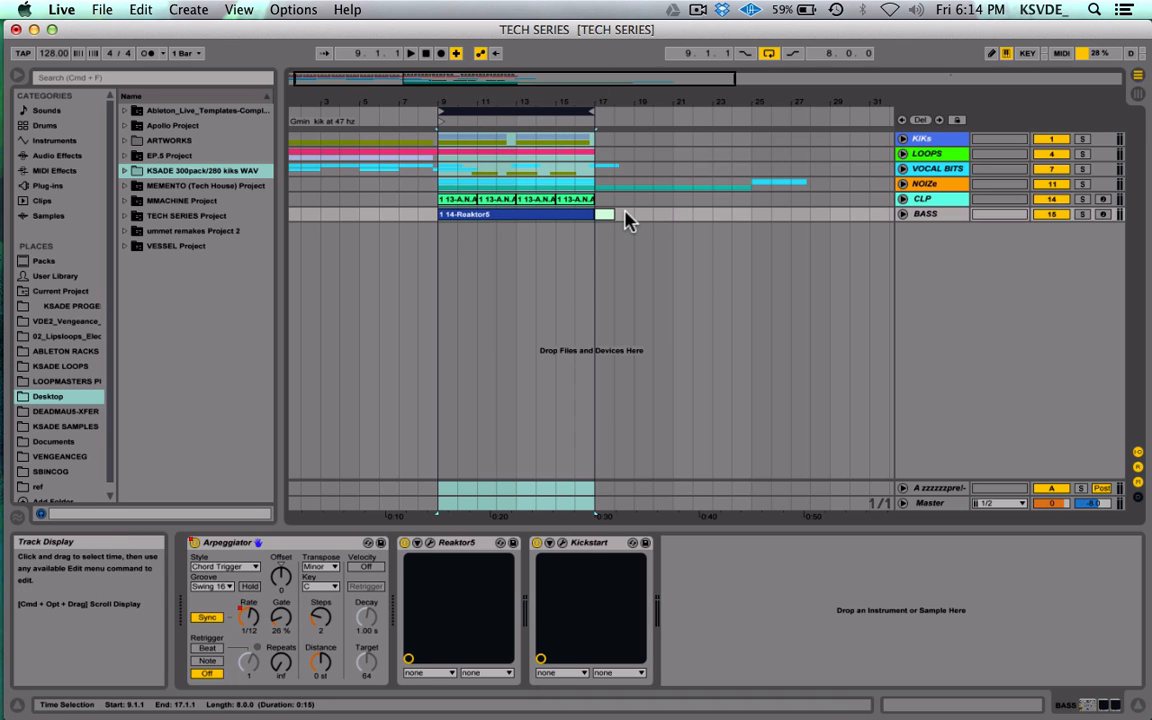
Step: Play part of the looped section between bars 9 and 17 and stop playback
left_click(487, 114)
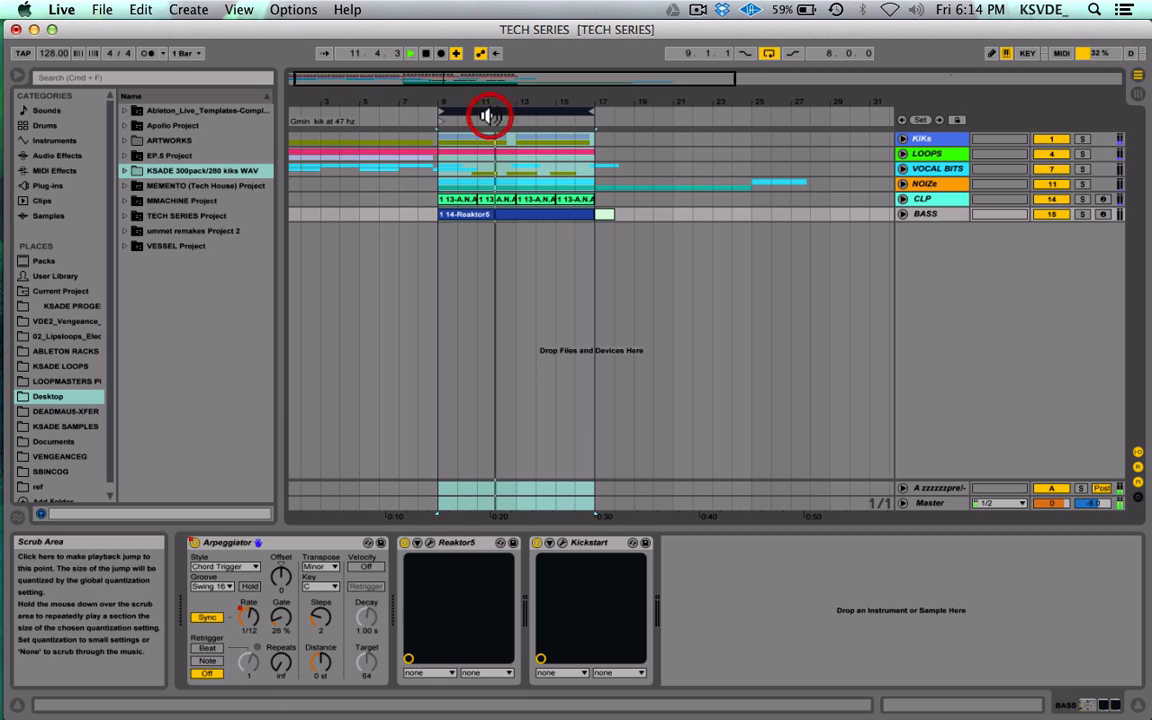
key("space")
left_click(530, 113)
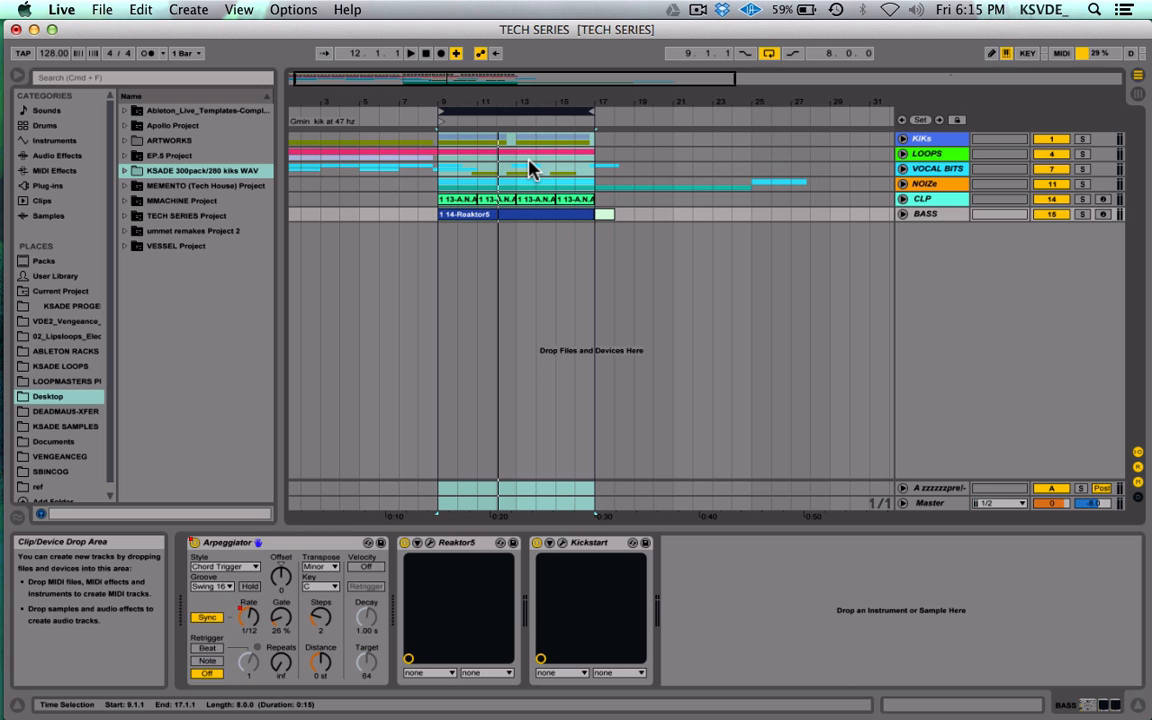
Step: Move the eight-bar loop region so it starts at bar 17, right after the existing arrangement
left_click_drag(471, 80, 527, 82)
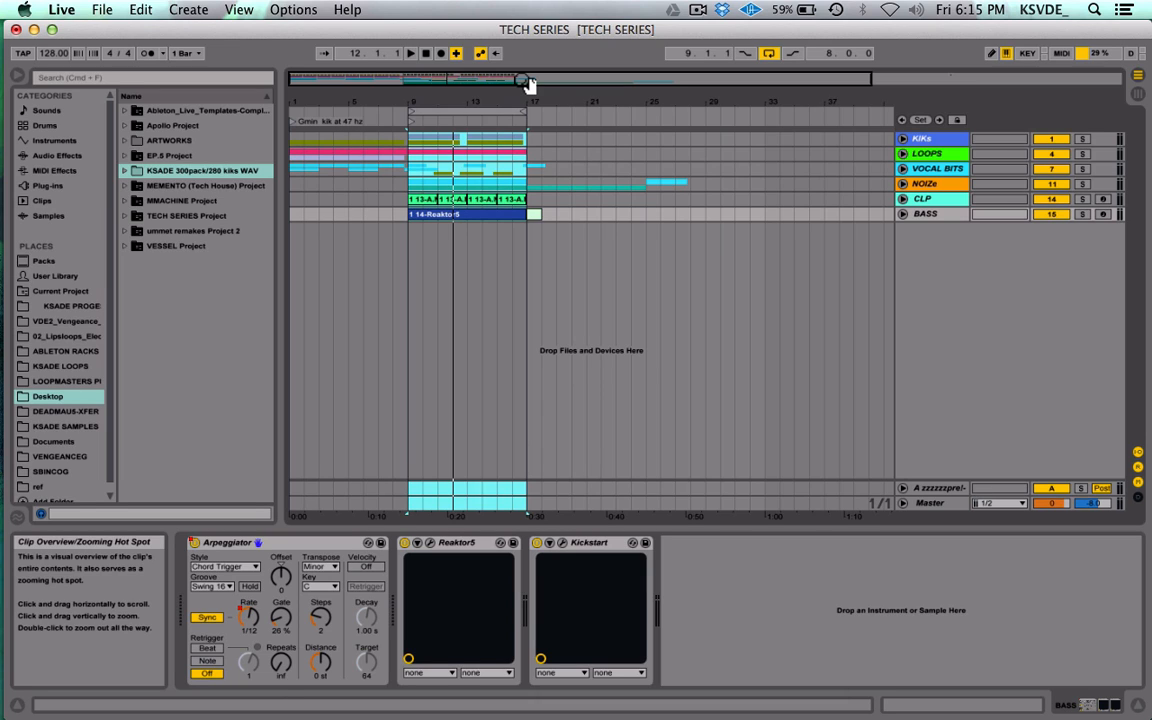
left_click_drag(527, 80, 514, 90)
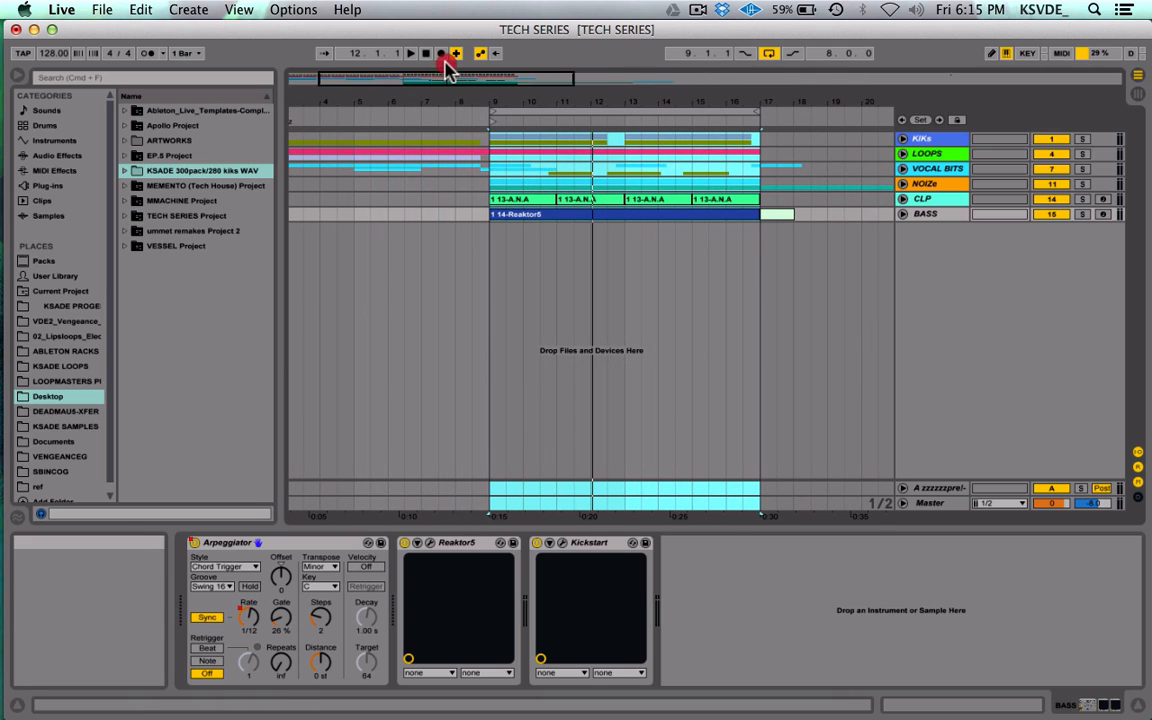
left_click_drag(447, 79, 449, 64)
left_click(440, 198)
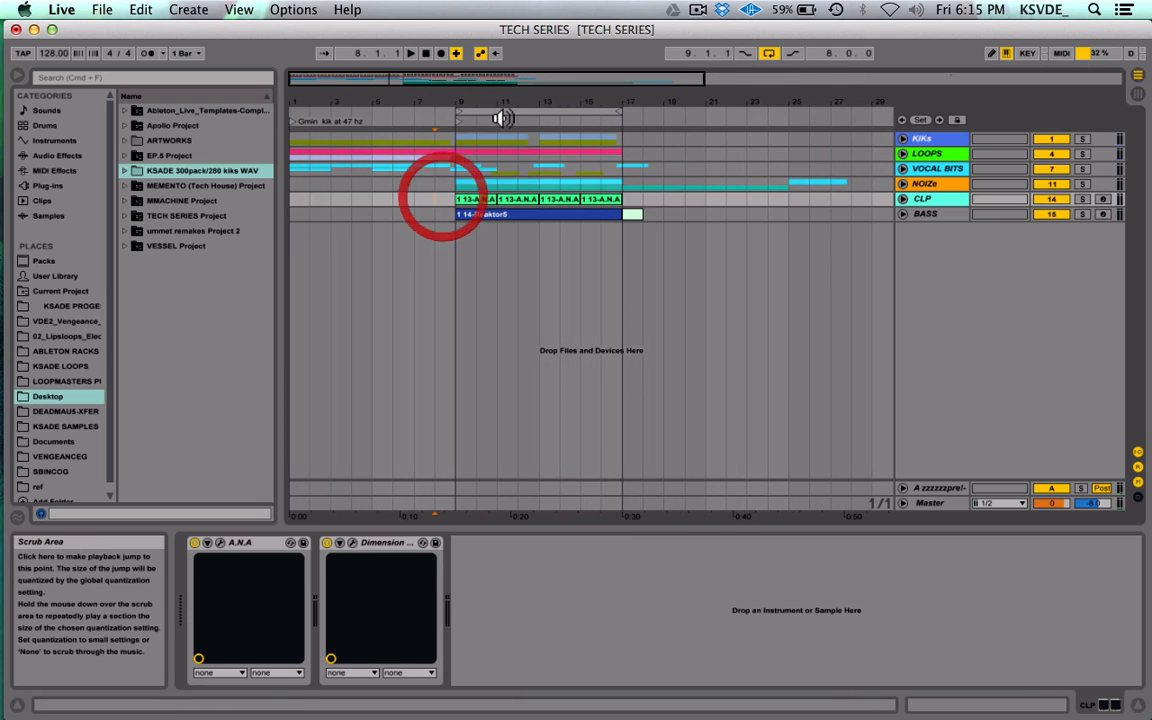
left_click(667, 113)
left_click_drag(503, 111, 681, 110)
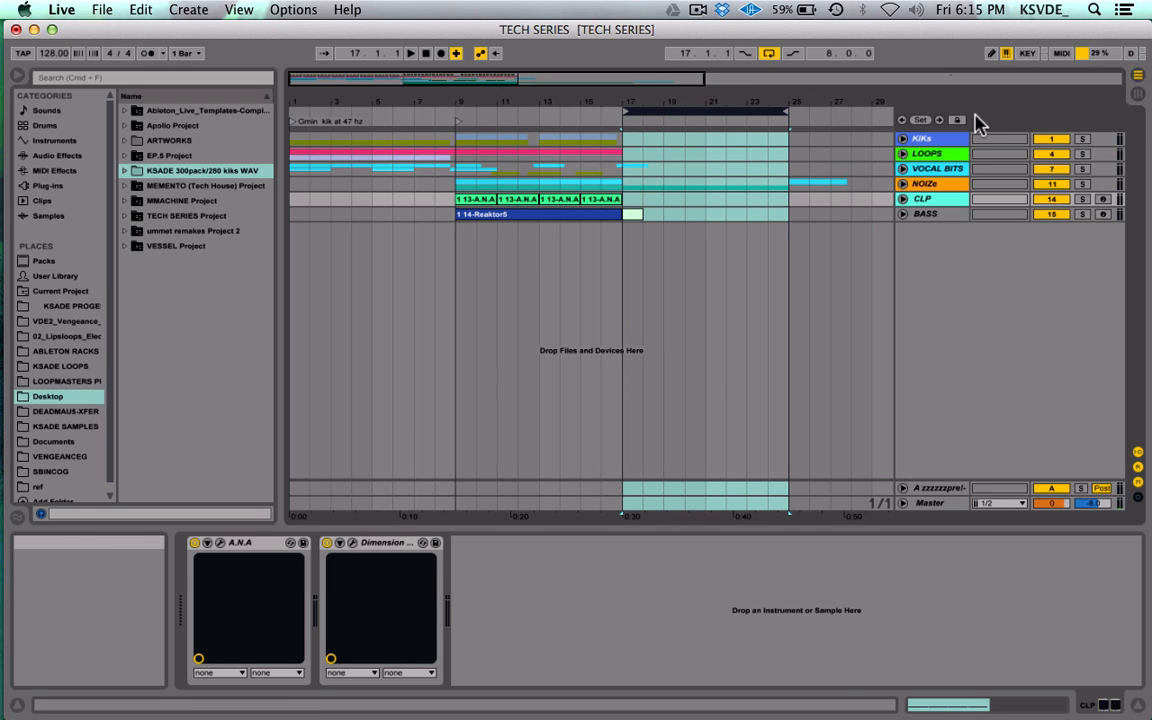
left_click(625, 140)
left_click_drag(455, 140, 632, 226)
left_click_drag(624, 154, 643, 154)
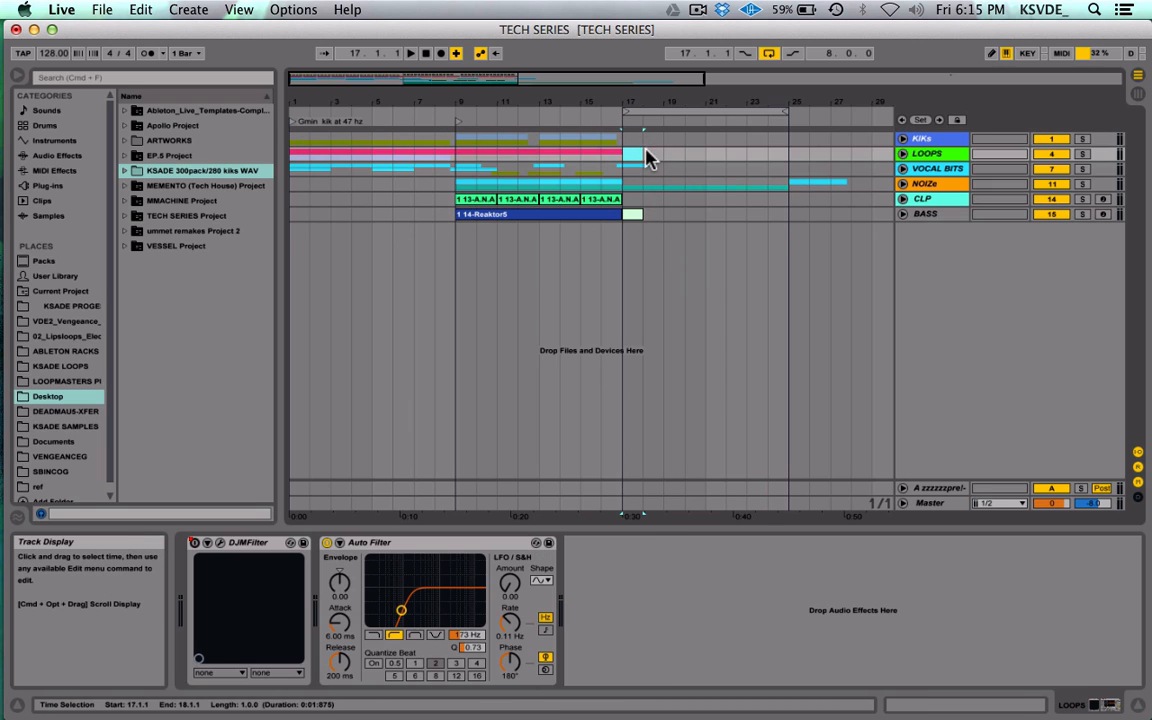
Step: In the NOIZe group, trim the WHITE NOIZE (FLANGERED) clip to end at bar 17 and delete the freeze tail clip
left_click(903, 184)
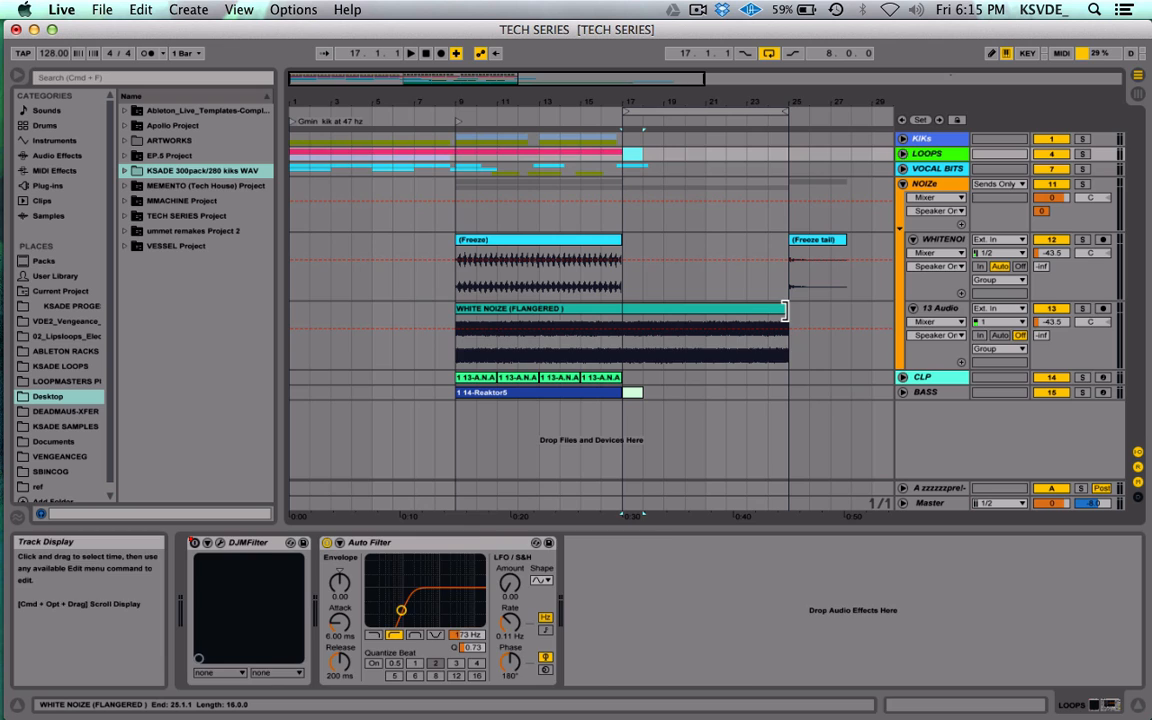
left_click_drag(785, 311, 571, 311)
left_click(812, 243)
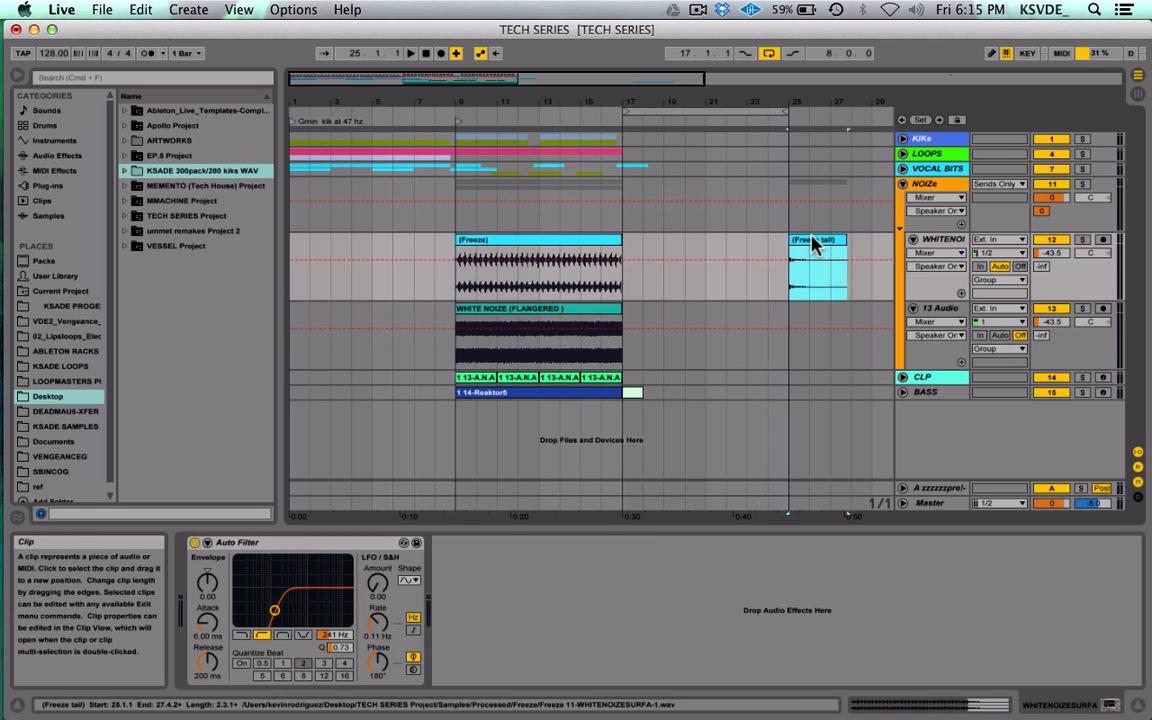
key("Delete")
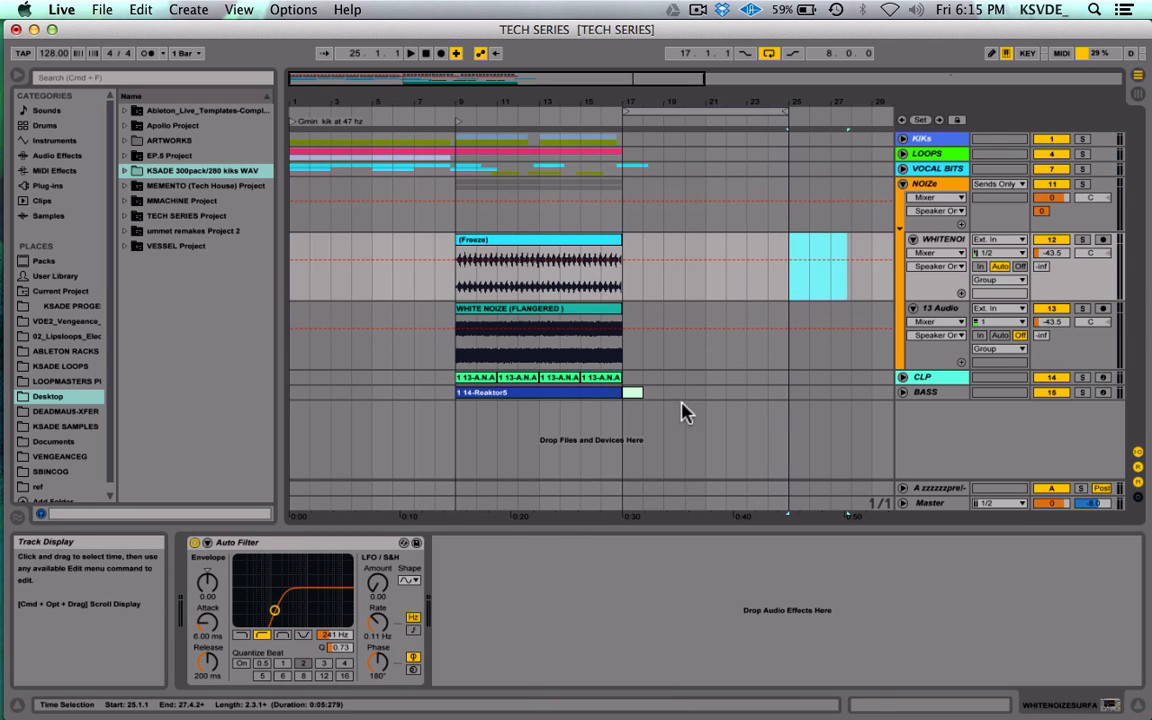
Step: Delete the short leftover clip at bar 17 on the BASS track and collapse the NOIZe group
left_click(630, 391)
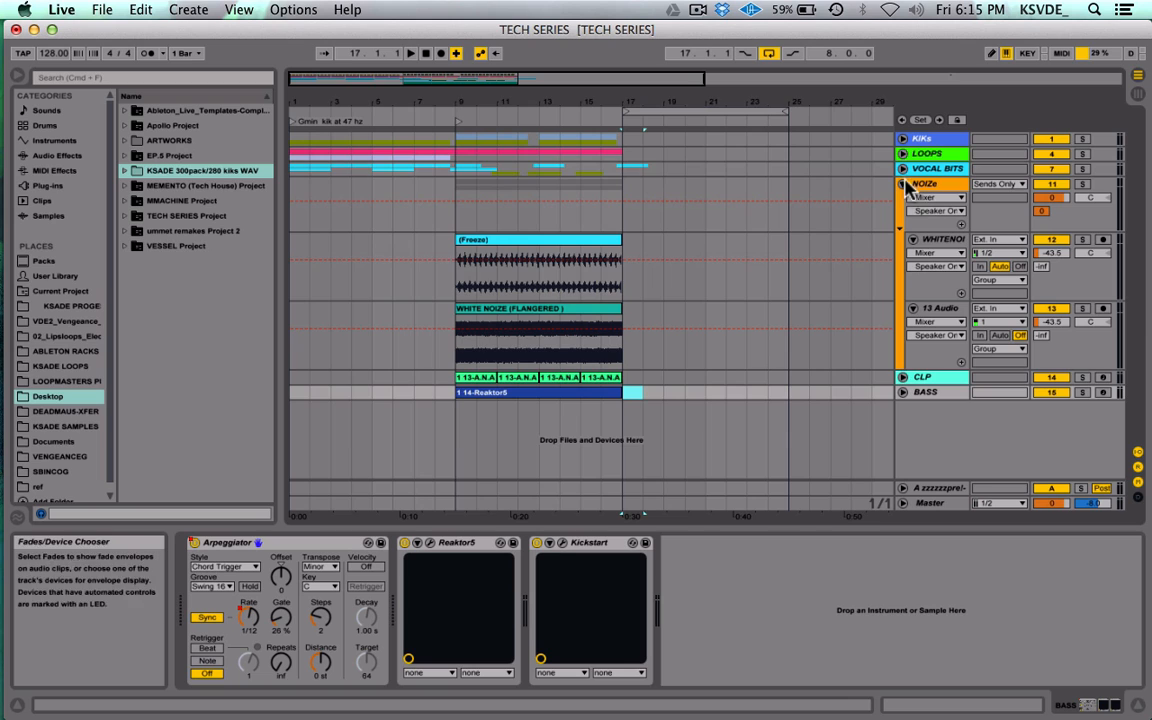
left_click(903, 183)
Step: Move the THATS THE GROOVE MANN-1 (WET) part after bar 17 from 8 Audio to 9 Audio at bar 16 and audition it soloed
left_click(903, 169)
left_click(632, 226)
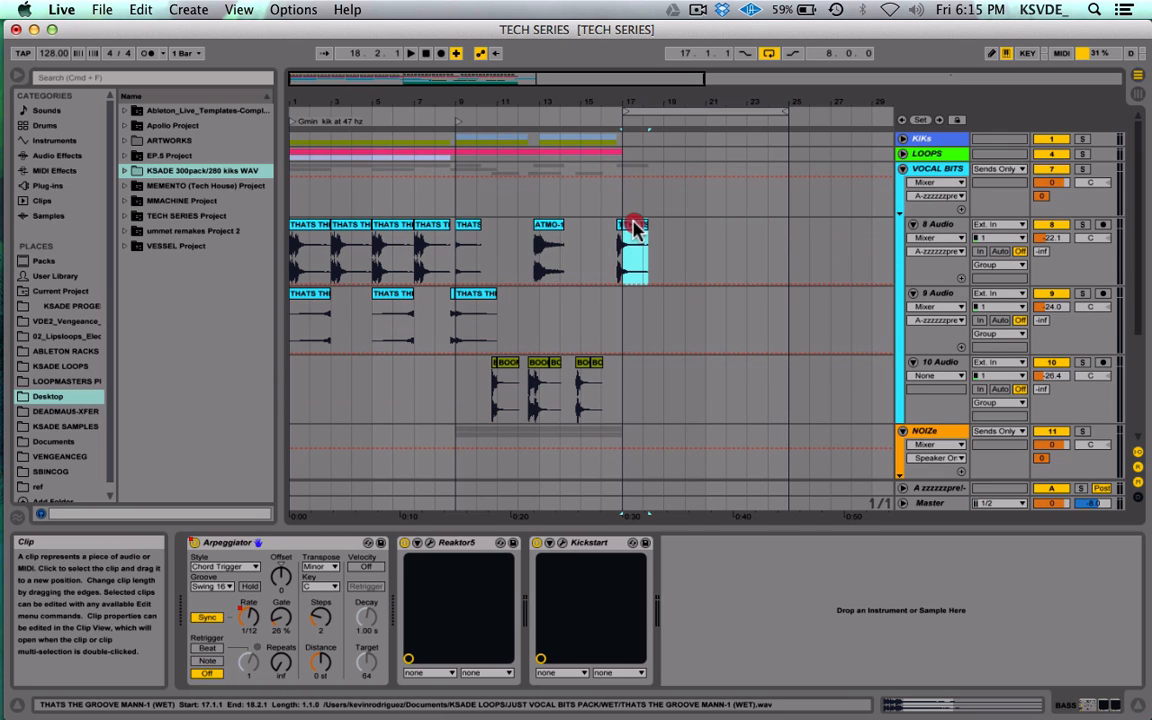
left_click_drag(632, 226, 612, 325)
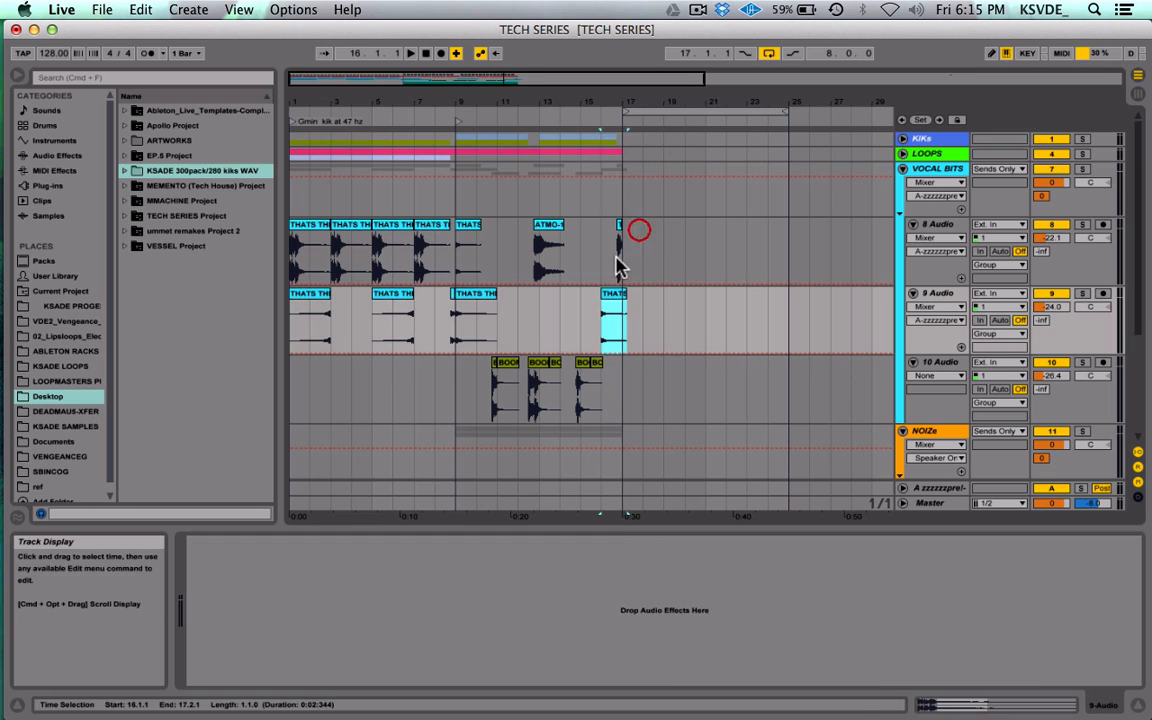
left_click_drag(455, 82, 613, 282)
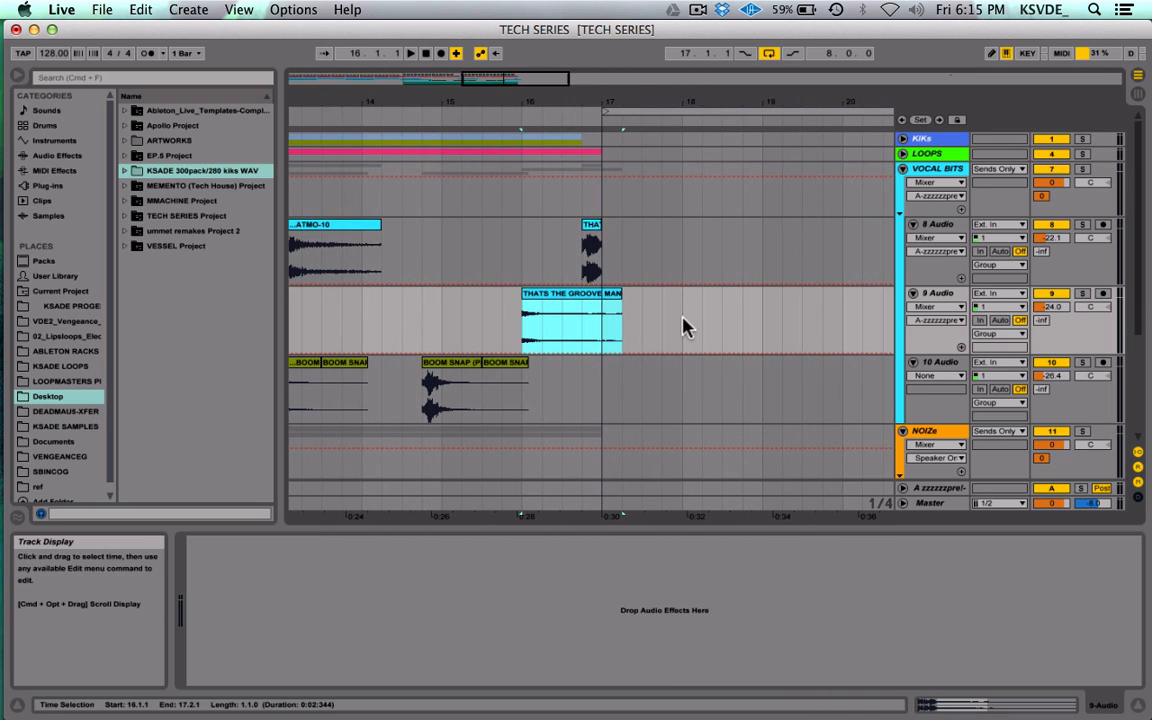
left_click(557, 298)
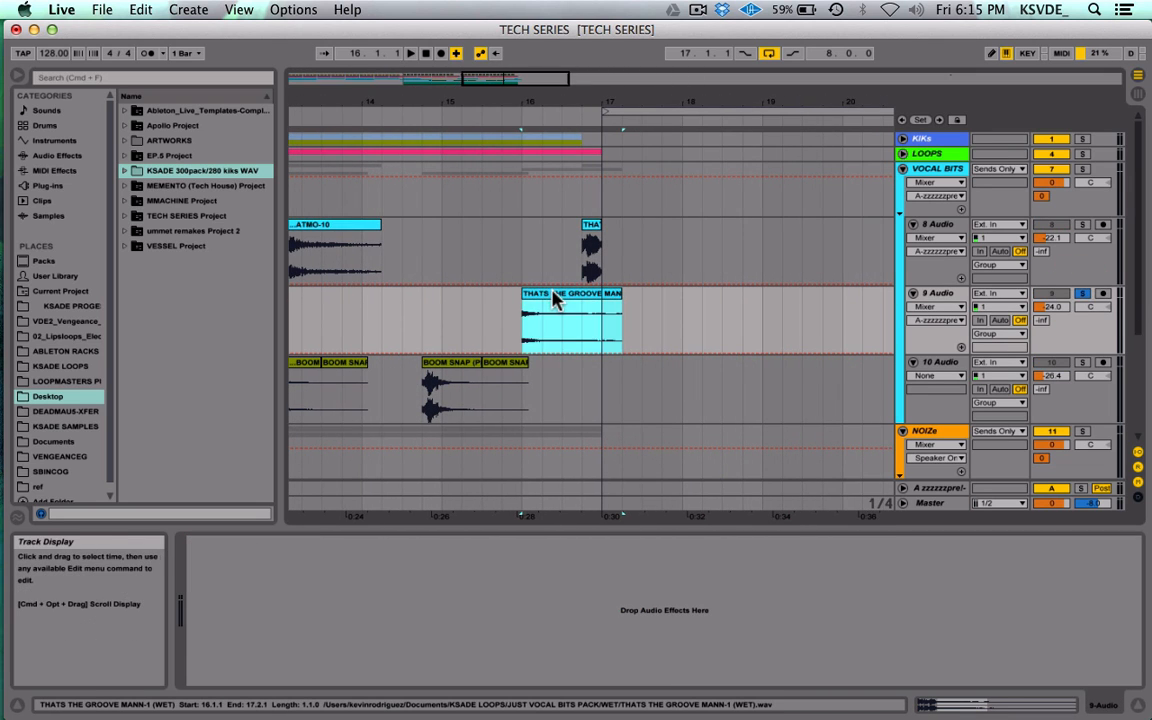
key("space")
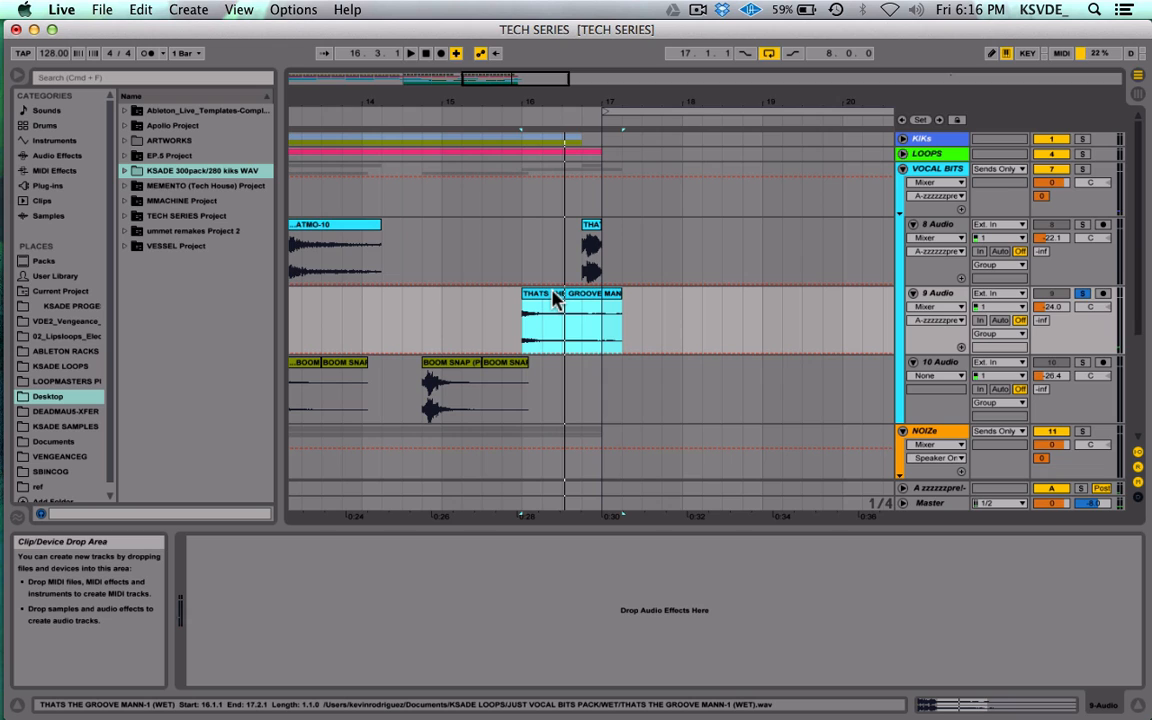
Step: Move the THATS THE GROOVE MANN-1 (WET) clip to bar 13 on 9 Audio and audition it from 12.4.1, soloed and in the full mix
scroll(553, 291, "left", 5)
left_click_drag(709, 292, 463, 290)
left_click(404, 303)
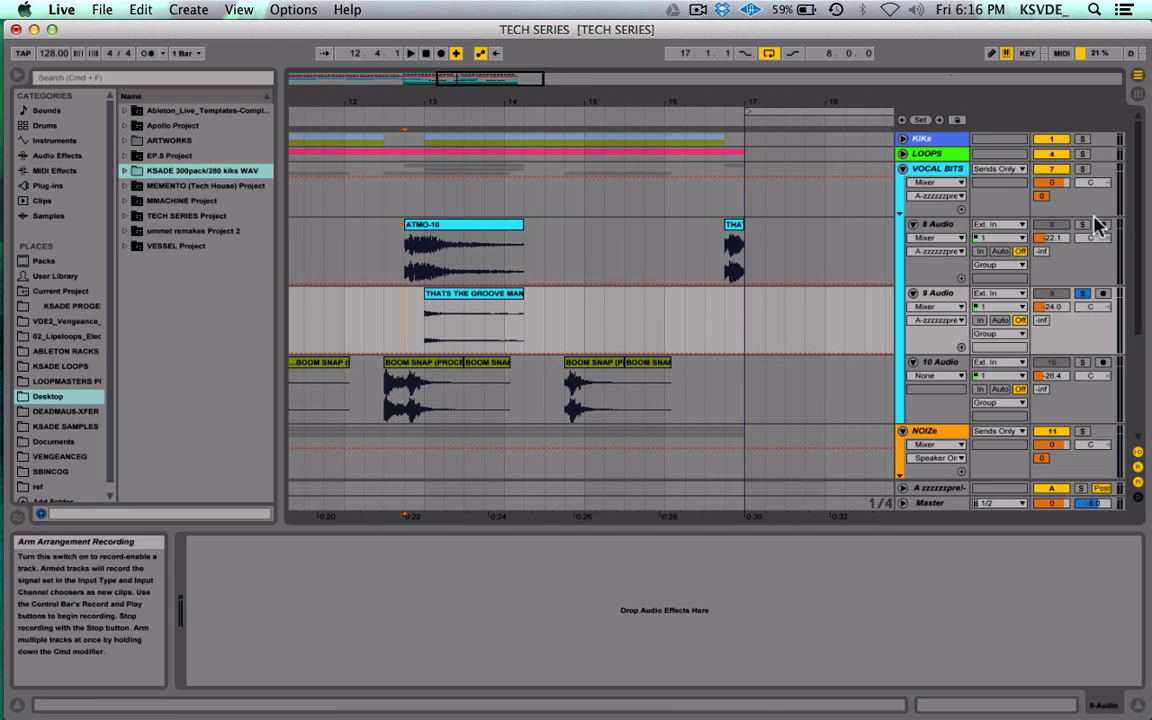
key("space")
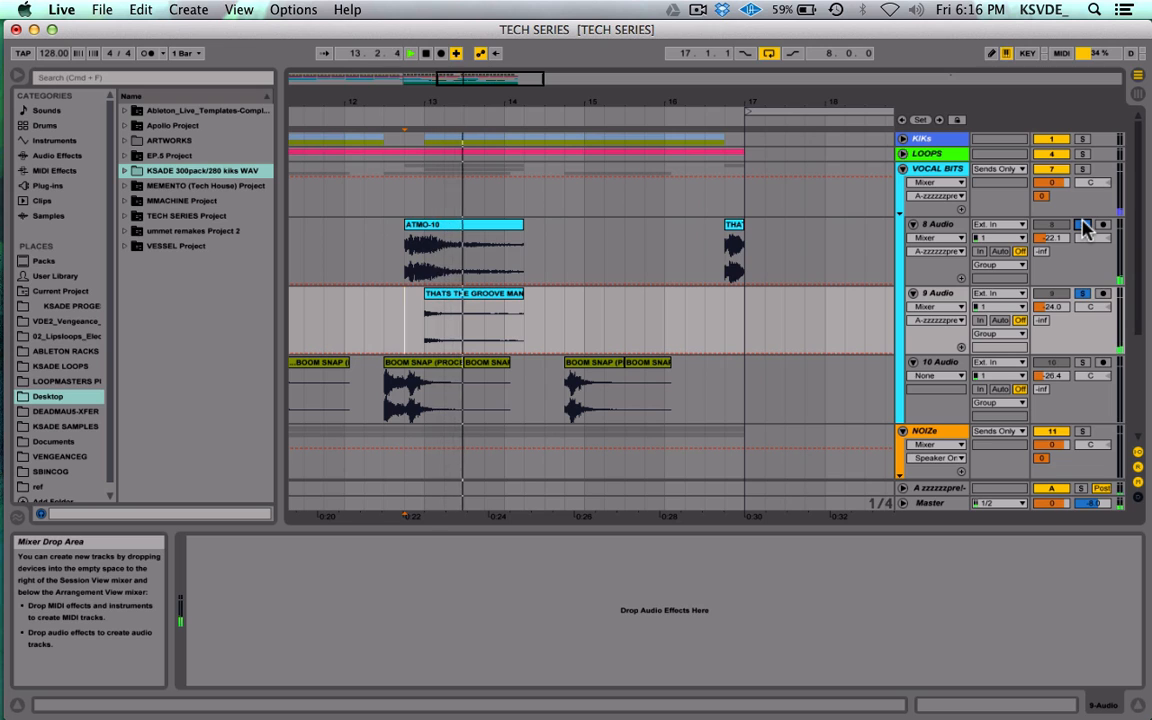
key("space")
left_click(1083, 225)
key("space")
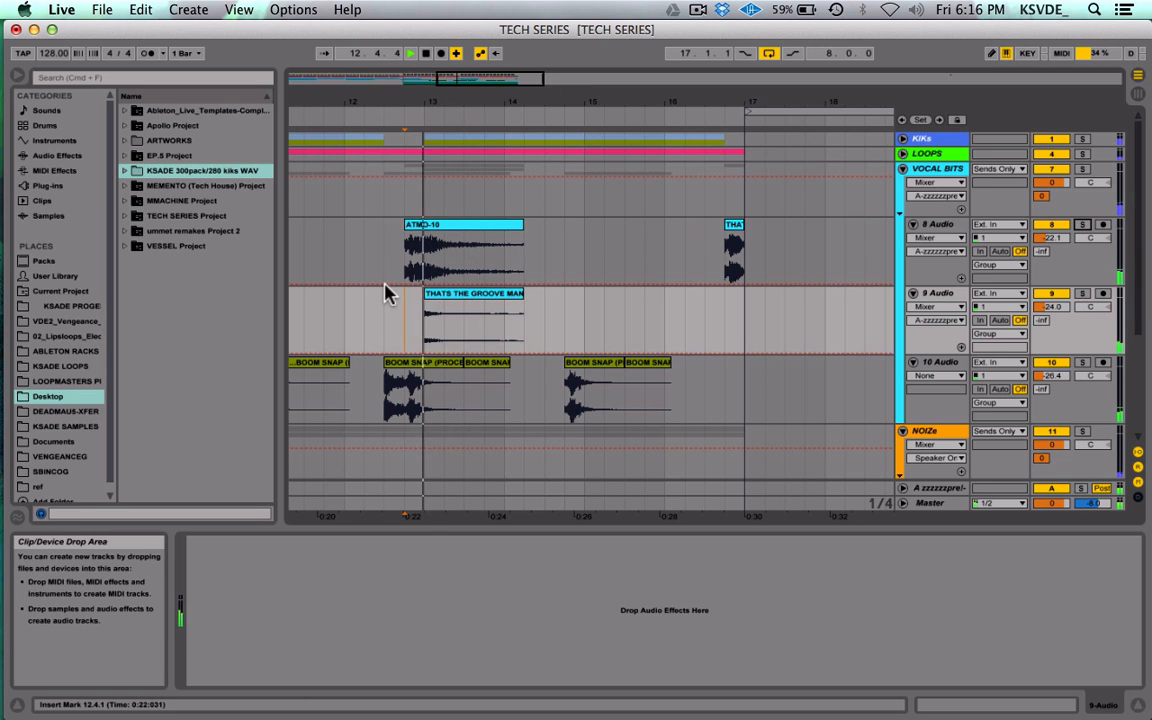
key("space")
Step: Collapse the VOCAL BITS and NOIZe groups to return to a compact overview of the arrangement
scroll(601, 267, "right", 5)
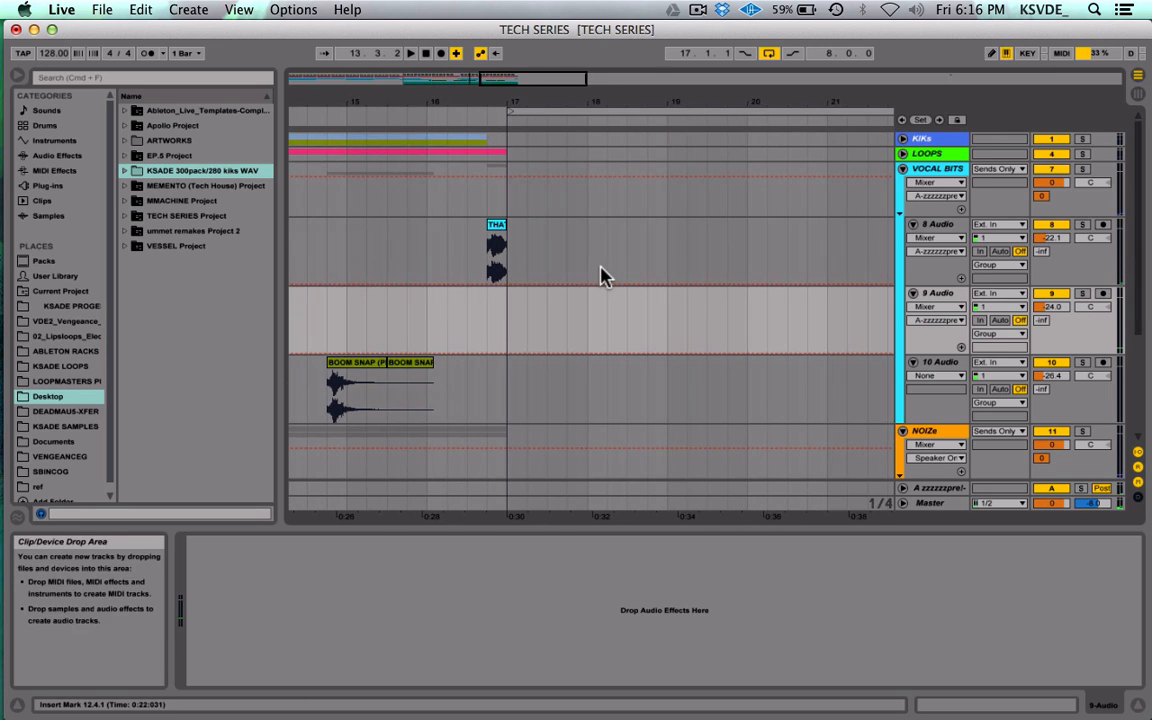
left_click_drag(519, 101, 533, 84)
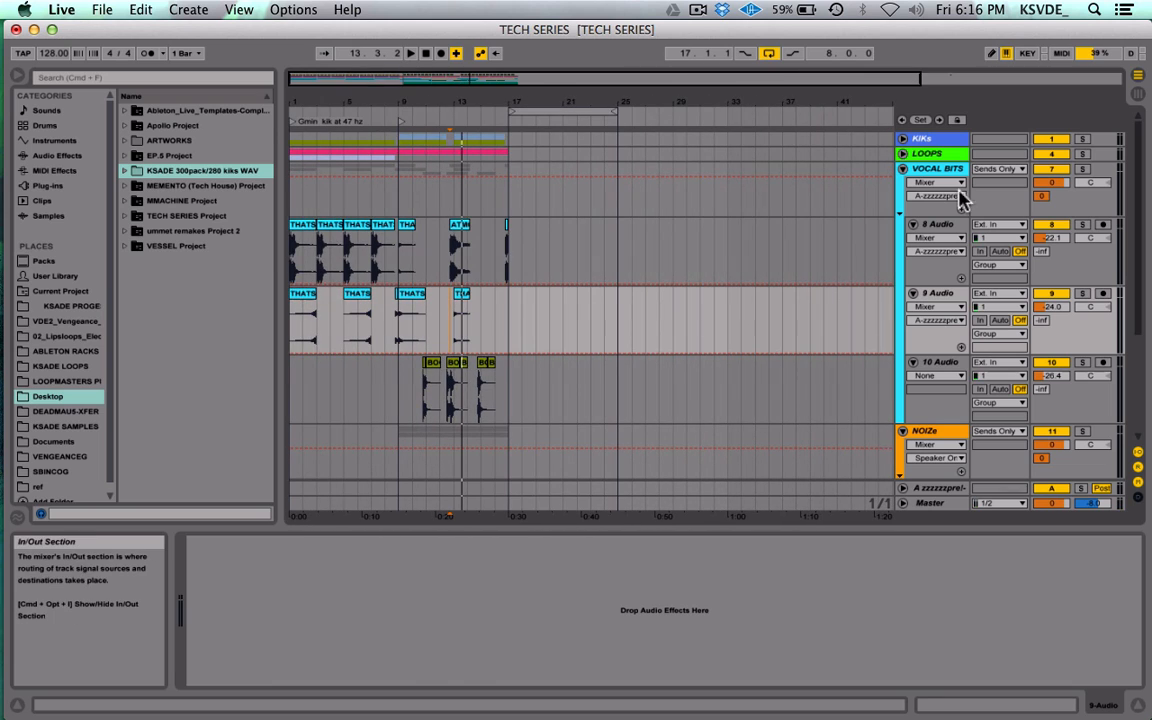
left_click(902, 168)
left_click(902, 183)
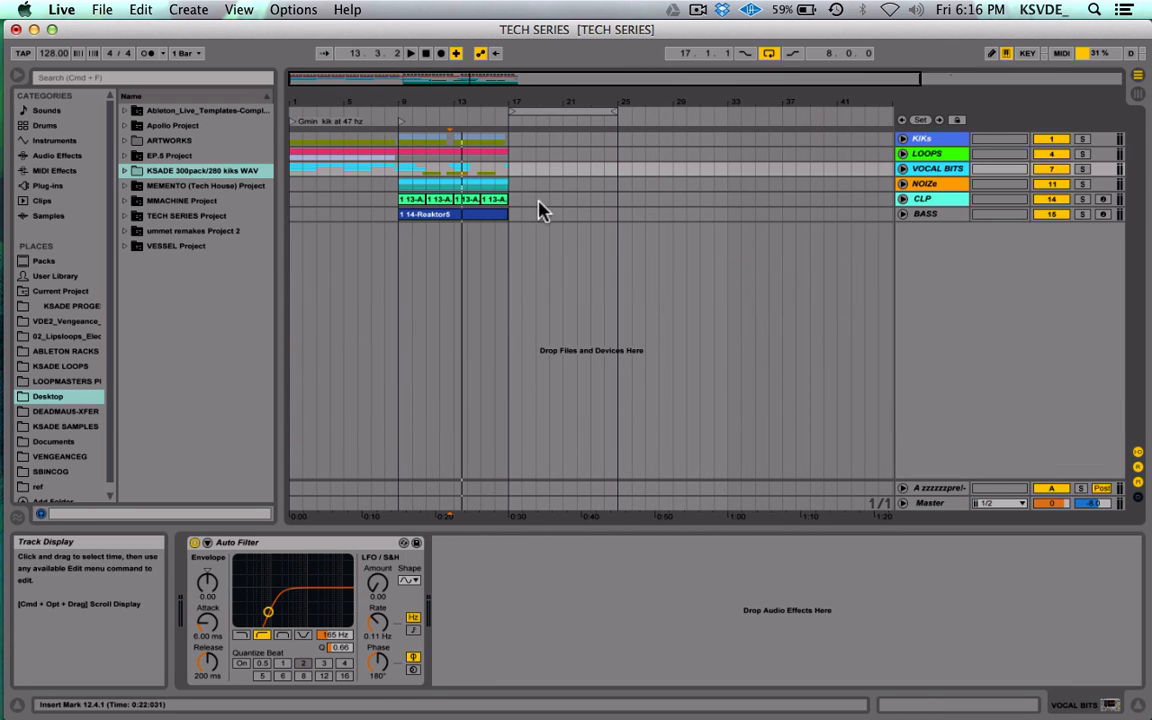
Step: Set locators at bars 17 and 33, moving the eight-bar loop region to start at bar 33
left_click(509, 143)
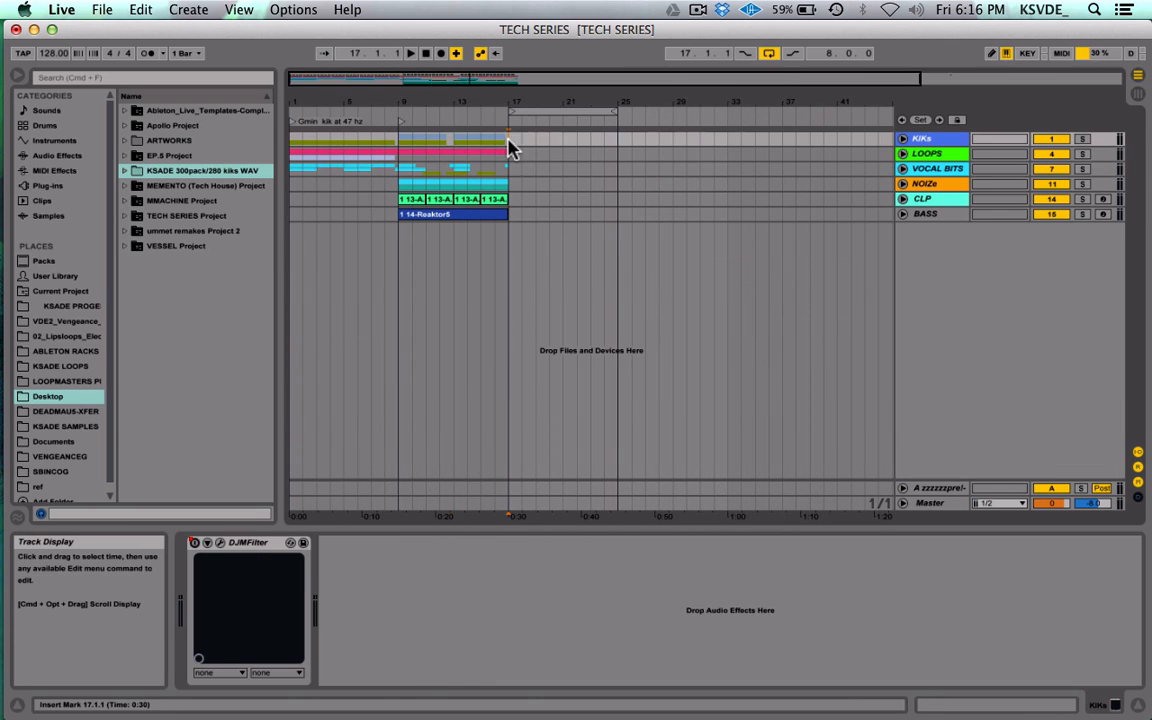
left_click(919, 119)
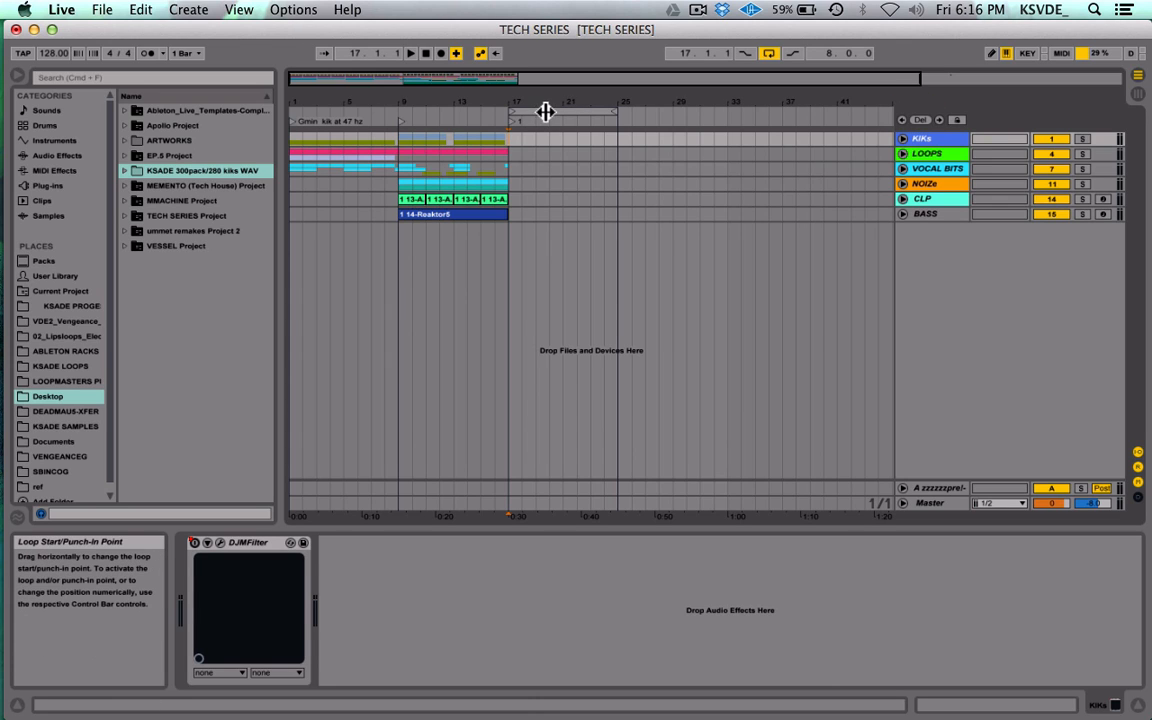
left_click_drag(545, 112, 766, 120)
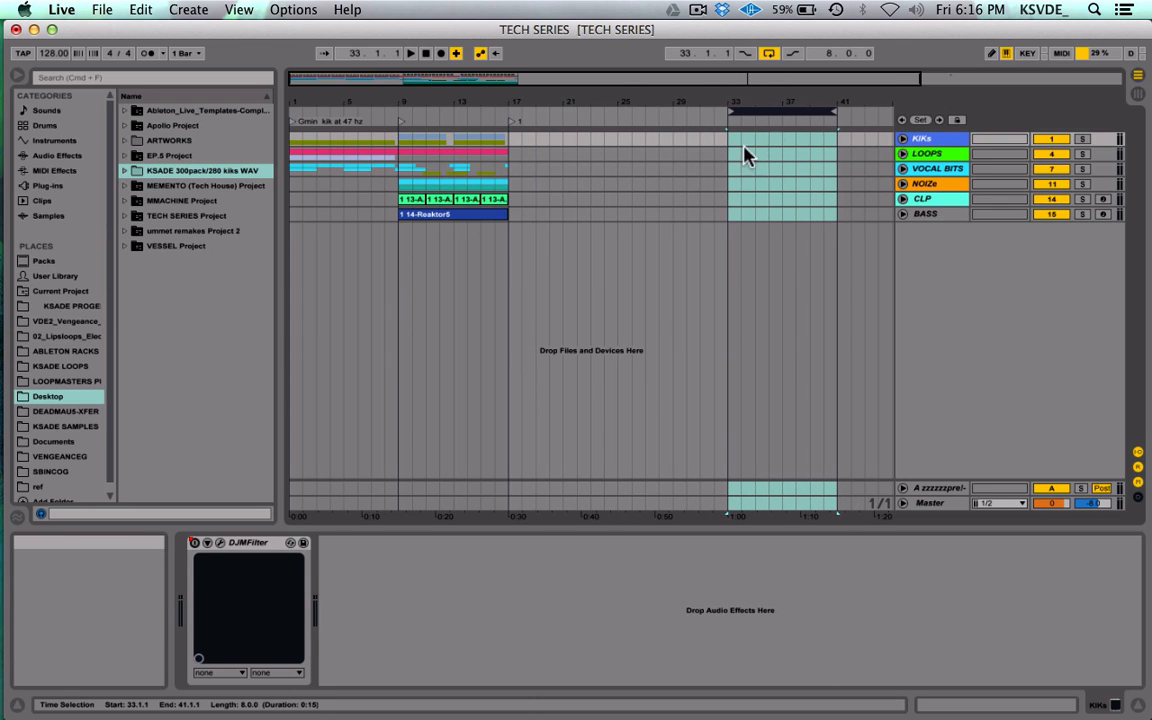
left_click(728, 141)
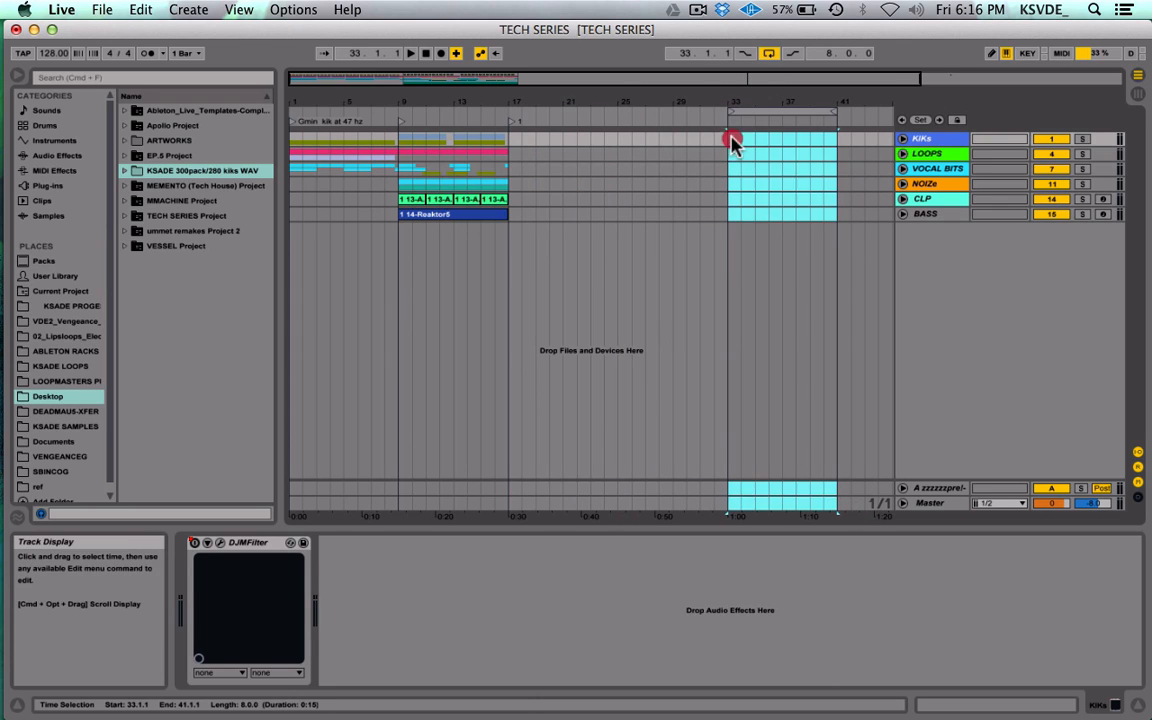
left_click(921, 121)
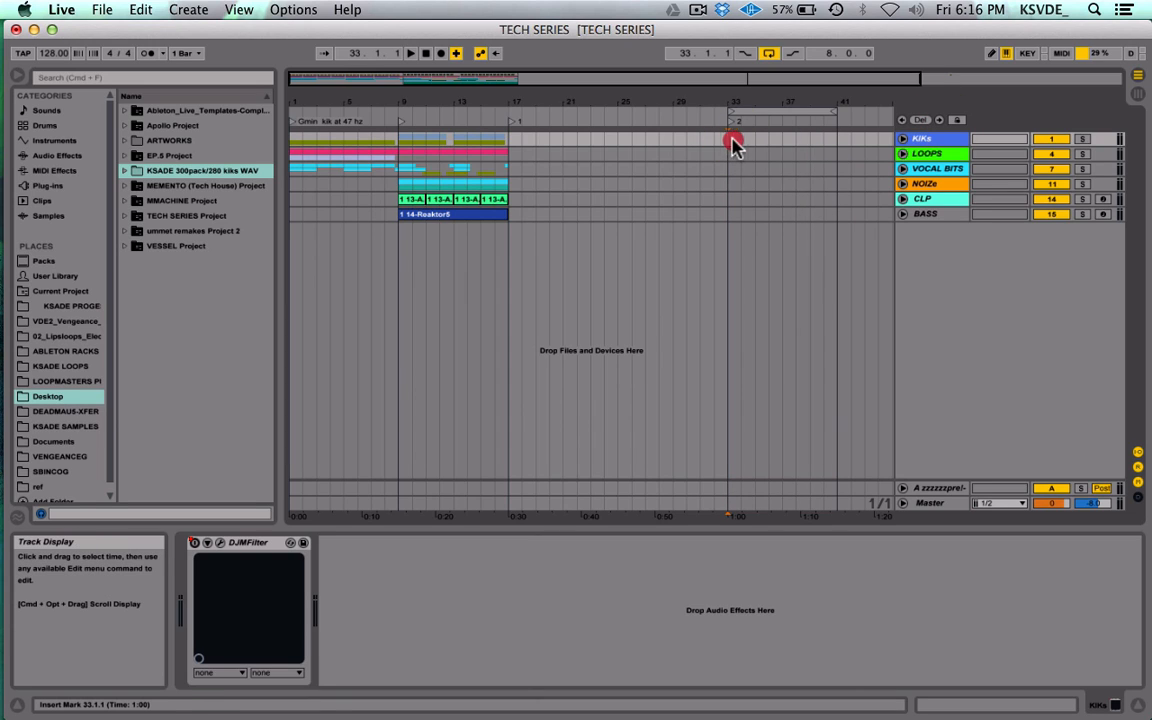
Step: Set another locator at bar 41, where the eight-bar loop region ends
left_click_drag(733, 146, 830, 144)
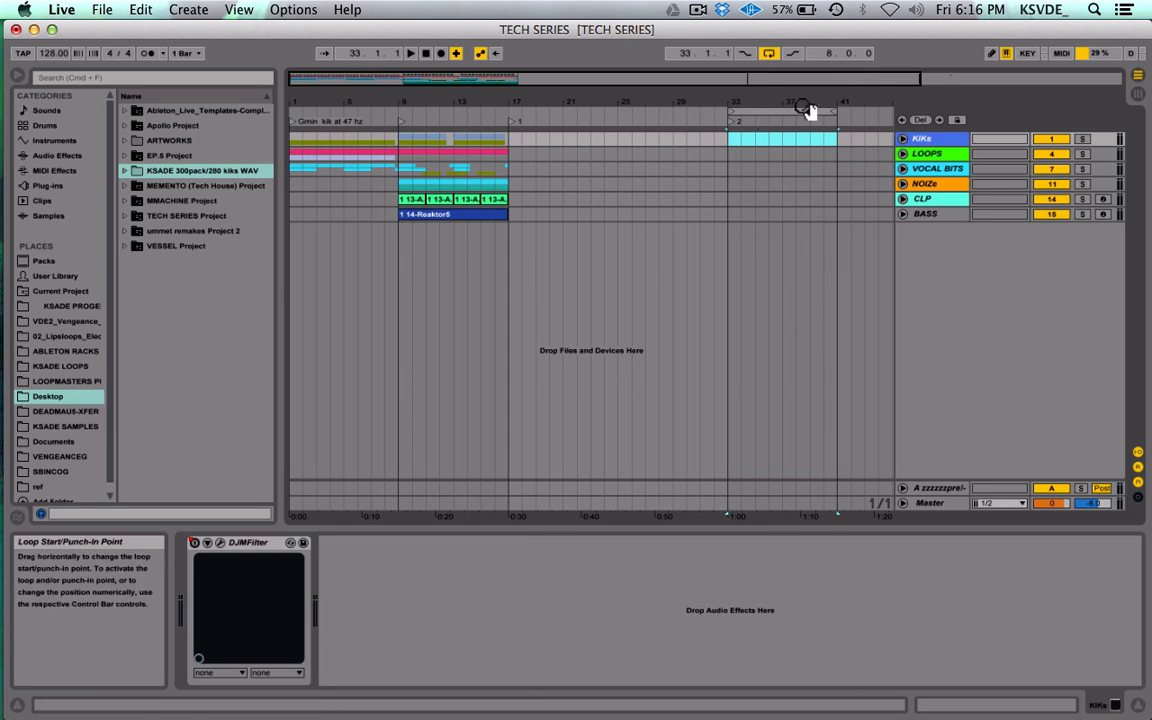
left_click(836, 141)
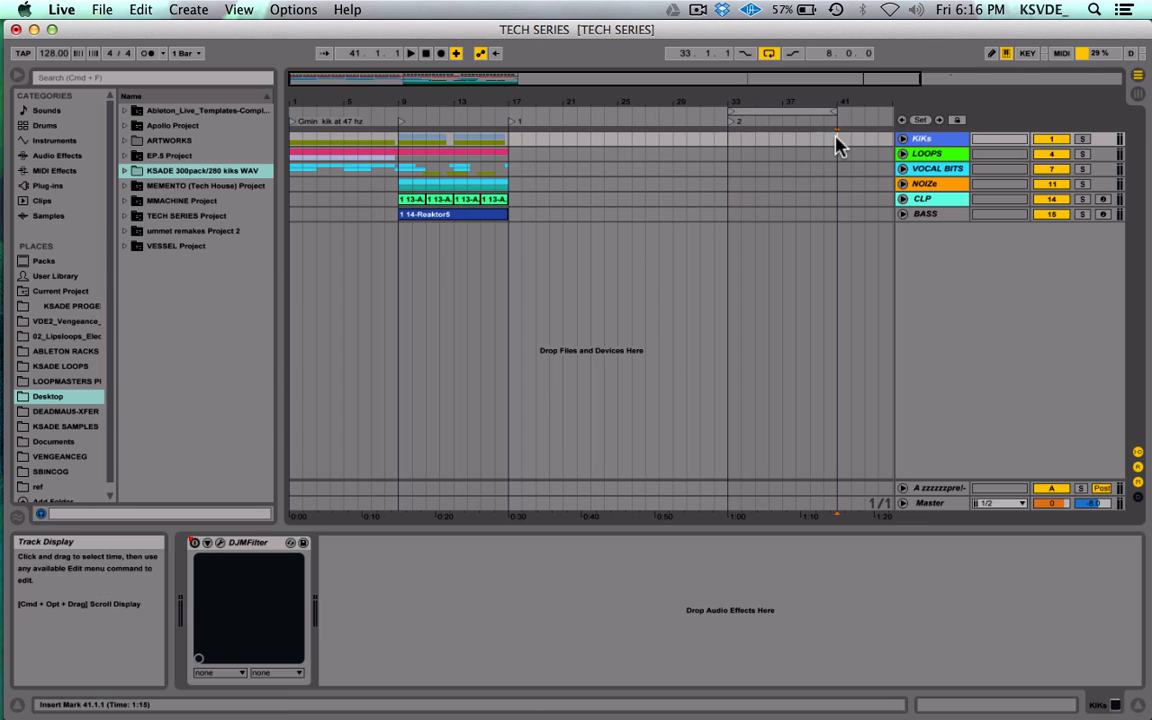
left_click(930, 121)
Step: Delete the stray kick clip around bar 47 on the Kick track inside the KIKs group and collapse the group
scroll(823, 159, "right", 5)
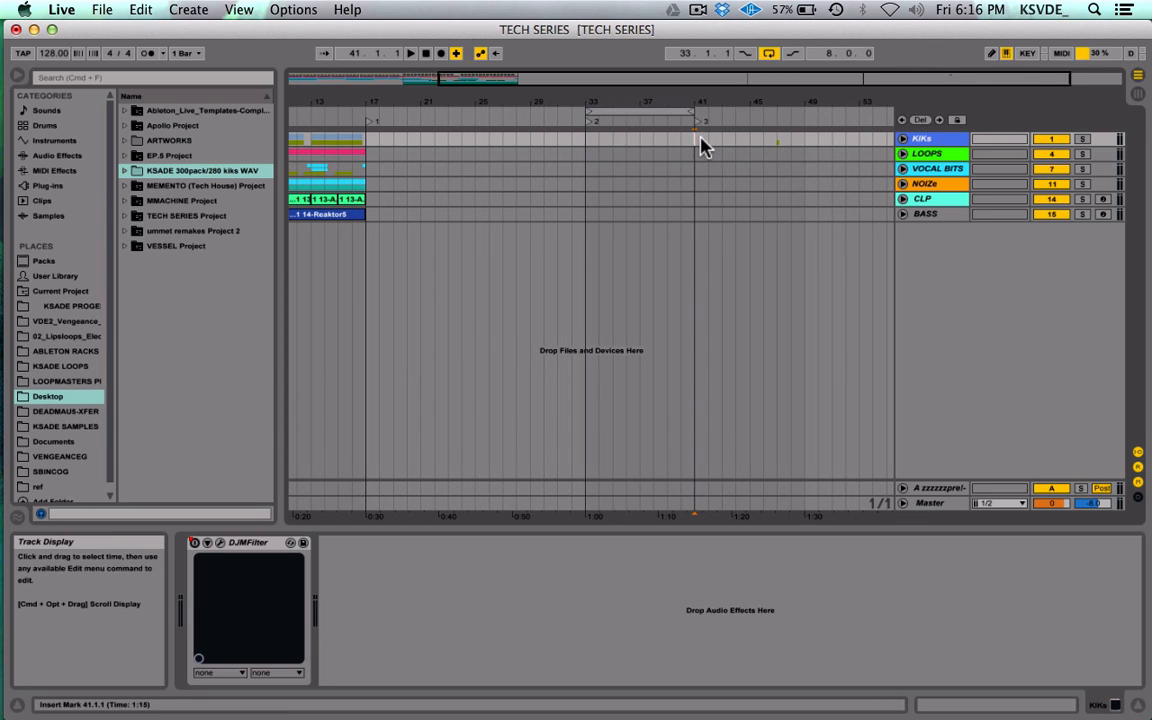
left_click_drag(697, 147, 820, 147)
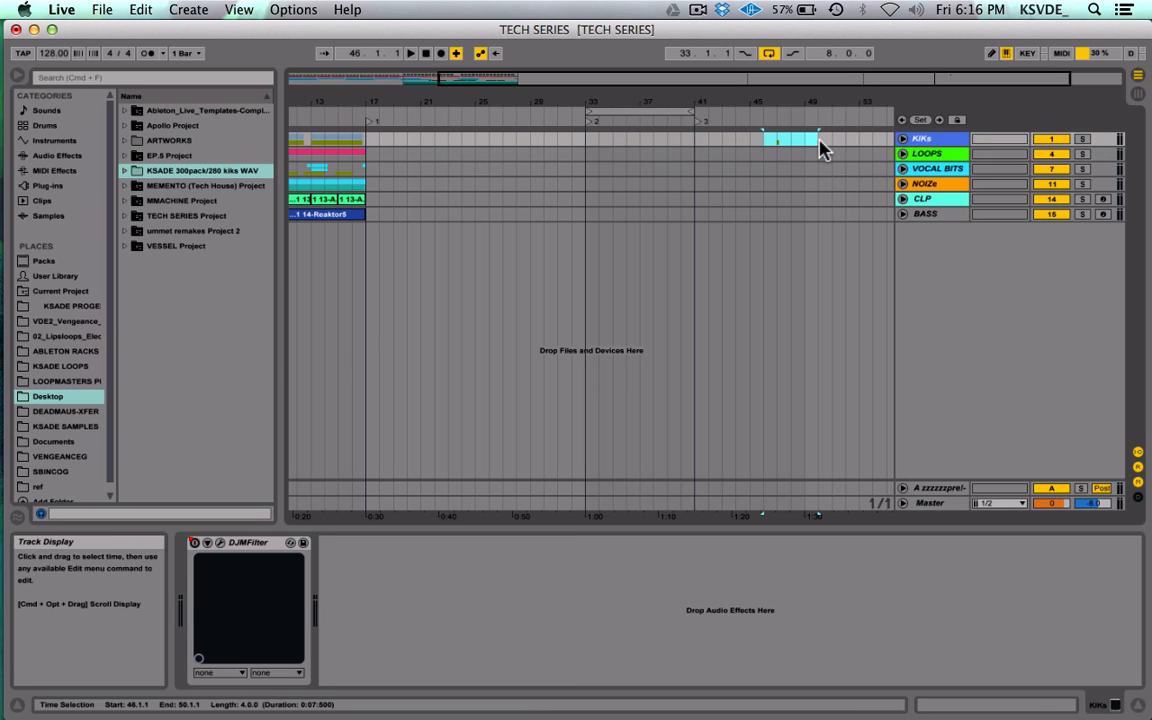
left_click(902, 140)
left_click_drag(766, 275, 822, 272)
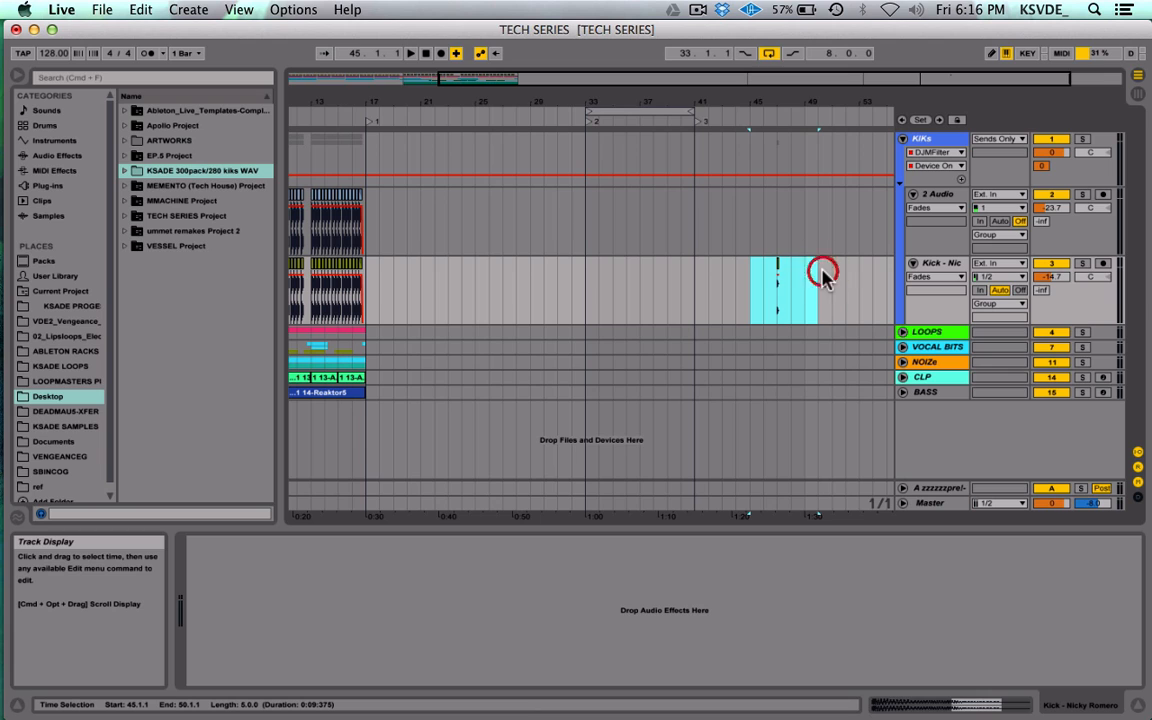
left_click(902, 140)
scroll(471, 152, "right", 1)
scroll(471, 152, "left", 4)
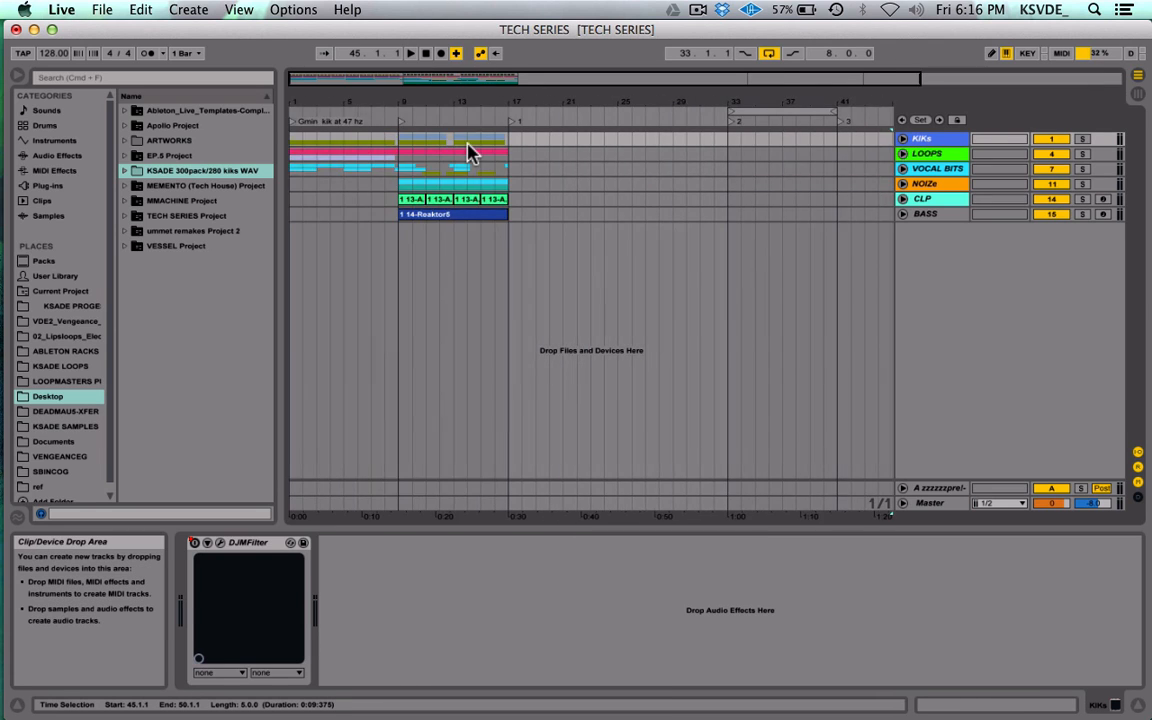
scroll(471, 152, "right", 4)
scroll(471, 152, "left", 4)
scroll(471, 152, "right", 4)
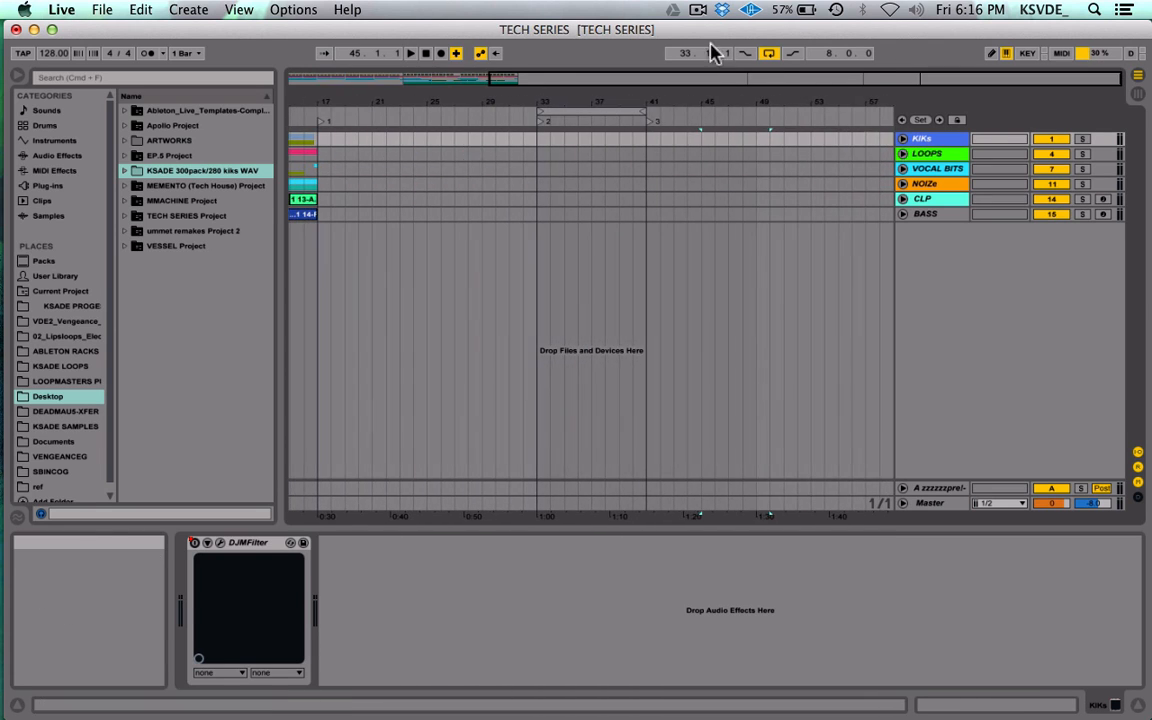
left_click_drag(755, 83, 751, 77)
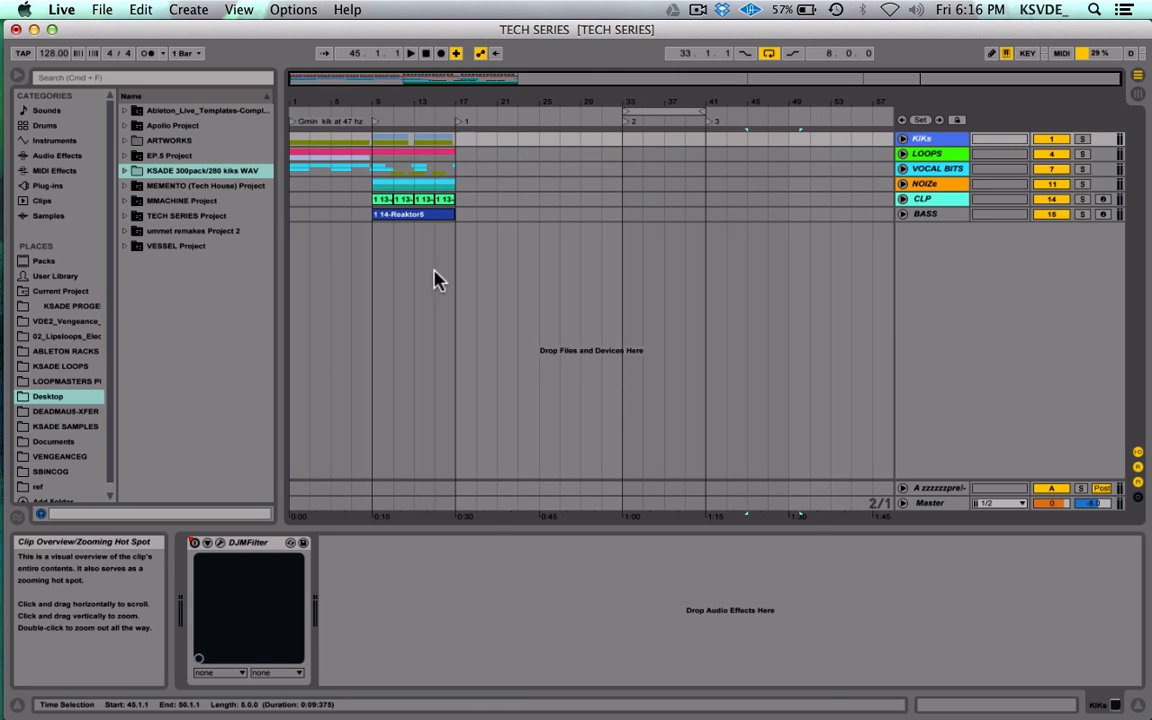
Step: Move the eight-bar loop region to start at bar 41 and duplicate the bars 9–17 section on all tracks twice, filling up to bar 33
left_click(622, 183)
left_click_drag(658, 108, 748, 118)
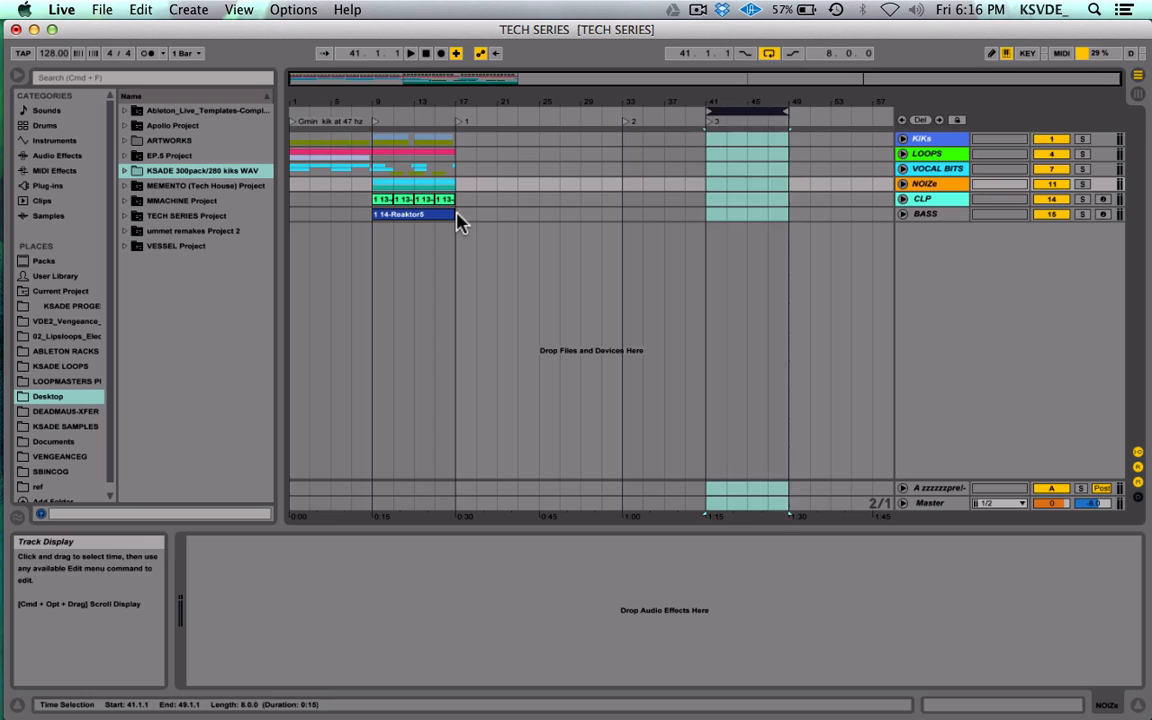
left_click(358, 124)
left_click(373, 122)
key("super+d")
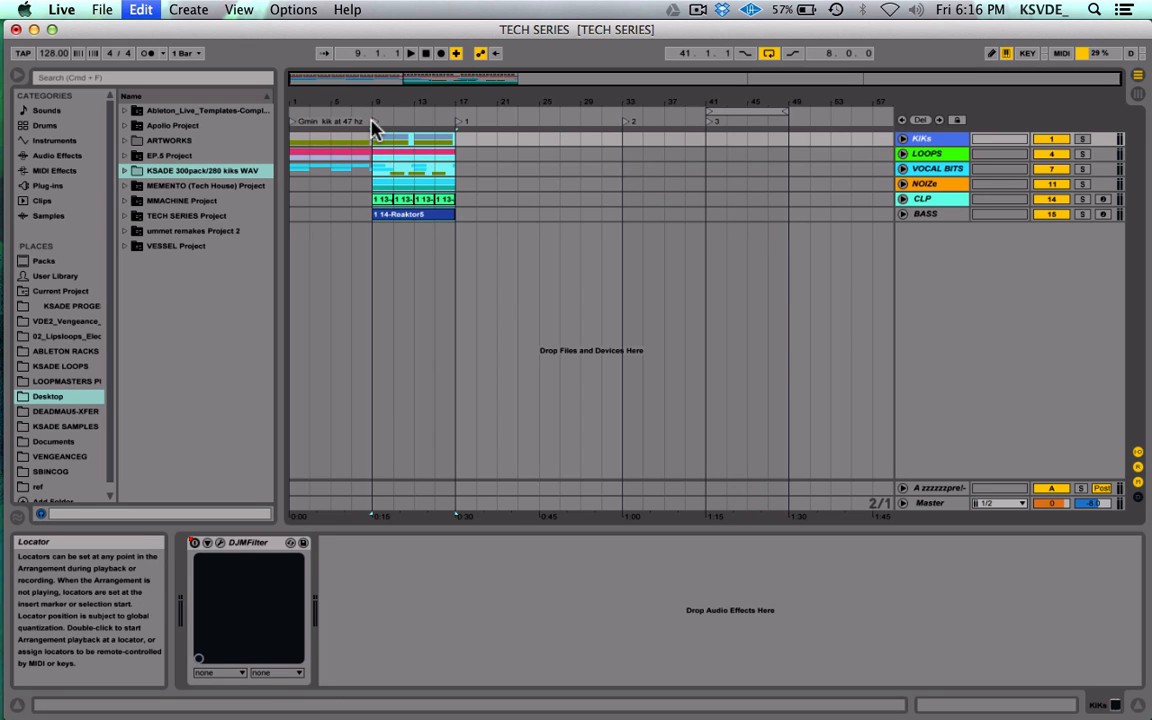
key("super+d")
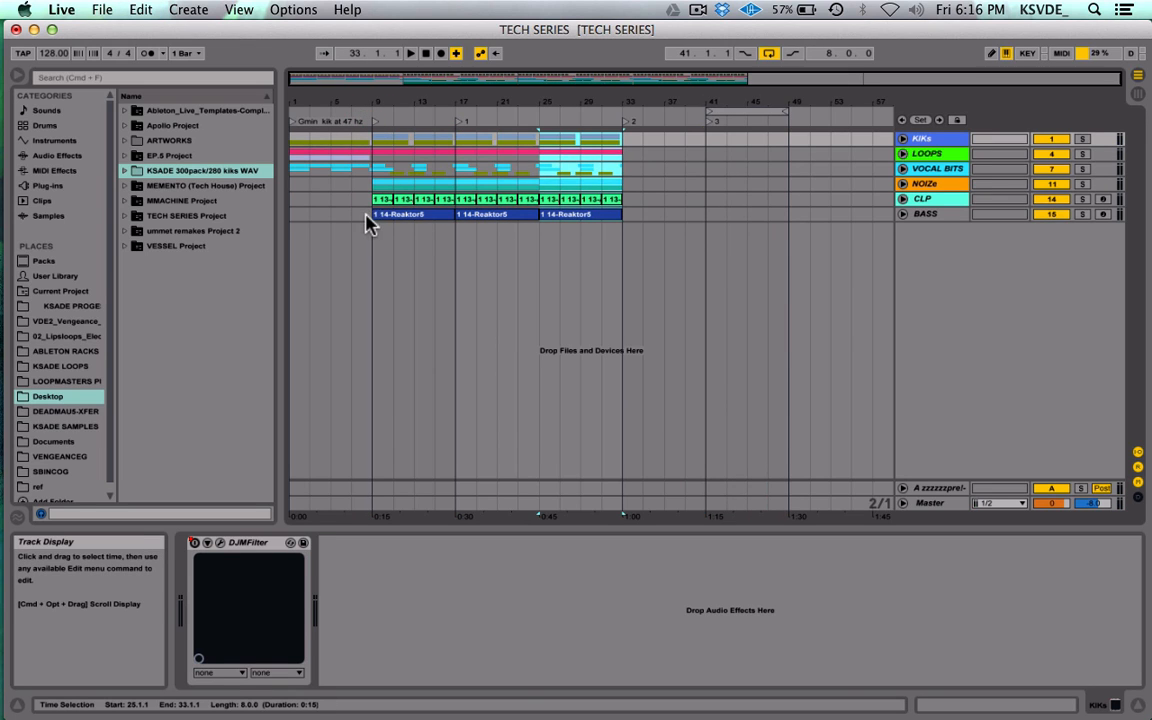
Step: Delete the CLP track's clips between bars 9 and 17
left_click(398, 224)
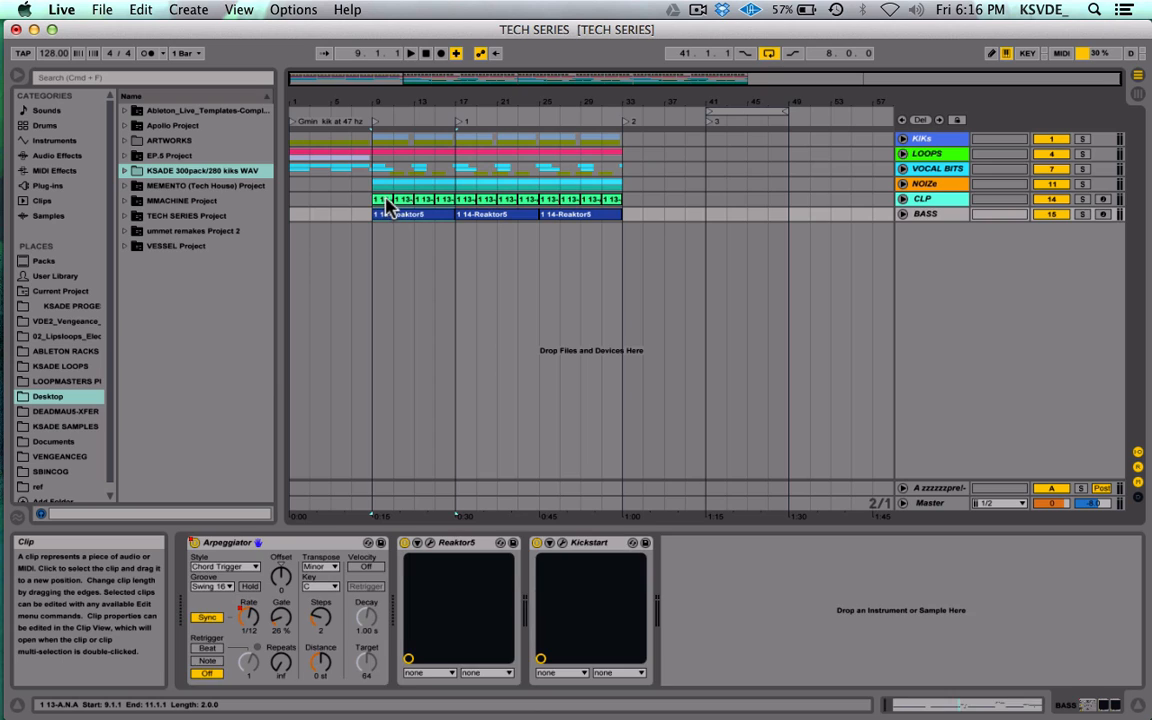
left_click(386, 200)
left_click(442, 200, "shift")
key("Delete")
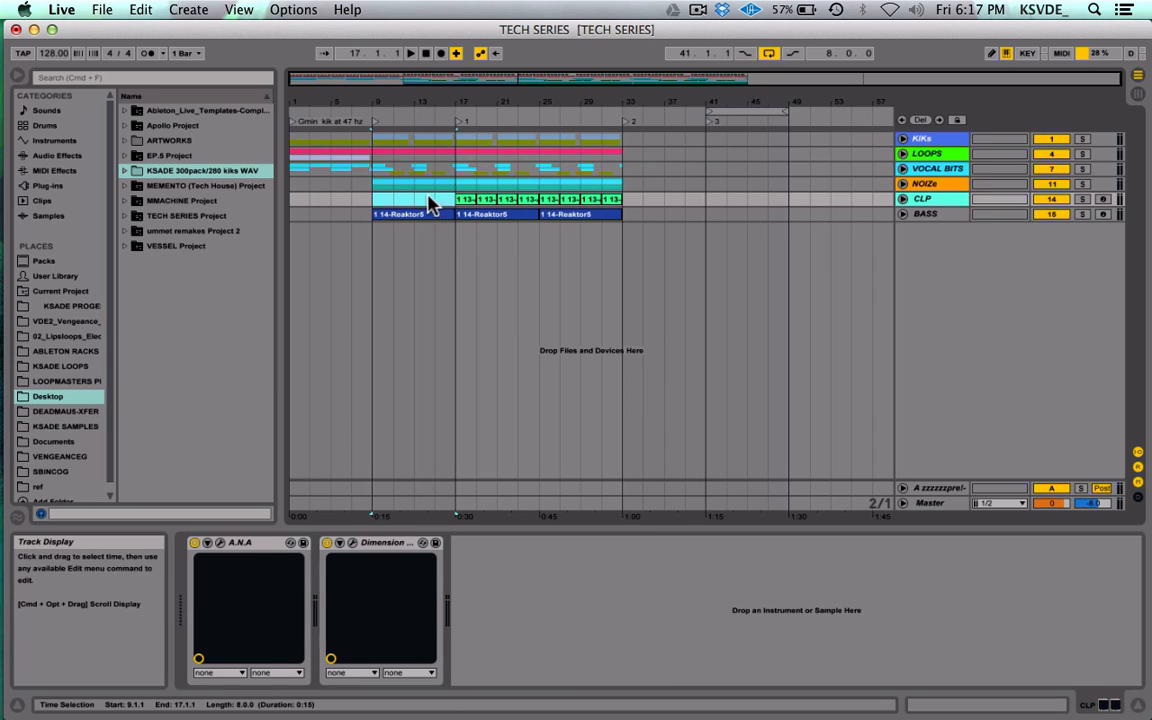
Step: Play the arrangement from bar 7 to audition the transition into bar 9, stopping shortly past it
left_click(352, 199)
key("space")
left_click_drag(396, 78, 401, 80)
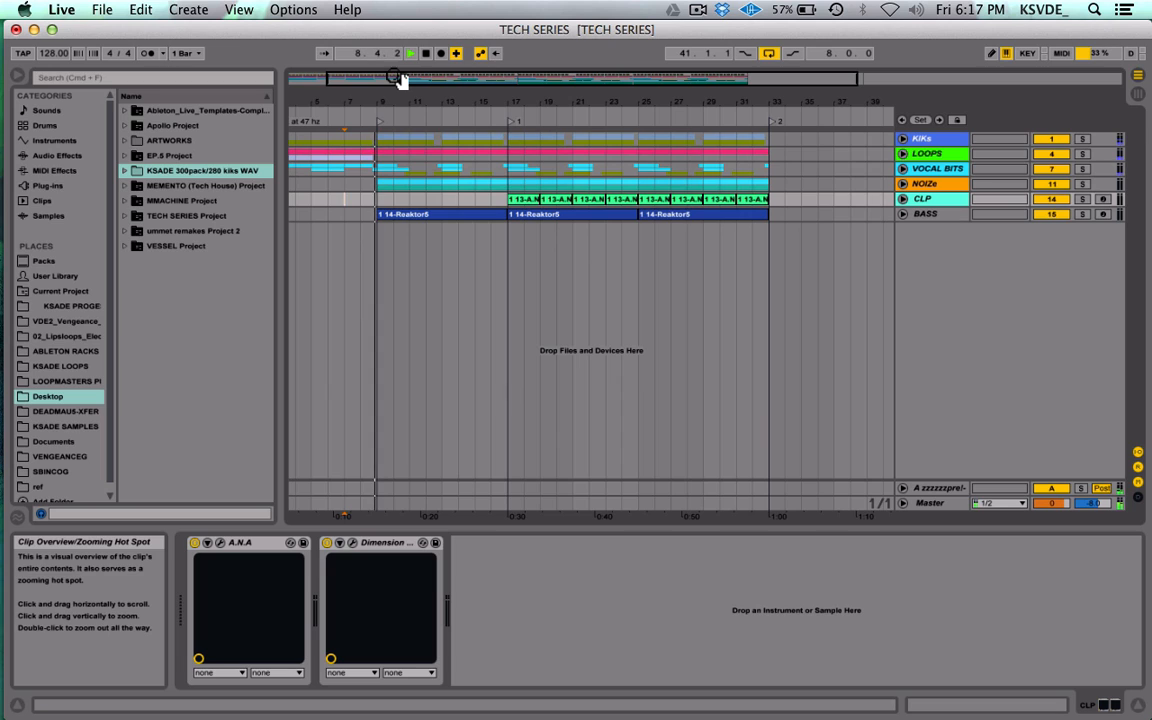
key("space")
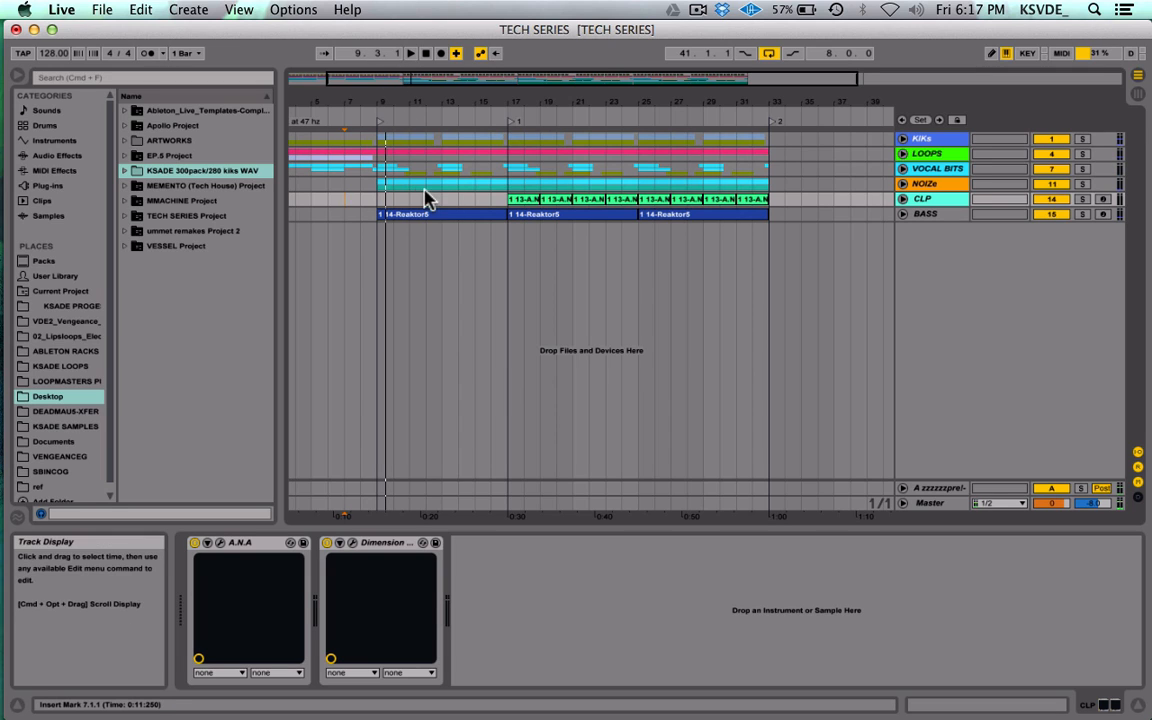
left_click(425, 199)
scroll(707, 160, "left", 3)
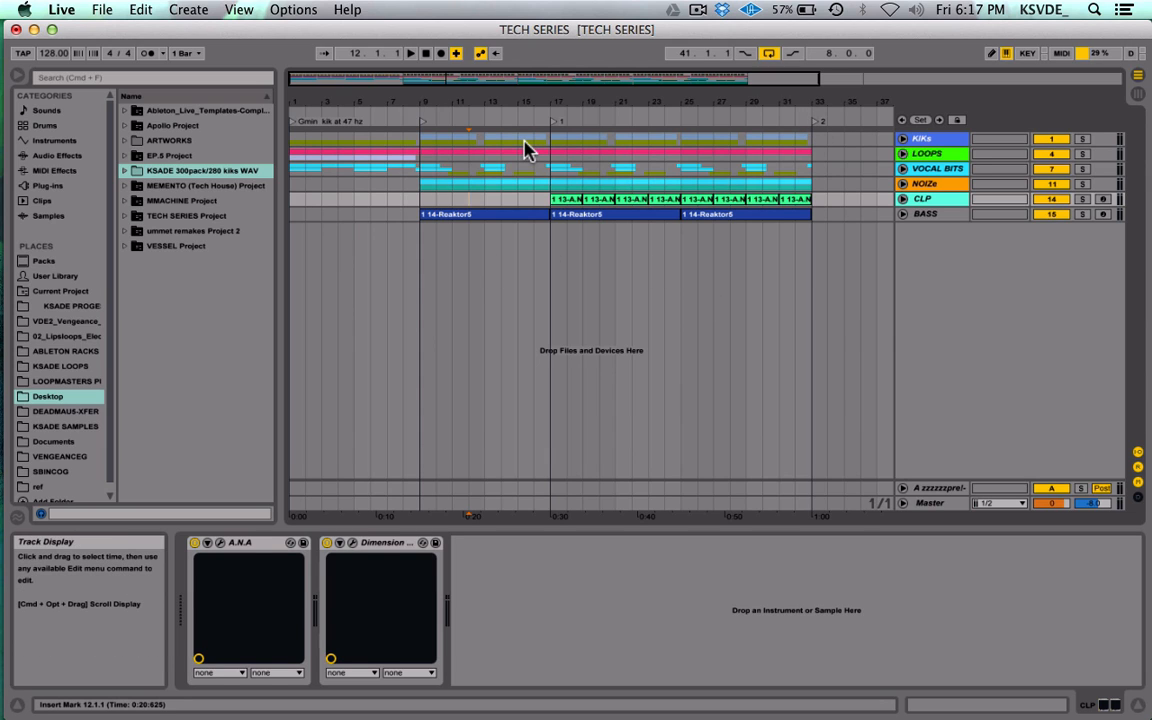
left_click(566, 216)
left_click(810, 300)
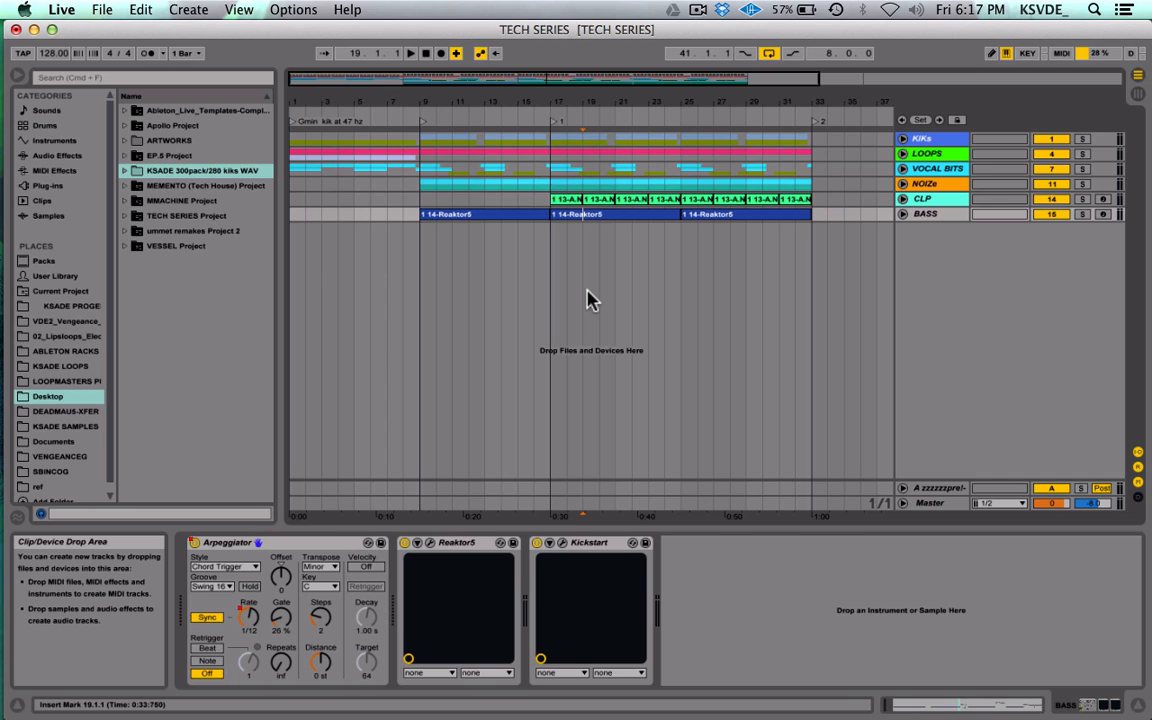
left_click_drag(404, 197, 306, 197)
left_click(426, 214)
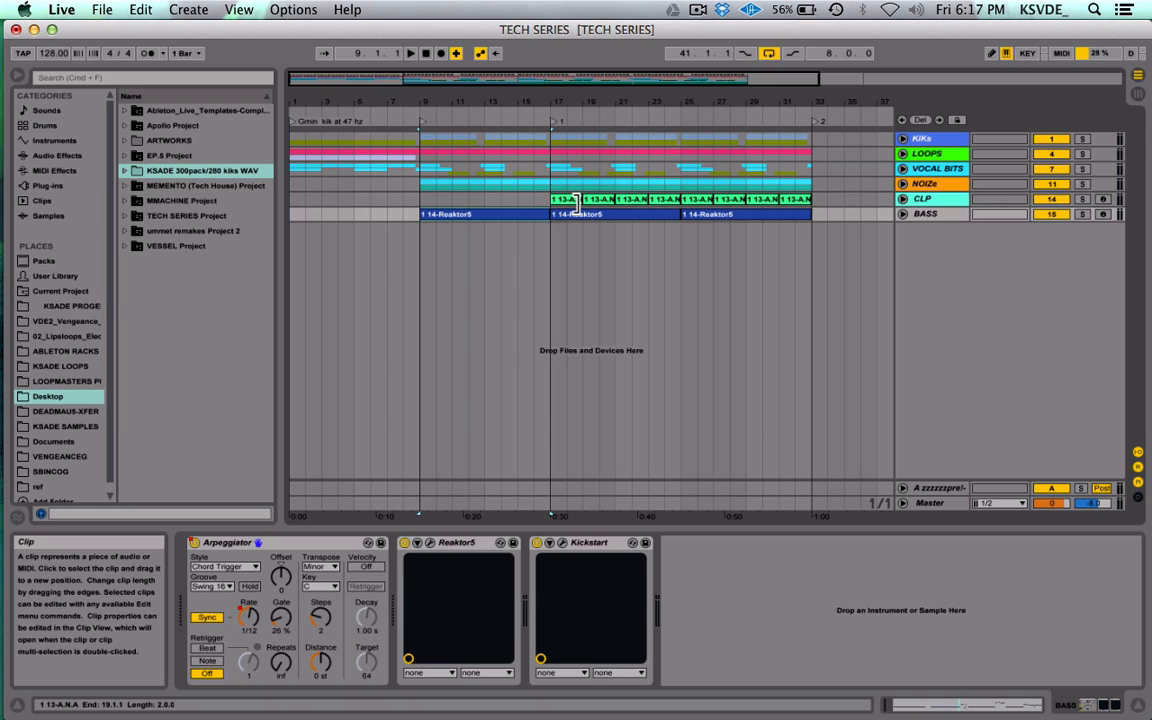
scroll(571, 200, "right", 6)
left_click_drag(530, 188, 805, 200)
left_click(690, 190)
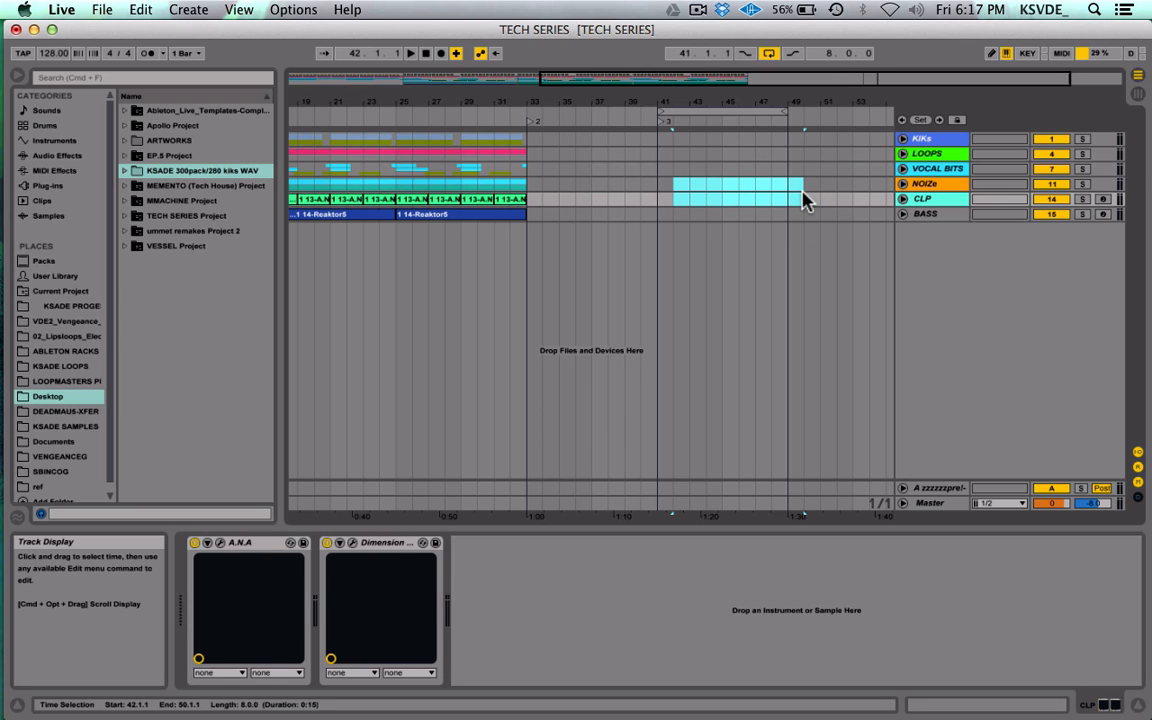
left_click_drag(643, 82, 450, 82)
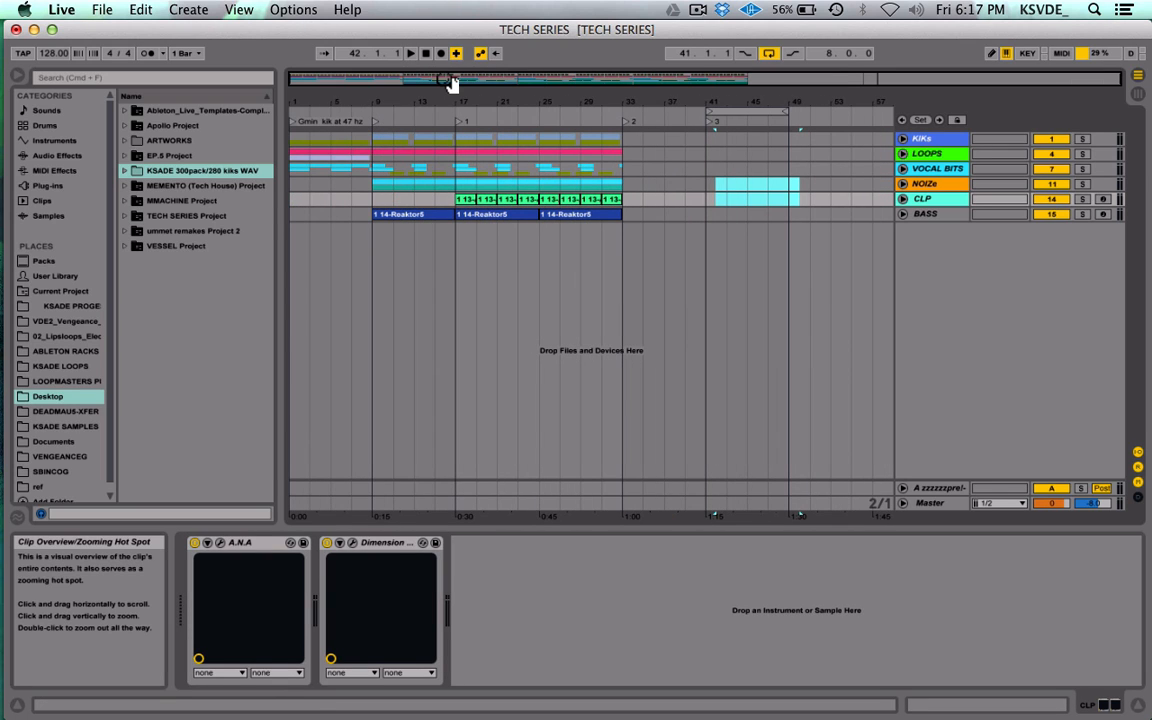
left_click_drag(427, 82, 427, 98)
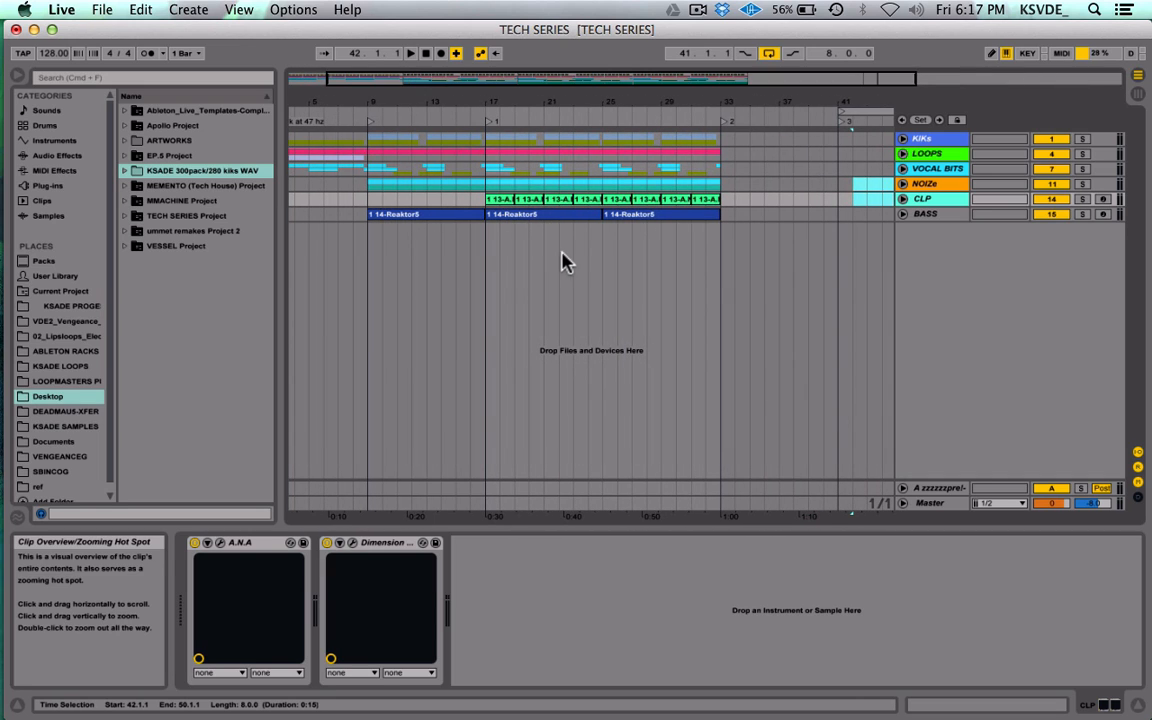
scroll(565, 257, "left", 3)
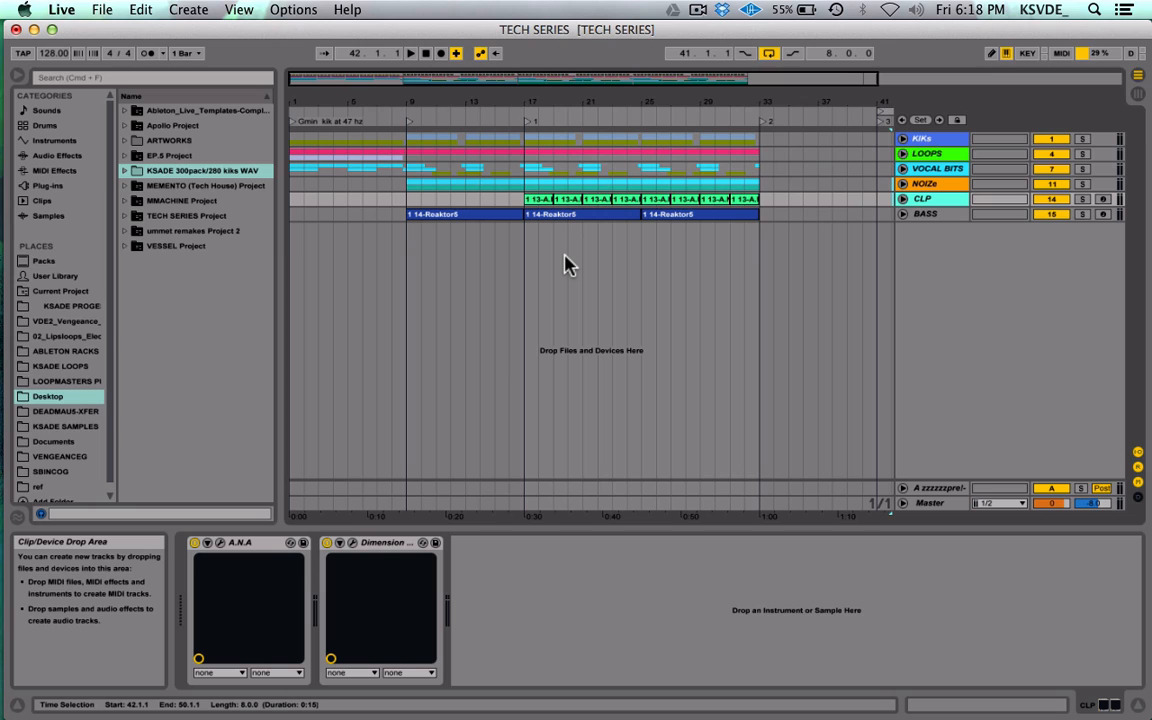
left_click_drag(405, 200, 500, 205)
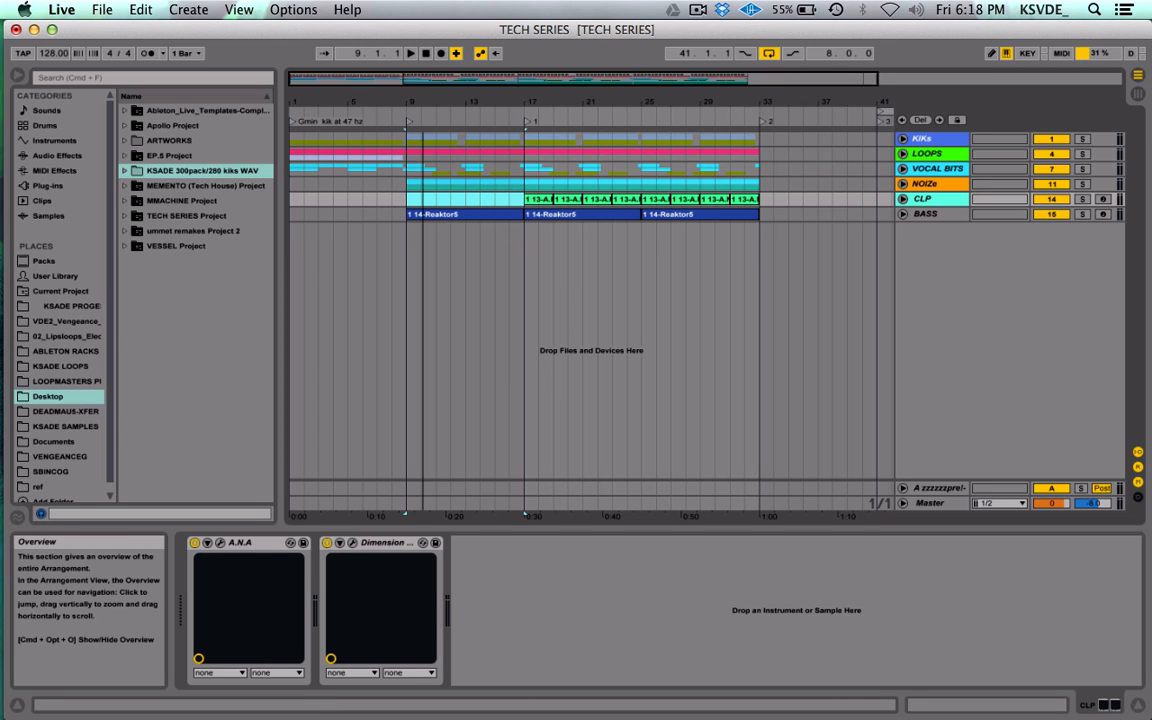
left_click_drag(424, 72, 424, 77)
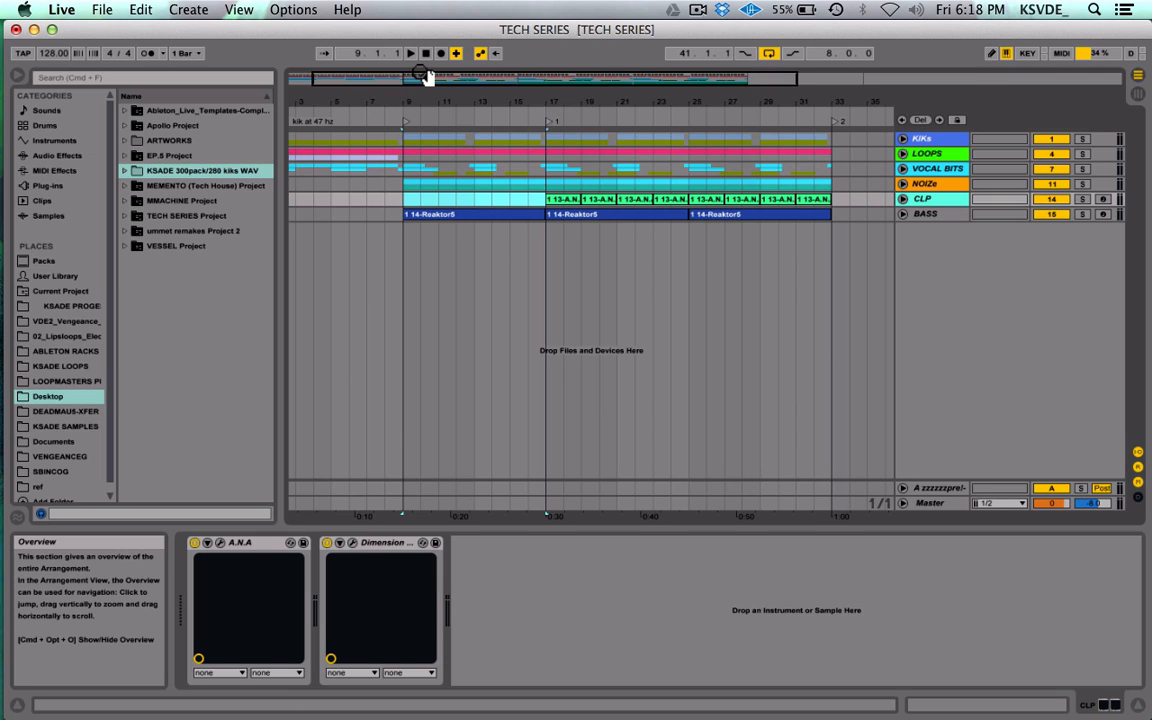
scroll(429, 229, "left", 2)
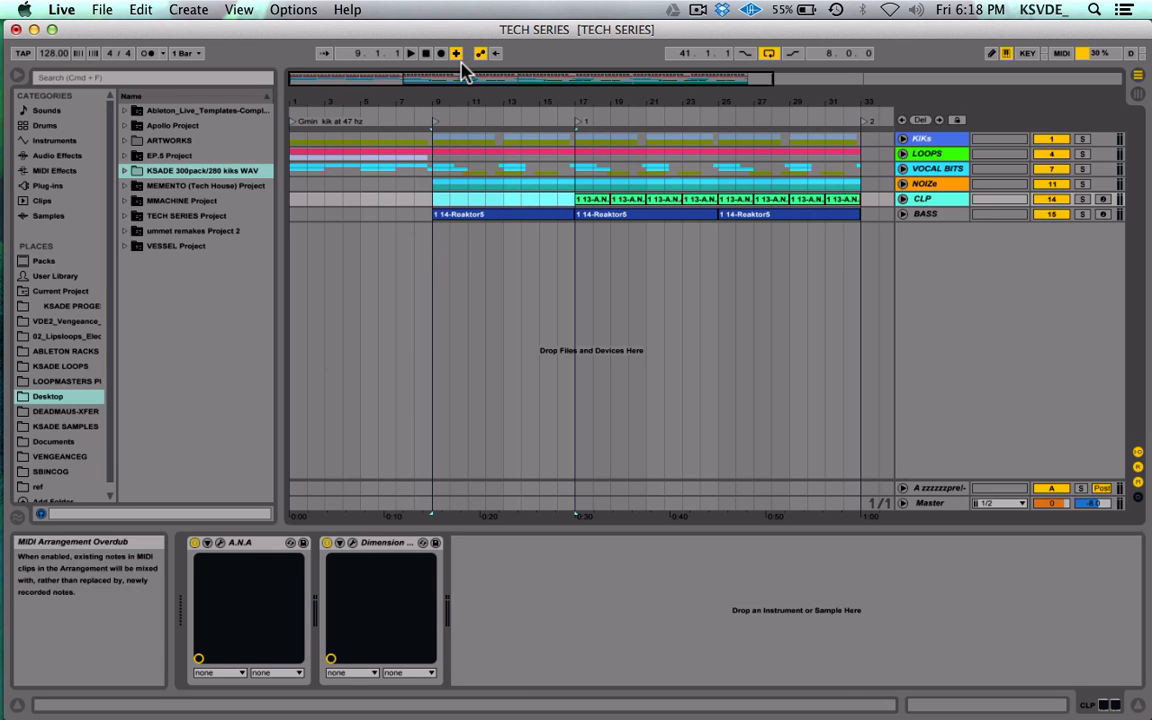
mouse_move(460, 78)
left_mouse_down()
mouse_move(460, 108)
mouse_move(460, 80)
left_mouse_up()
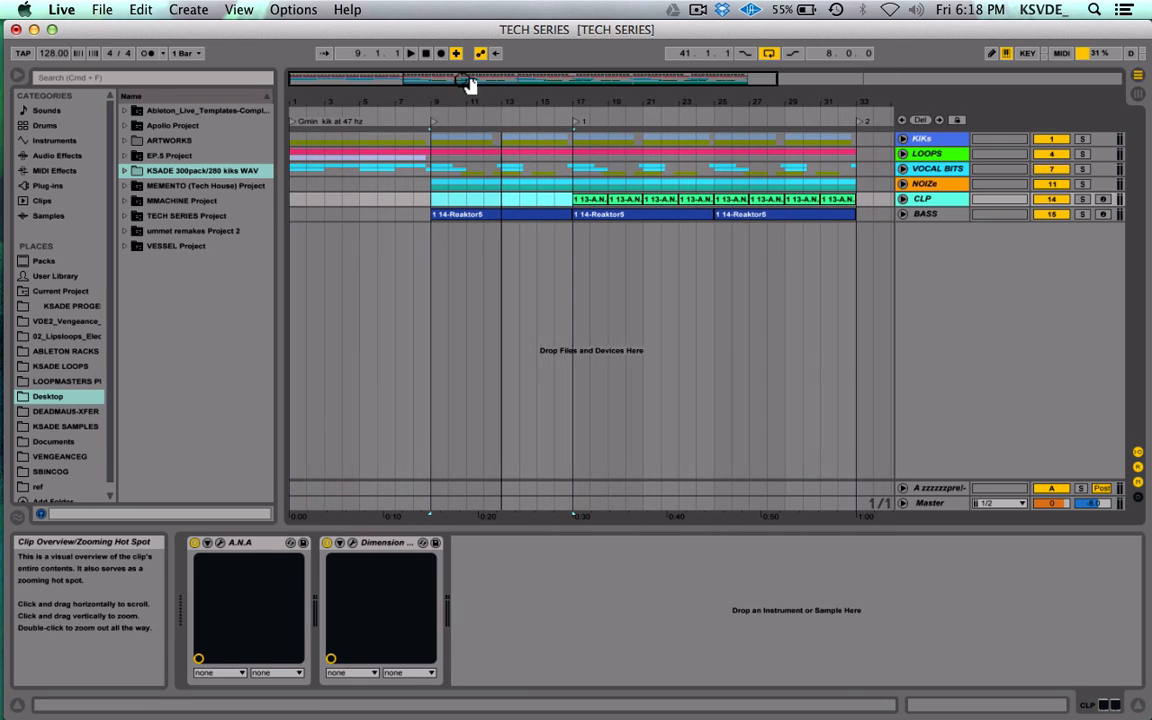
left_click(430, 213)
scroll(428, 212, "right", 5)
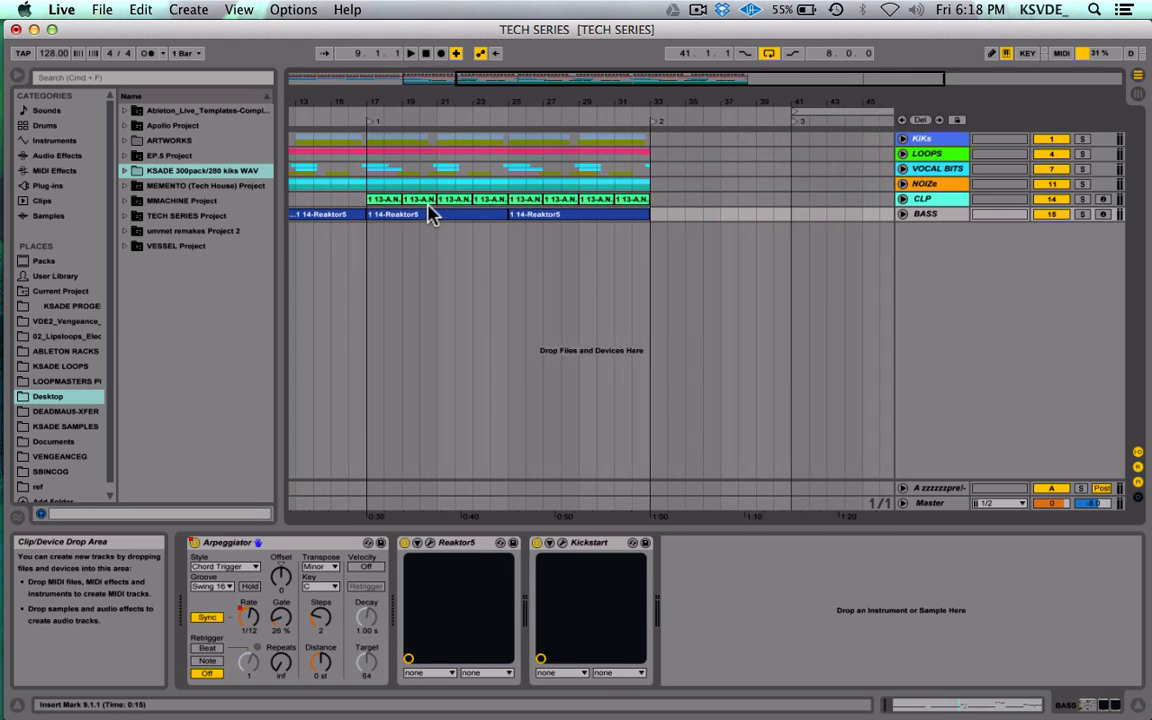
scroll(428, 212, "left", 5)
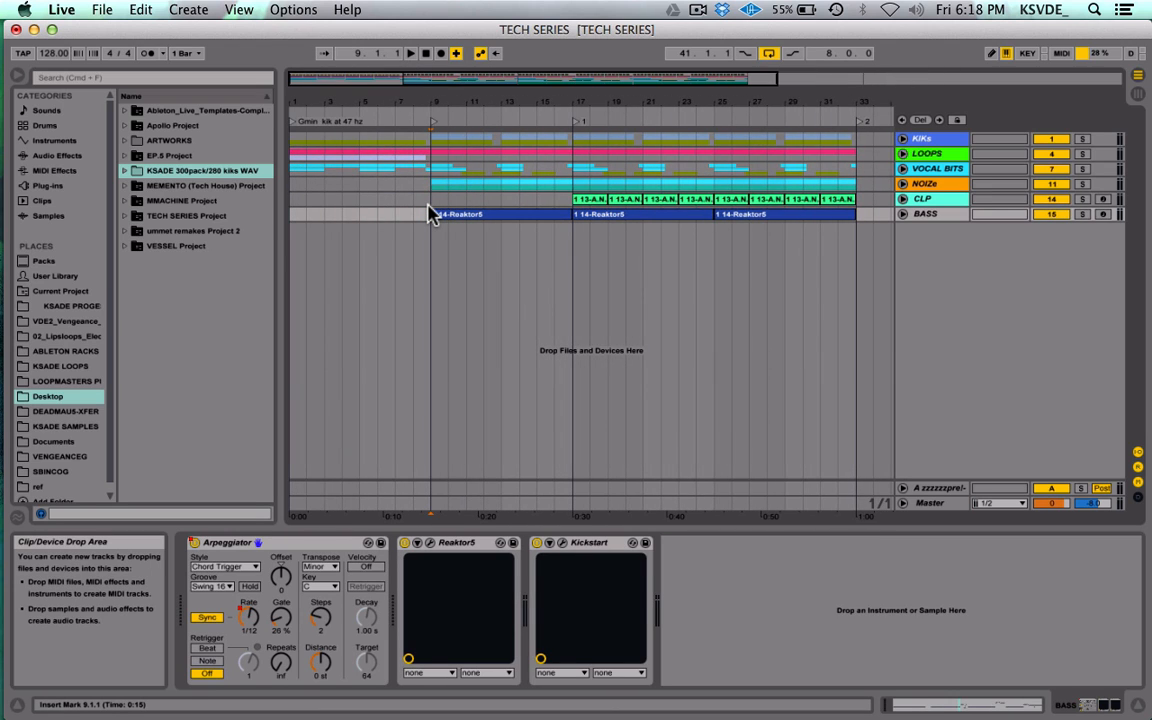
left_click(430, 202)
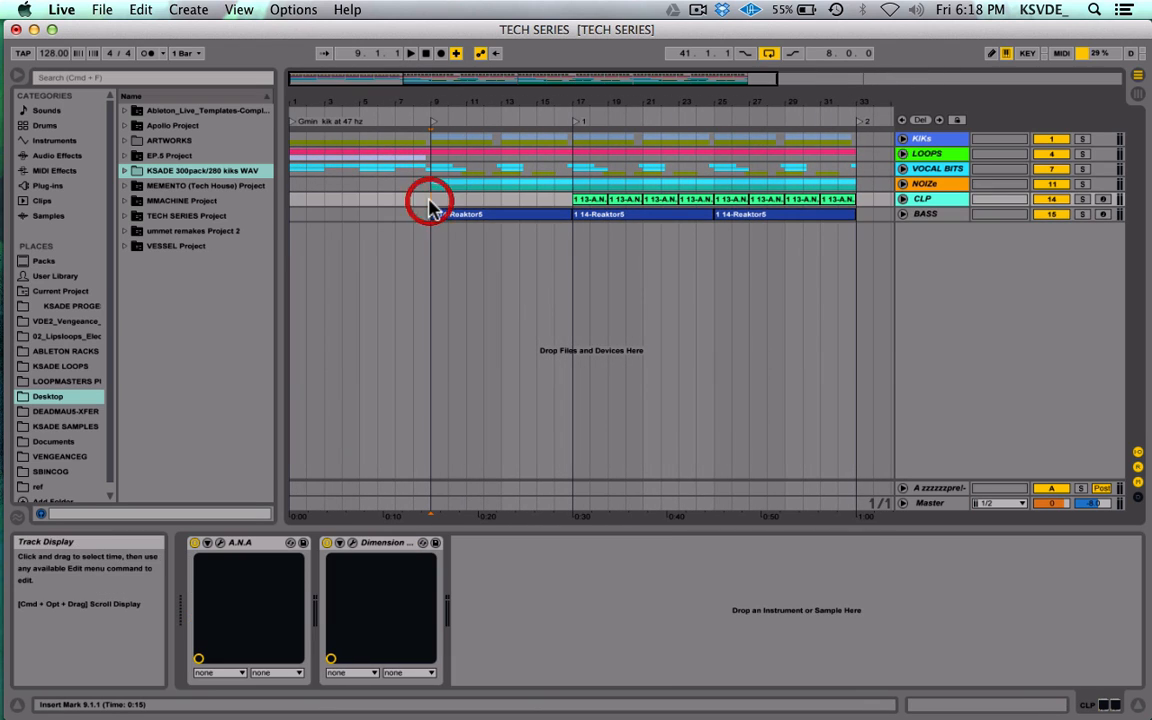
scroll(430, 205, "right", 5)
scroll(430, 205, "left", 5)
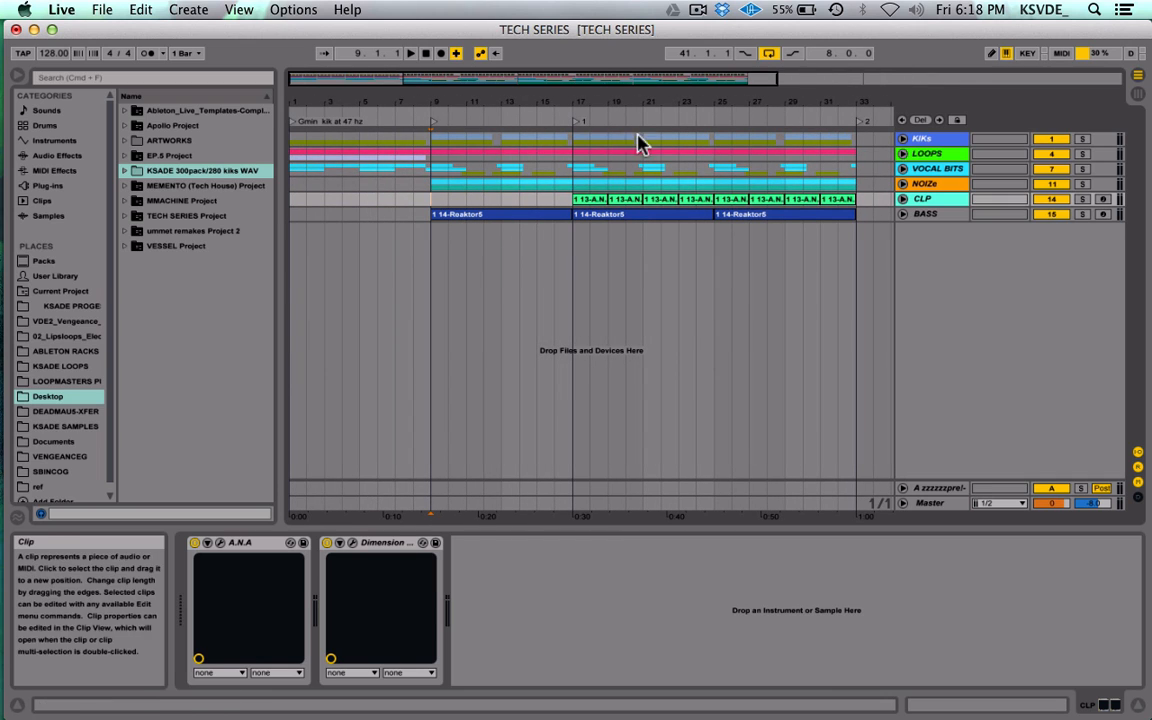
left_click_drag(565, 198, 257, 195)
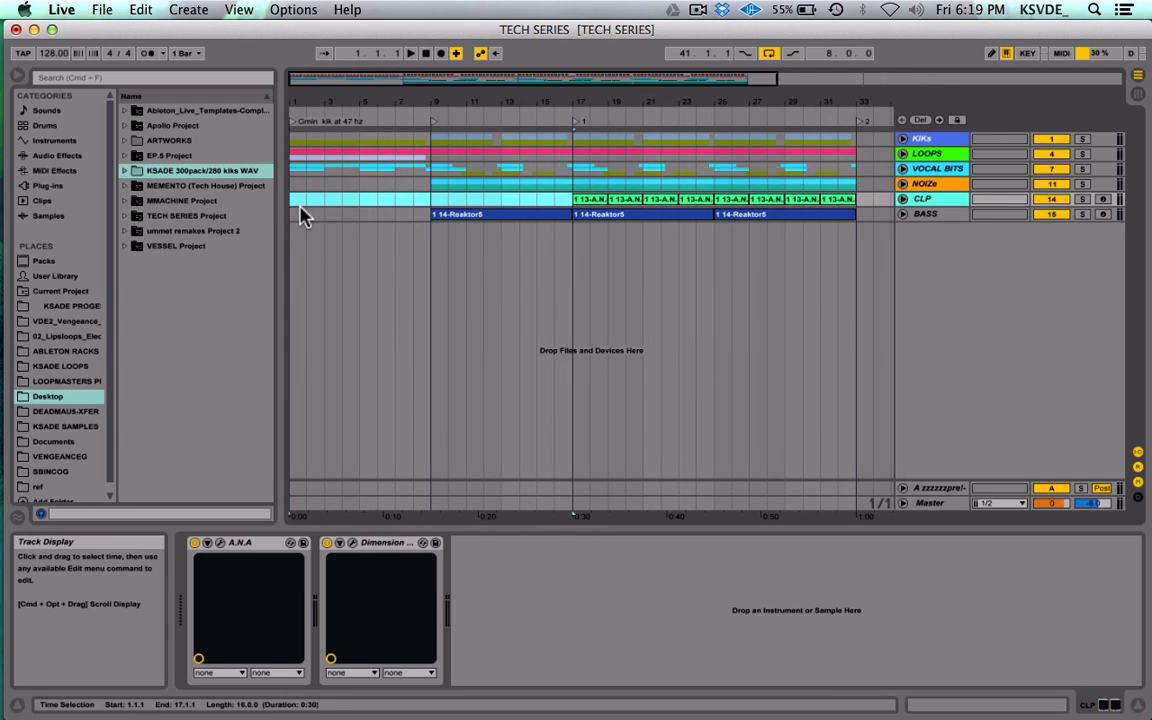
left_click(291, 198)
left_click(430, 202)
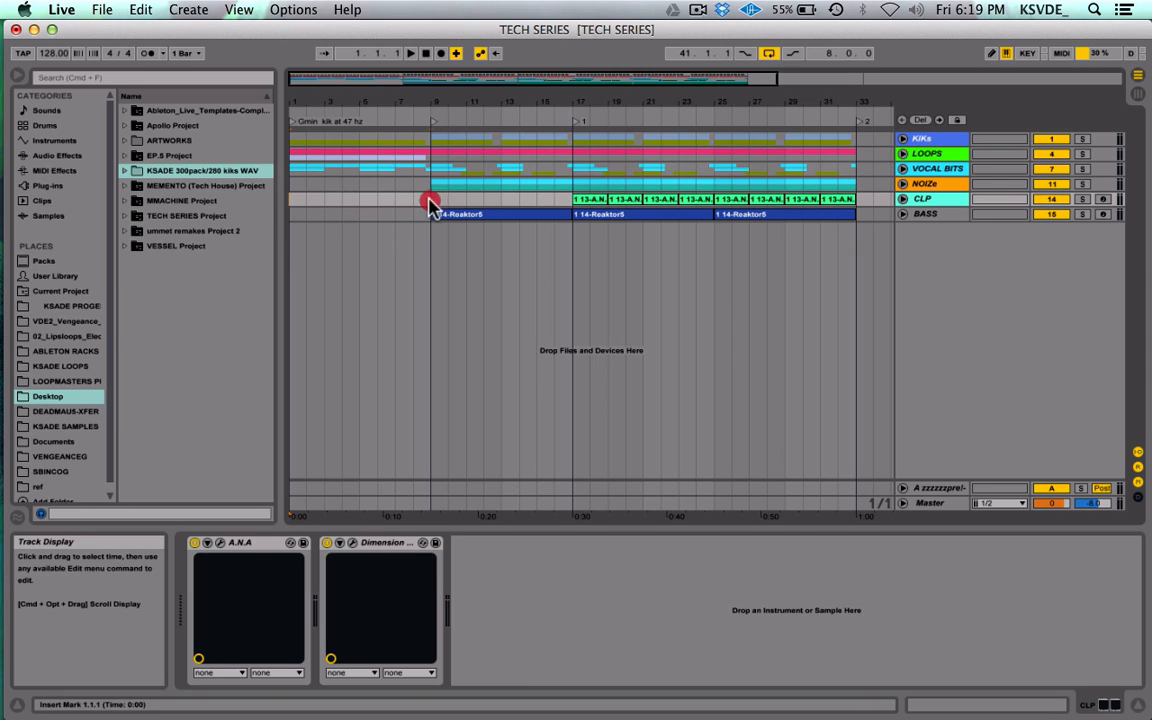
left_click_drag(430, 202, 118, 196)
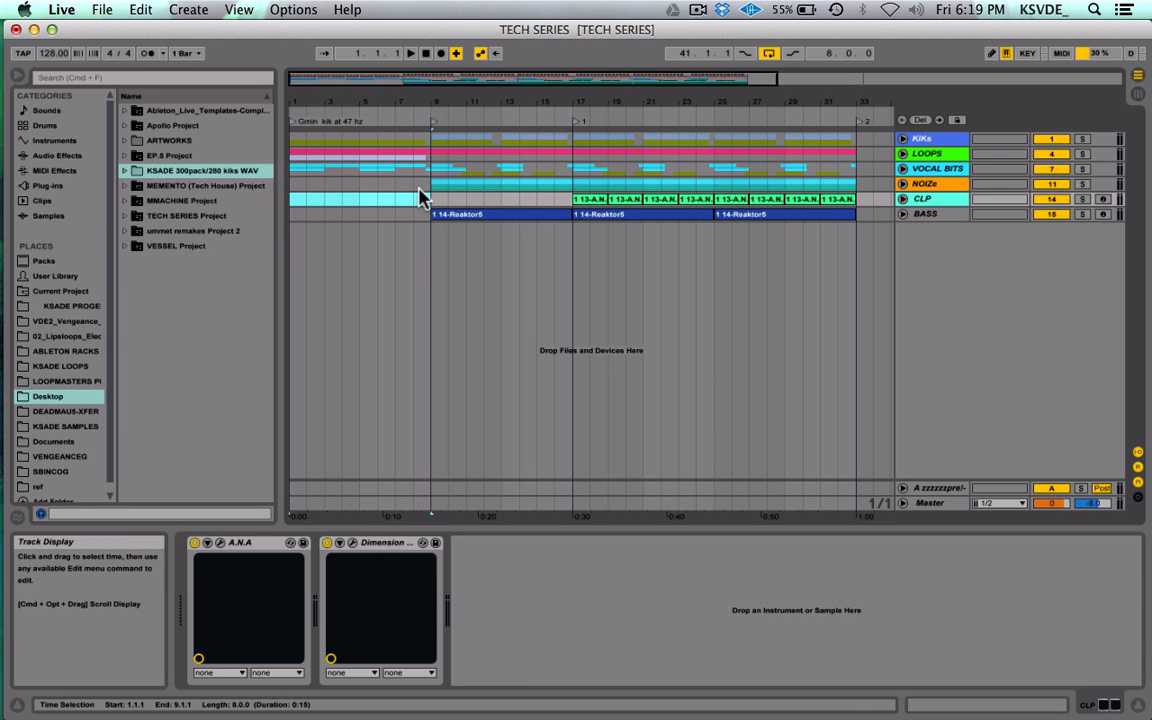
Step: Play from bar 7 until bar 11 to hear how the bass enters at bar 9
left_click(364, 200)
key("space")
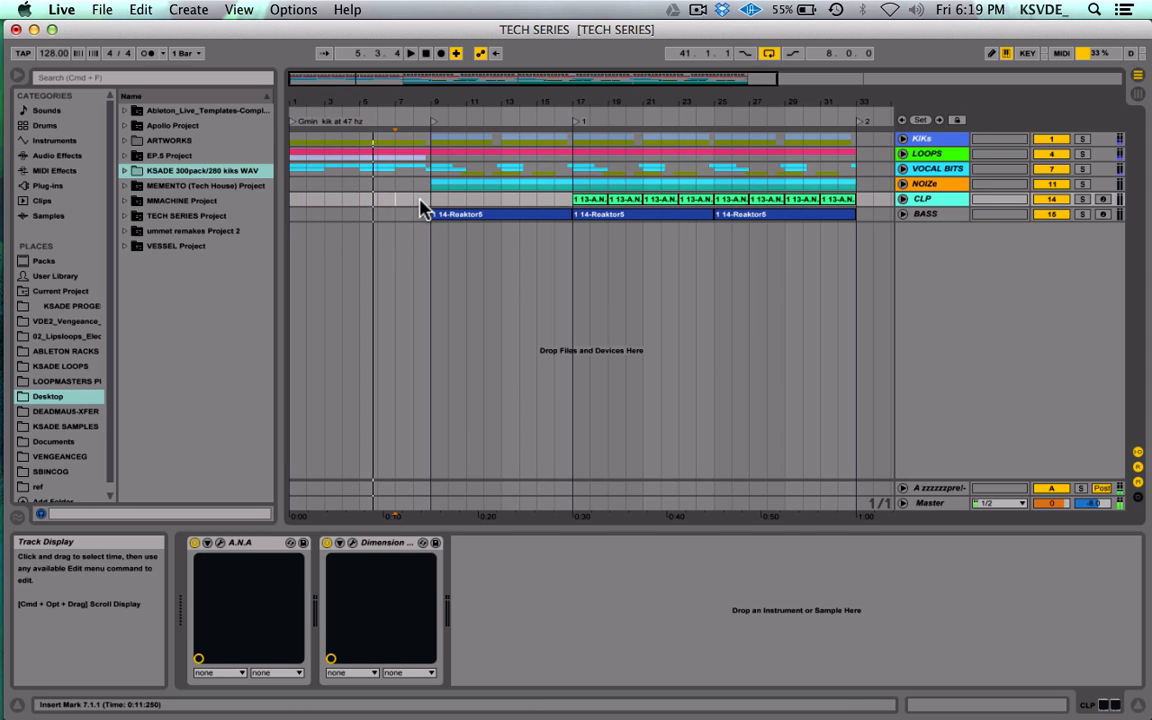
left_click(418, 209)
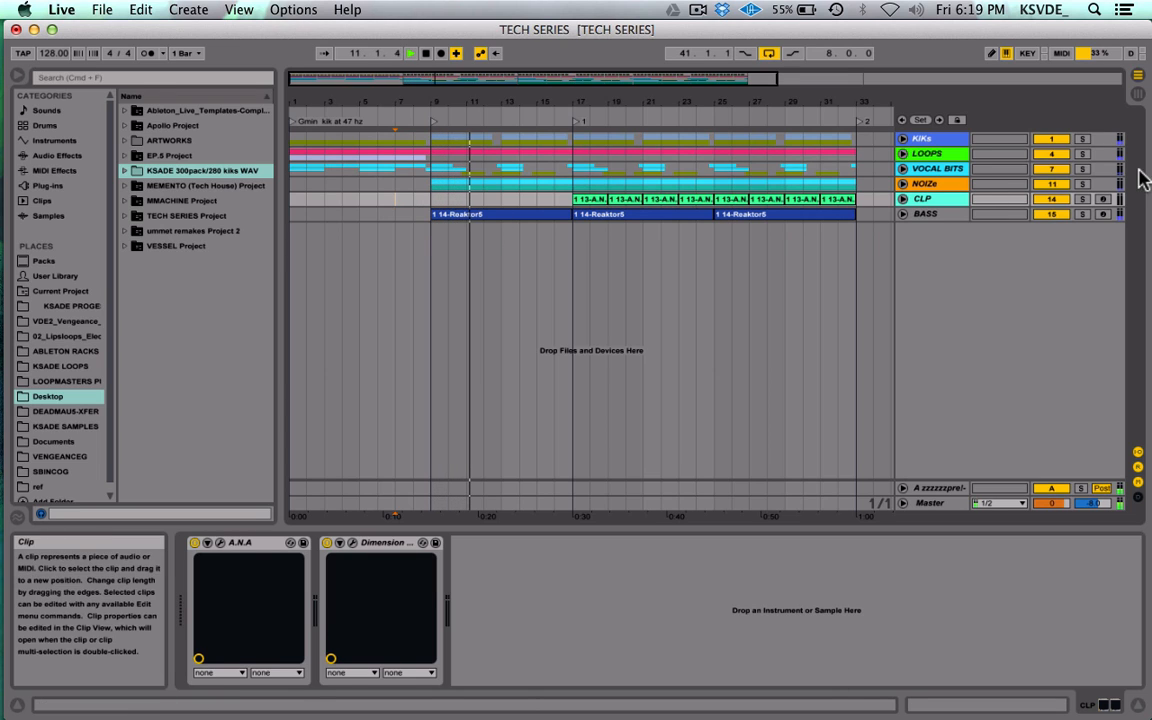
key("space")
Step: Add an Auto Filter audio effect to the BASS track after Kickstart
left_click(948, 215)
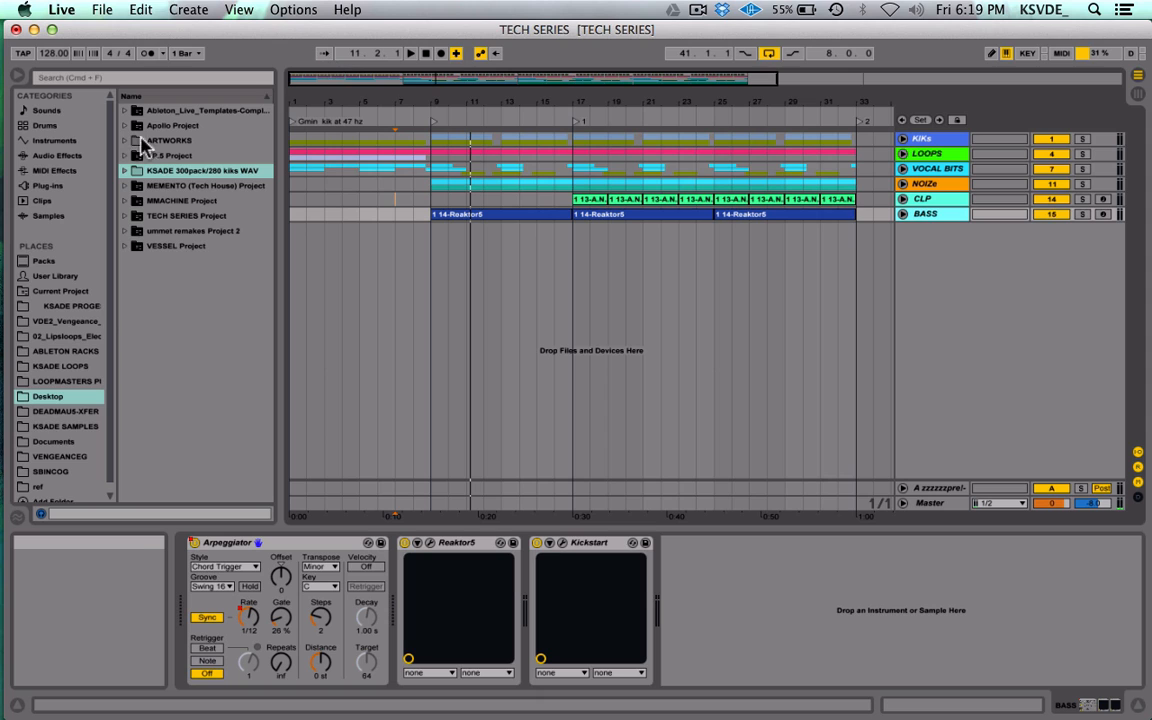
left_click(57, 155)
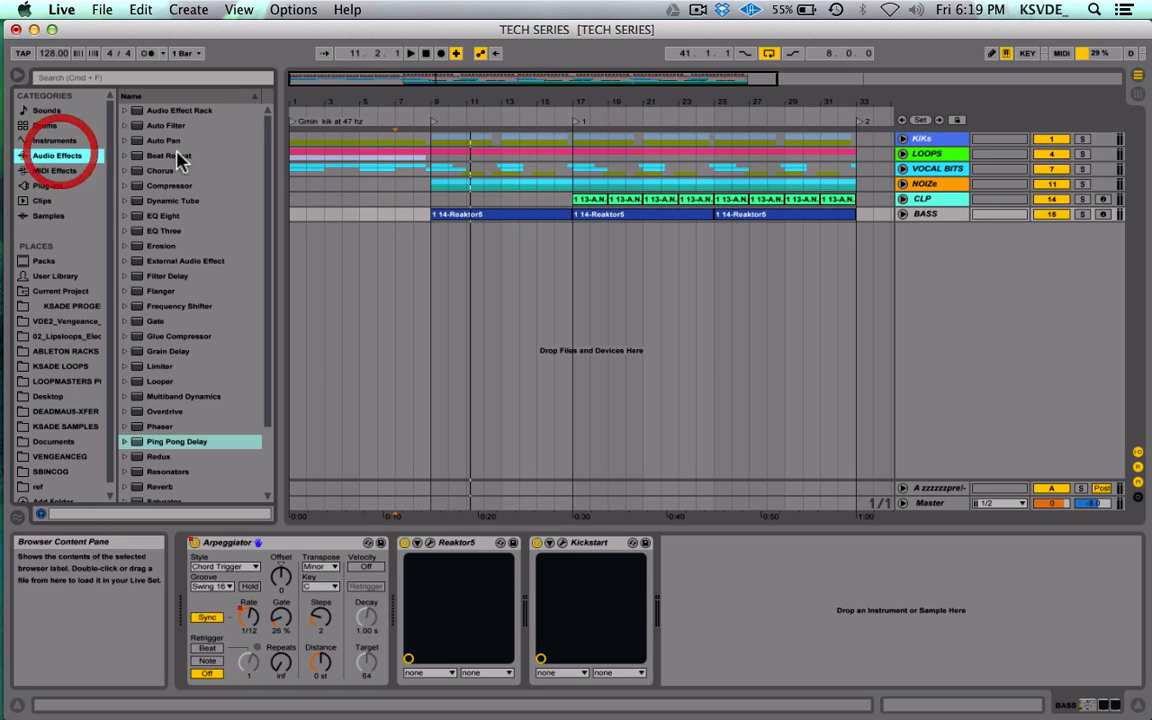
left_click(124, 127)
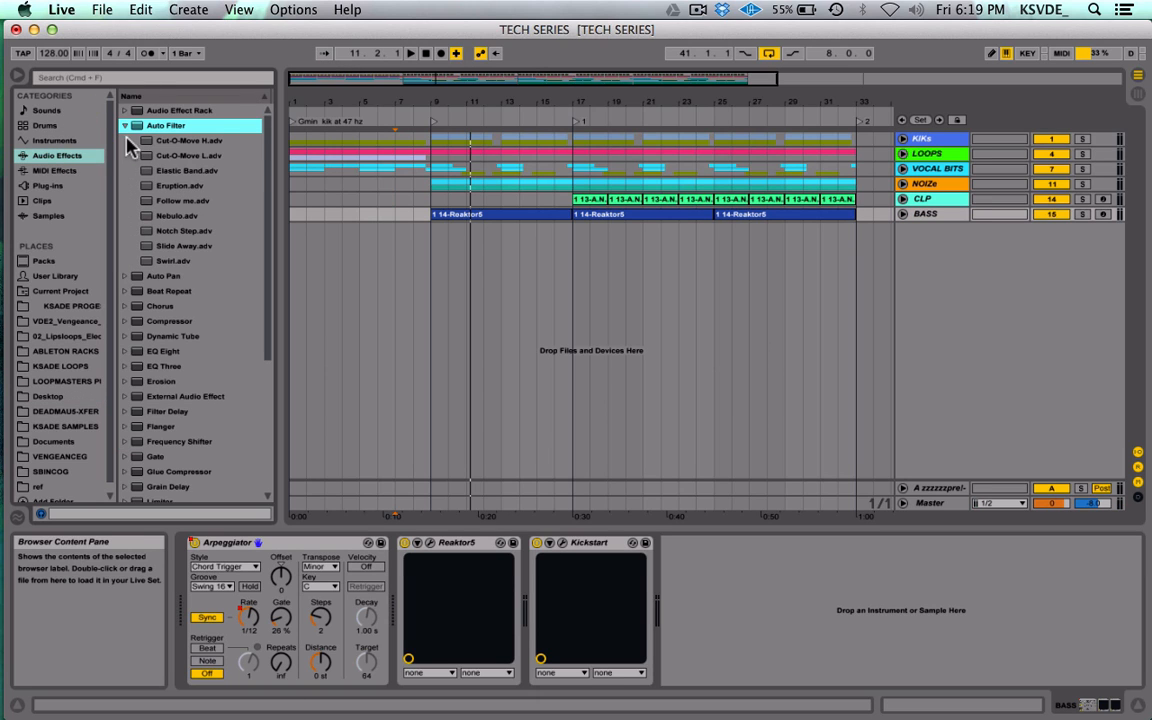
left_click(124, 125)
left_click_drag(132, 124, 720, 586)
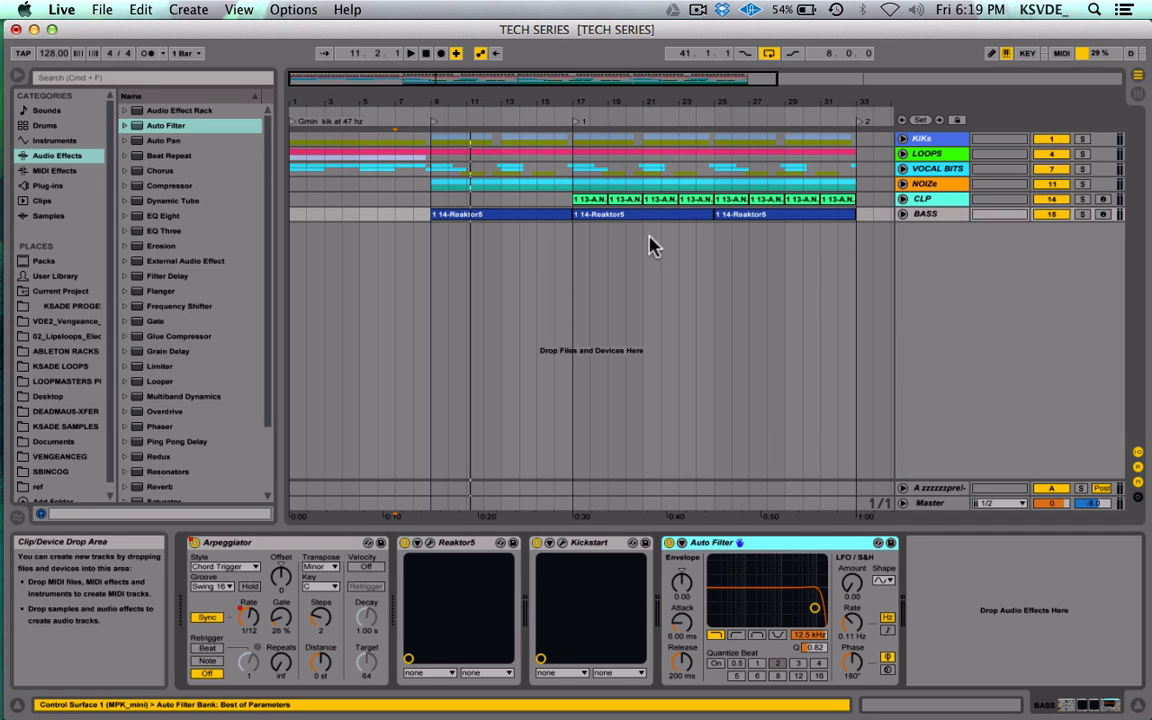
Step: Unfold the BASS track, show its Auto Filter Frequency automation lane, and start playback from bar 9
left_click_drag(481, 80, 620, 78)
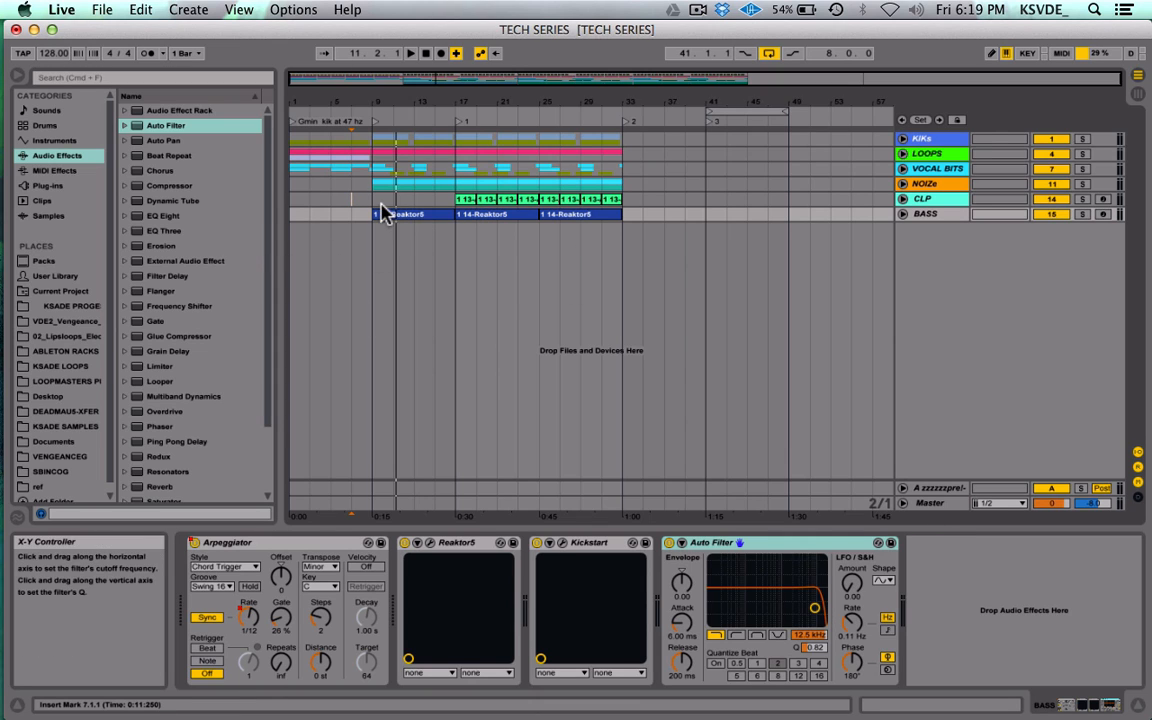
left_click_drag(375, 201, 457, 200)
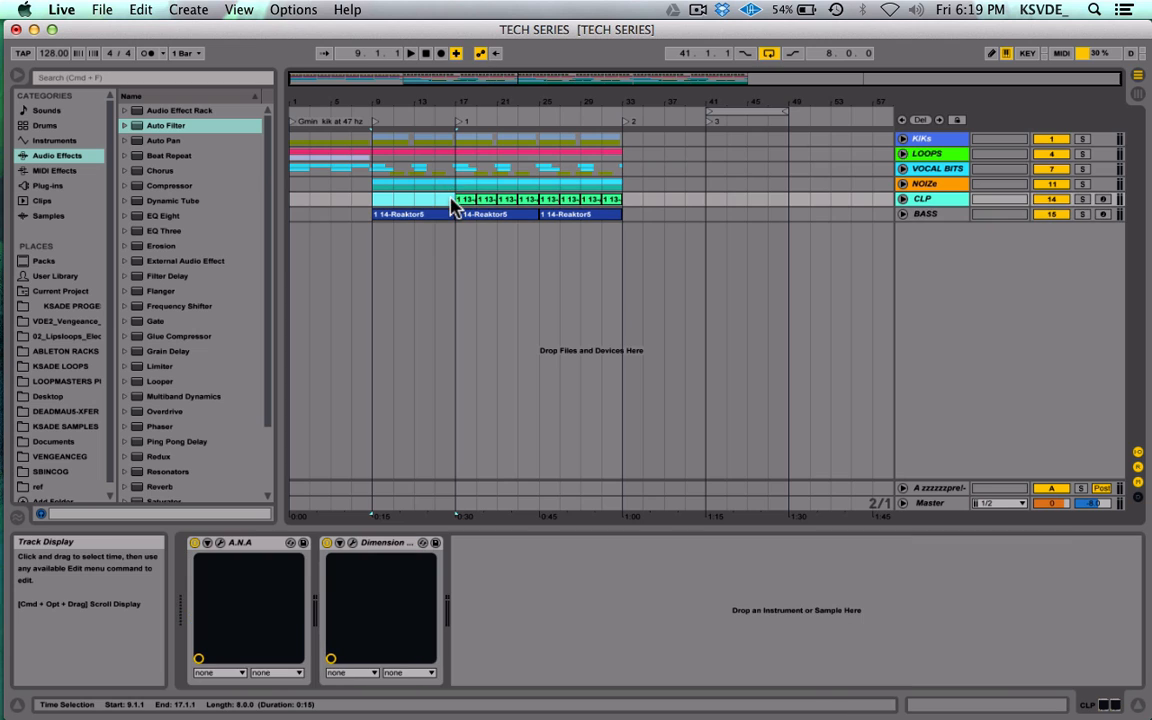
left_click(903, 214)
left_click(915, 214)
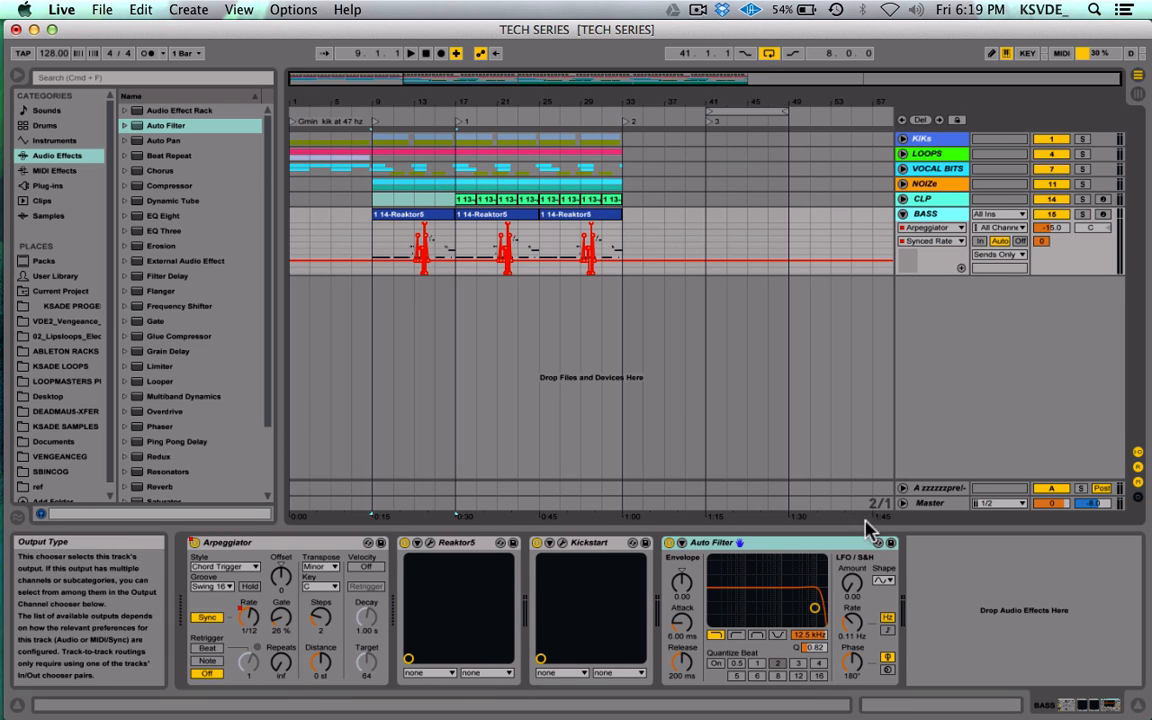
left_click(811, 636)
key("space")
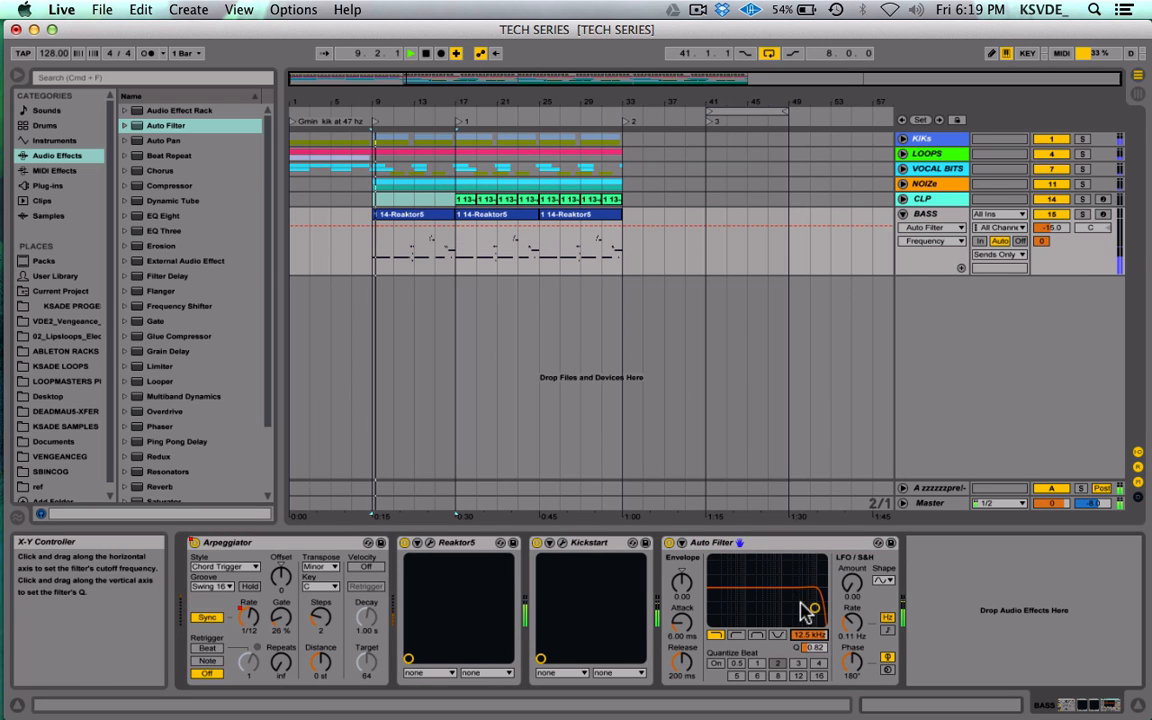
Step: Adjust the Auto Filter's cutoff and resonance on the BASS track, and remove the Auto Filter from its device chain
mouse_move(814, 608)
left_mouse_down()
mouse_move(715, 602)
mouse_move(800, 598)
left_mouse_up()
left_click(777, 545)
key("Delete")
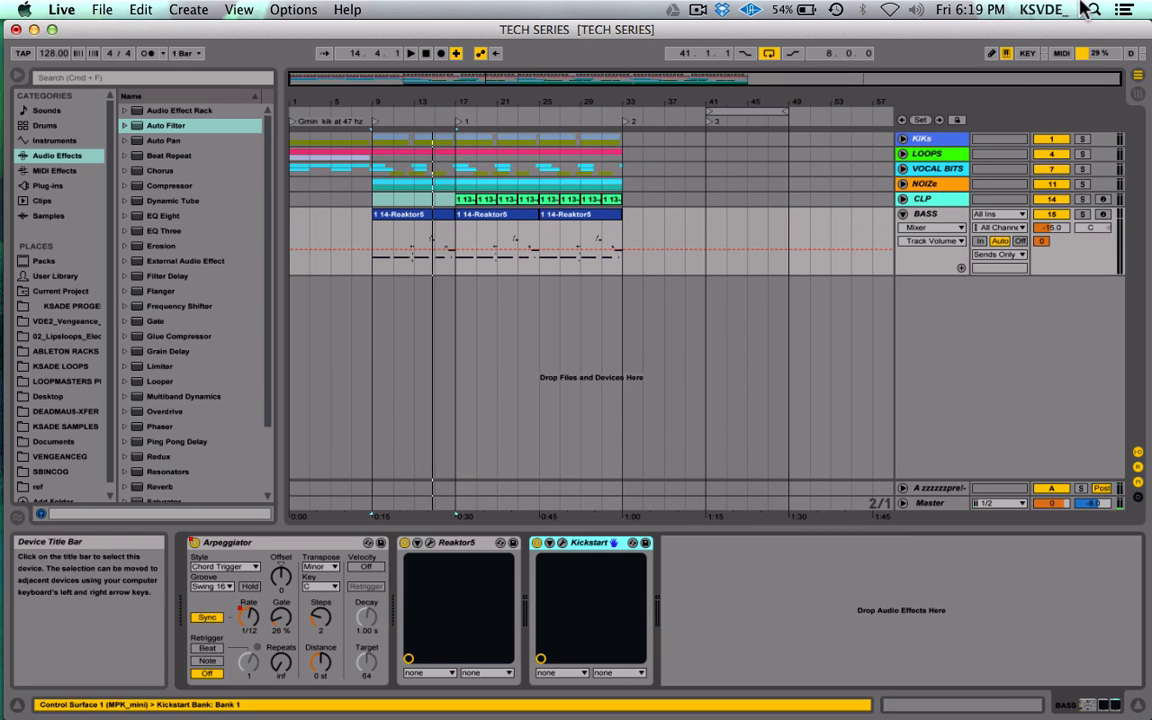
Step: Check the filter devices used on the LOOPS track and locate the Xfer Records effects among the Audio Units plug-ins
left_click(930, 155)
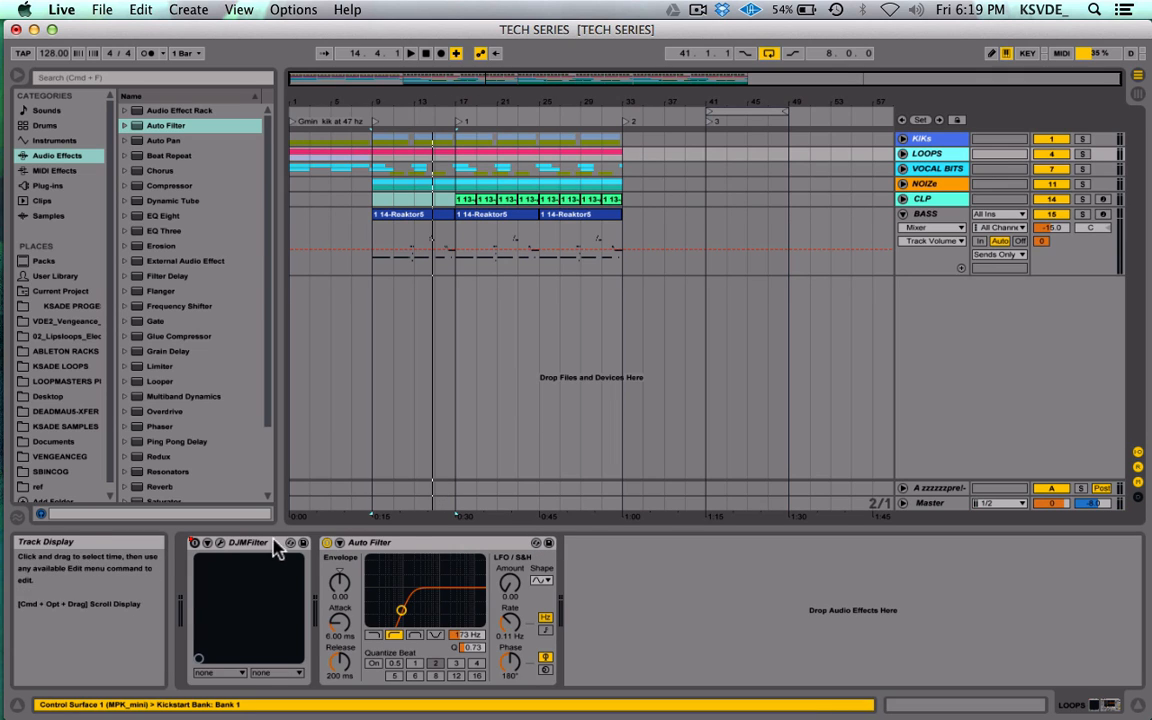
scroll(176, 318, "down", 3)
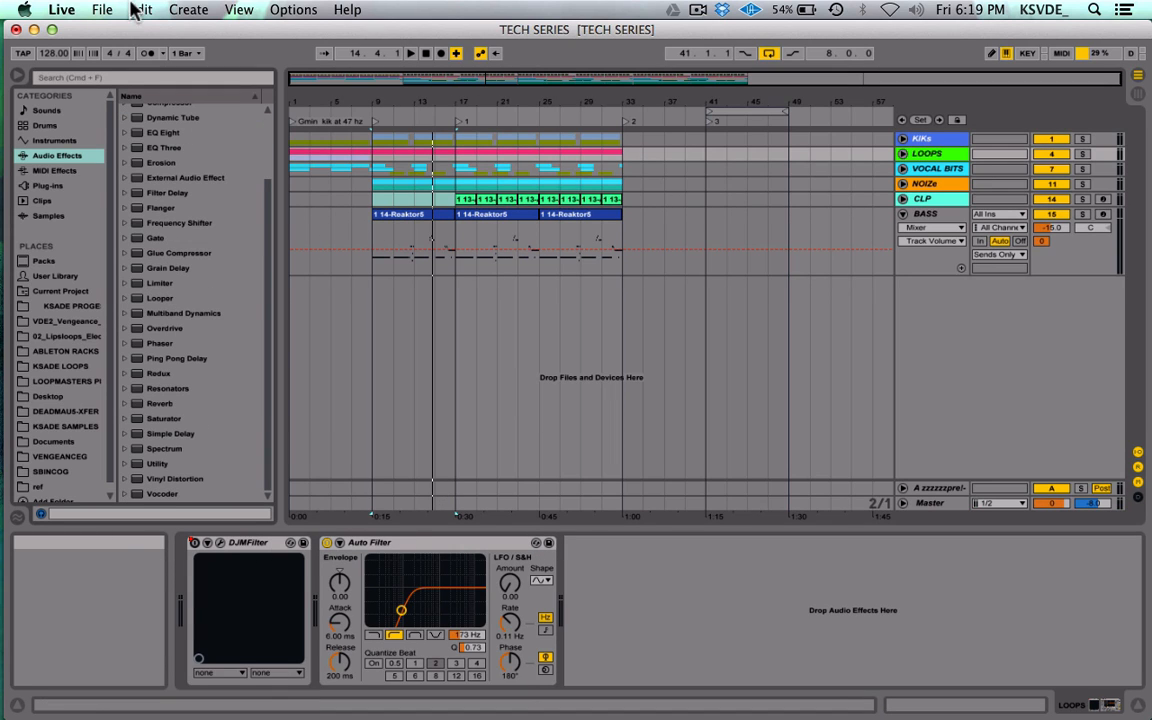
left_click(45, 185)
left_click(125, 112)
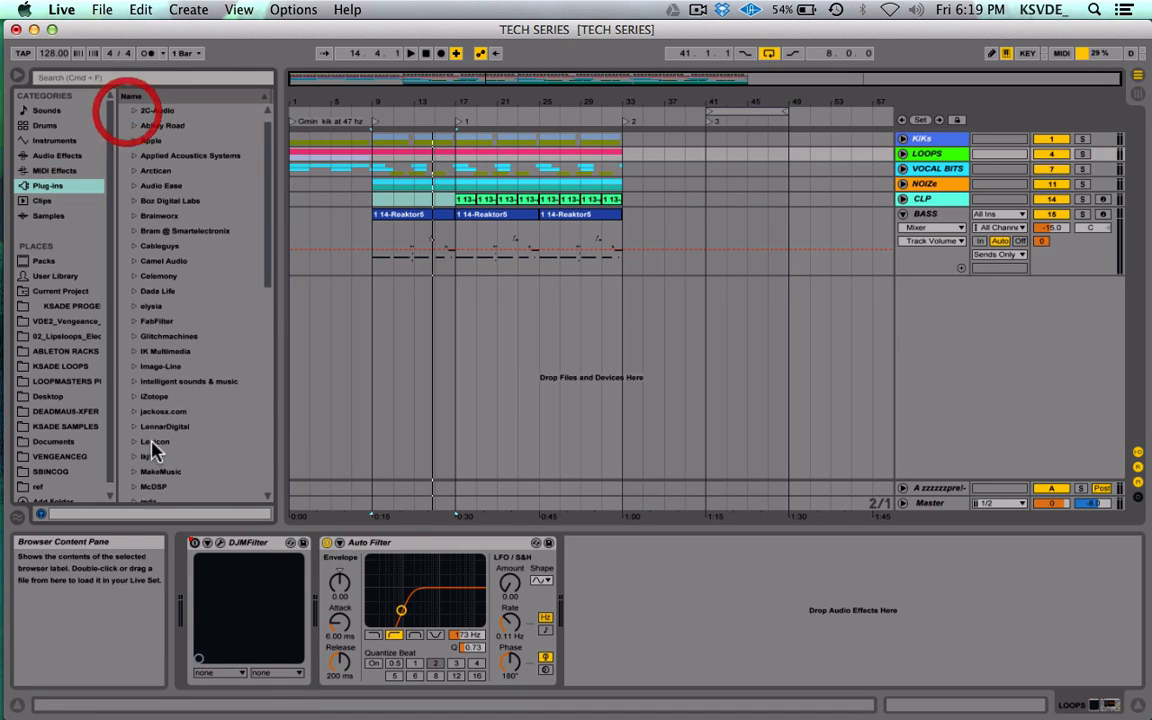
scroll(153, 450, "down", 10)
left_click(133, 479)
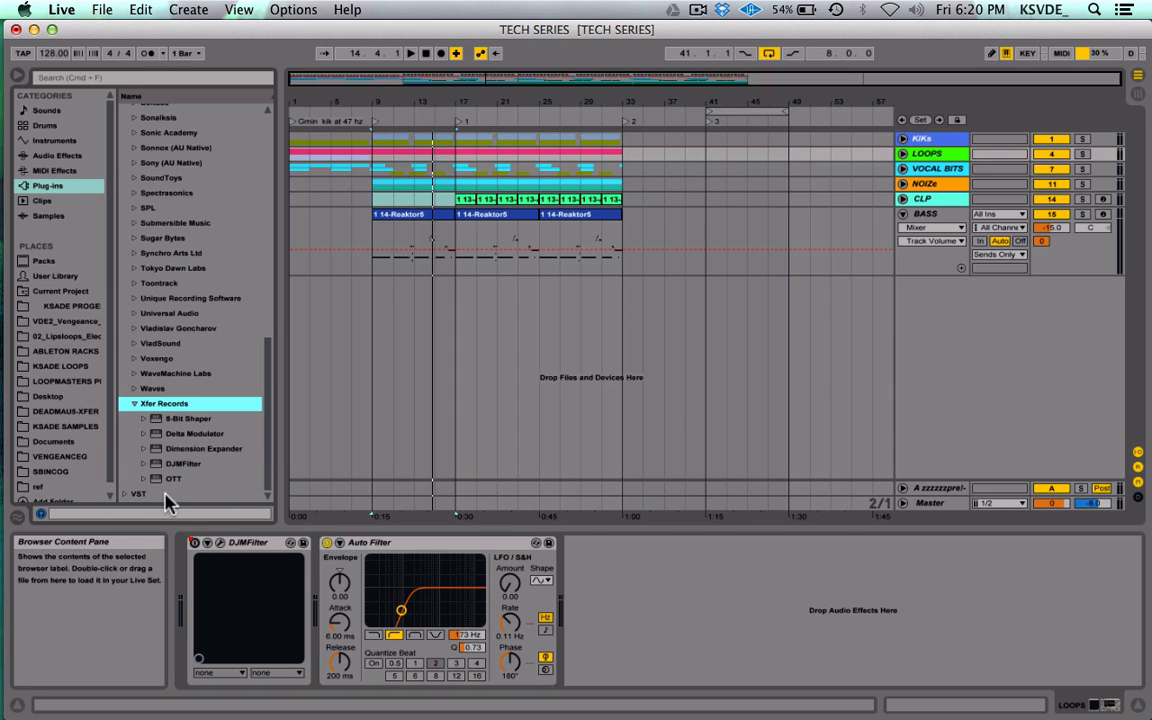
Step: Add the DJMFilter plug-in to the BASS track and place it between Reaktor5 and Kickstart
mouse_move(163, 464)
left_mouse_down()
mouse_move(662, 591)
mouse_move(514, 425)
mouse_move(180, 399)
mouse_move(186, 414)
left_mouse_up()
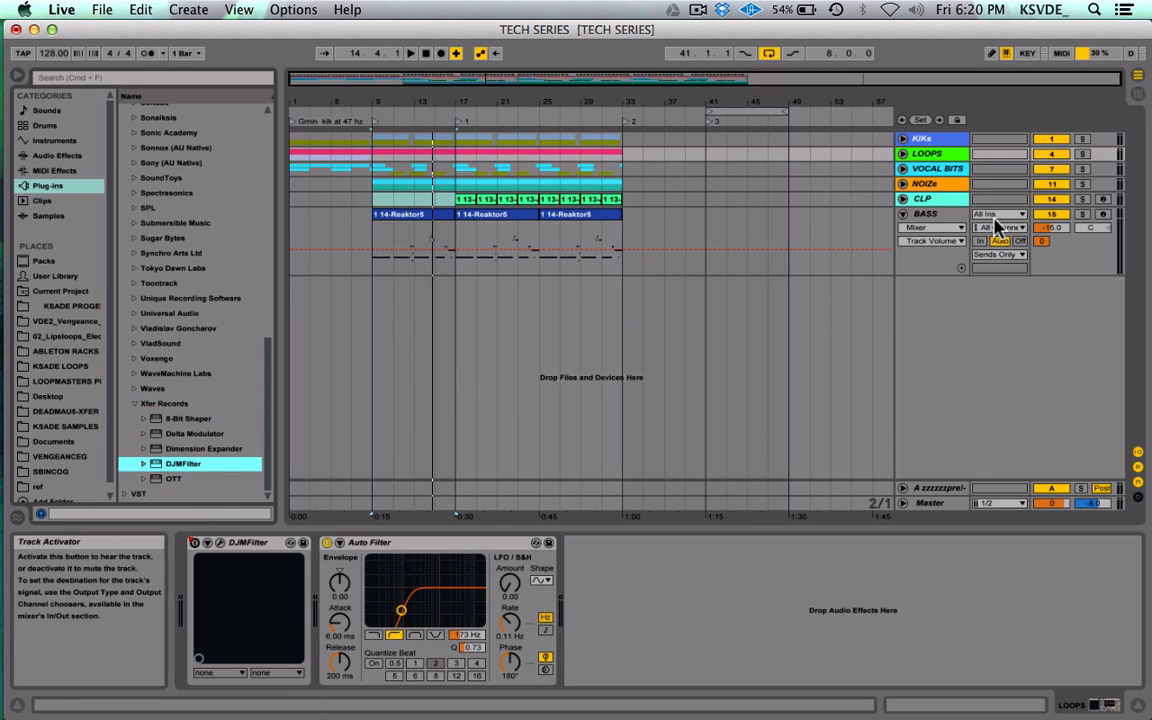
left_click(946, 218)
left_click(557, 587)
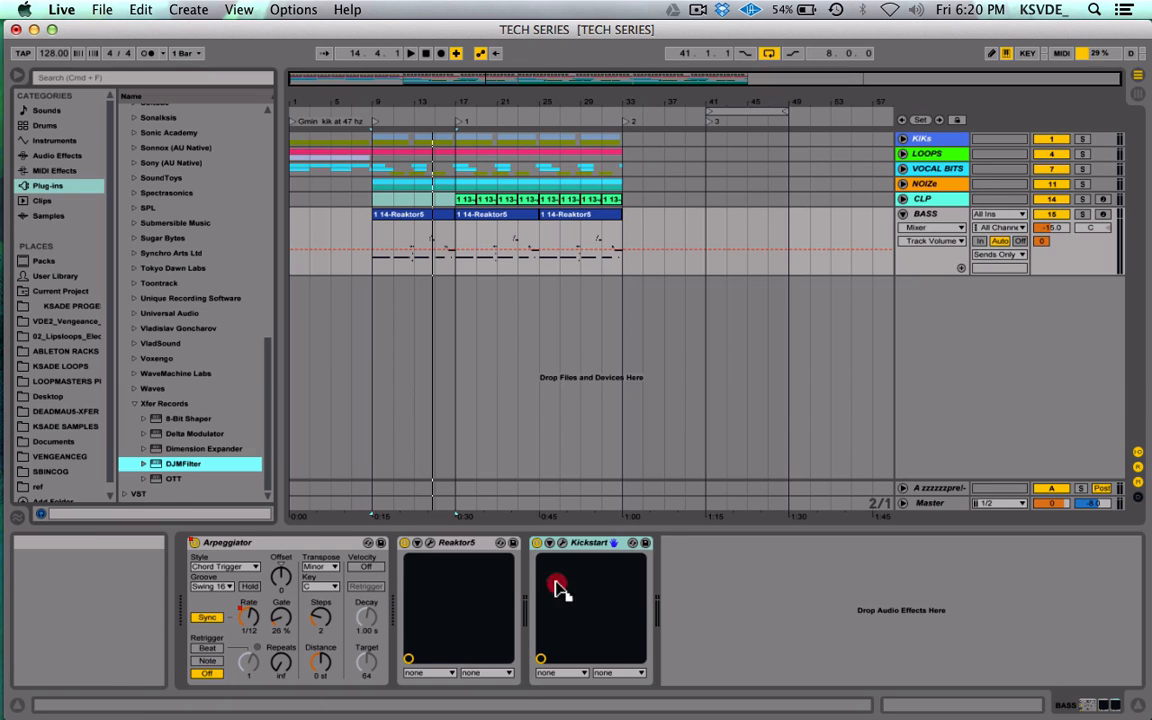
left_click(700, 627)
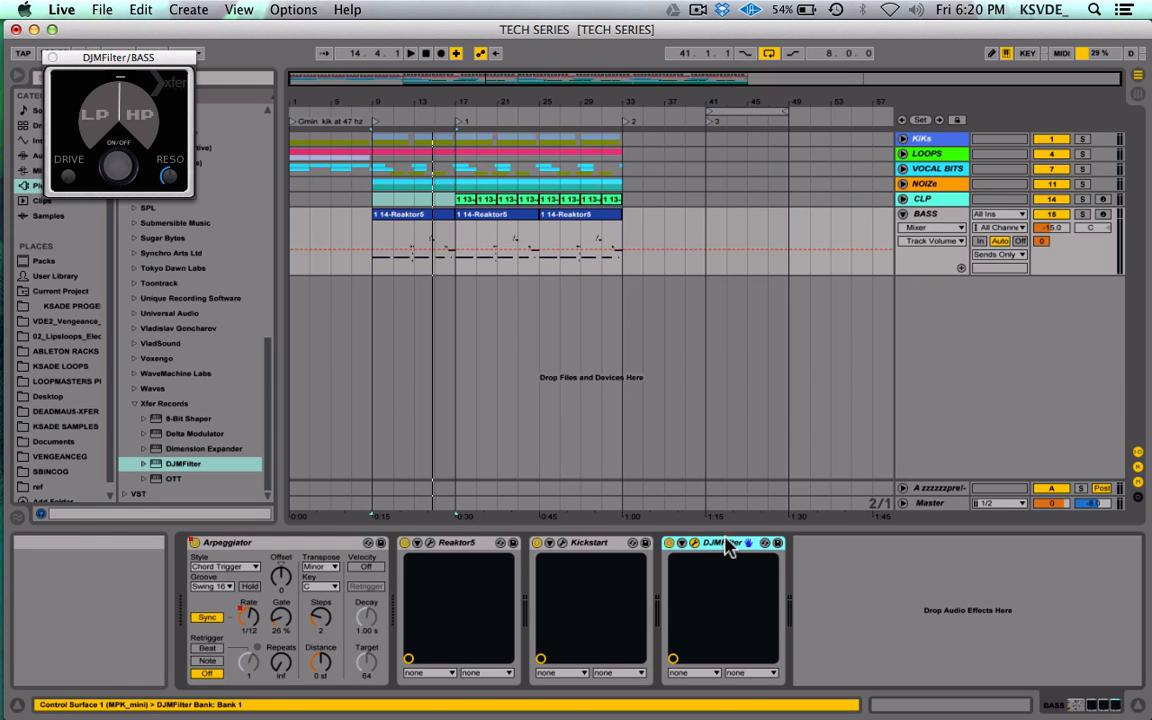
left_click_drag(728, 545, 524, 556)
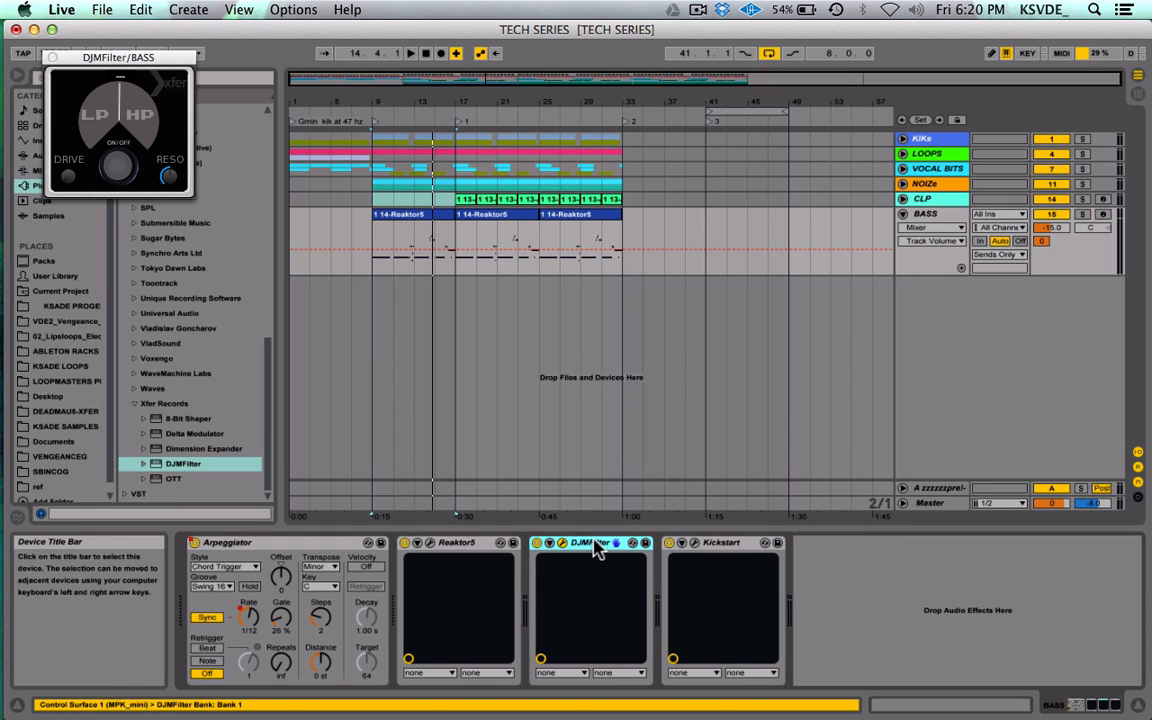
Step: Move the DJMFilter window clear of the arrangement, try its resonance and drive, and leave the drive at minimum
left_click_drag(136, 58, 391, 397)
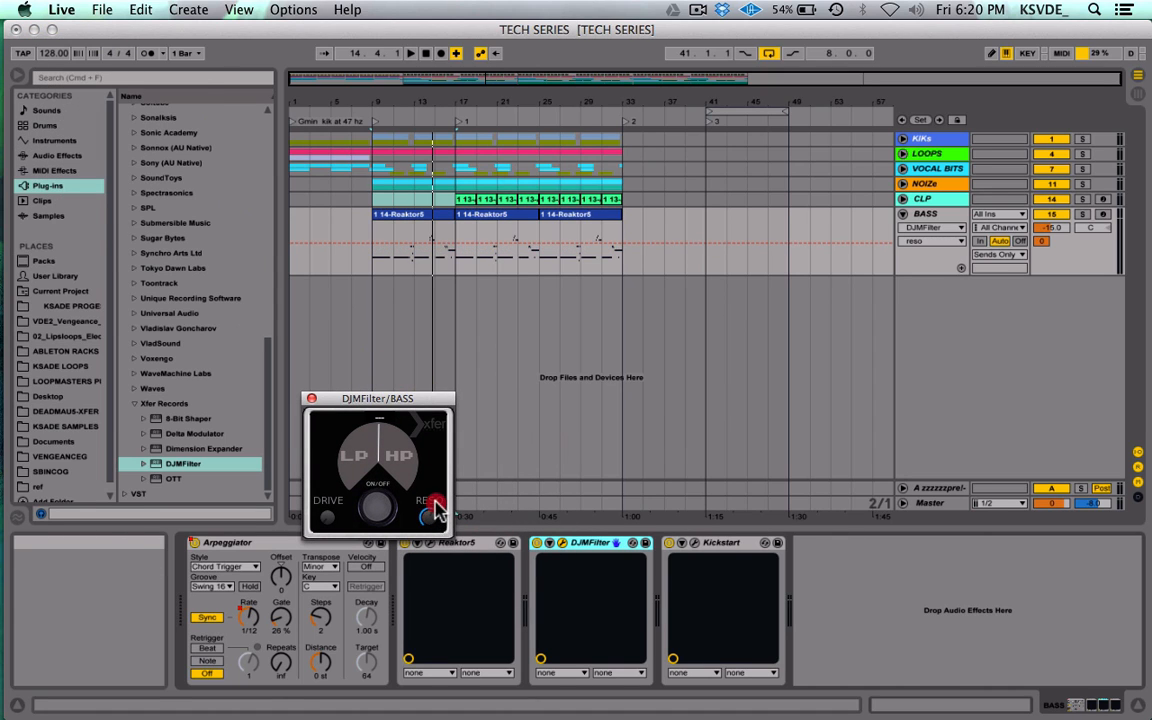
left_click(328, 518)
left_click_drag(330, 520, 328, 524)
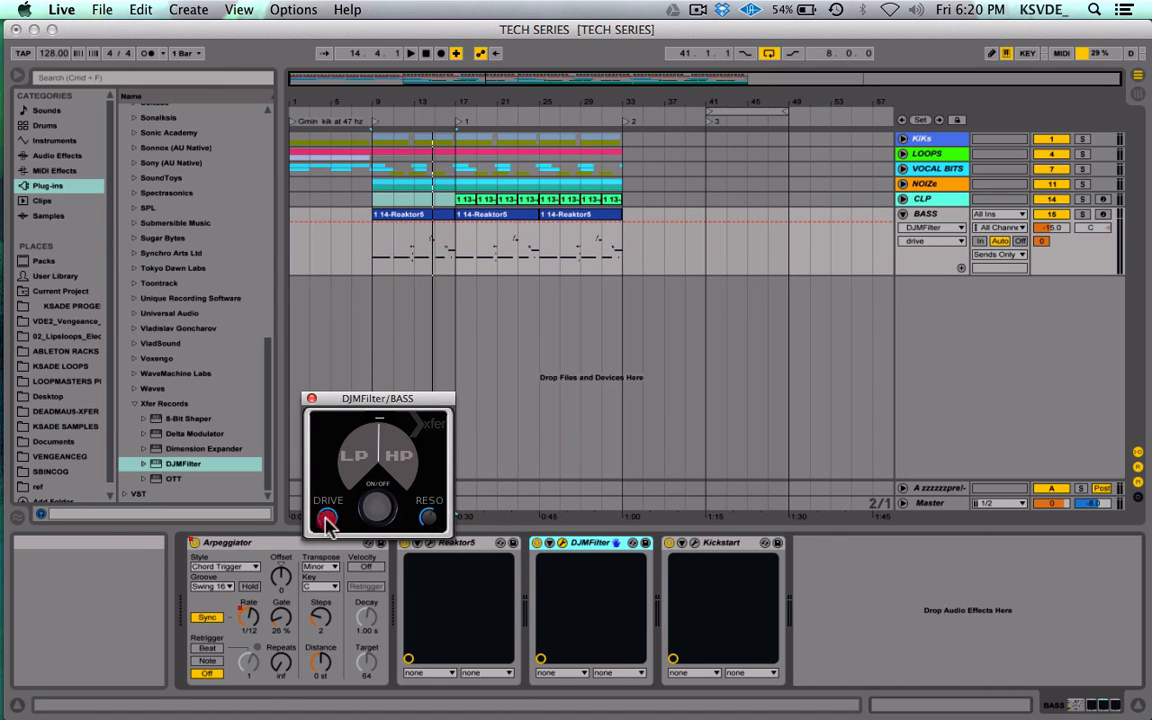
left_click(327, 518)
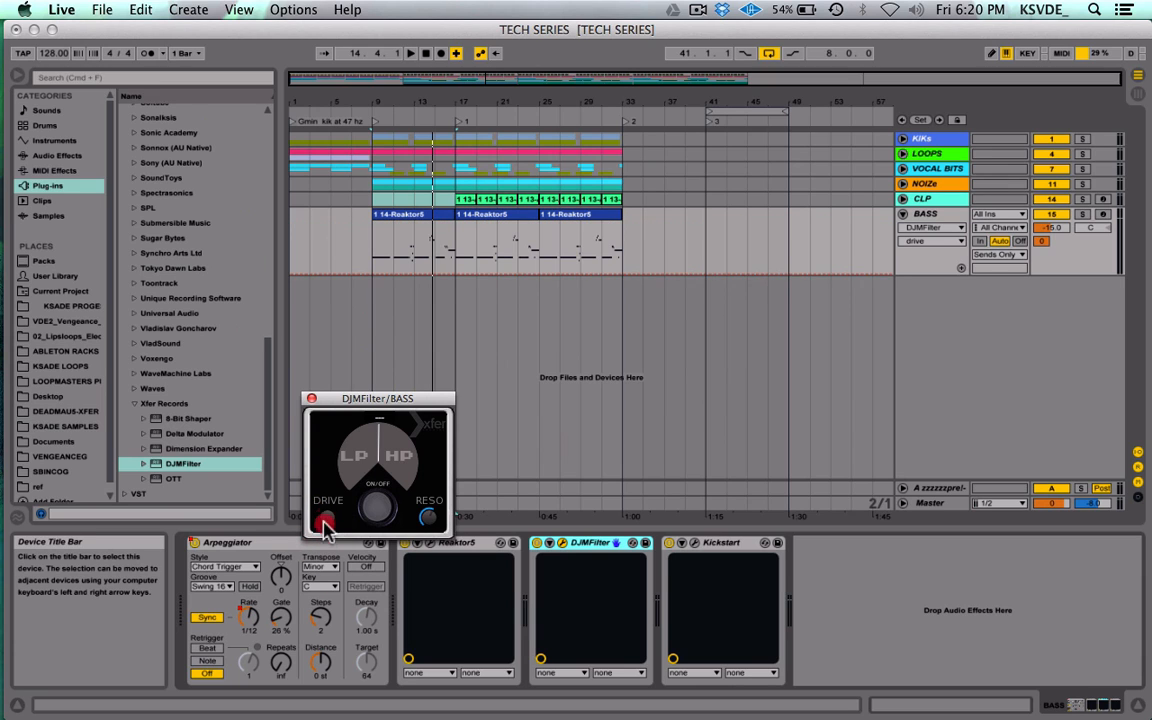
Step: Turn the DJMFilter's main knob toward low-pass while auditioning the bass, stop playback and close the plug-in window
left_click_drag(363, 461, 425, 310)
key("space")
left_click_drag(393, 439, 371, 464)
key("space")
left_click(311, 398)
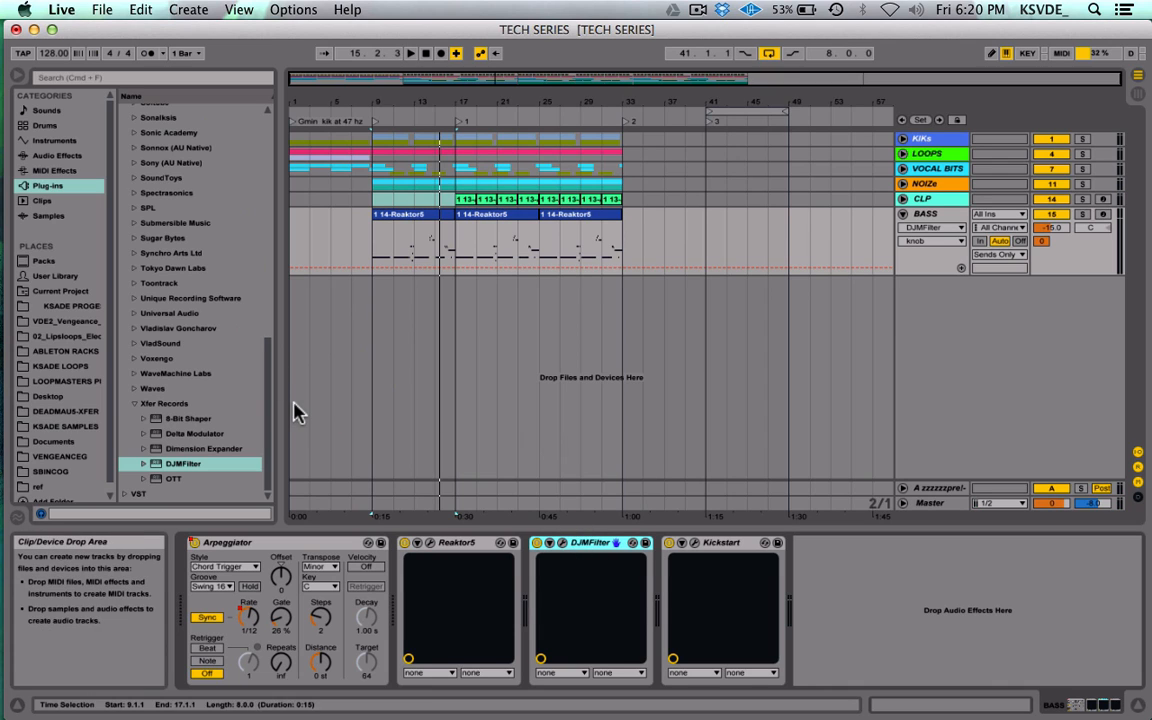
Step: Add Camel Audio's CamelCrusher to the BASS track between DJMFilter and Kickstart
scroll(175, 272, "up", 15)
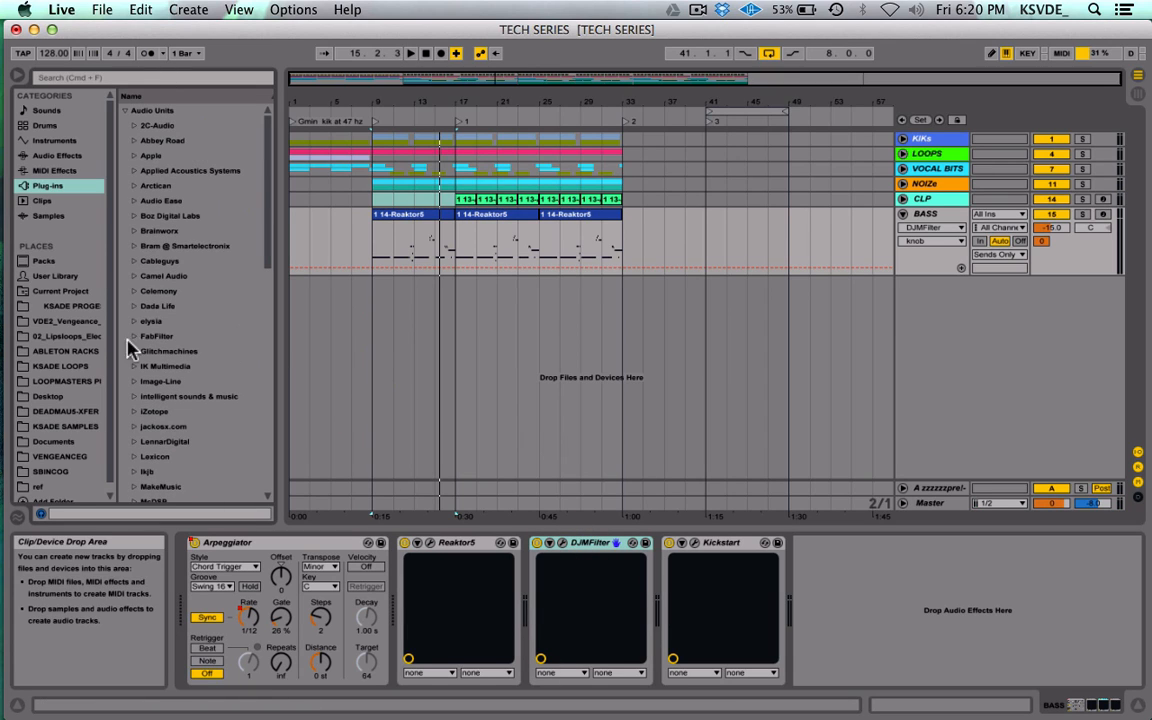
left_click(134, 275)
left_click(185, 291)
left_click_drag(178, 298, 657, 614)
left_click_drag(491, 378, 490, 305)
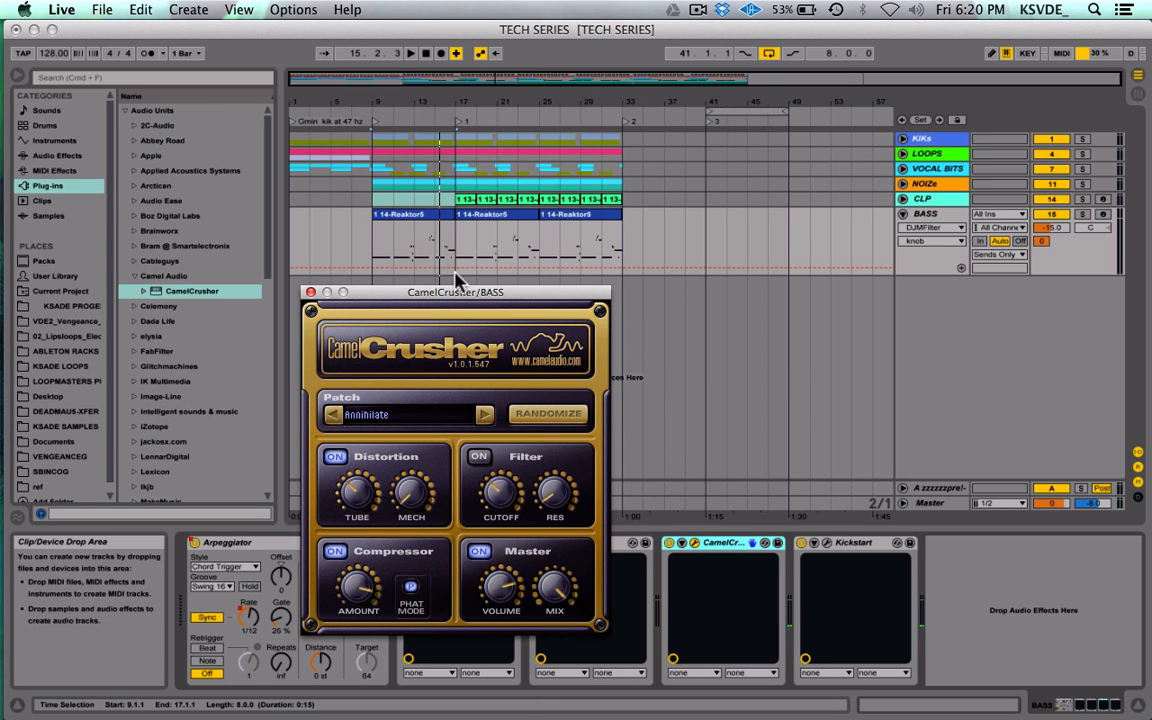
left_click_drag(455, 292, 400, 285)
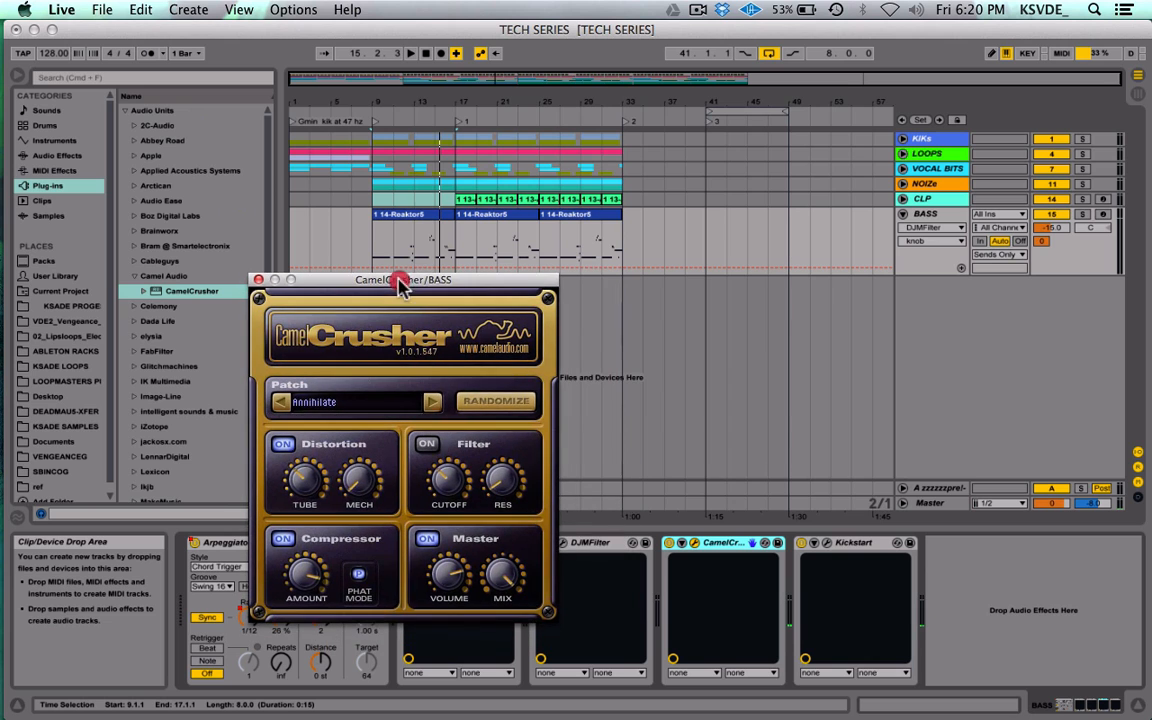
Step: Loop the bass clip from bar 9 to bar 17 and play it with BASS soloed and the DJMFilter switched off
left_click(425, 220)
key("super+l")
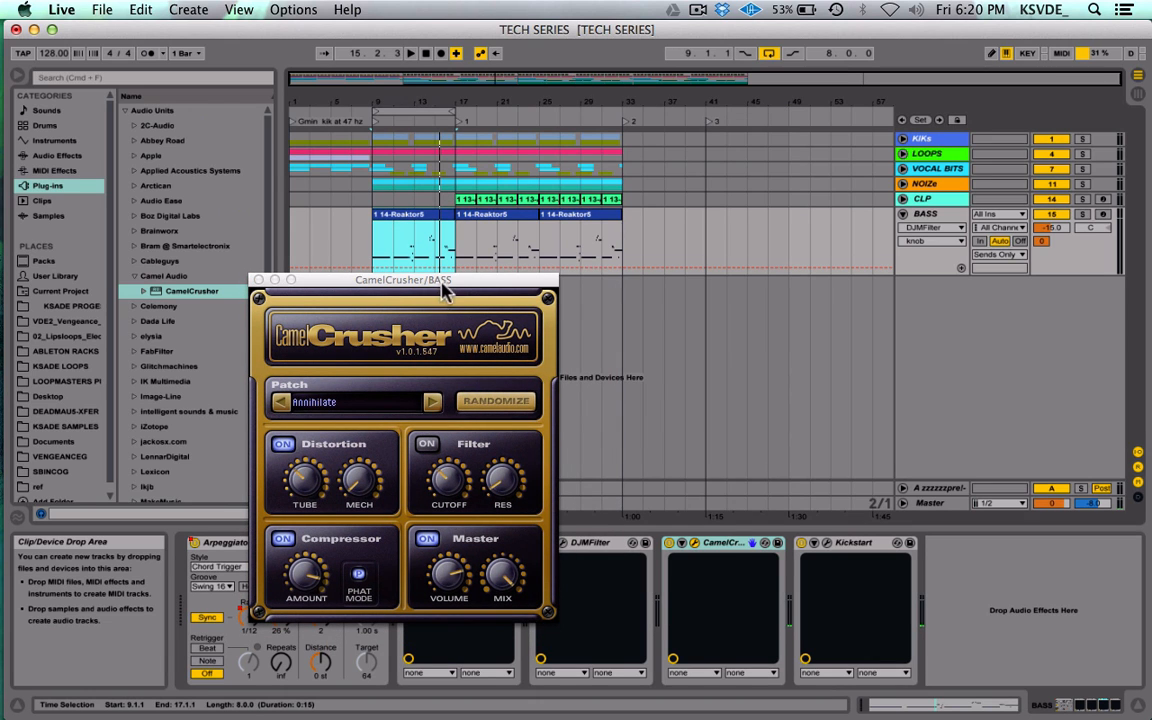
left_click_drag(443, 289, 501, 176)
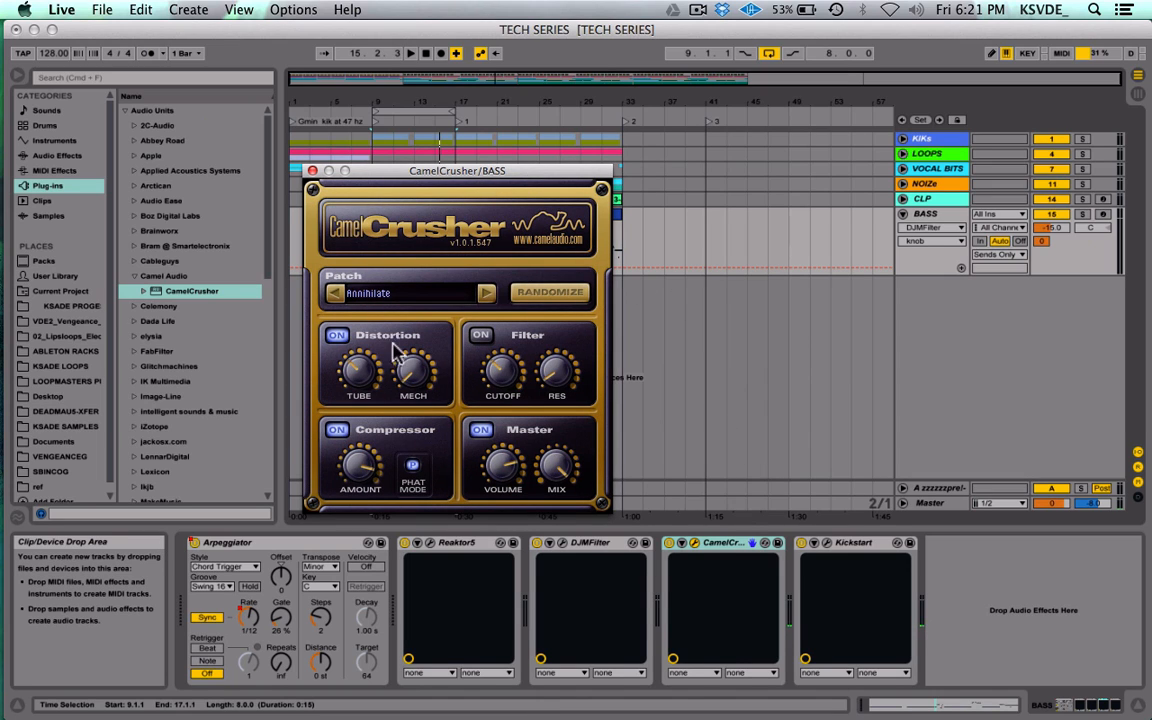
key("space")
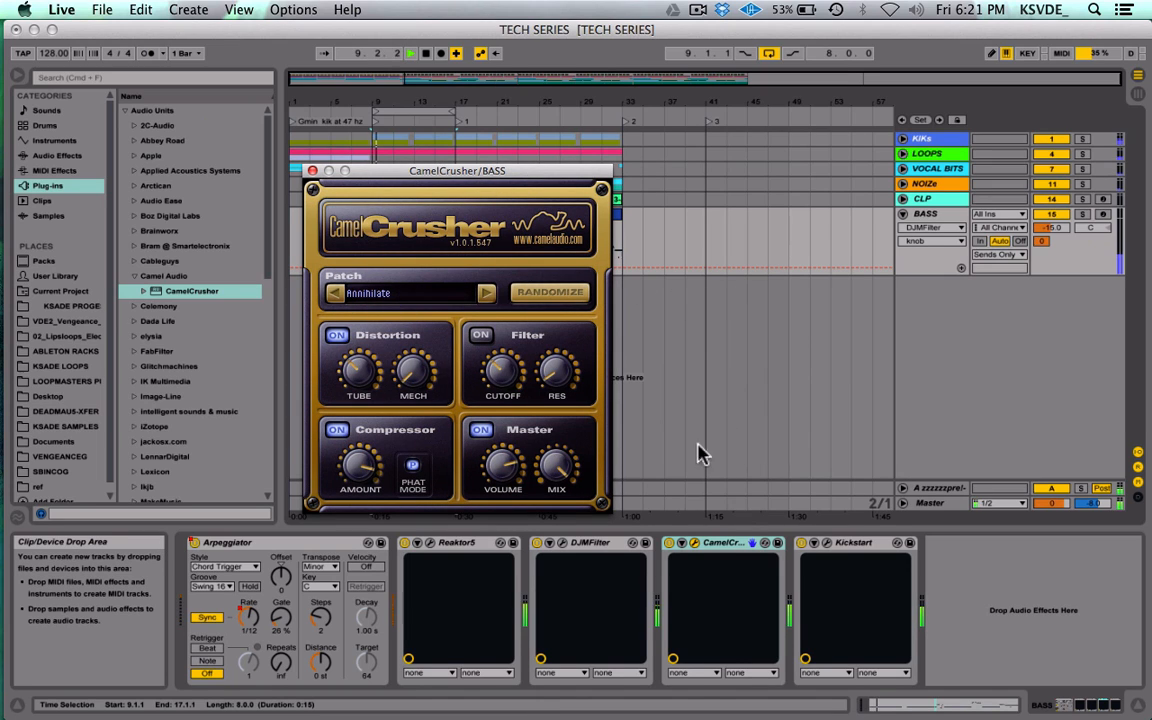
left_click(1082, 214)
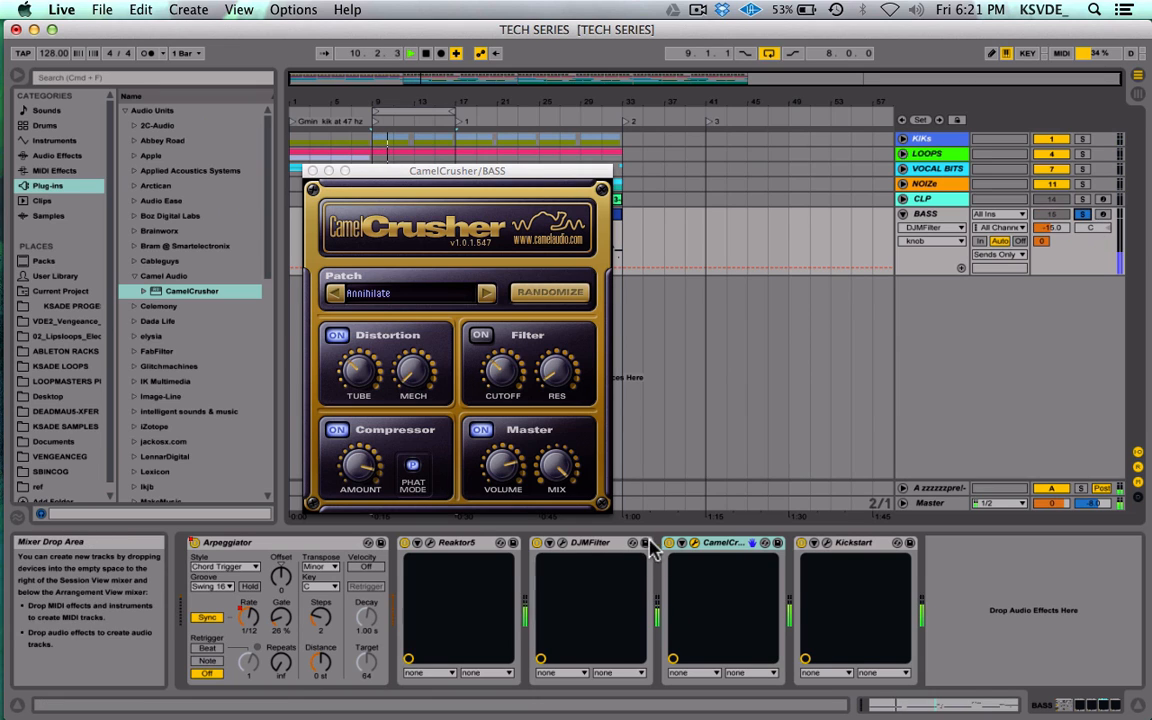
left_click(537, 543)
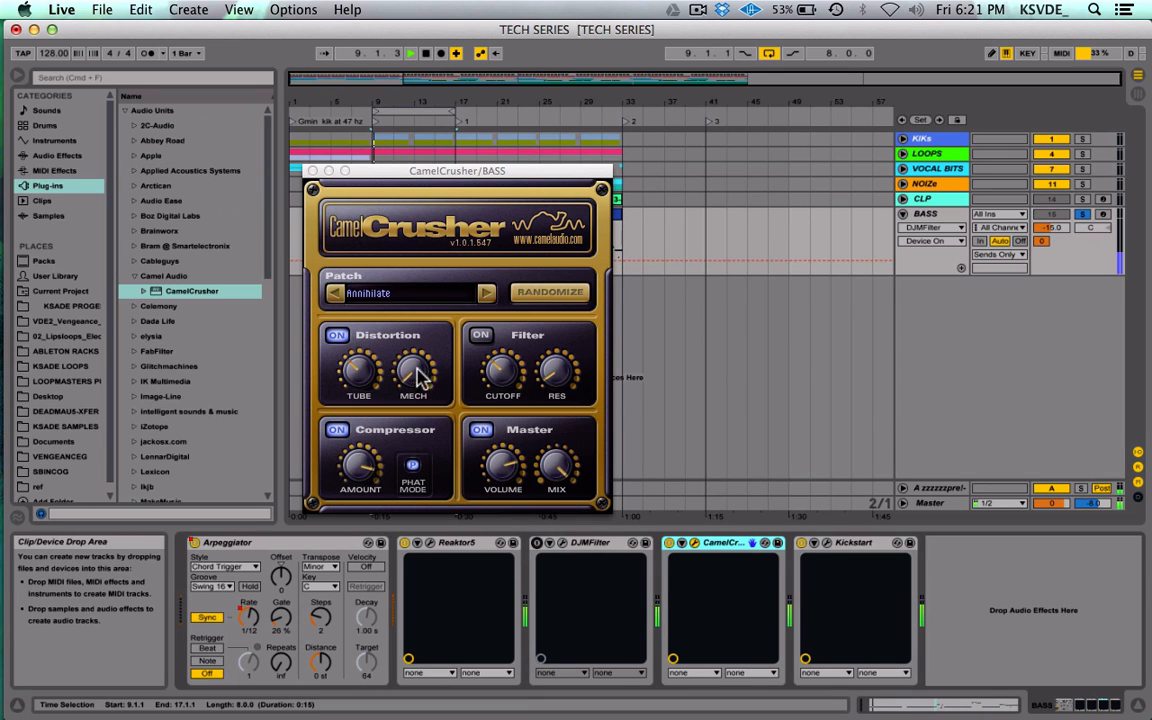
Step: Raise CamelCrusher's mech distortion slightly and reduce its tube distortion, compressor amount and master mix while the bass plays
left_click_drag(432, 375, 367, 418)
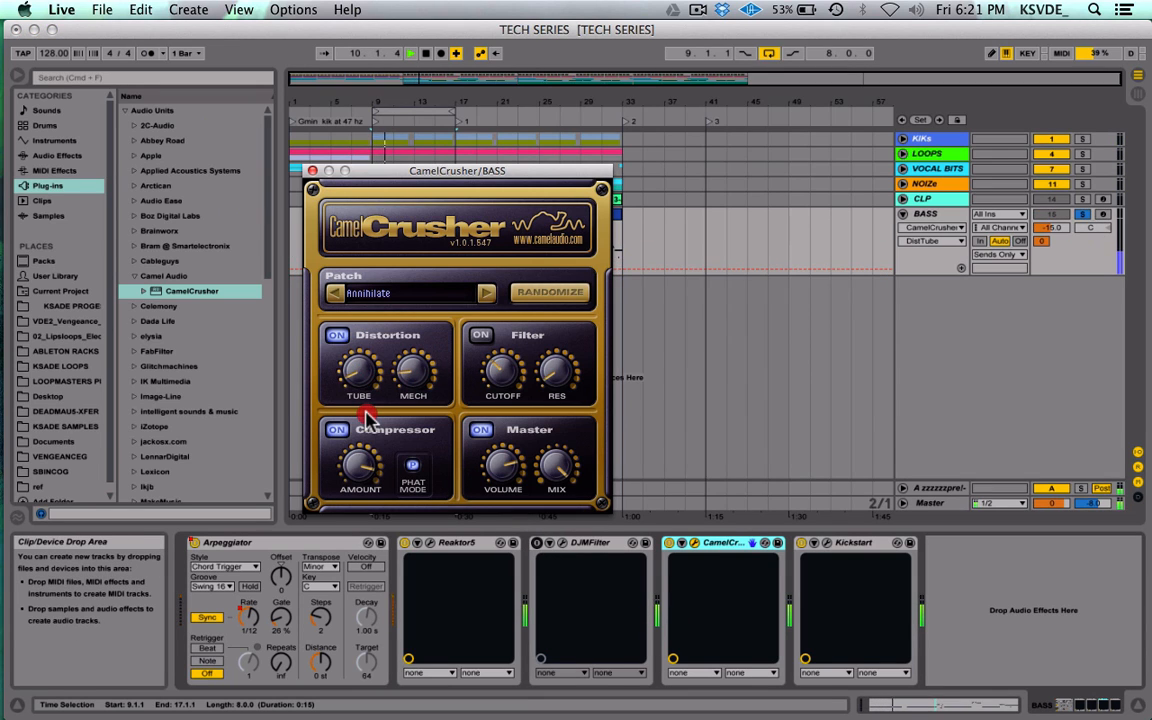
left_click_drag(361, 462, 362, 520)
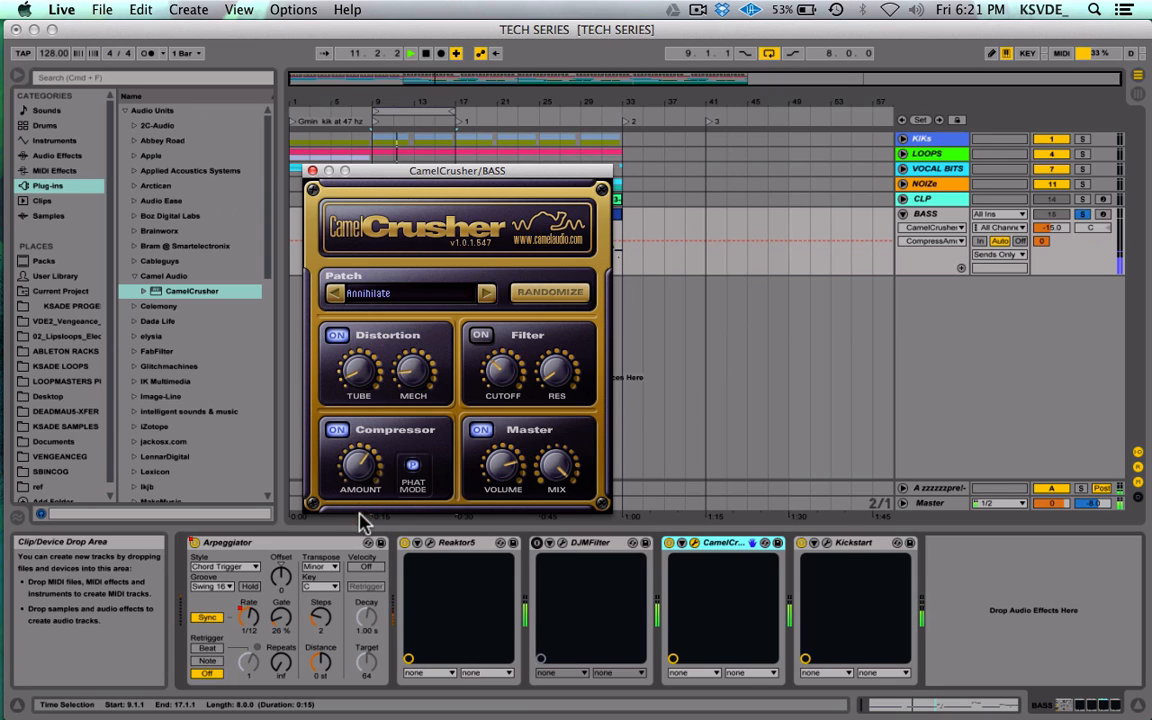
left_click(562, 465)
left_click(557, 568)
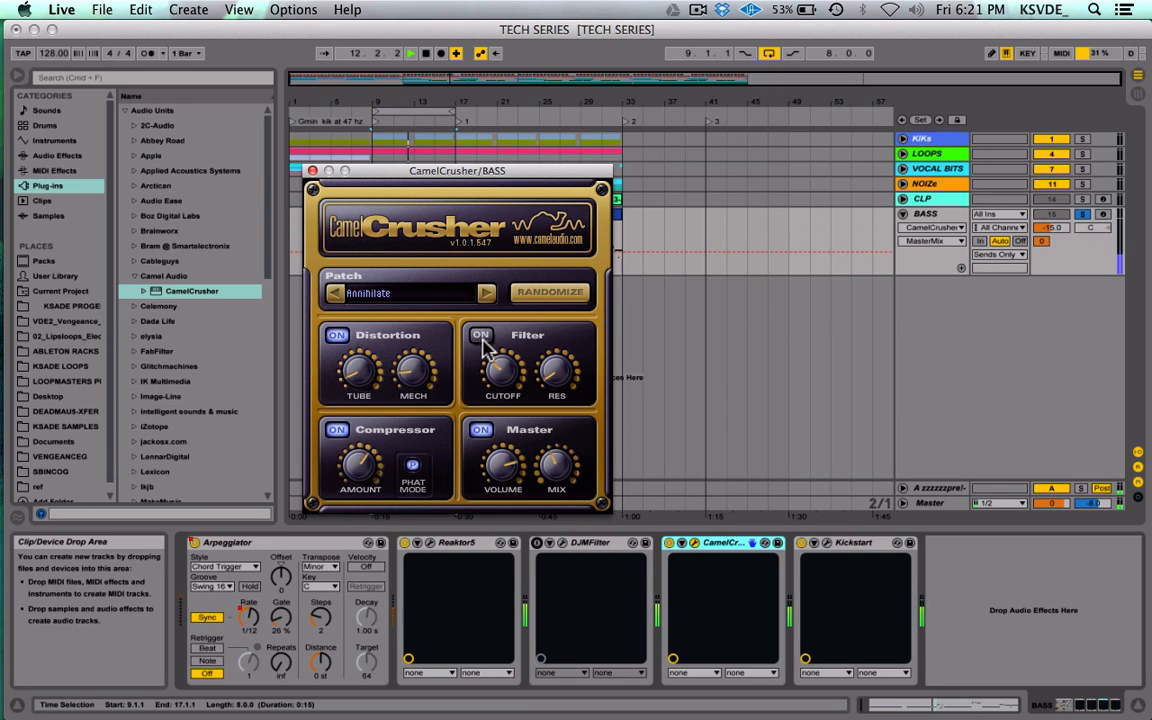
Step: Try lower and higher compressor amounts in CamelCrusher and turn Phat Mode off
left_click_drag(368, 458, 349, 527)
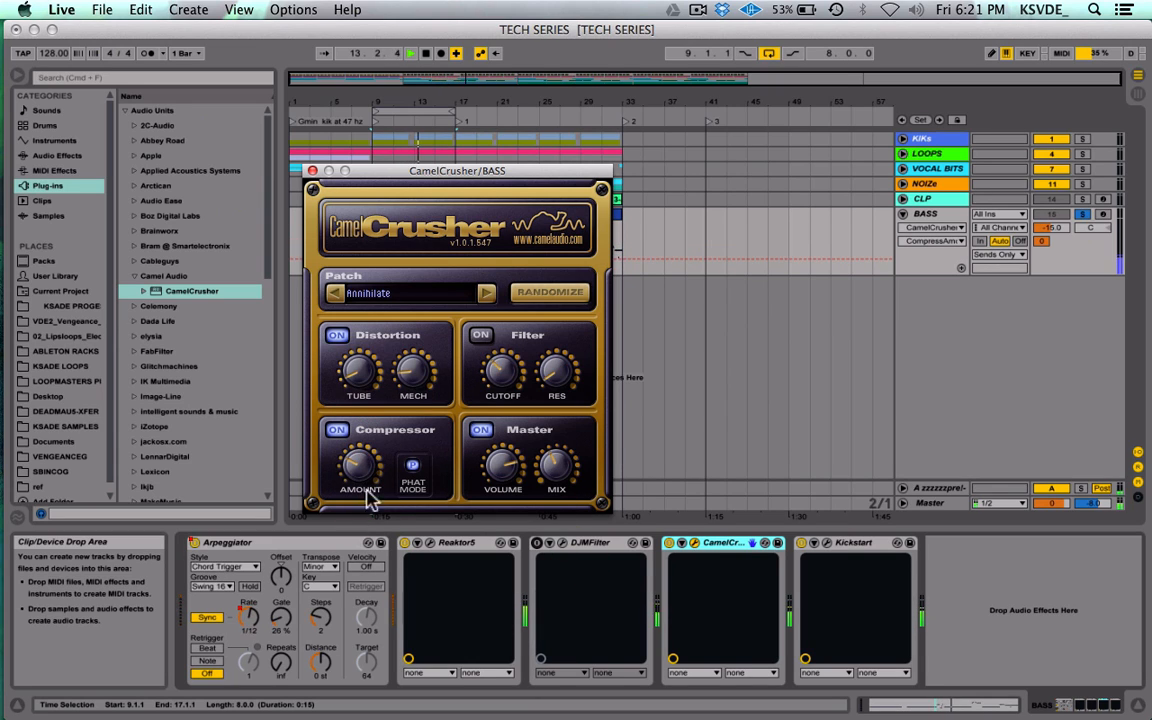
left_click_drag(362, 322, 363, 466)
left_click(414, 467)
left_click(336, 431)
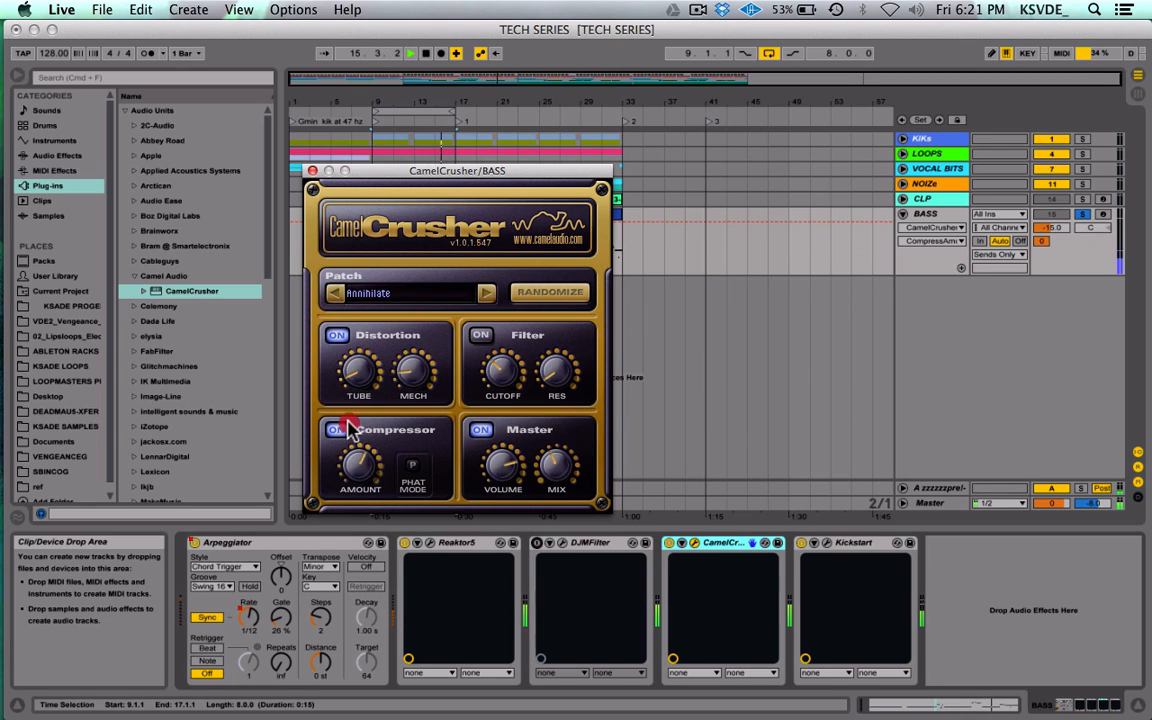
Step: Try stronger tube and mech distortion in CamelCrusher and raise the master mix
left_click_drag(355, 373, 370, 275)
left_click_drag(416, 370, 415, 446)
mouse_move(416, 354)
left_mouse_down()
mouse_move(428, 216)
mouse_move(420, 331)
left_mouse_up()
left_click(549, 478)
left_click(547, 378)
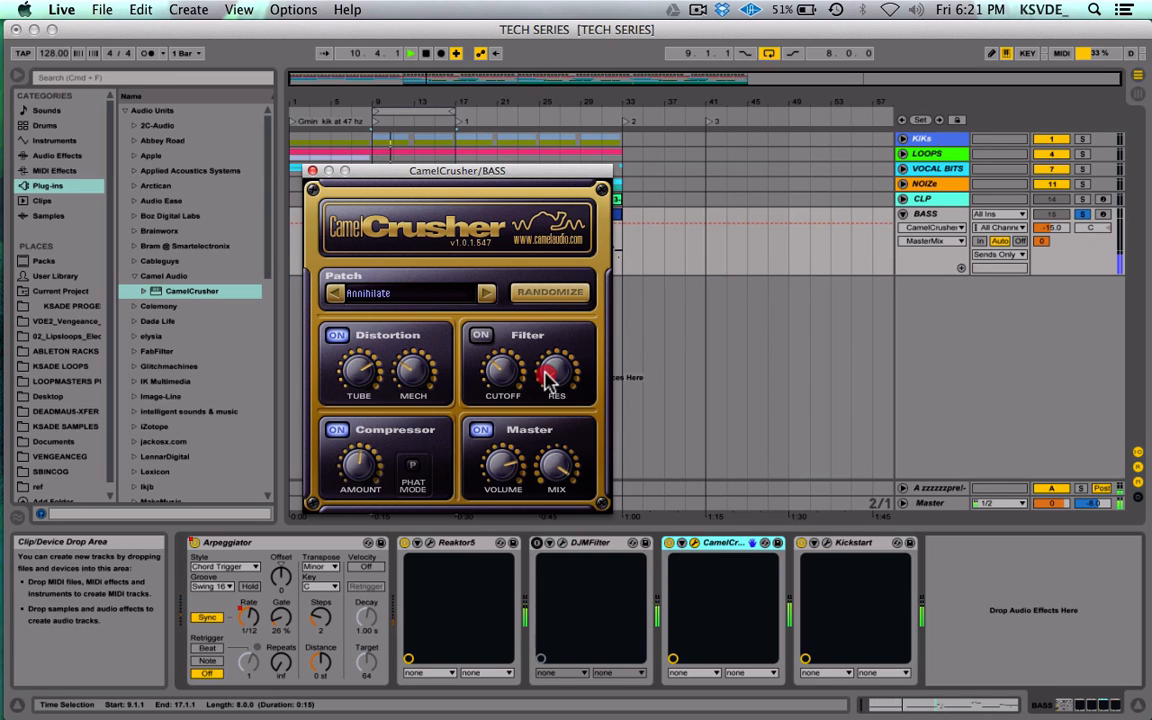
Step: Reduce CamelCrusher's tube distortion, set mech distortion to minimum, and remove CamelCrusher from the BASS track
left_click_drag(368, 366, 367, 413)
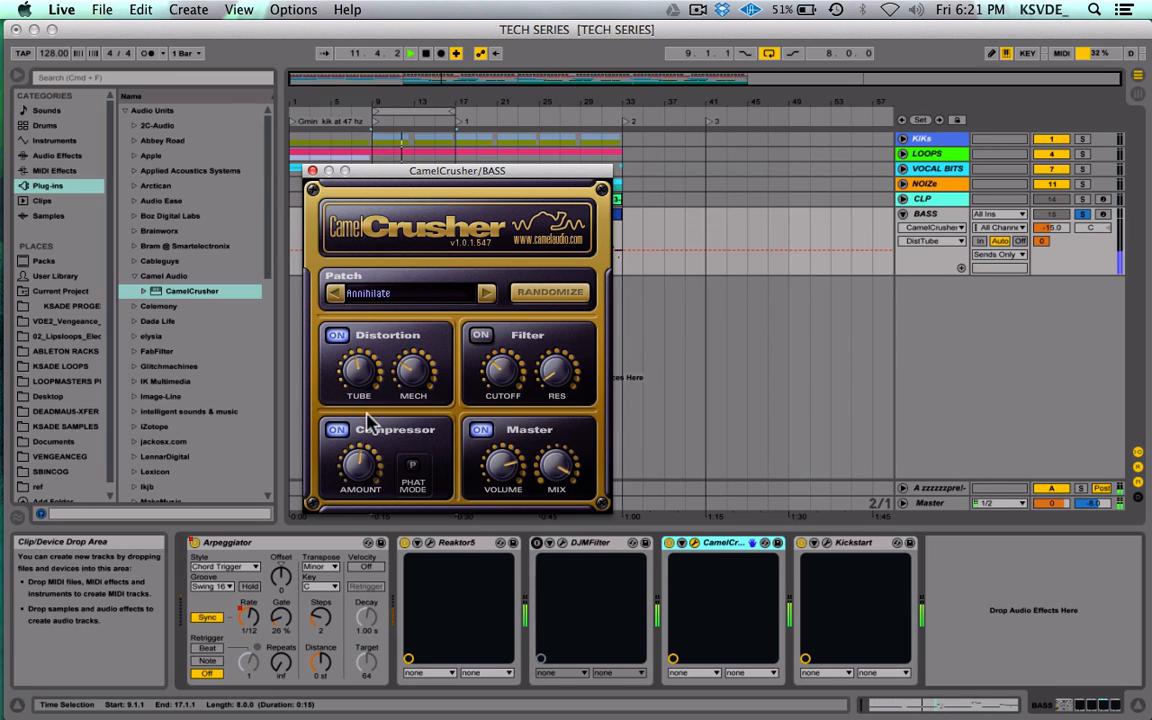
left_click_drag(420, 375, 424, 424)
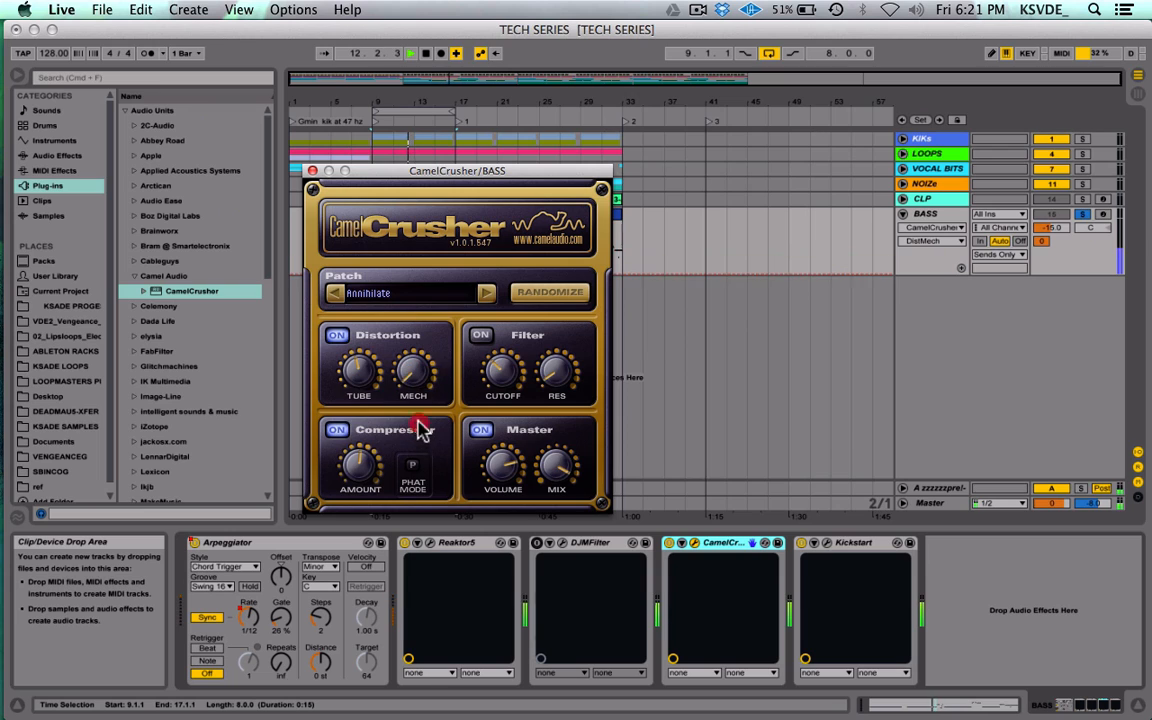
left_click(311, 172)
key("Delete")
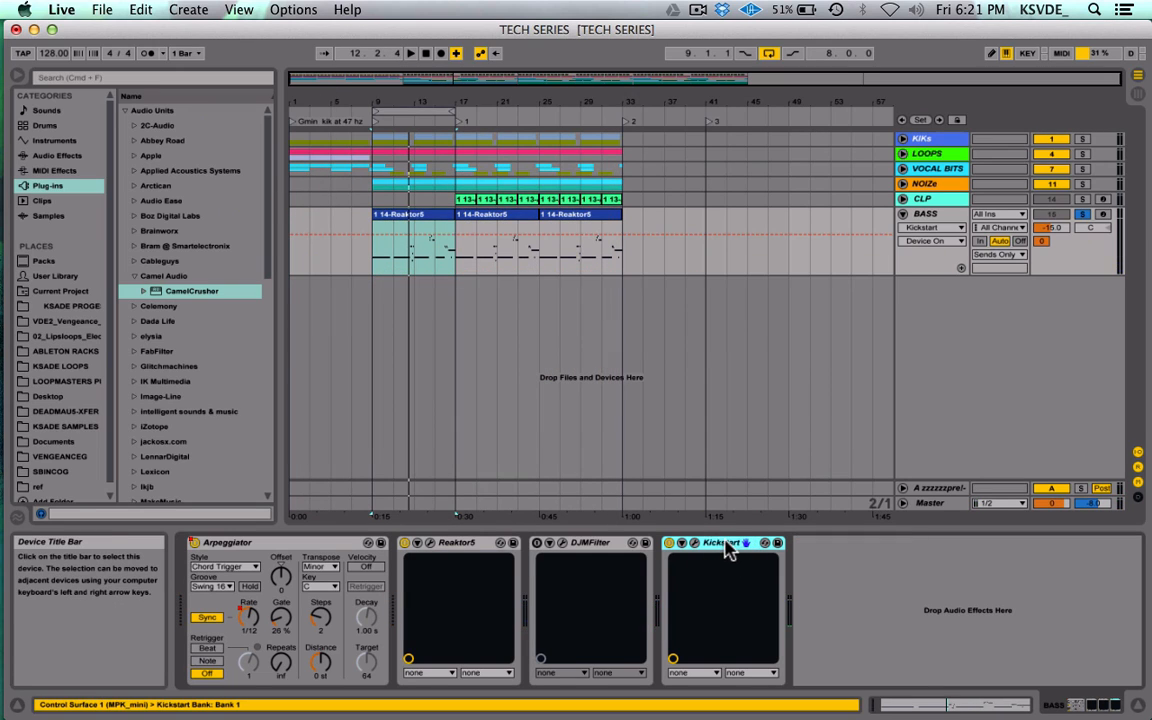
Step: Add NOIZEBUILDER.adg from ABLETON RACKS to the BASS track between DJMFilter and Kickstart, and move its 8BitShaper window aside
left_click(64, 352)
scroll(194, 172, "down", 10)
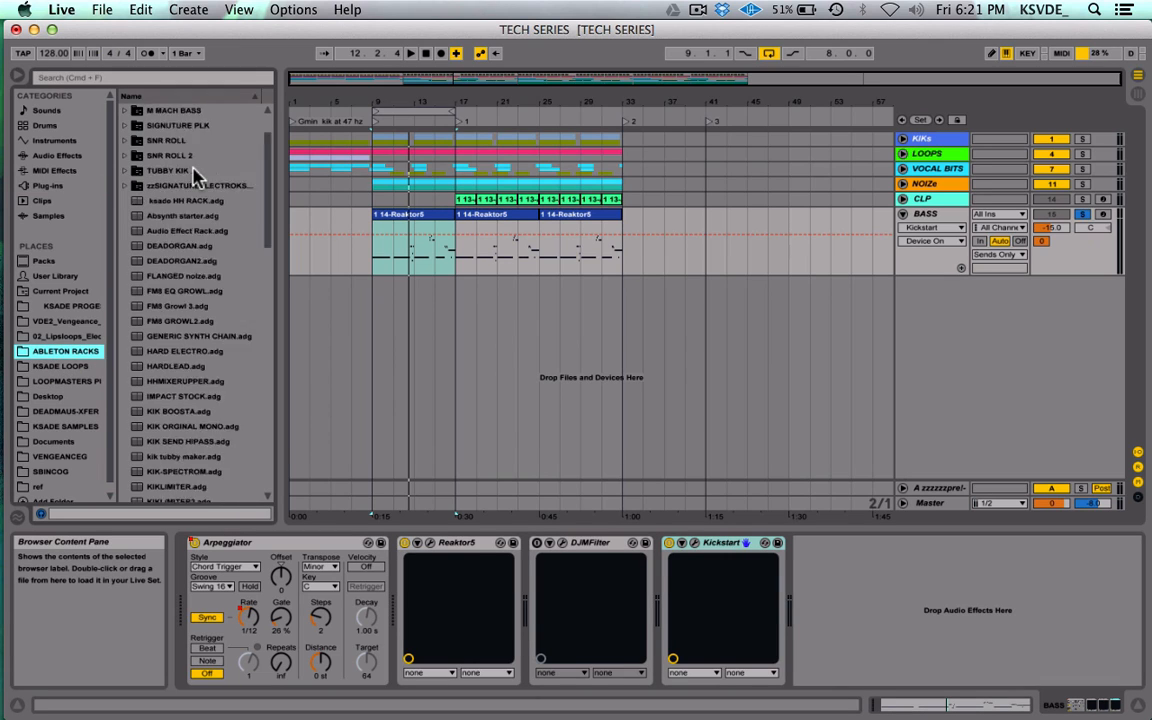
scroll(196, 175, "up", 3)
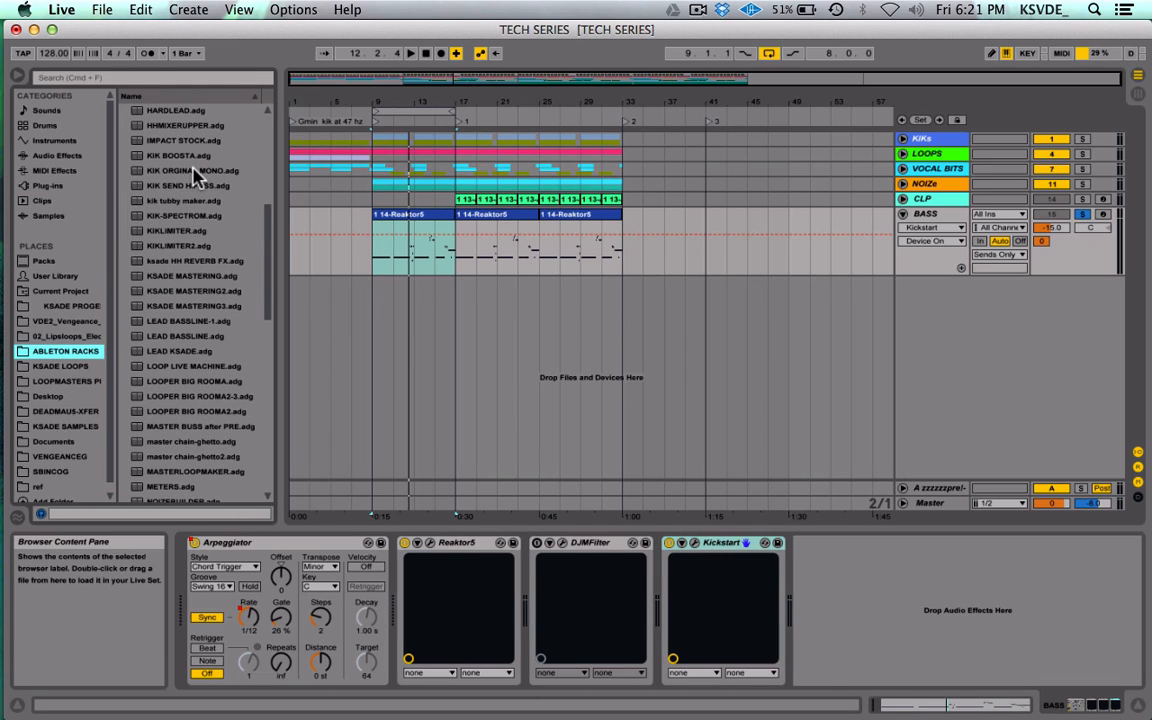
scroll(197, 174, "down", 1)
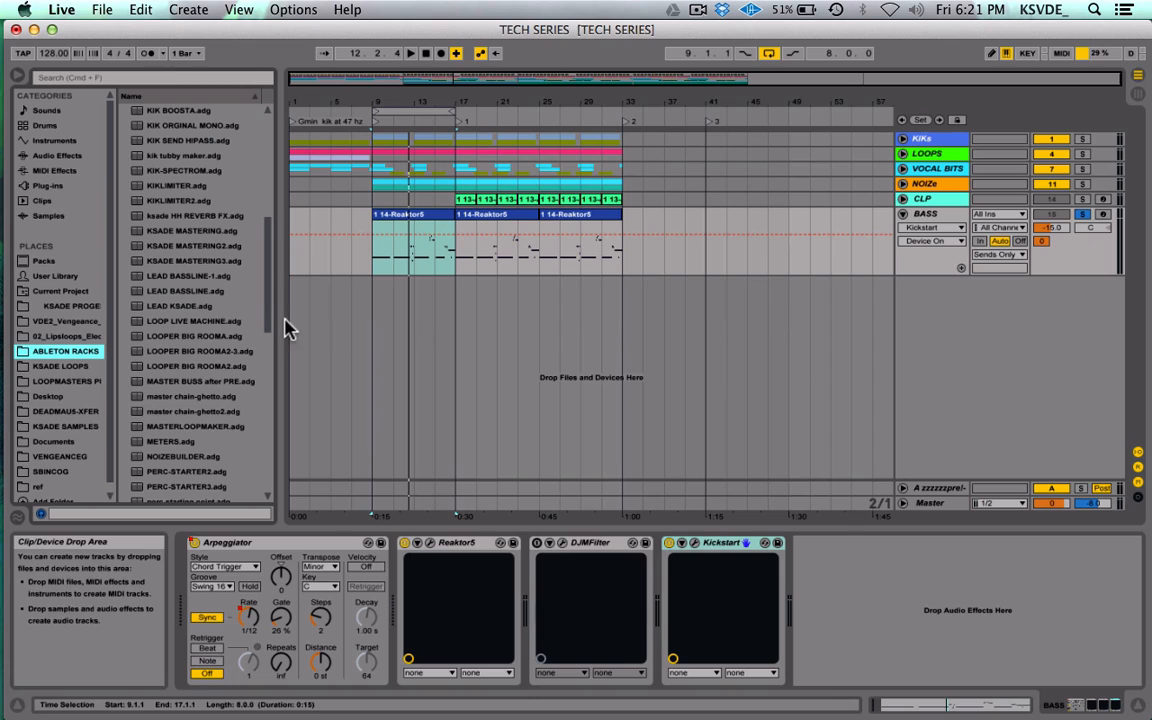
left_click(188, 458)
left_click_drag(188, 462, 636, 594)
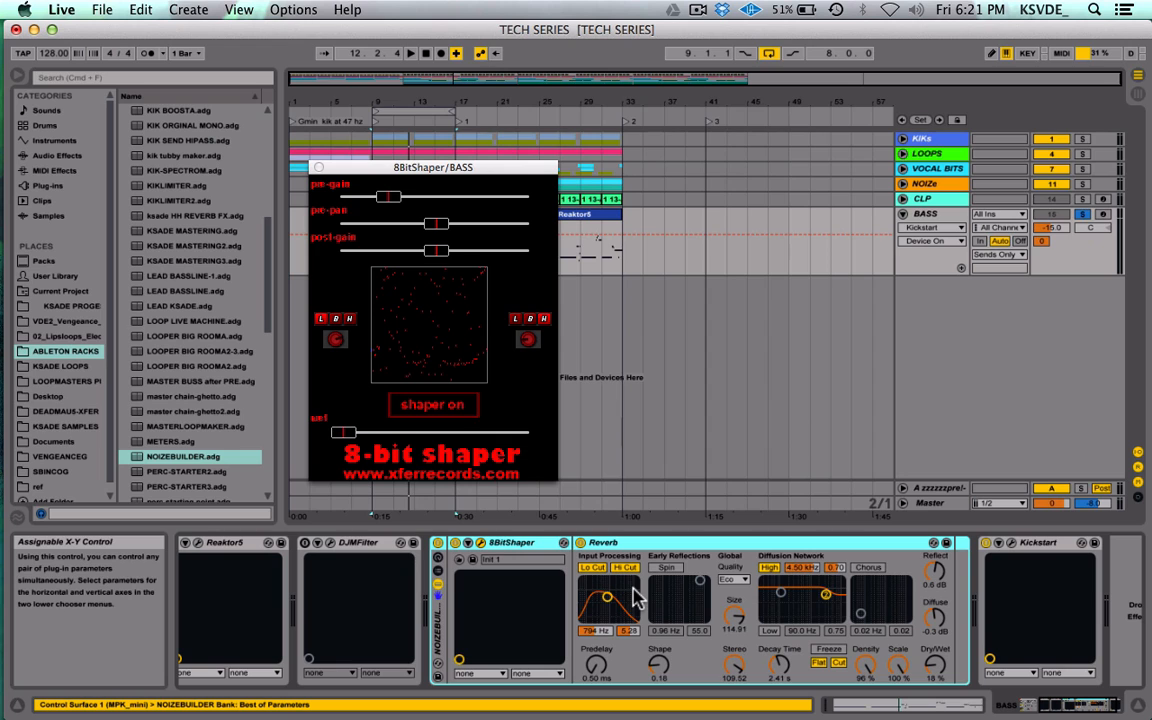
left_click_drag(390, 168, 498, 185)
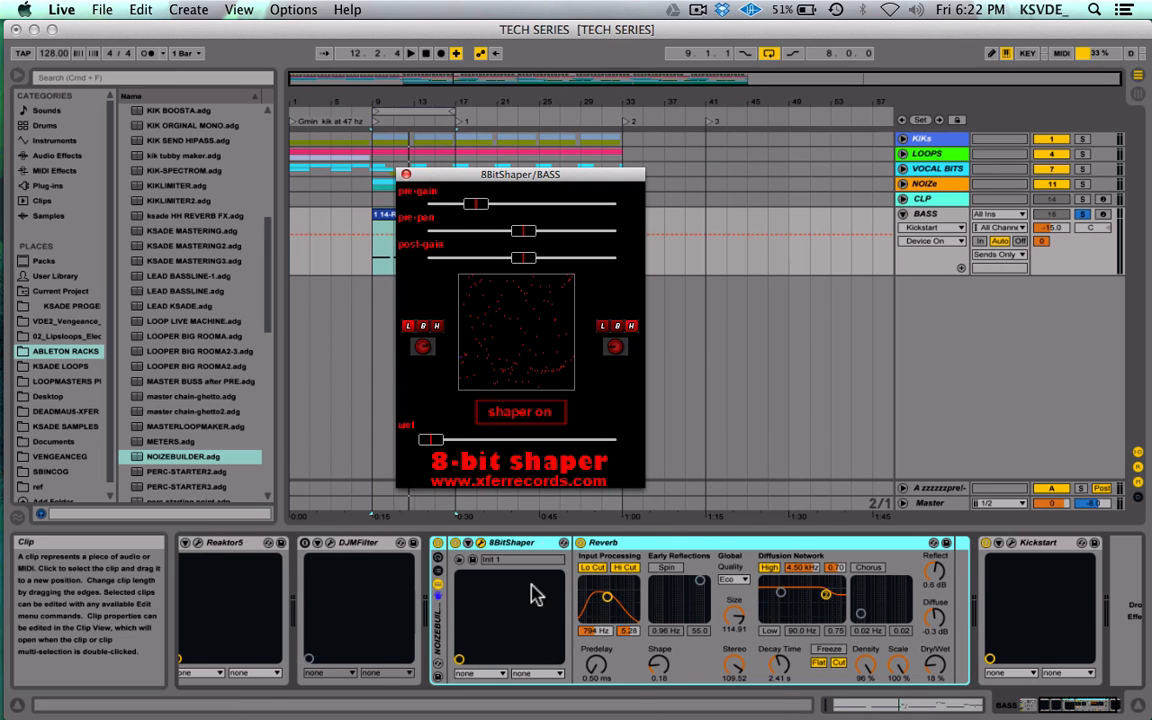
Step: Unfold 8BitShaper's parameters in the BASS device chain and reopen its plug-in window
left_click(406, 176)
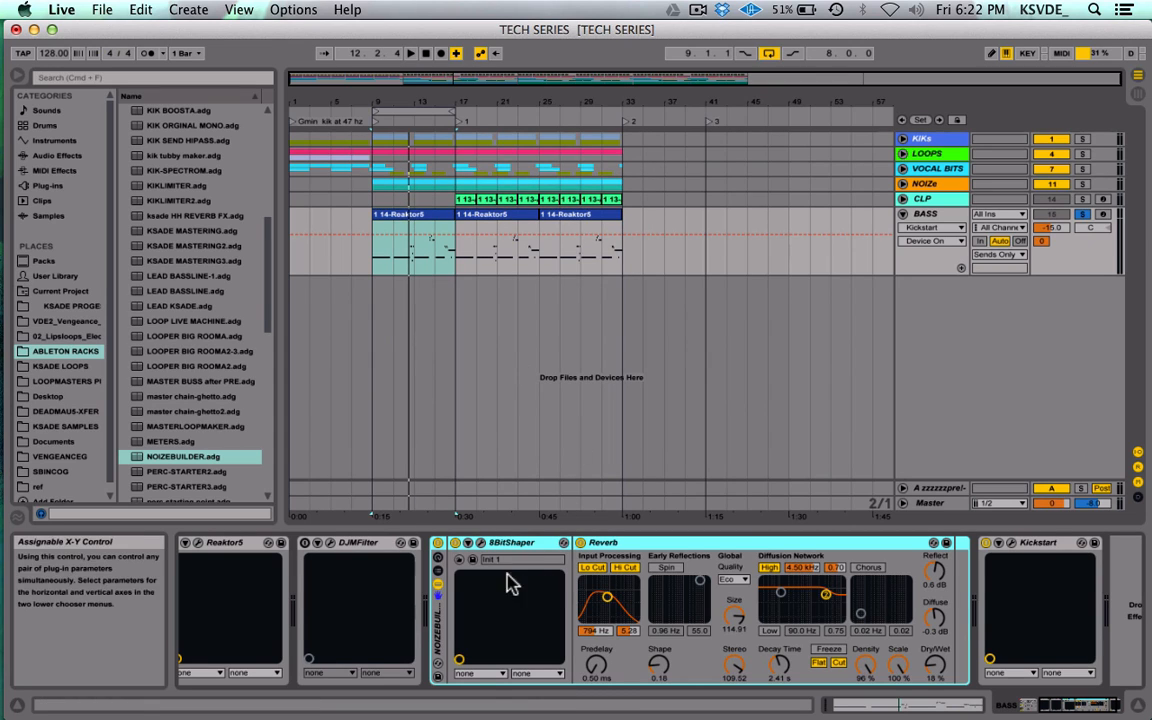
left_click(467, 543)
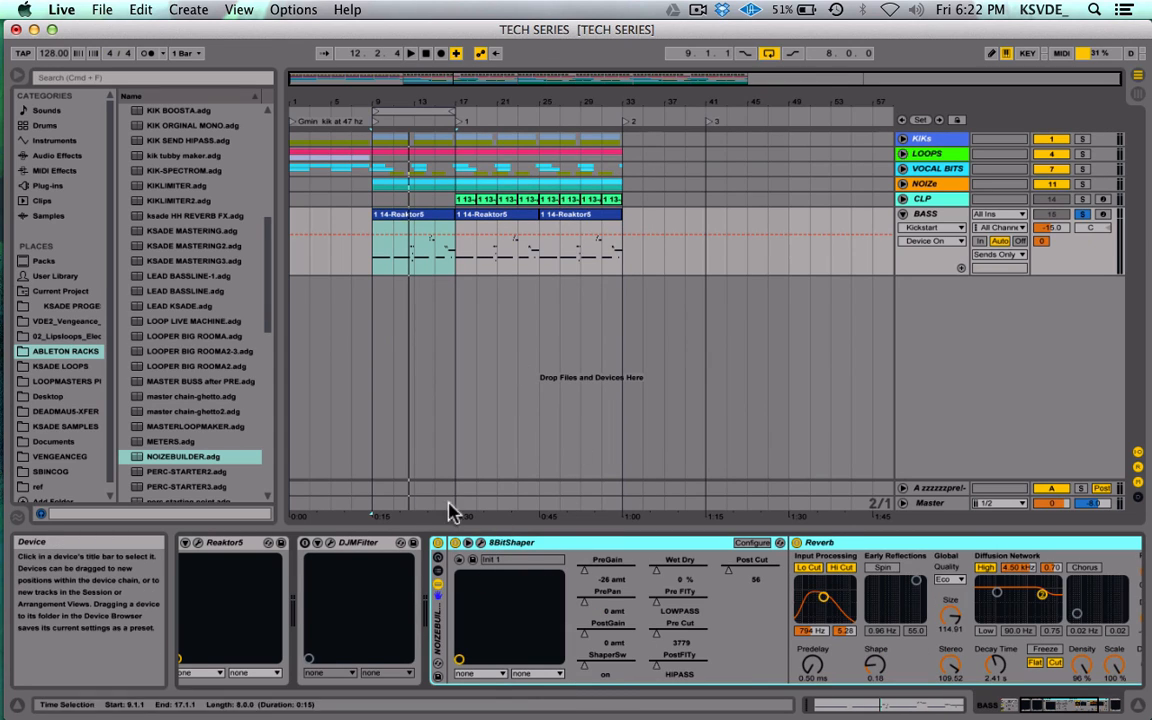
left_click(481, 543)
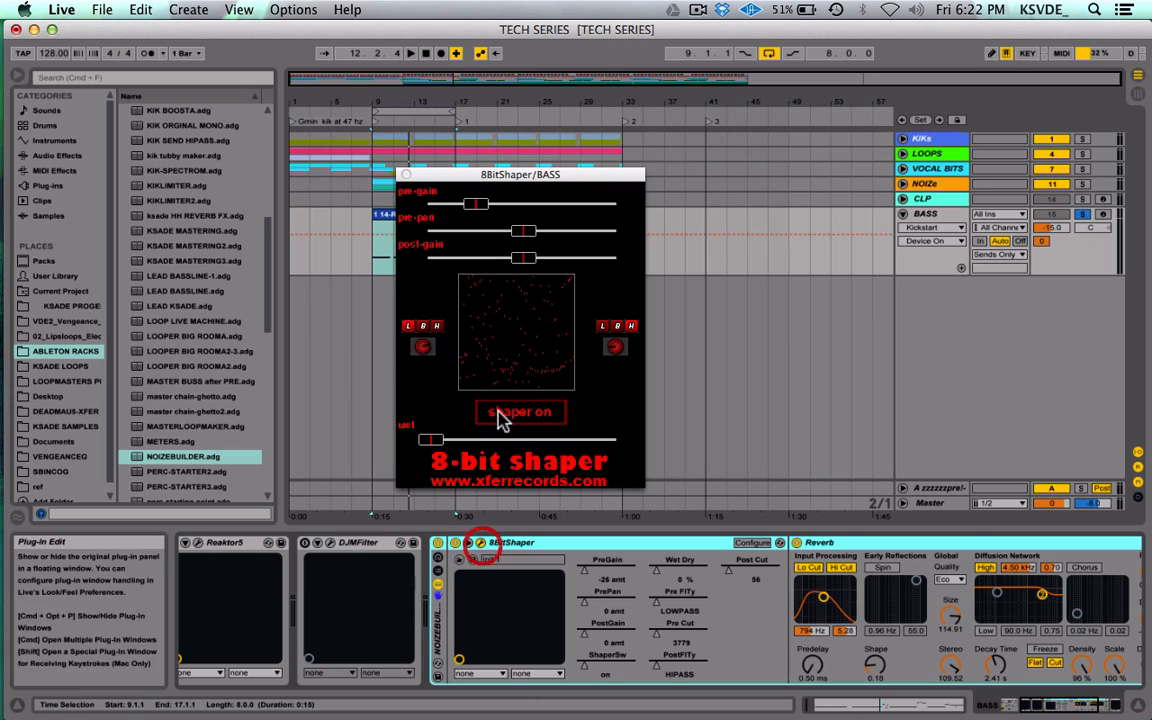
Step: Audition the bass loop with 8BitShaper's wet amount raised to about 13 %, return it to 0 %, and close the plug-in window
key("space")
left_click_drag(431, 440, 466, 443)
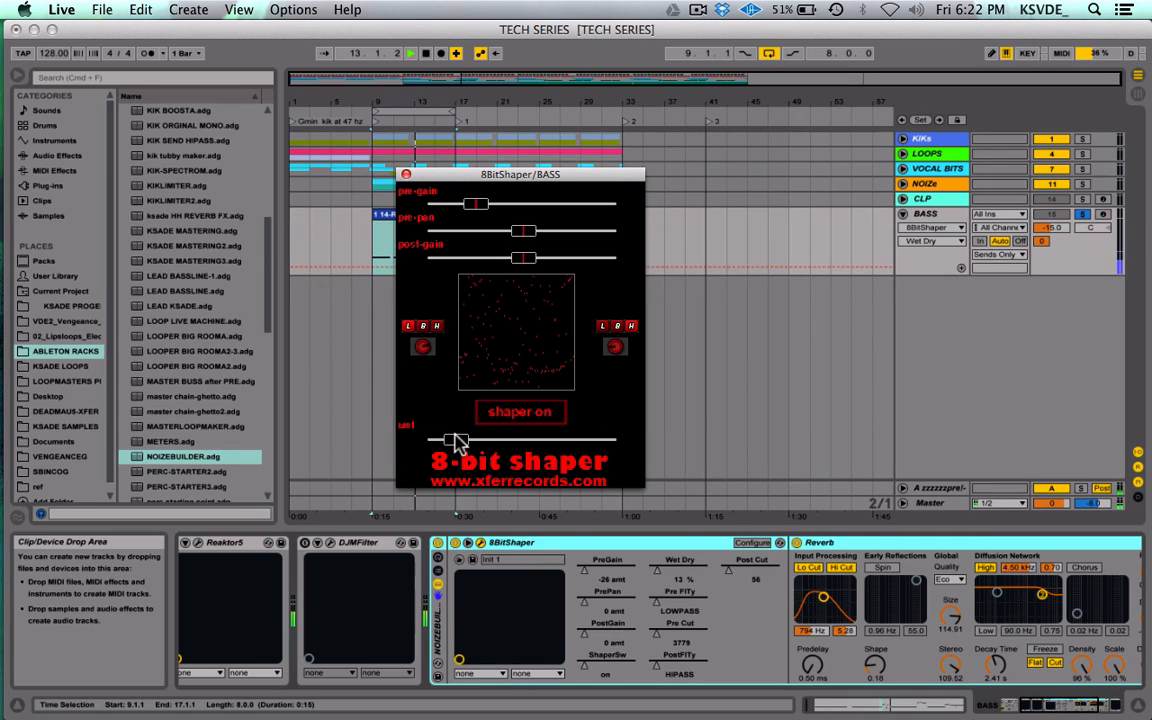
left_click_drag(518, 337, 560, 315)
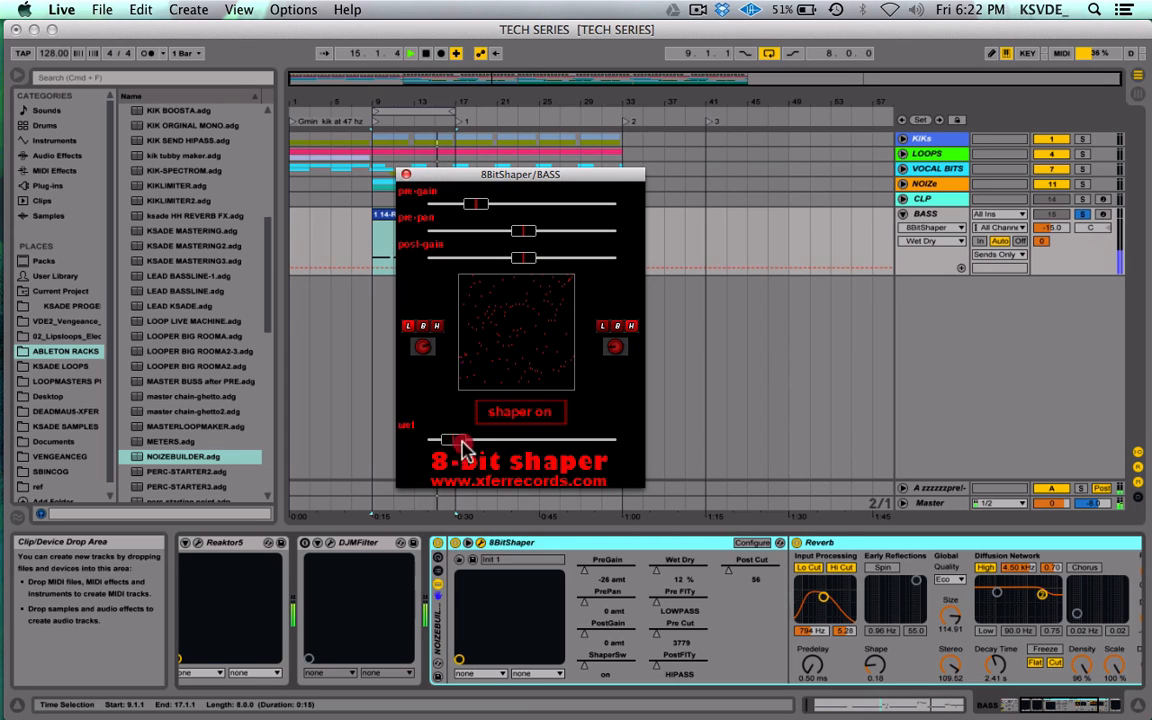
left_click_drag(455, 440, 430, 440)
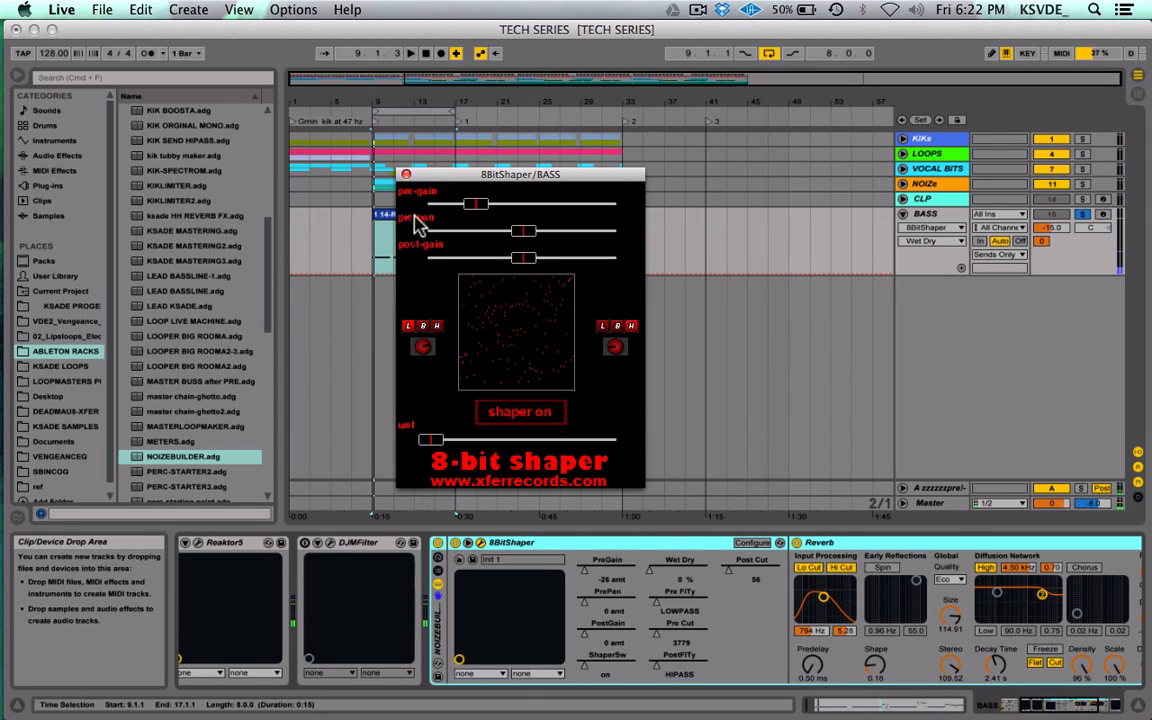
left_click(405, 177)
Step: Move DJMFilter into the NOIZEBUILDER rack between 8BitShaper and Reverb, switched on with its parameters unfolded
left_click(352, 548)
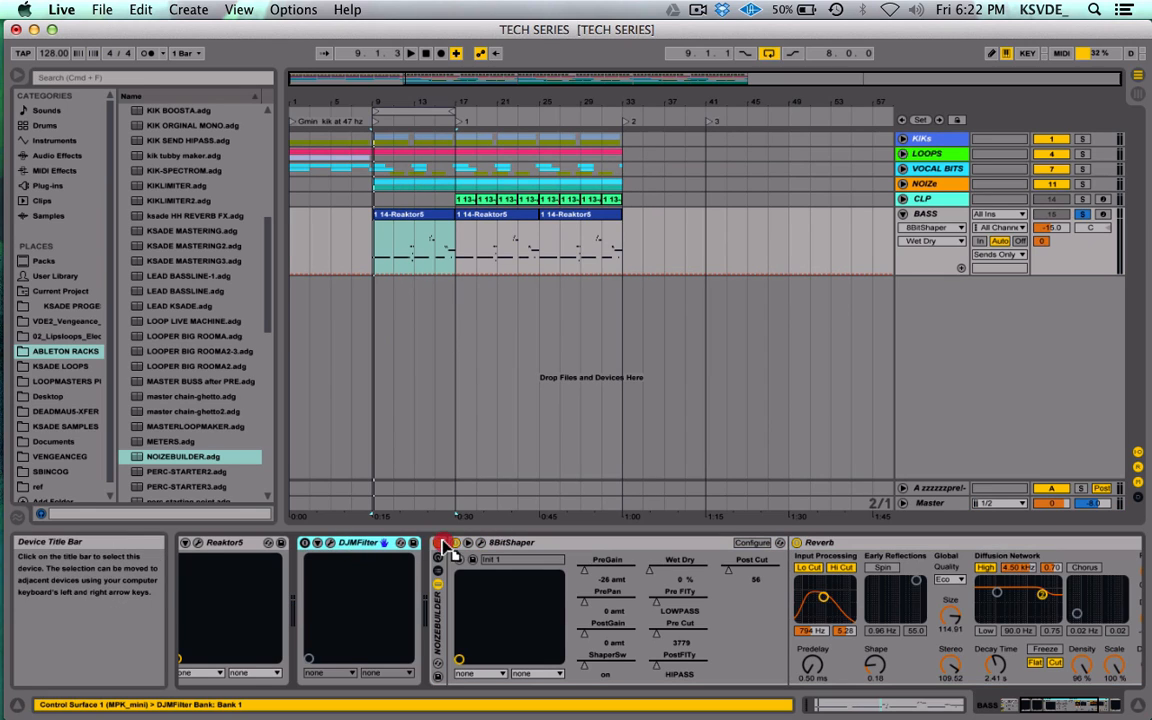
mouse_move(470, 586)
left_mouse_down()
mouse_move(805, 578)
mouse_move(795, 575)
left_mouse_up()
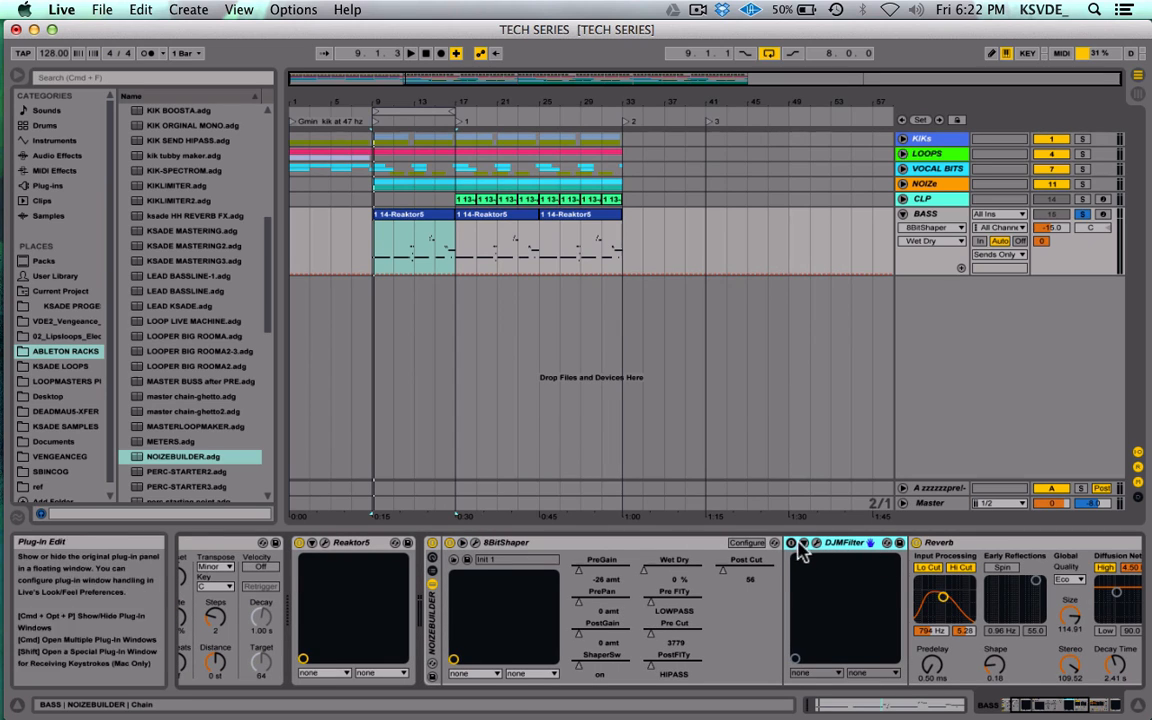
left_click(803, 543)
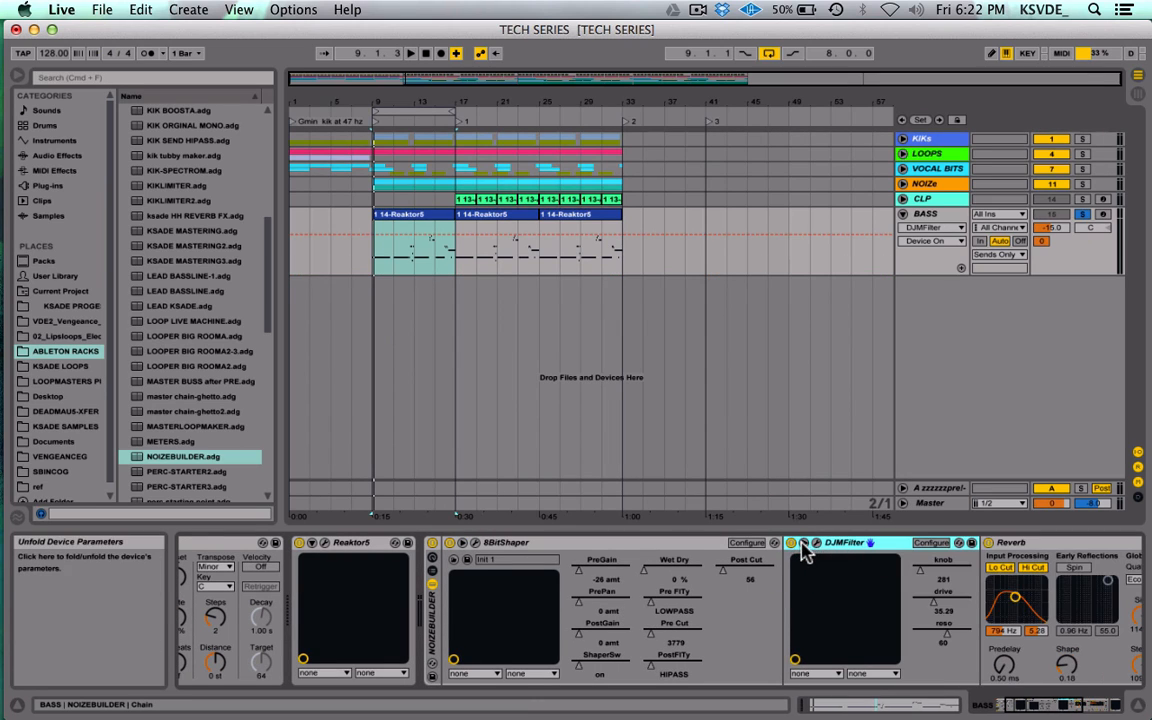
Step: Show NOIZEBUILDER's macro controls and map 8BitShaper's Wet Dry parameter to Macro 1
left_click(433, 574)
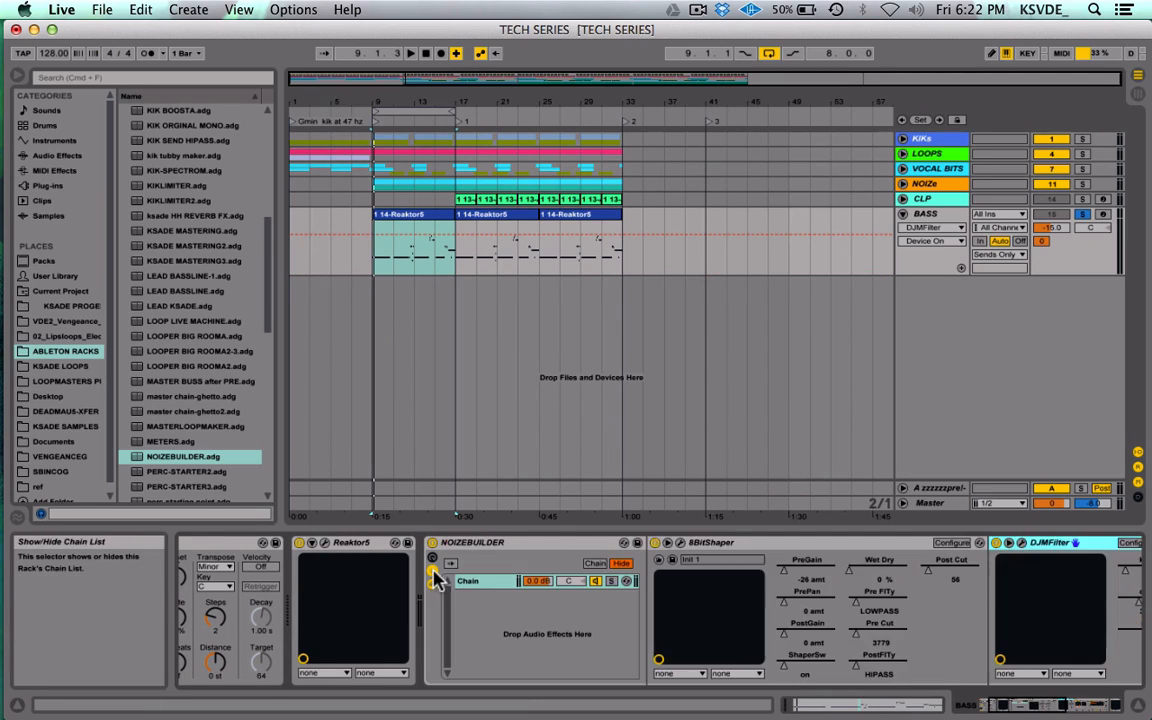
left_click(433, 576)
left_click(432, 557)
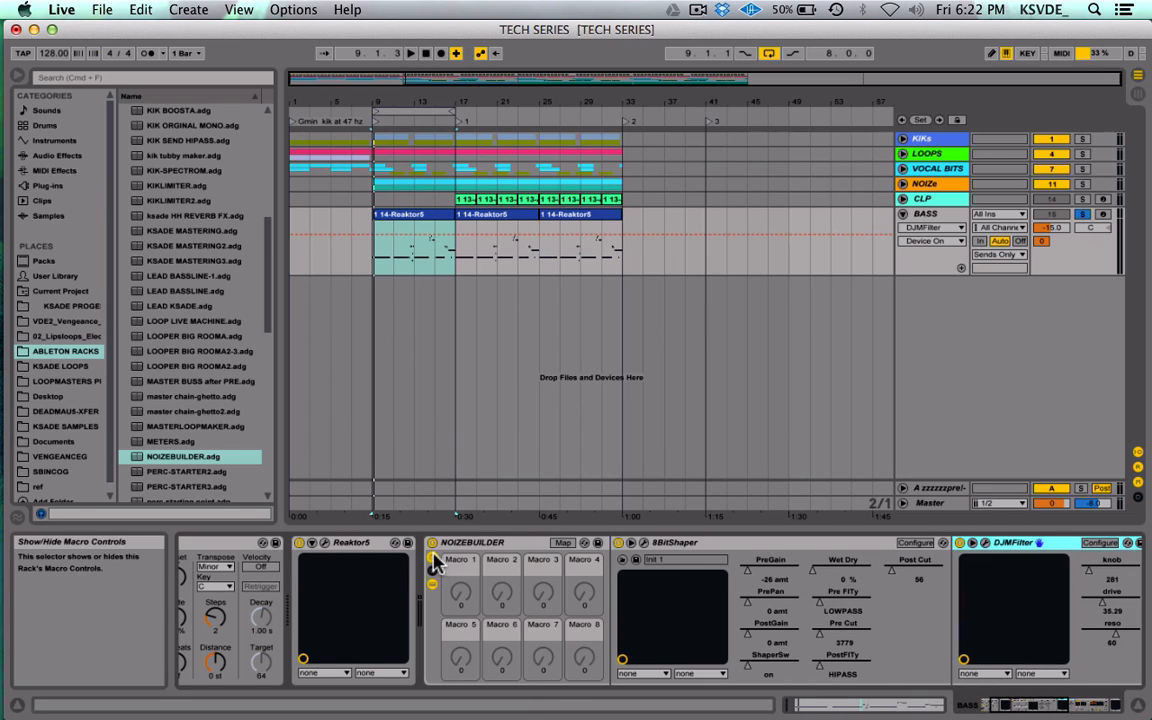
left_click(571, 543)
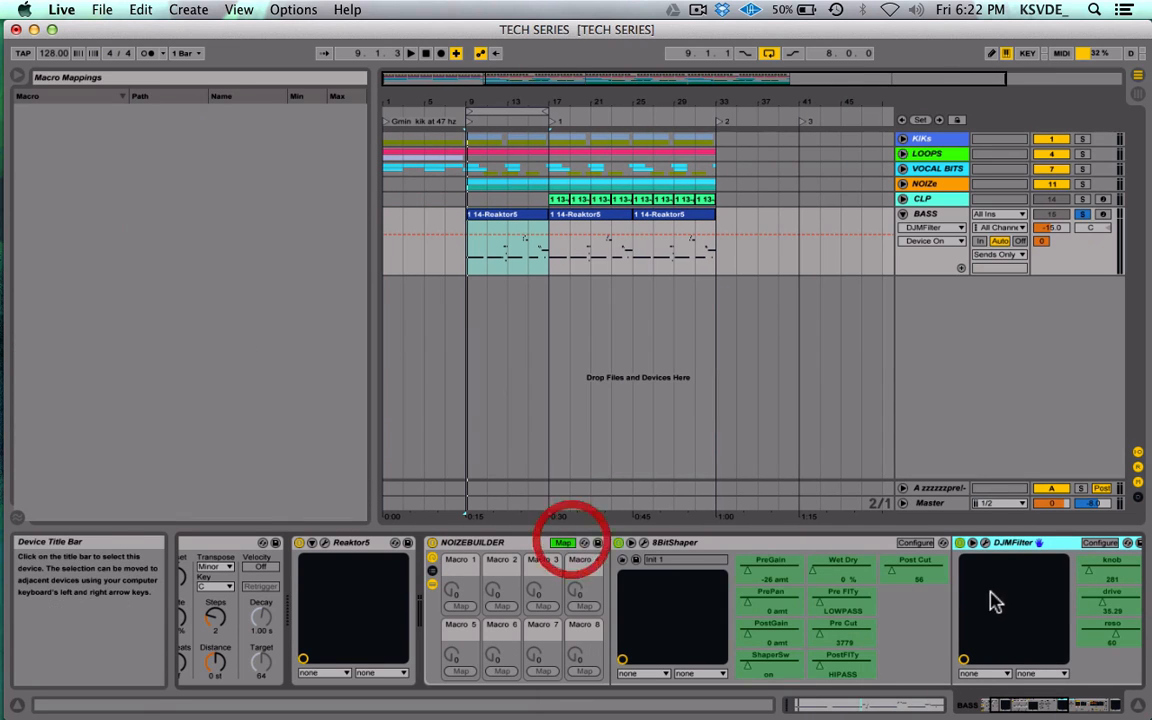
left_click(818, 577)
left_click(460, 606)
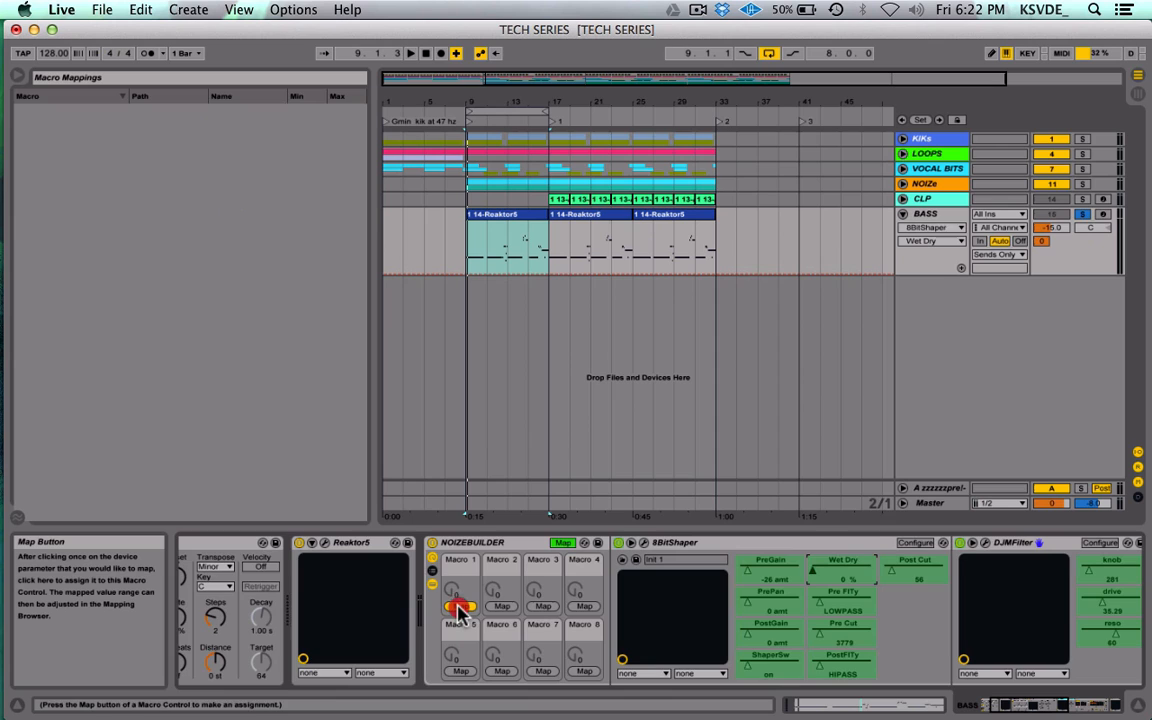
Step: Map DJMFilter's knob parameter to Macro 1 as well and leave macro mapping mode
scroll(460, 606, "right", 4)
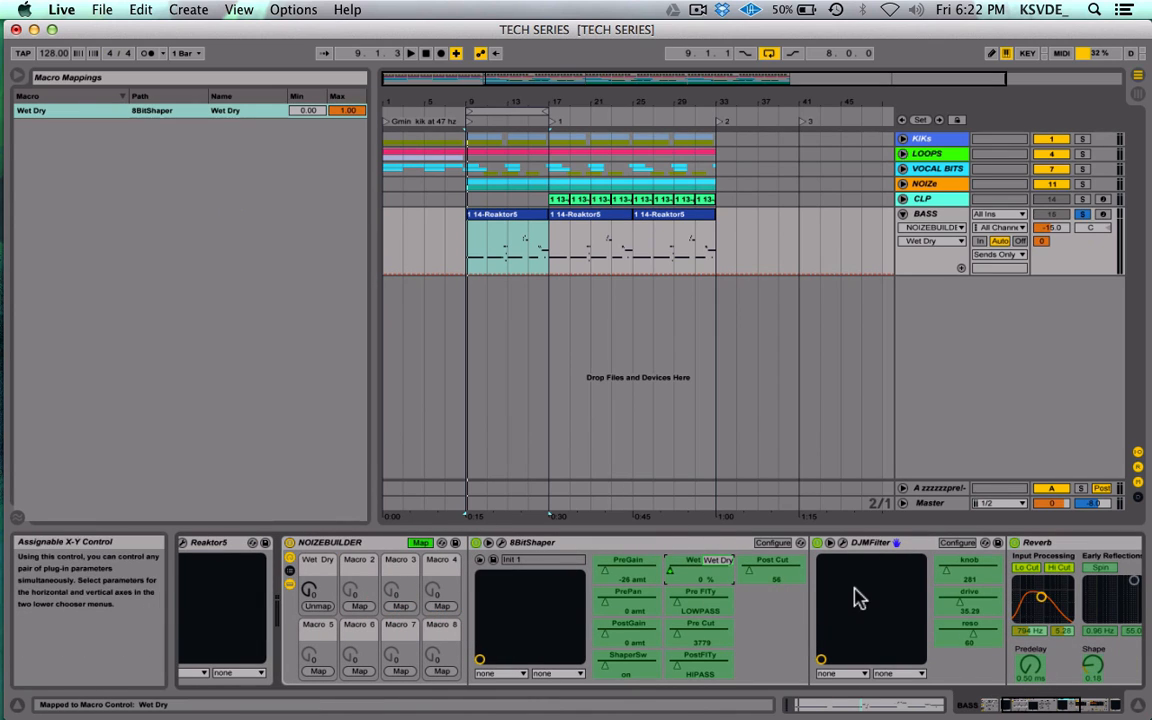
left_click(946, 571)
left_click(328, 607)
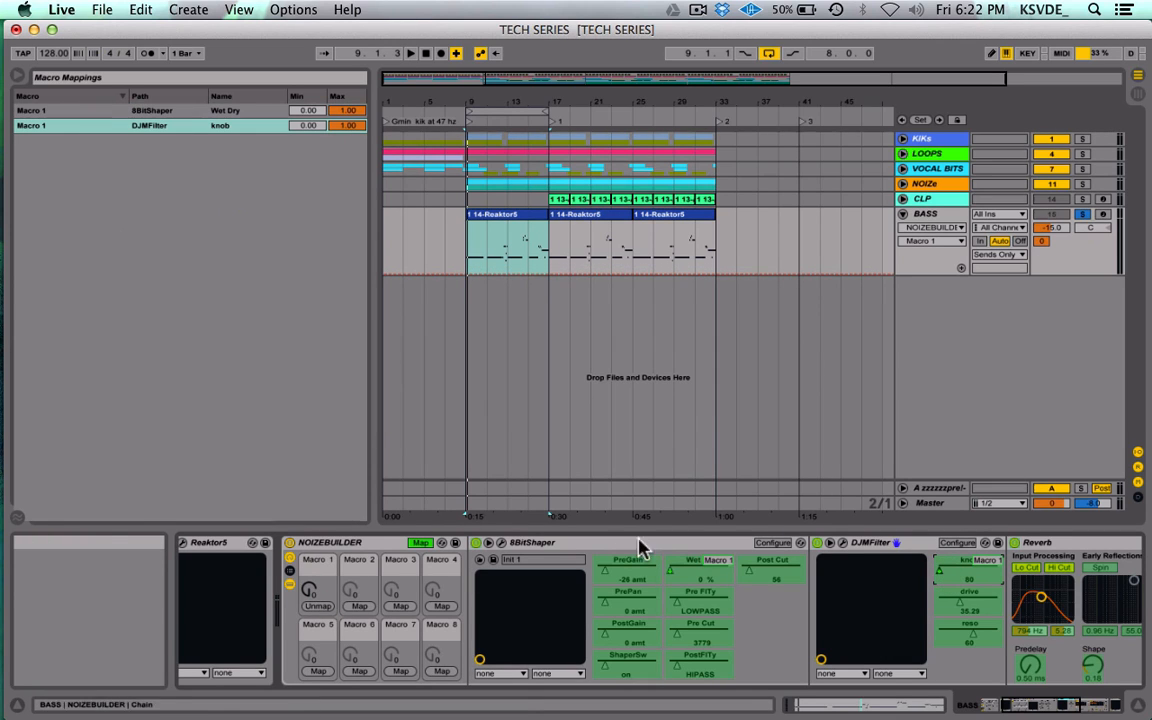
left_click(419, 543)
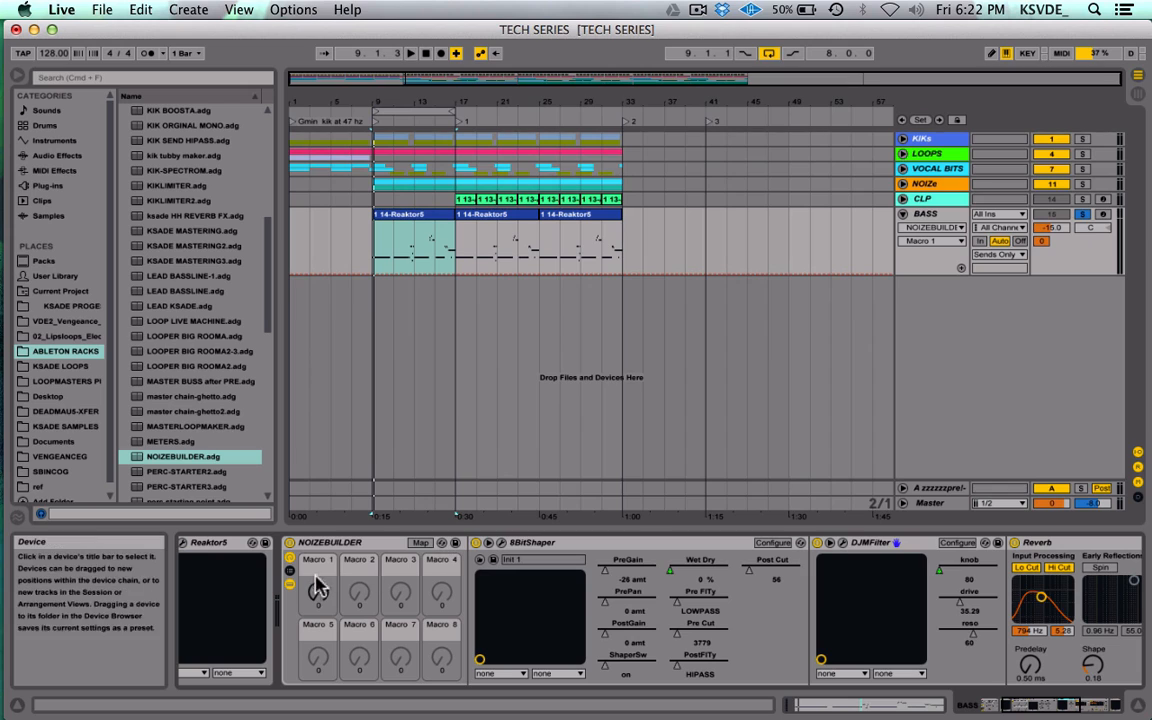
Step: Listen to the looped bass section with NOIZEBUILDER's Macro 1 at 0
mouse_move(318, 587)
left_mouse_down()
mouse_move(318, 500)
mouse_move(314, 591)
left_mouse_up()
key("space")
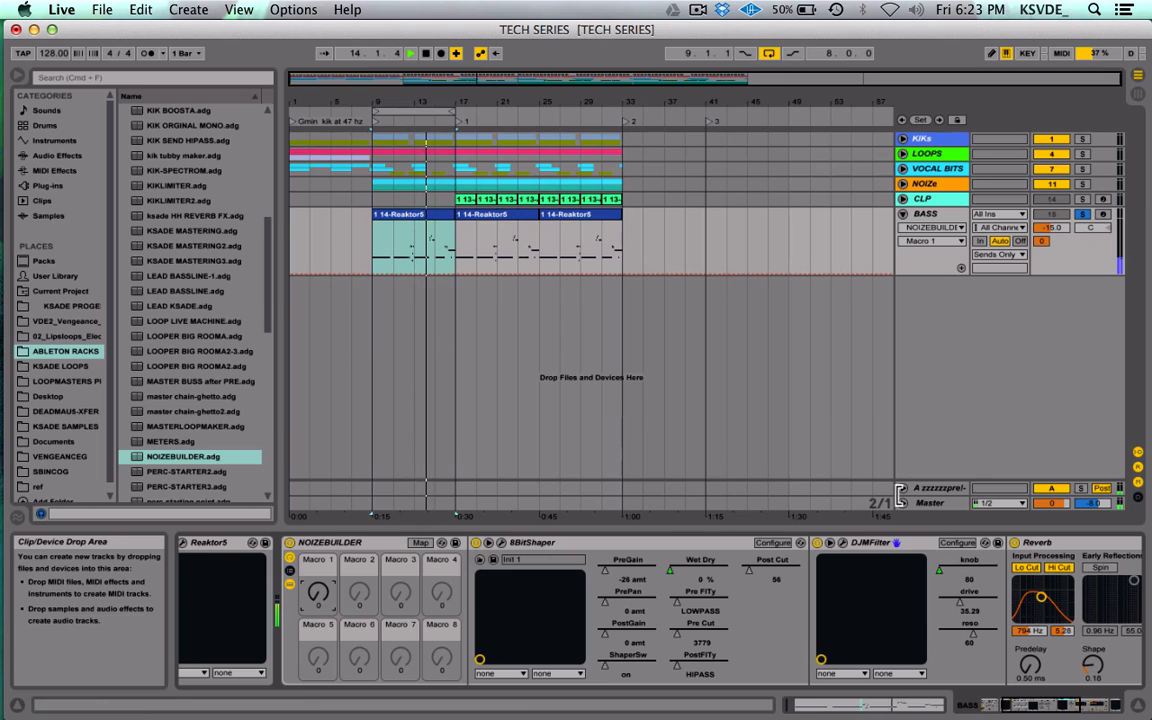
key("space")
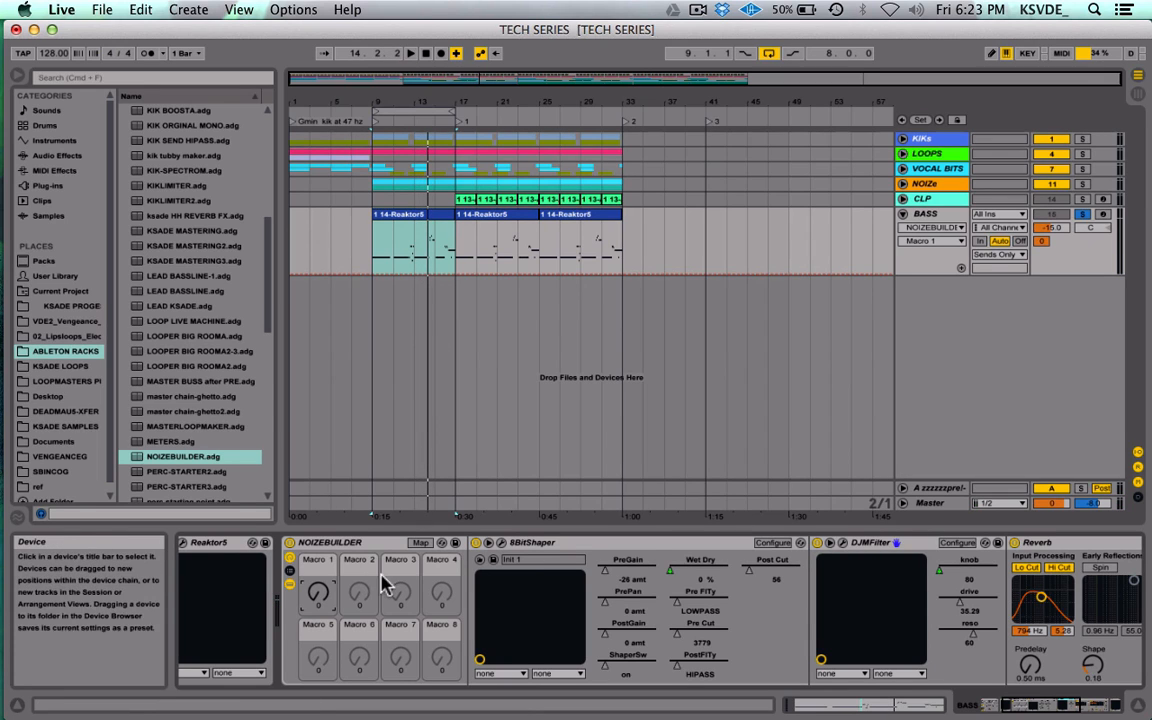
Step: Map DJMFilter's Device On switch to NOIZEBUILDER's Macro 2 and leave macro mapping mode
left_click(420, 542)
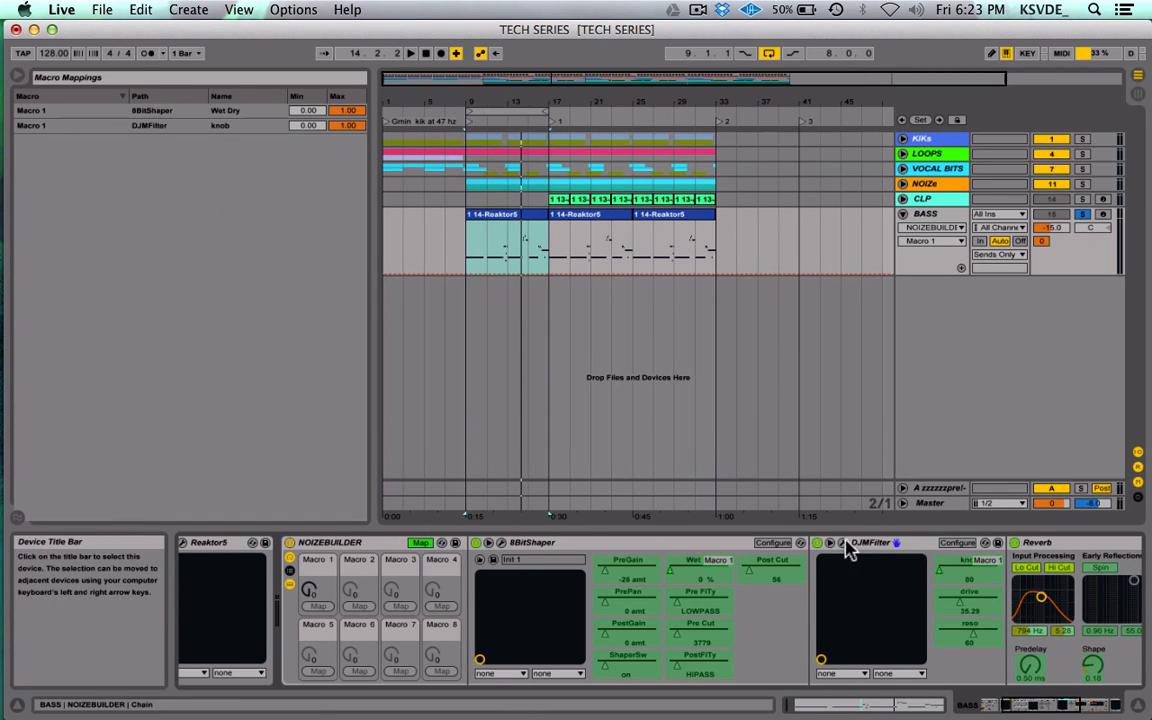
left_click(818, 545)
left_click(357, 606)
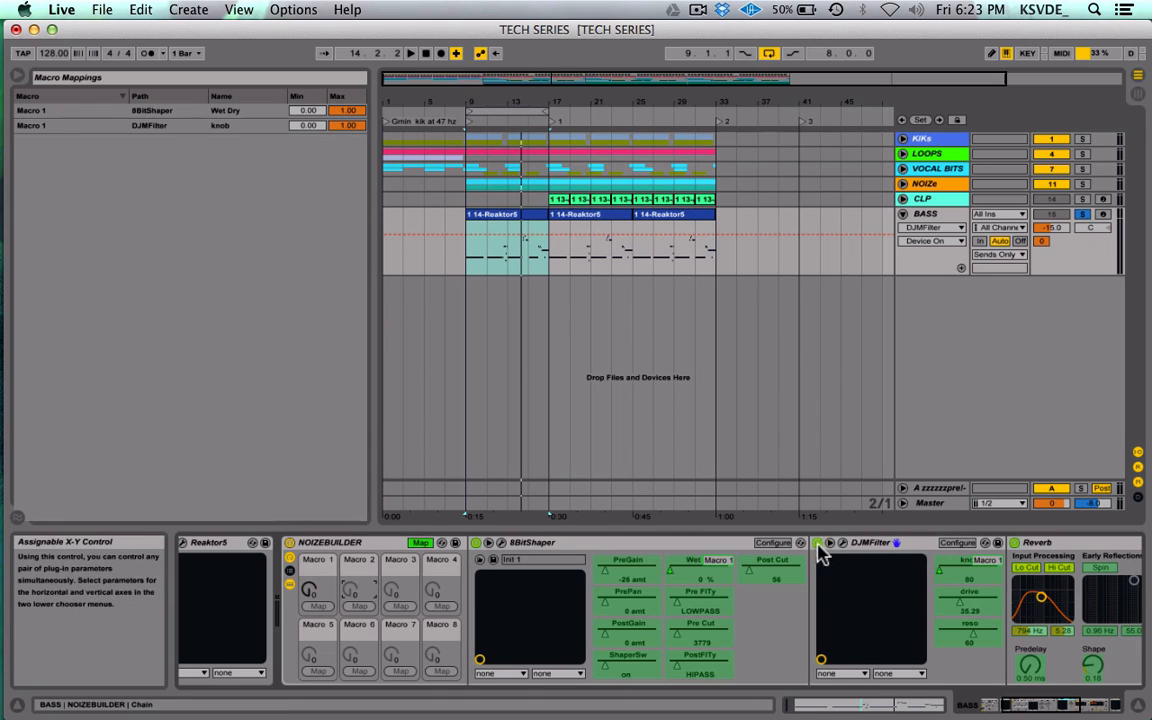
left_click(818, 545)
left_click(357, 606)
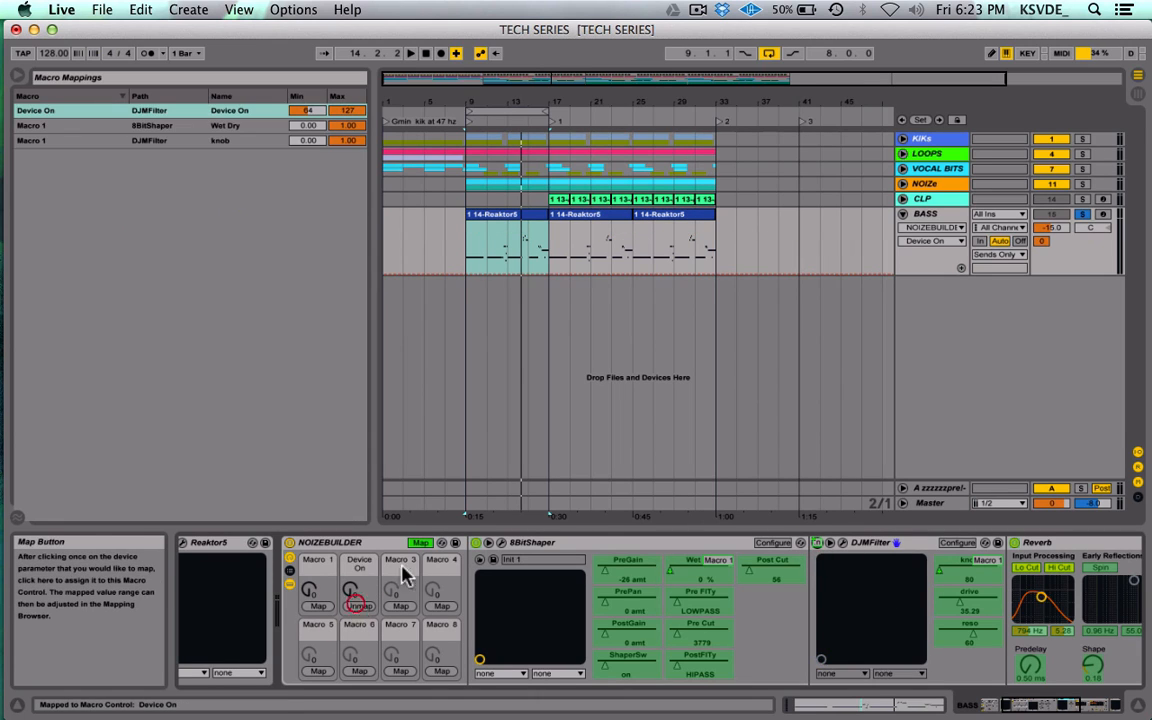
left_click(425, 543)
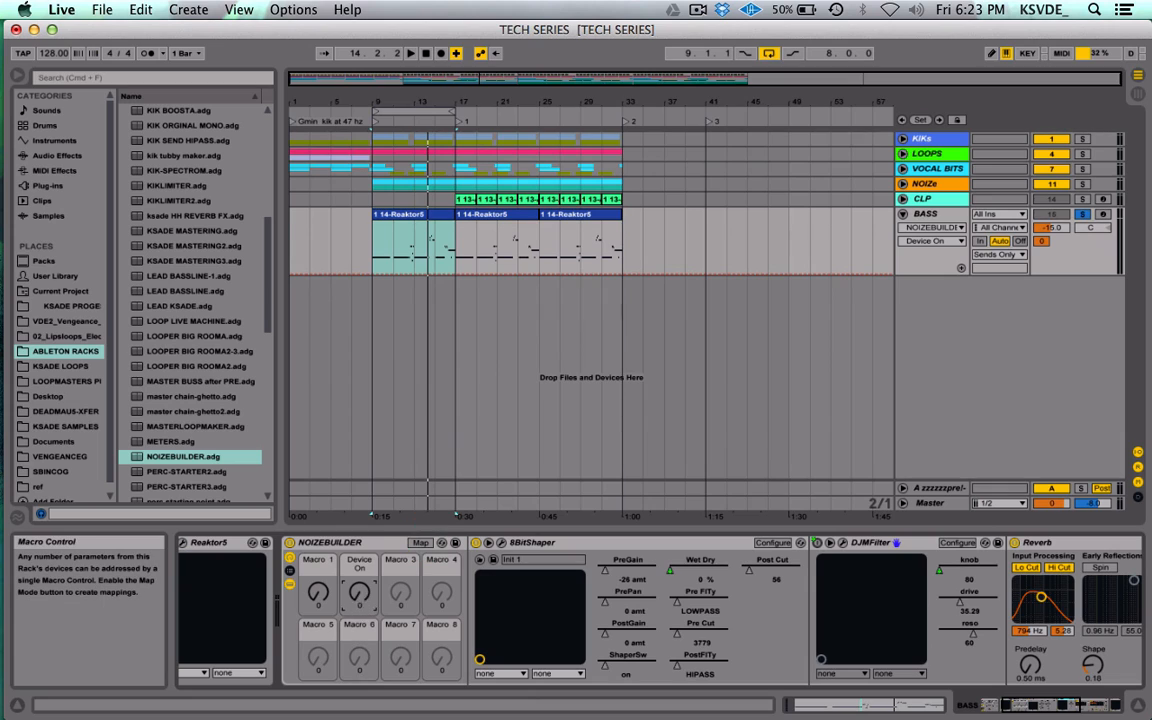
Step: Test the Device On macro over its full range and rename it on/off
left_click_drag(359, 594, 359, 490)
left_click_drag(359, 594, 359, 690)
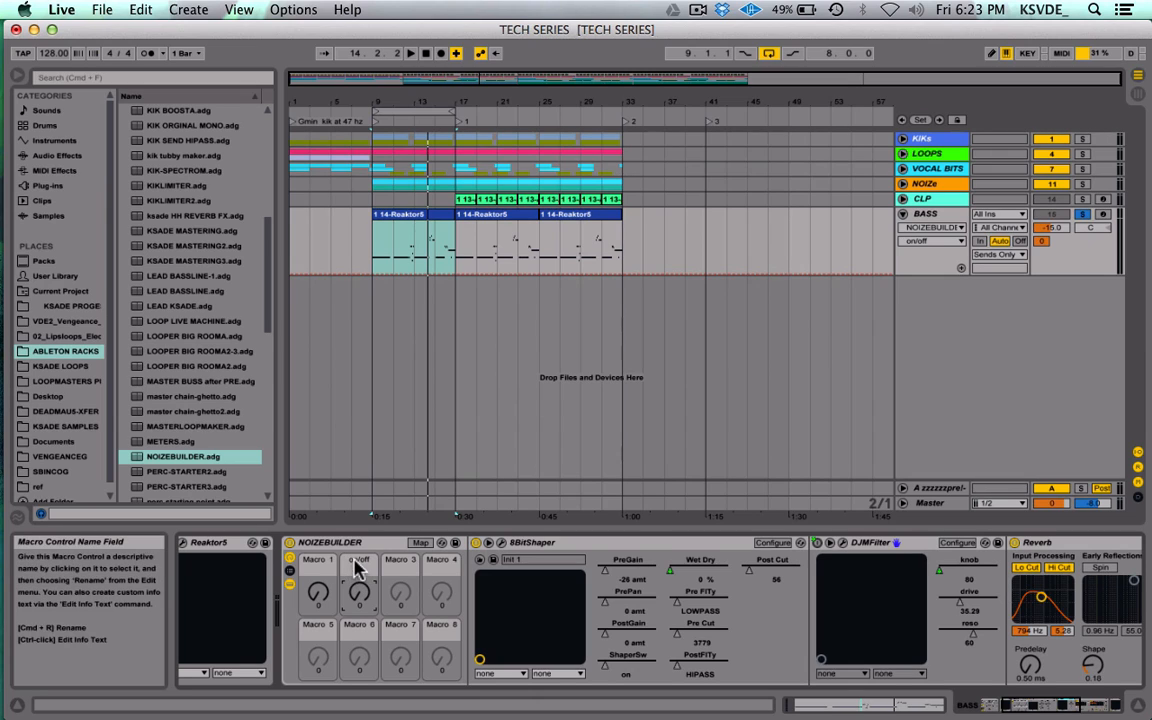
Step: Audition the bass while switching DJMFilter on and off with the on/off macro, ending at 0
left_click_drag(358, 591, 358, 520)
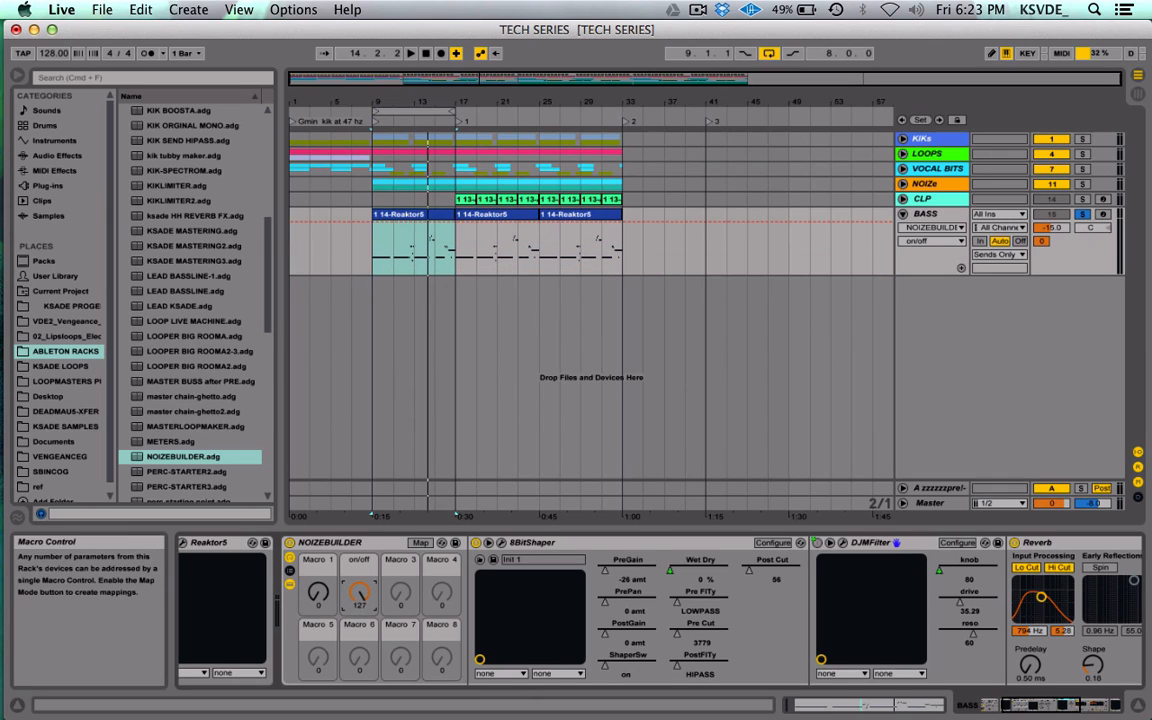
left_click_drag(358, 592, 358, 663)
key("space")
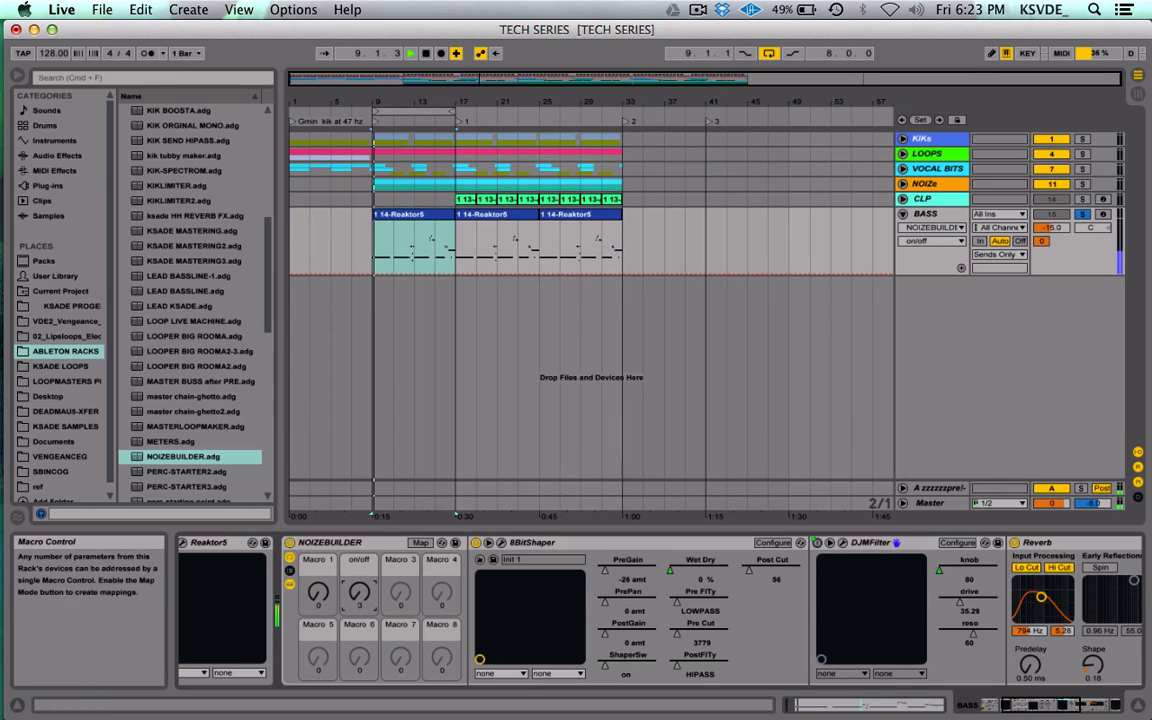
mouse_move(356, 593)
left_mouse_down()
mouse_move(356, 525)
mouse_move(356, 593)
left_mouse_up()
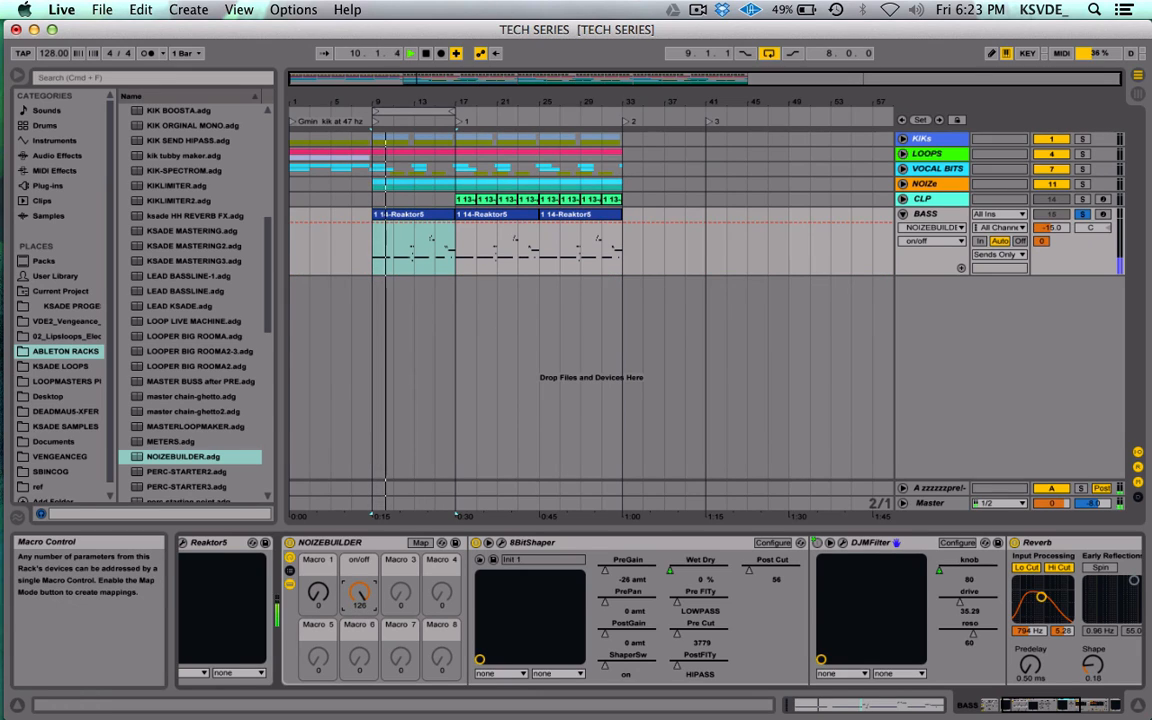
key("space")
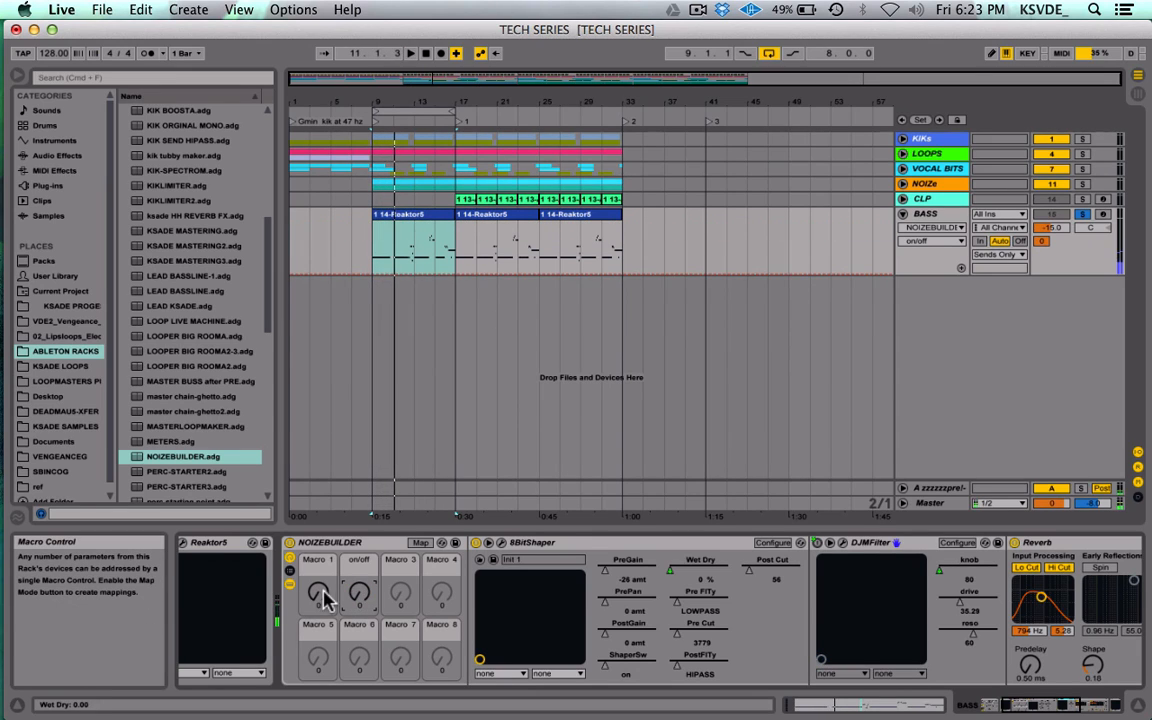
Step: Audition the bass loop with Macro 1 raised to about 28 and return the macro to 0
key("space")
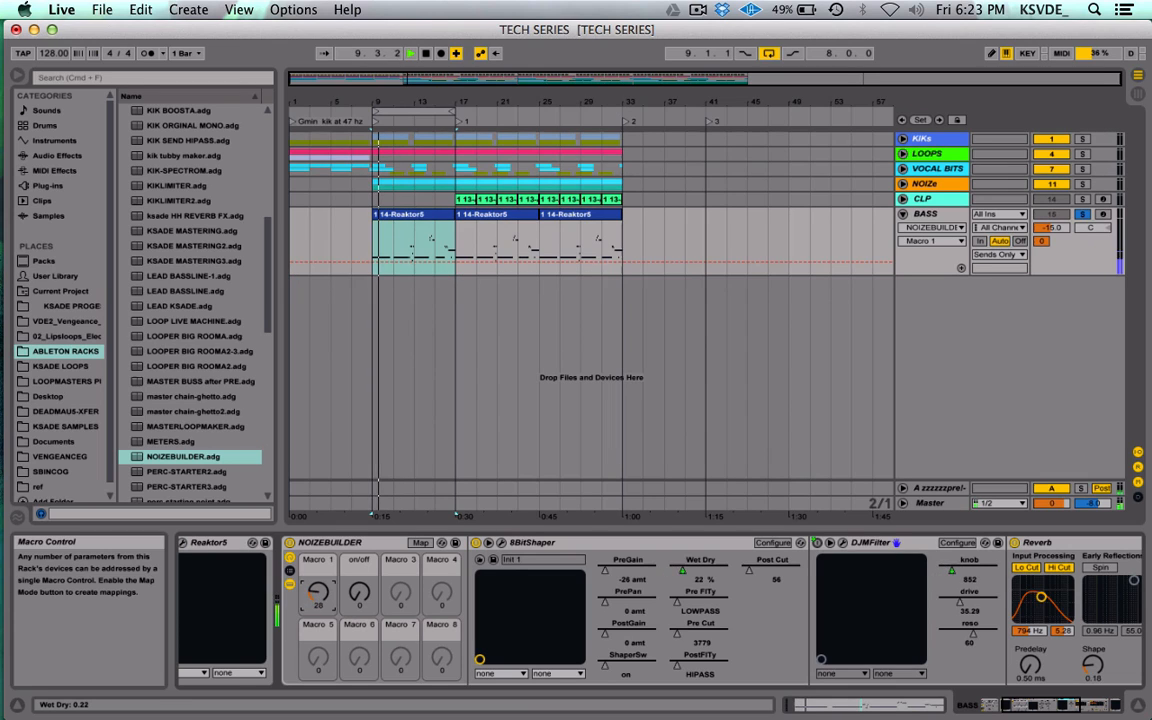
left_click_drag(317, 592, 317, 569)
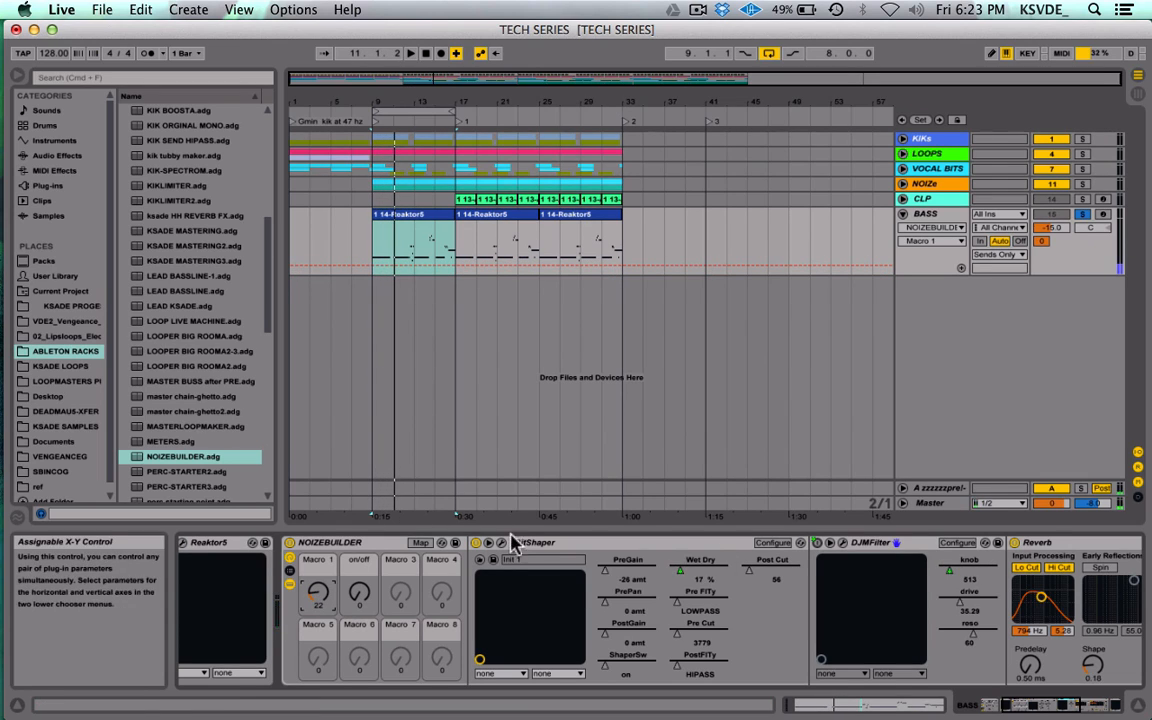
left_click(684, 569)
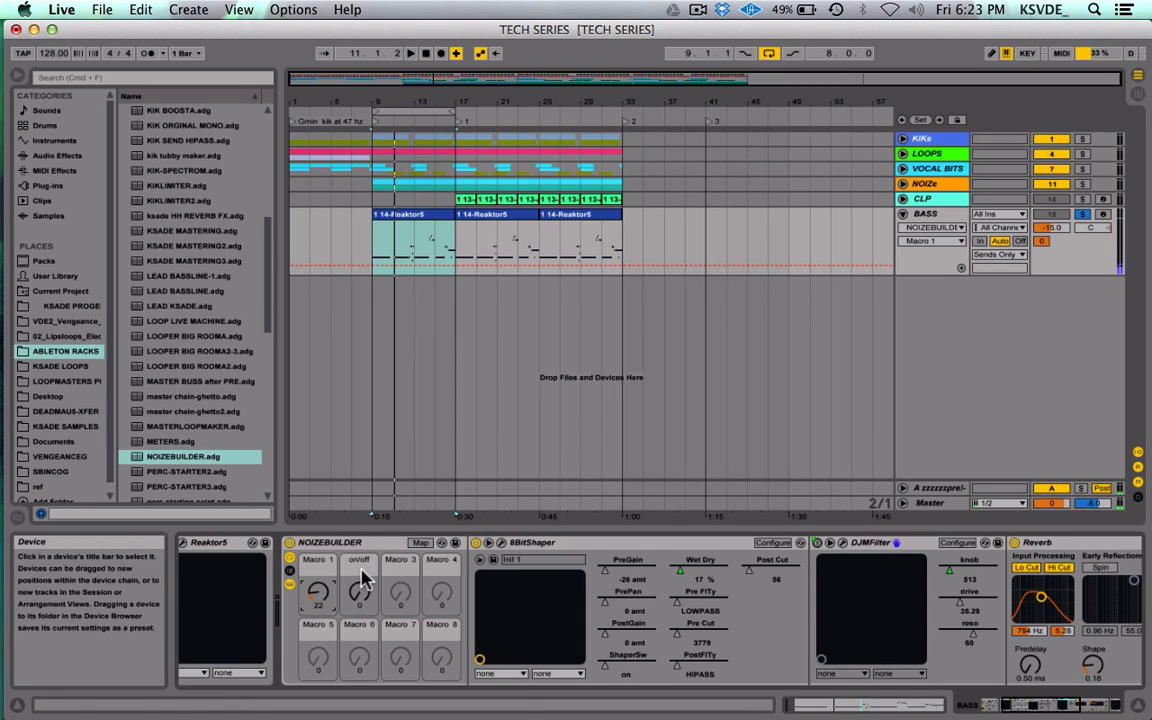
left_click_drag(318, 590, 318, 611)
Step: Limit Macro 1's 8BitShaper Wet Dry mapping to a maximum of 0.53 and raise Macro 1 to 127
left_click(420, 542)
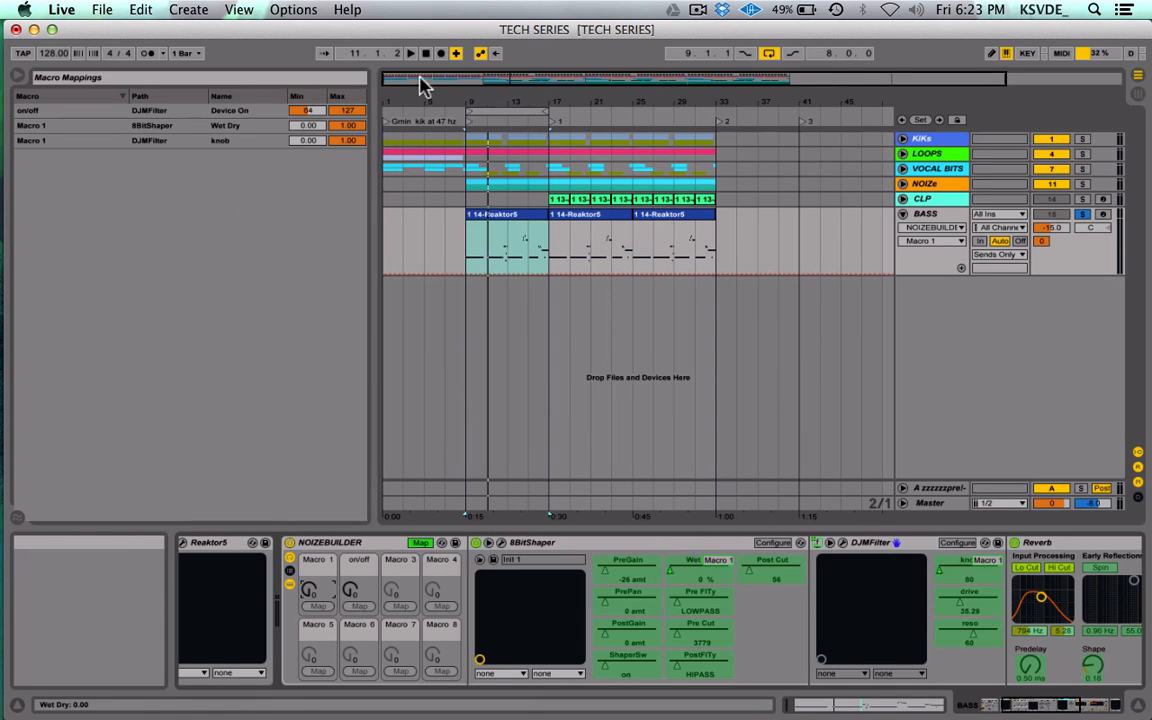
left_click(88, 124)
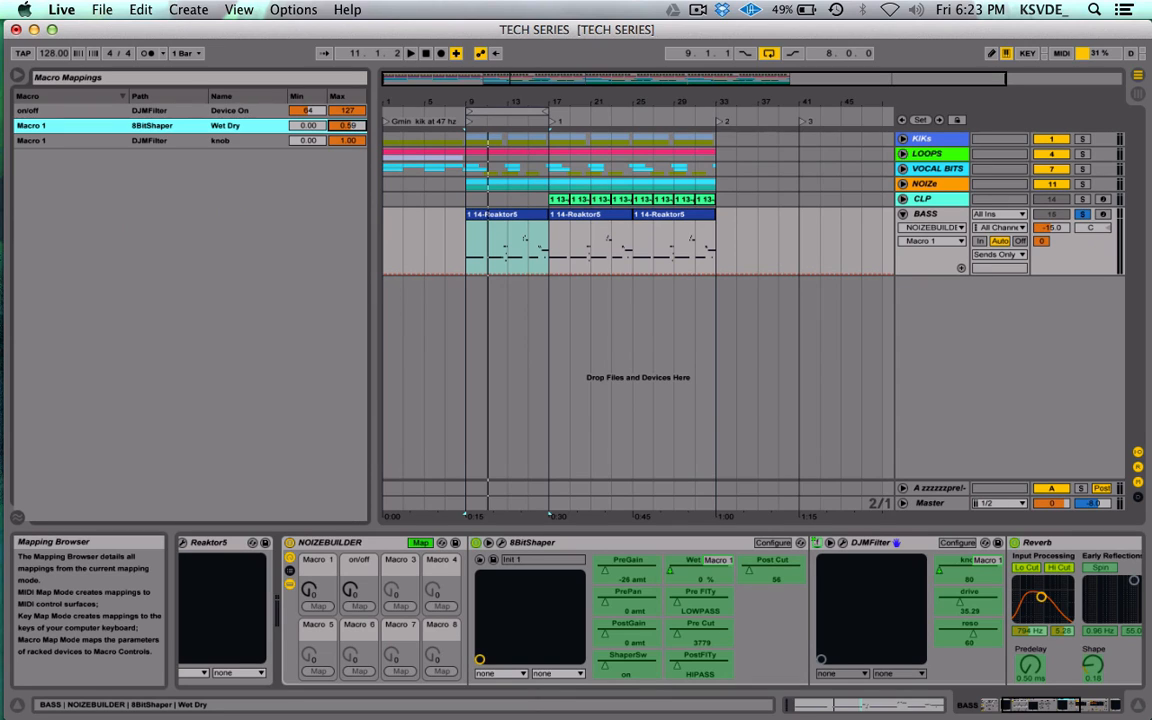
left_click(253, 483)
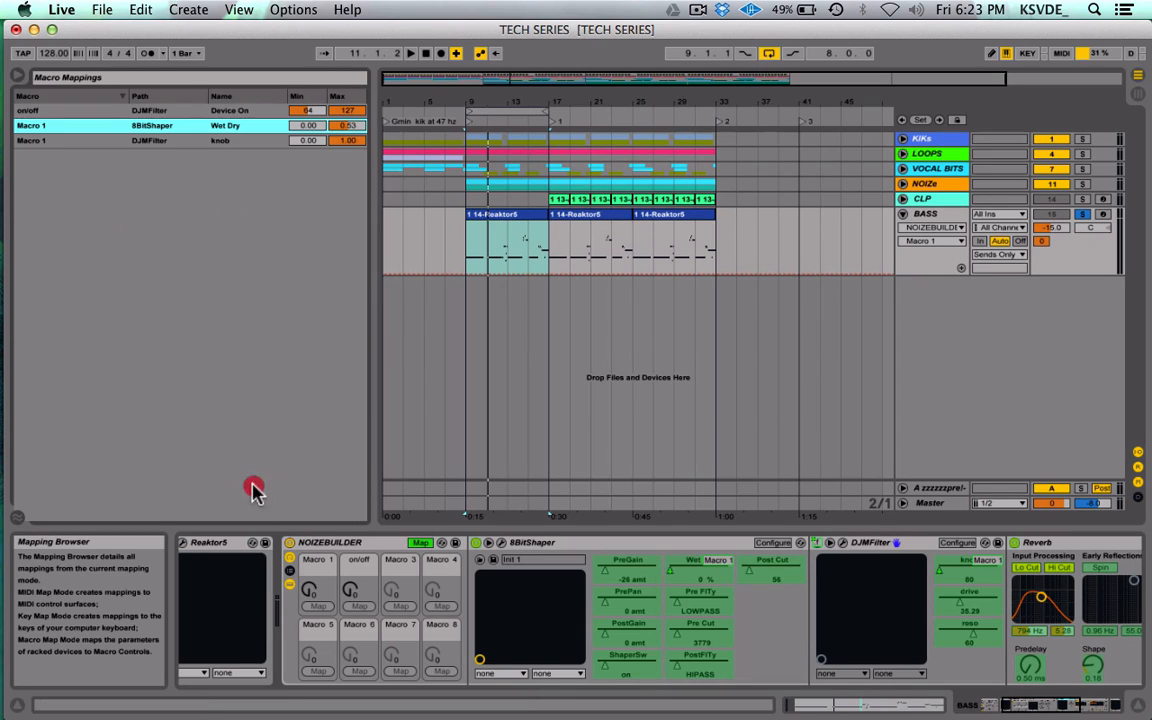
left_click(421, 542)
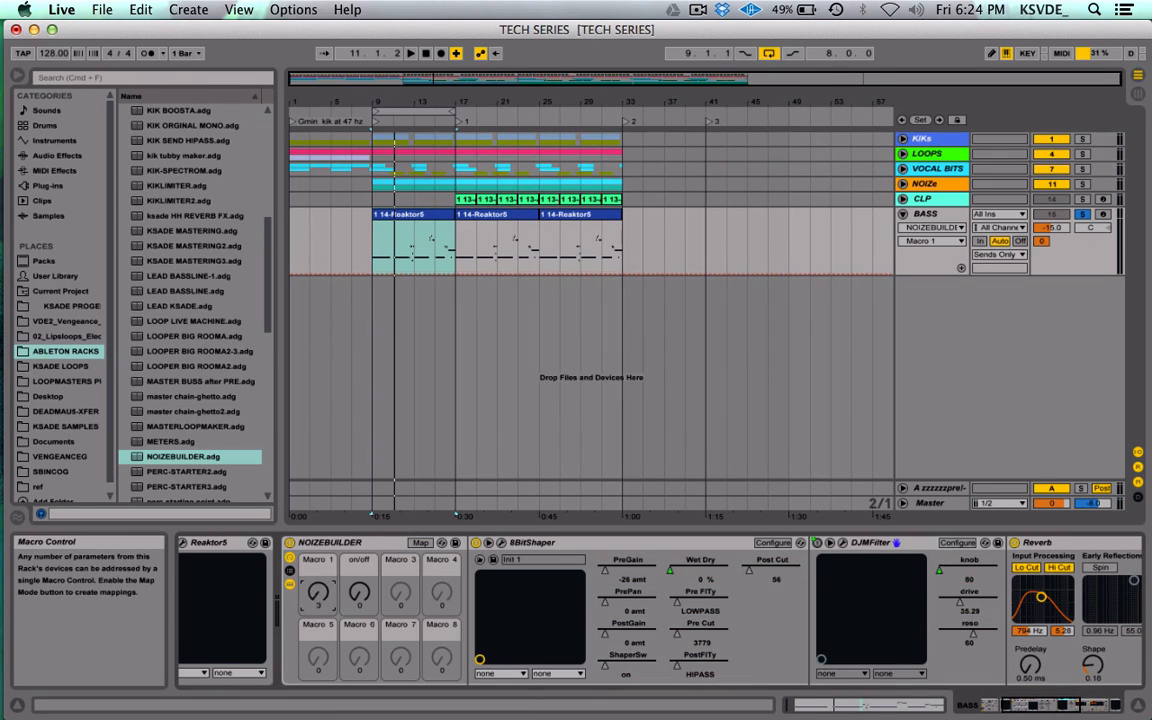
left_click_drag(318, 592, 318, 470)
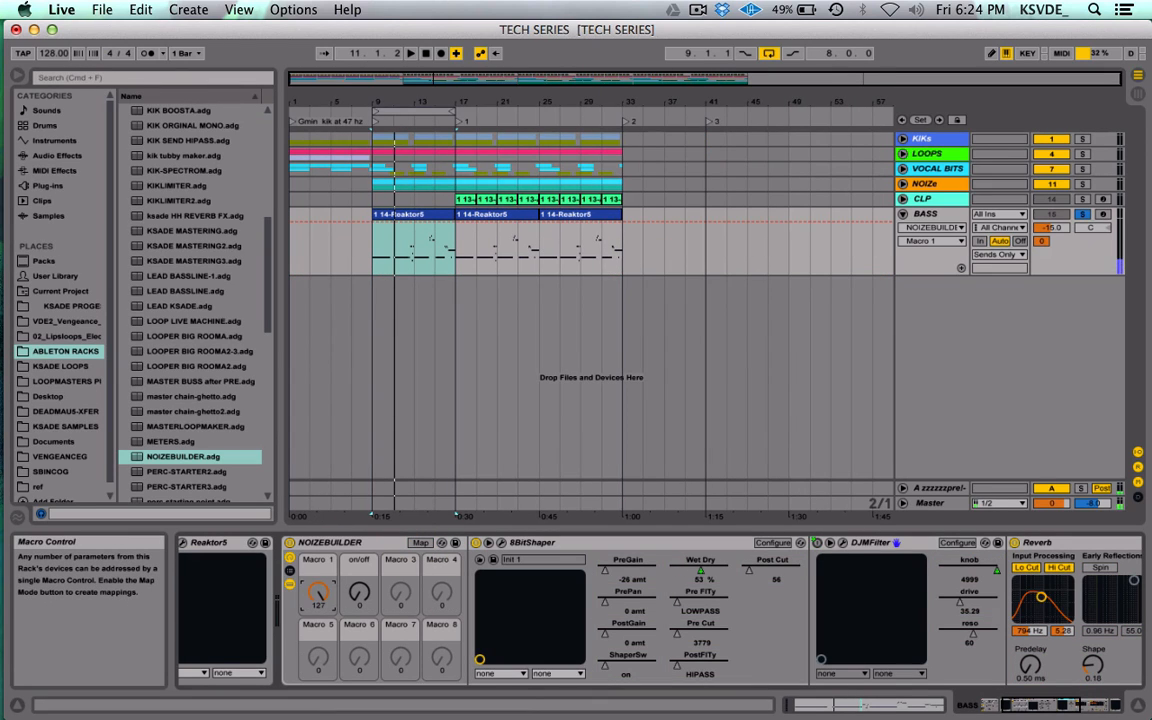
Step: Limit Macro 1's 8BitShaper Wet Dry mapping to a maximum of 0.35, audition the bass and return Macro 1 to 0
left_click(421, 542)
left_click_drag(347, 125, 347, 130)
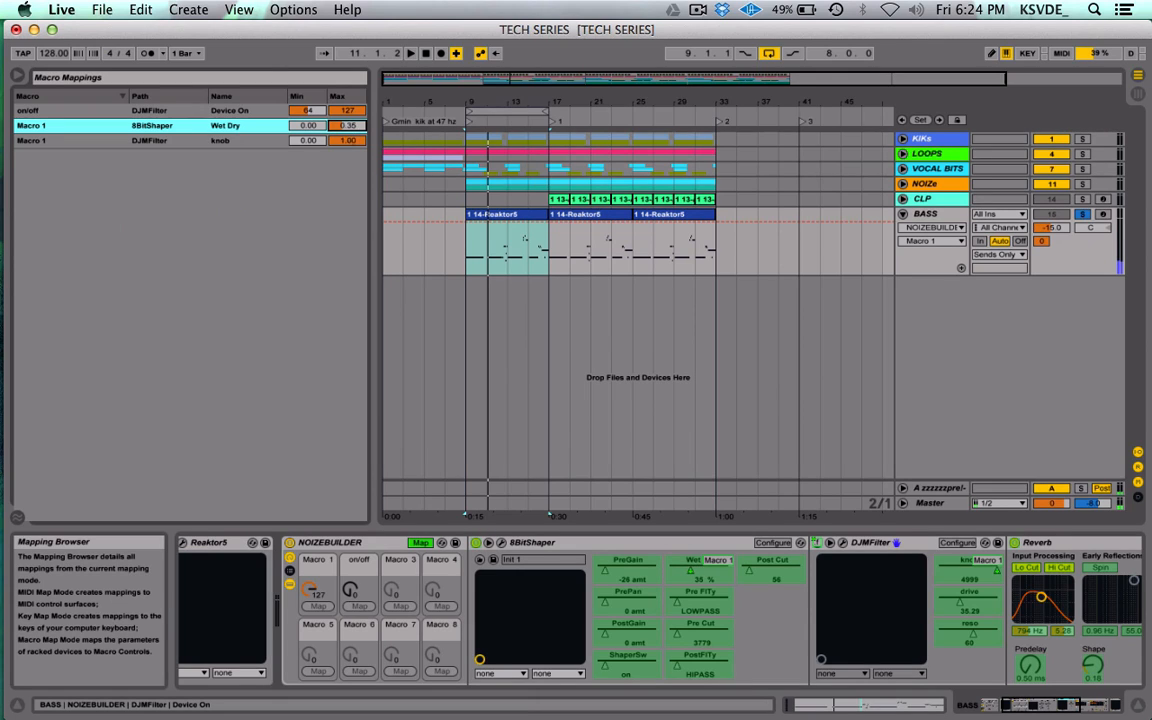
left_click(421, 542)
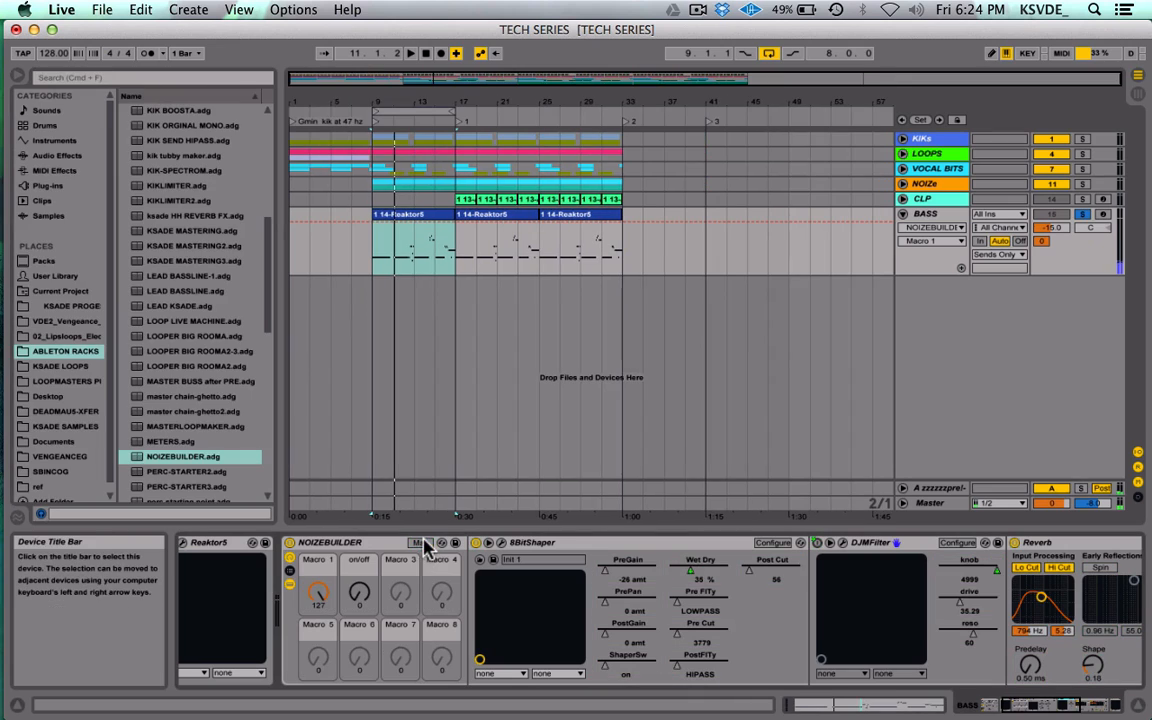
key("space")
left_click_drag(330, 597, 330, 715)
key("space")
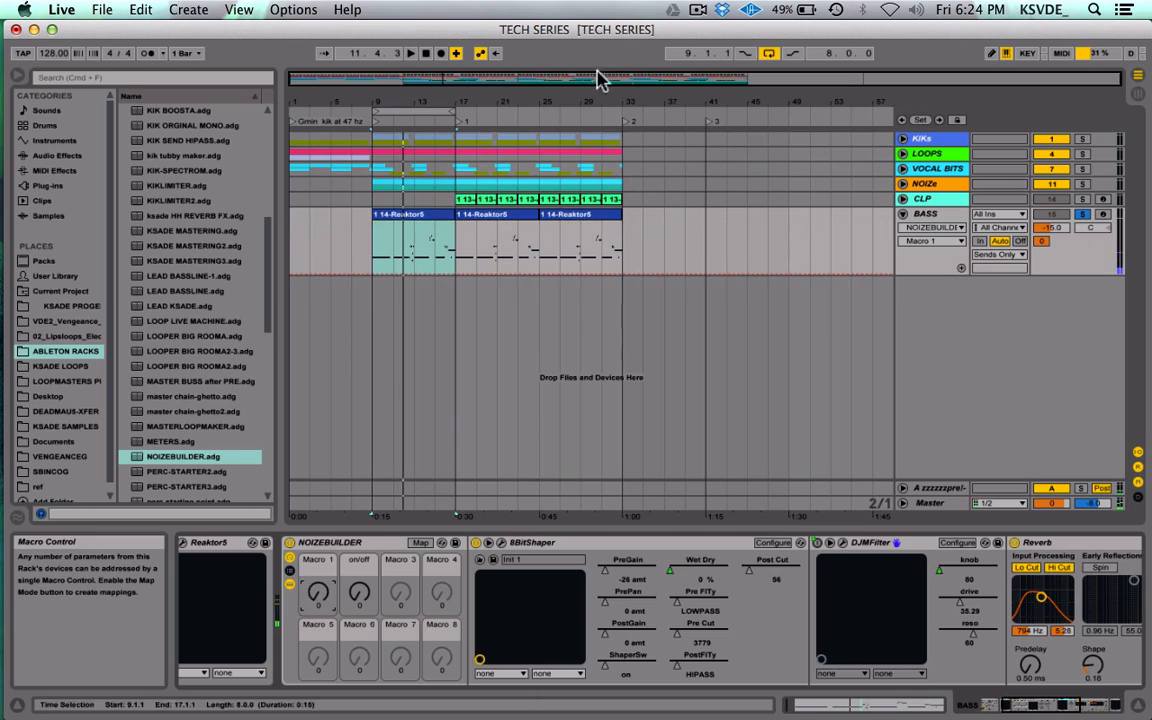
Step: Automate Macro 1 on the BASS track as a curve rising from 0 at bar 9 to 127 at bar 17, dropping back to 0 there
left_click(318, 600)
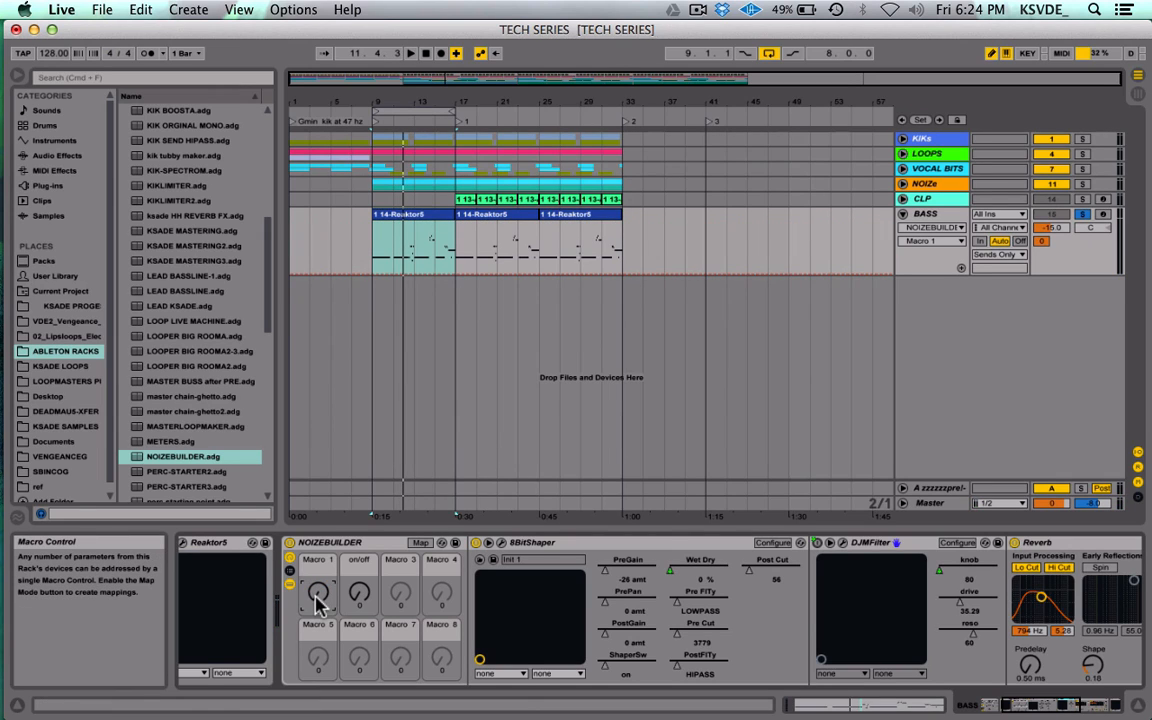
left_click(440, 224)
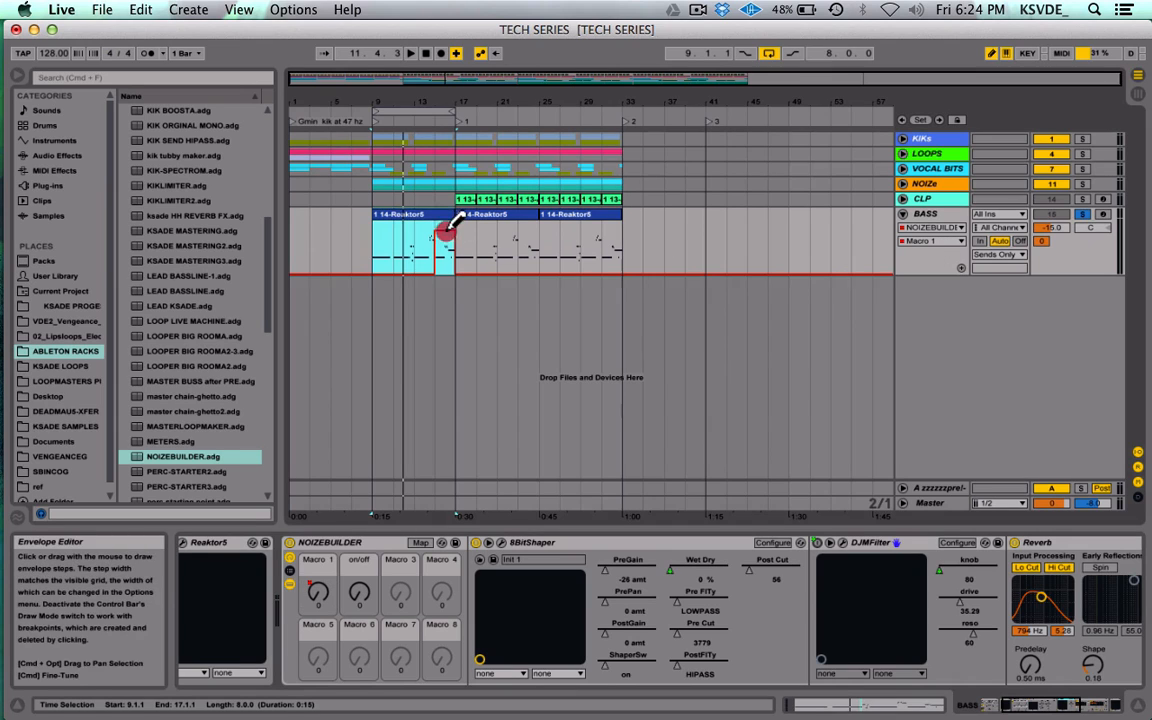
left_click(373, 272)
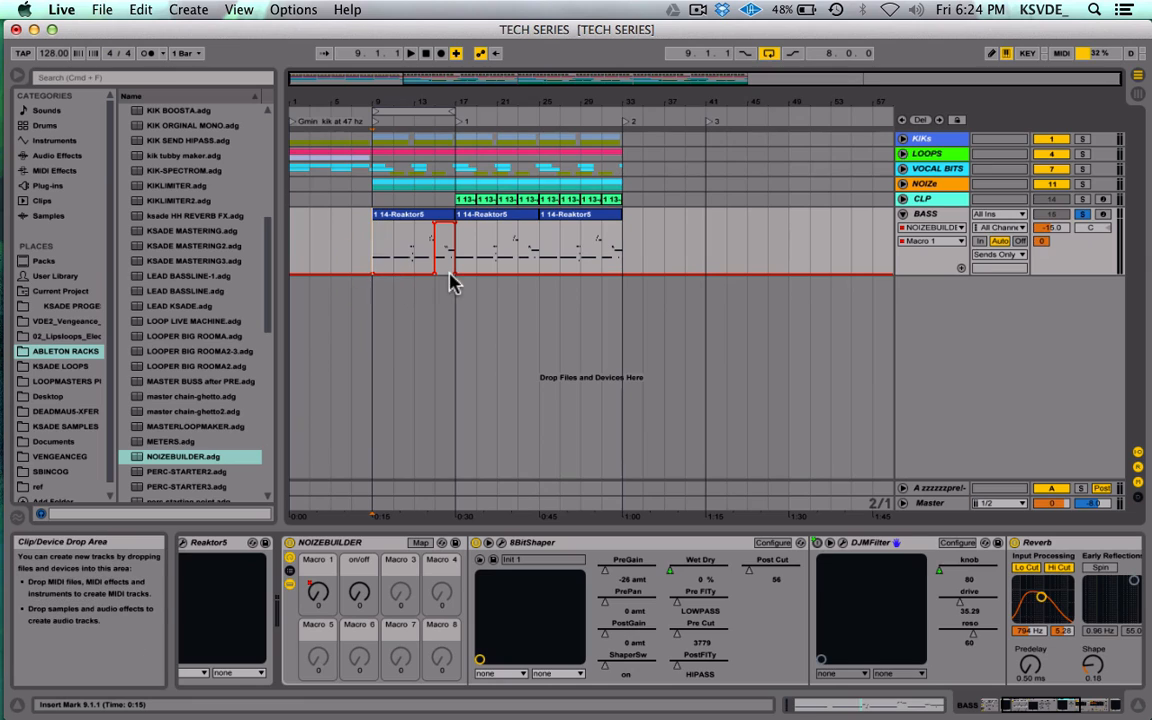
left_click(434, 274)
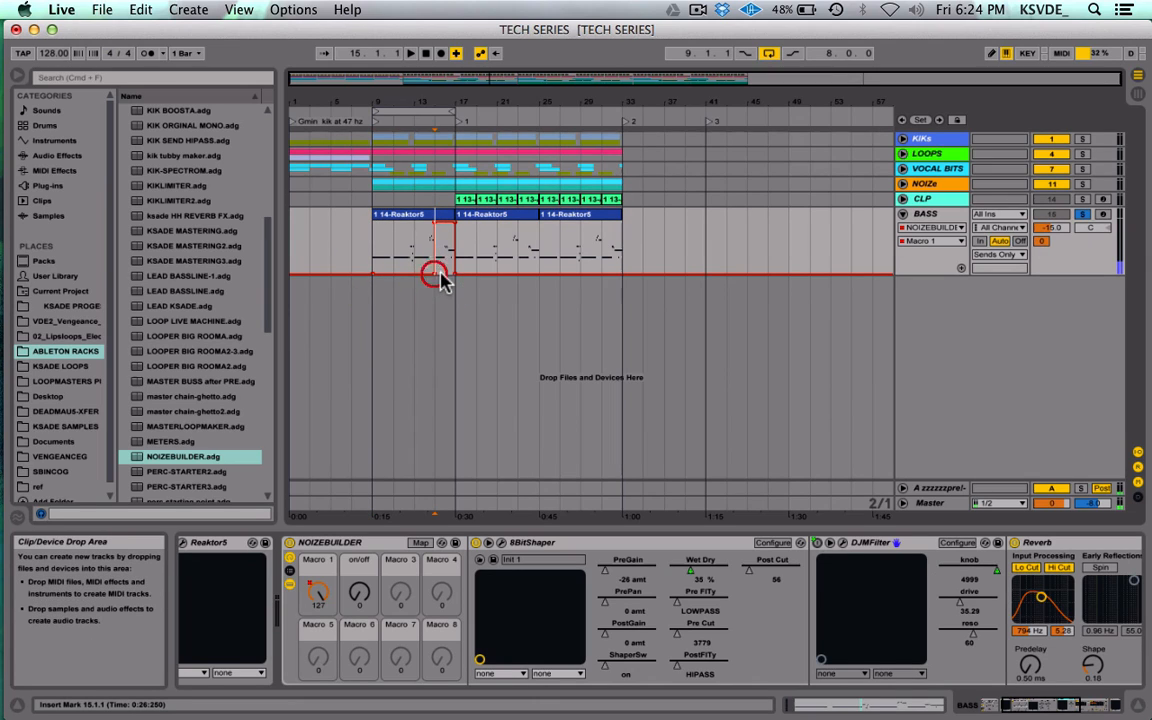
left_click(434, 274)
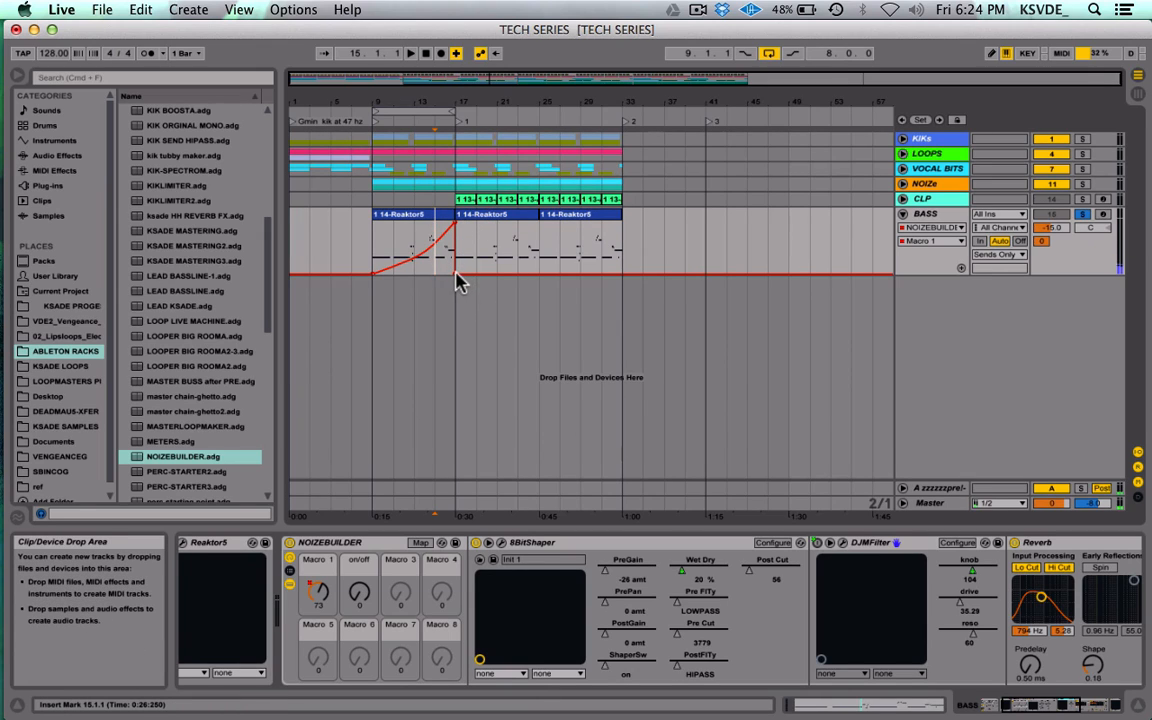
Step: Draw the BASS on/off macro automation at 127 from bar 17 to 33 and audition it with the arrangement loop switched off
left_click(362, 592)
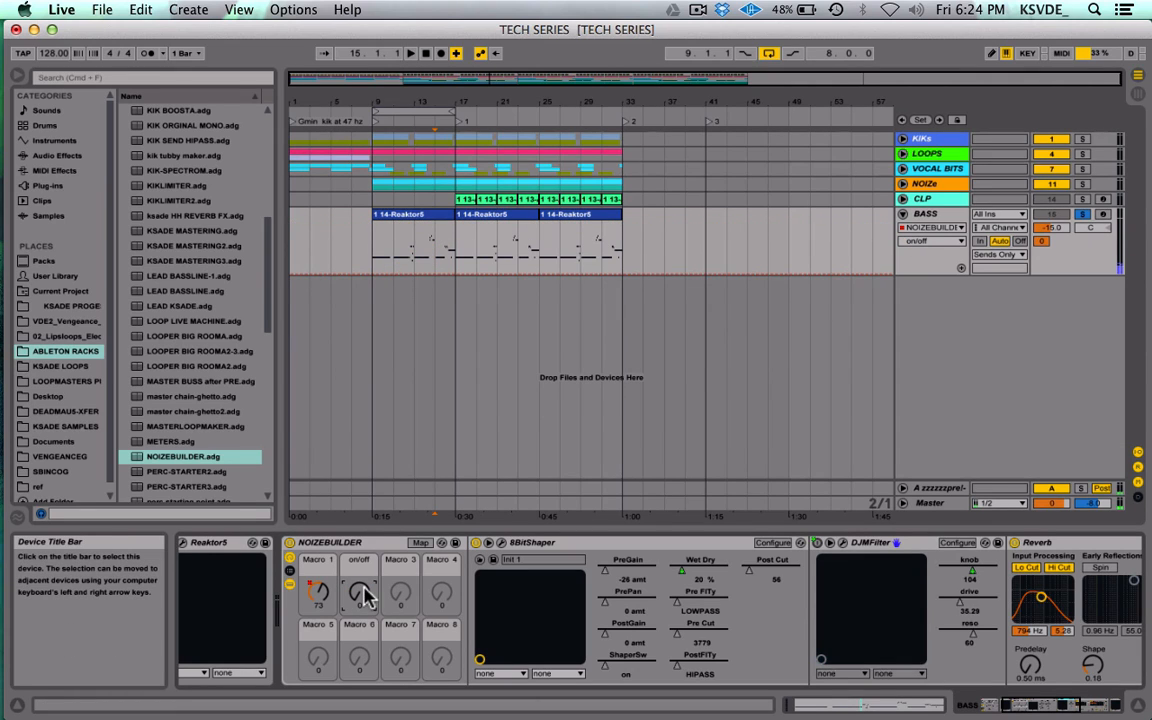
left_click_drag(470, 222, 597, 222)
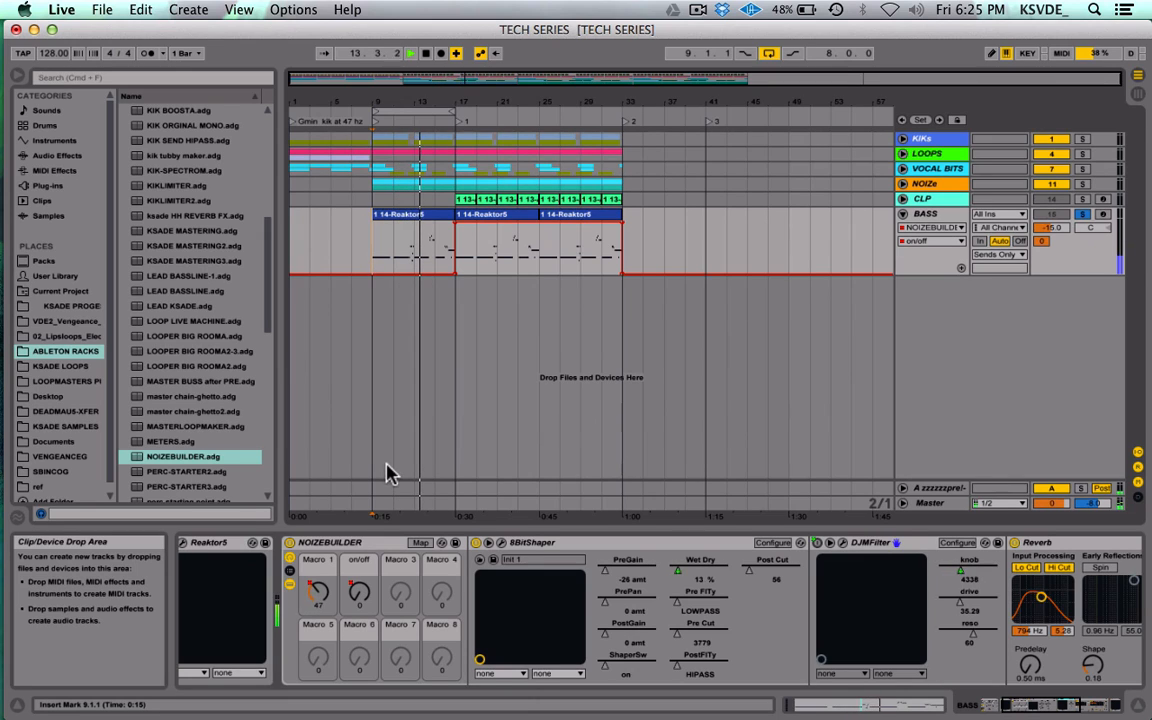
left_click(490, 222)
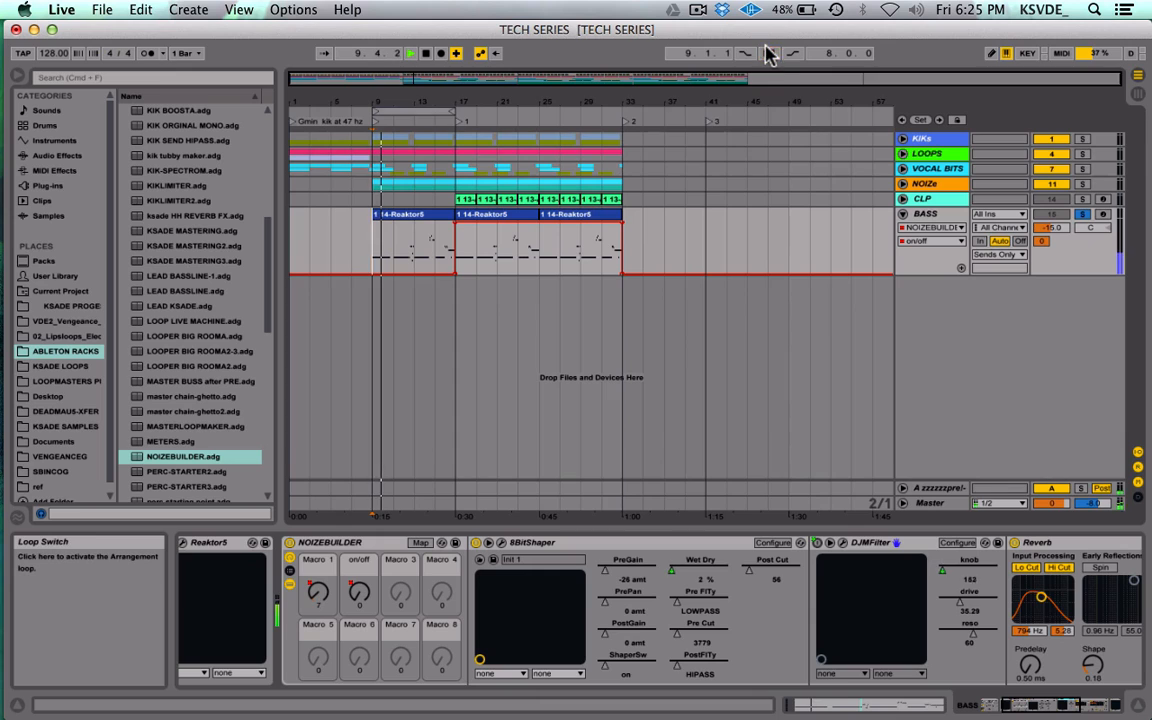
left_click(458, 250)
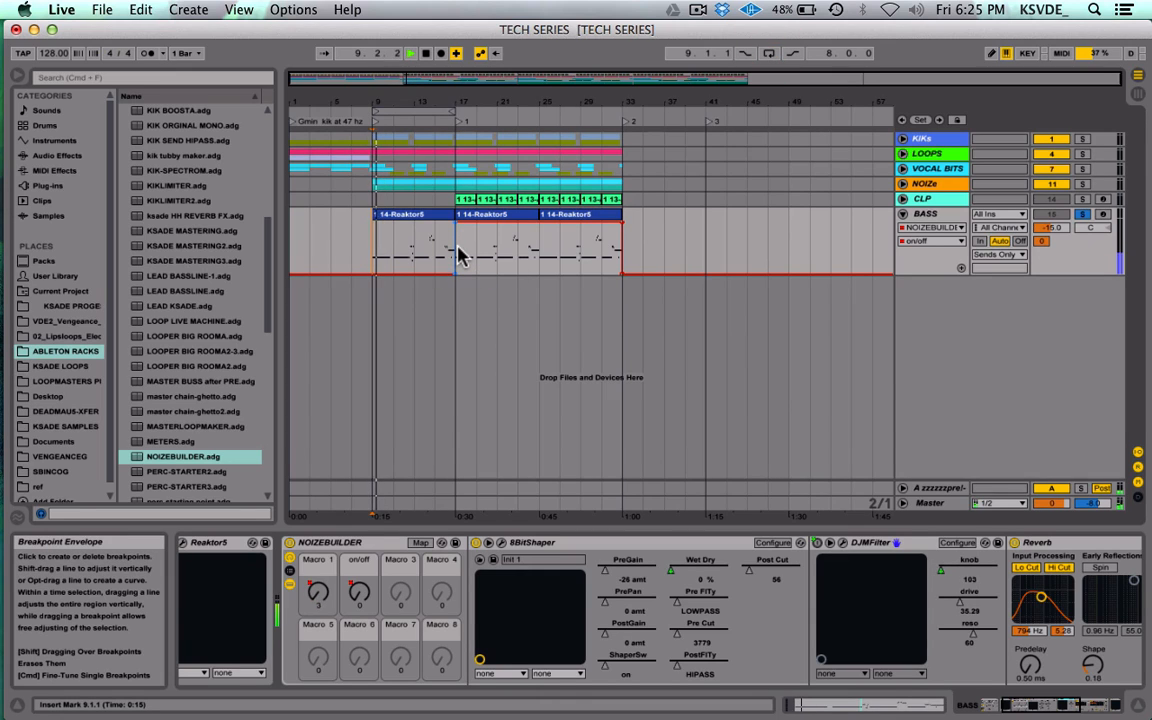
left_click(490, 252)
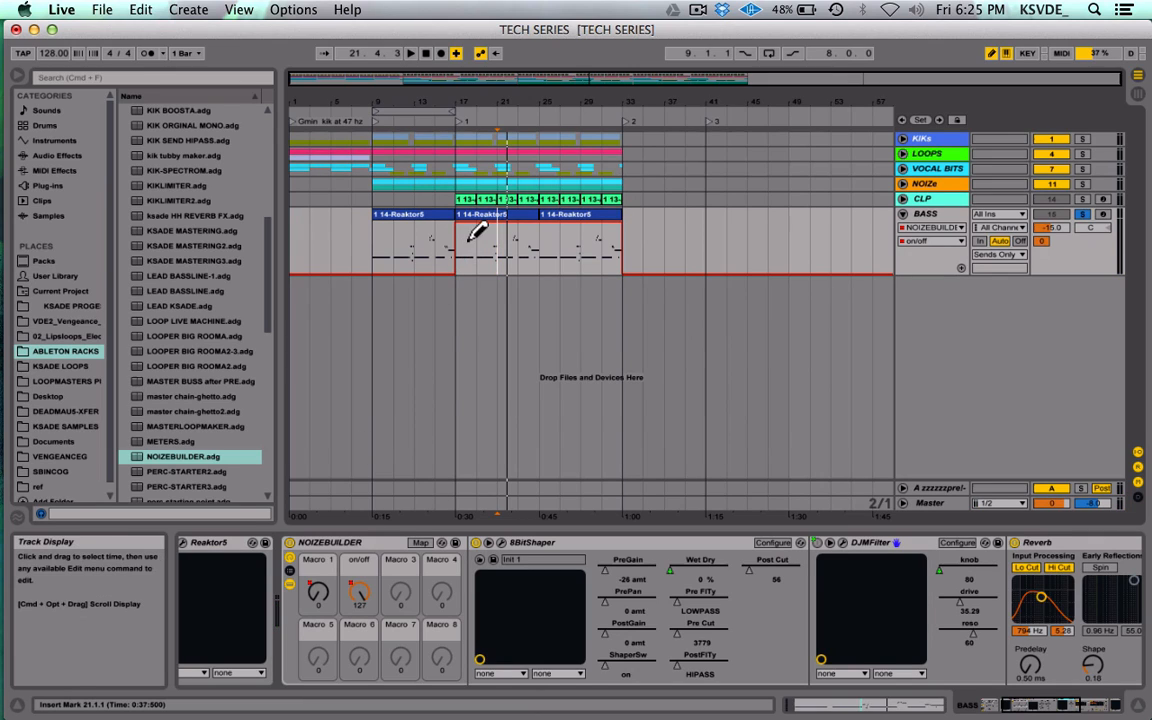
Step: Redraw the on/off automation at 0 from bar 17 onward and at 127 from bar 9 to 17, and audition it from bar 11
mouse_move(468, 239)
left_mouse_down()
mouse_move(463, 257)
mouse_move(535, 296)
mouse_move(603, 296)
left_mouse_up()
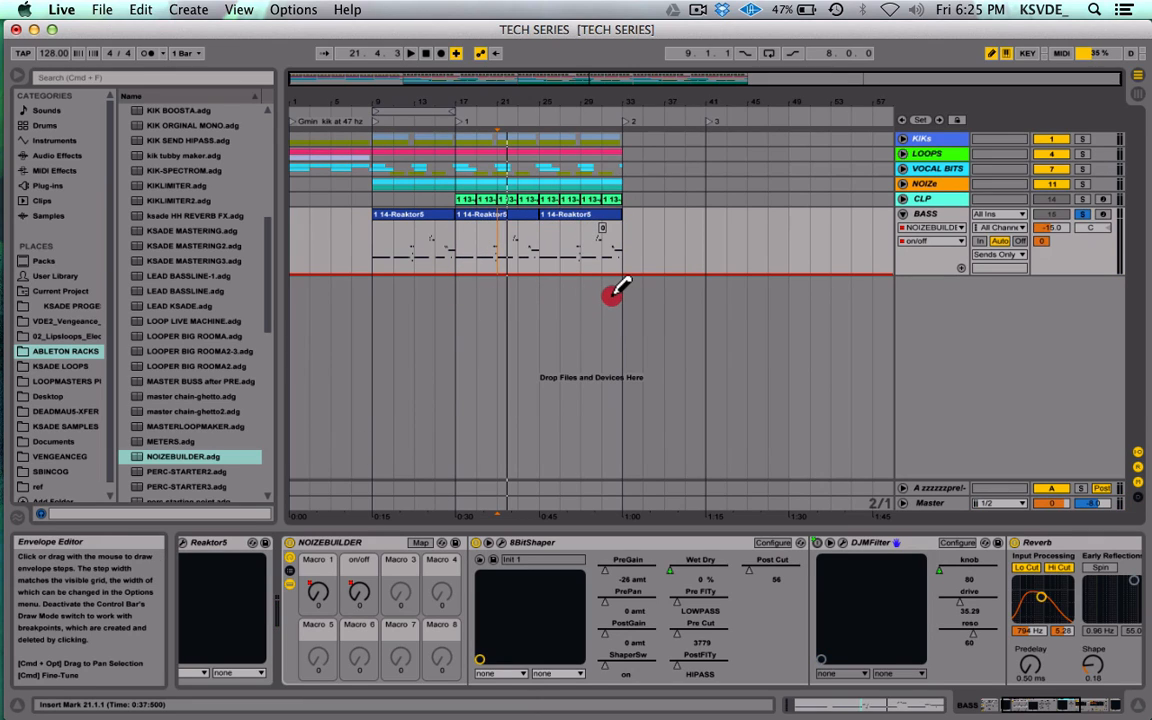
key("space")
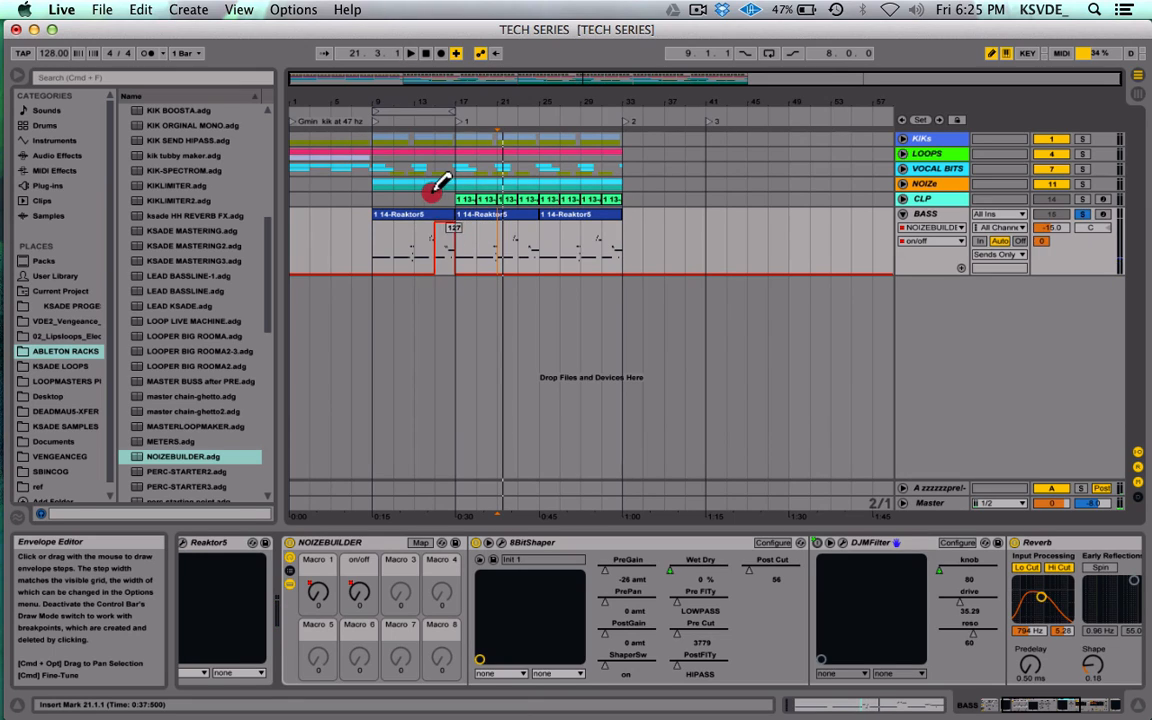
left_click_drag(432, 191, 382, 192)
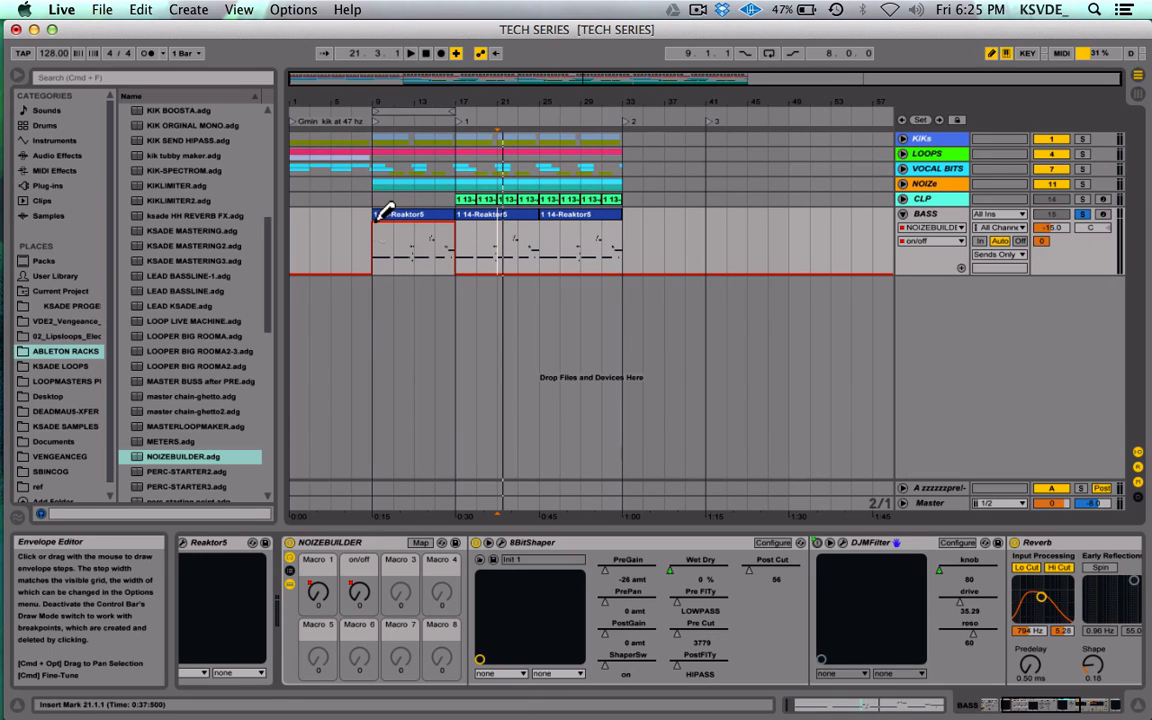
key("b")
left_click(371, 253)
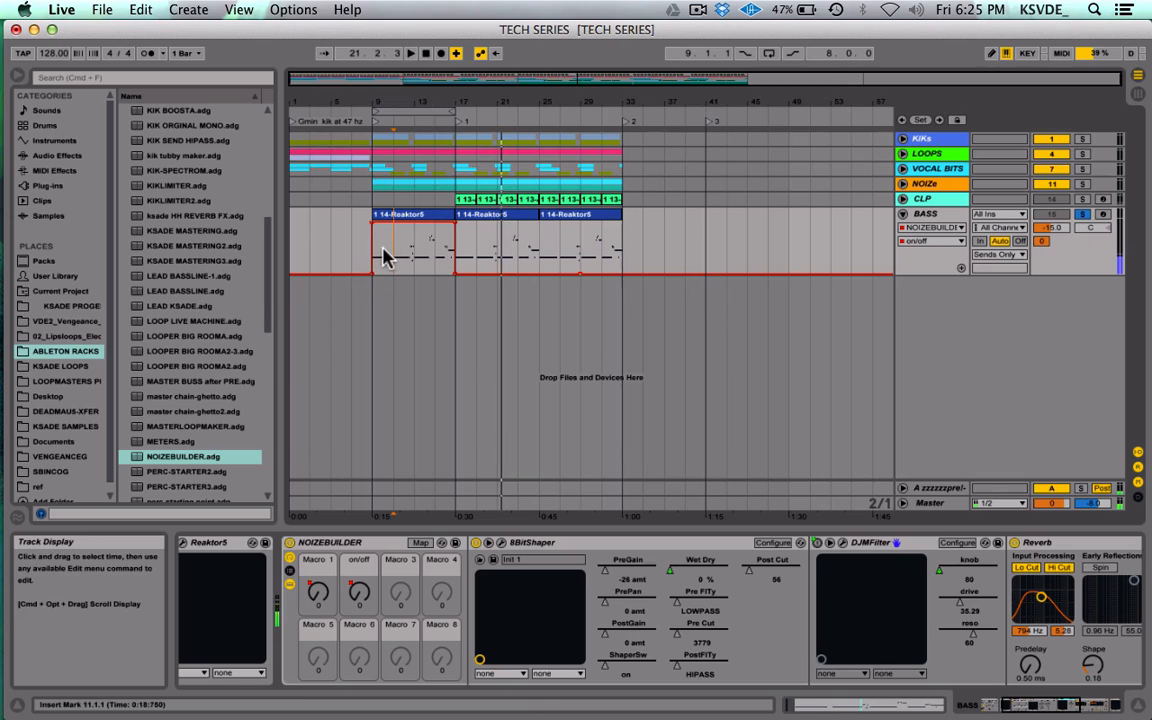
key("space")
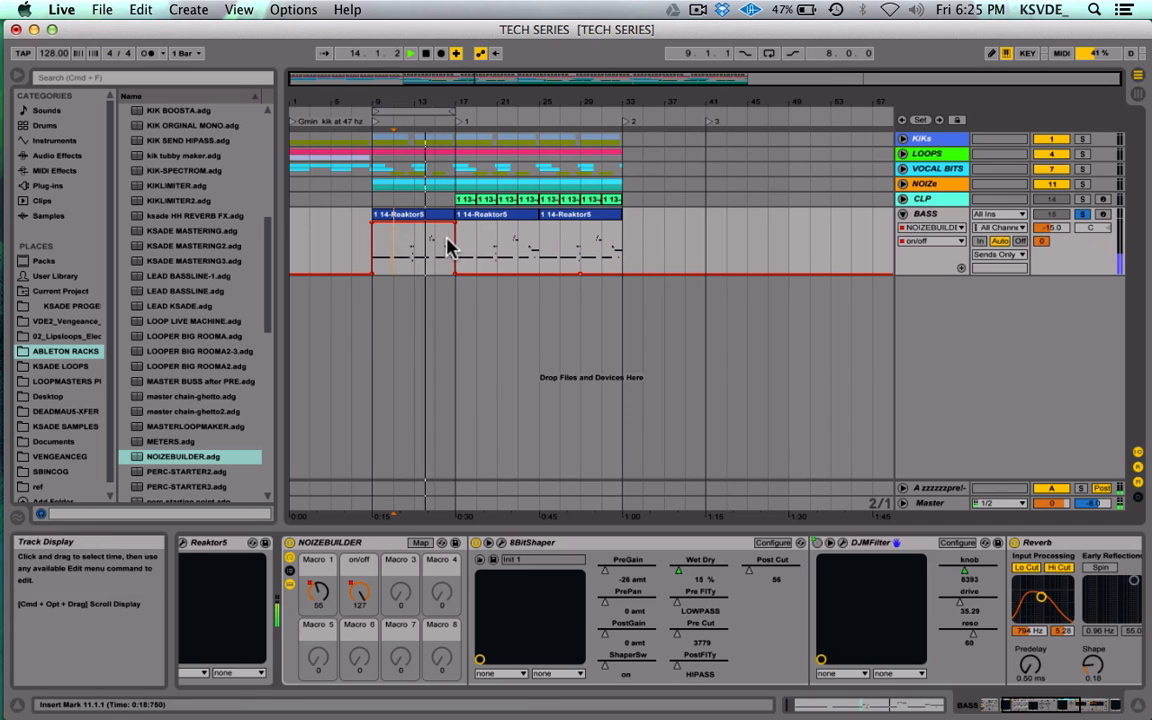
Step: Unsolo the BASS track, copy the CLP clips into bars 9 to 17 and play the arrangement from bar 7
left_click(1082, 214)
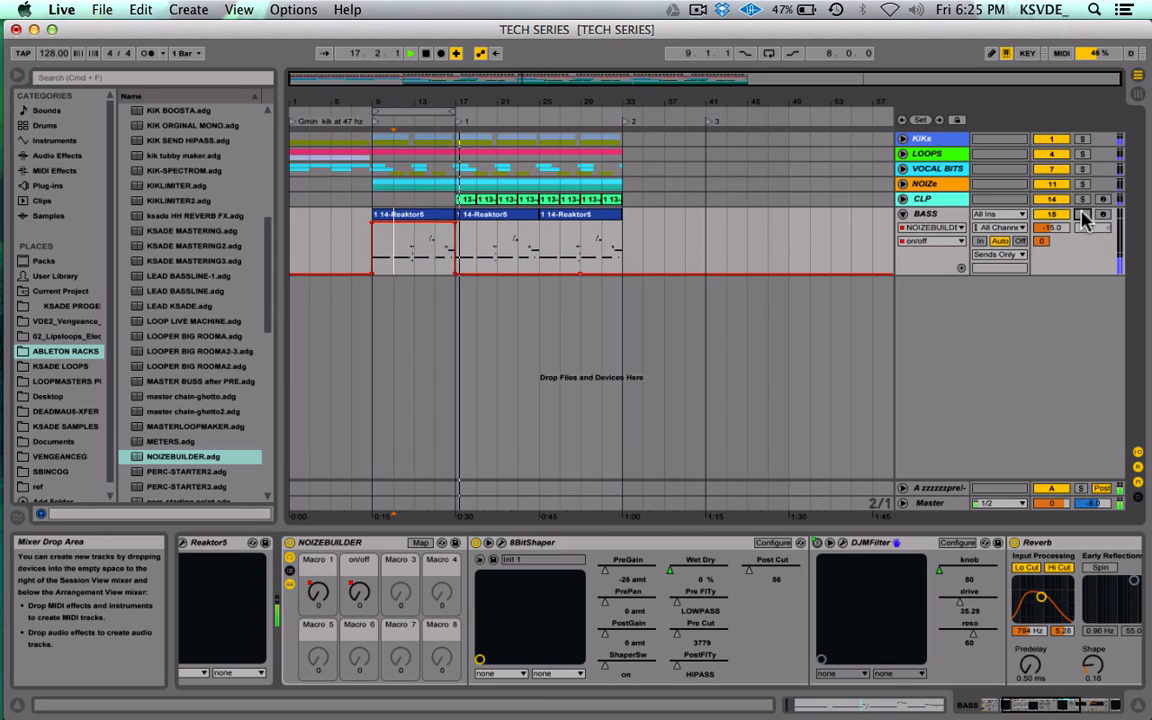
left_click(460, 196)
left_click_drag(525, 197, 437, 197)
left_click(358, 224)
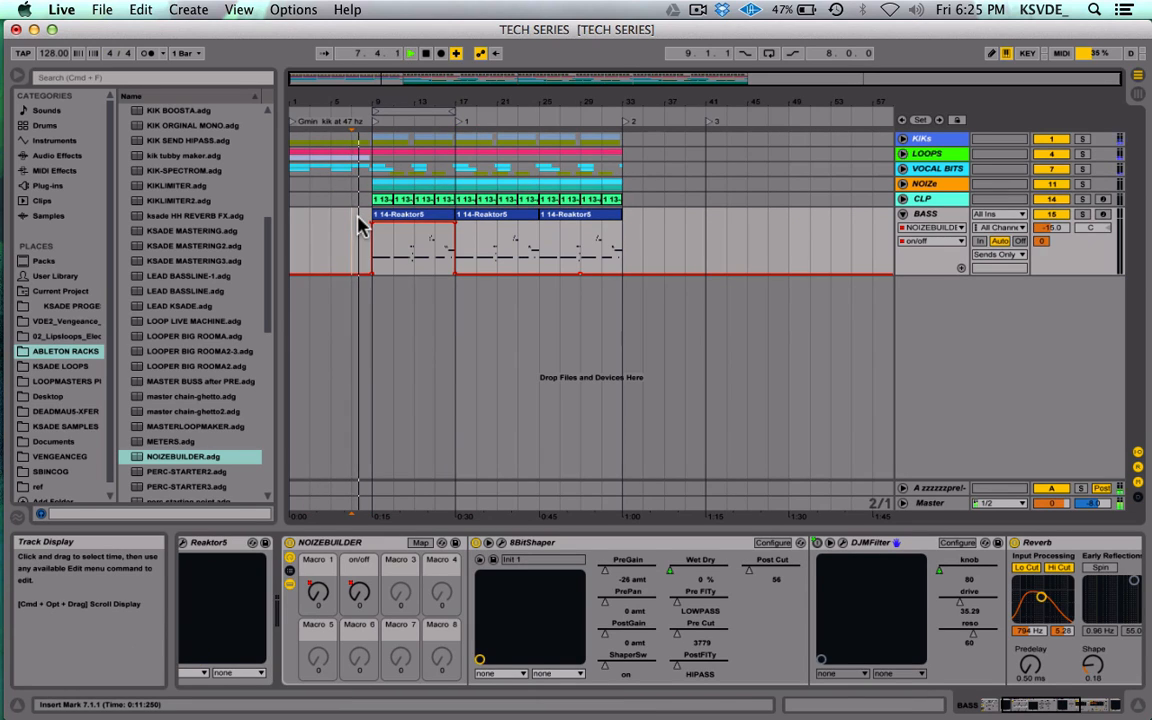
Step: Unfold the CLP track, stop playback and open its first clip at bar 9 in the note editor
mouse_move(388, 78)
left_mouse_down()
mouse_move(389, 96)
mouse_move(392, 81)
left_mouse_up()
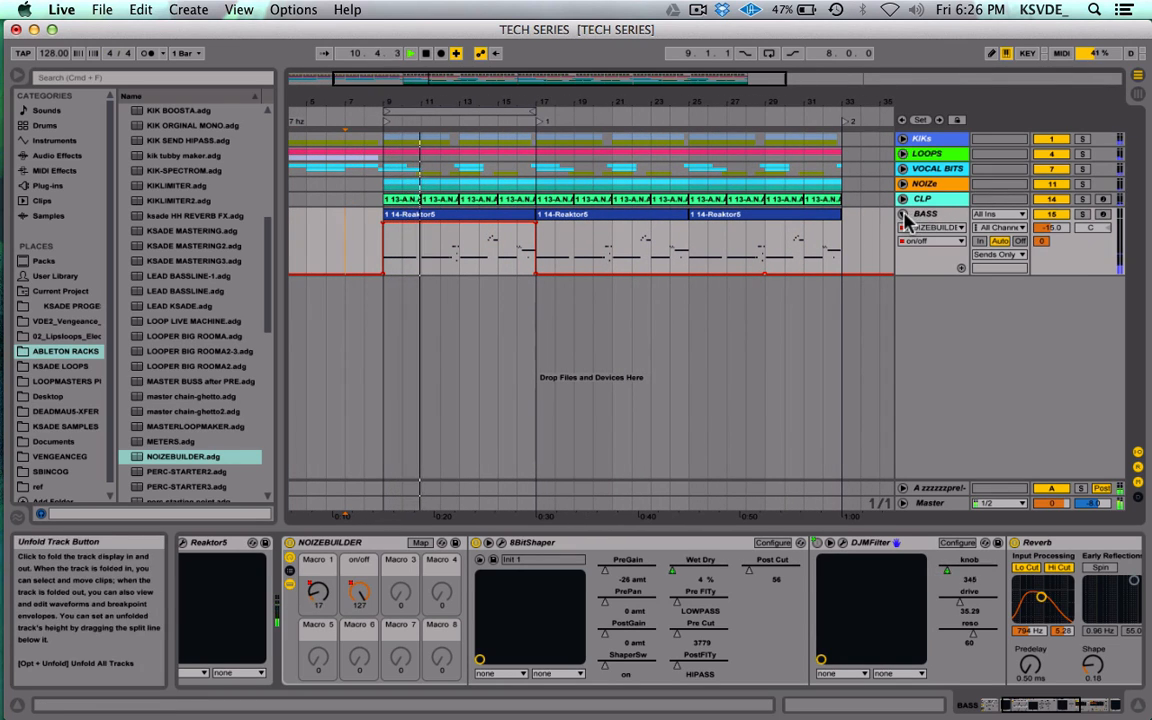
left_click(902, 200)
key("space")
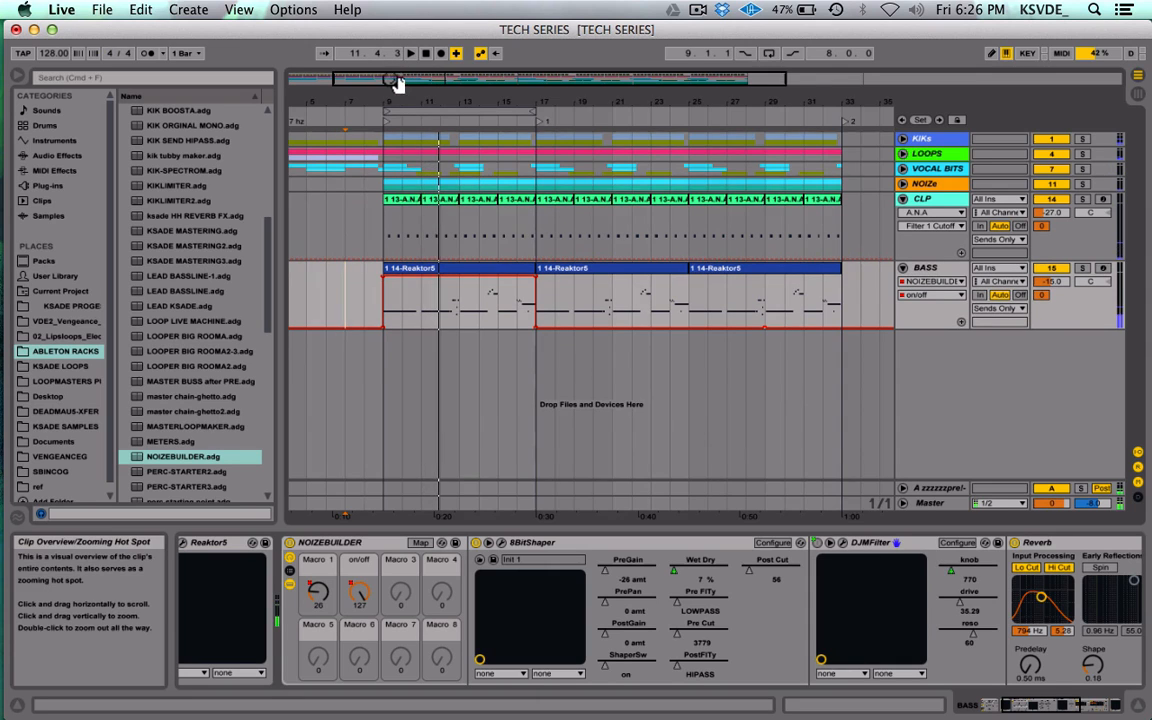
left_click_drag(398, 82, 396, 124)
double_click(420, 200)
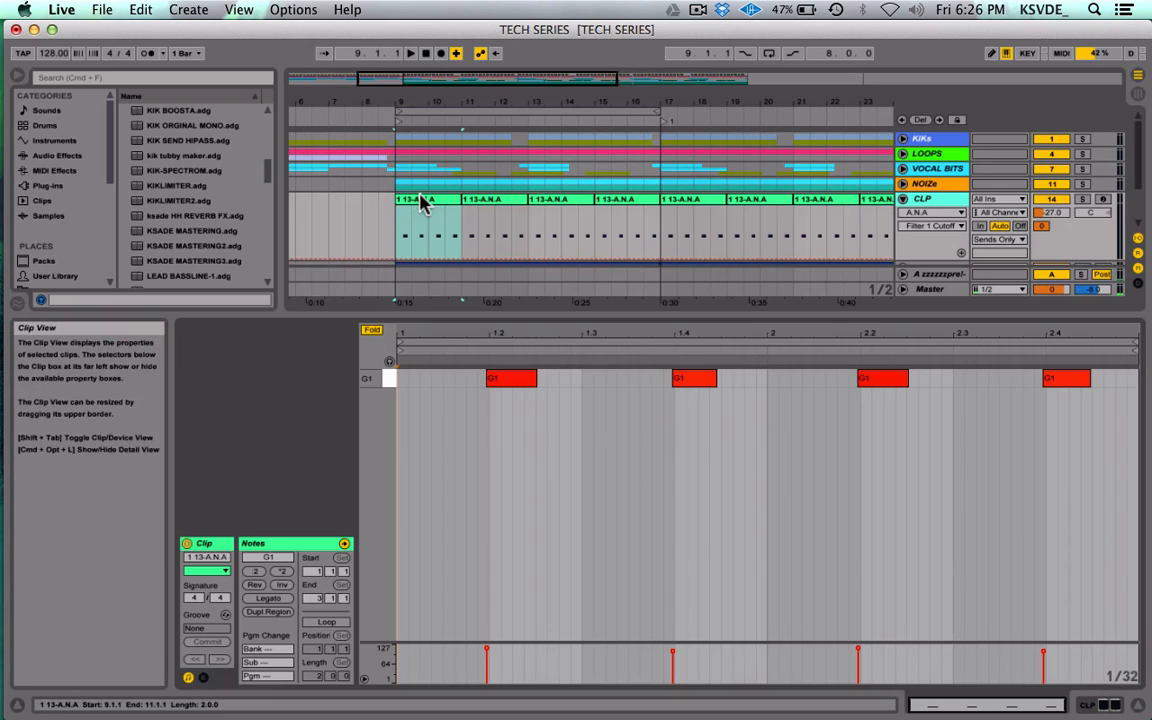
Step: Add a G1 note at the clip's start, align the next one to beat 1.2 and delete all notes from 1.3 onward
left_click_drag(475, 395, 893, 380)
left_click(504, 395)
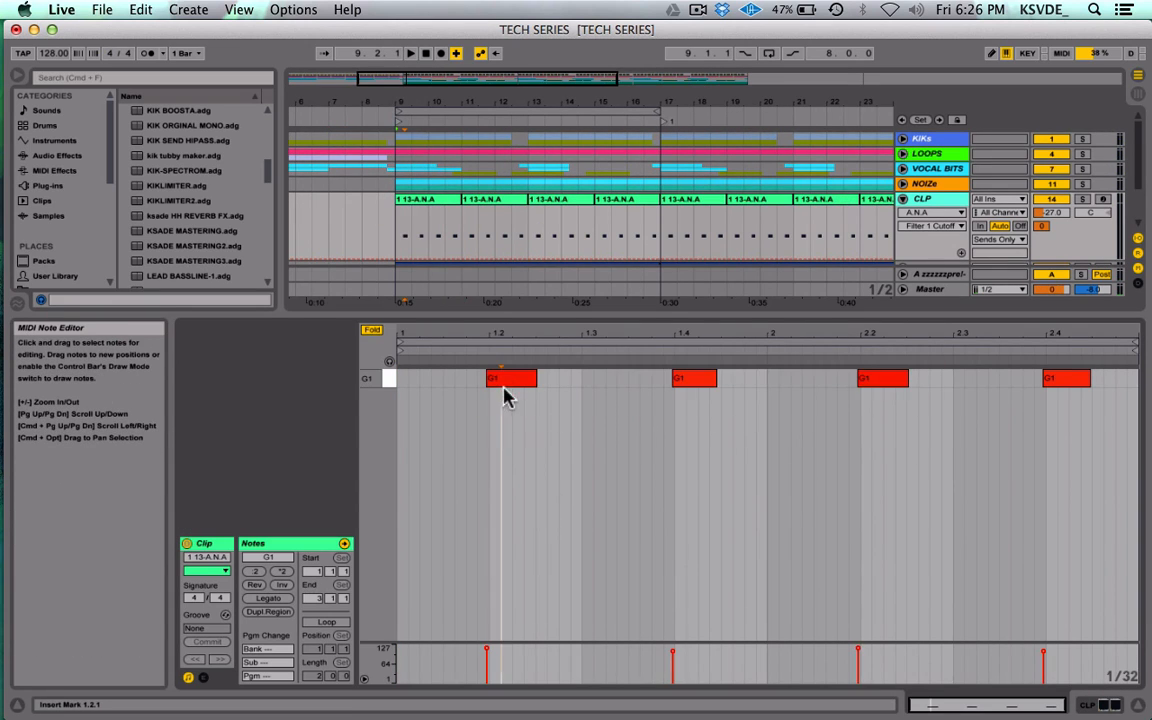
left_click(501, 384)
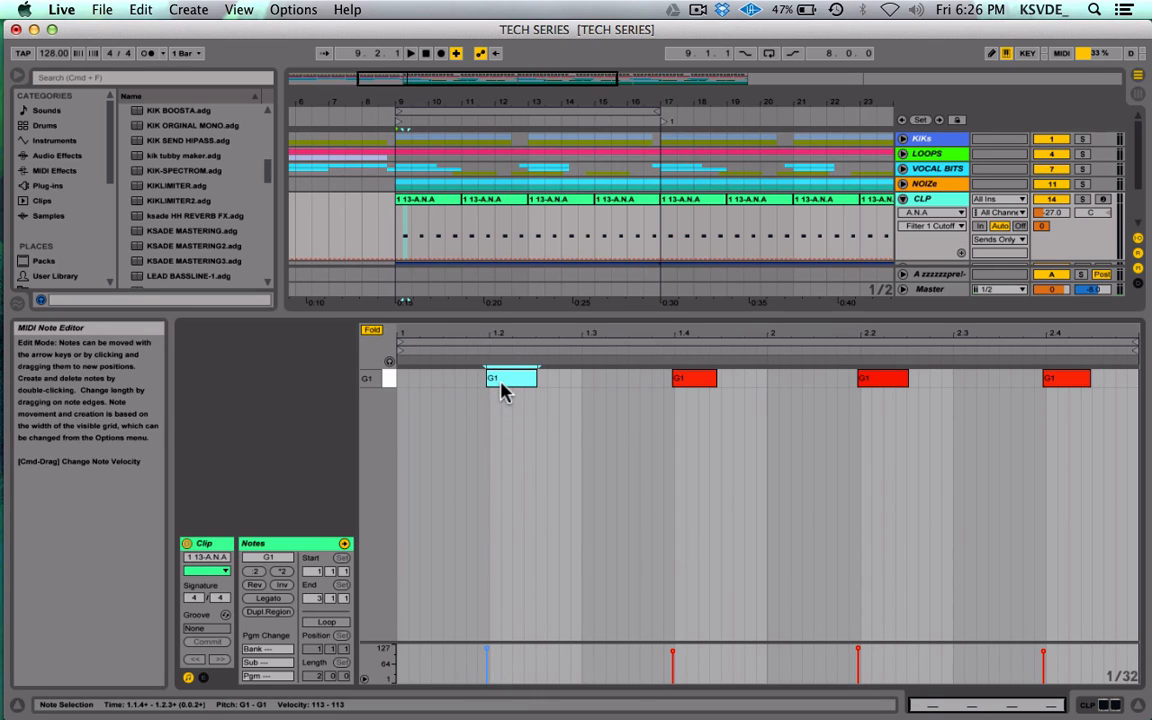
left_click_drag(501, 388, 575, 383)
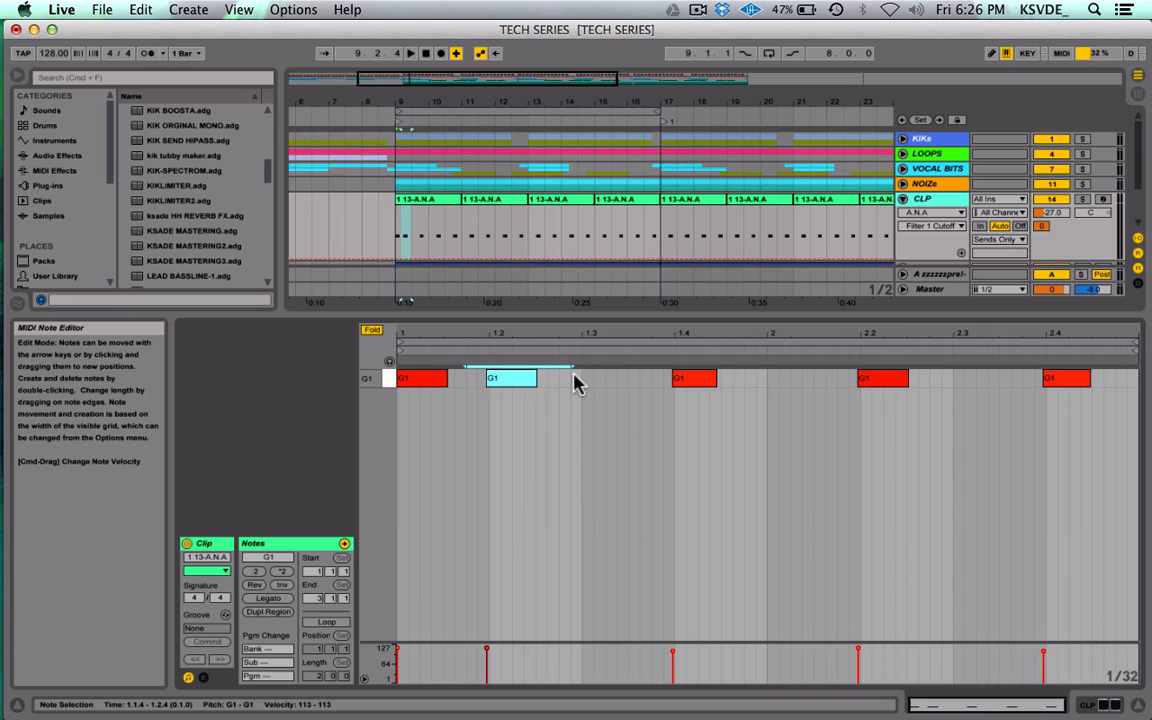
left_click(580, 381)
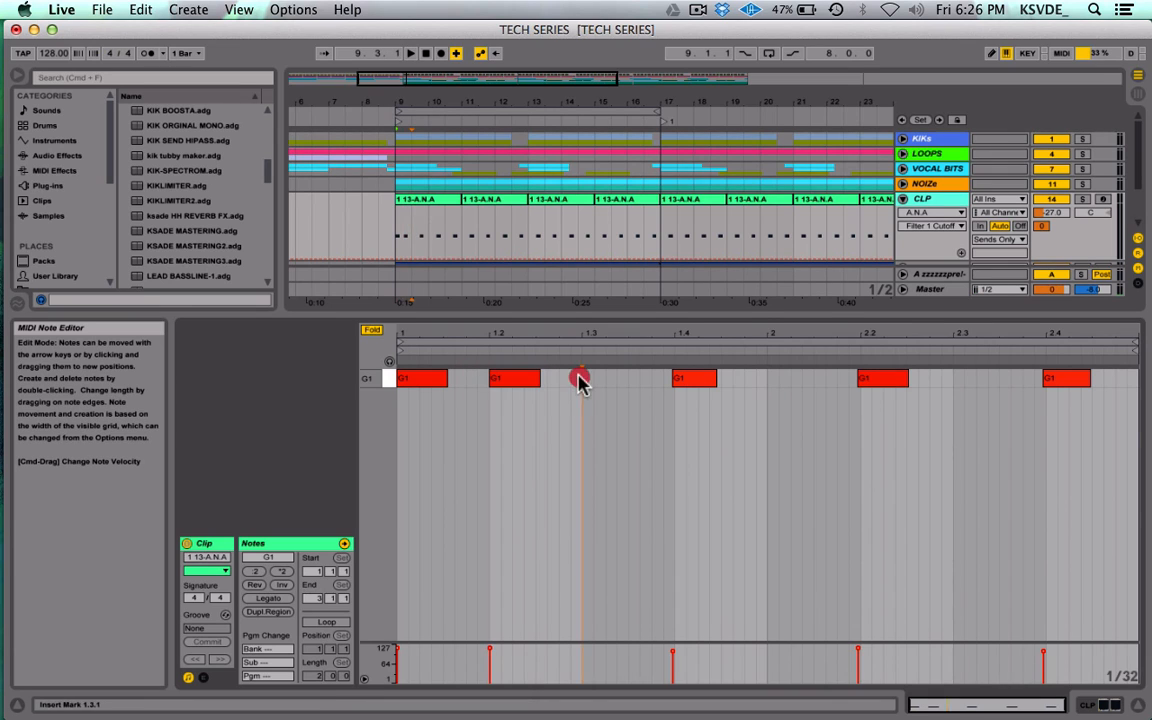
key("shift+End")
key("Delete")
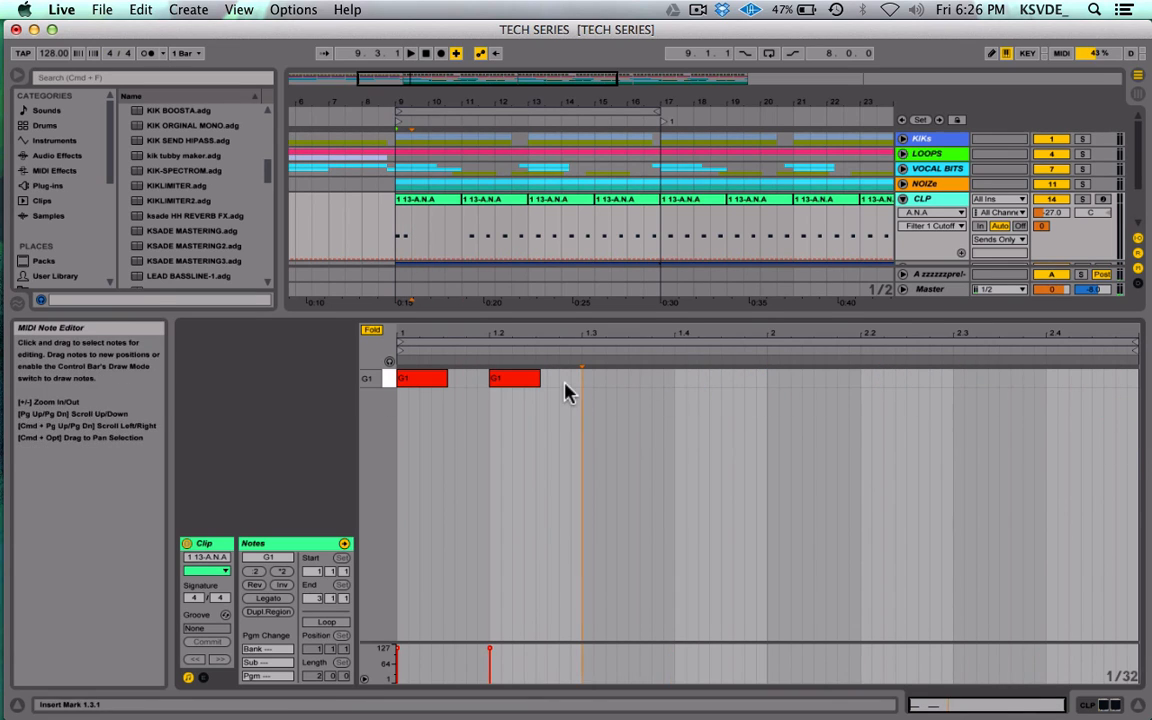
Step: Duplicate the two-note G1 pattern three times to fill the two-bar CLP clip and play it back
left_click_drag(583, 386, 420, 388)
key("super+d")
key("super+d")
key("super+d")
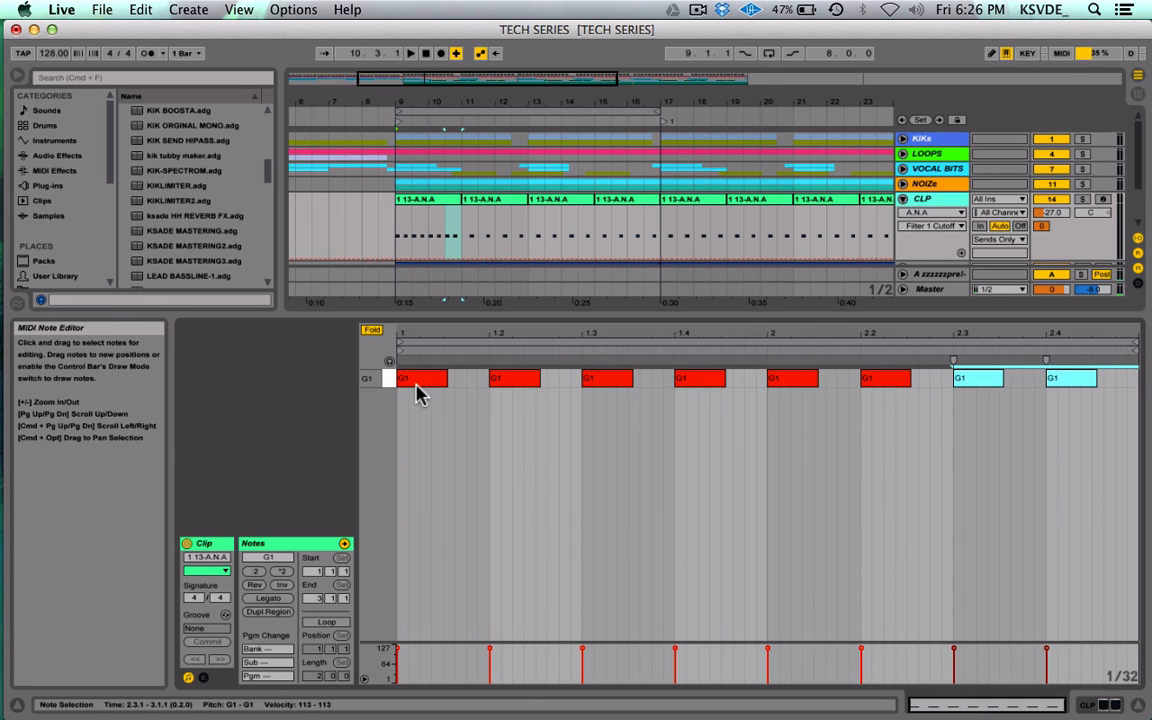
key("space")
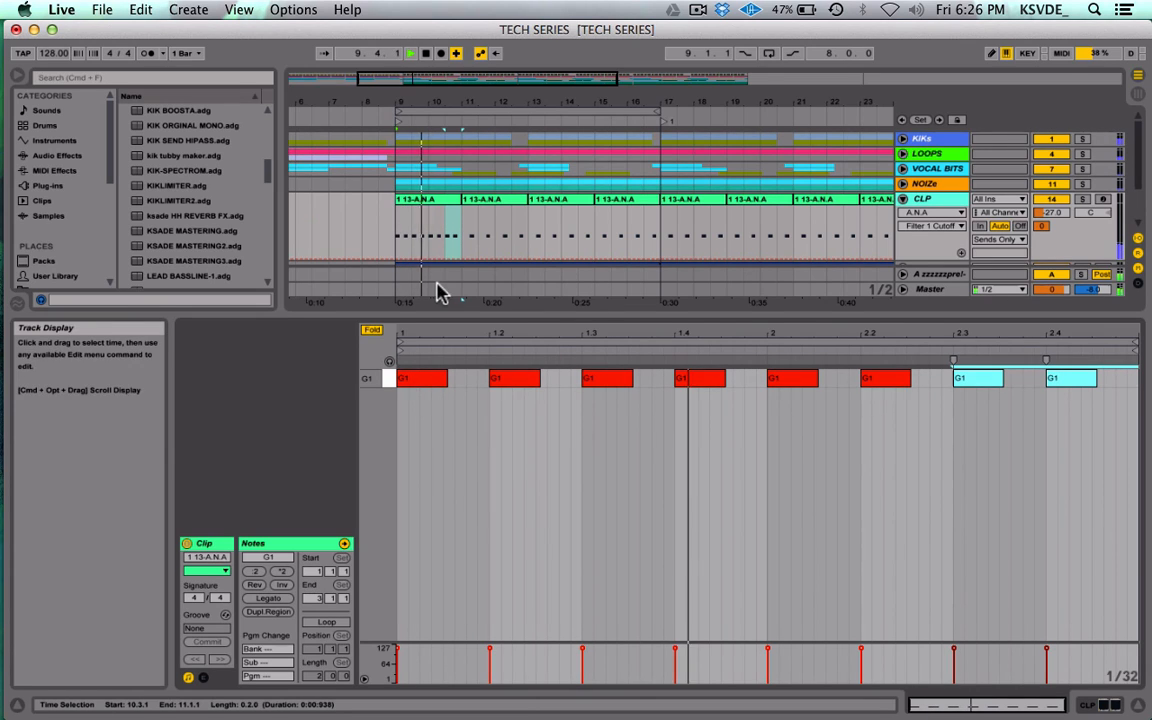
Step: Duplicate the edited CLP clip three times to replace the clips from bar 11 to 17
left_click(440, 199)
key("super+d")
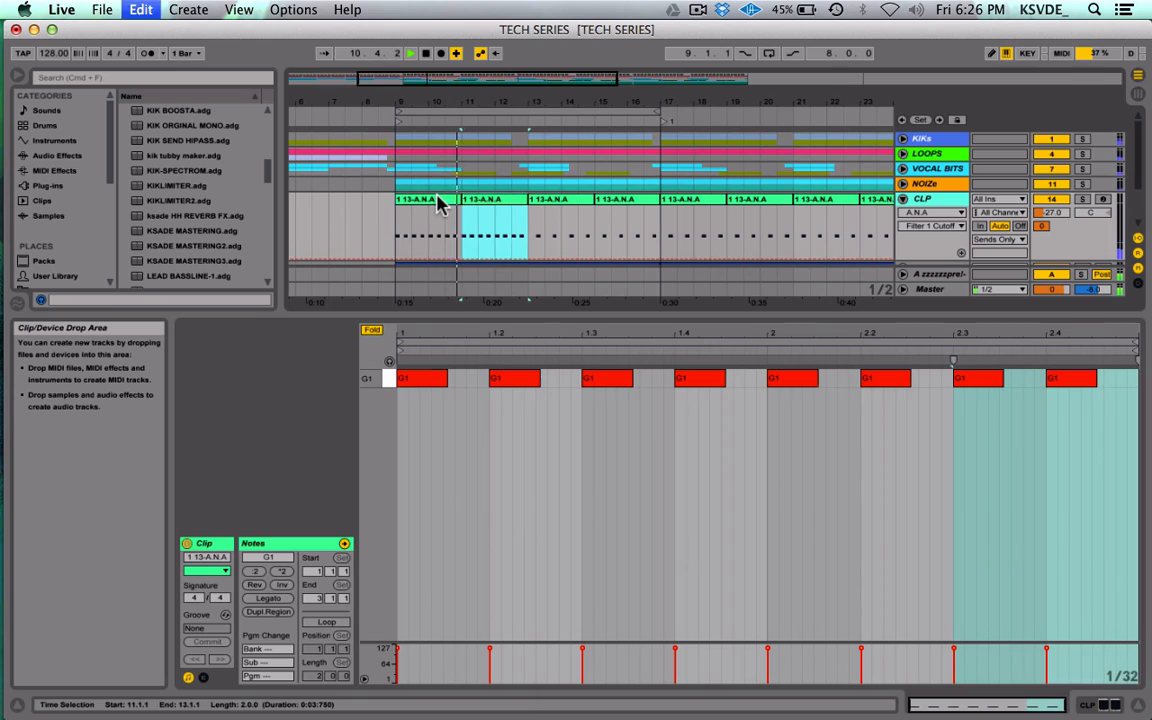
key("super+d")
key("super+d")
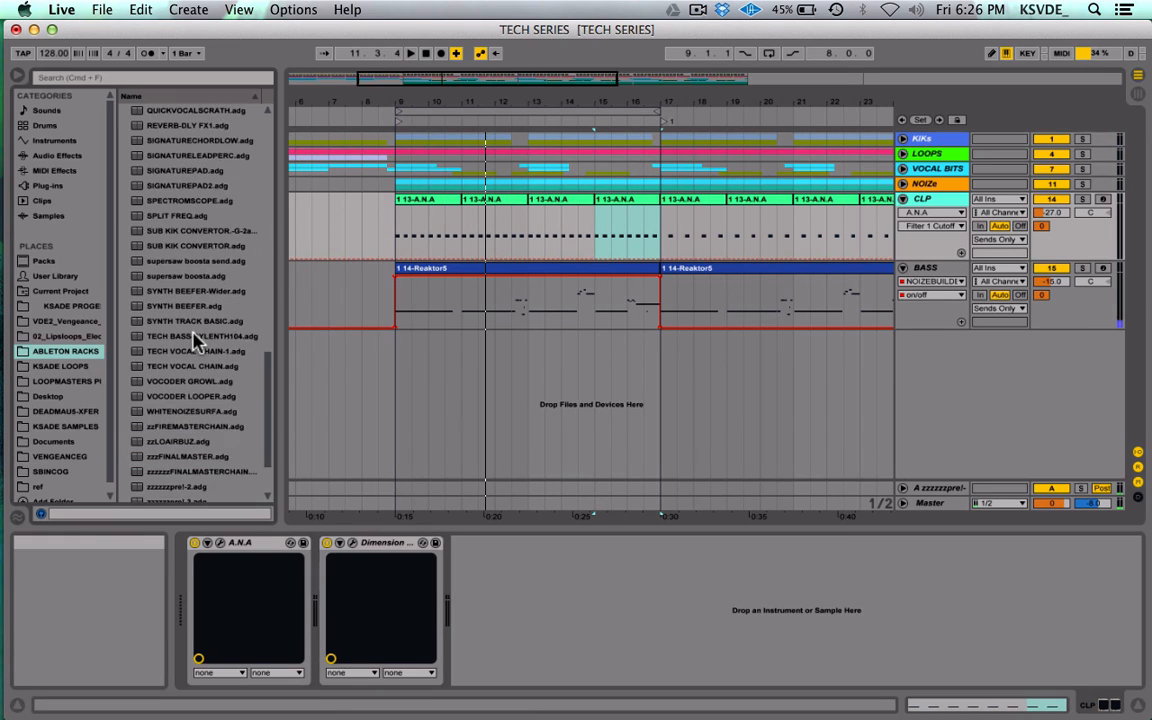
Step: Place SNR-ROLL ( MIDI 1).mid from the Ksade Builders folder in KSADE LOOPS on the CLP track at bar 9 and play it
scroll(195, 340, "up", 5)
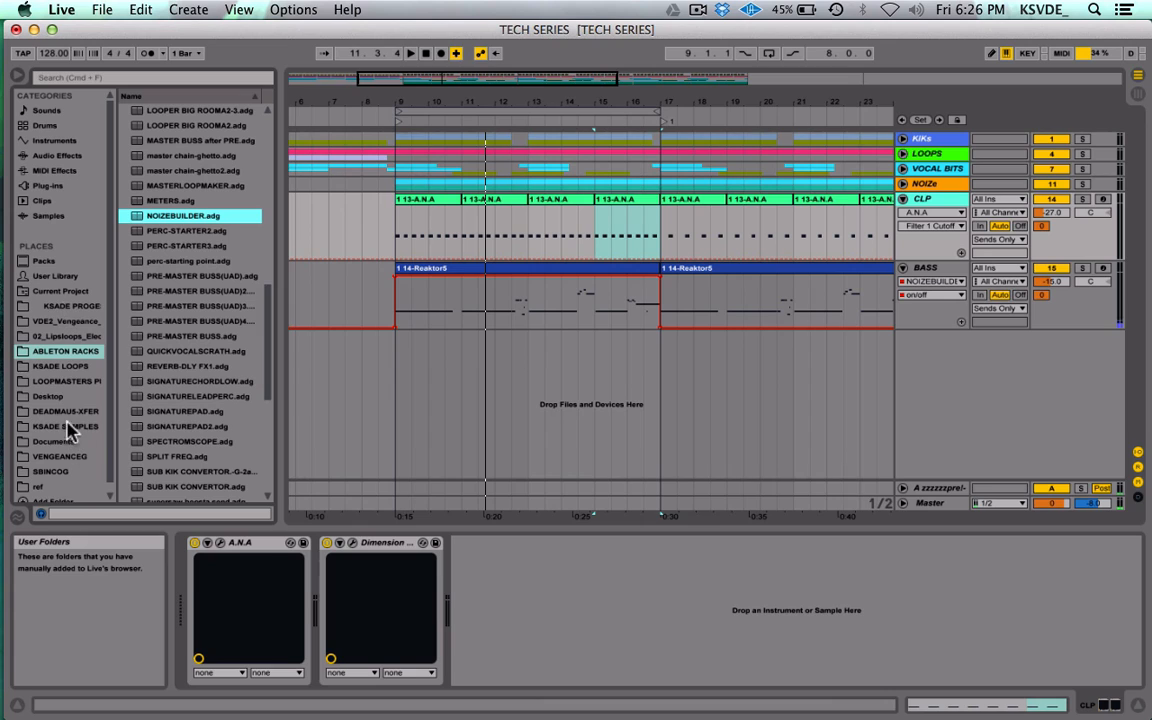
left_click(68, 366)
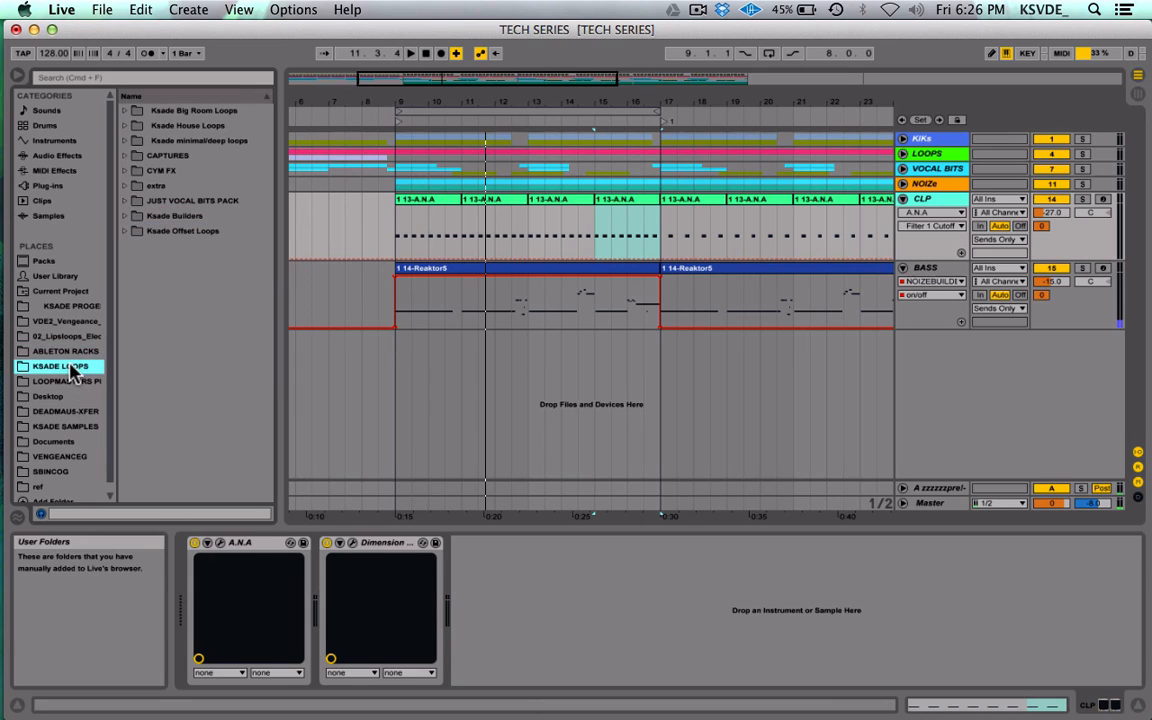
left_click(134, 216)
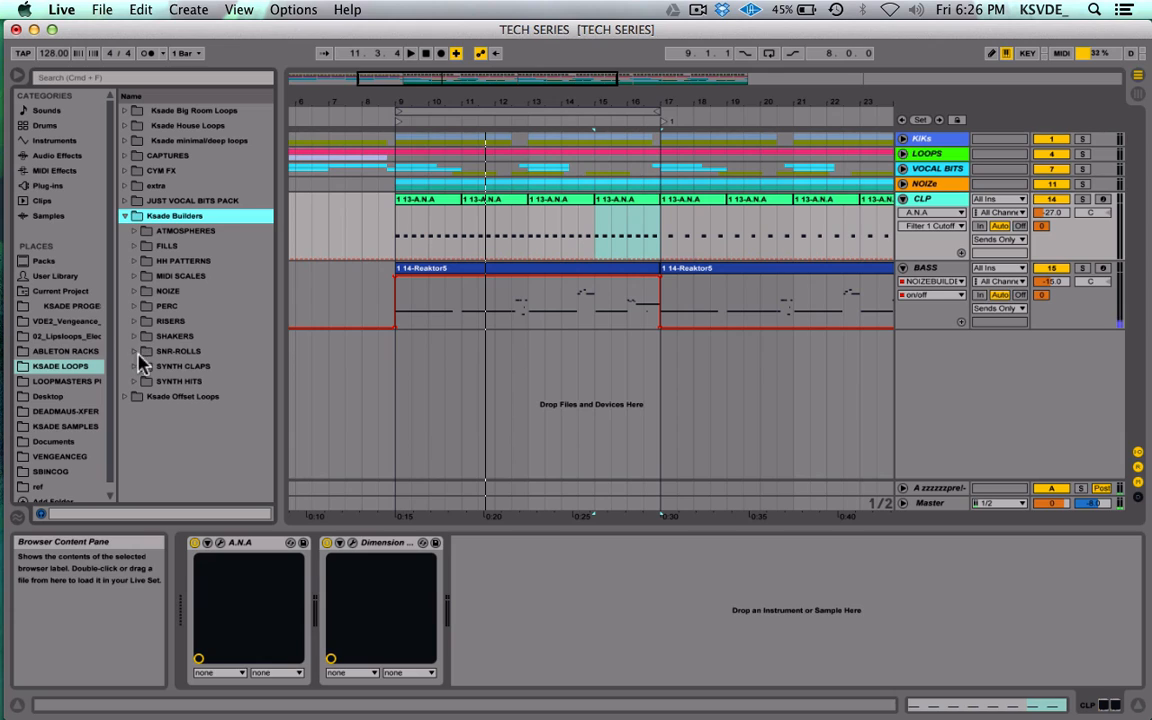
left_click(138, 351)
left_click(147, 368)
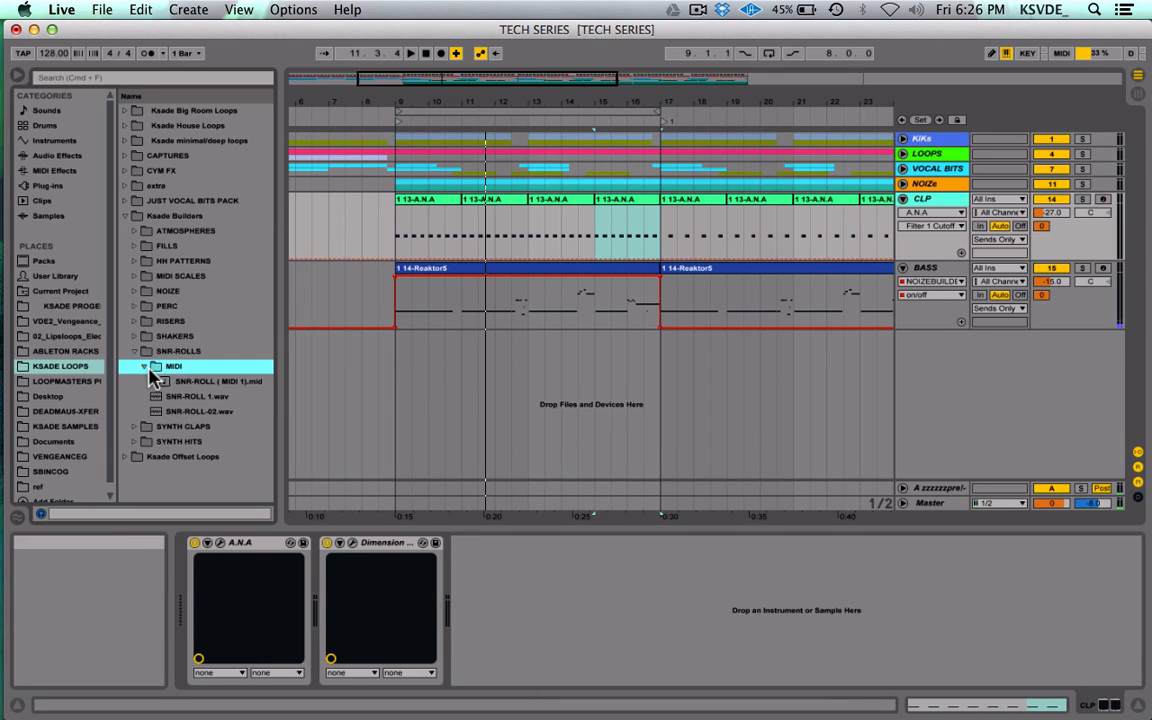
left_click(160, 382)
mouse_move(190, 385)
left_mouse_down()
mouse_move(442, 211)
mouse_move(400, 231)
left_mouse_up()
key("space")
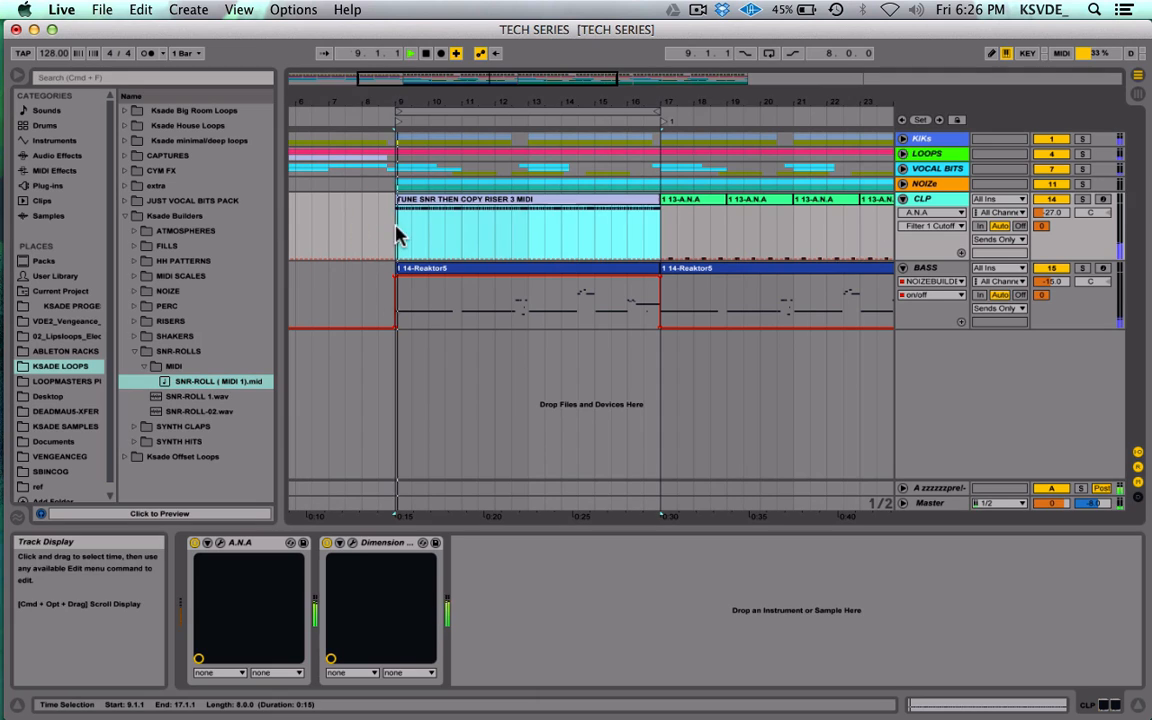
Step: Solo the CLP track and compare the snare roll clip's note pitch with the clap clip at bar 17
left_click(1082, 199)
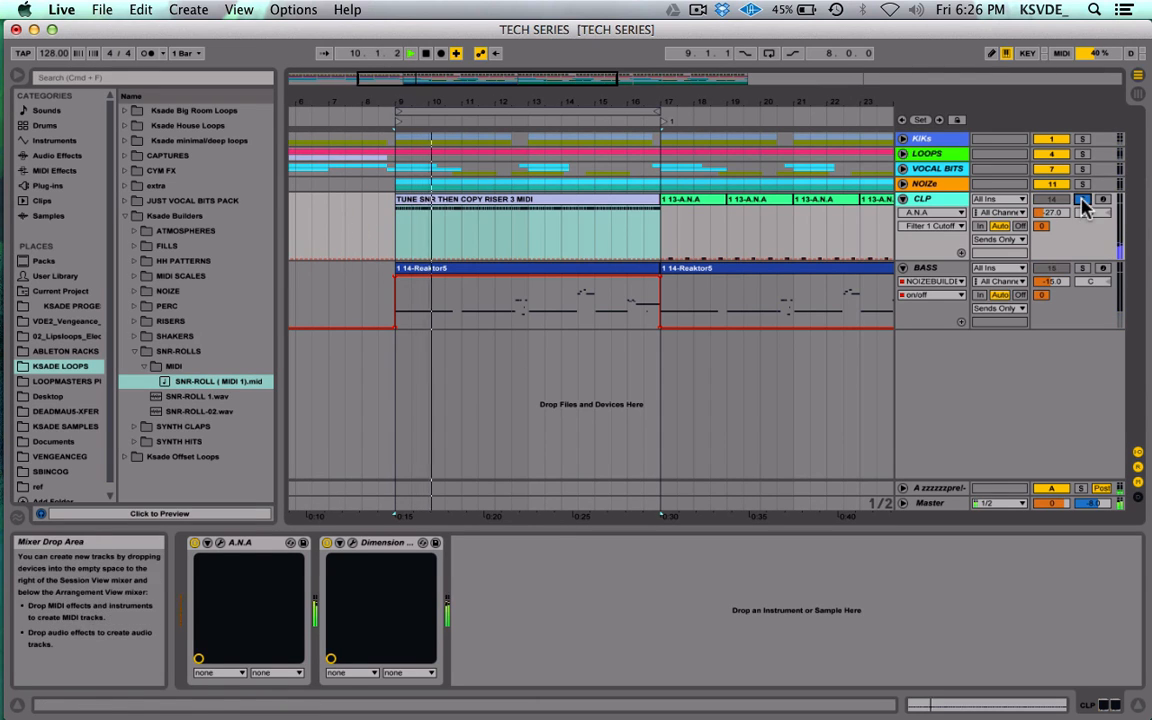
double_click(569, 199)
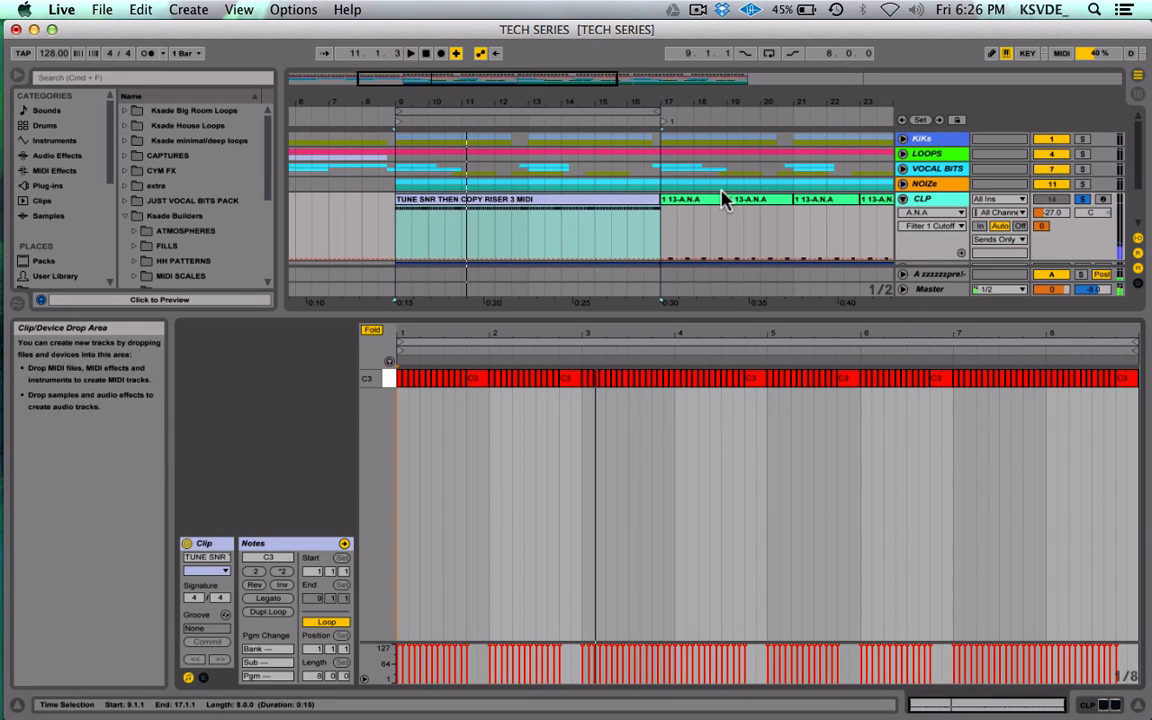
key("space")
double_click(706, 203)
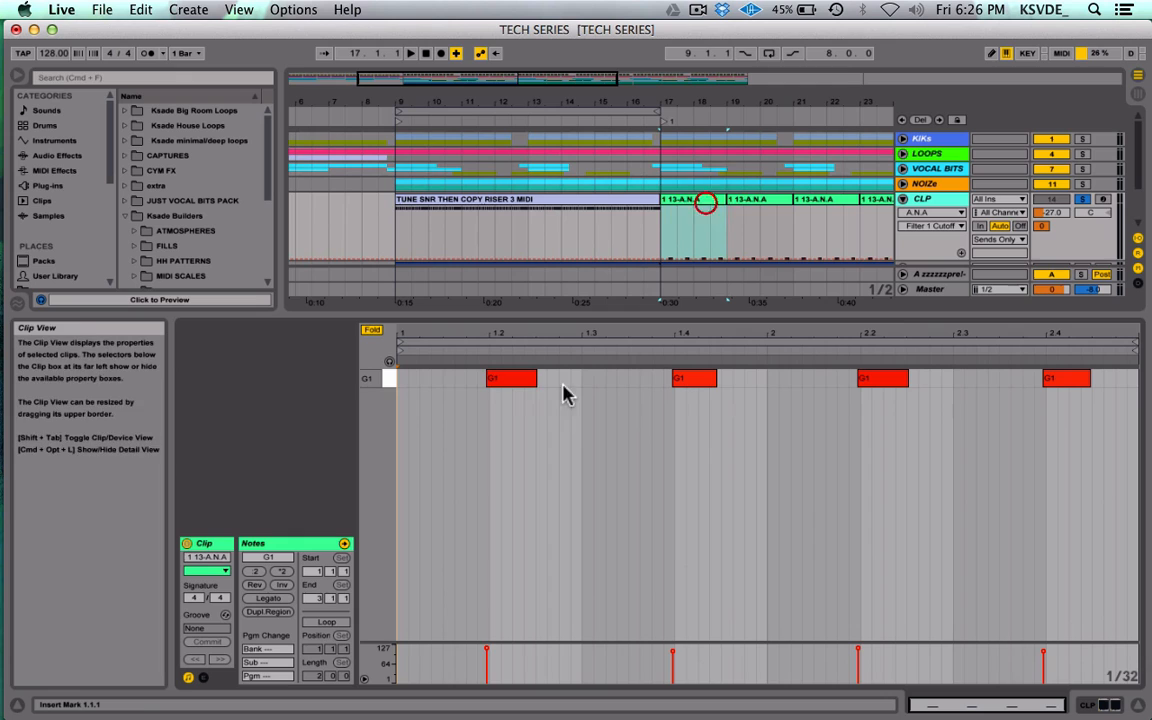
Step: Transpose all notes of the snare roll clip down to G1 and play the result back soloed
left_click(530, 203)
left_click(510, 487)
key("super+a")
key("shift+Down")
key("shift+Down")
key("shift+Down")
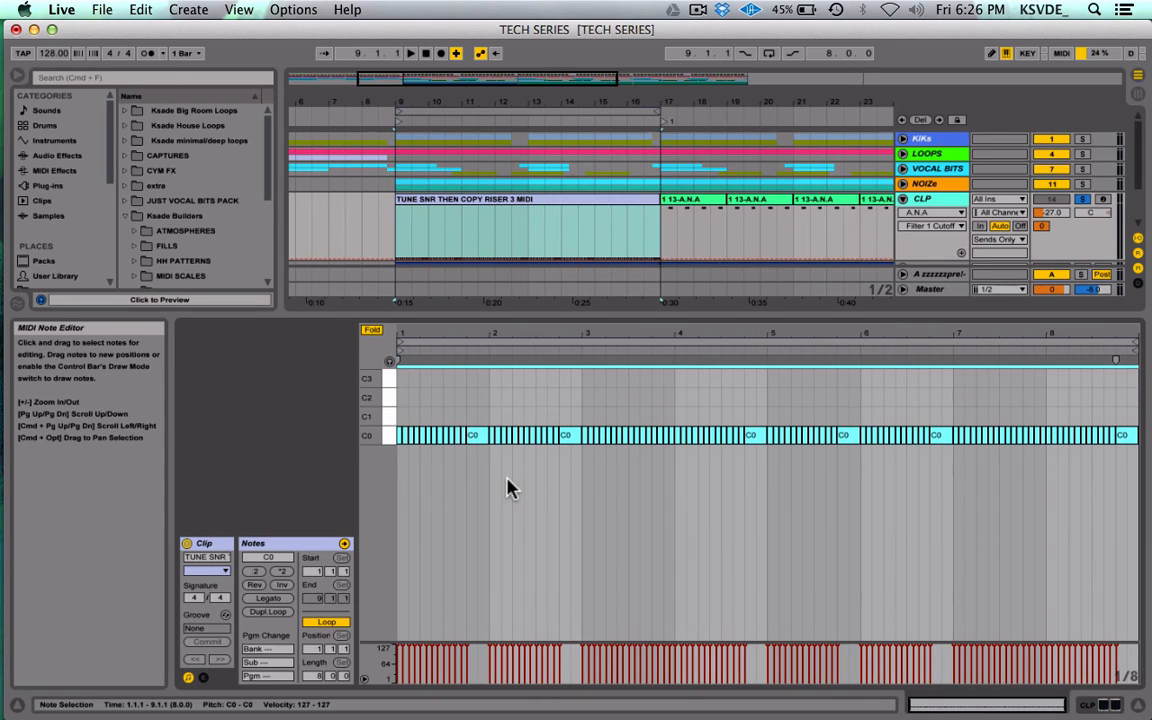
key("shift+Up")
left_click(372, 331)
key("Up")
key("Up")
key("Up")
key("Up")
key("Up")
key("Up")
key("Up")
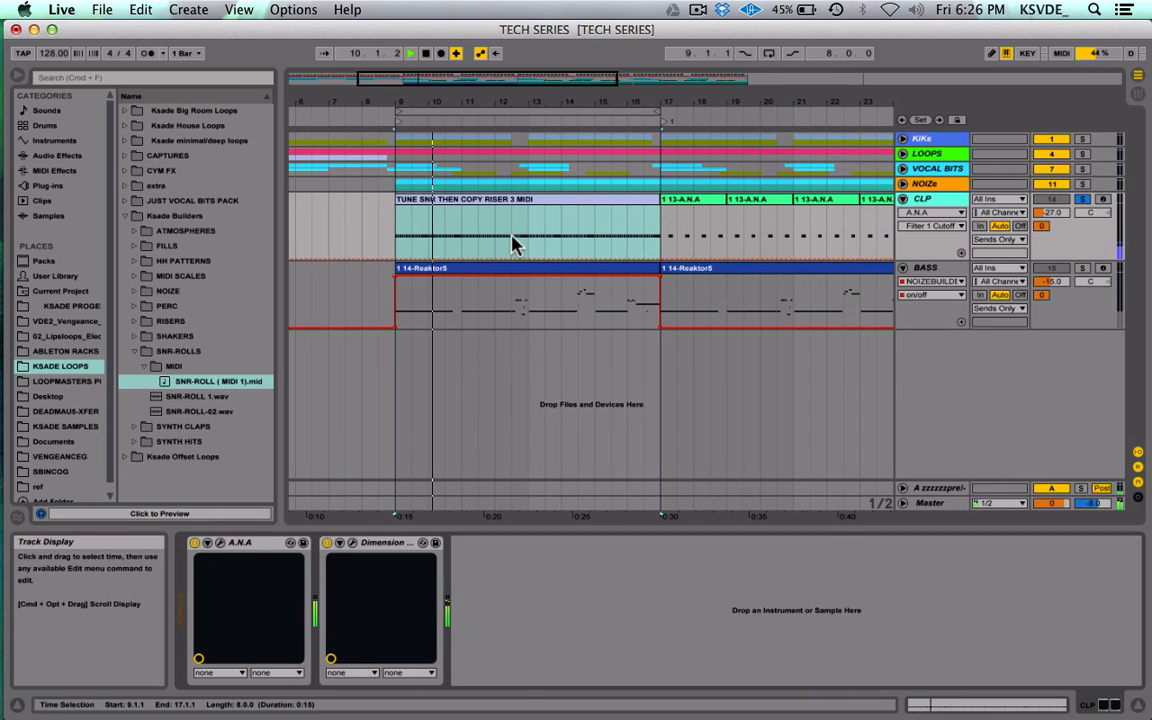
key("space")
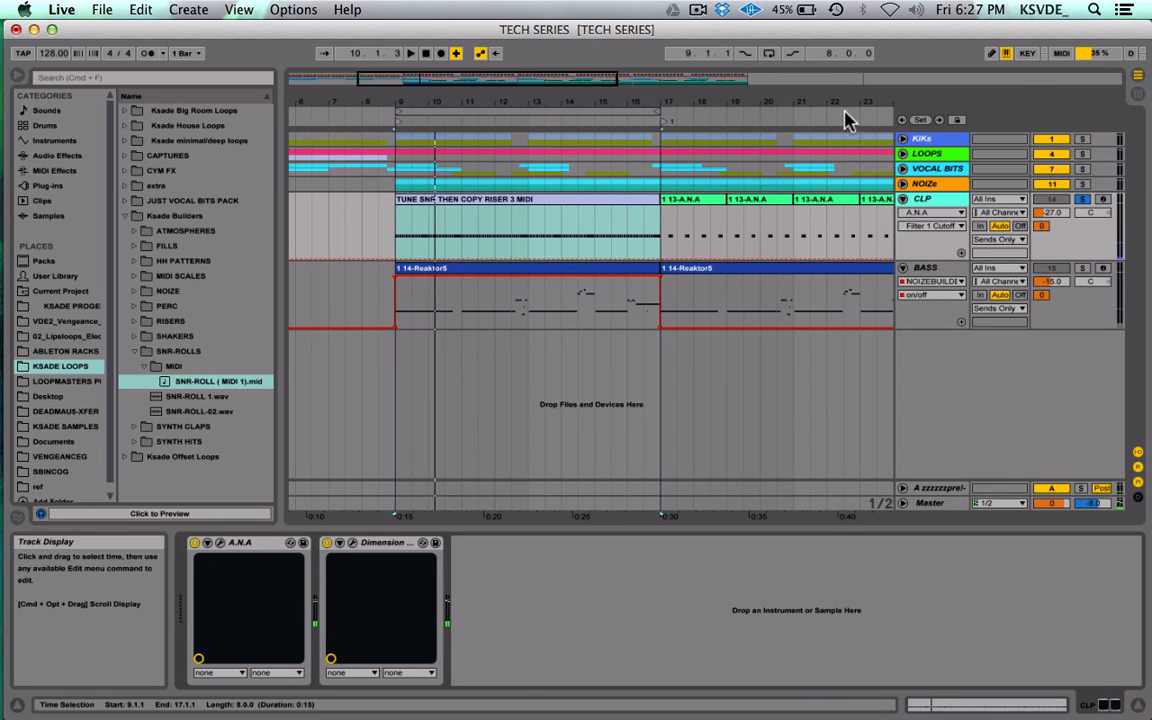
Step: Unsolo the CLP track, play the transposed roll in the full mix and reopen its clip in the note editor
left_click(1085, 201)
key("space")
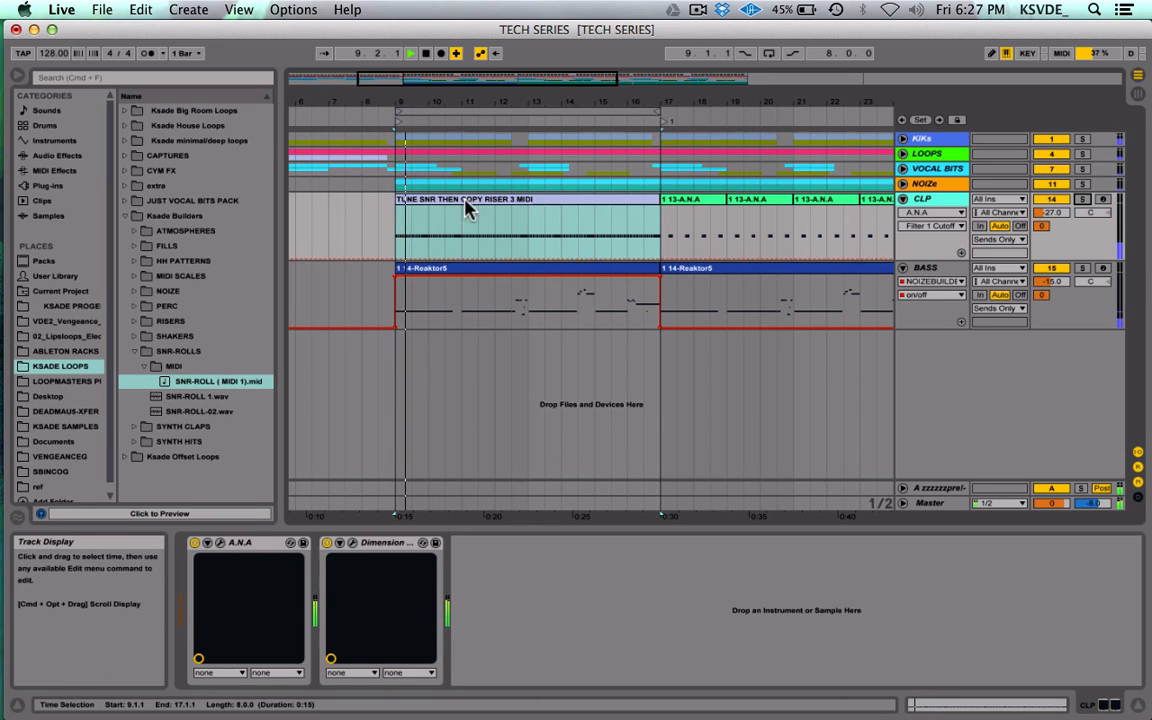
double_click(480, 200)
key("space")
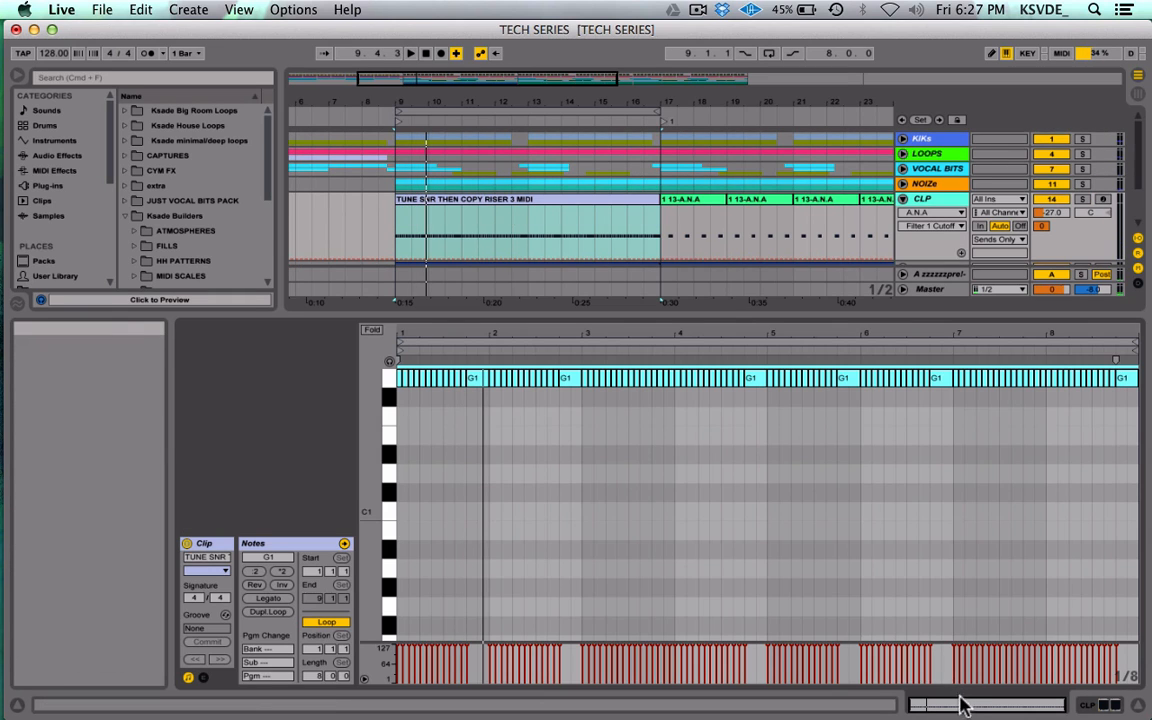
Step: Delete the G1 notes in the third and fourth bars of the snare roll clip
left_click_drag(752, 414, 386, 342)
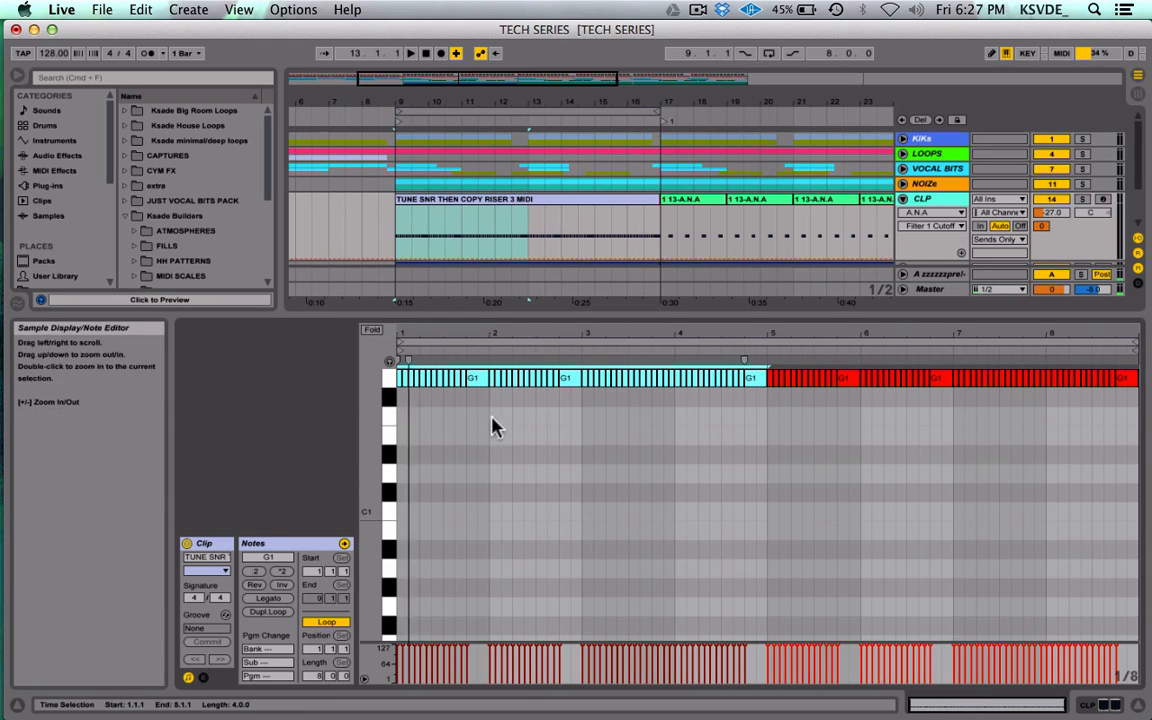
left_click(586, 401)
left_click_drag(617, 380, 760, 358)
key("Delete")
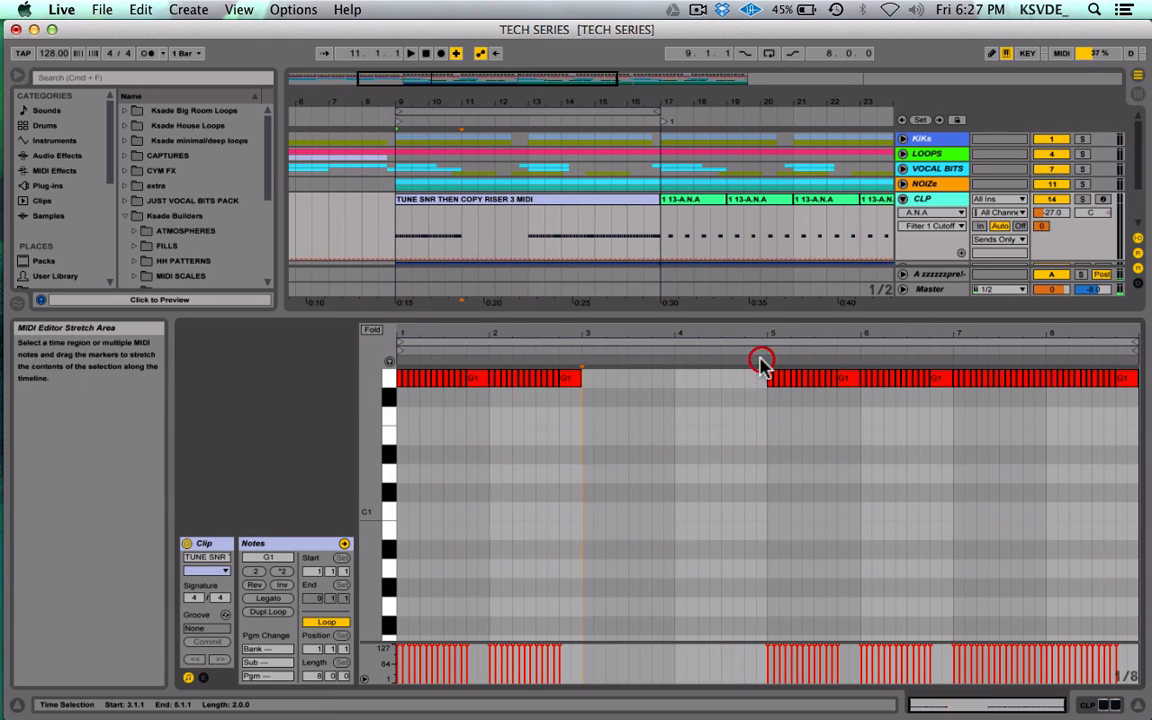
Step: Stretch the roll clip's first two bars of notes to half tempo so they fill four bars, and start playback
left_click_drag(571, 447, 383, 376)
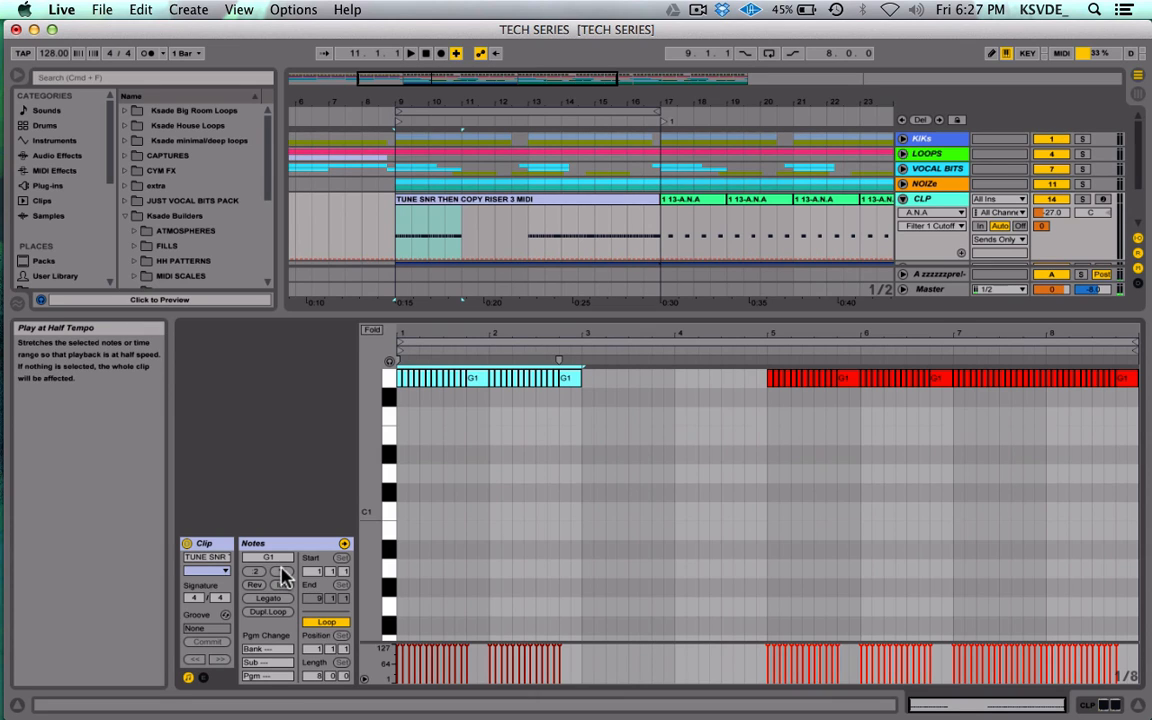
left_click(283, 575)
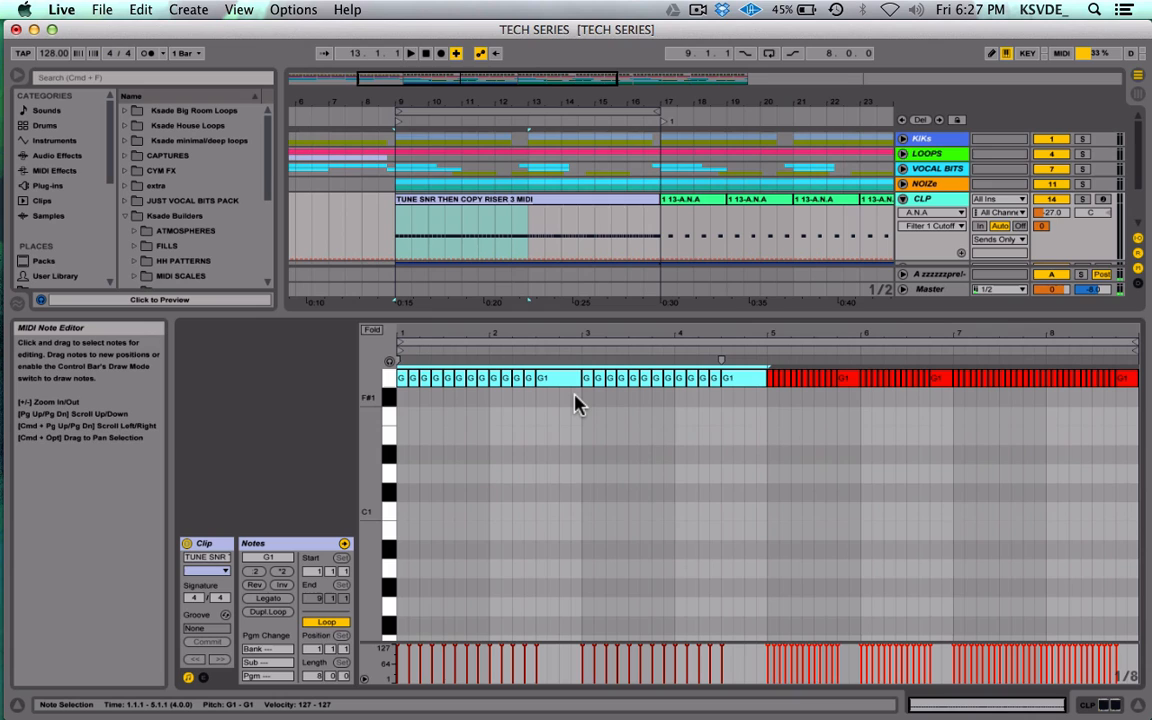
key("space")
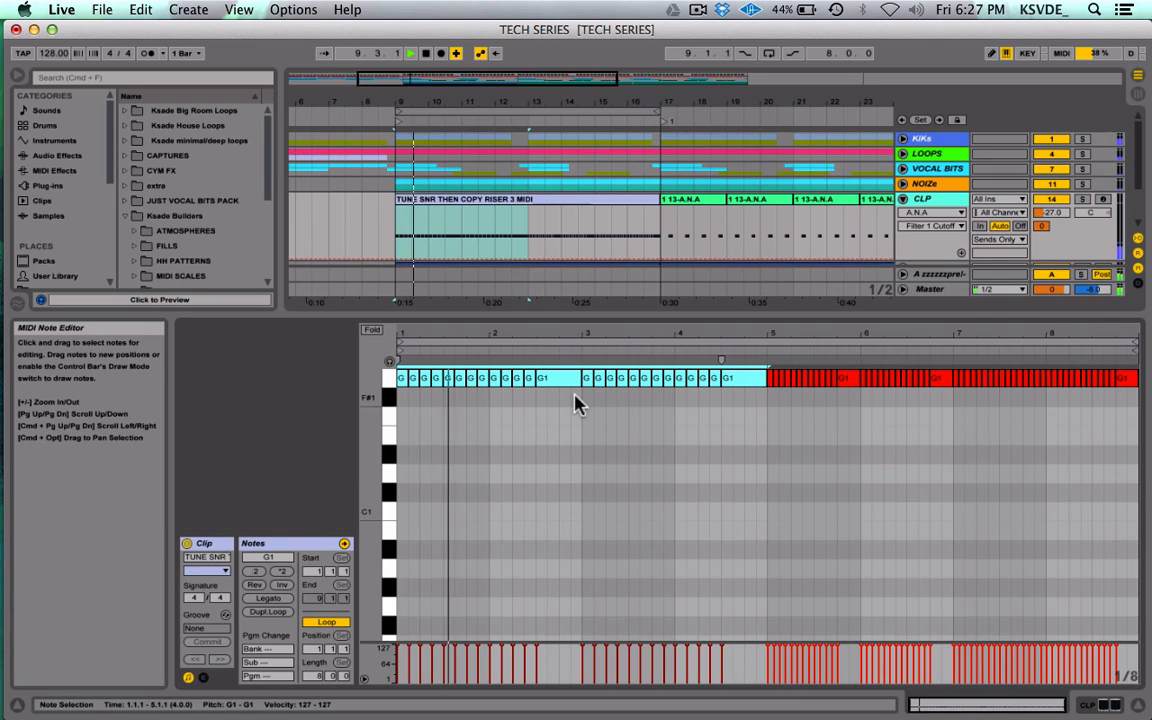
Step: Listen to the slowed CLP roll through the bar 17 transition and restart playback from 8.3.1
key("shift+Tab")
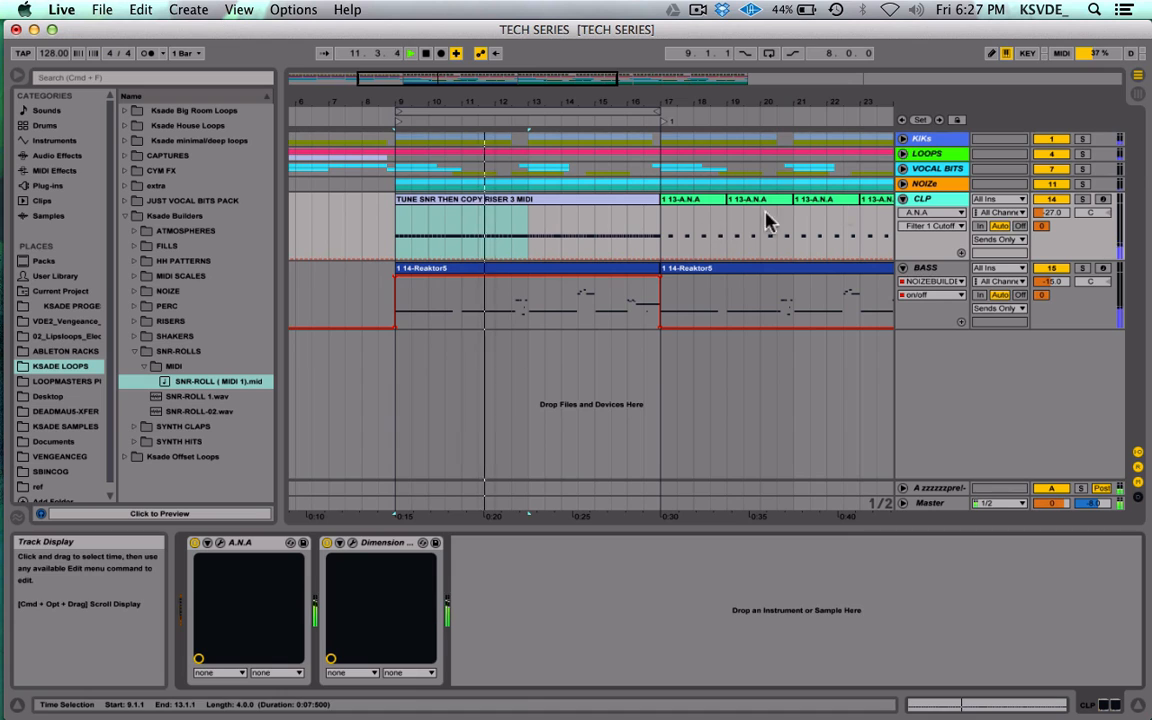
double_click(545, 200)
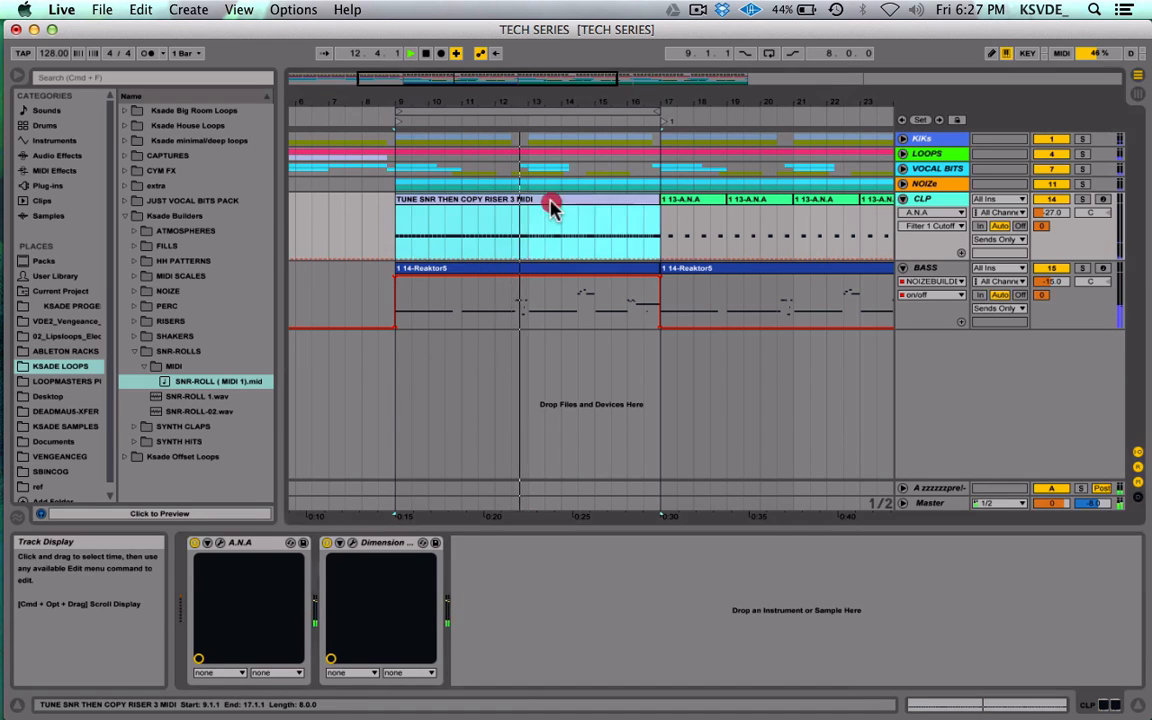
key("shift+Tab")
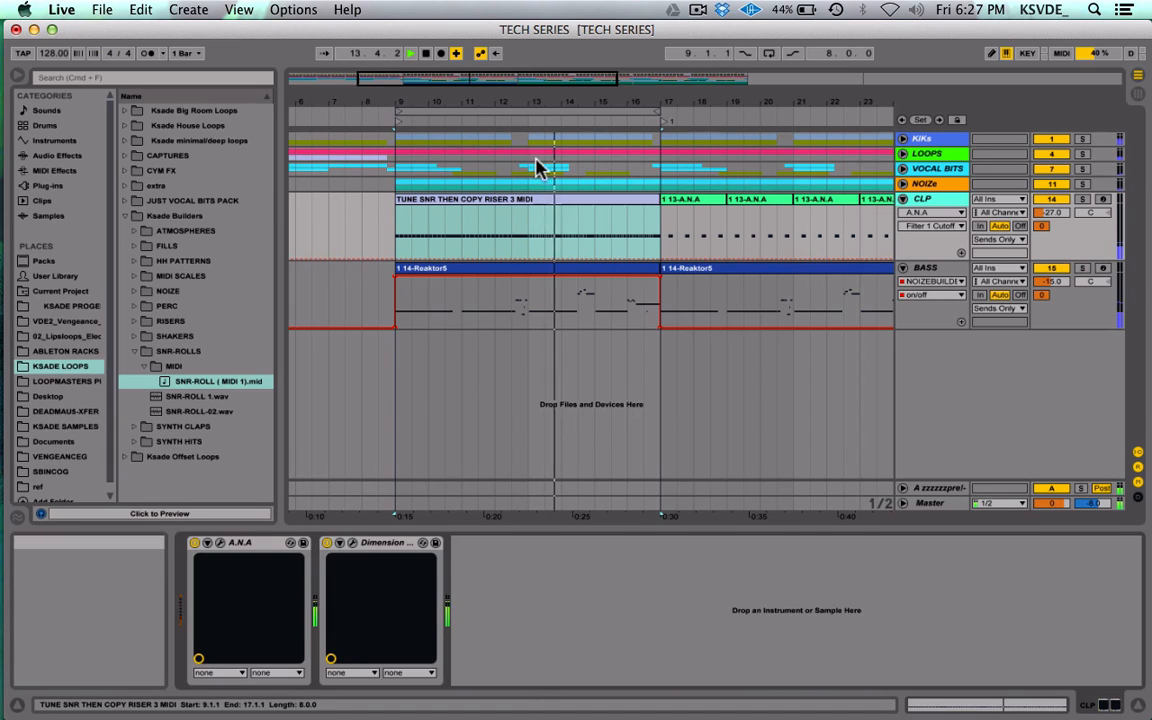
left_click_drag(537, 80, 537, 42)
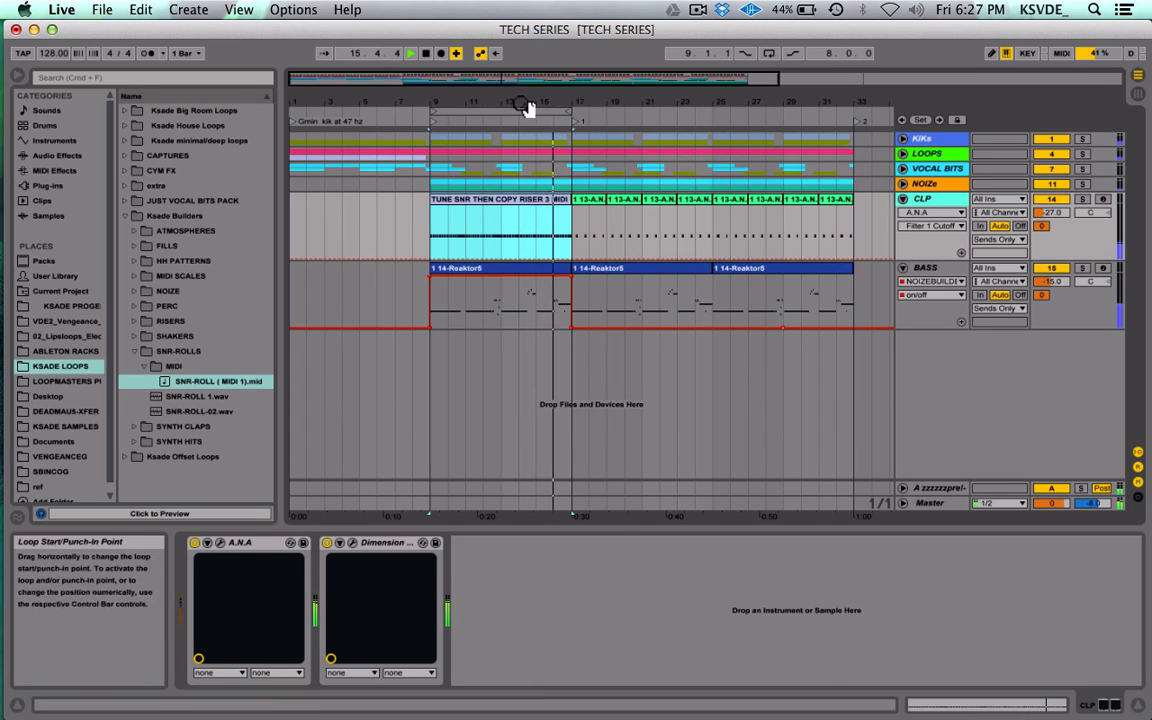
left_click_drag(472, 78, 532, 90)
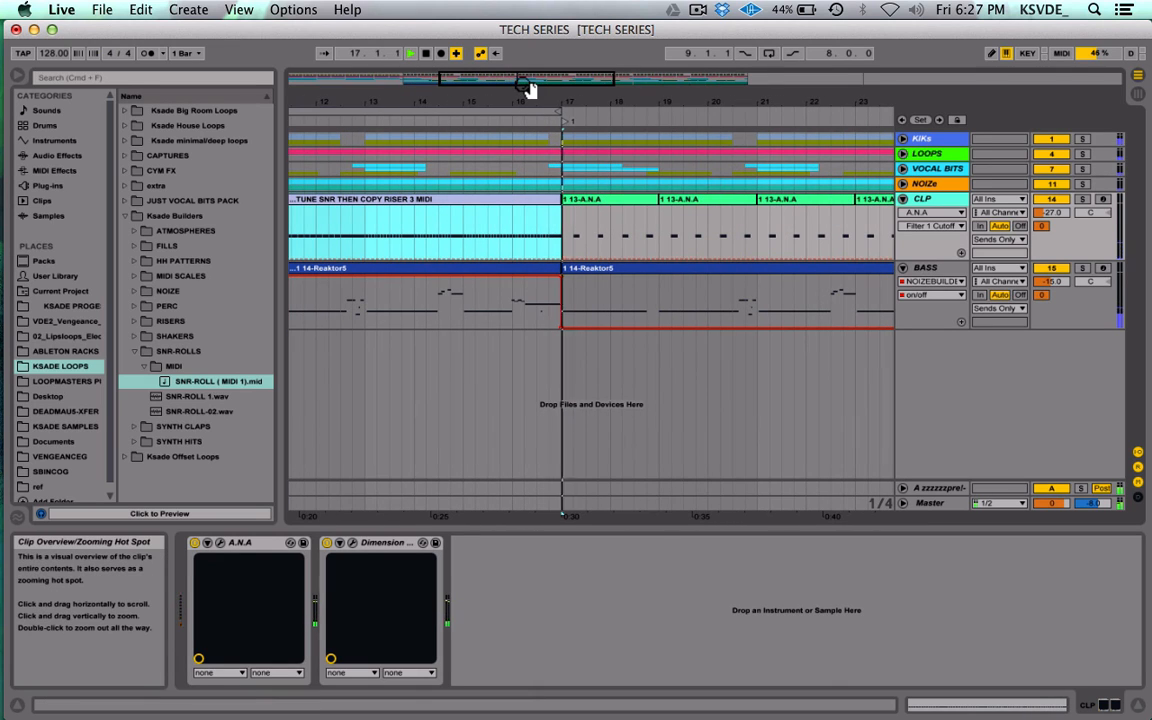
scroll(625, 280, "left", 5)
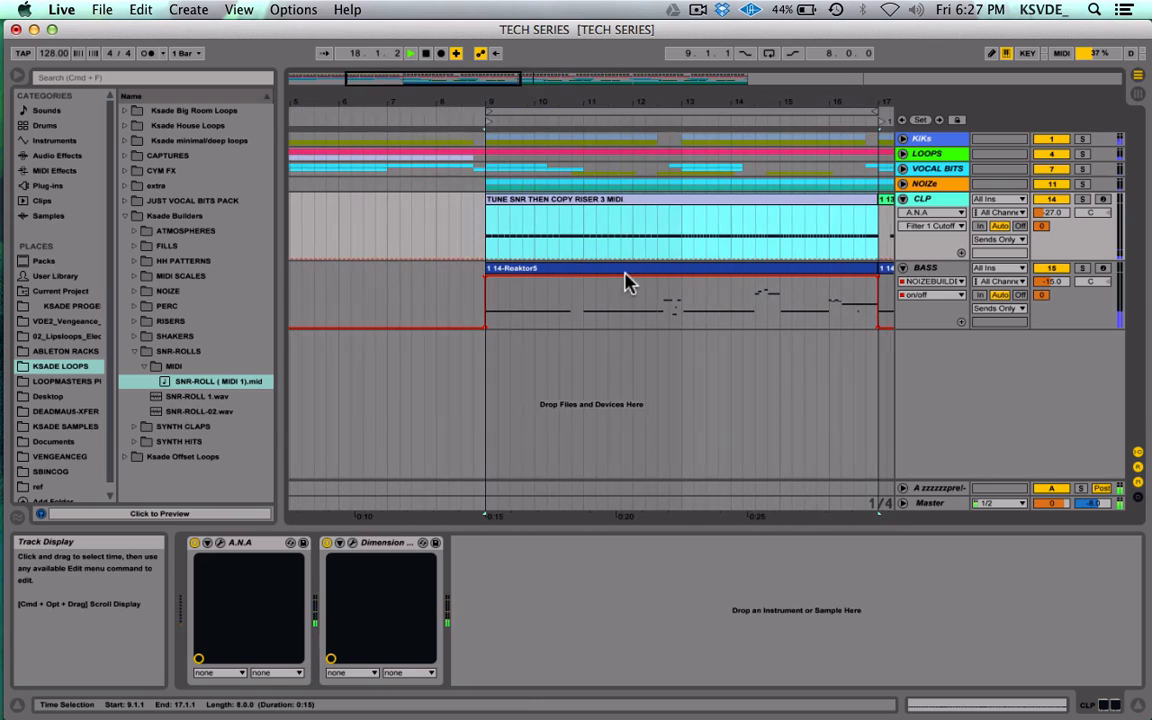
left_click(461, 222)
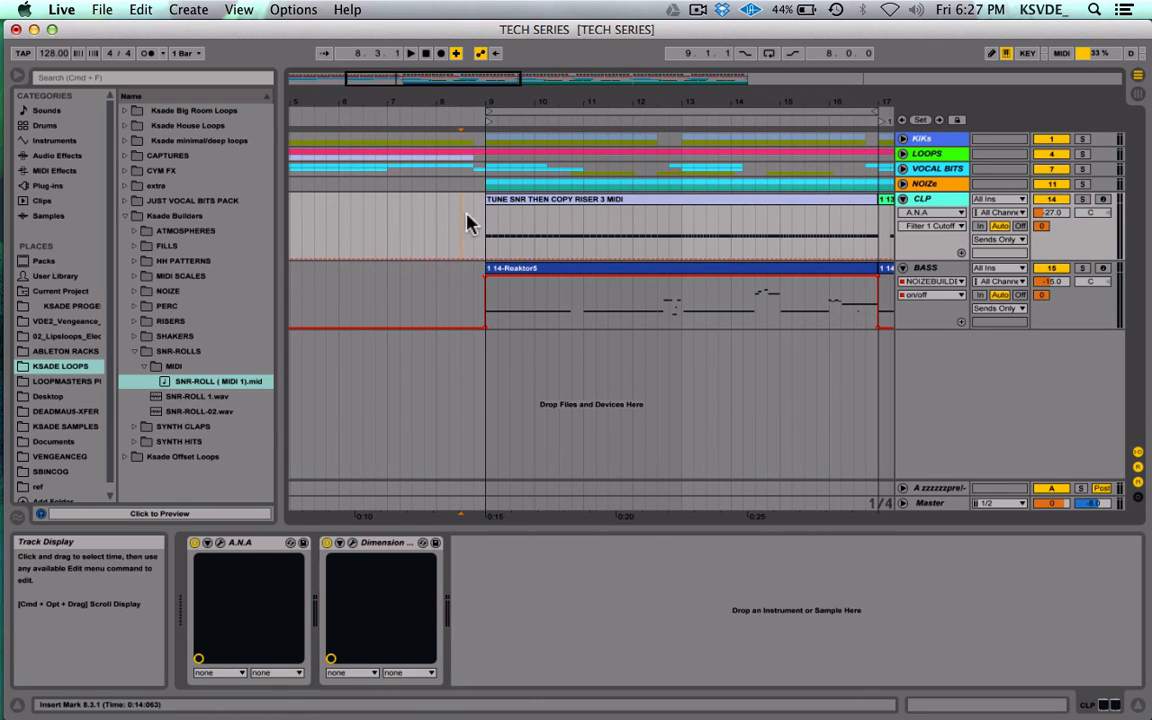
left_click_drag(479, 88, 483, 80)
scroll(665, 278, "right", 4)
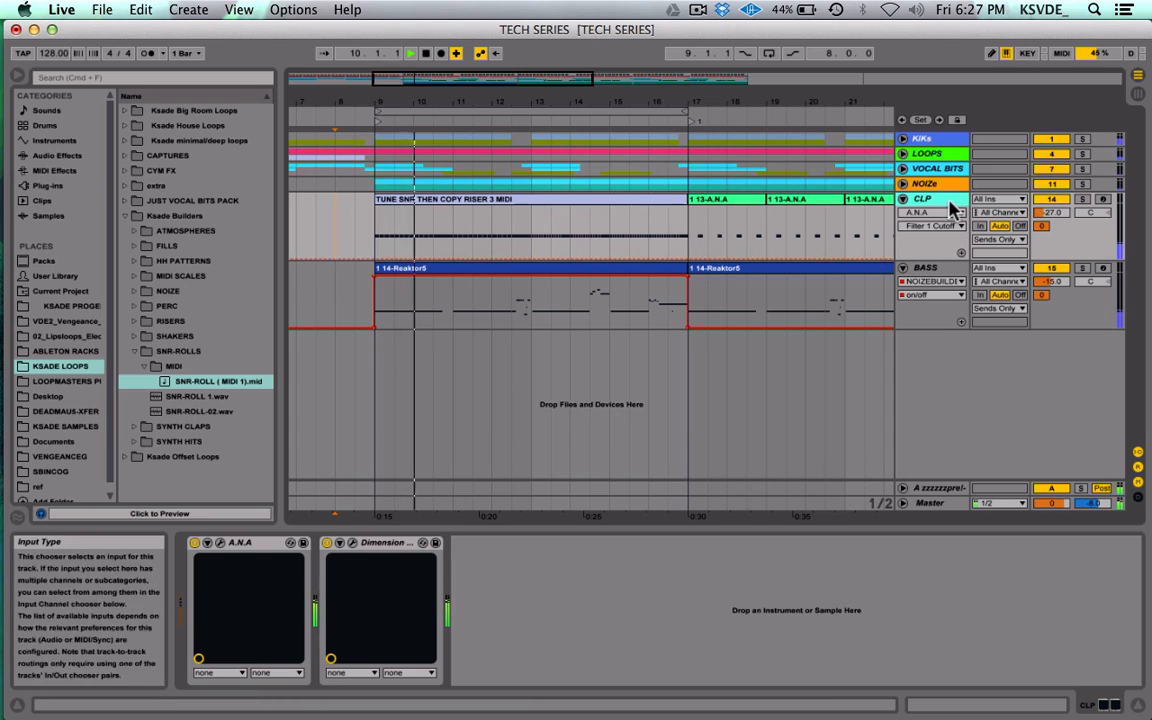
left_click(53, 155)
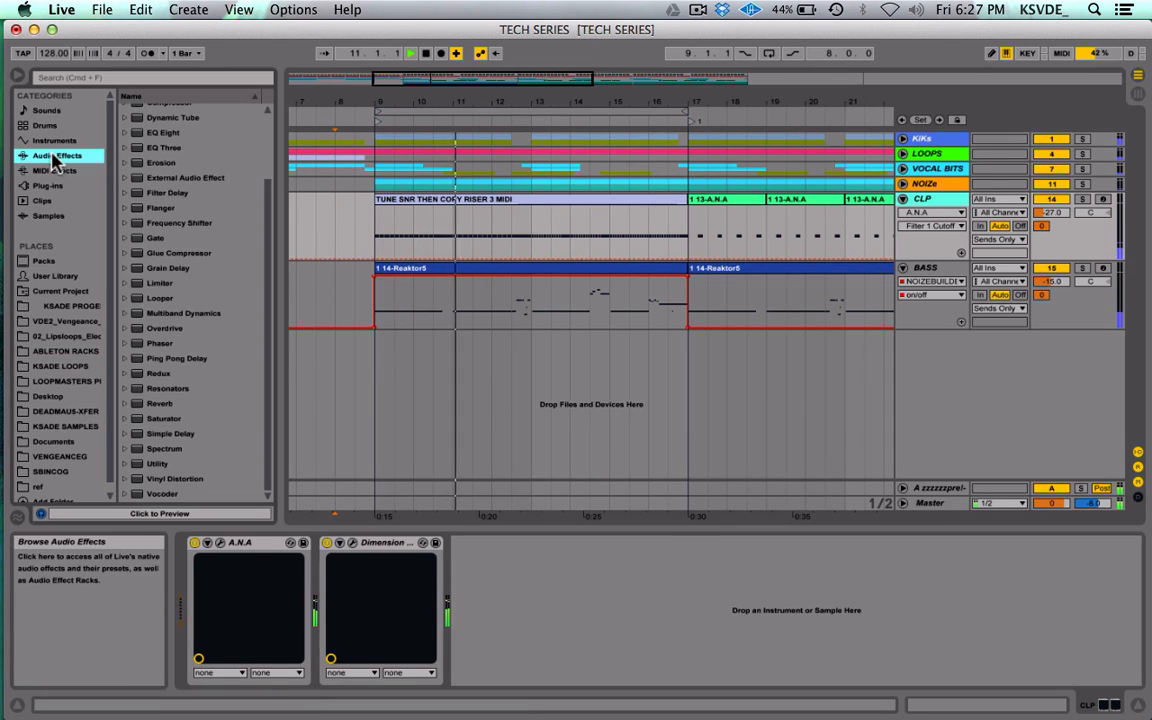
scroll(182, 117, "up", 3)
left_click_drag(160, 125, 560, 610)
left_click(545, 542)
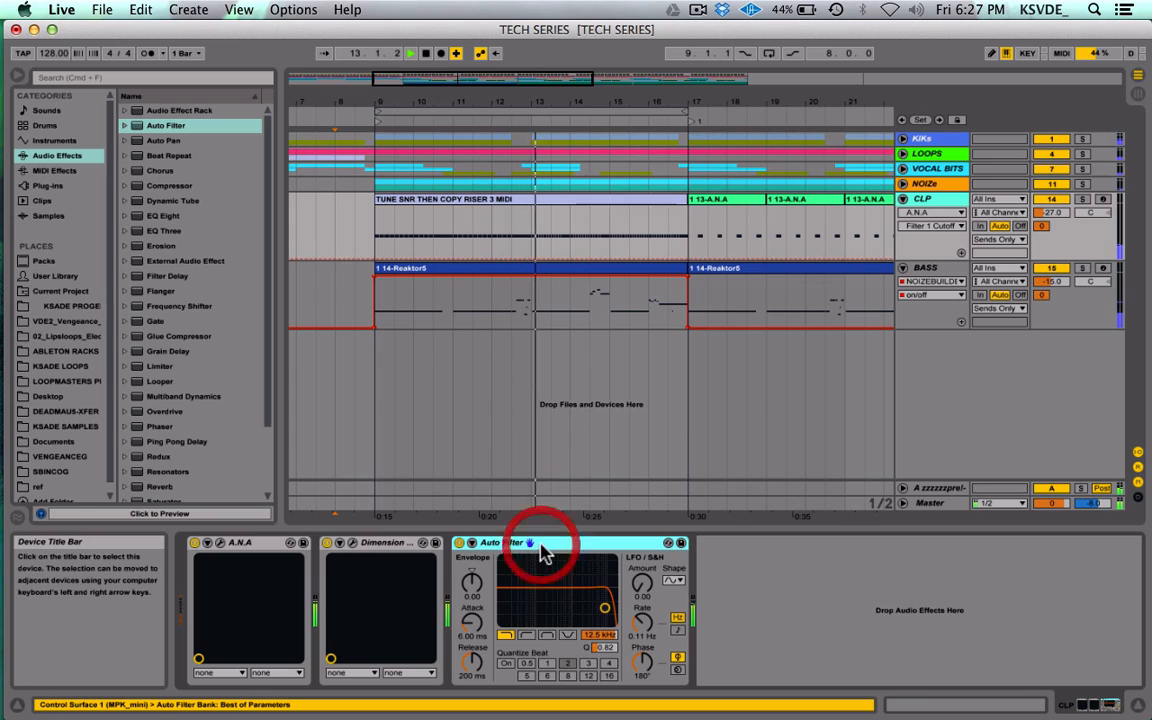
key("Delete")
Step: Copy the NOIZEBUILDER rack from the BASS track to the CLP track, between A.N.A and Dimension Expander
left_click(940, 268)
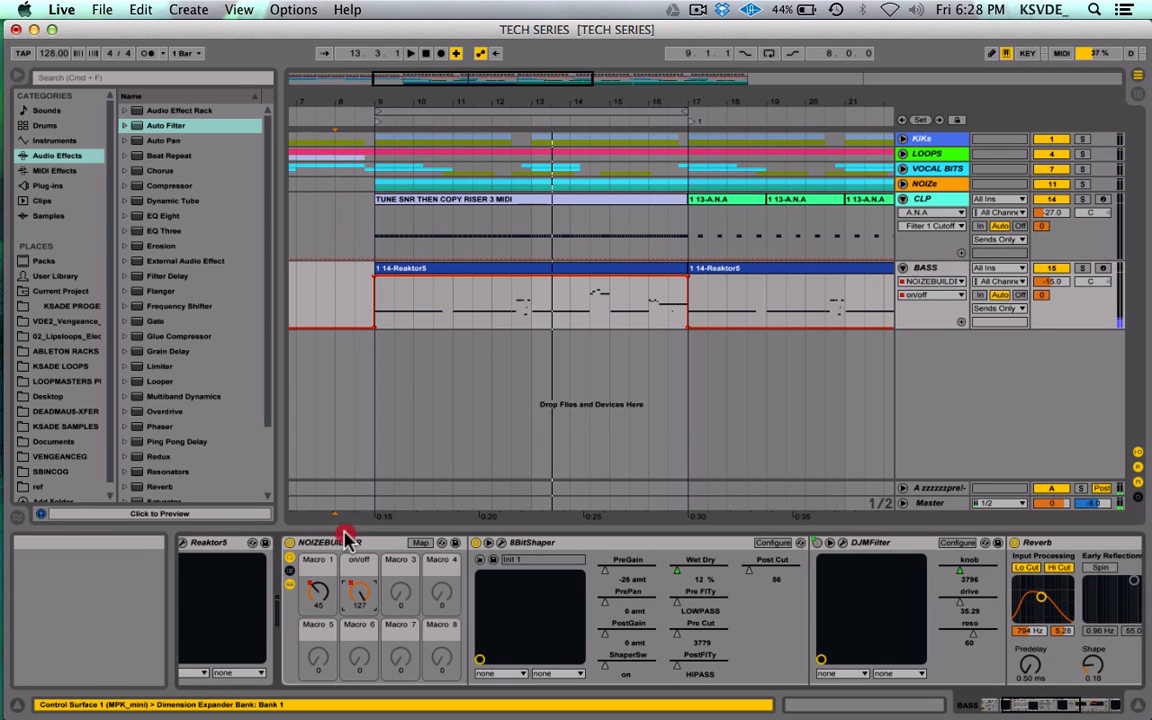
left_click(346, 543)
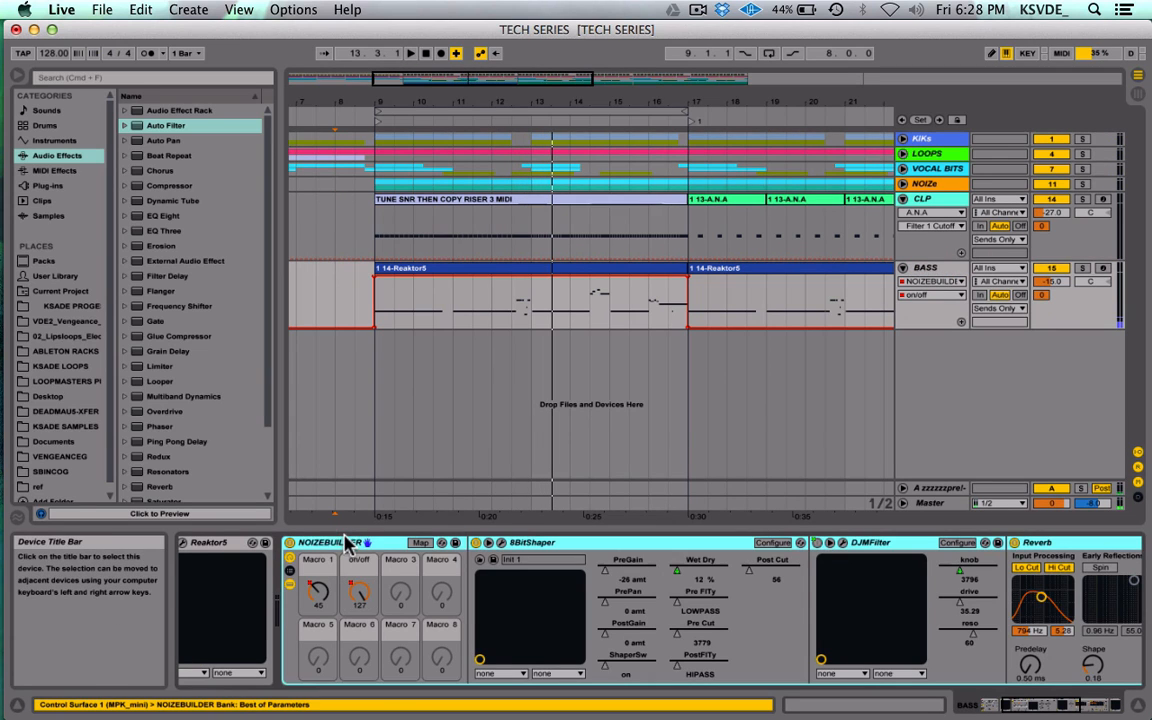
left_click(931, 198)
left_click(612, 543)
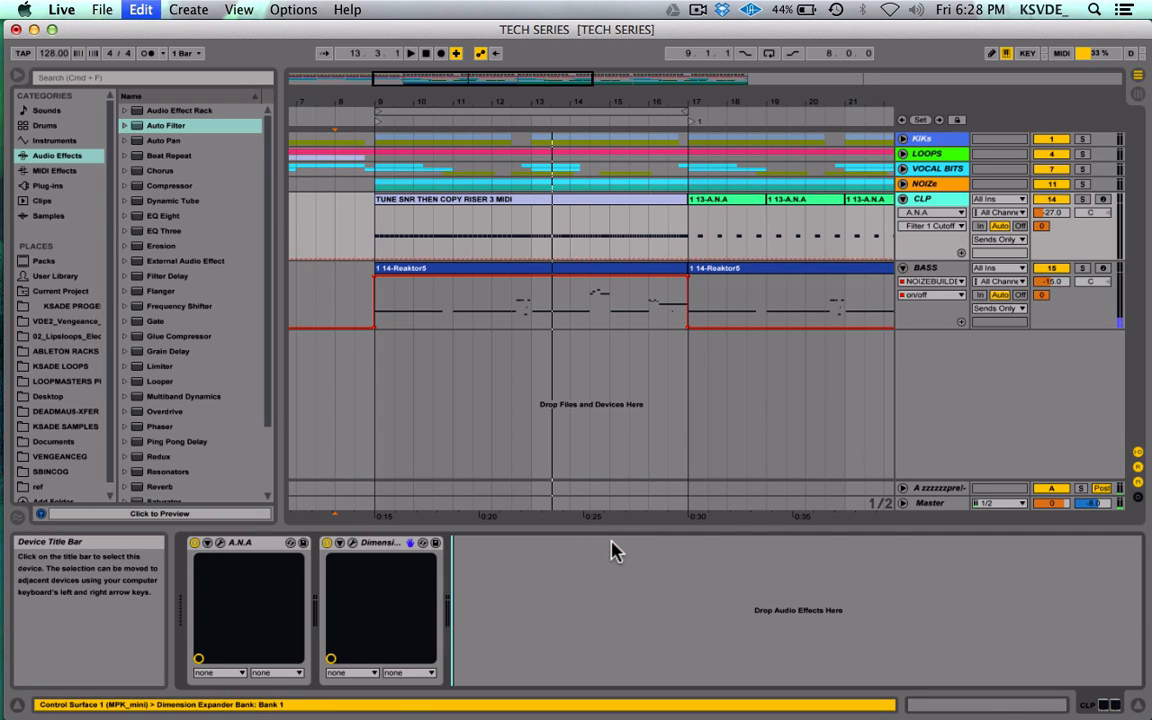
key("super+v")
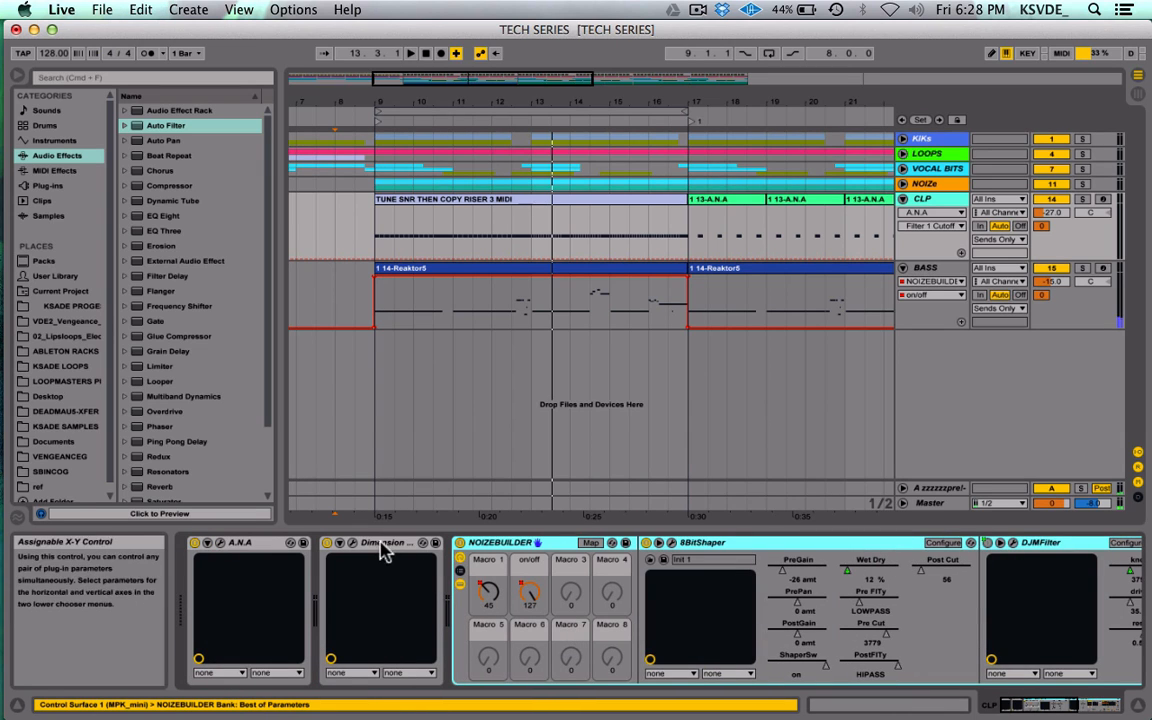
left_click(380, 543)
left_click(510, 543)
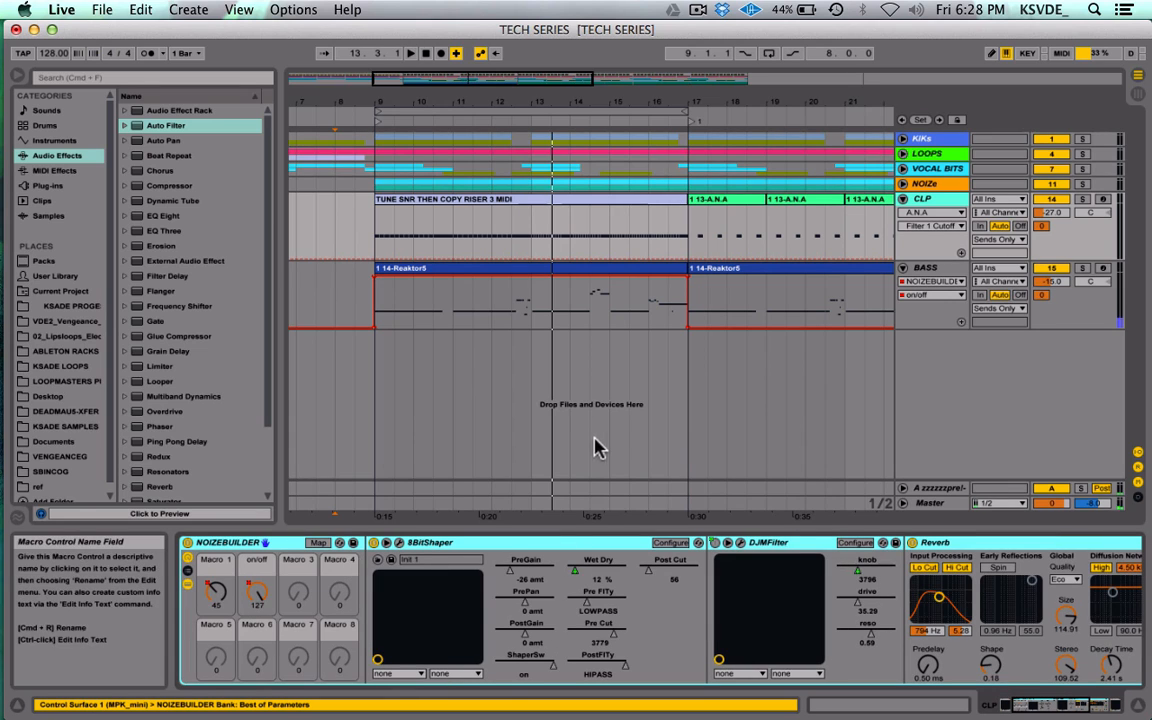
Step: Display the NOIZEBUILDER rack's Macro 1 automation on the CLP track and play from 9.1.1
left_click(955, 213)
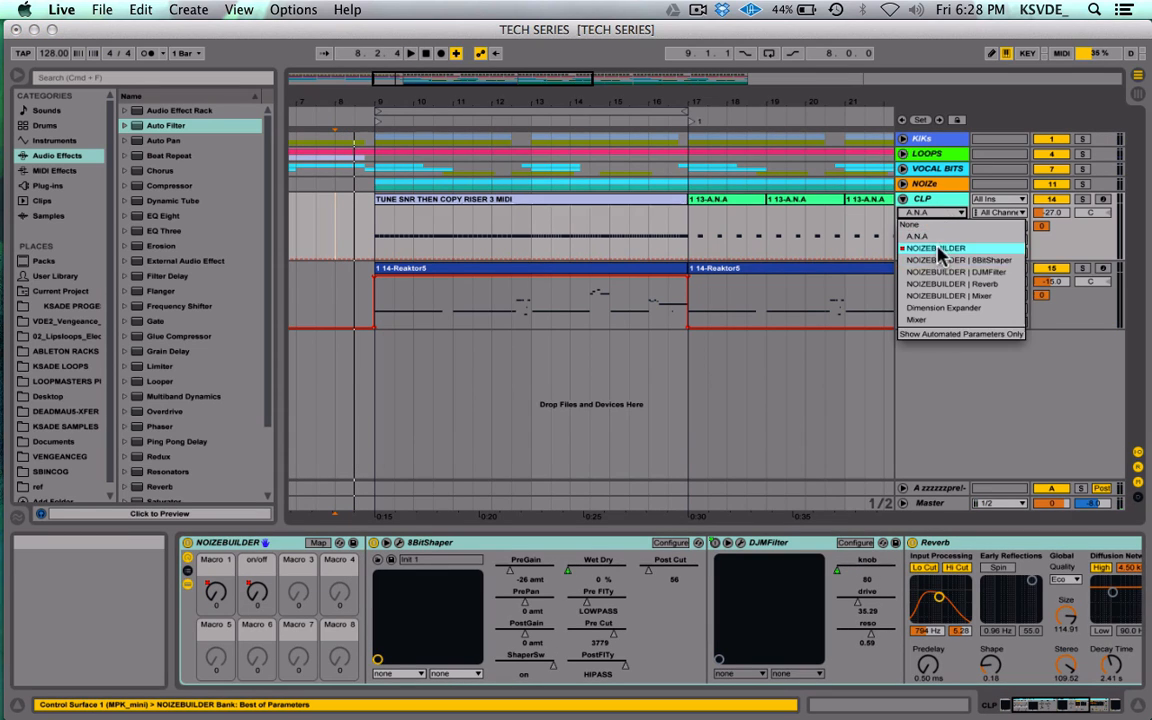
left_click(940, 248)
left_click(935, 226)
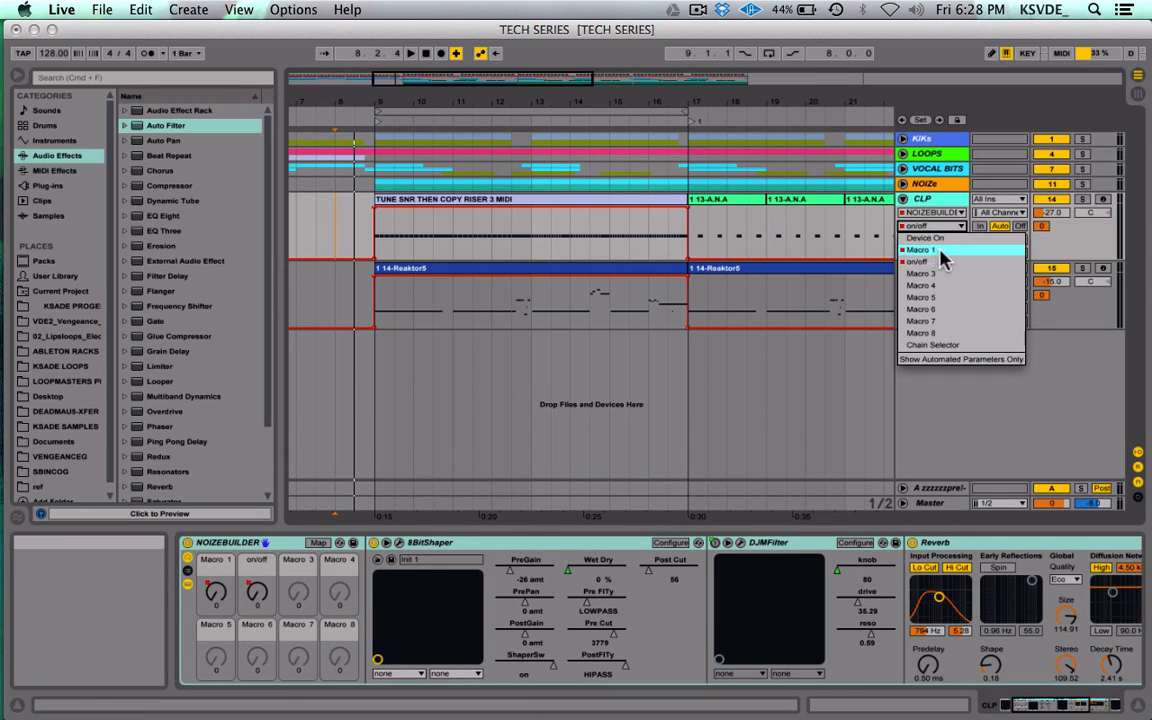
left_click(940, 250)
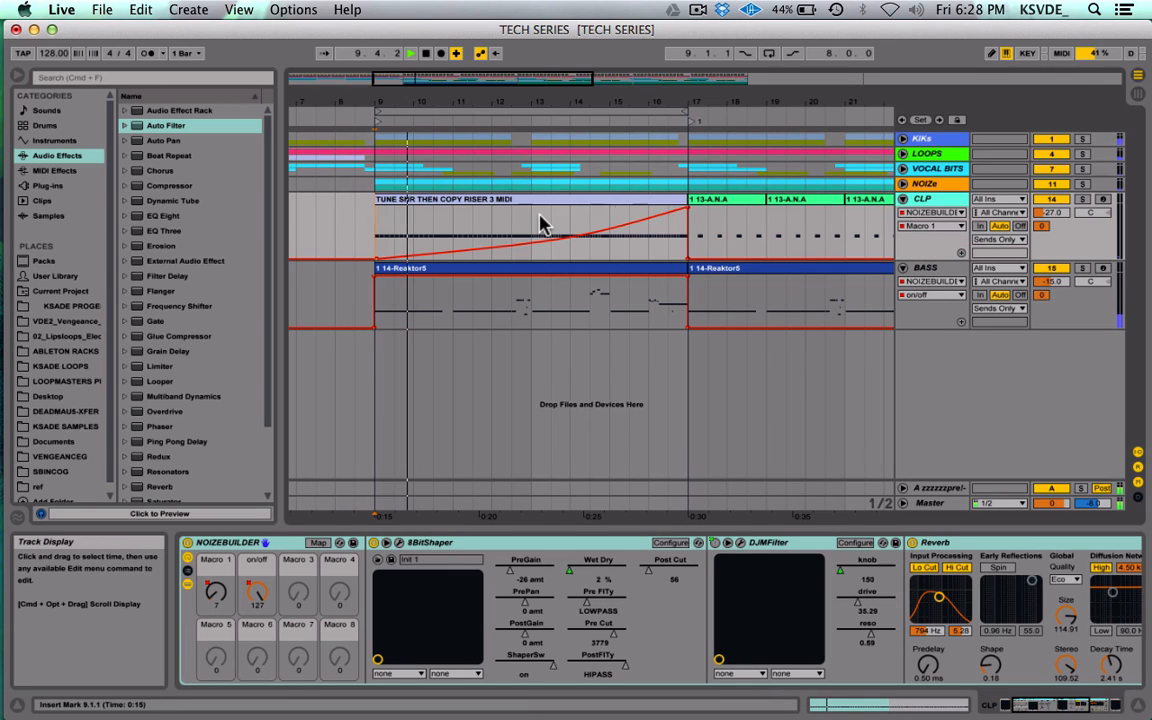
Step: Listen to the CLP build running into bar 17, replaying it from 15.4.1
left_click_drag(499, 80, 553, 96)
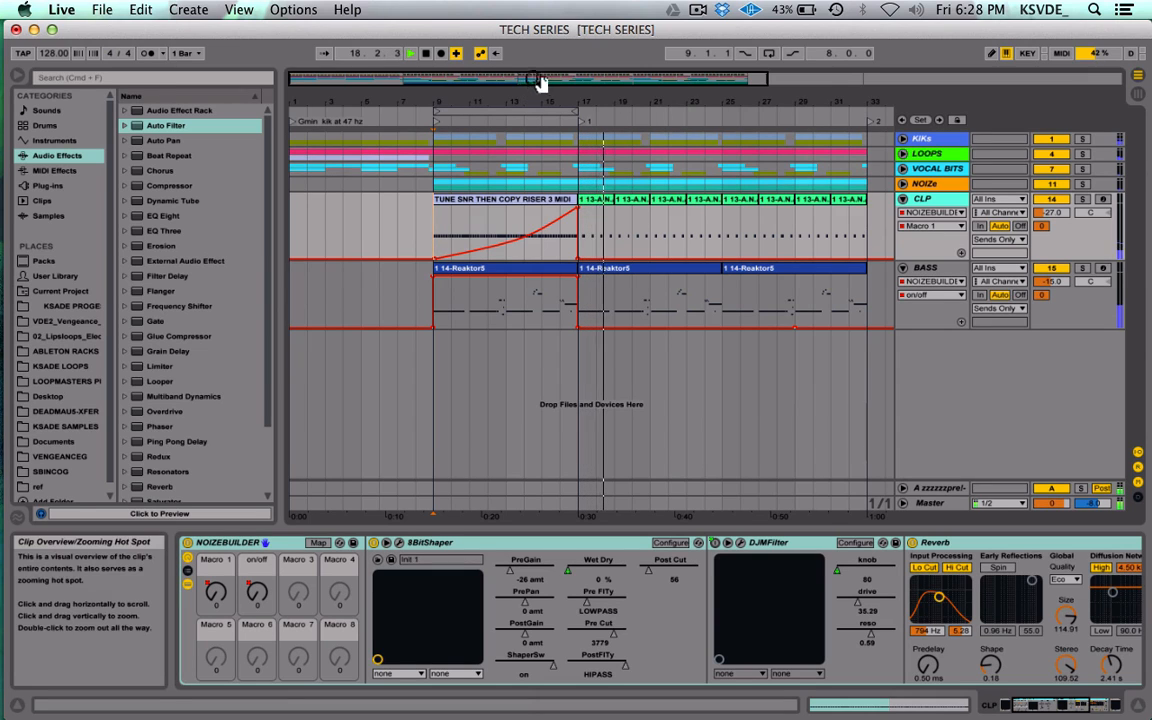
left_click_drag(540, 79, 541, 82)
left_click(487, 258)
key("space")
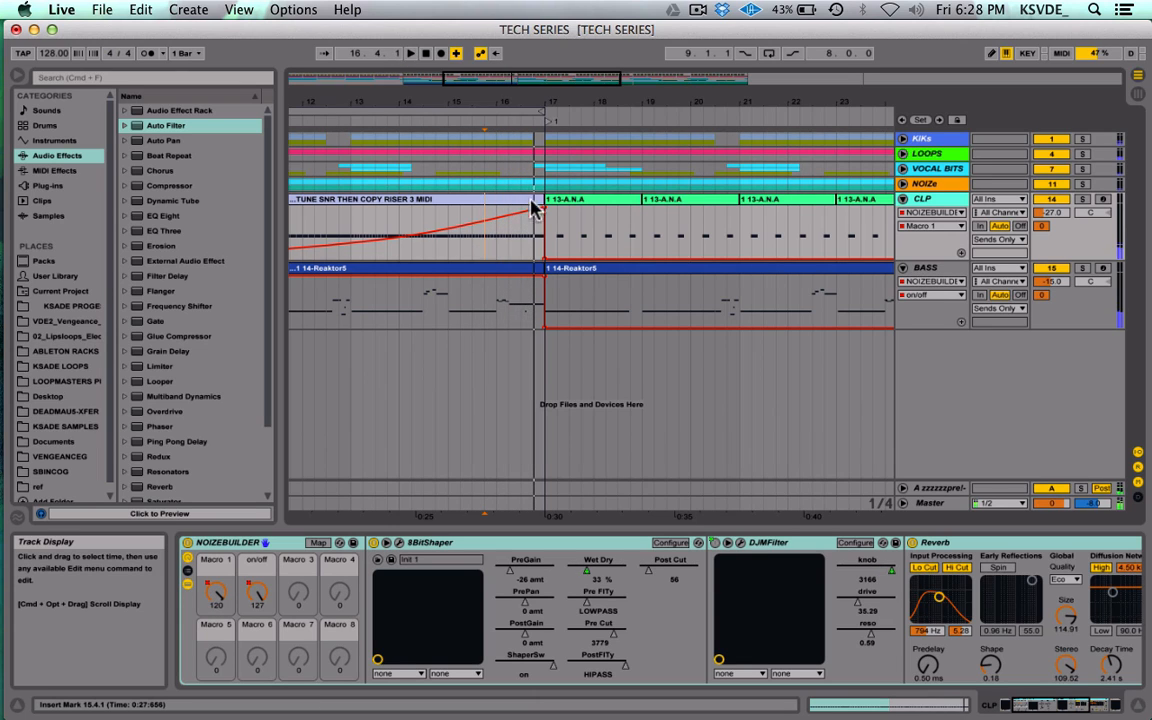
Step: Unfold the VOCAL BITS and LOOPS groups and delete the house loop on 5 Audio from 16.4.1 to 17.1.1
left_click_drag(532, 99, 527, 158)
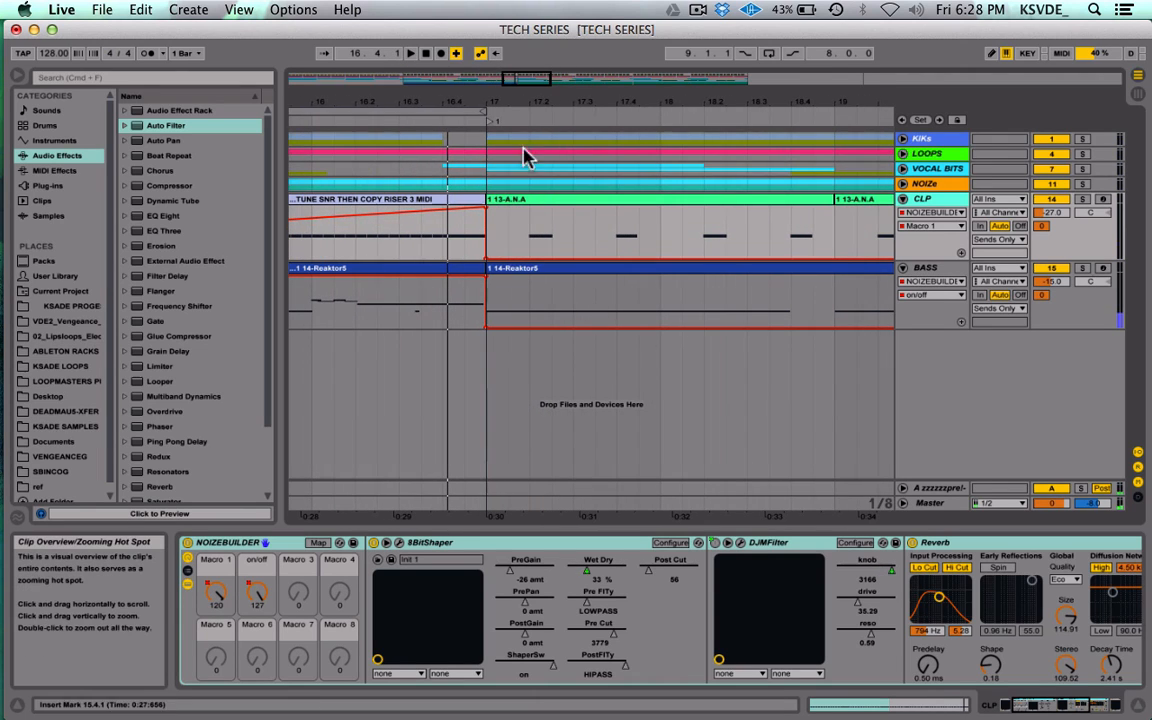
left_click(925, 168)
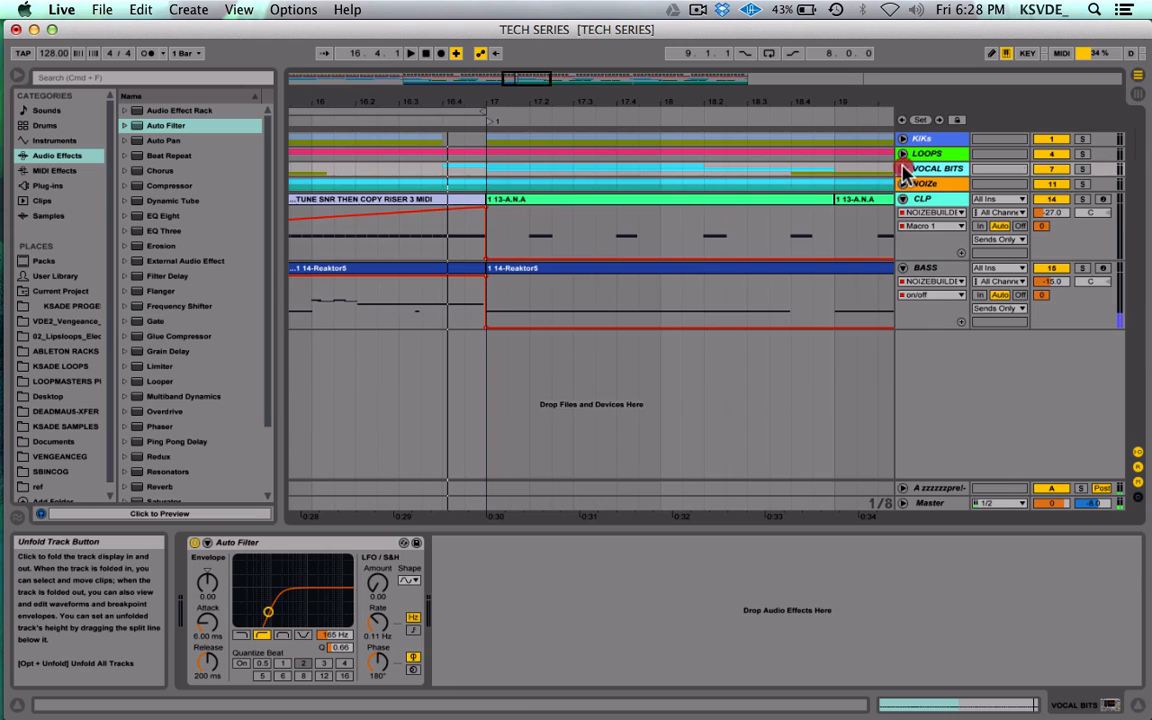
left_click(903, 168)
left_click(903, 153)
left_click_drag(442, 239, 478, 238)
scroll(507, 283, "down", 8)
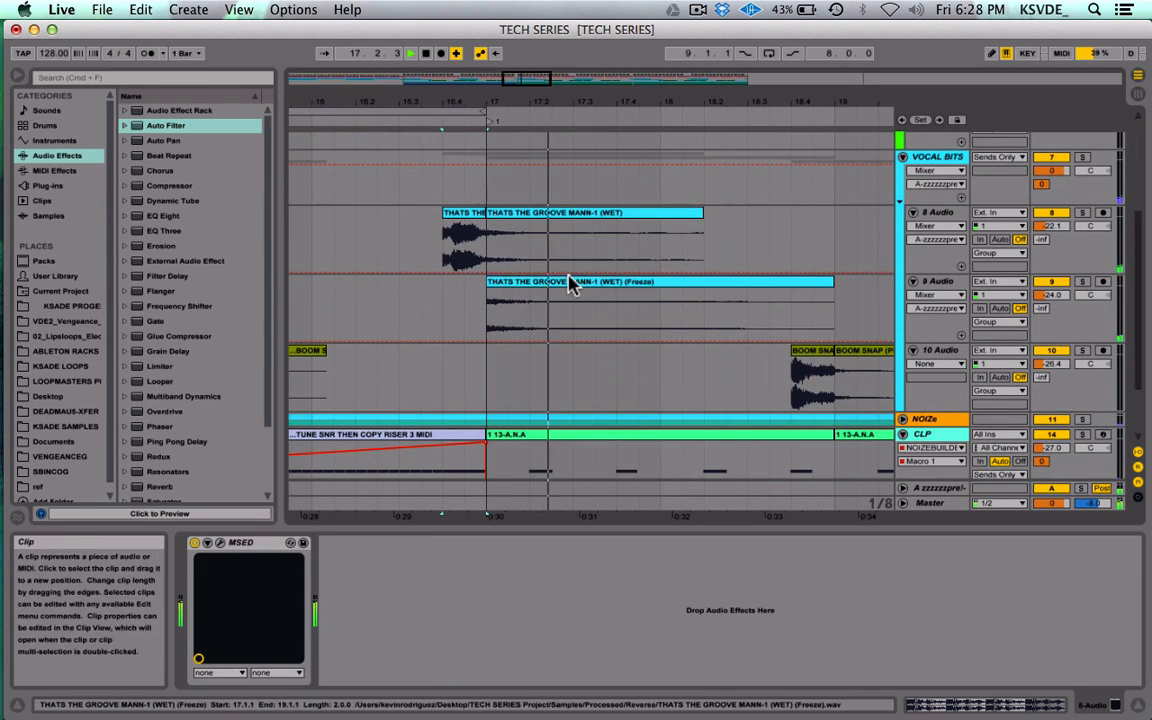
Step: Unfold the NOIZe group and delete both white noise clips' audio from 16.4.1 to 17.1.1
left_click(904, 332)
scroll(609, 337, "down", 5)
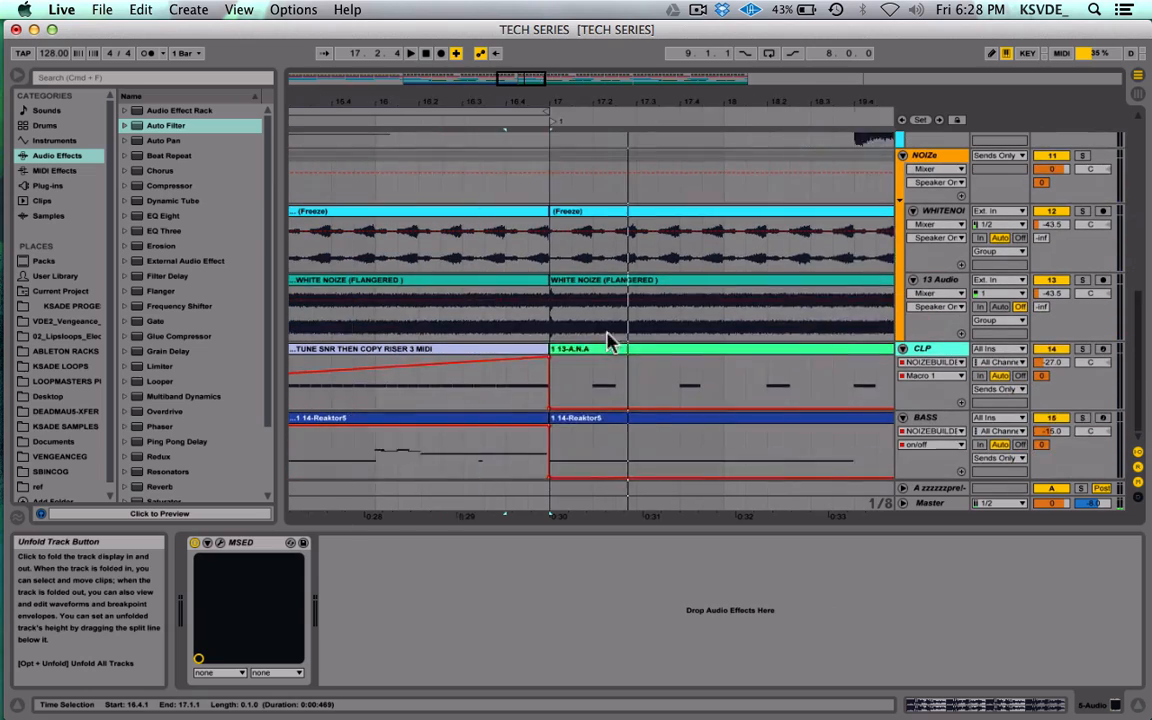
scroll(617, 260, "left", 3)
left_click(583, 270)
left_click_drag(583, 270, 620, 336)
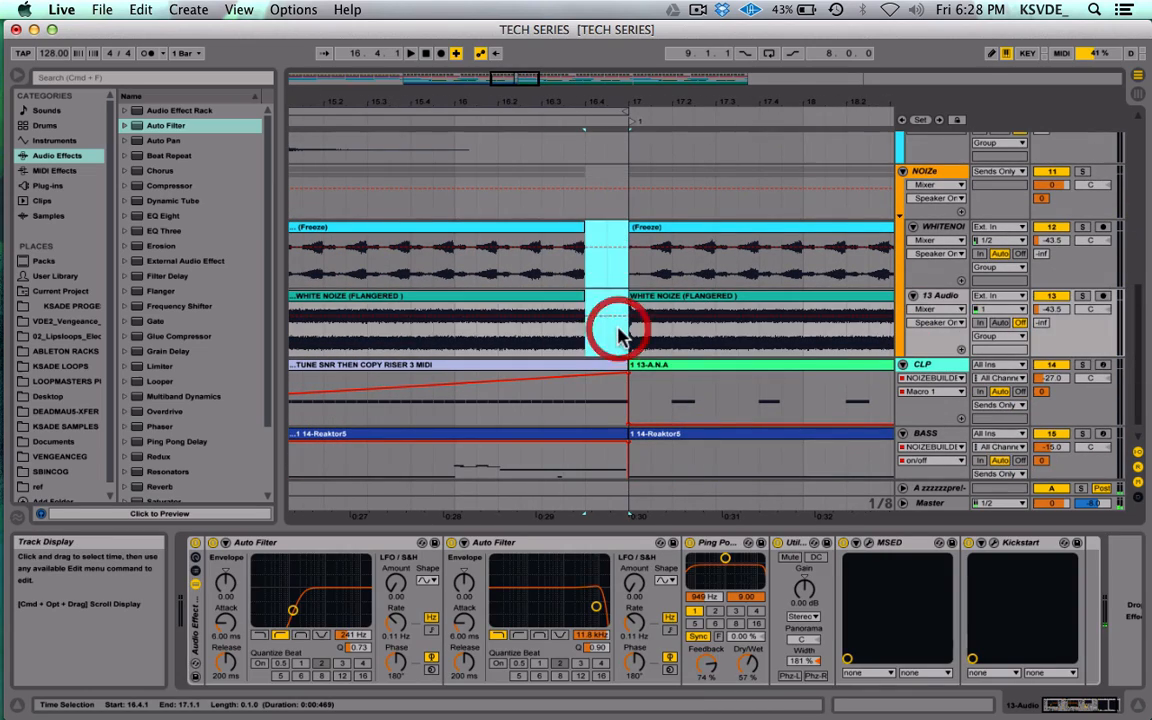
Step: Delete the audio on both white noise tracks from 12.3.1 to 13.1.1
scroll(620, 336, "up", 10)
scroll(620, 336, "left", 4)
scroll(620, 336, "left", 5)
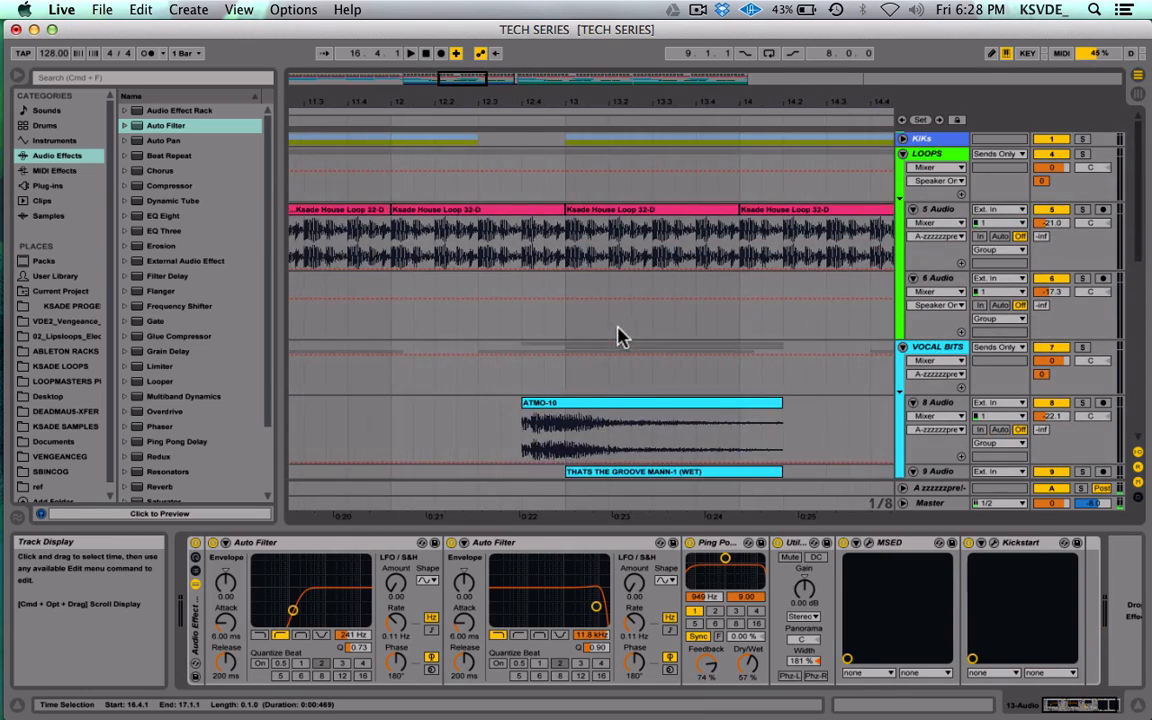
scroll(620, 336, "down", 8)
scroll(617, 335, "up", 8)
scroll(599, 309, "left", 1)
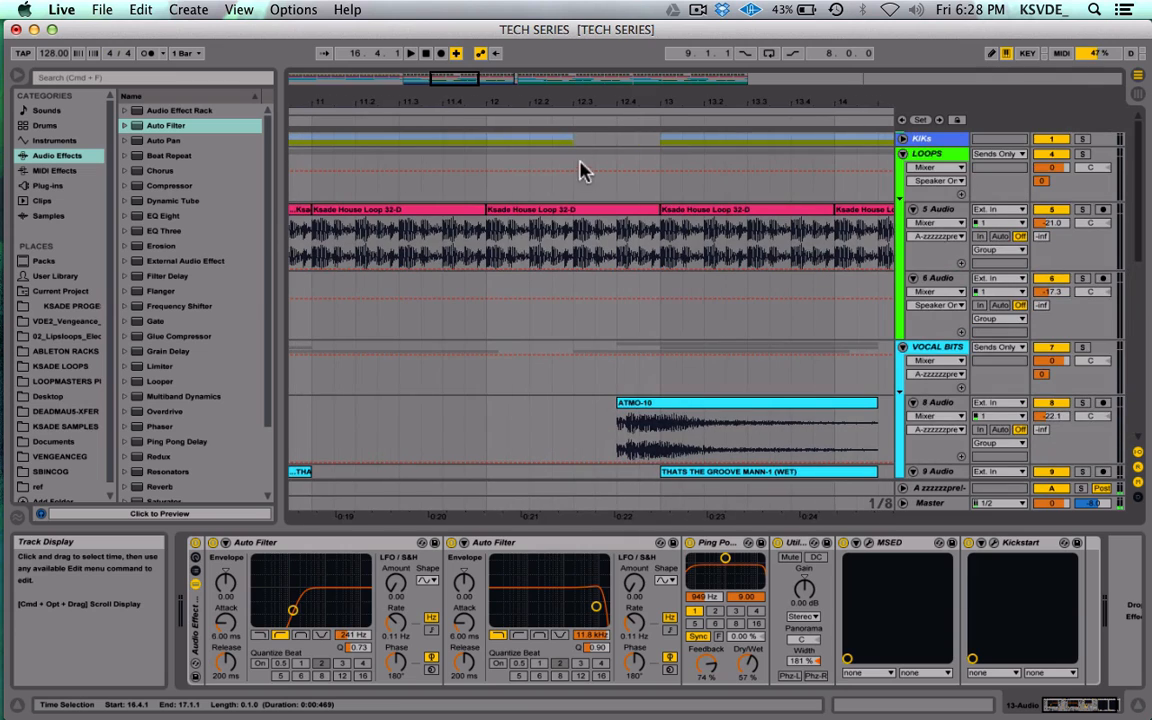
scroll(573, 186, "down", 8)
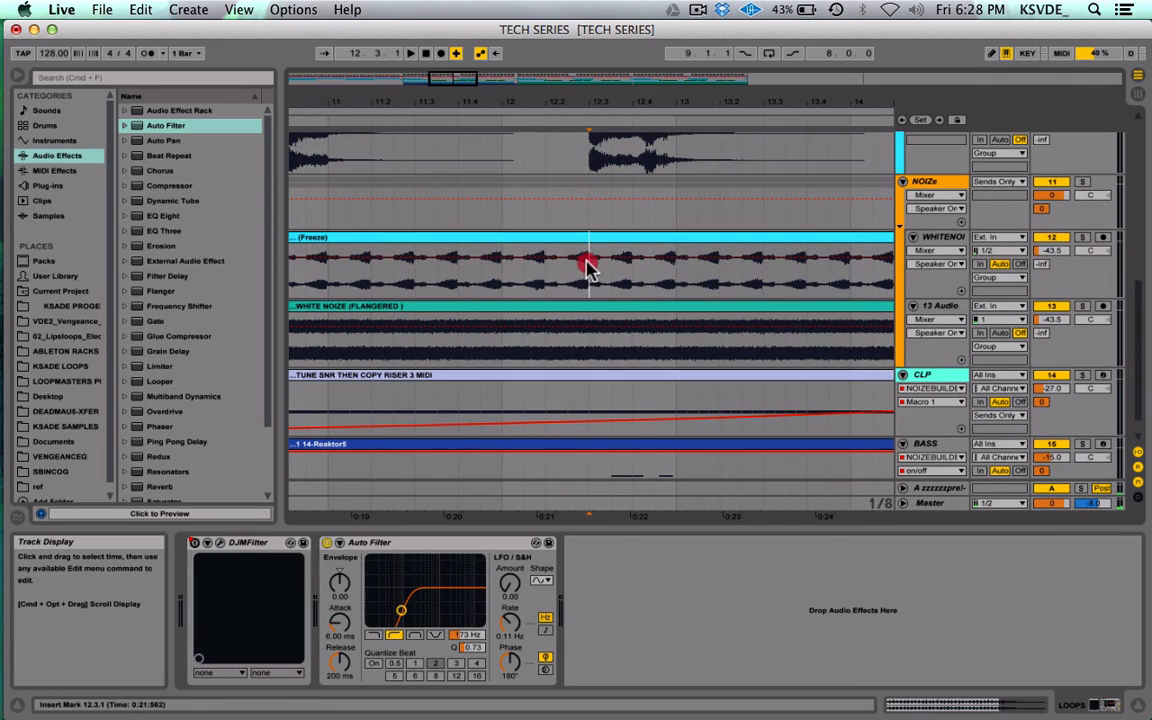
left_click_drag(586, 260, 676, 340)
key("Delete")
Step: Look over the LOOPS, VOCAL BITS and NOIZe tracks across the whole arrangement to compare their breaks
scroll(682, 340, "up", 7)
scroll(684, 341, "left", 1)
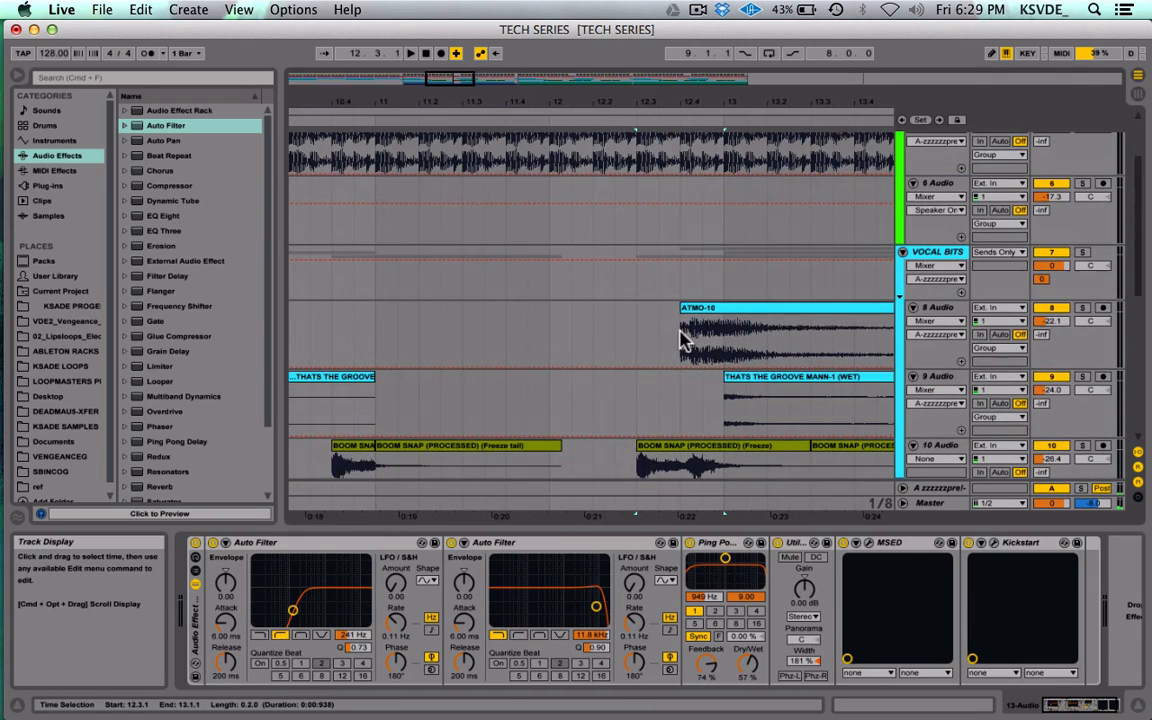
scroll(726, 332, "left", 10)
scroll(726, 332, "up", 2)
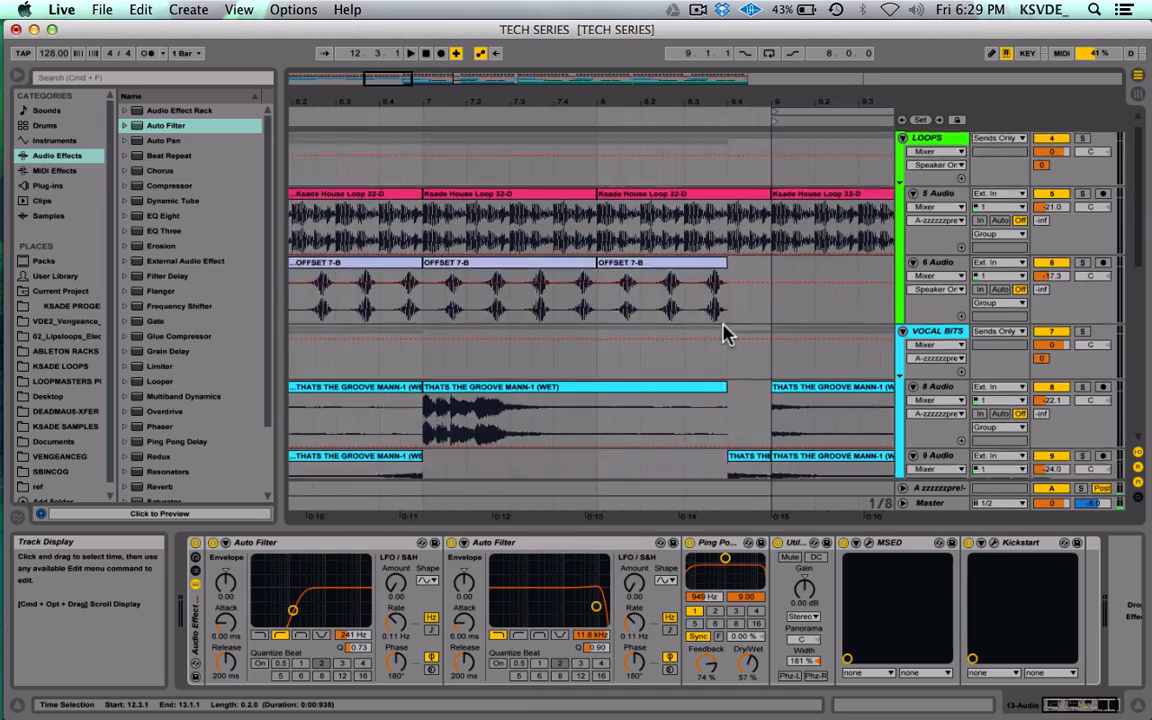
scroll(726, 332, "down", 3)
scroll(725, 330, "down", 6)
scroll(725, 330, "right", 11)
scroll(725, 330, "up", 5)
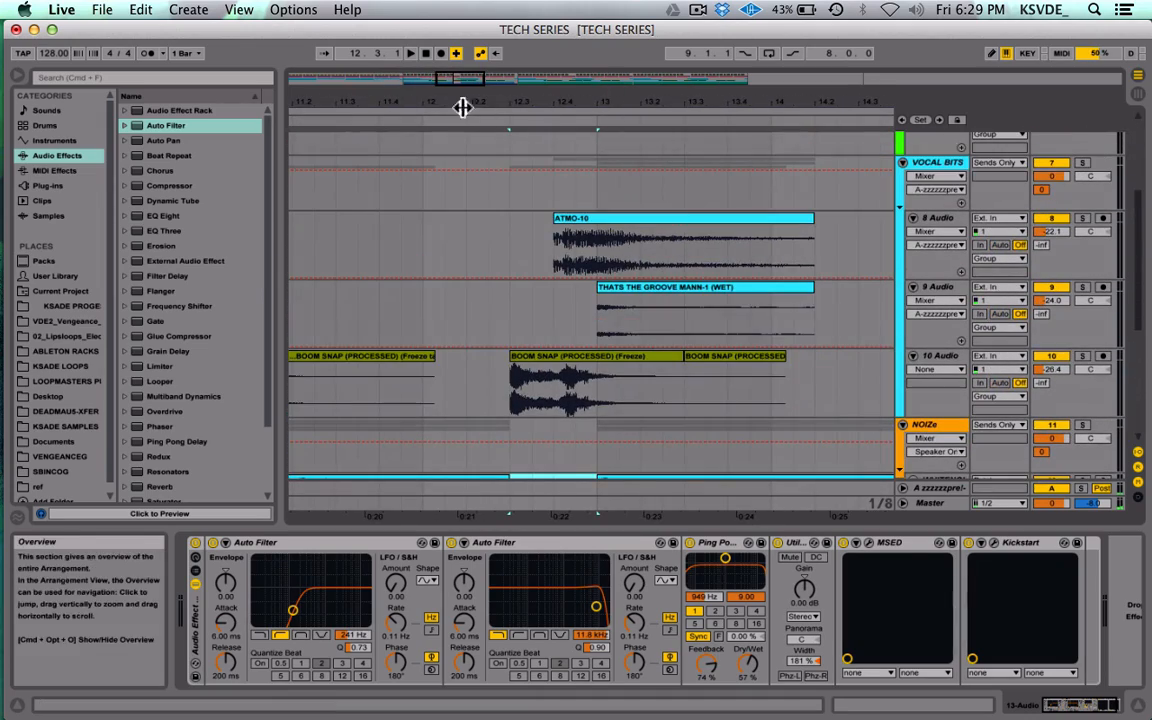
double_click(620, 77)
scroll(743, 298, "down", 5)
scroll(743, 298, "up", 7)
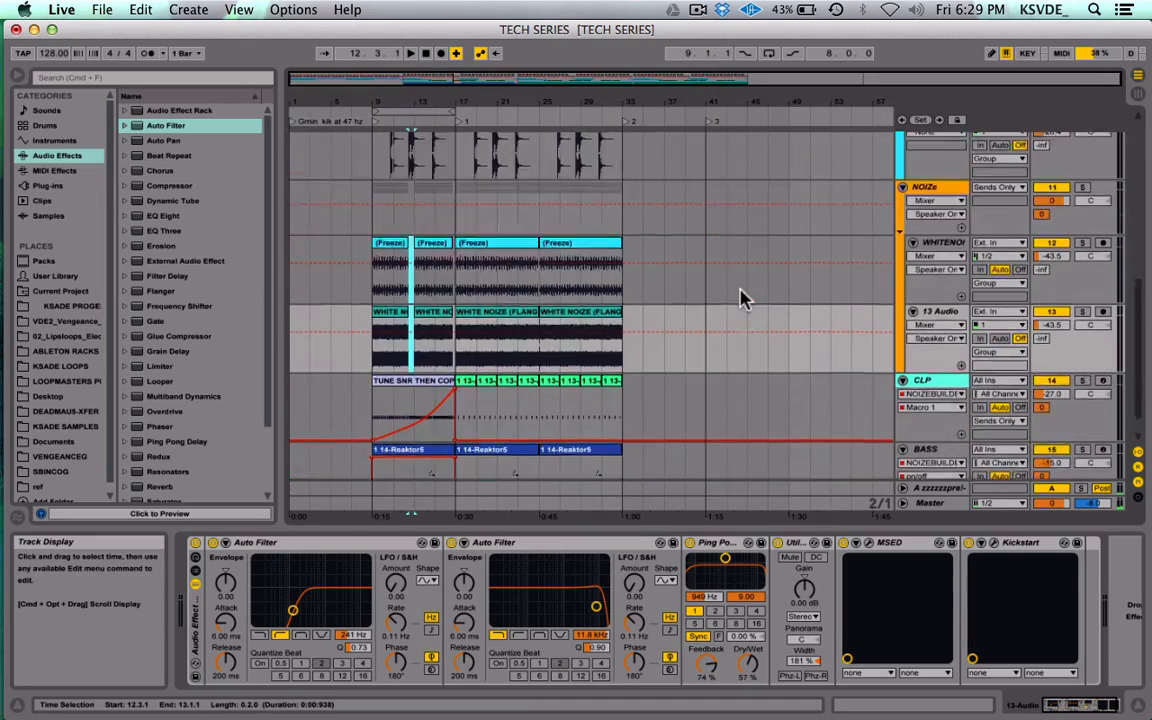
scroll(741, 297, "up", 2)
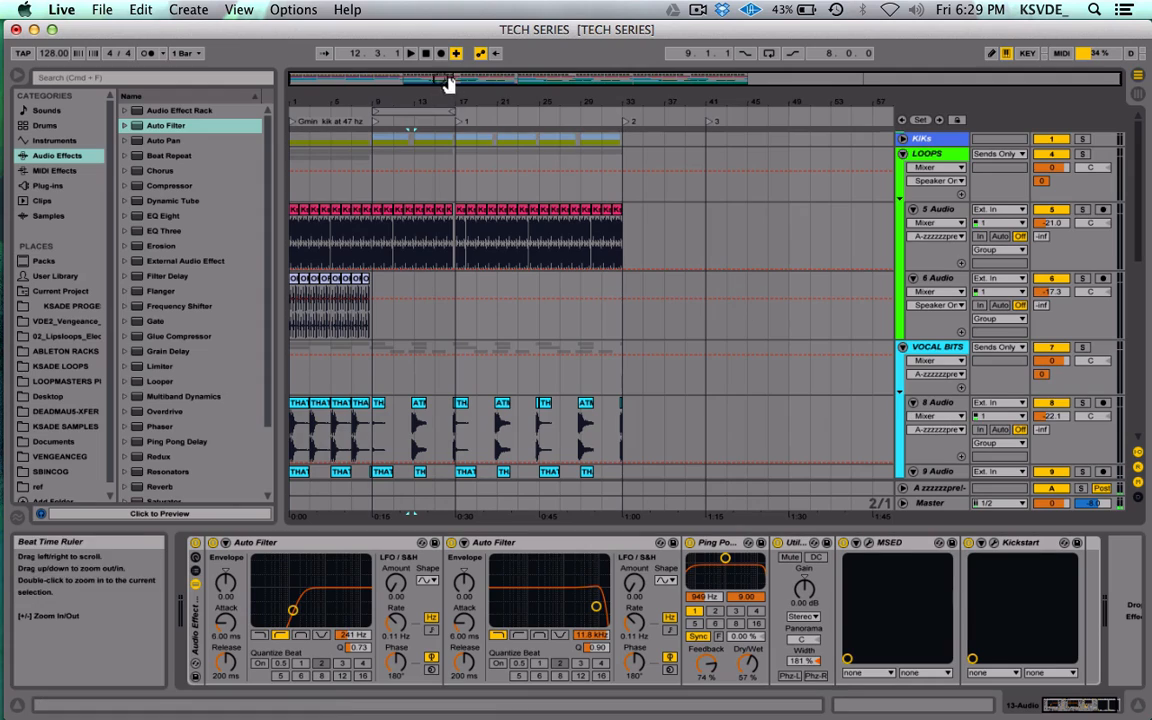
Step: Delete the audio on both white noise tracks from 20.3.1 to 21.1.1
left_click_drag(400, 79, 400, 110)
left_click(523, 155)
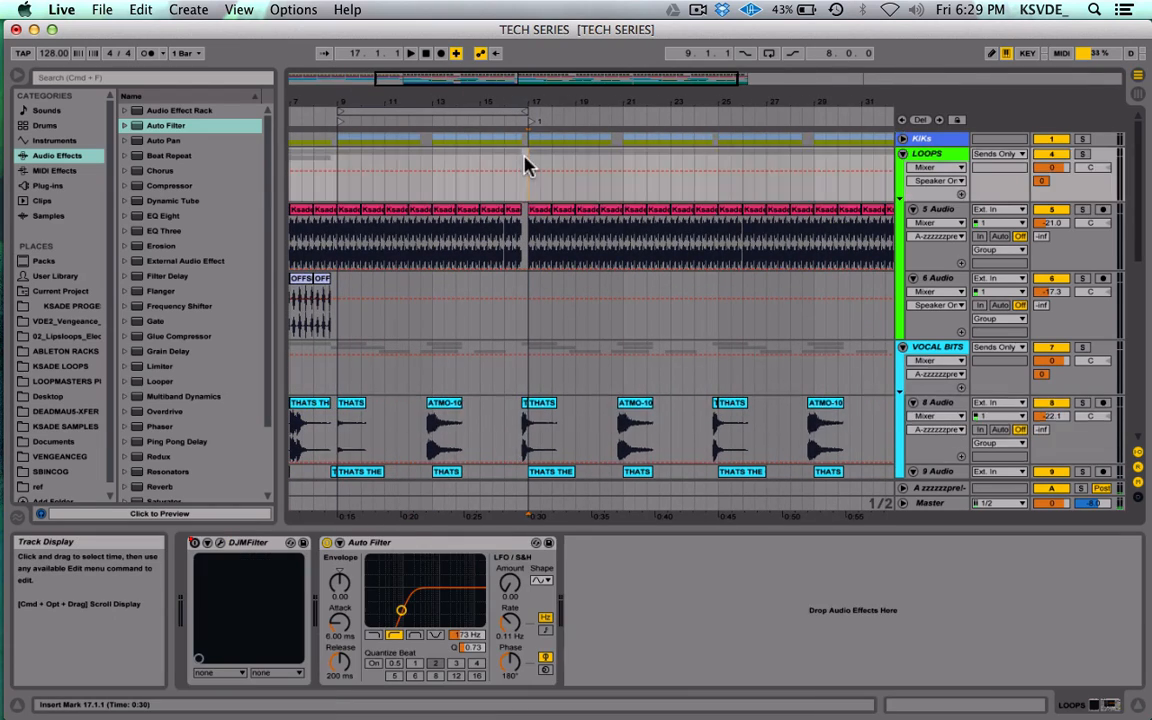
scroll(524, 155, "down", 7)
scroll(526, 166, "up", 8)
left_click_drag(617, 157, 625, 154)
scroll(625, 154, "down", 6)
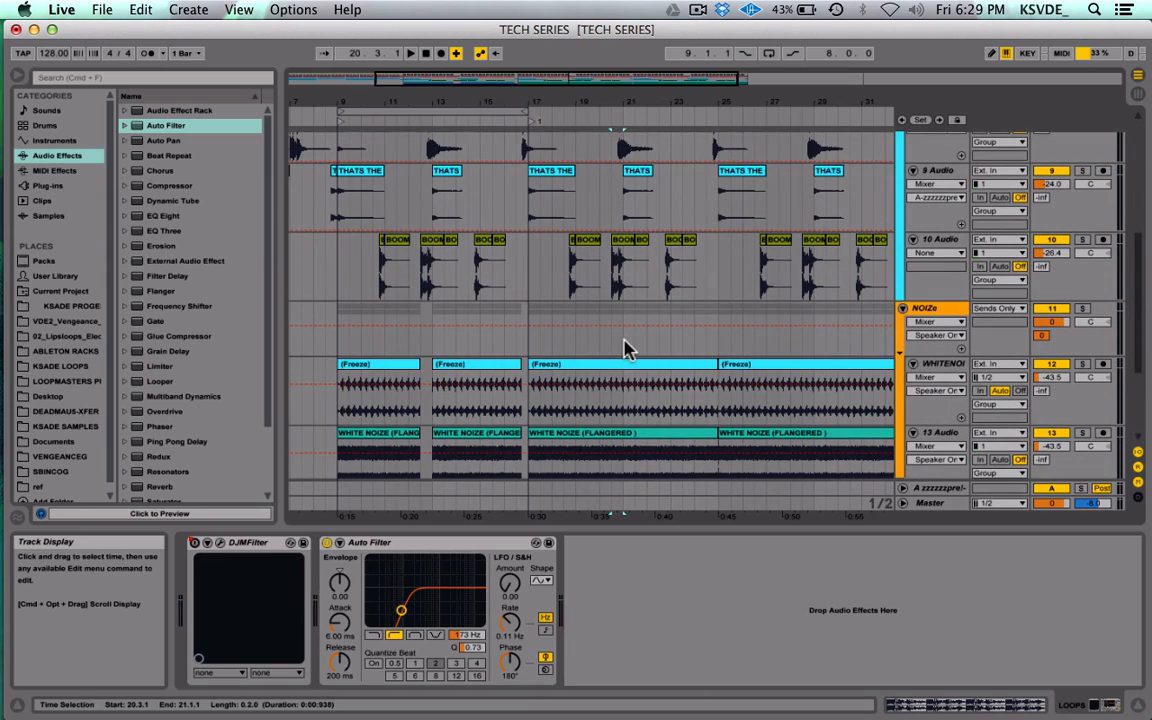
scroll(626, 349, "down", 2)
left_click_drag(613, 343, 625, 386)
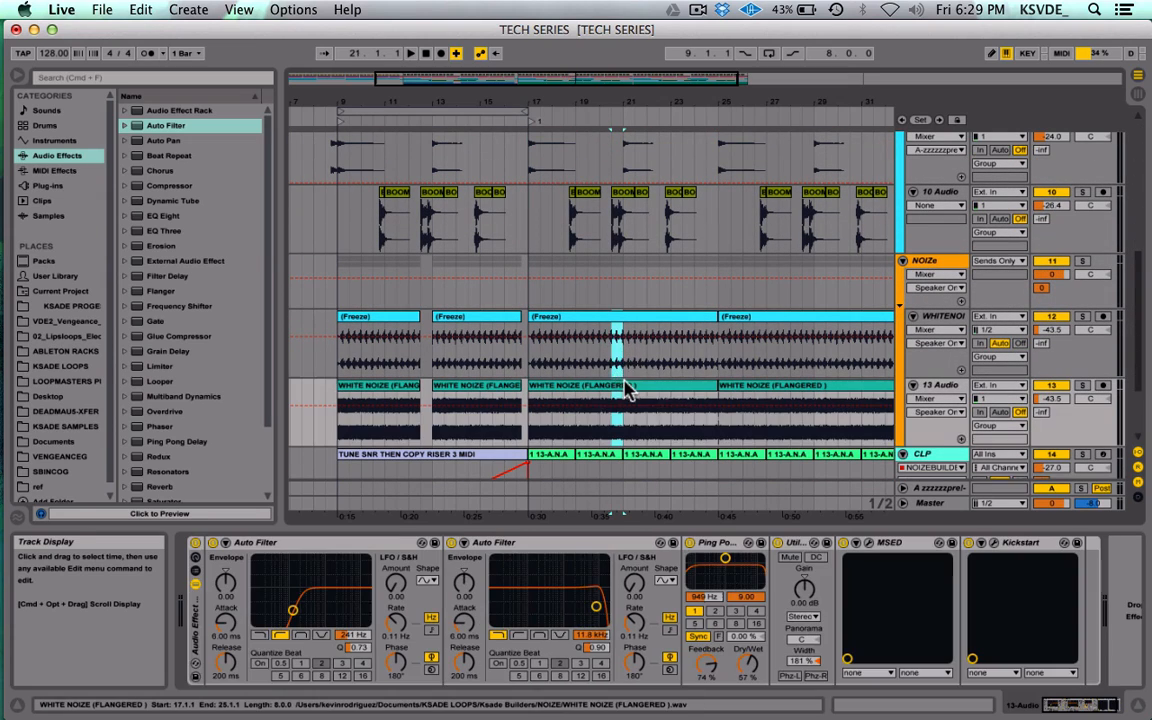
scroll(625, 383, "up", 10)
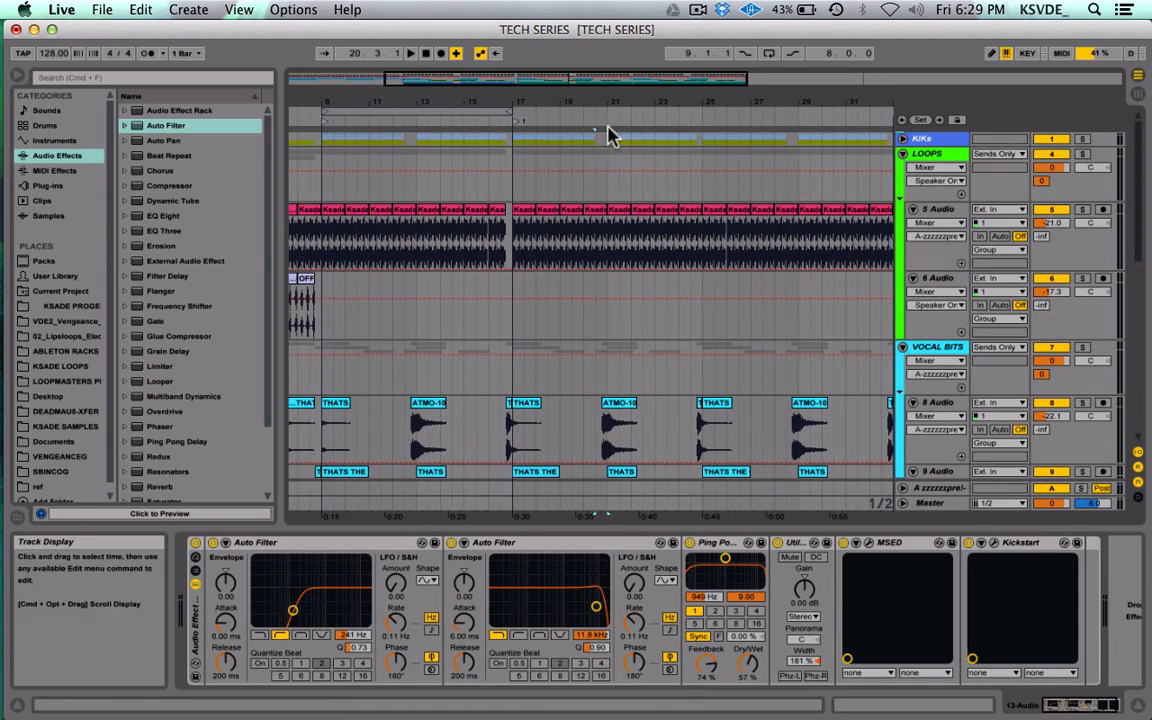
scroll(590, 170, "down", 10)
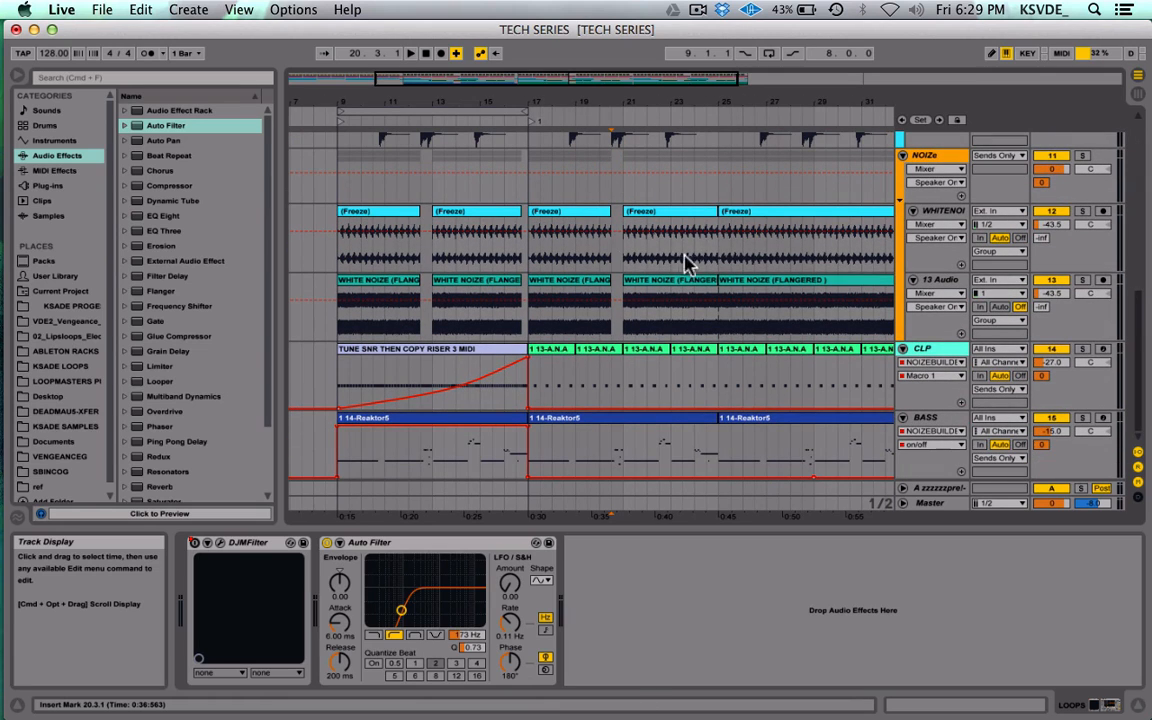
Step: Delete the audio on both white noise tracks from 24.4.1 to 25.1.1
scroll(708, 248, "up", 10)
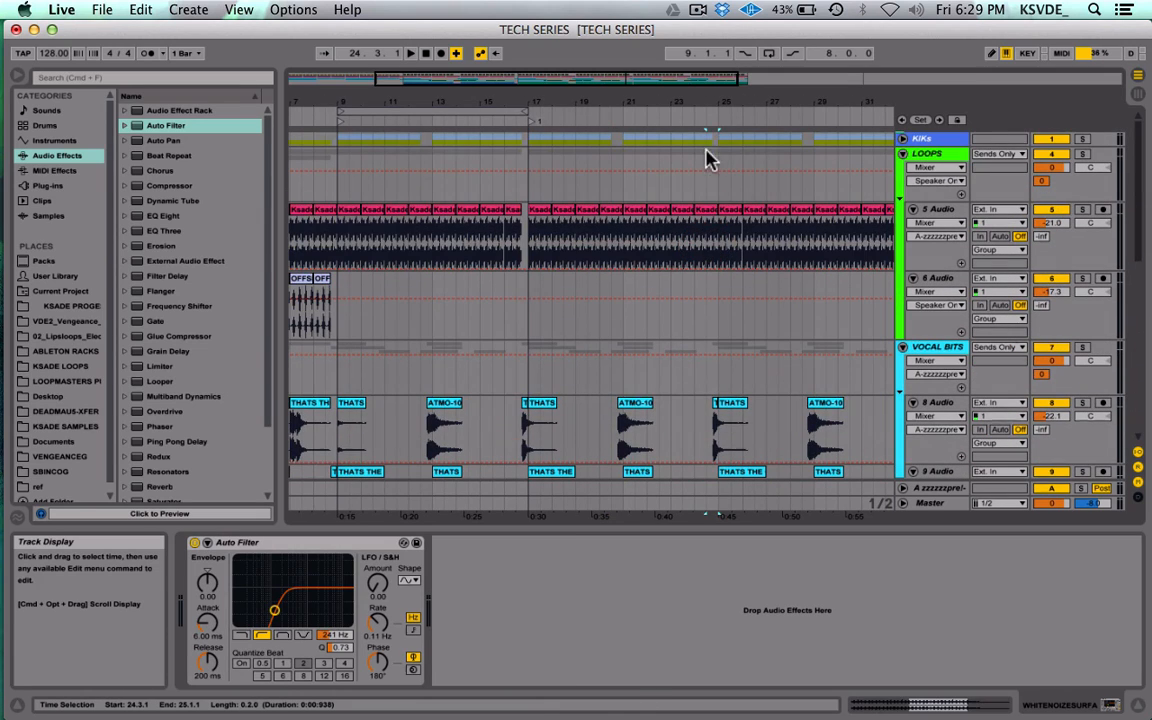
left_click_drag(598, 81, 602, 165)
scroll(670, 262, "right", 3)
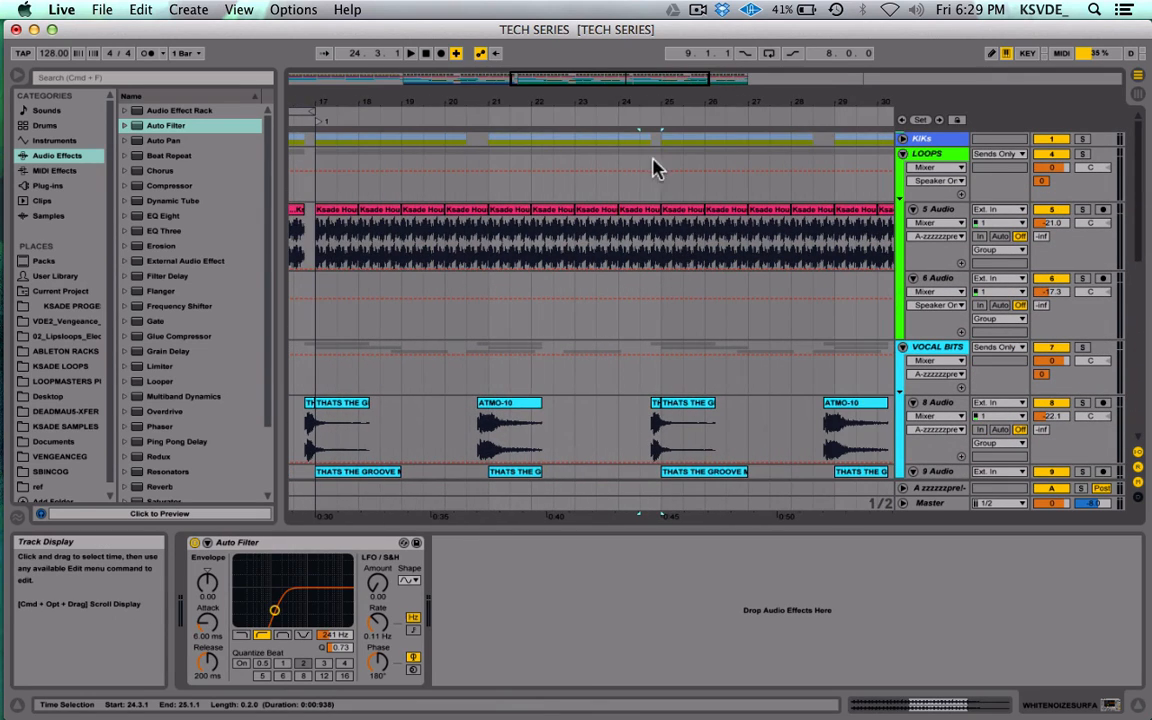
left_click_drag(650, 82, 650, 91)
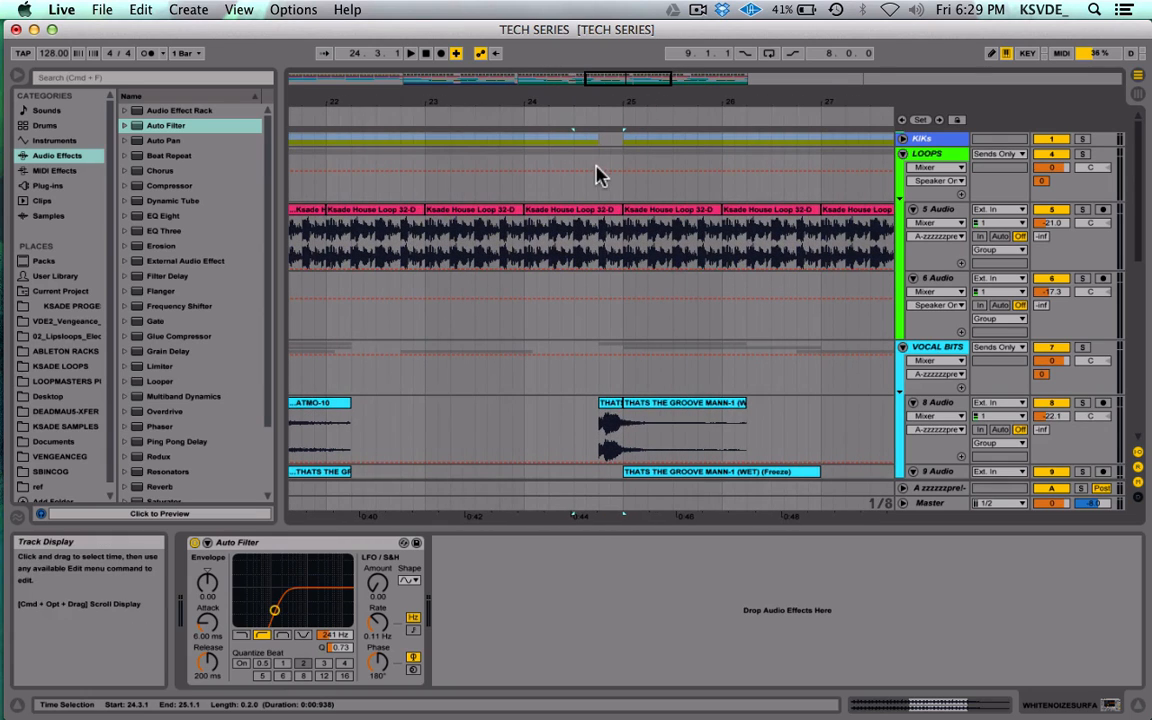
left_click(601, 181)
left_click_drag(601, 181, 632, 185)
scroll(628, 190, "down", 5)
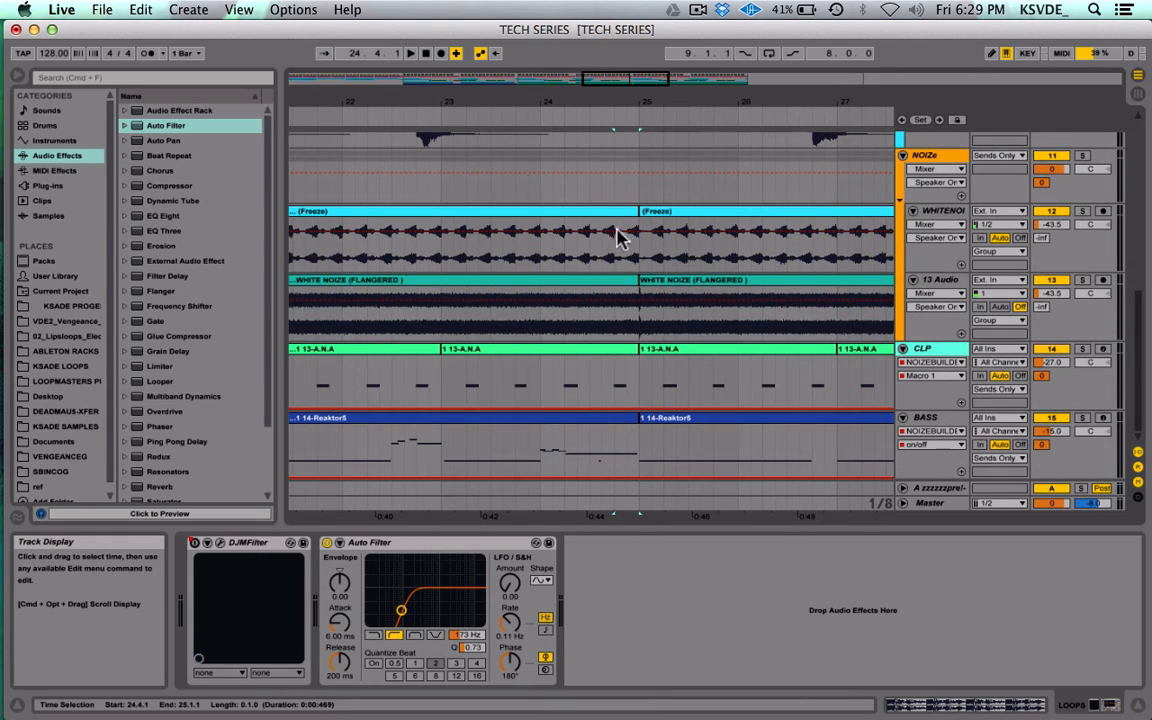
left_click_drag(612, 242, 638, 306)
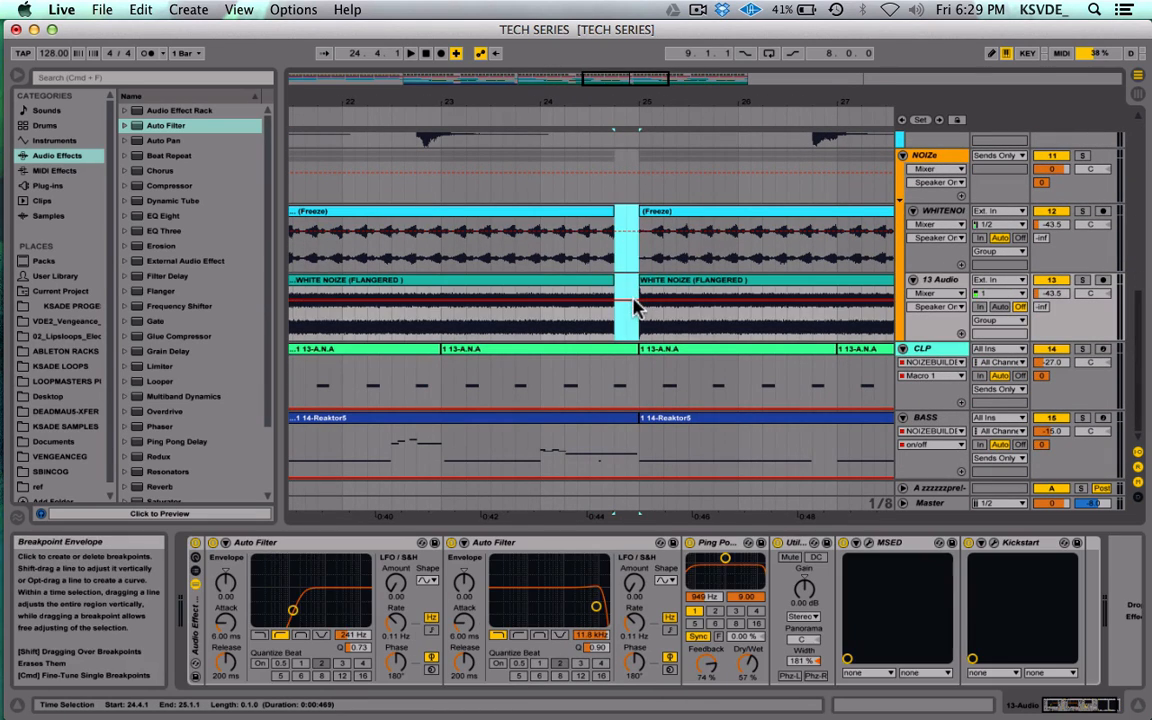
Step: Delete the audio on both white noise tracks from 28.3.1 to 29.1.1
scroll(636, 306, "up", 6)
scroll(636, 306, "right", 3)
left_click(668, 186)
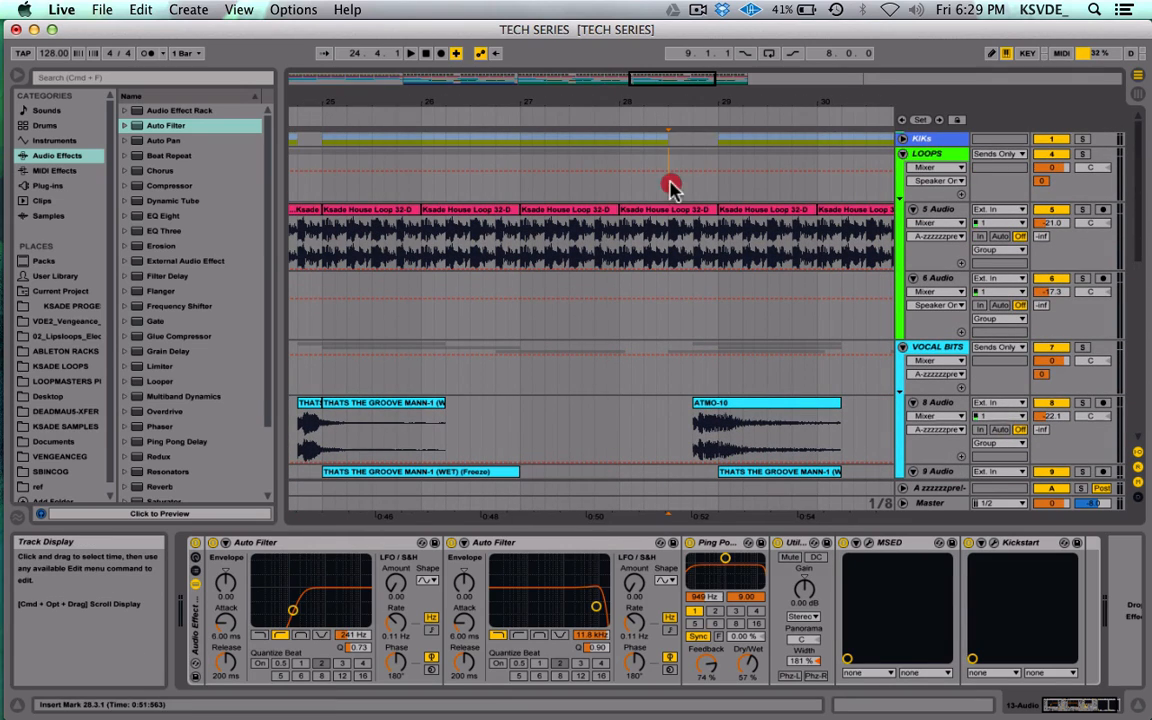
left_click_drag(668, 186, 717, 185)
scroll(717, 185, "down", 5)
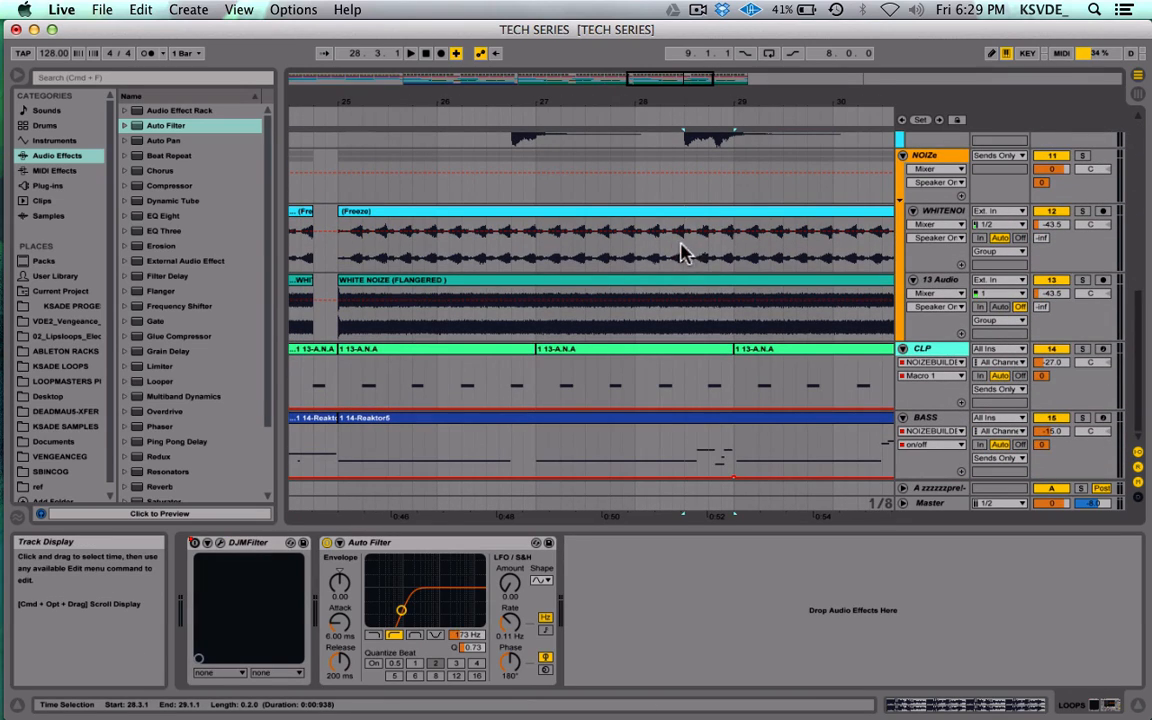
left_click_drag(681, 252, 710, 320)
left_click(731, 313)
Step: Delete the audio on both white noise tracks from 32.4.1 to 33.1.1
scroll(731, 313, "up", 6)
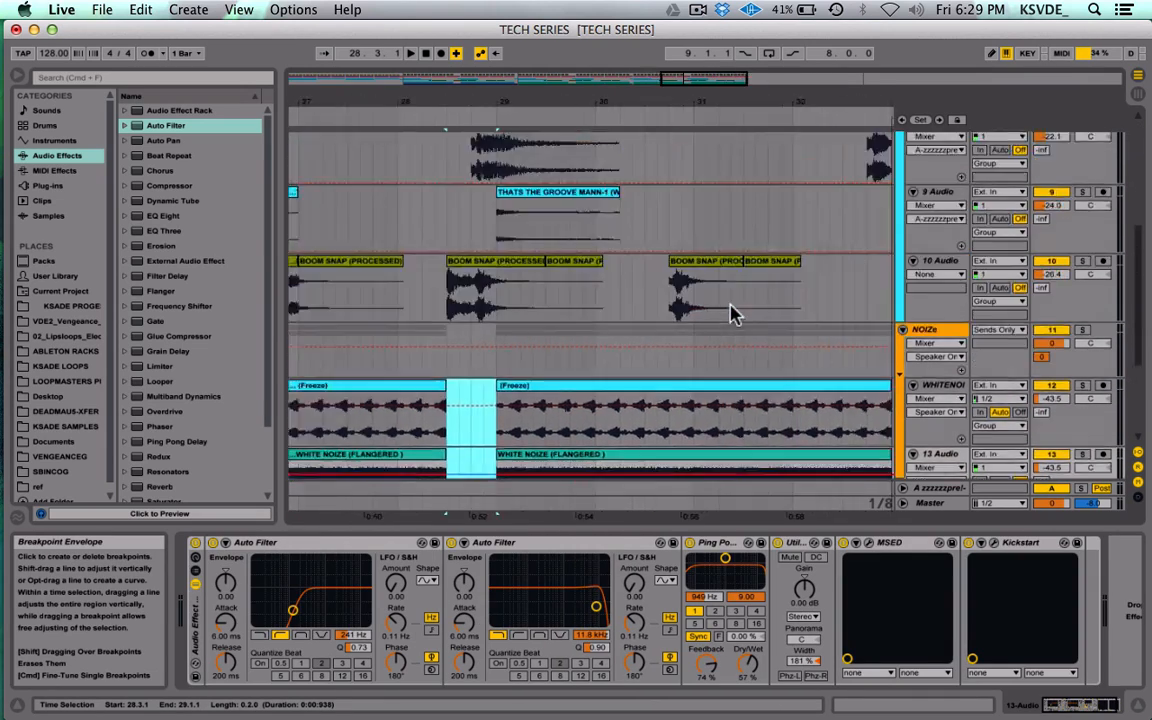
scroll(731, 313, "right", 3)
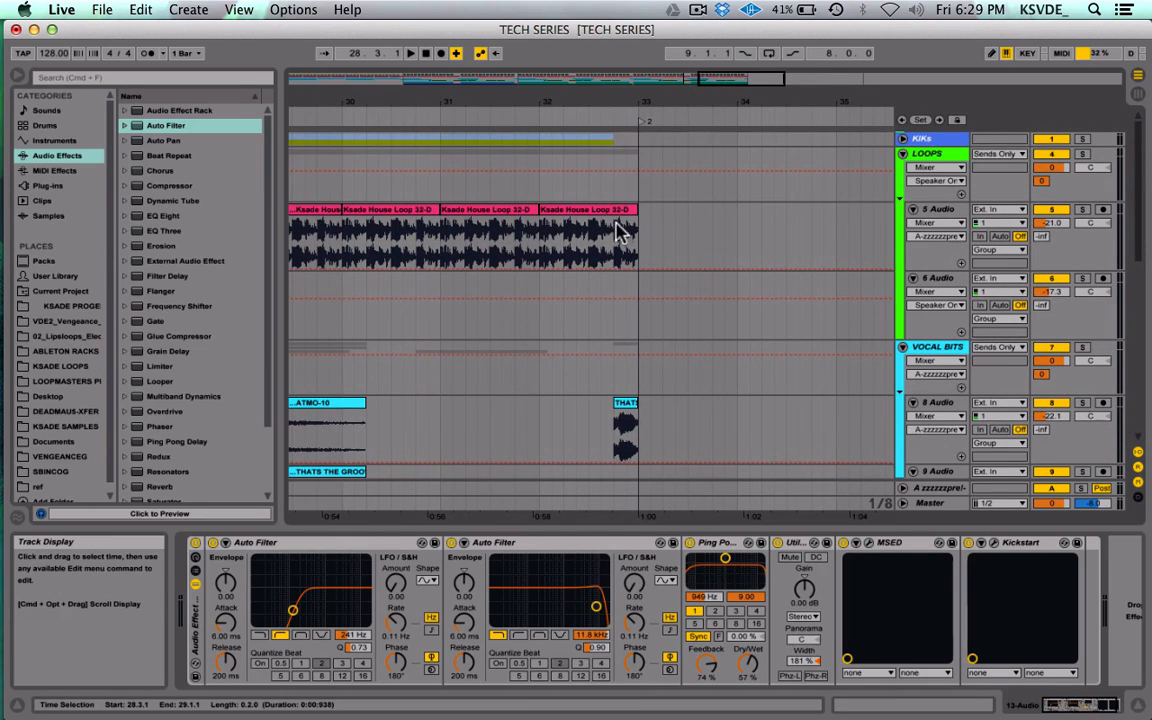
scroll(620, 234, "down", 5)
left_click_drag(630, 368, 650, 440)
scroll(641, 245, "up", 5)
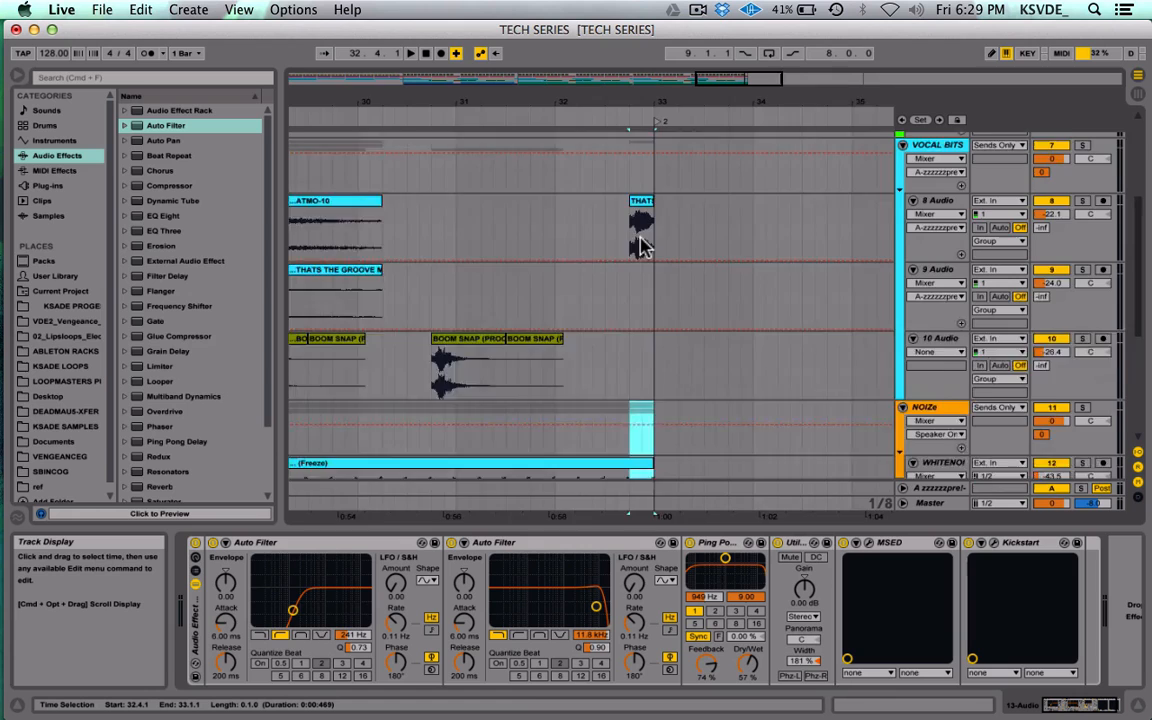
scroll(643, 247, "left", 1)
scroll(642, 247, "down", 8)
key("Delete")
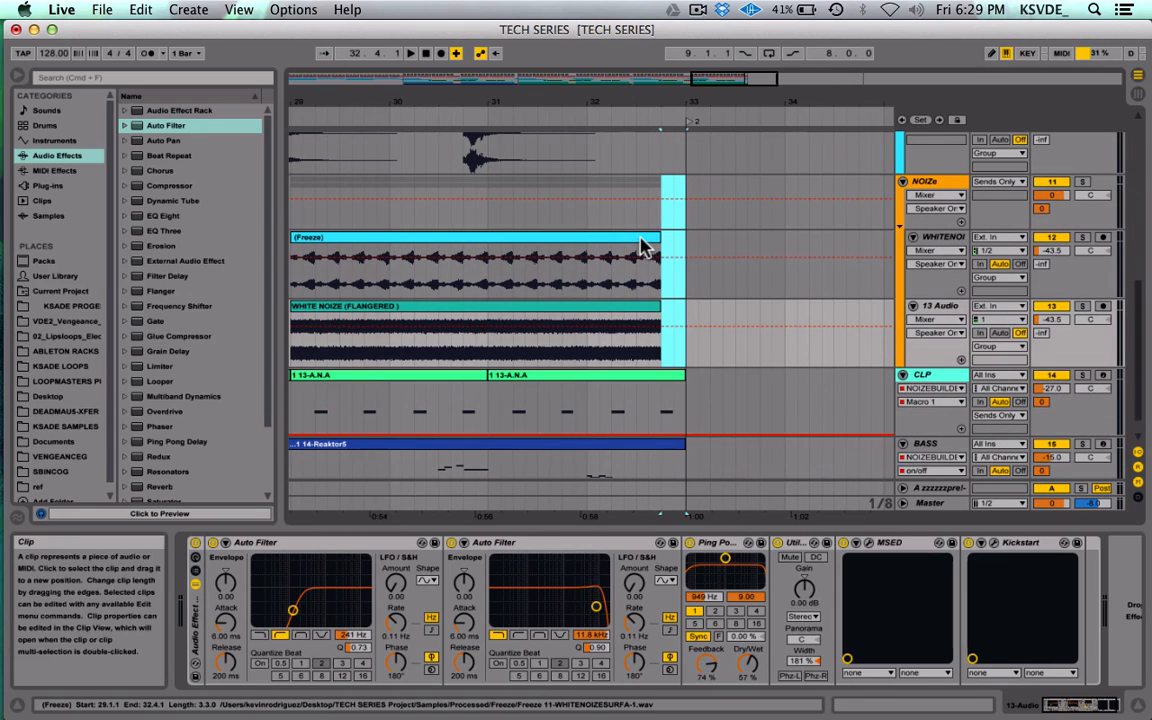
Step: Delete the end of the CLP track's last clip from 32.4.1 to 33.1.1, plus the leftover final G1 note
left_click_drag(655, 407, 697, 400)
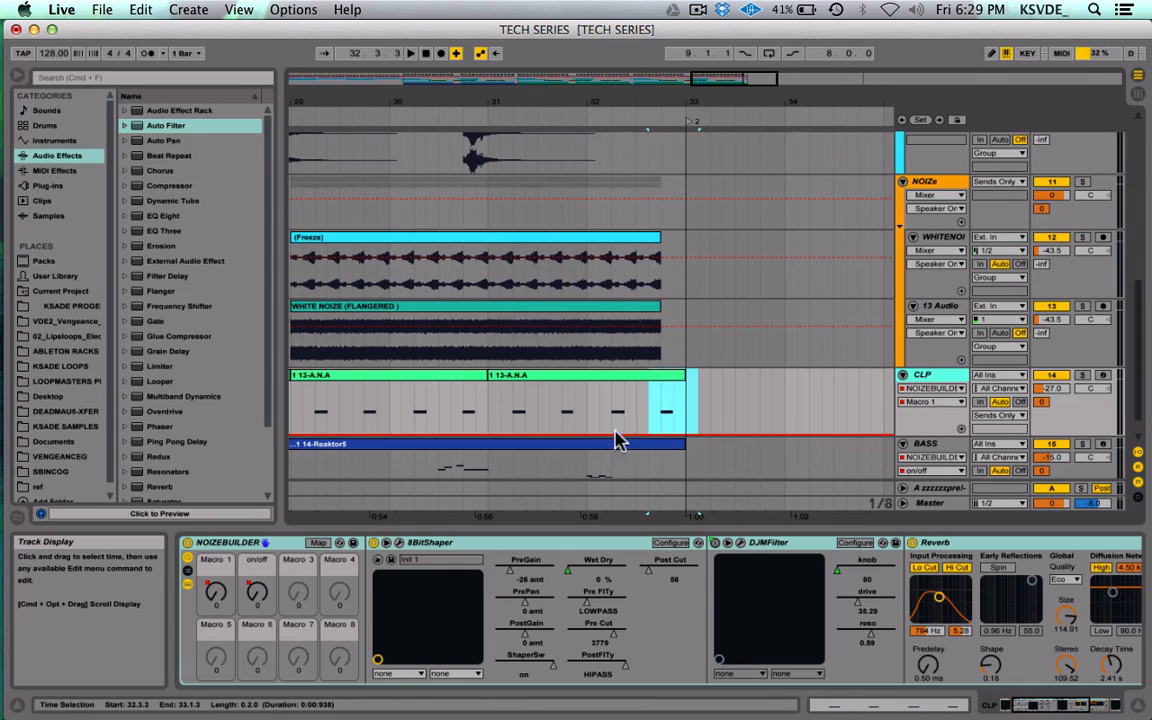
key("Delete")
scroll(695, 386, "left", 5)
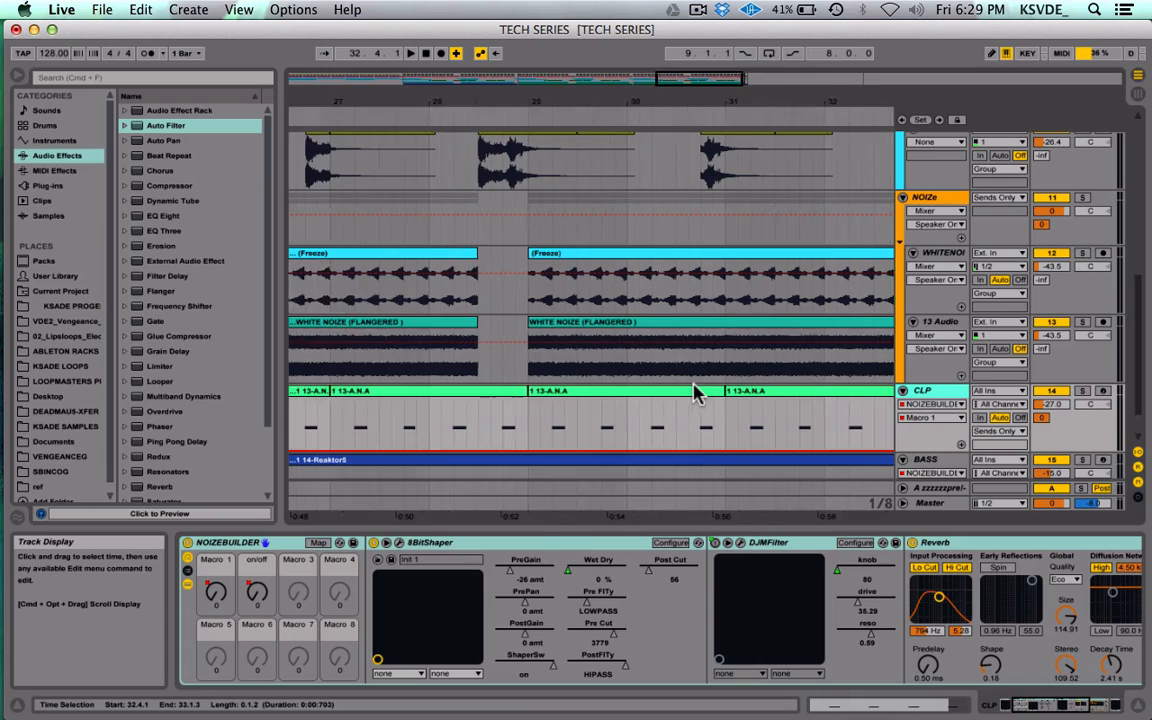
scroll(695, 386, "right", 3)
double_click(750, 390)
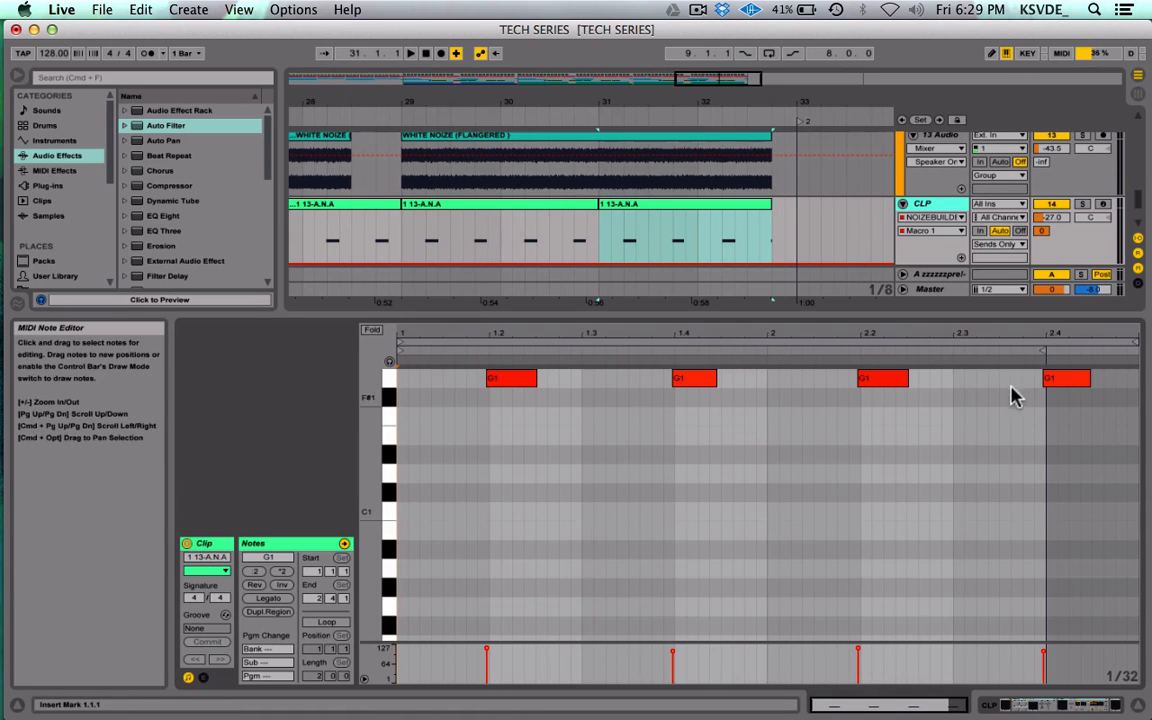
left_click_drag(1023, 395, 1147, 319)
key("Delete")
key("shift+Tab")
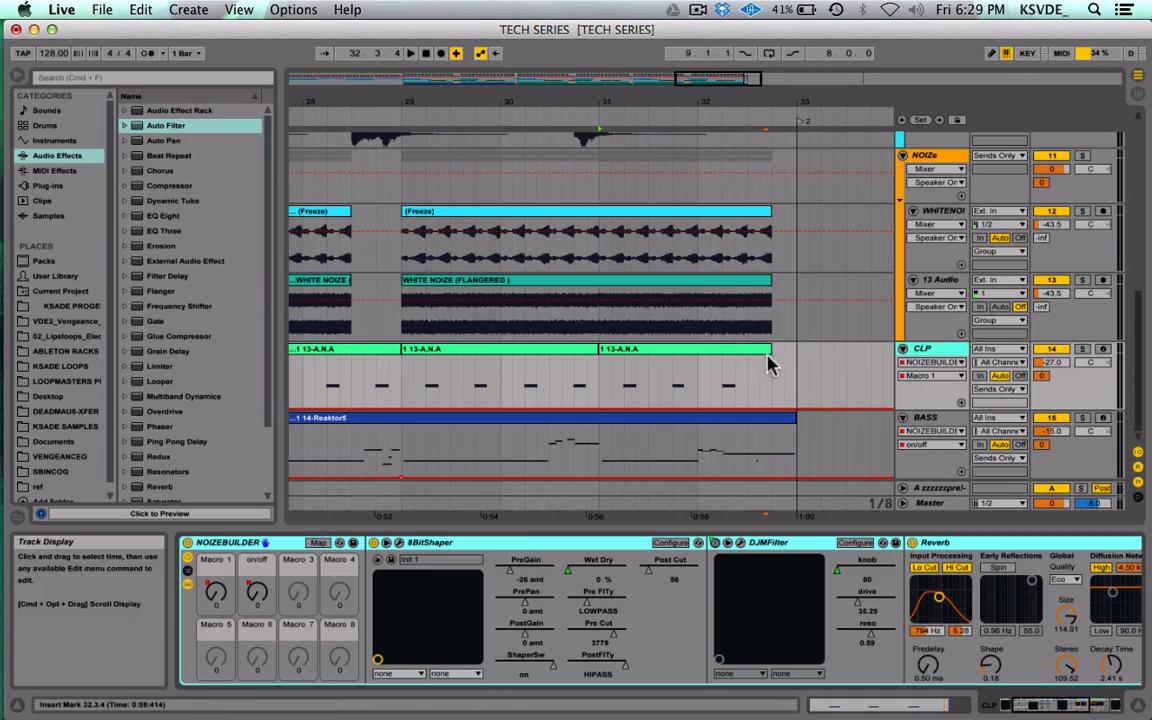
Step: Cut the claps from 28.3.1 to 29.1.1, 24.3.3 to 25.1.1 and 20.3.1 to 21.1.1 on the CLP track
scroll(753, 348, "left", 5)
left_click_drag(600, 365, 676, 365)
scroll(650, 368, "left", 5)
scroll(686, 370, "left", 4)
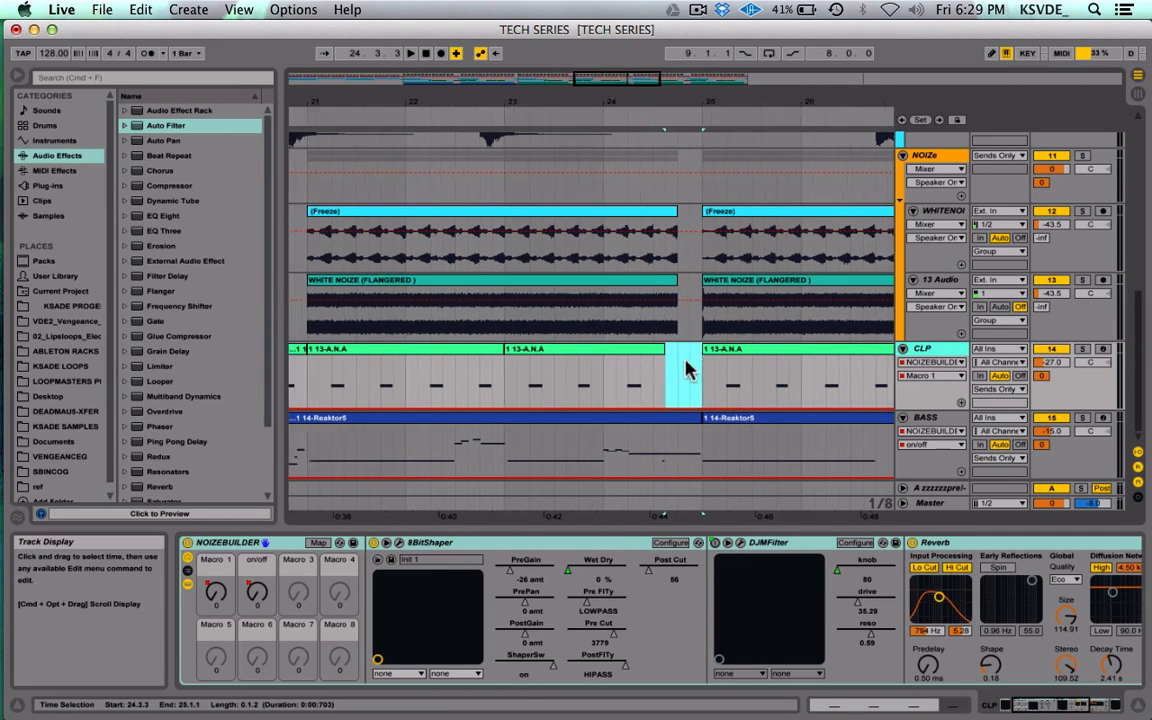
left_click_drag(558, 372, 594, 369)
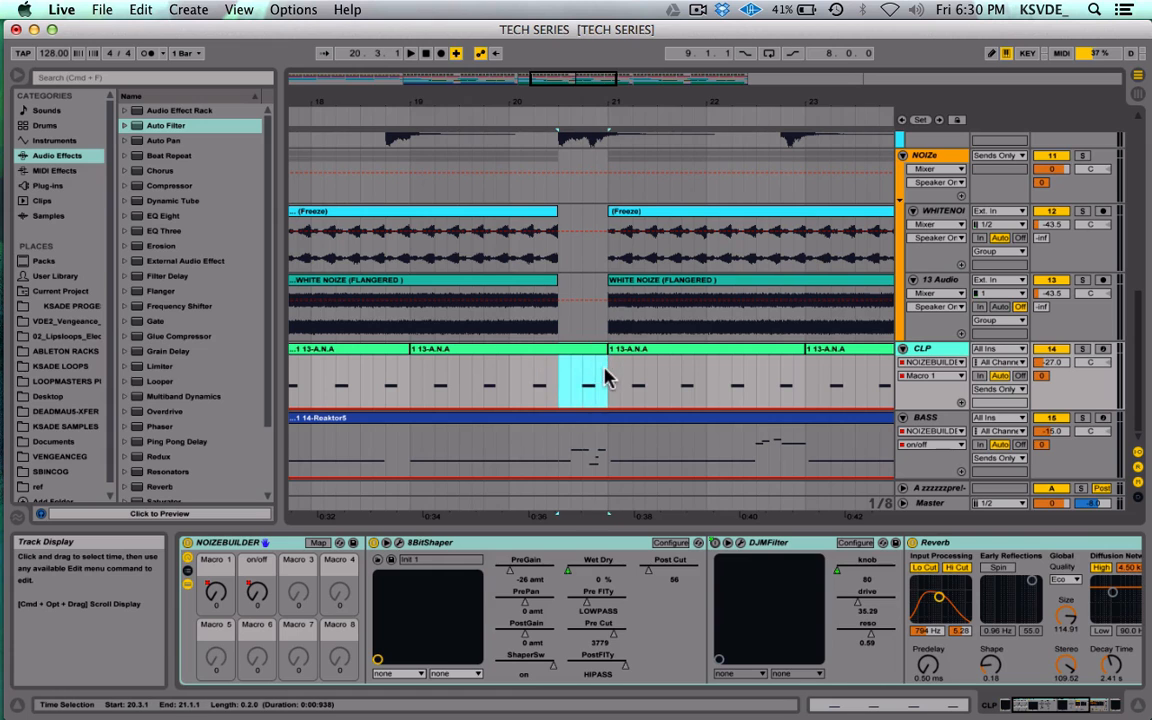
Step: Fold the LOOPS, VOCAL BITS and NOIZe group tracks
scroll(606, 377, "left", 4)
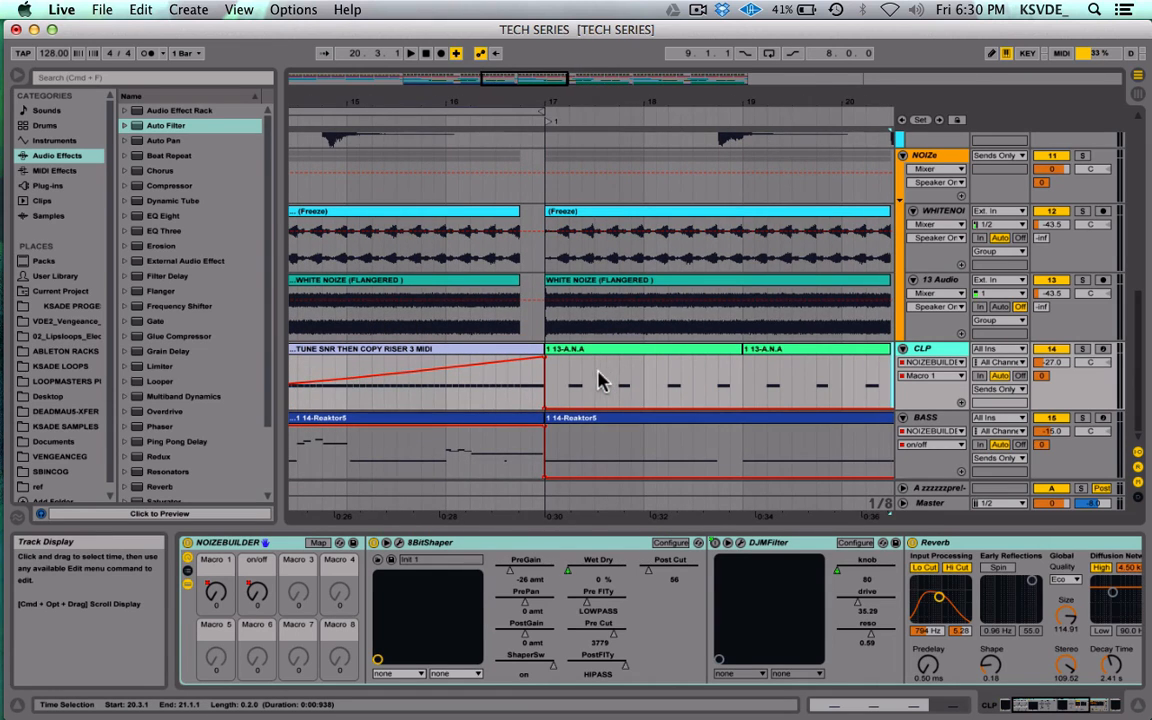
scroll(598, 380, "left", 8)
scroll(493, 298, "up", 3)
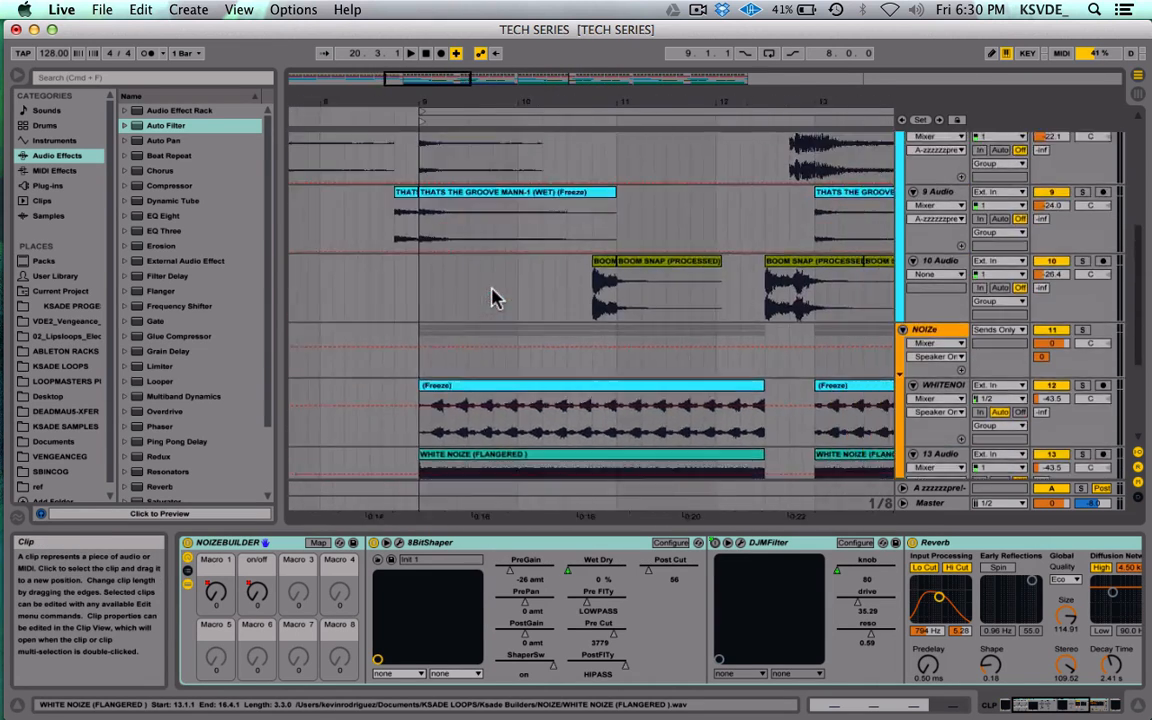
scroll(493, 298, "up", 10)
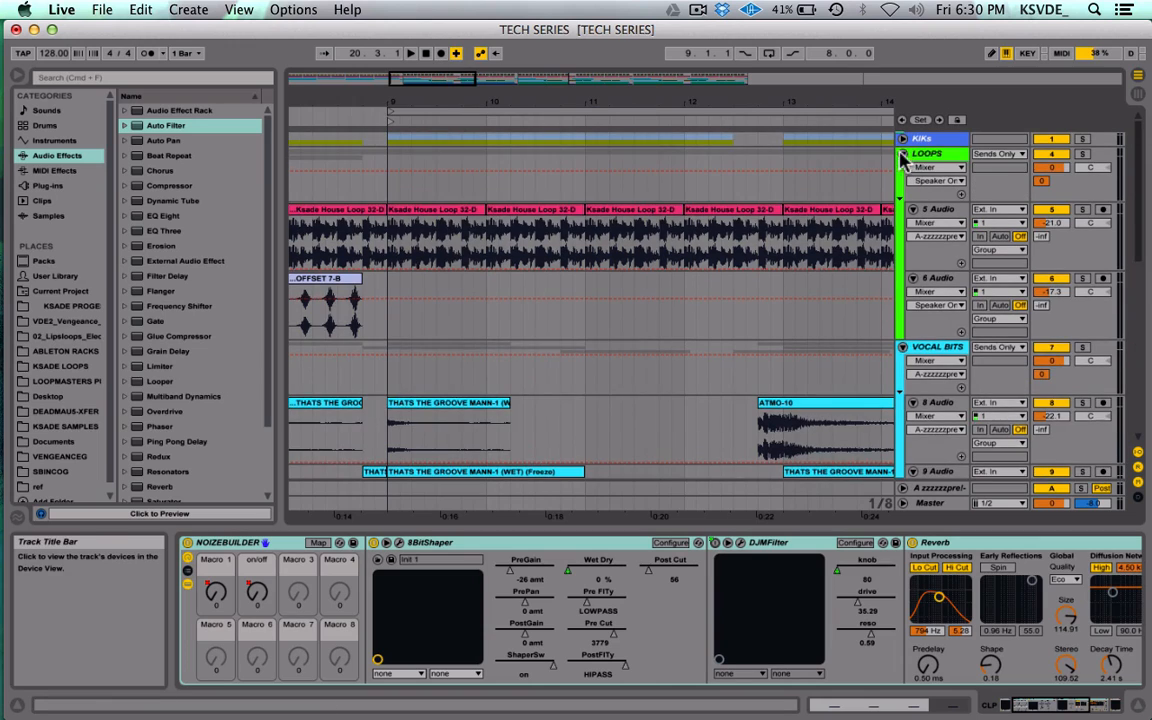
left_click(903, 155)
left_click(903, 169)
left_click(903, 184)
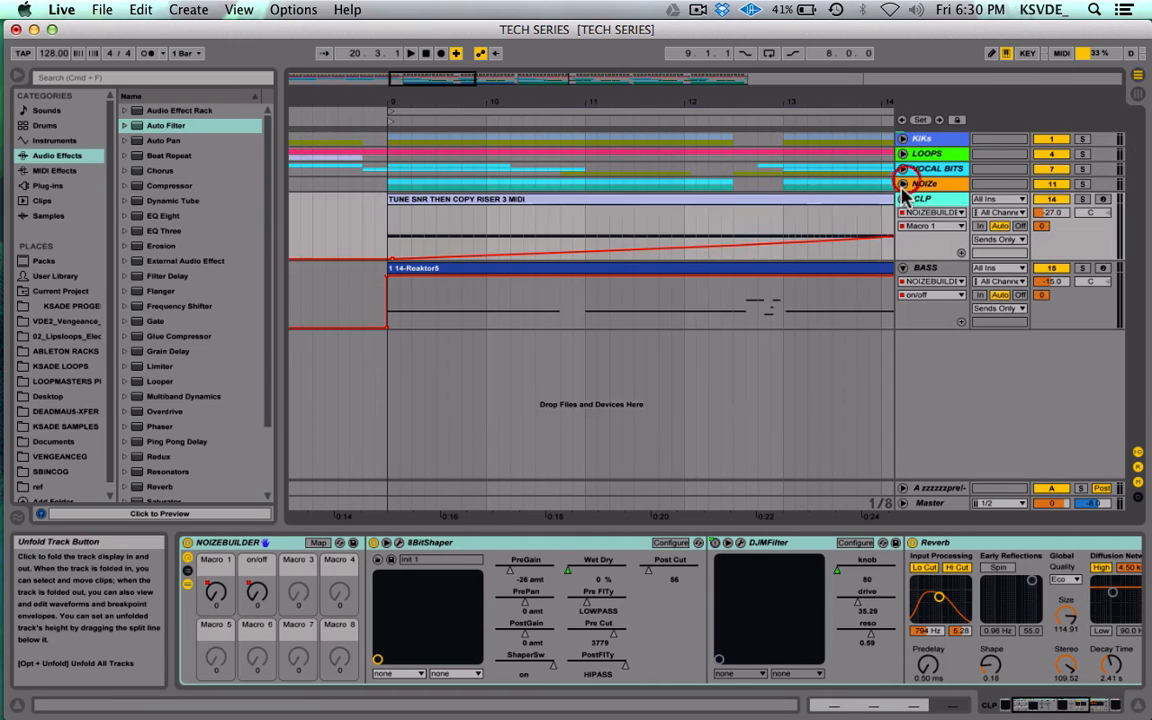
Step: Play the arrangement from 9.1.1 to listen to the build and the drop
left_click_drag(453, 81, 488, 52)
scroll(728, 280, "right", 5)
scroll(740, 281, "right", 3)
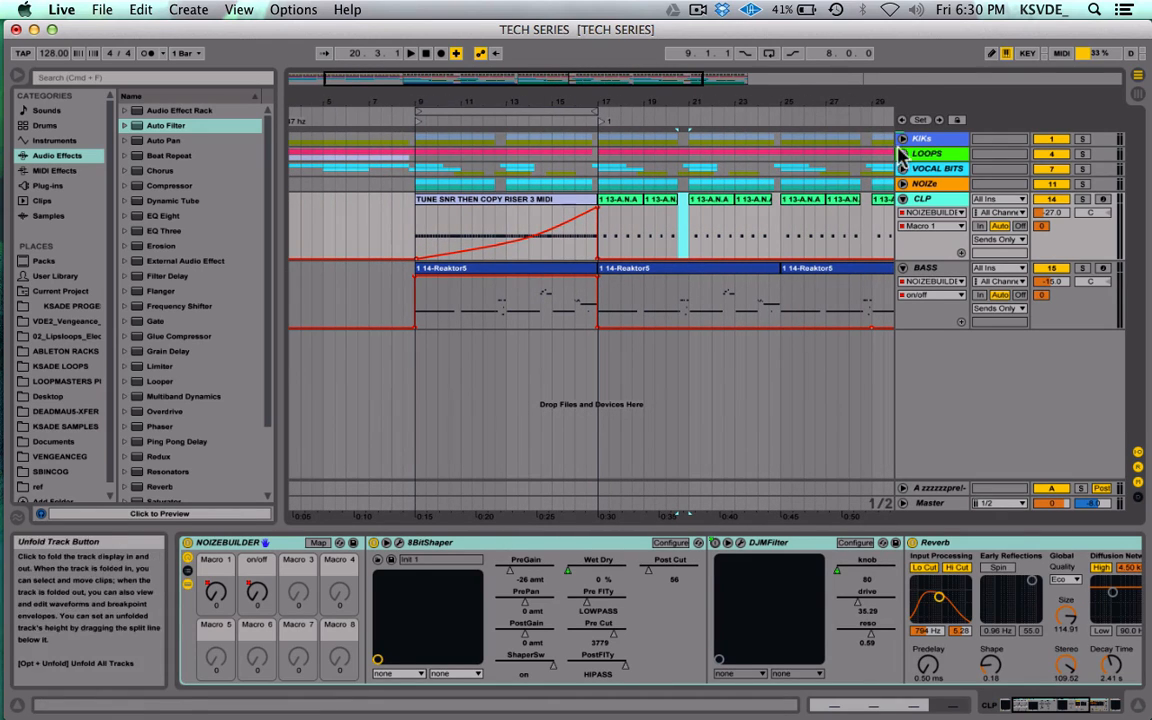
left_click(418, 226)
key("space")
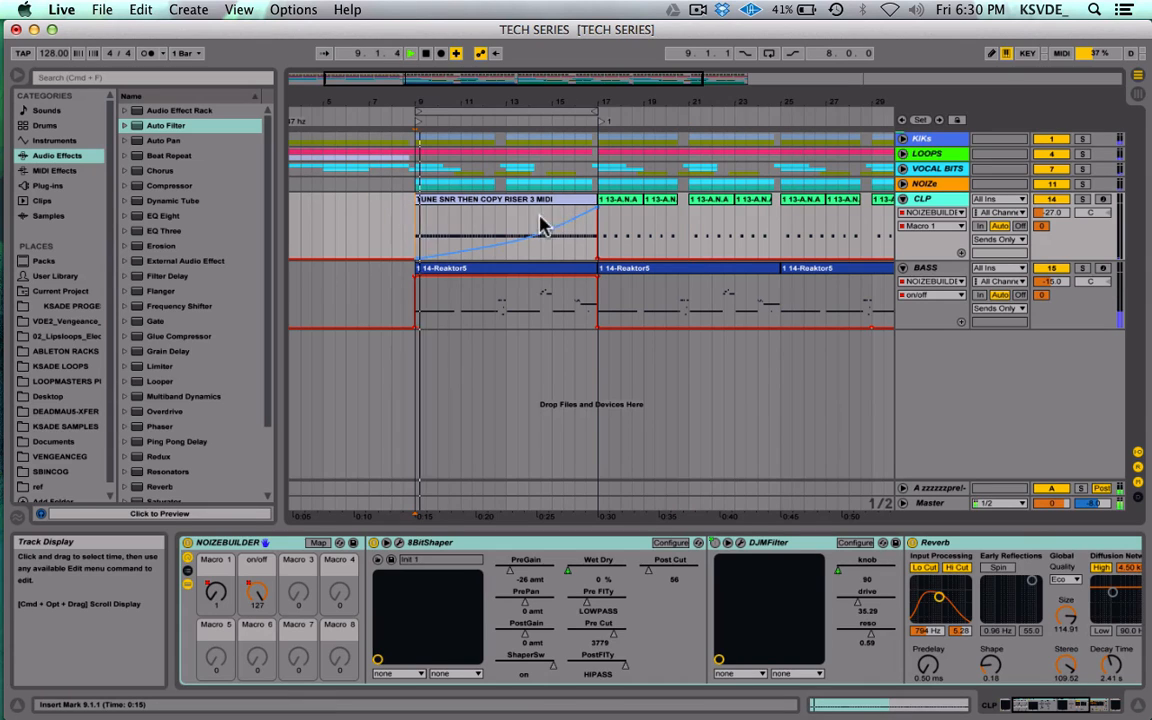
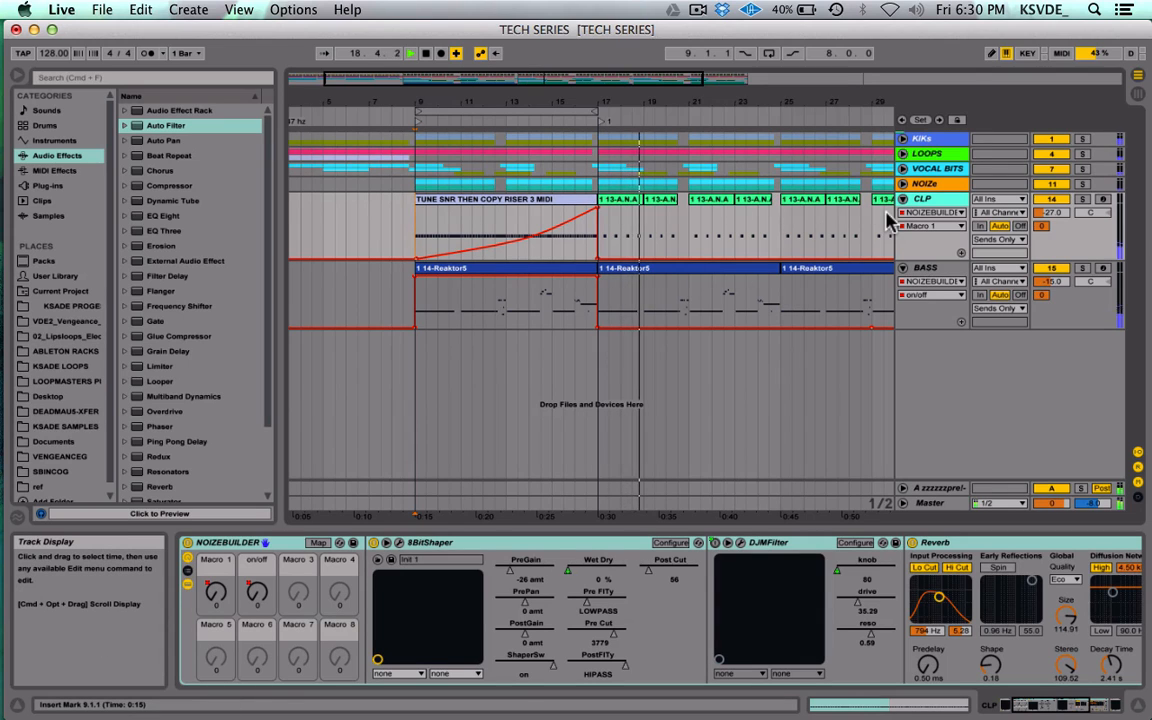
Step: Try deleting the LOOPS group audio from 20.3.1 to 21.1.1 and listen to the break from 20.1.1
left_click_drag(594, 90, 583, 90)
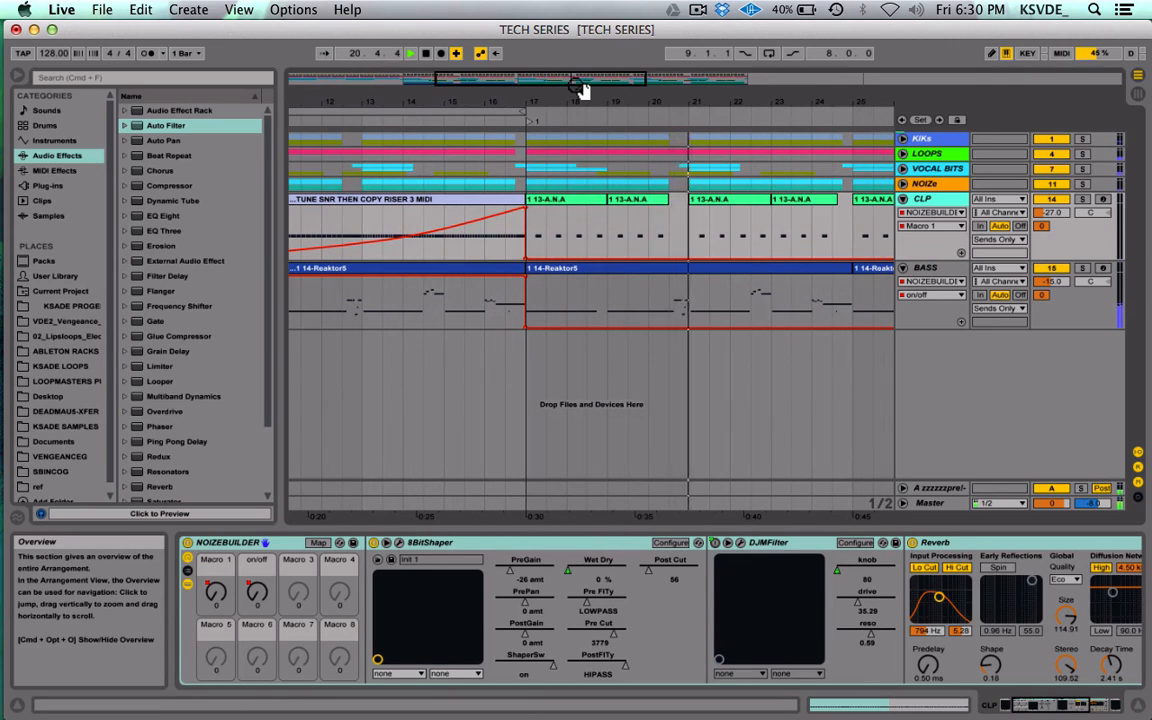
left_click(684, 156)
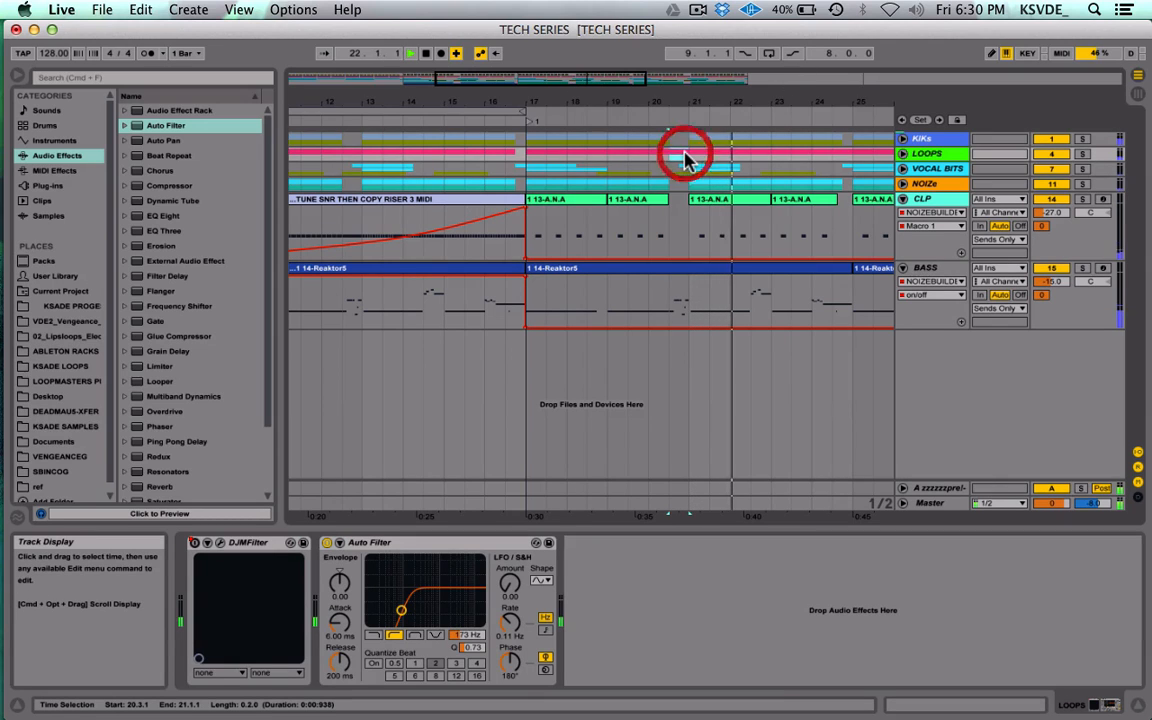
left_click(650, 170)
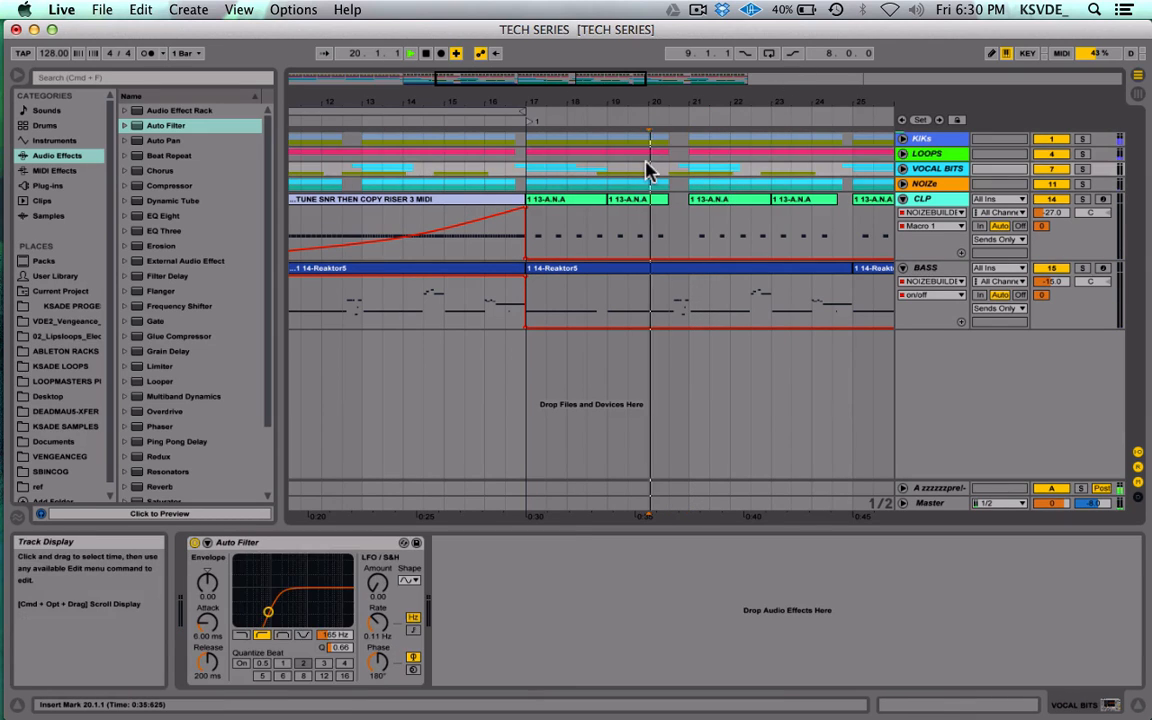
key("space")
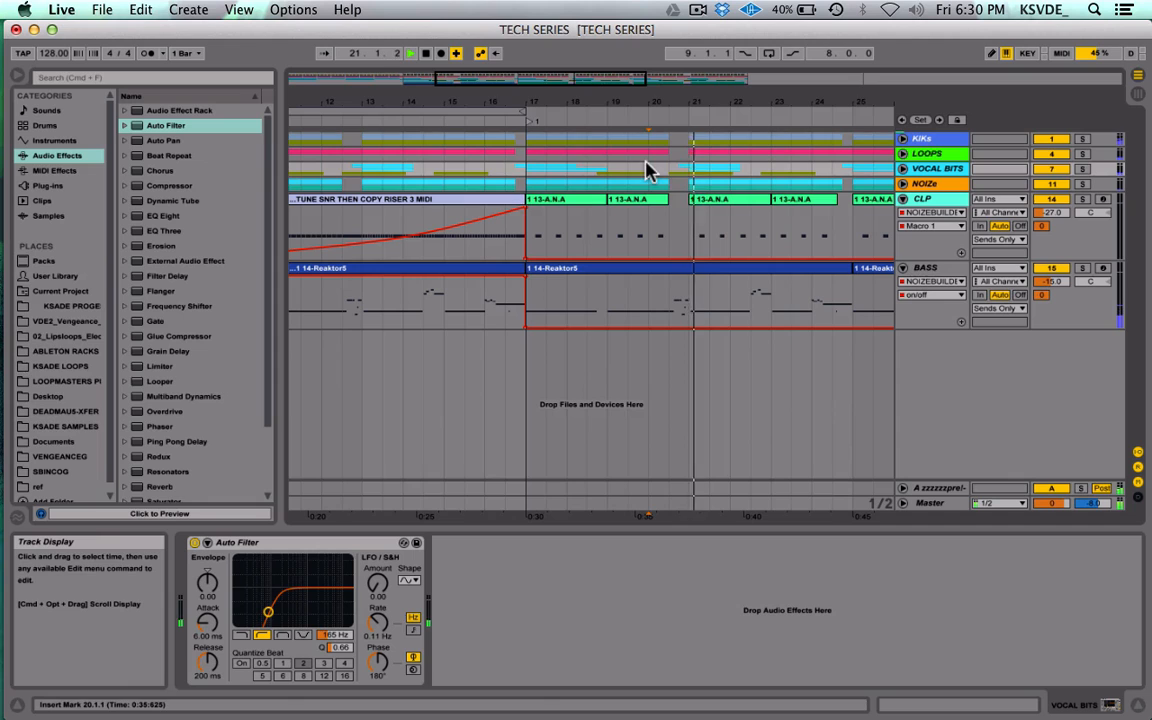
key("space")
Step: Try deleting the BASS clip section from 20.3.1 to 21.1.1 and listen from 17.1.1
left_click_drag(671, 287, 679, 285)
key("Delete")
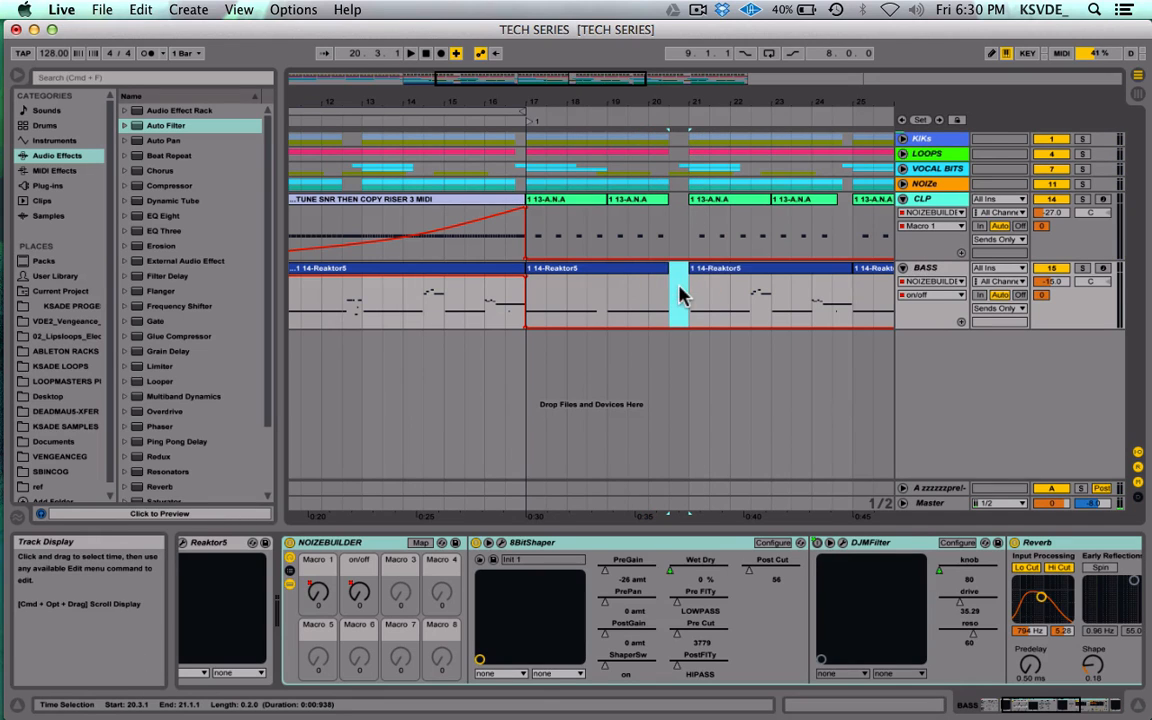
left_click(641, 167)
key("space")
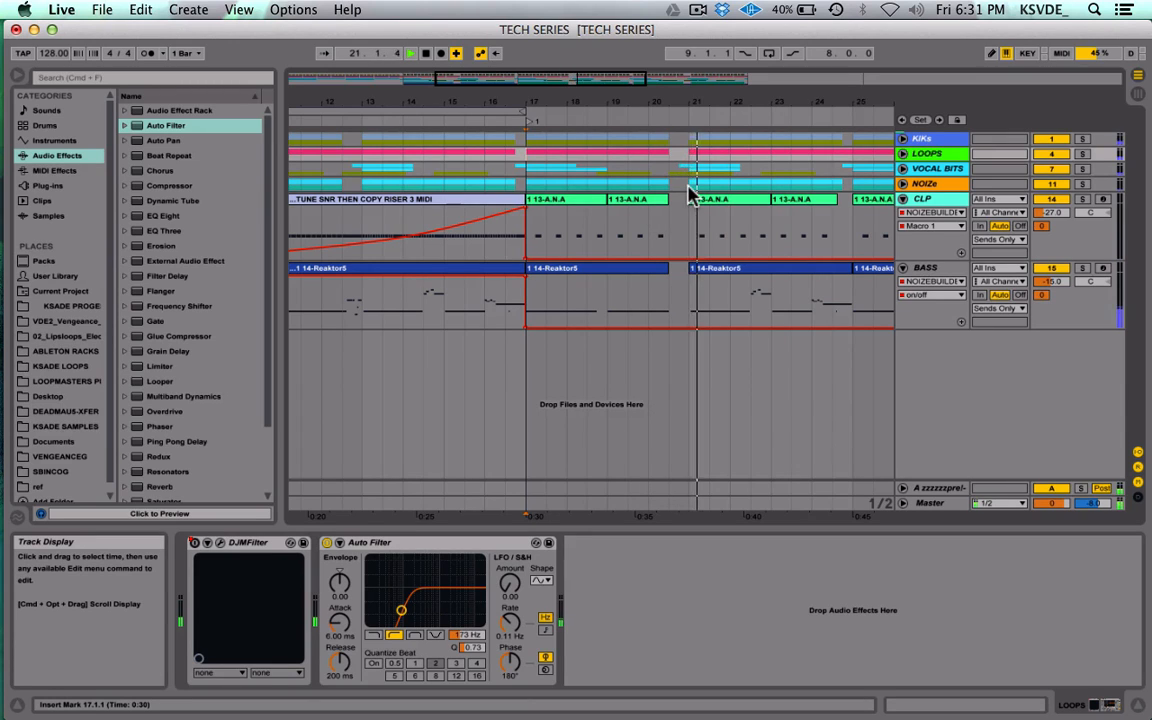
key("space")
Step: Undo the BASS and LOOPS cuts before bar 21 and play from 20.1.1
key("super+z")
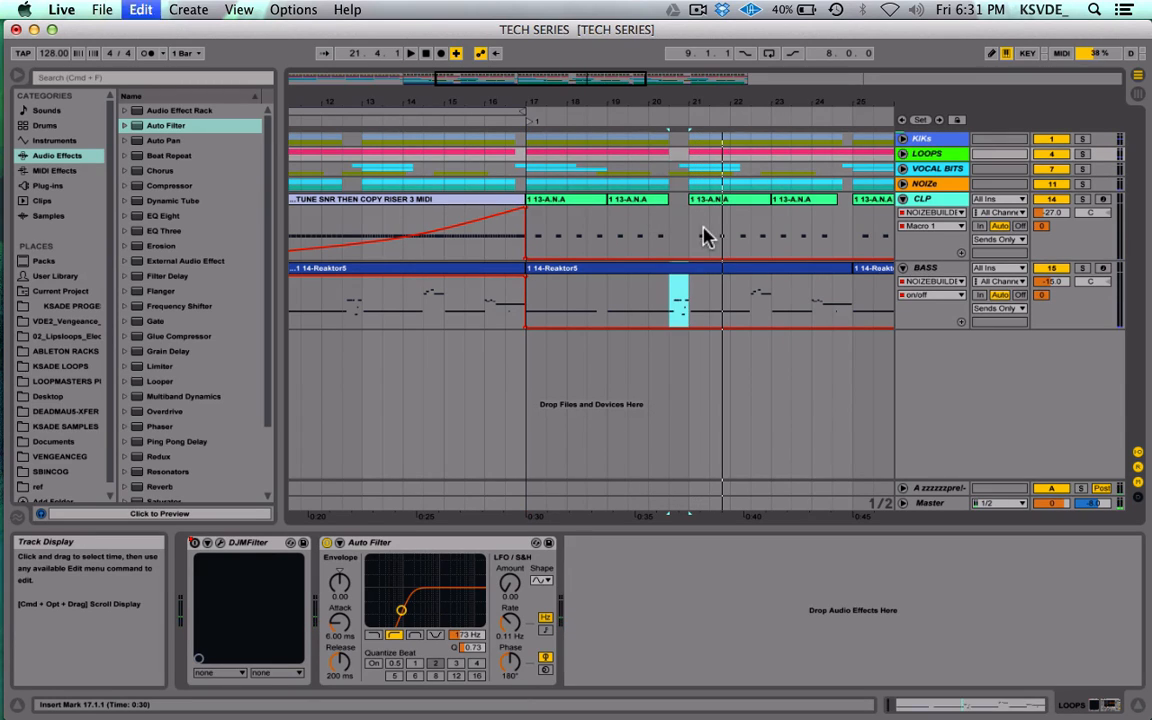
key("super+z")
left_click(645, 165)
key("space")
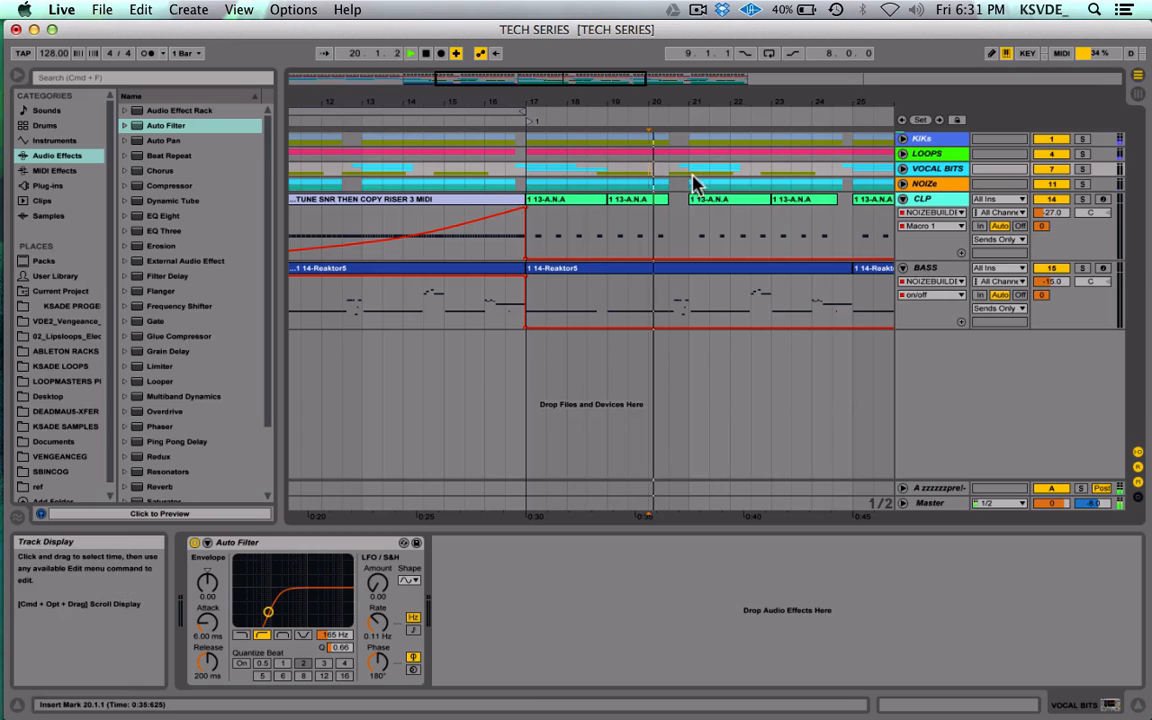
Step: Extend the CLP clips before the gaps so they end at 21.1.1 and 29.1.1, and save the set
left_click_drag(666, 203, 689, 202)
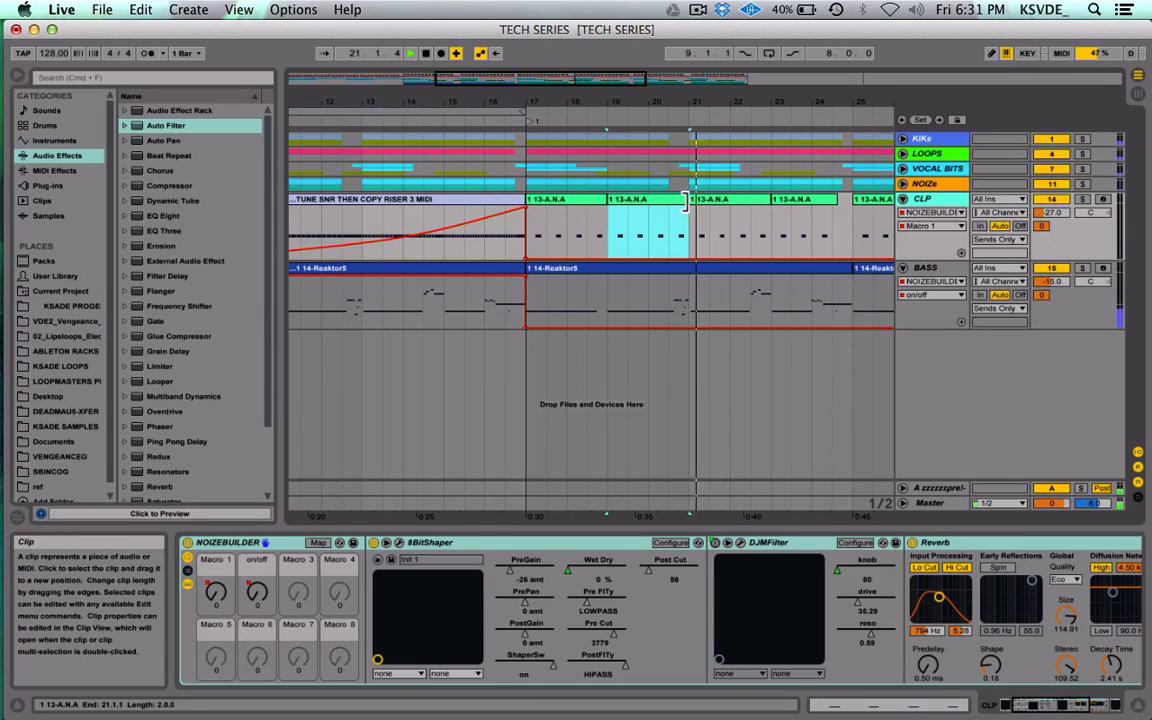
key("space")
key("space")
left_click(666, 219)
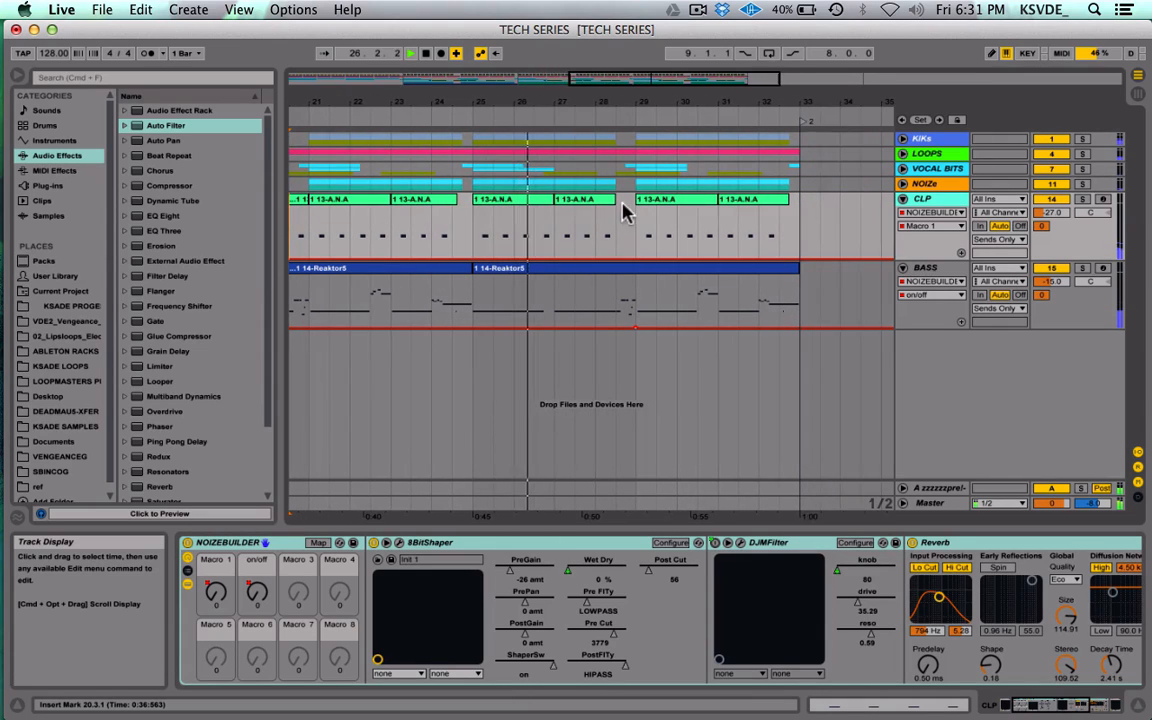
left_click(622, 210)
key("super+s")
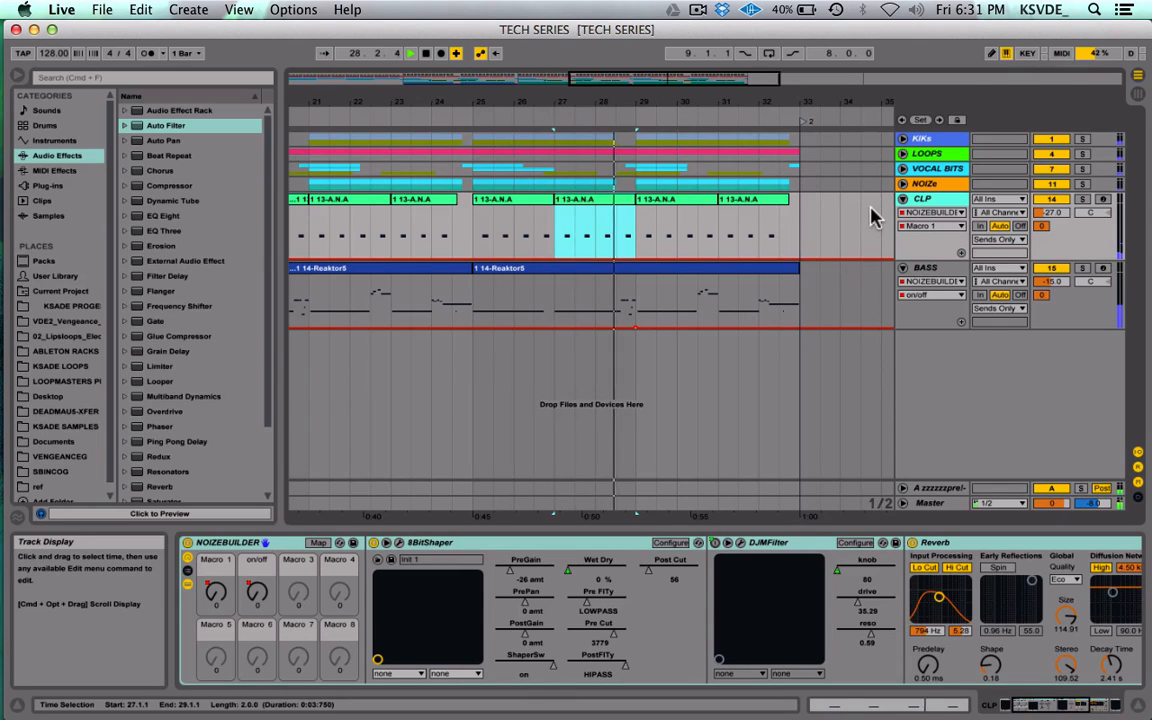
Step: Duplicate the section from 25.1.1 to 33.1.1 on all tracks so the copy fills 33.1.1 to 41.1.1
scroll(872, 208, "left", 3)
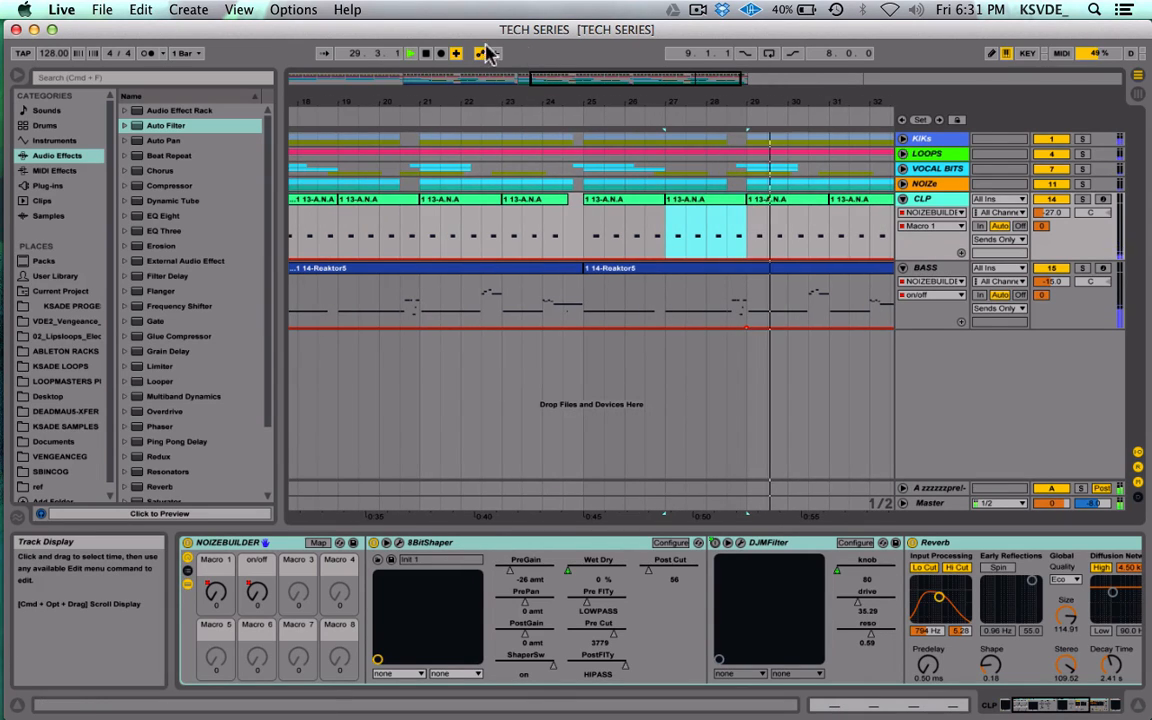
left_click_drag(620, 82, 618, 79)
scroll(537, 284, "left", 6)
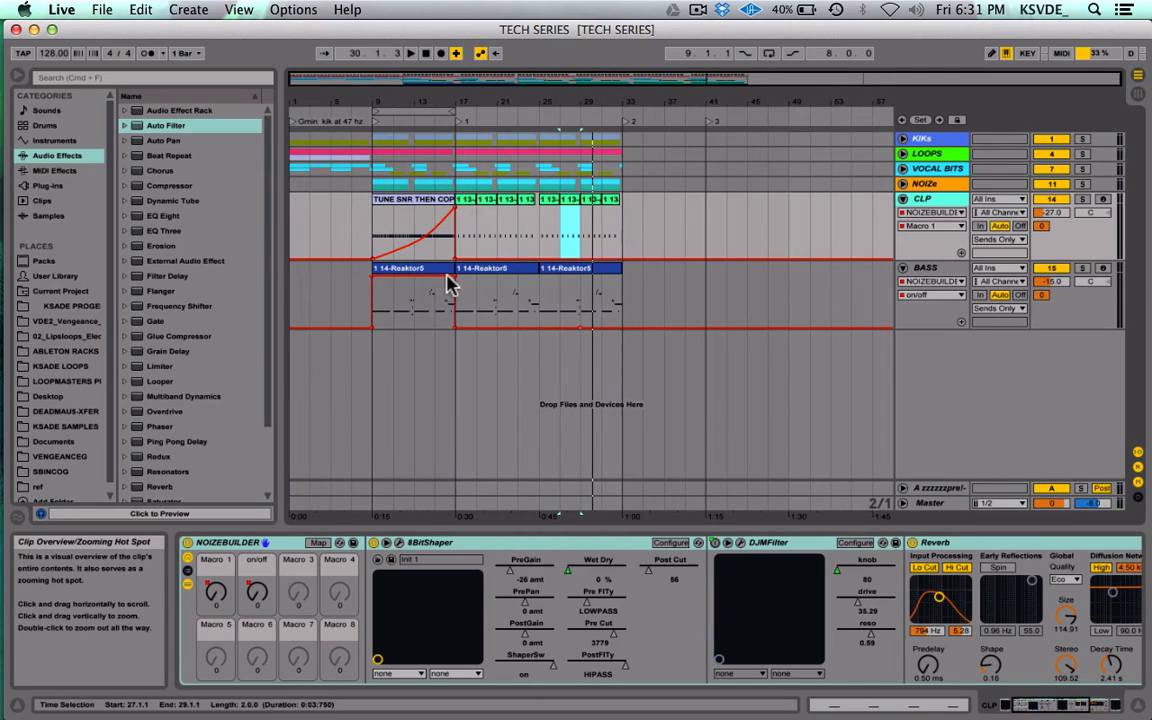
left_click(624, 310)
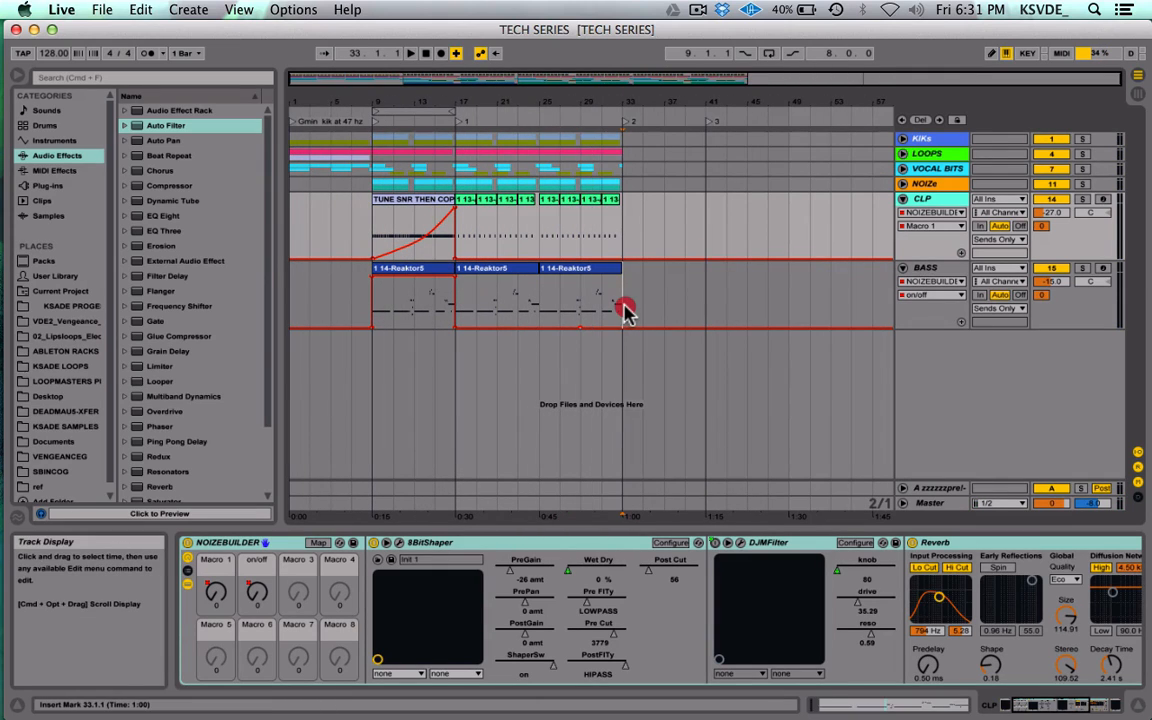
left_click_drag(624, 310, 540, 112)
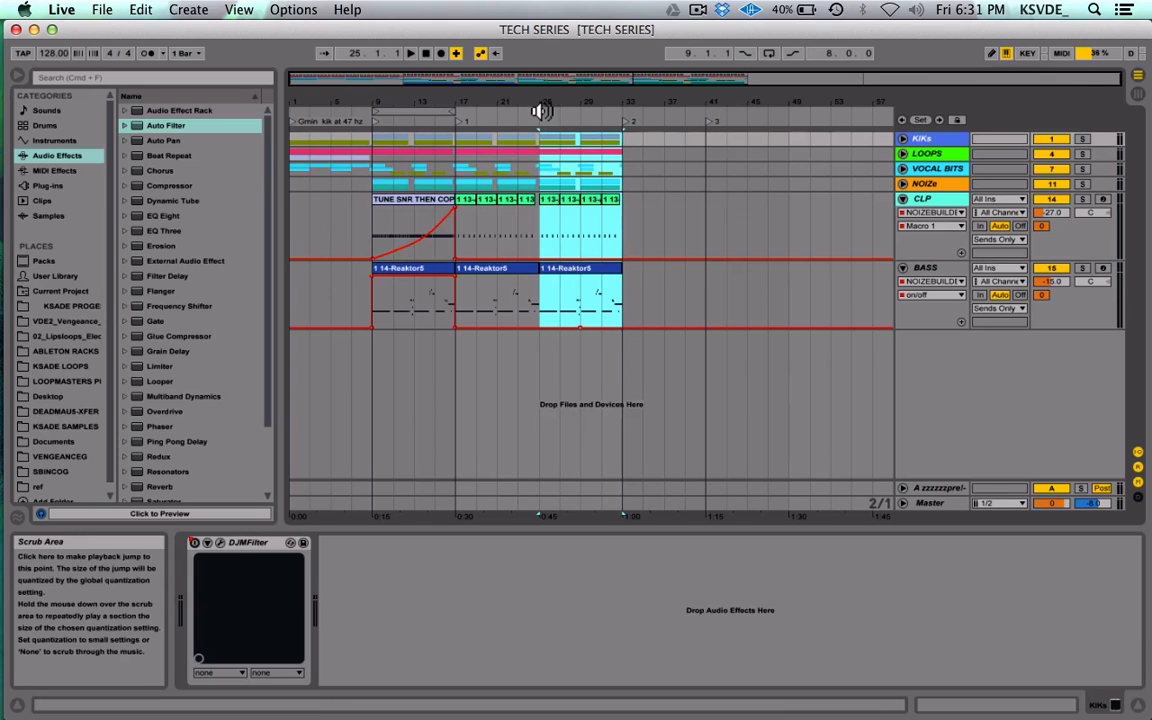
key("super+d")
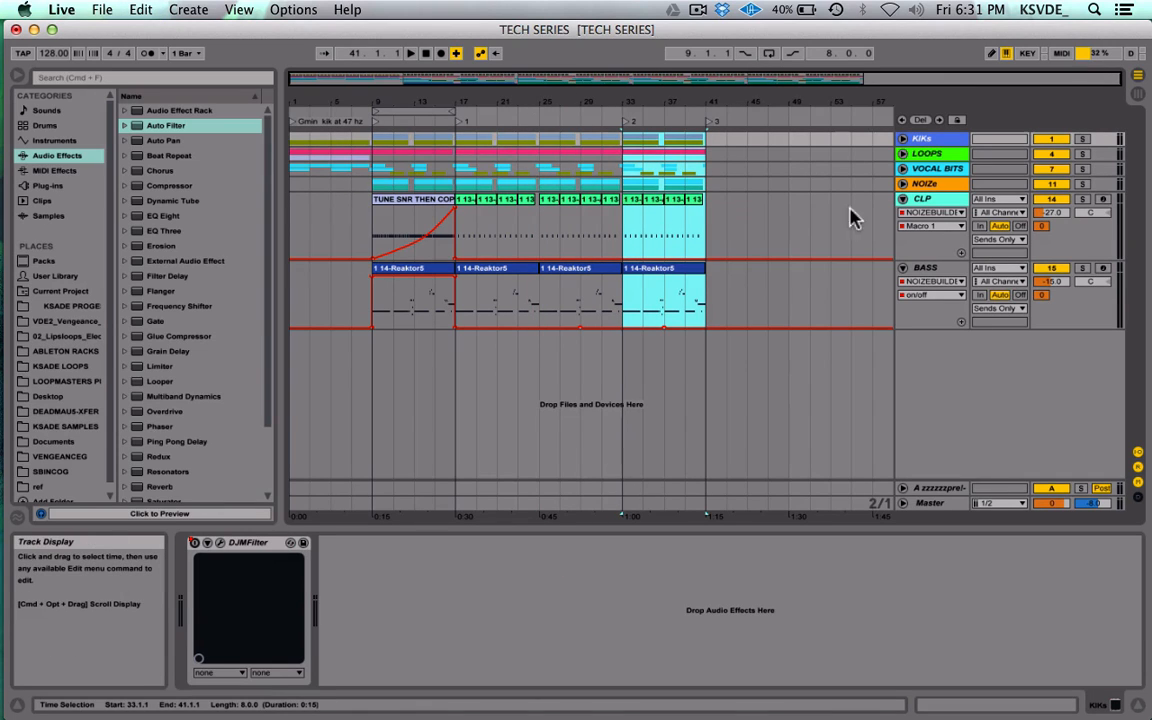
Step: Fold the CLP and BASS tracks
left_click(903, 199)
left_click(903, 214)
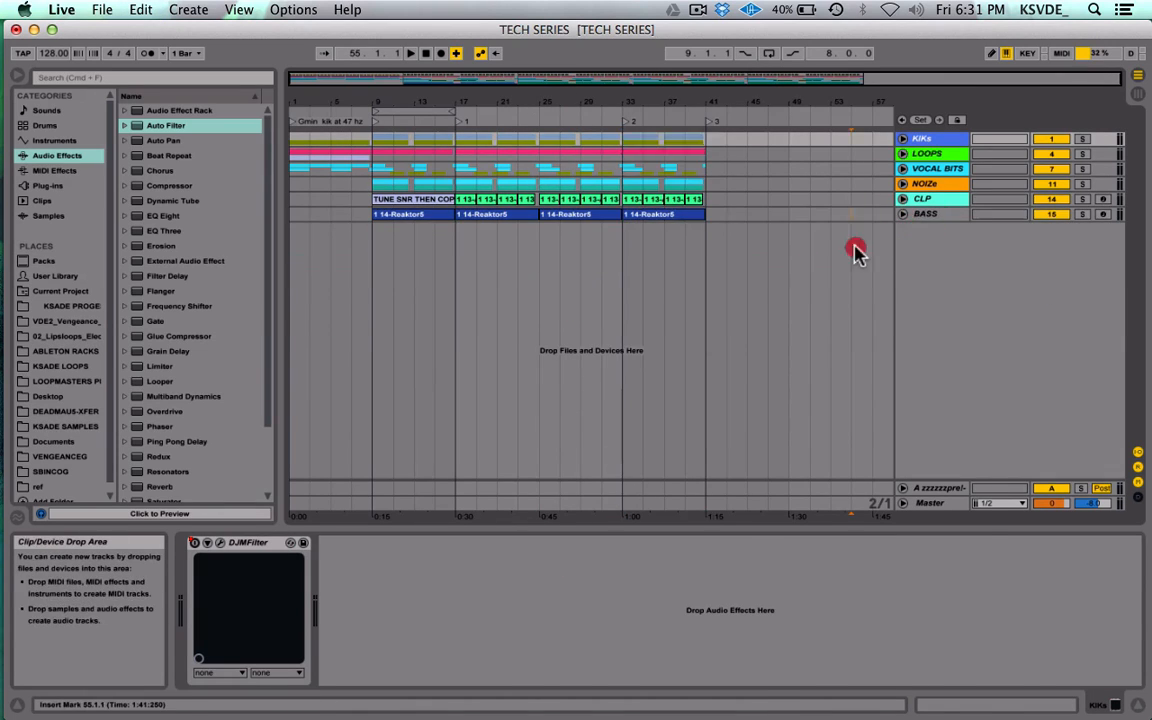
left_click(851, 214)
right_click(924, 216)
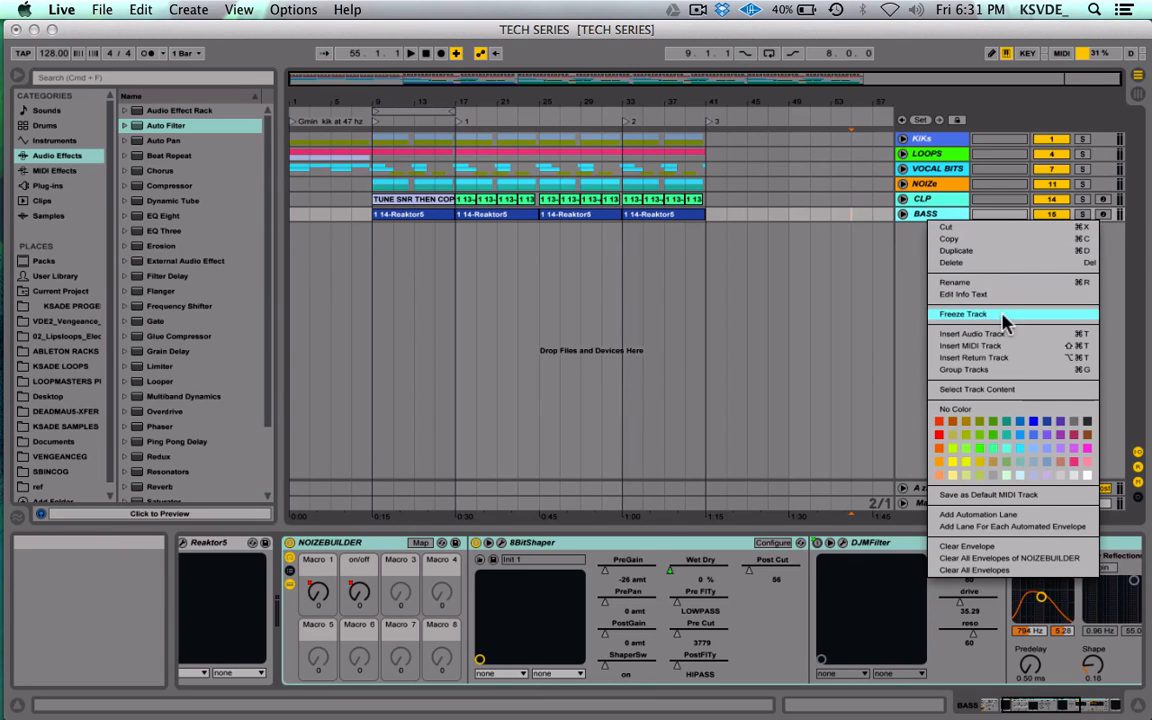
left_click(796, 299)
left_click_drag(347, 80, 366, 77)
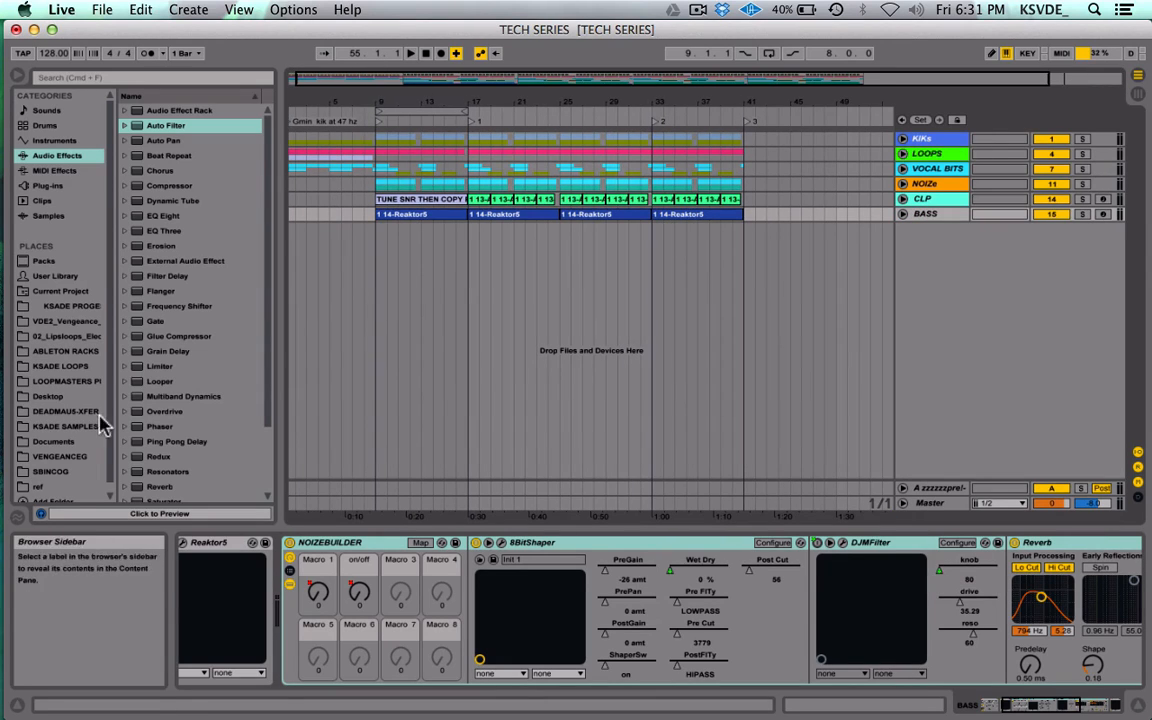
Step: Browse the KSADE LOOPS folder and open the RISERS folder inside Ksade Builders
scroll(68, 443, "down", 1)
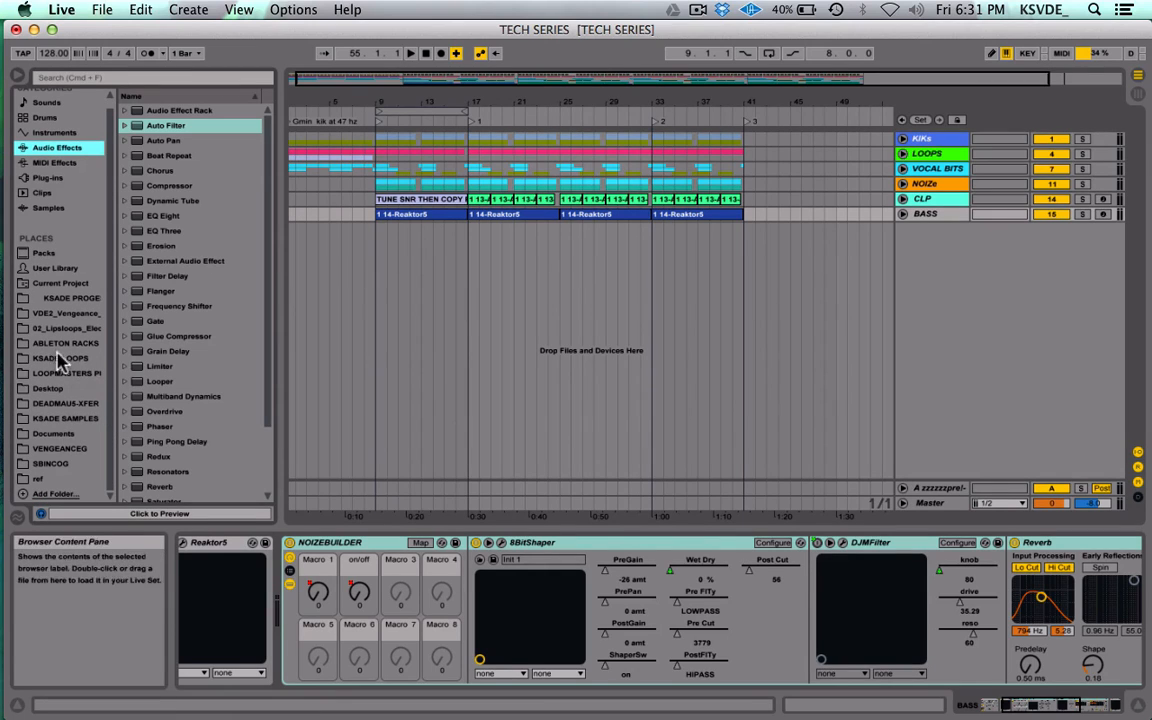
left_click(80, 419)
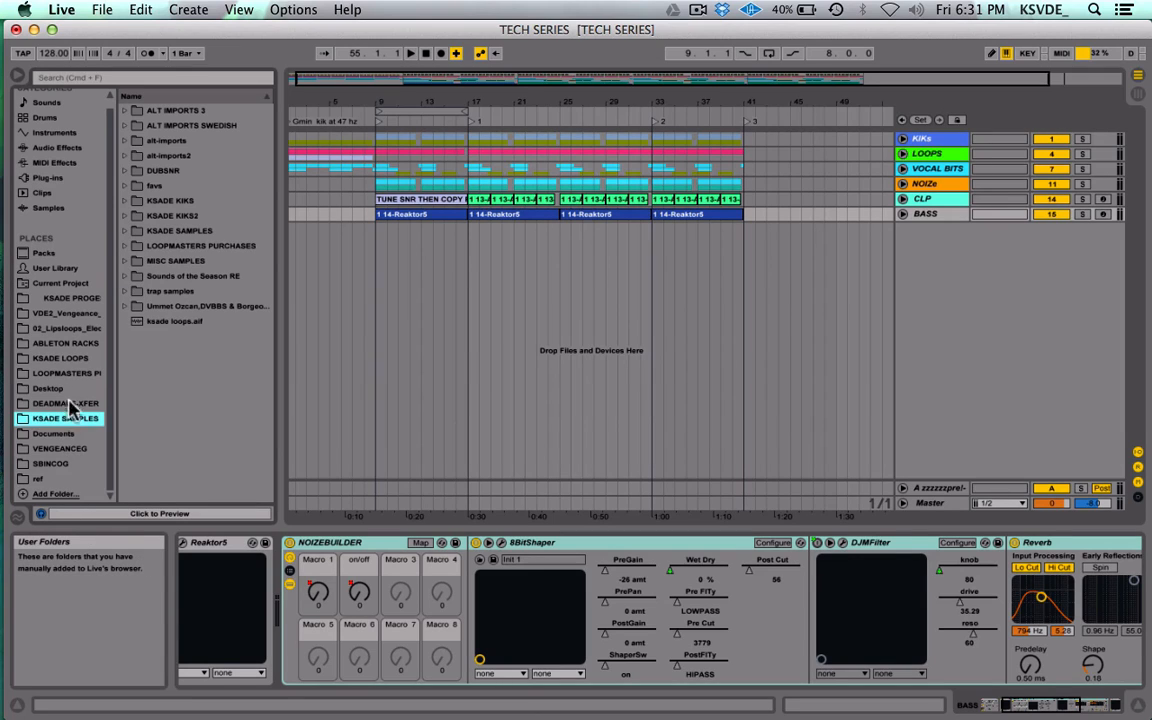
left_click(72, 359)
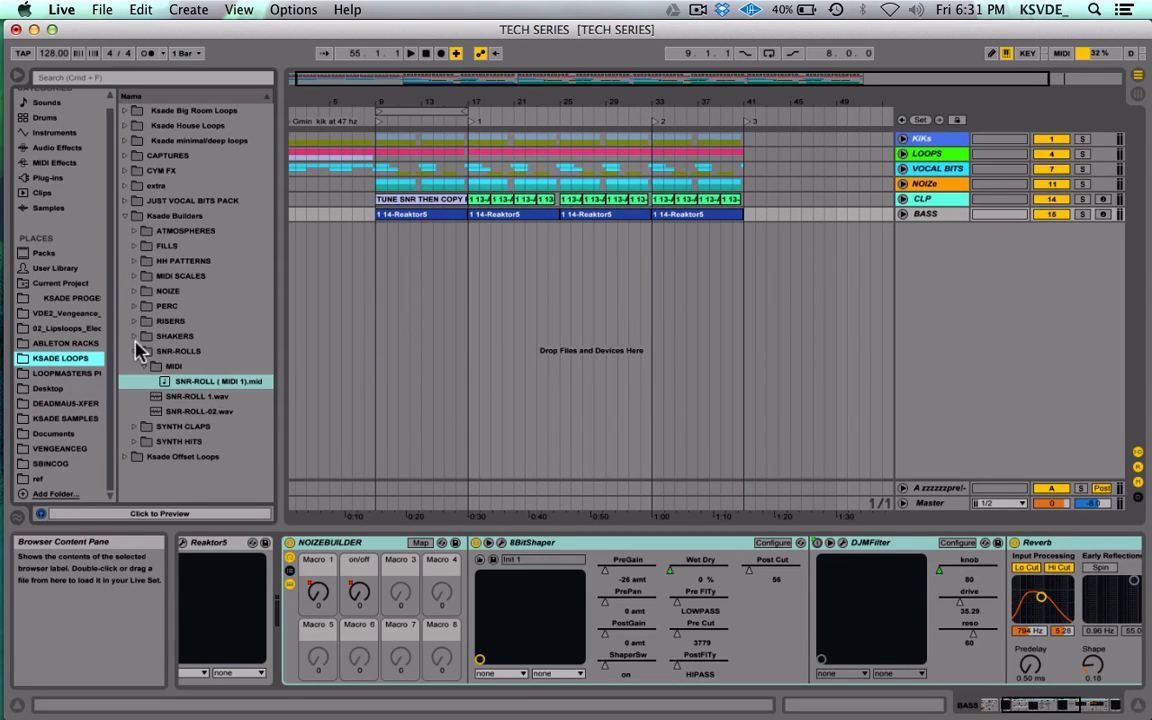
left_click(132, 351)
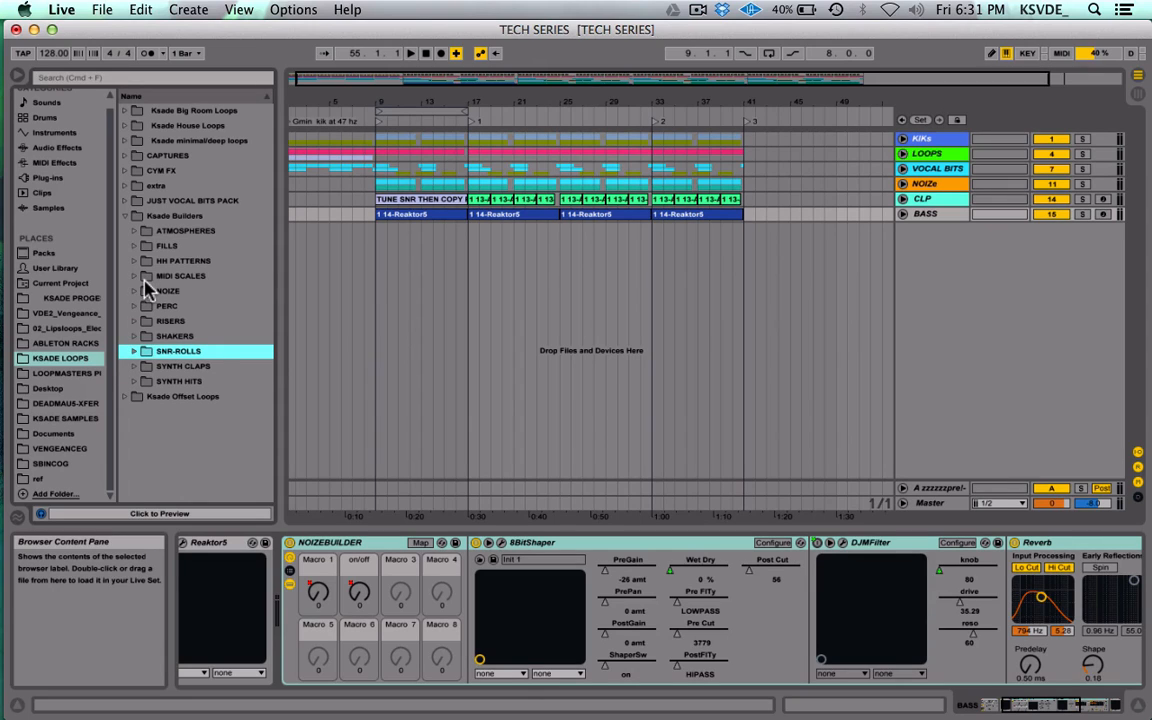
left_click(135, 320)
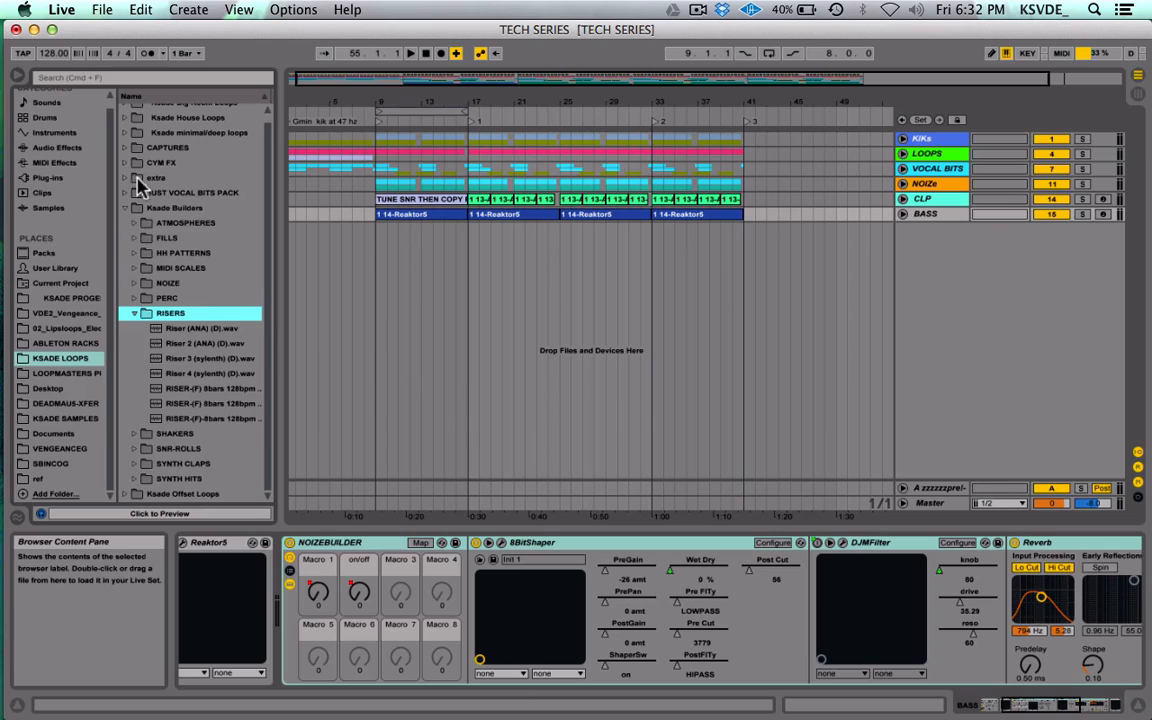
Step: Audition the riser samples in the RISERS folder, comparing the ANA, sylenth and 8-bar versions
left_click(199, 333)
key("Down")
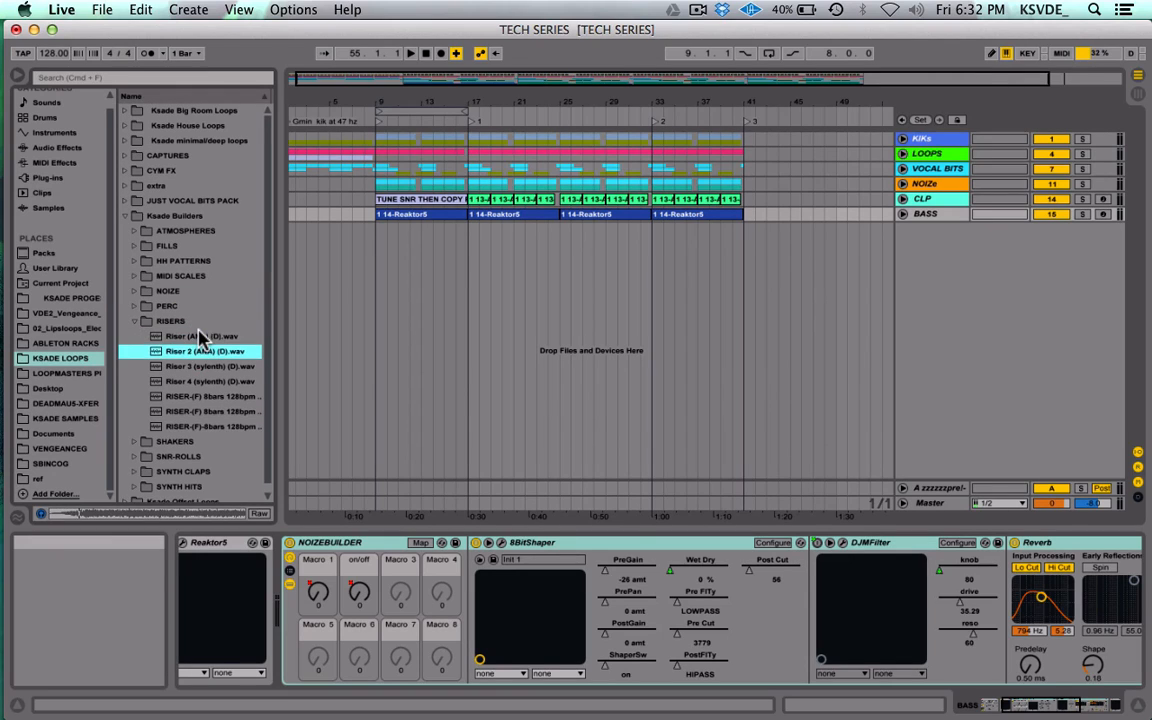
key("Down")
key("Down")
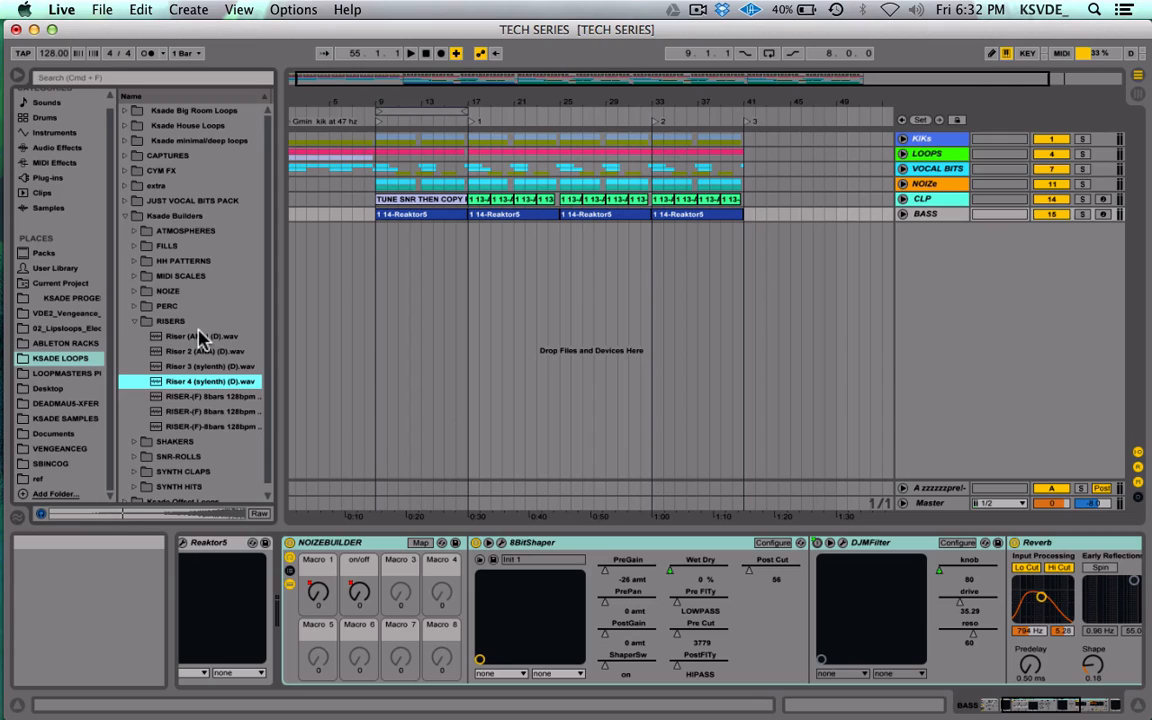
key("Down")
key("Down")
key("Down")
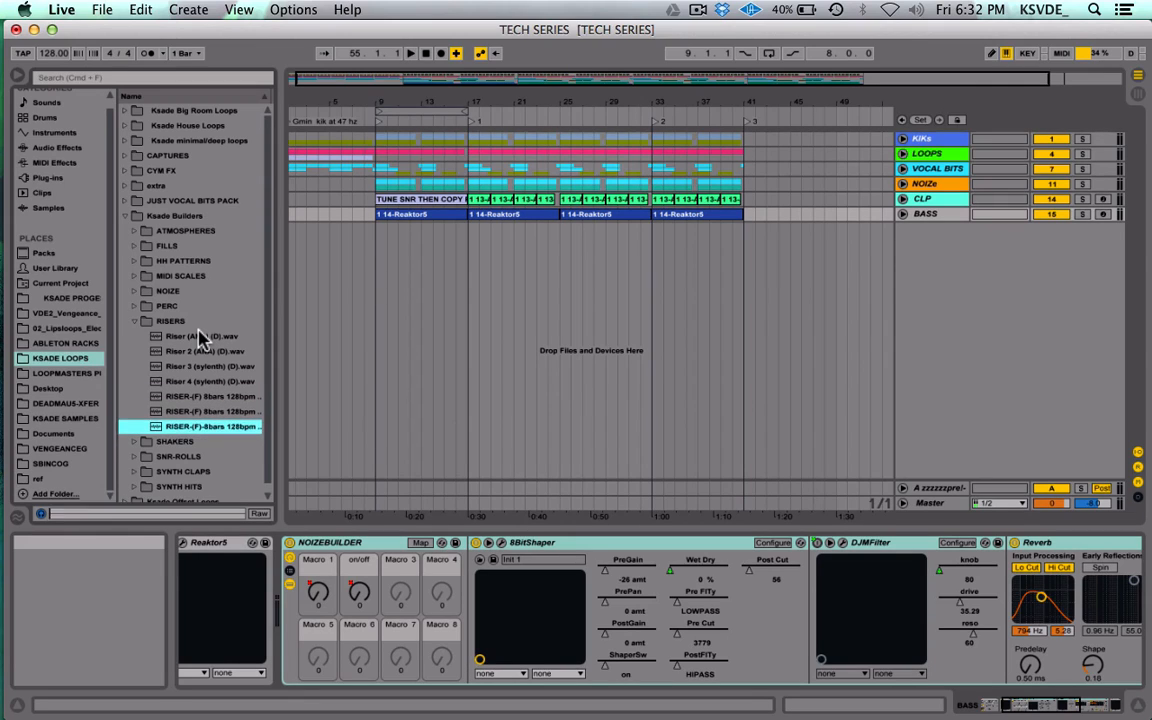
key("Up")
key("Up")
key("Up")
key("Up")
key("Up")
key("Up")
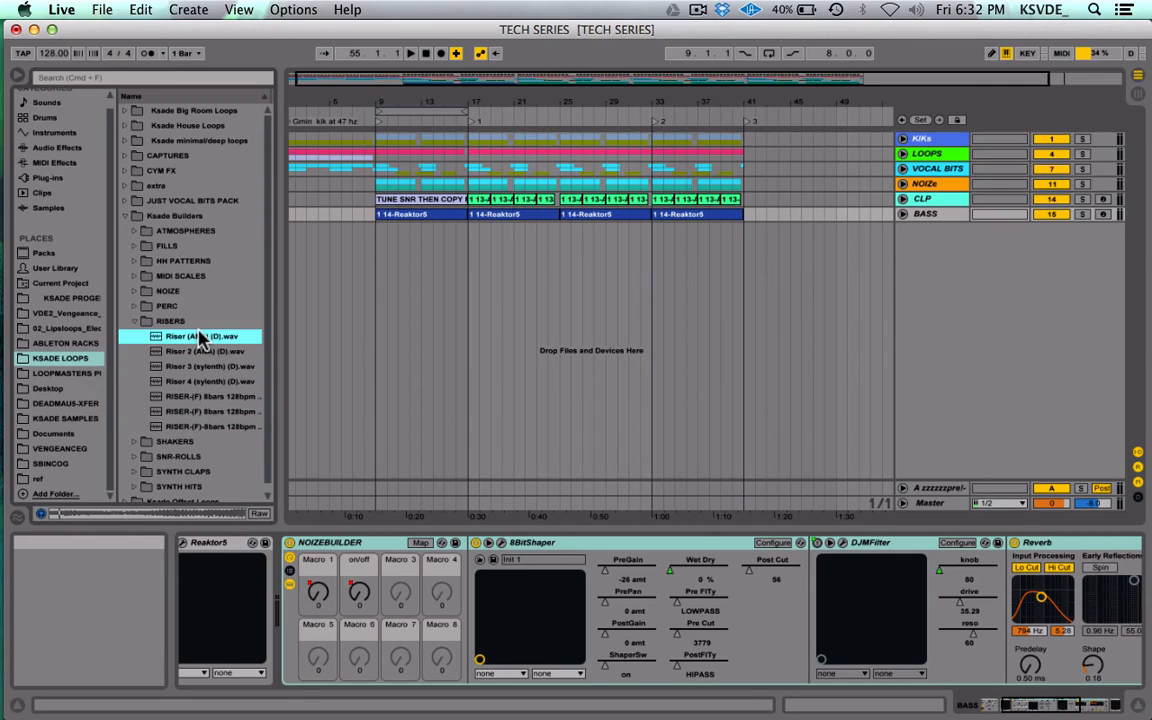
key("Down")
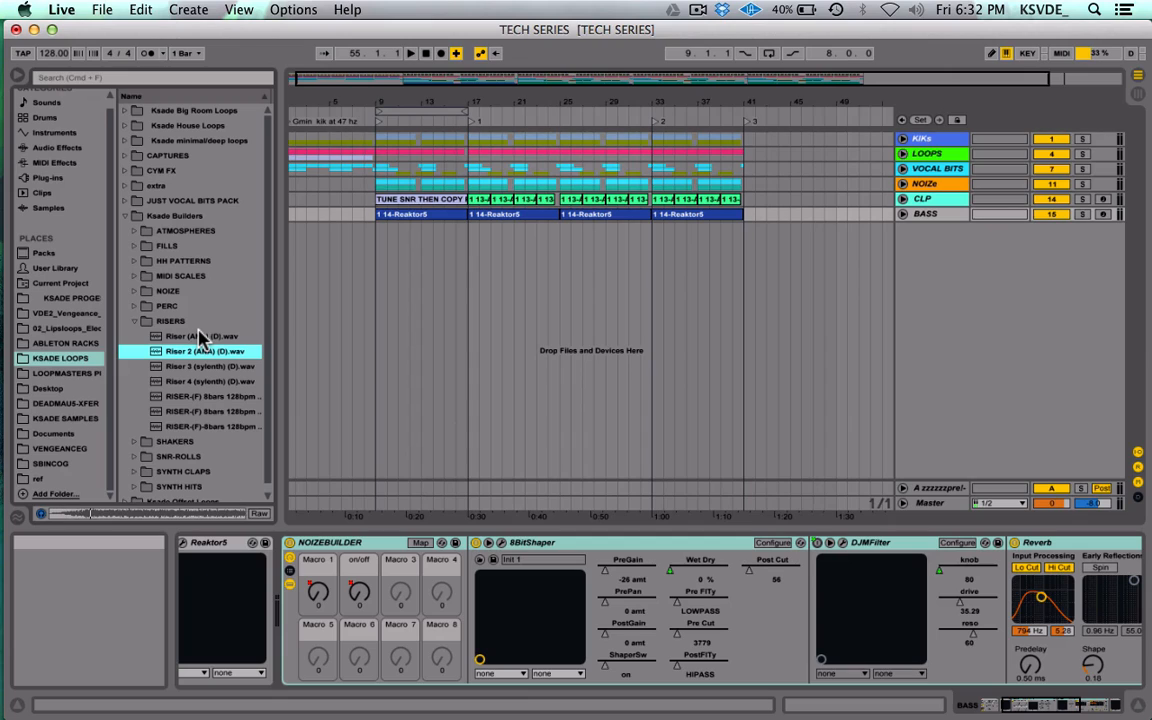
key("Down")
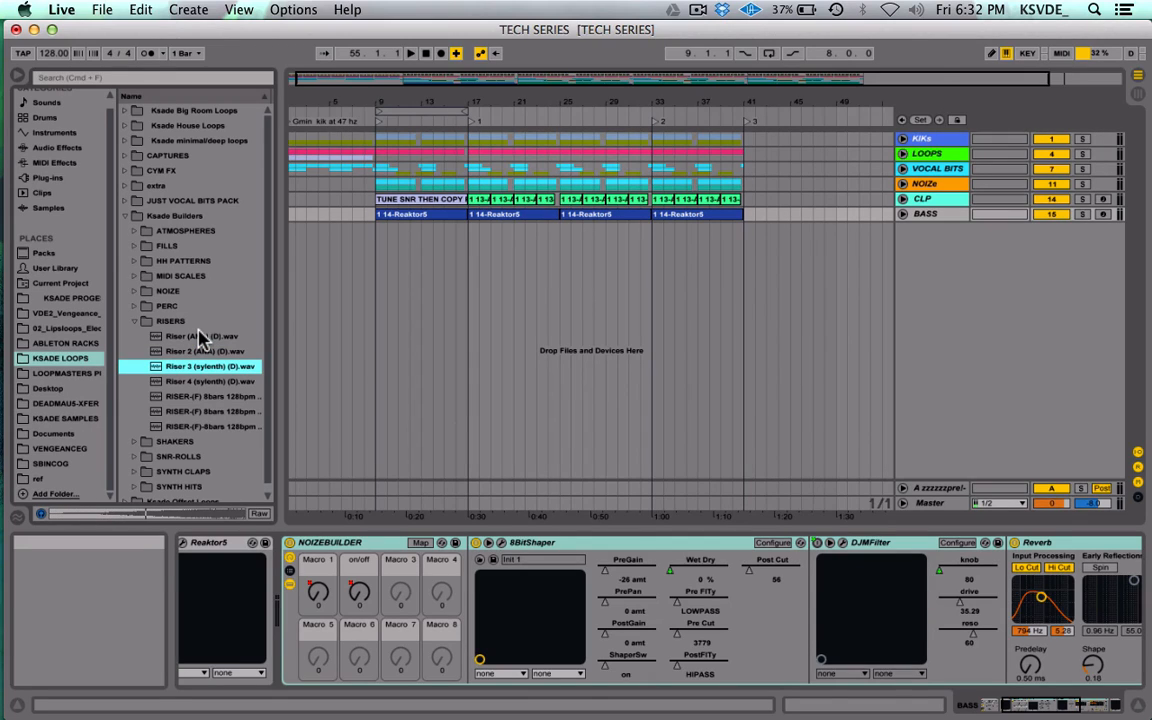
left_click(207, 382)
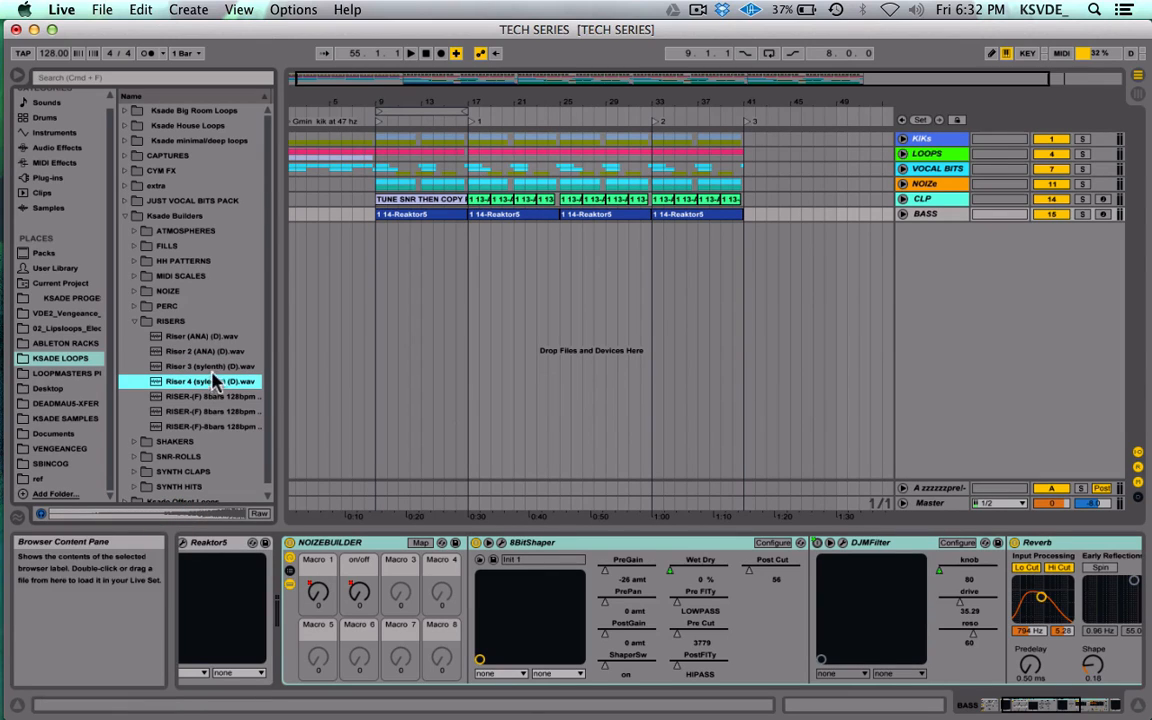
left_click_drag(203, 366, 391, 243)
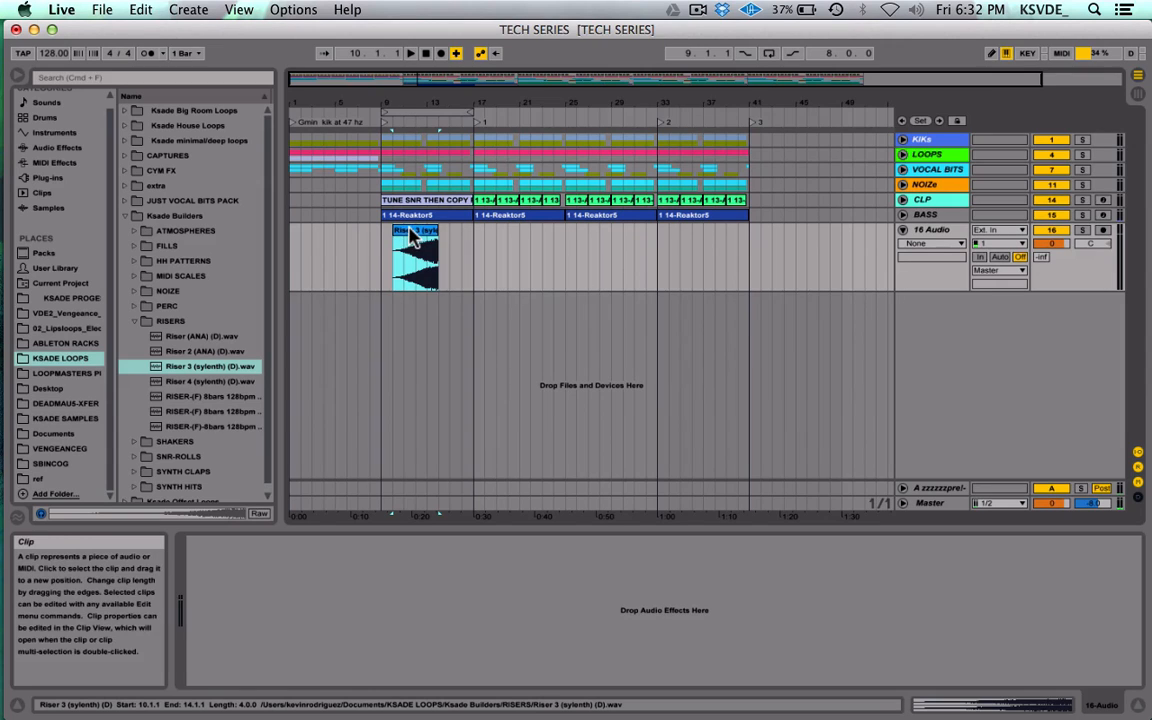
left_click(938, 231)
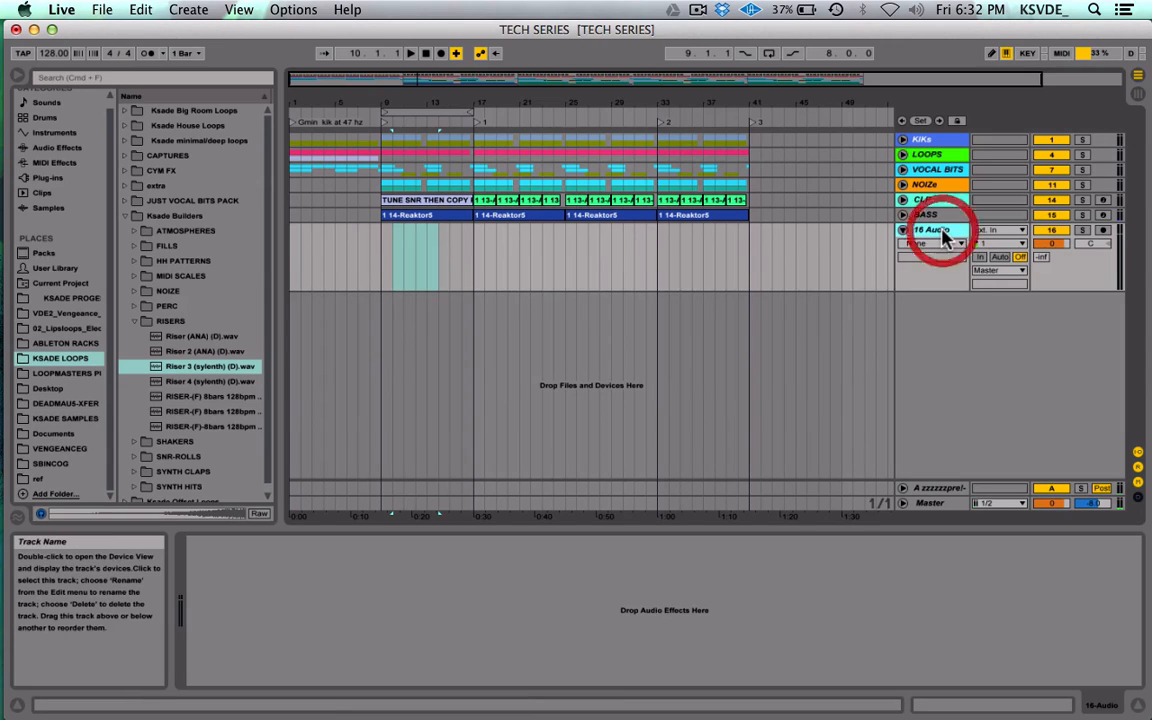
key("Delete")
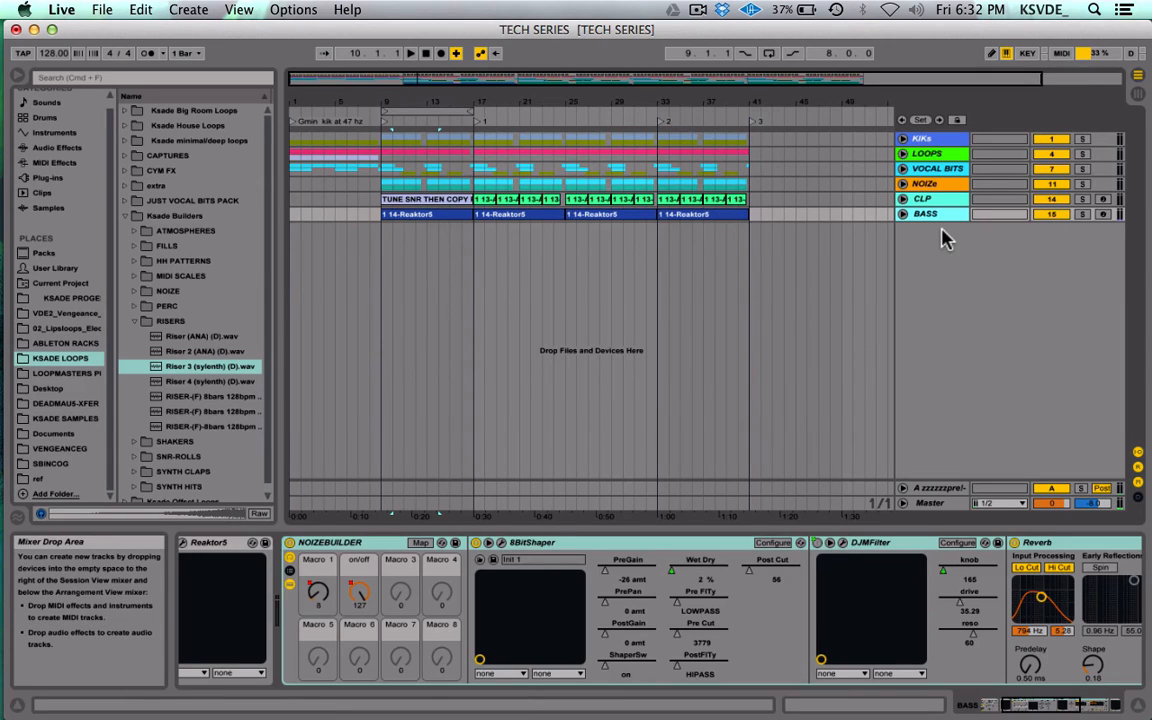
Step: Insert a MIDI track below BASS and replace its default piano instrument with Reveal Sound's Spire synth
key("super+shift+t")
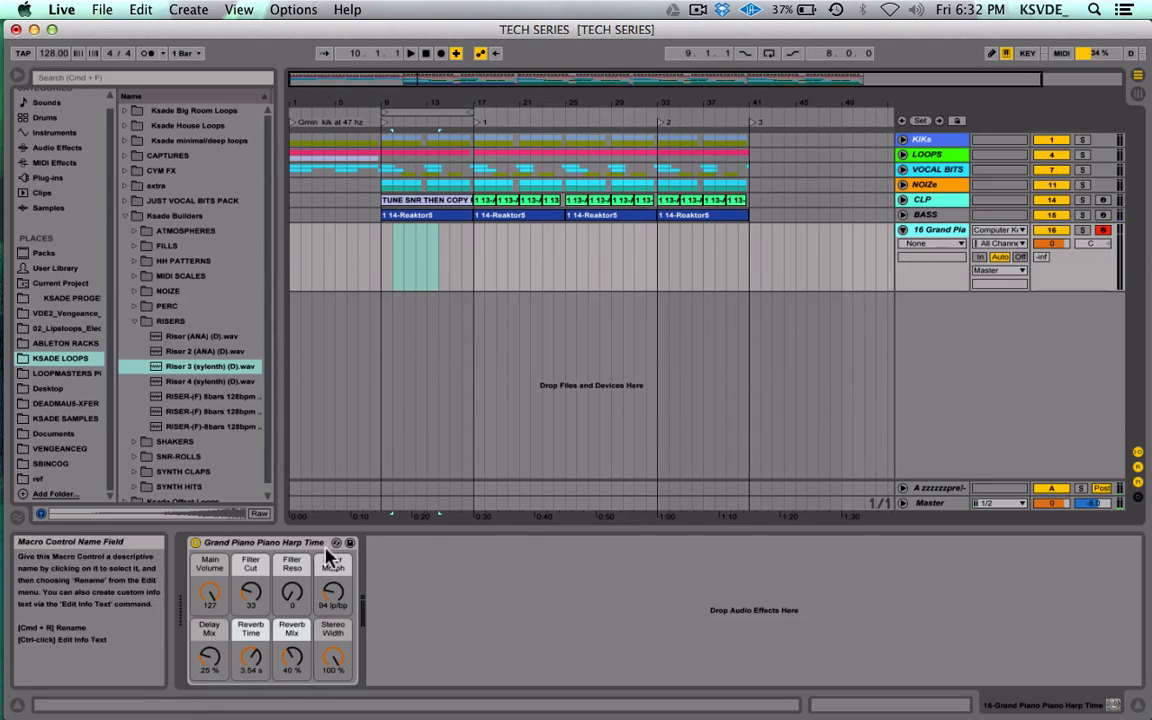
left_click(327, 542)
scroll(127, 287, "up", 5)
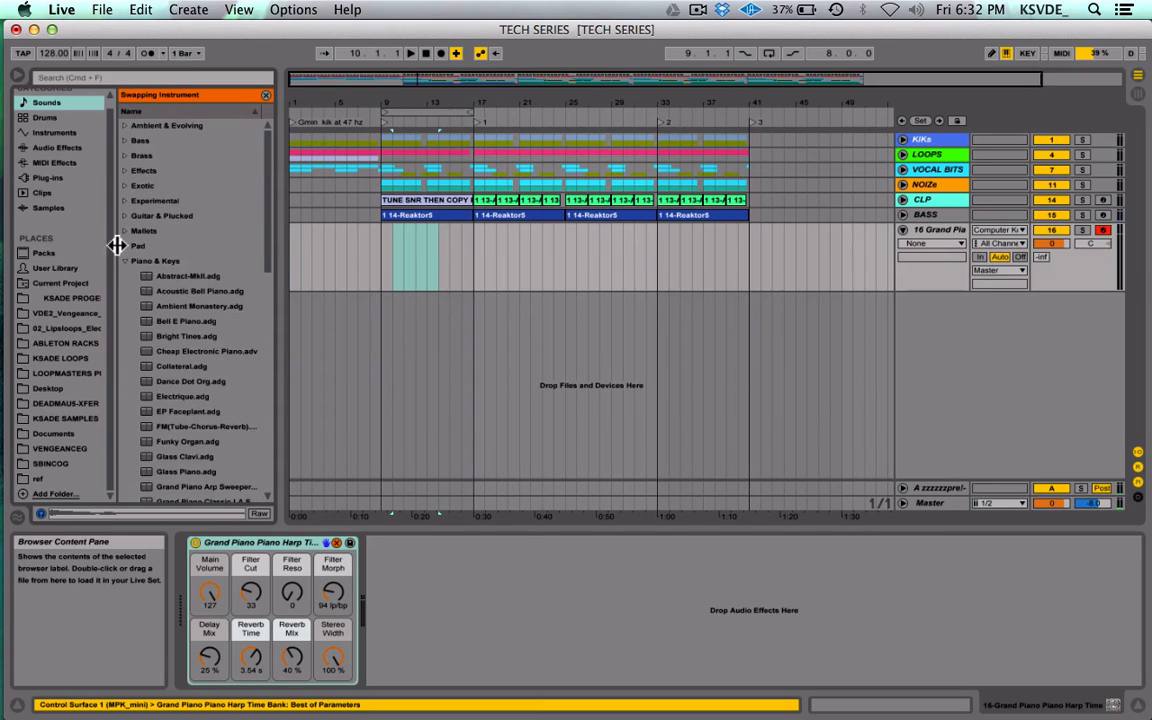
left_click(126, 261)
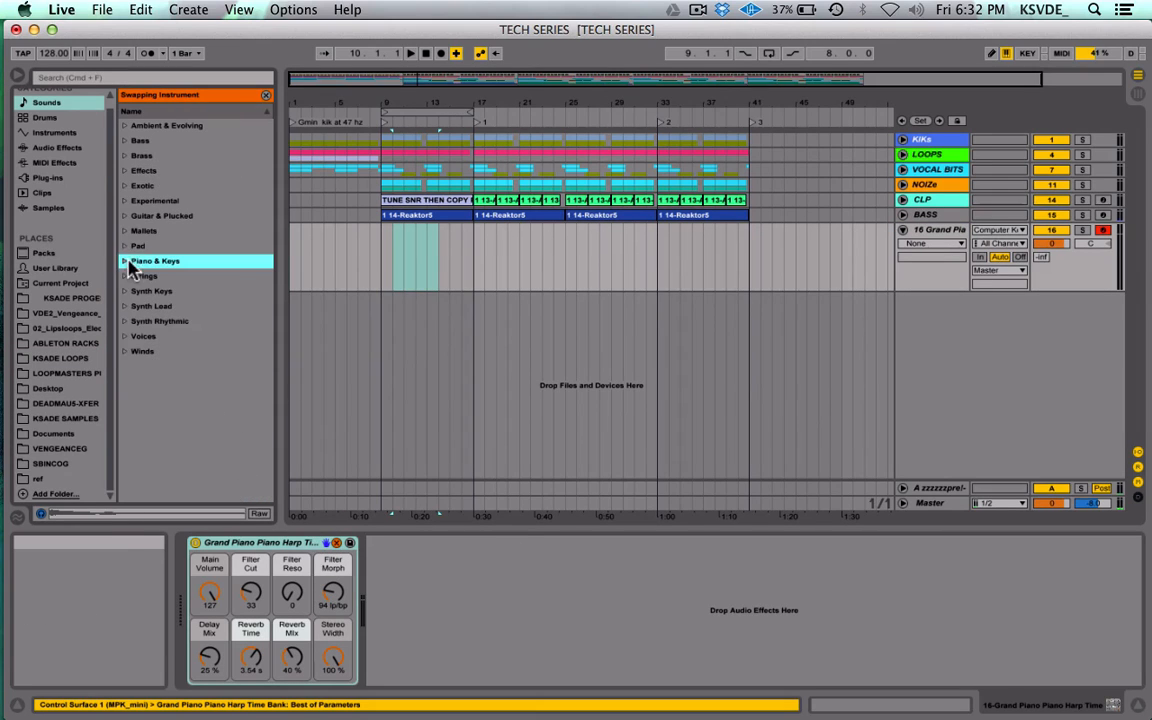
left_click(60, 180)
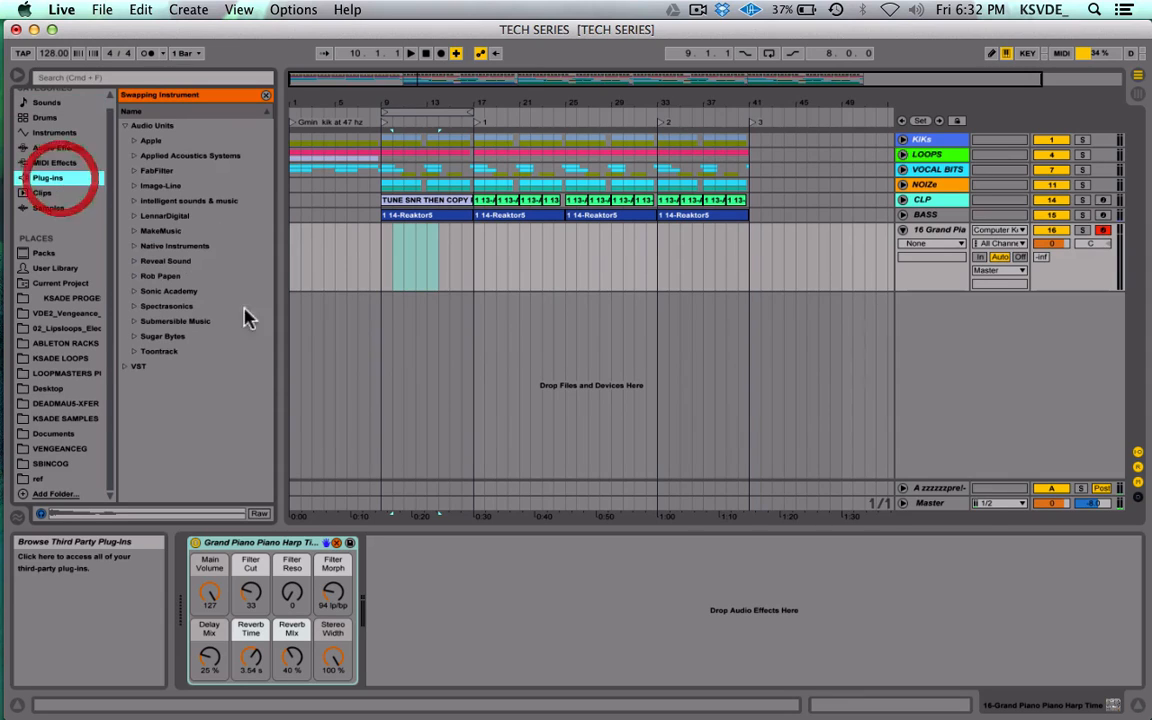
left_click(134, 261)
left_click(160, 275)
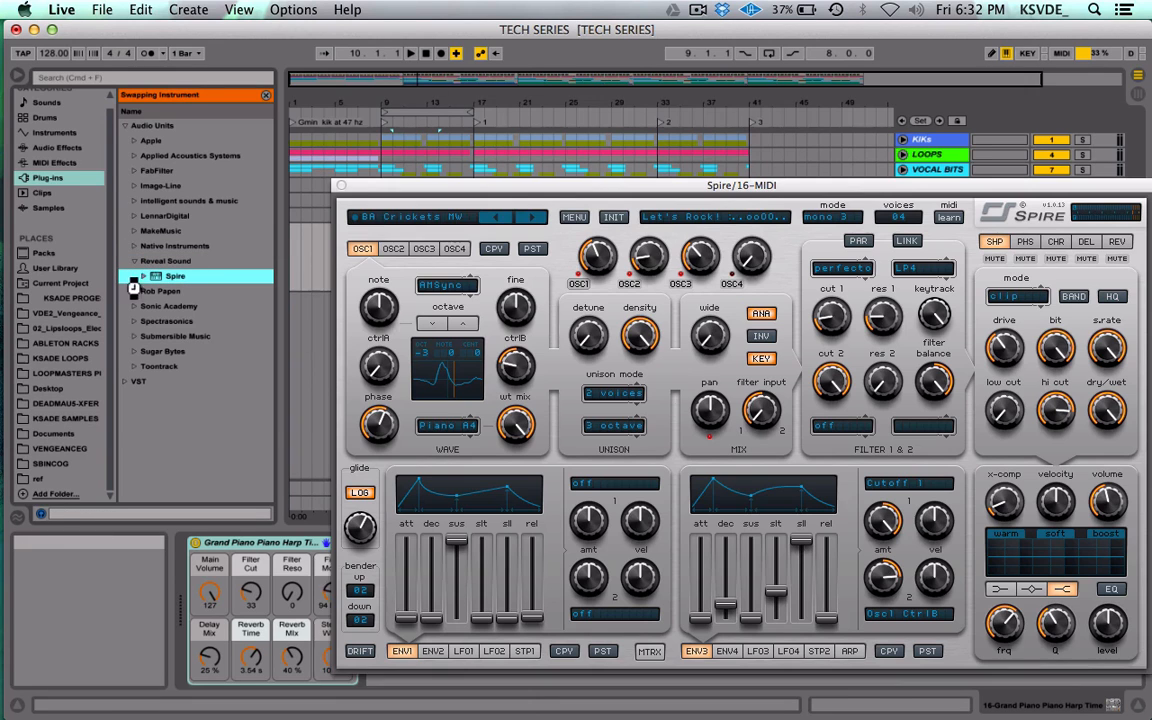
Step: Load the Electric Voltage State -Vol.1- bank in Spire and choose the RSR-Mayday riser preset
left_click_drag(591, 163, 470, 163)
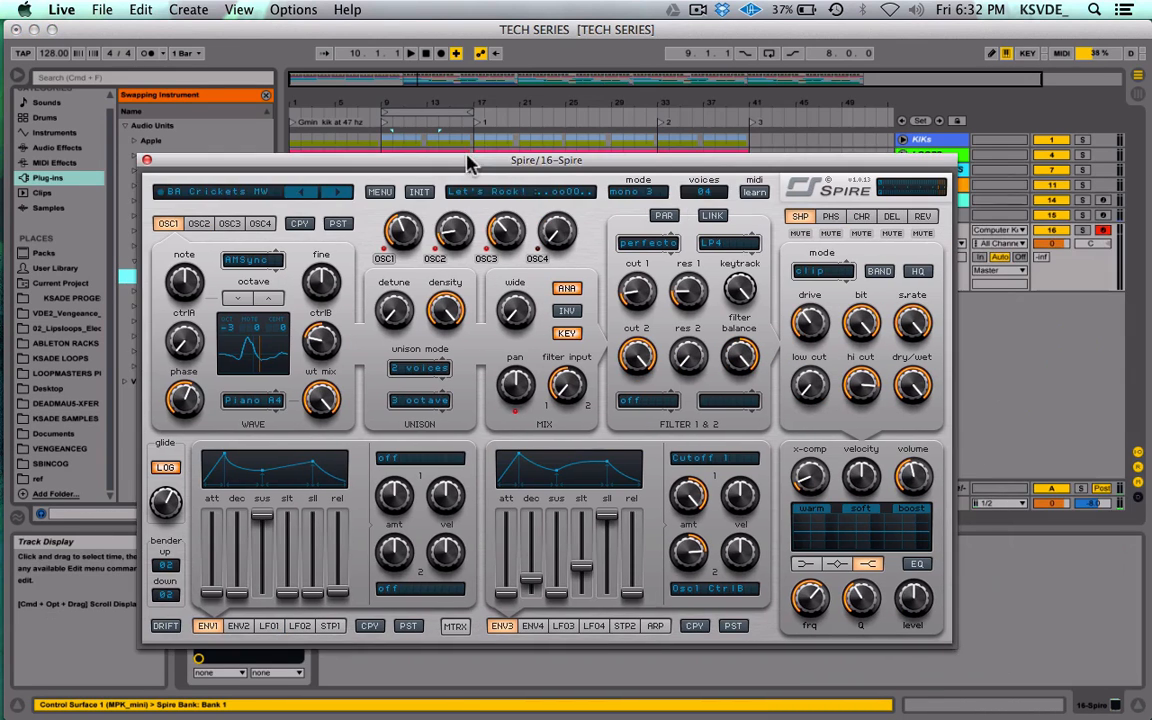
left_click(379, 189)
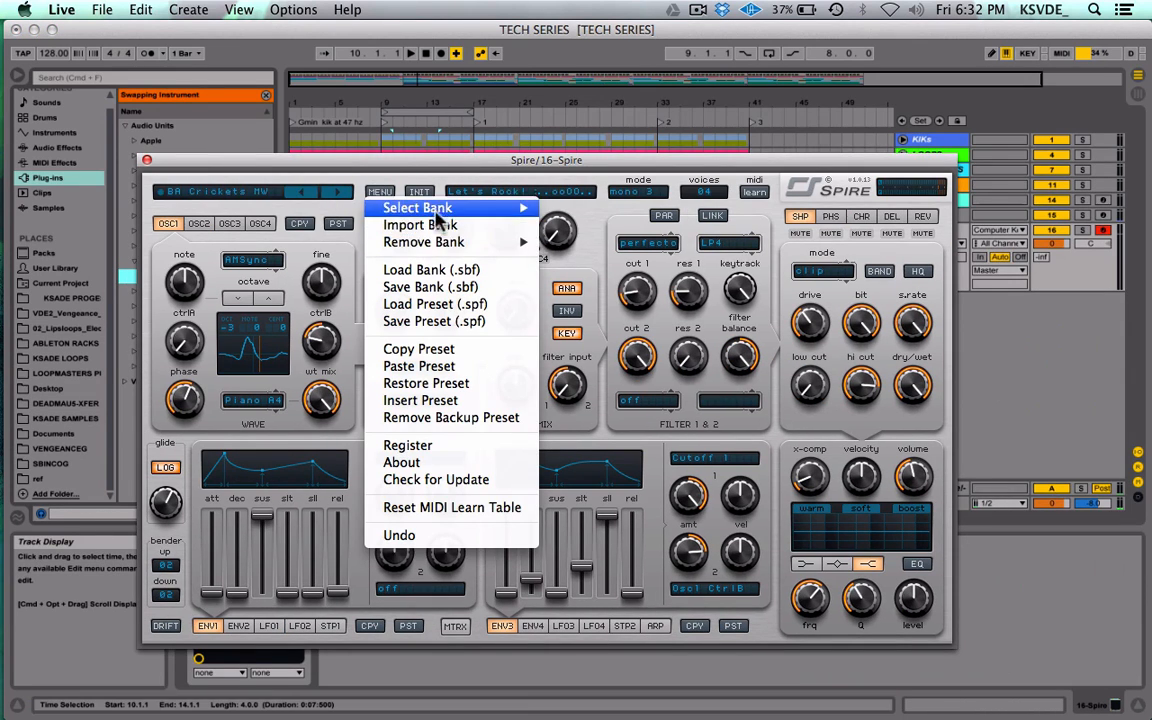
mouse_move(437, 213)
left_click(680, 404)
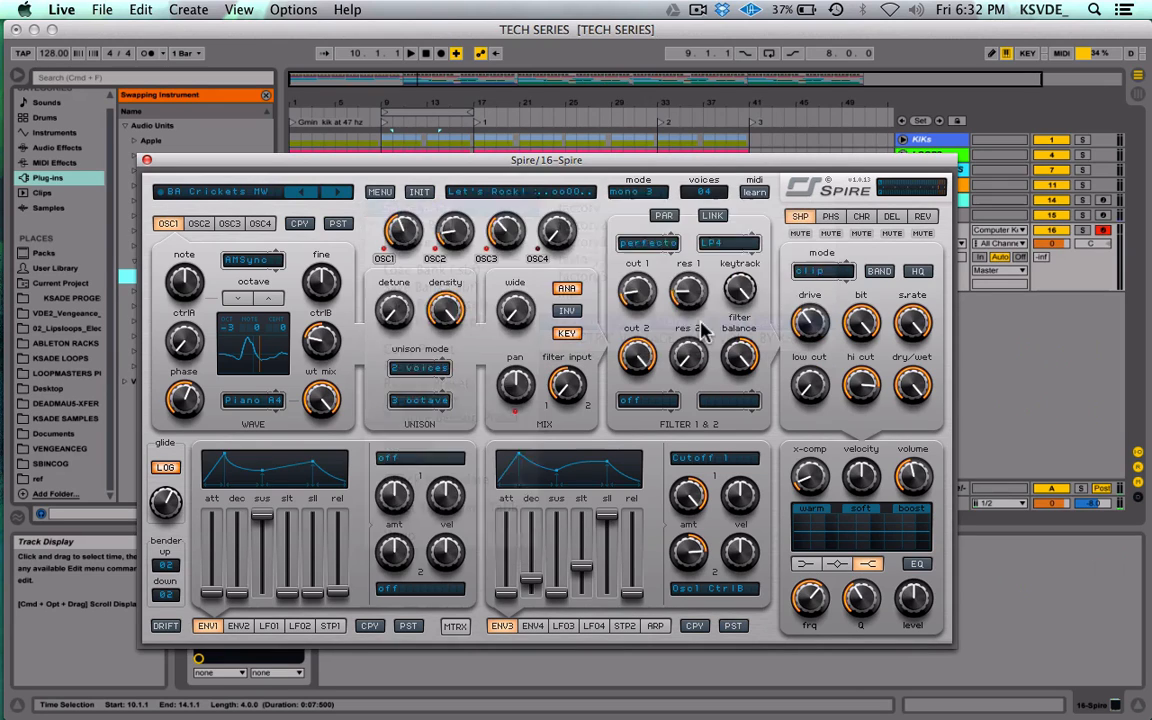
left_click(293, 183)
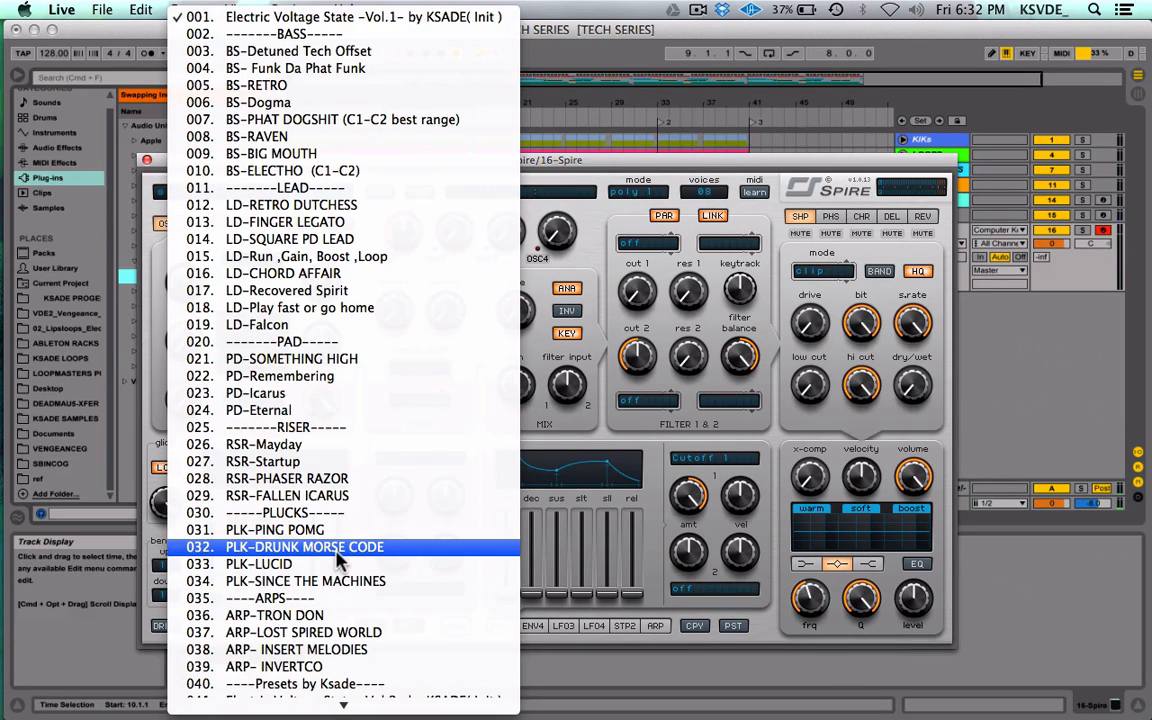
scroll(335, 562, "down", 2)
left_click(300, 416)
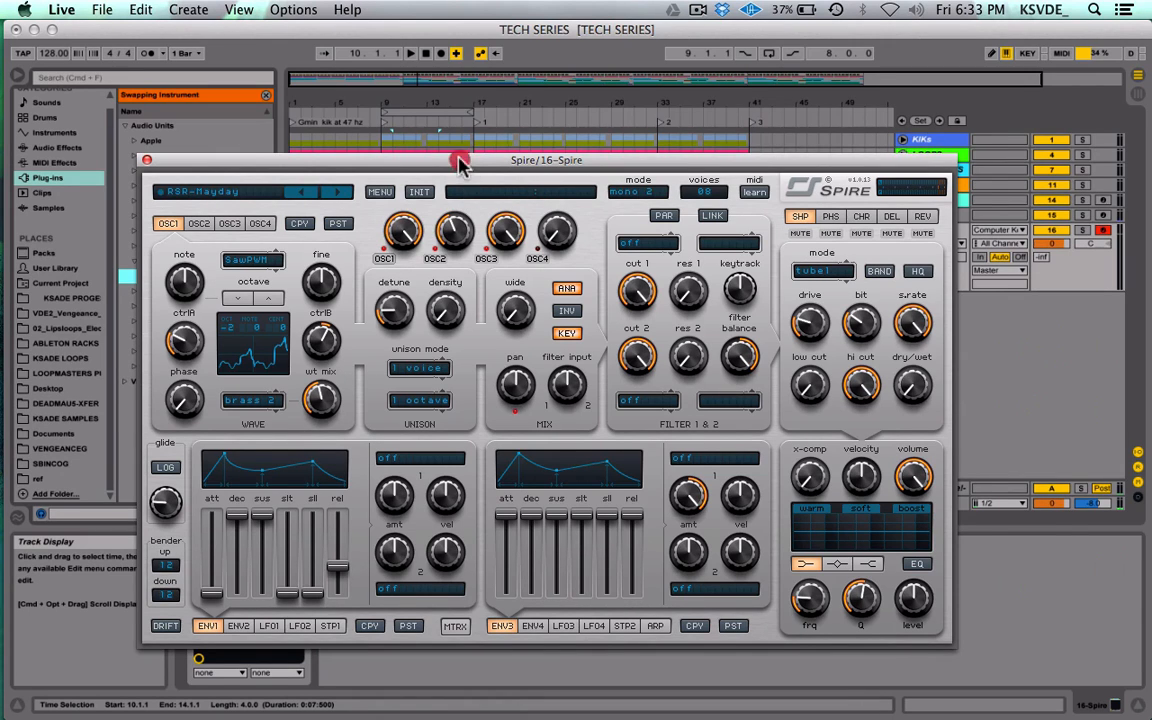
Step: Place the insert marker at 9.1.1 on the Spire track and set its MIDI input to All Ins
left_click_drag(460, 163, 465, 406)
left_click(384, 250)
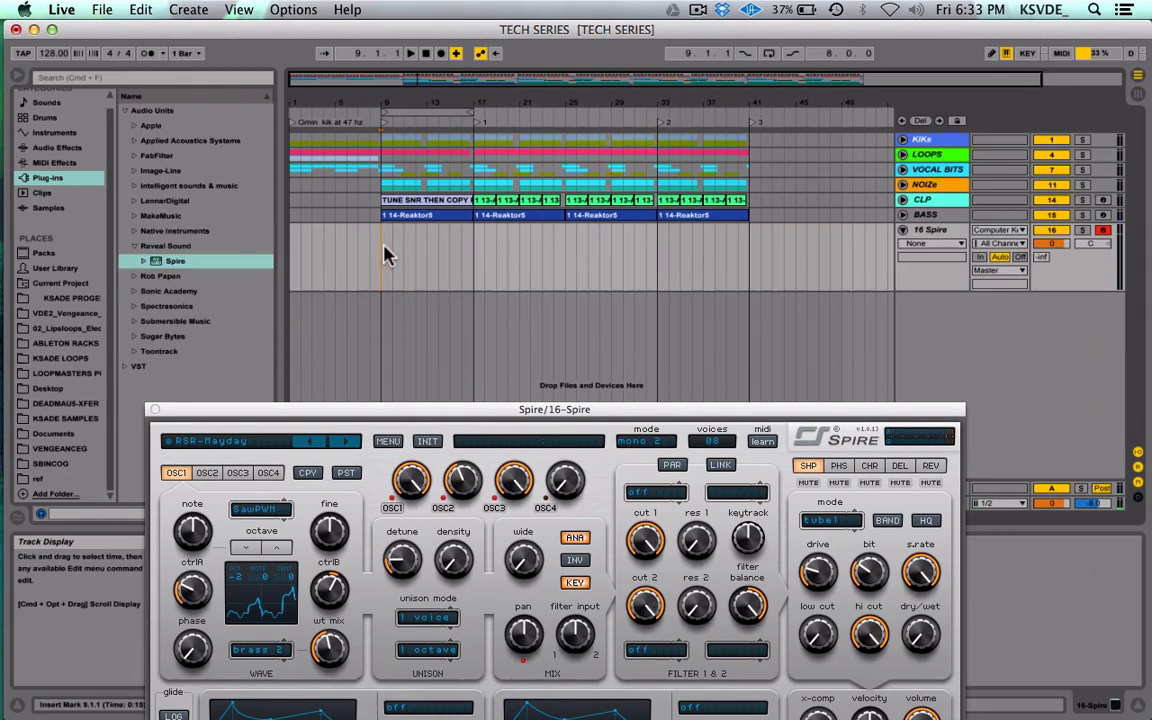
left_click(1012, 231)
left_click(1003, 240)
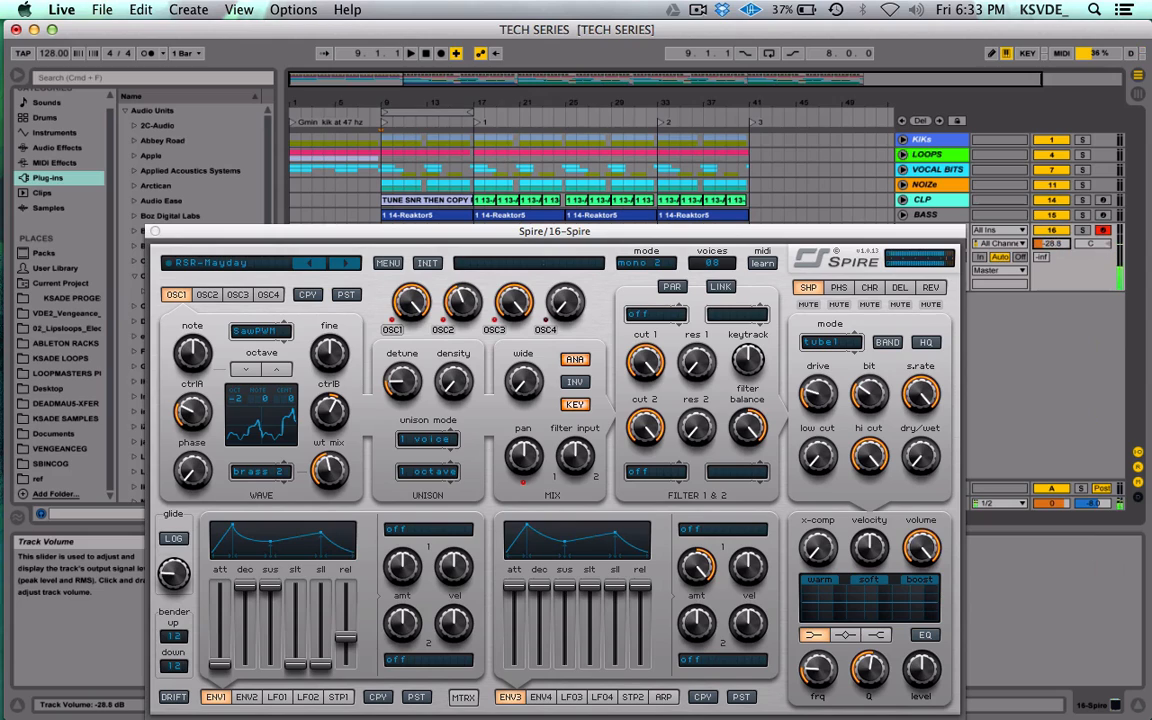
Step: Step through the riser presets to RSR-PHASER RAZOR and close the Spire window
left_click(347, 265)
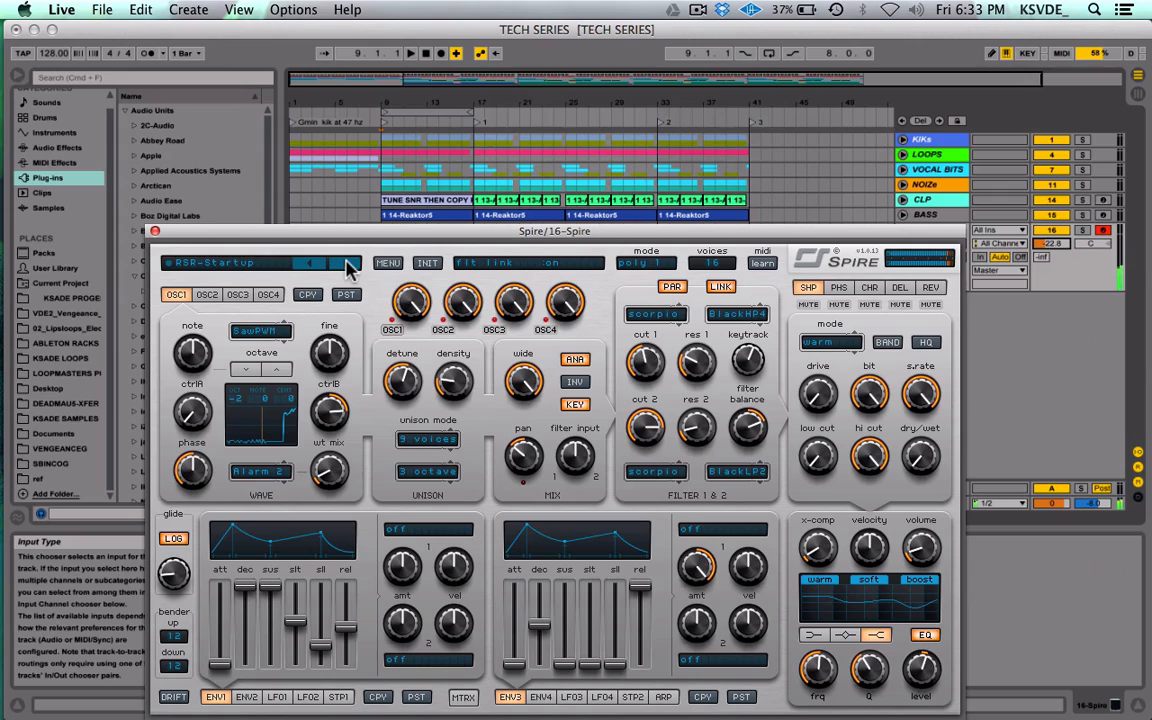
left_click(347, 265)
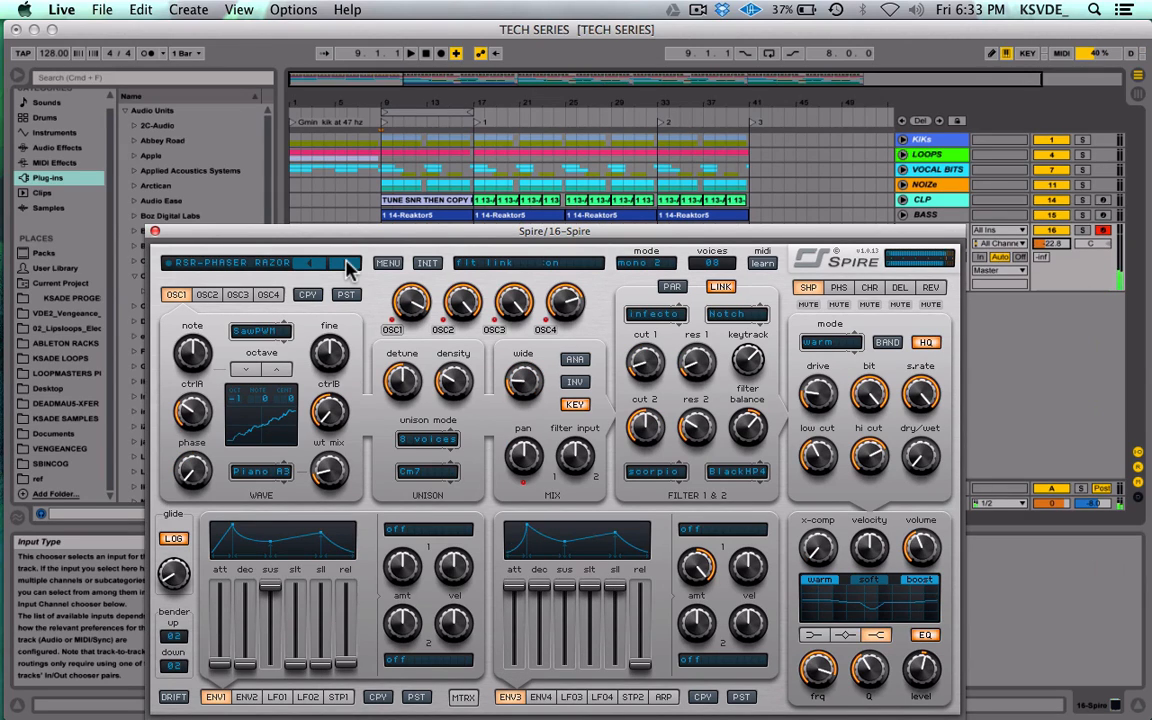
left_click(155, 232)
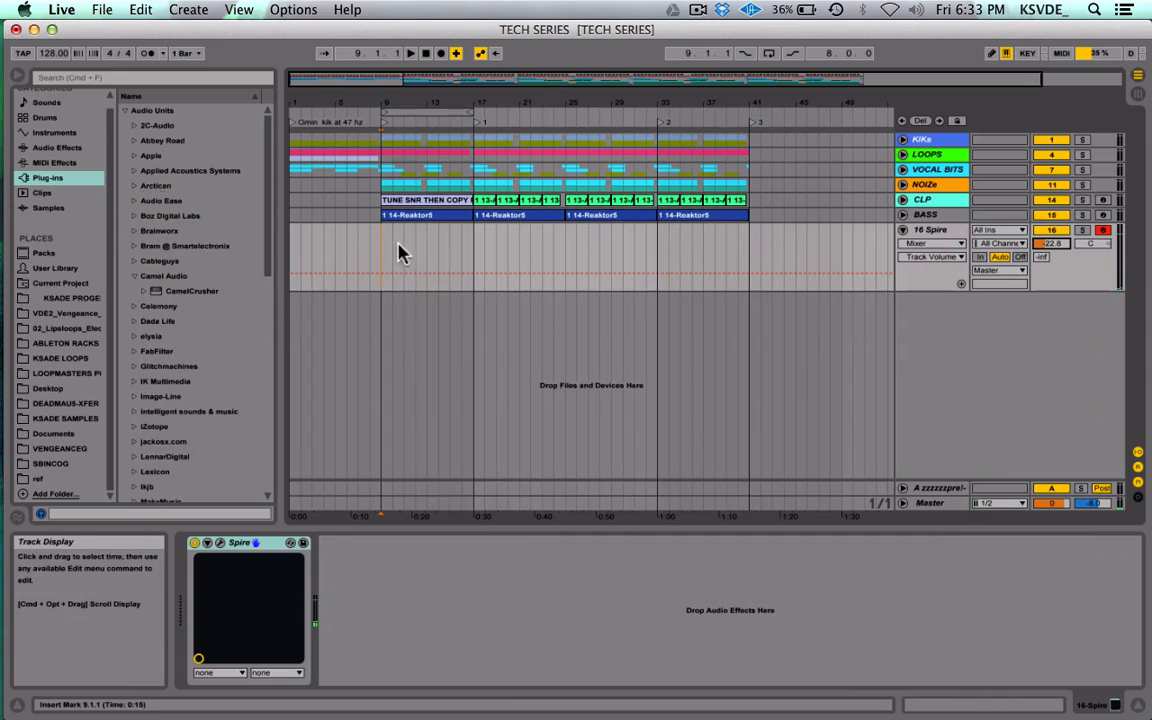
Step: Select the time range from bar 9 to bar 18 on the Spire track
left_click_drag(383, 250, 487, 250)
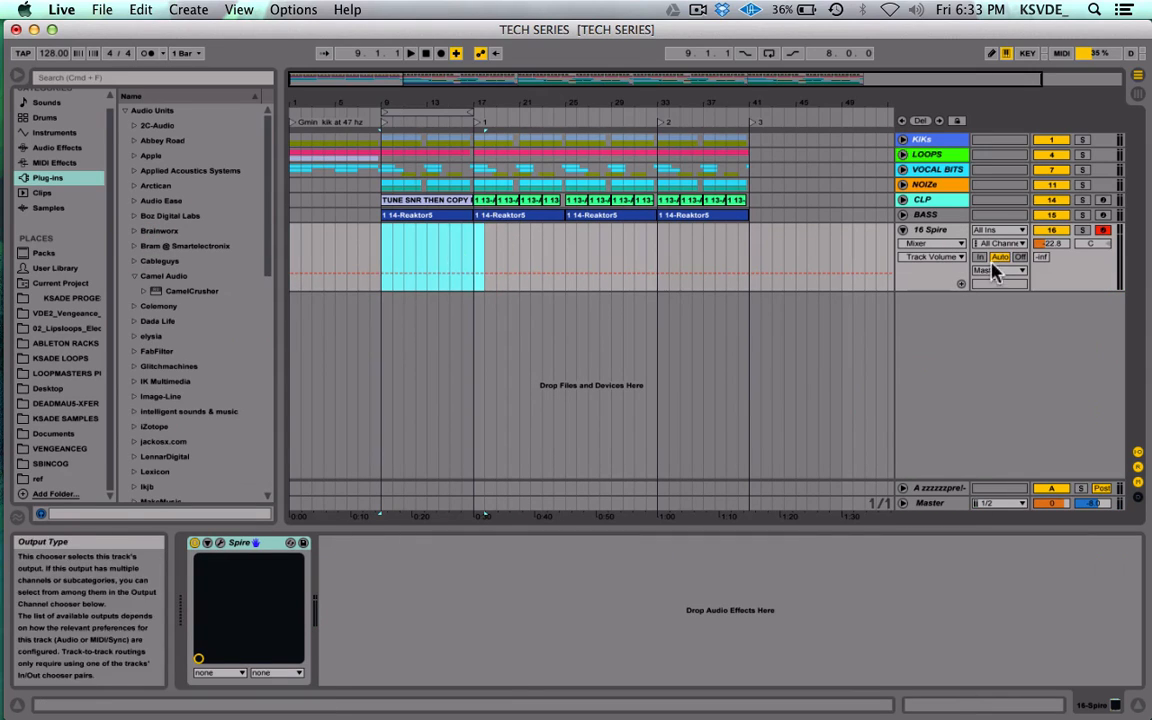
Step: Lower the 16 Spire track's volume to -28.3 dB and raise its send A to 0 dB
left_click_drag(1050, 243, 1050, 258)
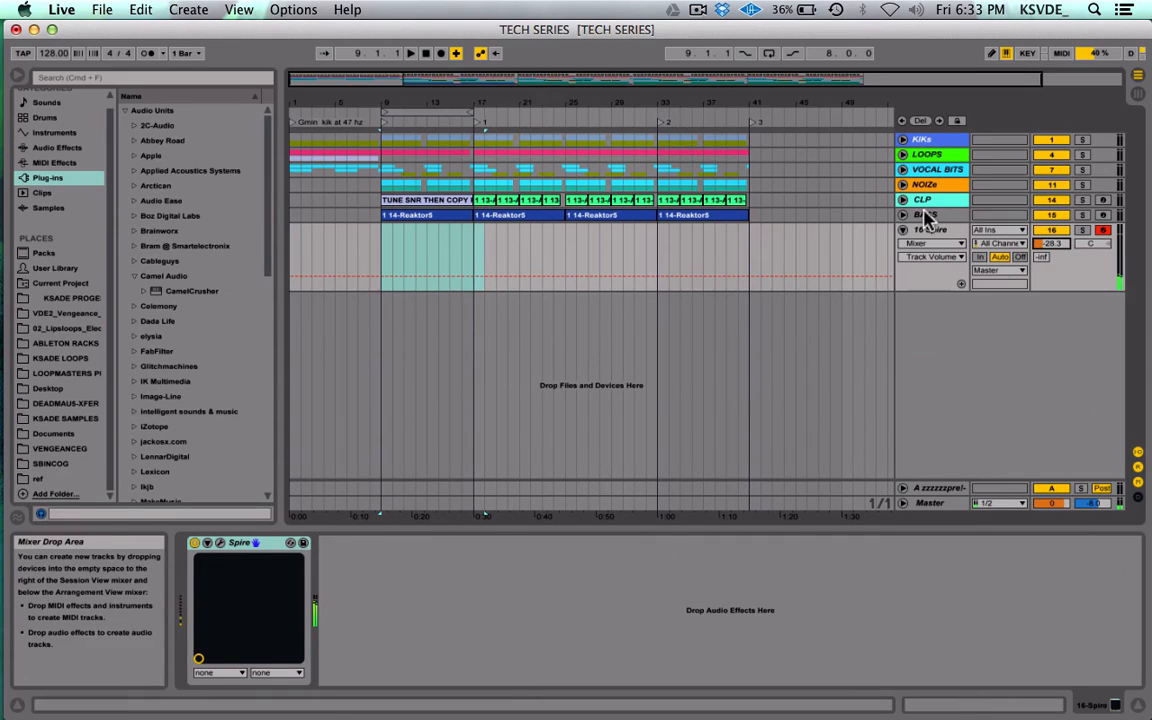
key("Tab")
left_click_drag(669, 370, 669, 300)
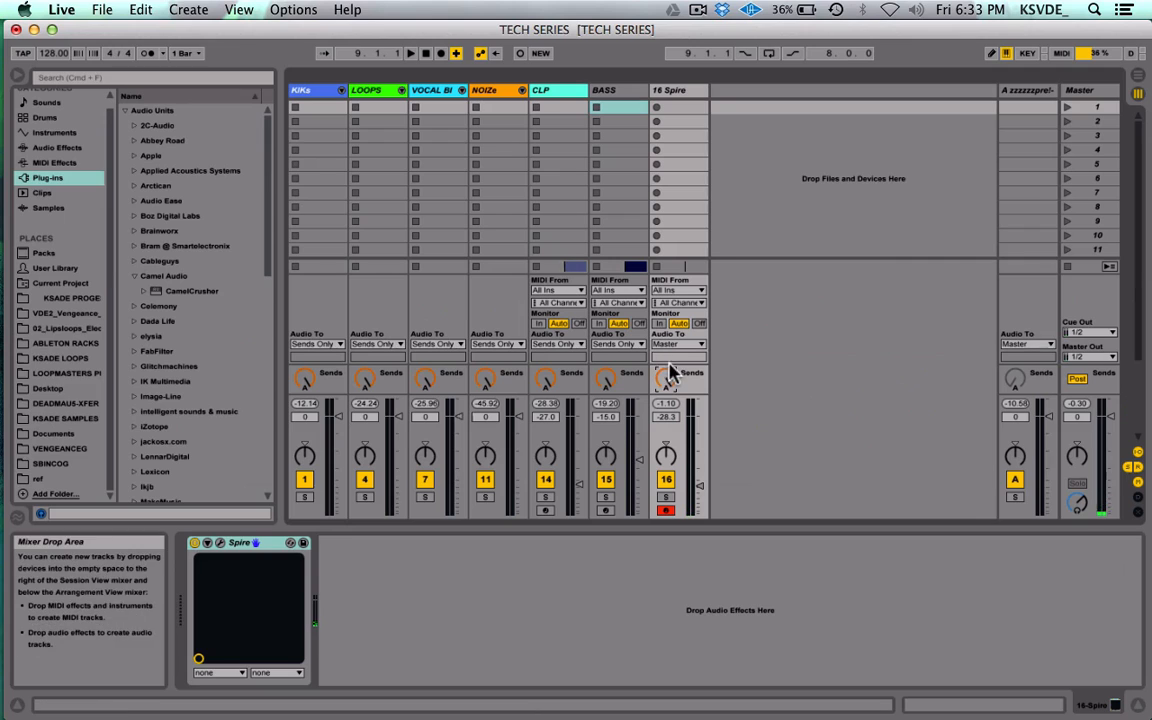
Step: Route the 16 Spire track's audio output to Sends Only and return to the arrangement
left_click(678, 291)
left_click(841, 310)
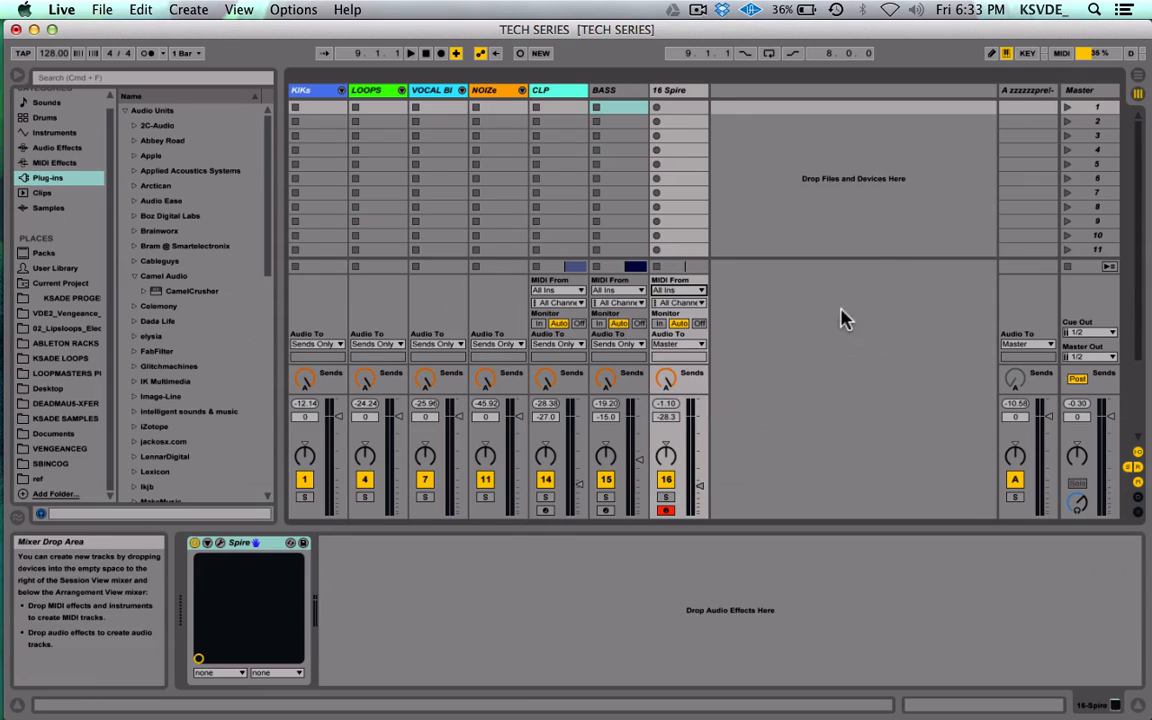
left_click(694, 89)
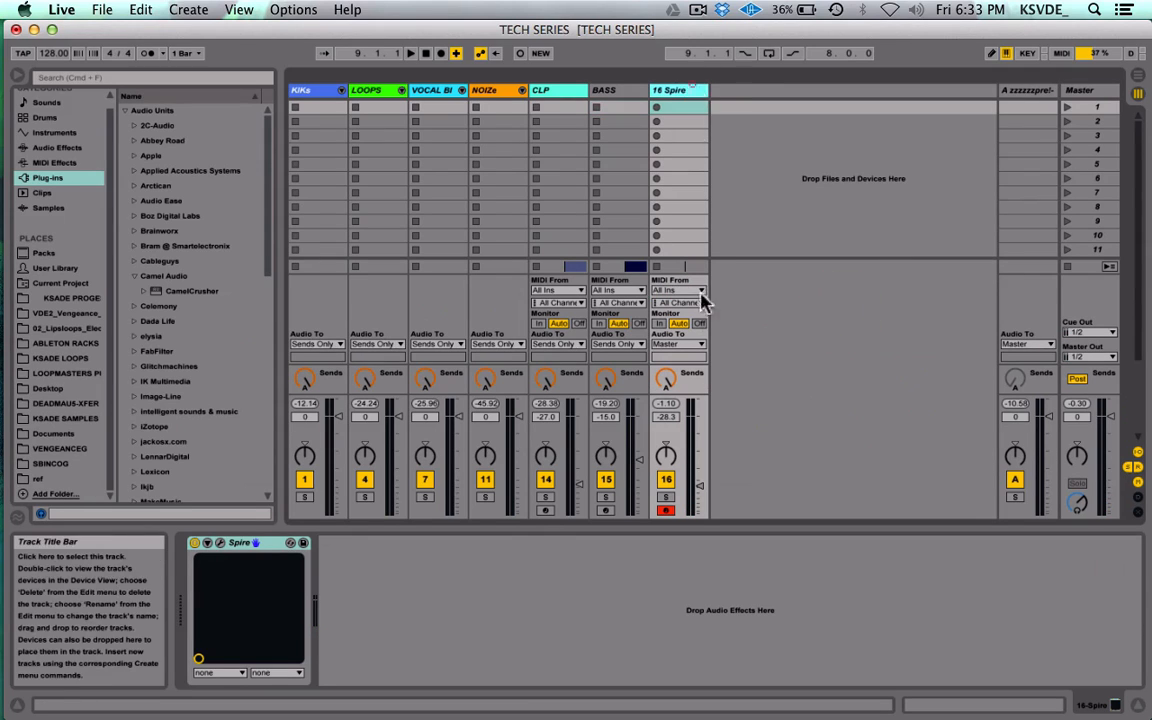
left_click(678, 345)
left_click(712, 528)
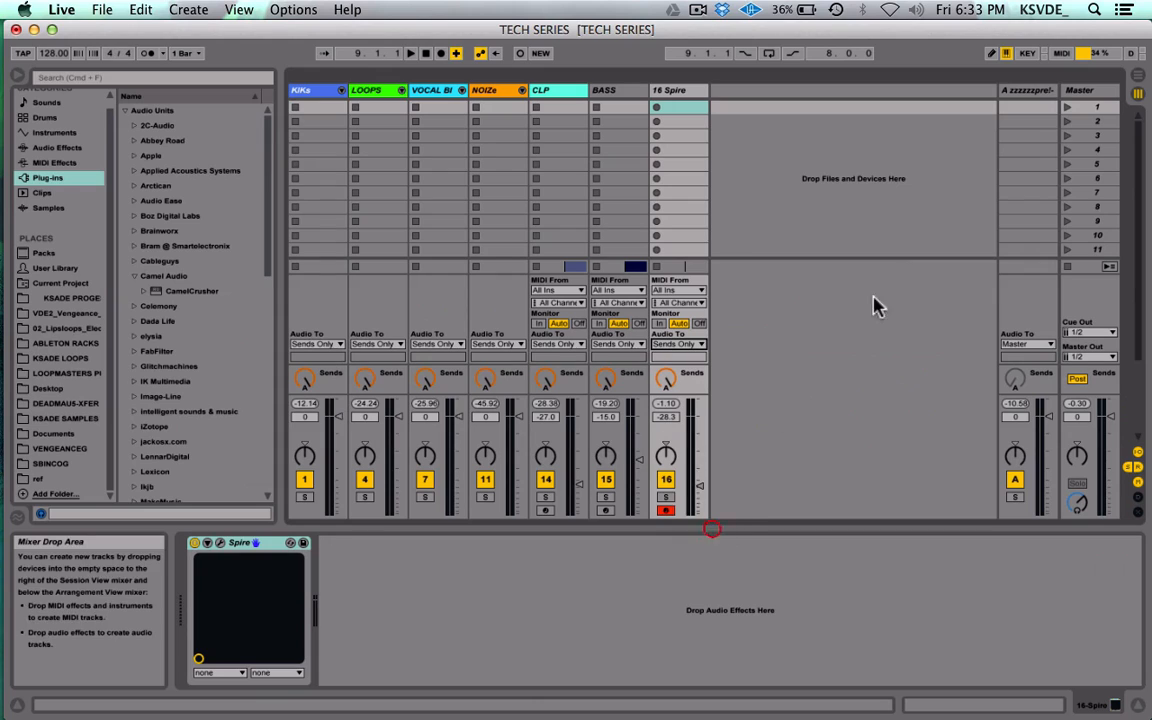
key("Tab")
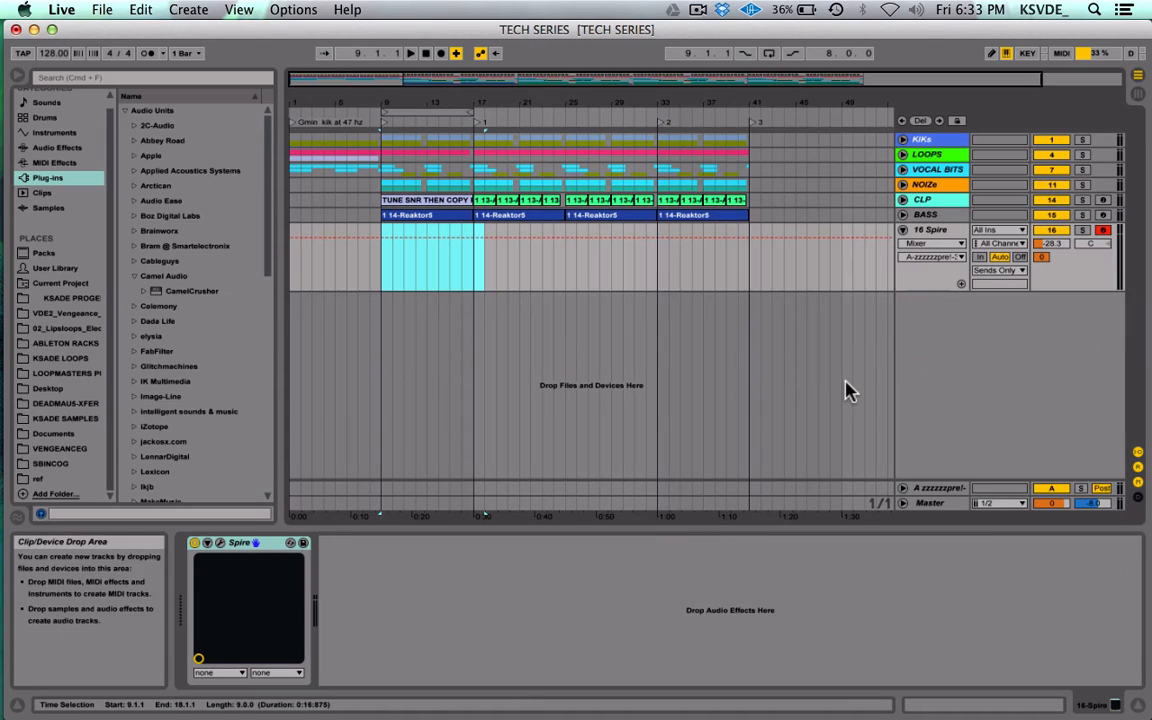
Step: Play the arrangement from bar 9 and insert an empty MIDI clip on the 16 Spire track from bar 9 to bar 17
left_click(382, 272)
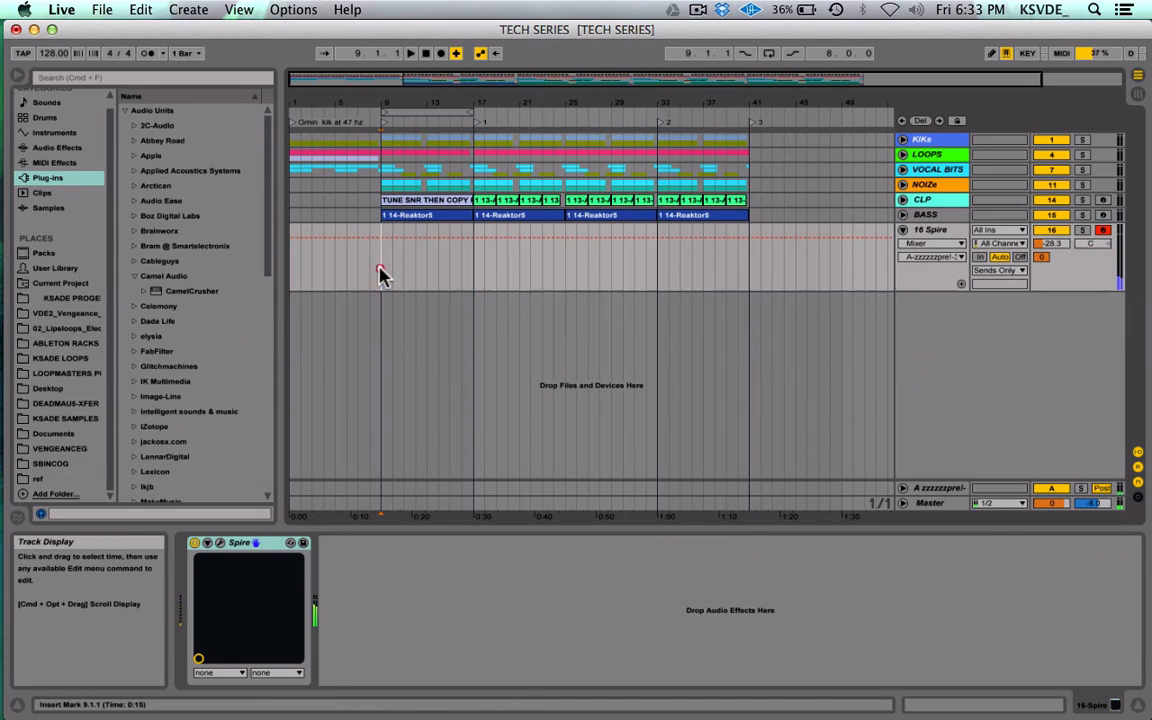
key("space")
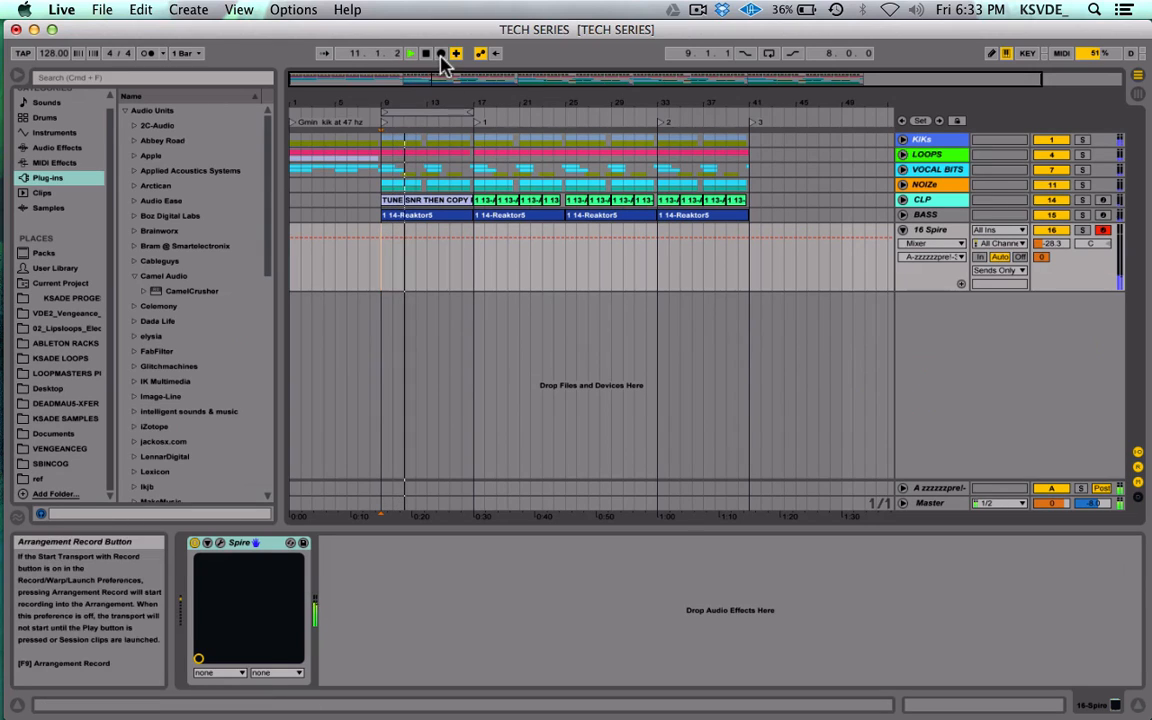
left_click_drag(379, 266, 478, 265)
key("super+shift+m")
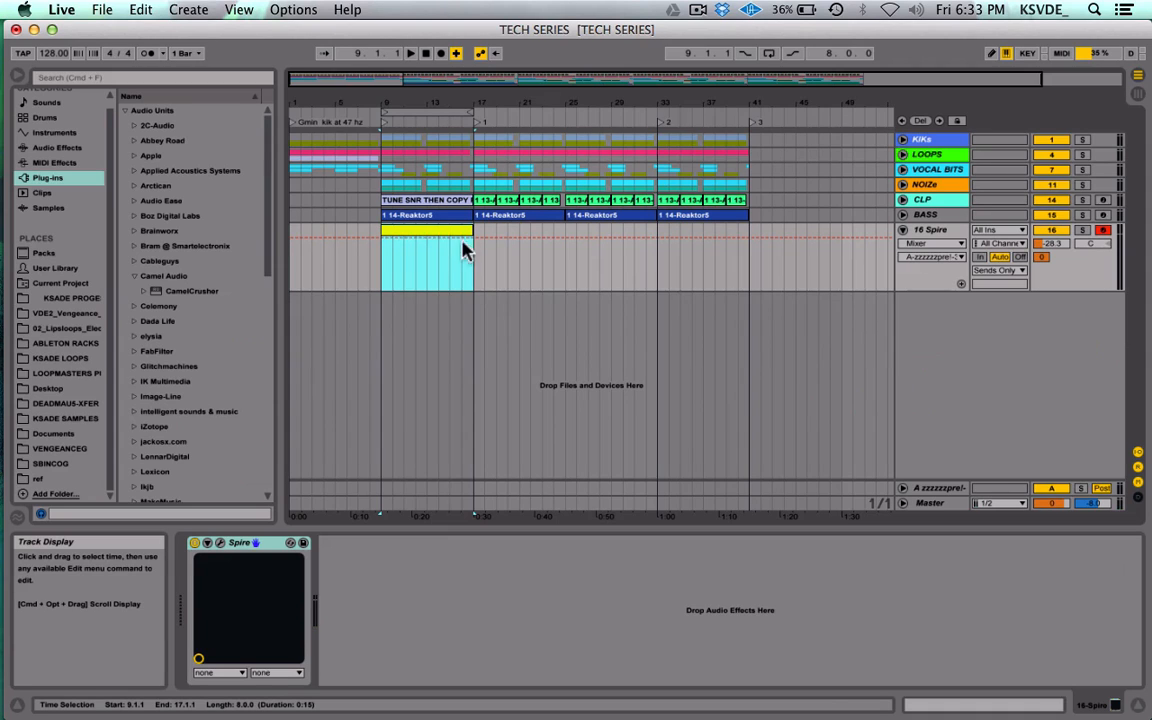
Step: Add a G1 note at the start of the new 16 Spire clip and extend it over the clip's full 8 bars
double_click(442, 231)
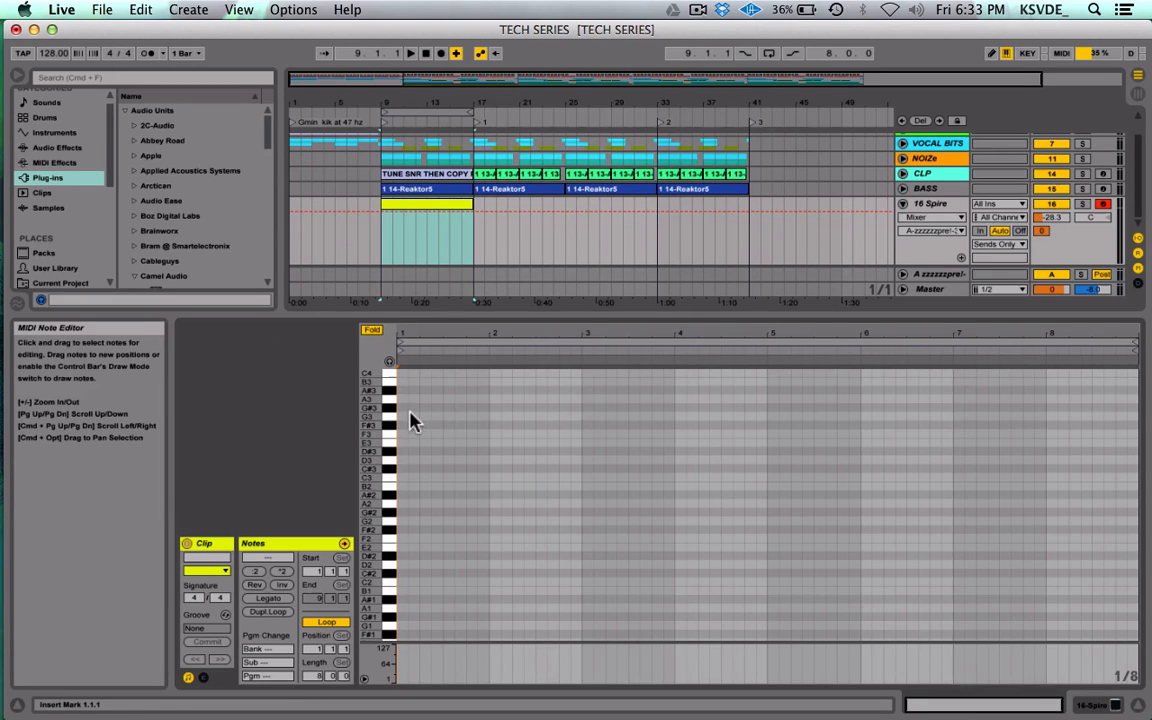
scroll(420, 458, "down", 5)
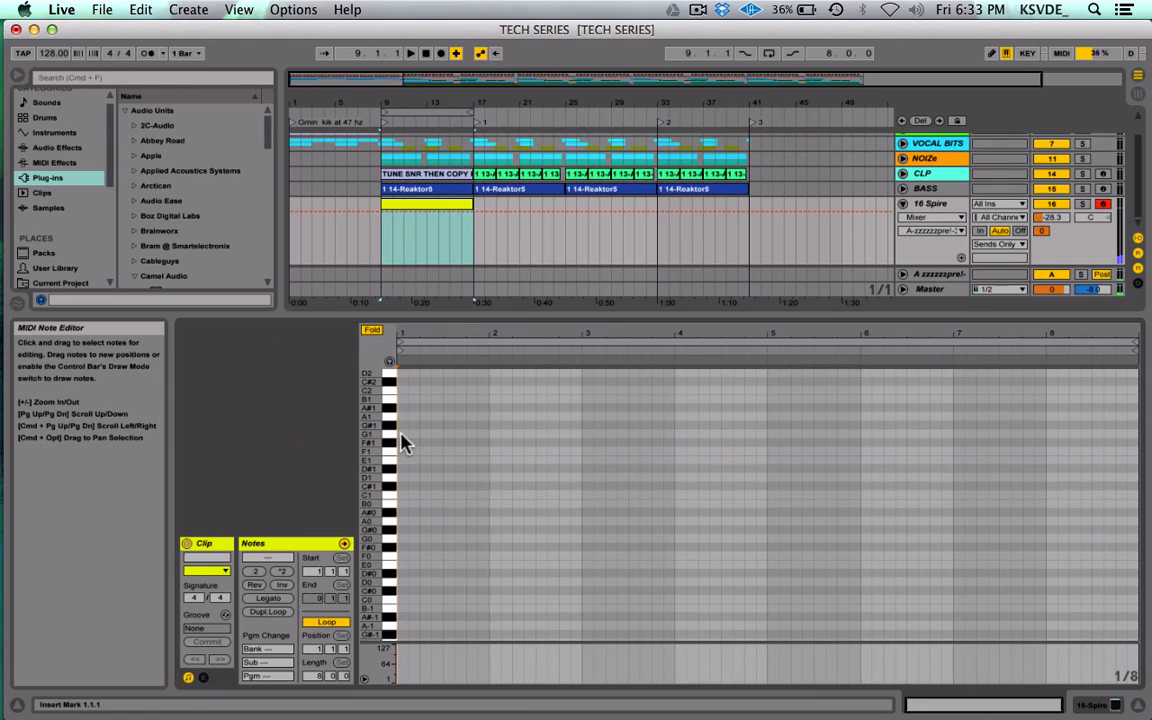
double_click(403, 438)
key("shift+Right")
key("shift+Right")
key("shift+Right")
key("shift+Right")
key("shift+Right")
key("shift+Right")
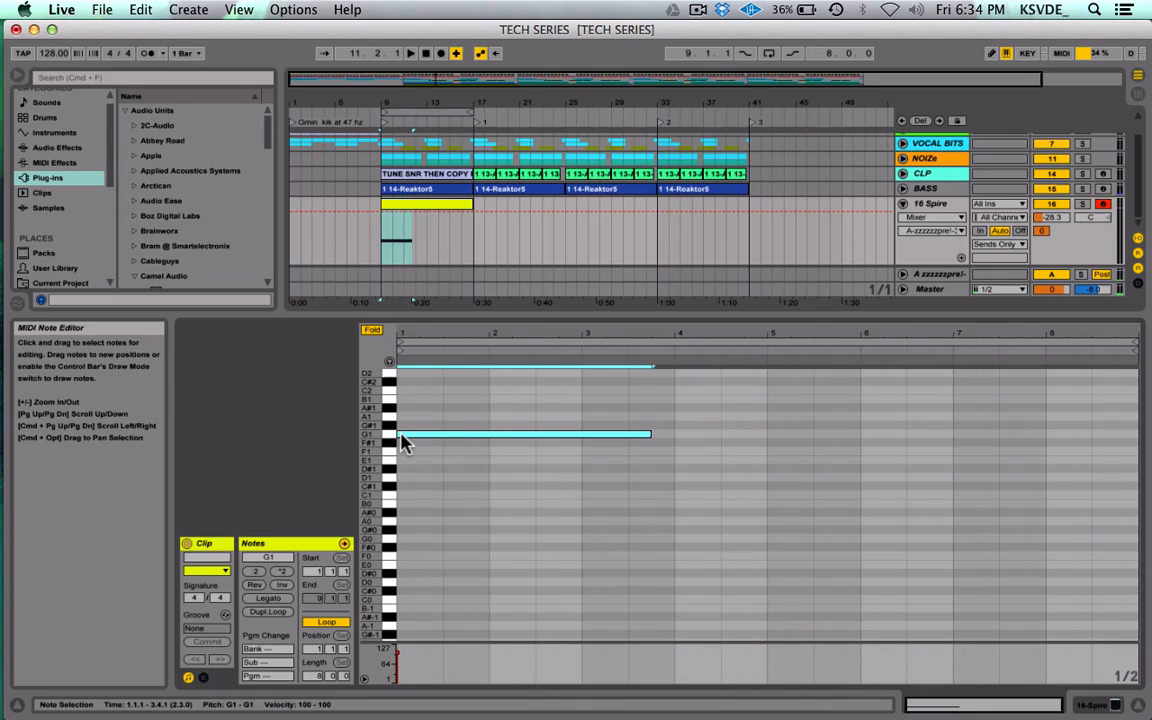
key("shift+Right")
key("shift+Right")
key("shift+Right")
key("shift+Right")
key("shift+Right")
key("shift+Right")
key("shift+Right")
key("shift+Right")
key("shift+Right")
key("shift+Right")
key("shift+Right")
key("shift+Right")
key("shift+Right")
key("shift+Right")
key("shift+Right")
key("shift+Right")
key("shift+Right")
key("shift+Right")
key("shift+Right")
key("shift+Right")
key("shift+Right")
key("shift+Right")
key("shift+Right")
key("shift+Right")
key("shift+Right")
key("shift+Right")
key("shift+Right")
key("shift+Right")
key("shift+Right")
key("shift+Right")
key("shift+Right")
key("shift+Right")
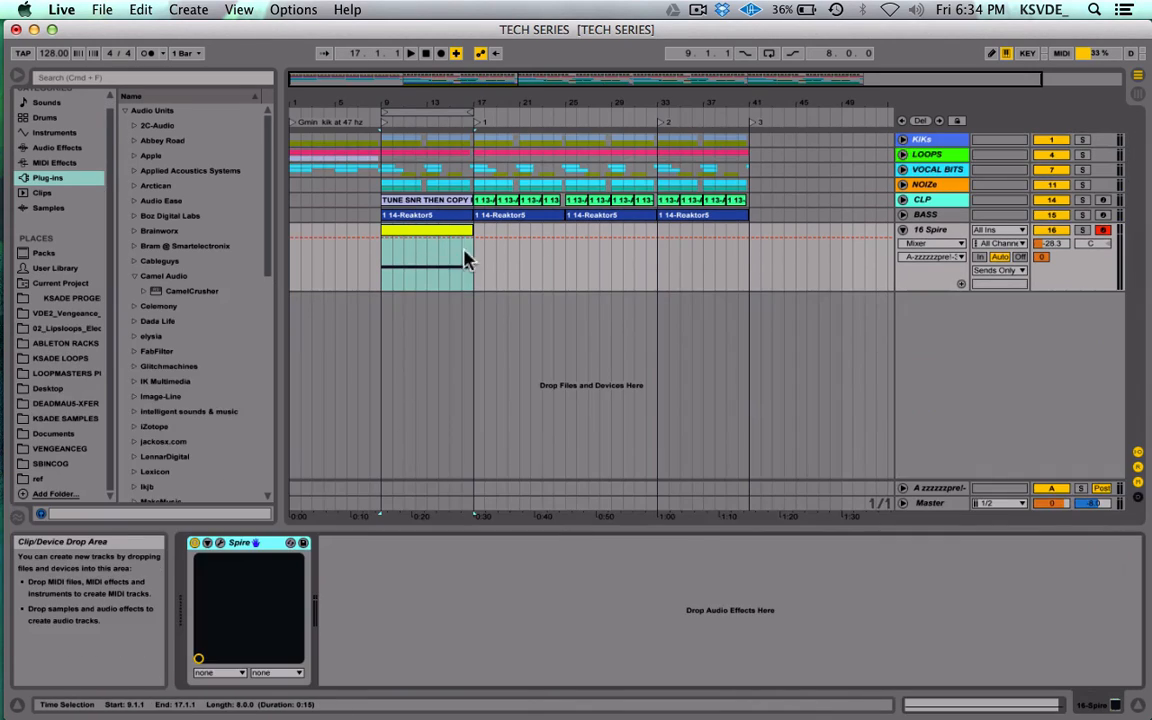
Step: Copy the 16 Spire clip to bar 33 and rename the locator at that bar "build out"
left_click_drag(420, 240, 699, 239)
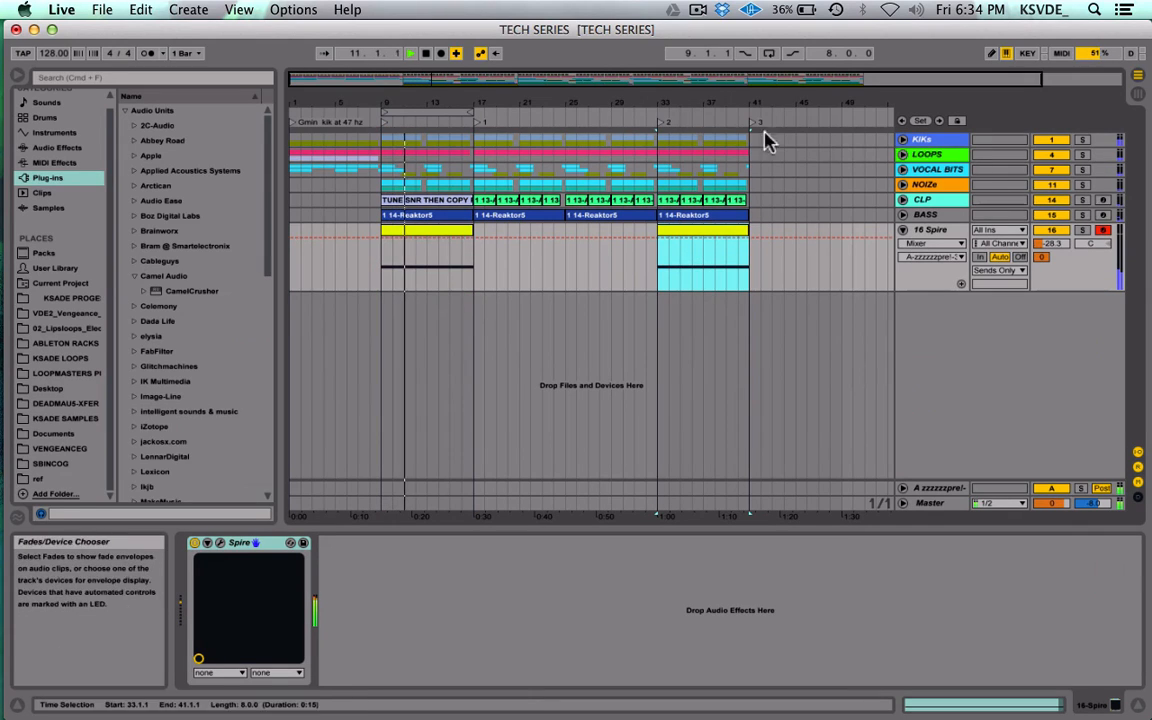
left_click(660, 128)
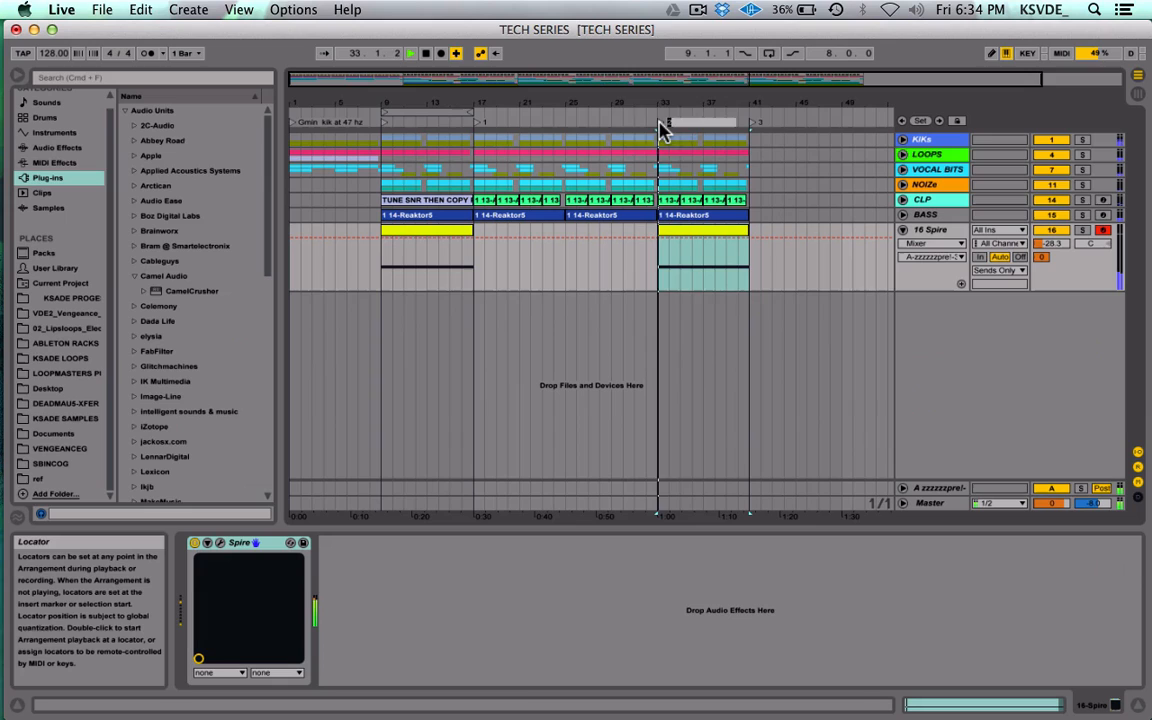
type("build")
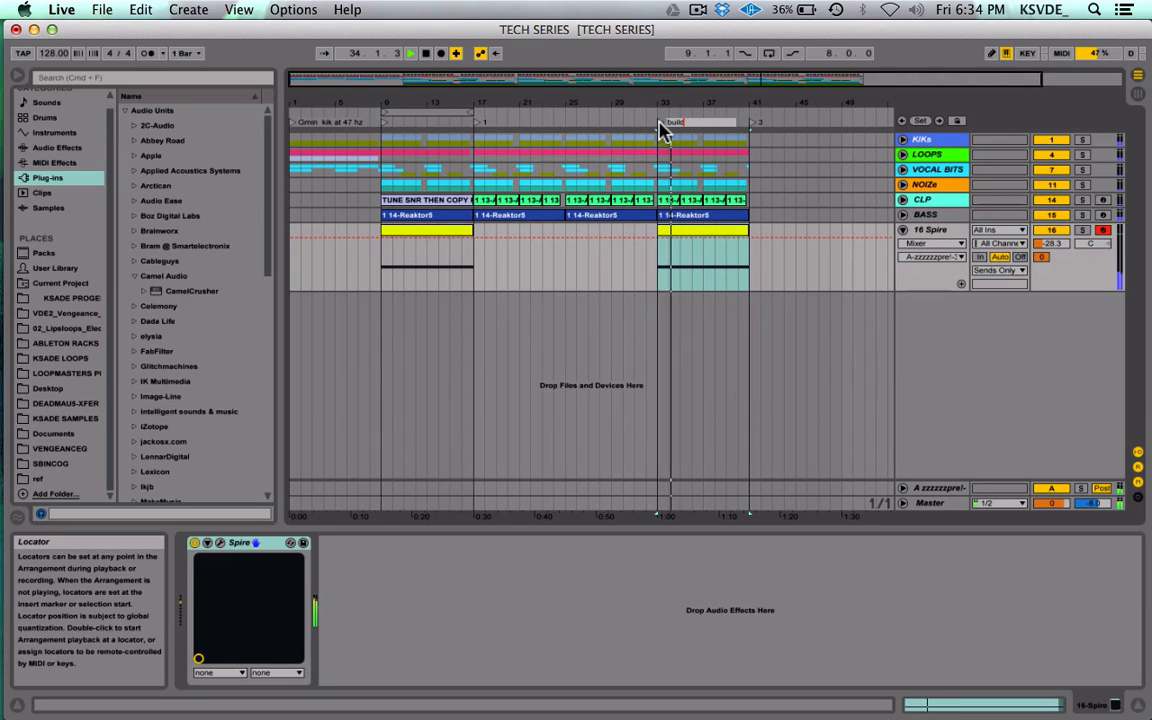
type(" out")
key("Return")
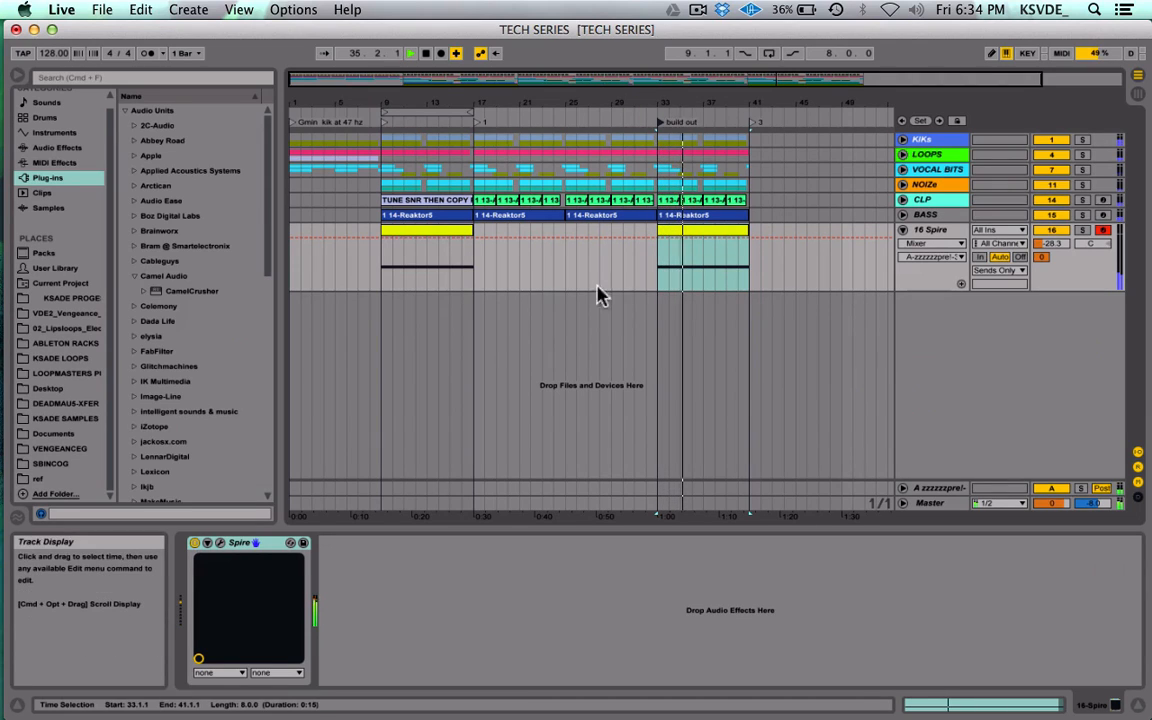
Step: Lower the 16 Spire track's volume to -28.5 dB while playing from bar 8, and fold the track
left_click(366, 268)
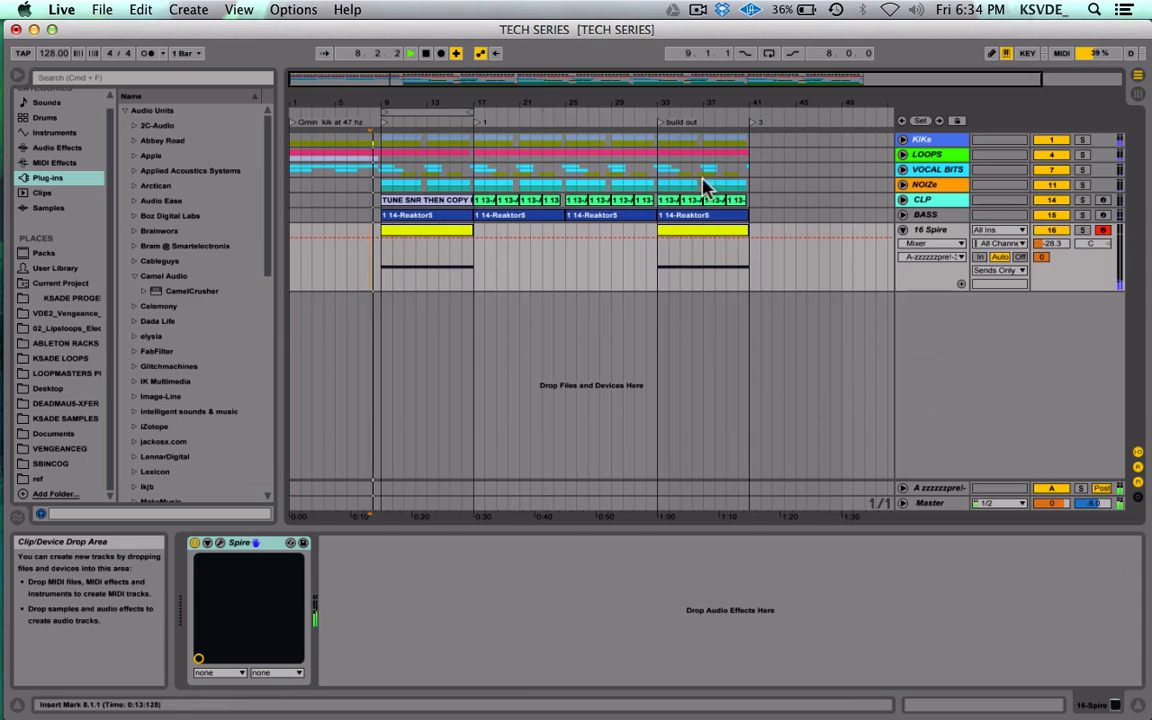
left_click(903, 231)
left_click(903, 231)
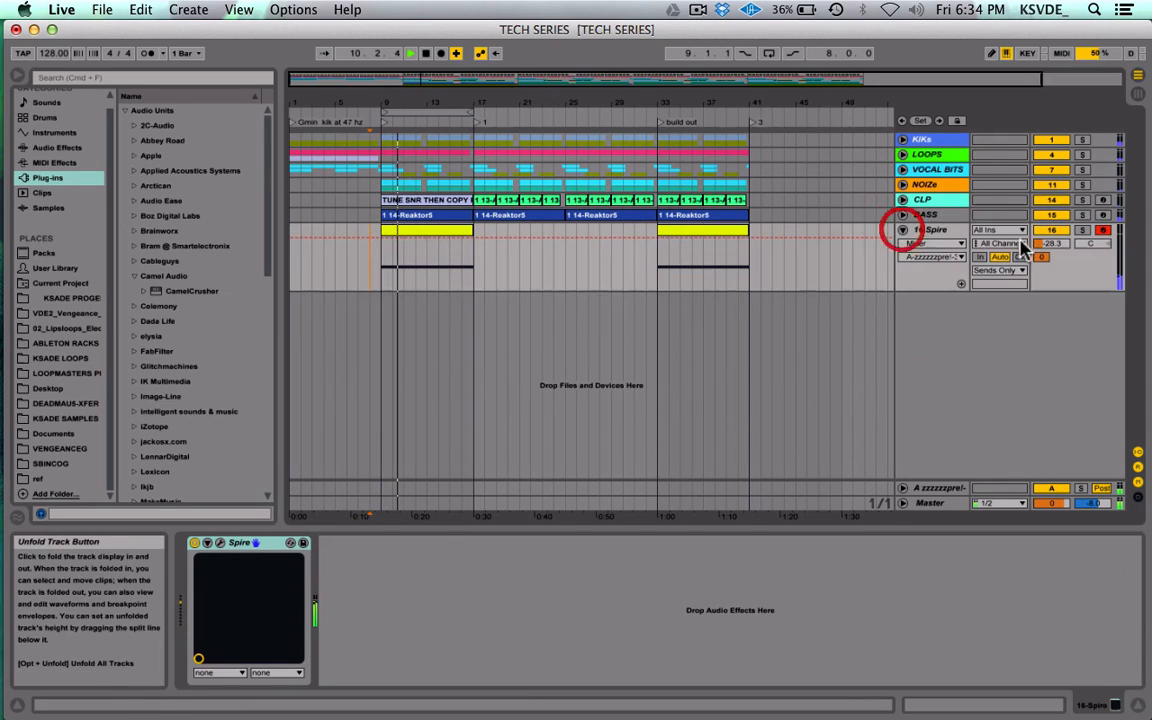
left_click_drag(1043, 246, 1043, 250)
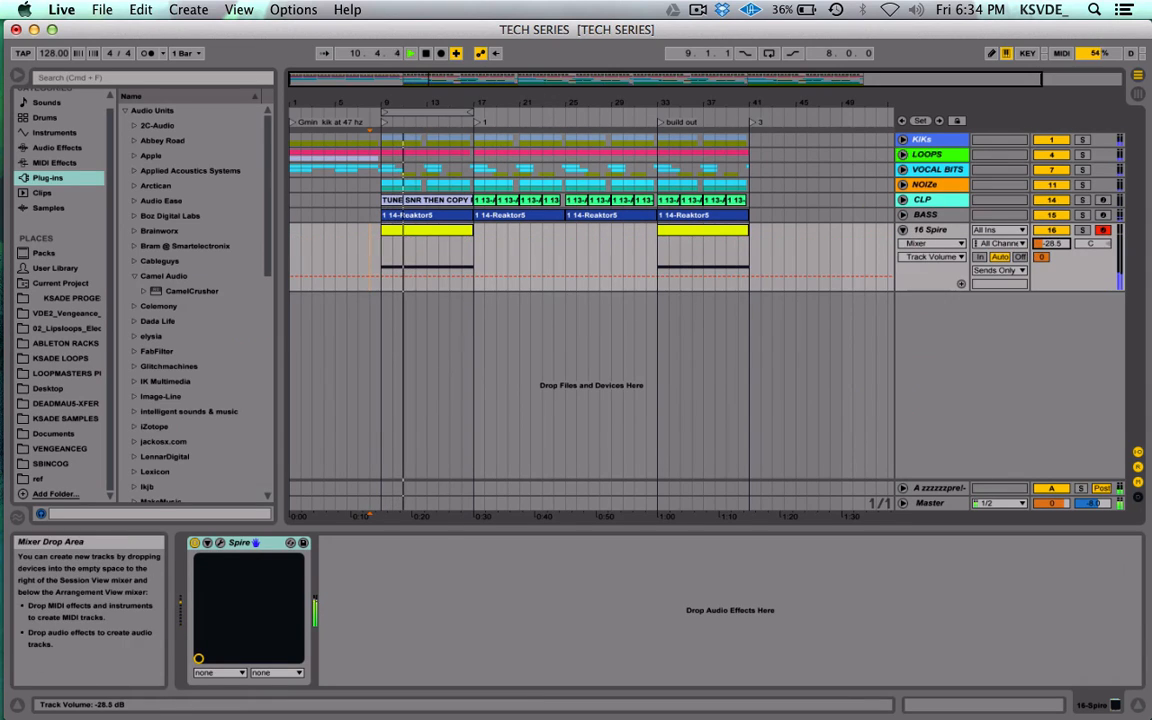
left_click(903, 230)
left_click(545, 315)
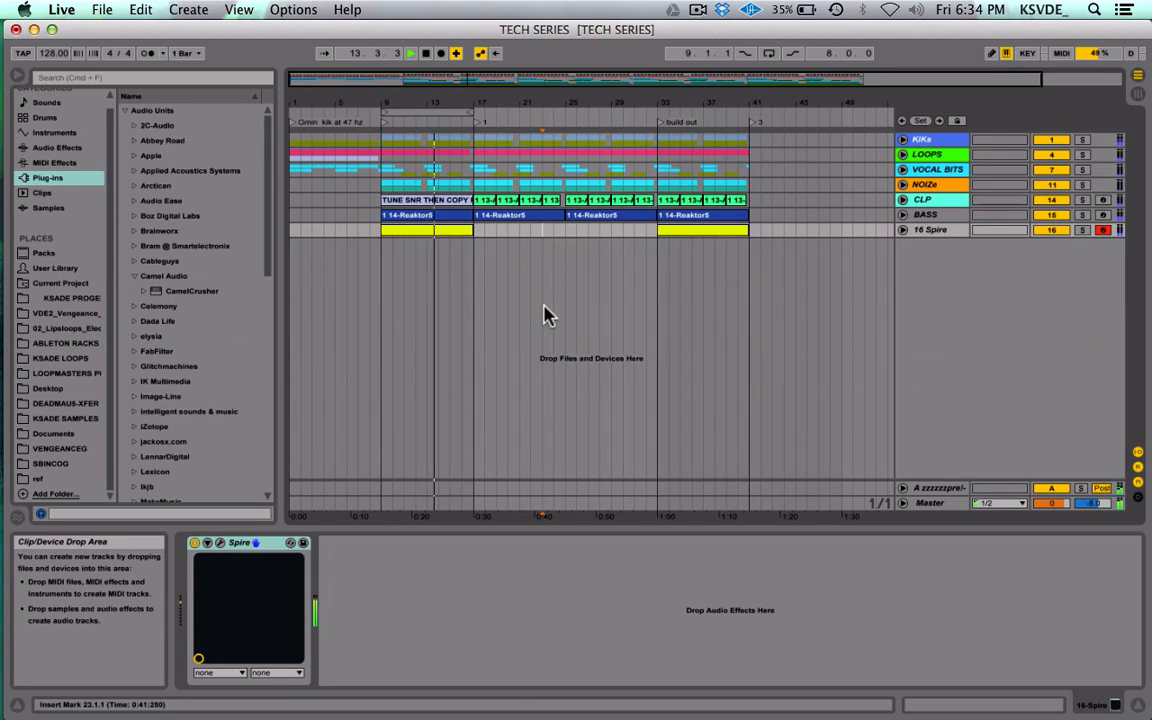
Step: Remove the last beat before bar 17 from the CLP, BASS and 16 Spire clips
left_click_drag(437, 80, 440, 120)
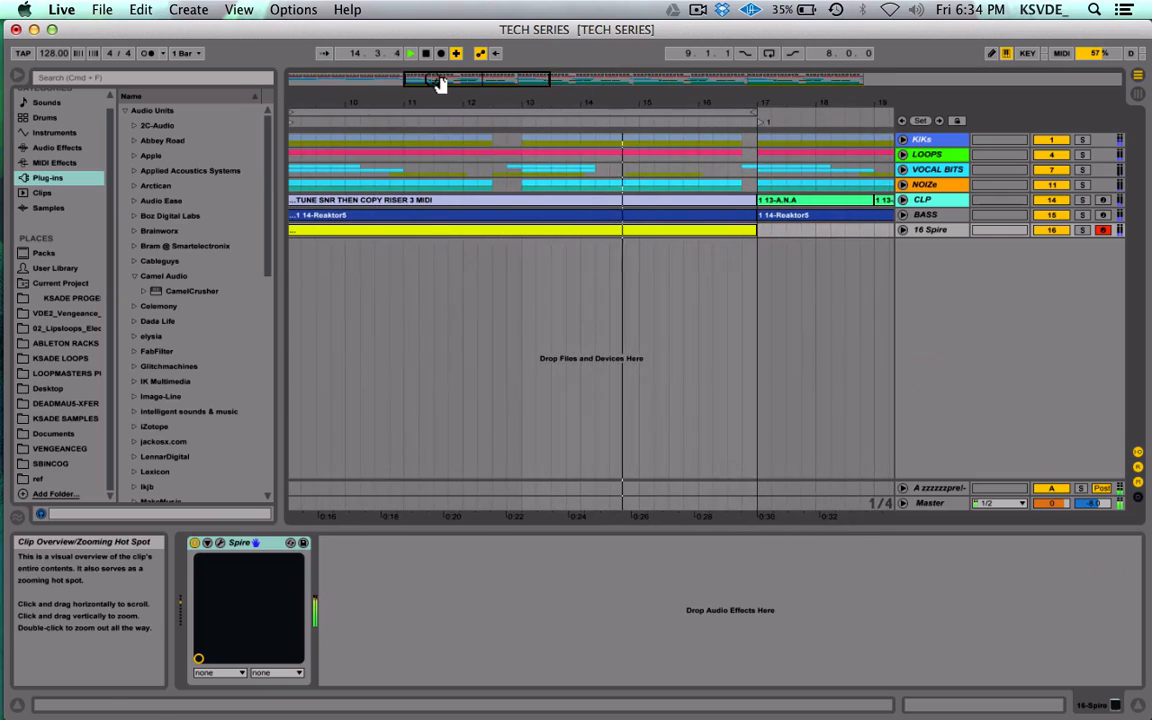
scroll(590, 202, "right", 2)
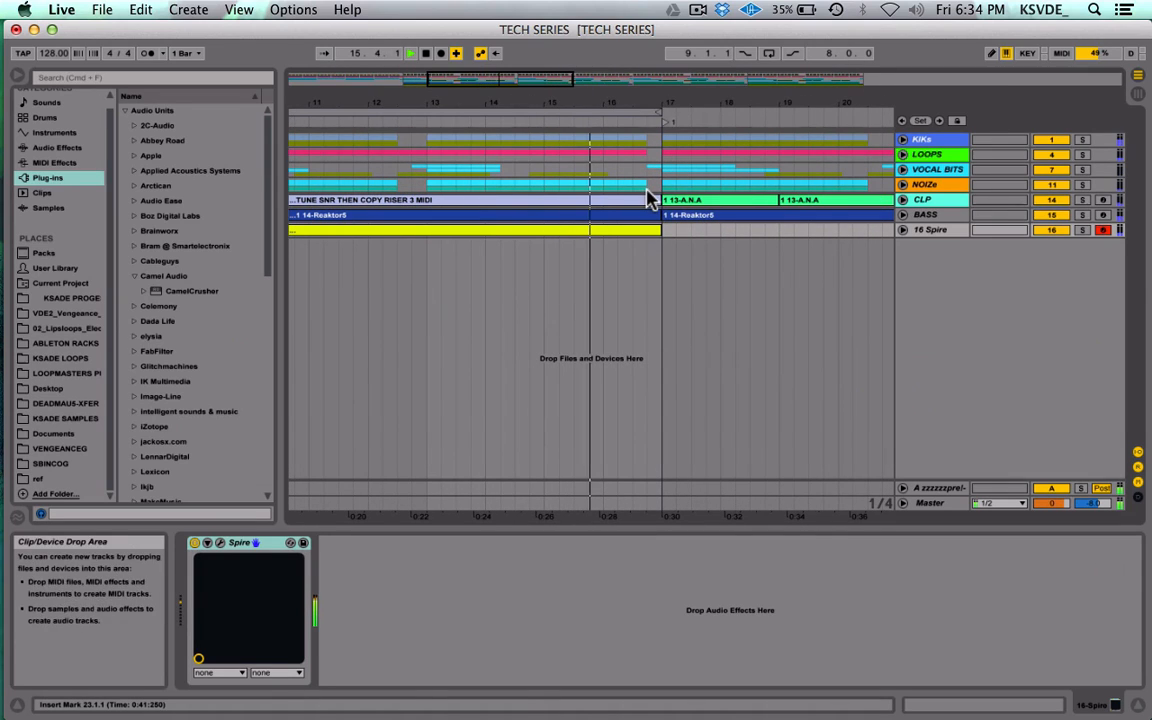
left_click_drag(648, 201, 658, 229)
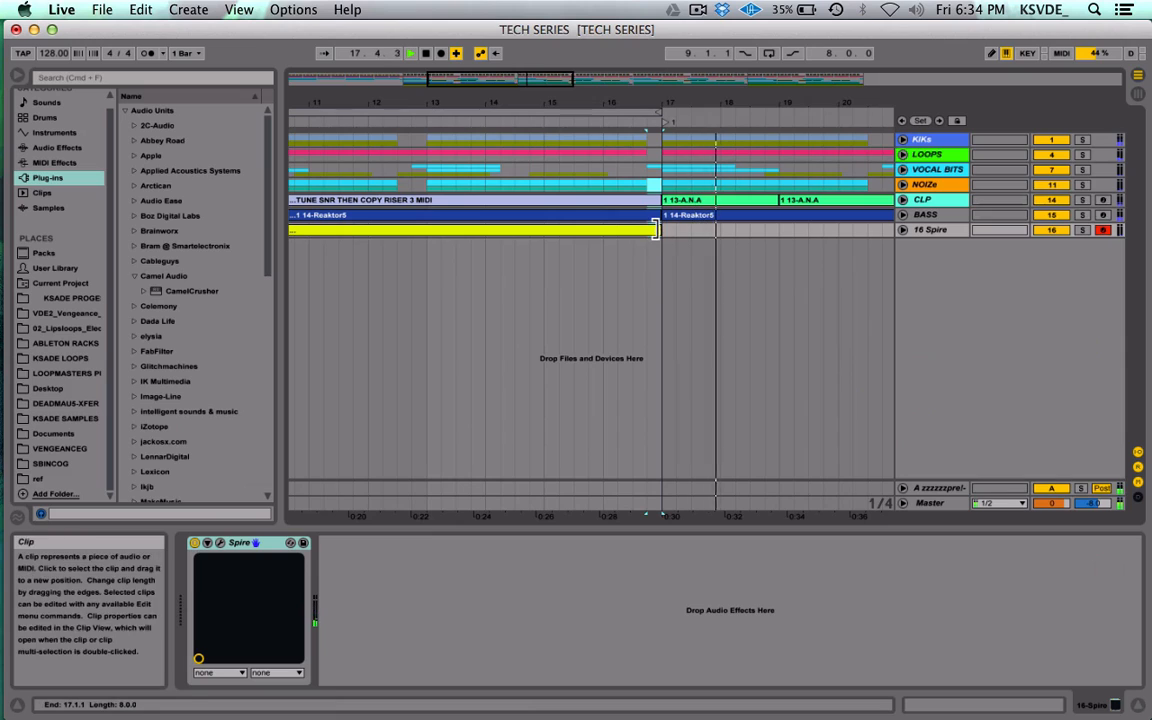
Step: Play the arrangement from 8.4.1 to check the transition and save the set
scroll(378, 250, "left", 3)
left_click(338, 230)
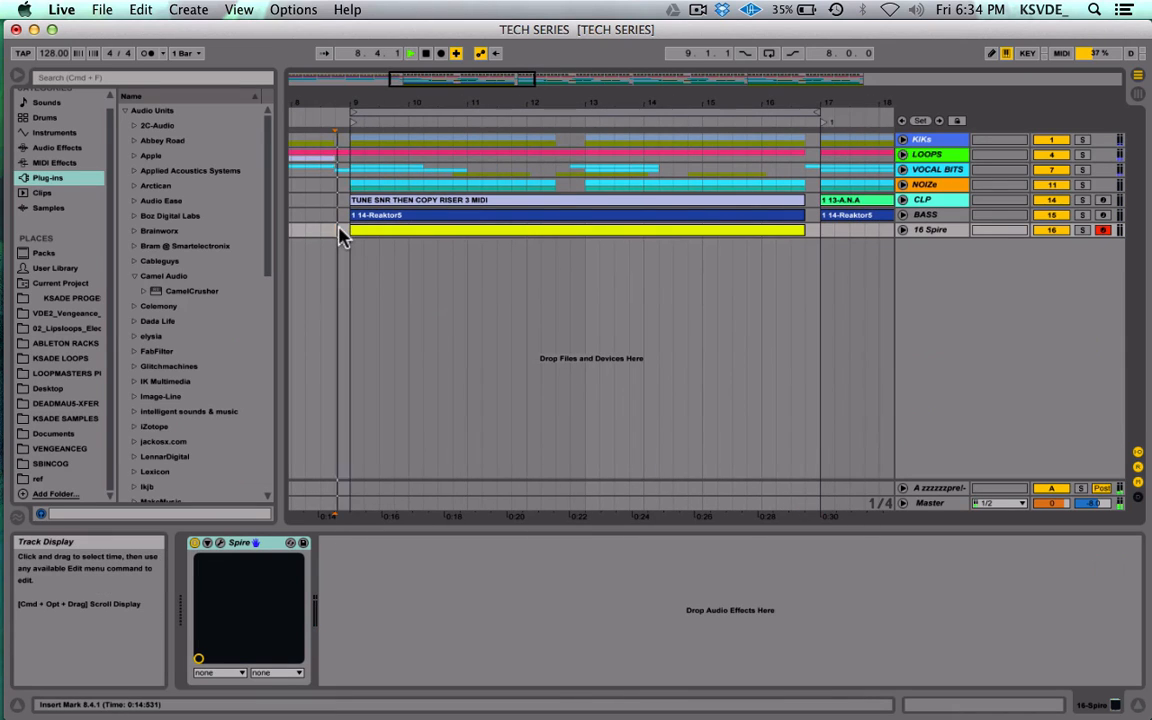
key("space")
key("super+s")
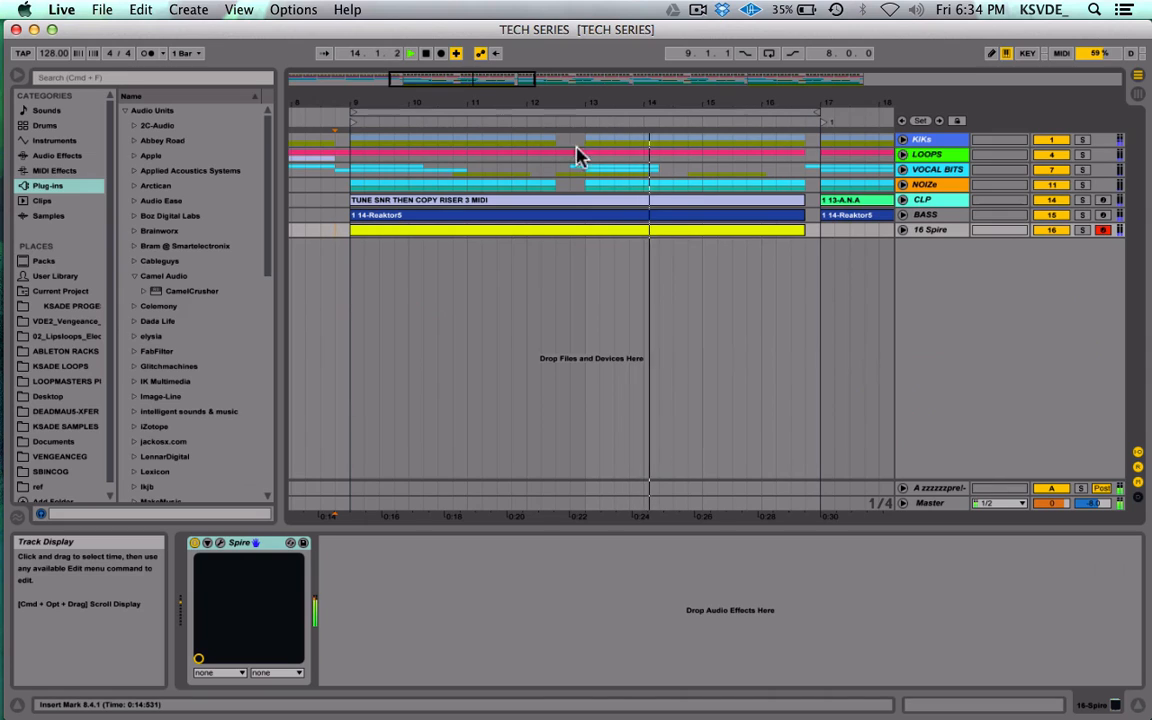
Step: Duplicate the KIKs section from 12.1.1 to 12.3.1 into the gap before bar 13 and play from bar 9
left_click_drag(562, 142, 532, 147)
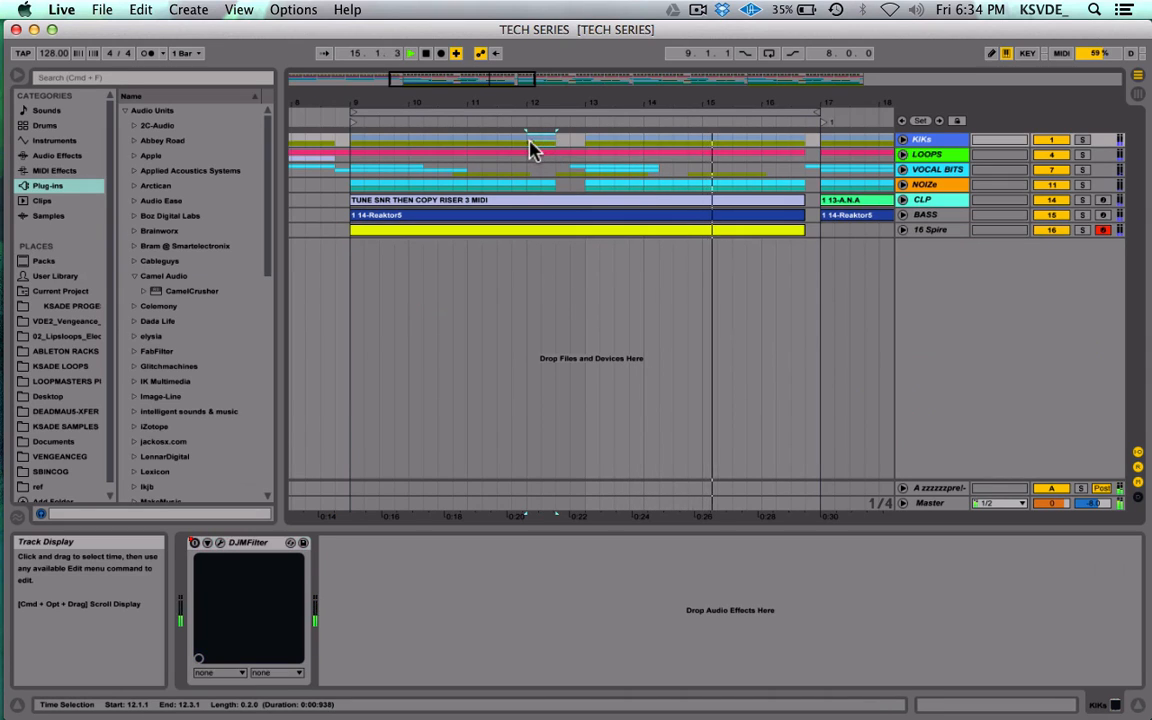
key("super+d")
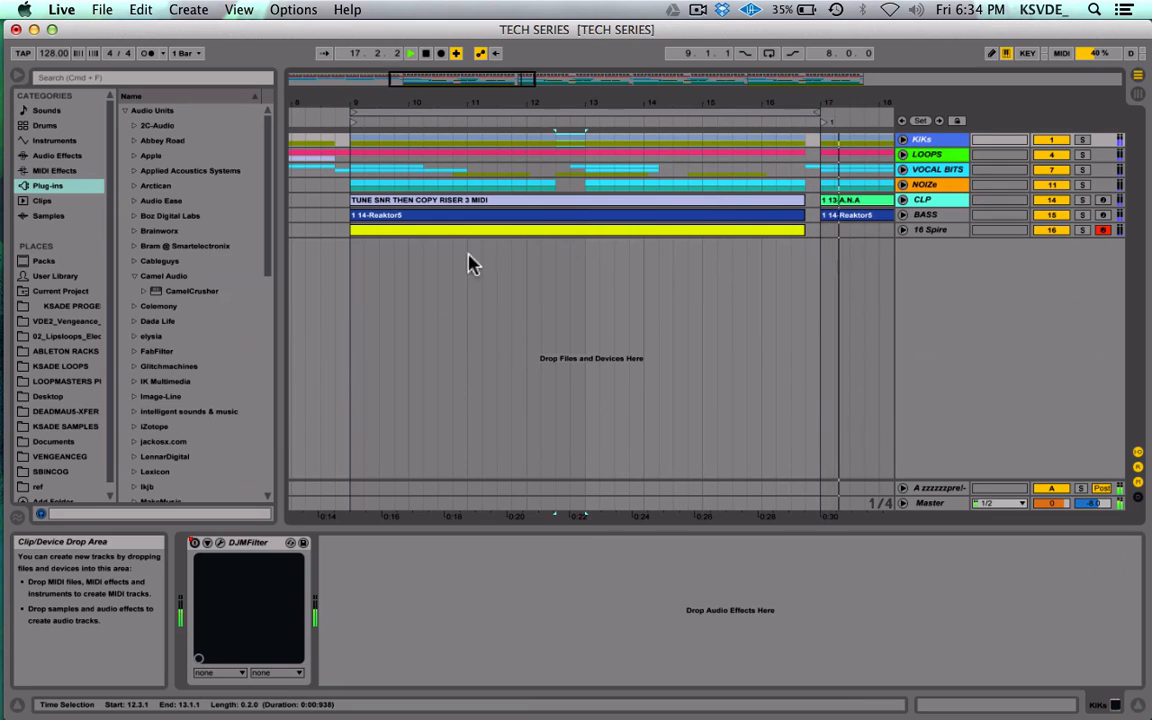
left_click(348, 197)
key("space")
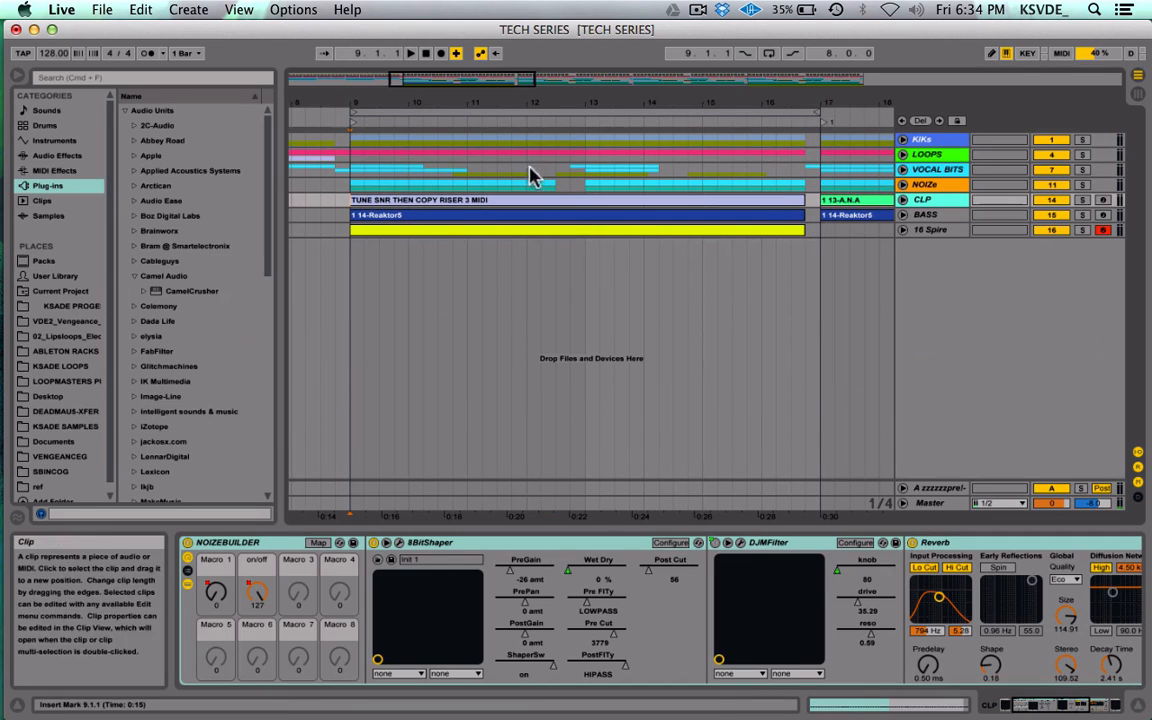
Step: Audition the KIKs section from 12.2.1 to 13.1.1, play again from bar 9 and save the set
left_click_drag(558, 134, 583, 140)
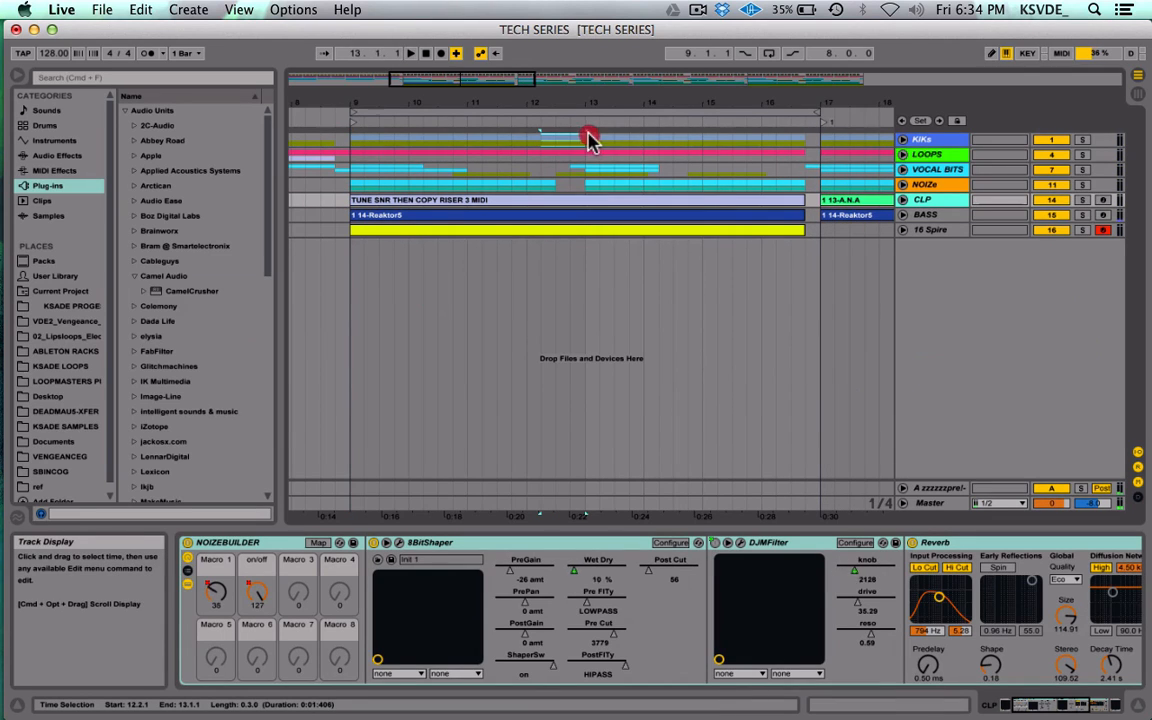
left_click(588, 140)
key("space")
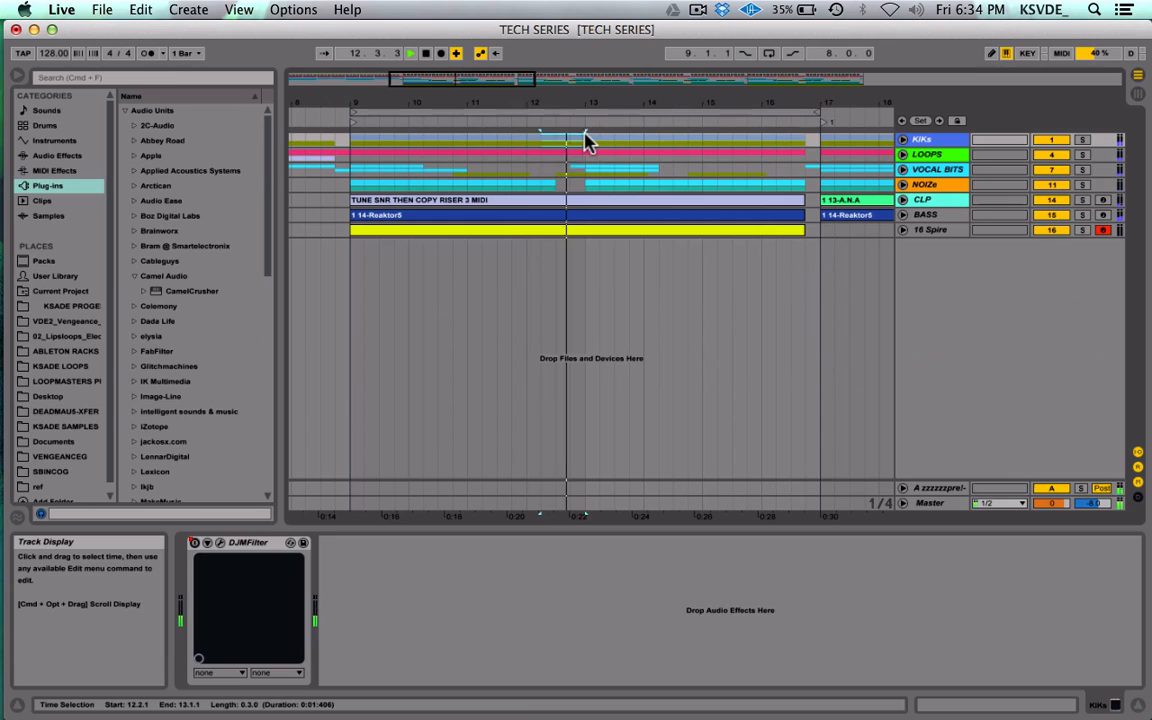
left_click(345, 183)
key("super+s")
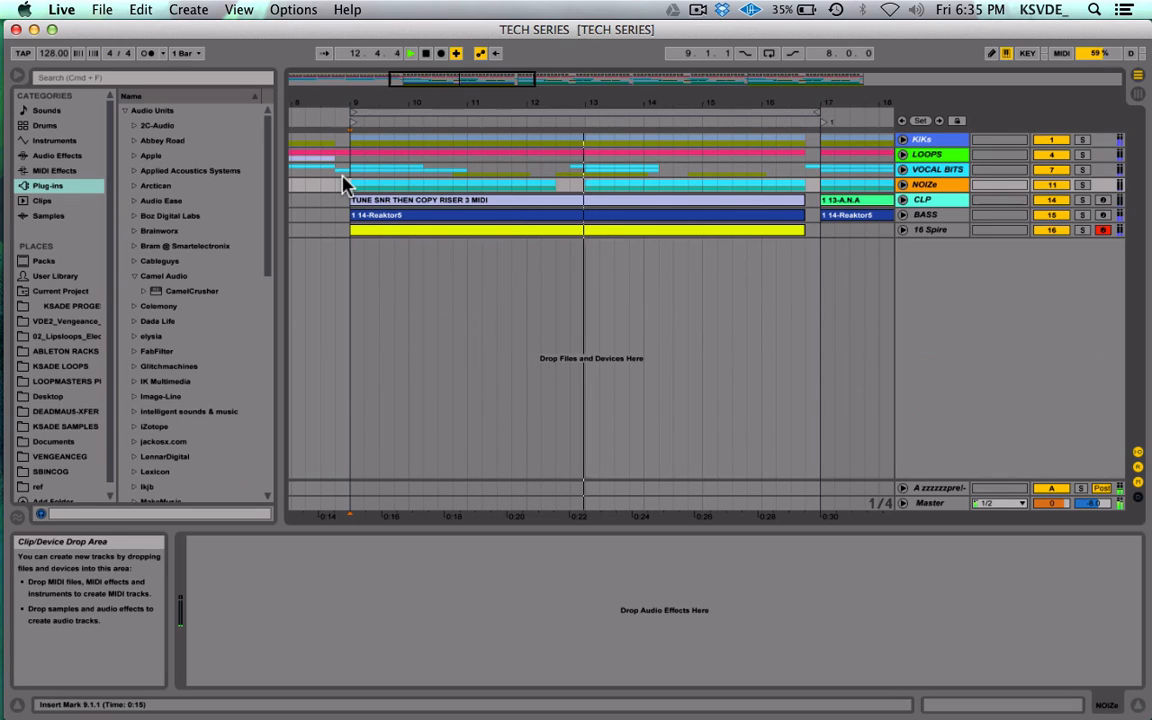
Step: Play the arrangement from the "build out" locator
left_click(472, 83)
left_click_drag(470, 77, 470, 42)
scroll(661, 207, "right", 5)
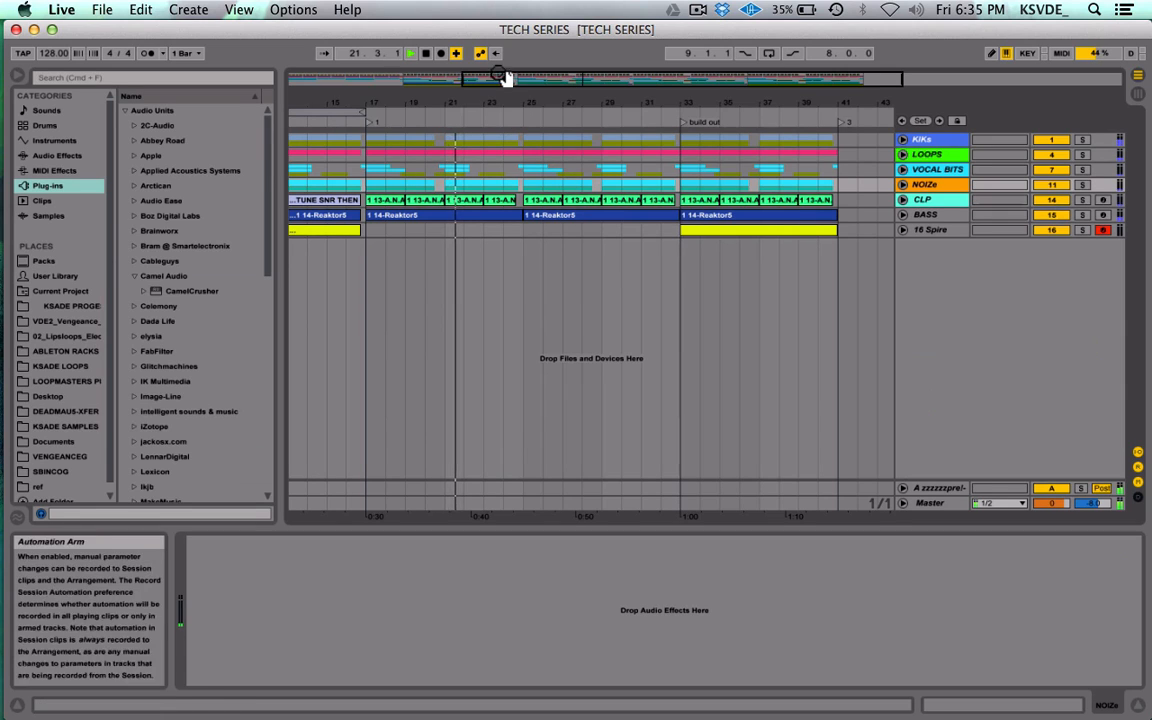
left_click_drag(500, 76, 475, 50)
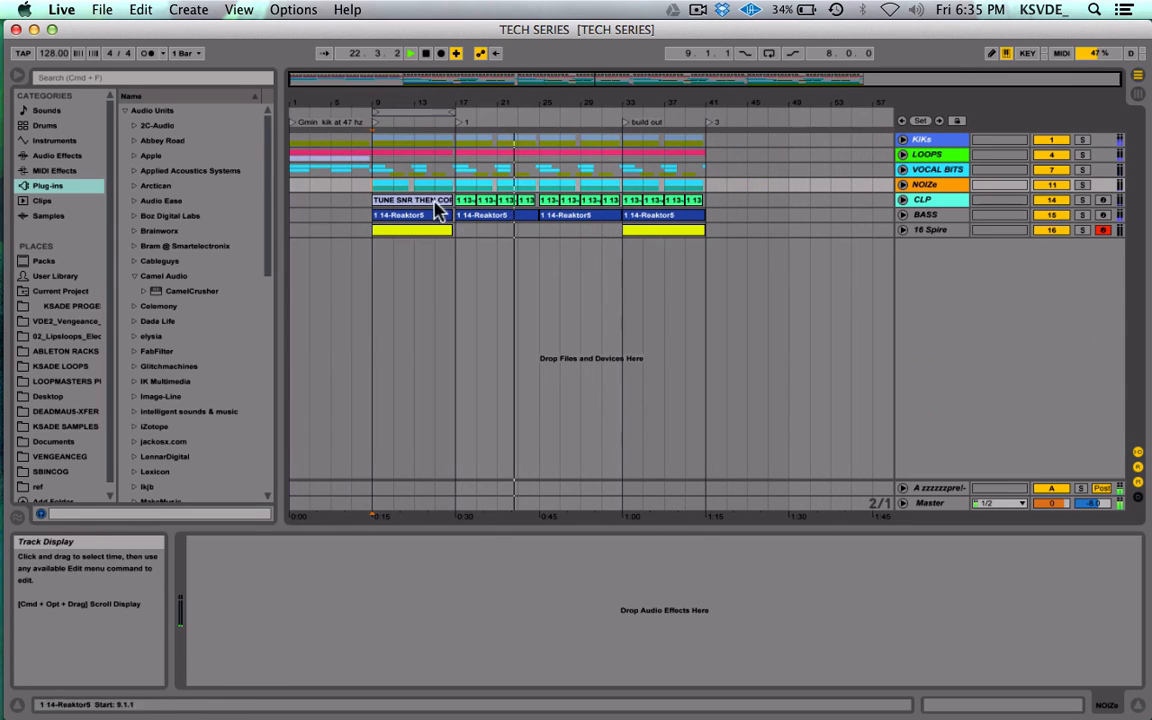
left_click(618, 118)
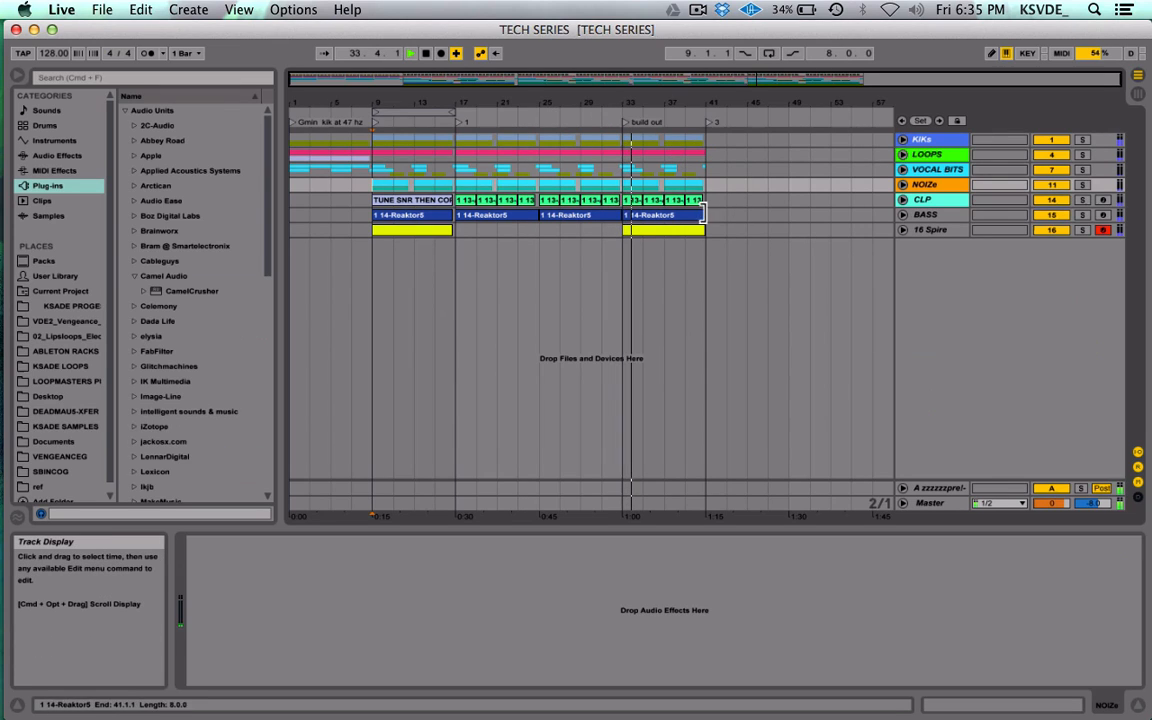
Step: Freeze and flatten the 16 Spire track into audio clips
left_click(904, 231)
right_click(934, 232)
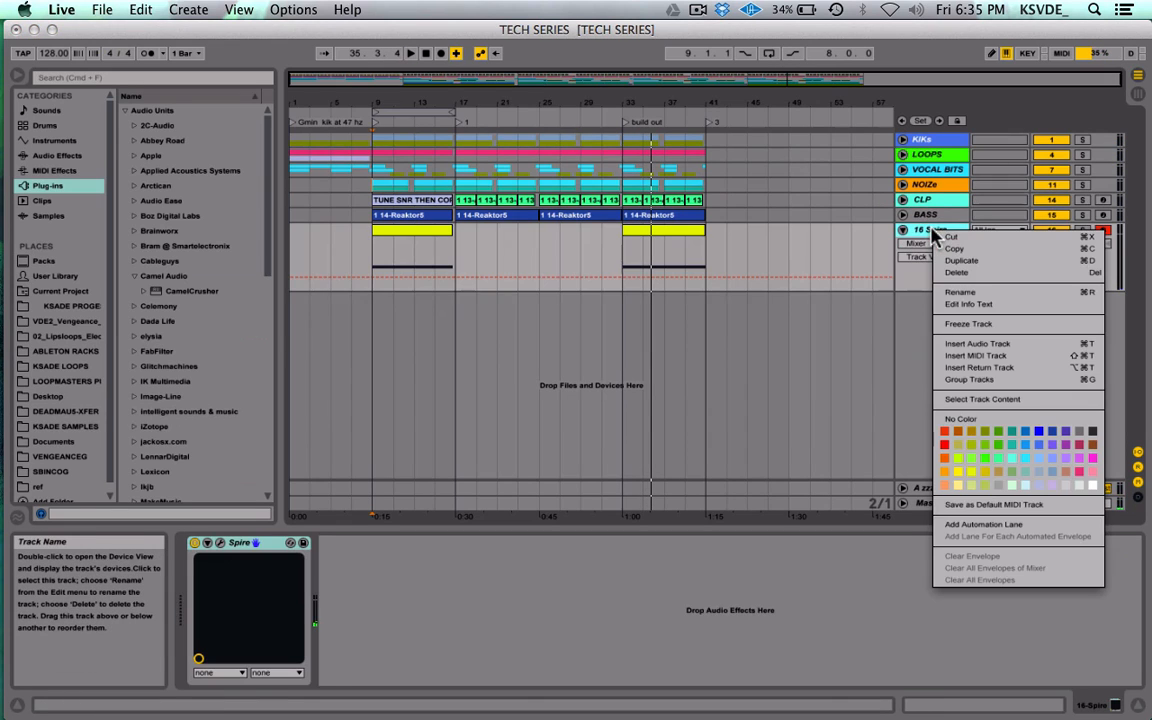
left_click(970, 324)
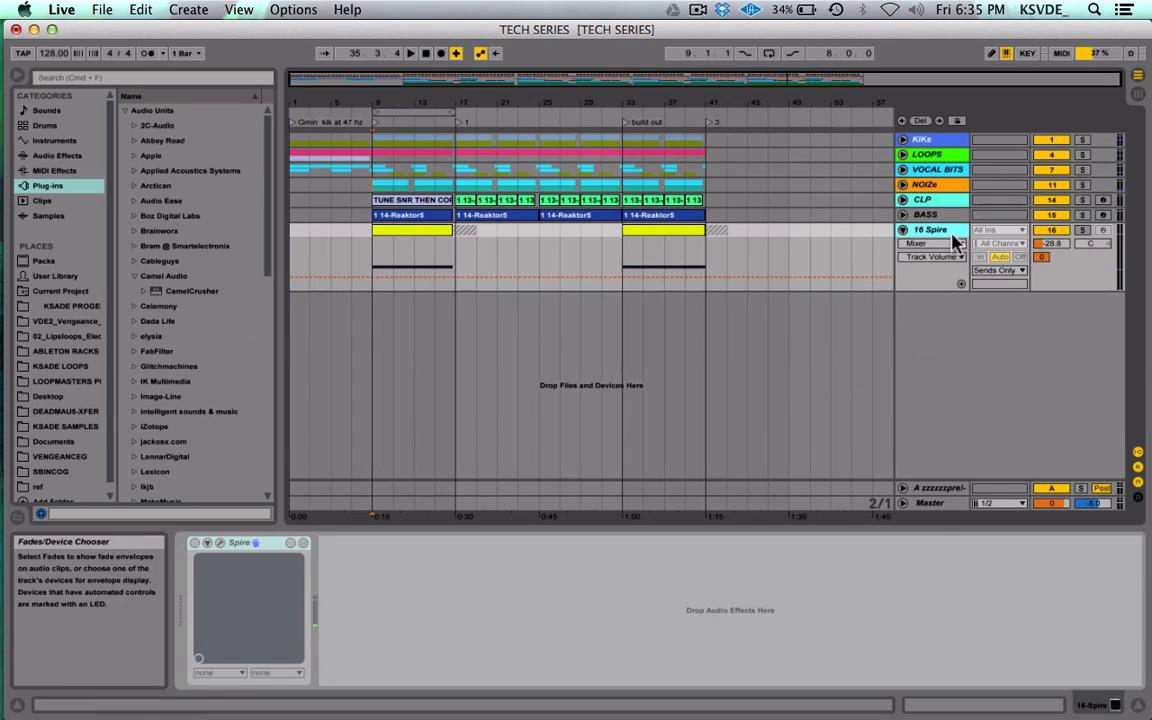
right_click(945, 231)
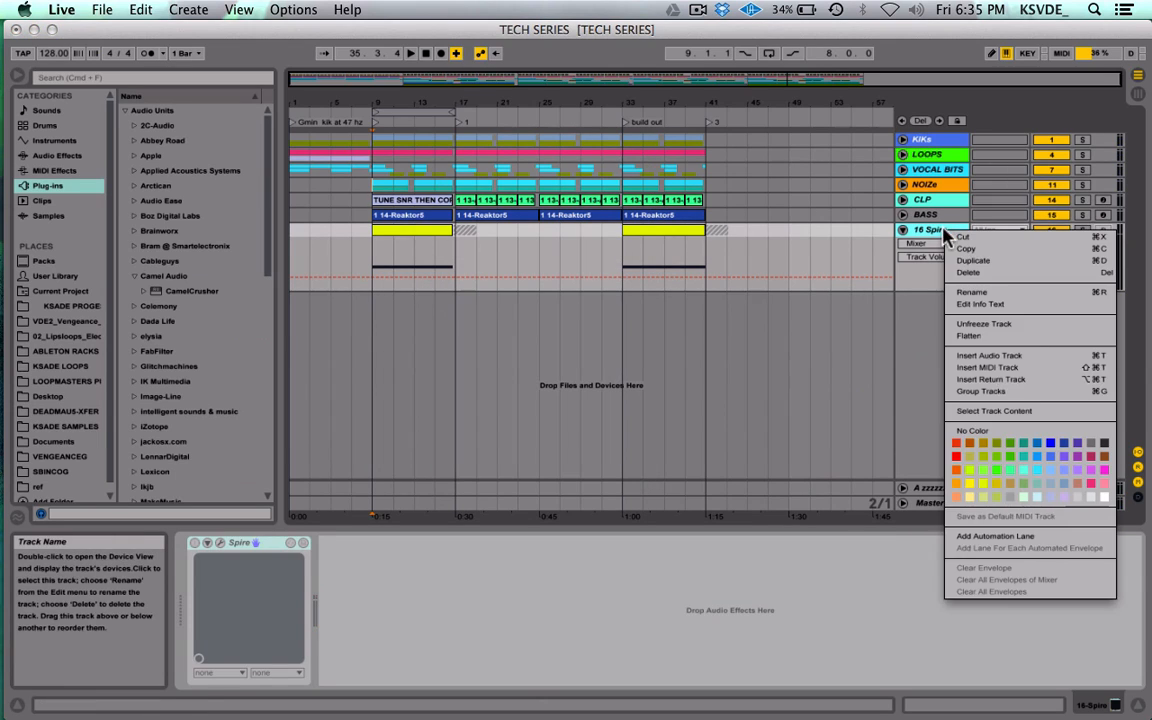
left_click(1007, 337)
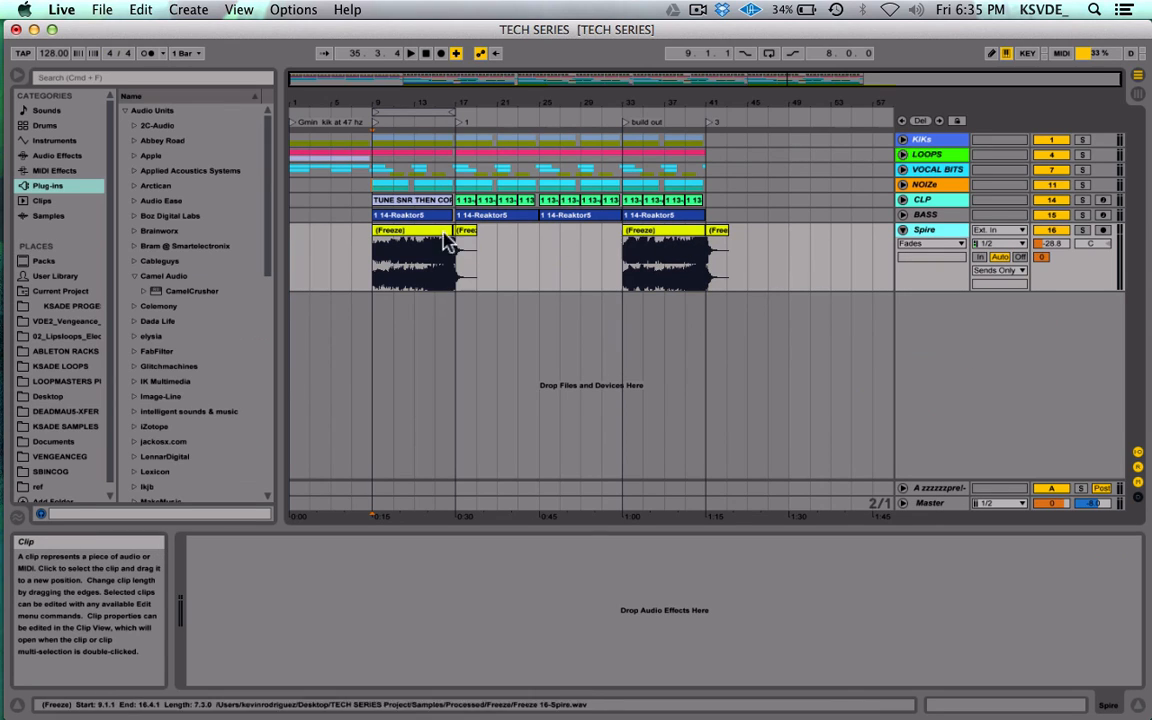
Step: Play the transition from 16.1.1 and solo the Spire track to check its freeze tail
left_click_drag(427, 83, 617, 227)
left_click(545, 252)
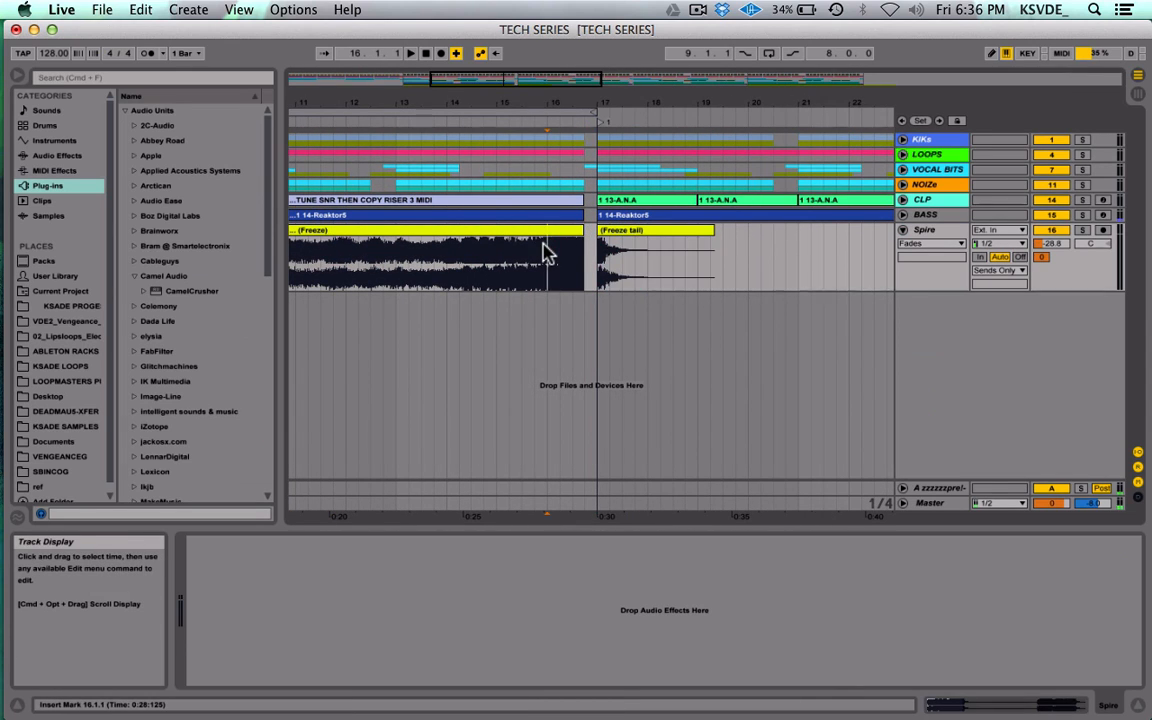
key("space")
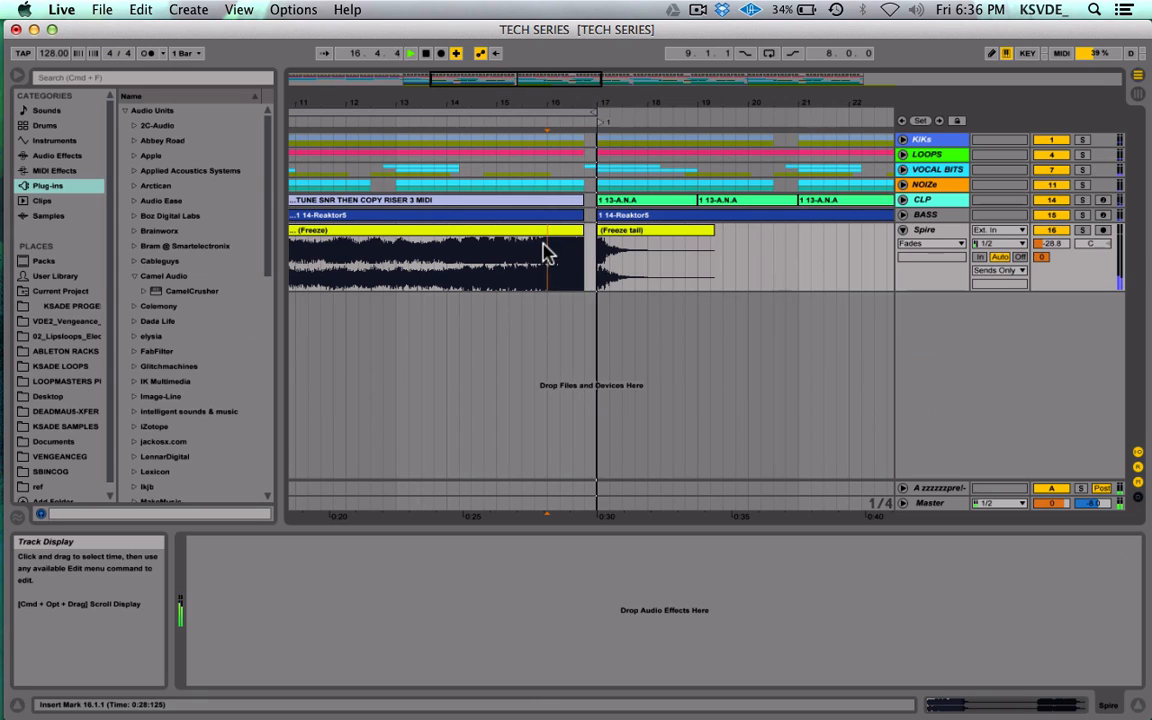
left_click(1082, 230)
key("space")
key("space")
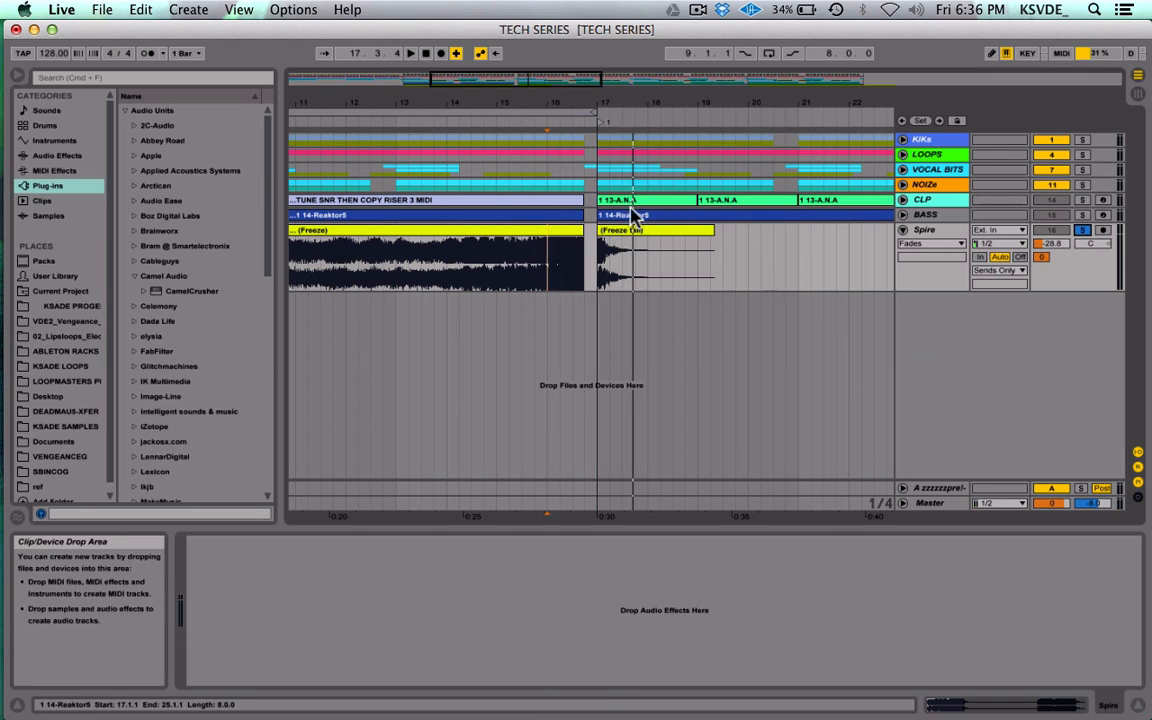
Step: Move the first Spire freeze tail clip back to 16.4.1 so it directly follows the main frozen clip
left_click_drag(628, 230, 618, 231)
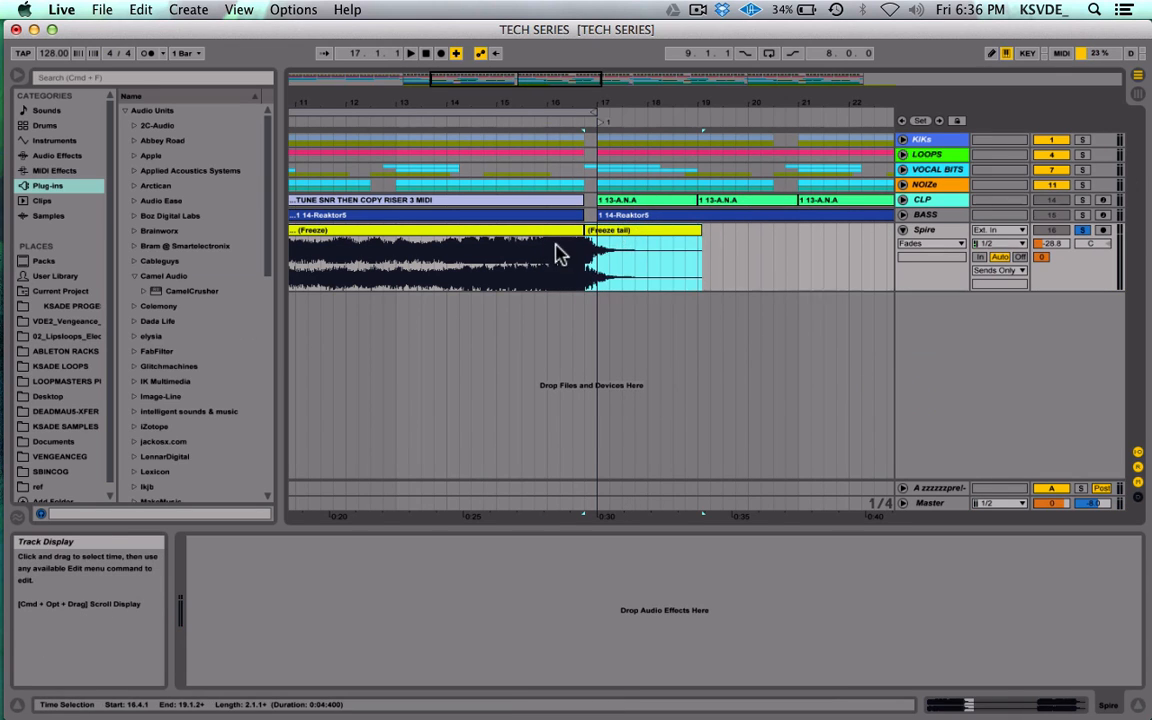
left_click(556, 249)
scroll(716, 310, "right", 8)
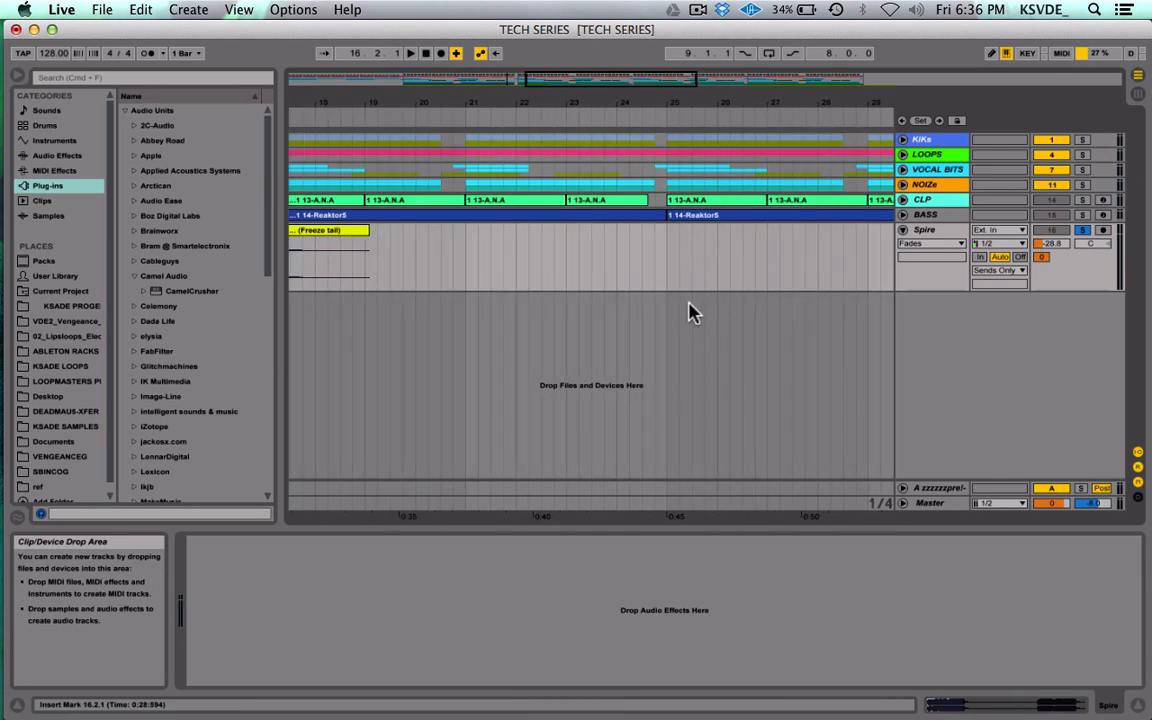
left_click_drag(588, 83, 588, 60)
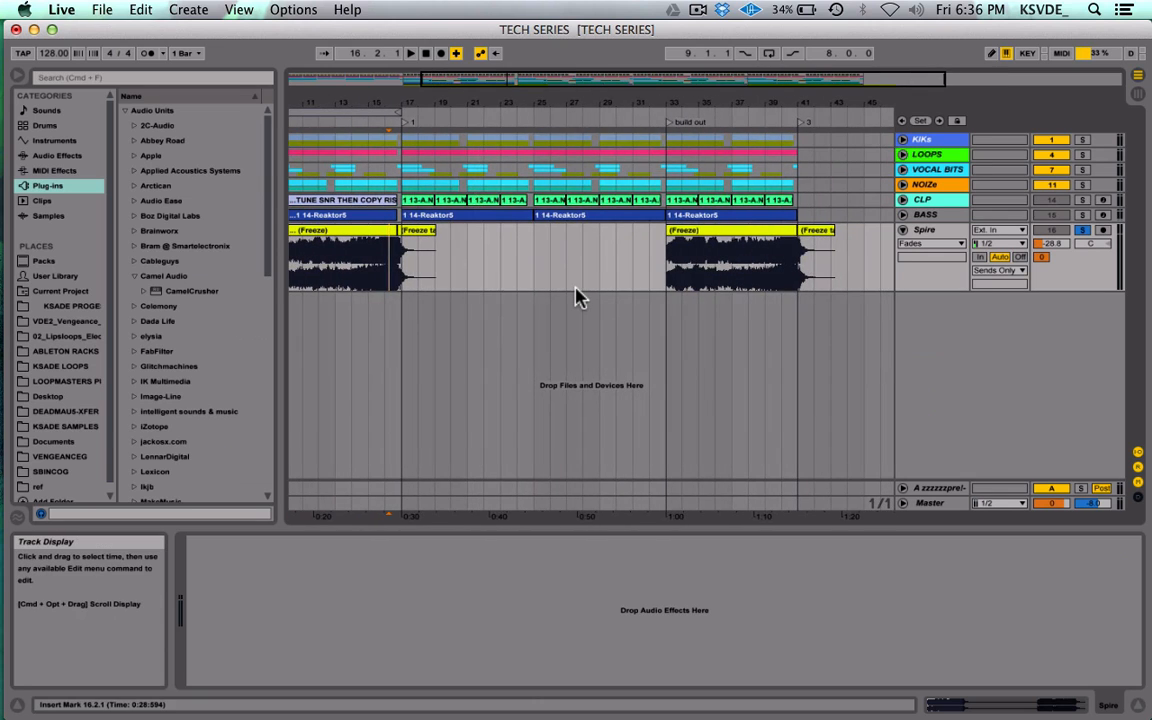
scroll(577, 297, "left", 5)
scroll(730, 190, "right", 6)
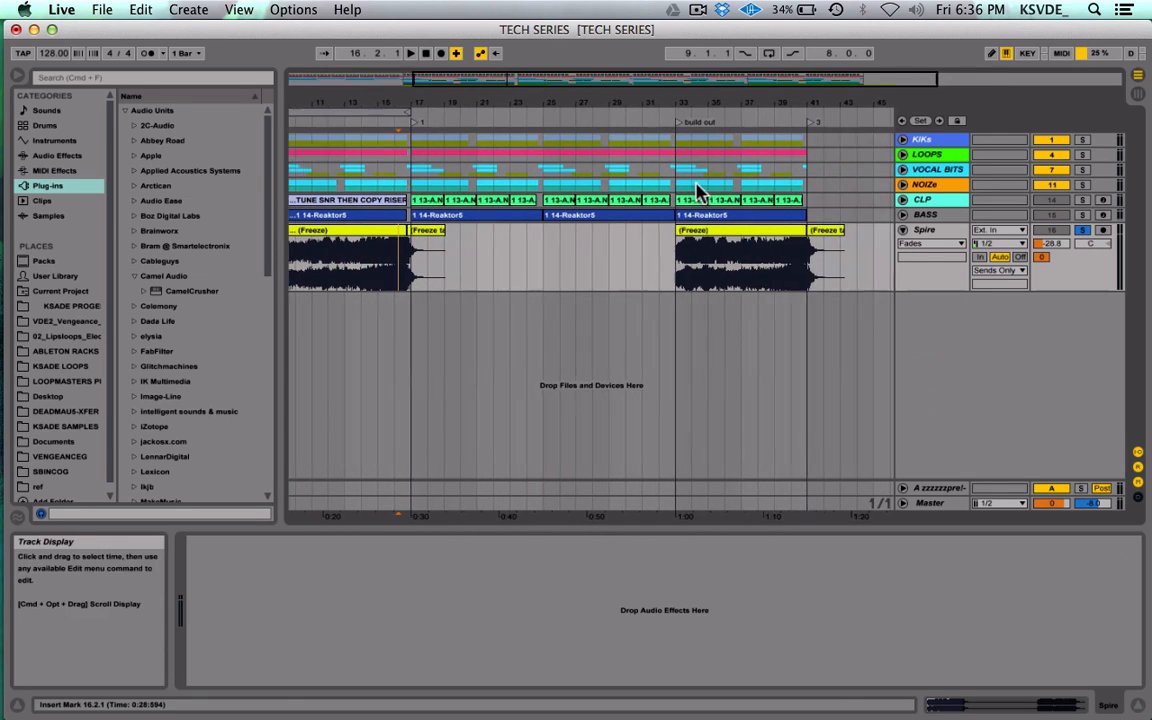
Step: Fold the Spire track, turn off its solo and play the arrangement from bar 31
left_click(904, 230)
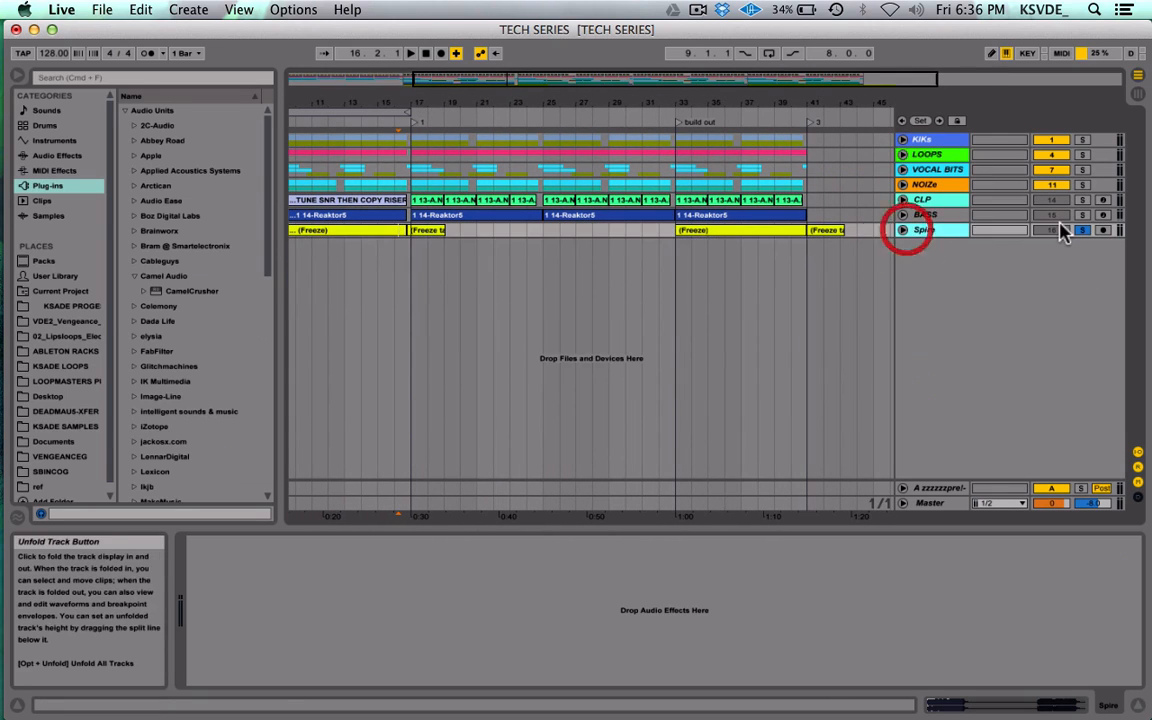
left_click(1085, 229)
left_click(635, 295)
scroll(635, 295, "left", 5)
key("space")
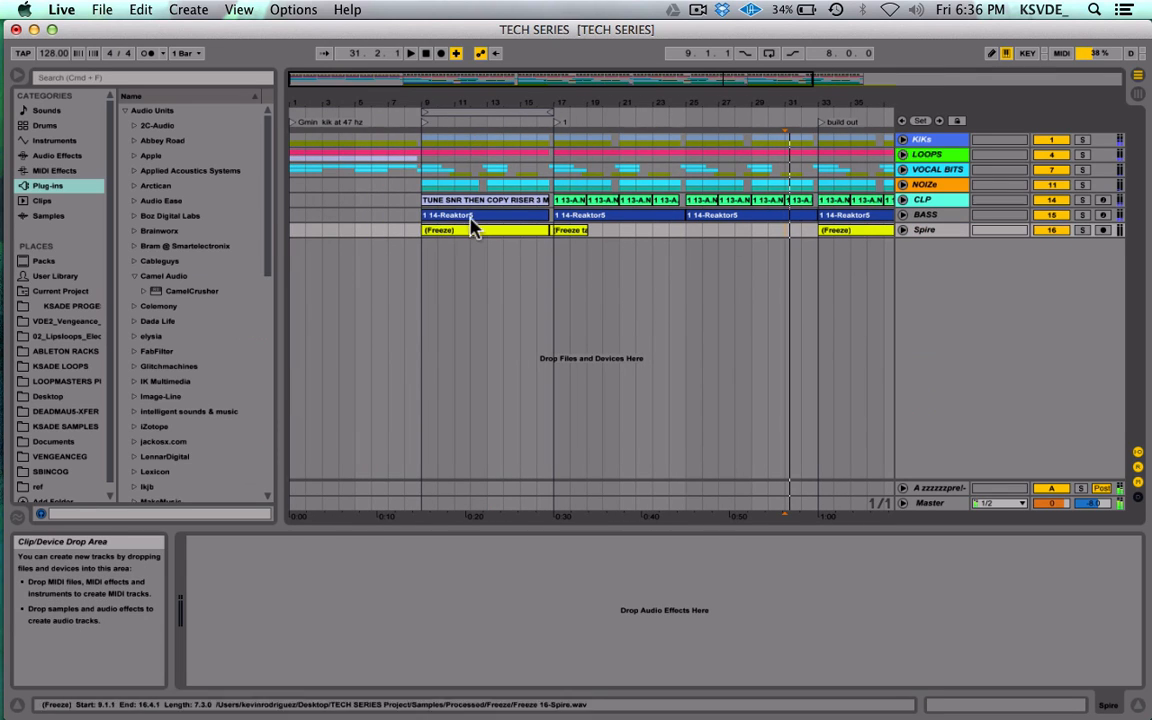
Step: Rename the Spire clip starting at bar 9 as RISER 8
left_click(421, 236)
left_click(457, 231)
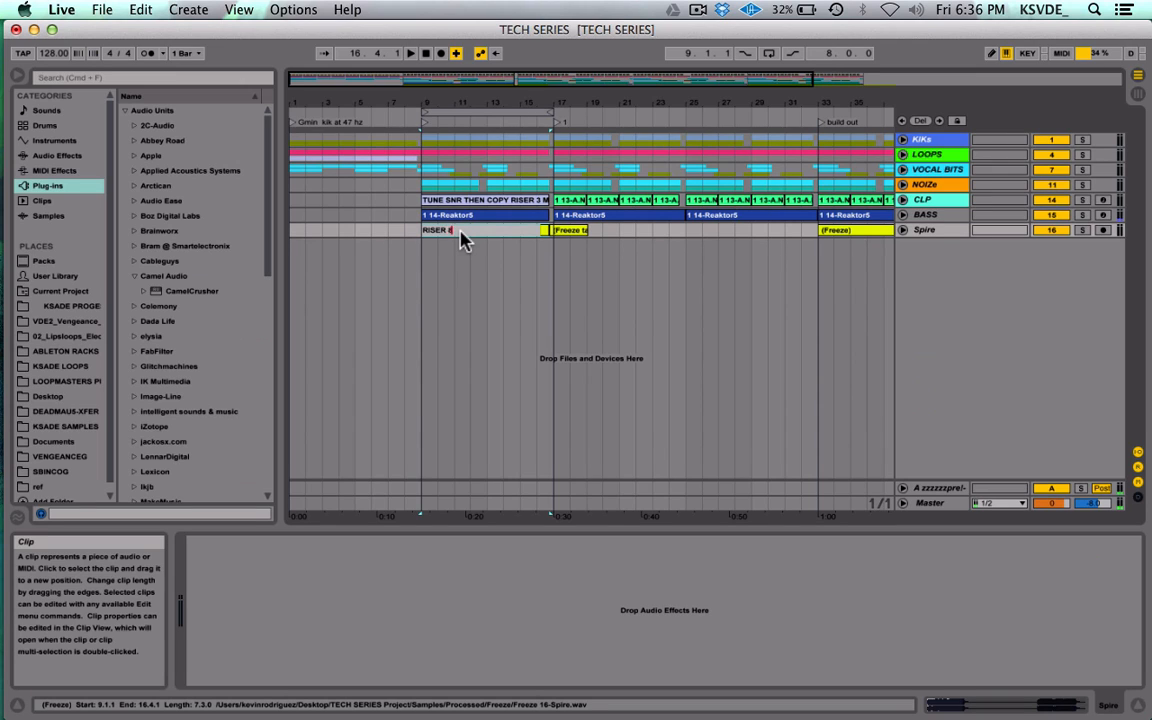
key("Return")
left_click(481, 259)
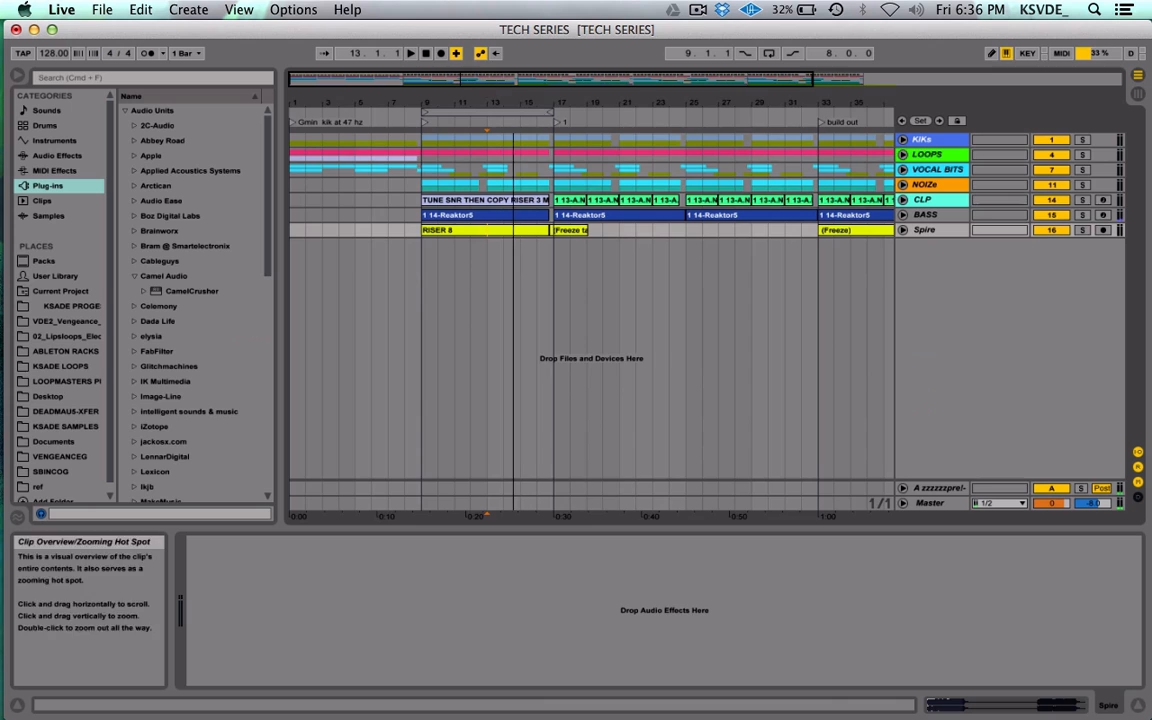
Step: Play the arrangement from 8.1.1 to hear the riser enter
left_click_drag(553, 82, 557, 76)
left_click(381, 241)
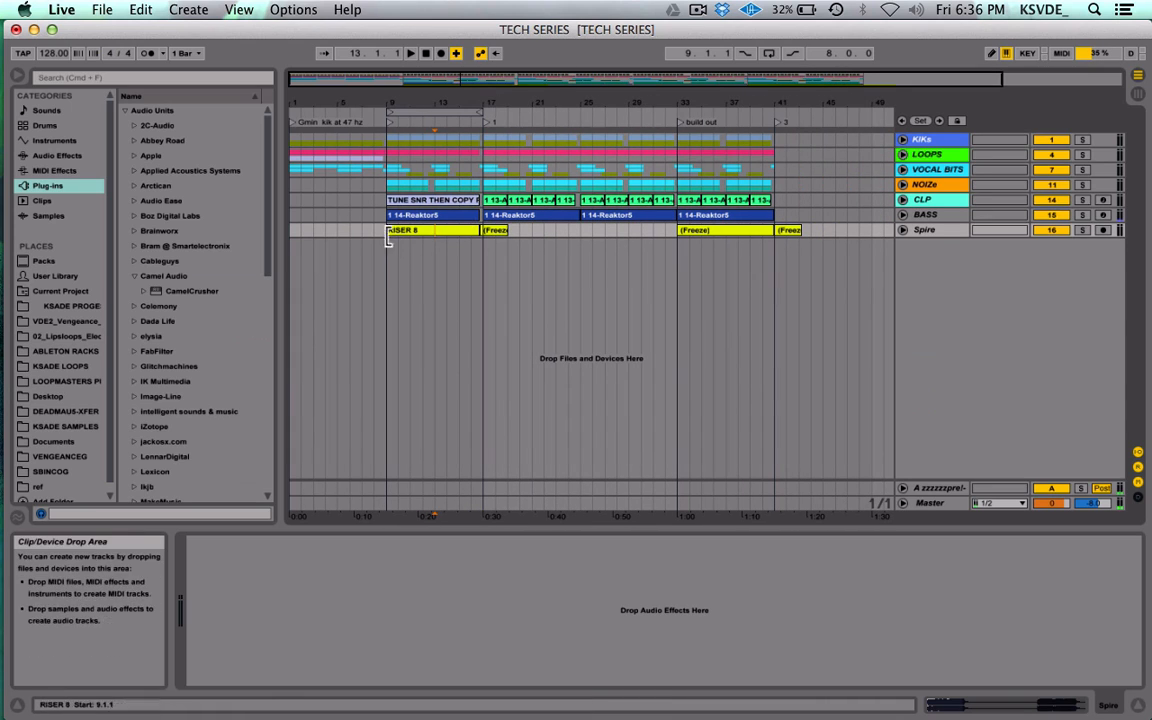
left_click(372, 240)
key("space")
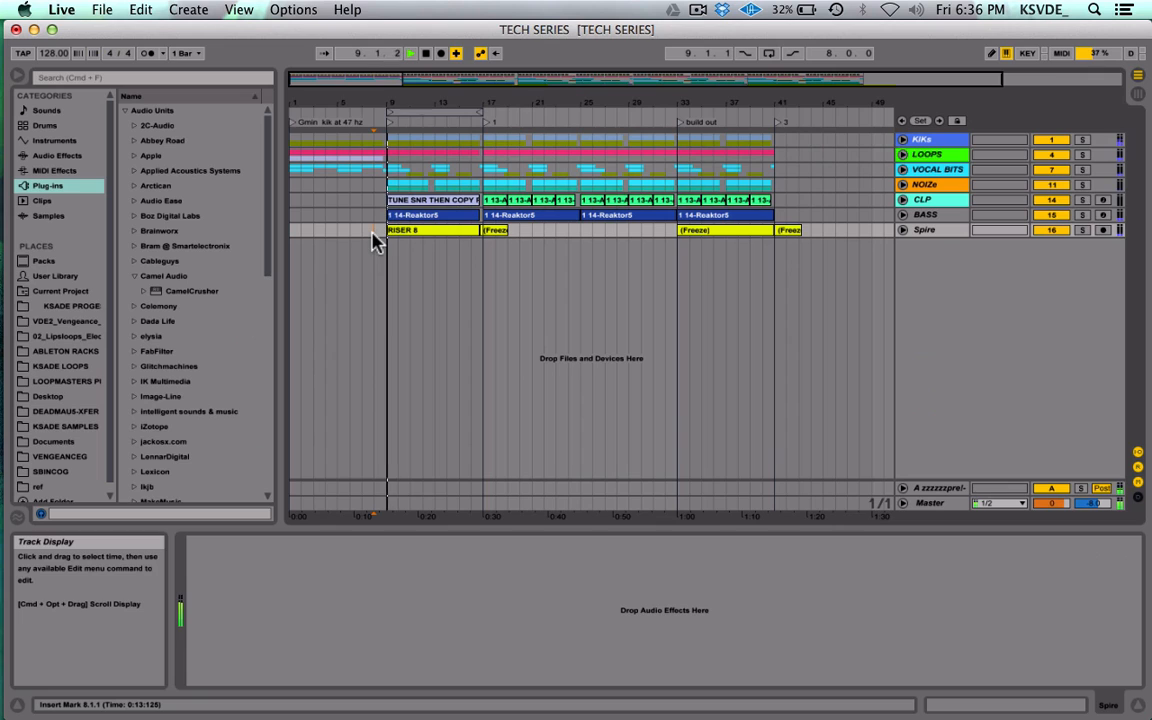
Step: Insert an audio track below Spire and route it to Sends Only with send A turned up
left_click(930, 233)
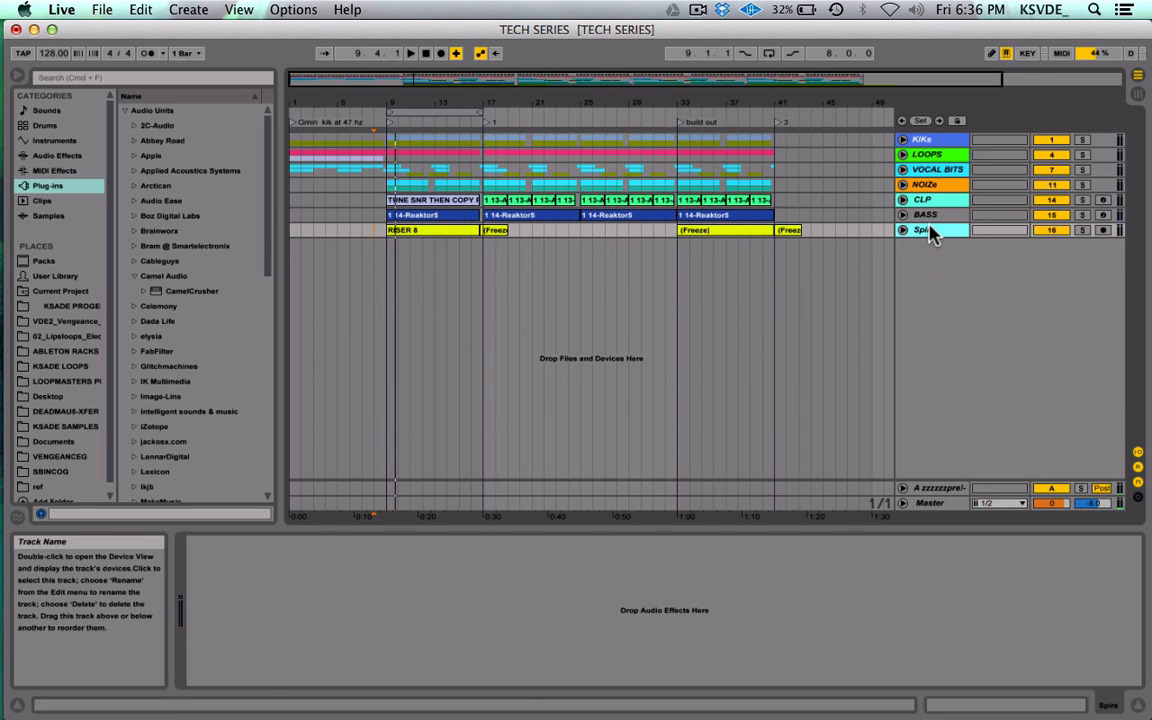
key("super+t")
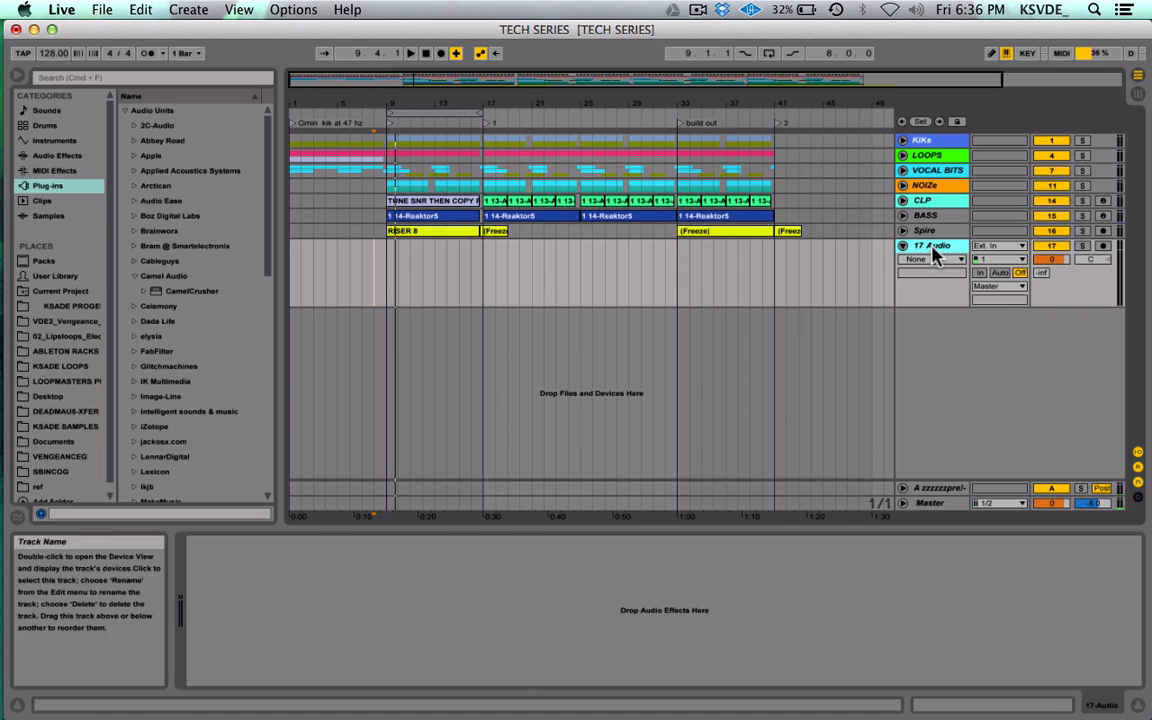
key("Tab")
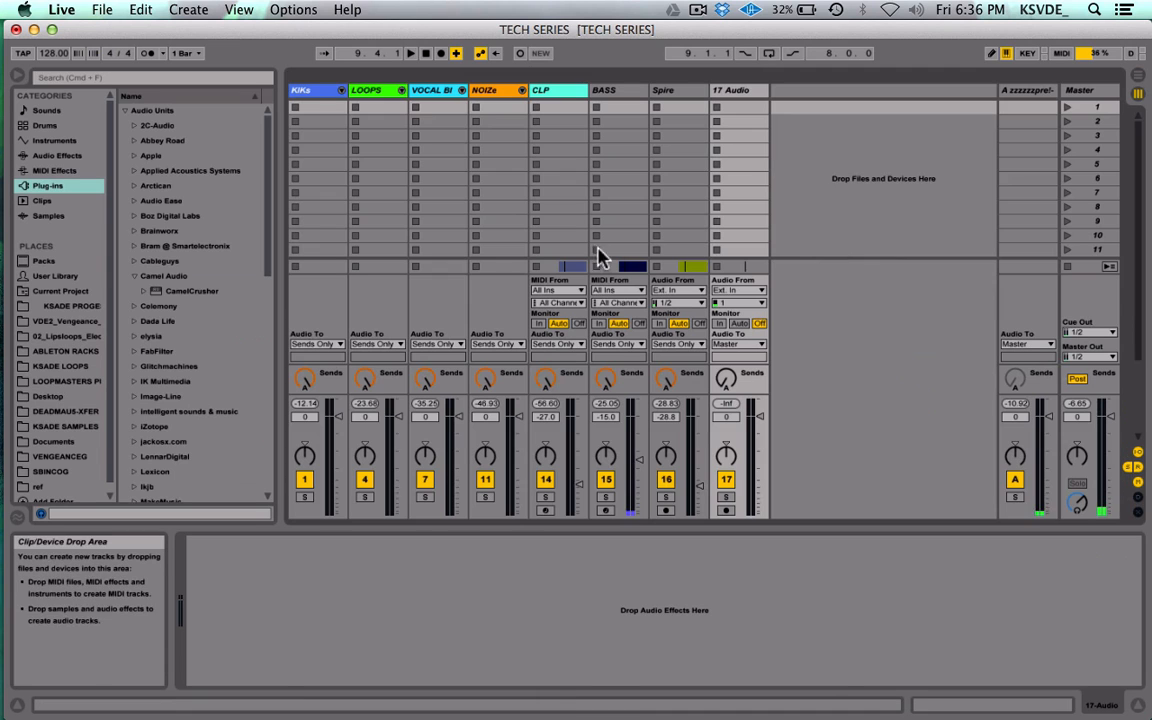
left_click(737, 344)
left_click(745, 382)
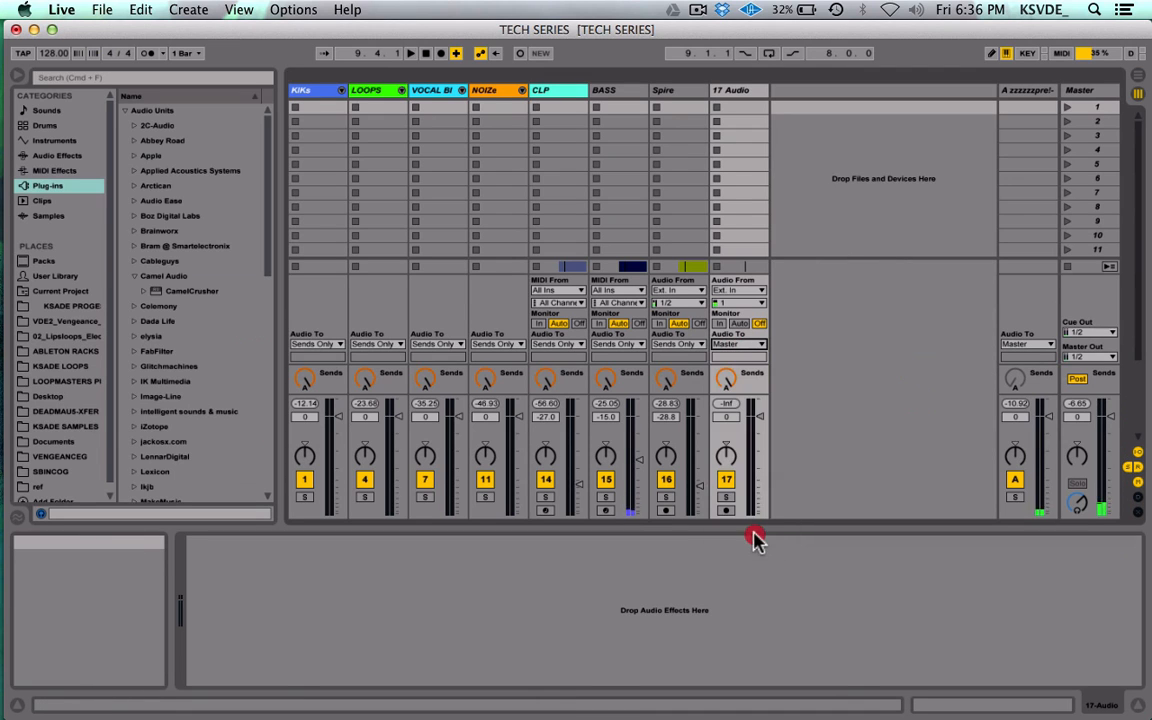
left_click(740, 344)
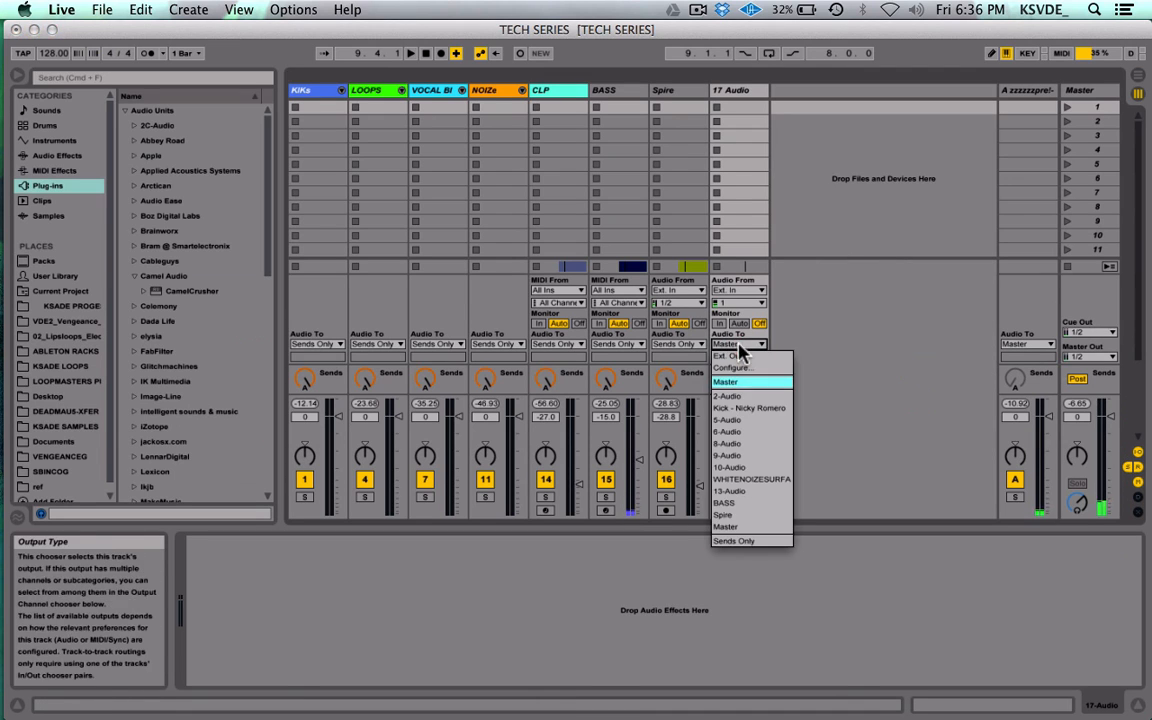
left_click(733, 538)
left_click(802, 432)
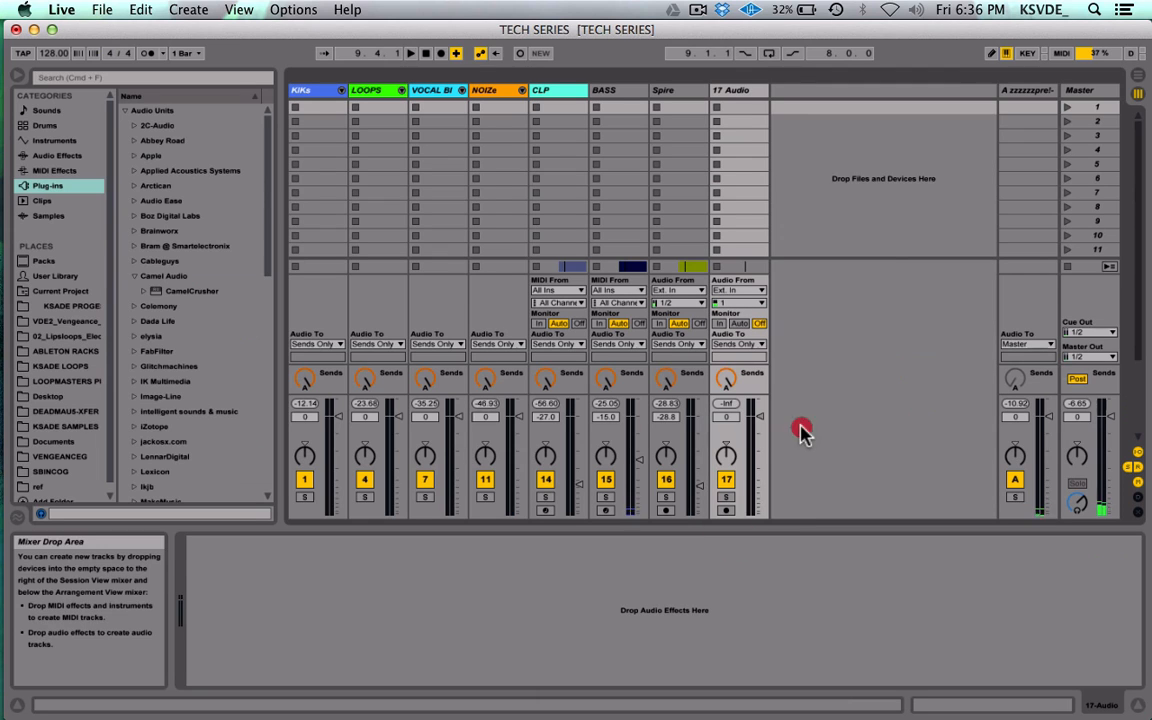
left_click(1027, 87)
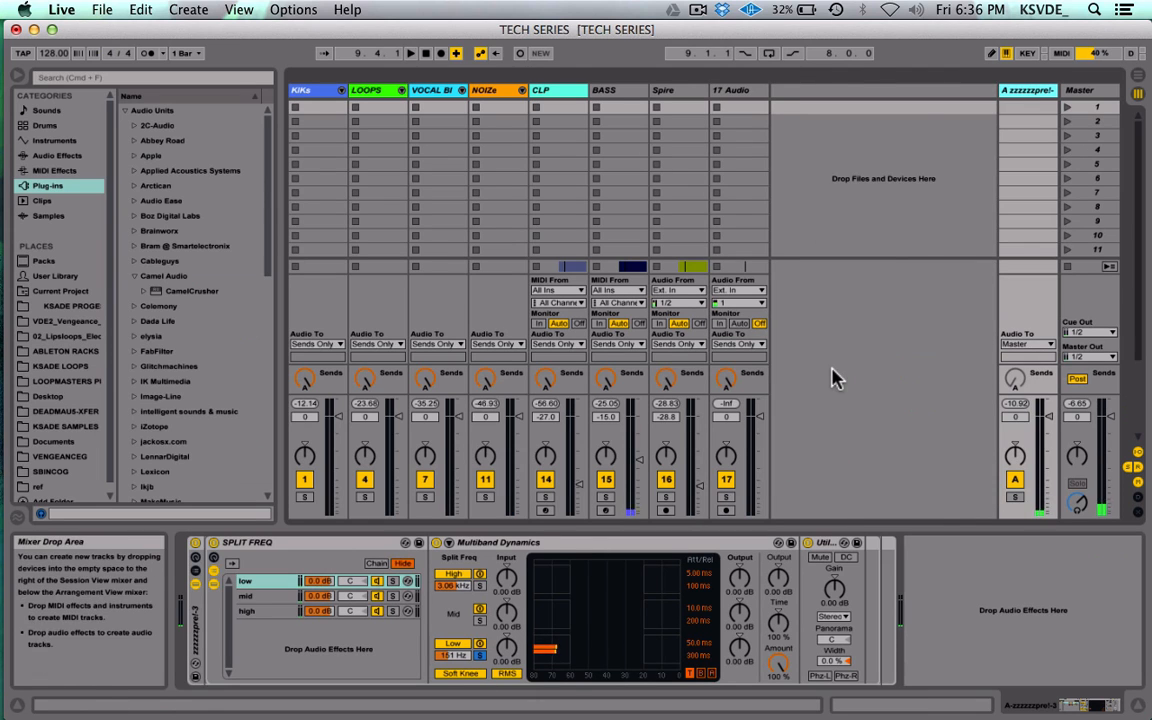
key("Tab")
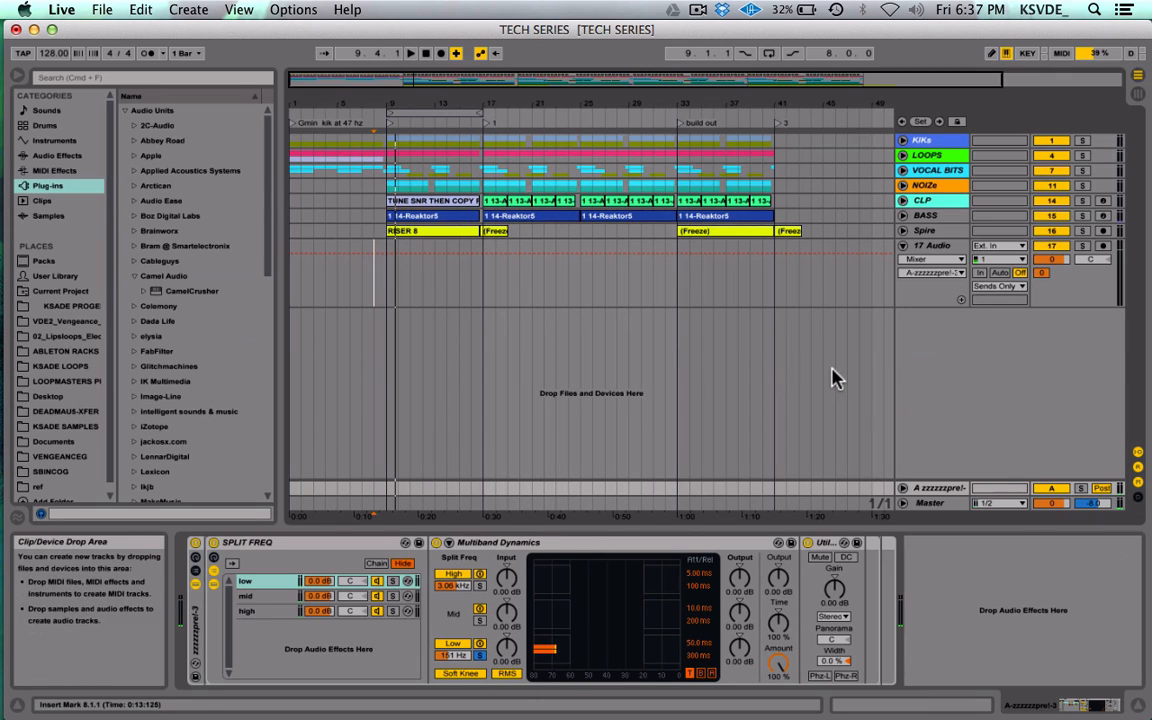
Step: Preview the risers in the KSADE LOOPS folder and place Riser 3 (sylenth) (D).wav on 17 Audio at bar 13
left_click(66, 368)
left_click(177, 337)
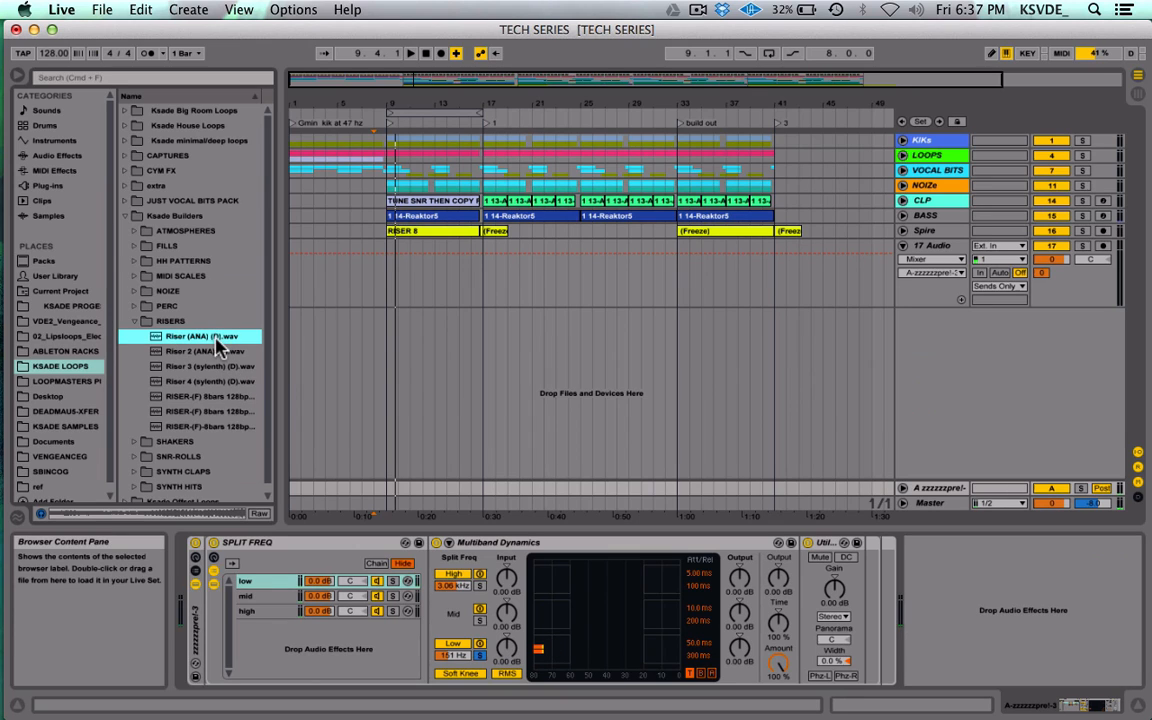
key("Down")
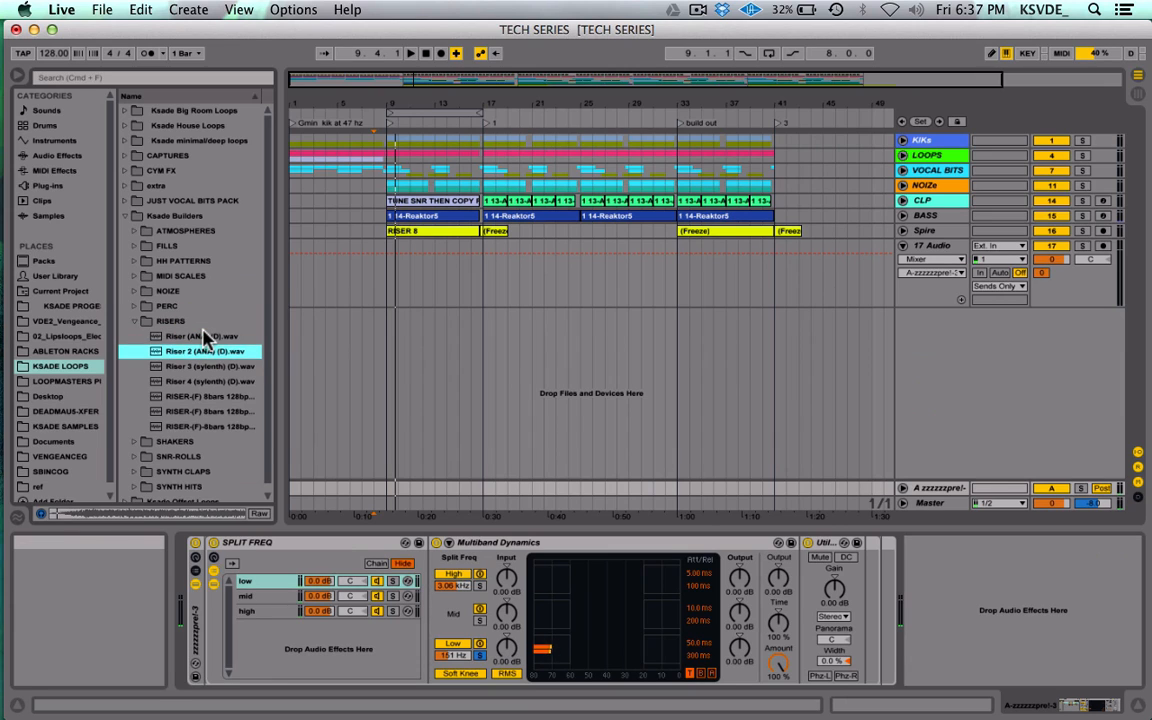
key("Down")
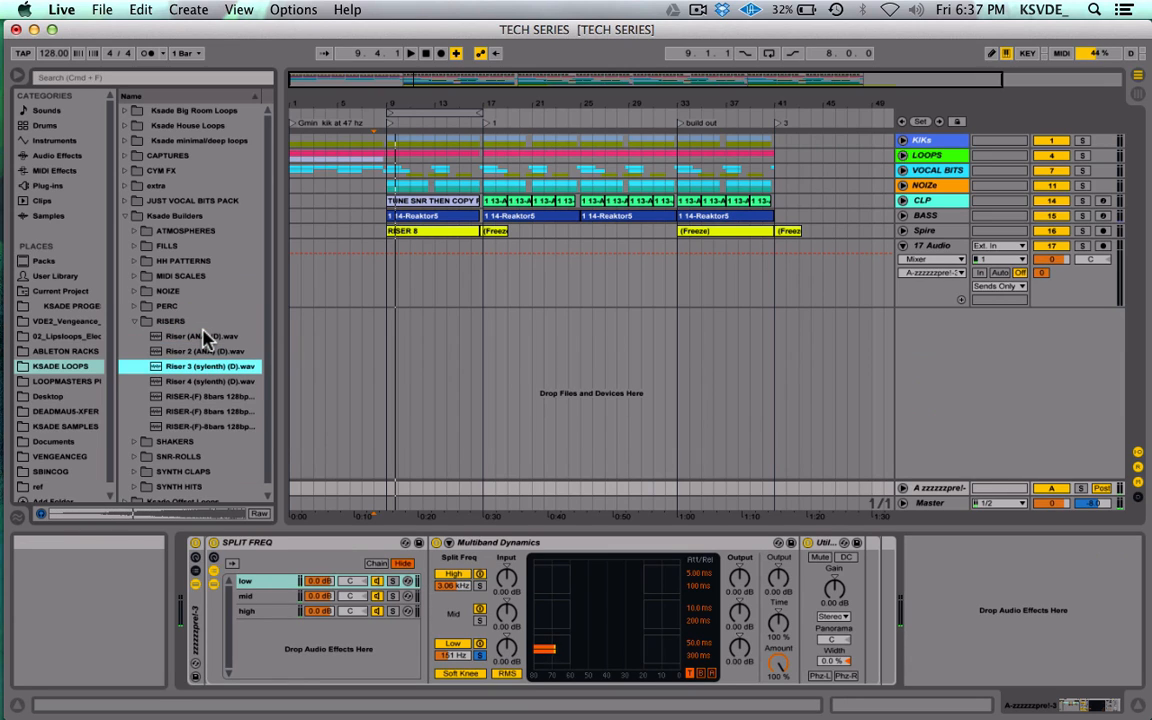
left_click_drag(200, 367, 434, 286)
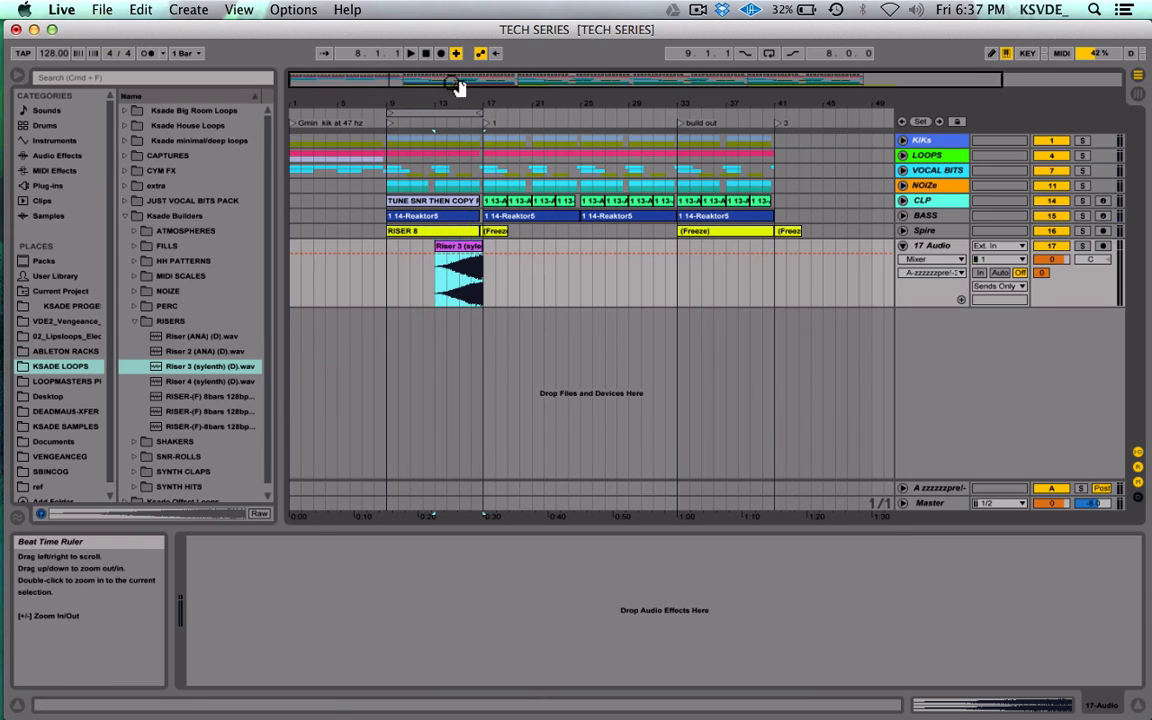
Step: Play the riser from 16.1.1 and lower the 17 Audio track volume to -18.7 dB
left_click_drag(457, 83, 458, 155)
scroll(592, 372, "right", 4)
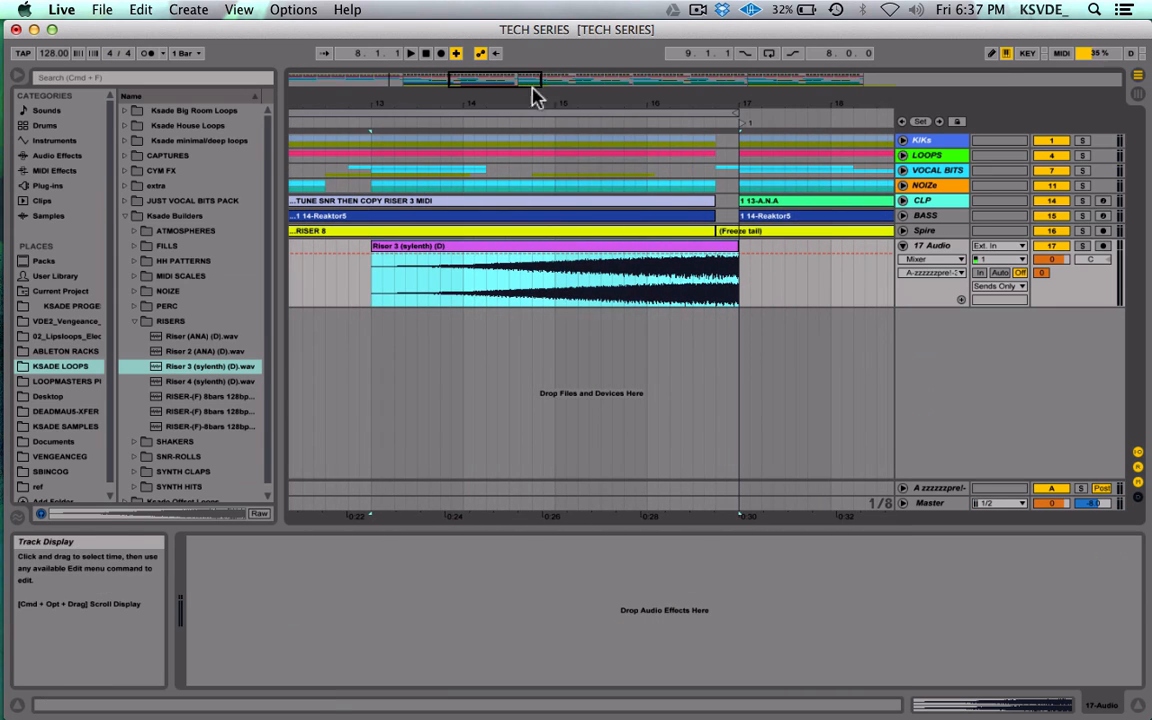
left_click_drag(524, 82, 524, 10)
scroll(766, 300, "right", 4)
left_click(460, 263)
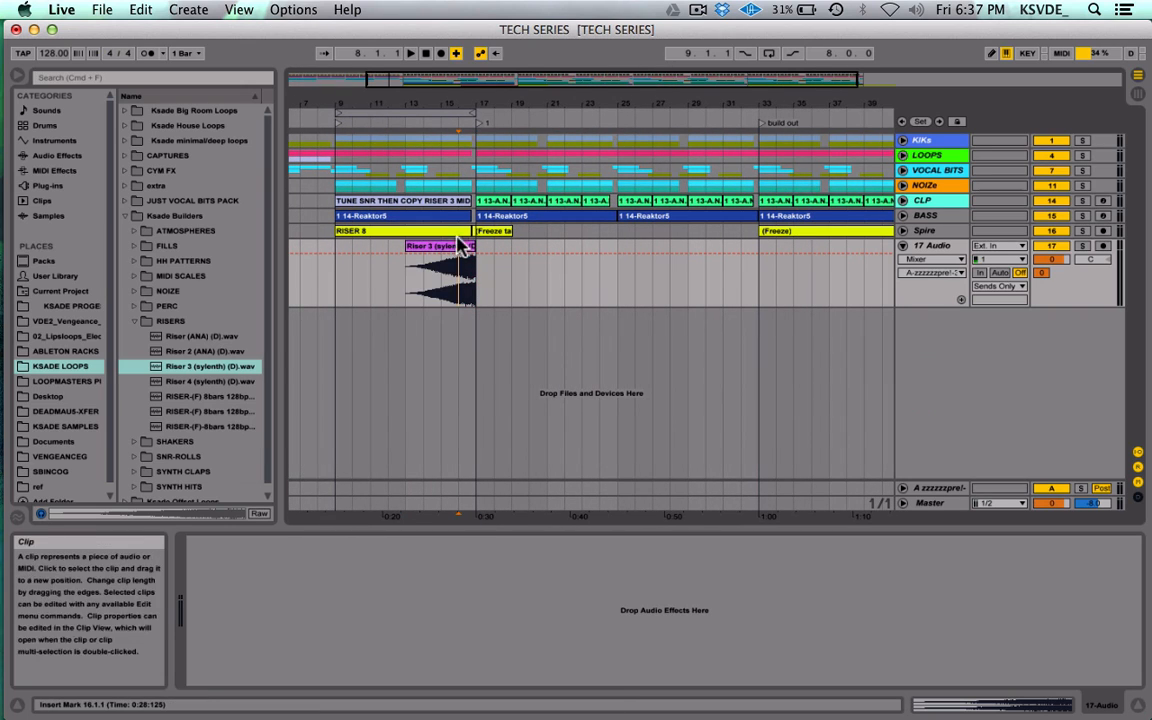
key("space")
key("space")
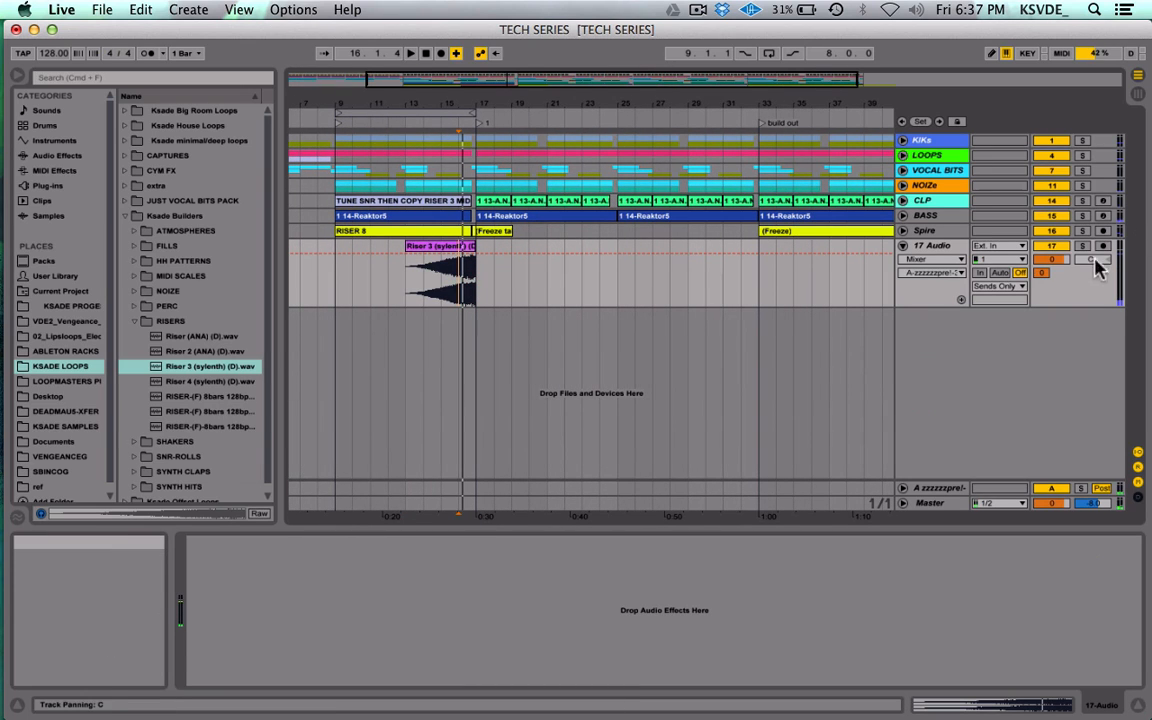
key("space")
left_click_drag(1051, 260, 1051, 318)
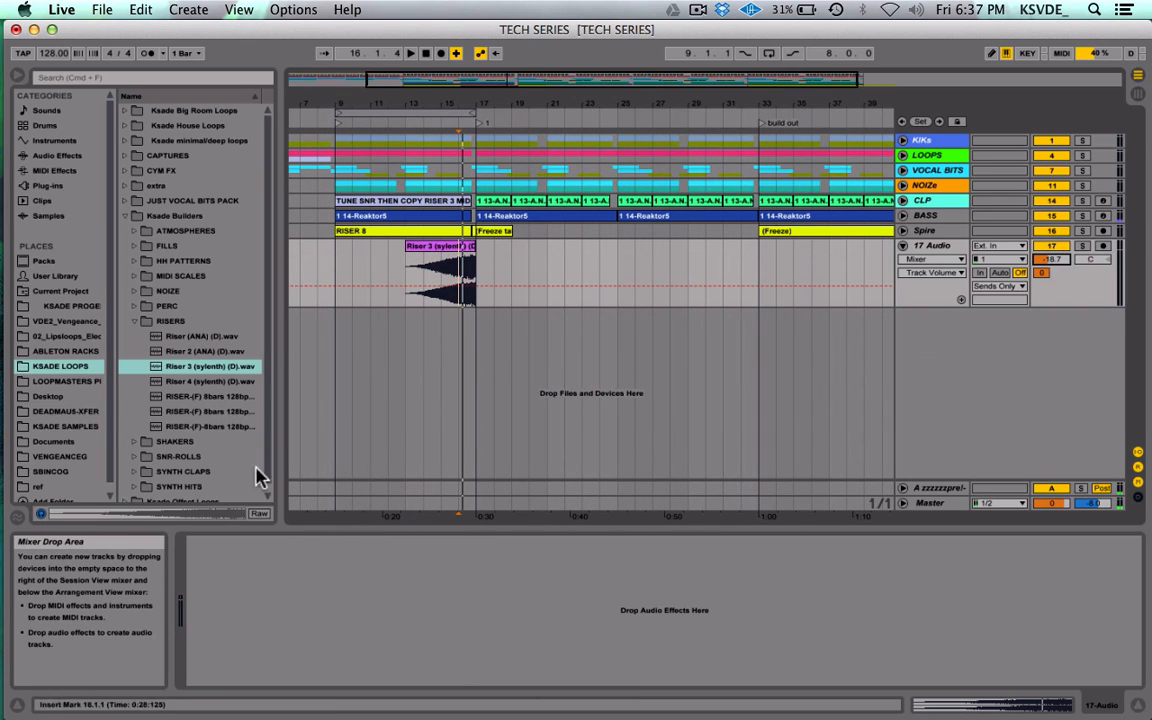
Step: Preview the F risers and place RISER-(F) 8bars 128bpm _05 on 17 Audio at 35.1.1 in the build out section
left_click(210, 428)
key("Up")
key("Up")
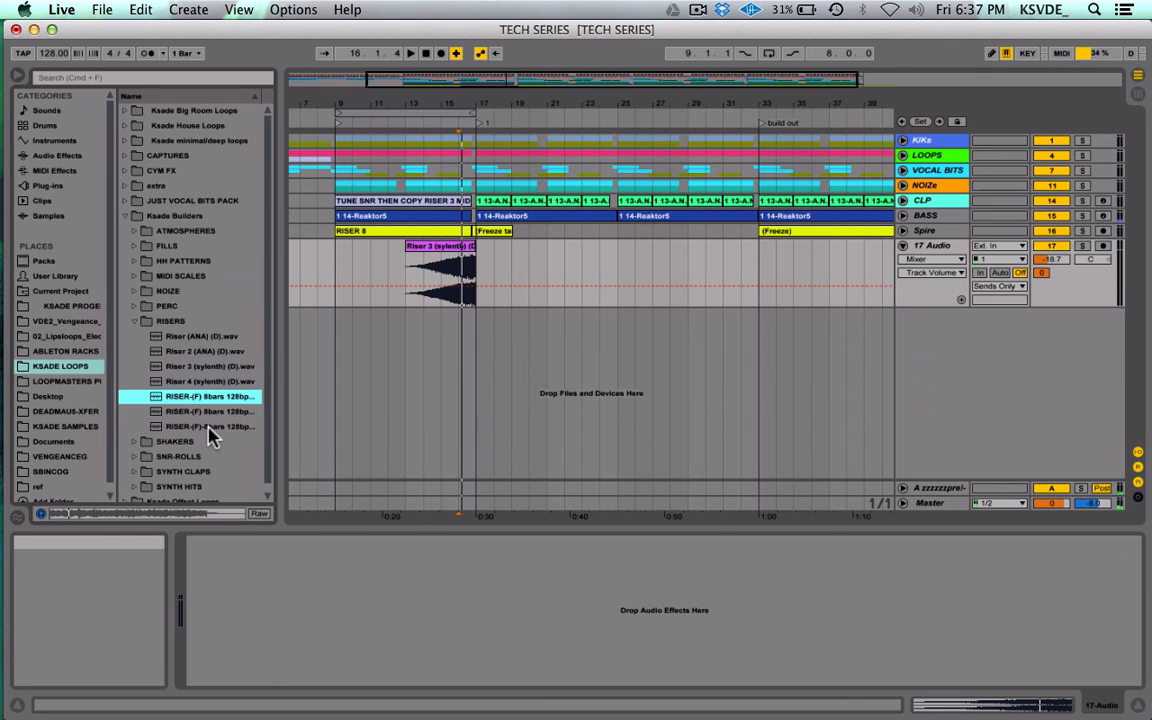
left_click_drag(222, 396, 595, 289)
key("super+d")
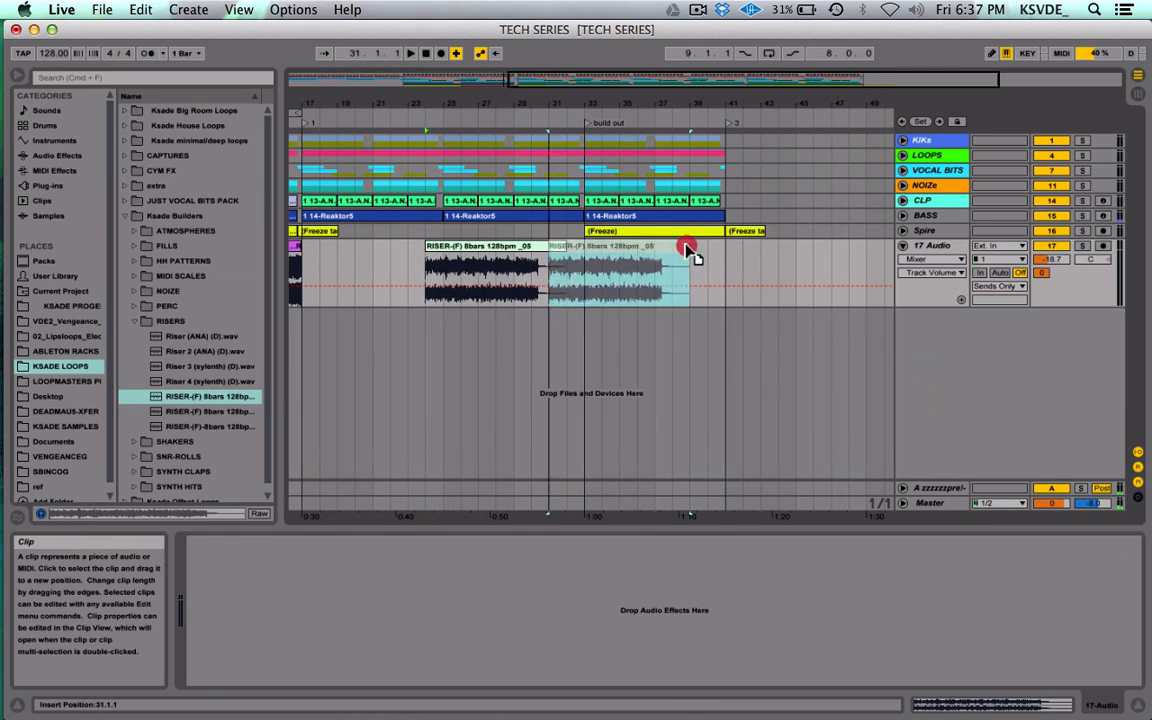
left_click_drag(660, 247, 679, 247)
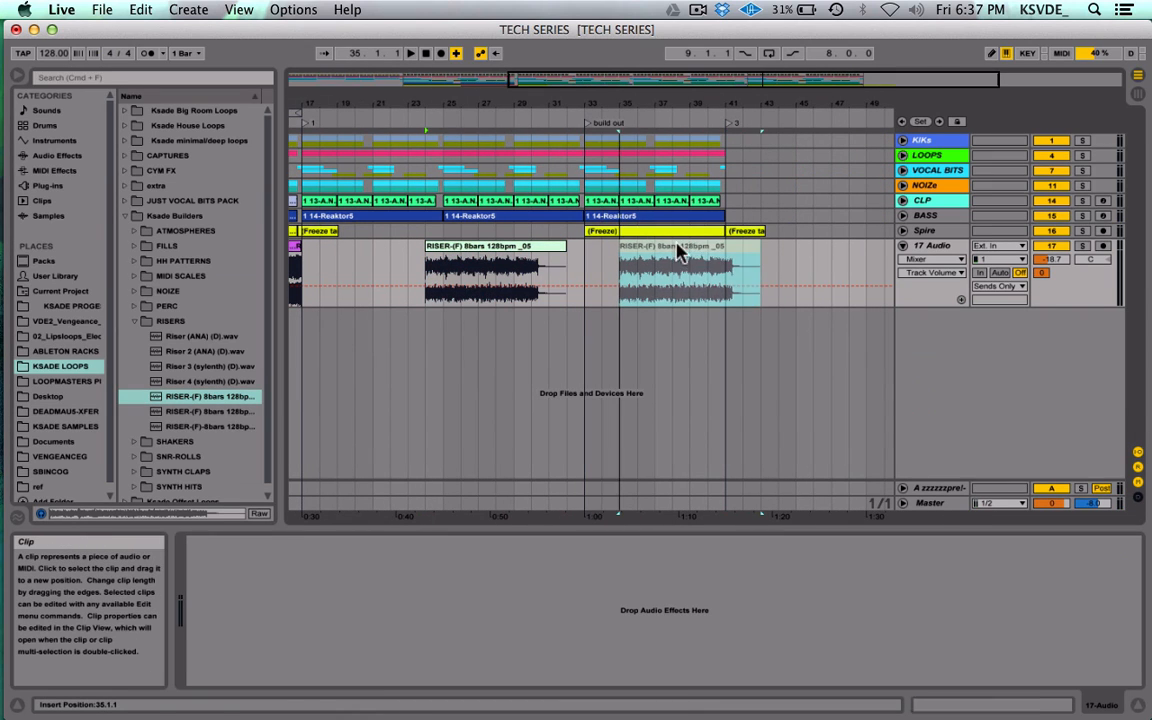
Step: Shift the RISER-(F) 8bars 128bpm _05 clip earlier to start at 34.3.1, so its loud part ends at bar 41
left_click_drag(646, 76, 646, 84)
scroll(748, 373, "right", 3)
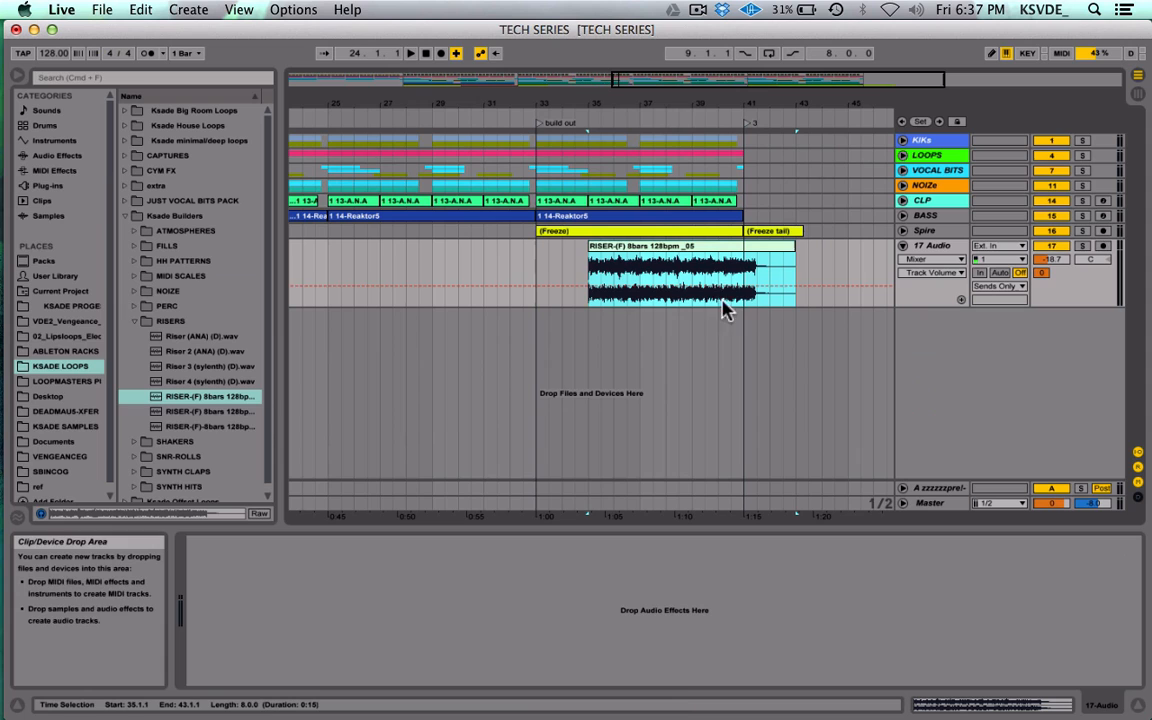
left_click_drag(712, 249, 704, 247)
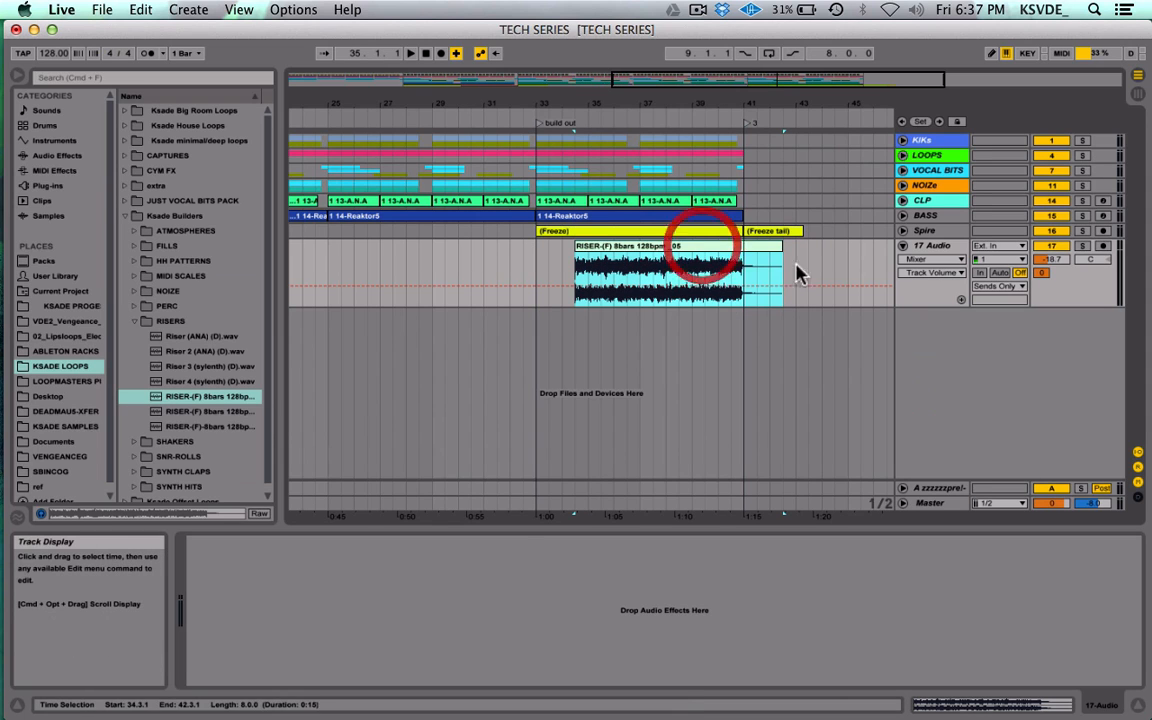
left_click(744, 265)
Step: Play Riser 3 from 13.3.1 into bar 17 and lower the 17 Audio track volume to -25.7 dB
scroll(509, 257, "left", 6)
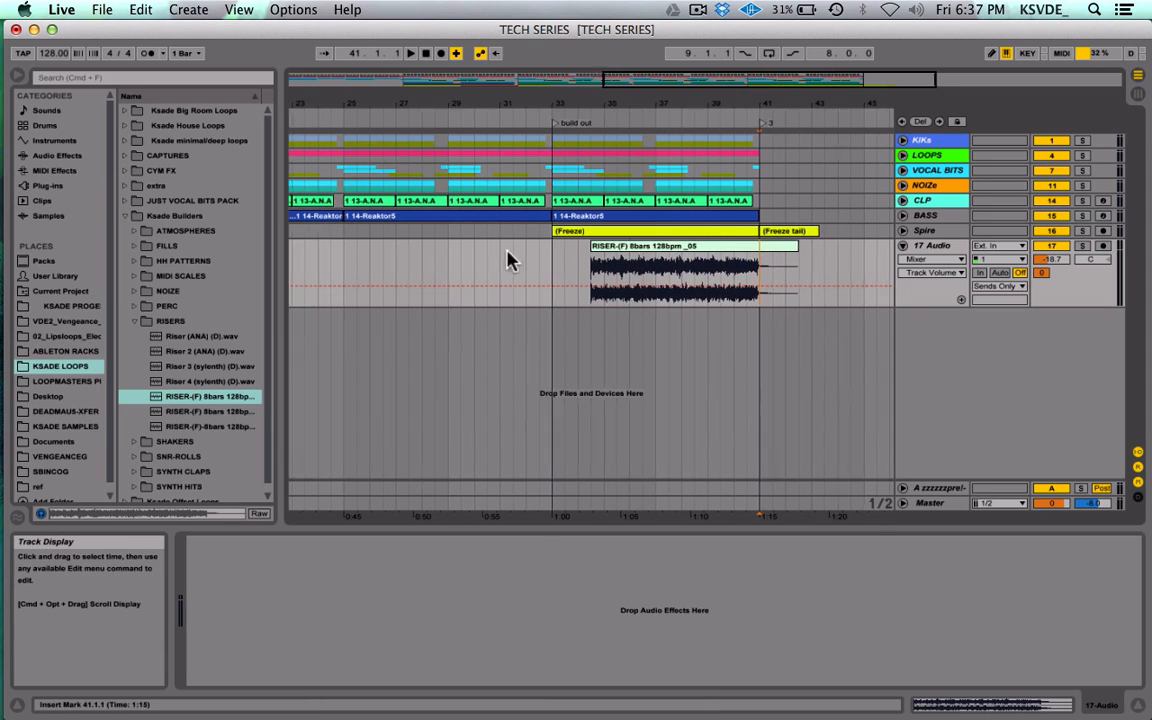
left_click(441, 266)
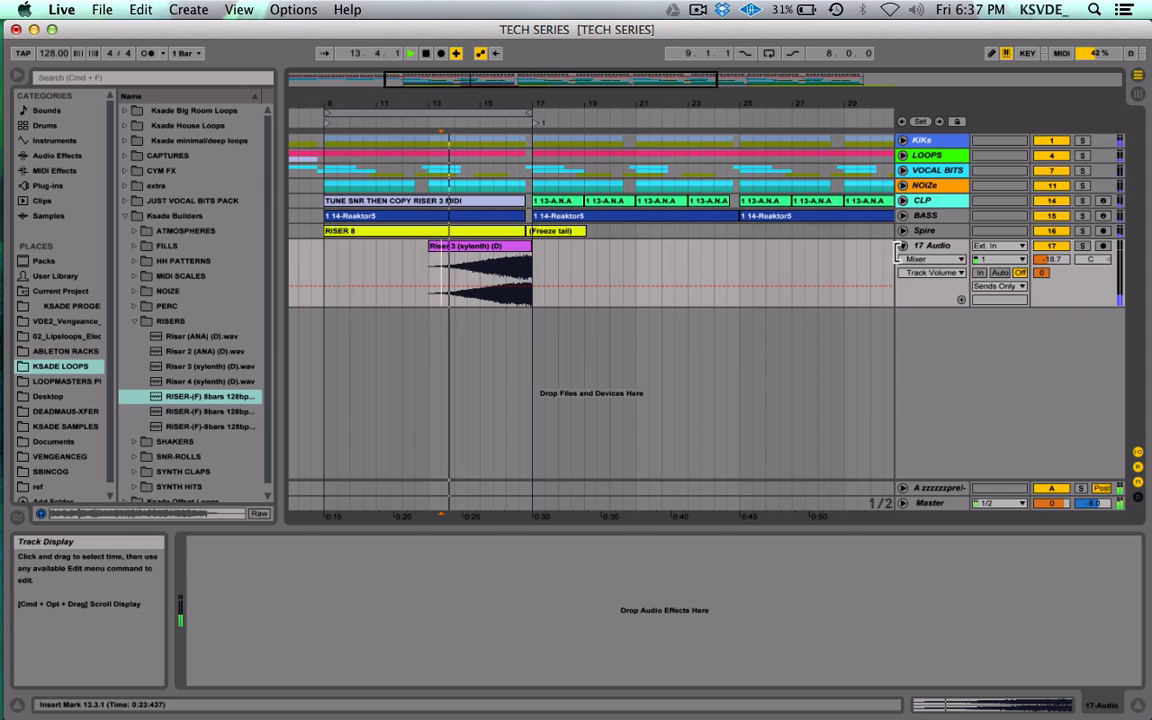
left_click_drag(1055, 262, 1056, 314)
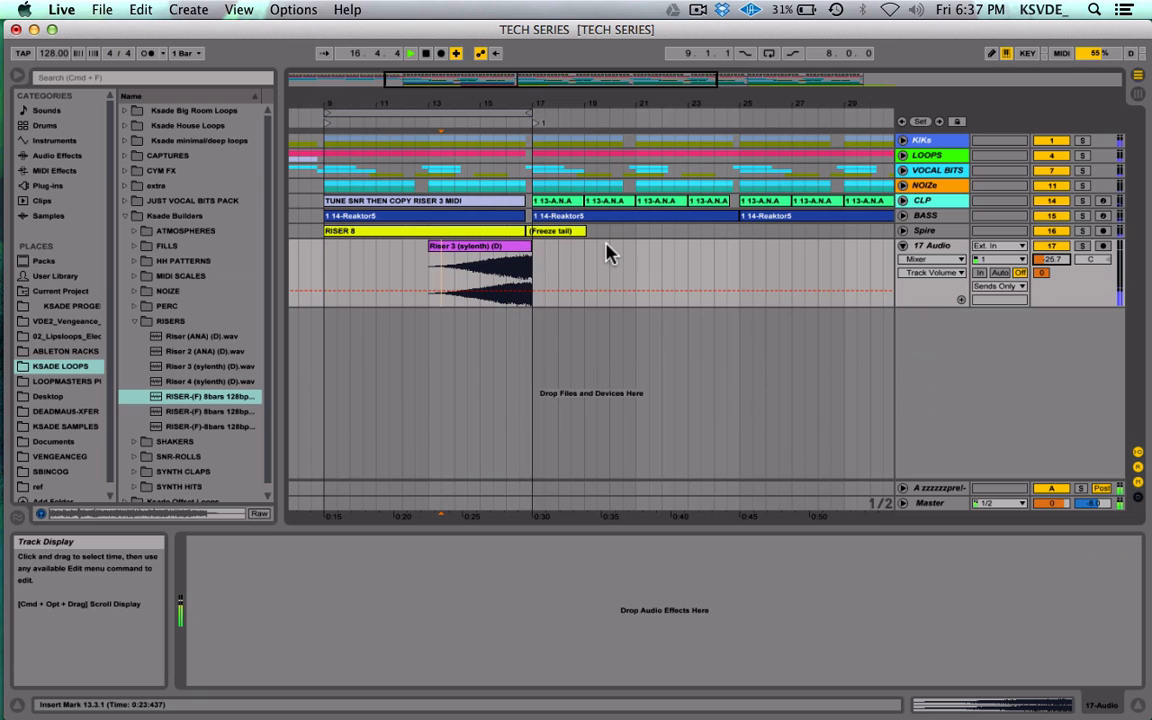
key("space")
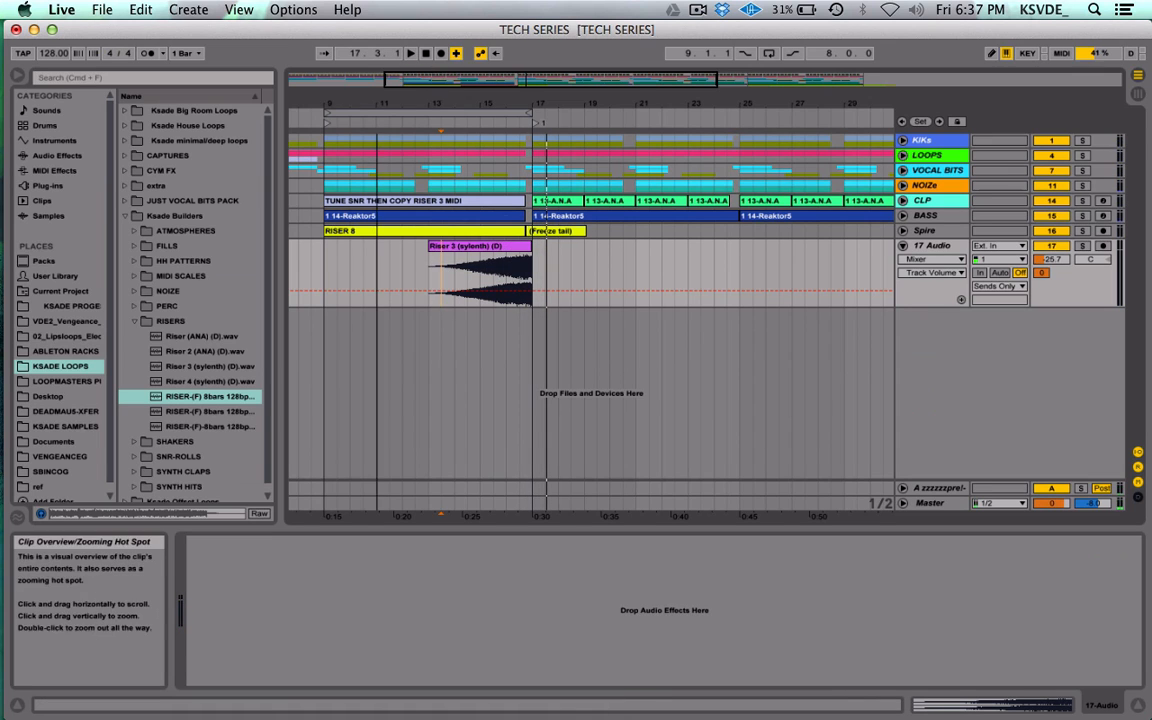
Step: Move the Riser 3 (sylenth) (D) clip earlier to start at 12.3.1 and set its transposition to 5 st
left_click_drag(437, 76, 540, 170)
left_click_drag(621, 248, 609, 249)
left_click(459, 272)
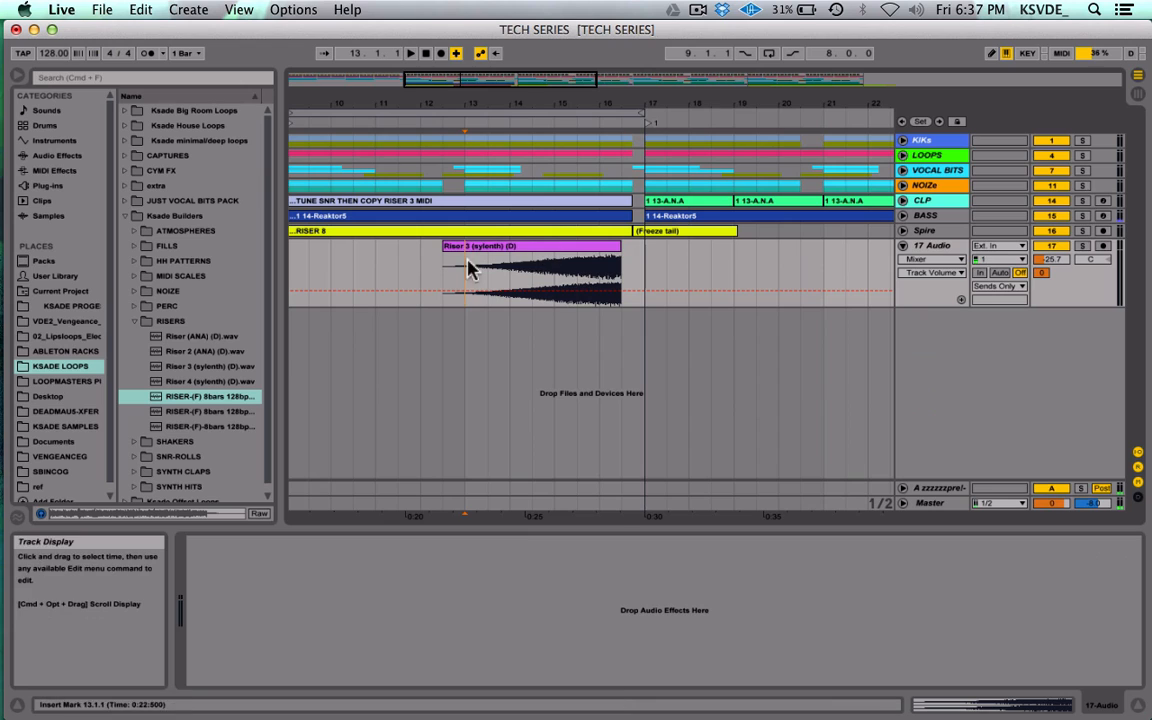
left_click(504, 247)
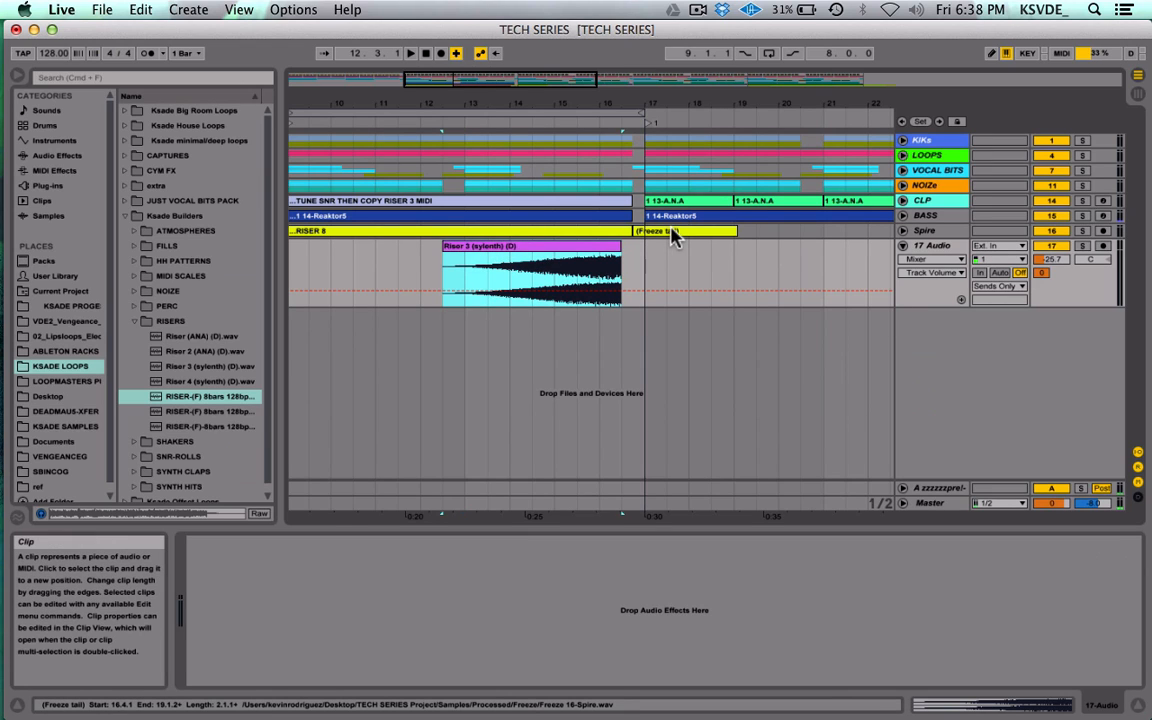
double_click(532, 249)
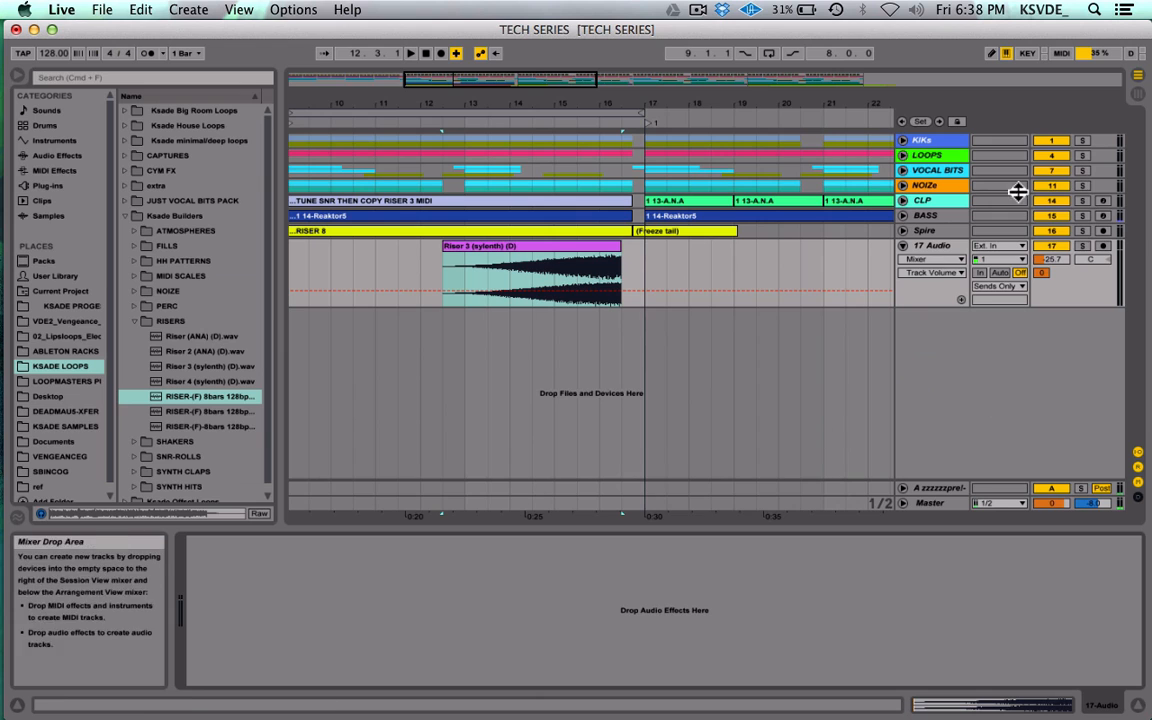
Step: Solo 17 Audio and play Riser 3 with the Master track's Spectrum expanded to a large display
left_click(928, 249)
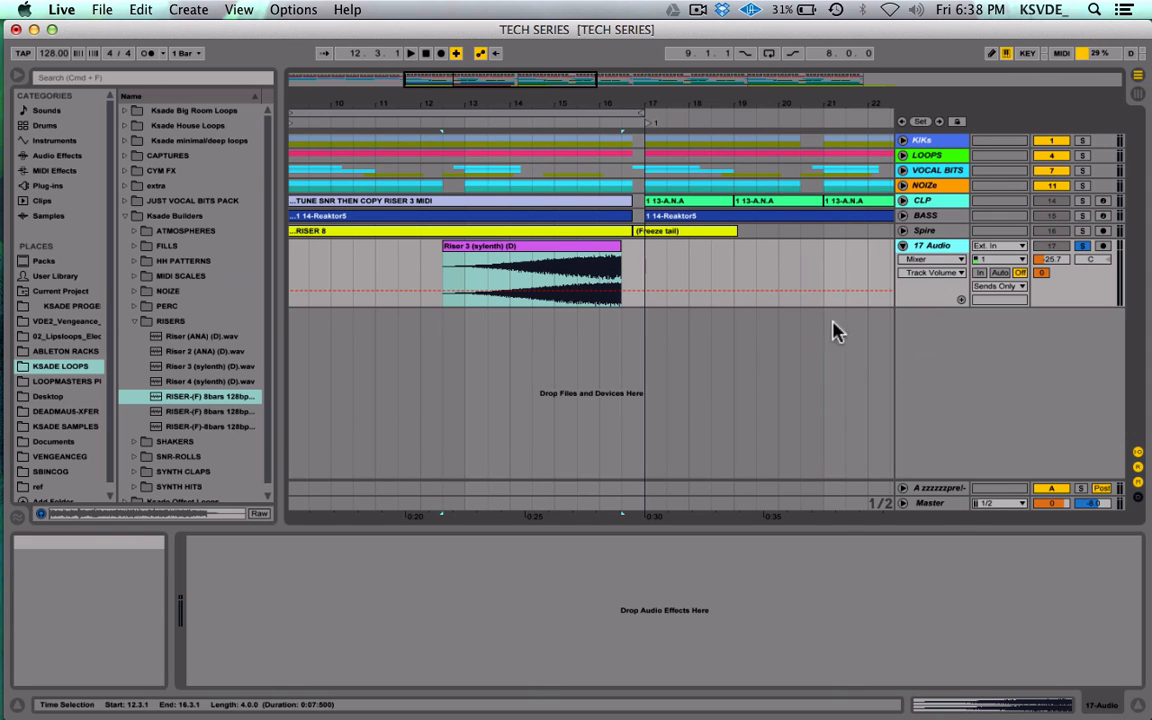
left_click(945, 504)
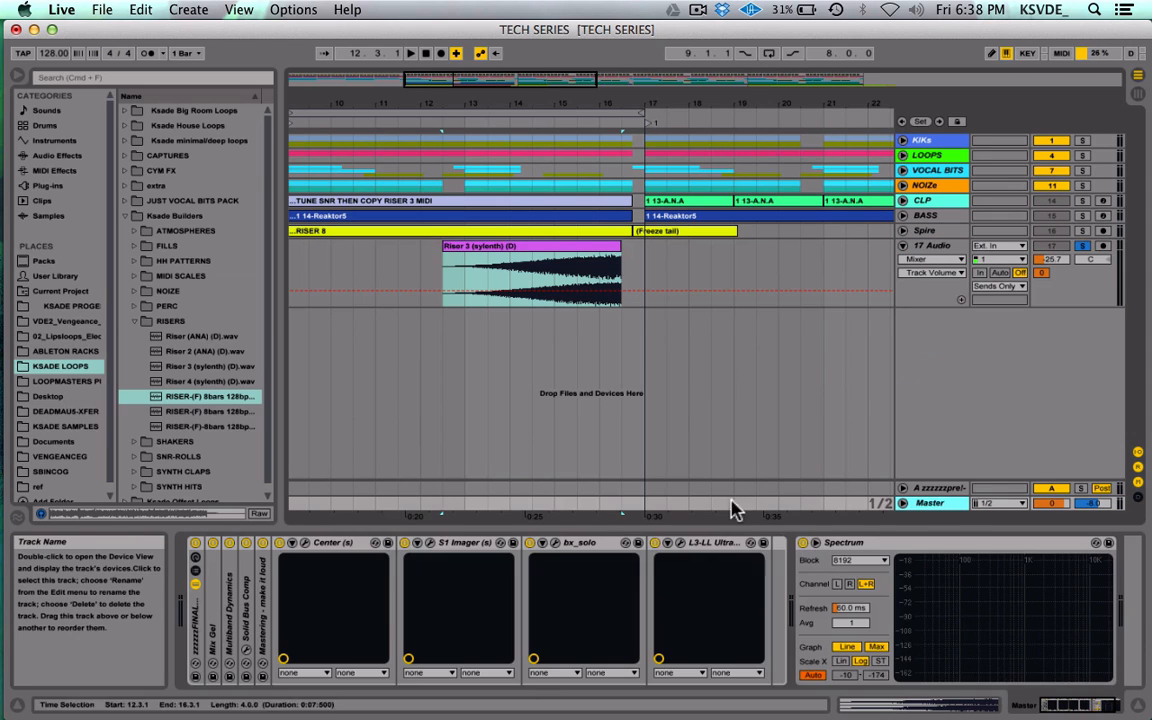
left_click(815, 546)
key("space")
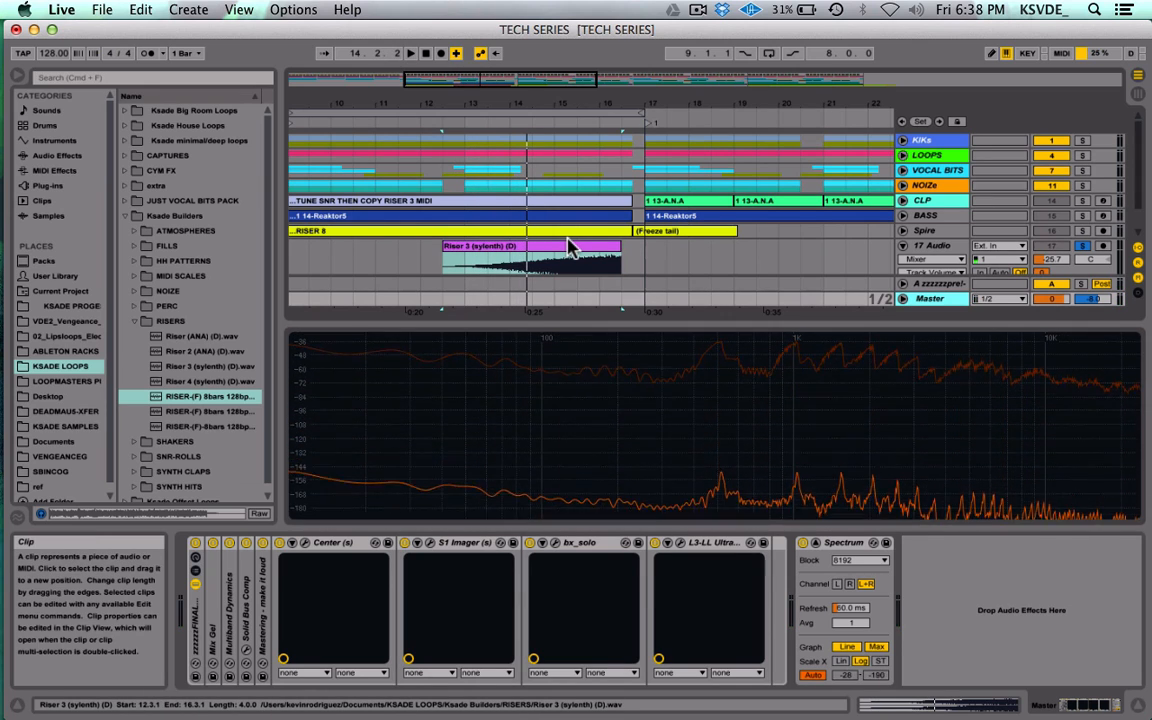
Step: Check Riser 3's transposition and replay its opening against the Master Spectrum to read its starting pitch
key("shift+Tab")
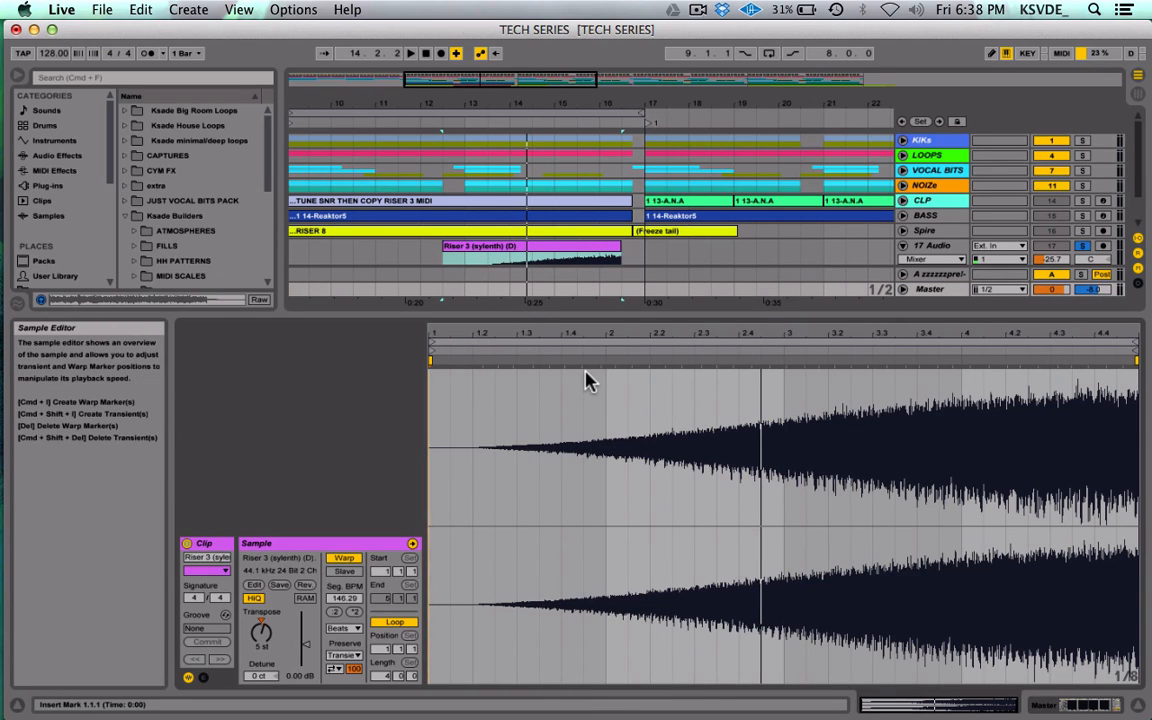
key("space")
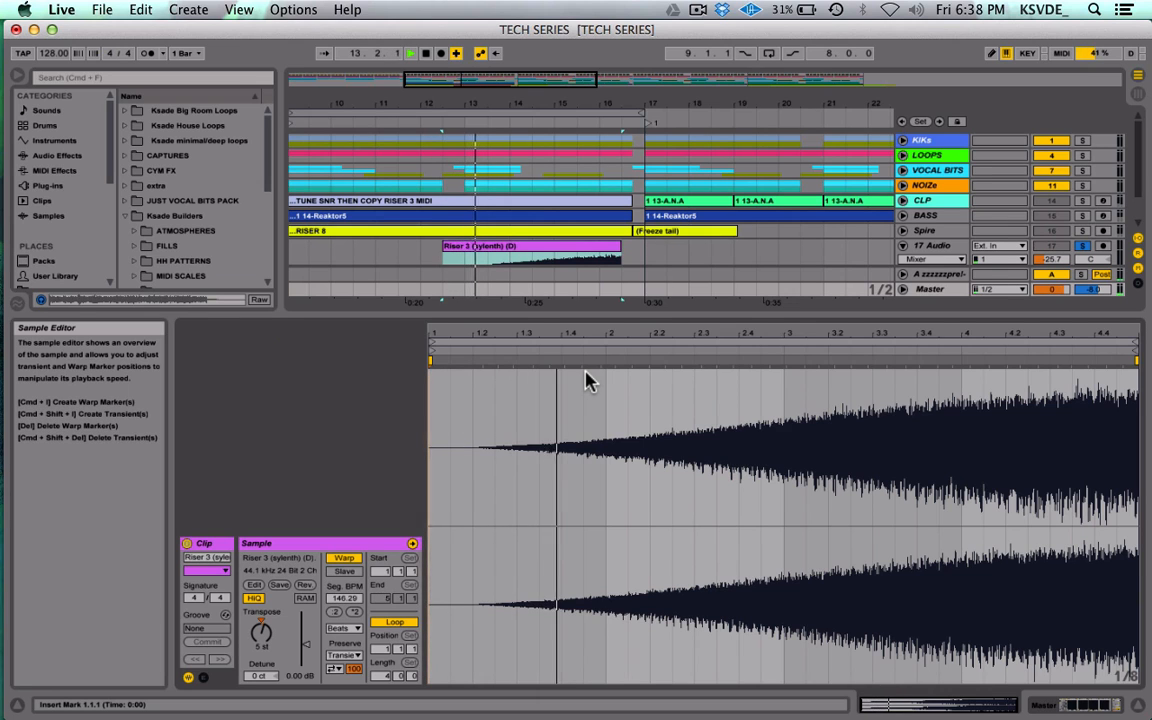
key("shift+Tab")
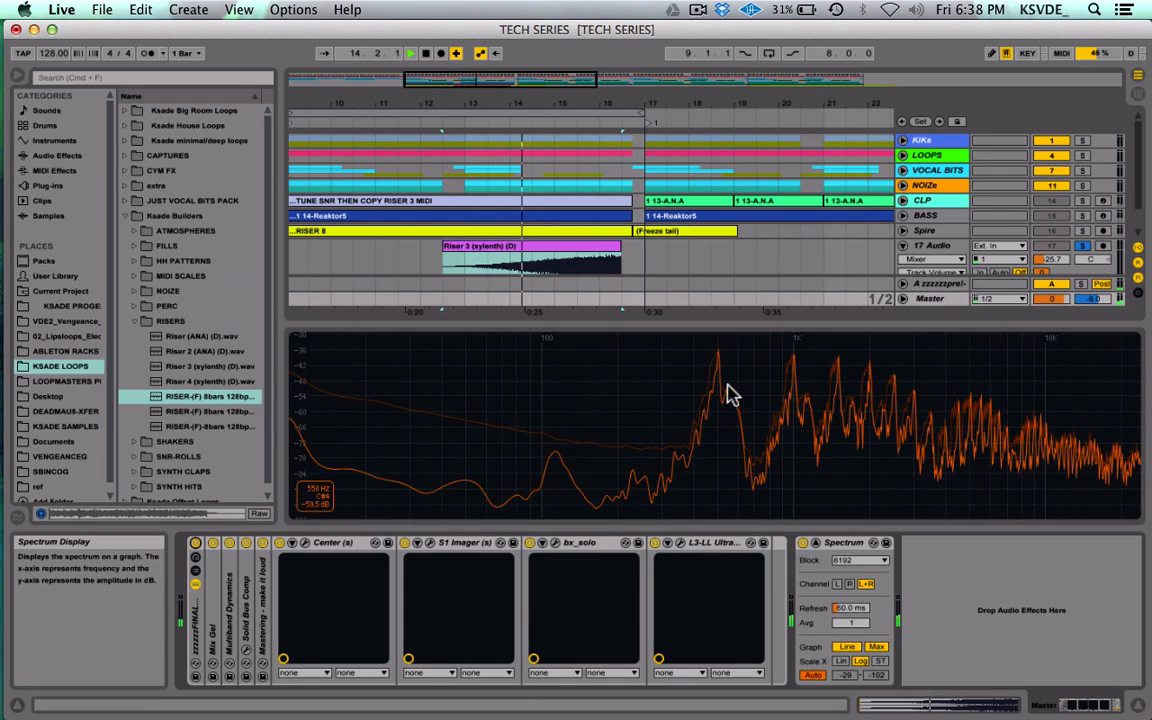
key("space")
key("space")
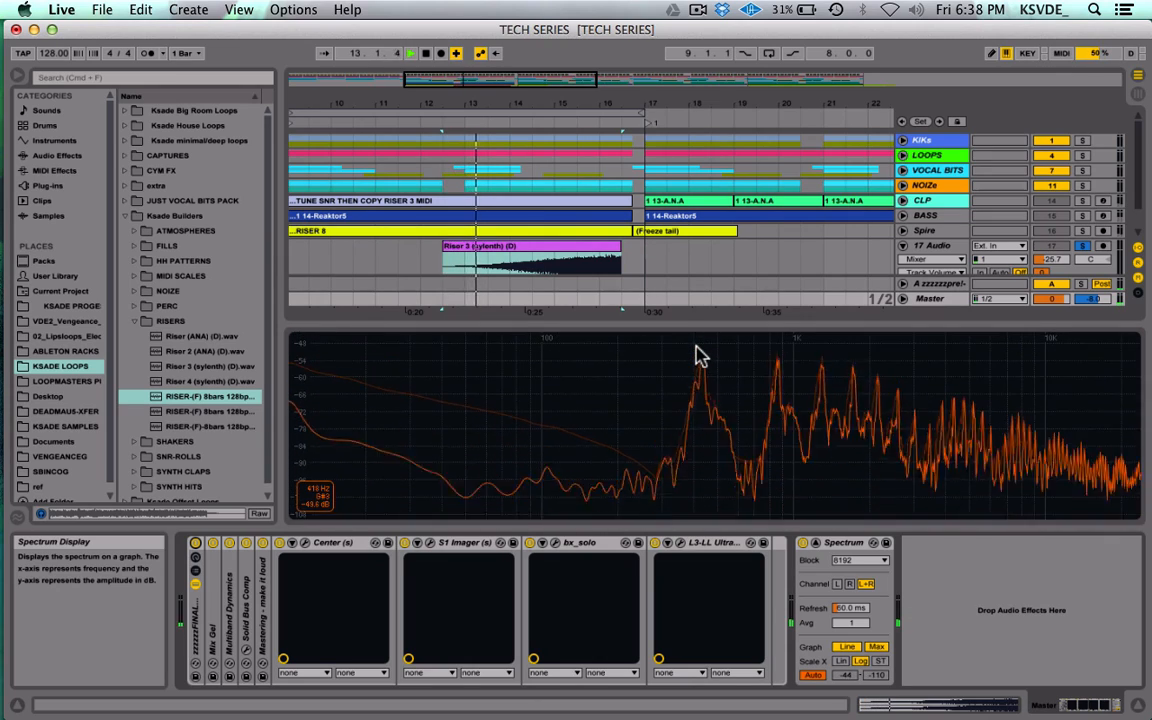
key("space")
key("space")
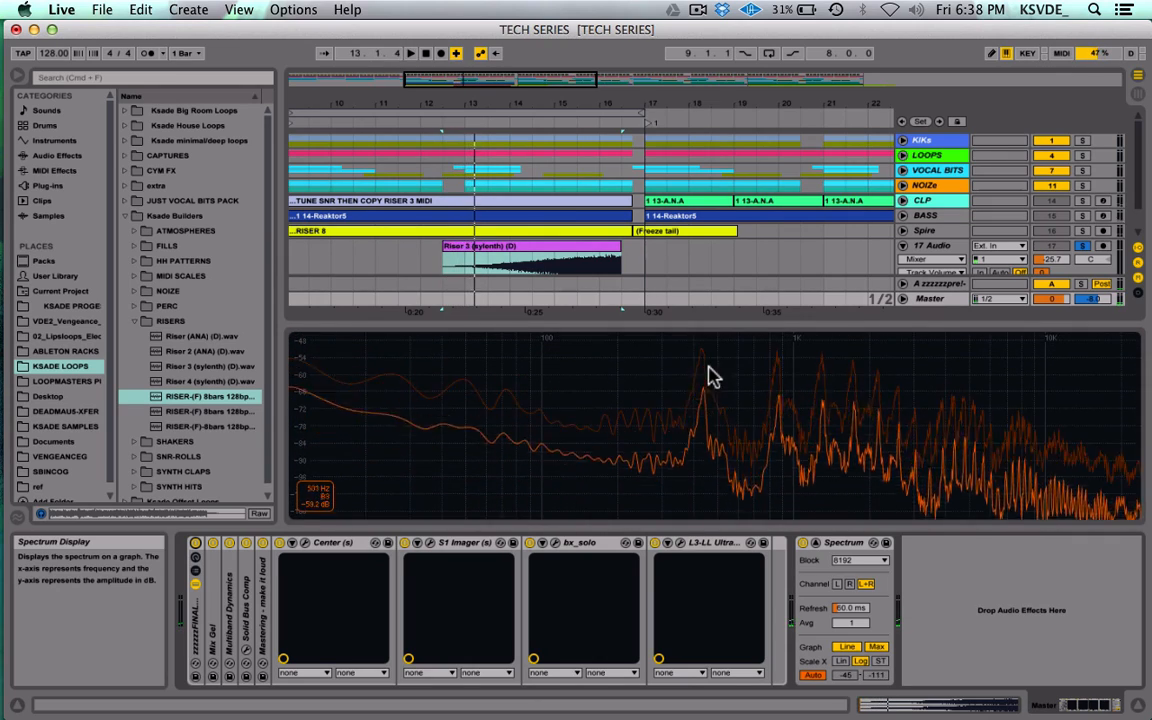
key("space")
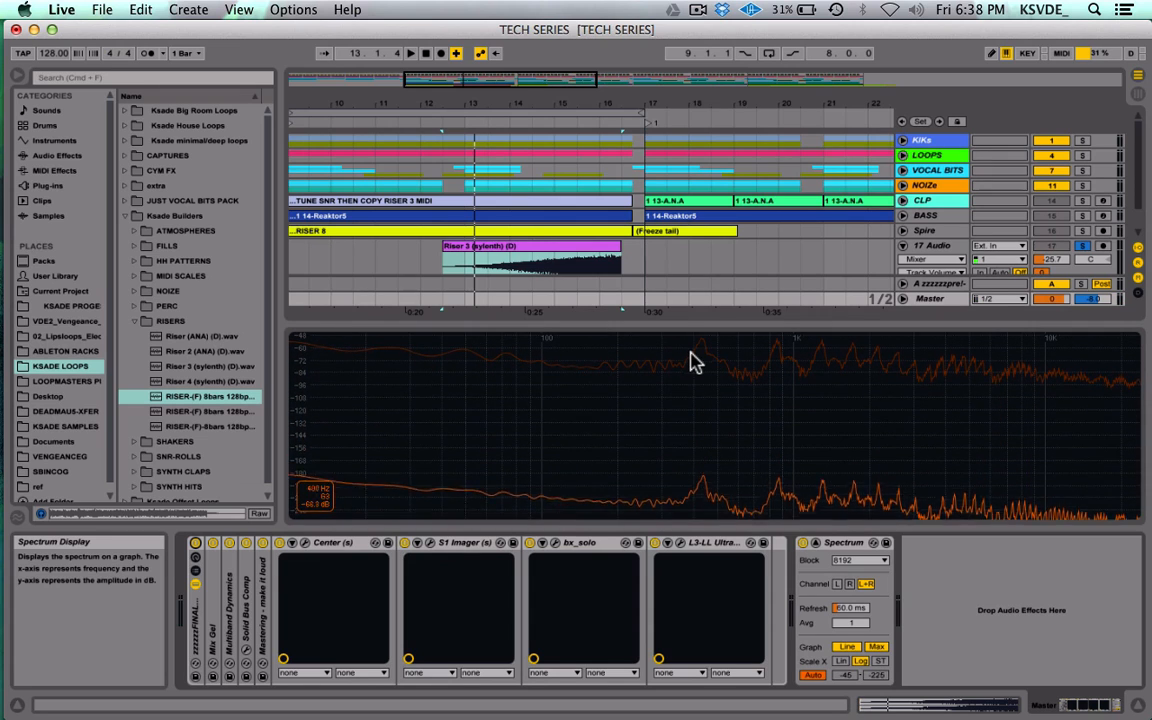
key("shift+Tab")
left_click(502, 245)
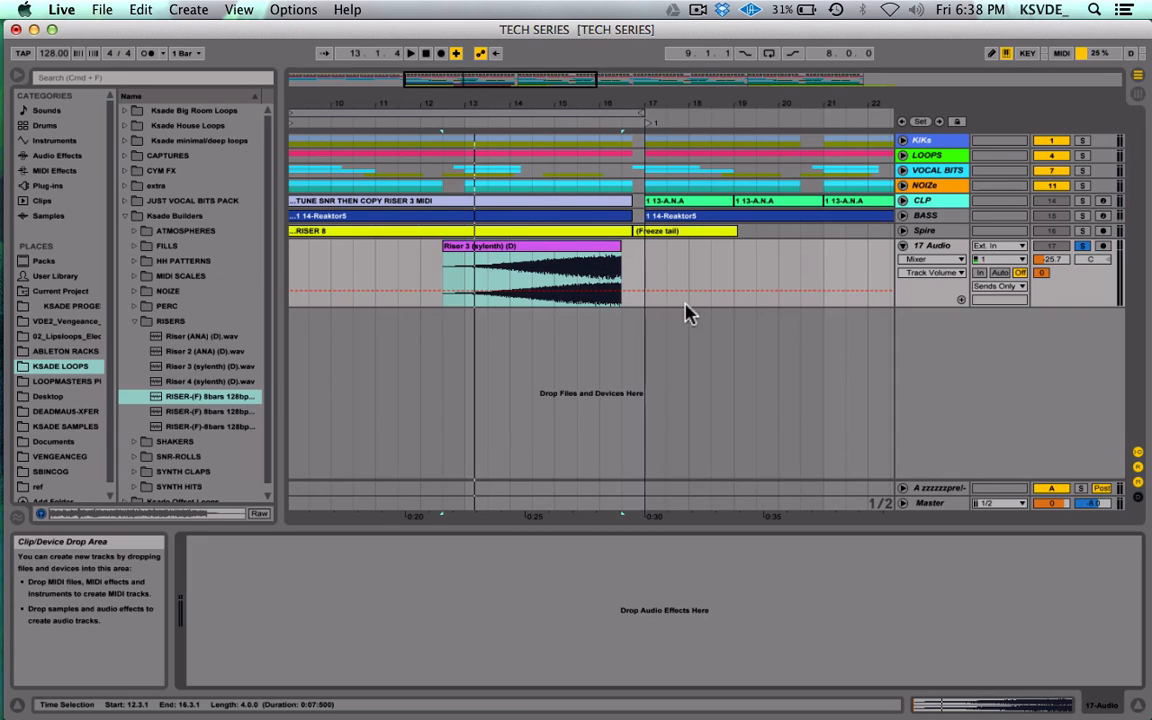
Step: Adjust the transposition of the RISER-(F) 8bars 128bpm _05 clip and check its opening pitch in the Master Spectrum
scroll(687, 308, "right", 10)
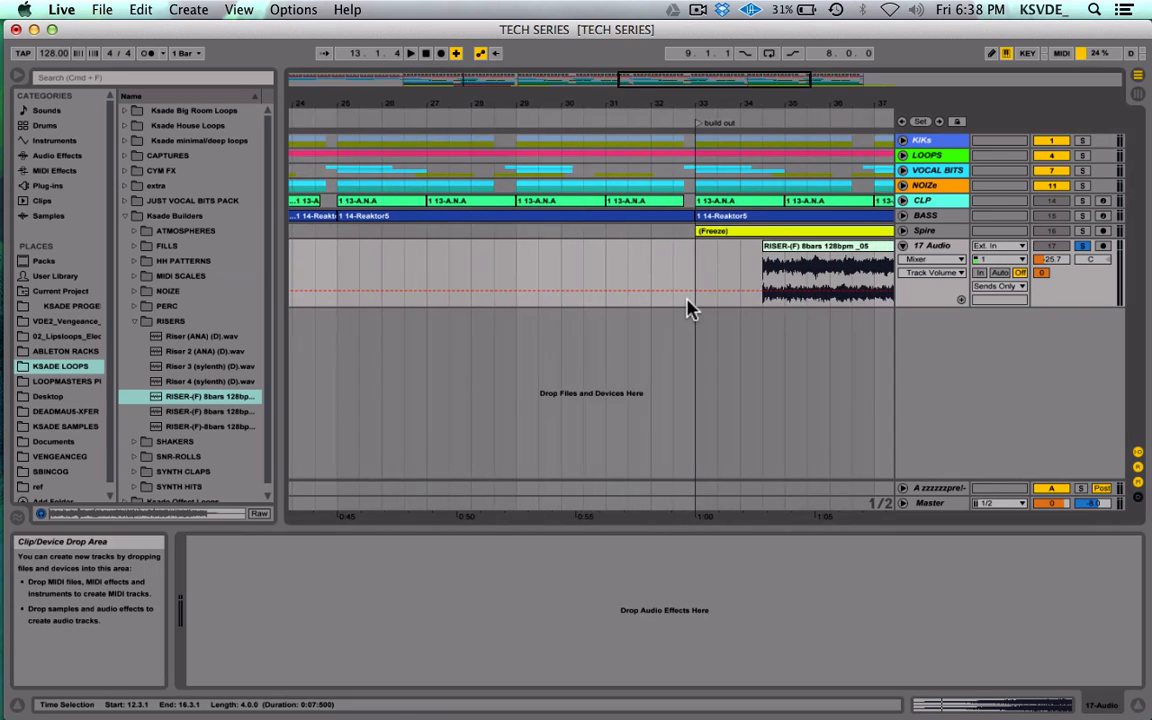
scroll(620, 285, "right", 4)
left_click(548, 258)
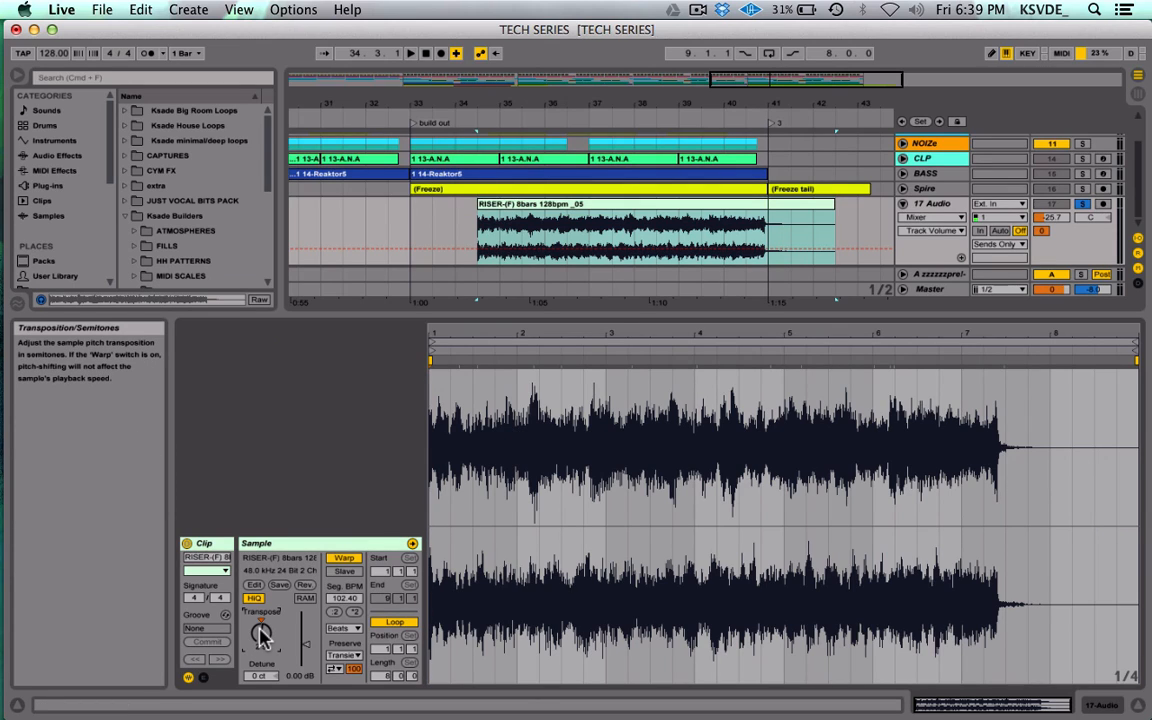
key("space")
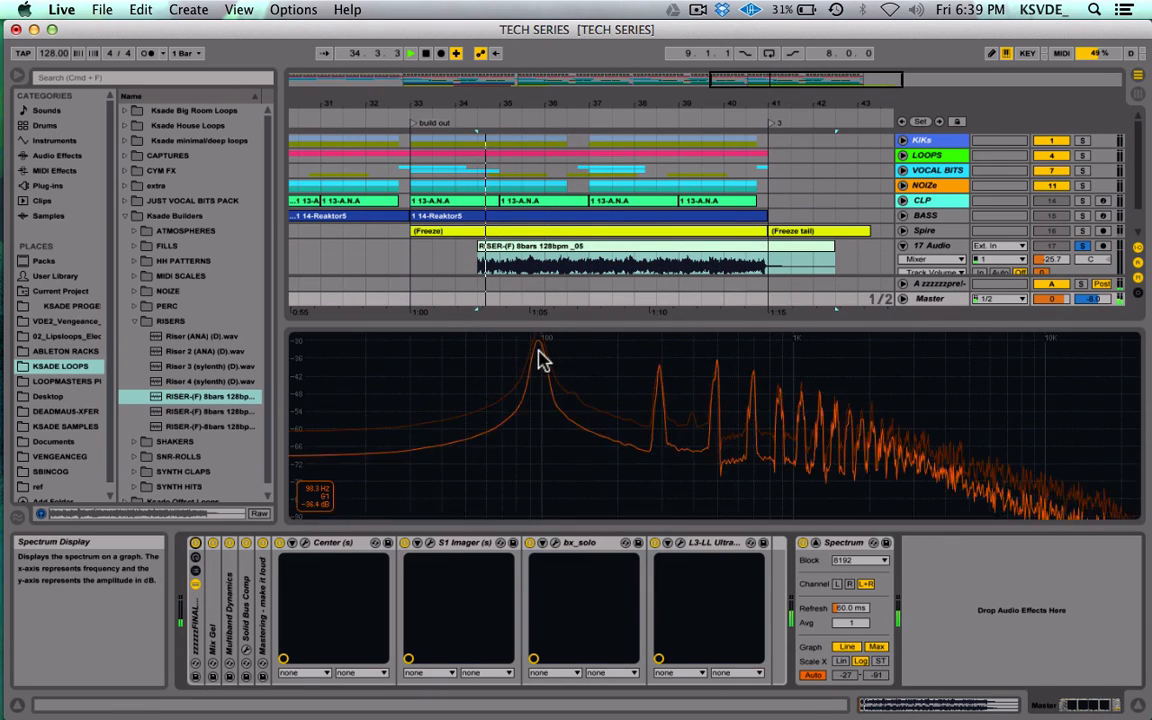
key("space")
key("shift+Tab")
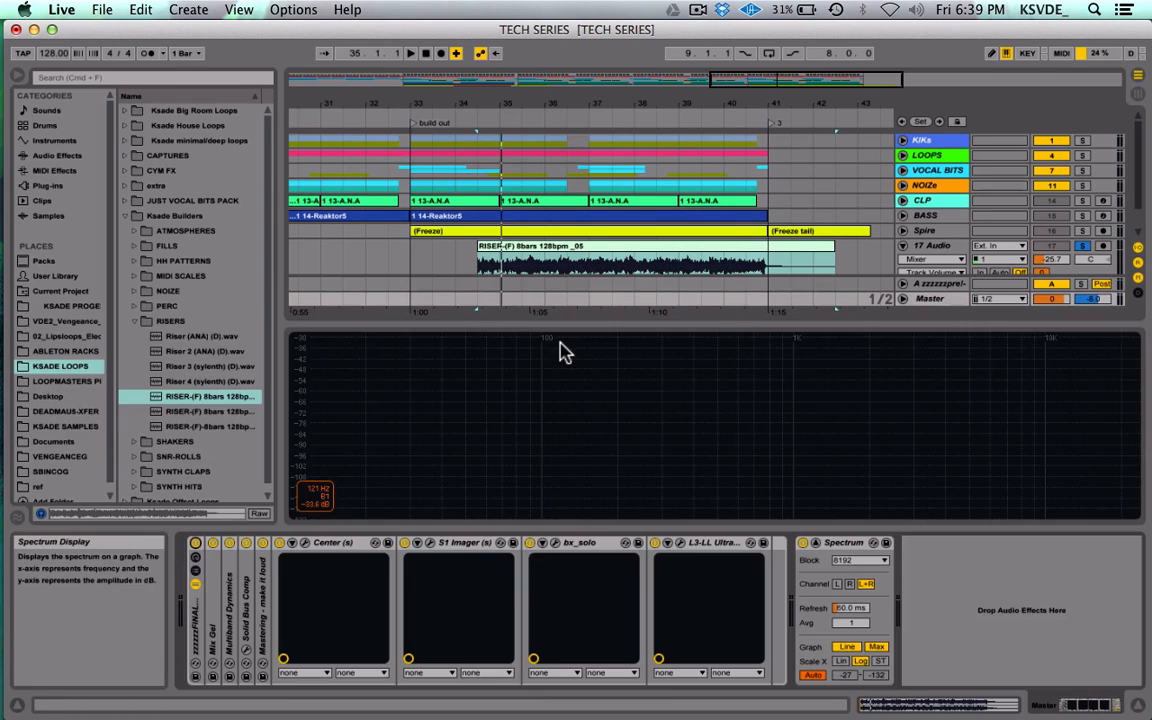
left_click(815, 542)
Step: Consolidate the RISER-(F) 8bars 128bpm _05 and Riser 3 (sylenth) (D) clips on 17 Audio
left_click(925, 253)
left_click(600, 245)
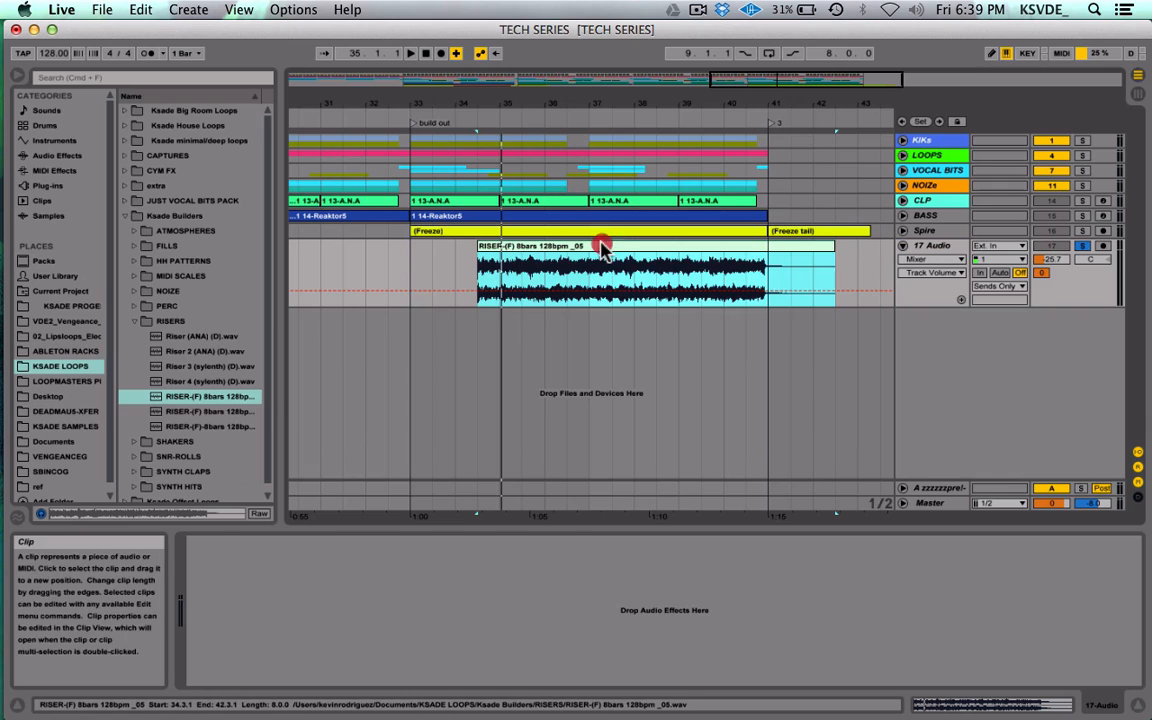
key("super+j")
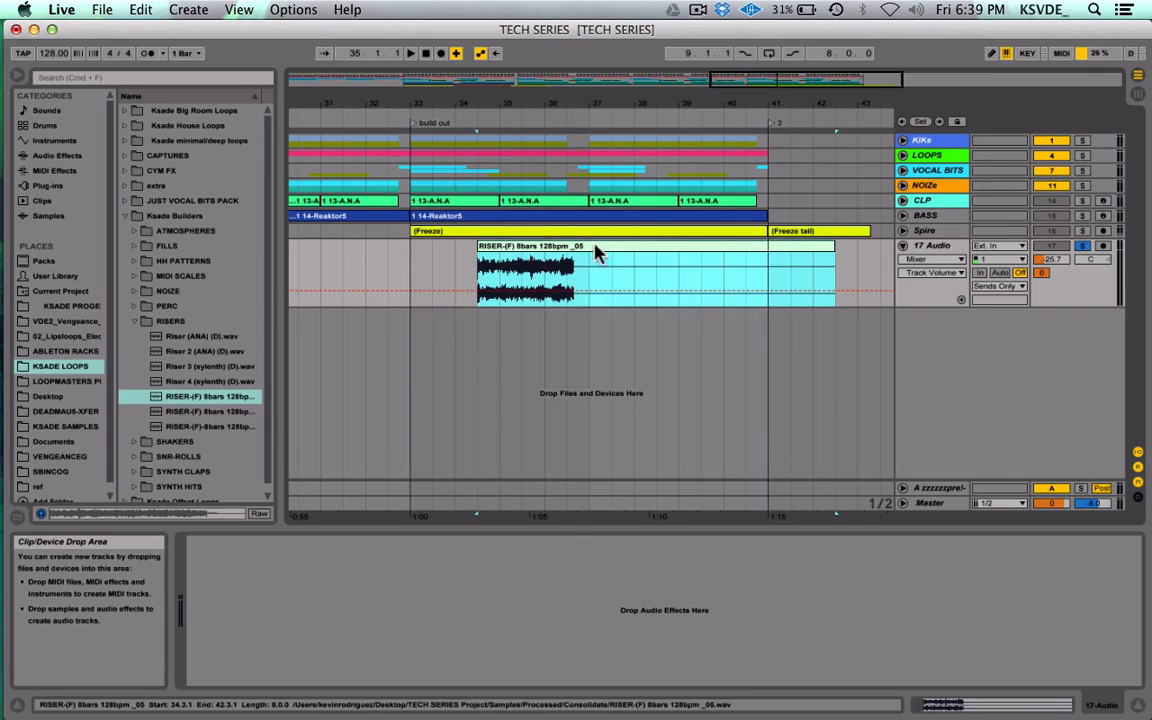
scroll(530, 260, "left", 10)
left_click(440, 254)
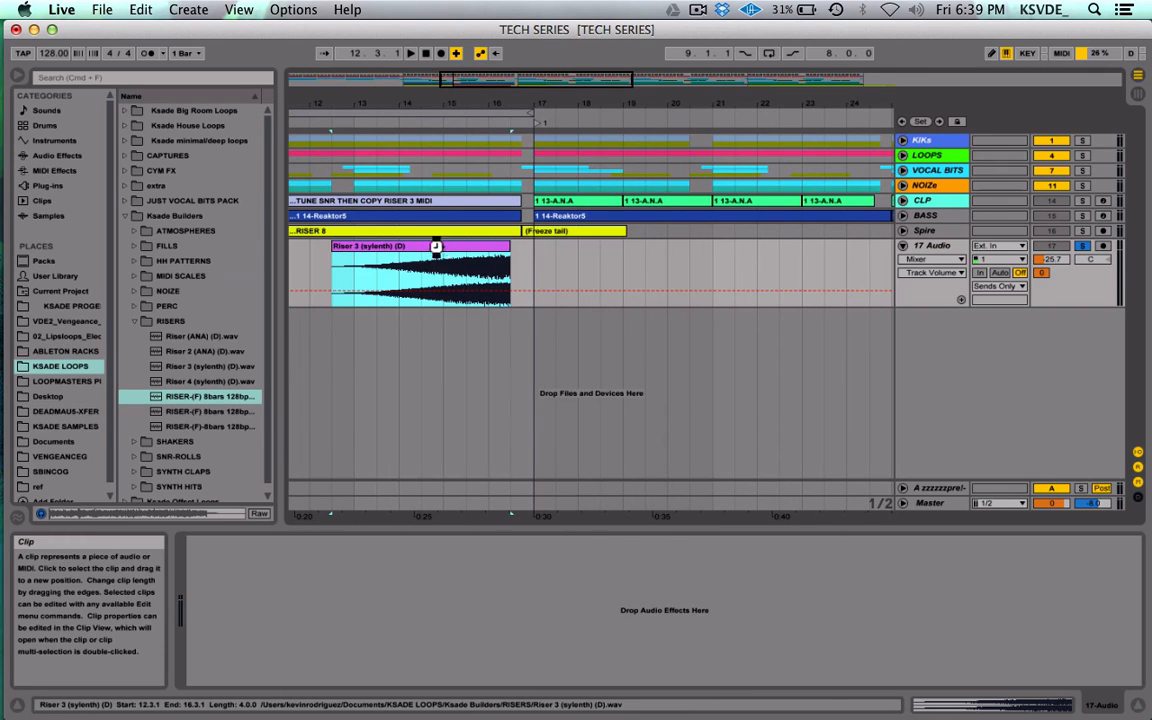
key("super+j")
Step: Unsolo 17 Audio and play the full arrangement from 12.1.1 through the transition into bar 17
left_click_drag(452, 77, 475, 80)
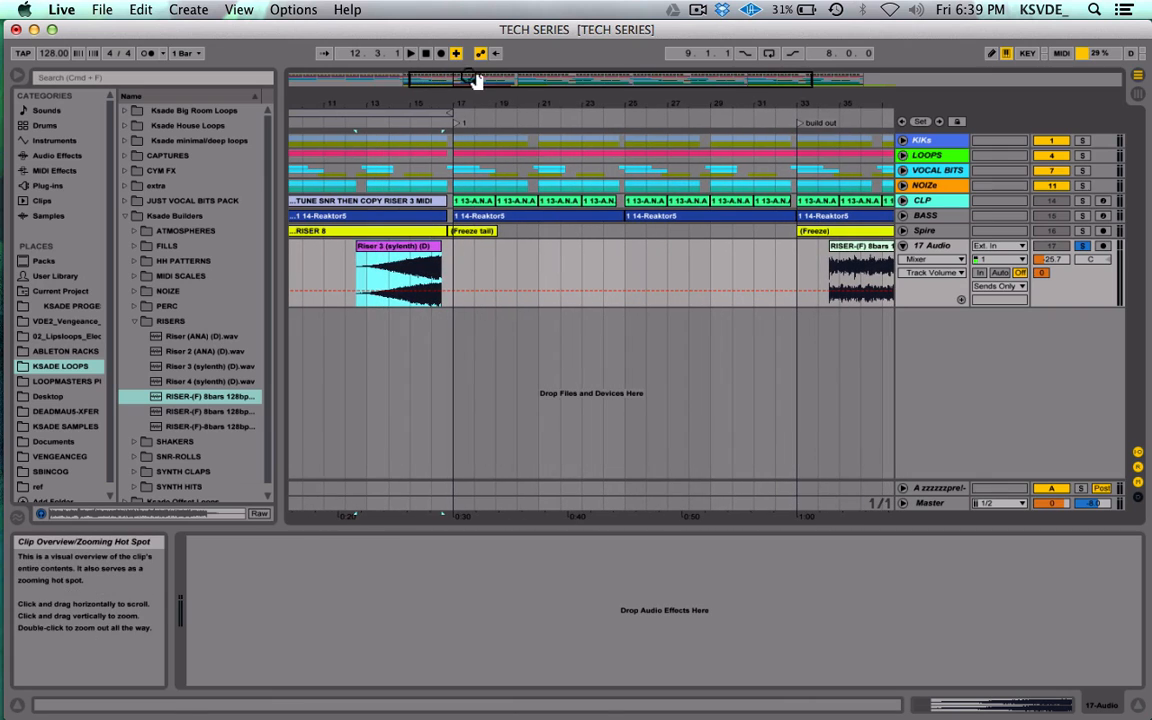
left_click(346, 265)
key("space")
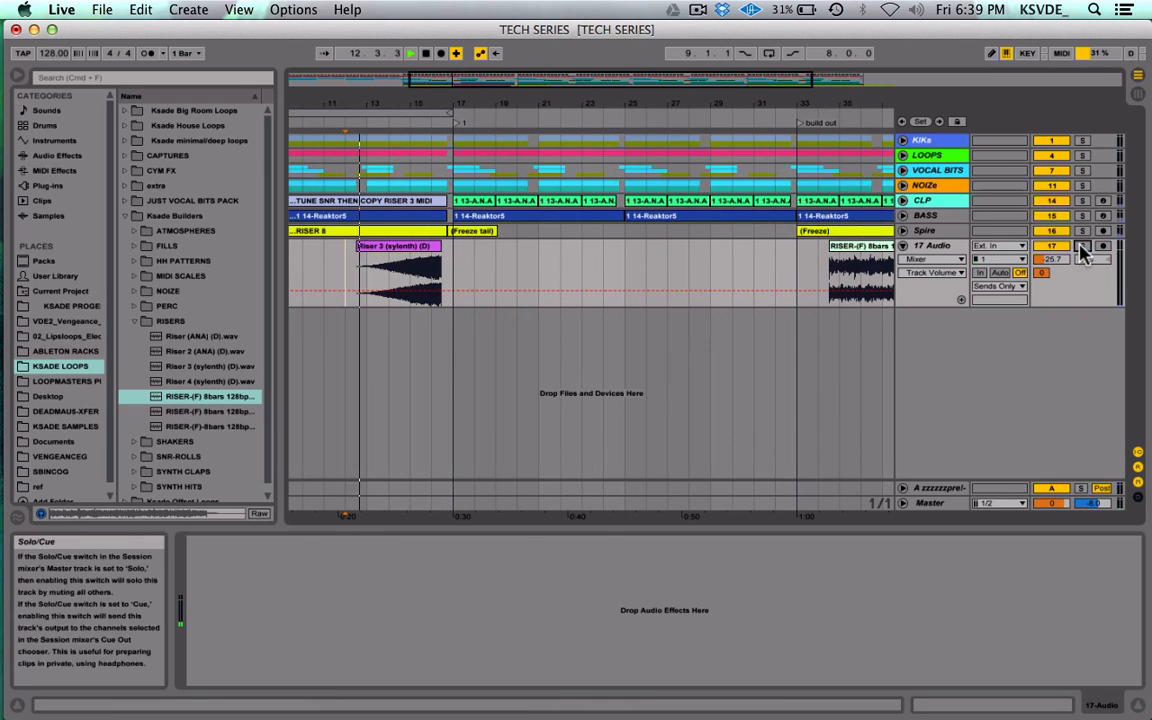
left_click_drag(467, 78, 449, 80)
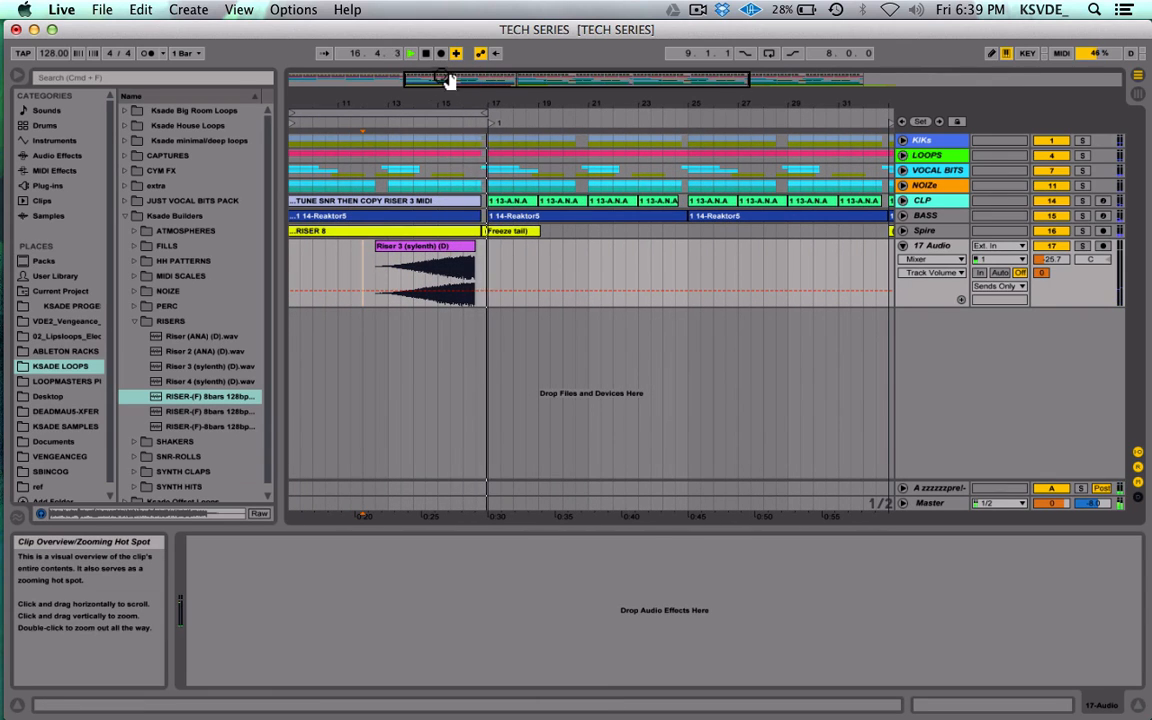
Step: Move the consolidated Riser 3 clip to start at 12.4.1 so it ends at the gap before bar 17
left_click_drag(447, 80, 442, 85)
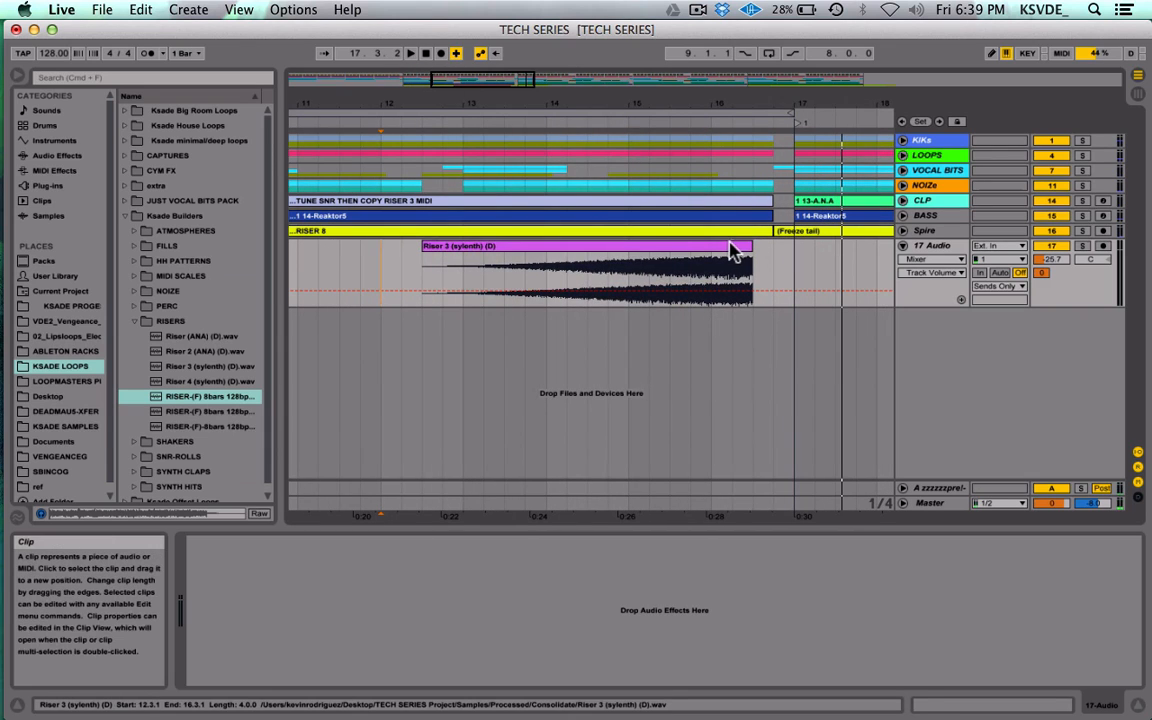
left_click_drag(730, 248, 748, 249)
left_click(443, 258)
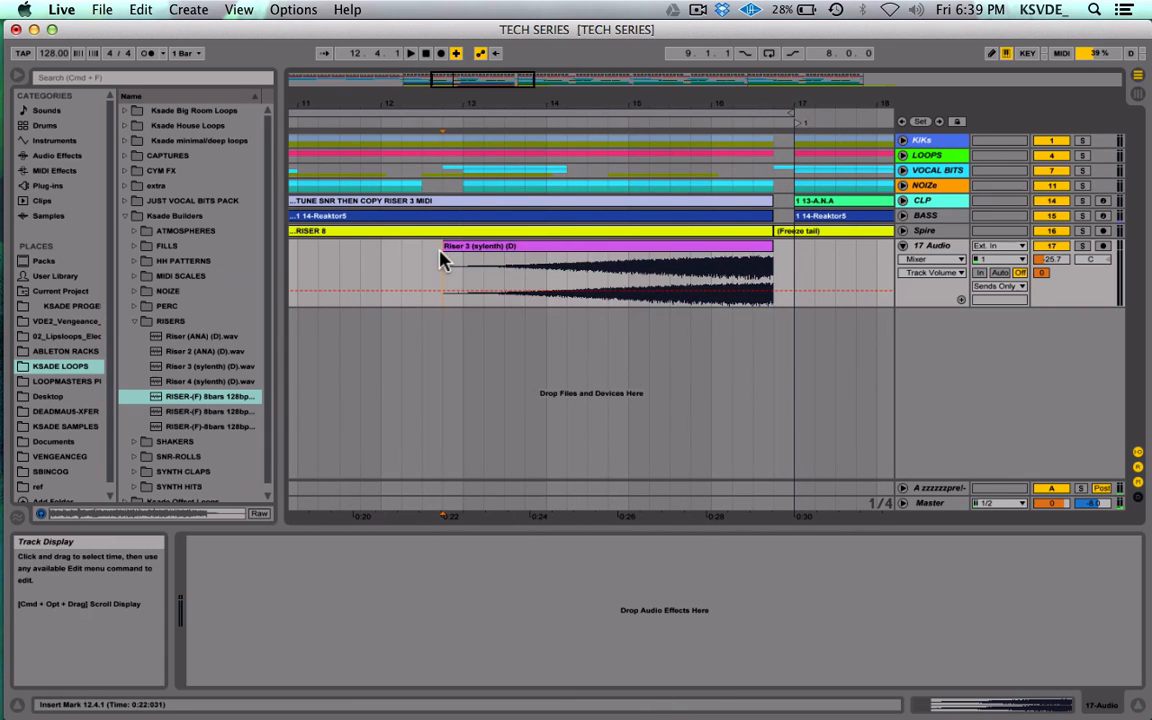
scroll(443, 258, "right", 15)
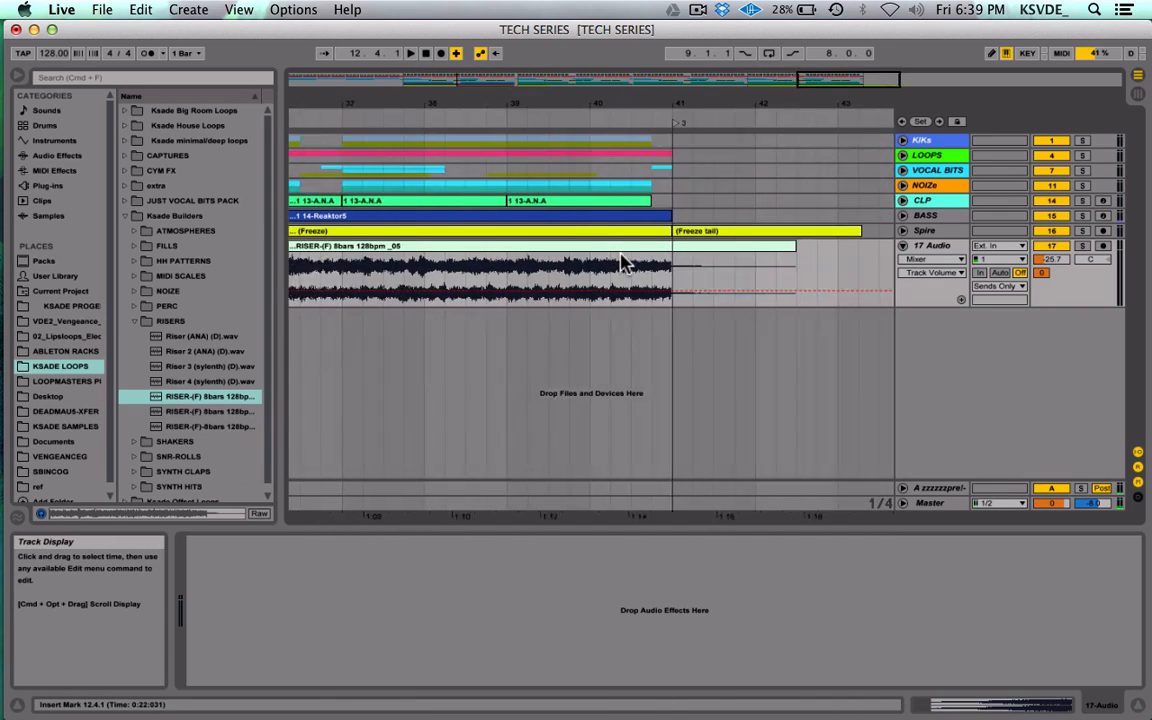
Step: Move the RISER-(F) 8bars 128bpm _05 clip on 17 Audio to start at 34.2.1, aligning its ending with the gap before bar 41
scroll(621, 257, "right", 3)
scroll(623, 259, "left", 4)
scroll(625, 259, "right", 1)
left_click_drag(651, 248, 631, 248)
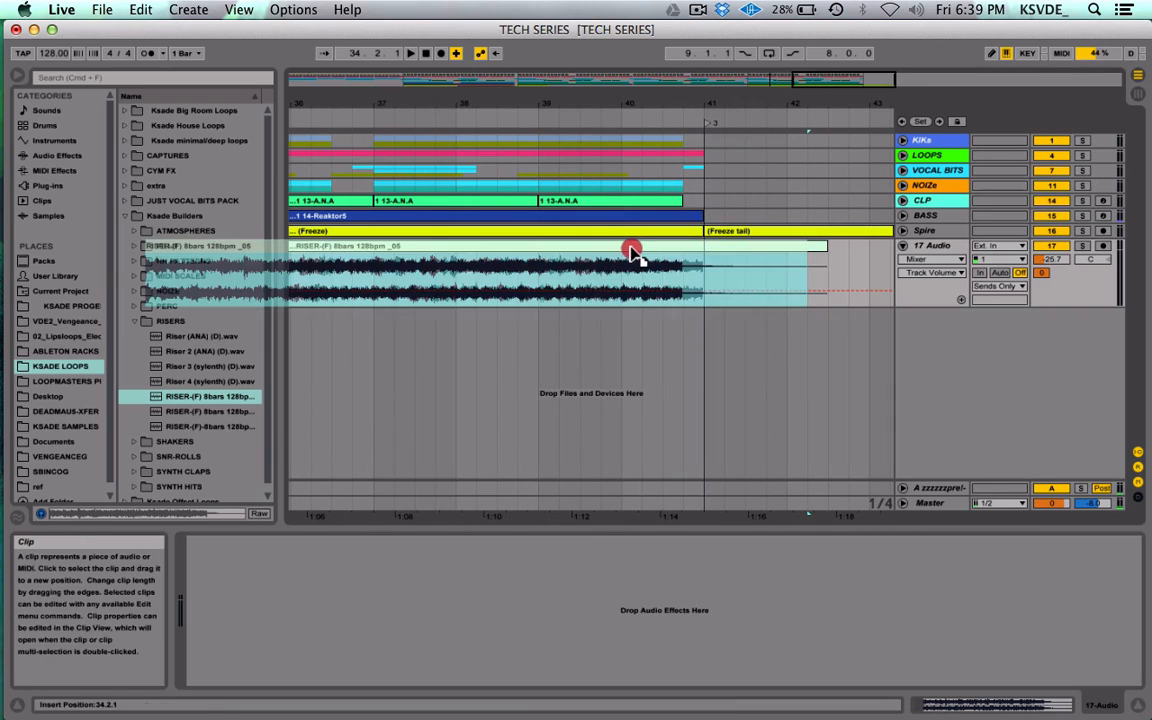
scroll(712, 275, "left", 3)
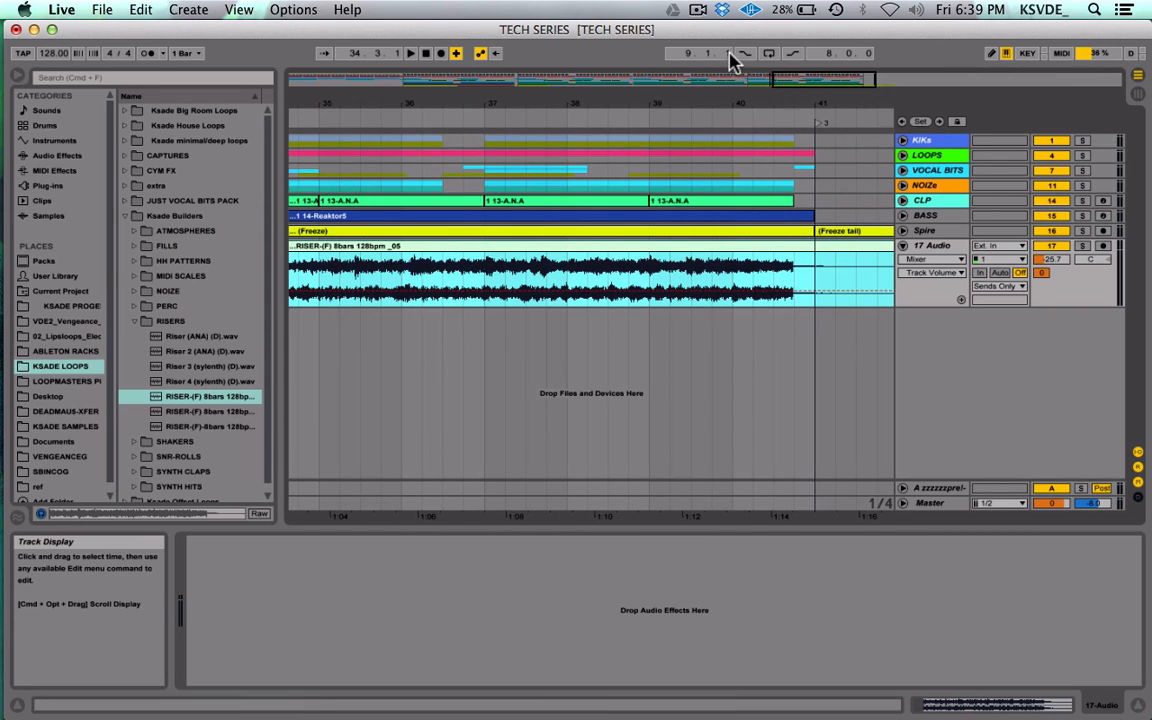
Step: Play the build out section from 33.1.1 with the Spire track unfolded to hear both risers together
double_click(571, 81)
left_click(622, 262)
key("space")
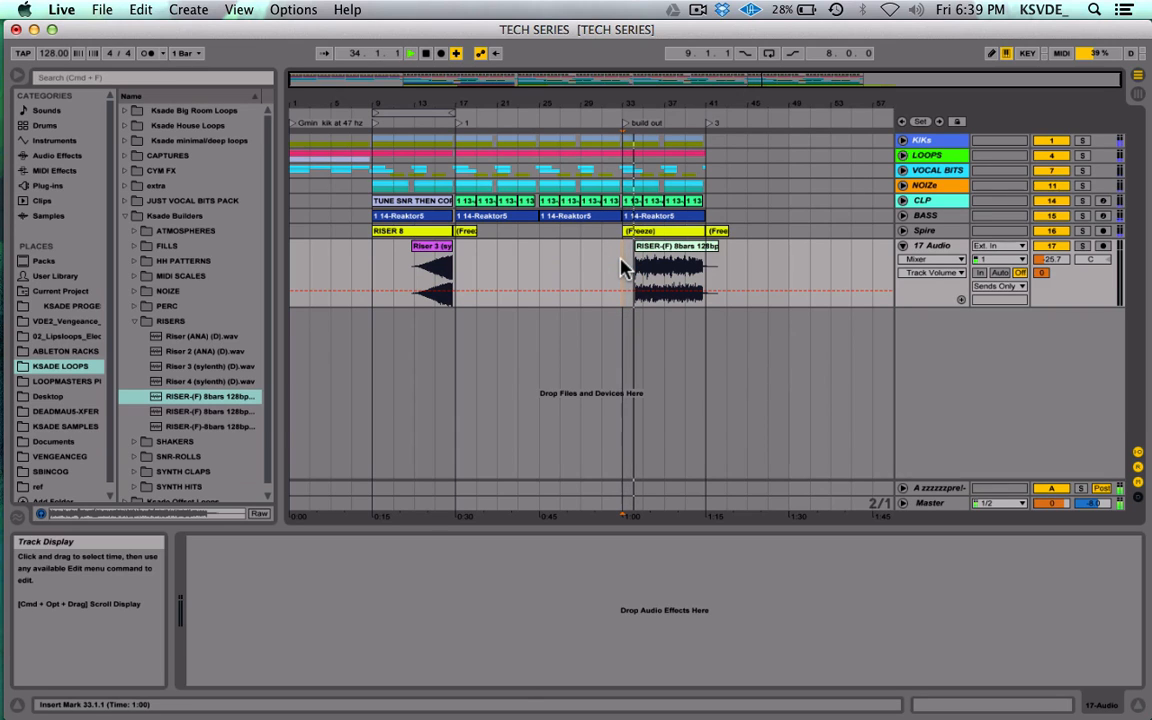
left_click(903, 231)
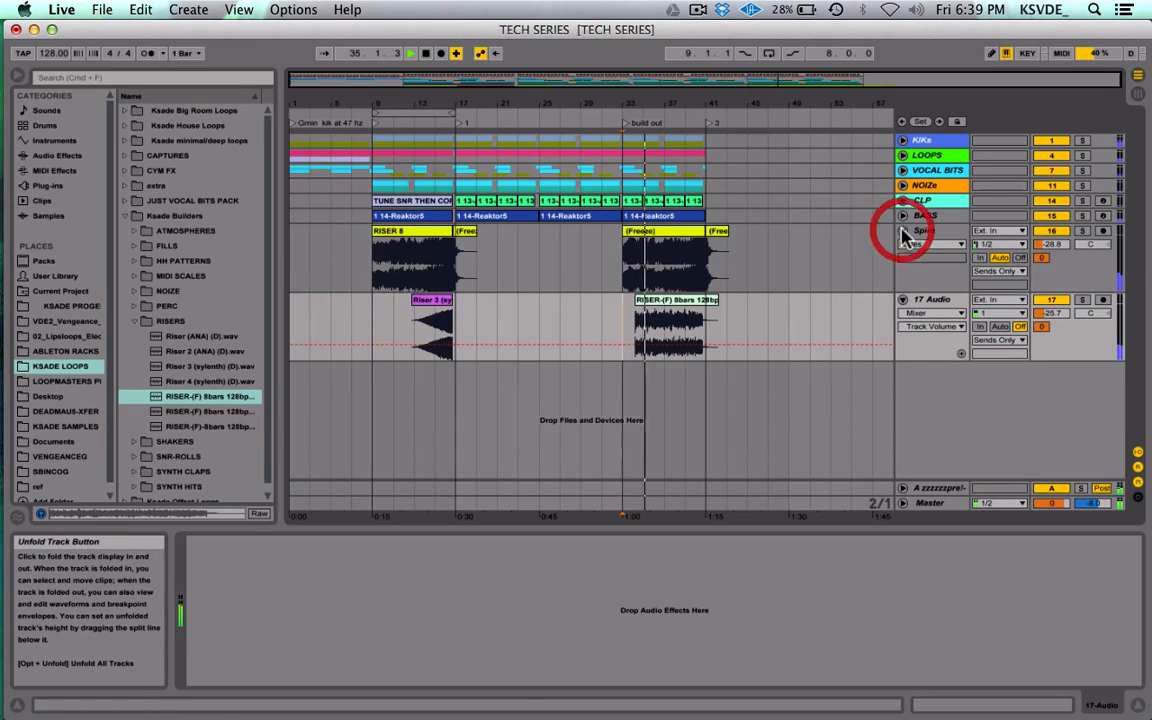
left_click(903, 231)
left_click(903, 231)
left_click(933, 301)
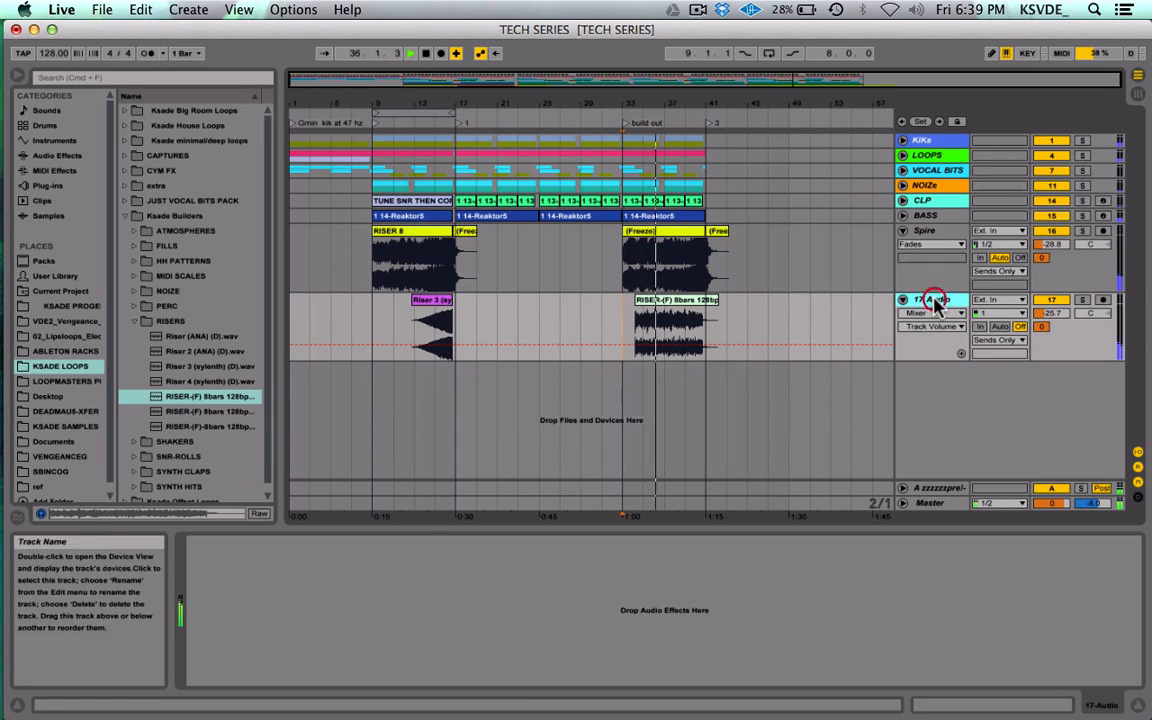
left_click_drag(713, 82, 705, 400)
left_click(798, 81)
scroll(680, 365, "right", 3)
key("space")
Step: Add a fade-in about four bars long to the RISER-(F) 8bars 128bpm _05 clip on 17 Audio
scroll(490, 315, "left", 2)
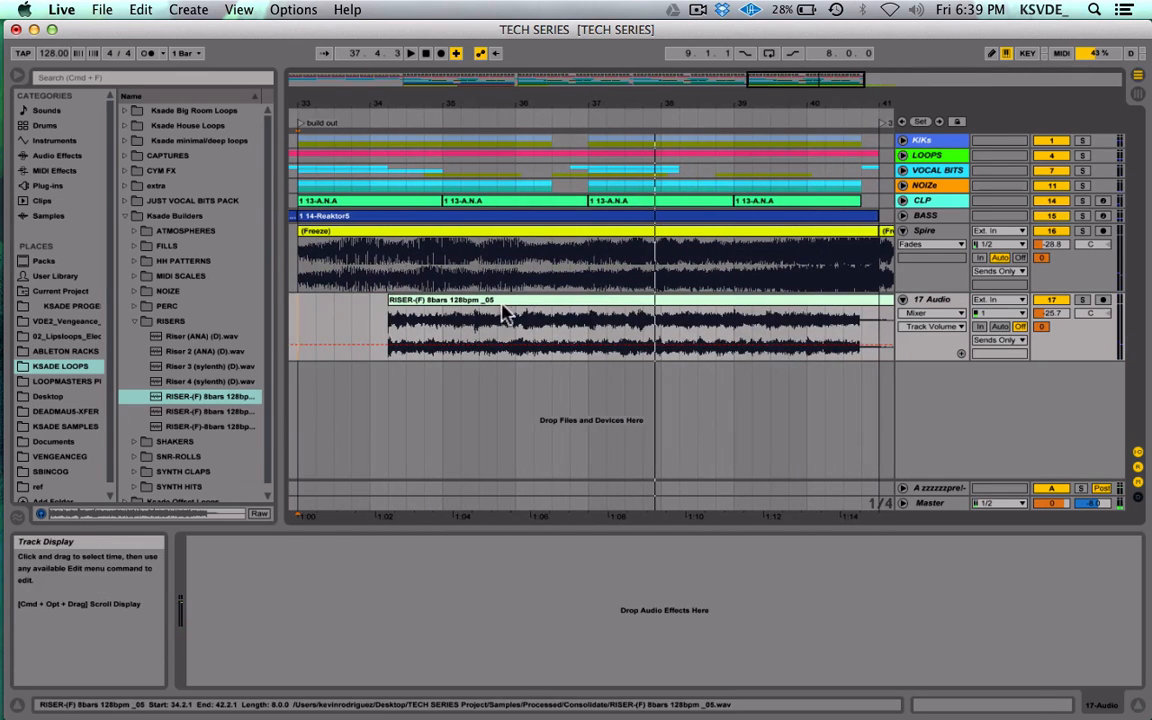
left_click(505, 302)
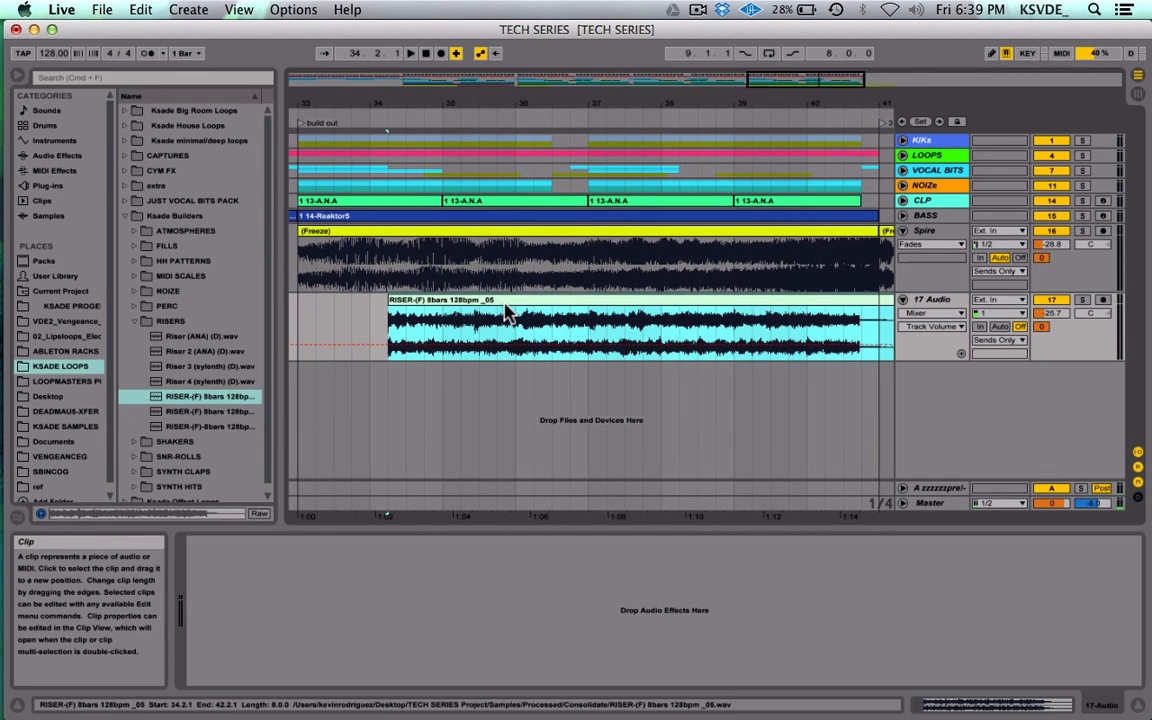
left_click_drag(390, 311, 683, 314)
left_click(368, 327)
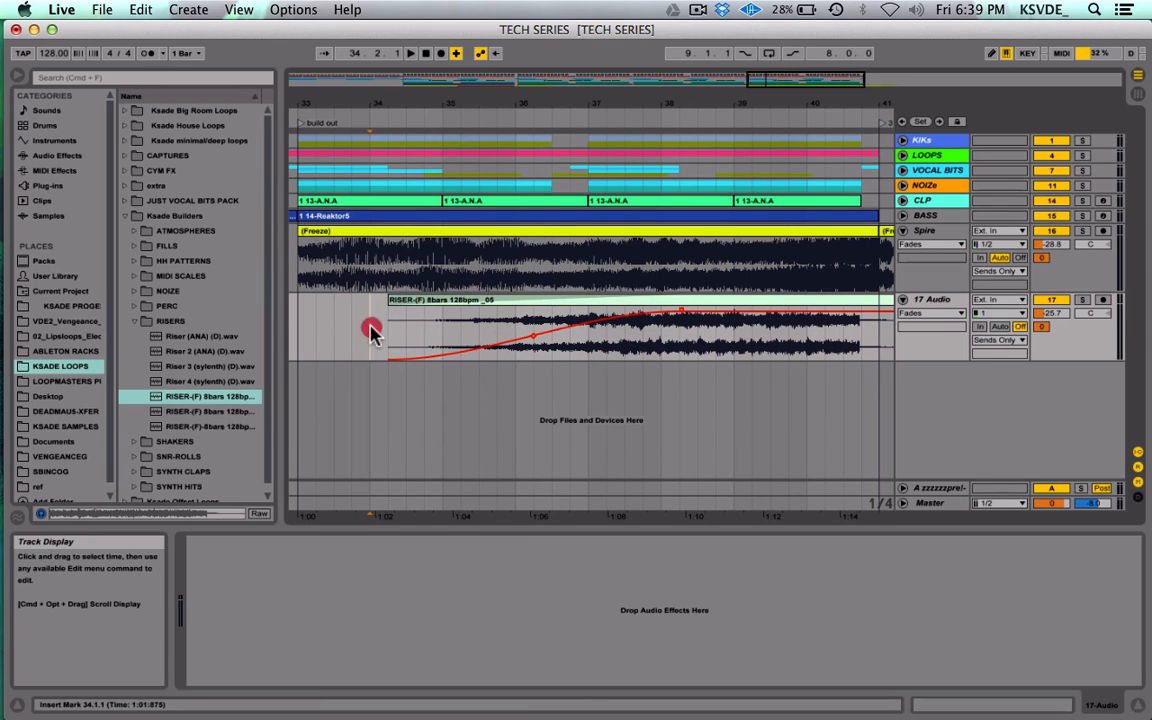
Step: Show the fades on the Spire track and give the Freeze clip at bar 33 a fade-in about two bars long
left_click(355, 233)
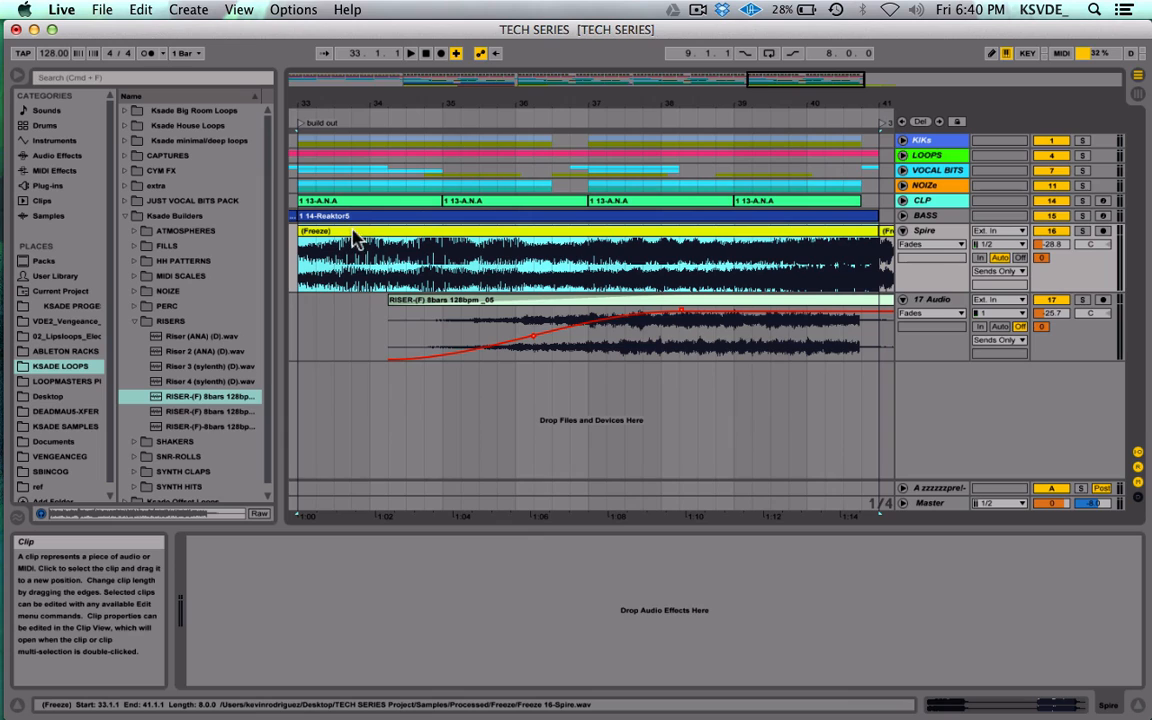
left_click(956, 245)
left_click(940, 258)
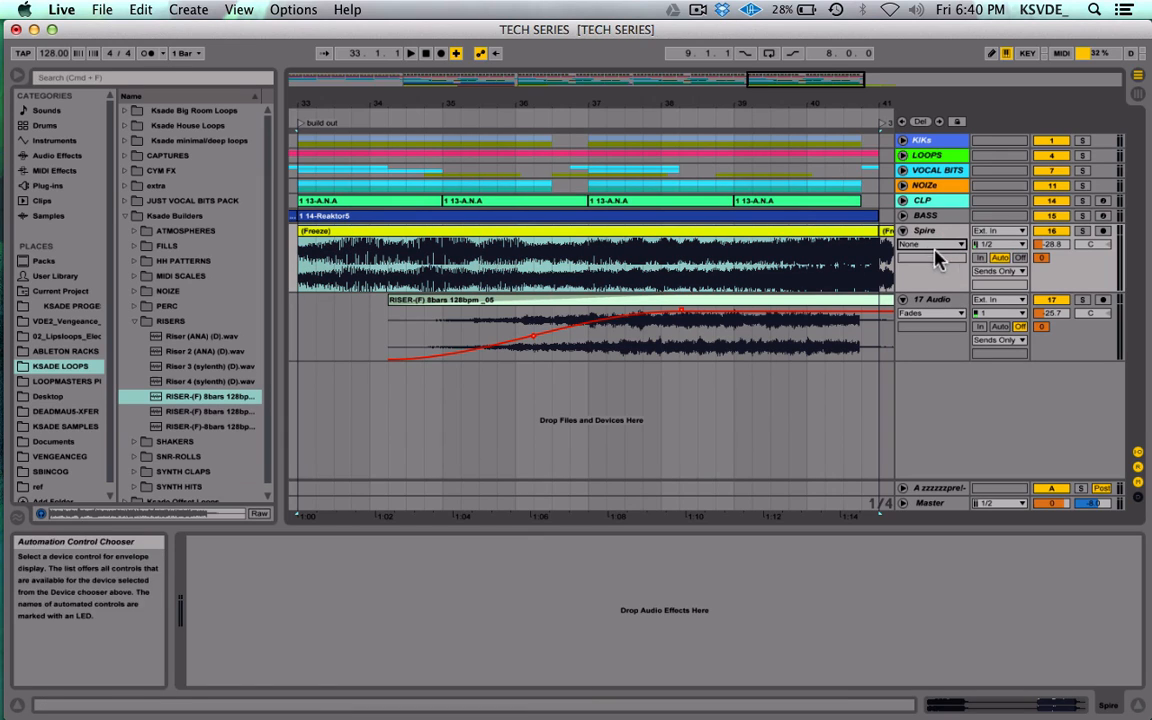
left_click(717, 229)
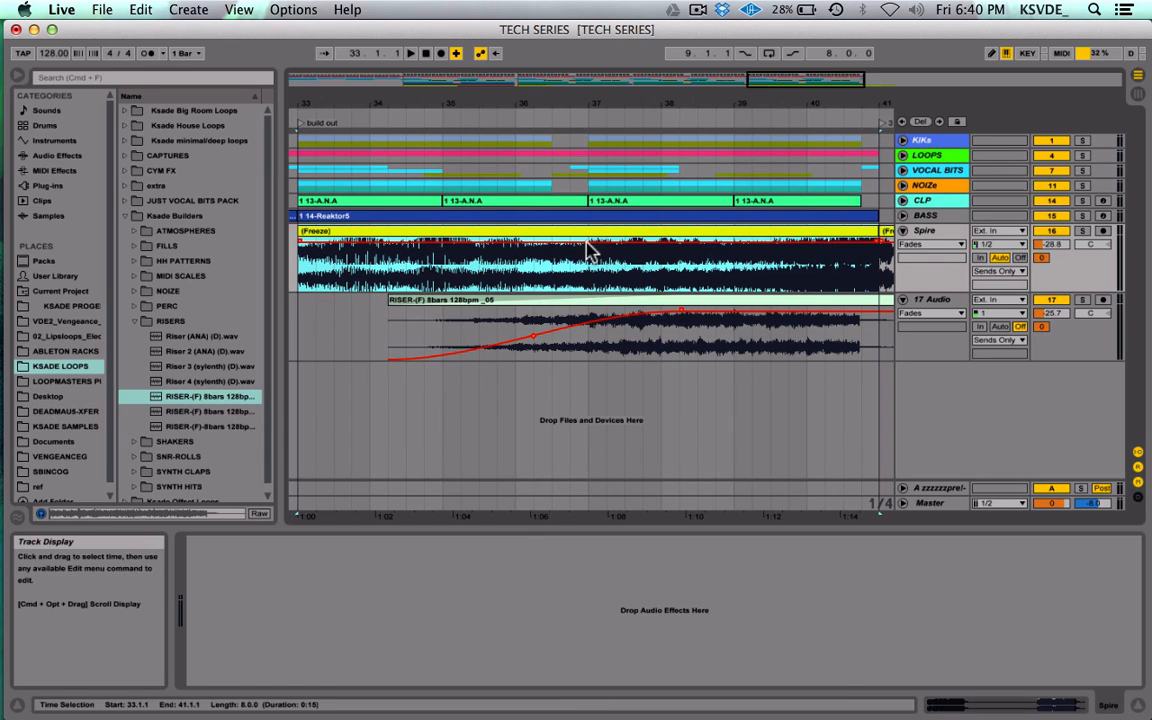
left_click_drag(303, 250, 392, 247)
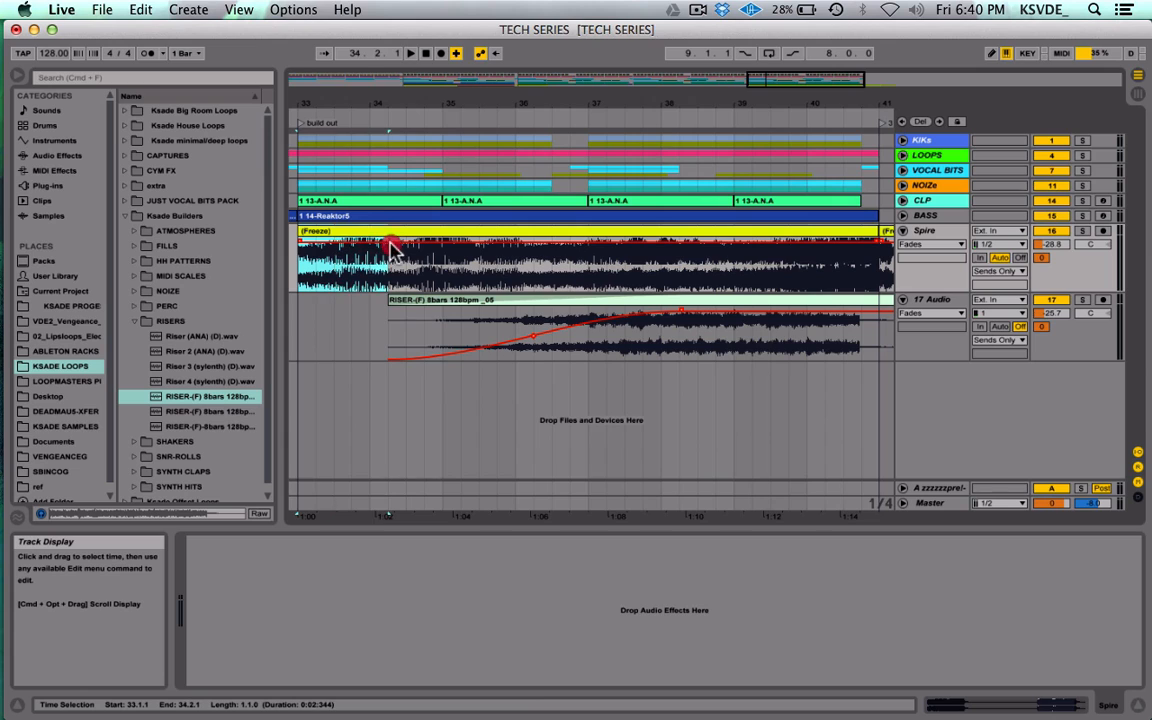
left_click_drag(298, 239, 447, 250)
Step: Play the faded risers from 33.1.1, then solo 17 Audio and Spire in turn to compare how they lead into bar 41
key("space")
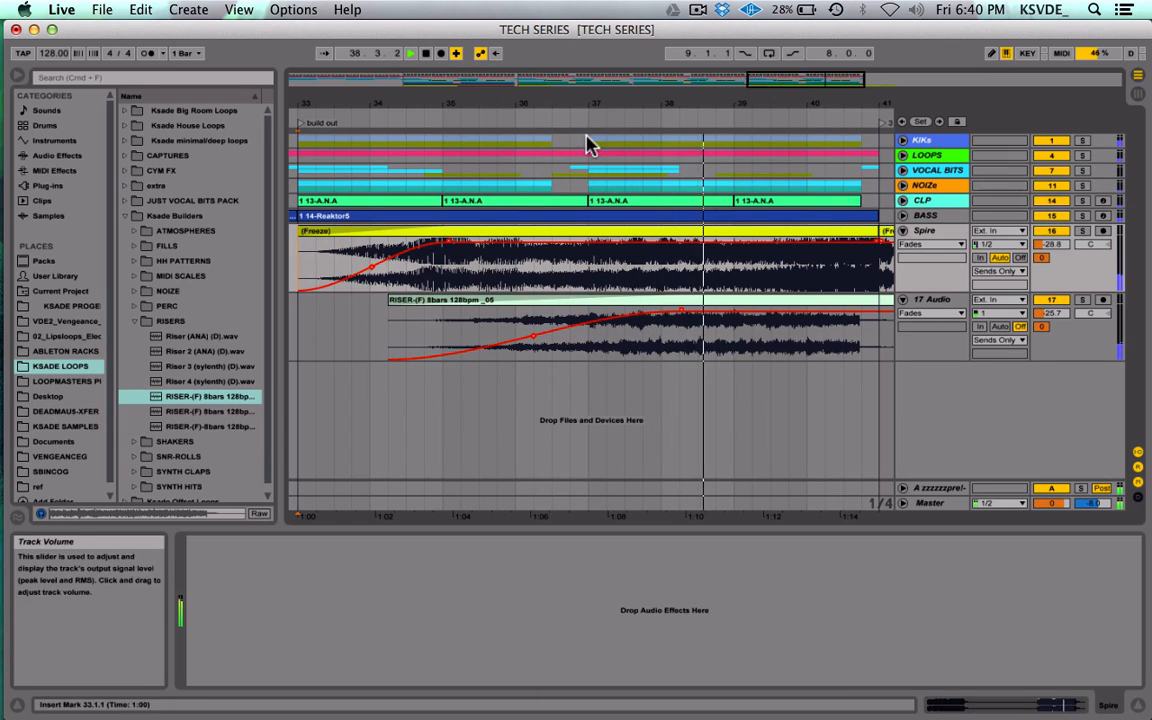
left_click_drag(805, 85, 806, 58)
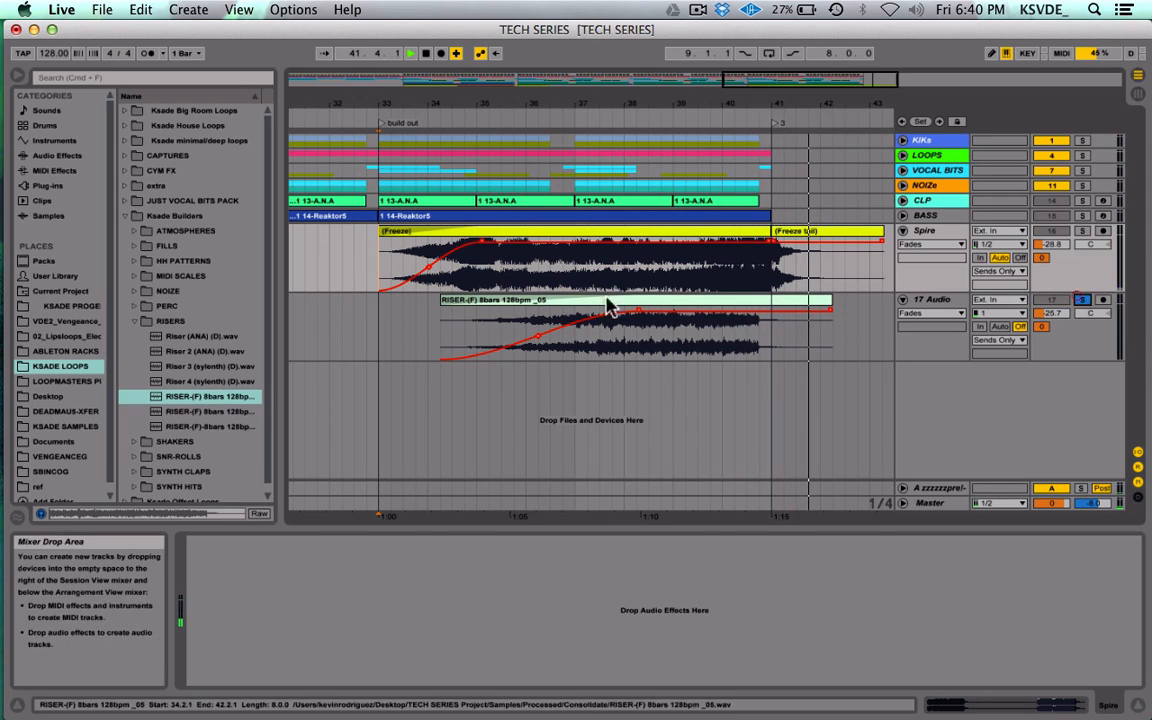
left_click(613, 343)
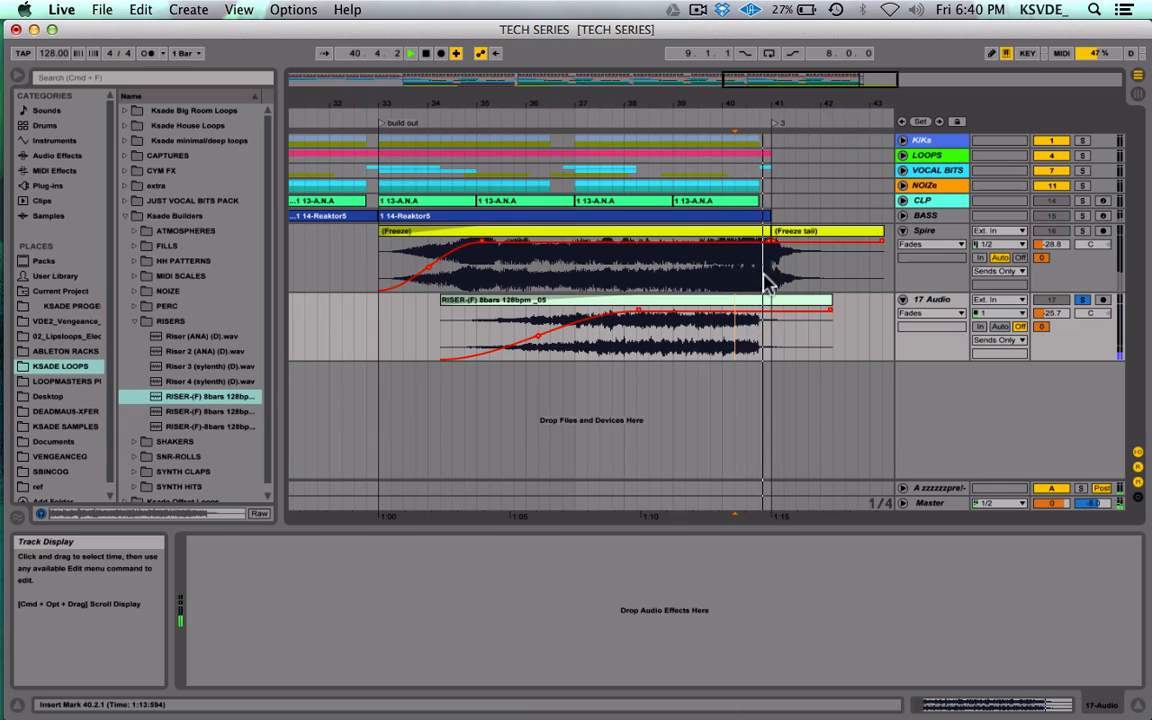
left_click(1082, 231)
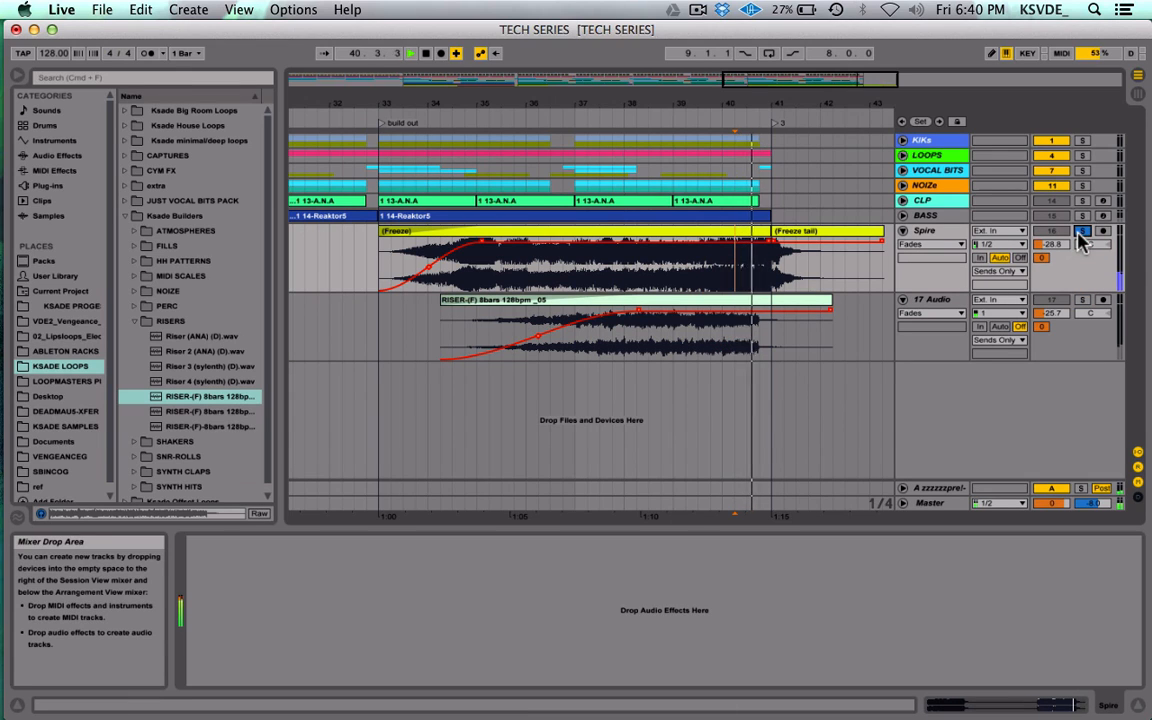
left_click(628, 265)
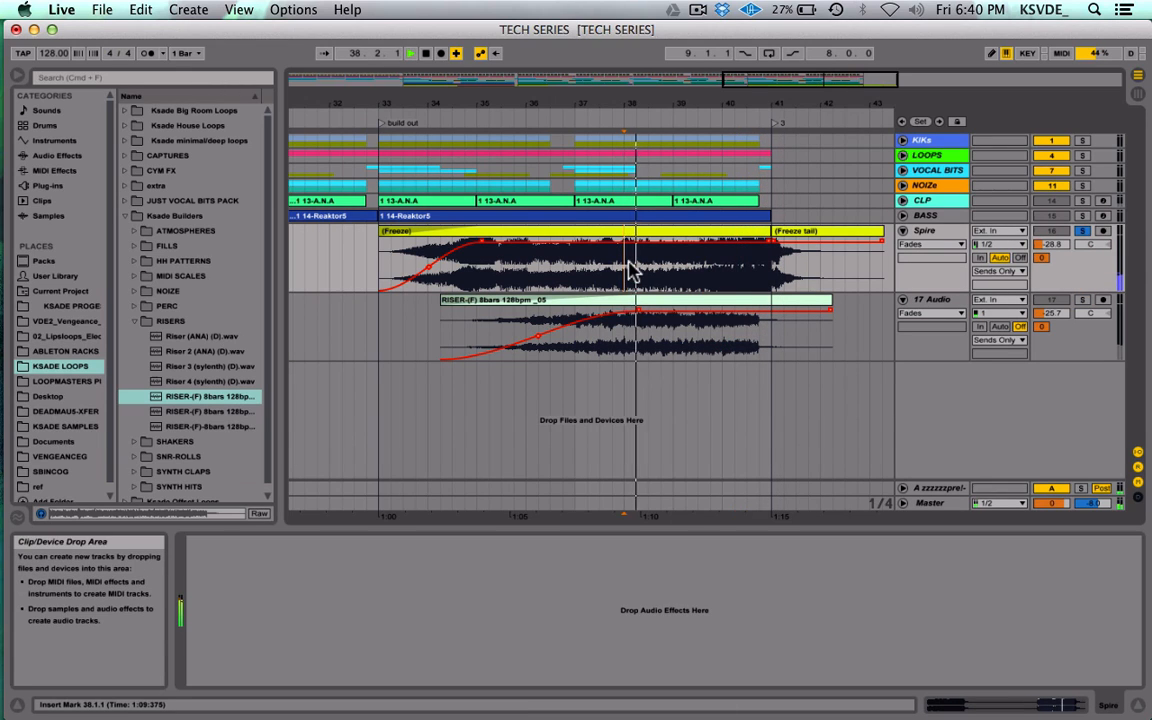
Step: Delete the Spire riser audio between 40.4.1 and 41.1.1 and check the cut by playing the soloed track from 40.1.1
left_click(548, 257)
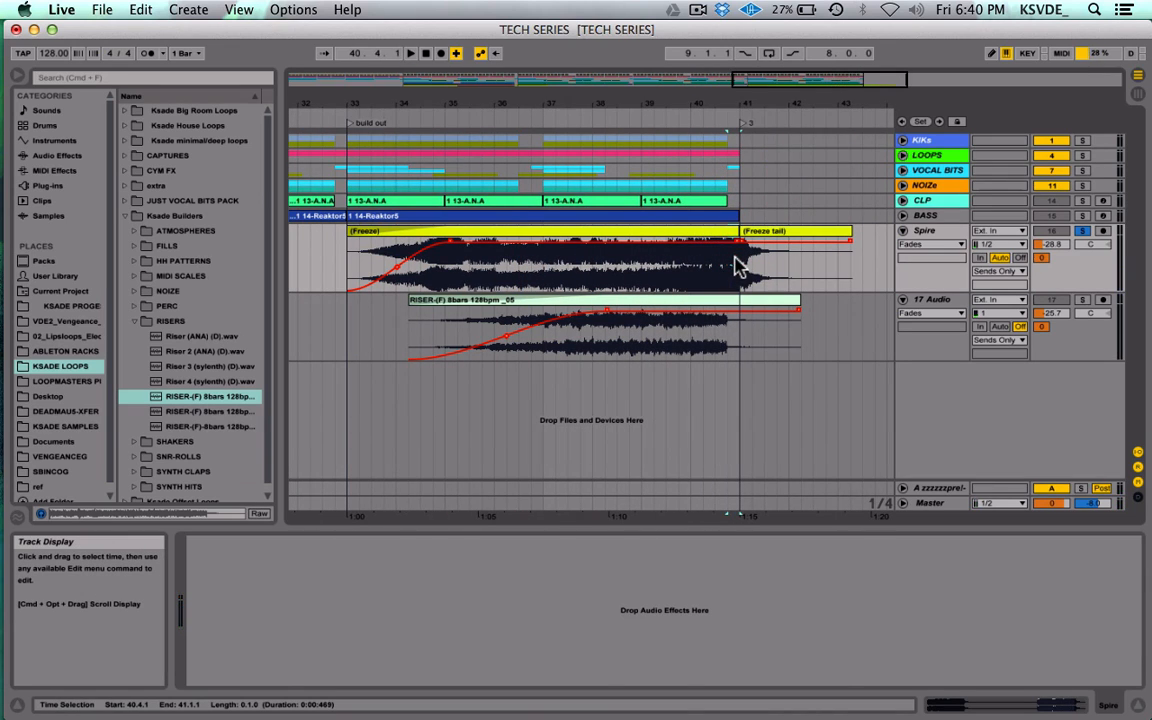
left_click(689, 262)
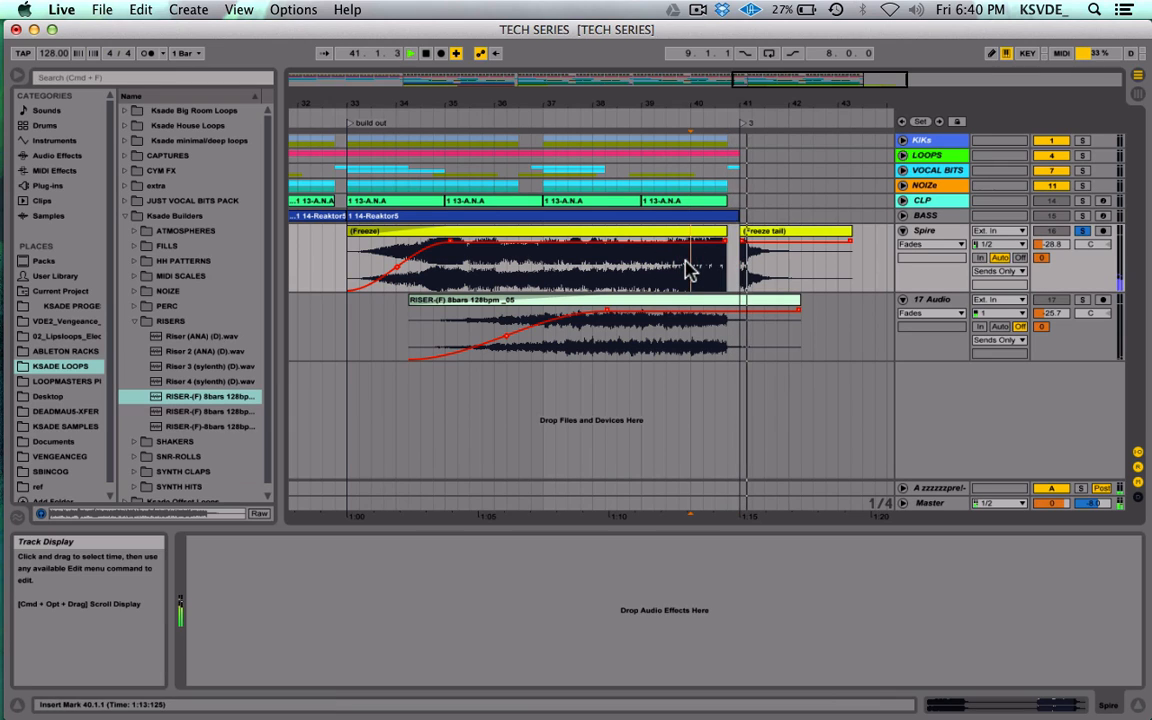
key("space")
key("space")
left_click(1083, 232)
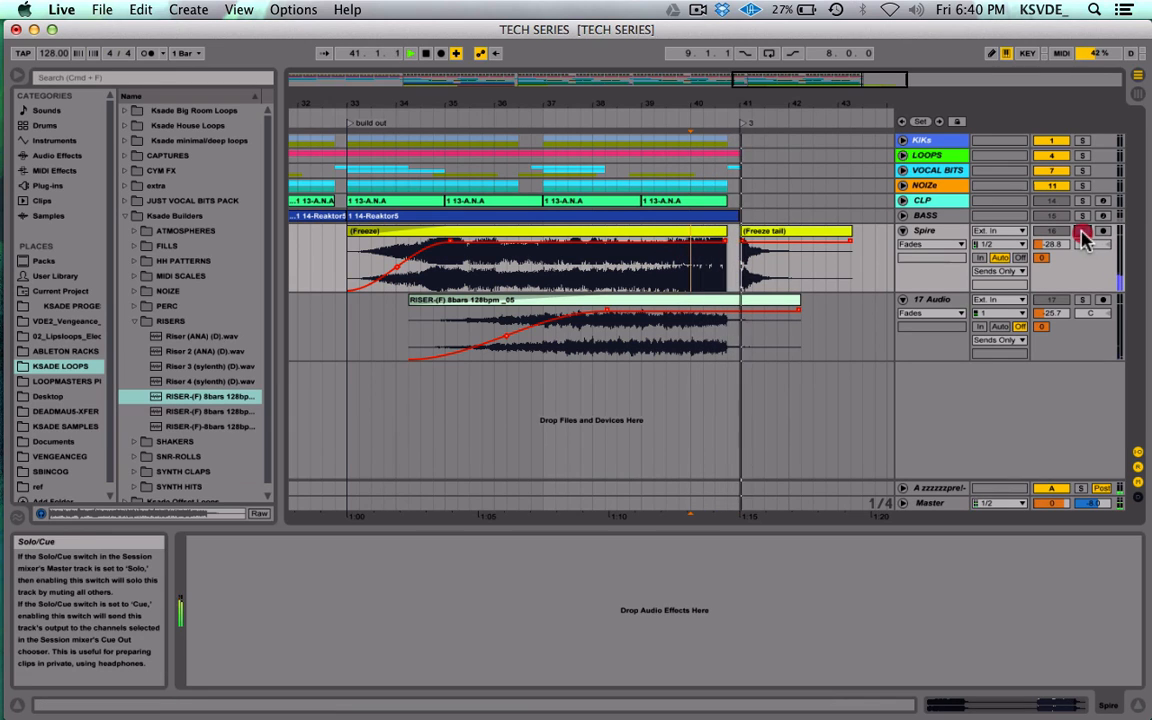
Step: Try the Freeze tail clip at 40.4.1, play Spire soloed from 39.3.1, and return the clip to 41.1.1
left_click(805, 232)
key("space")
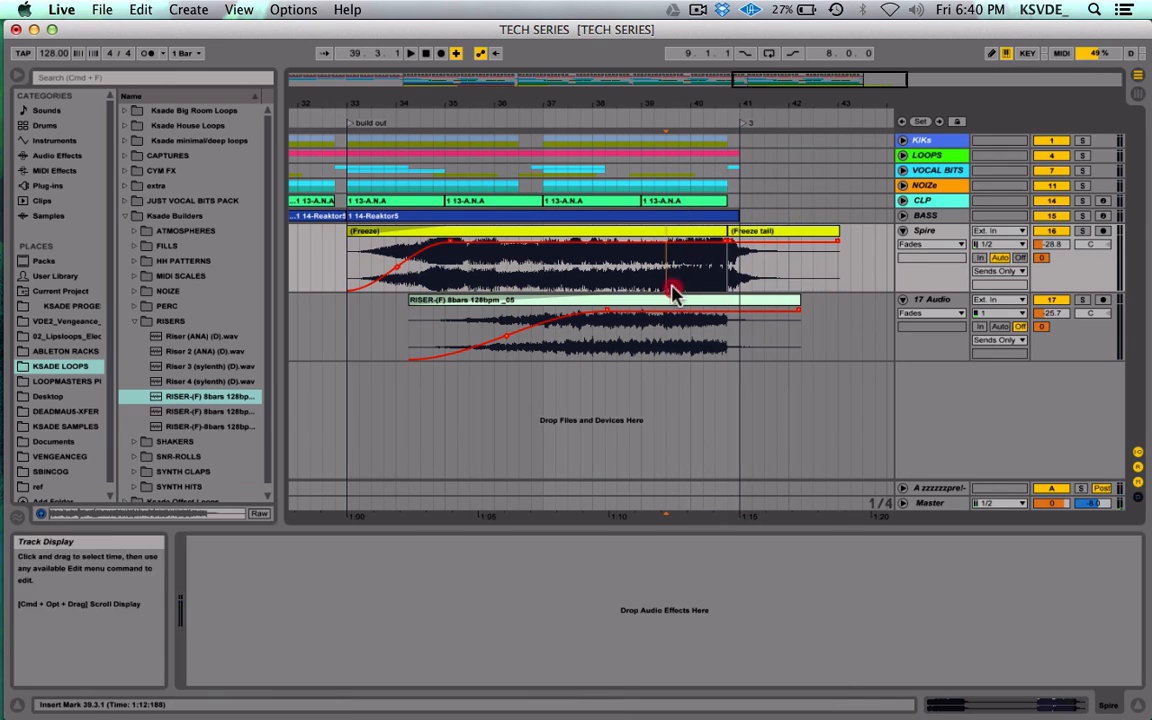
left_click(670, 282)
key("space")
left_click(1084, 232)
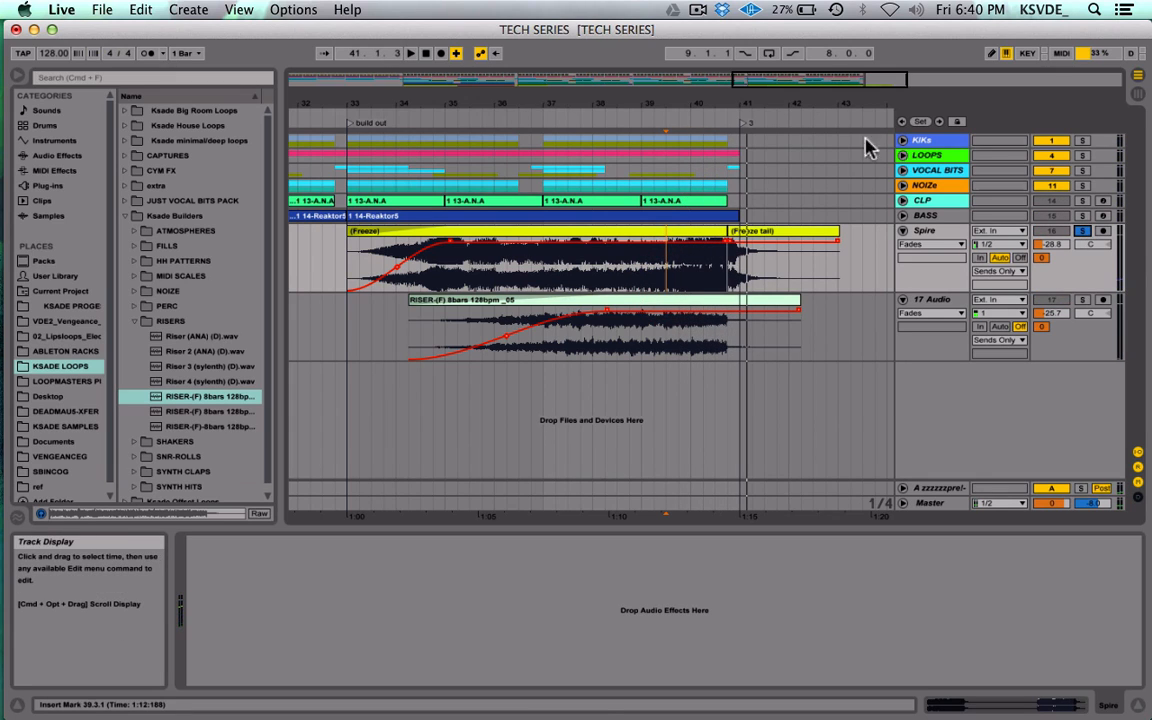
left_click(805, 232)
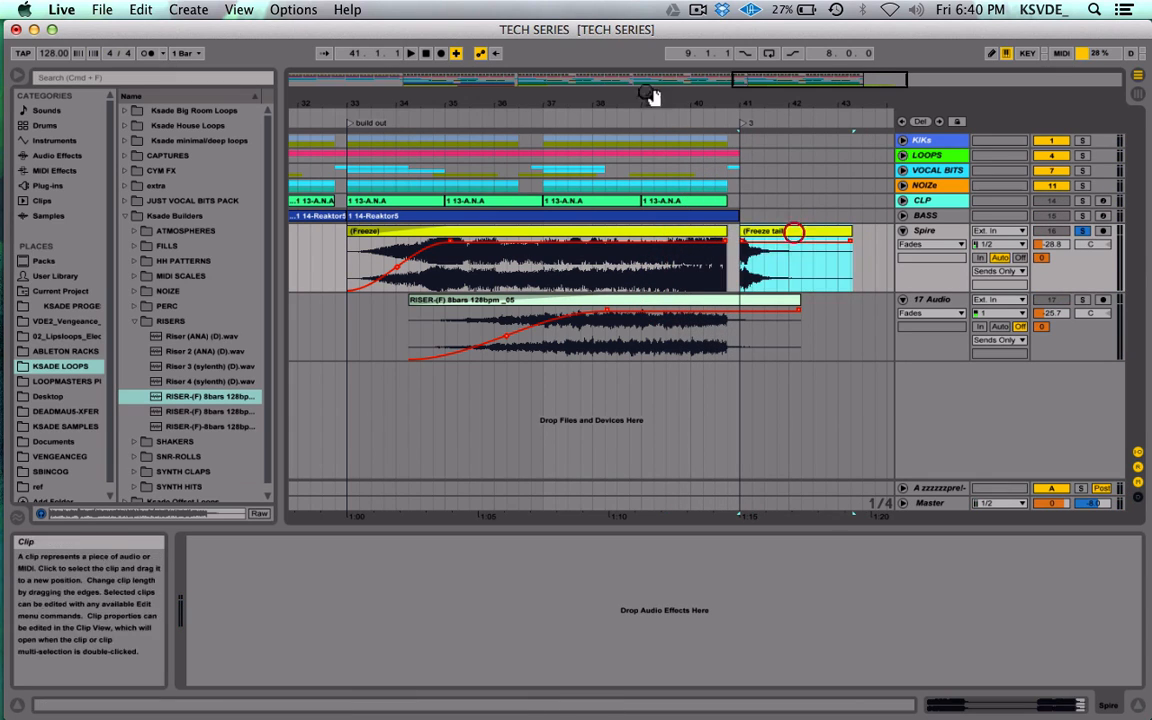
Step: Add short fades at both edges of the gap before bar 41 on the Spire track and play it from 40.2.1
left_click_drag(784, 77, 725, 278)
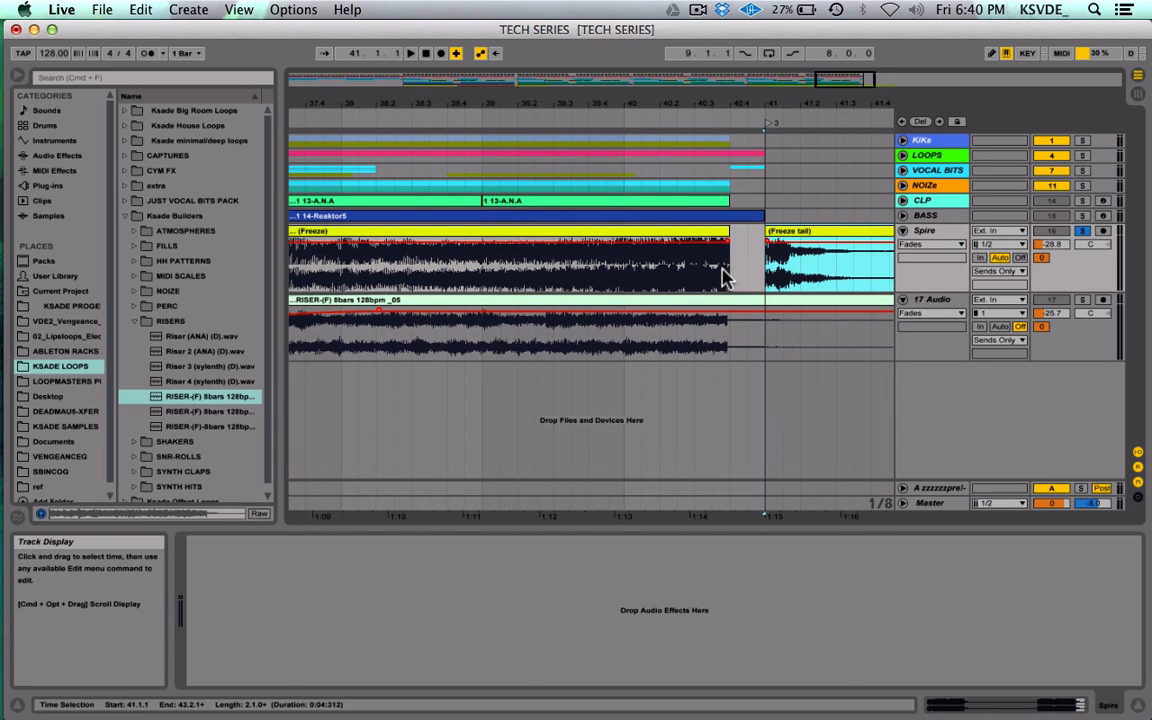
left_click(729, 248)
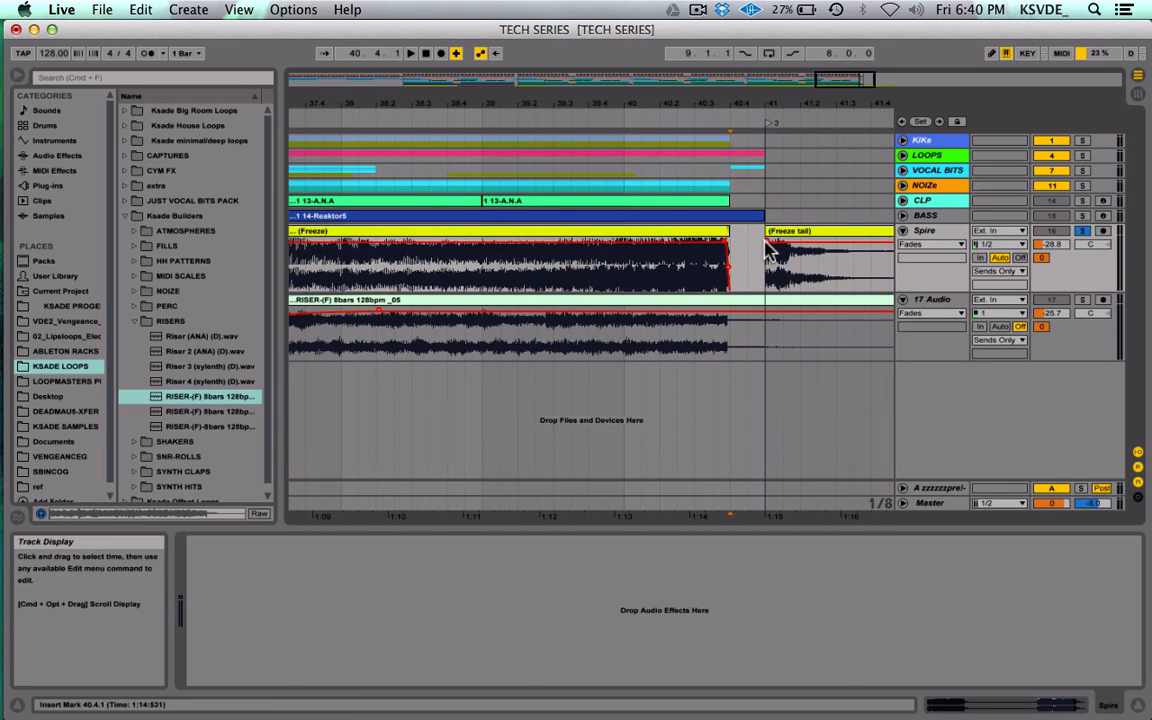
left_click(659, 255)
key("space")
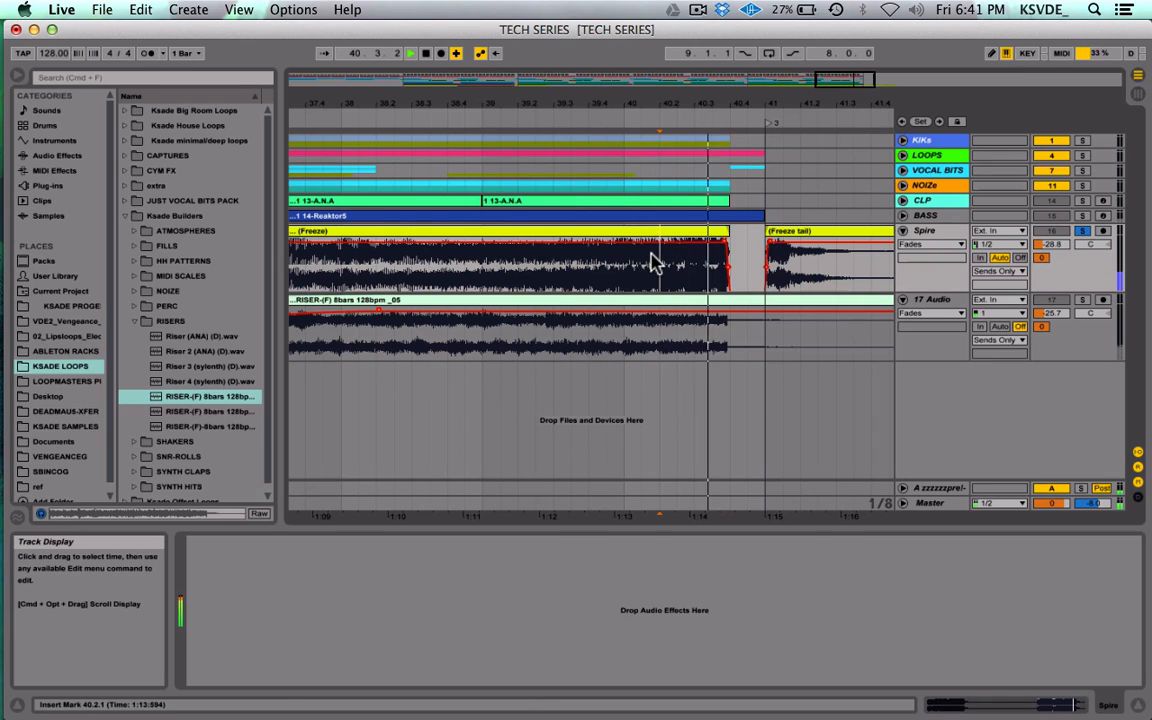
key("space")
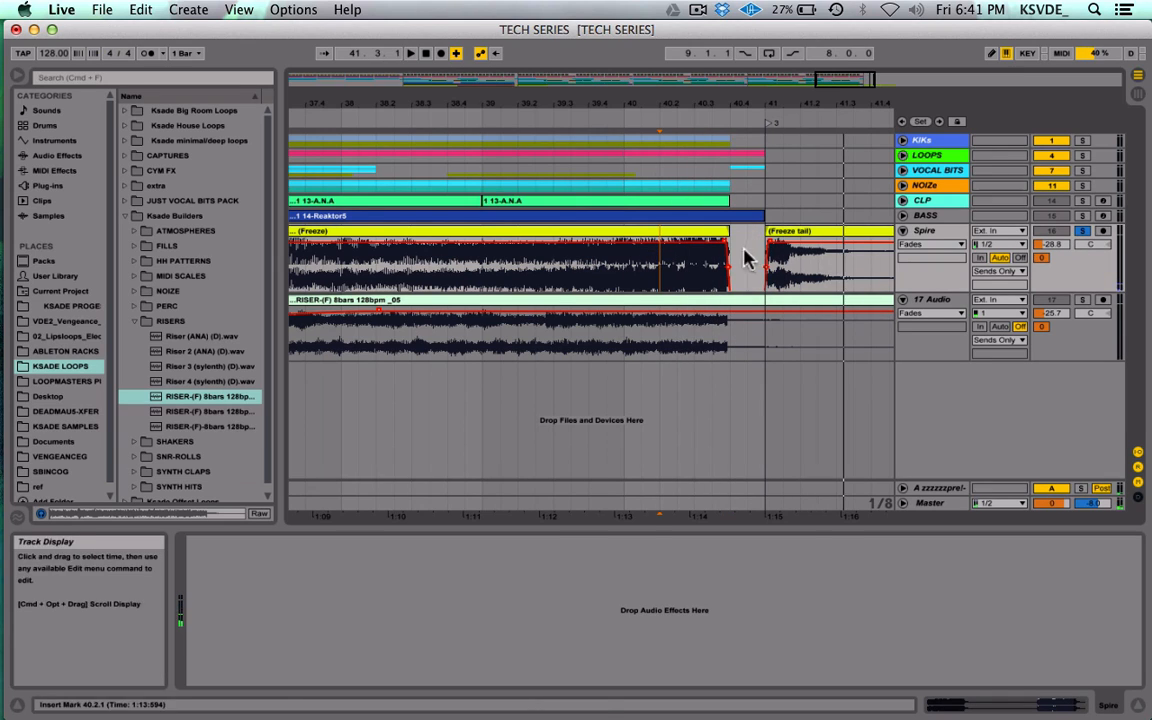
Step: Try moving the Freeze tail clip against the end of the Freeze clip at 40.4.1 and play from 40.3.1
left_click_drag(803, 230, 773, 233)
left_click(698, 267)
key("space")
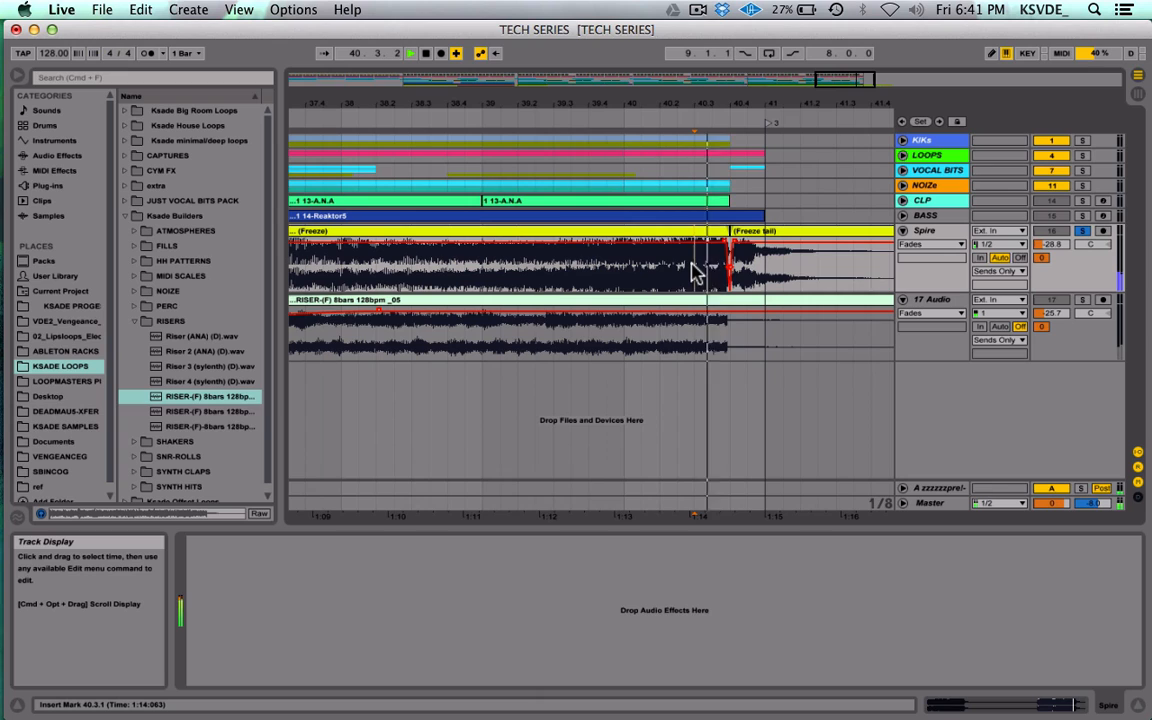
Step: Delete the Freeze tail clip after 40.4.1, play the ending from 40.2.1, and unsolo Spire
left_click(773, 242)
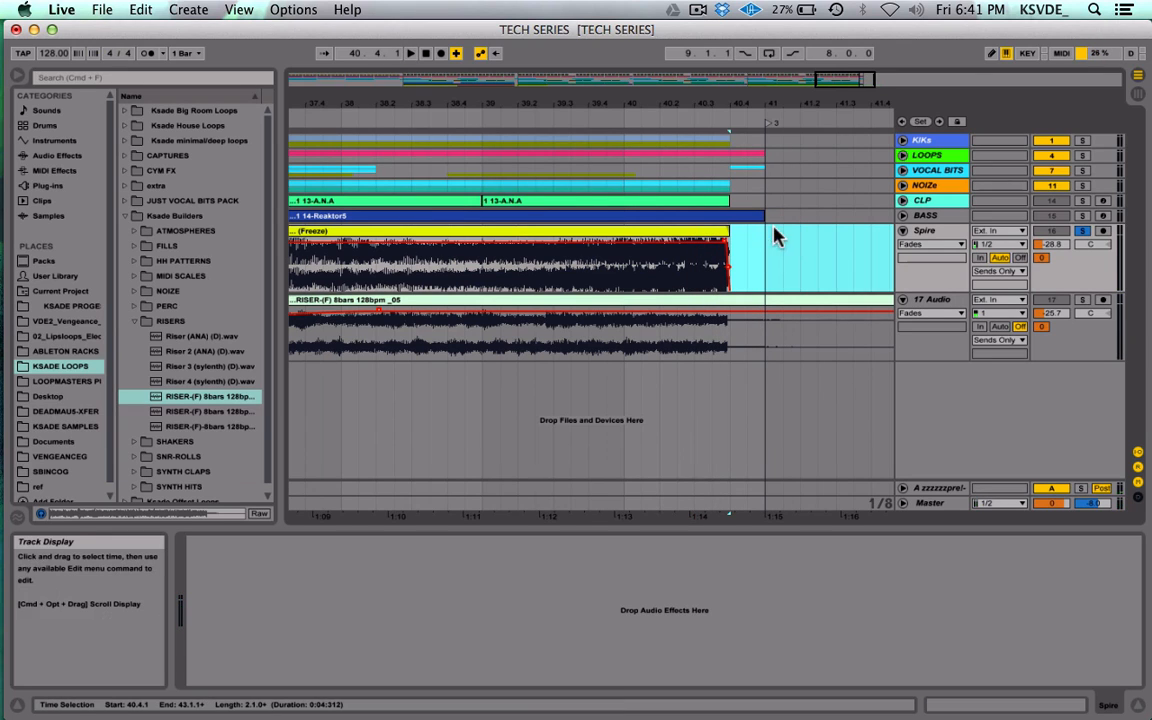
key("Delete")
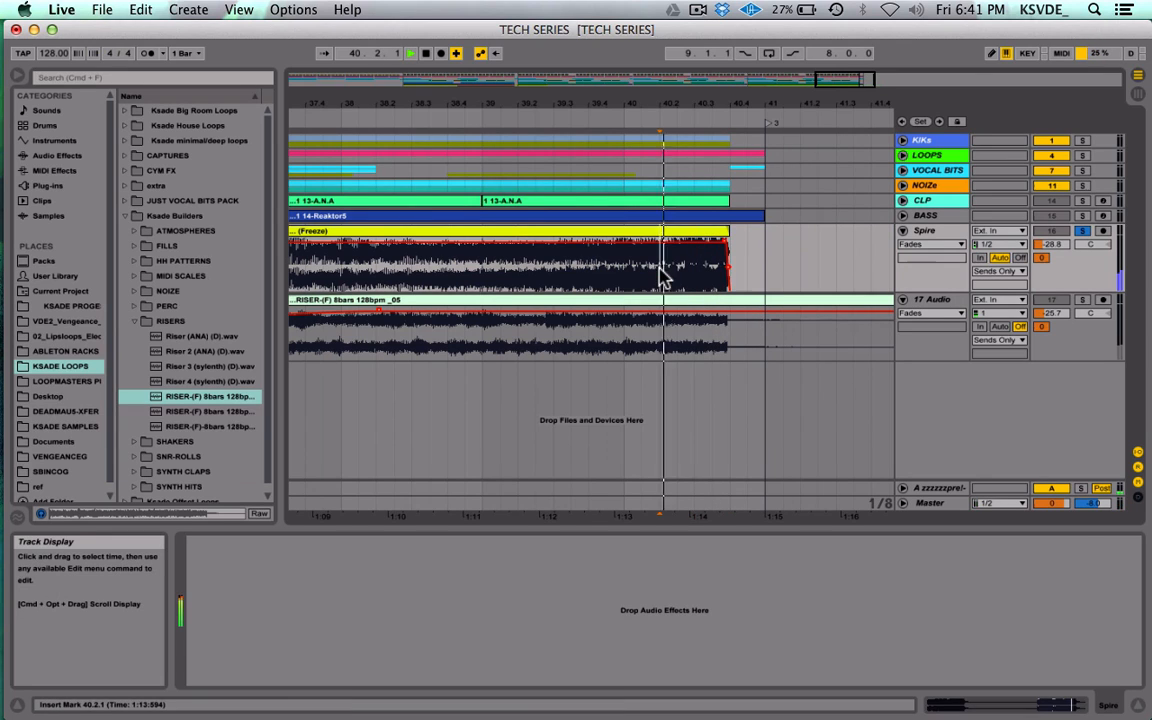
left_click(1082, 231)
key("space")
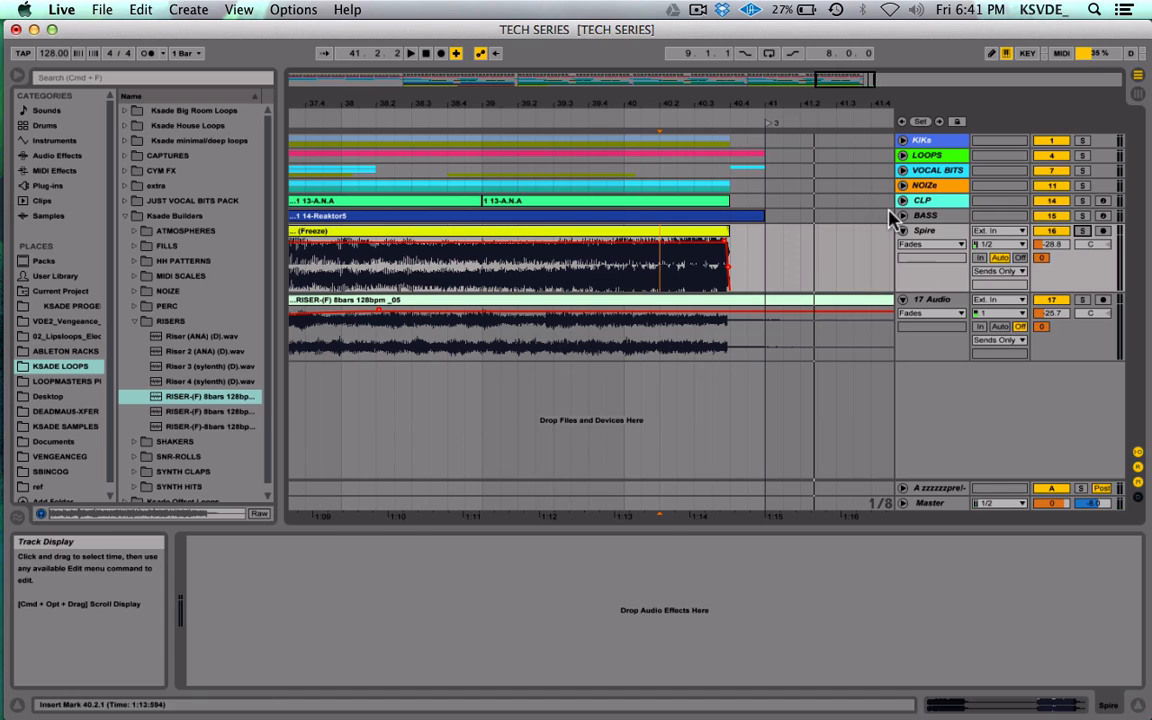
Step: Fold the Spire and 17 Audio tracks and play the arrangement from 9.1.1
left_click(906, 231)
left_click(903, 246)
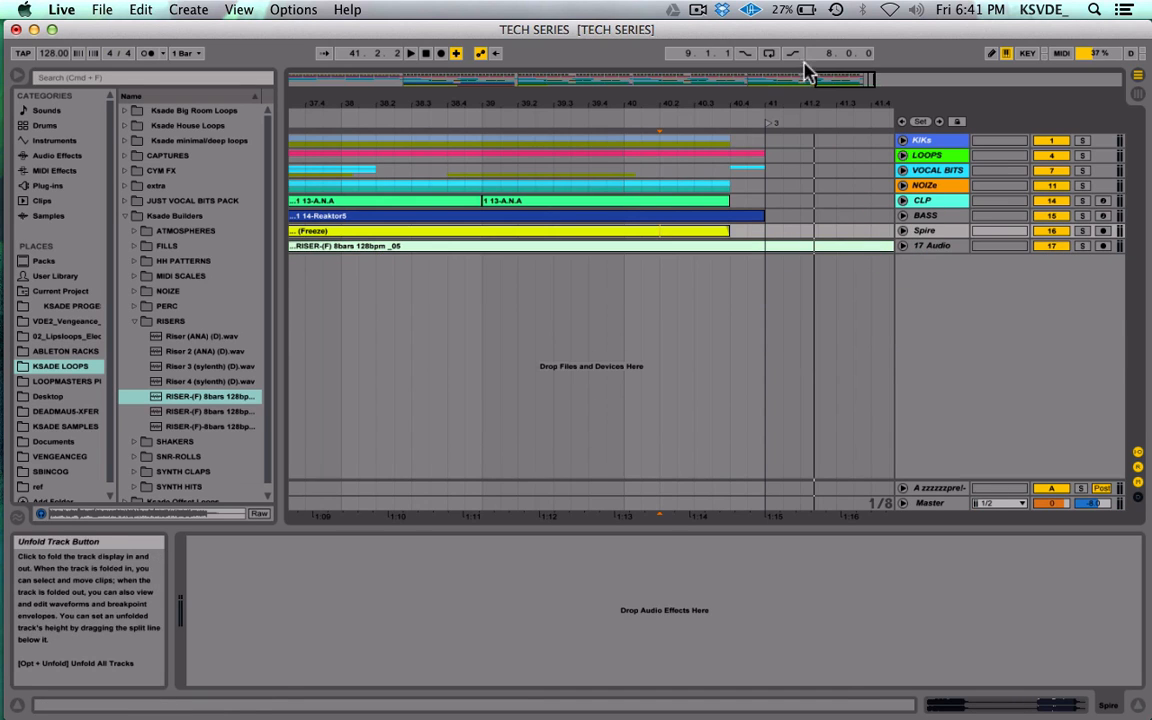
key("minus")
key("minus")
key("minus")
scroll(697, 219, "left", 10)
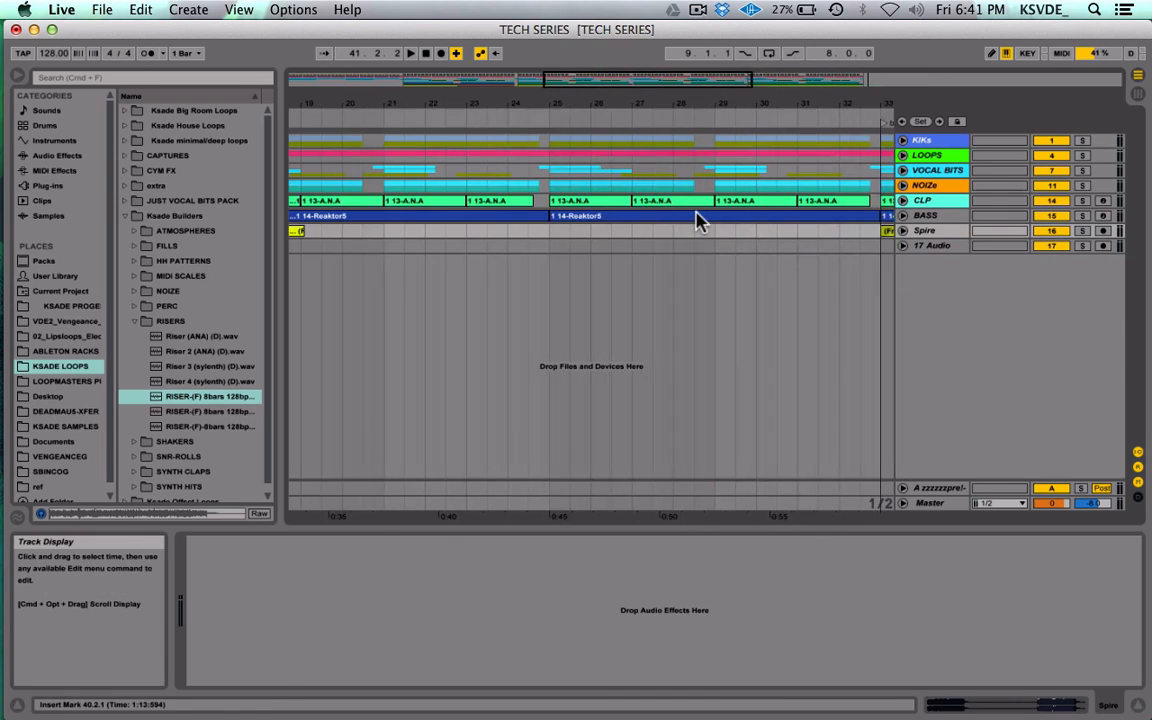
scroll(697, 219, "left", 1)
left_click_drag(643, 104, 710, 87)
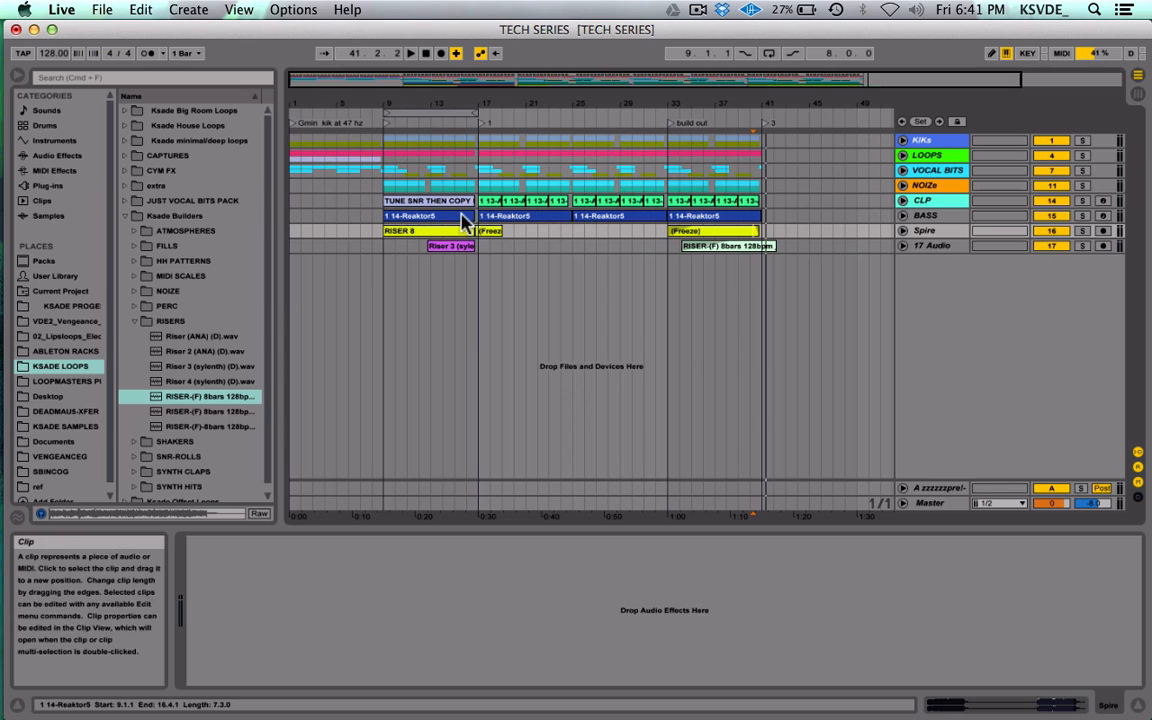
left_click(380, 250)
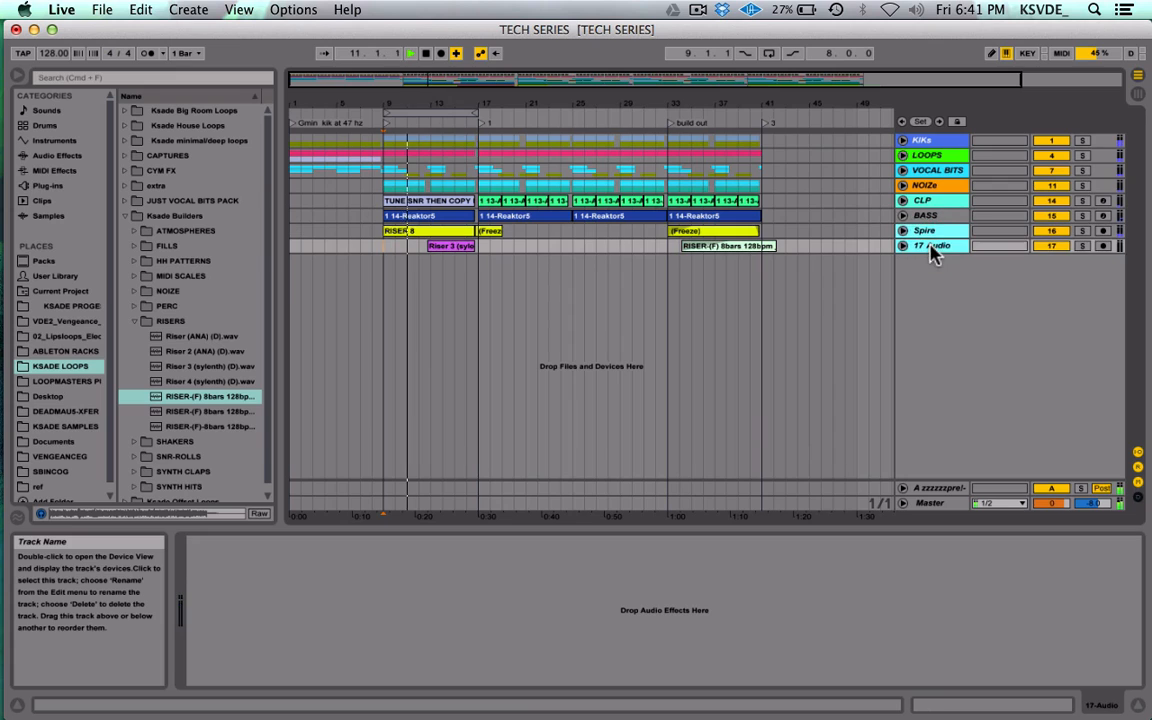
Step: Group the Spire and 17 Audio tracks as RISER and set the group's output to Sends Only
key("super+g")
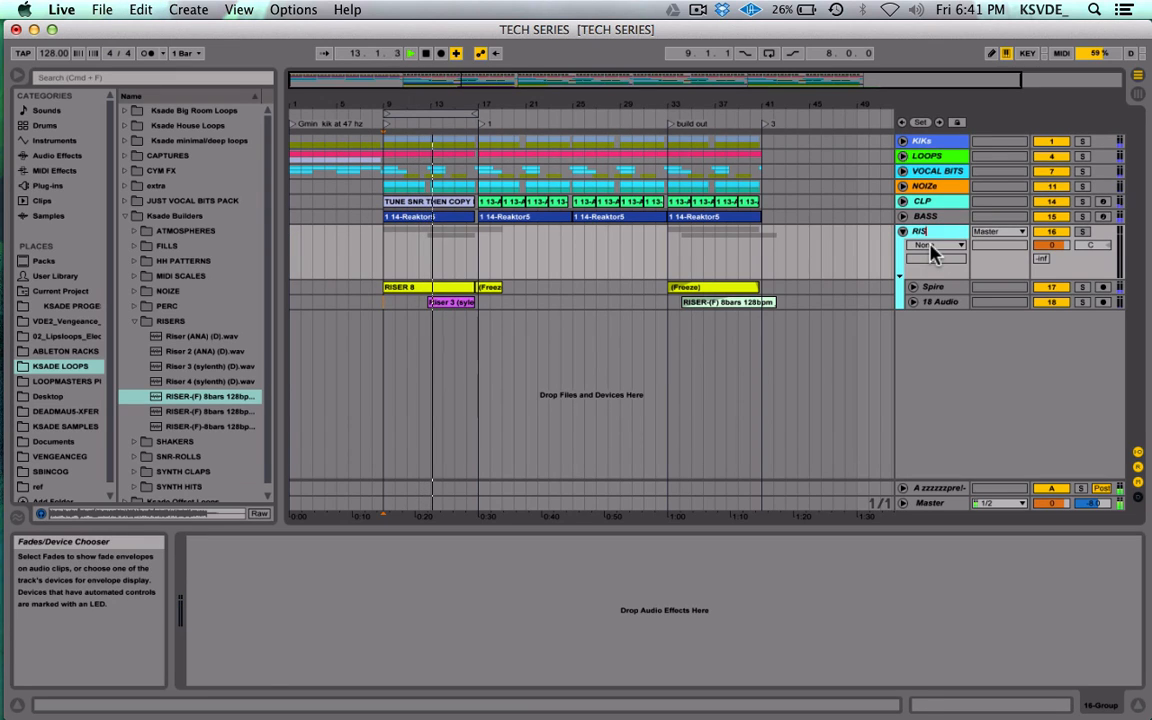
key("Tab")
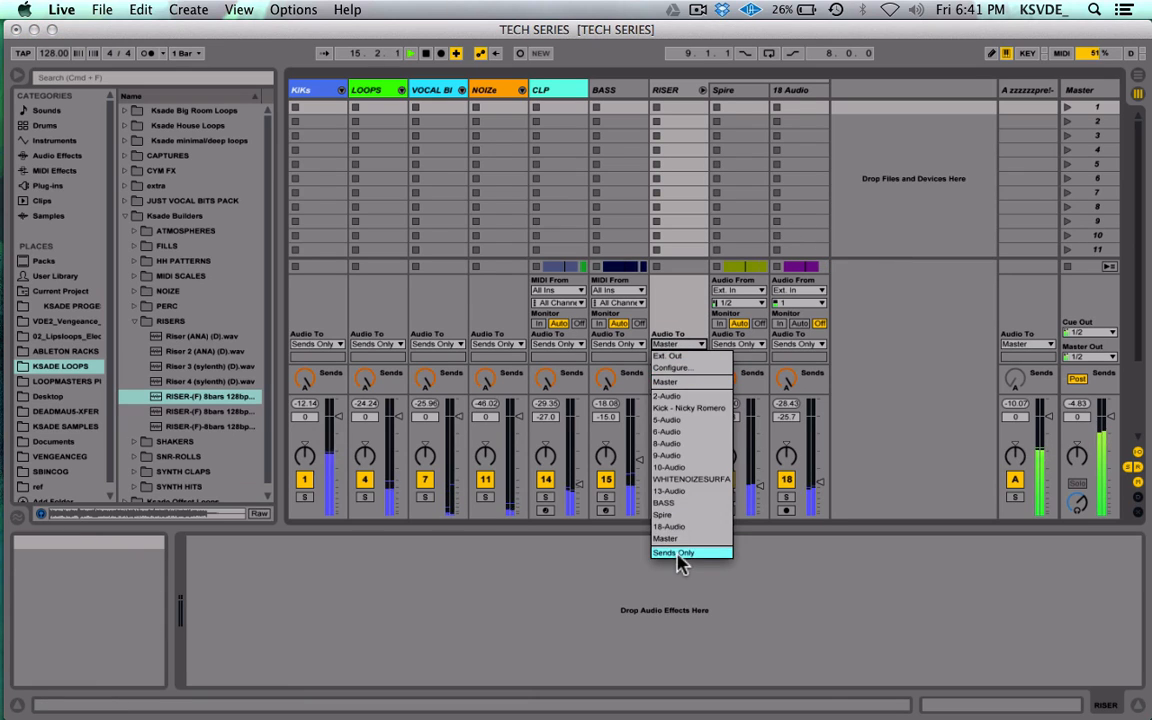
left_click(674, 552)
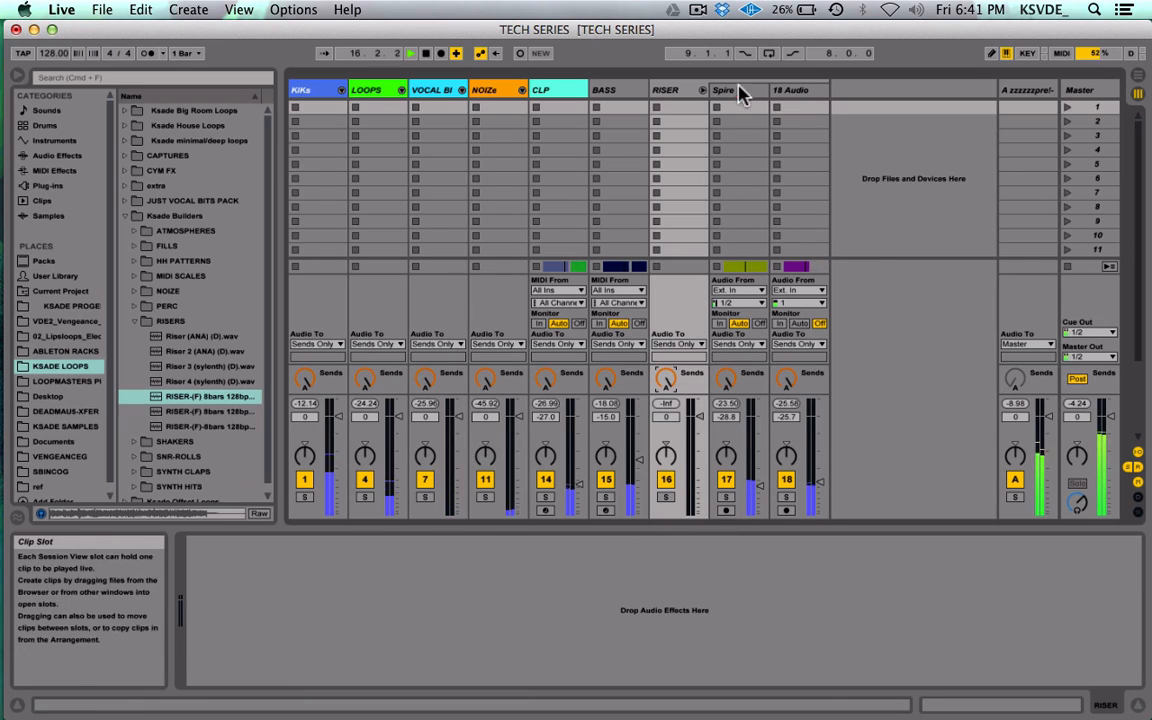
Step: Route the Spire and 18 Audio tracks to Group with their A sends at -inf, and fold the RISER group
left_click(808, 90)
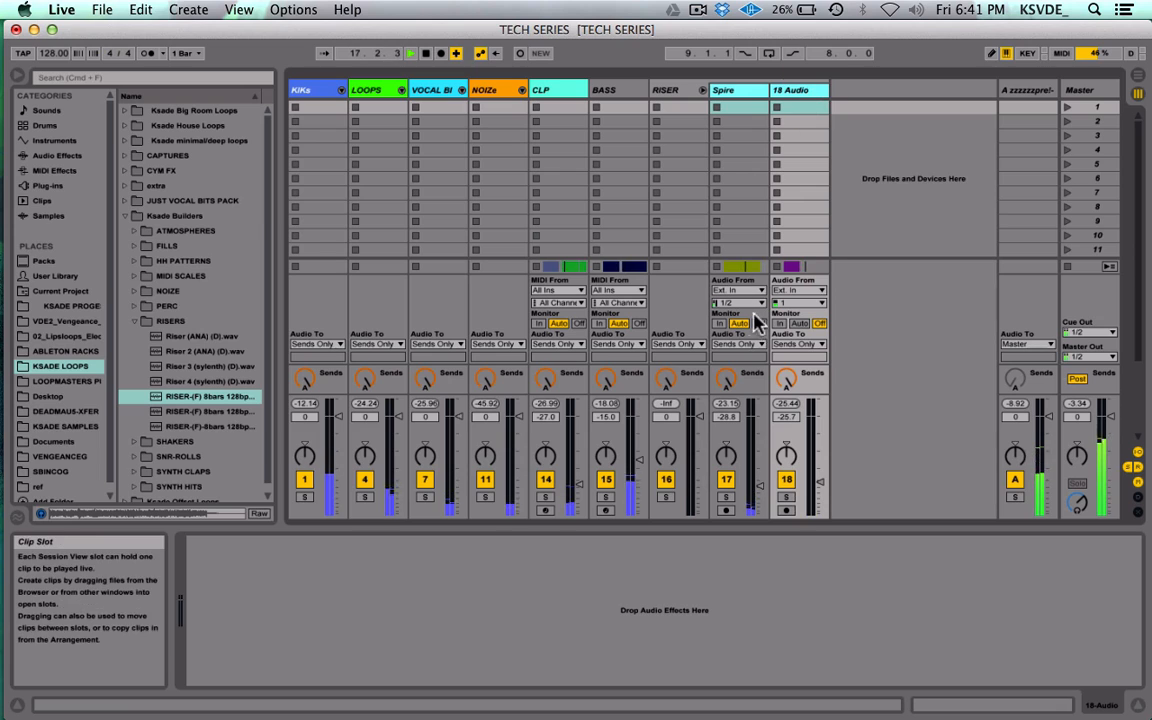
left_click(738, 344)
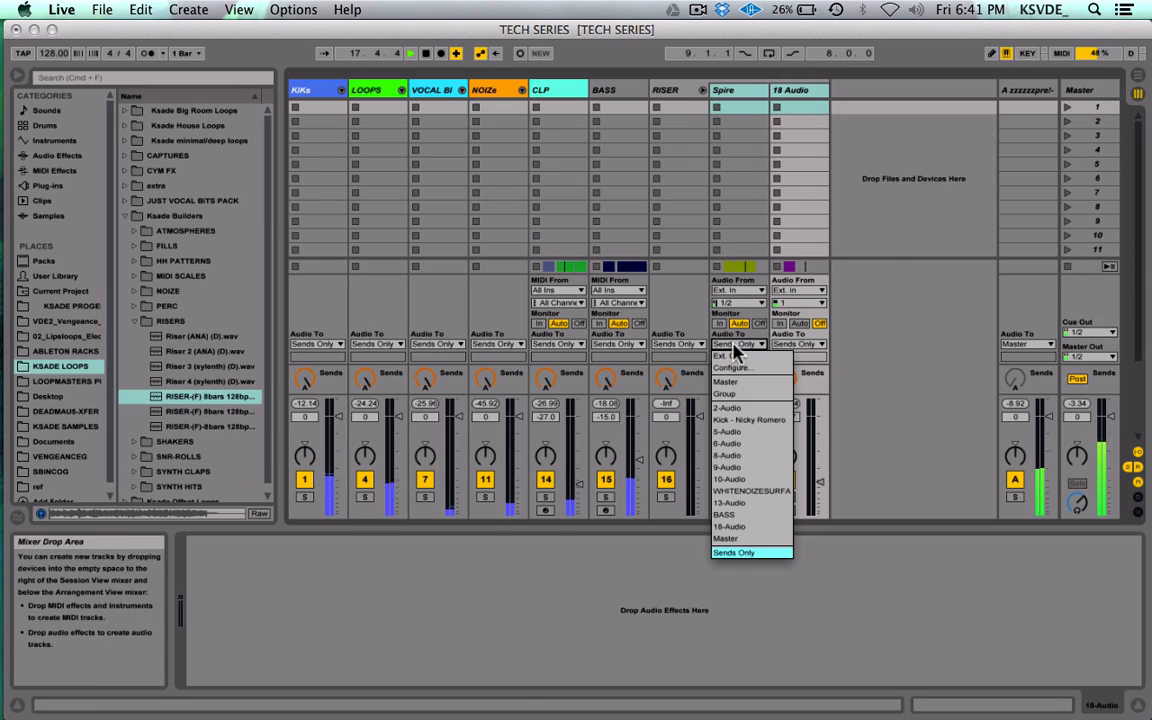
left_click(735, 394)
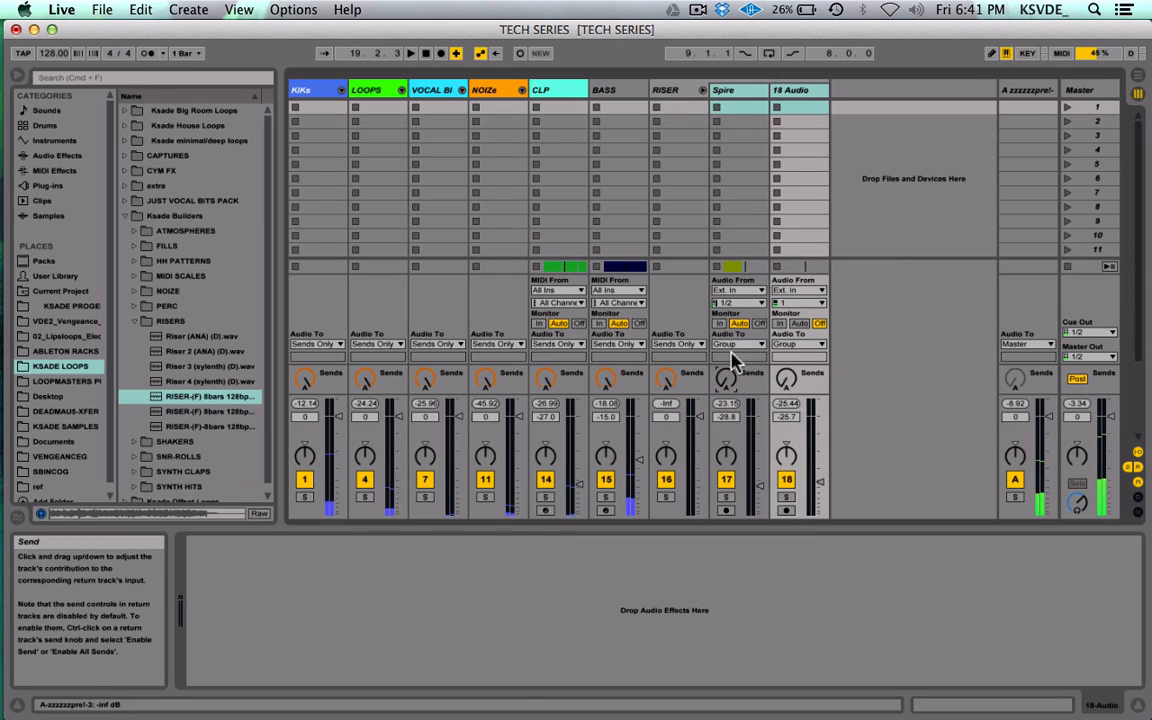
left_click(703, 90)
left_click(668, 90)
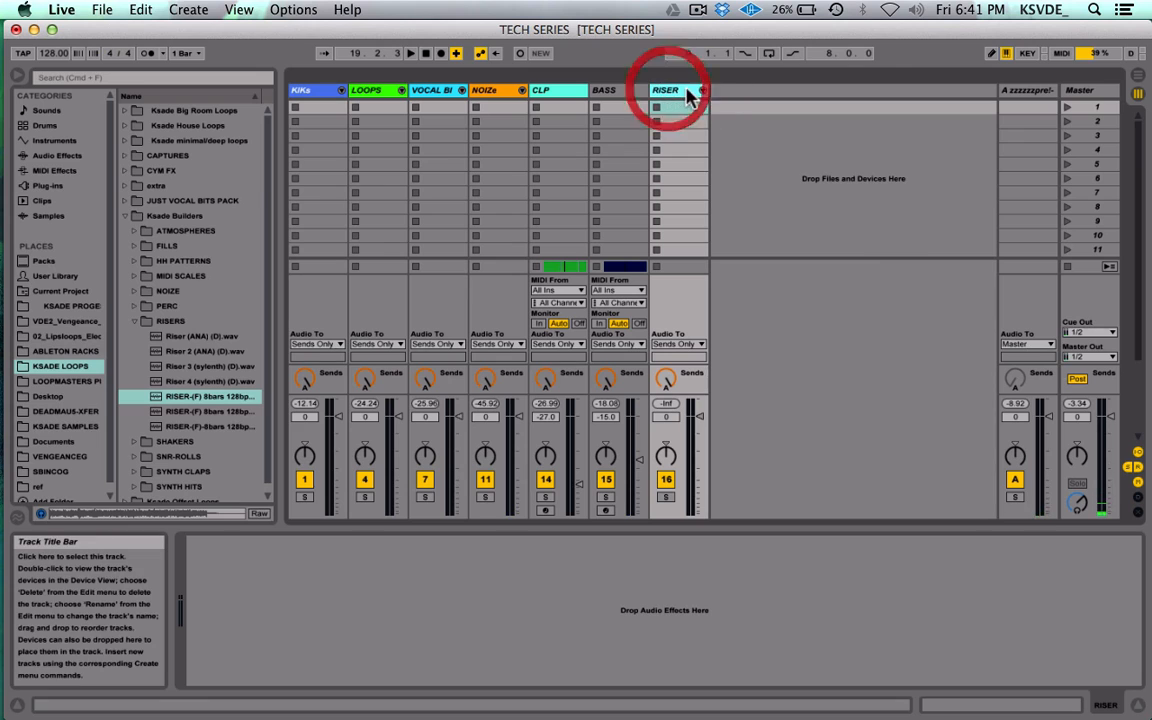
Step: Color the RISER group red and save the set while the arrangement plays from 8.1.1
key("Tab")
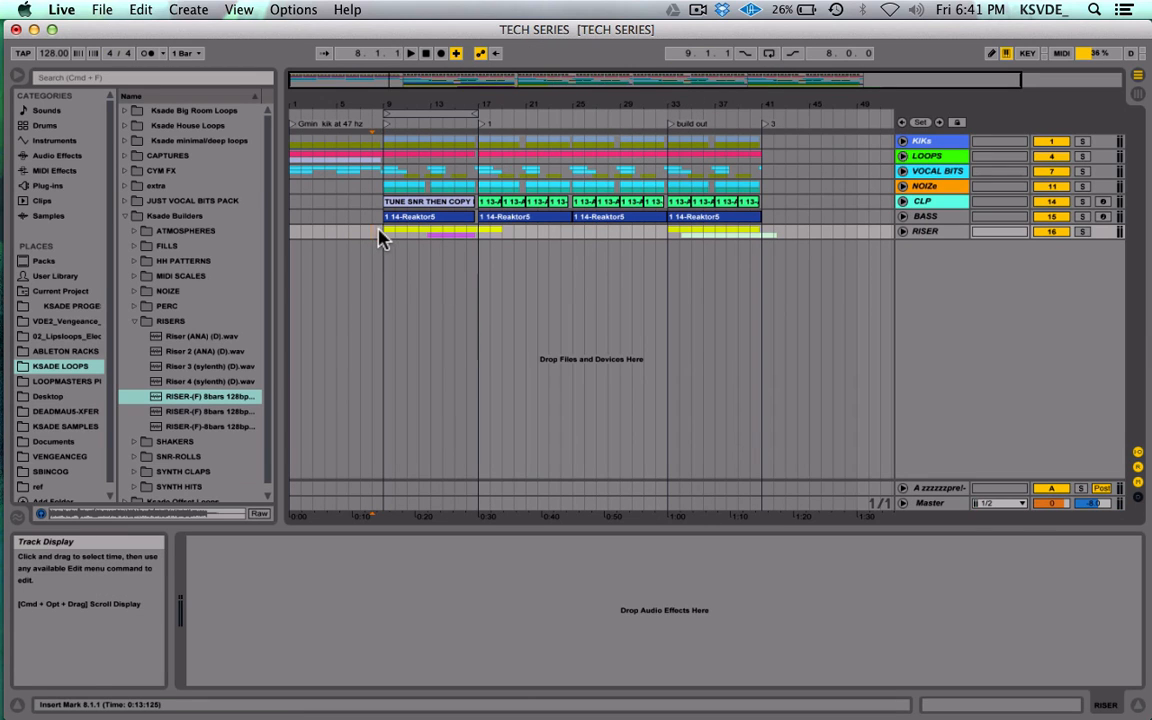
key("space")
right_click(938, 233)
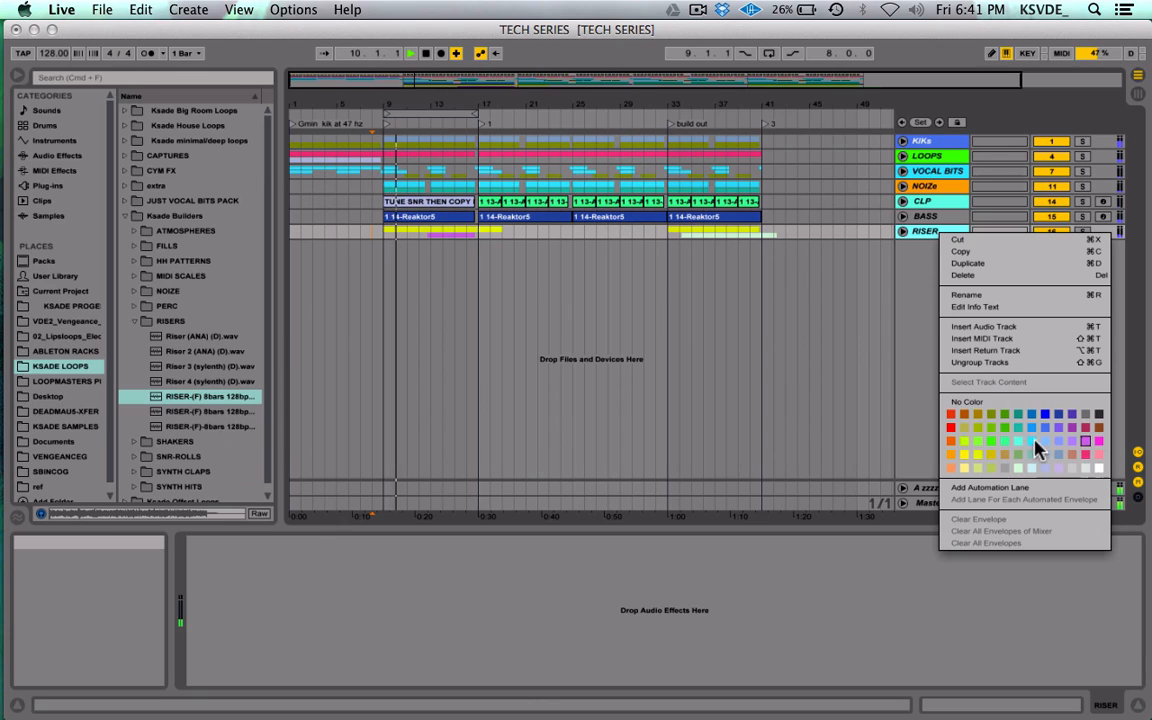
left_click(951, 428)
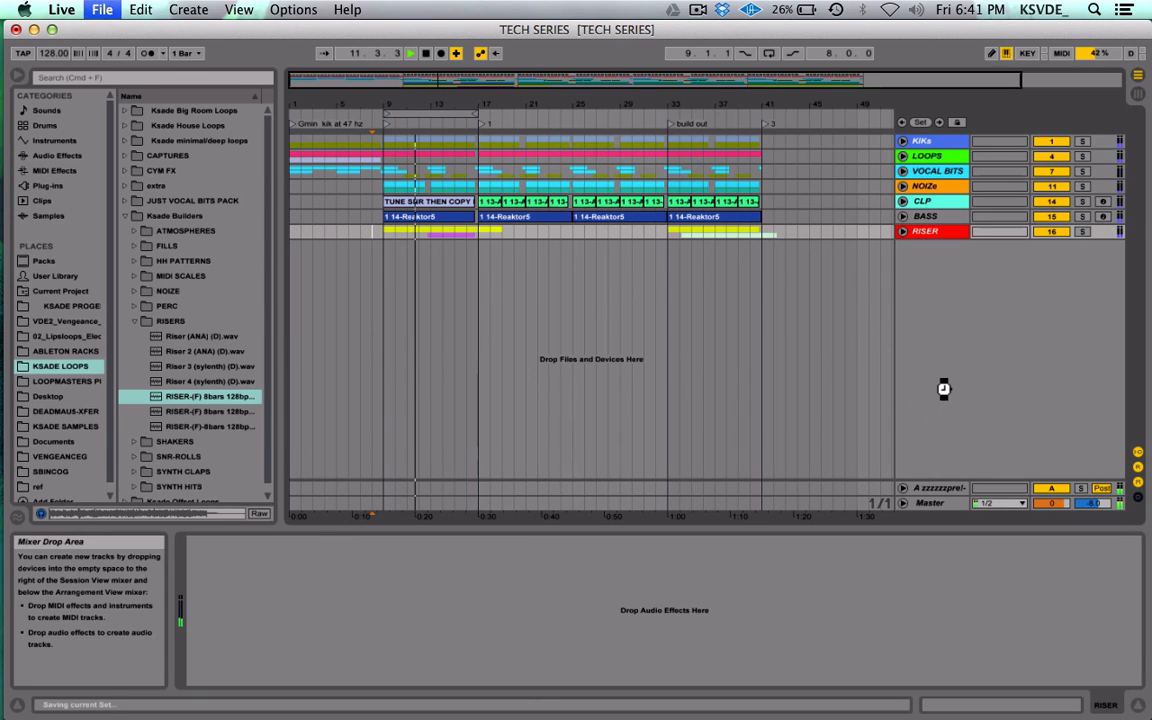
Step: Unfold the RISER group and its tracks and compare the build out section with Spire muted and unmuted during playback
left_click(902, 233)
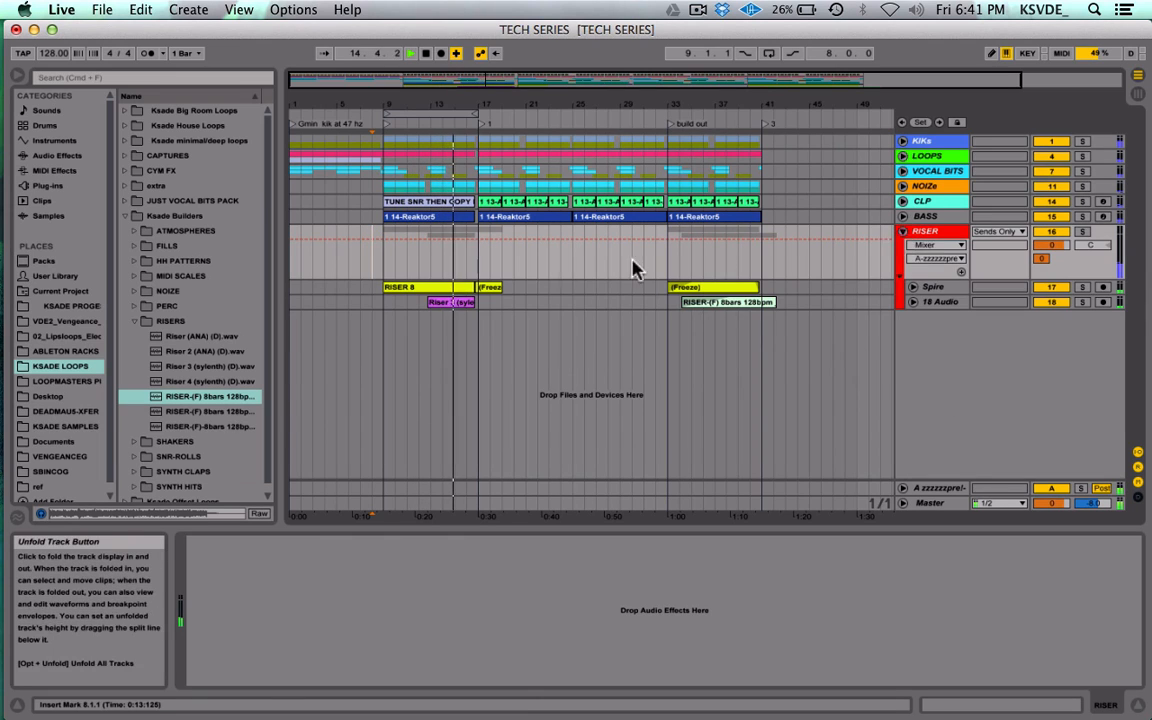
left_click(910, 288)
left_click(912, 356)
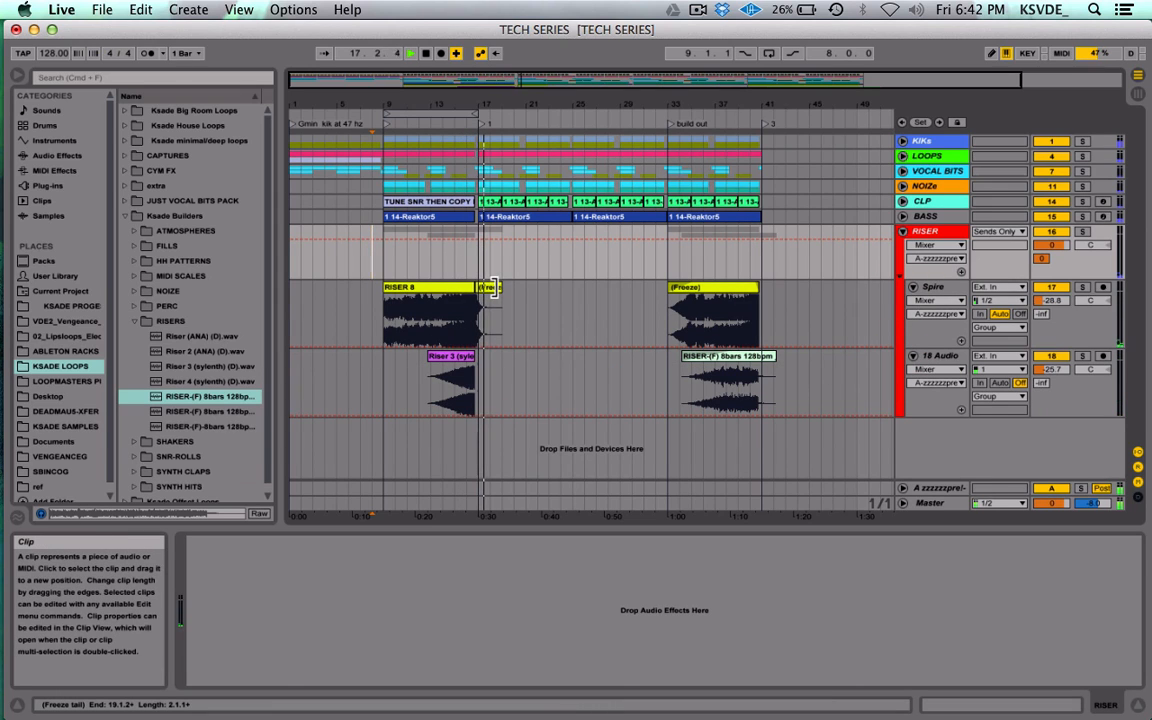
left_click(904, 233)
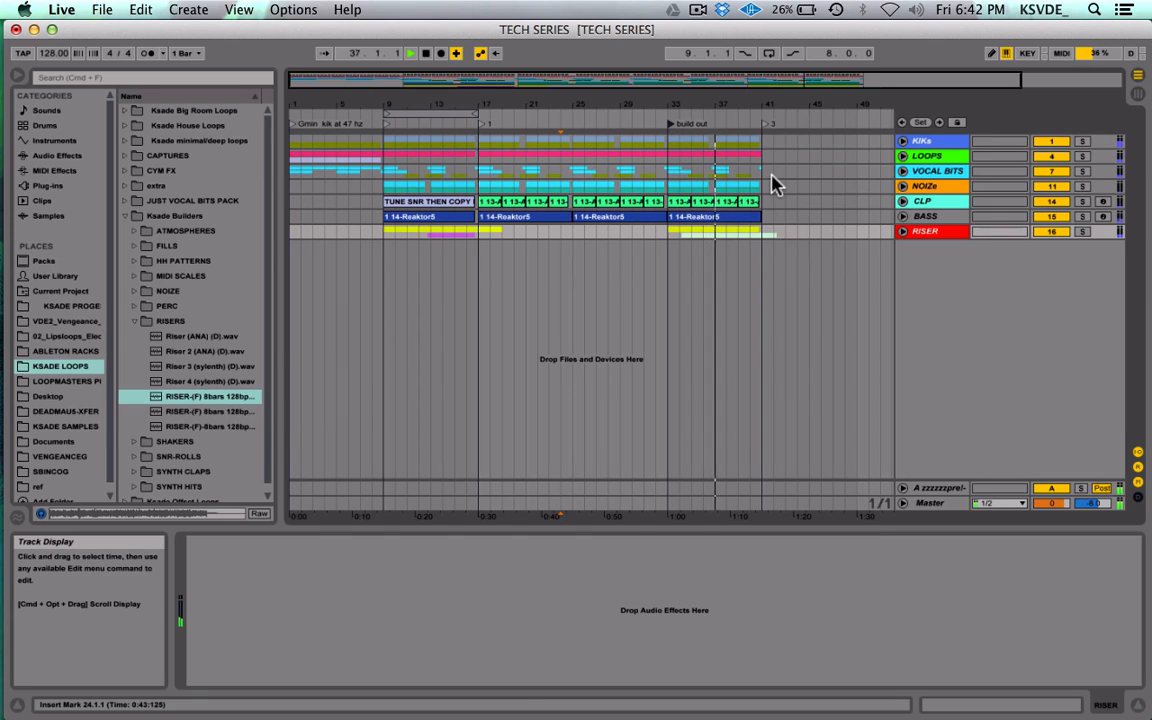
left_click(903, 231)
left_click(1058, 288)
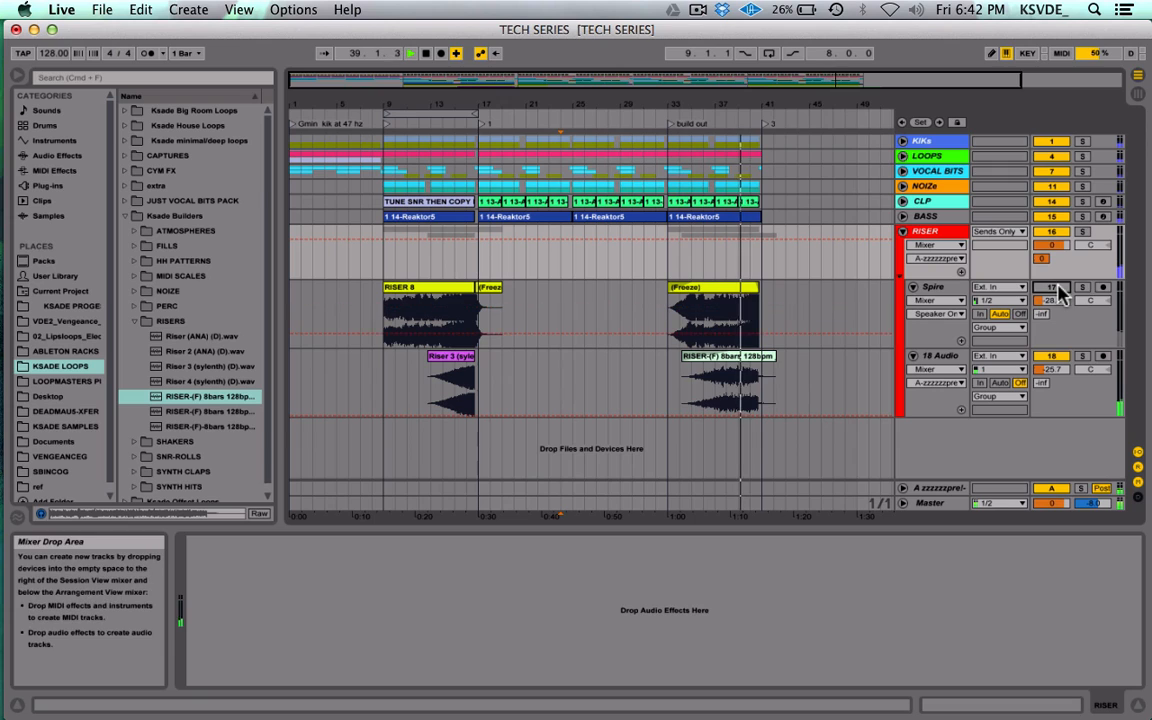
left_click(1058, 288)
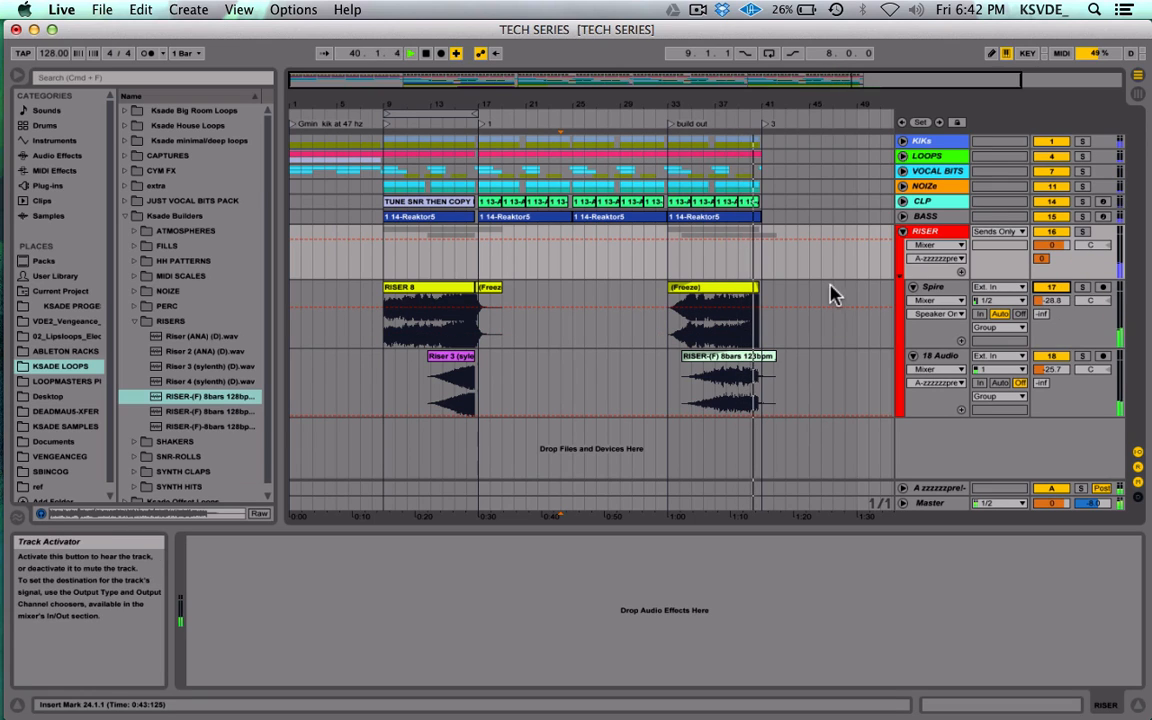
Step: Replace the Freeze clip at 33.1.1 on the Spire track with a copy of Riser 3 (sylenth) ending at 40.4.1
left_click(726, 290)
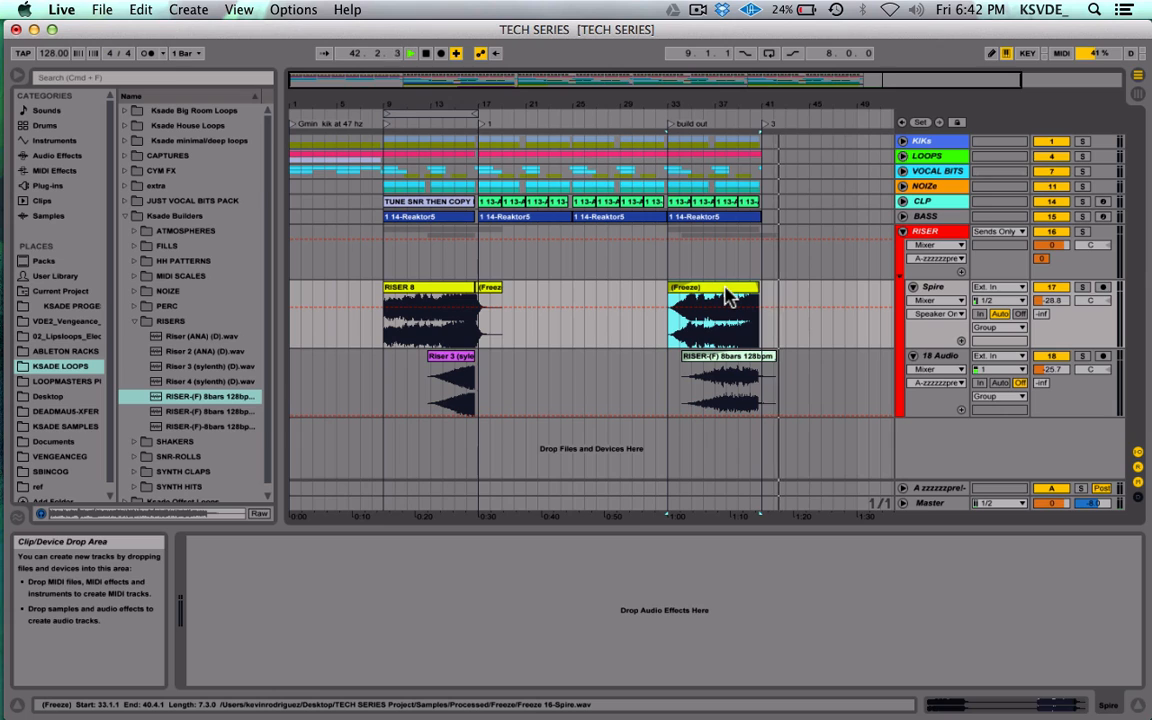
key("Delete")
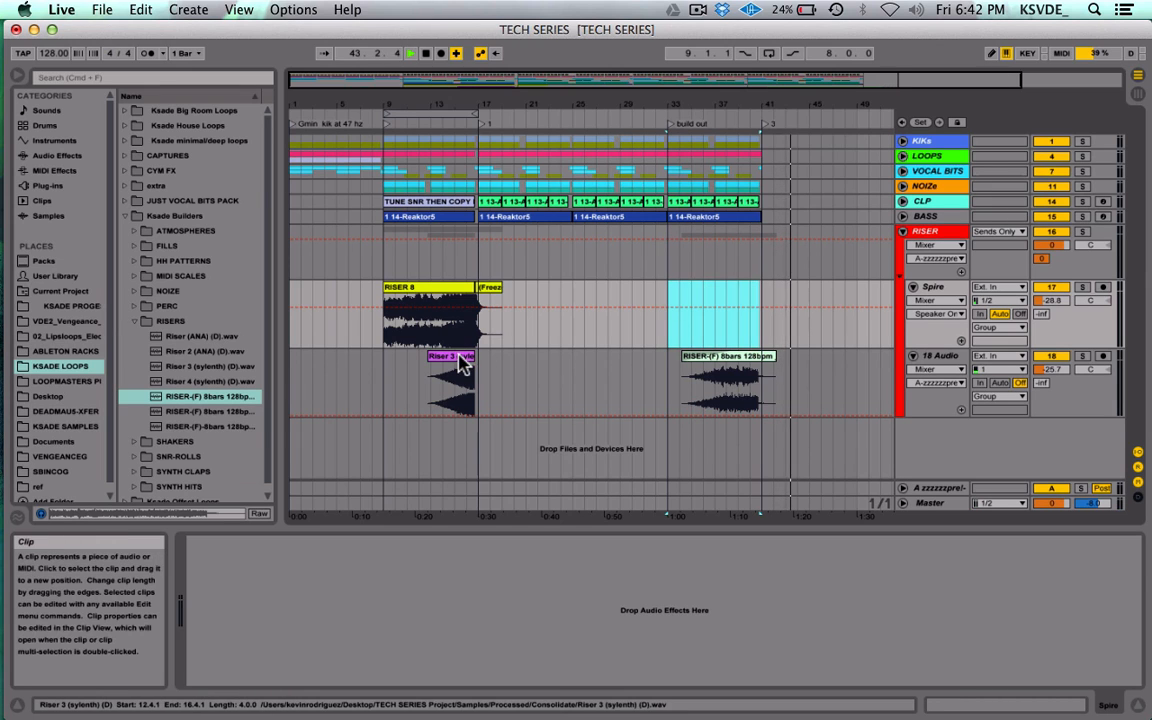
left_click_drag(463, 361, 740, 331)
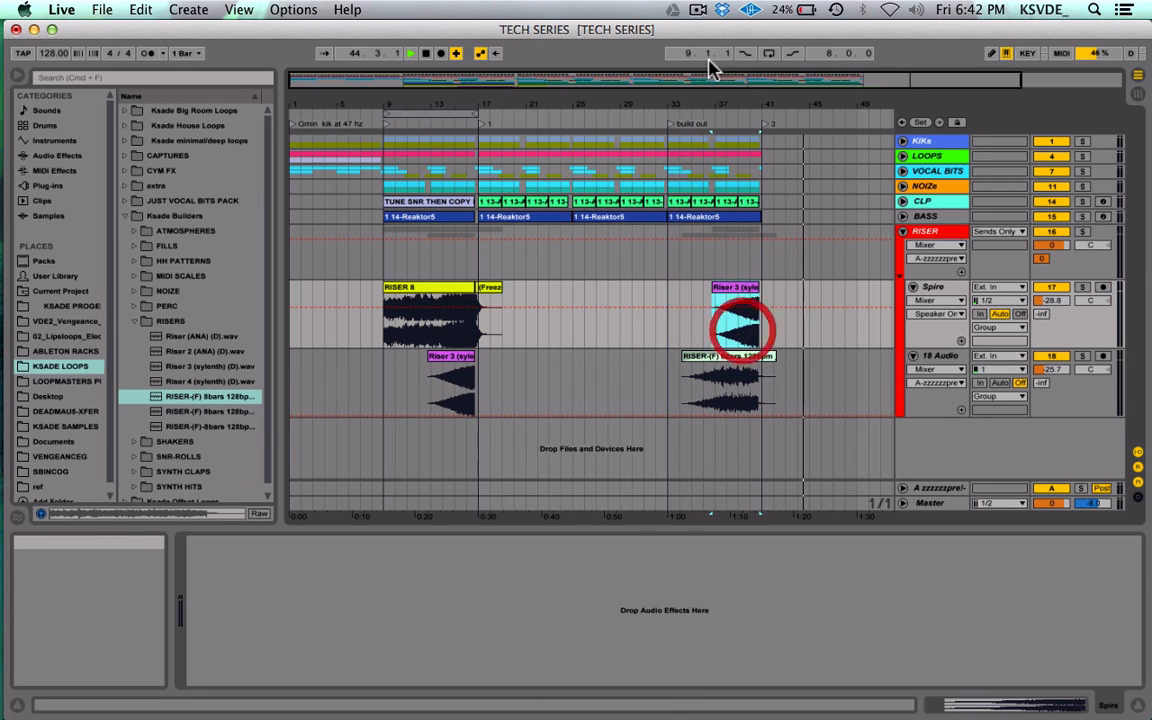
Step: Examine the copied Riser 3 clip on the Spire track up close and play into its start from 36.2.1
left_click_drag(720, 88, 722, 88)
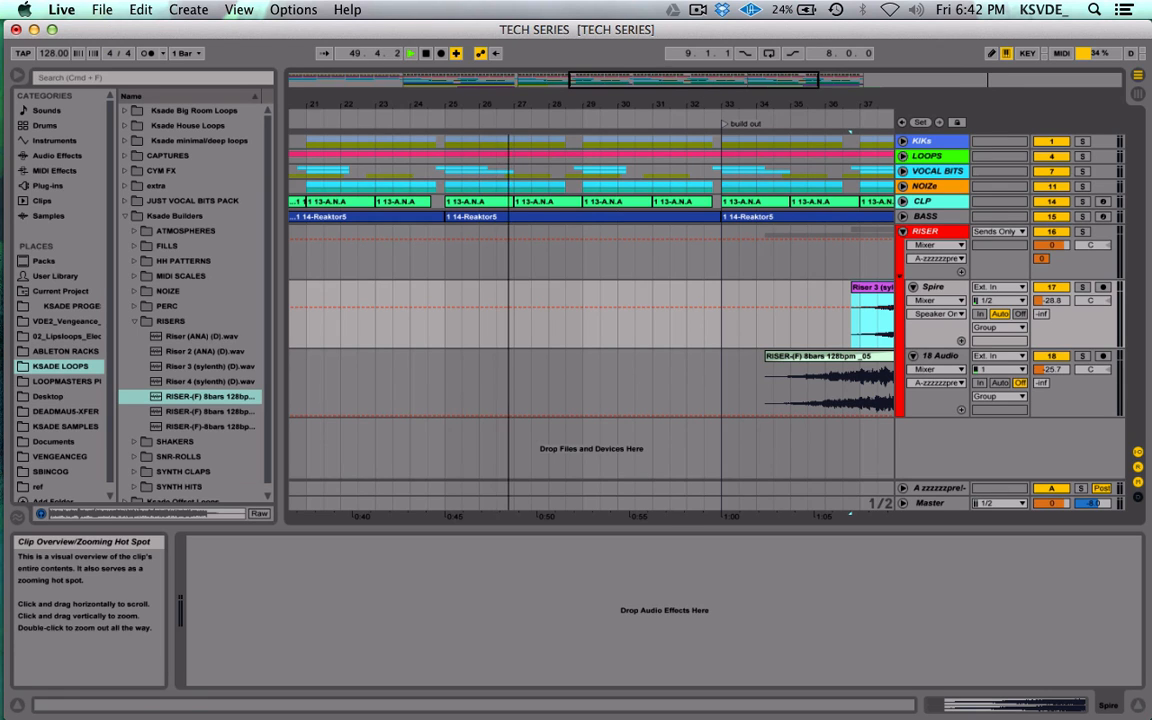
left_click_drag(659, 80, 659, 100)
scroll(694, 280, "right", 10)
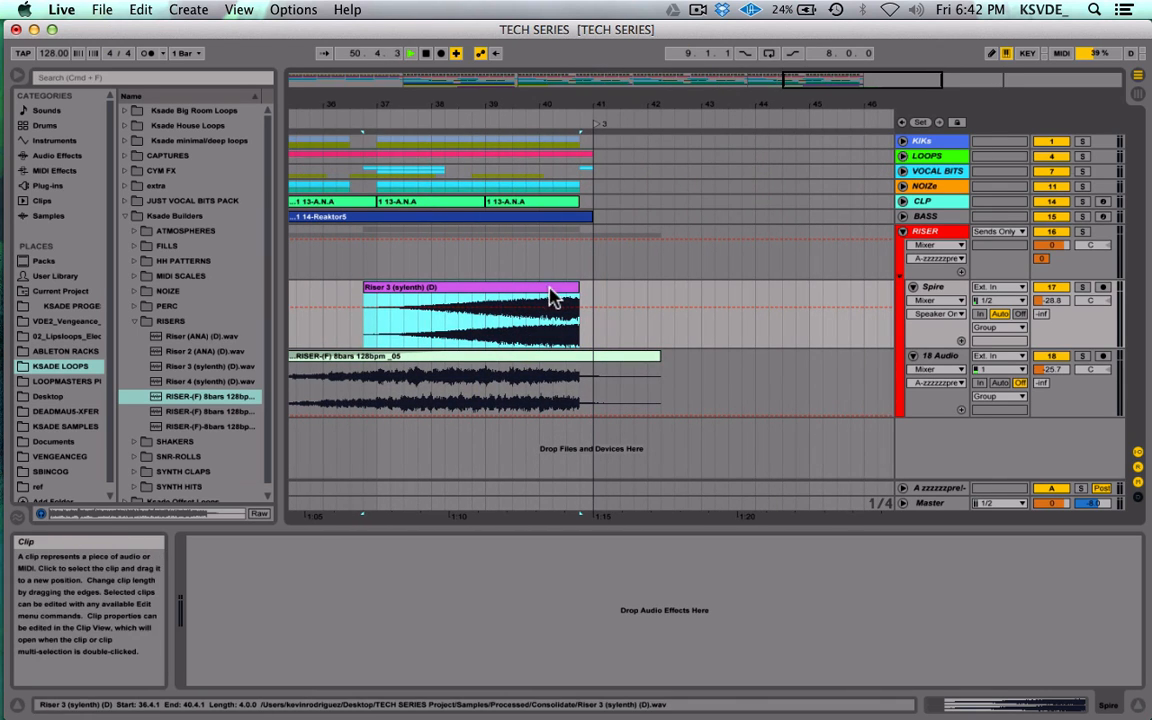
left_click(350, 291)
scroll(349, 291, "left", 1)
left_click(347, 290)
key("space")
key("space")
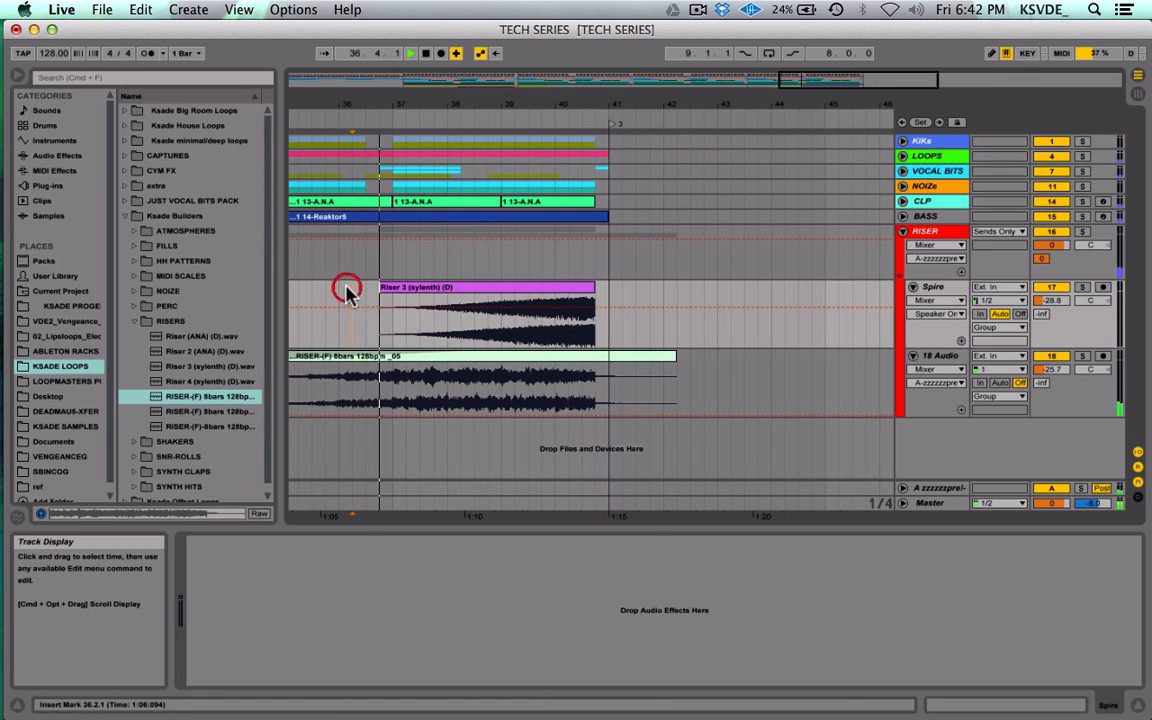
key("space")
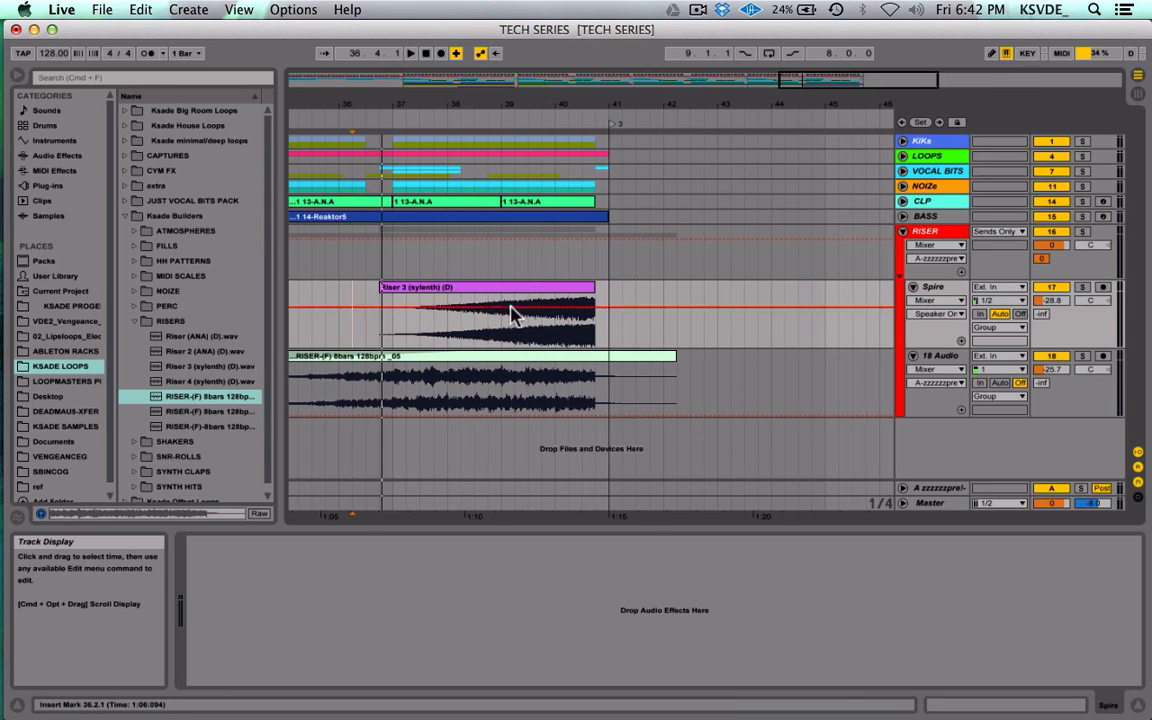
scroll(478, 393, "left", 3)
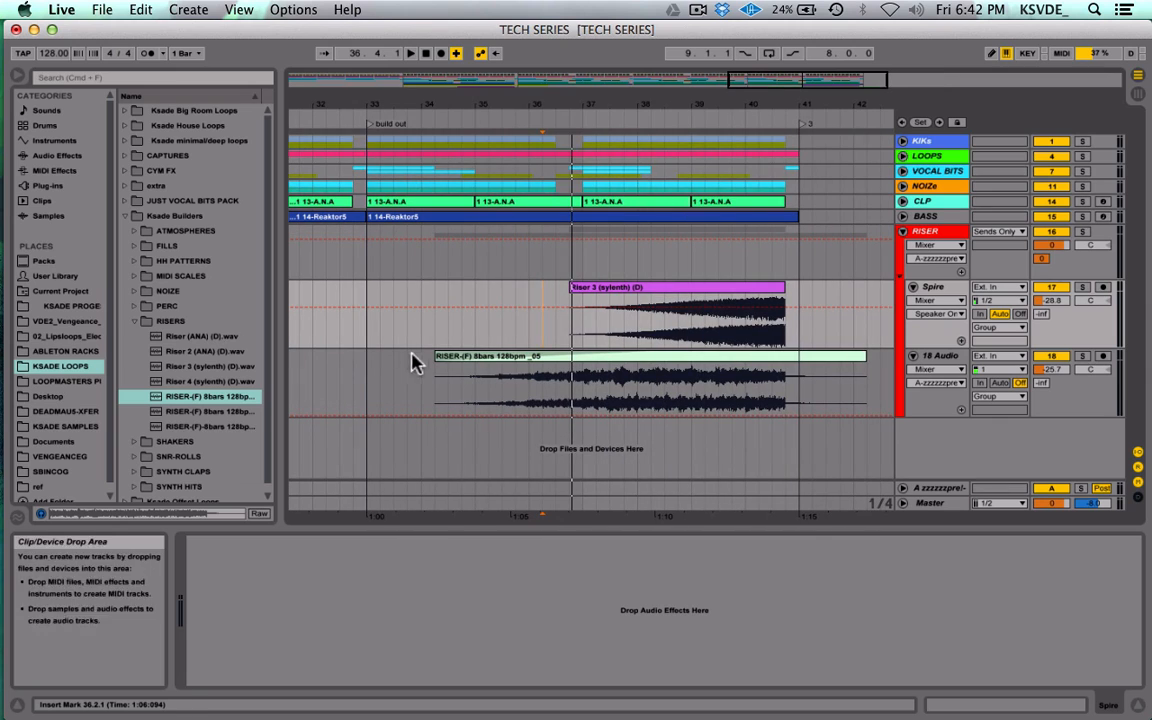
left_click_drag(368, 370, 783, 345)
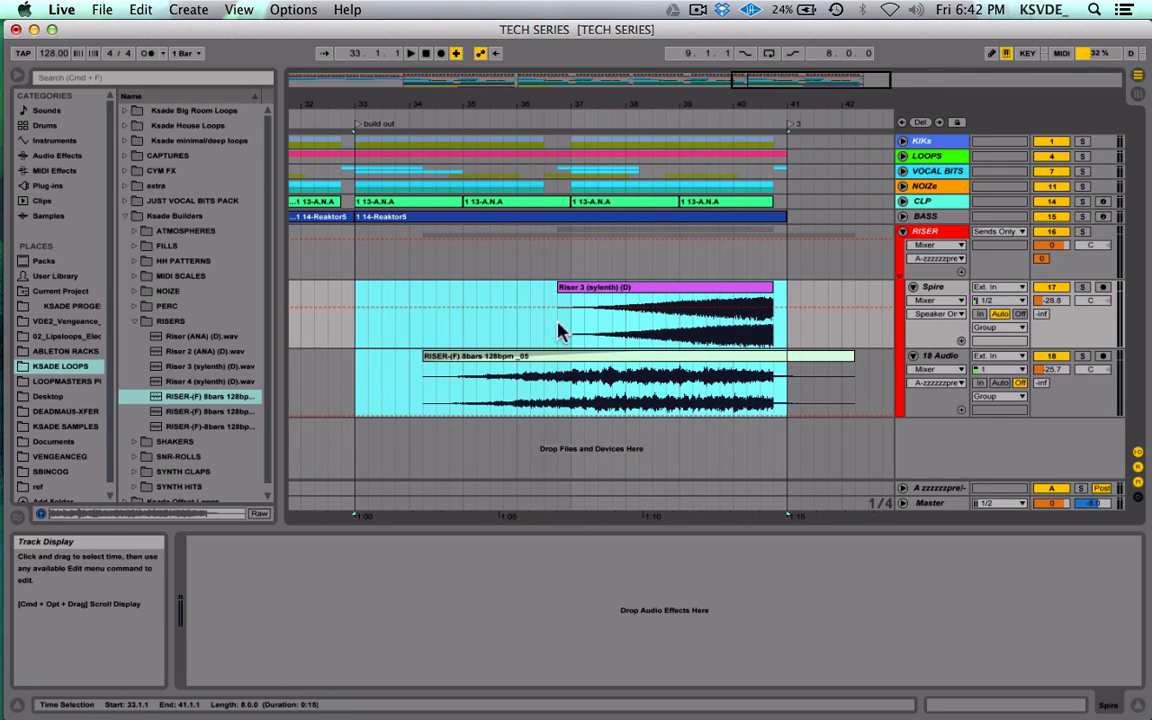
left_click(518, 330)
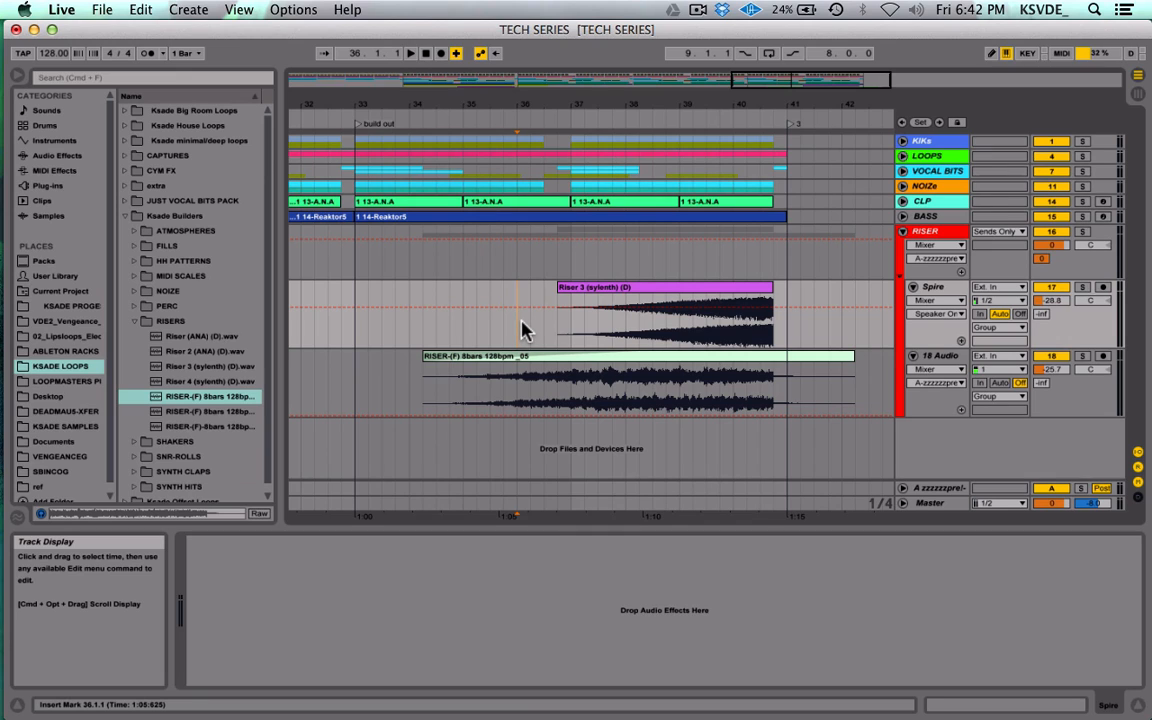
left_click_drag(522, 323, 713, 336)
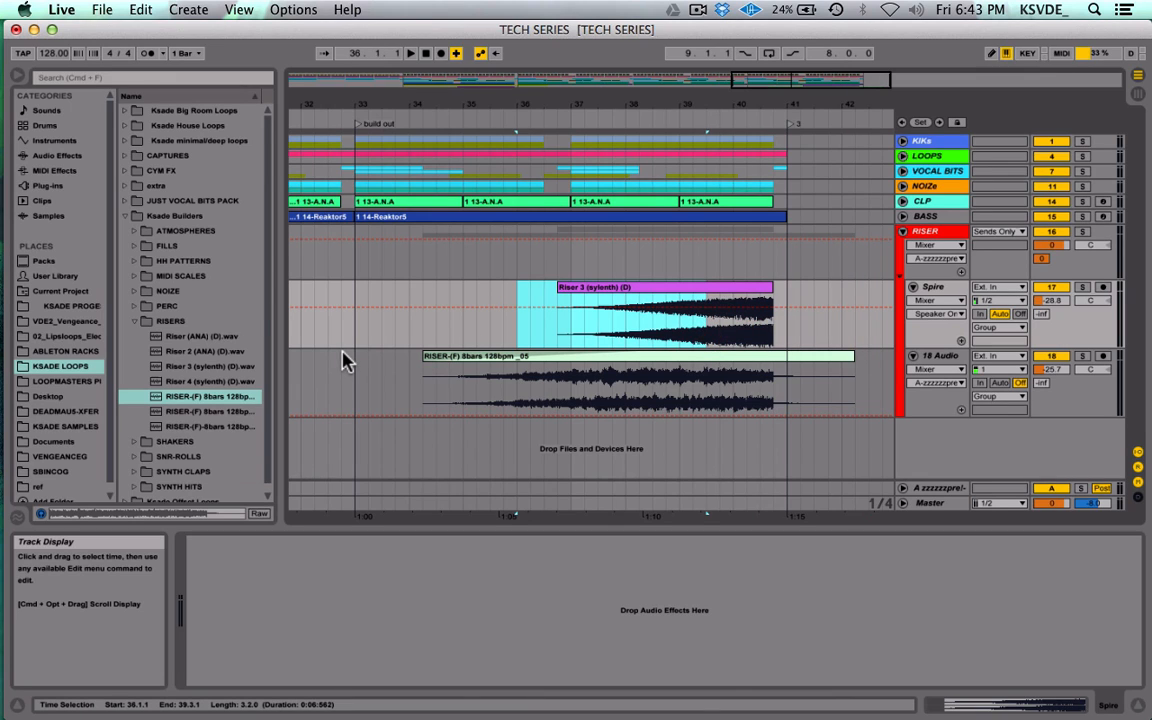
Step: Play the two overlapping risers into bar 41 from 38.3.1
left_click(647, 337)
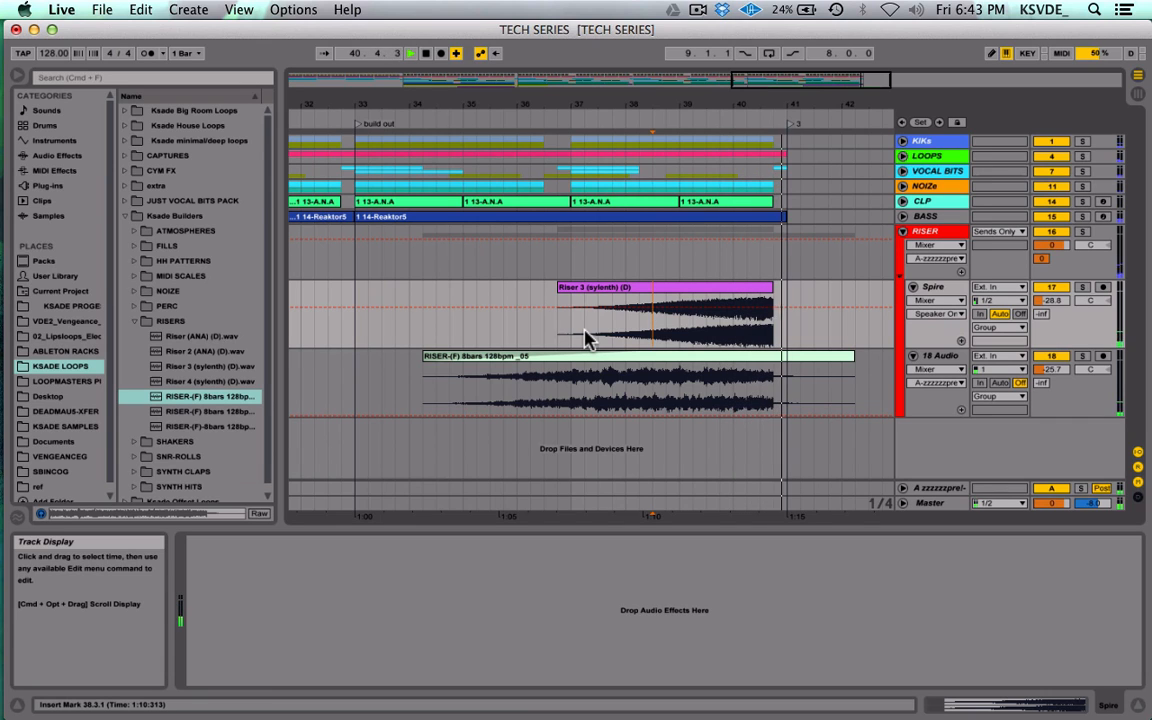
key("space")
key("space")
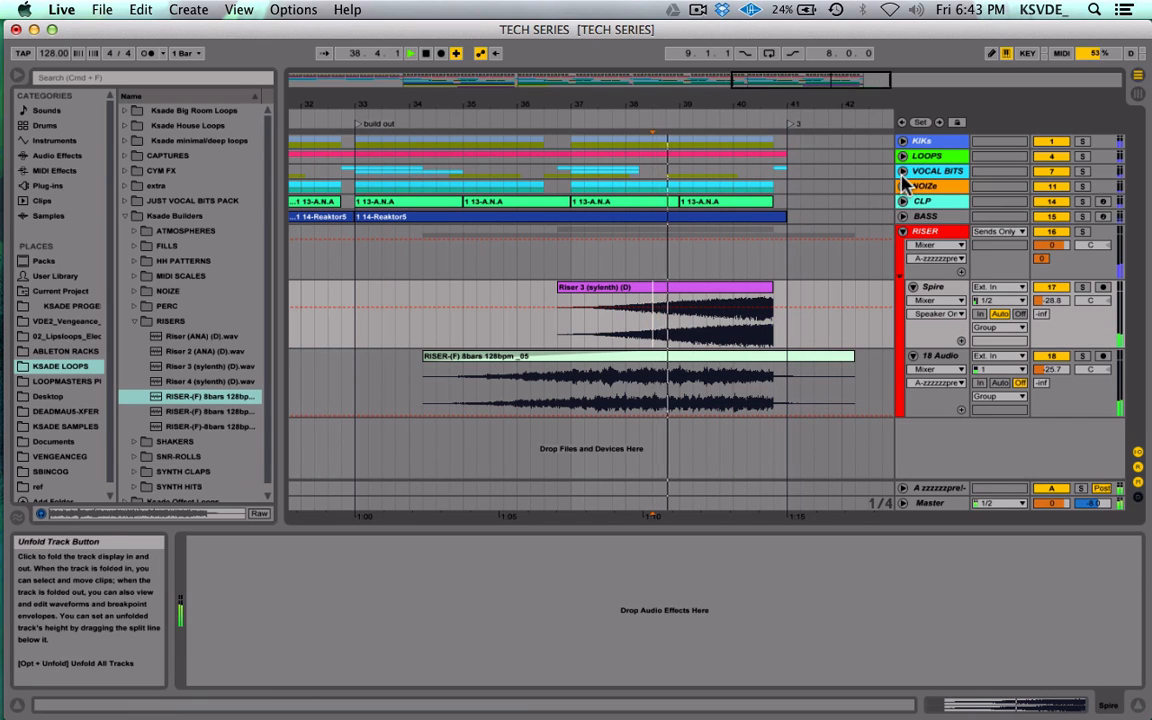
Step: Play the arrangement from its beginning at 1.1.1
left_click_drag(771, 79, 697, 74)
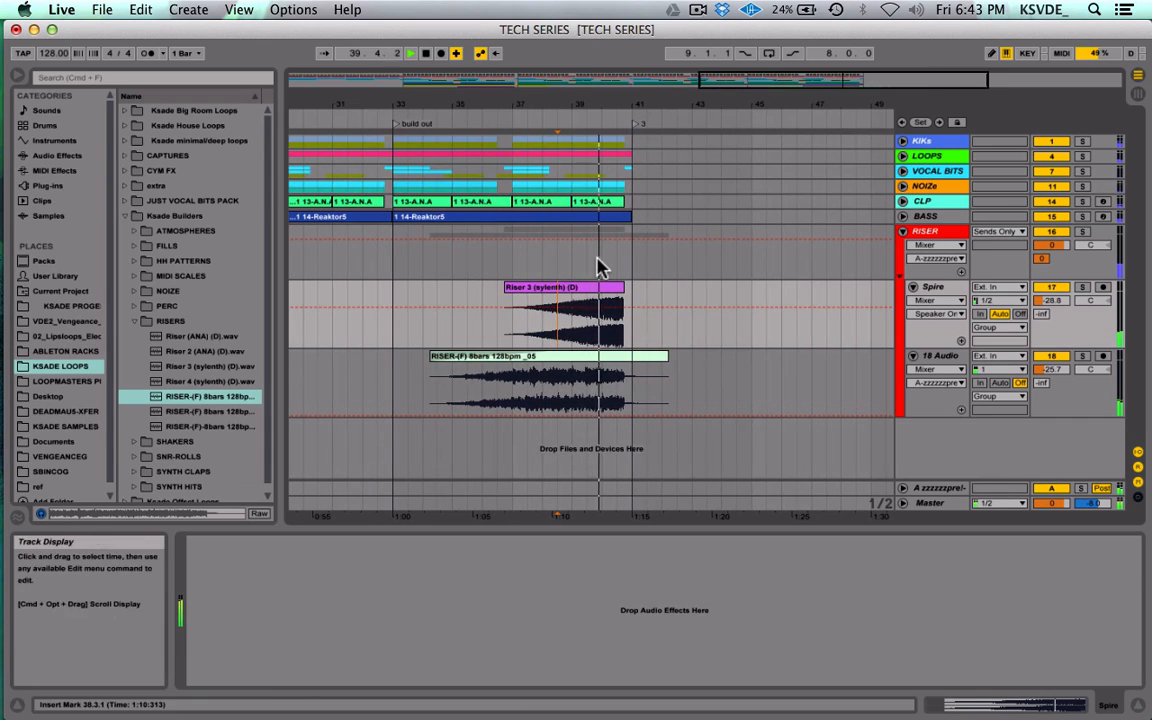
scroll(601, 263, "left", 10)
key("space")
left_click(288, 185)
key("space")
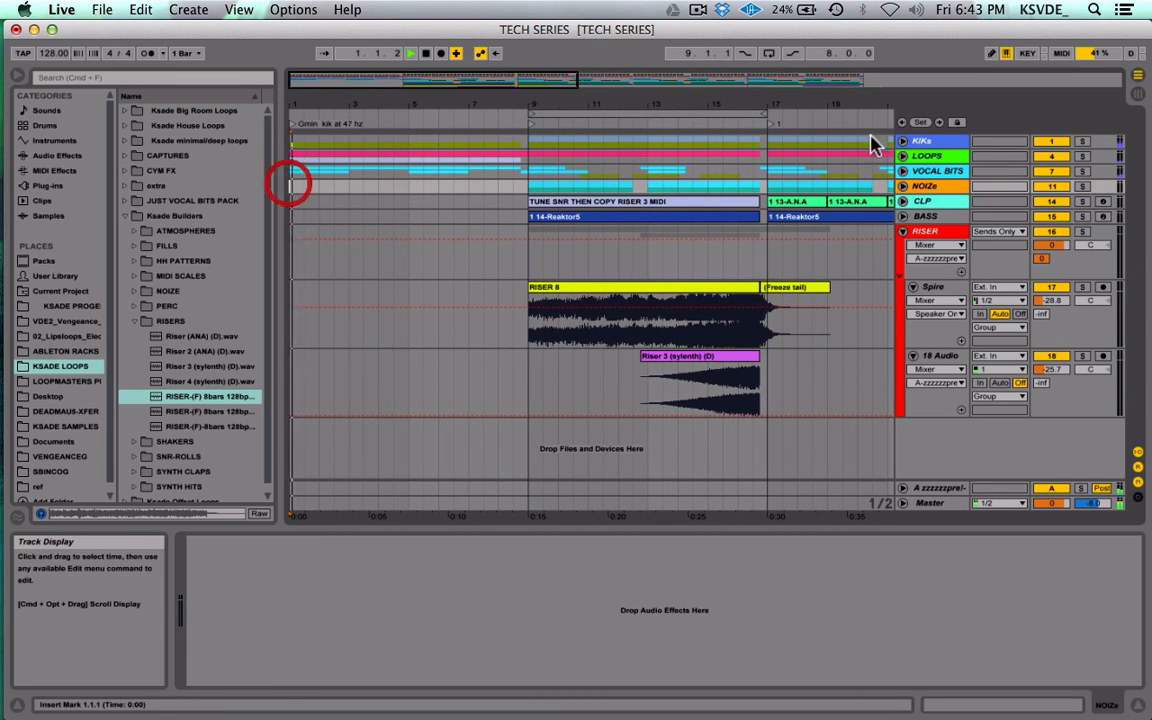
Step: Unfold the VOCAL BITS group and play its ending from 39.3.1
left_click(903, 171)
left_click(324, 238)
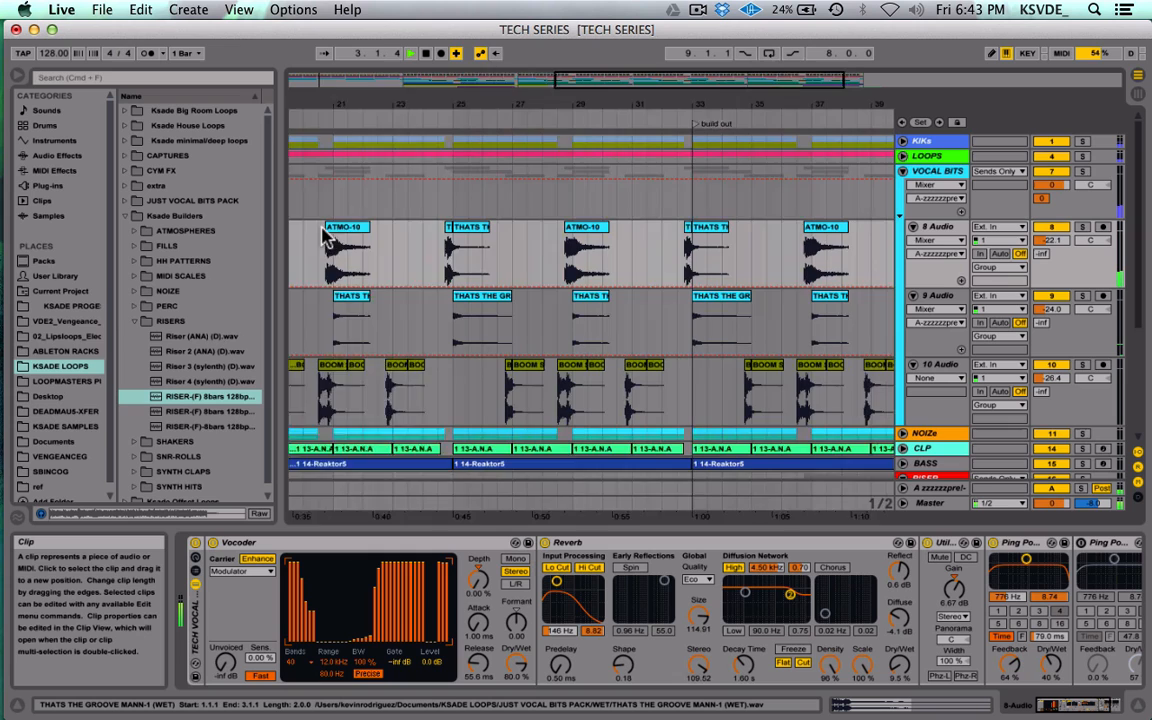
scroll(322, 229, "right", 12)
left_click(701, 242)
key("space")
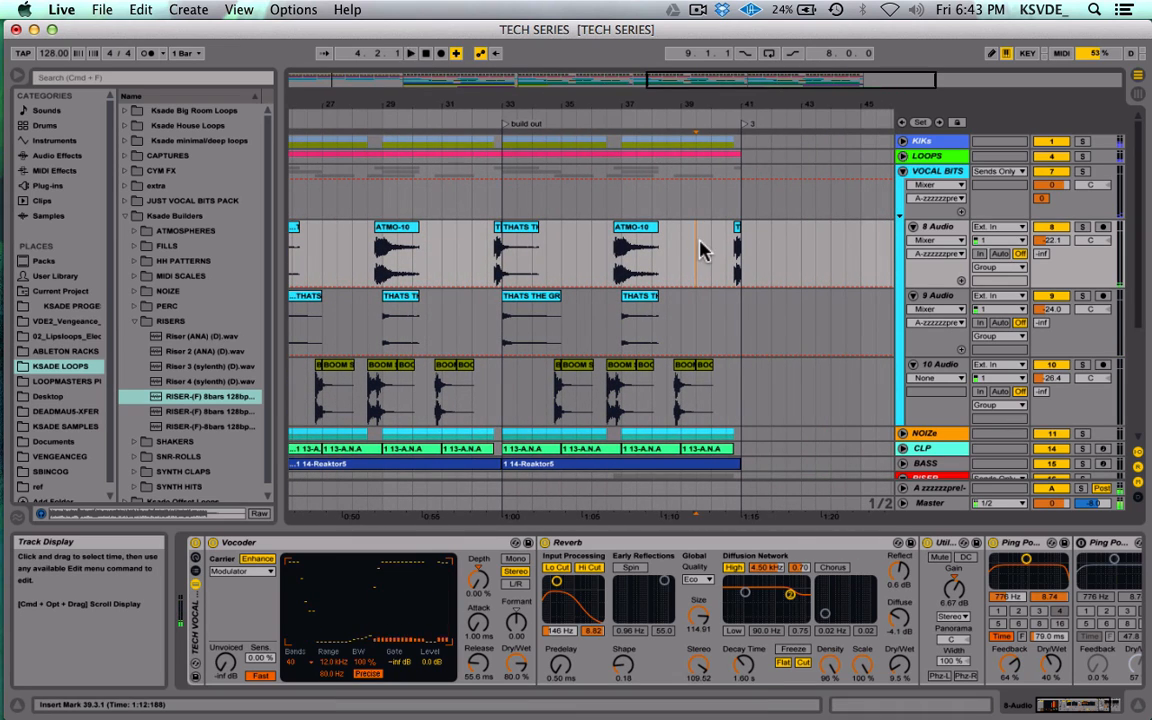
key("space")
scroll(700, 242, "down", 2)
scroll(700, 242, "right", 1)
scroll(701, 248, "up", 2)
scroll(701, 248, "right", 1)
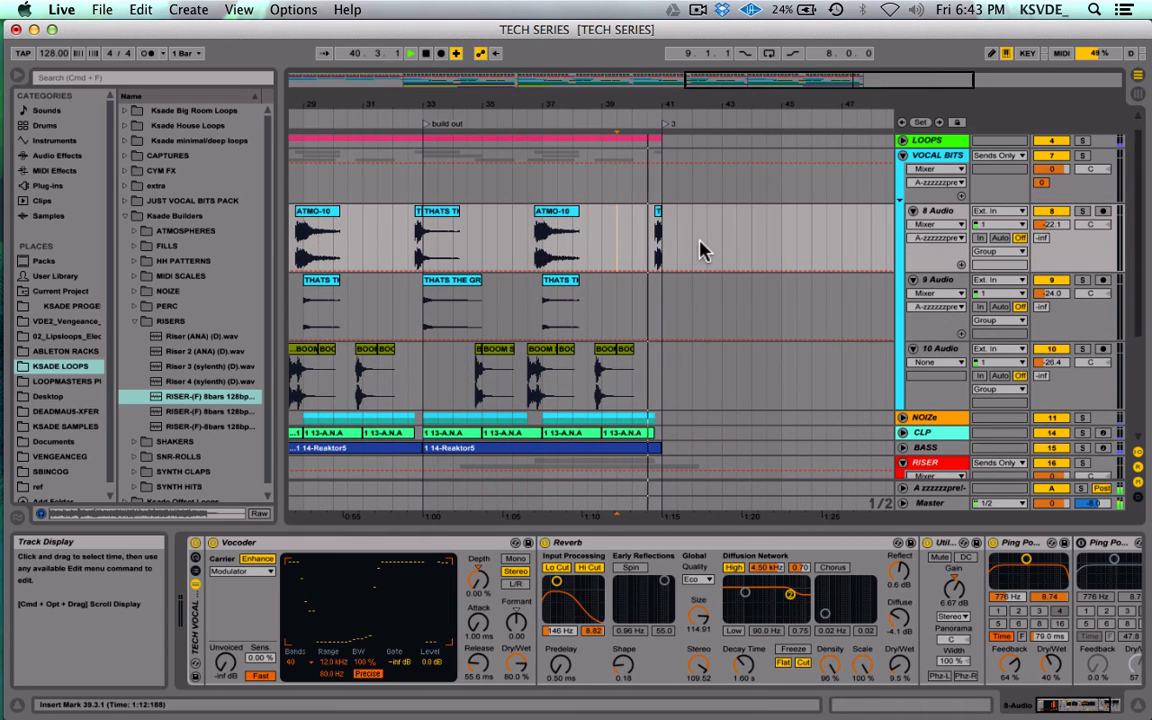
Step: Replace the short vocal clip before bar 41 on the 8 Audio track with a full two-bar THATS THE GROOVE MANN-1 (WET) clip at 40.1.1
left_click_drag(723, 80, 720, 244)
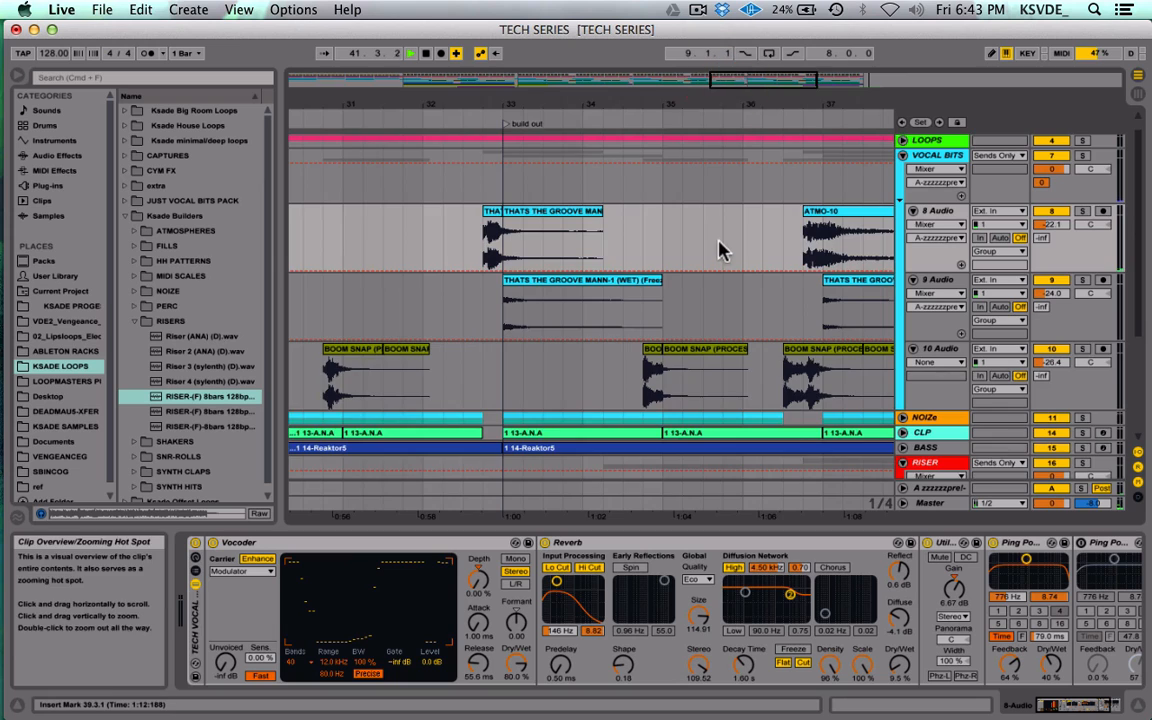
scroll(720, 247, "right", 6)
scroll(720, 247, "up", 1)
scroll(722, 248, "right", 4)
scroll(728, 246, "left", 3)
left_click(592, 231)
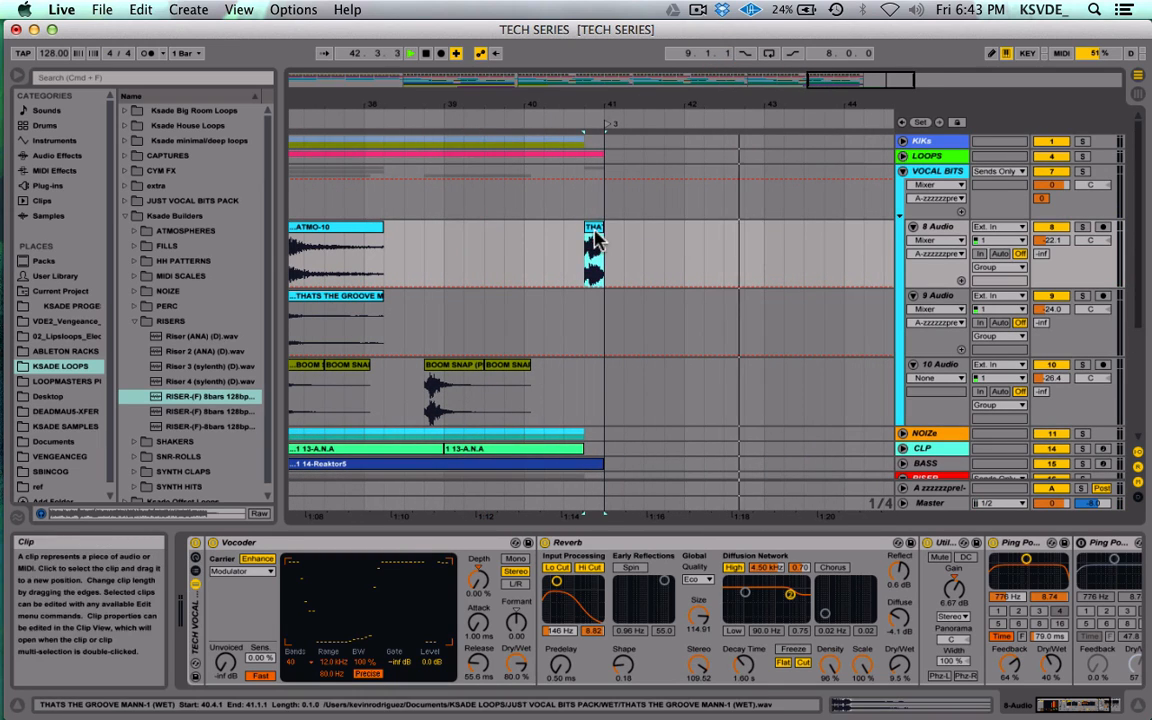
key("Delete")
left_click(527, 245)
key("super+v")
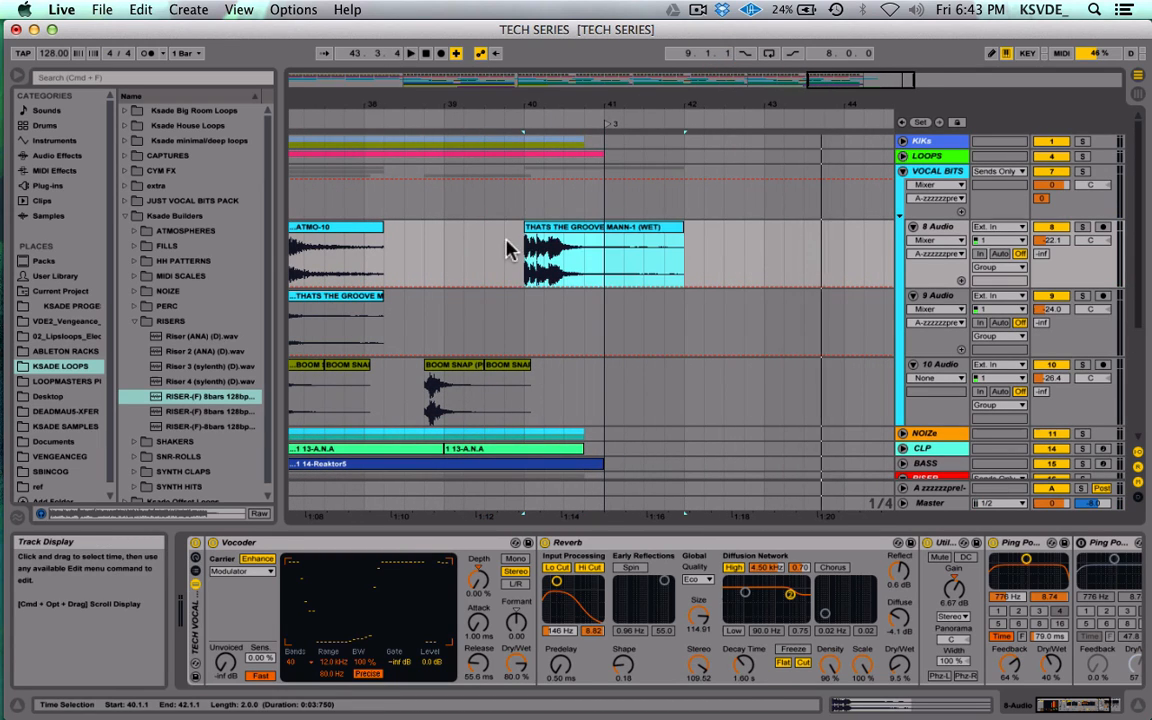
Step: Move the new vocal clip on 8 Audio to start at 40.3.1 and play from 39.4.1
left_click_drag(576, 229, 616, 234)
key("space")
left_click(504, 255)
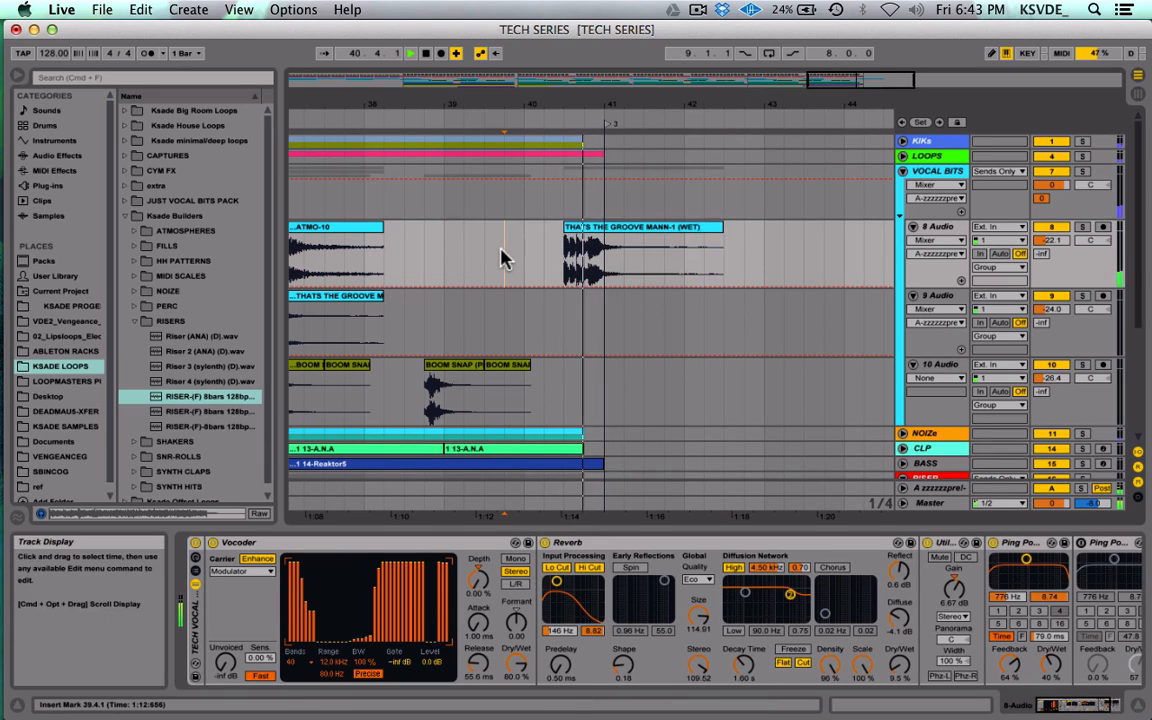
Step: Delete the KIKs and LOOPS material from 40.3.1 to 41.1.1 and play the gap from 39.4.1
left_click_drag(605, 145, 566, 143)
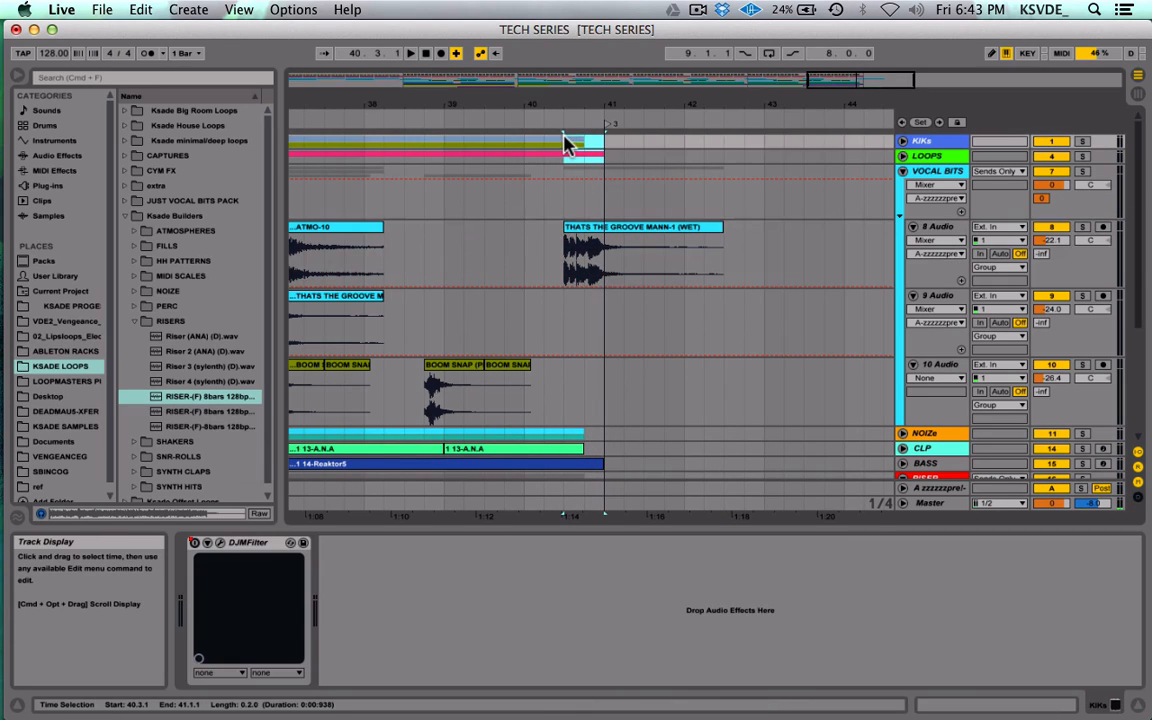
left_click(507, 250)
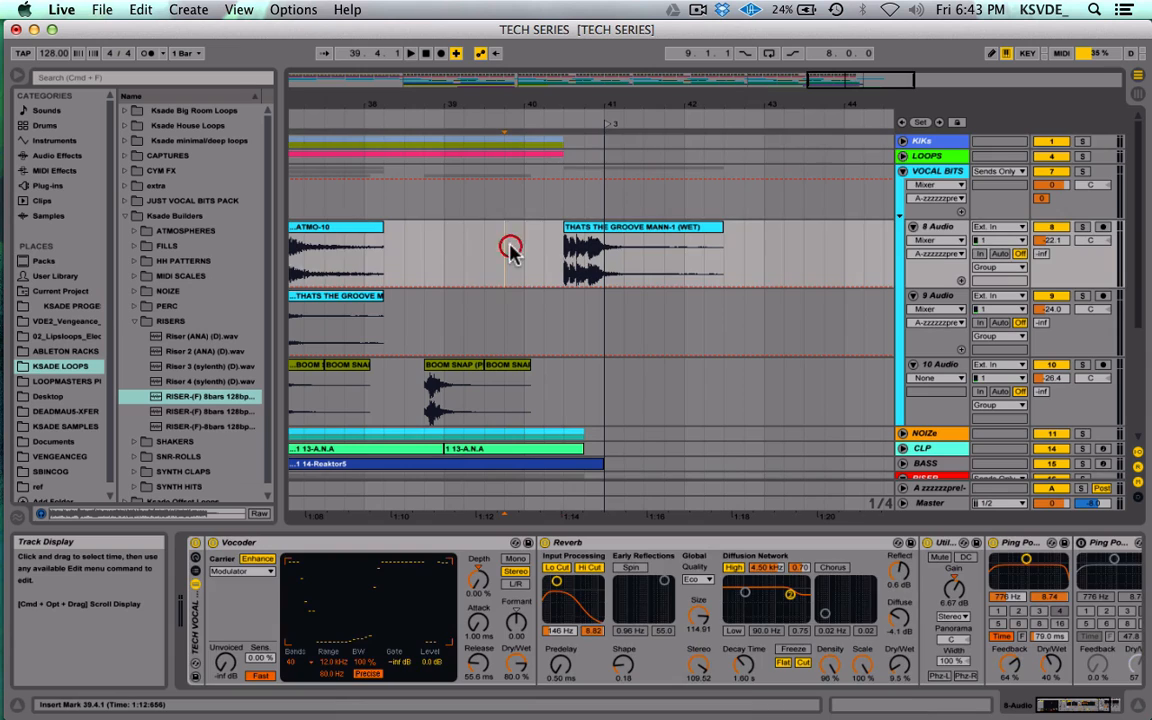
key("space")
Step: Delete the material from 40.3.1 to 41.1.1 on the NOIZe, CLP and BASS tracks
scroll(512, 253, "down", 5)
key("space")
left_click_drag(572, 240, 605, 325)
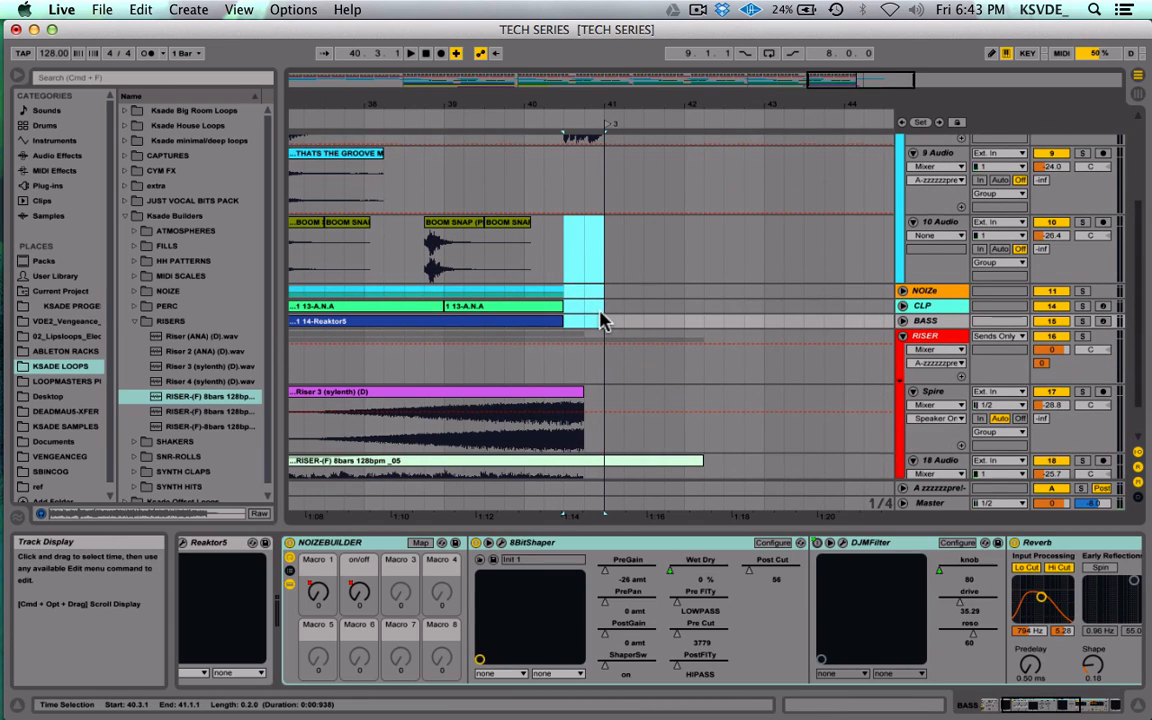
Step: Move the Riser 3 clip on Spire to start at 36.3.1 and the RISER-(F) 8bars clip on 18 Audio to start at 34.1.1
scroll(599, 319, "down", 2)
left_click(578, 350)
scroll(580, 348, "left", 3)
left_click_drag(623, 347, 602, 346)
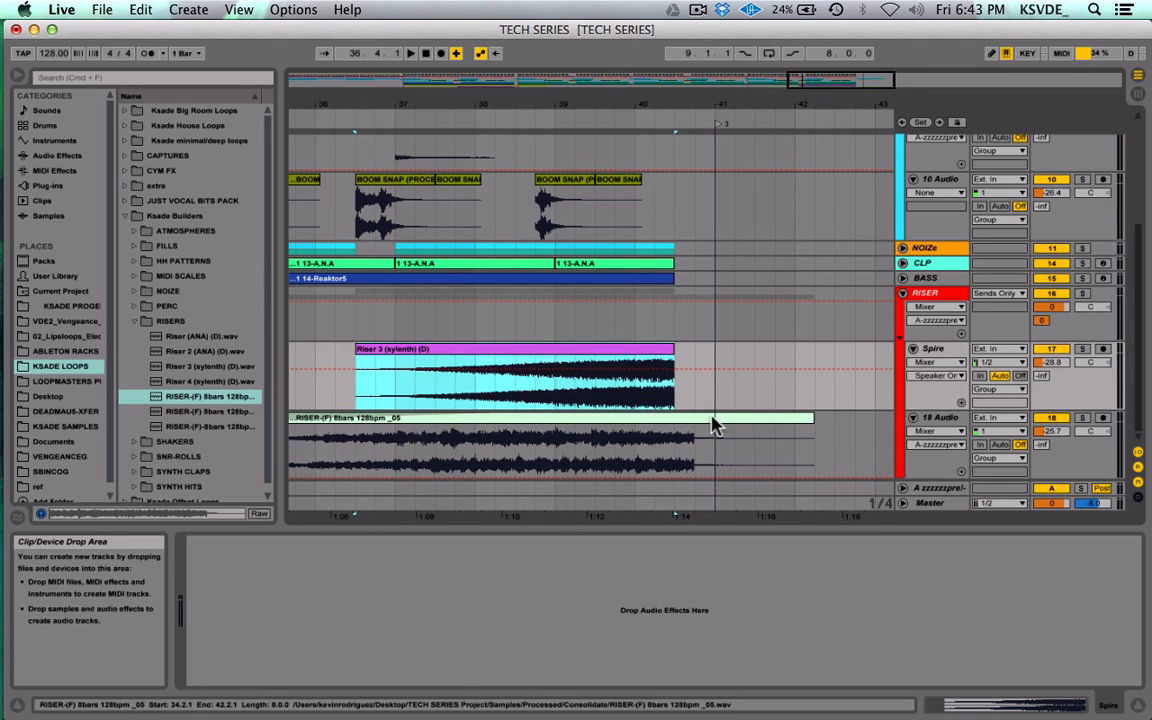
left_click_drag(706, 418, 694, 415)
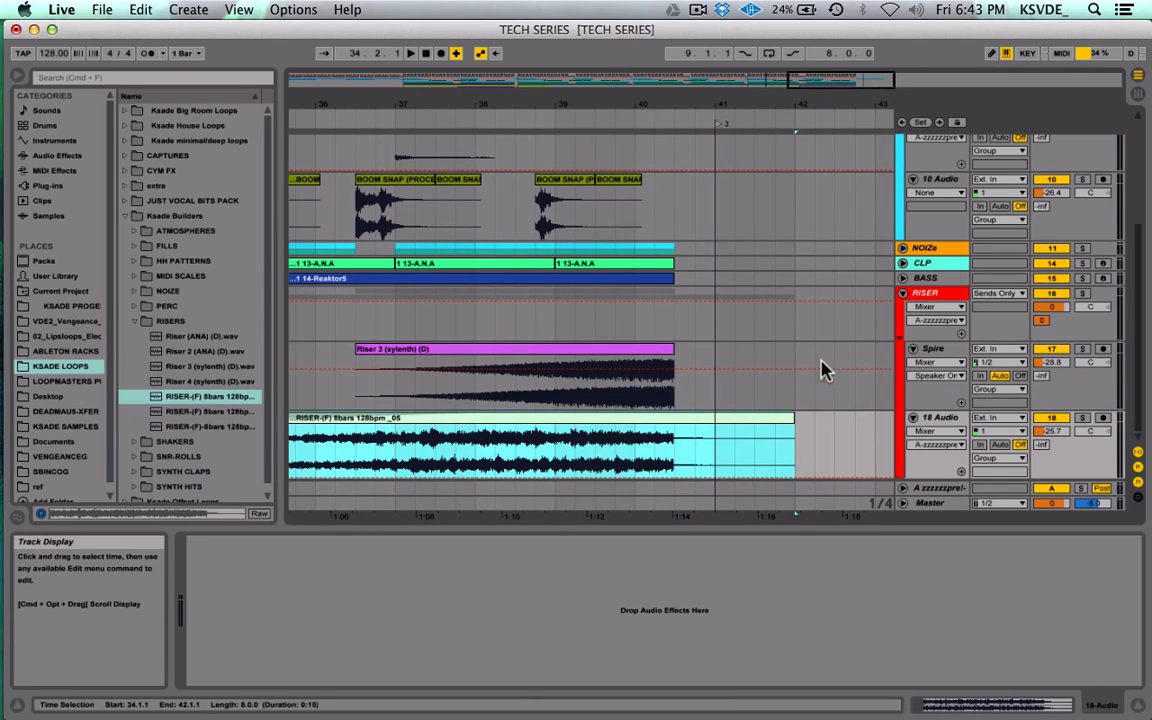
Step: Play the transition into bar 41 from bar 39 while checking the riser and vocal tracks
key("space")
left_click(612, 318)
scroll(612, 318, "up", 5)
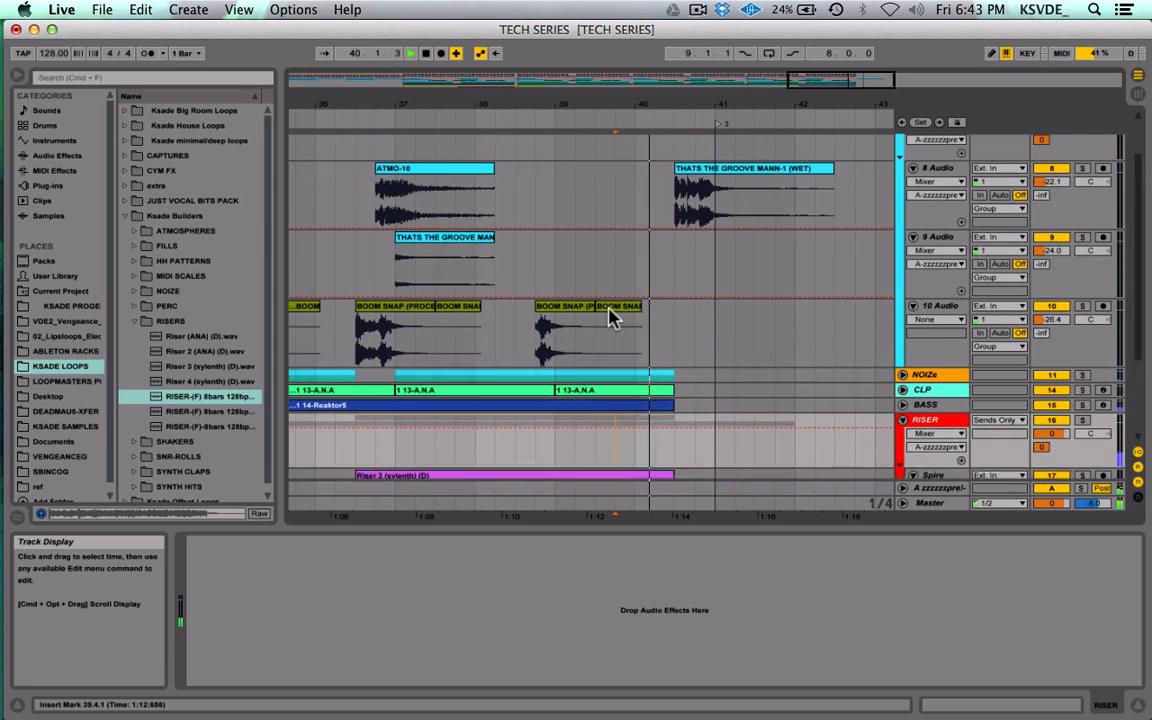
scroll(611, 312, "down", 5)
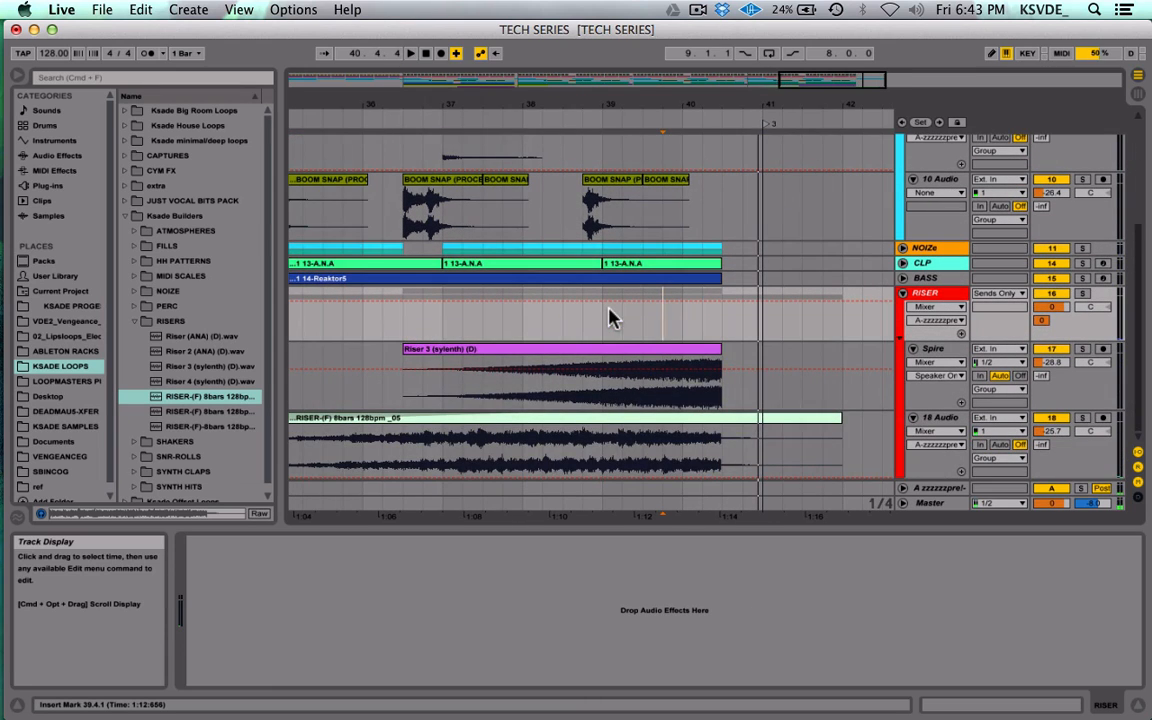
left_click(622, 326)
key("space")
scroll(622, 326, "up", 7)
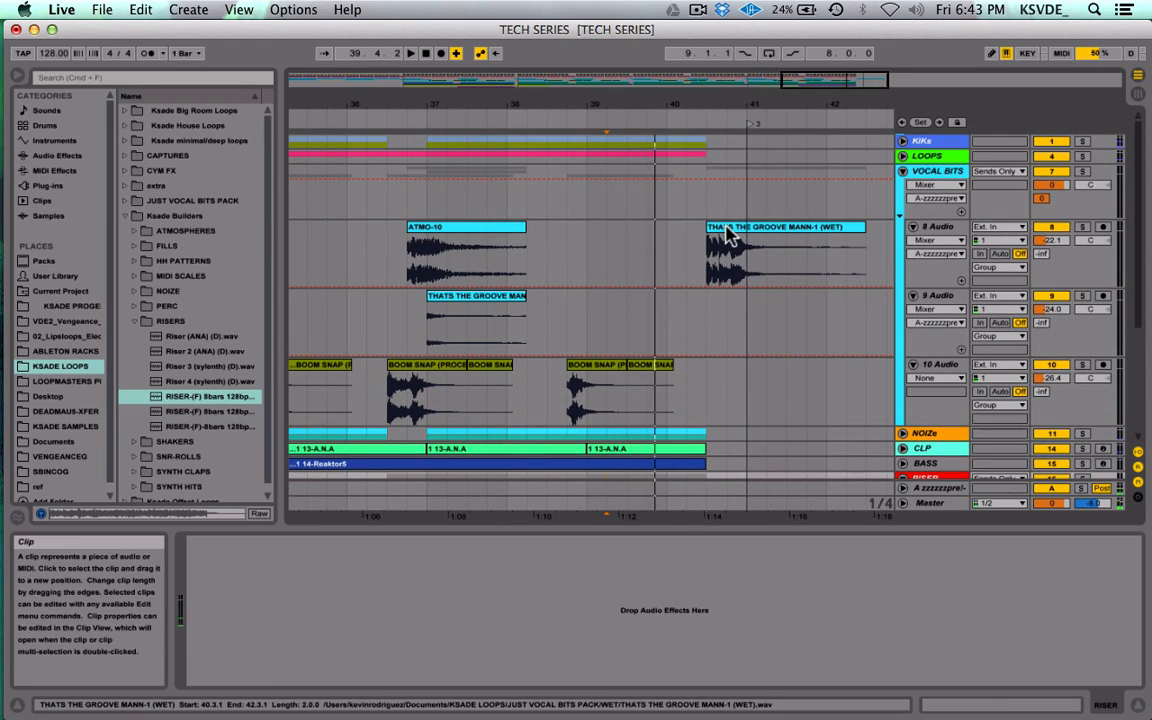
Step: Try the vocal clip on 8 Audio at 41.1.1 and play into it from 39.4.1
left_click_drag(764, 224, 804, 224)
left_click(645, 243)
scroll(645, 243, "down", 3)
scroll(645, 243, "right", 5)
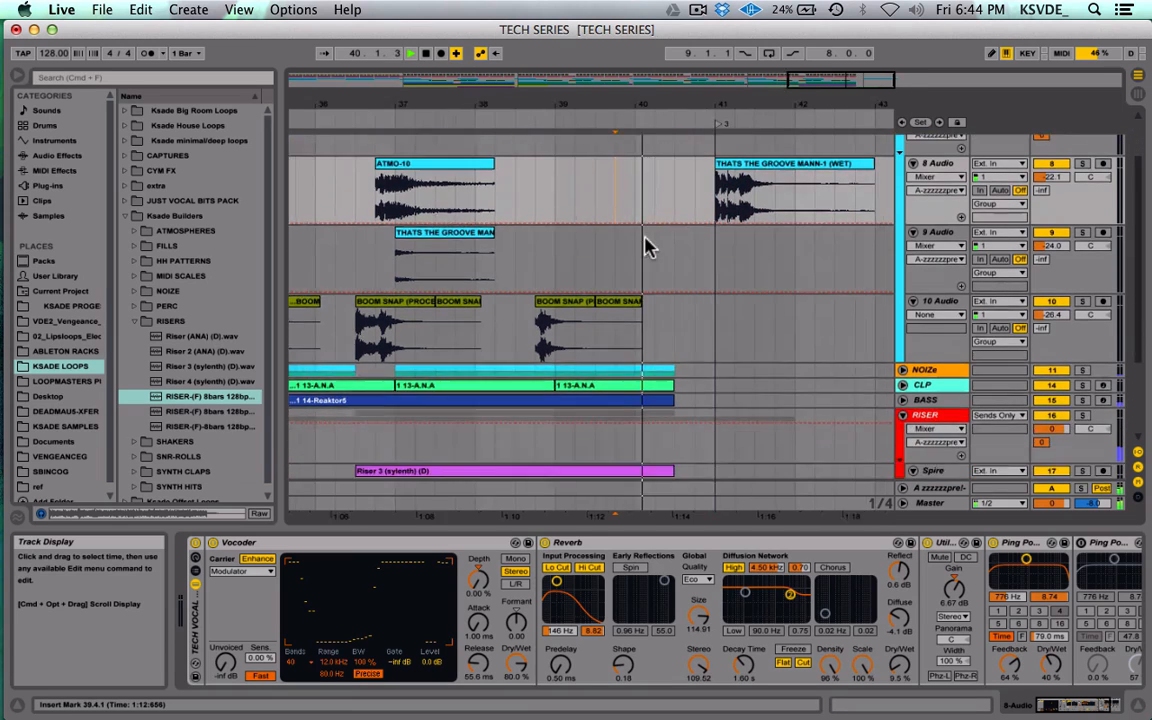
scroll(645, 243, "up", 3)
key("space")
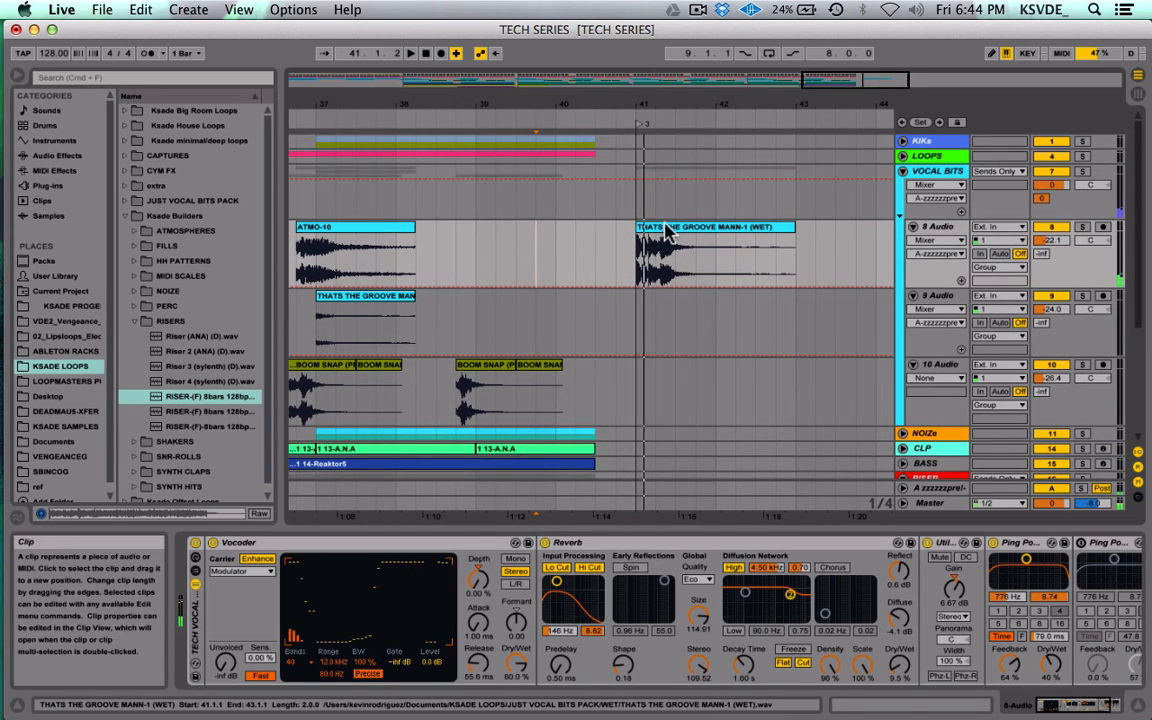
Step: Move the vocal clip on 8 Audio back to 40.3.1 and play the transition into it
left_click_drag(666, 228, 605, 228)
key("space")
left_click(548, 232)
key("space")
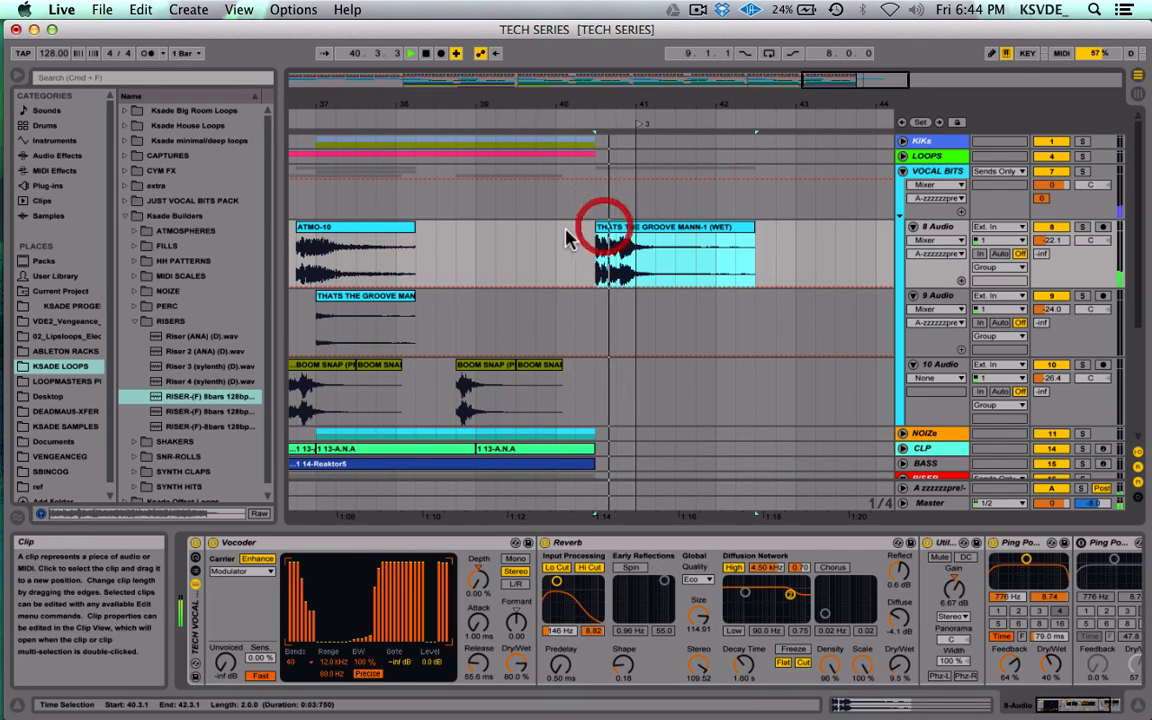
left_click(532, 249)
Step: Delete the KIKs and LOOPS material from 40.1.1 to 40.3.1
left_click(595, 150)
left_click_drag(595, 148, 555, 128)
key("Delete")
Step: Try the vocal clip on 8 Audio at 40.1.1 and play the transition from 38.4.1
left_click_drag(639, 230, 600, 227)
left_click(450, 253)
key("space")
scroll(449, 252, "down", 5)
scroll(449, 260, "up", 4)
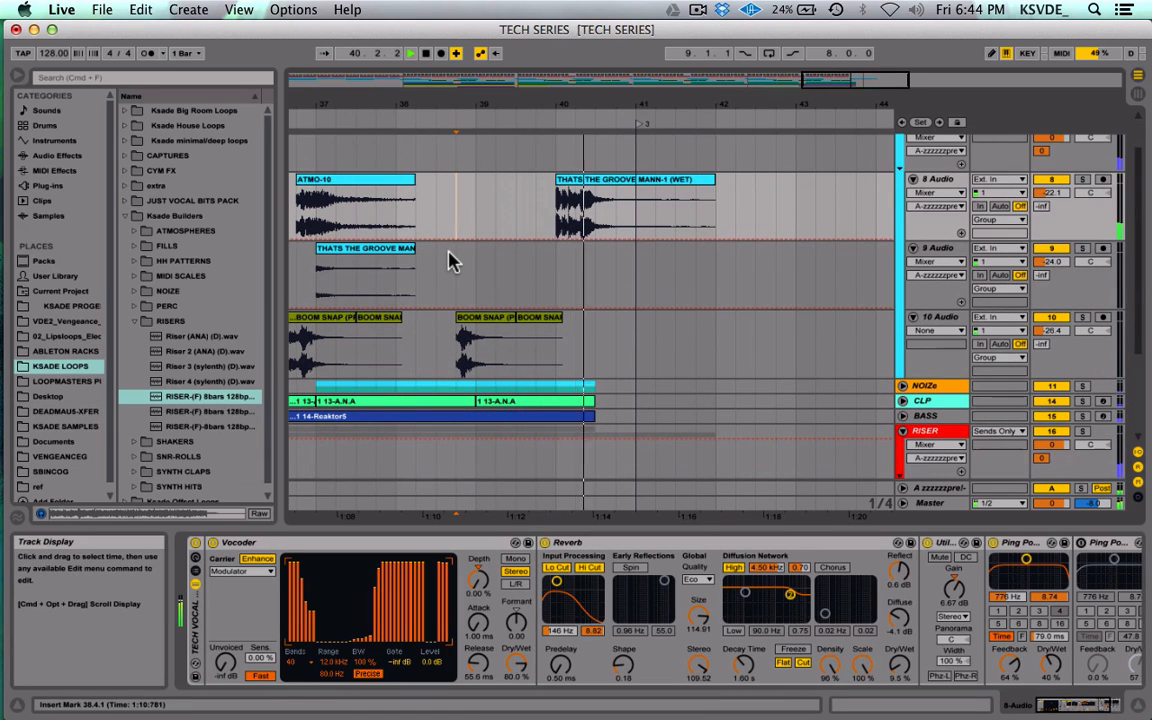
Step: Delete the end of the NOIZe material so that it stops at 40.1.1
key("space")
scroll(588, 380, "down", 3)
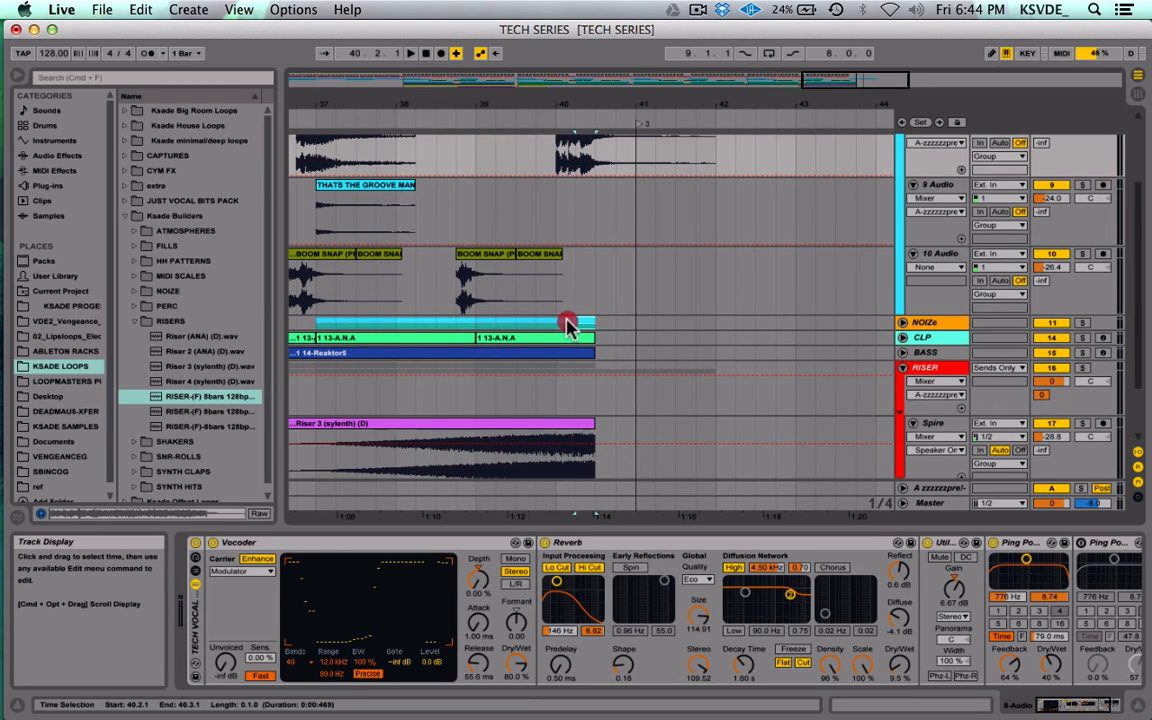
left_click(560, 322)
Step: Play the transition from 39.1.1 and shift the vocal clip on 8 Audio to 40.2.1
left_click(480, 197)
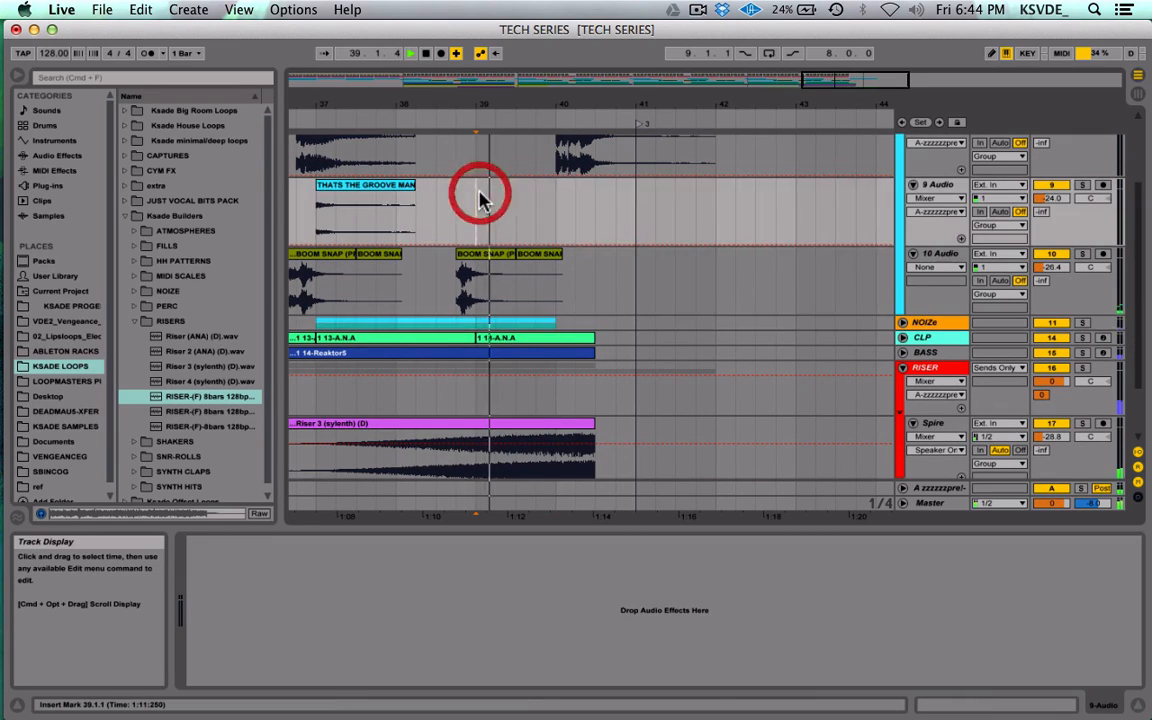
scroll(480, 197, "up", 3)
key("space")
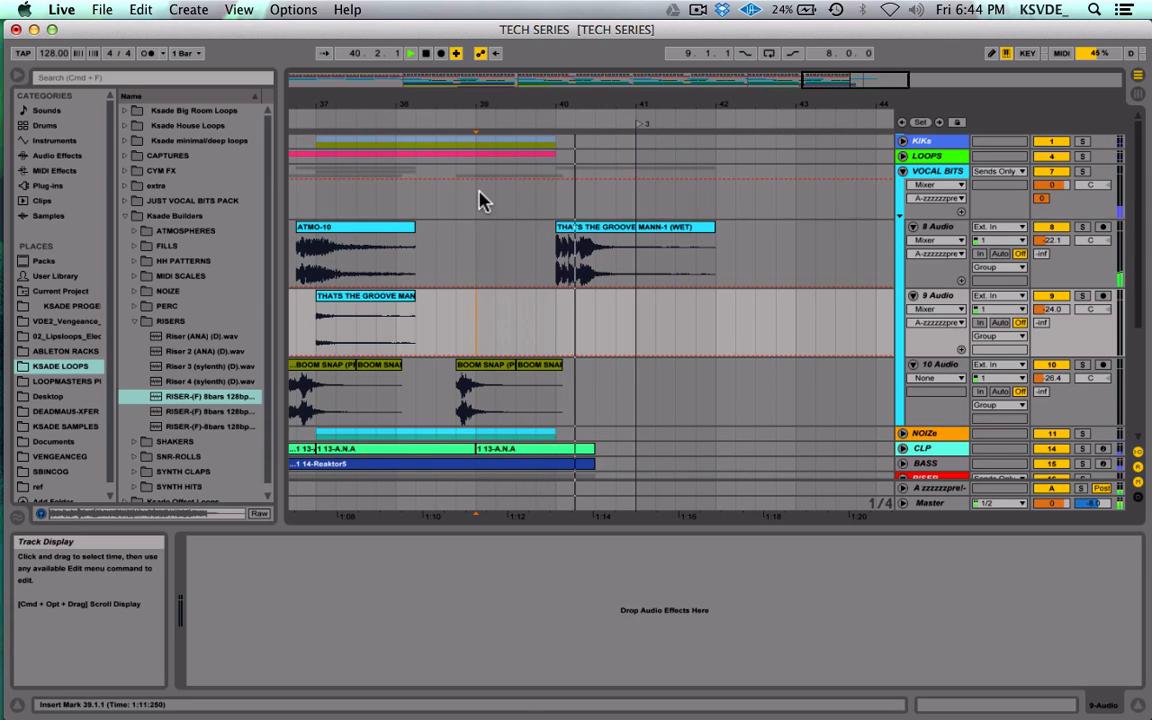
key("space")
left_click_drag(583, 227, 605, 227)
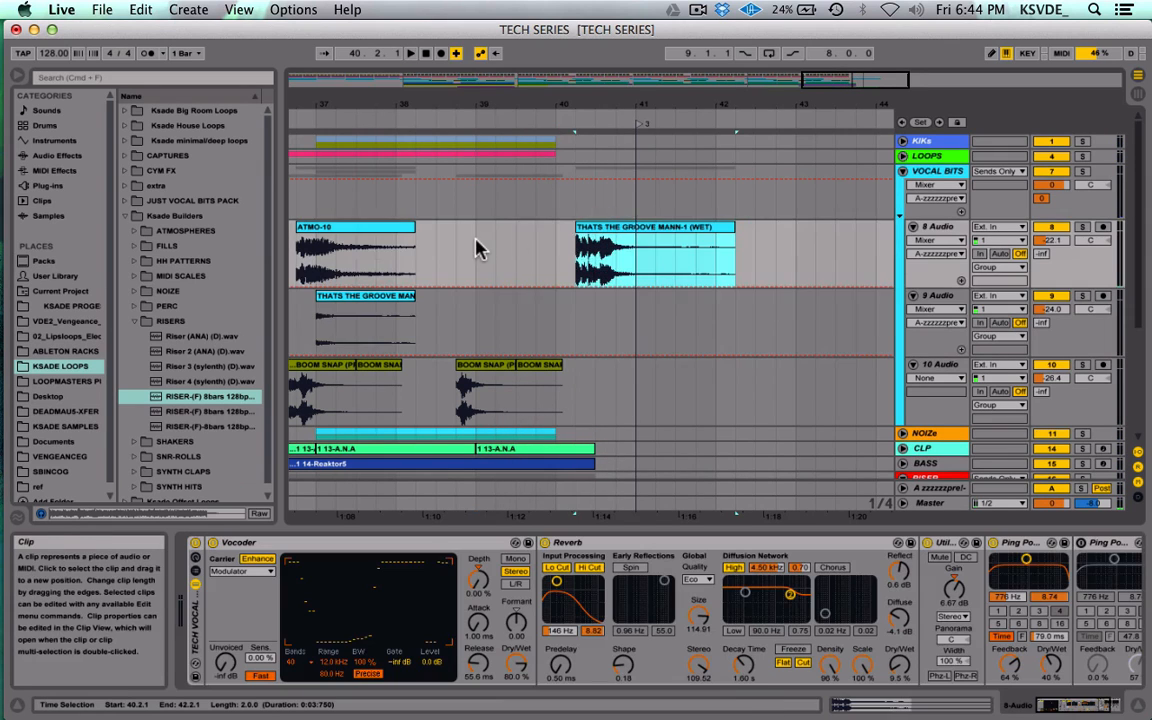
Step: Copy the reversed vocal clip at 5.1.1 on 9 Audio, fit the copy between 38.4.1 and 40.2.1, and play from 38.4.1
scroll(476, 239, "left", 3)
scroll(478, 247, "left", 15)
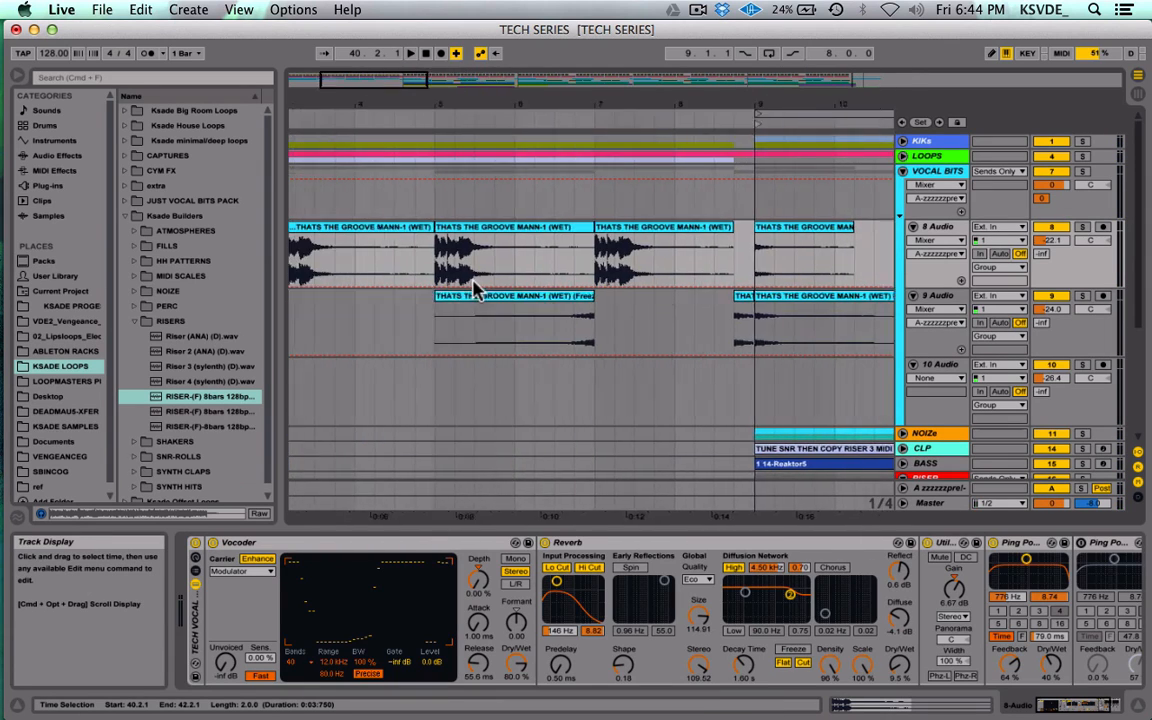
left_click_drag(656, 324, 730, 330)
left_click(642, 296)
scroll(641, 298, "right", 15)
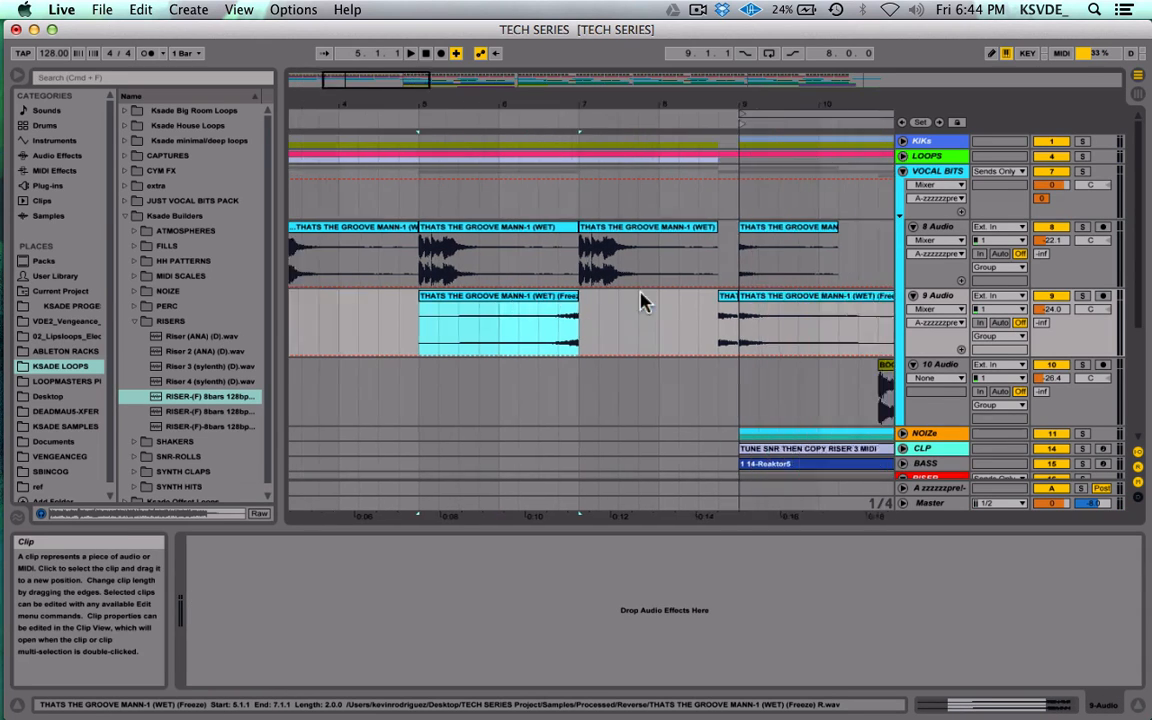
scroll(642, 303, "right", 8)
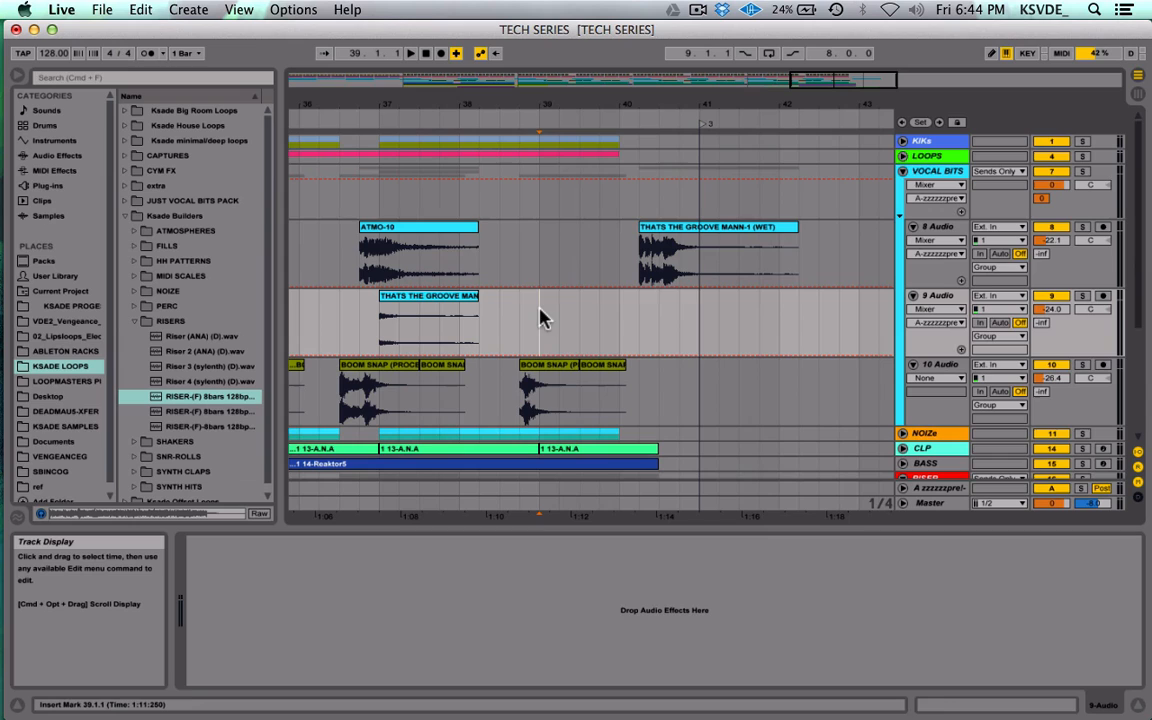
left_click(540, 318)
left_click_drag(656, 298, 612, 304)
left_click_drag(503, 300, 592, 301)
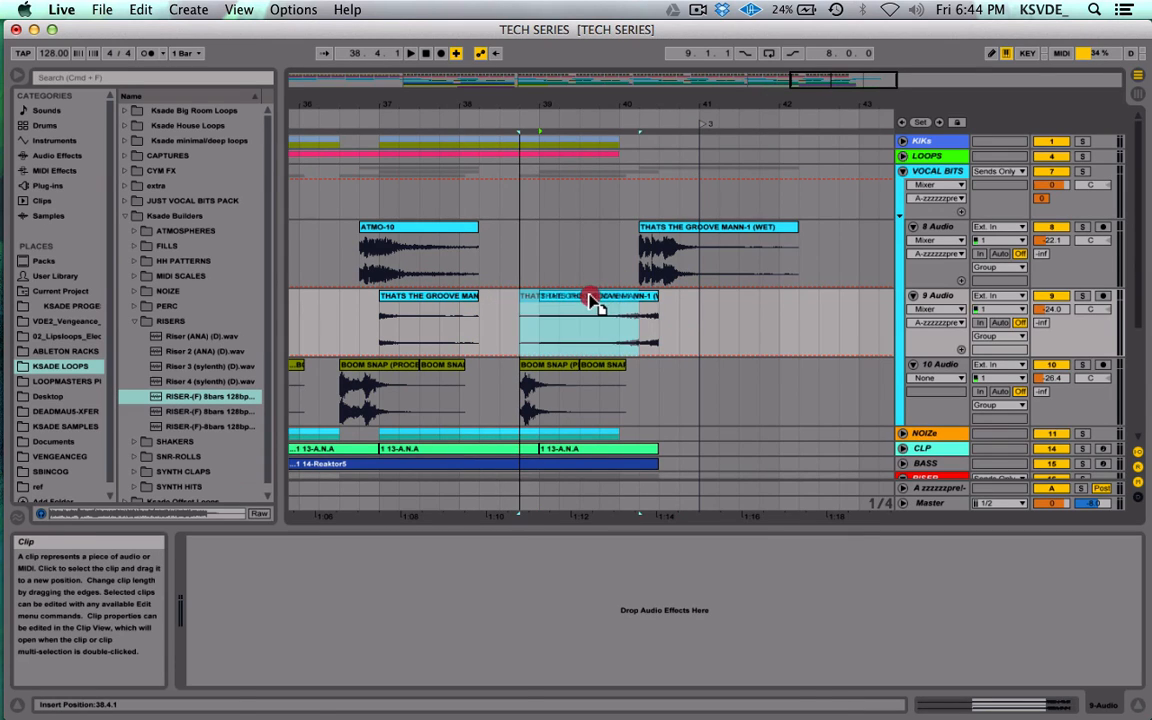
left_click(530, 262)
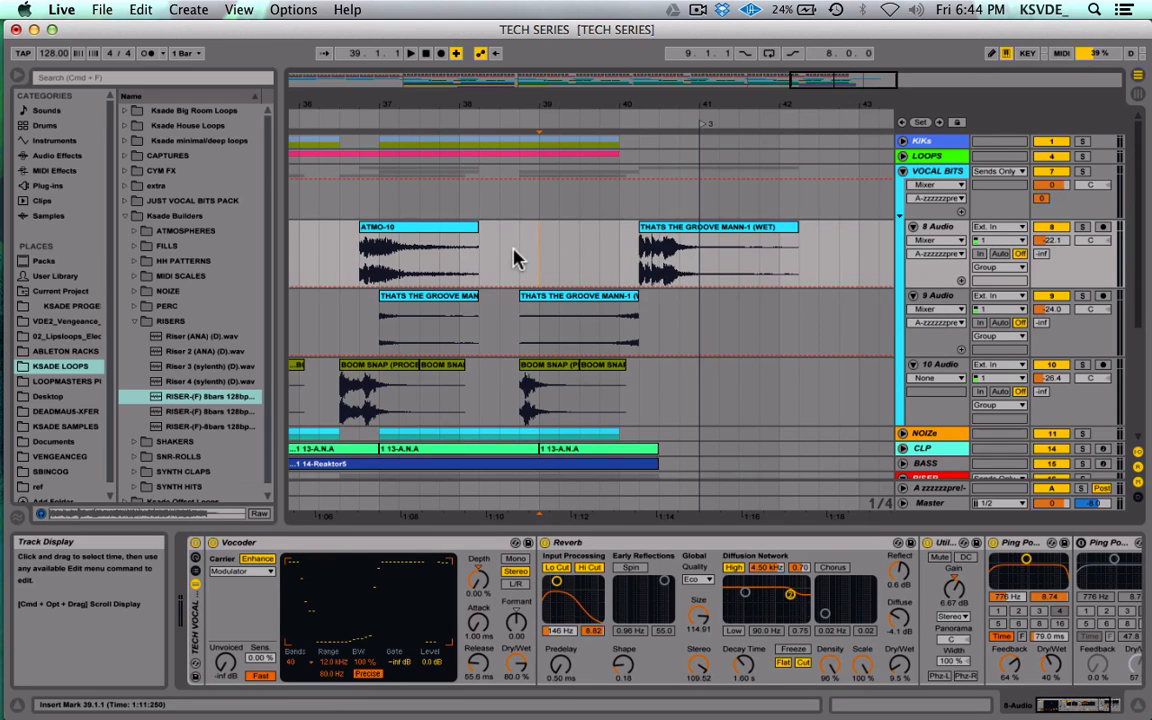
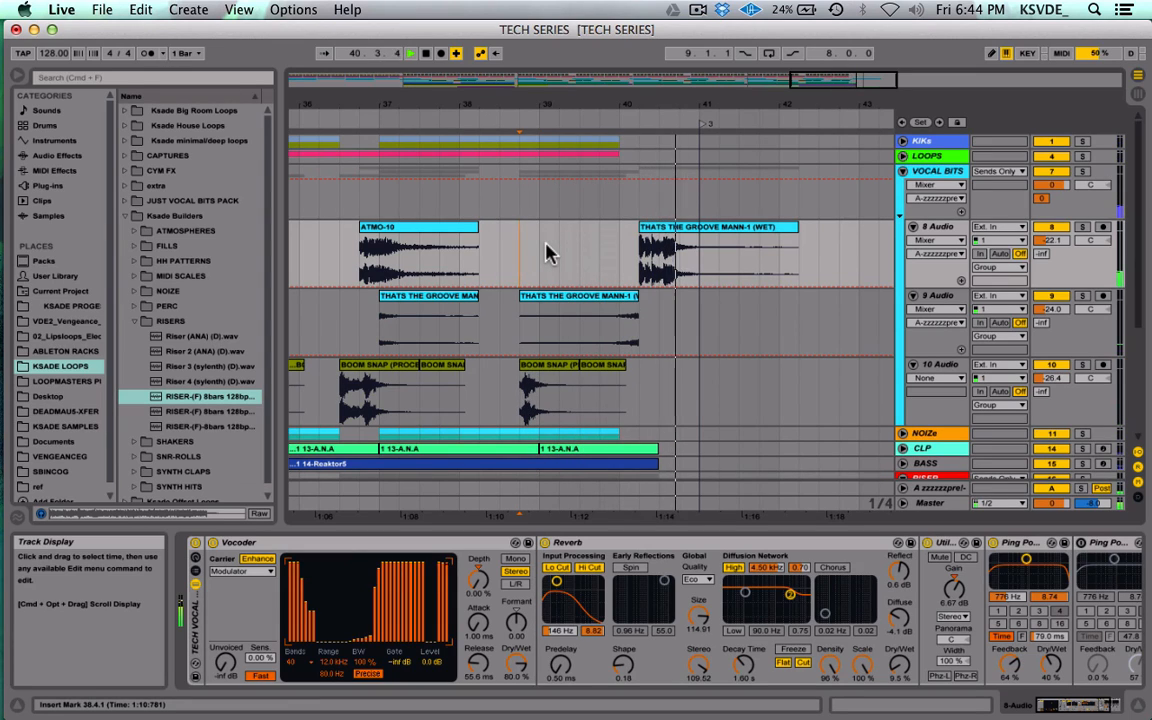
Step: Delete the CLP and BASS material from 40.1.1 to 40.3.1 and play the transition from 39.1.1
scroll(660, 310, "down", 4)
left_click_drag(662, 282, 622, 283)
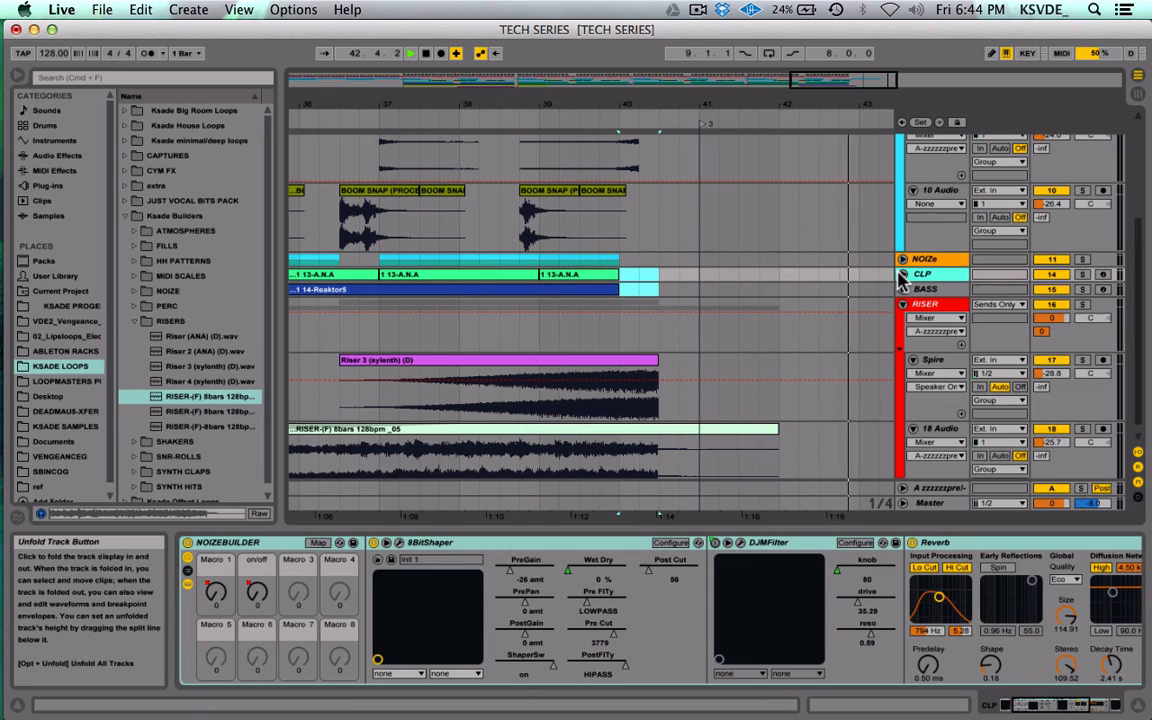
scroll(600, 250, "up", 5)
left_click(558, 247)
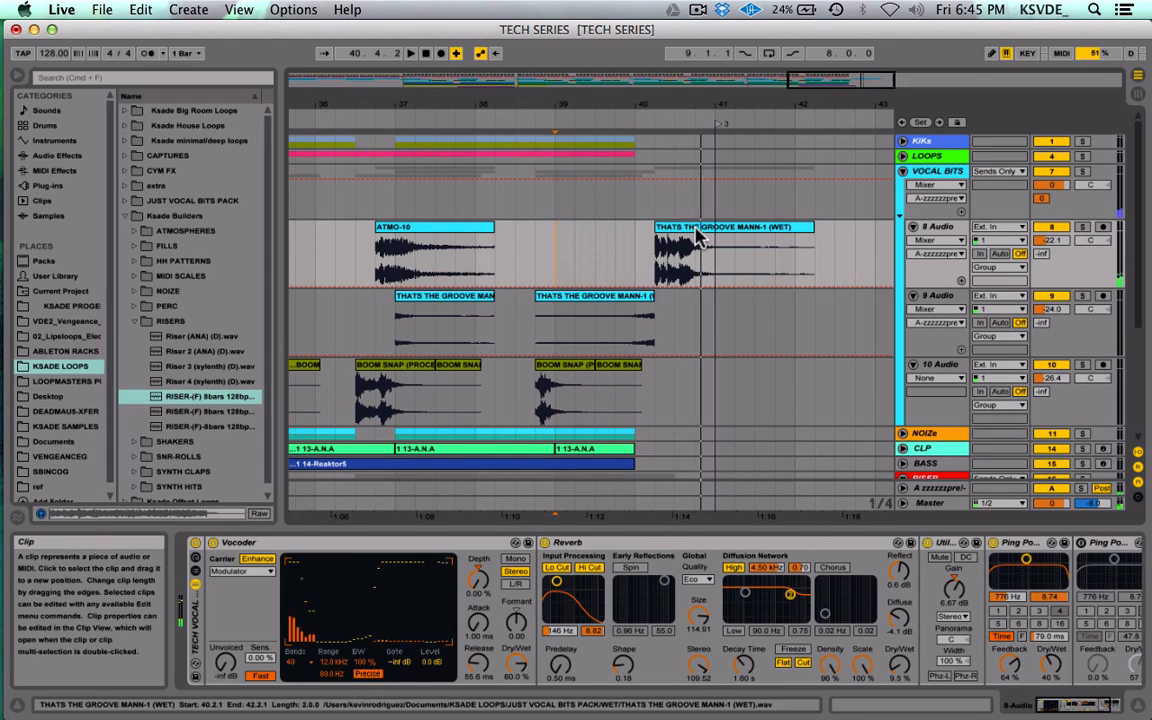
key("space")
Step: Move the vocal clip on 8 Audio to 40.3.1 and the reversed vocal on 9 Audio to 39.1.1, and play from bar 38
left_click_drag(702, 227, 719, 229)
left_click_drag(617, 296, 631, 297)
left_click(503, 323)
key("space")
Step: Move the Riser 3 clip on Spire to start at 36.1.1 and the RISER-(F) 8bars clip on 18 Audio to start at 33.3.1
scroll(503, 323, "down", 4)
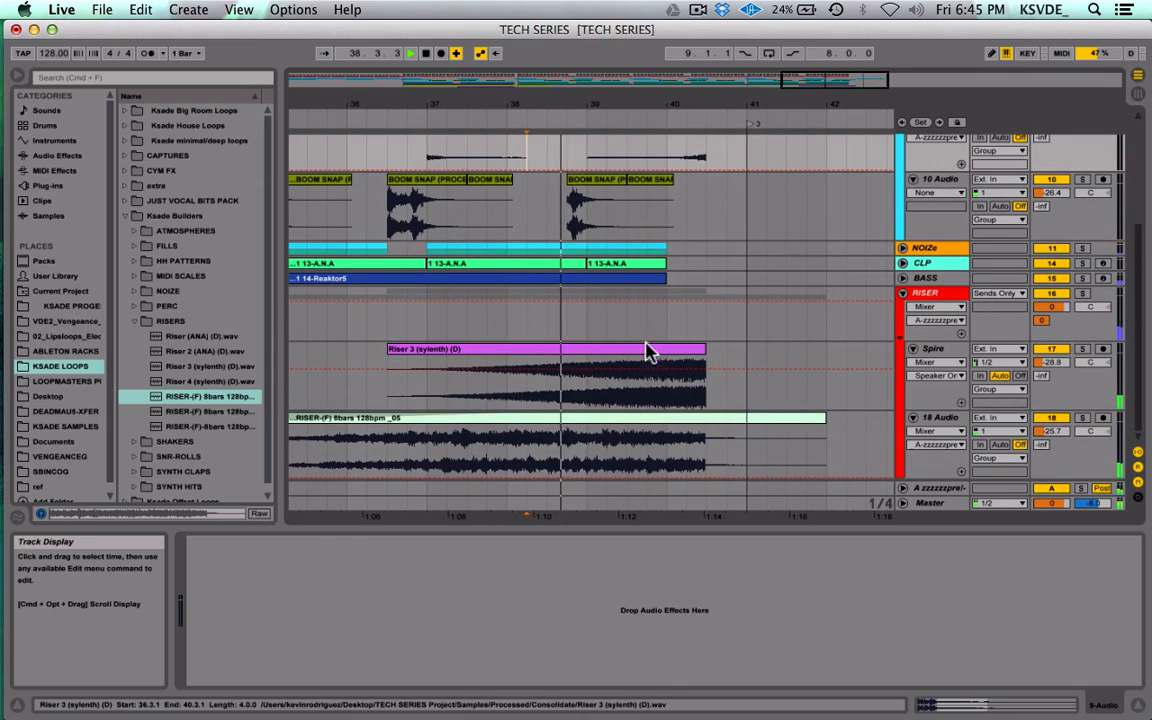
left_click_drag(675, 354, 638, 357)
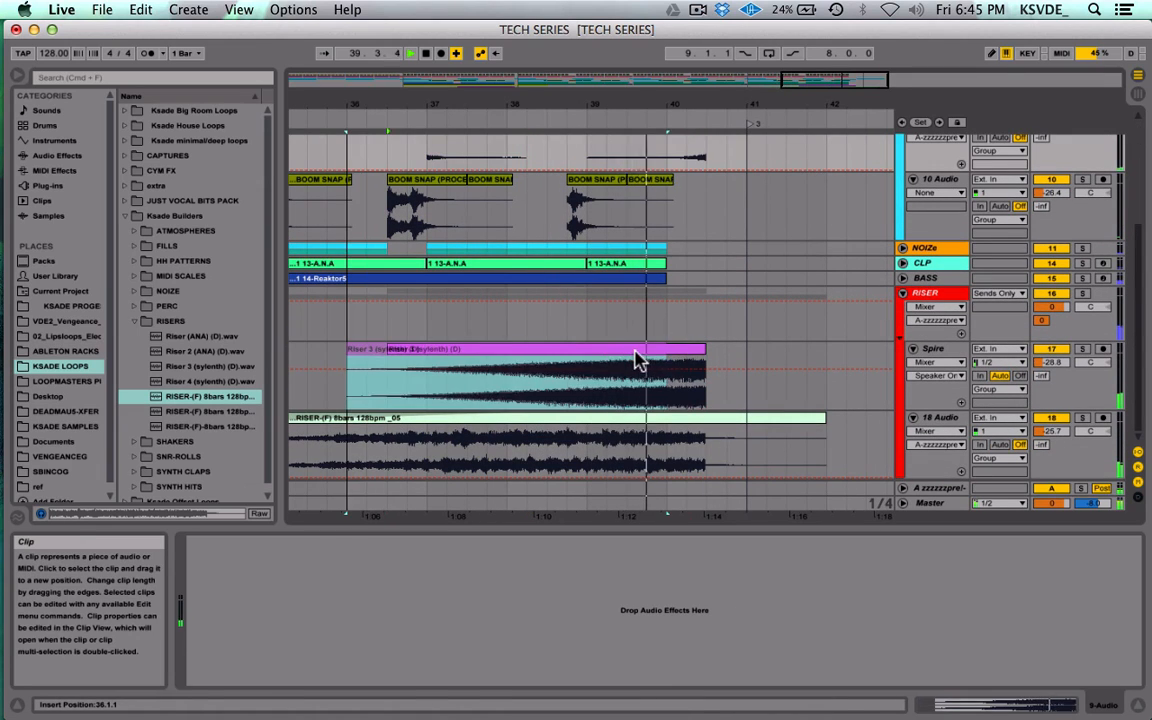
left_click(712, 425)
key("space")
left_click_drag(711, 420, 680, 423)
Step: Play the reworked build from 35.4.1 and its ending from 38.4.1
scroll(680, 423, "left", 4)
left_click(494, 334)
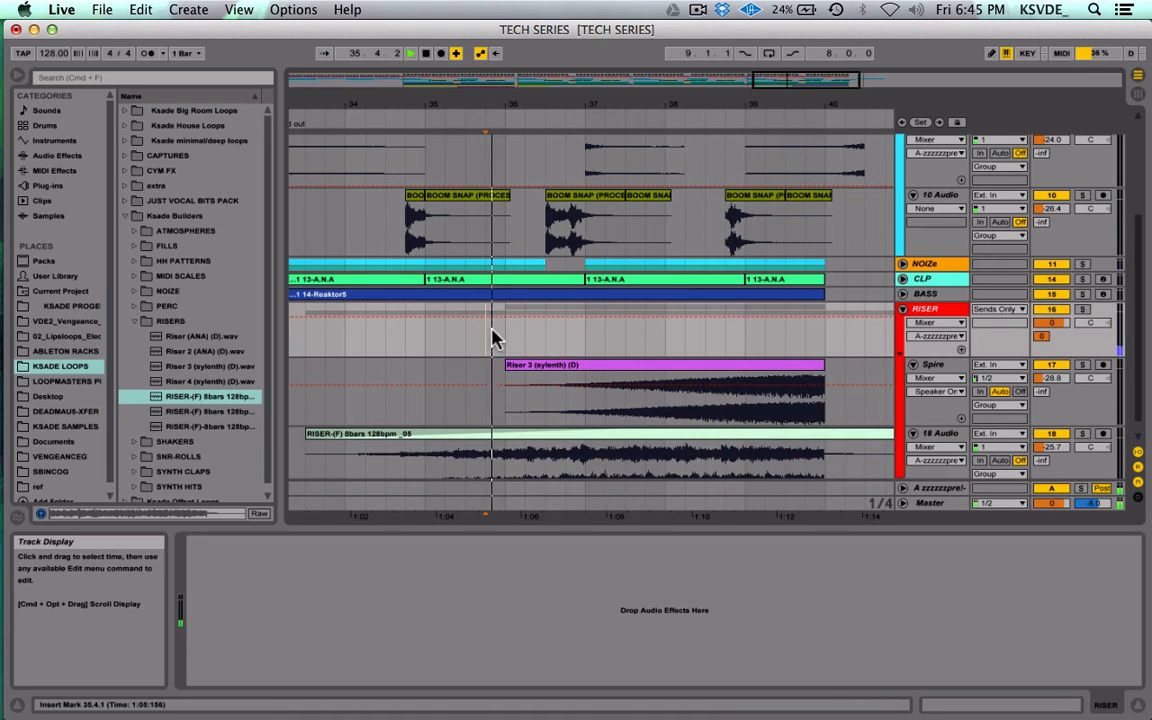
key("space")
scroll(689, 309, "up", 5)
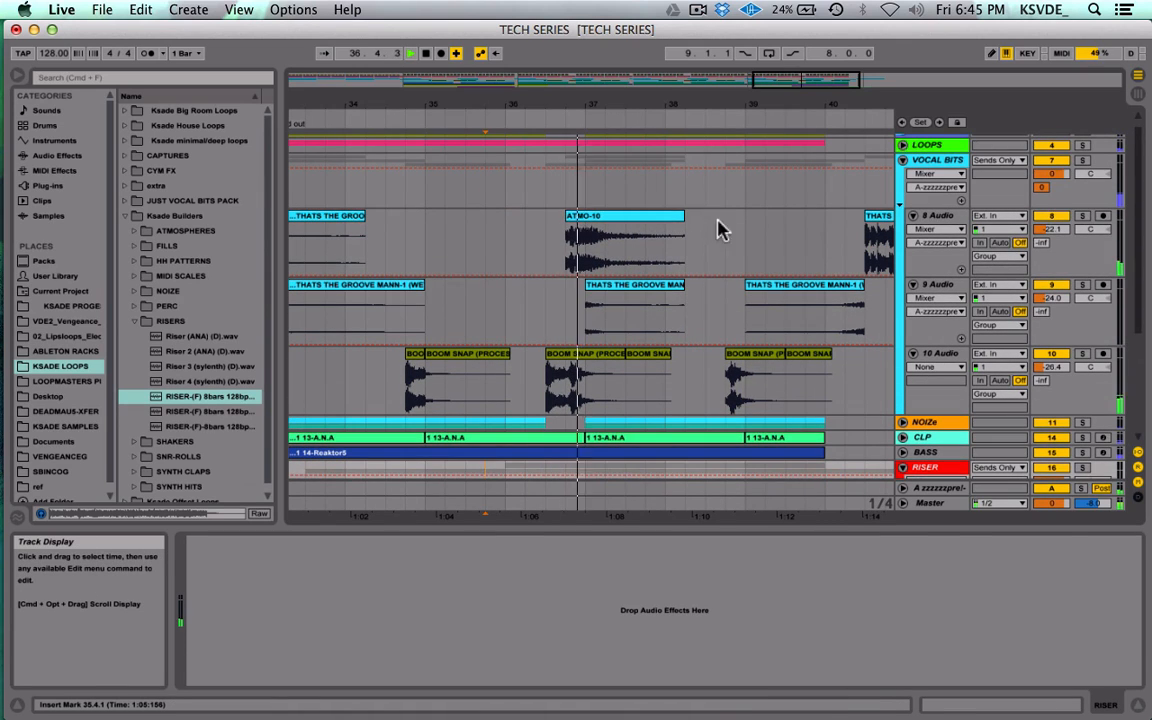
left_click(720, 228)
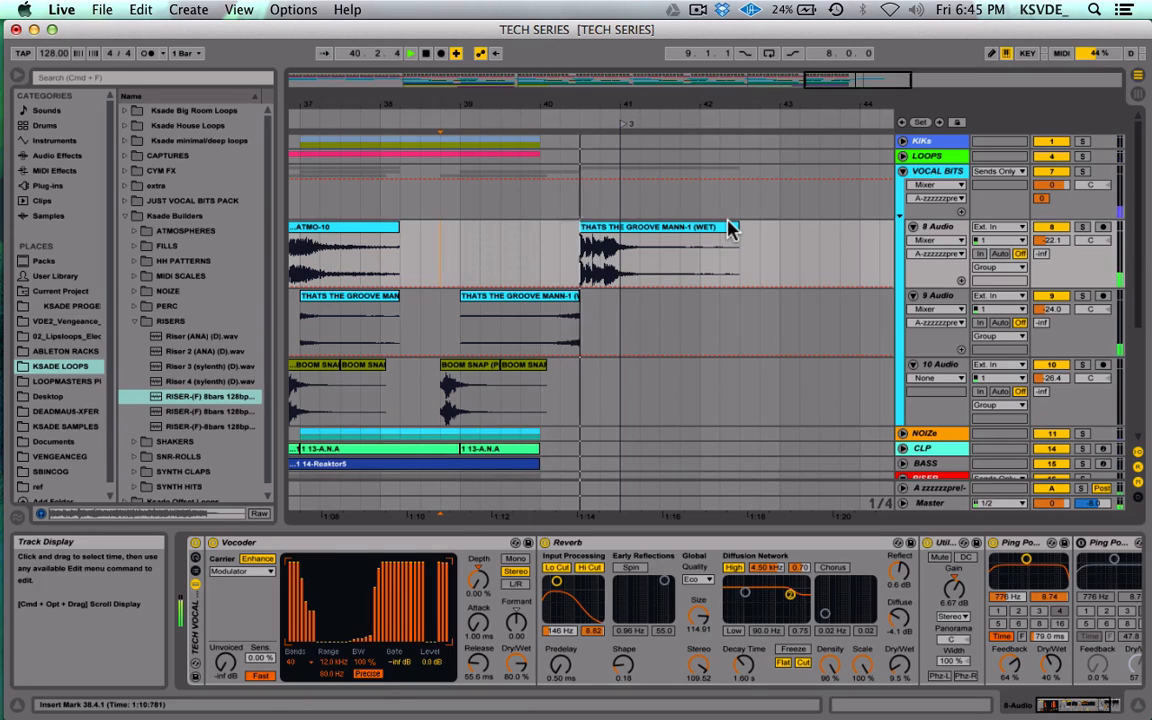
left_click(730, 228)
key("space")
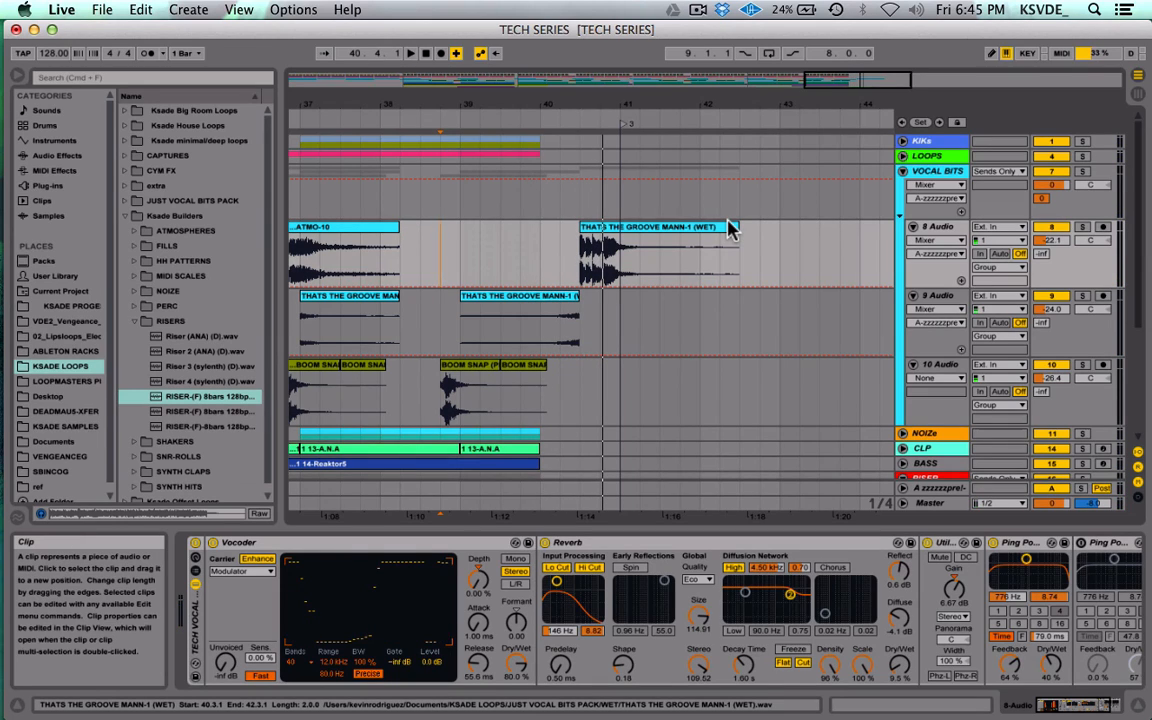
scroll(689, 336, "down", 5)
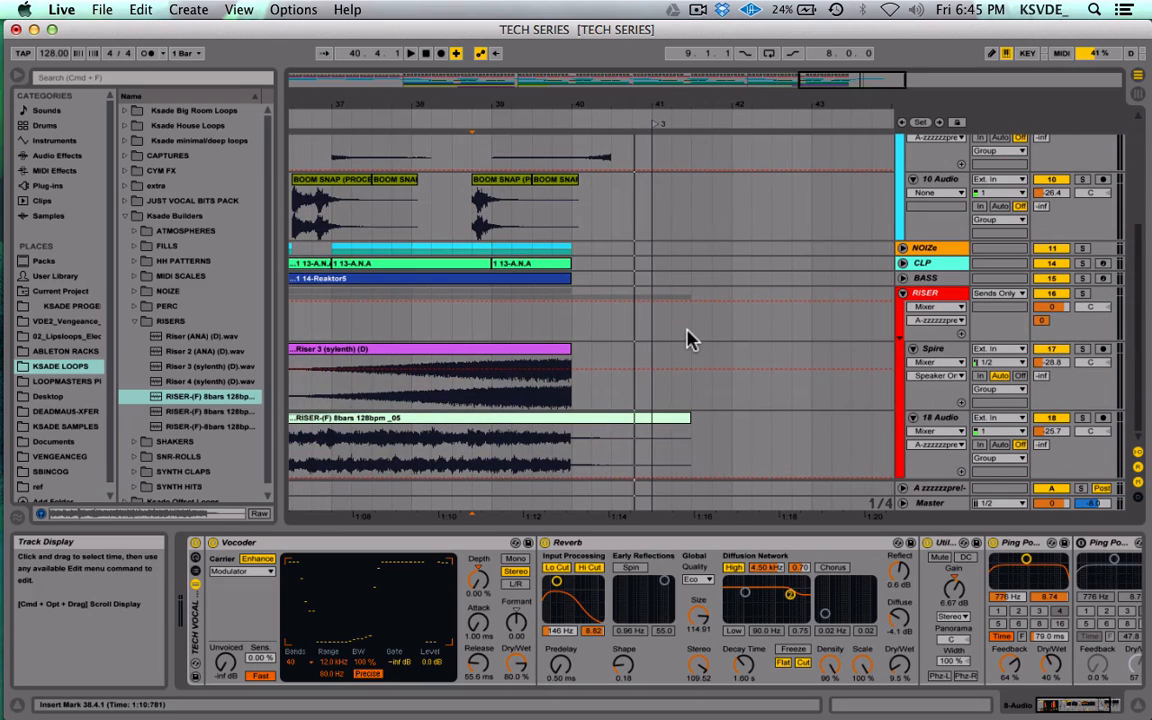
Step: Move the Riser 3 clip on Spire to start at 36.3.1 and the RISER-(F) 8bars clip on 18 Audio to start at 34.1.1
scroll(689, 337, "left", 3)
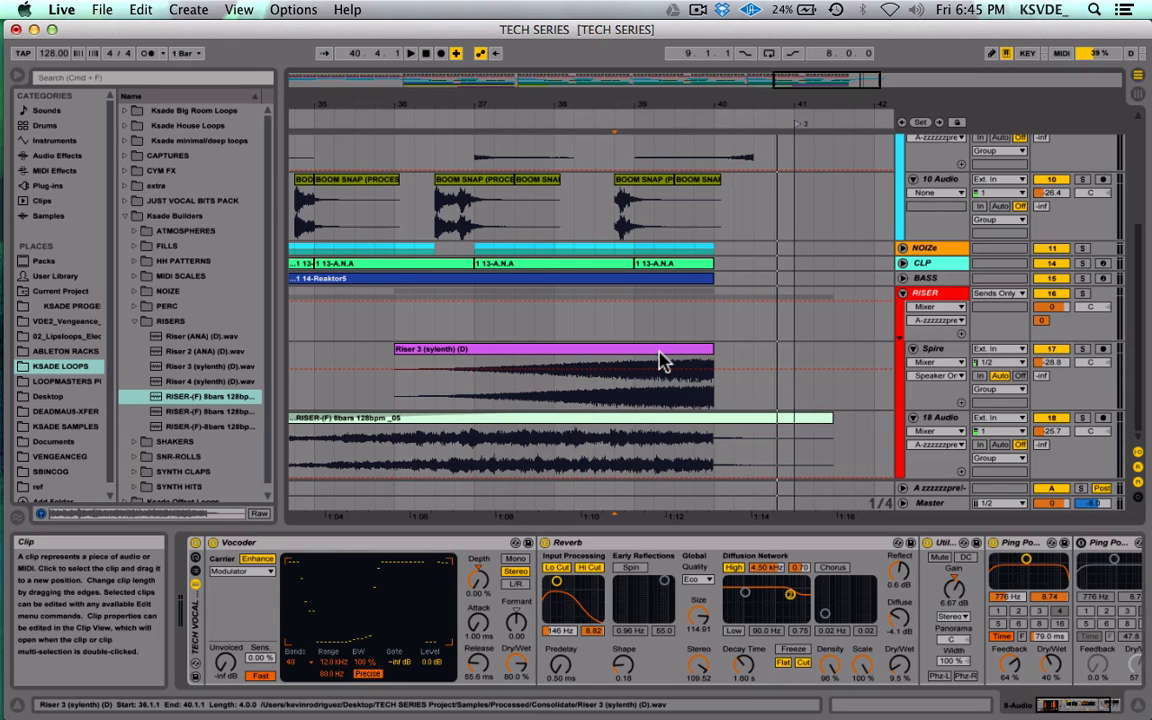
left_click_drag(661, 354, 705, 357)
left_click_drag(697, 429, 733, 420)
Step: Play the transition from 39.1.1 and compare the riser endings with the vocal clips
scroll(733, 420, "up", 5)
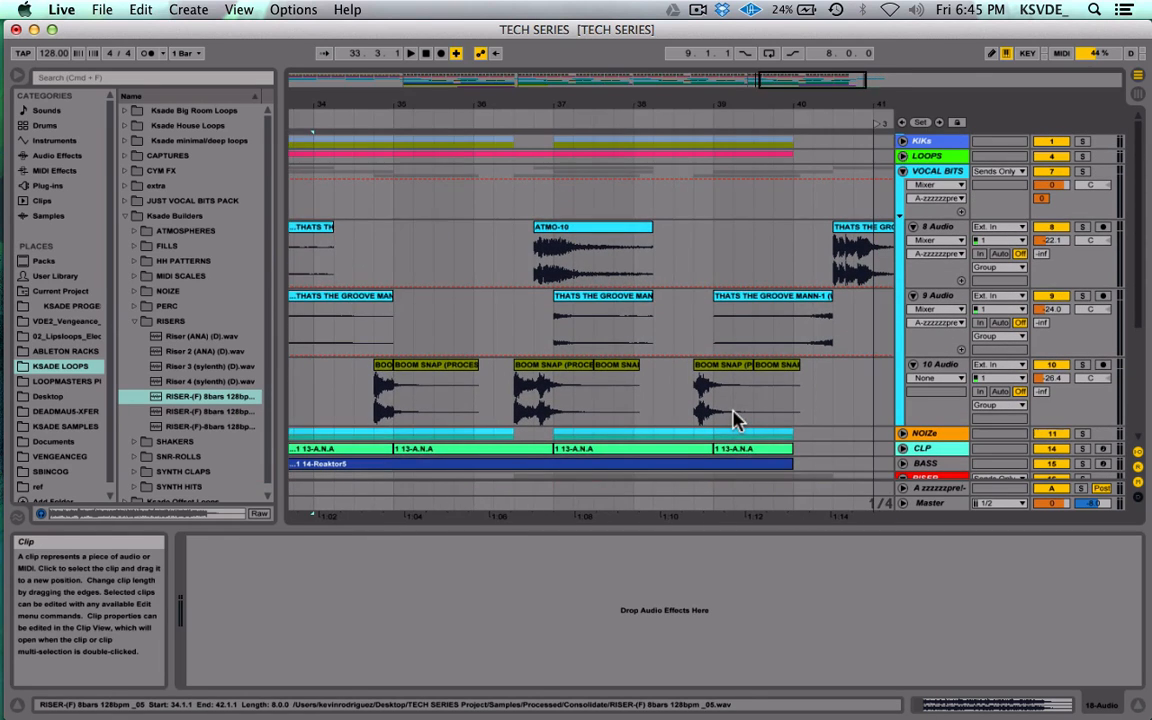
scroll(722, 421, "right", 2)
left_click(556, 251)
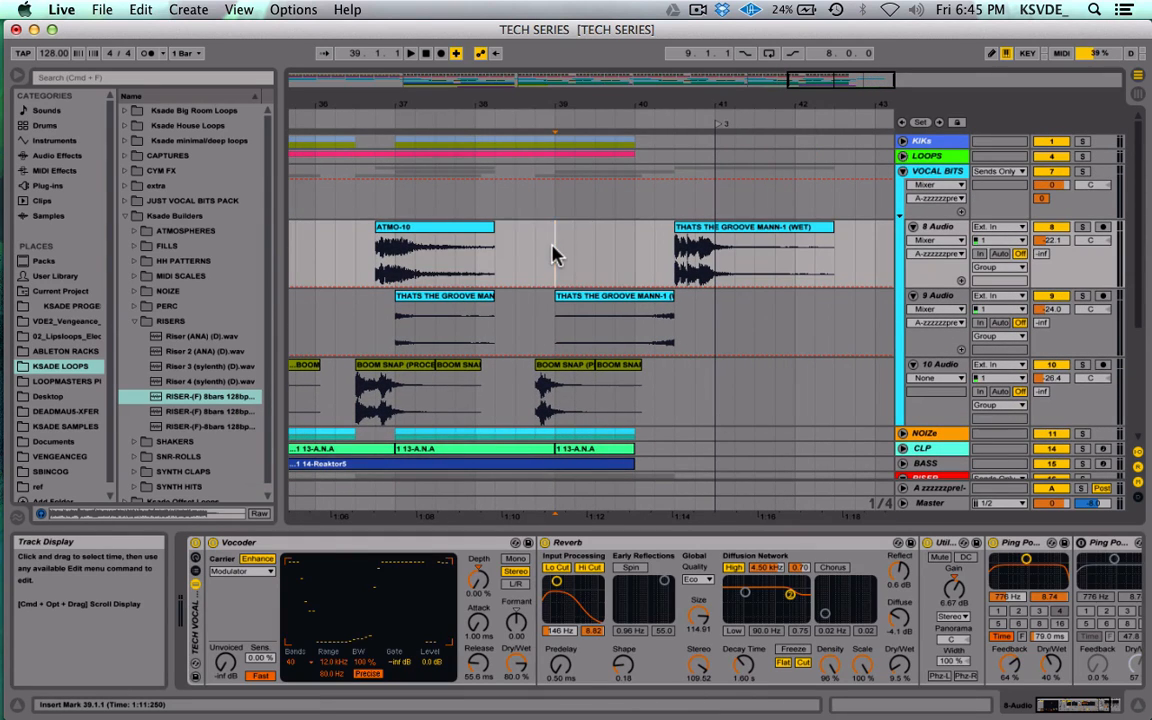
scroll(556, 251, "left", 1)
scroll(556, 251, "down", 4)
scroll(556, 251, "up", 4)
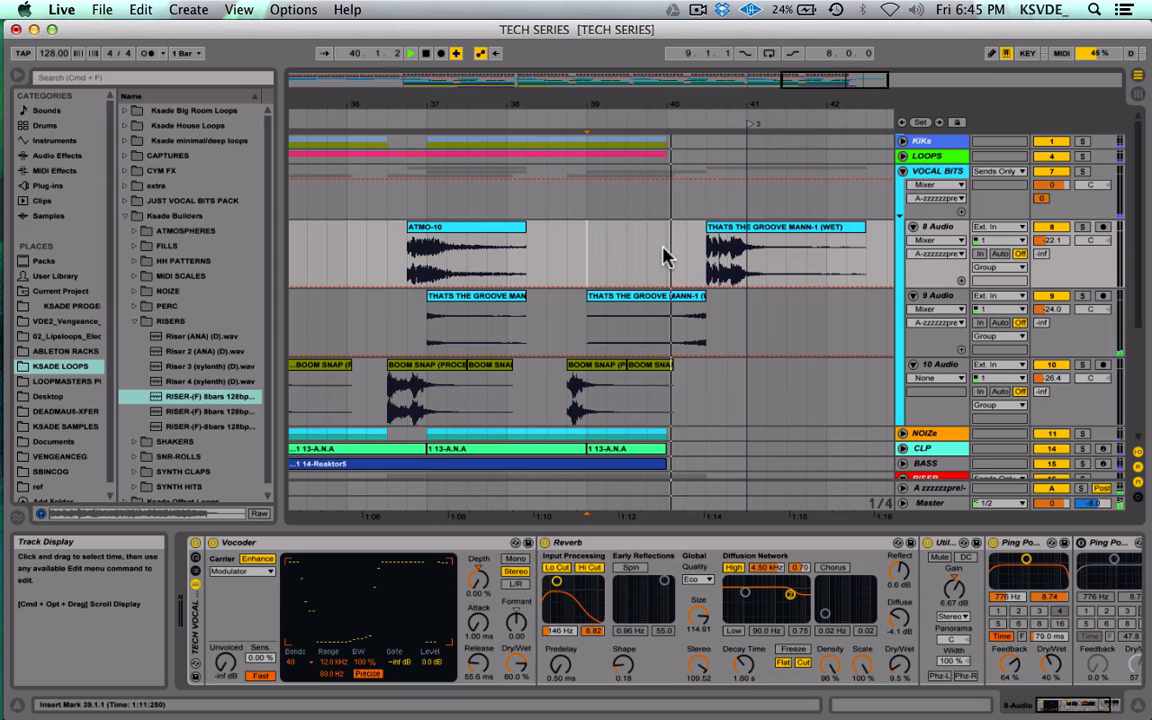
scroll(665, 256, "down", 5)
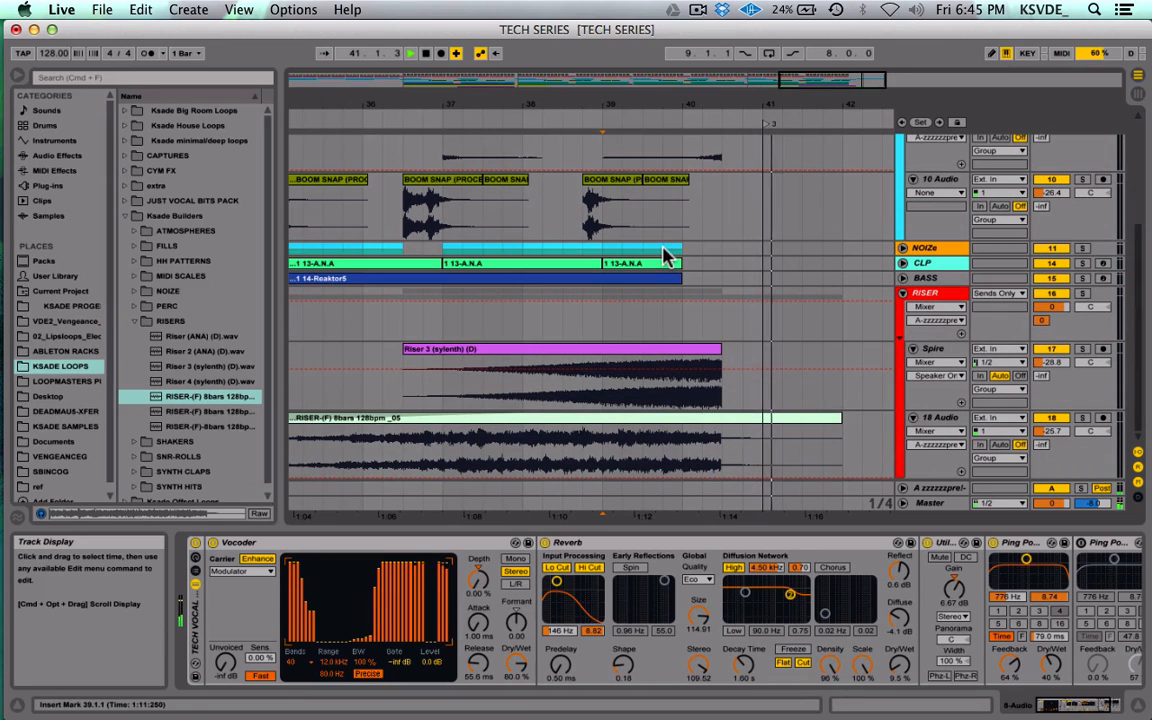
key("space")
Step: Move the RISER-(F) 8bars clip on 18 Audio back to start at 33.3.1 and play from 39.1.1
left_click(674, 349)
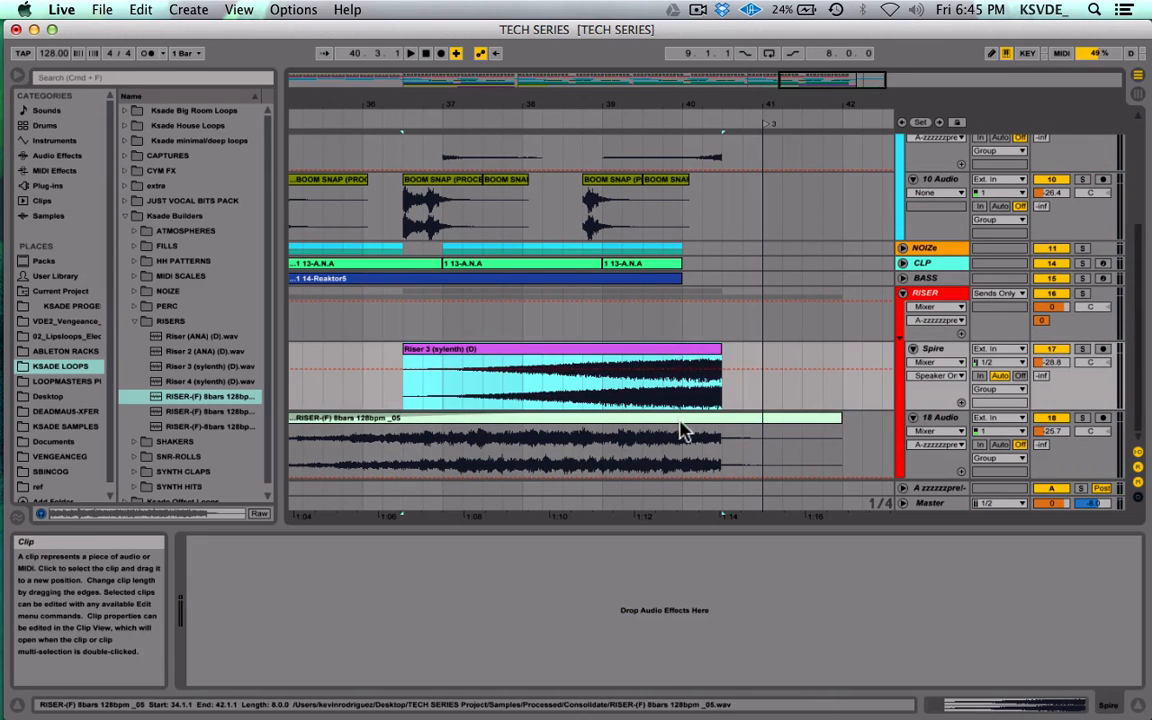
left_click_drag(680, 430, 643, 432)
left_click(600, 388)
key("space")
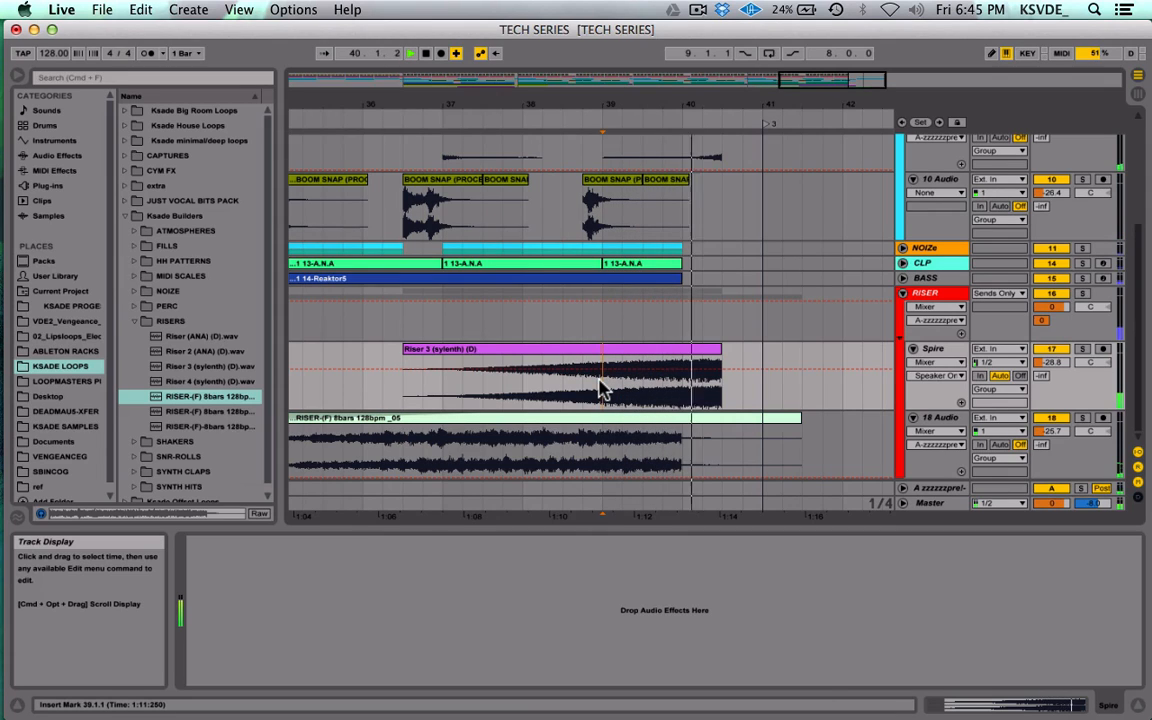
key("space")
Step: Move the Riser 3 clip on Spire to span 37.1.1 to 41.1.1 and play from 38.4.1
left_click_drag(700, 349, 721, 350)
left_click(587, 329)
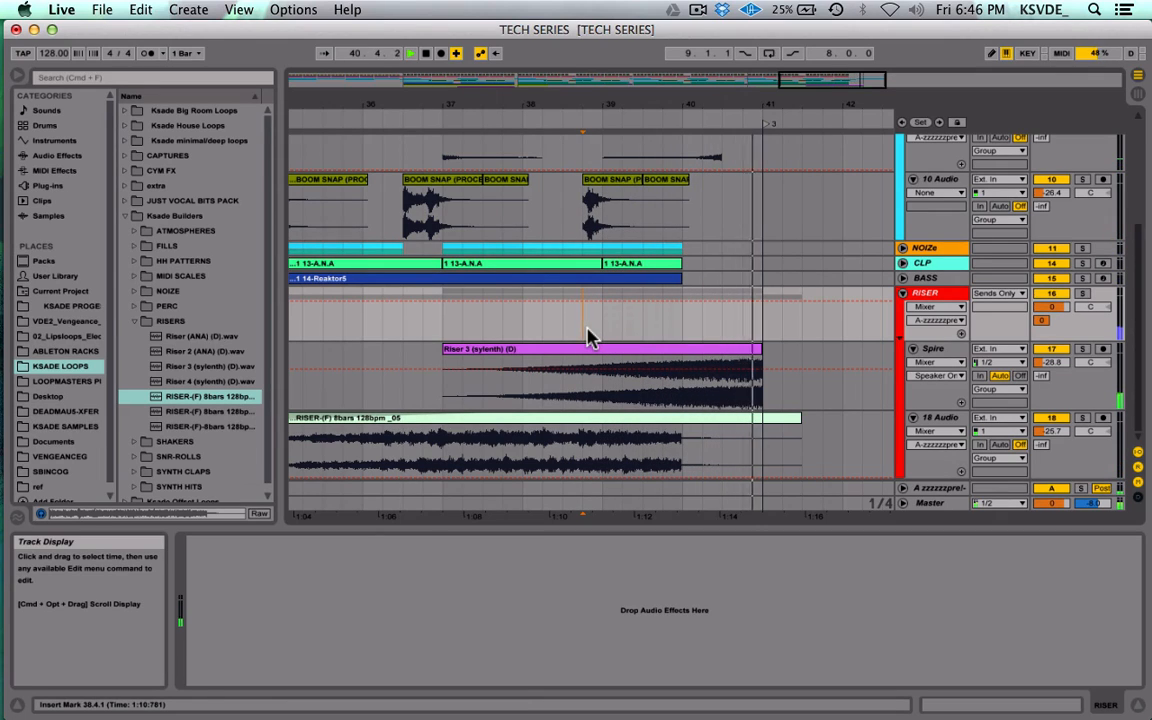
key("space")
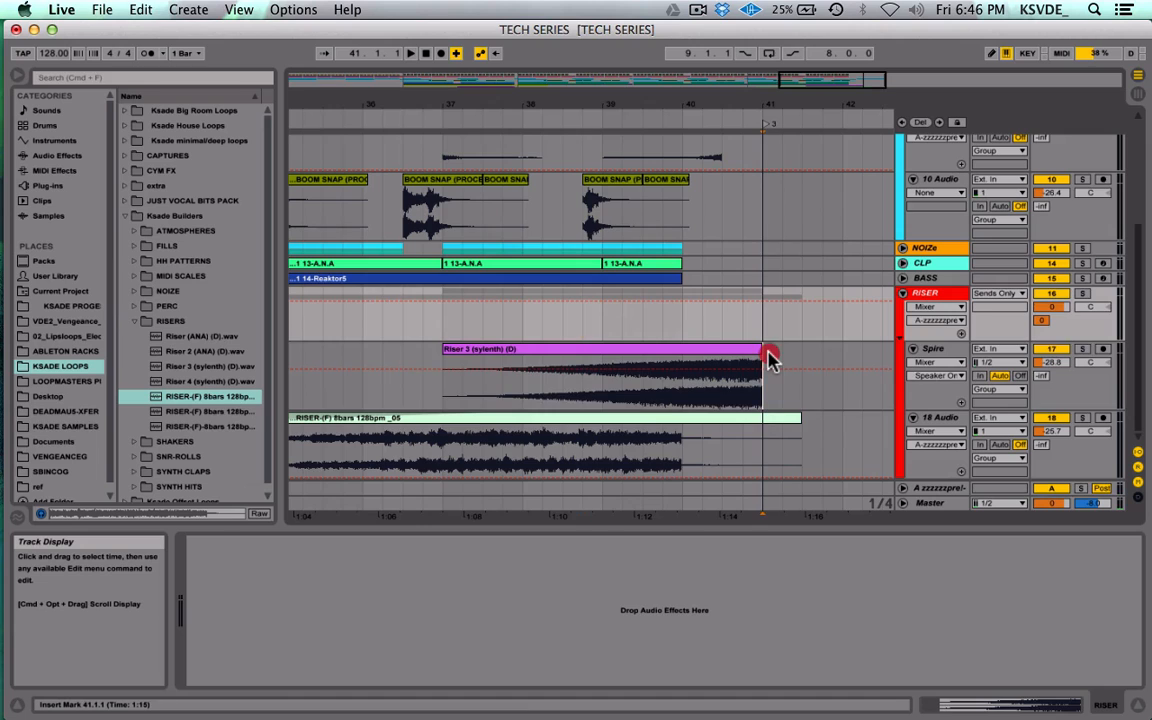
Step: Duplicate the section from 40.1.1 to 41.1.1 across the vocal and riser tracks so the copy follows at 41.1.1
scroll(765, 355, "up", 5)
left_click_drag(688, 253, 765, 415)
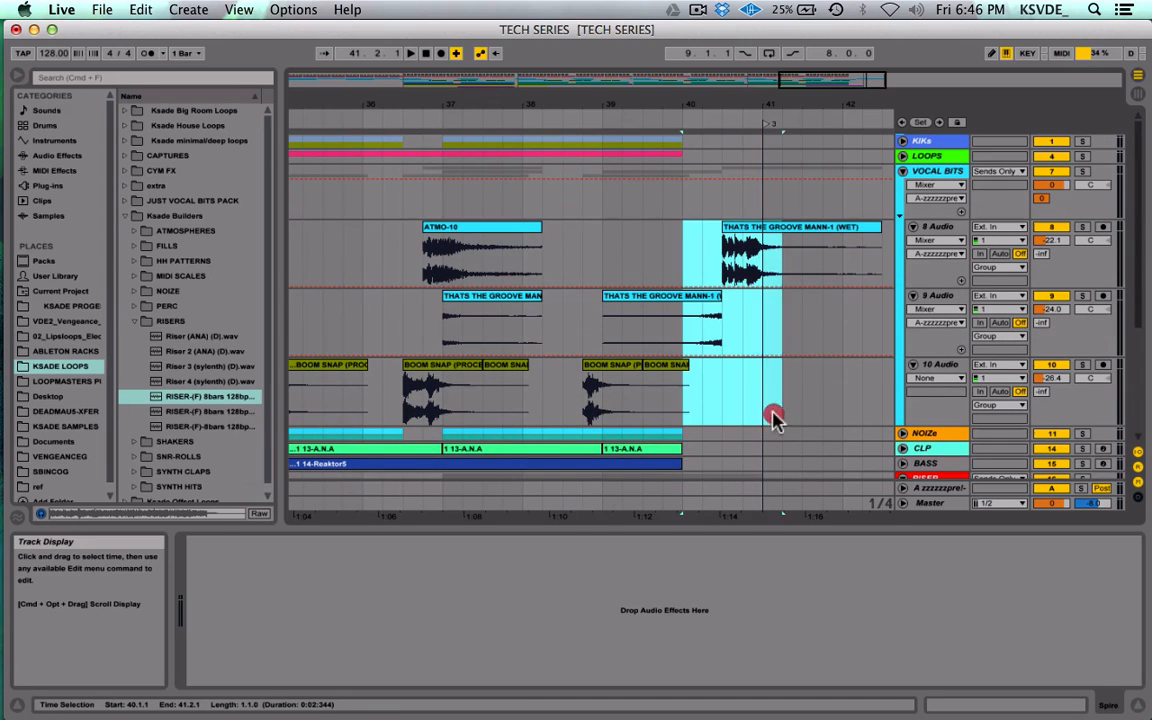
scroll(766, 420, "down", 5)
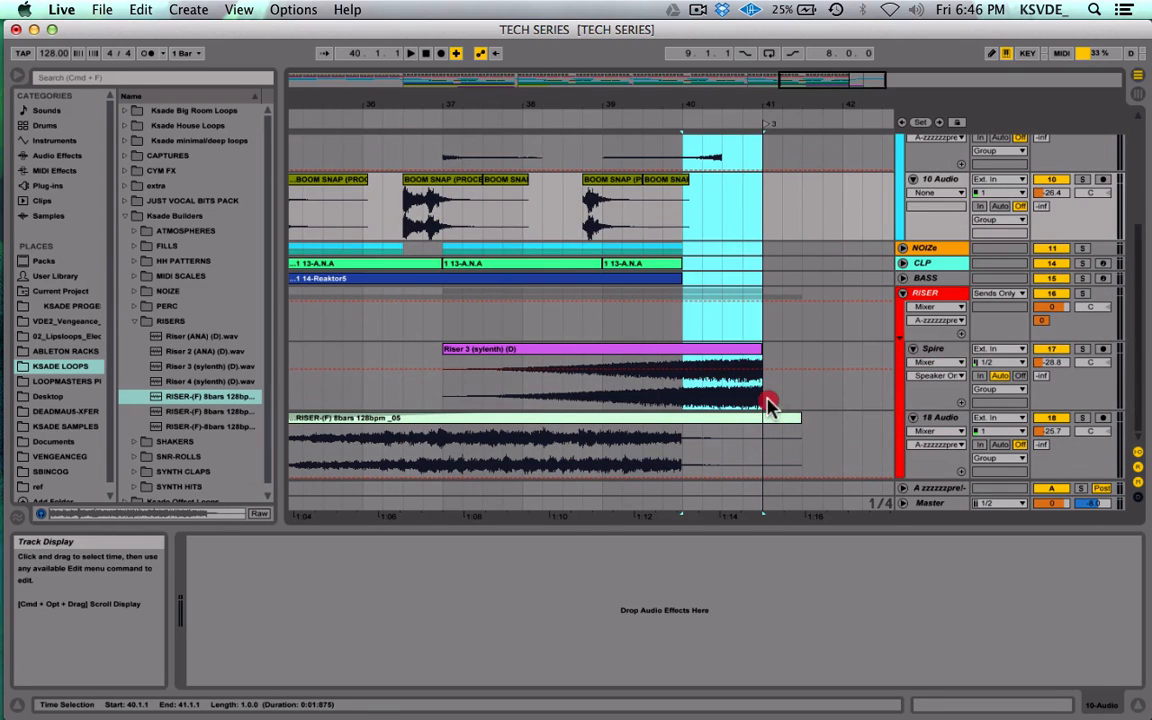
scroll(765, 395, "up", 4)
scroll(765, 395, "right", 2)
scroll(768, 405, "down", 1)
scroll(768, 405, "down", 4)
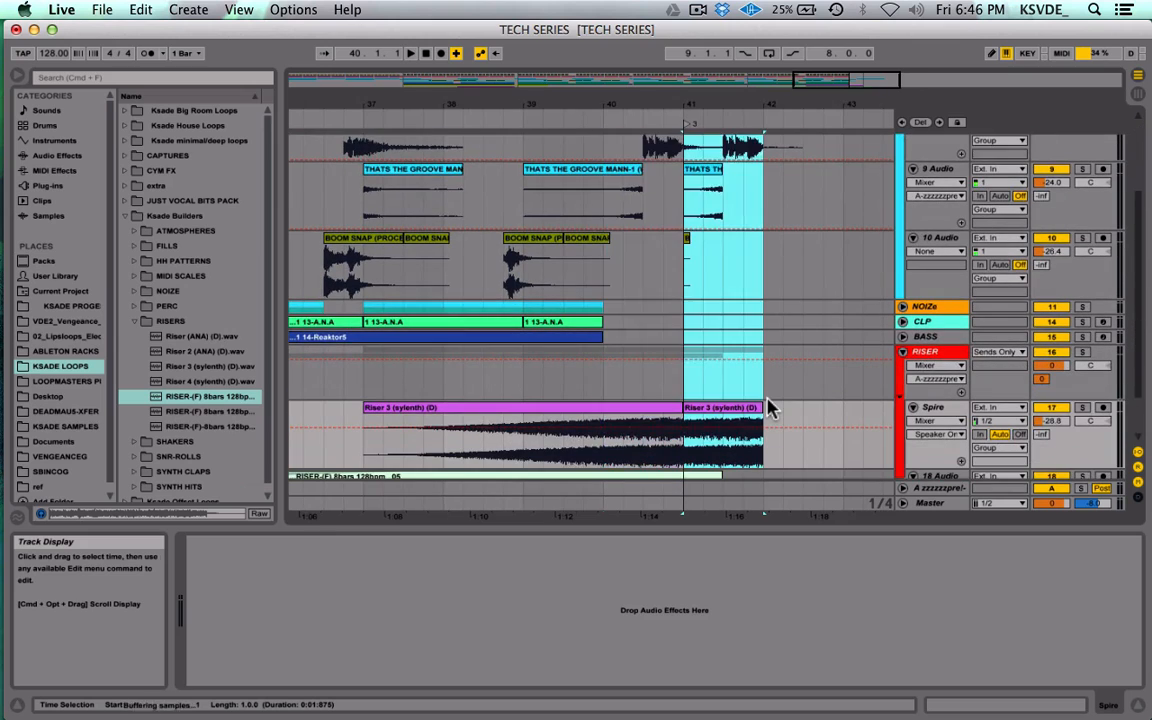
Step: Trim the end of the RISER-(F) 8bars clip on 18 Audio to 41.1.1 and play from 41.1.1
left_click(713, 421)
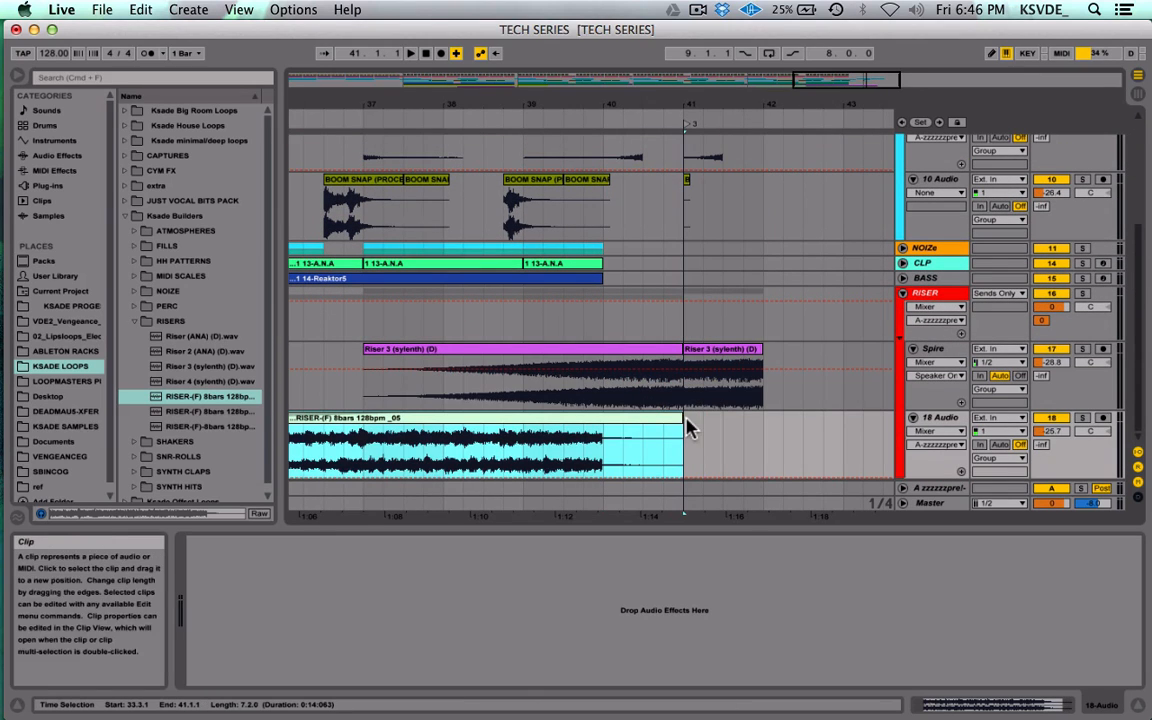
left_click(684, 300)
scroll(683, 307, "up", 3)
scroll(684, 307, "down", 4)
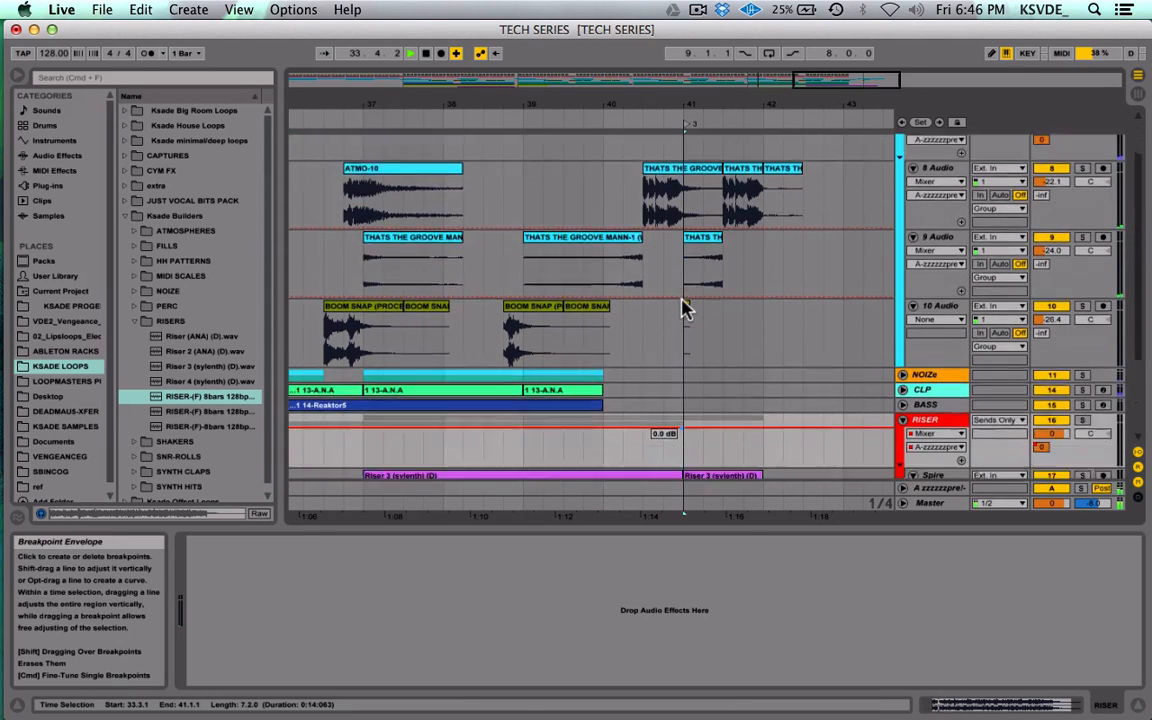
left_click(706, 322)
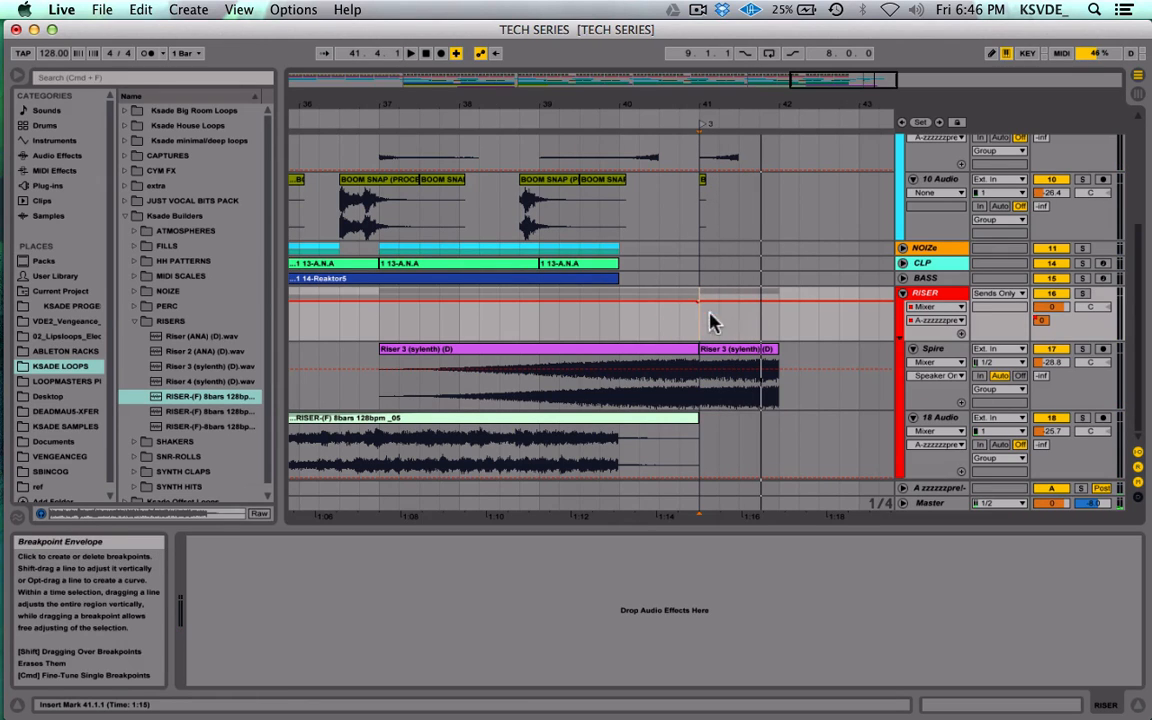
key("space")
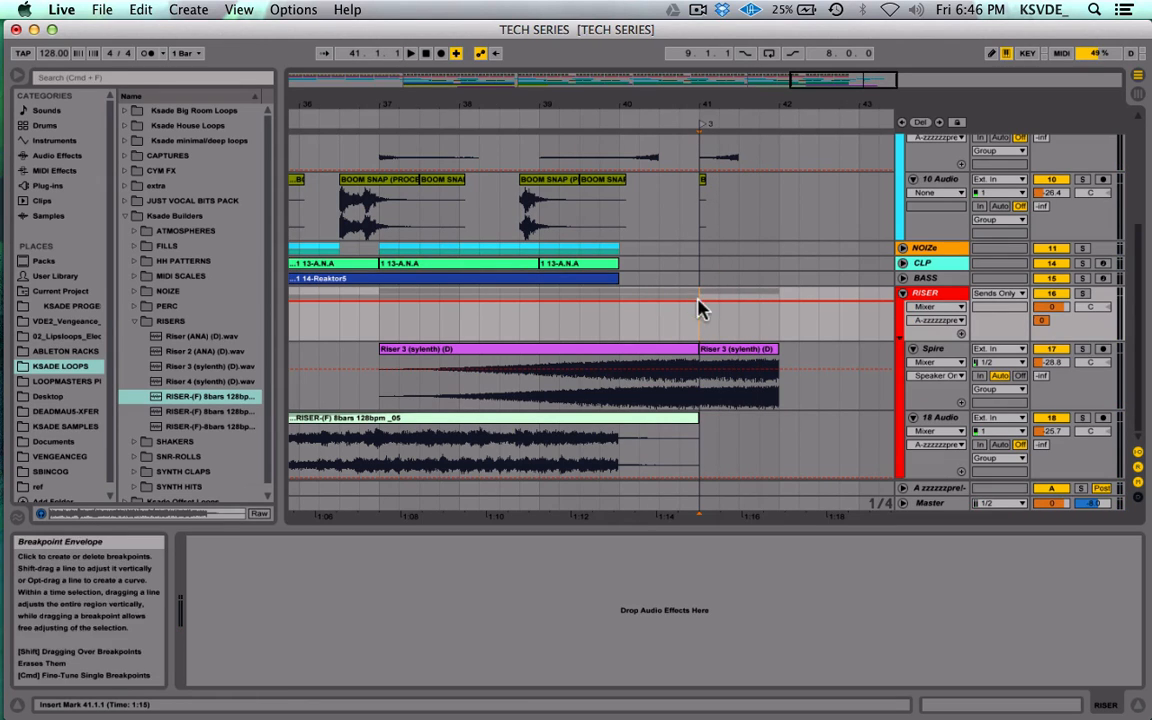
Step: Loop and play the range from 41.1.1 to 42.1.1, and undo the section duplication
scroll(700, 340, "up", 5)
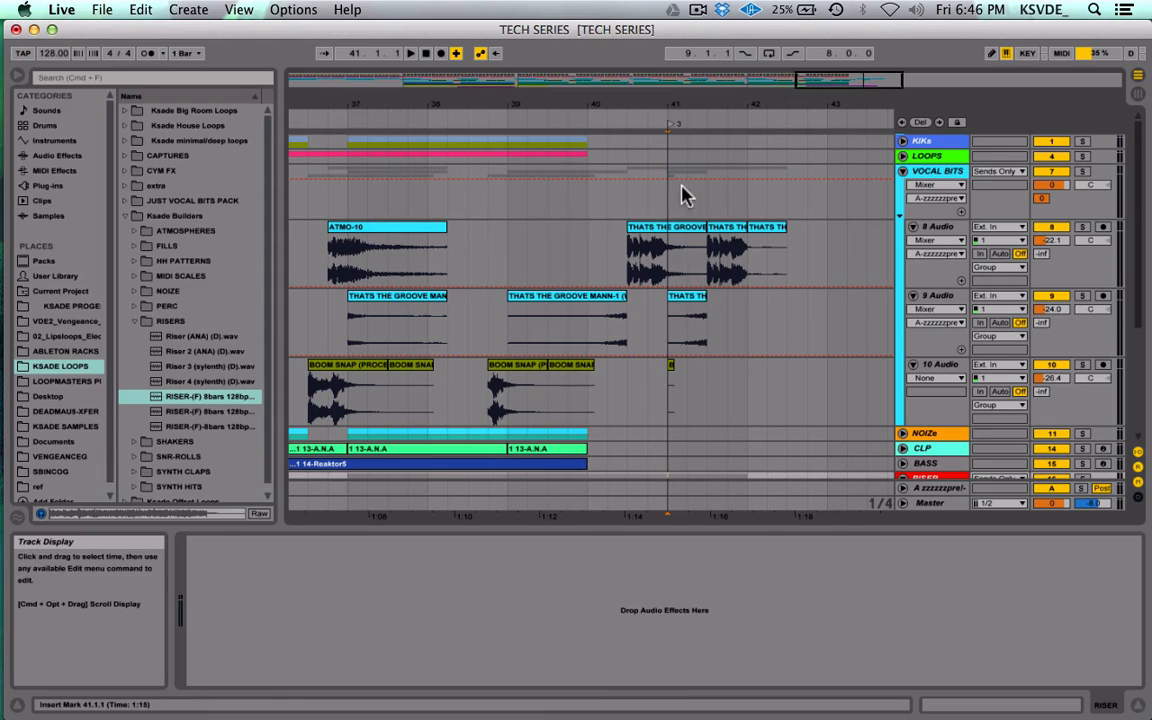
left_click_drag(685, 195, 750, 213)
key("super+l")
key("space")
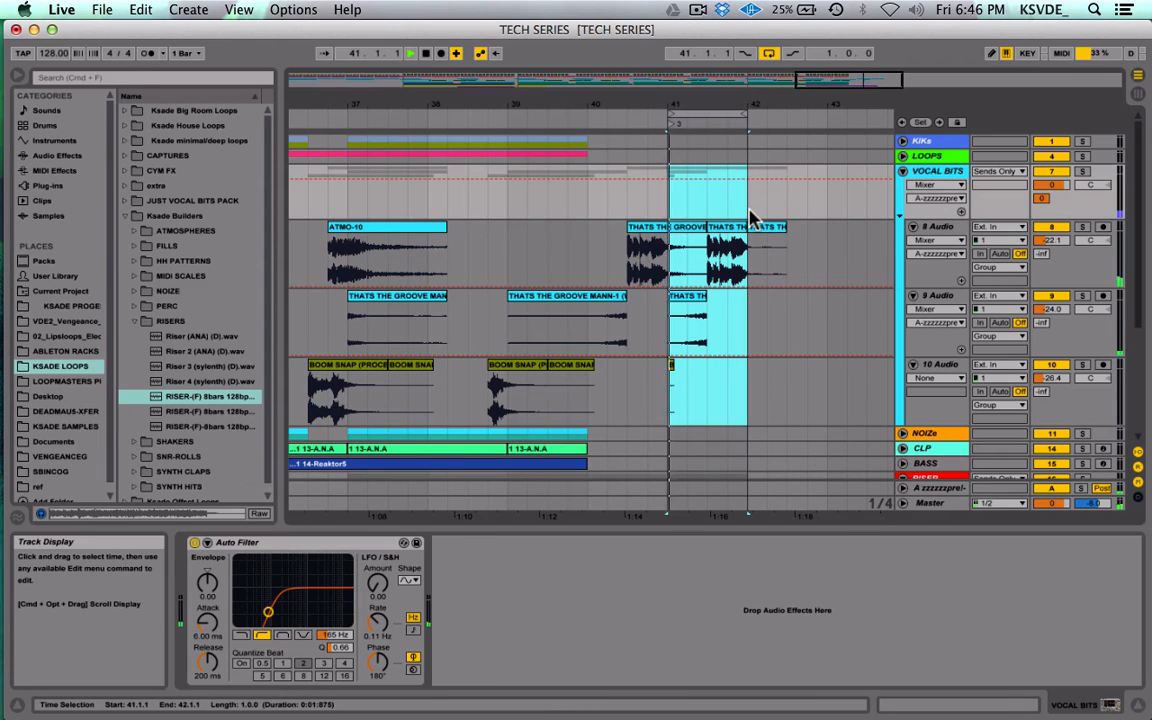
scroll(712, 240, "down", 5)
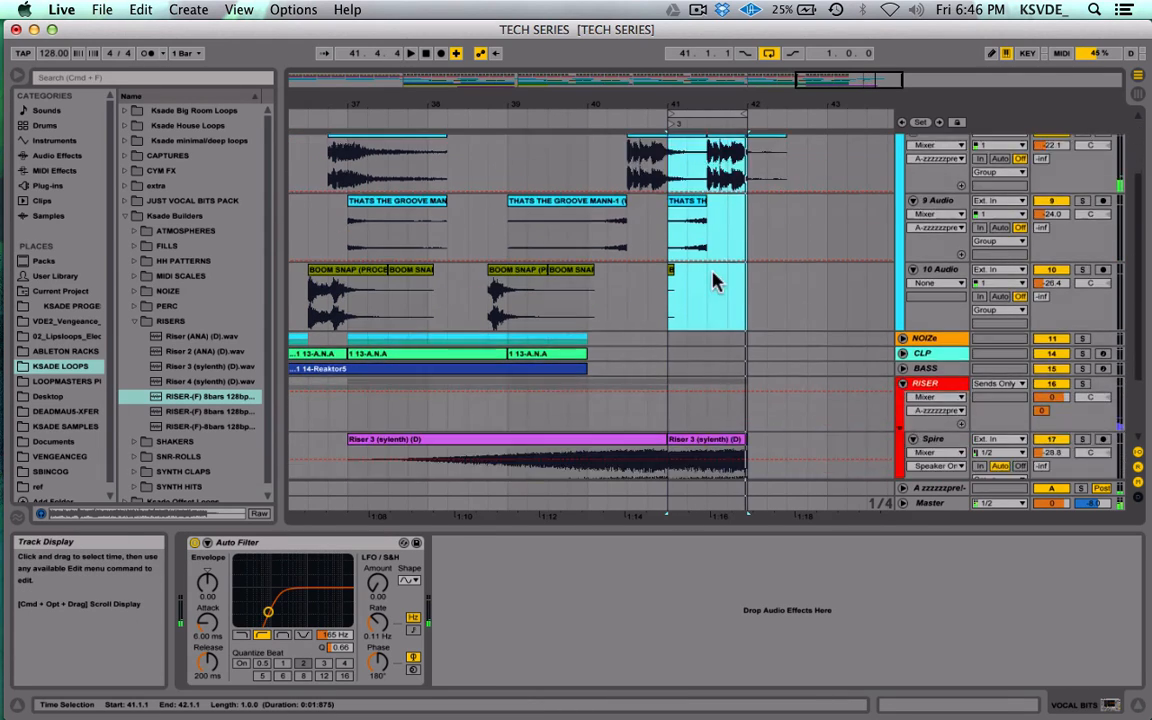
scroll(712, 280, "up", 5)
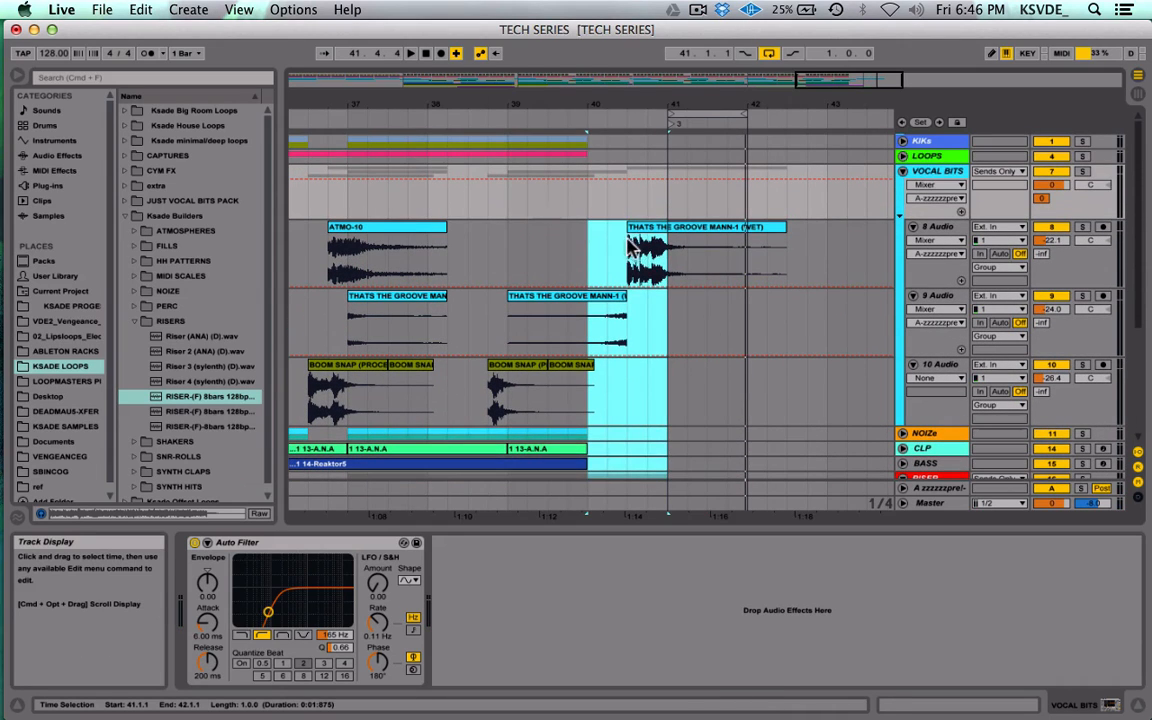
Step: Split the vocal clip on 8 Audio at 41.1.1 and set the loop to its first piece, 40.3.1 to 41.1.1
left_click(636, 252)
left_click(645, 228)
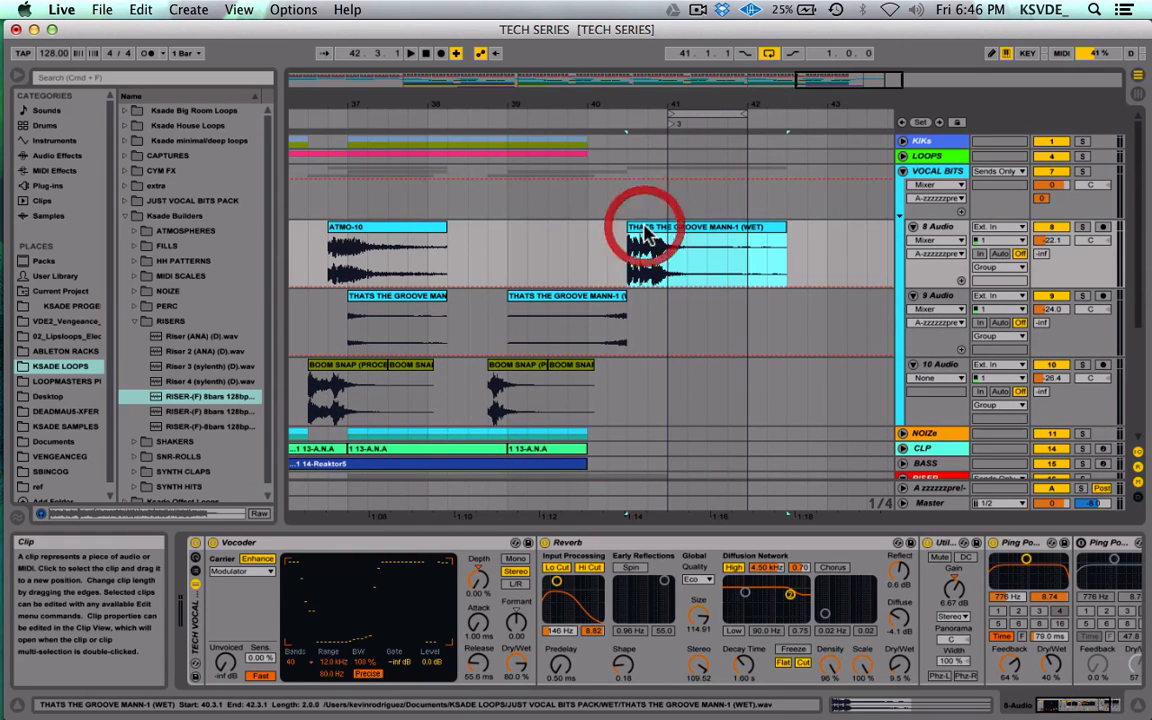
left_click_drag(645, 245, 655, 255)
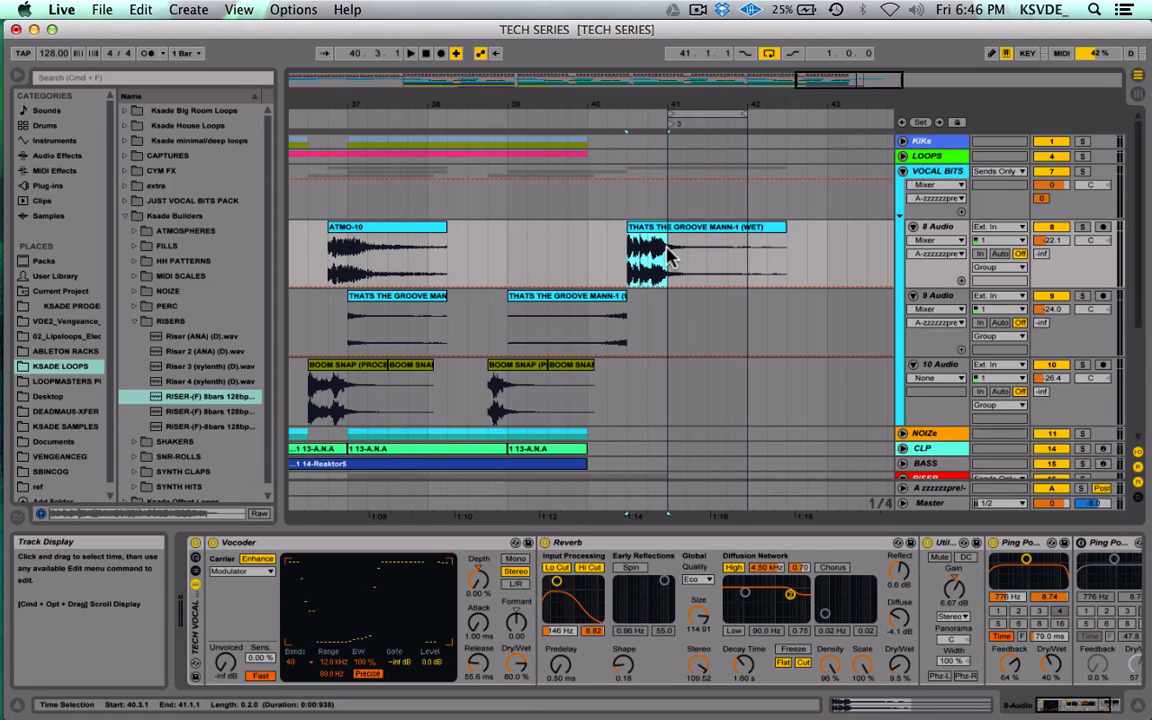
key("super+e")
left_click(649, 224)
key("super+l")
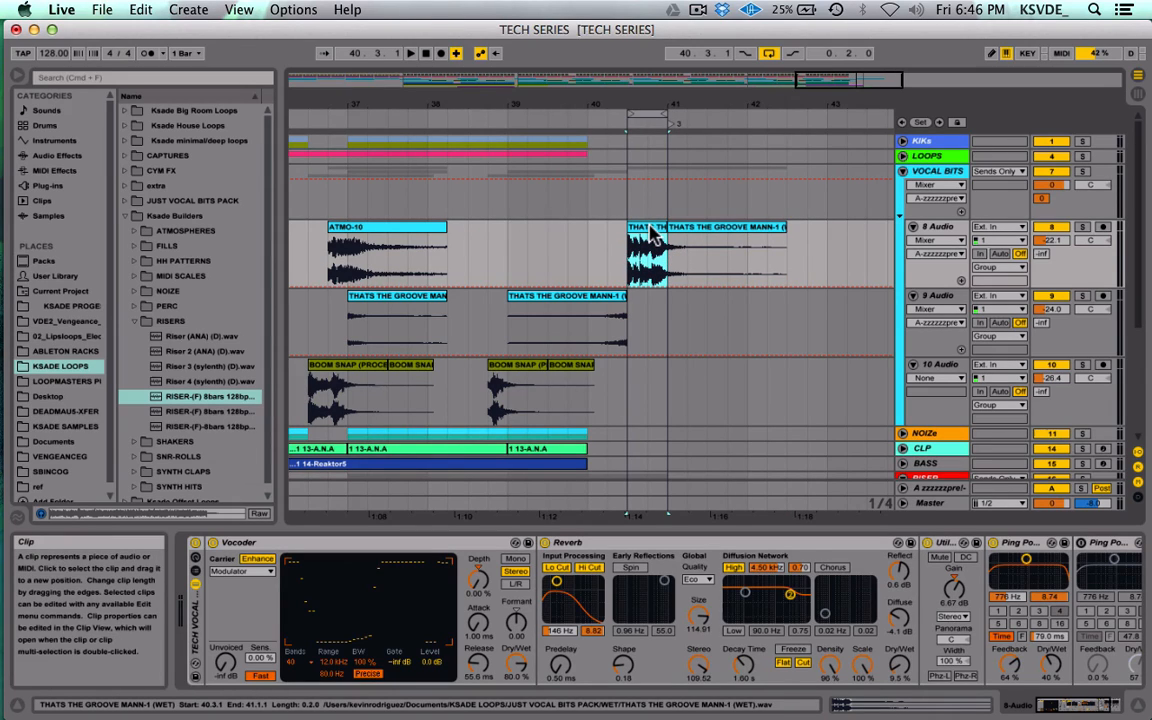
Step: Duplicate the loop range from 40.3.1 to 41.1.1 four times, filling the arrangement up to 43.1.1
left_click(648, 117)
key("super+d")
key("super+d")
key("super+d")
key("super+d")
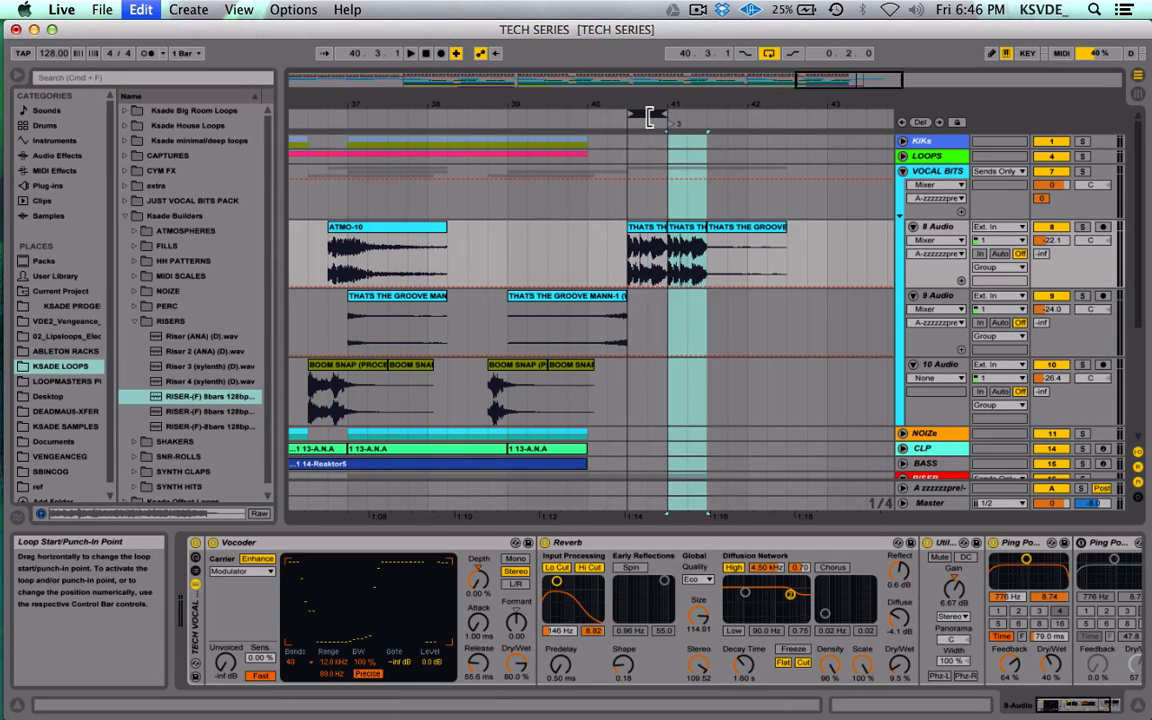
Step: Play the repeated vocal and riser pieces from 40.2.1
left_click(603, 245)
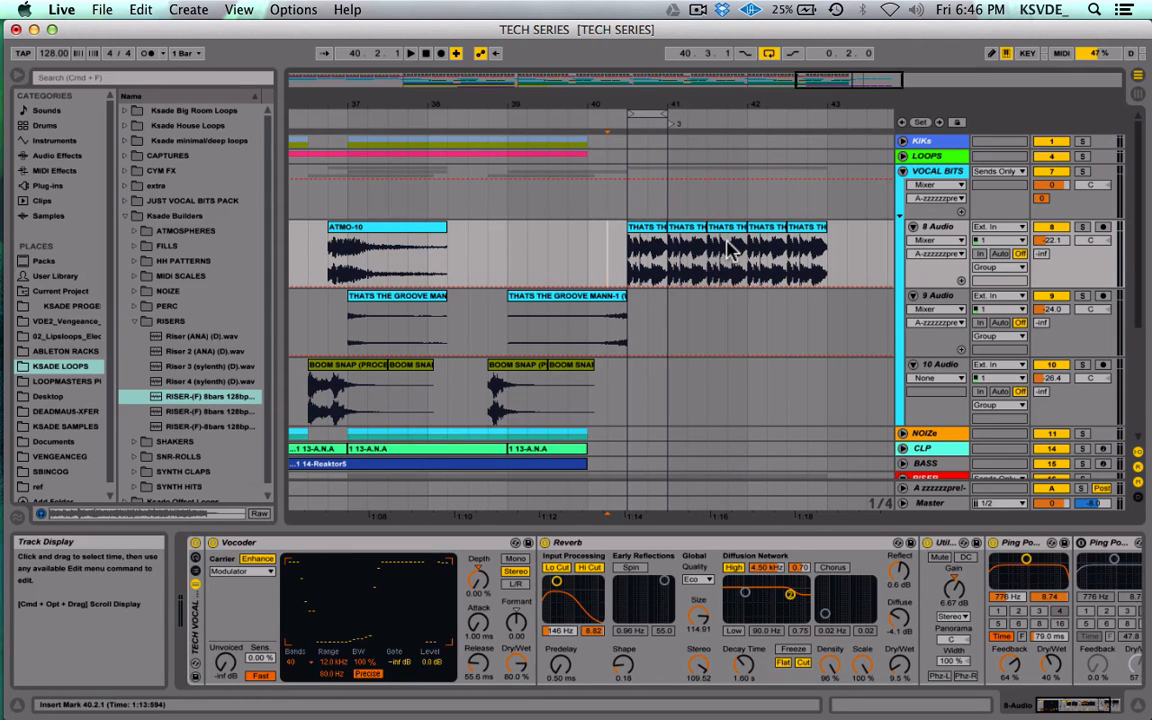
scroll(730, 250, "down", 5)
key("space")
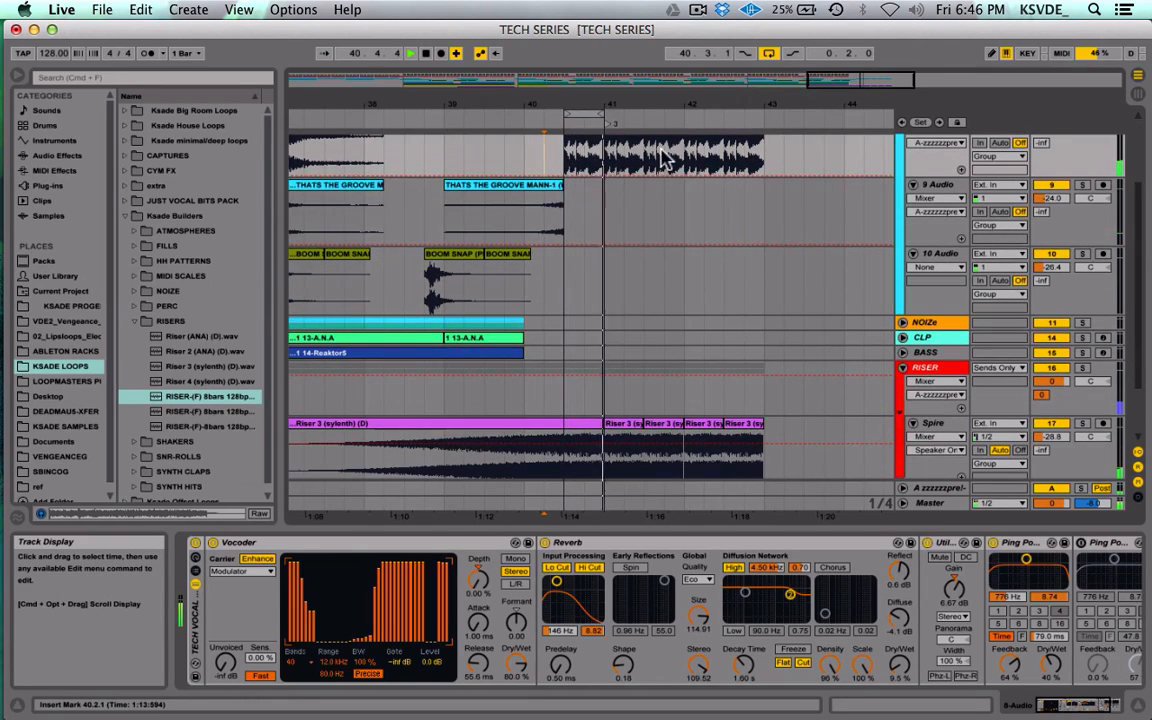
key("space")
Step: Move the loop to start at 41.1.1 and delete the repeated riser pieces on Spire and 18 Audio from 41.1.1 to 43.1.1
left_click_drag(586, 115, 624, 114)
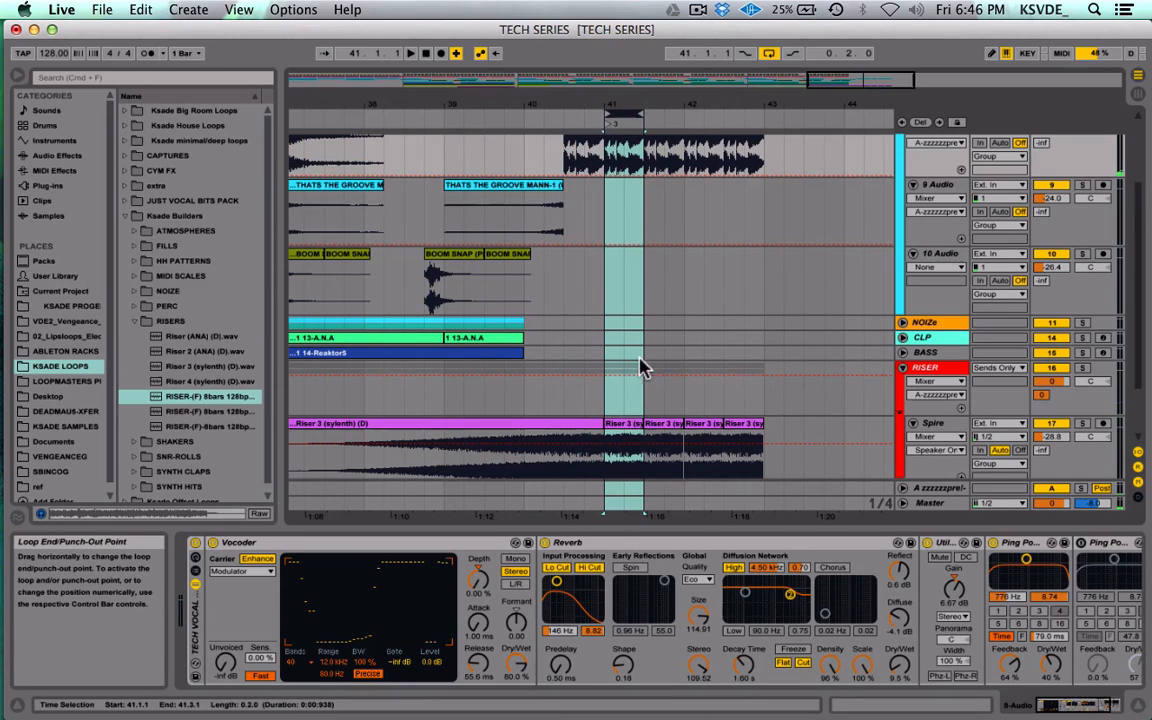
left_click_drag(616, 430, 730, 422)
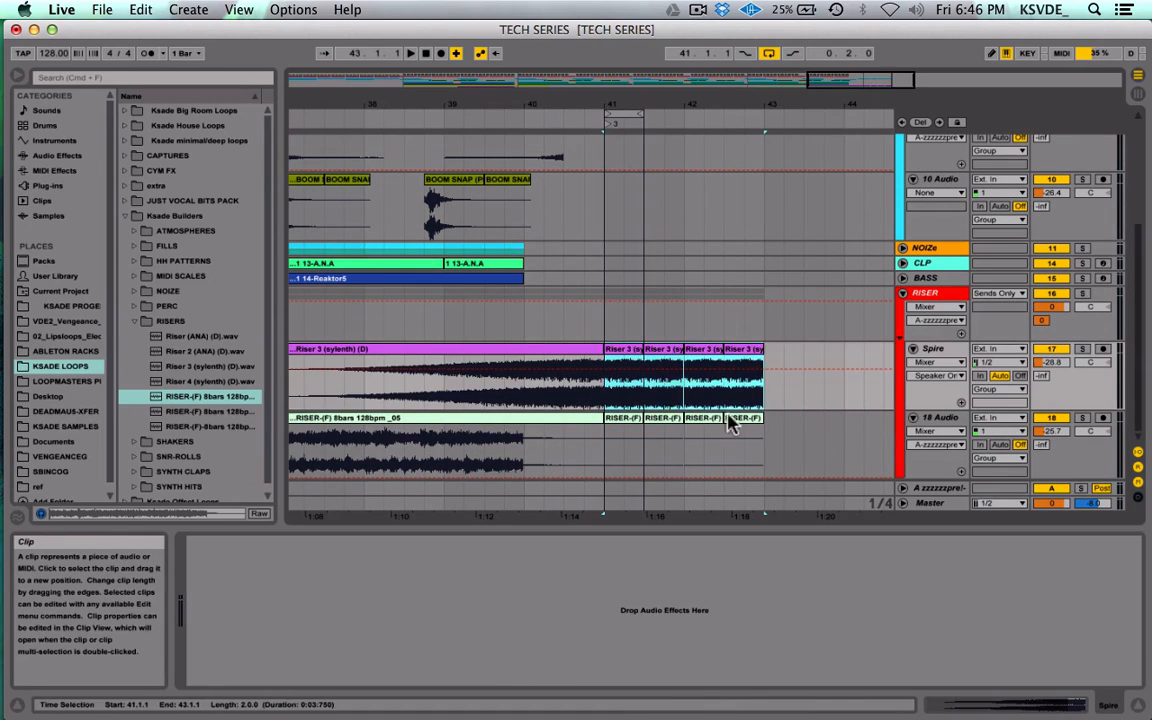
key("Delete")
scroll(720, 415, "left", 3)
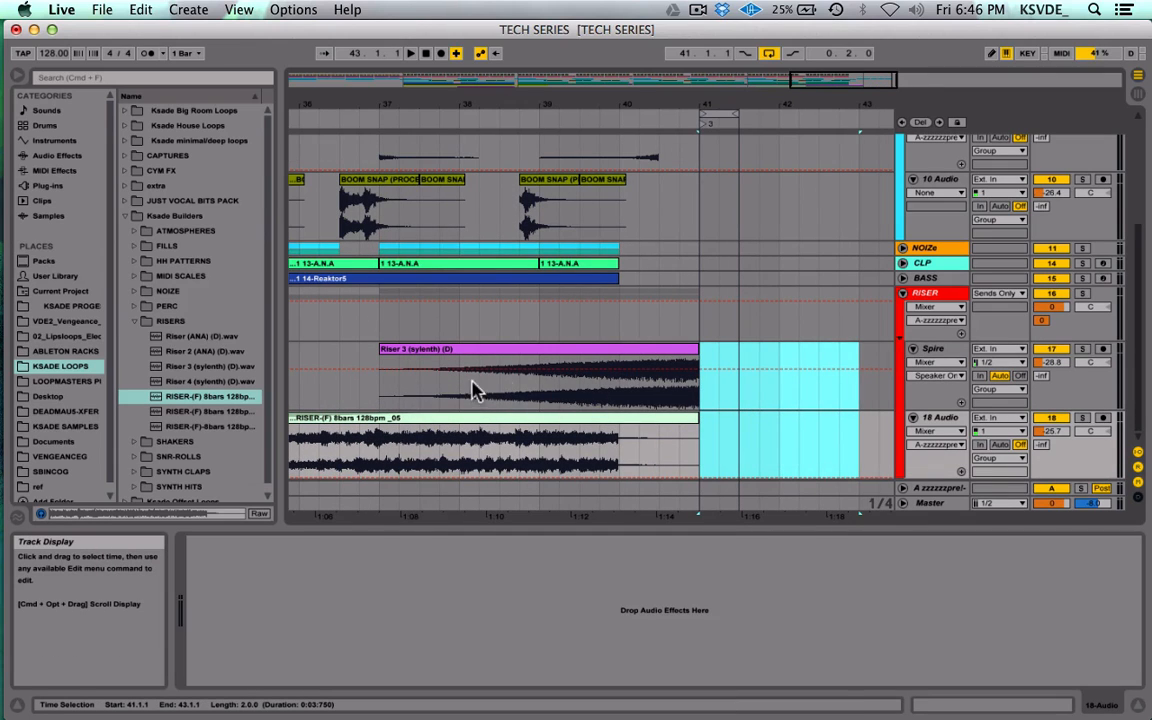
Step: Duplicate the 38.1.1 to 41.1.1 portion of the Riser 3 clip on Spire so the copy starts at 41.1.1
left_click_drag(660, 392, 642, 392)
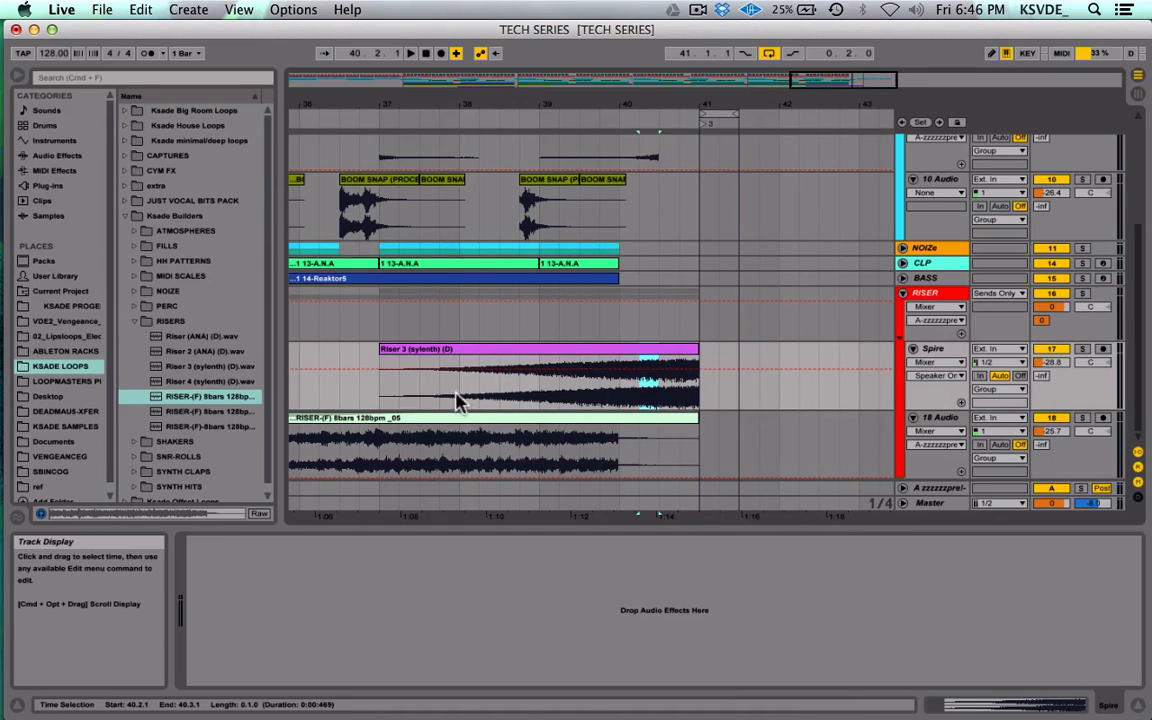
left_click_drag(458, 392, 692, 388)
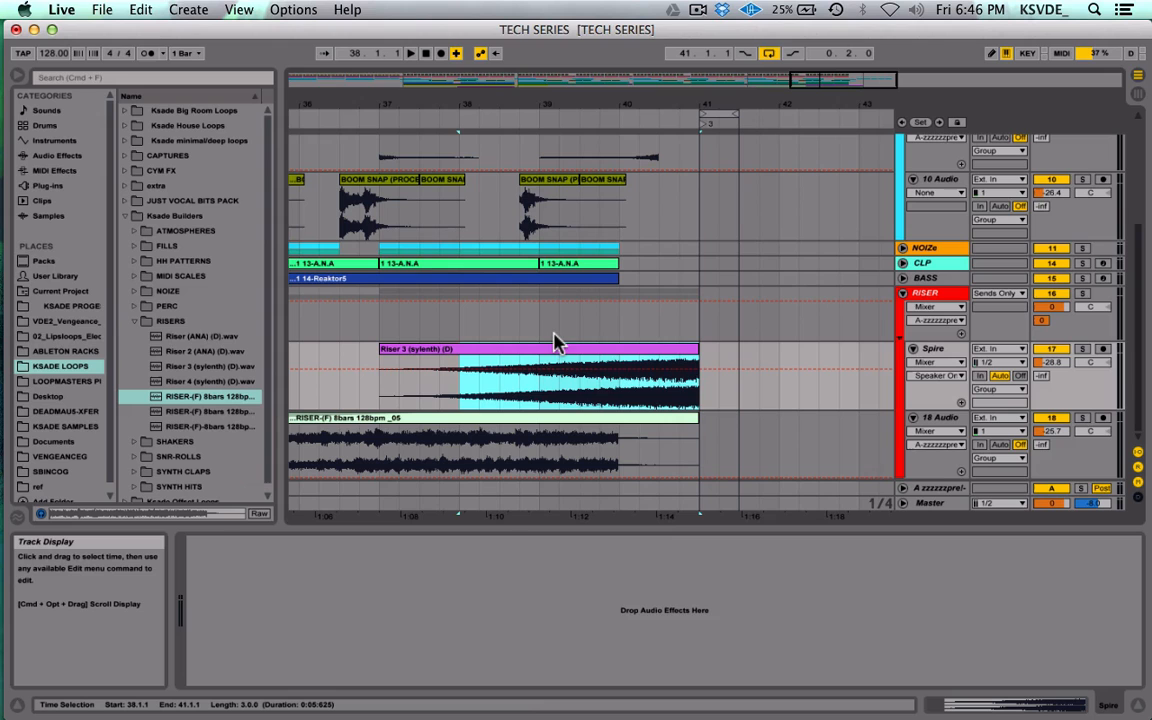
key("super+d")
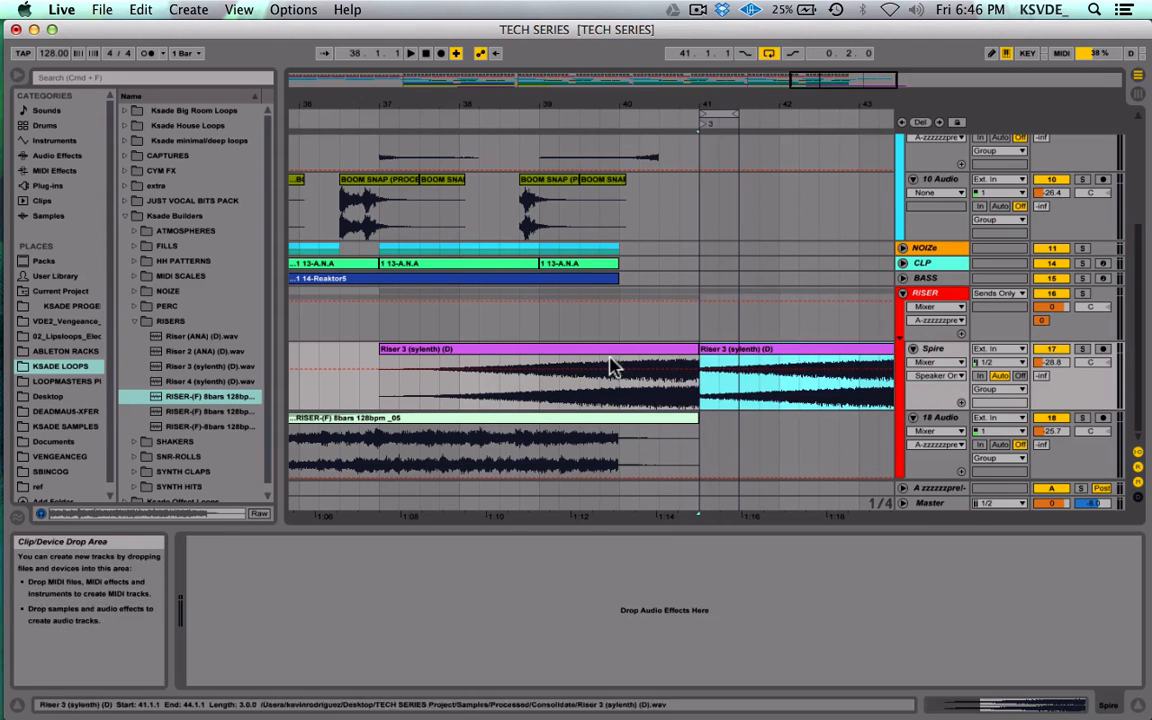
Step: Turn off the arrangement loop and play the transition into the second riser from 39.4.1
left_click(599, 325)
key("space")
left_click(769, 54)
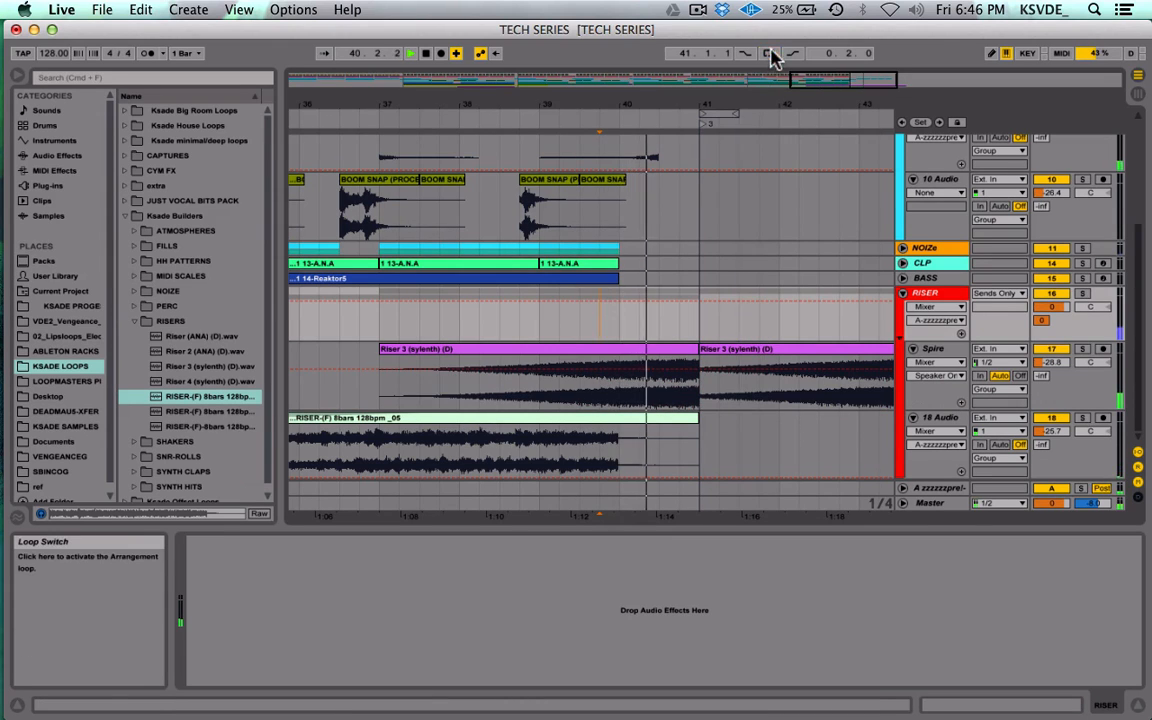
scroll(786, 357, "up", 2)
scroll(786, 362, "up", 4)
scroll(786, 362, "down", 5)
scroll(786, 362, "right", 3)
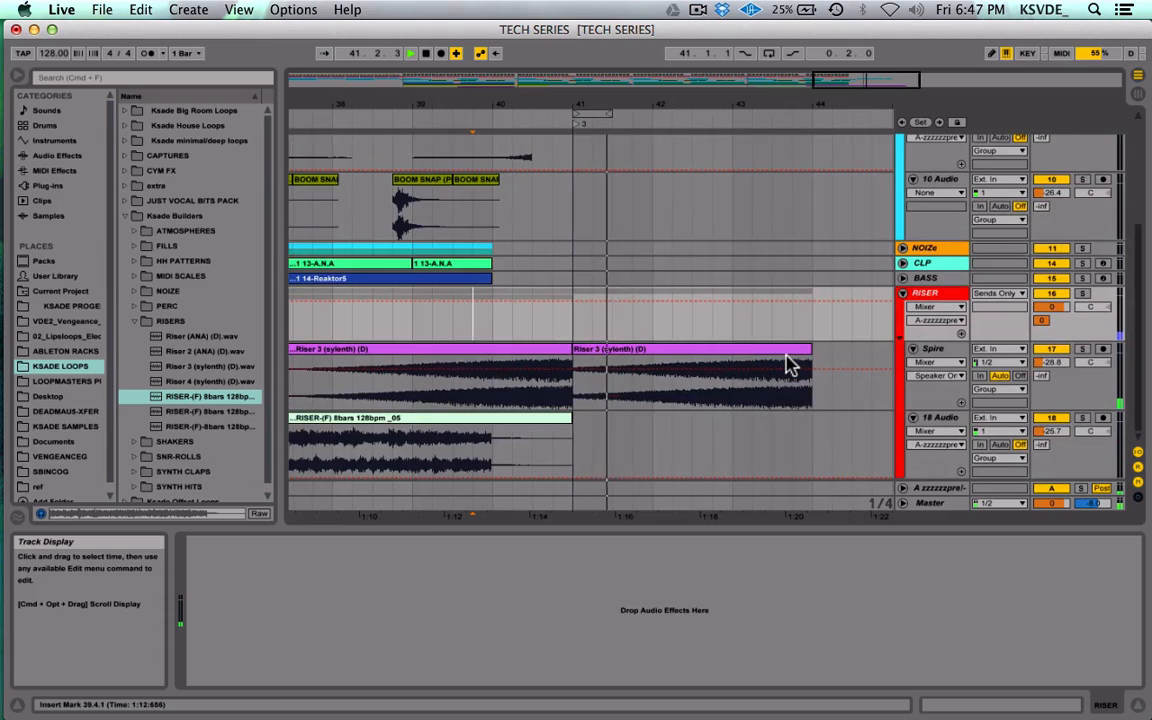
scroll(789, 362, "up", 4)
key("space")
Step: Duplicate the vocal pieces between 42.1.1 and 43.1.1 on 8 Audio so the repeats run to 44.1.1
left_click_drag(722, 174, 558, 175)
scroll(758, 406, "down", 3)
scroll(742, 325, "up", 5)
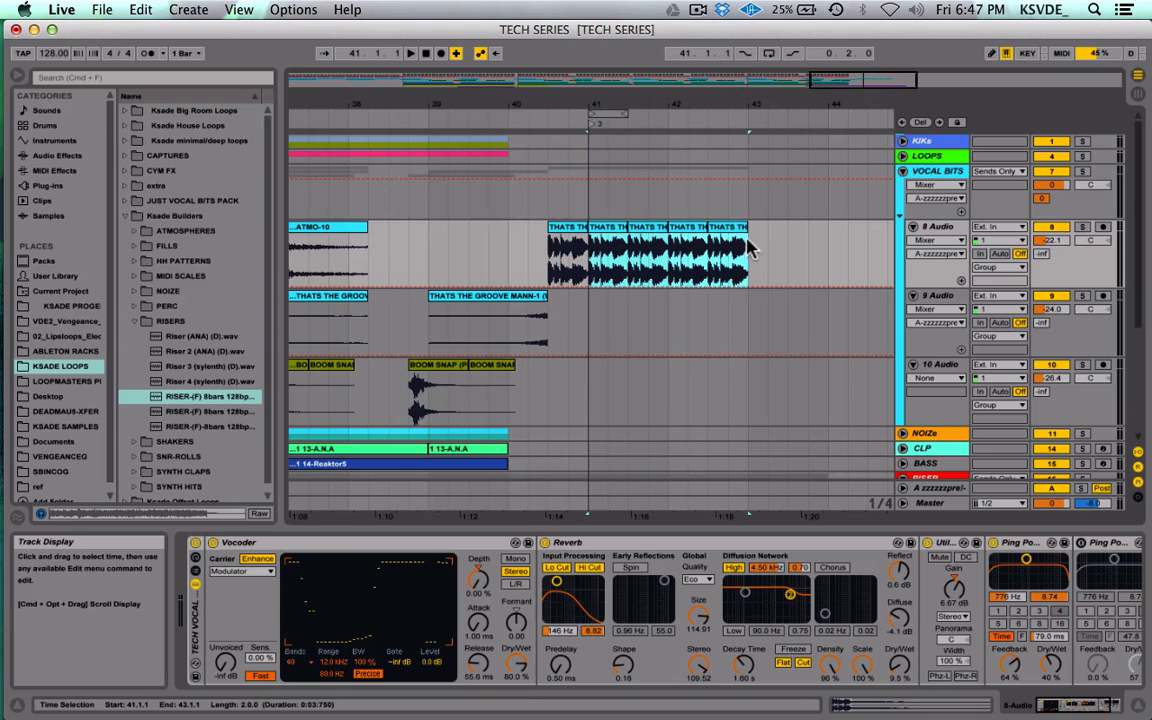
left_click_drag(752, 249, 625, 246)
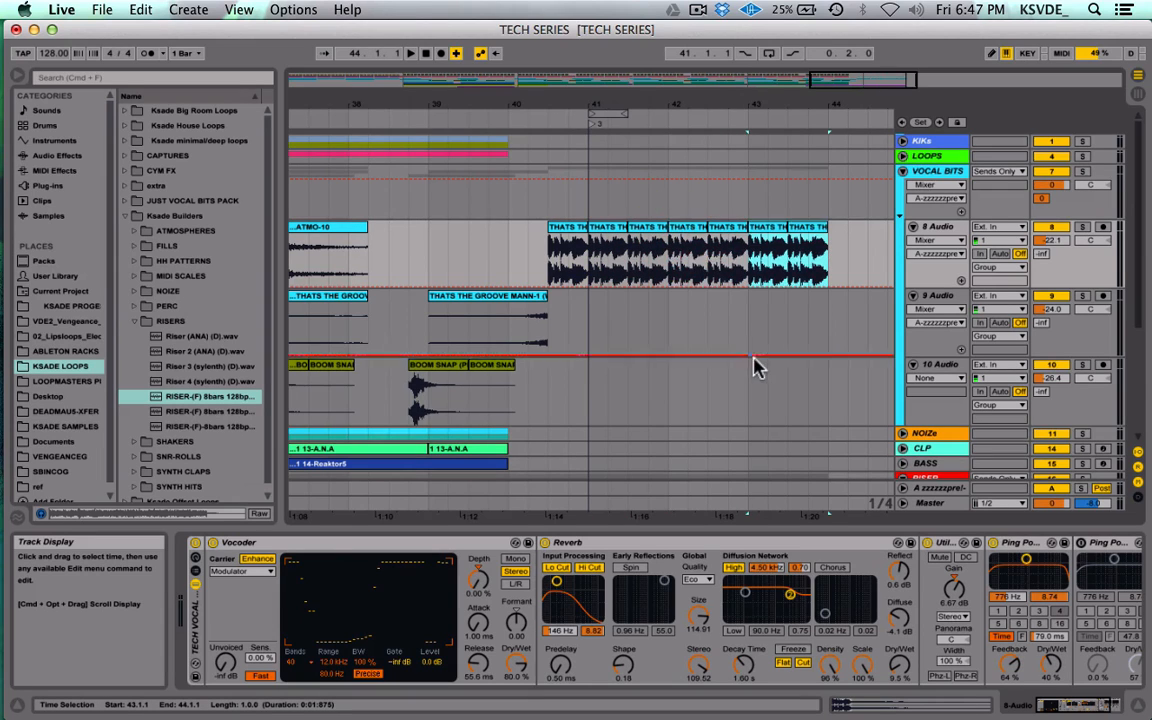
scroll(753, 365, "down", 3)
scroll(766, 297, "up", 3)
key("super+d")
Step: Duplicate the vocal pieces between 43.1.1 and 44.1.1 on 8 Audio so the repeats run to 45.1.1
left_click_drag(752, 266, 508, 280)
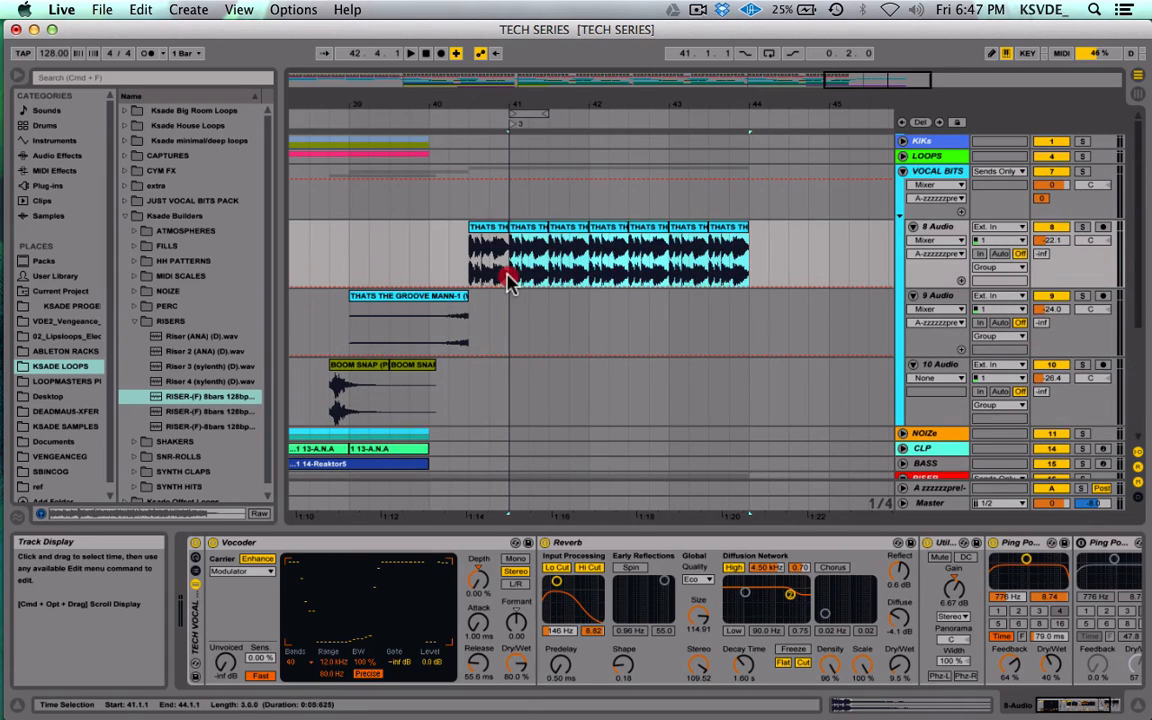
left_click_drag(783, 250, 668, 250)
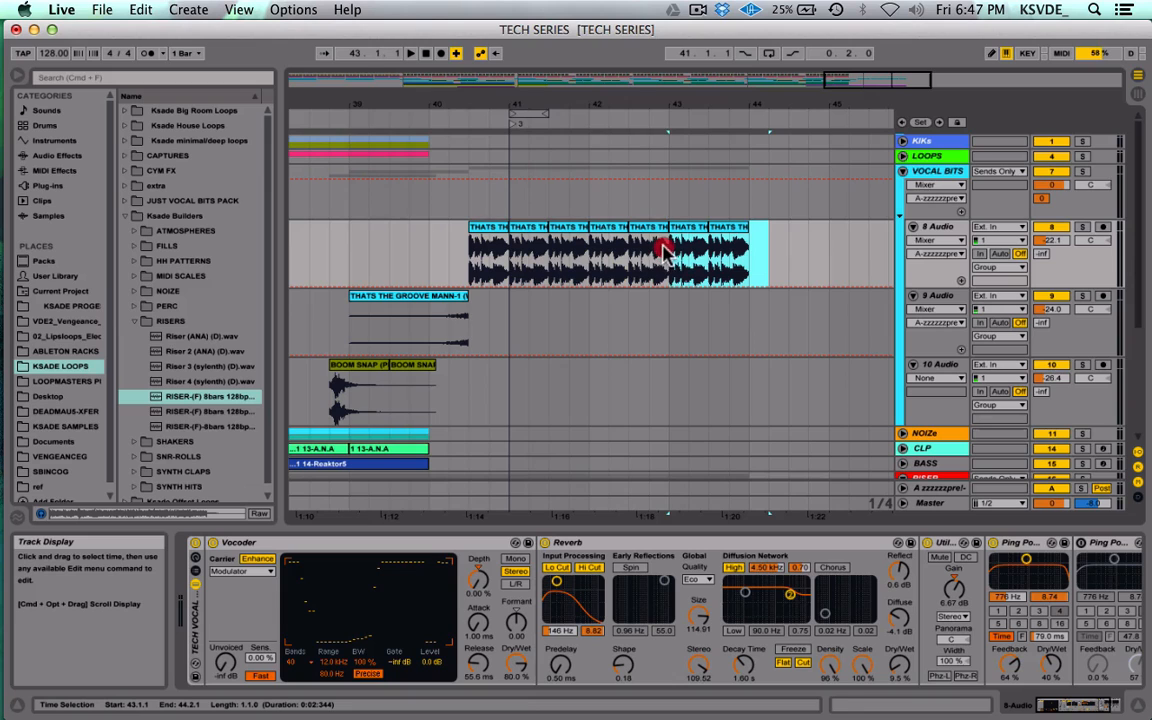
left_click(738, 249)
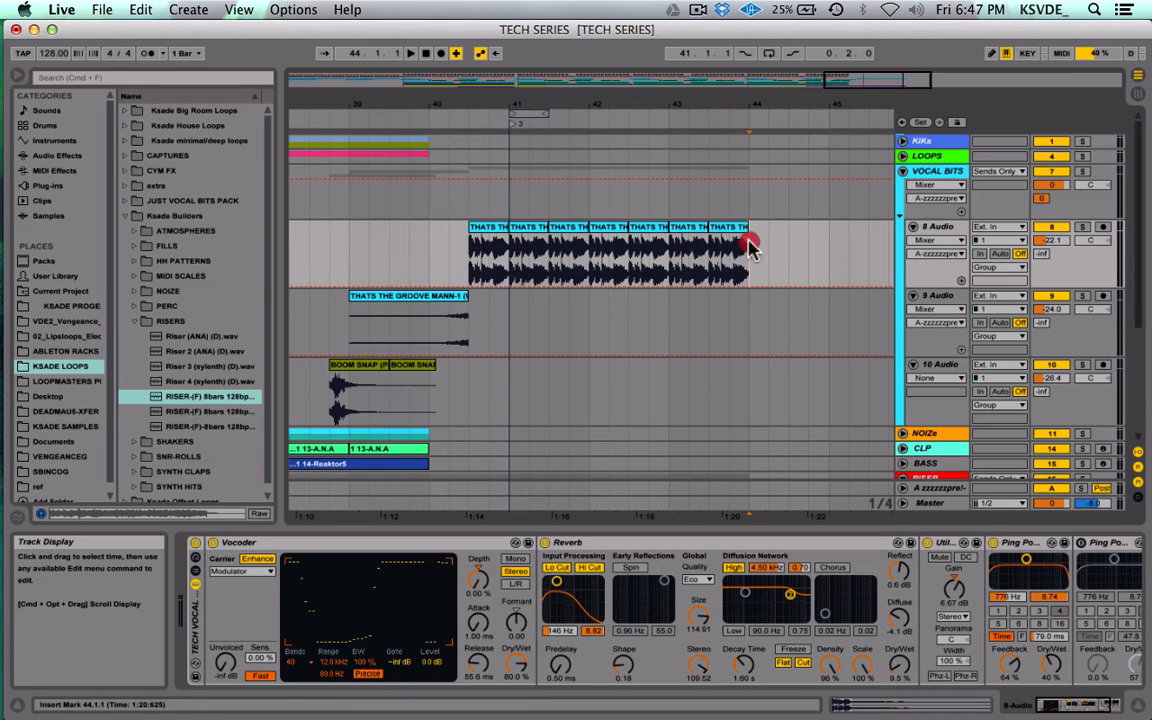
left_click_drag(750, 245, 671, 242)
key("super+d")
Step: Move the second Riser 3 clip on Spire to end at 45.1.1 and extend its start back to 41.1.1
scroll(670, 247, "down", 5)
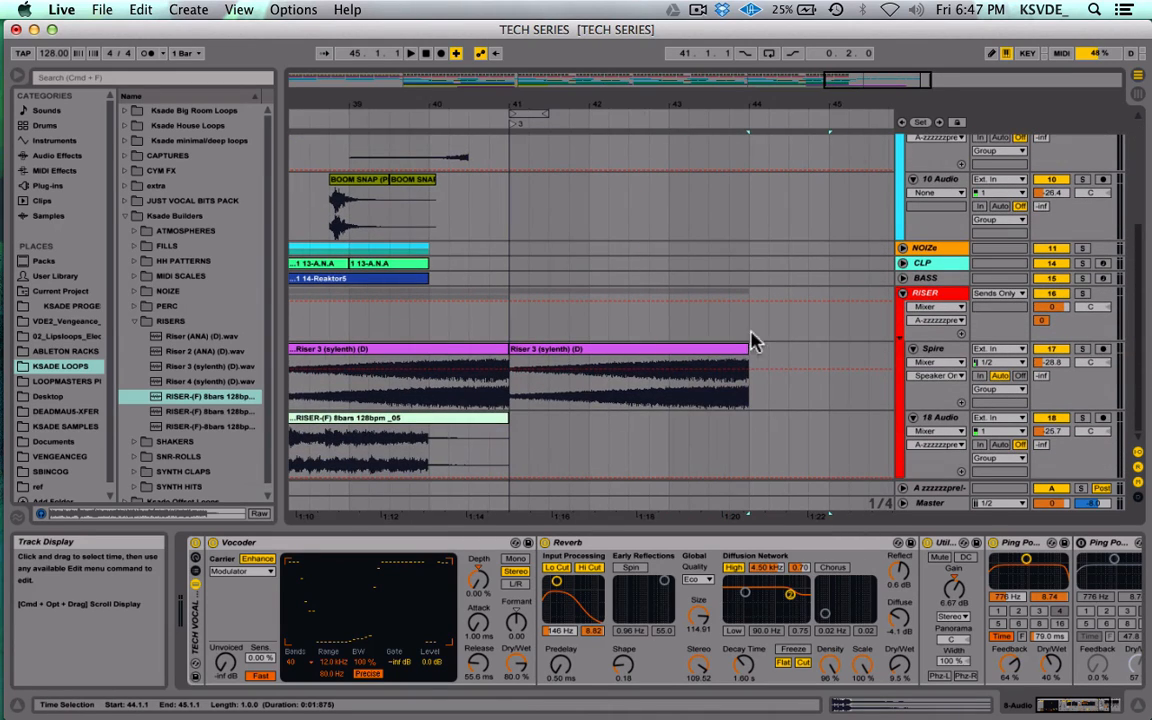
left_click_drag(740, 355, 815, 357)
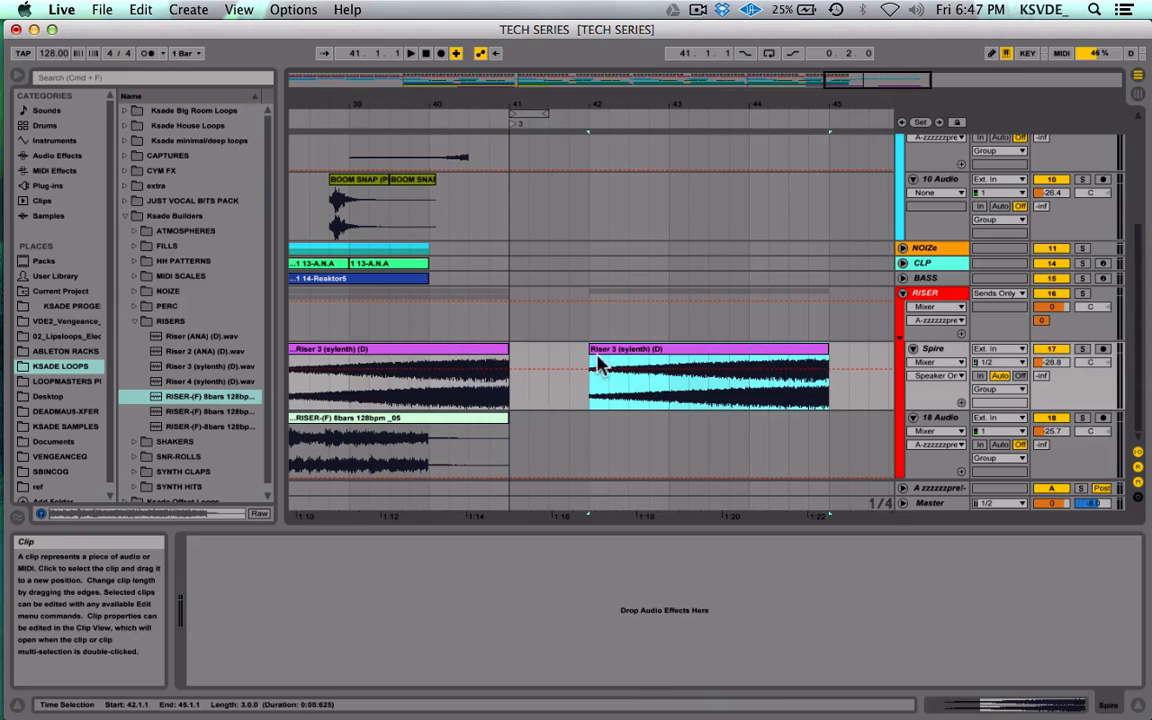
left_click_drag(592, 349, 513, 349)
scroll(513, 349, "left", 3)
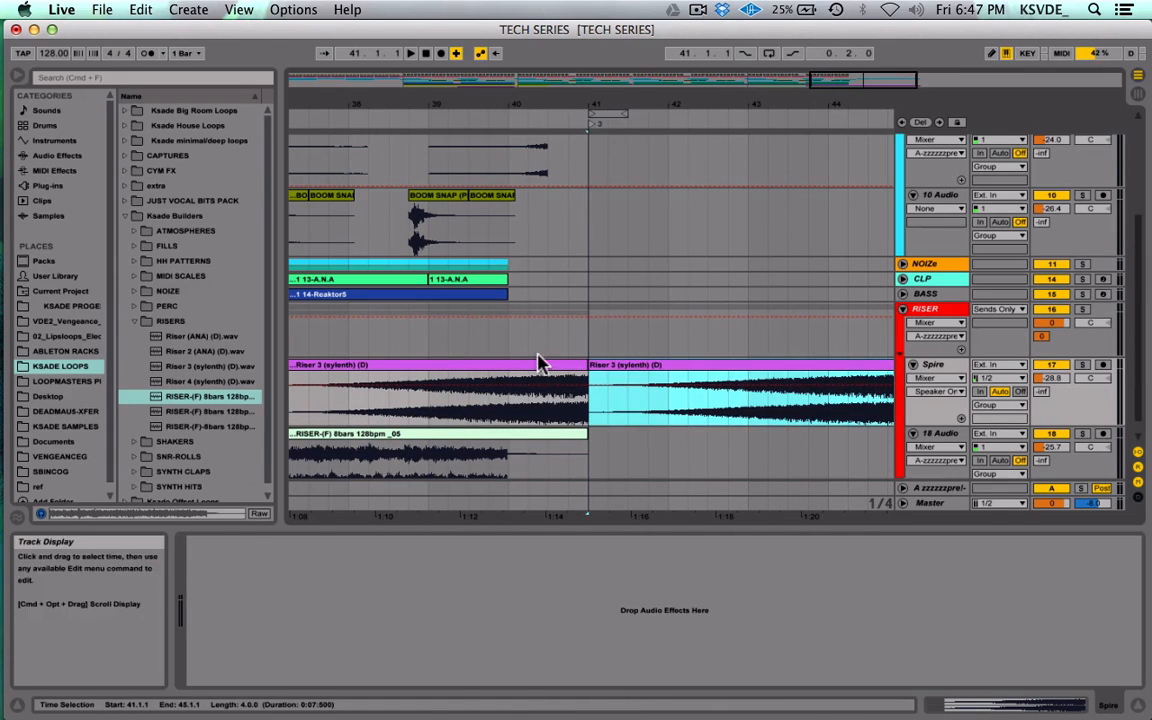
Step: Add a fade-out of about one bar to the end of the first Riser 3 clip and play from 39.1.1
left_click(545, 368)
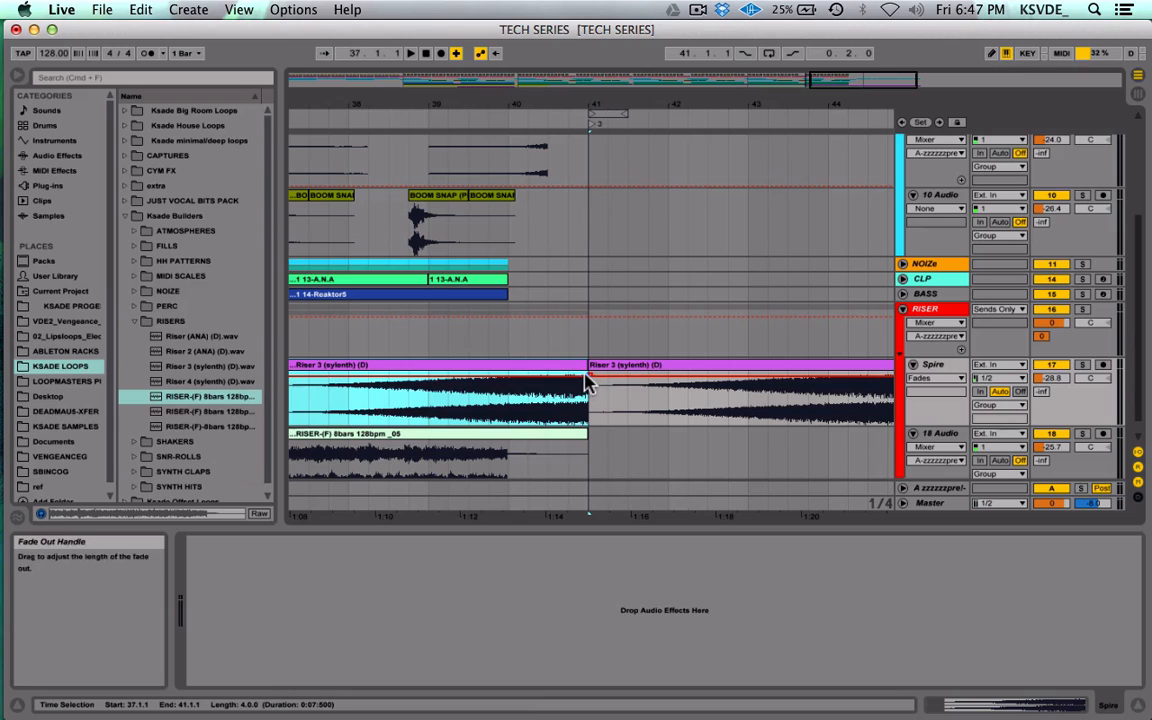
left_click_drag(588, 378, 537, 380)
left_click(427, 339)
key("space")
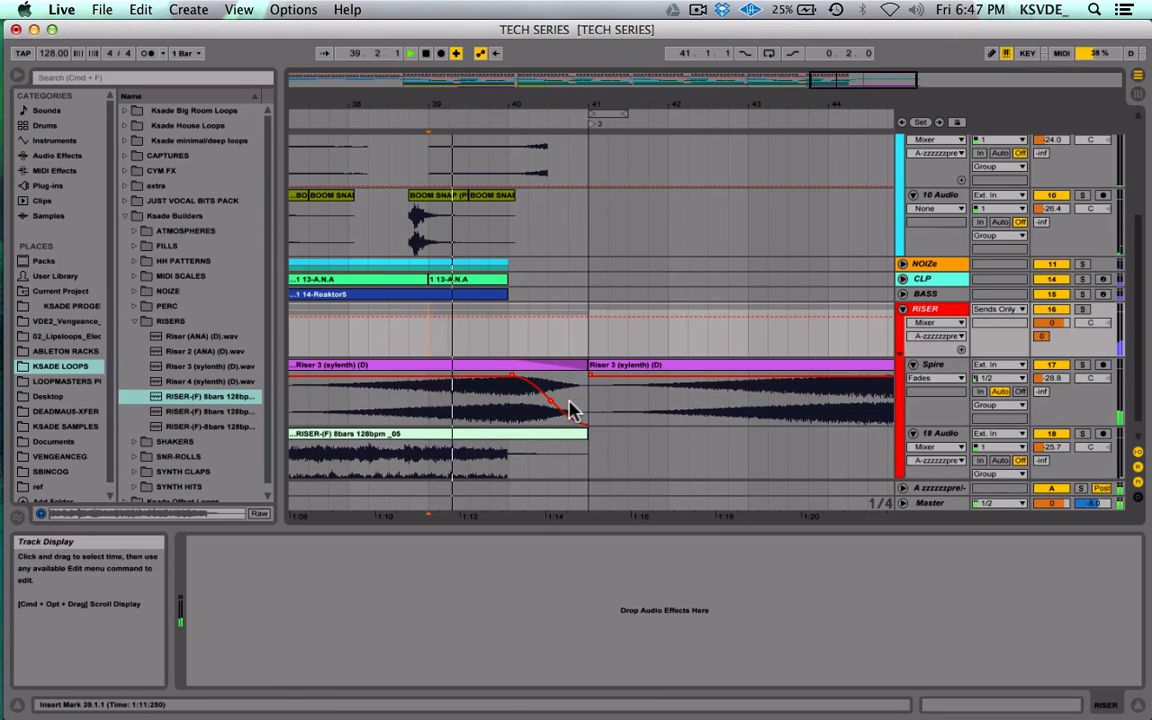
scroll(571, 406, "up", 3)
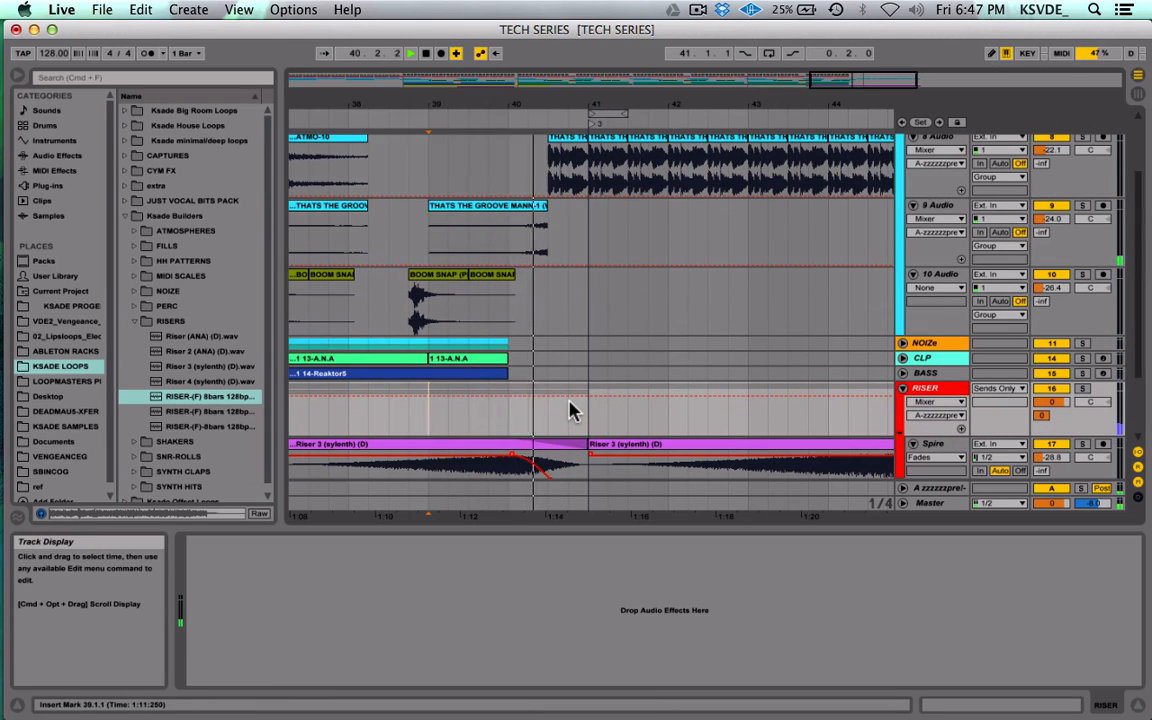
scroll(571, 410, "up", 3)
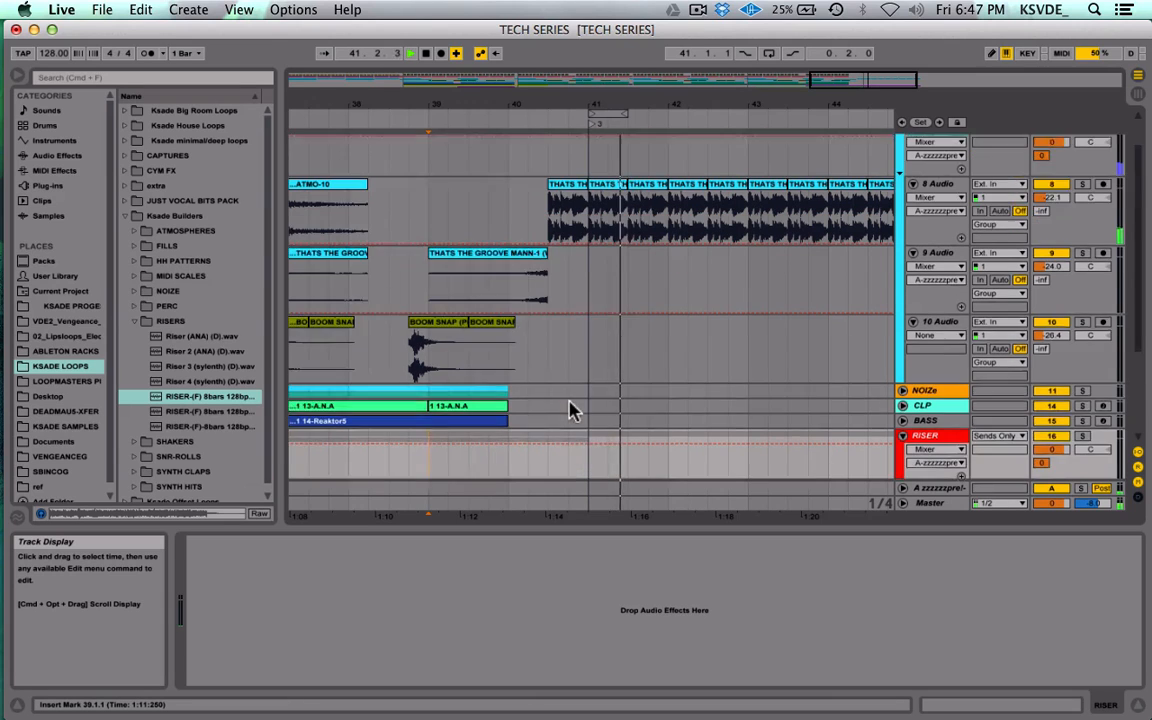
key("space")
Step: Try the first vocal piece on 8 Audio at 40.2.1, play it from 39.3.1, and return it to 40.3.1
left_click_drag(575, 232, 548, 228)
left_click(470, 249)
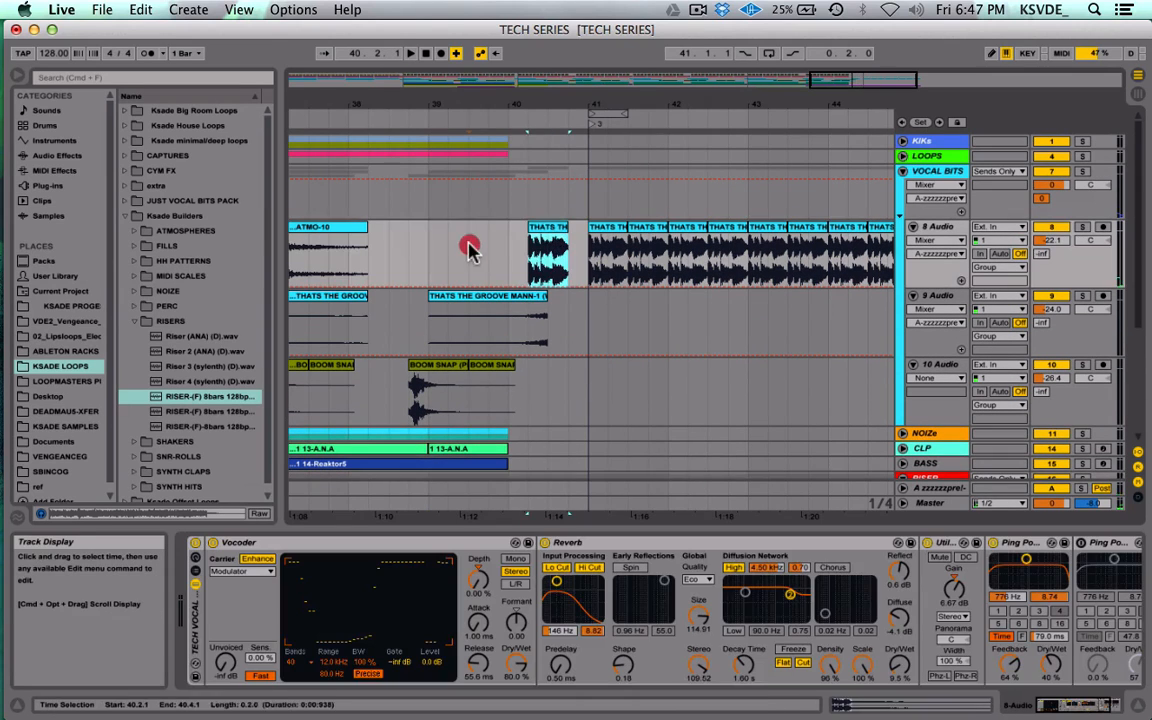
key("space")
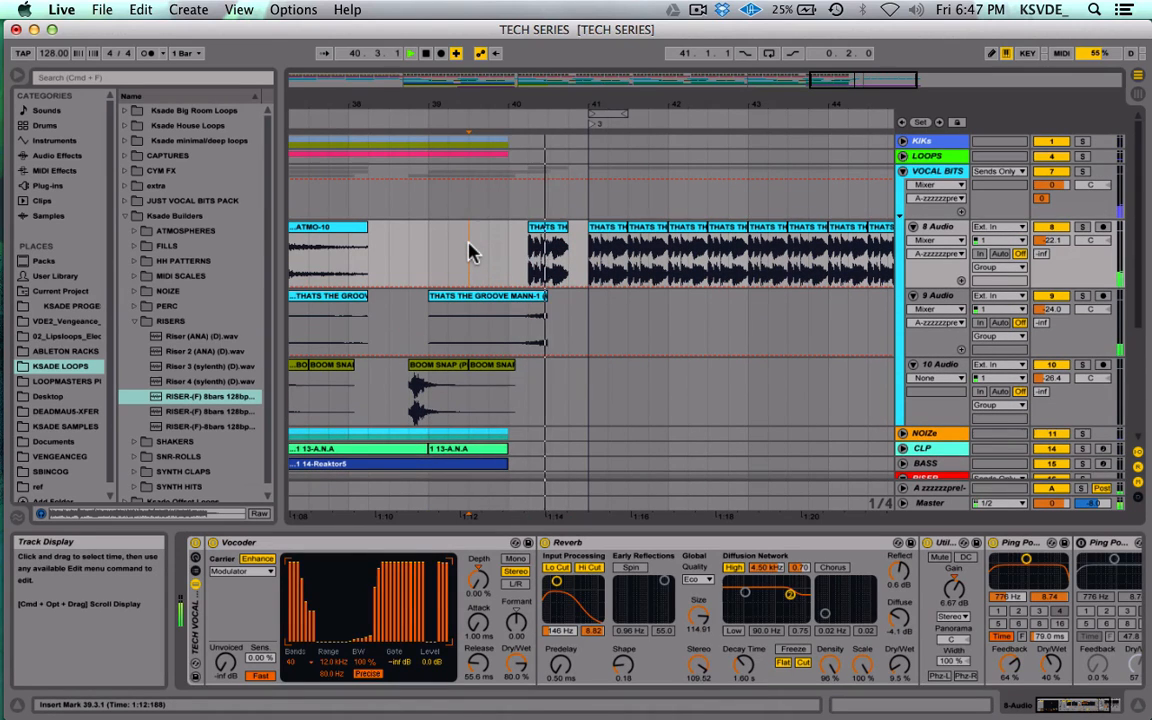
key("space")
left_click_drag(548, 228, 567, 224)
Step: Delete the repeated vocal pieces on 8 Audio and the second Riser 3 clip on Spire from 41.1.1 to 45.1.1
scroll(583, 318, "right", 5)
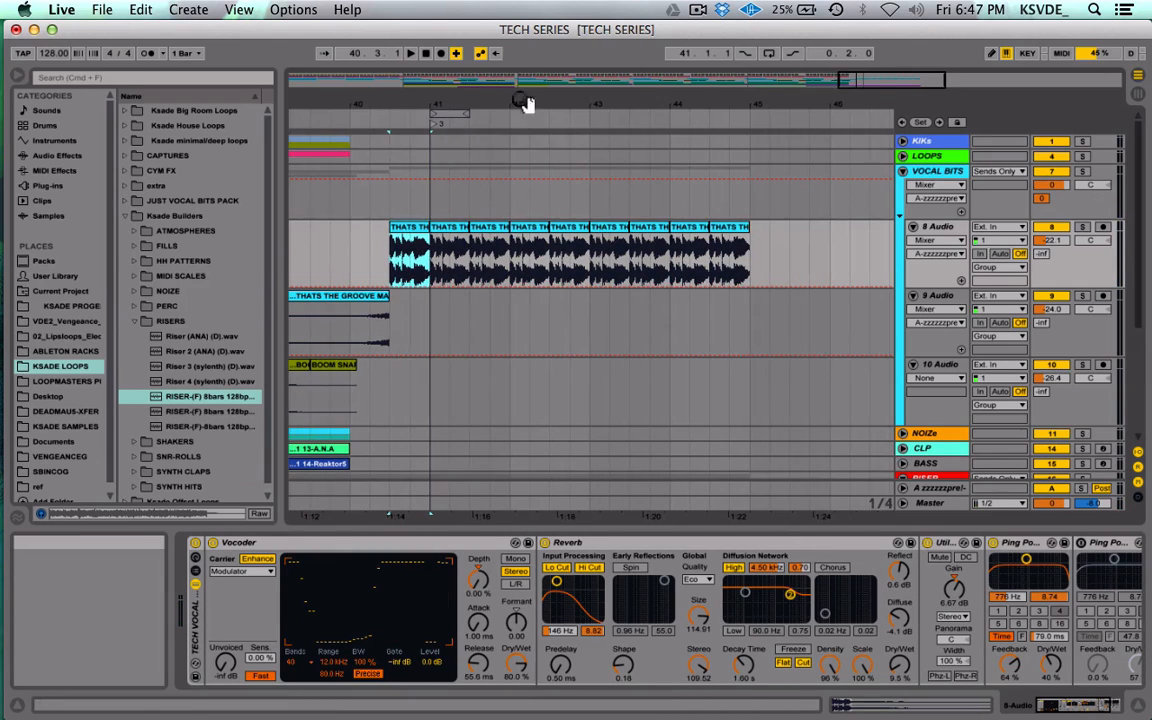
left_click(455, 227)
left_click(725, 226, "shift")
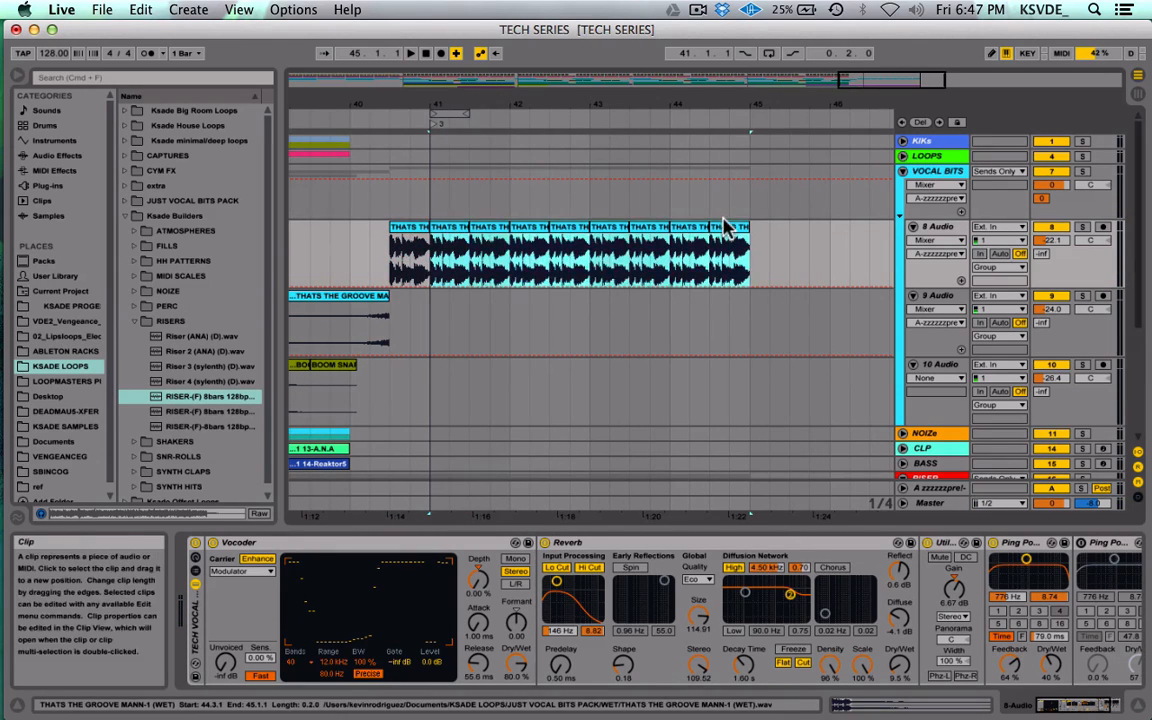
key("Delete")
scroll(700, 300, "down", 5)
left_click(652, 349)
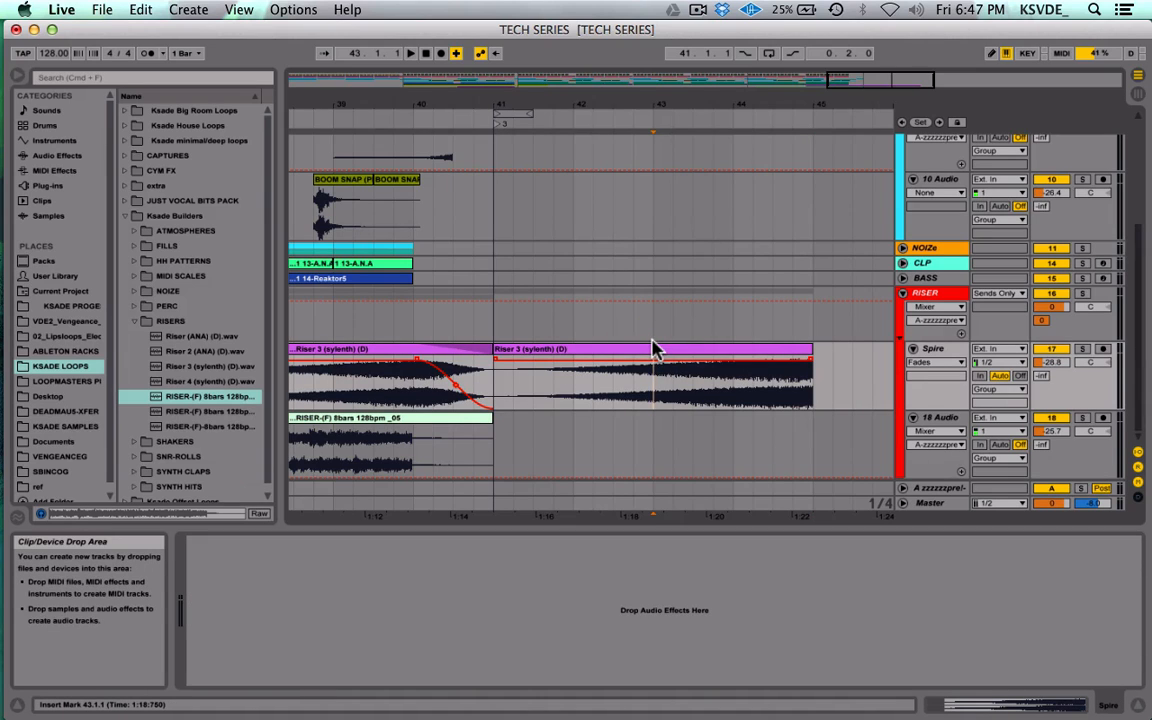
left_click(671, 352)
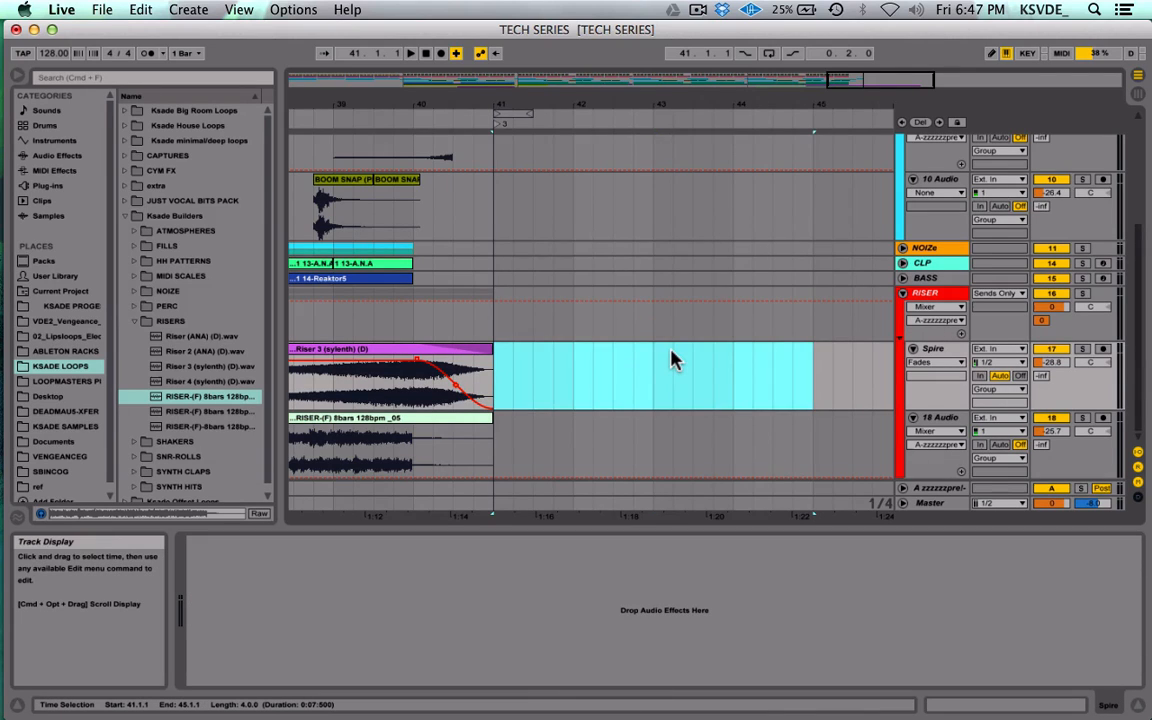
Step: Play the shortened transition from 39.2.1
scroll(672, 360, "left", 5)
left_click(517, 337)
key("space")
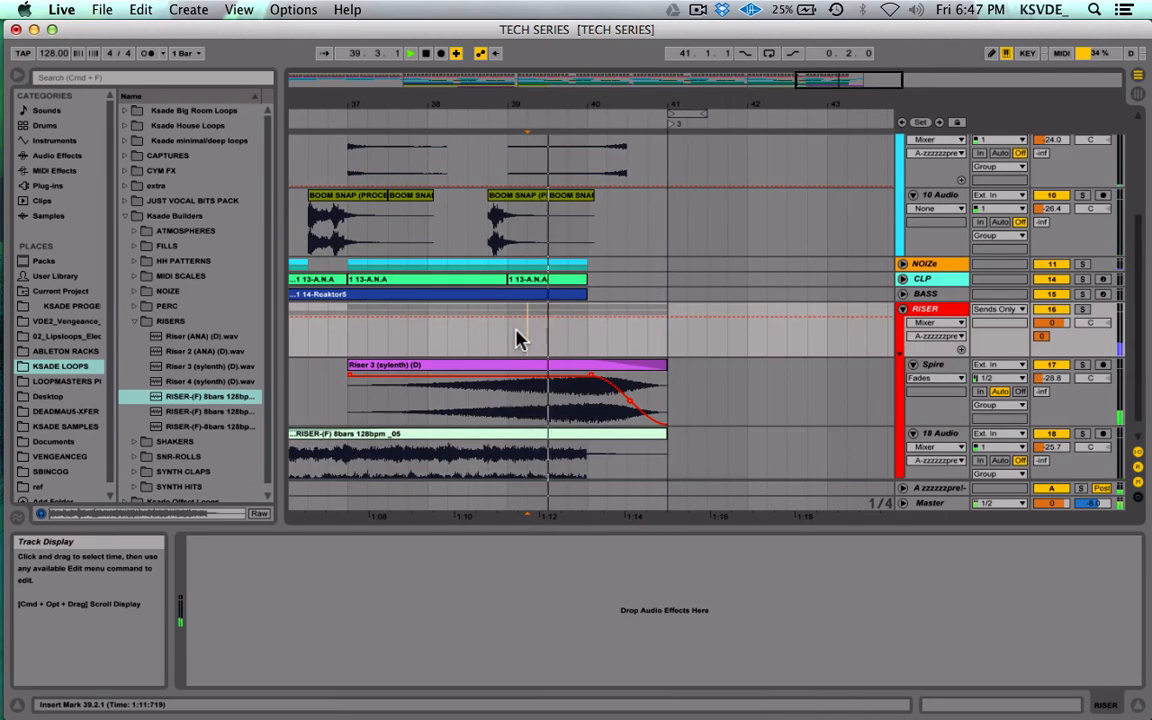
scroll(517, 338, "up", 5)
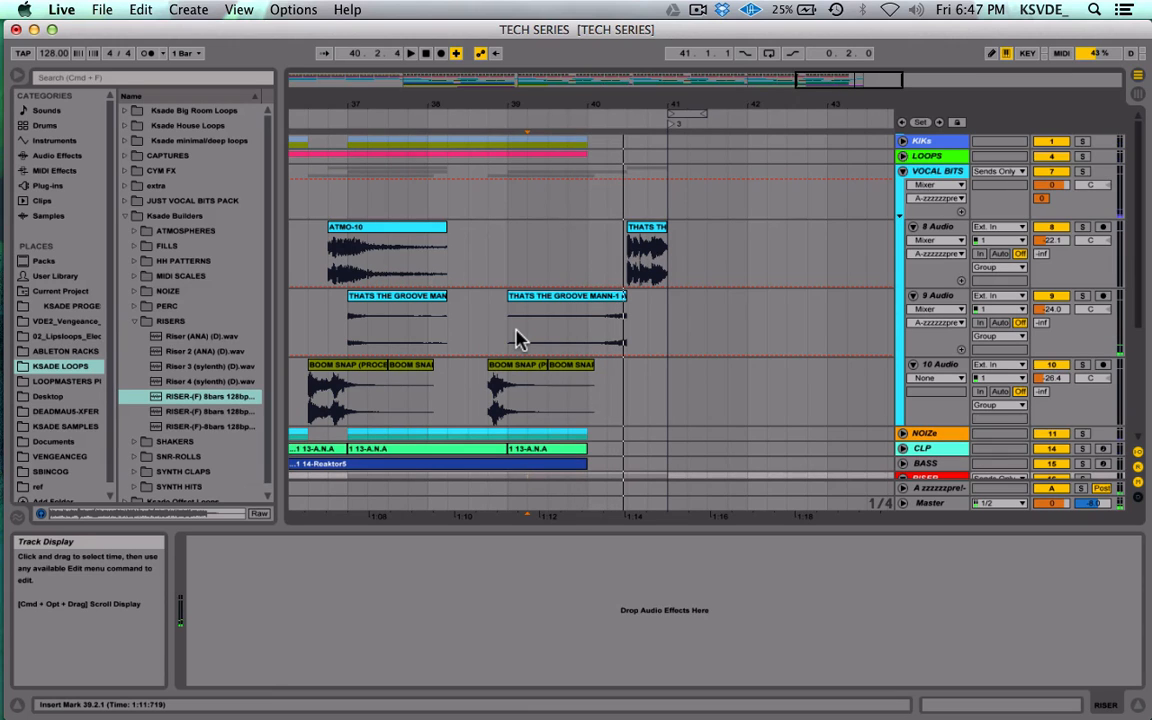
Step: Move the last vocal clip on 9 Audio to end at 40.1.1 and delete the remaining short vocal piece from 8 Audio
left_click_drag(593, 295, 567, 296)
left_click_drag(644, 230, 612, 228)
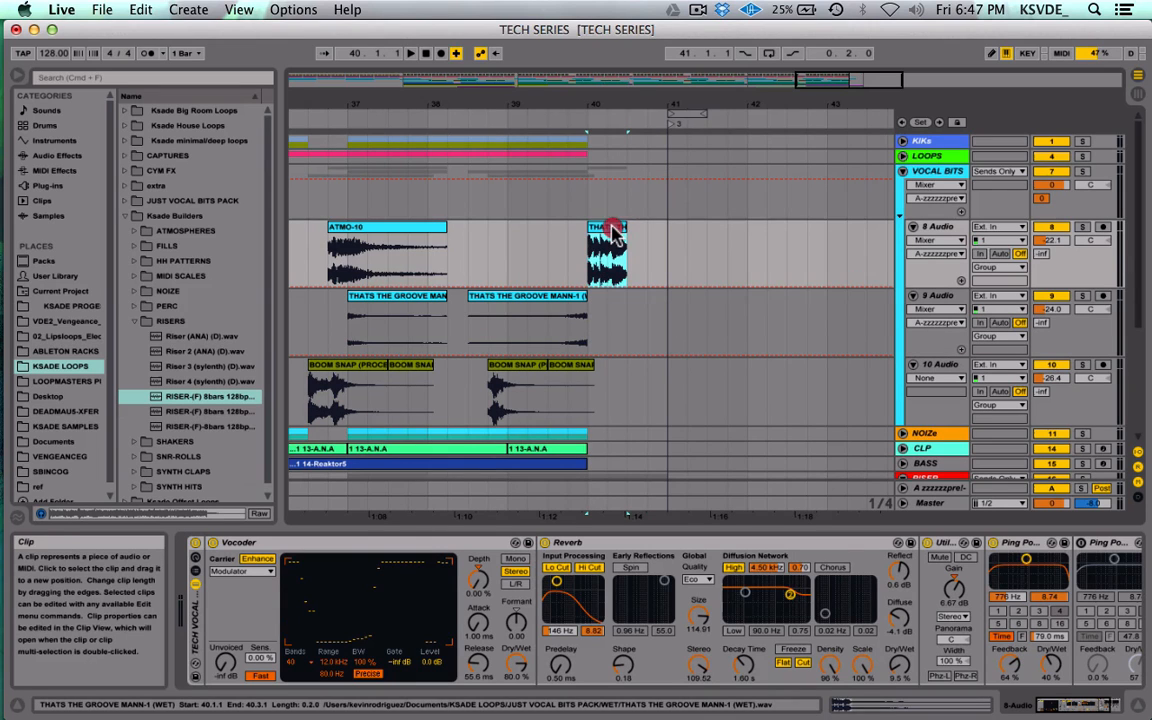
key("Delete")
Step: Copy the ATMO-10 clip at 28.4.1 together with the vocal clip below it and paste them at 40.1.1
scroll(612, 237, "left", 10)
left_click(503, 260)
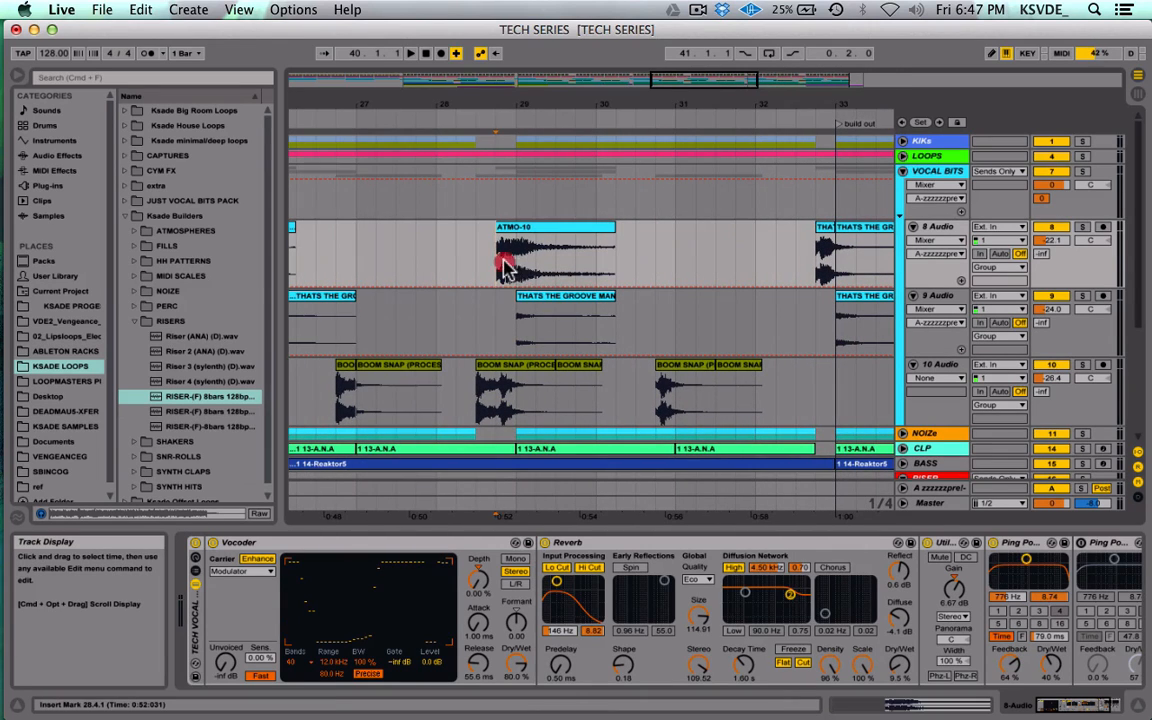
key("space")
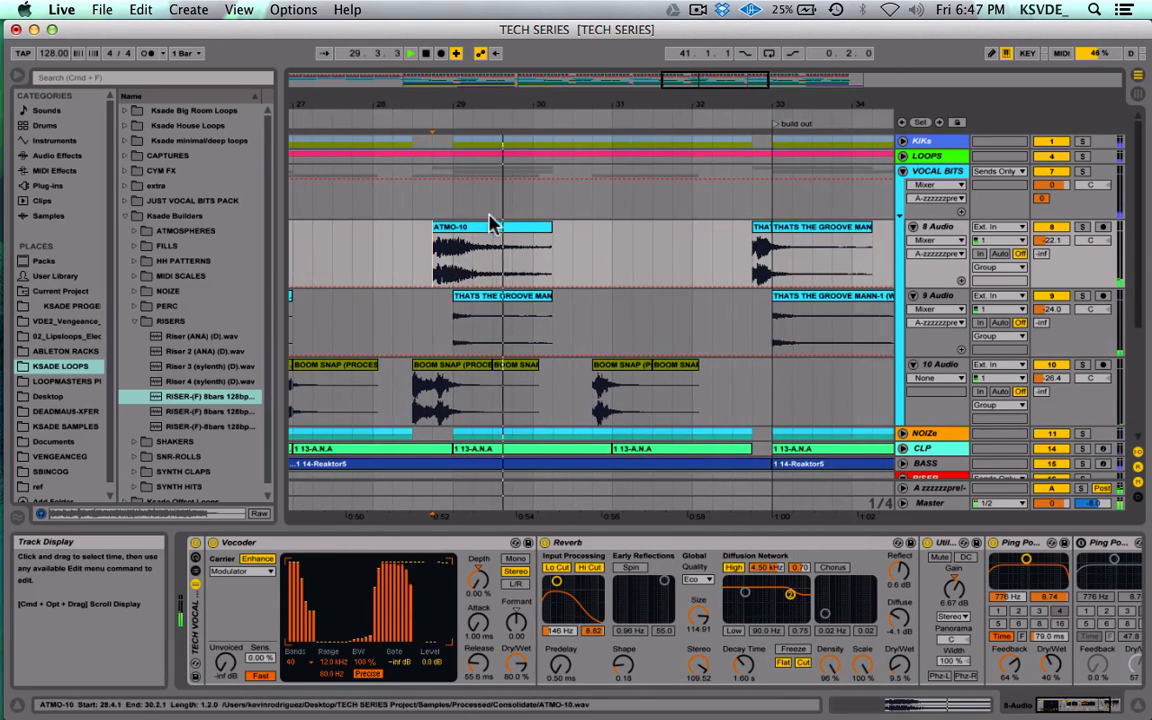
left_click(480, 237)
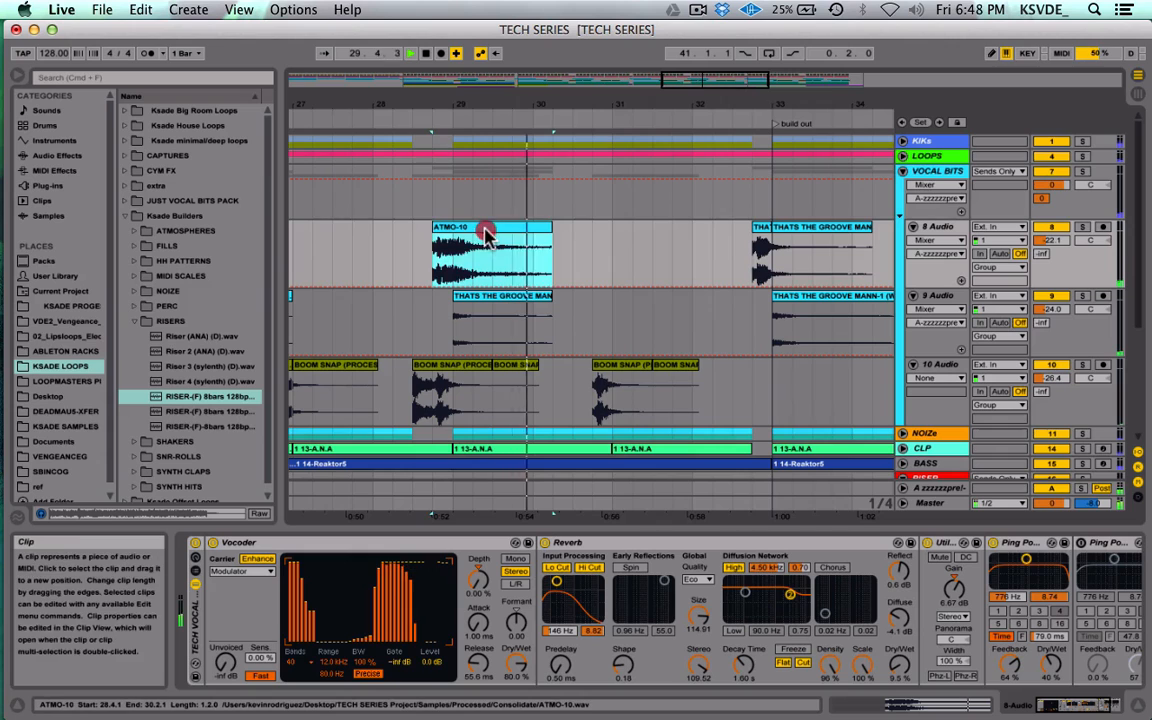
left_click(488, 300)
scroll(490, 303, "right", 10)
left_click(437, 252)
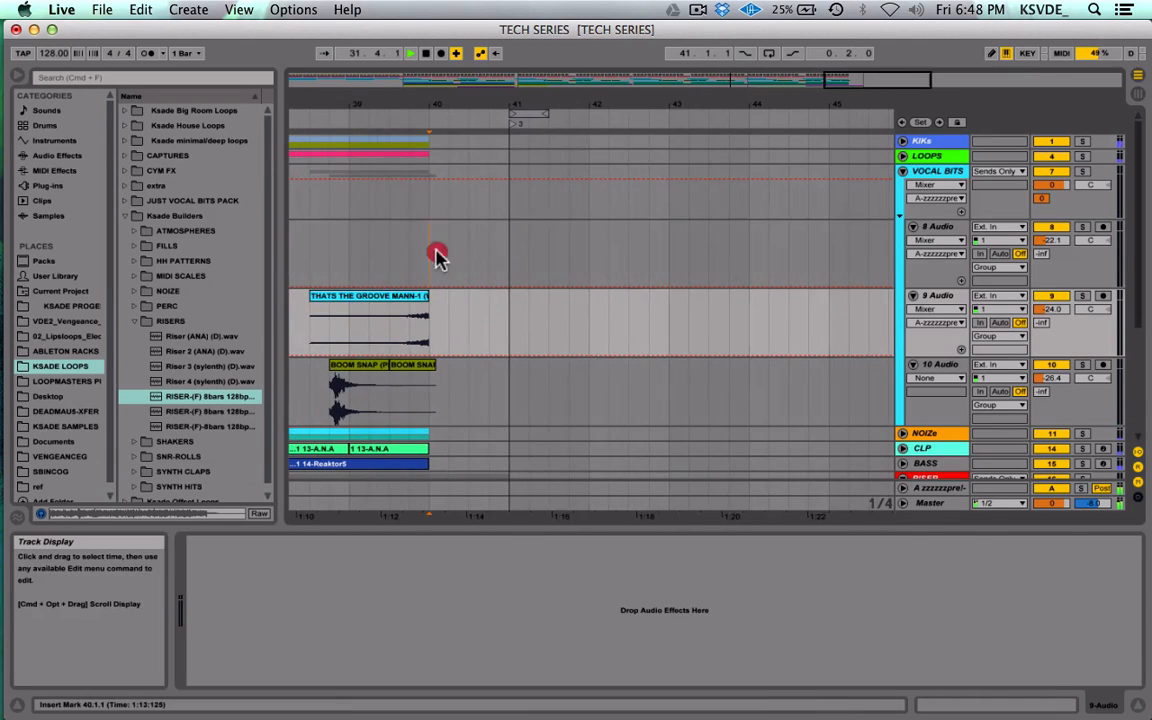
key("super+v")
Step: Move the Riser 3 clip on Spire to start at 36.1.1 and shorten its fade-out to just before 40.1.1
left_click(330, 224)
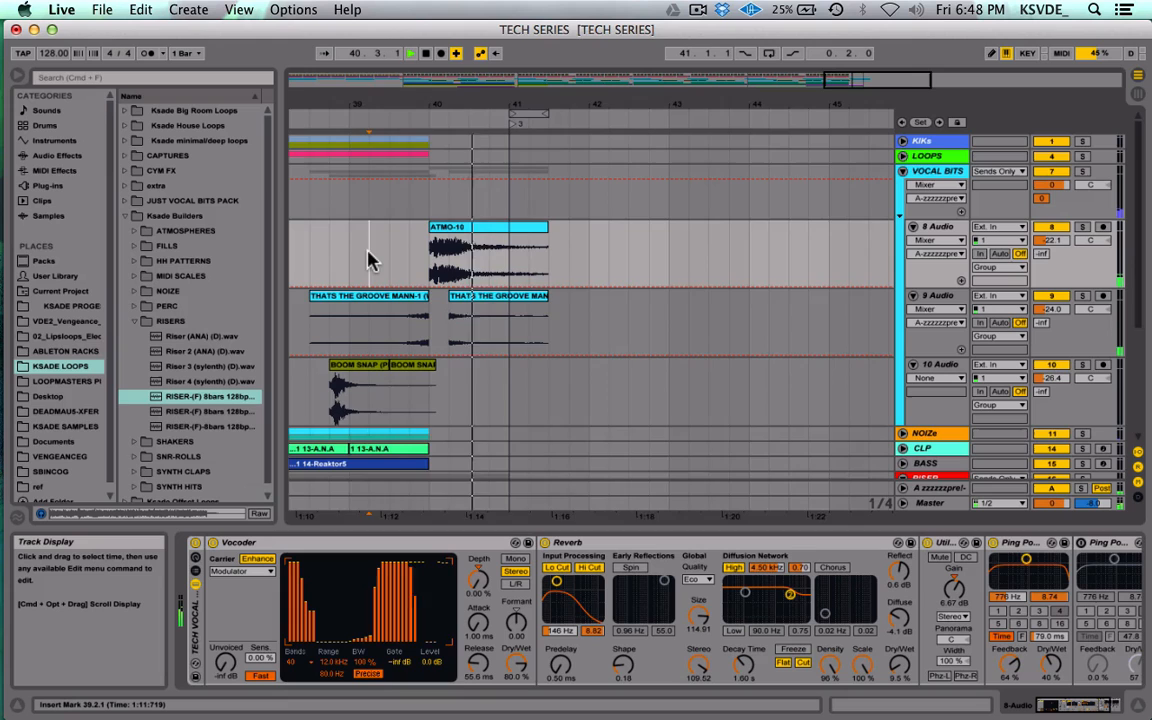
scroll(515, 315, "down", 5)
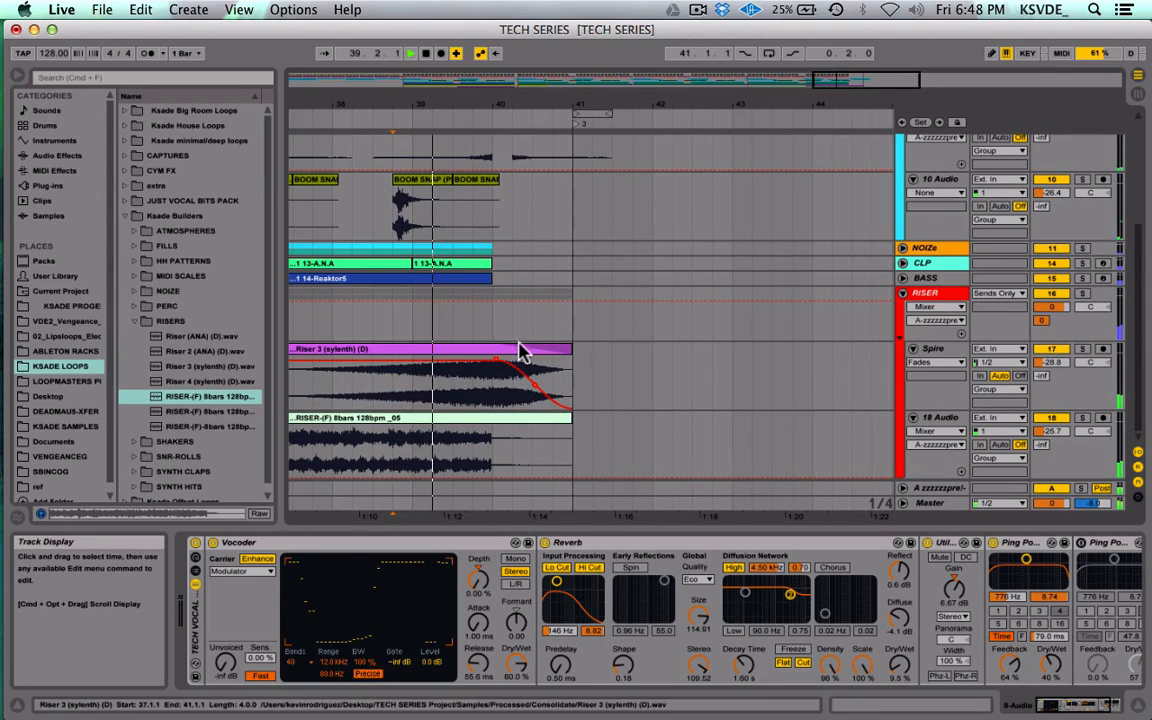
left_click_drag(521, 350, 452, 357)
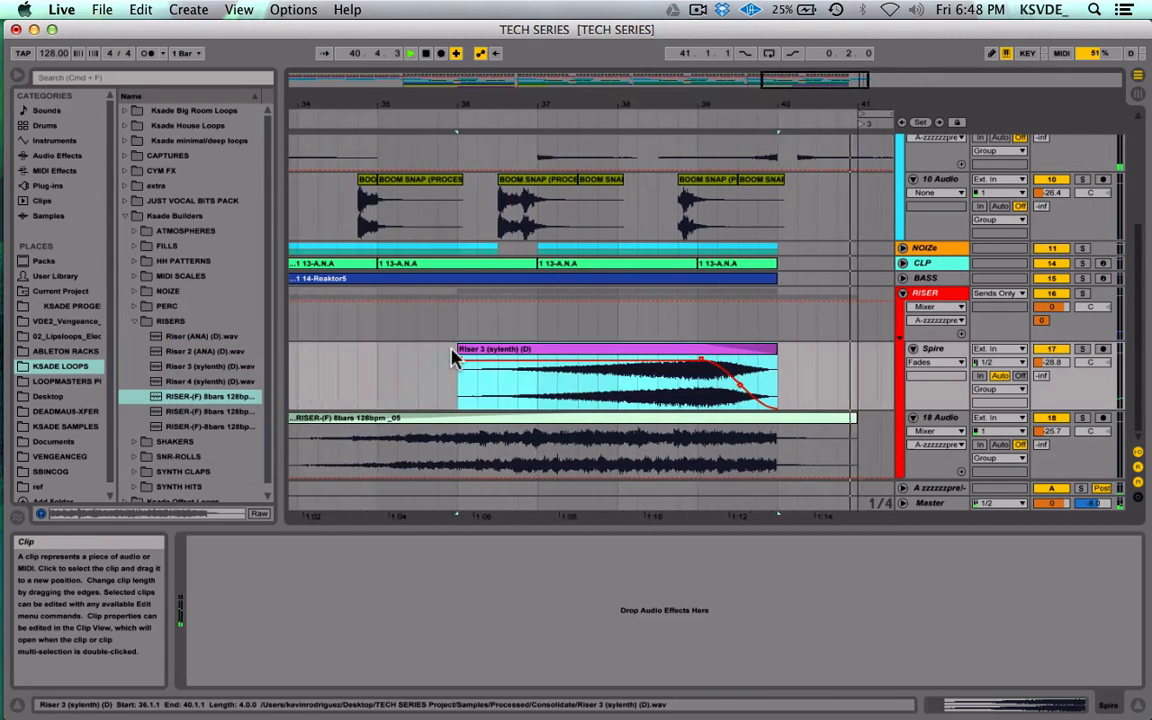
left_click(704, 385)
left_click_drag(752, 366, 820, 366)
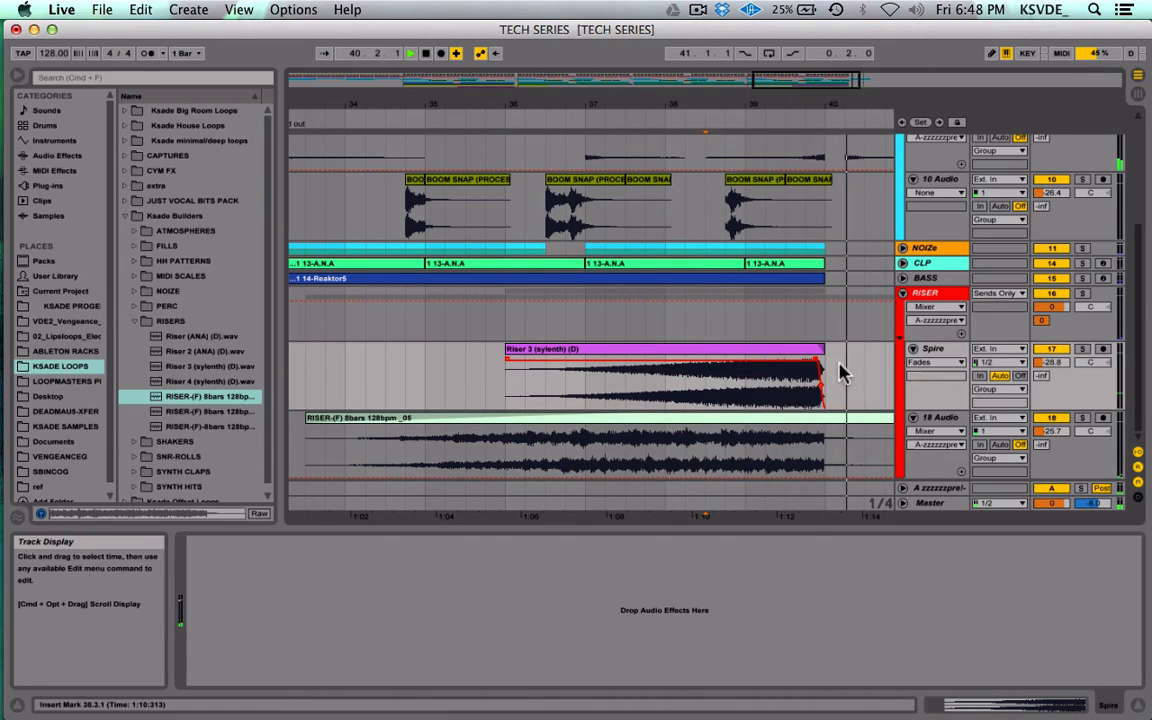
Step: Play the revised transition from 39.1.1 and check the vocal and riser clips around bar 40
left_click(748, 386)
scroll(750, 388, "up", 3)
scroll(750, 388, "right", 3)
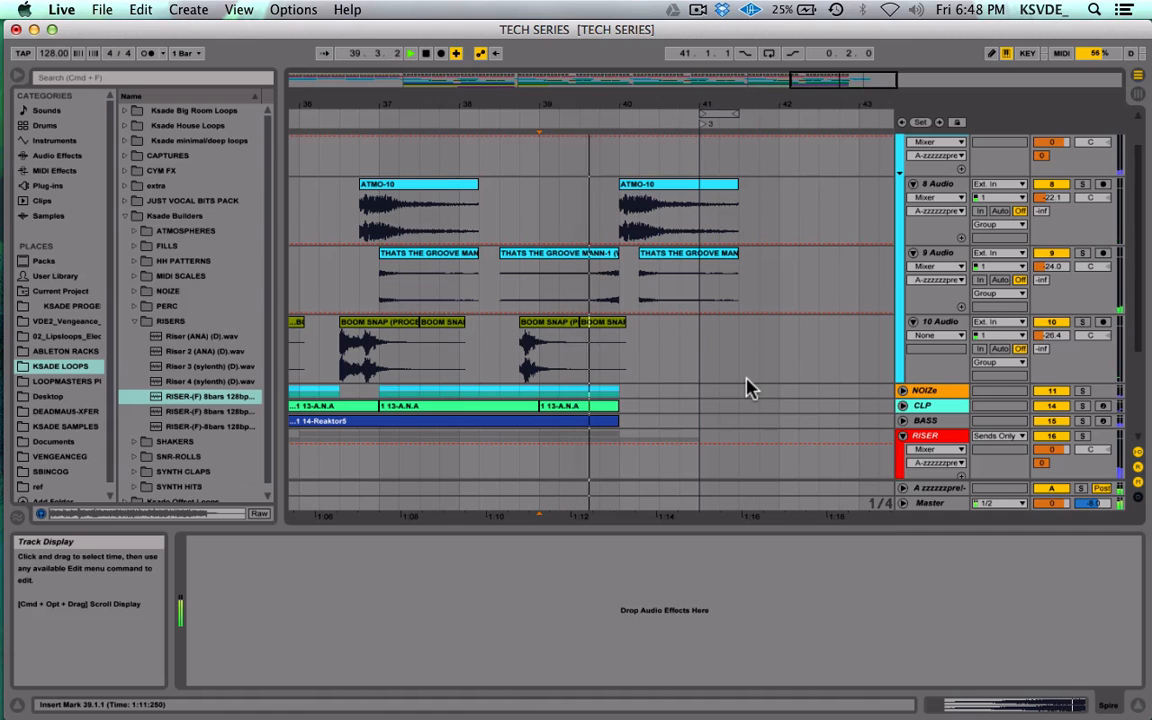
scroll(750, 388, "down", 5)
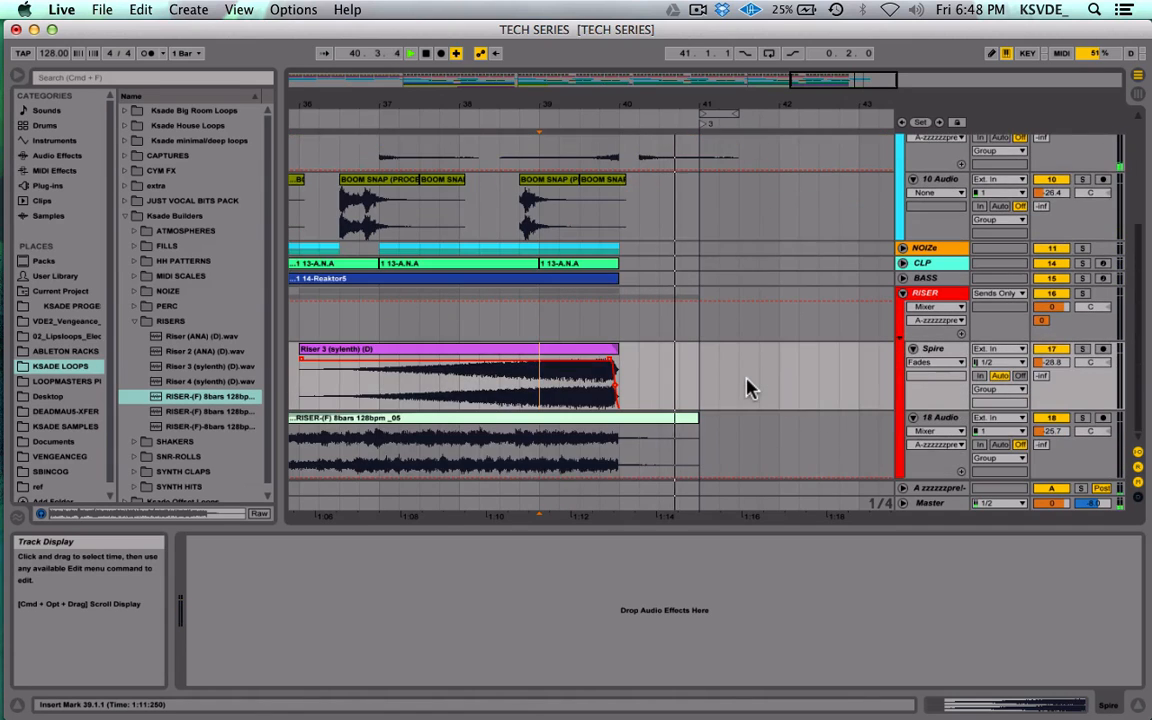
scroll(750, 388, "up", 6)
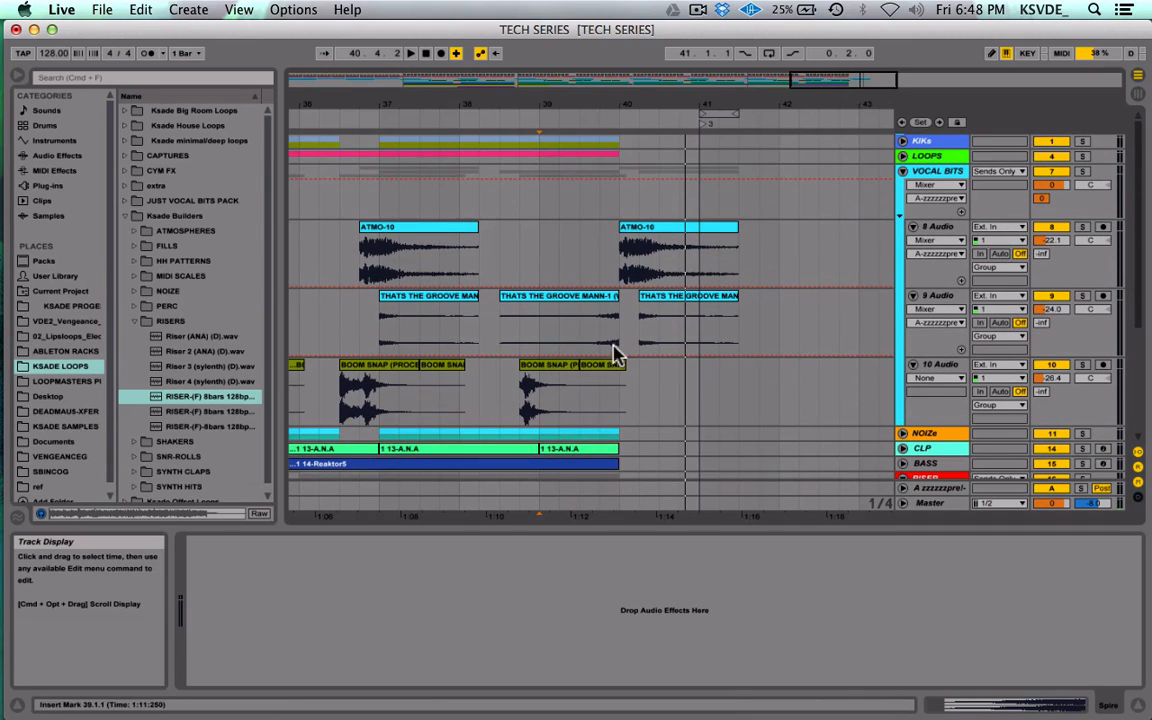
Step: Collapse the VOCAL BITS and RISER groups and remove the clips from 33.1.1 to 43.1.1 on the KIKs through BASS tracks
left_click_drag(810, 77, 597, 85)
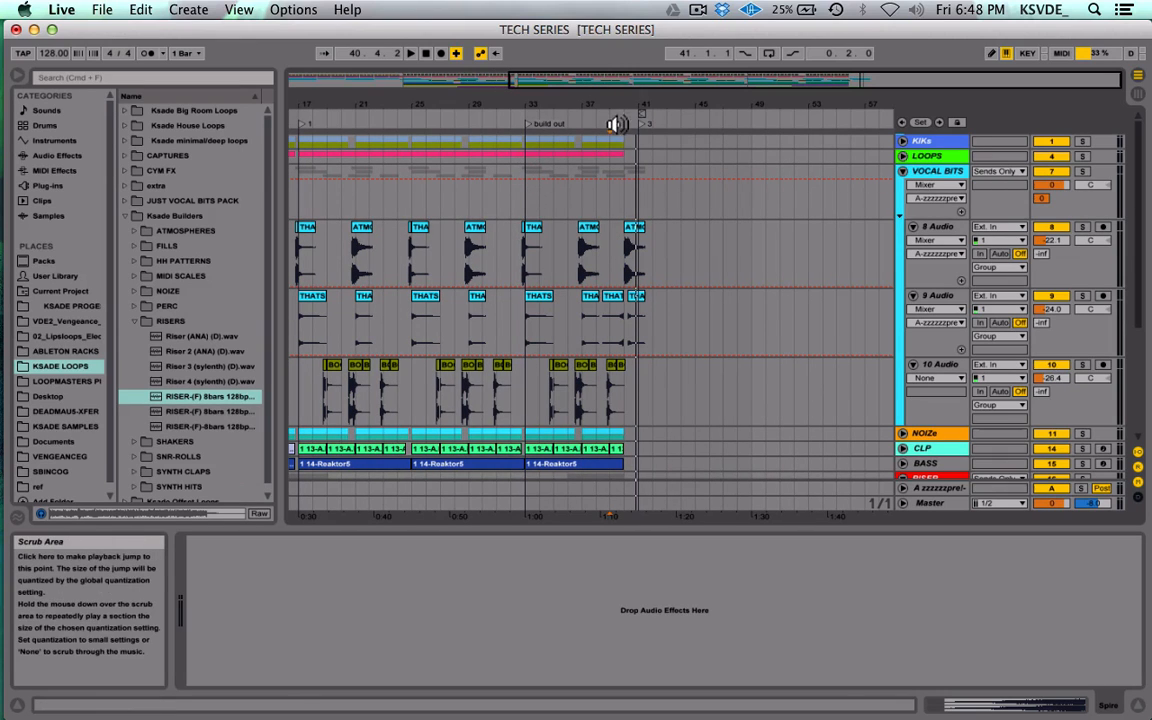
left_click(903, 171)
left_click(725, 257)
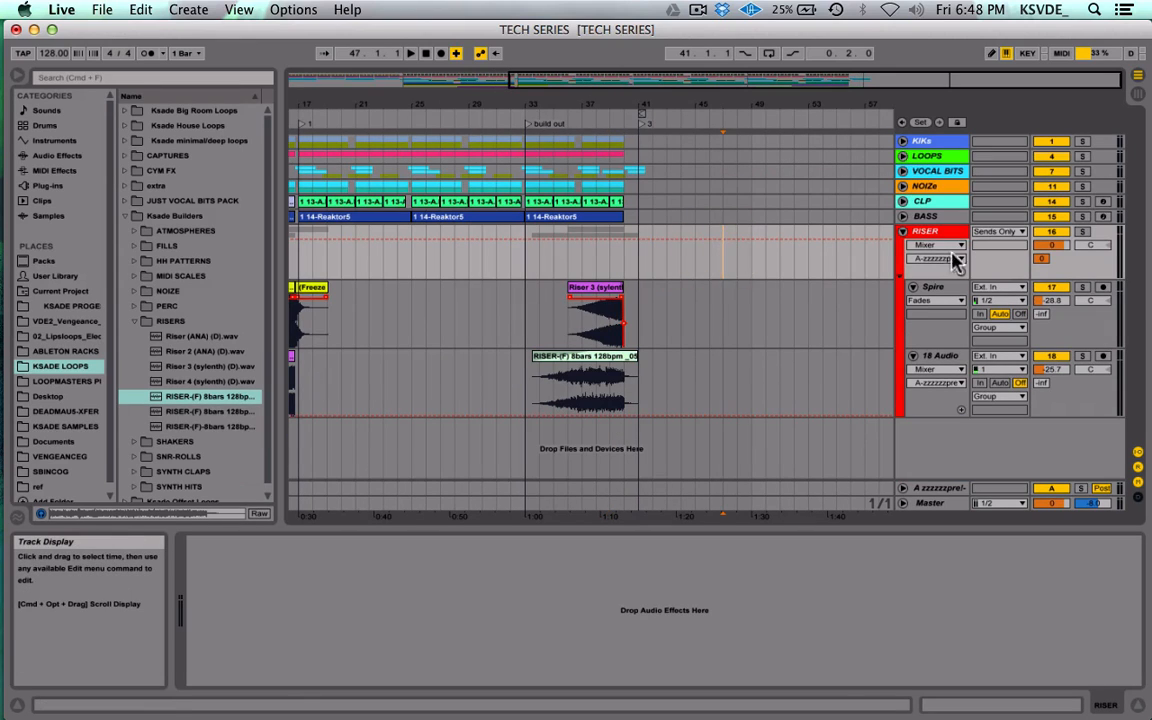
left_click(903, 231)
left_click_drag(527, 216, 666, 121)
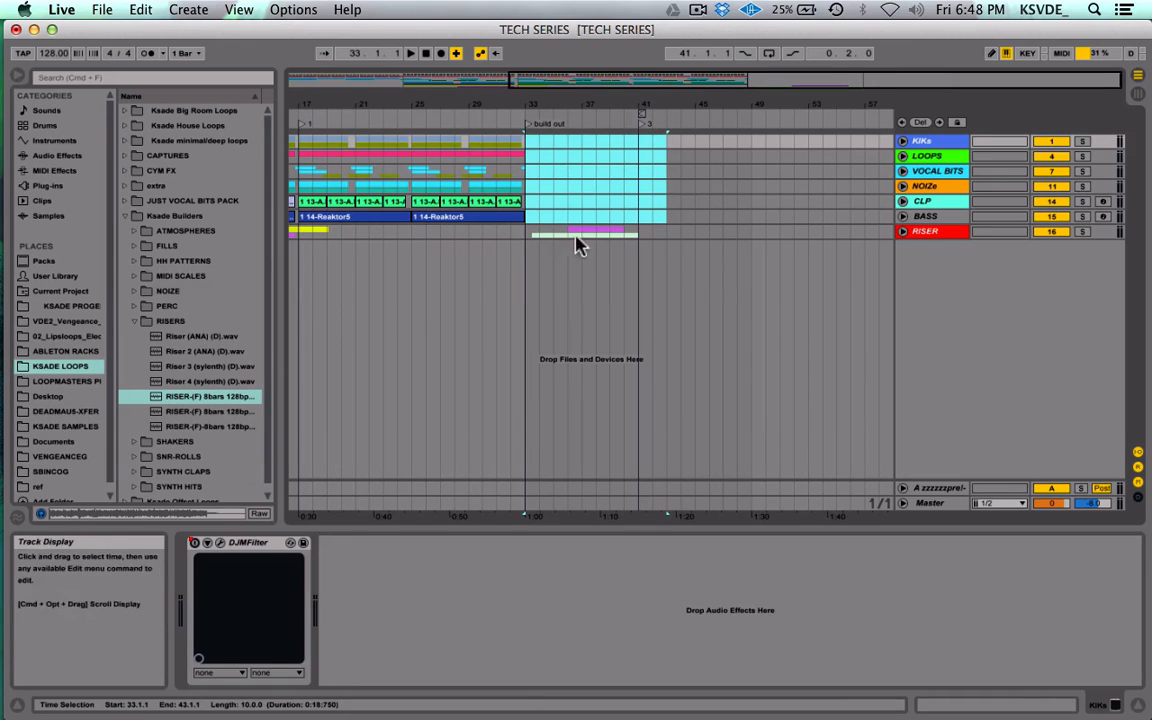
Step: Remove the RISER clips after 33.1.1 and duplicate the 25.1.1 to 33.1.1 section of all tracks to 33.1.1
left_click_drag(527, 231, 631, 136)
scroll(690, 235, "left", 3)
scroll(695, 236, "left", 4)
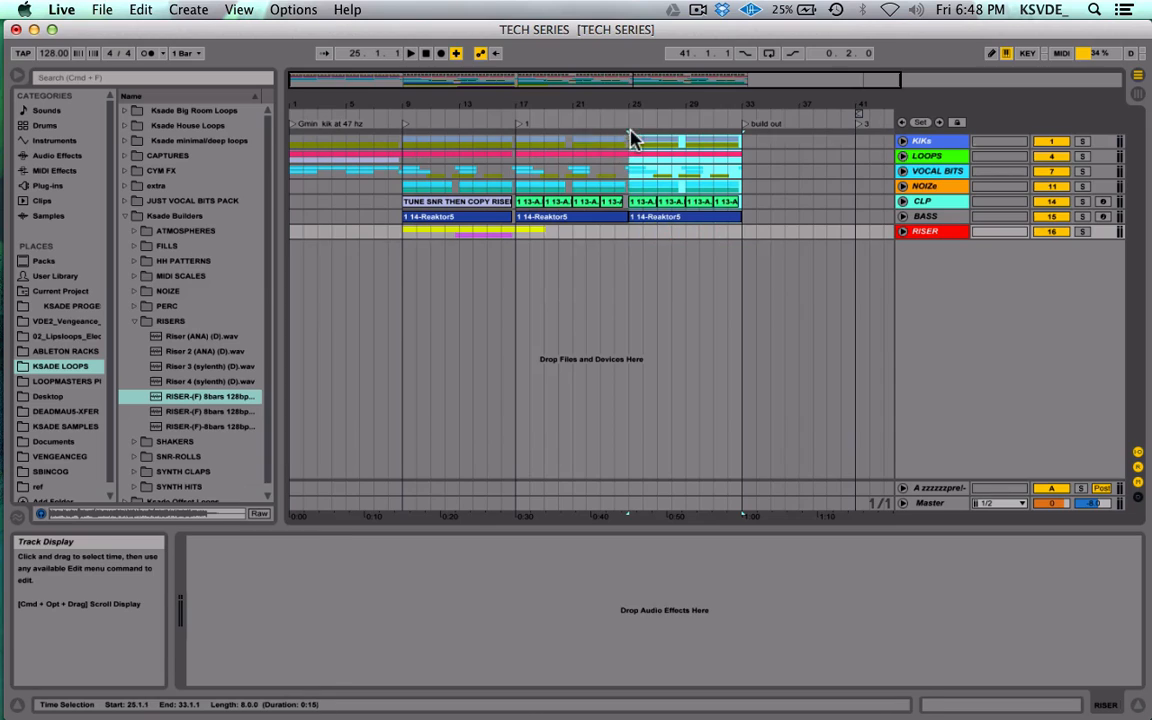
left_click_drag(631, 227, 751, 141)
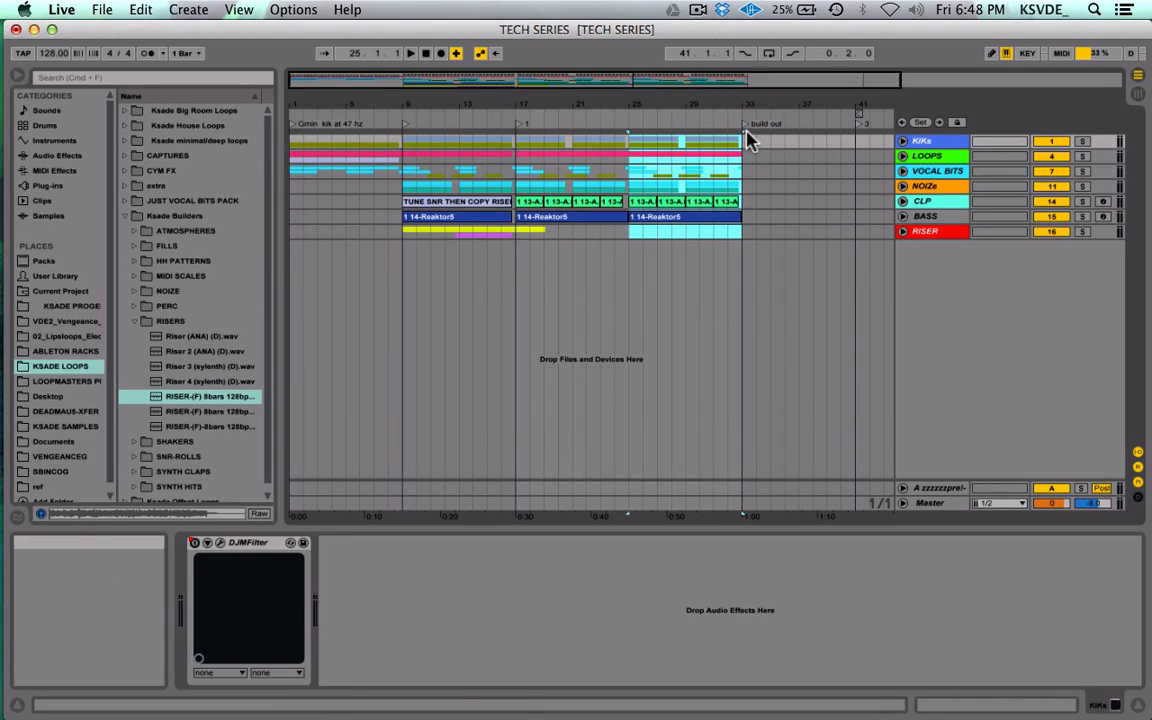
key("super+d")
left_click(740, 244)
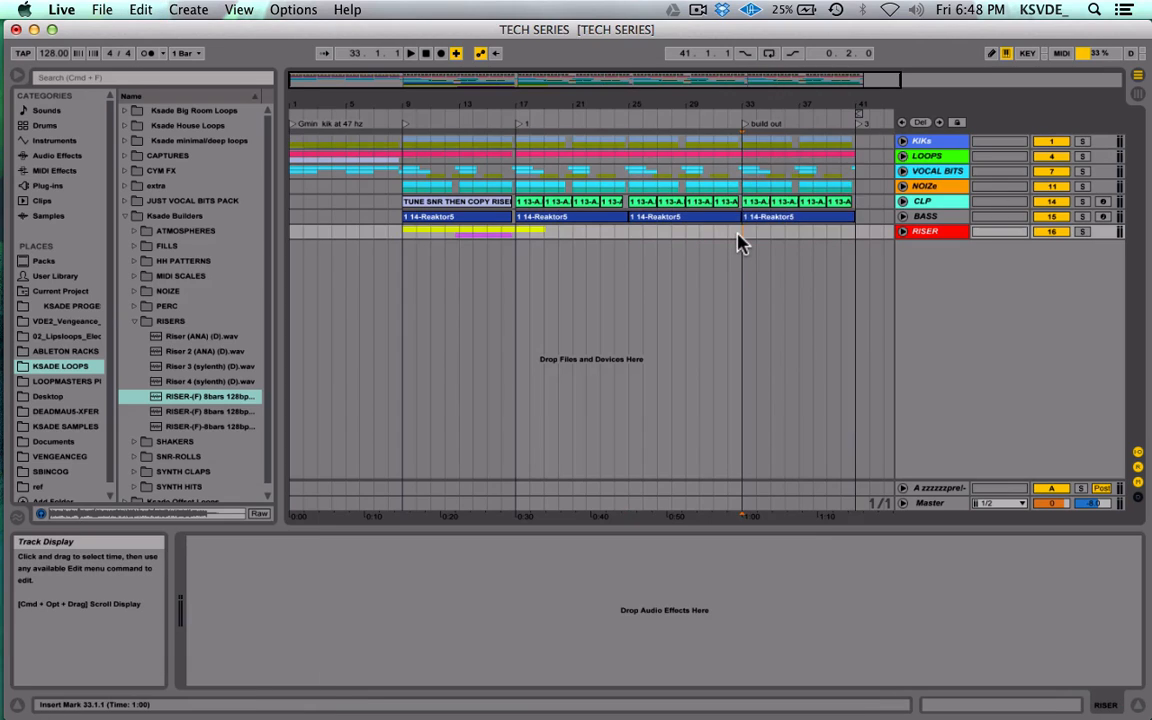
Step: Copy the RISER group's clips from 9.1.1 to 17.1.1 and paste them at 33.1.1
scroll(737, 243, "right", 5)
scroll(737, 243, "left", 4)
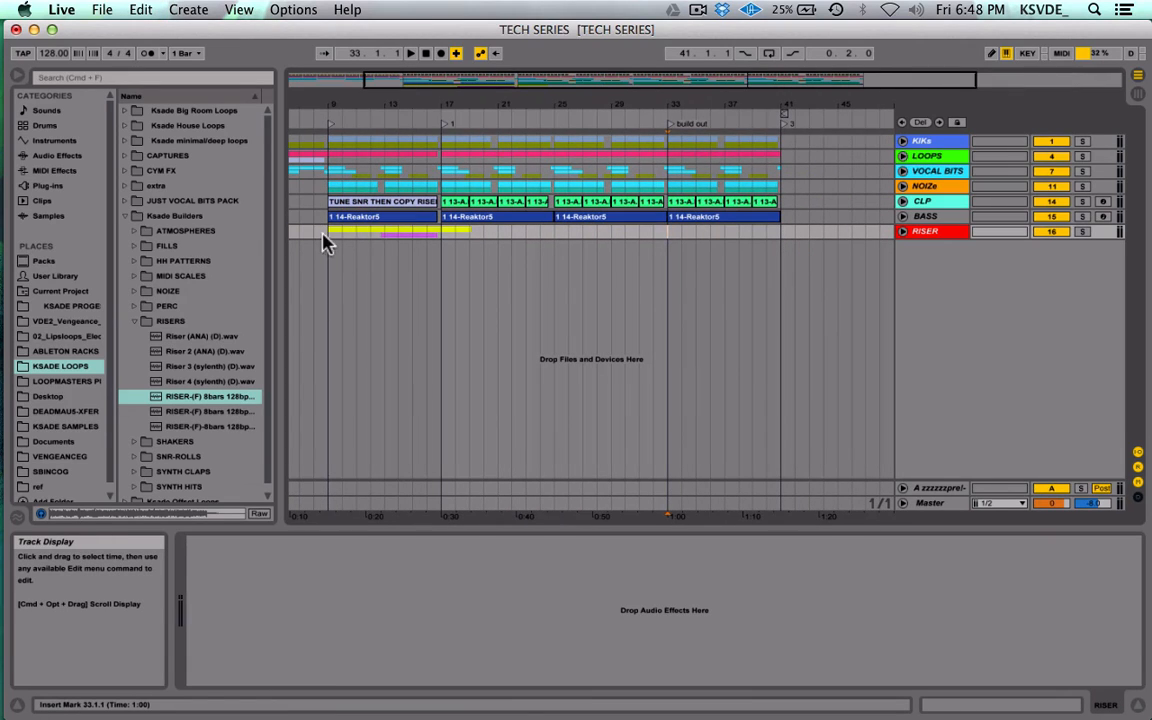
left_click_drag(323, 237, 439, 236)
key("super+c")
left_click(668, 238)
key("super+v")
Step: Play the build-out from 33.1.1, remove the KIKs clips from 37.1.1 to 42.1.1, and save the set
key("space")
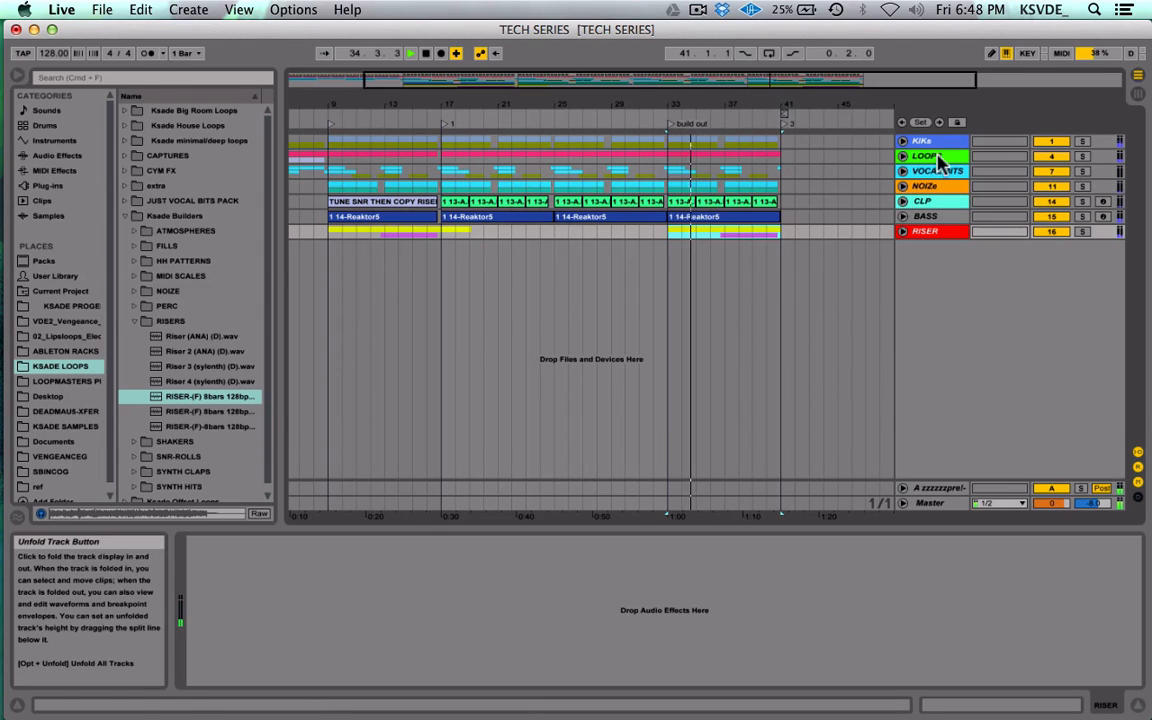
left_click_drag(727, 145, 793, 145)
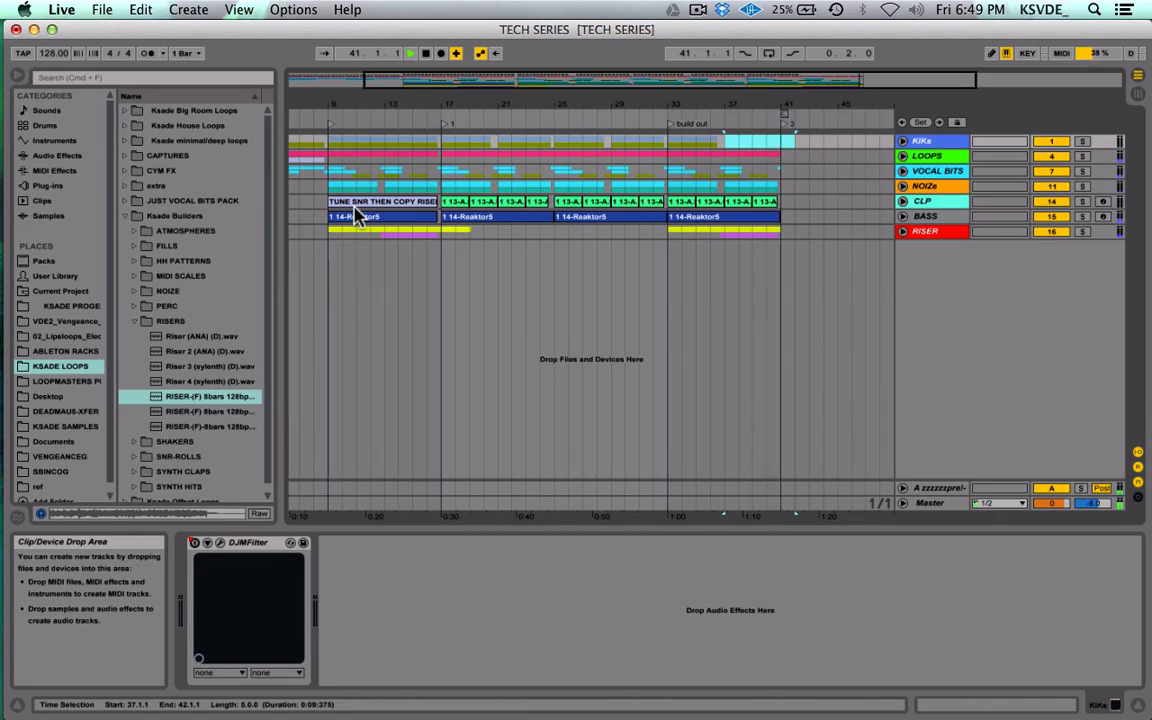
key("space")
left_click(550, 270)
key("super+s")
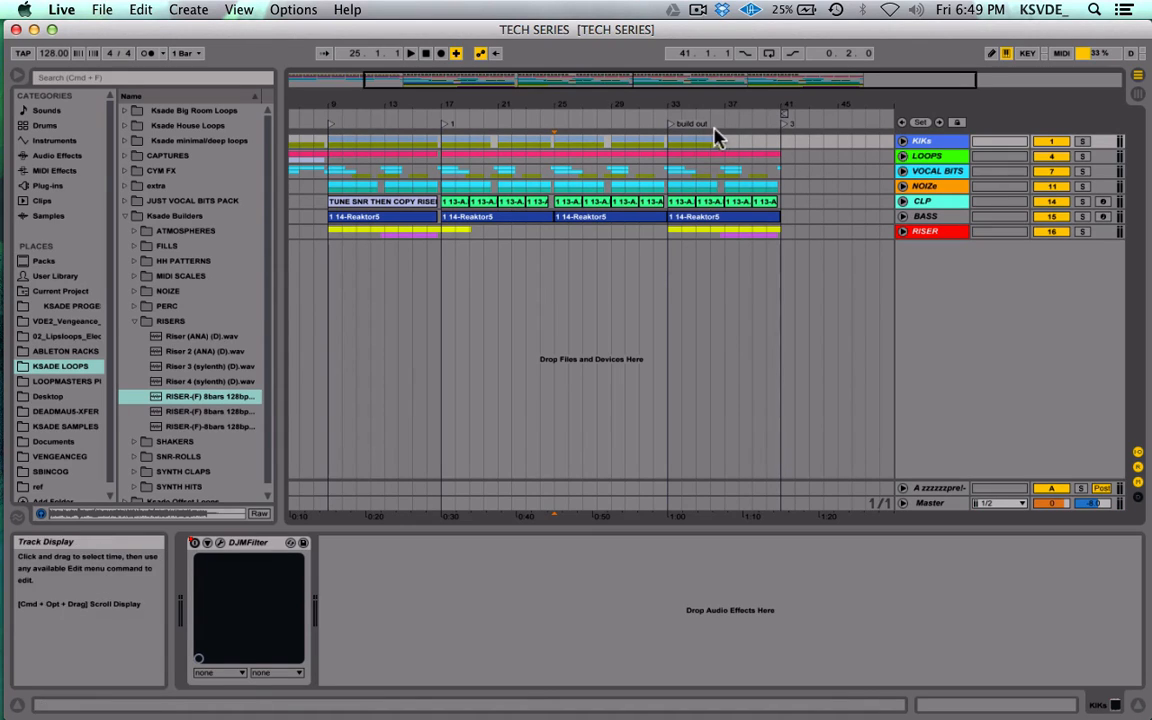
left_click_drag(738, 142, 918, 149)
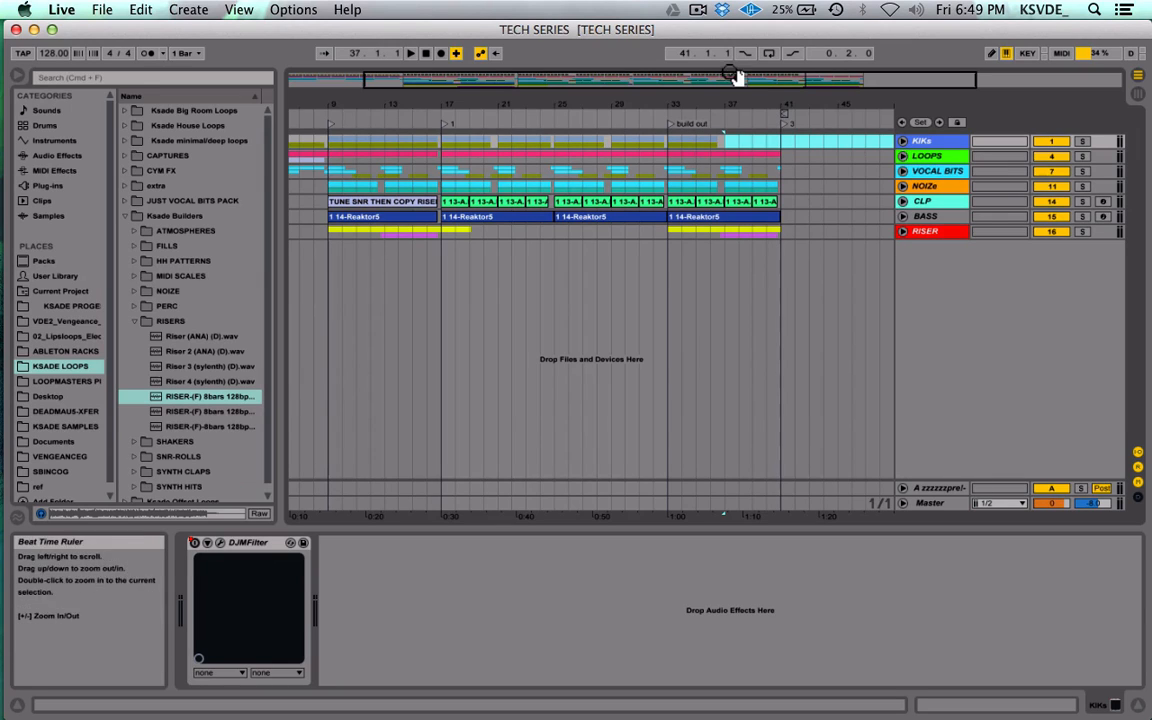
left_click_drag(740, 75, 733, 82)
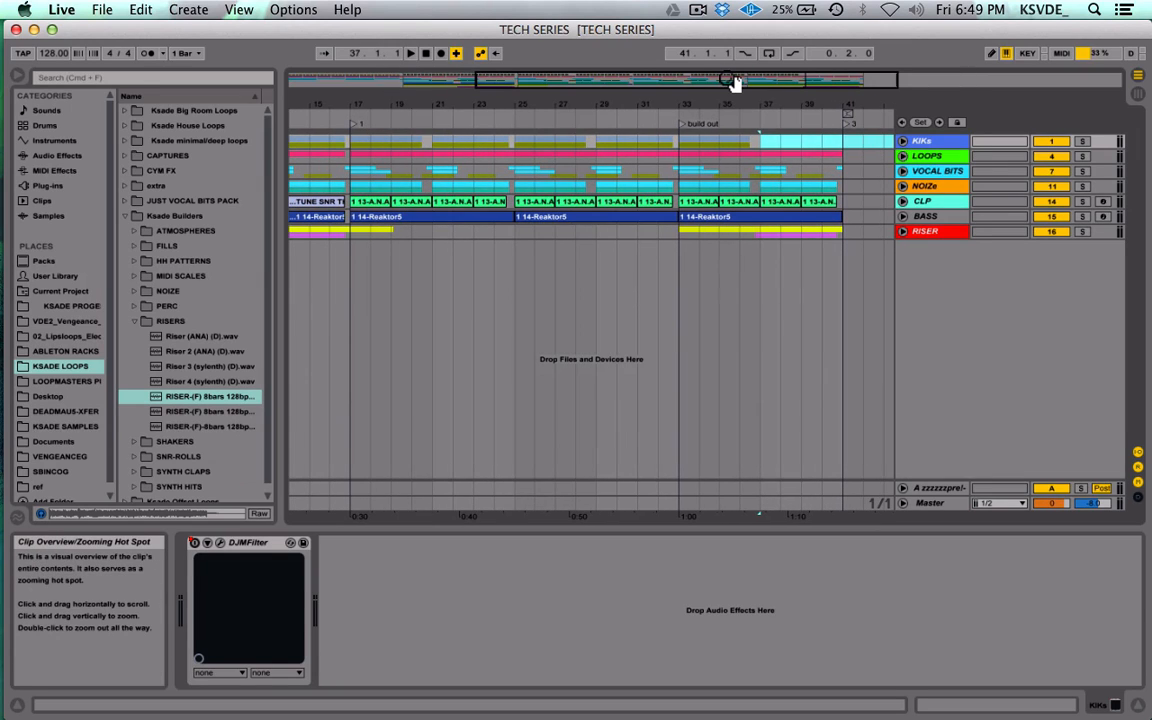
left_click(676, 236)
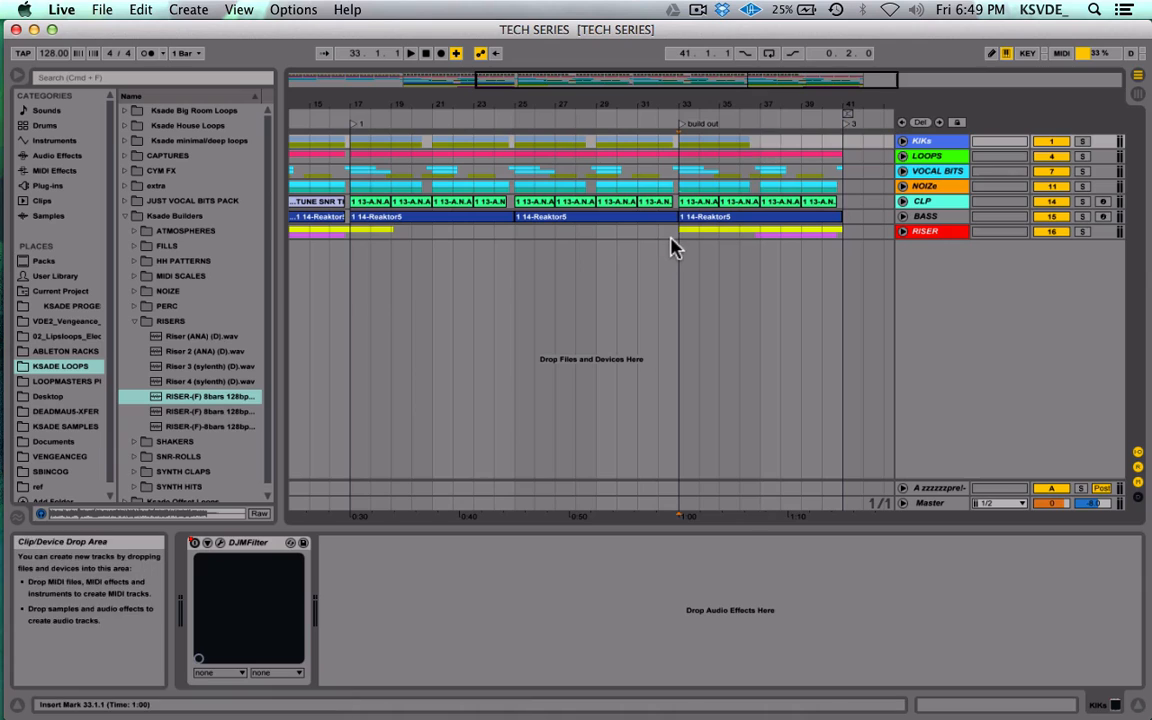
left_click(698, 10)
left_click(670, 29)
scroll(681, 245, "right", 5)
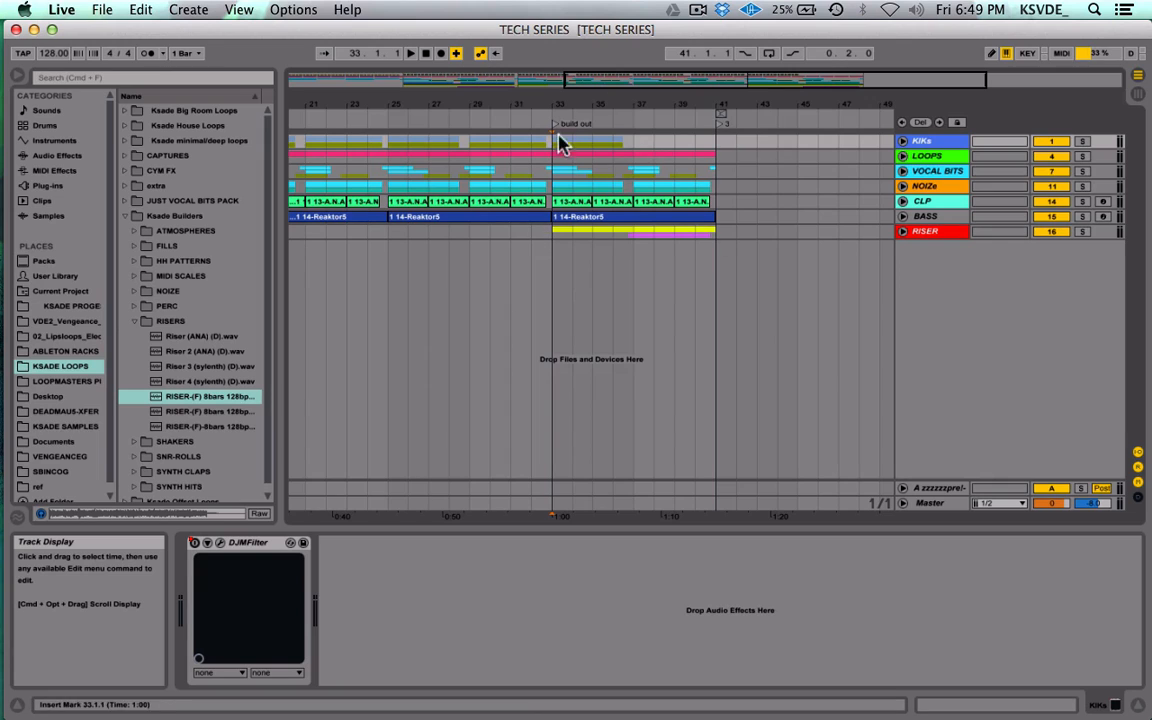
scroll(455, 185, "left", 4)
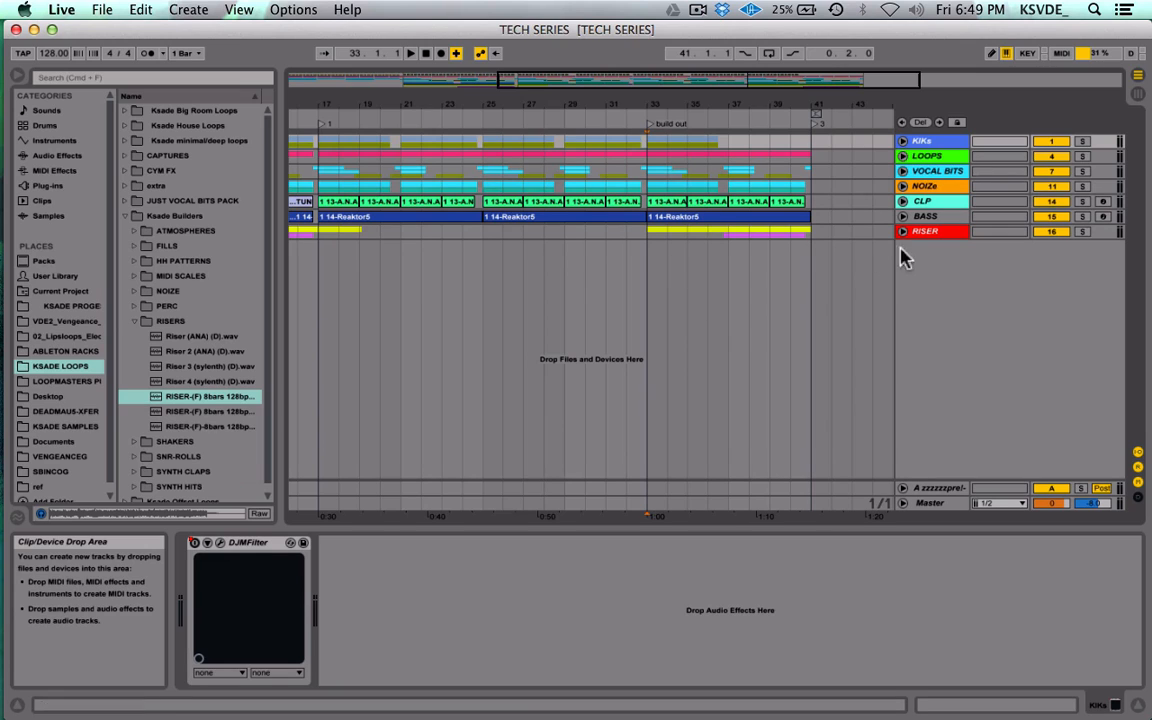
Step: Open the SNR-ROLLS folder in place of RISERS and insert a new audio track below the RISER group
left_click(140, 322)
left_click(134, 321)
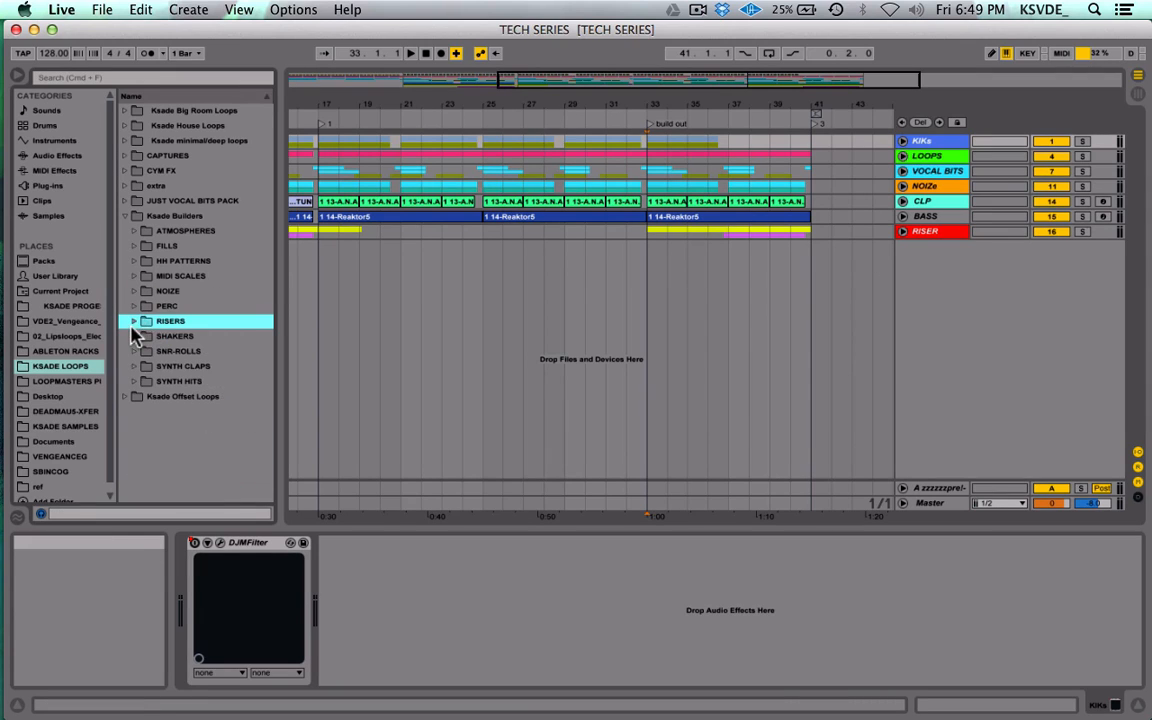
left_click(136, 352)
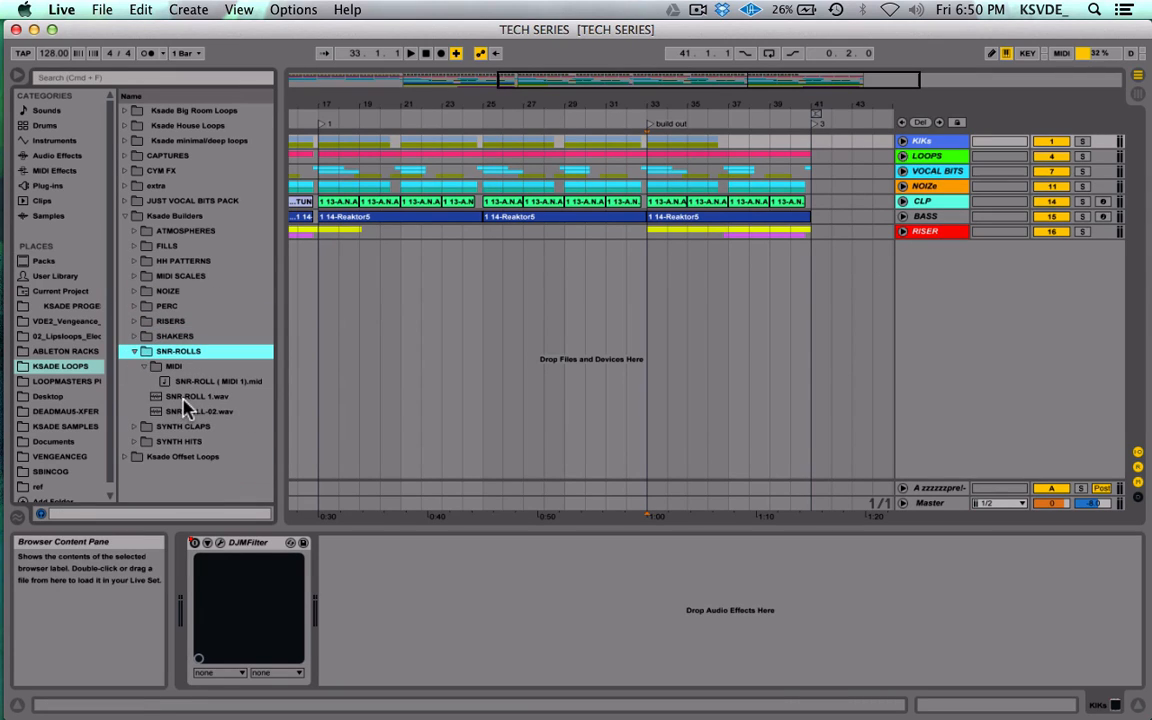
left_click_drag(536, 87, 555, 82)
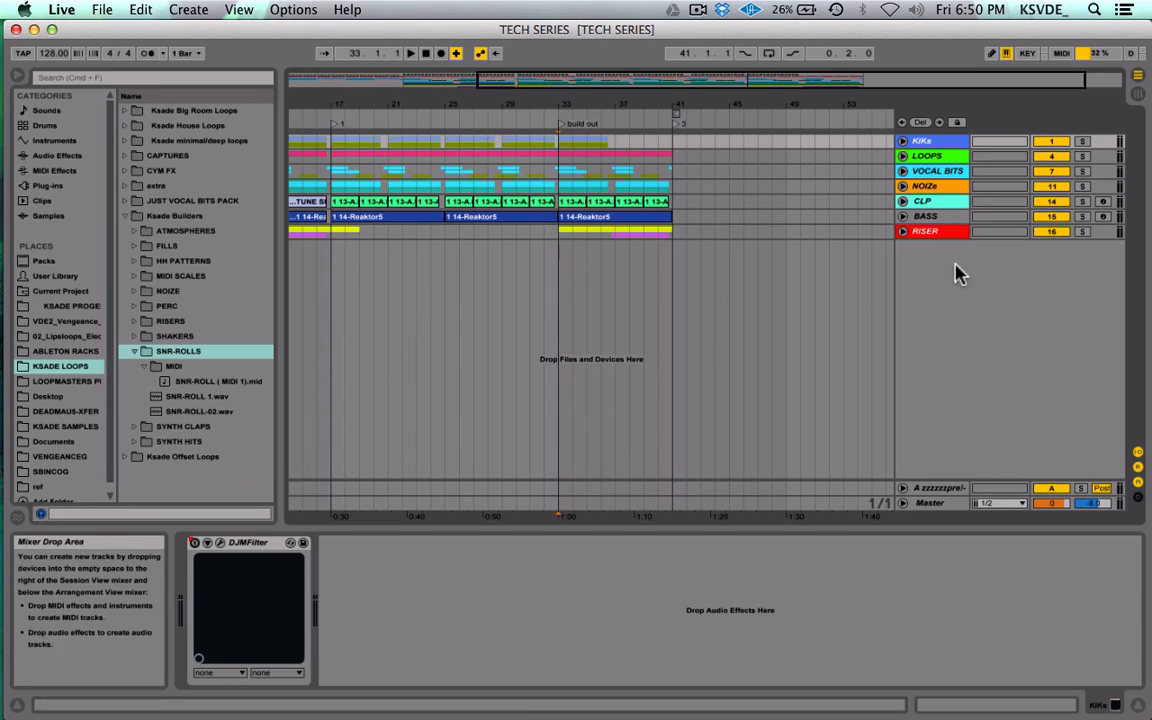
left_click(930, 233)
key("super+t")
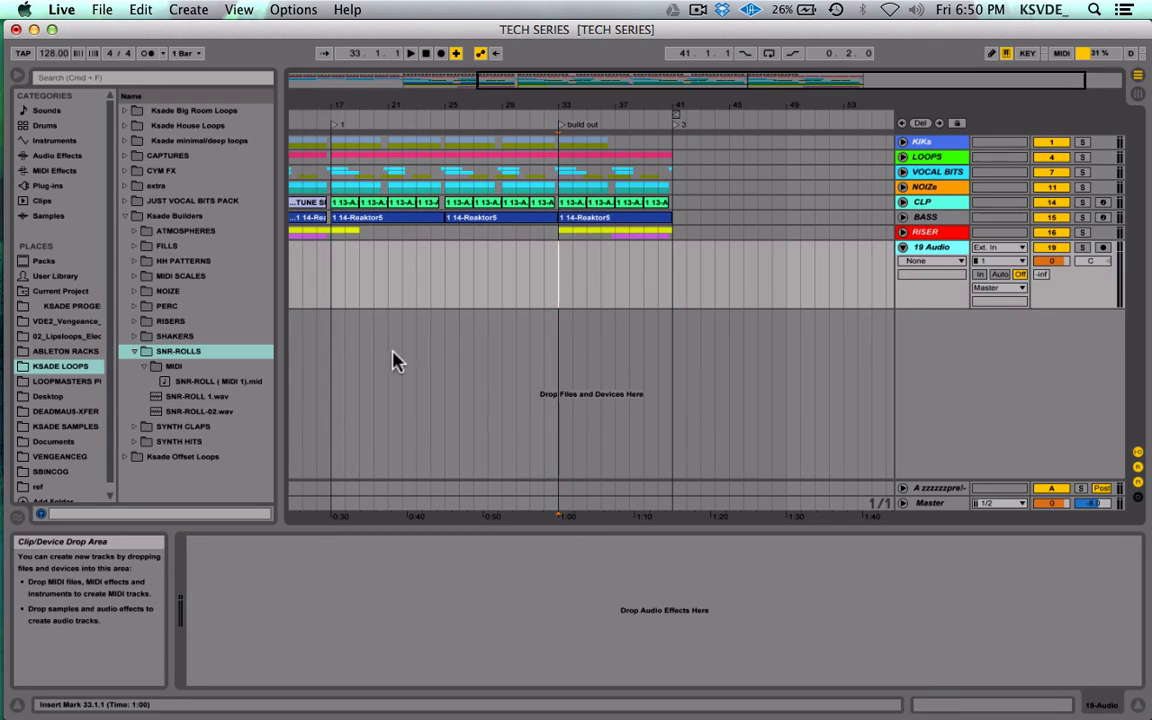
Step: Try the SNR-ROLL ( MIDI 1).mid file at 33.1.1 on the new track and preview both snare roll samples
left_click_drag(195, 388, 553, 292)
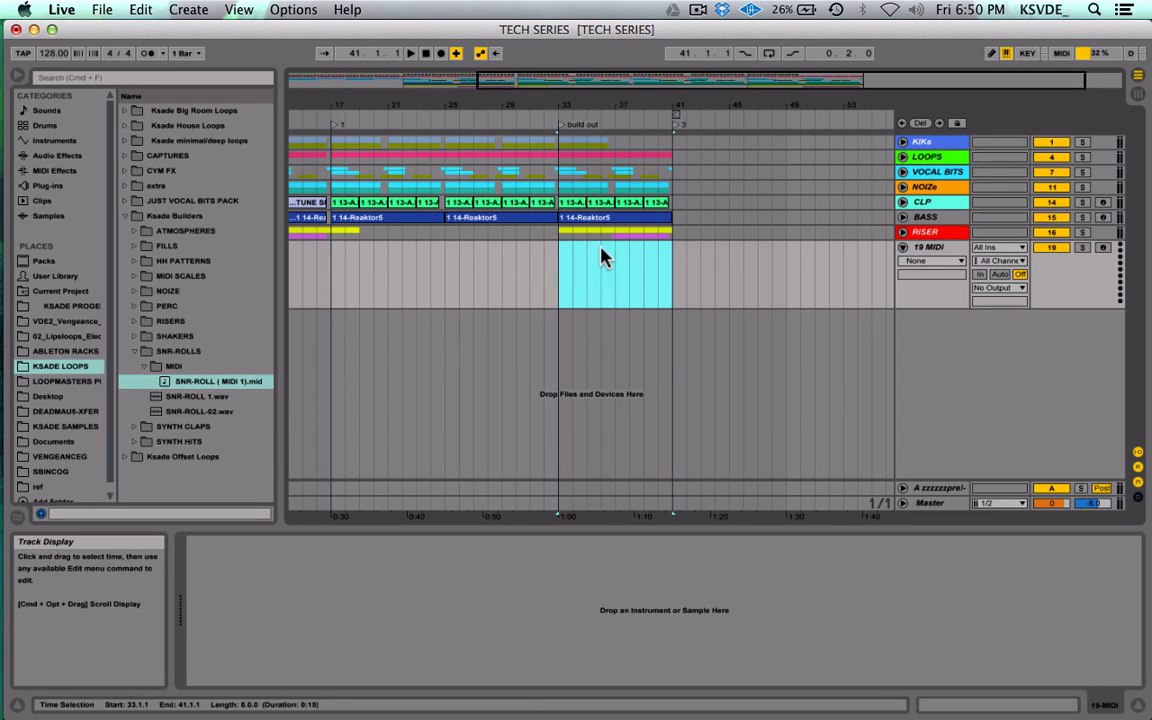
left_click(197, 397)
key("Down")
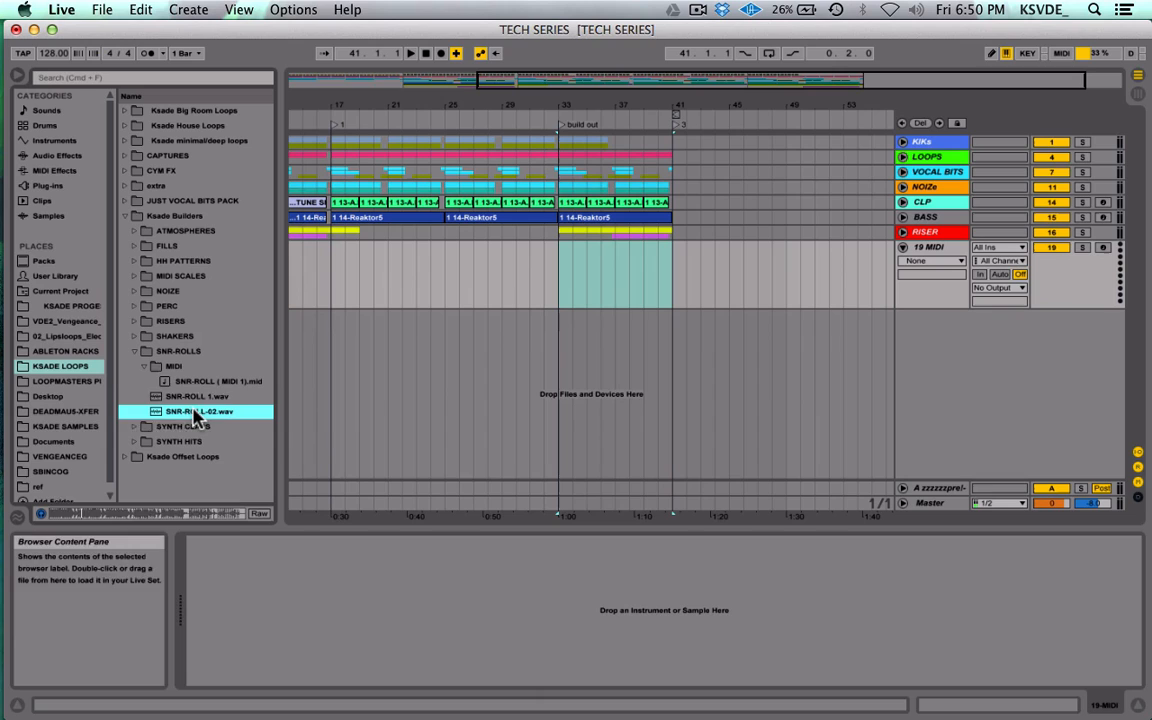
key("Up")
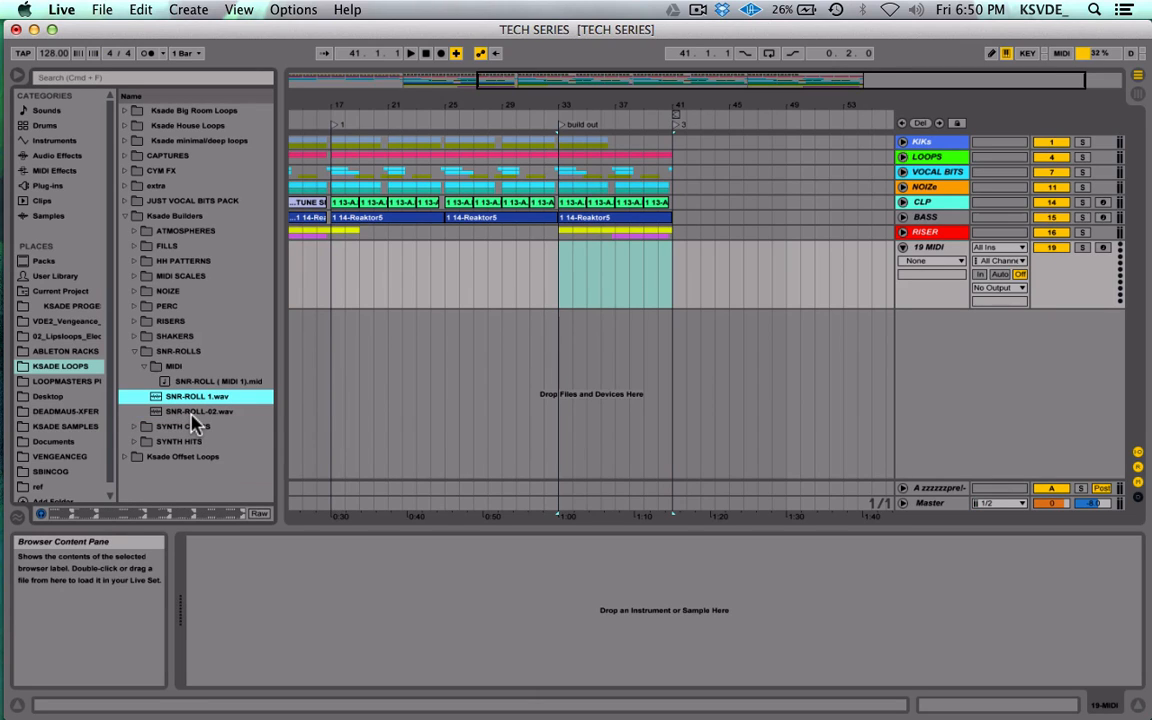
Step: Place SNR-ROLL-02.wav at 33.1.1 on the new track and lower the track's volume to -35.0 dB during playback
left_click_drag(192, 418, 563, 267)
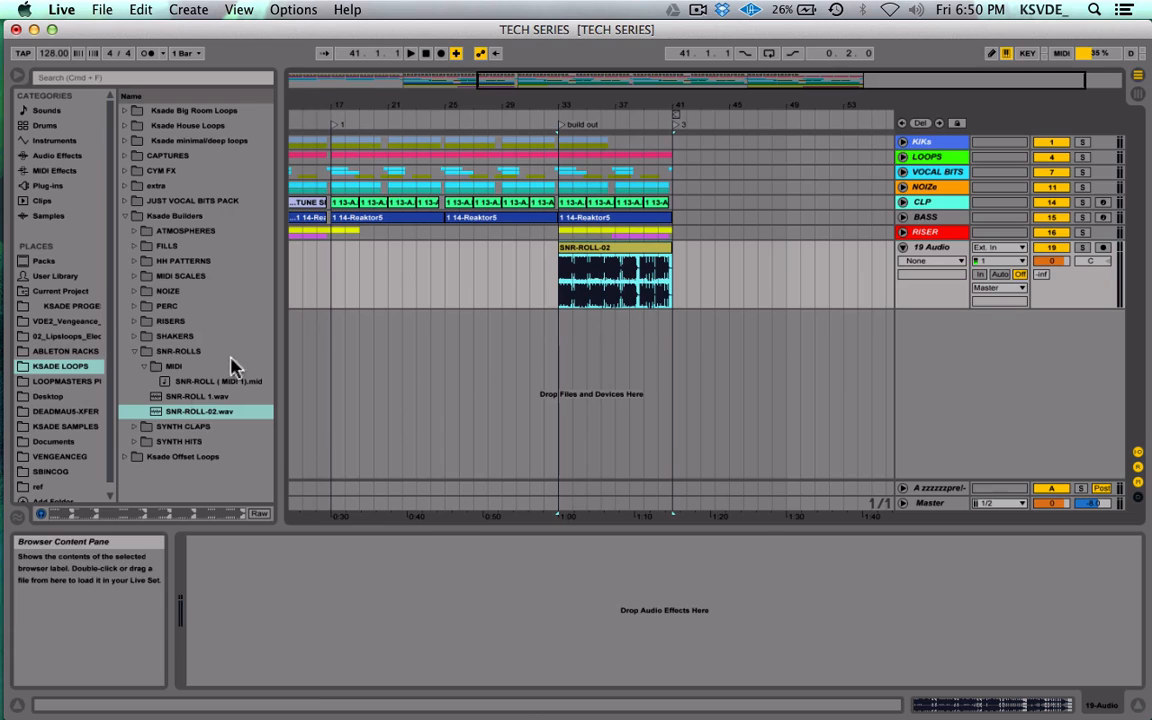
key("space")
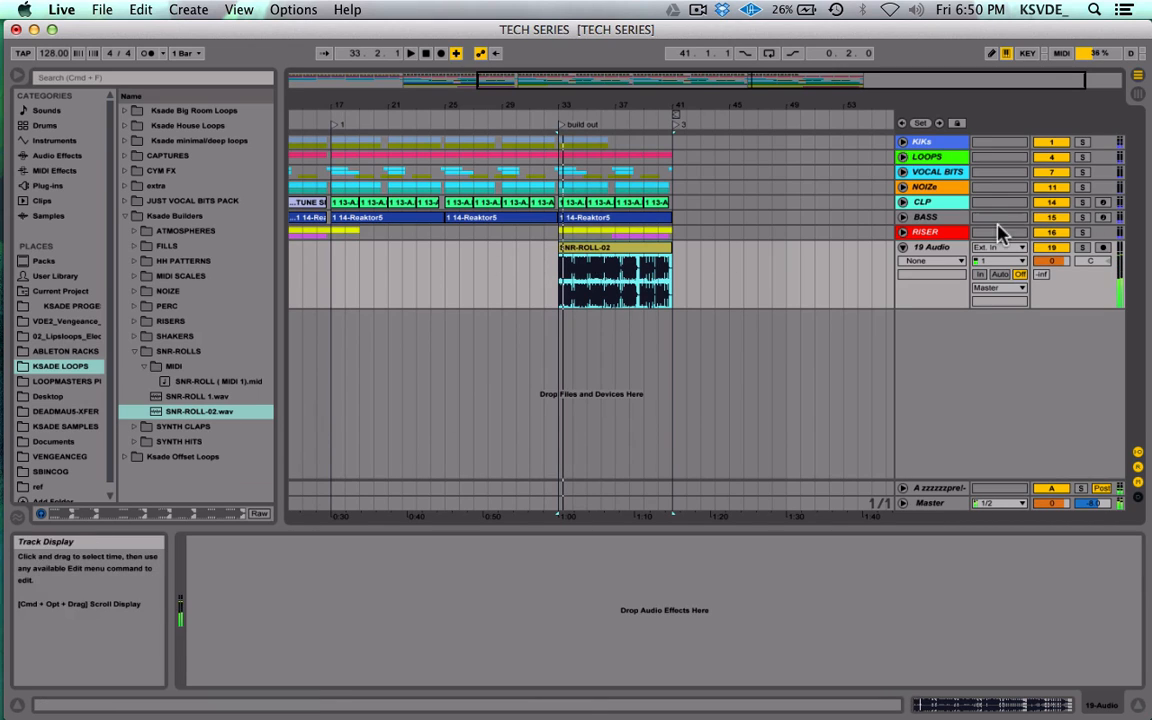
left_click_drag(1058, 261, 1062, 337)
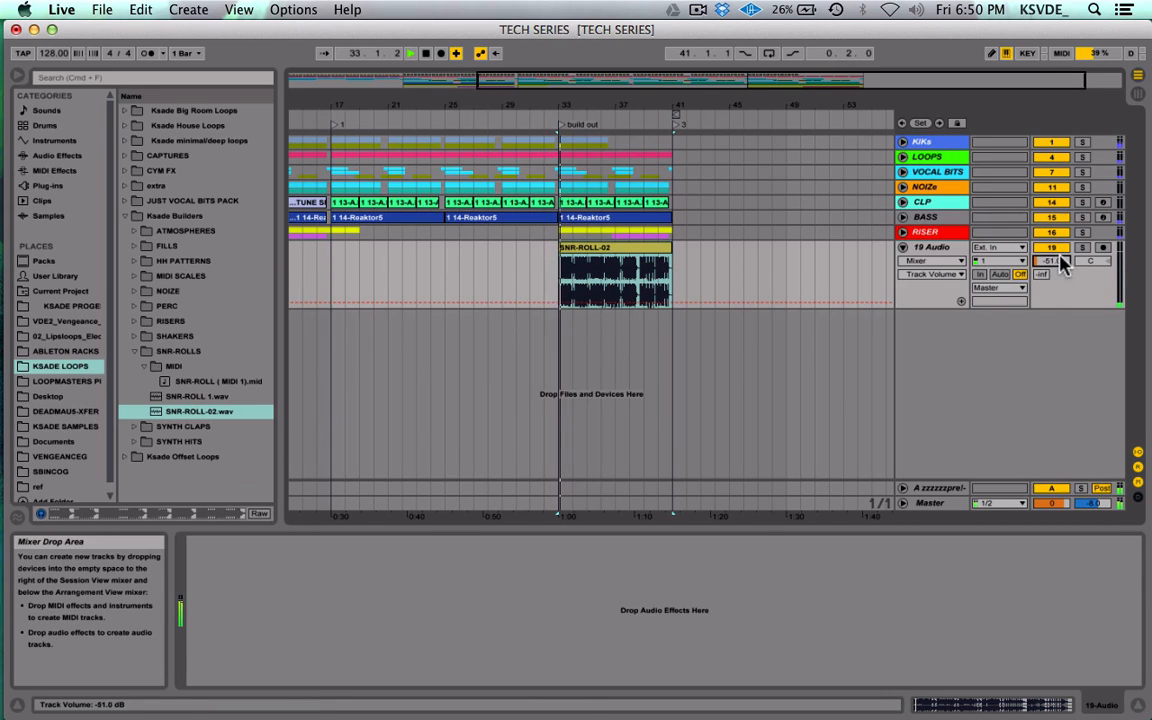
left_click_drag(1052, 260, 1052, 243)
Step: Route the snare roll track's output to Sends Only and raise its send A to 0 dB
key("Tab")
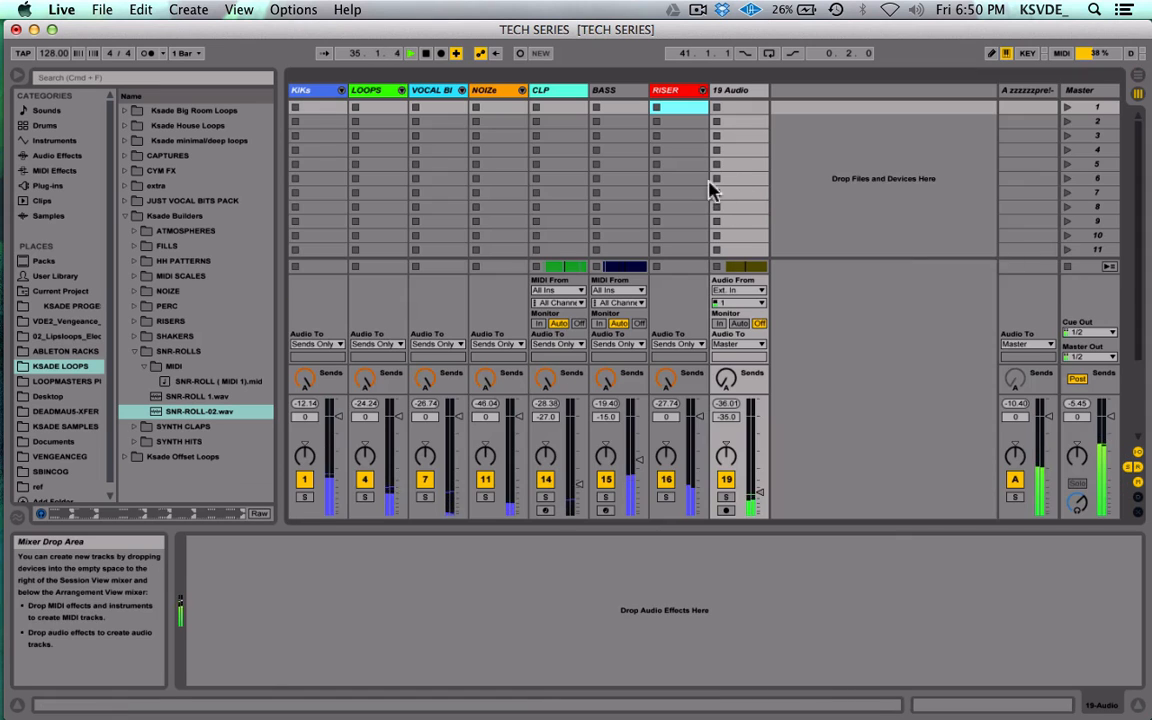
left_click(736, 343)
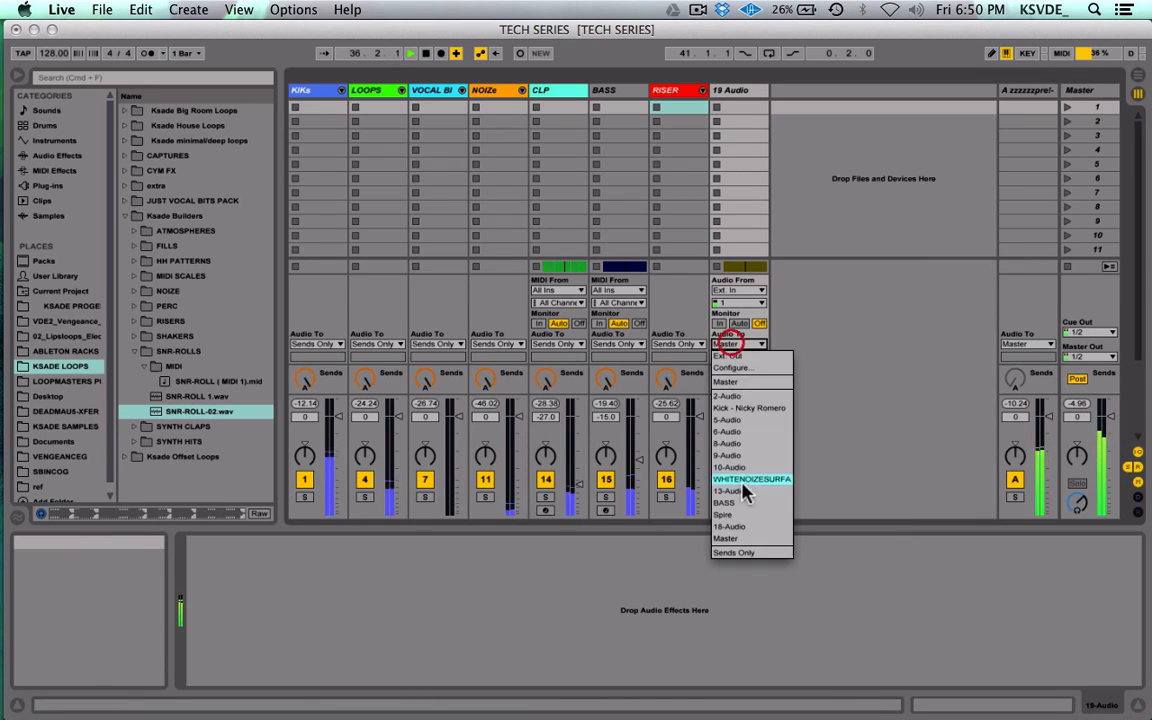
left_click(740, 551)
key("Tab")
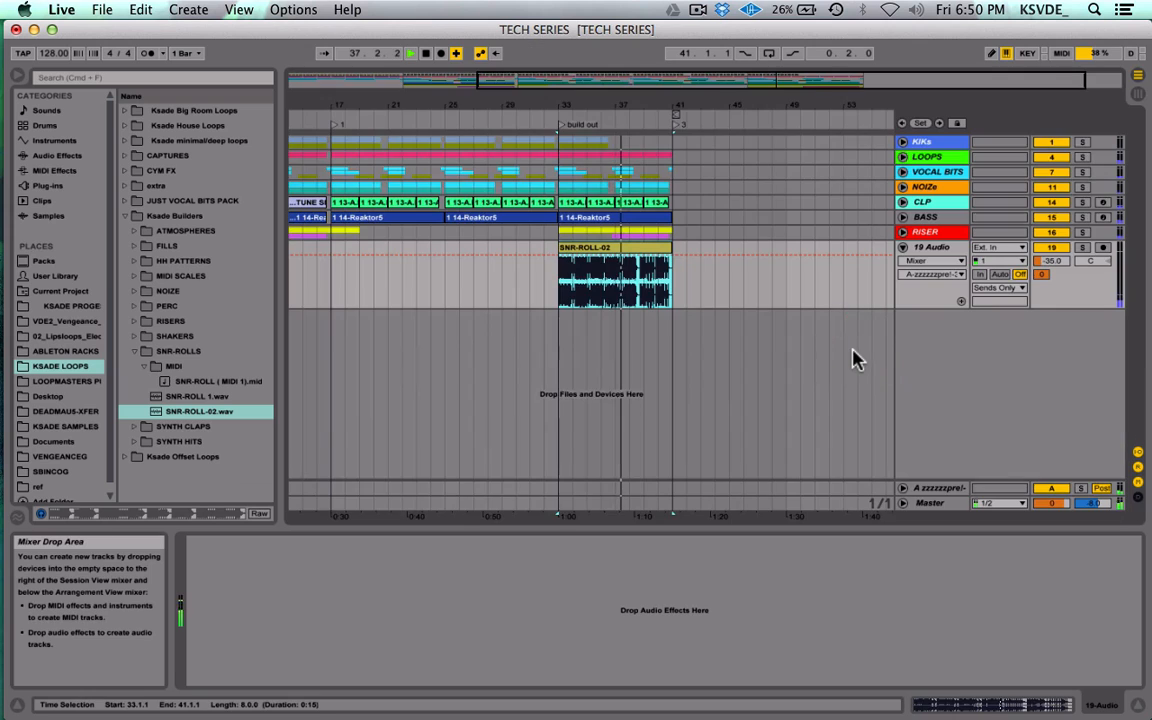
Step: Raise the snare roll track's volume to -27.5 dB while the build-out plays, and stop playback at its end
left_click_drag(617, 82, 617, 84)
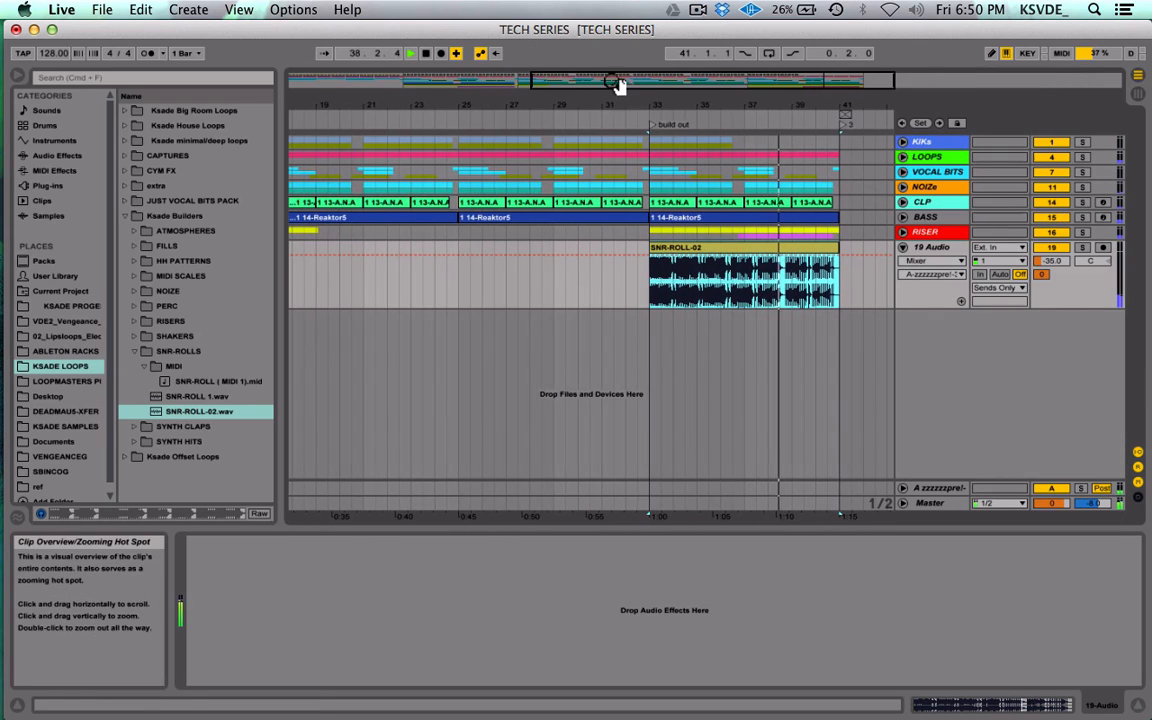
scroll(635, 365, "right", 4)
left_click_drag(1060, 262, 1060, 254)
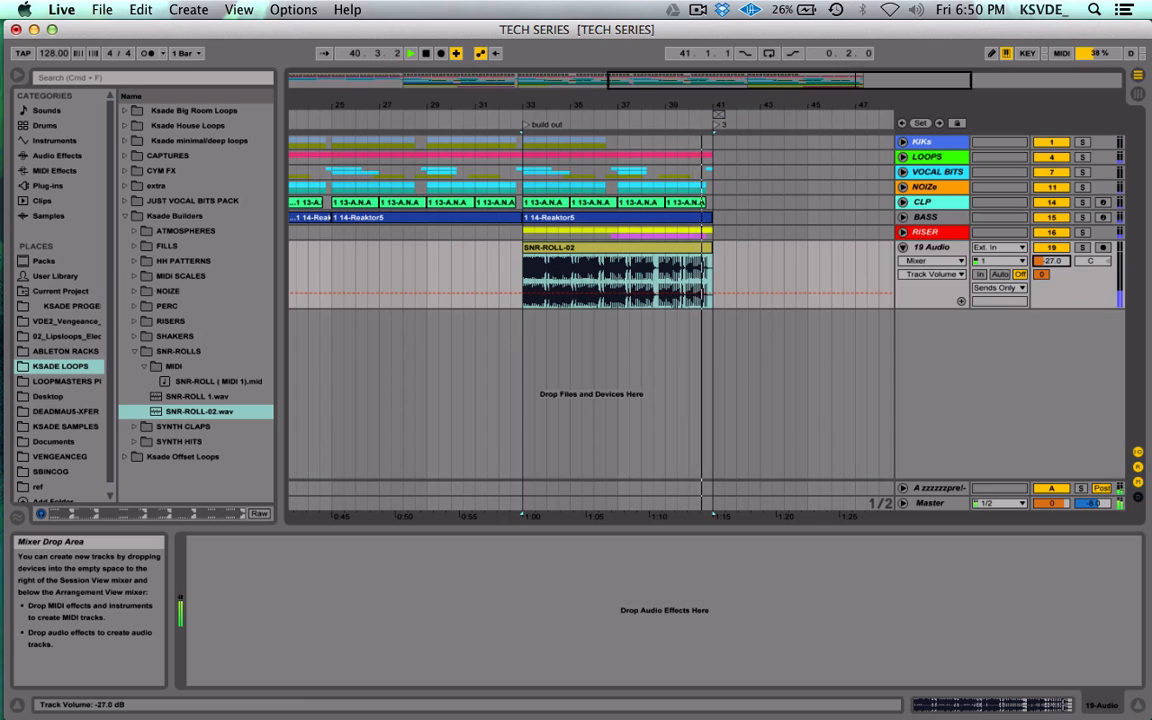
left_click(522, 268)
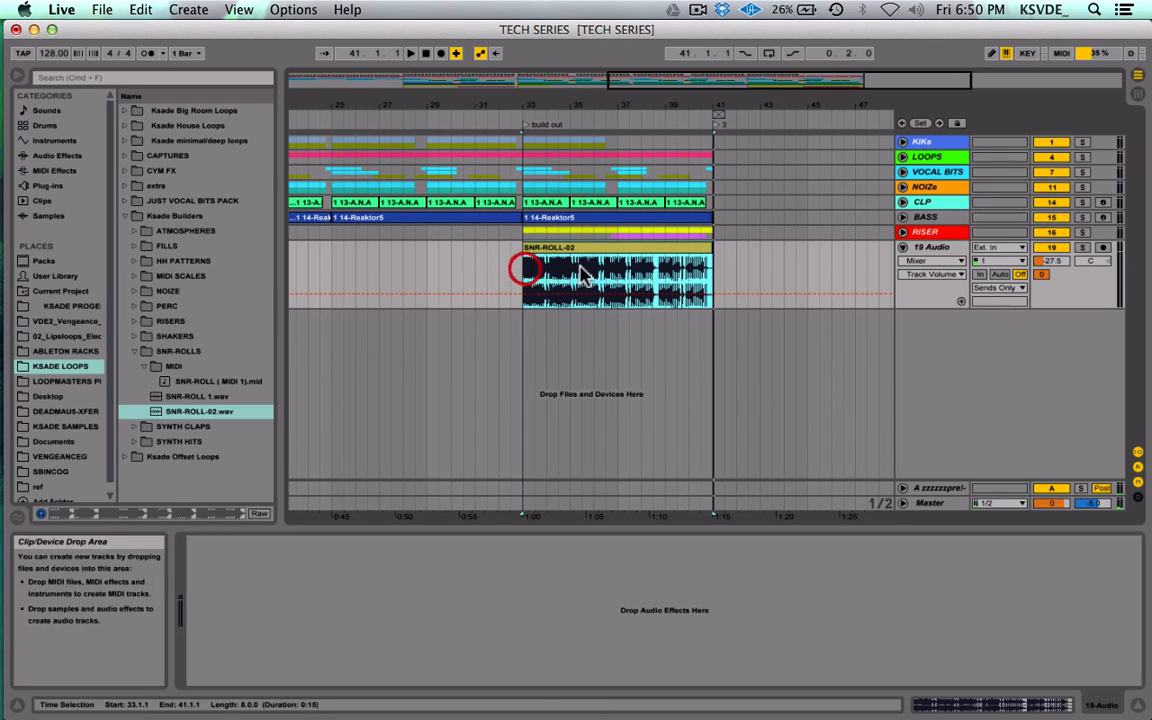
Step: Shorten the SNR-ROLL-02 clip to 7 bars, spanning bar 34 to bar 41, and play the build from just before it
left_click_drag(712, 247, 663, 249)
key("space")
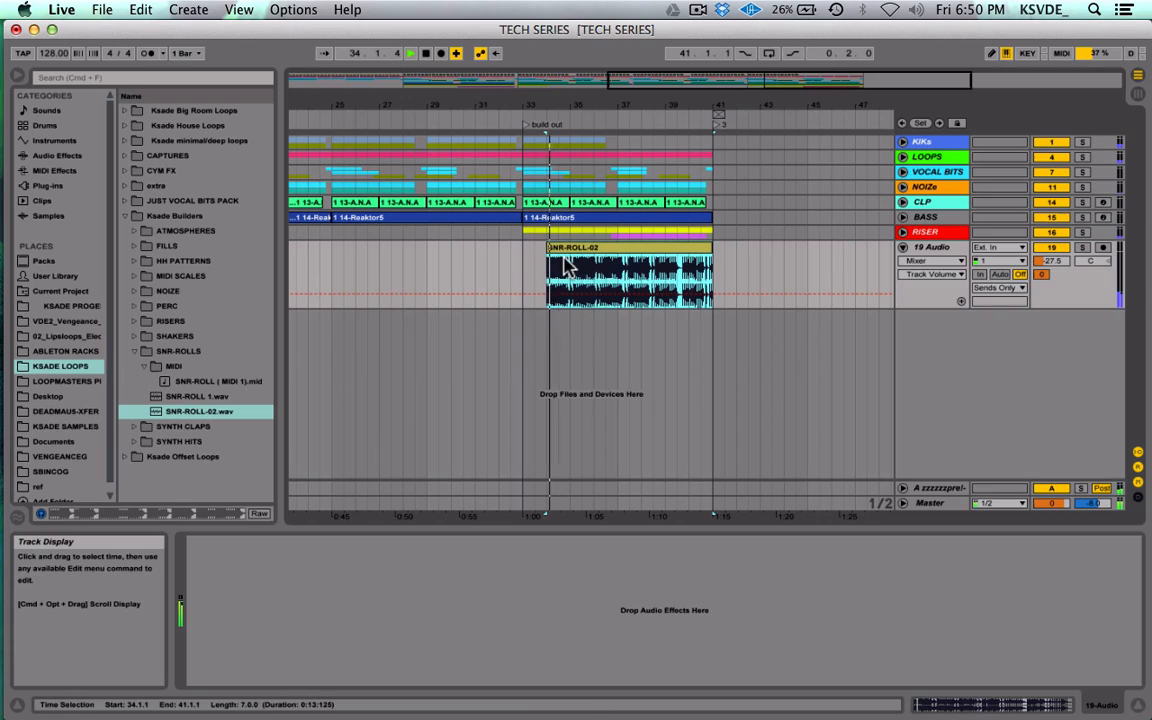
left_click(509, 262)
key("space")
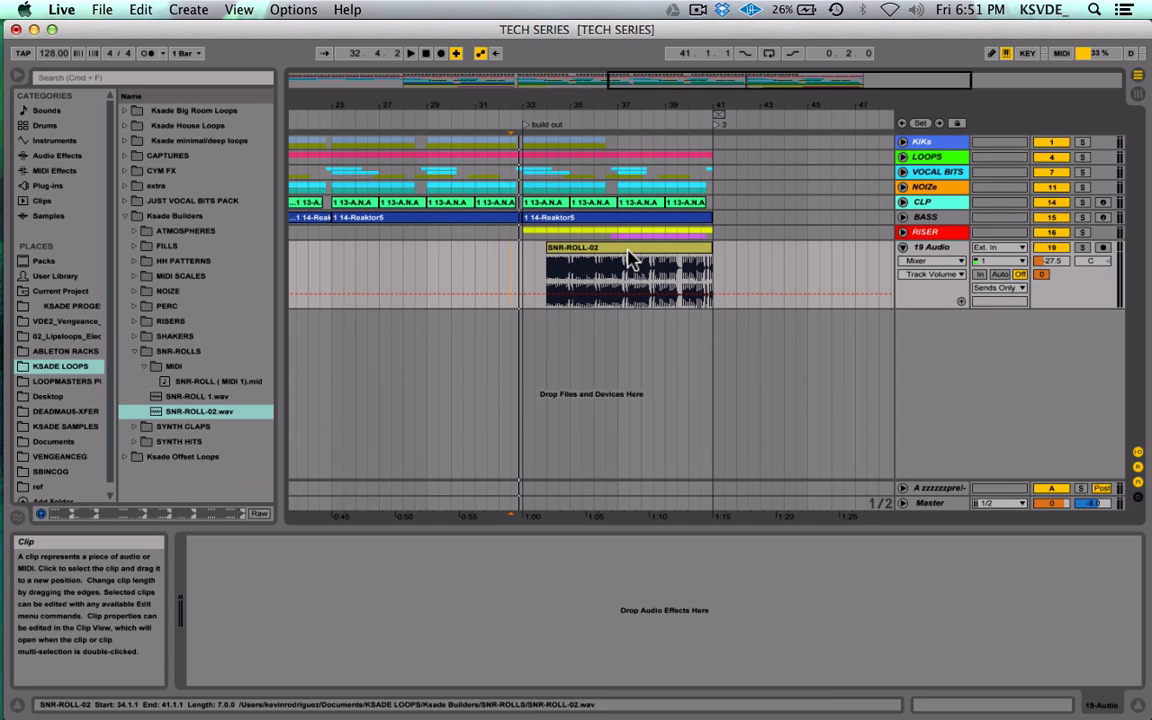
left_click(522, 275)
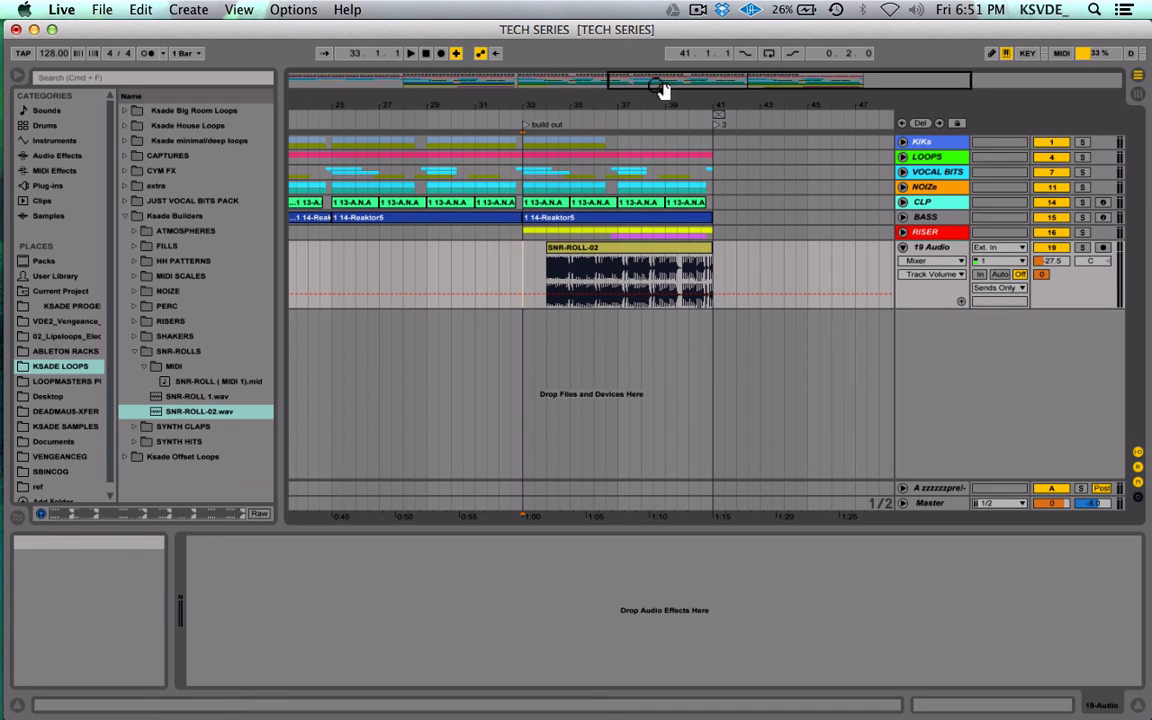
left_click_drag(660, 82, 660, 124)
scroll(668, 305, "right", 5)
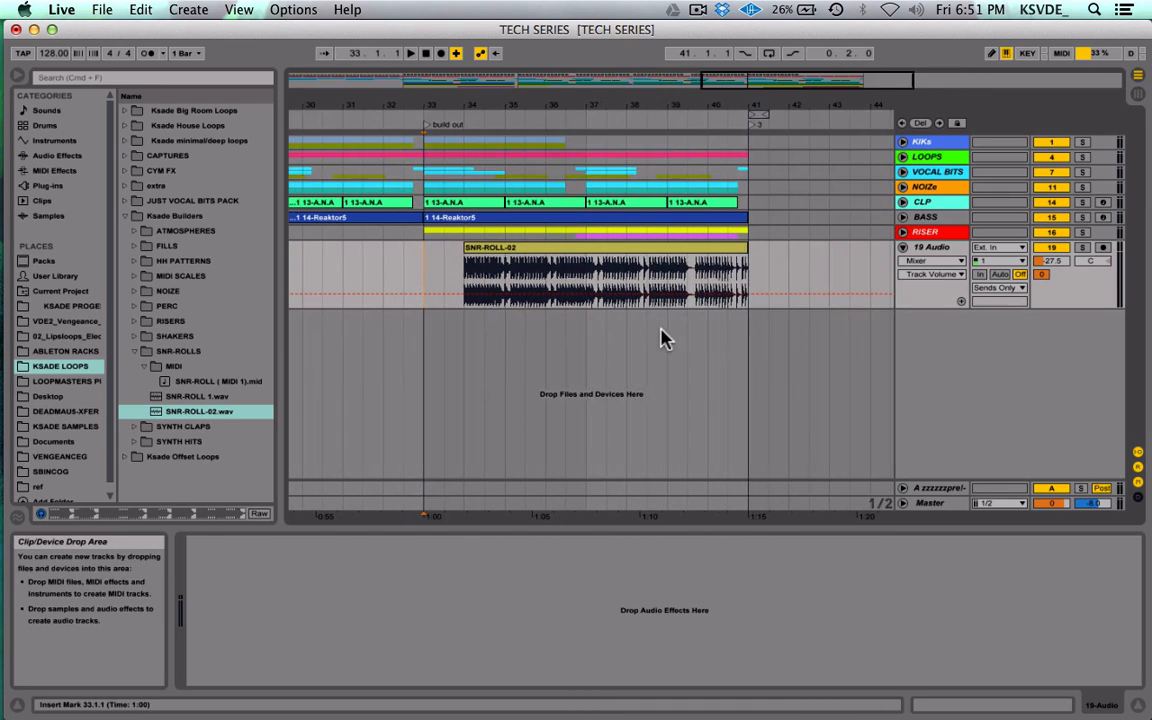
Step: Look through the racks in the ABLETON RACKS folder and highlight NOIZEBUILDER.adg
left_click(72, 353)
scroll(225, 325, "down", 3)
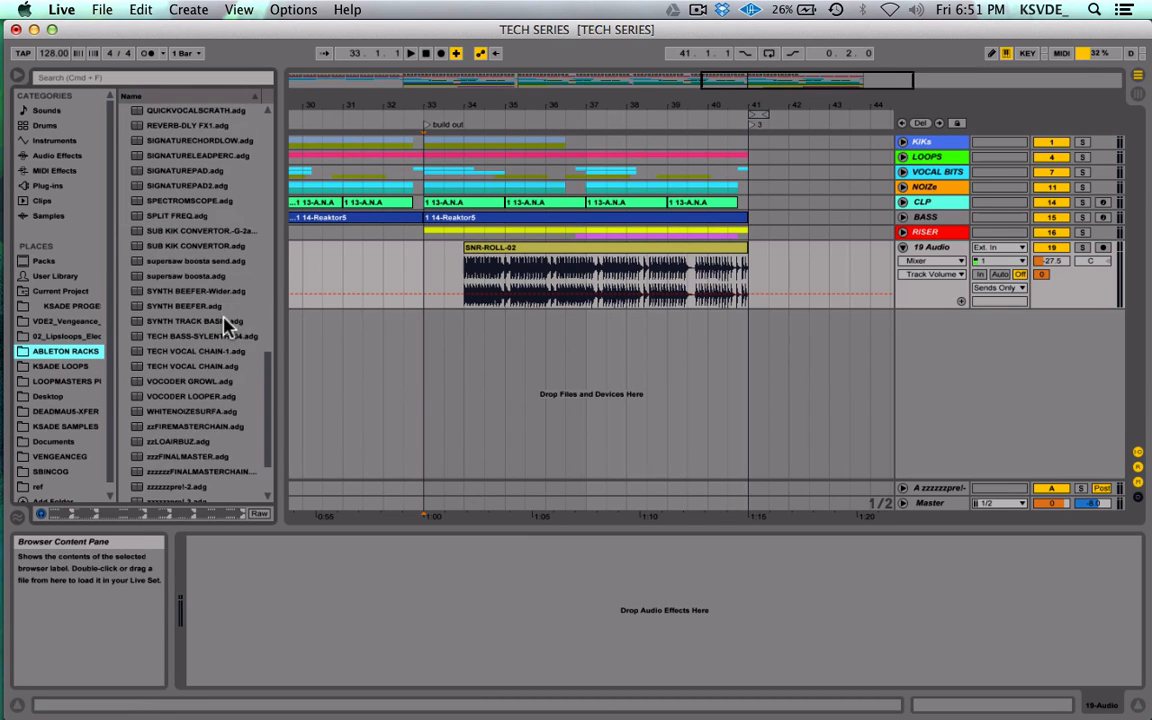
scroll(225, 325, "up", 10)
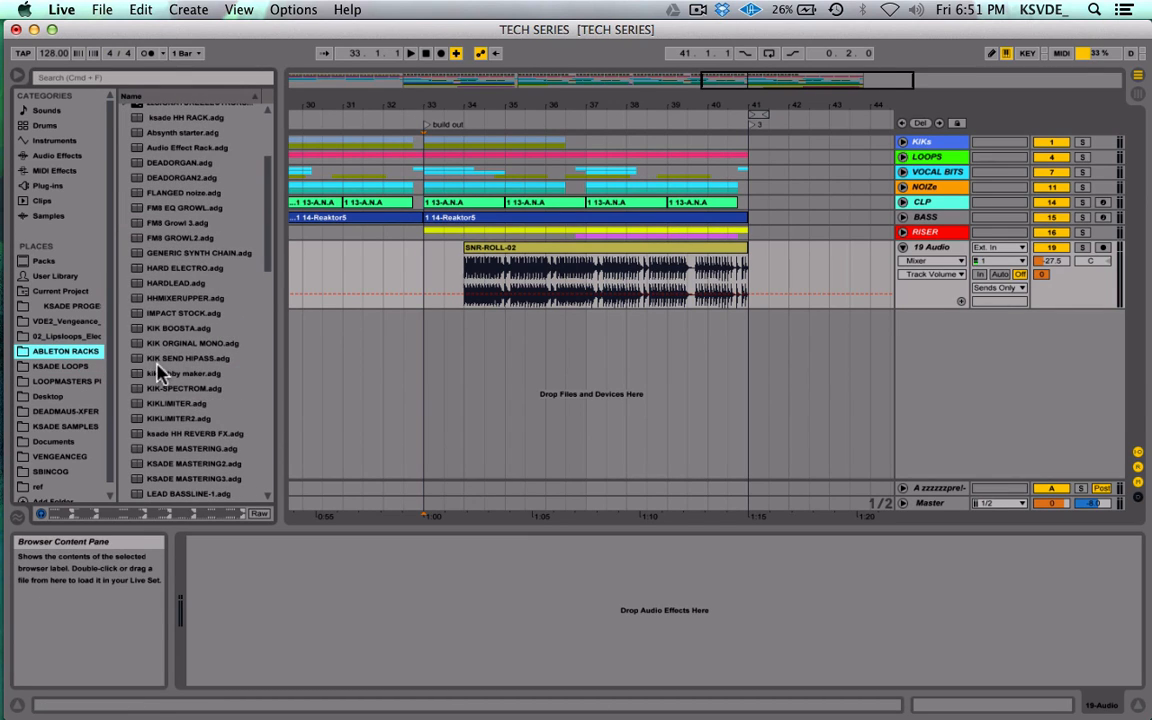
scroll(160, 372, "down", 5)
scroll(160, 372, "up", 3)
scroll(157, 373, "down", 10)
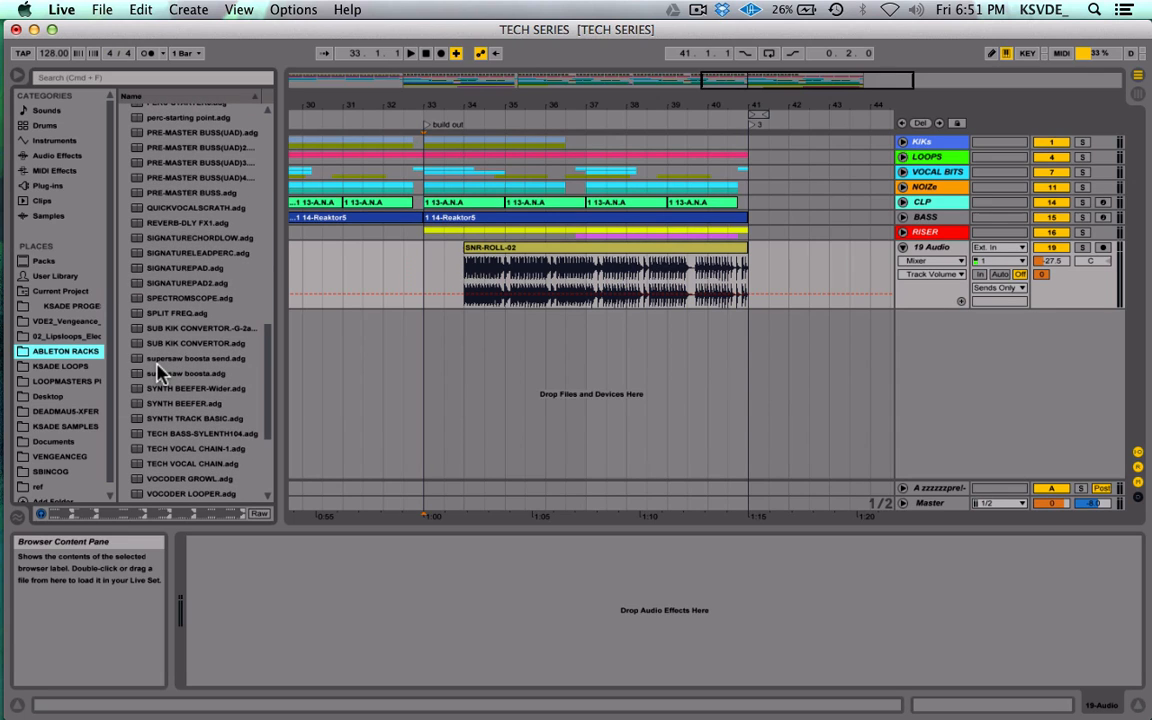
scroll(157, 366, "up", 5)
left_click(415, 260)
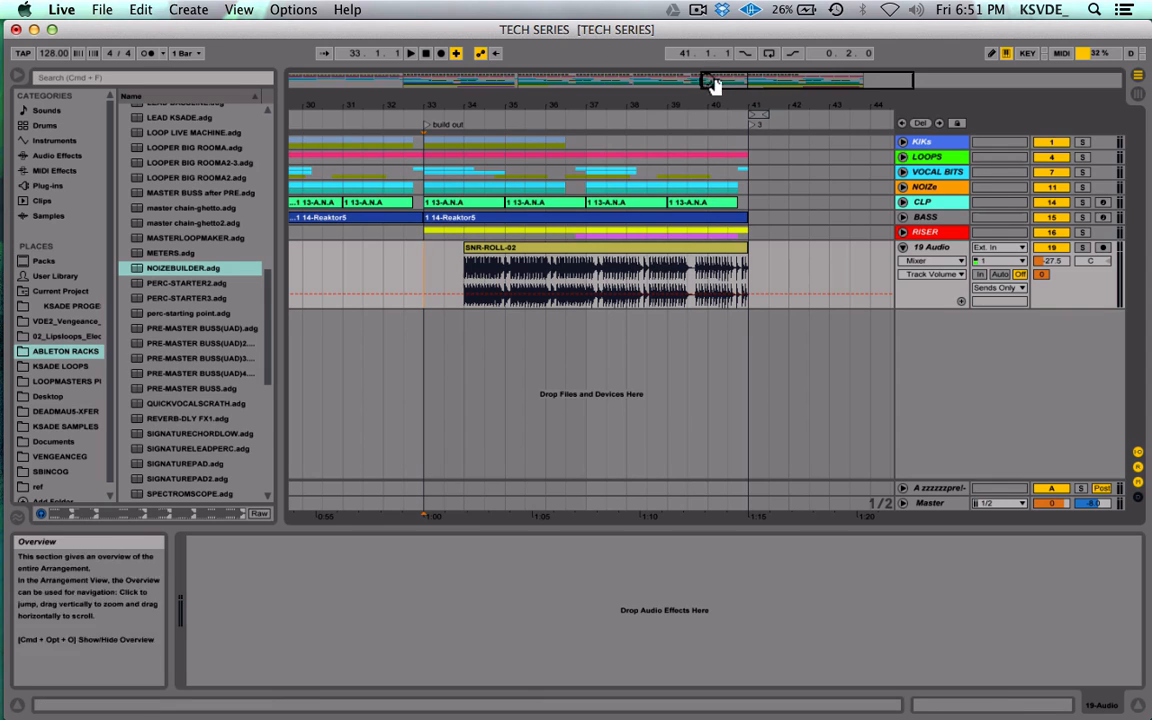
Step: Select bars 33 to 41 on the snare roll's audio track and play back the build
left_click_drag(713, 83, 713, 58)
left_click_drag(391, 263, 567, 265)
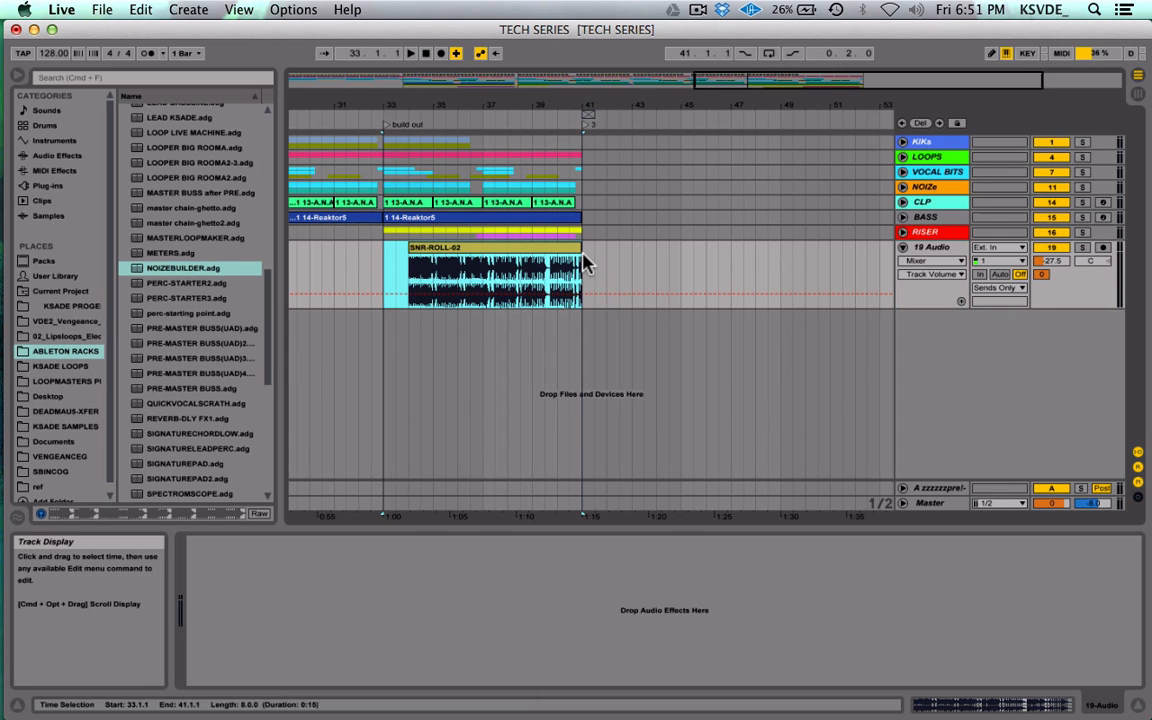
left_click_drag(768, 83, 745, 65)
left_click(571, 265)
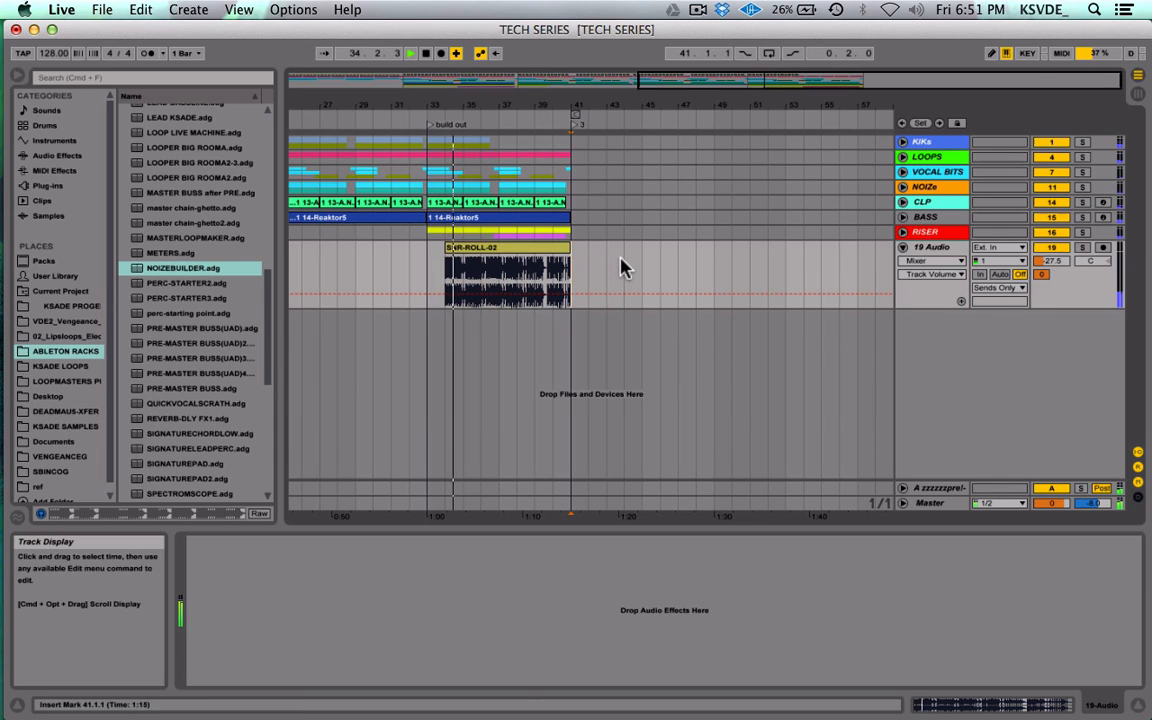
Step: Show the fade controls on the snare roll clip and give it a fade-in about one bar long
left_click(505, 258)
key("alt+super+f")
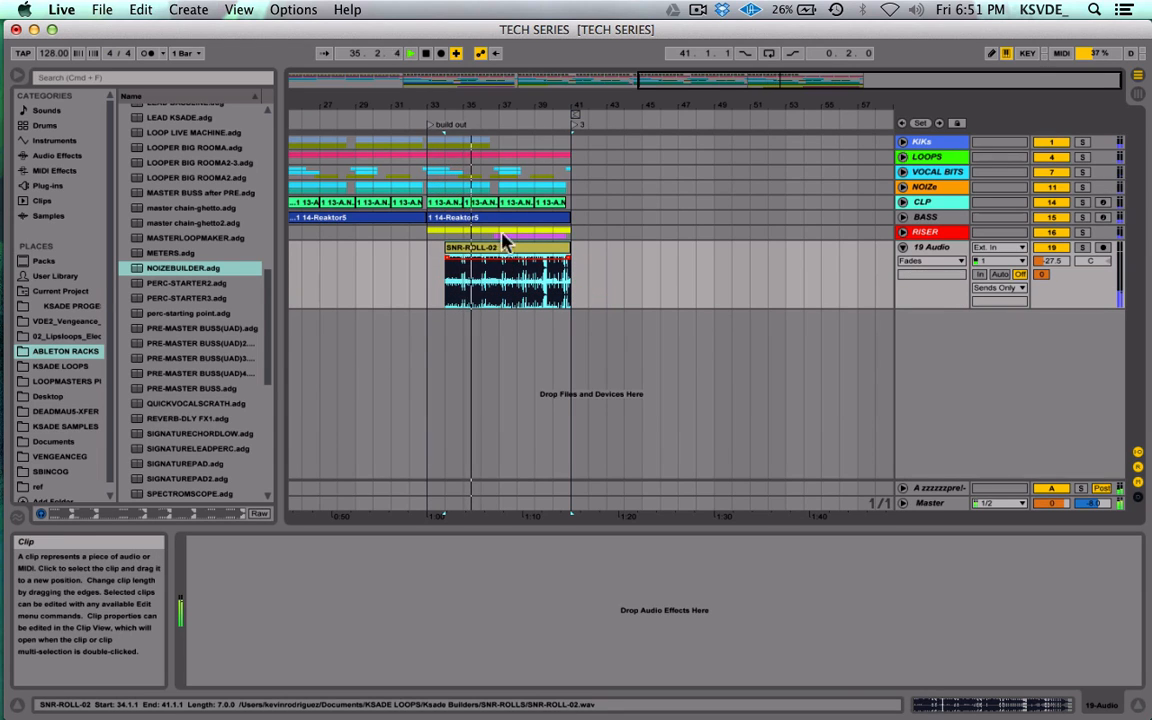
left_click_drag(666, 81, 674, 82)
scroll(753, 301, "right", 5)
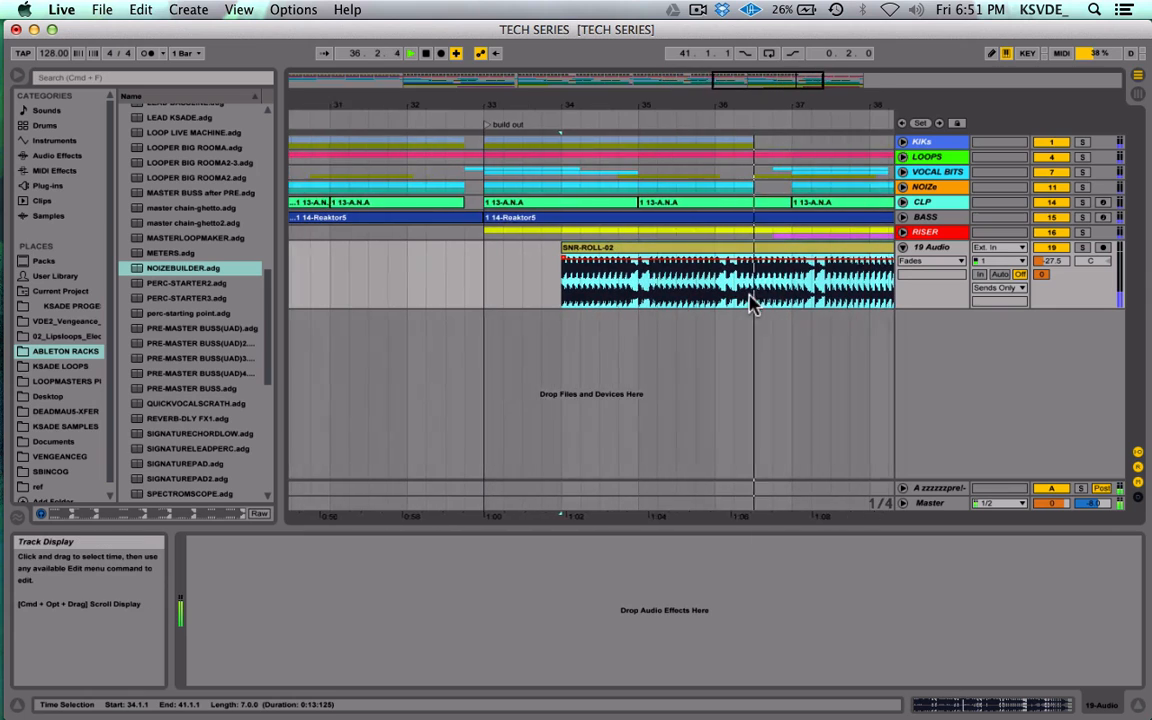
left_click_drag(515, 259, 595, 260)
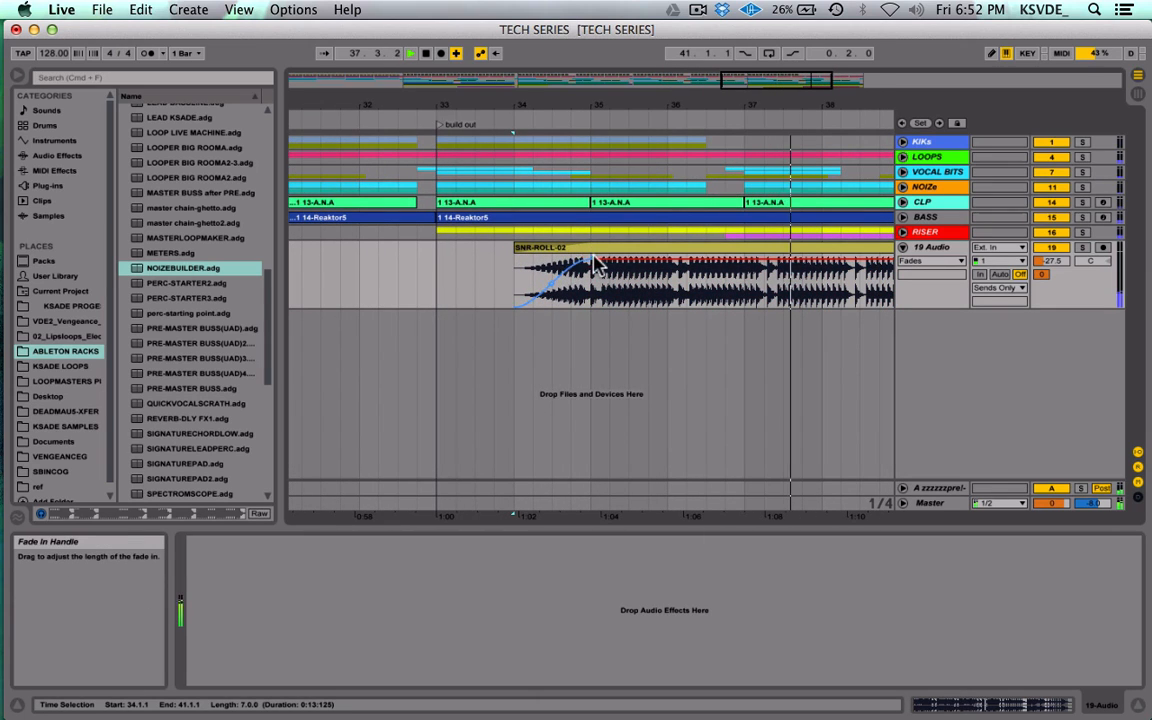
Step: Replay the snare roll from bar 33.3 and lengthen its fade-in to about 2.5 bars
left_click(469, 273)
key("space")
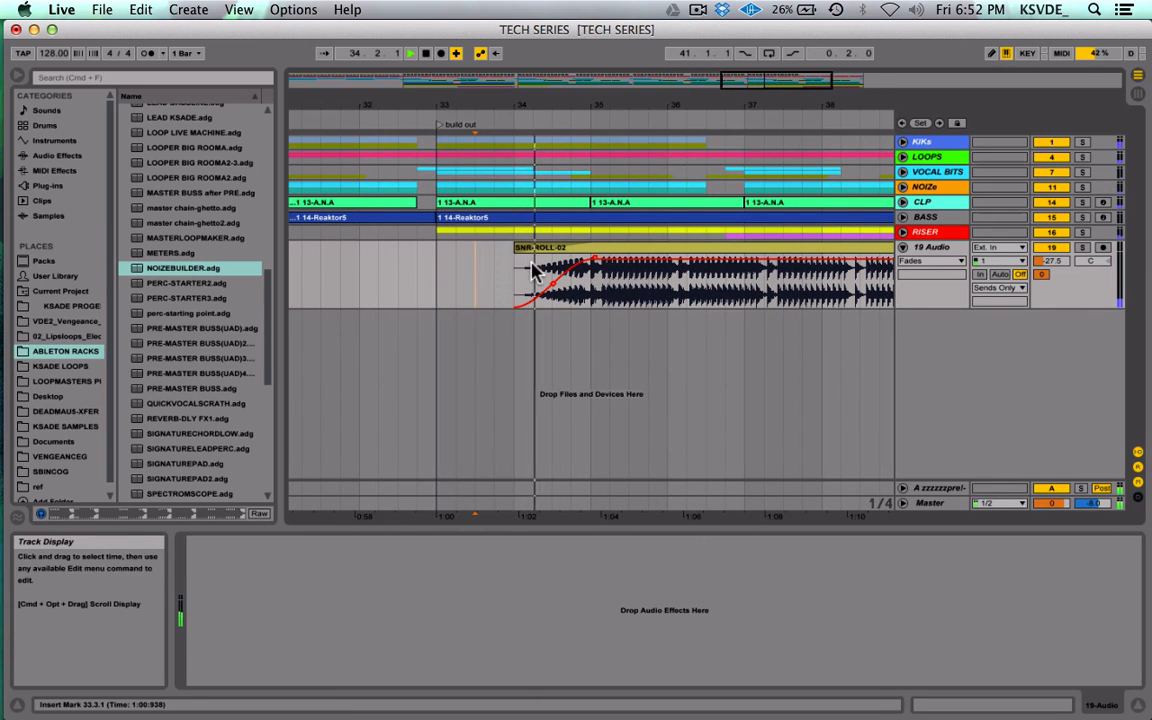
left_click_drag(598, 265, 718, 265)
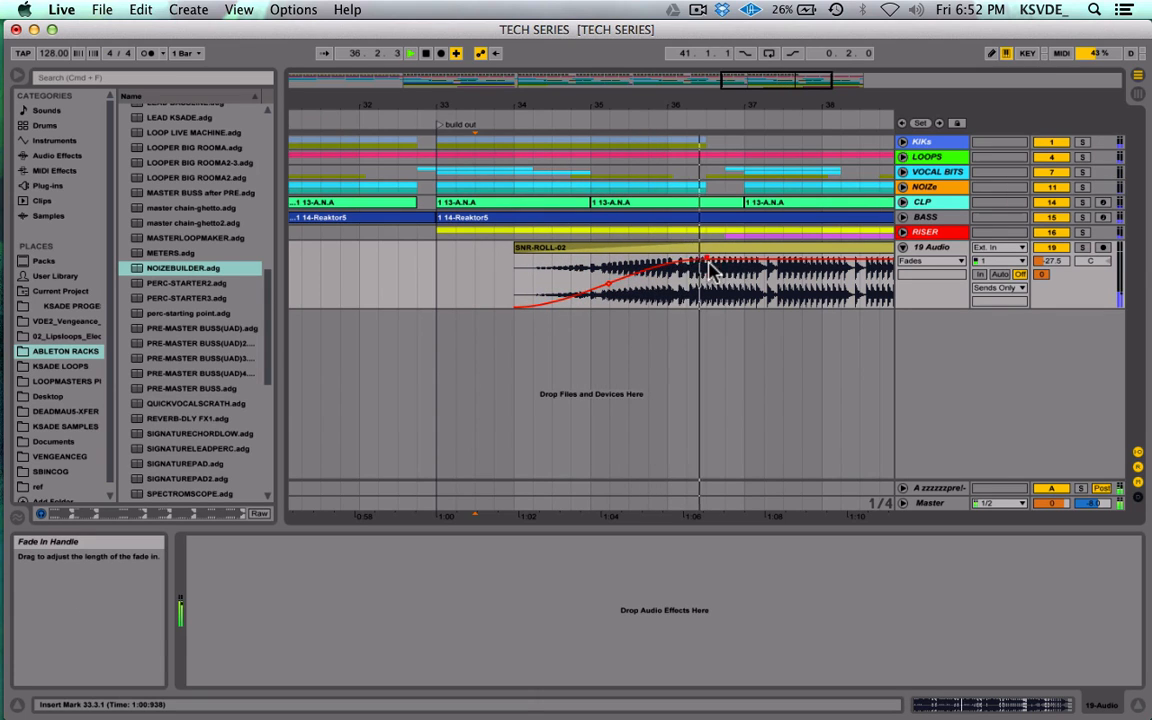
scroll(708, 270, "right", 5)
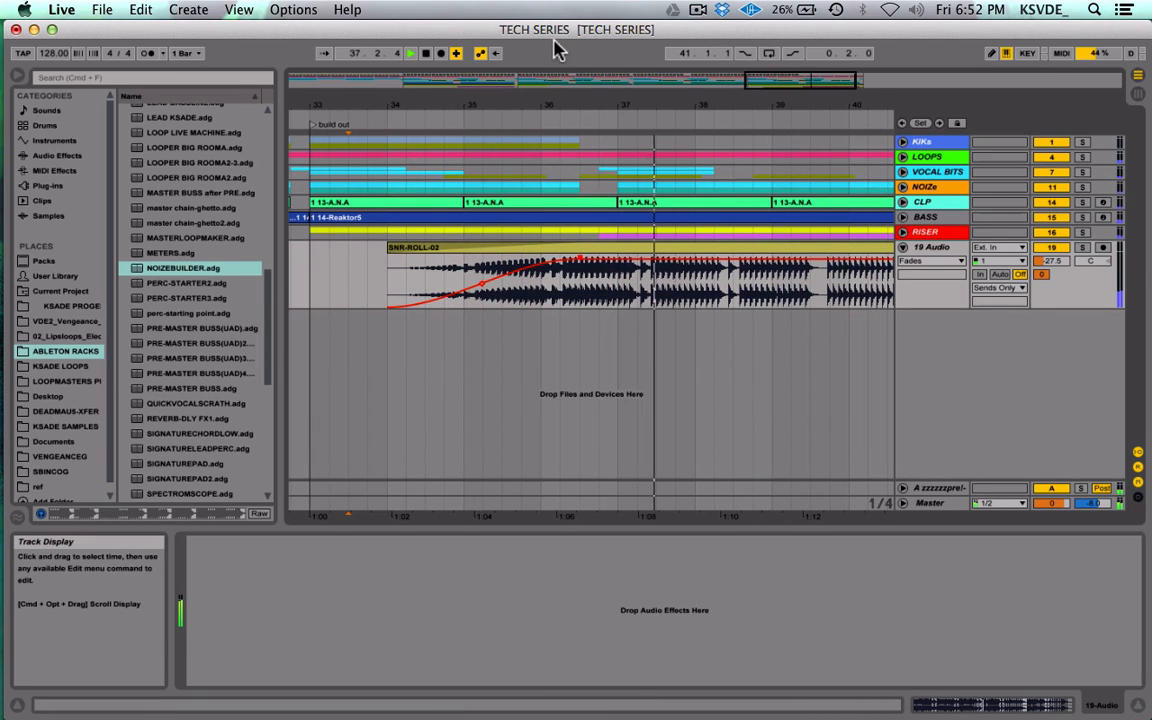
left_click_drag(787, 82, 787, 58)
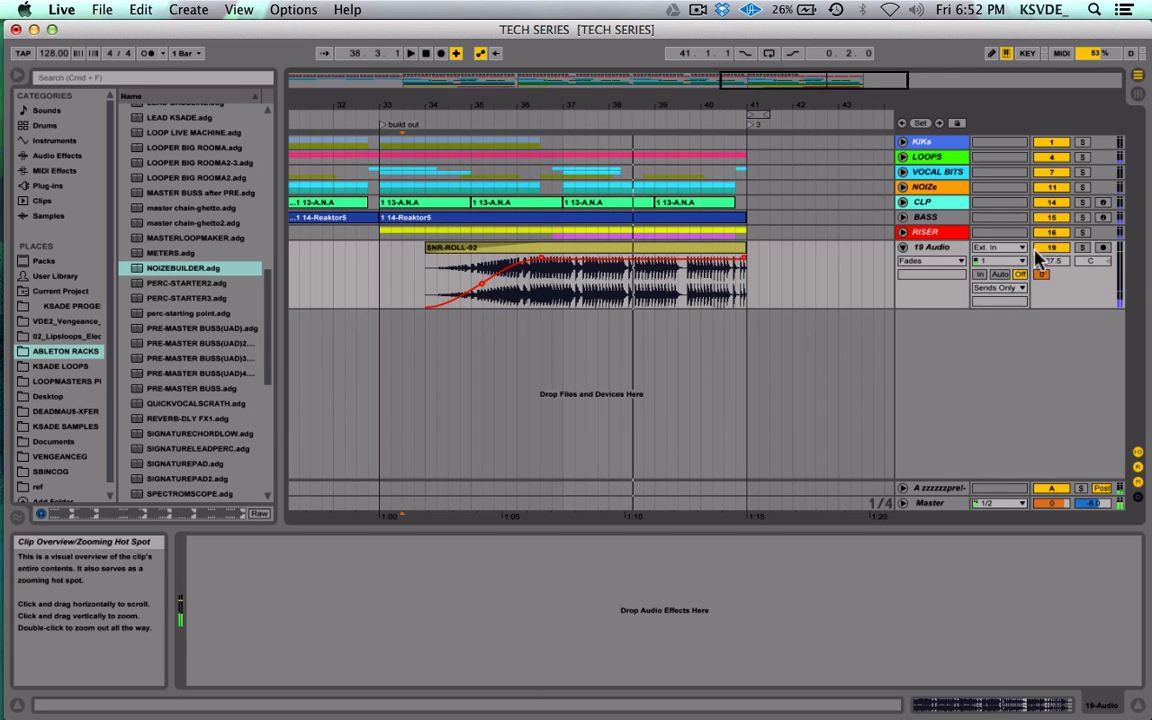
Step: Solo the 19 Audio track and loop the arrangement over the snare roll clip, from bar 34 for 7 bars
left_click(1082, 247)
left_click(668, 255)
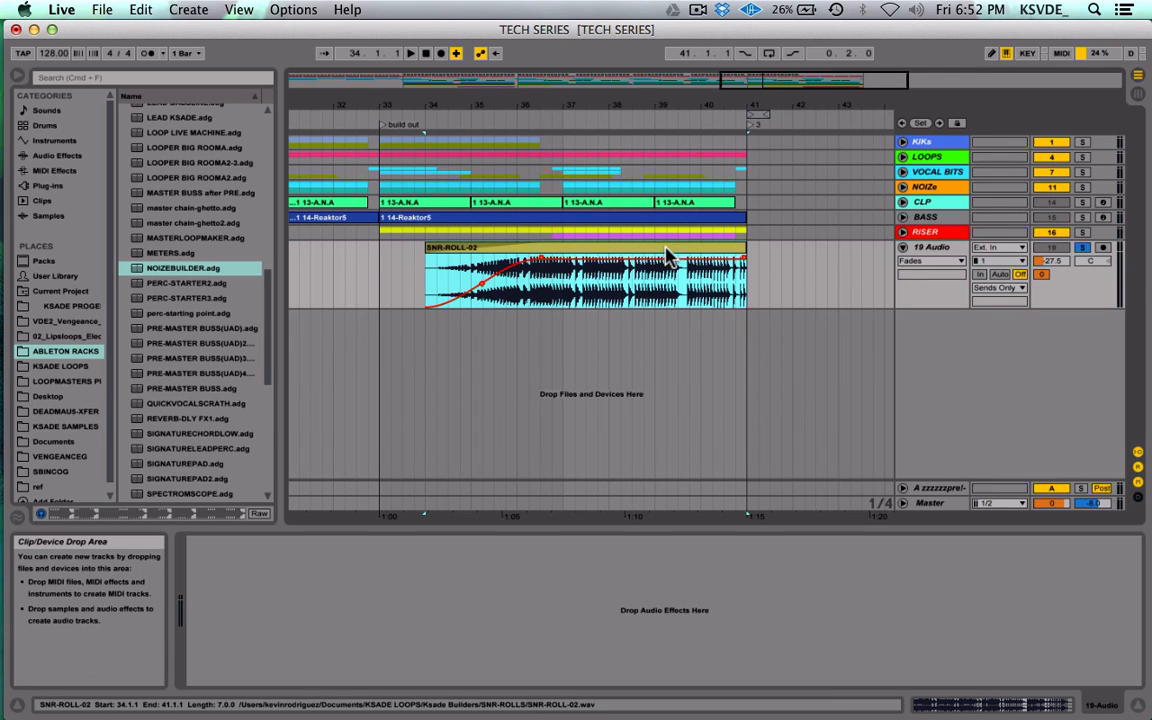
key("super+l")
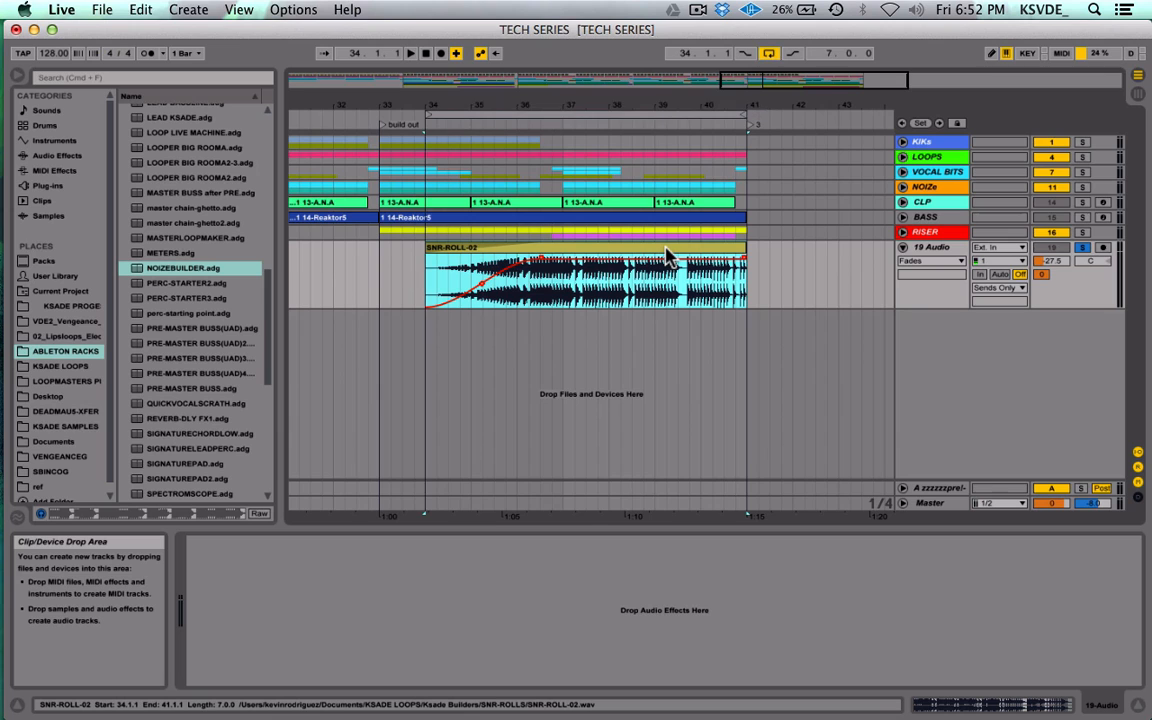
Step: Play the soloed snare roll and read its peak frequency on the master's expanded Spectrum display
left_click(938, 253)
left_click(930, 503)
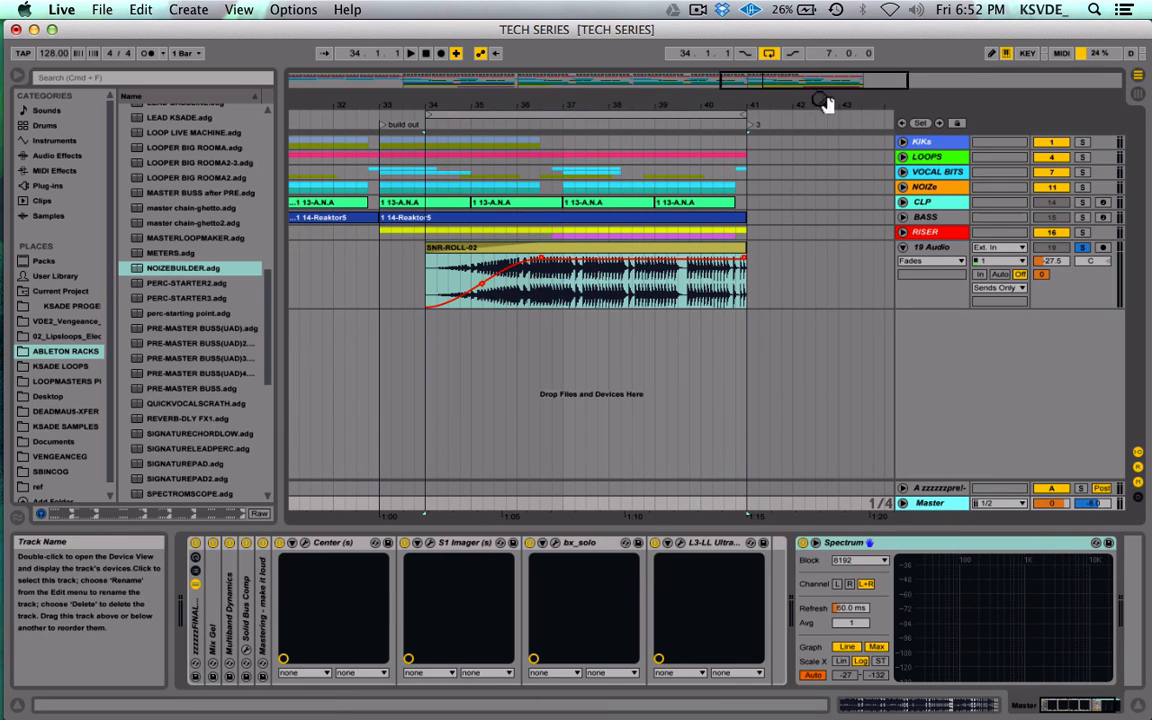
left_click(817, 542)
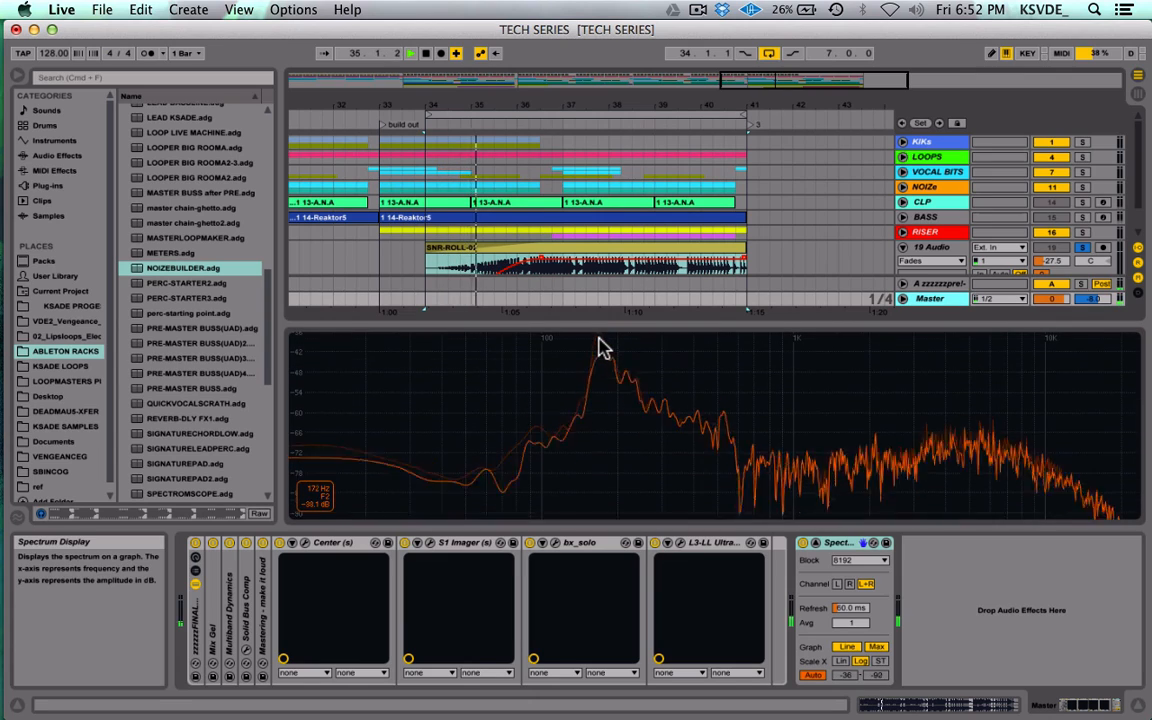
key("space")
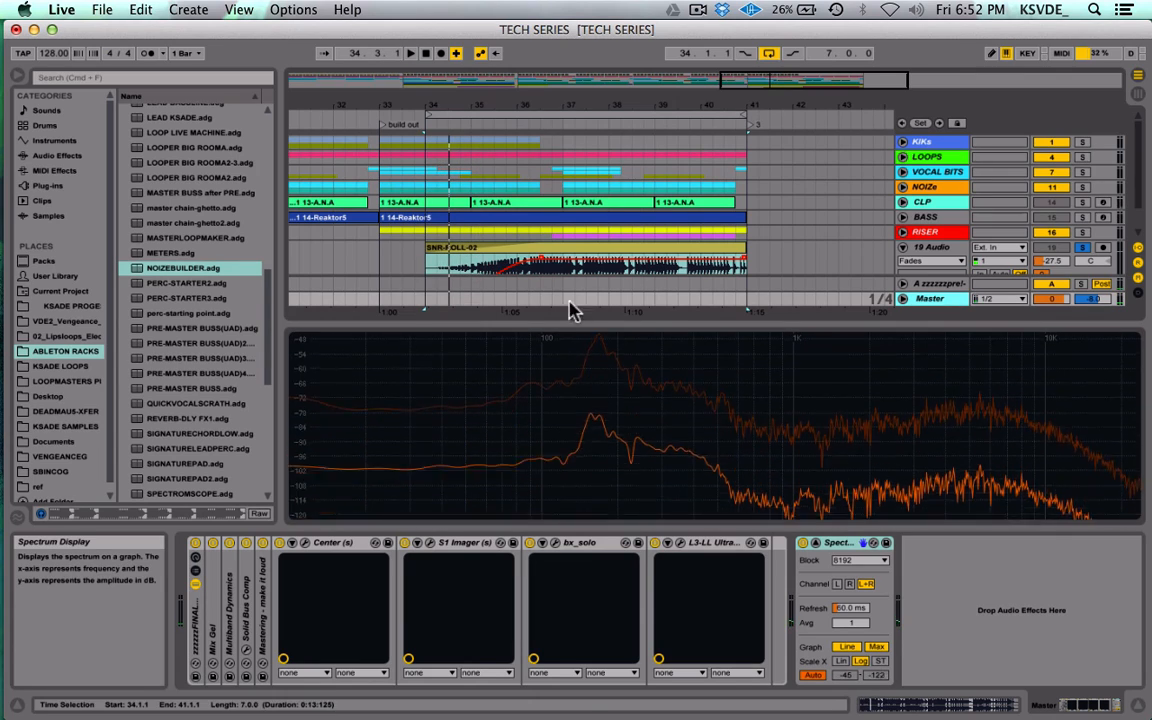
double_click(597, 252)
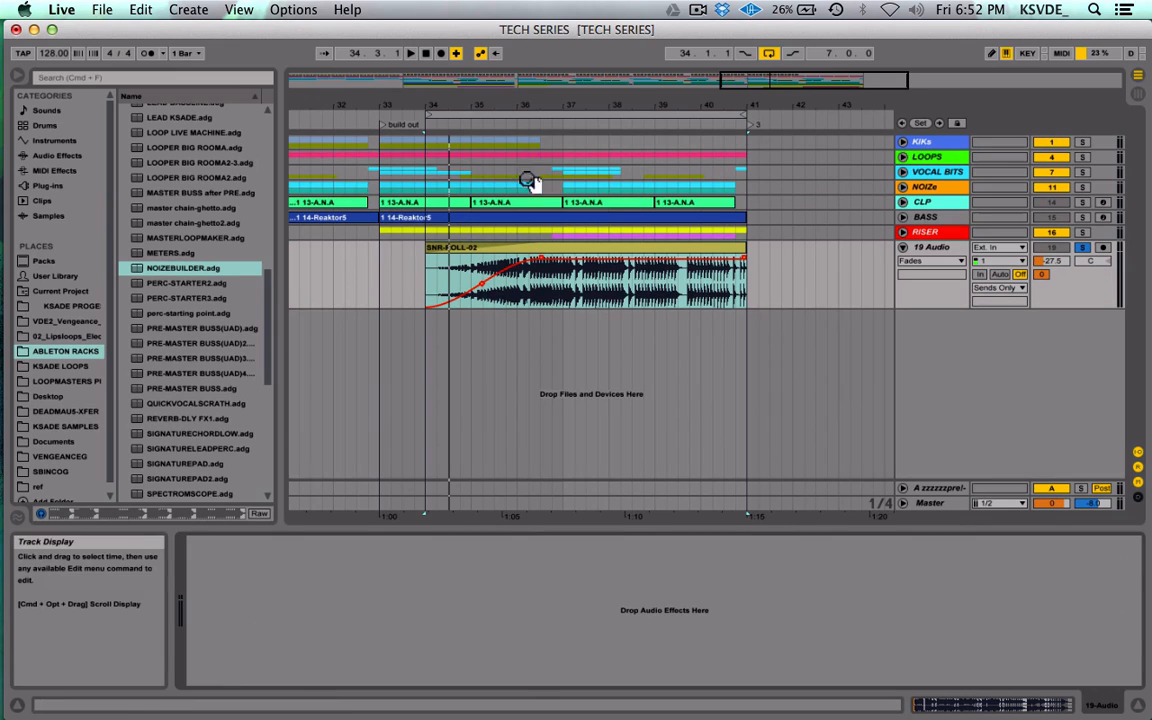
Step: Check the song's key in the locator note at the start of the arrangement
scroll(527, 180, "down", 5)
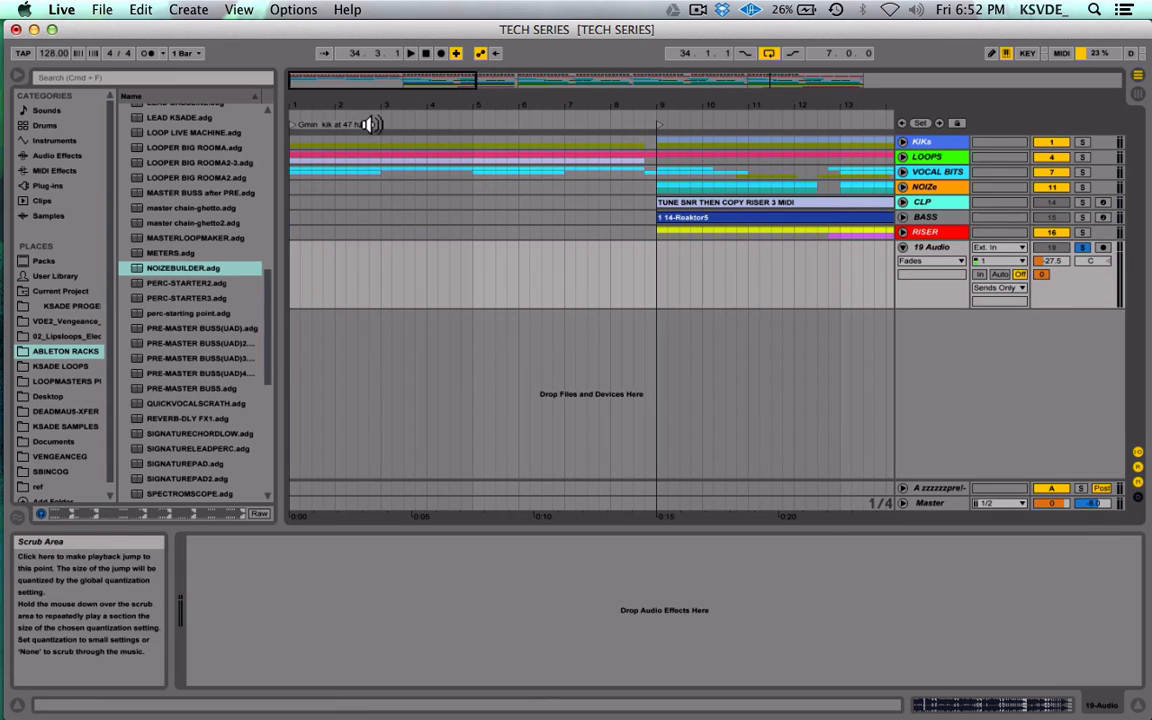
scroll(680, 270, "right", 2)
scroll(690, 275, "right", 5)
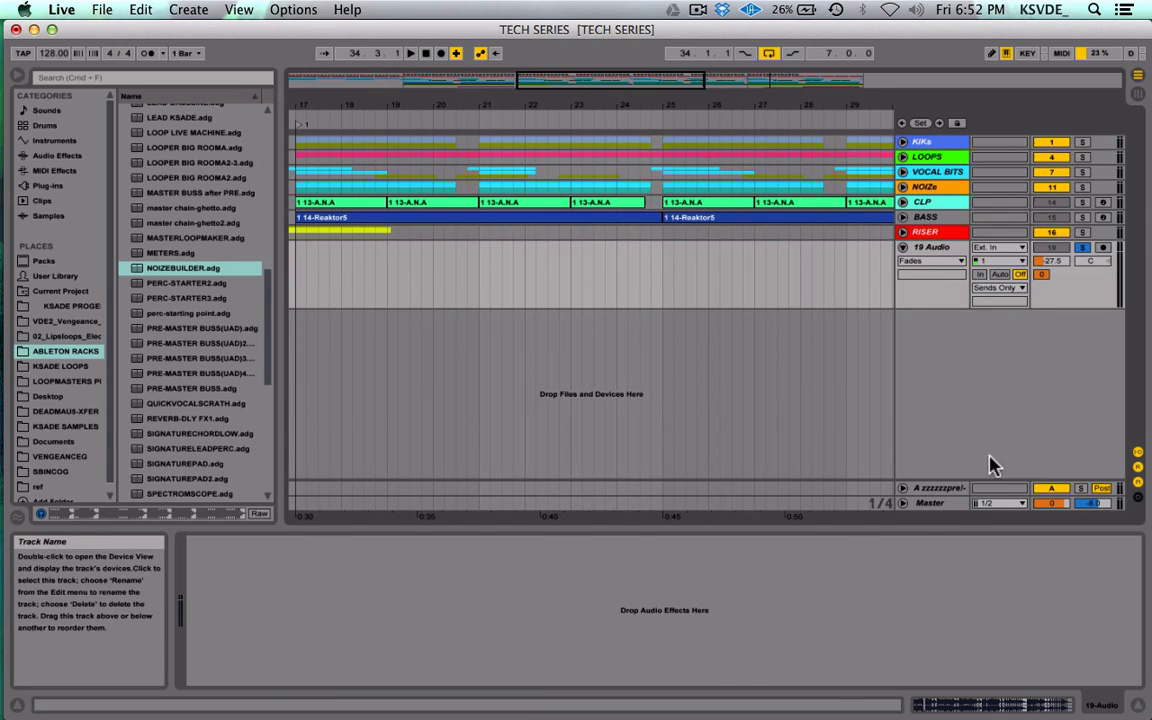
Step: Replay the snare roll against the master's Spectrum to recheck its peak, and inspect the clip's transposition
left_click(950, 503)
scroll(725, 187, "right", 5)
key("space")
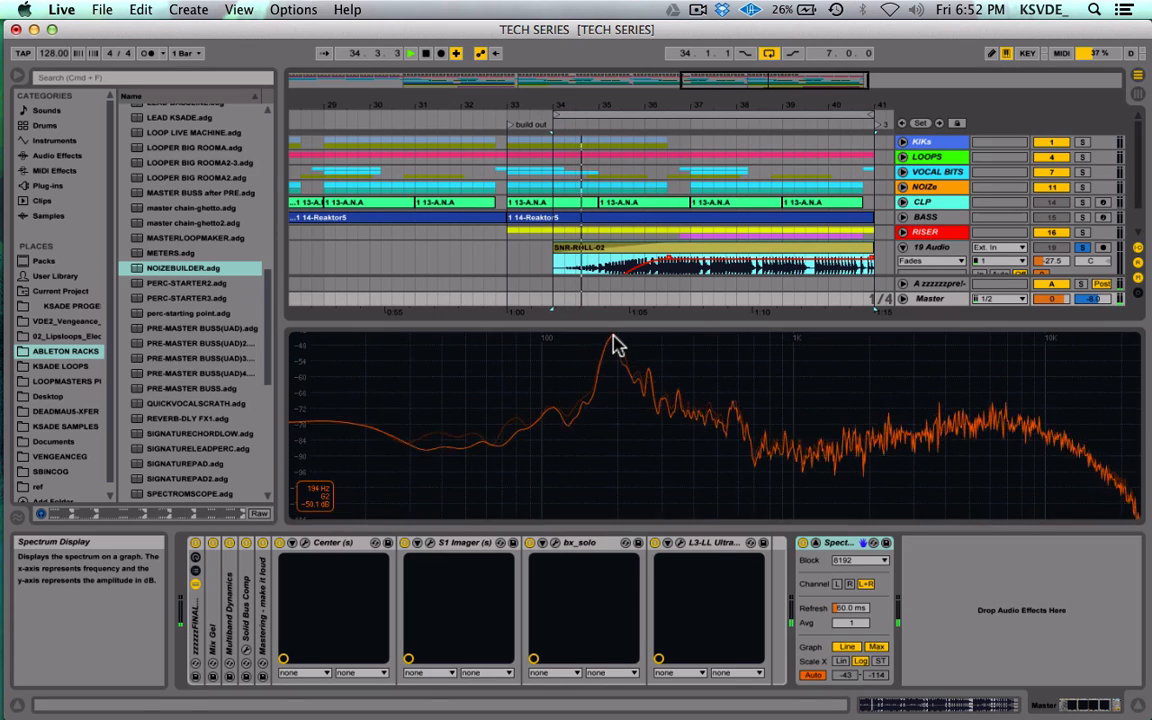
left_click(633, 260)
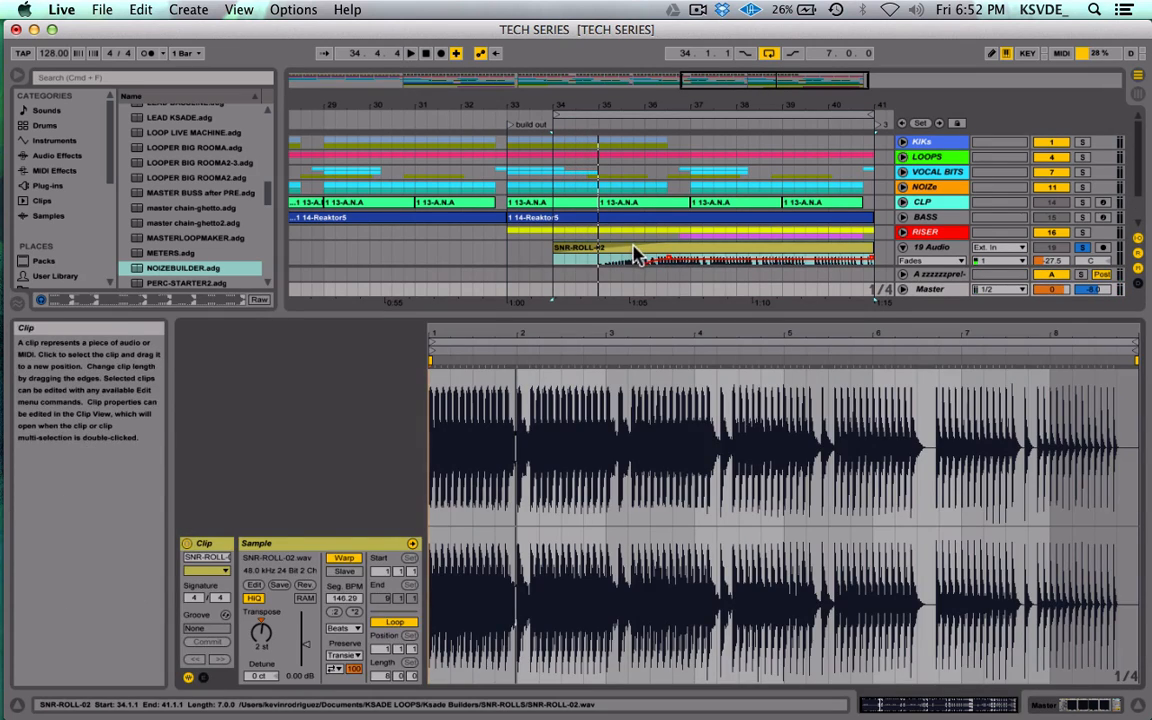
key("shift+Tab")
left_click(816, 543)
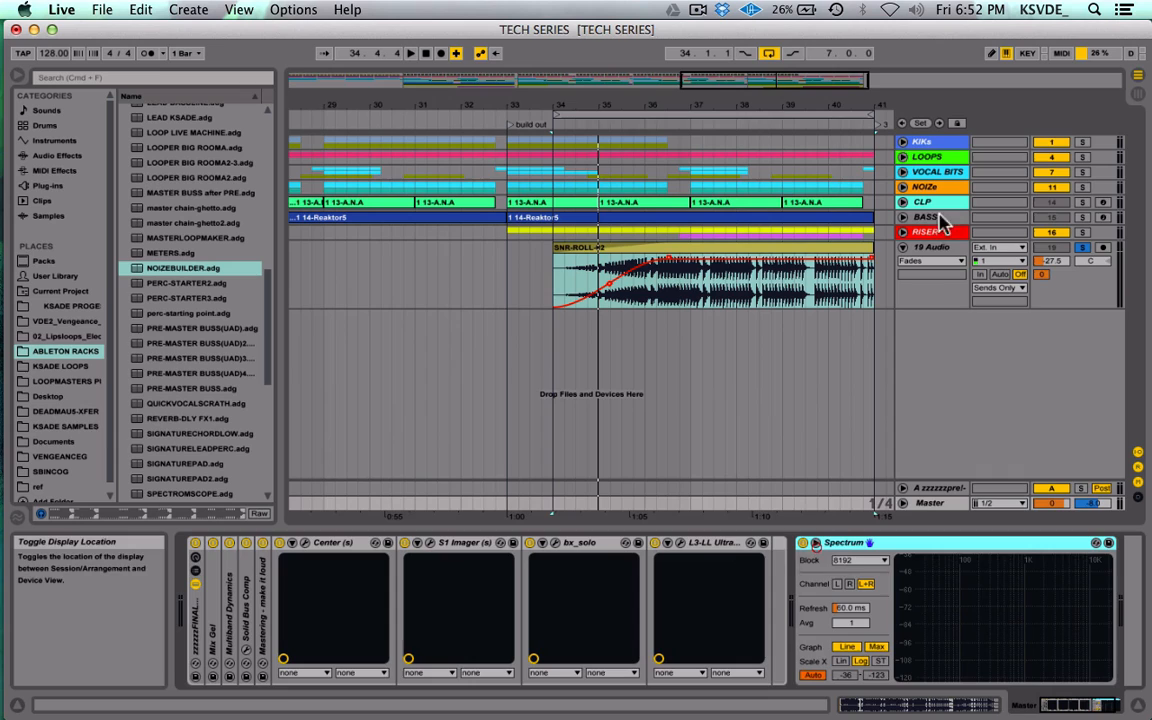
Step: Consolidate the faded snare roll clip from bar 34 to 41 and play it back in the full mix
left_click(936, 245)
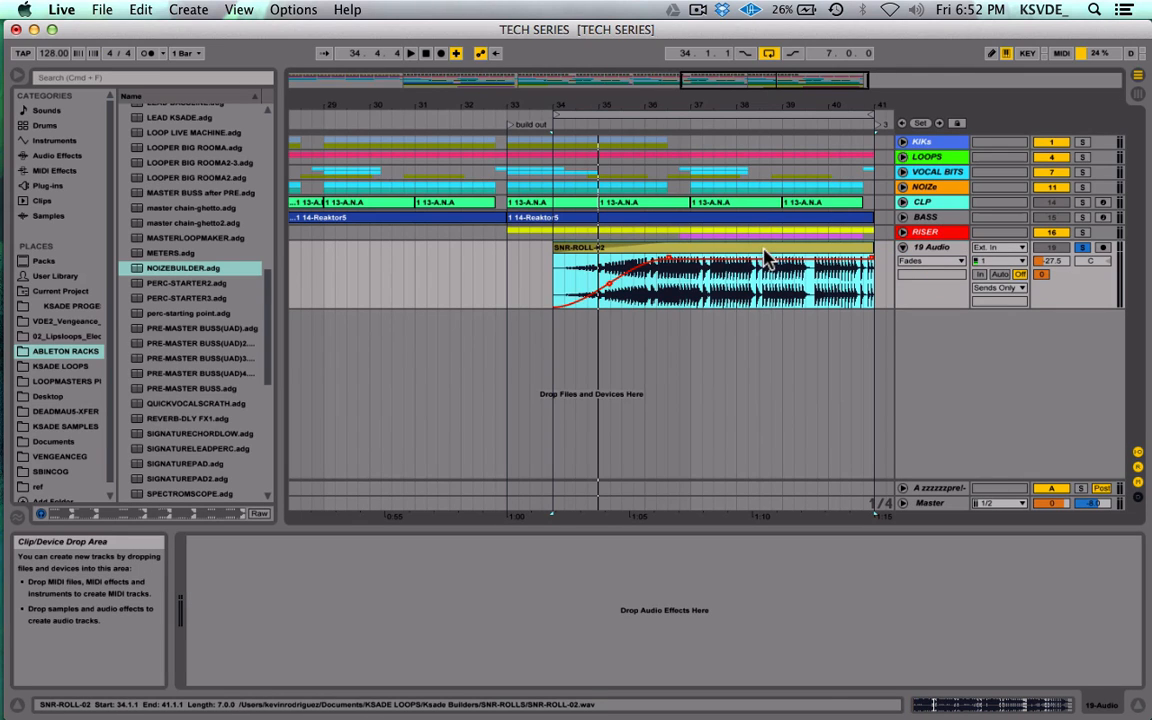
key("super+j")
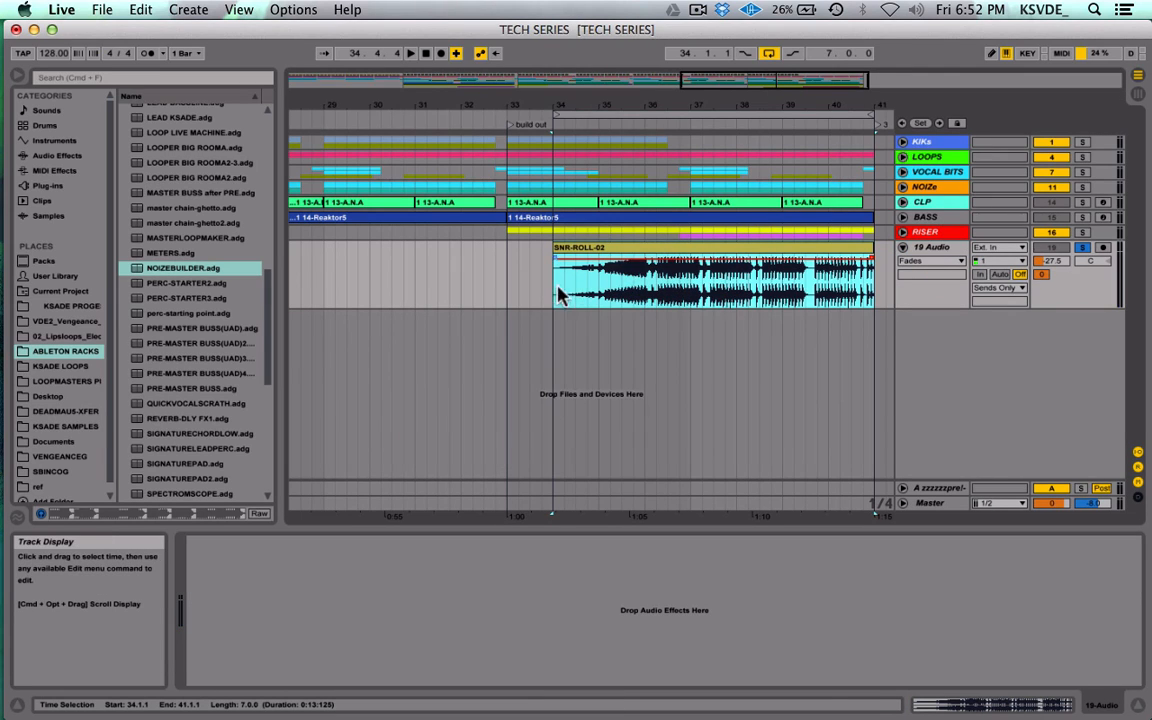
left_click(585, 285)
key("space")
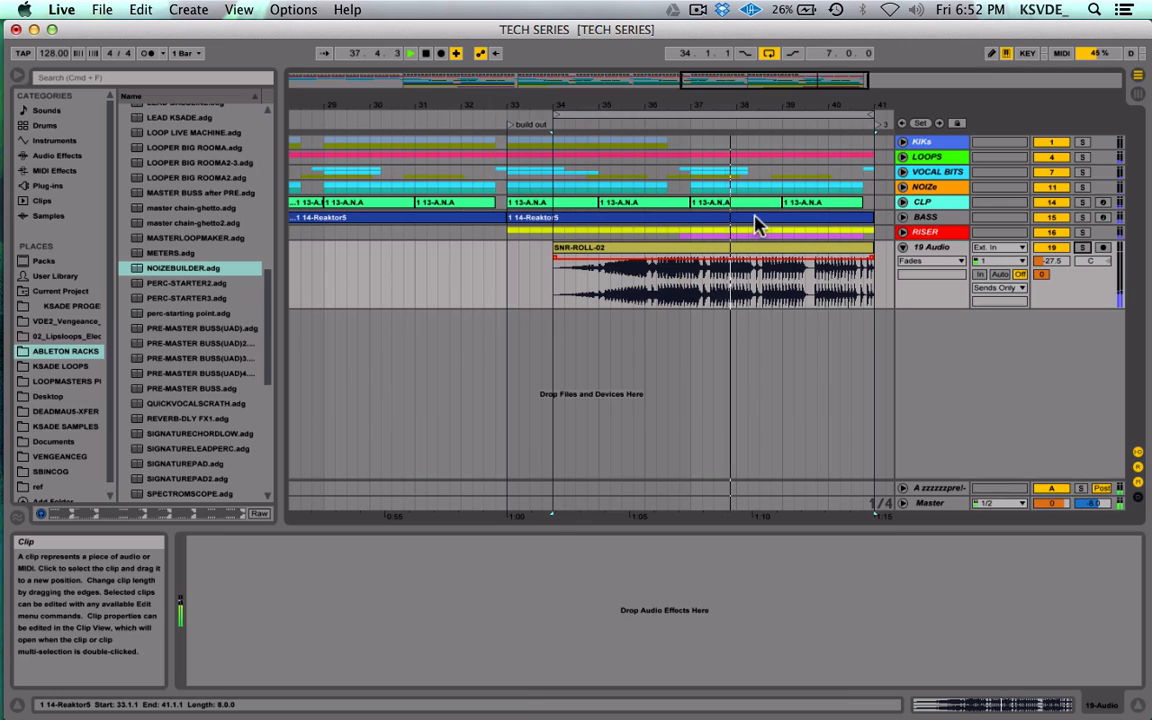
left_click_drag(708, 80, 714, 288)
key("space")
Step: Try to extend the end of the consolidated snare roll clip beyond bar 41
scroll(710, 289, "right", 5)
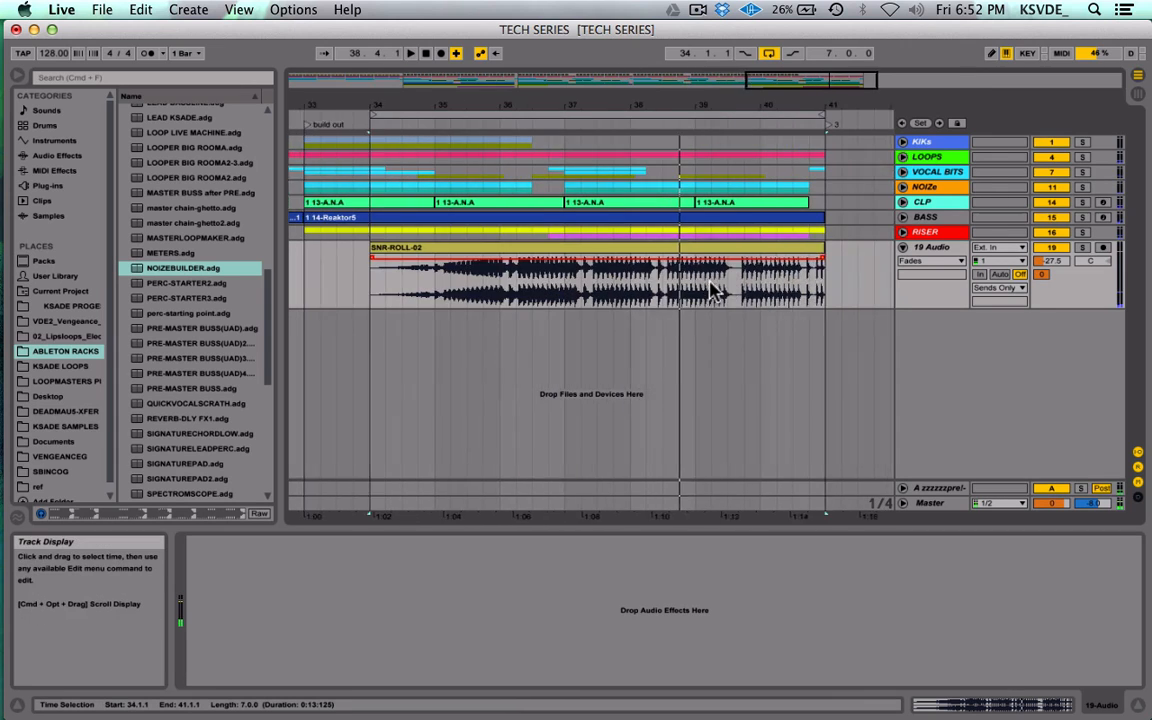
scroll(712, 289, "right", 3)
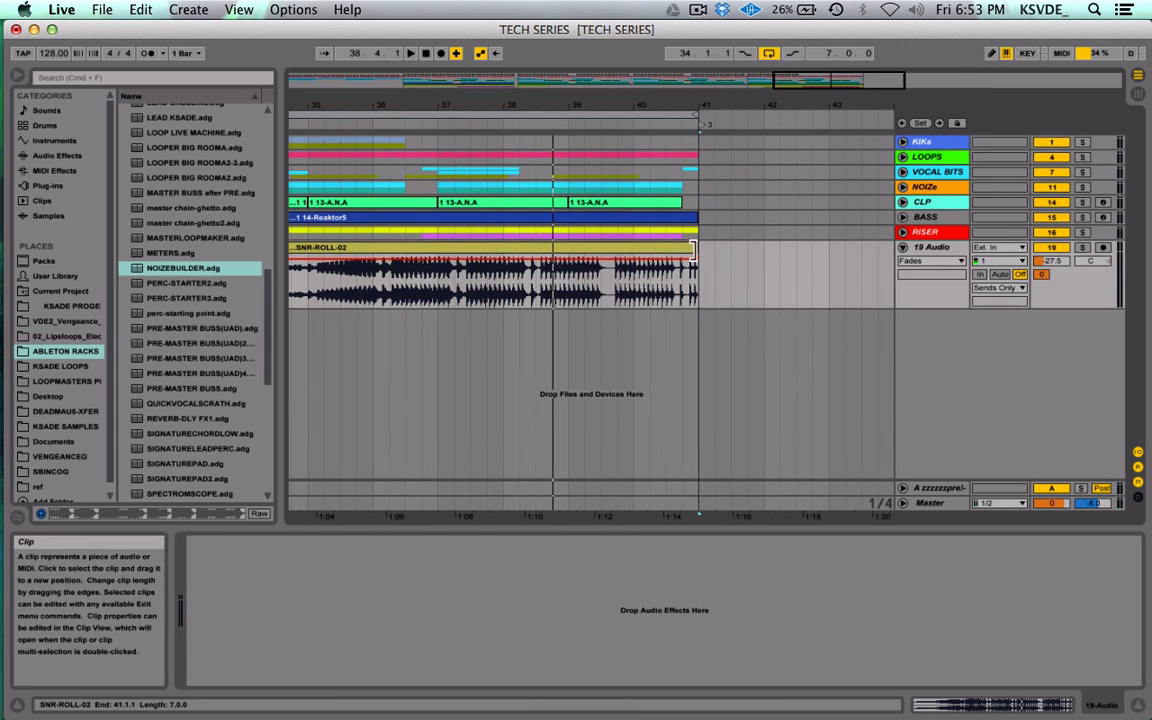
left_click_drag(696, 248, 798, 250)
scroll(645, 324, "left", 5)
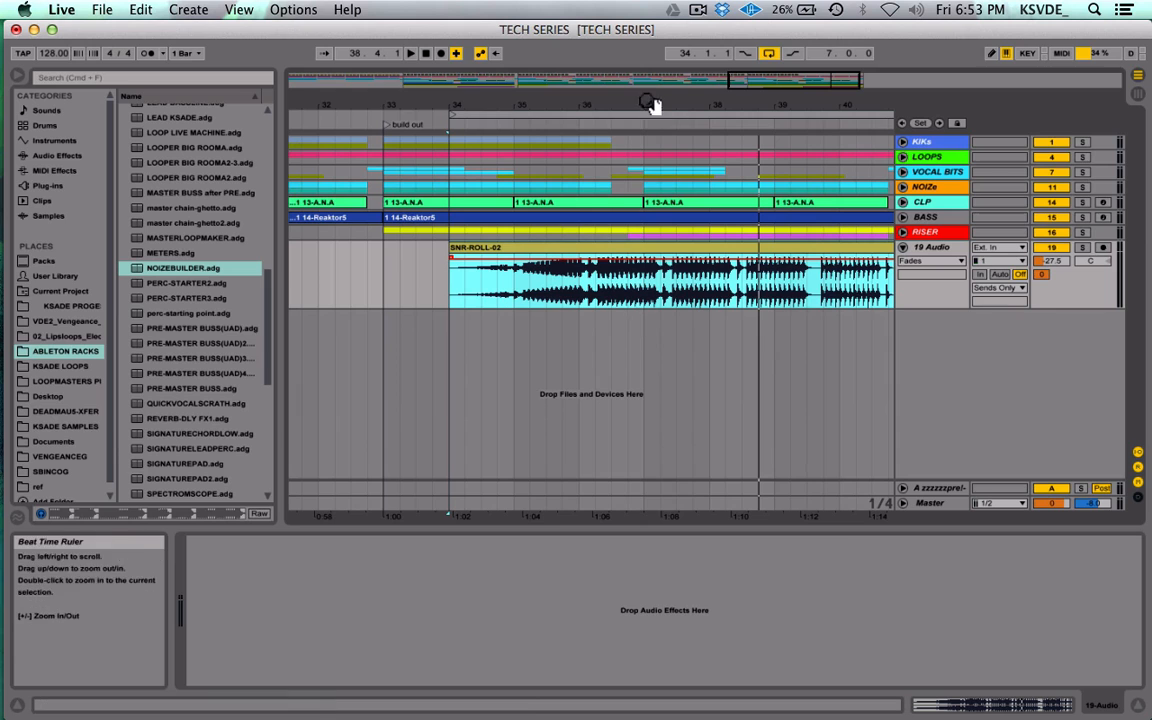
Step: Shift the consolidated snare roll clip earlier so that it starts at 33.3.3
left_click_drag(753, 85, 753, 152)
scroll(730, 378, "right", 8)
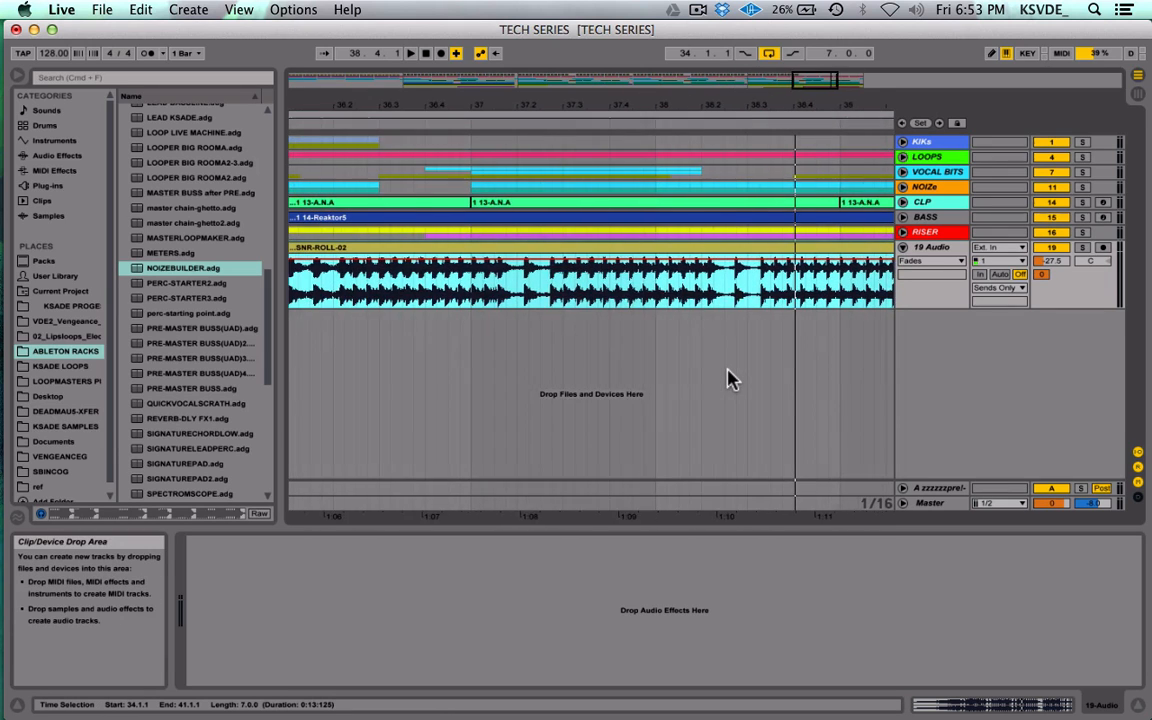
scroll(728, 372, "left", 2)
scroll(728, 378, "left", 4)
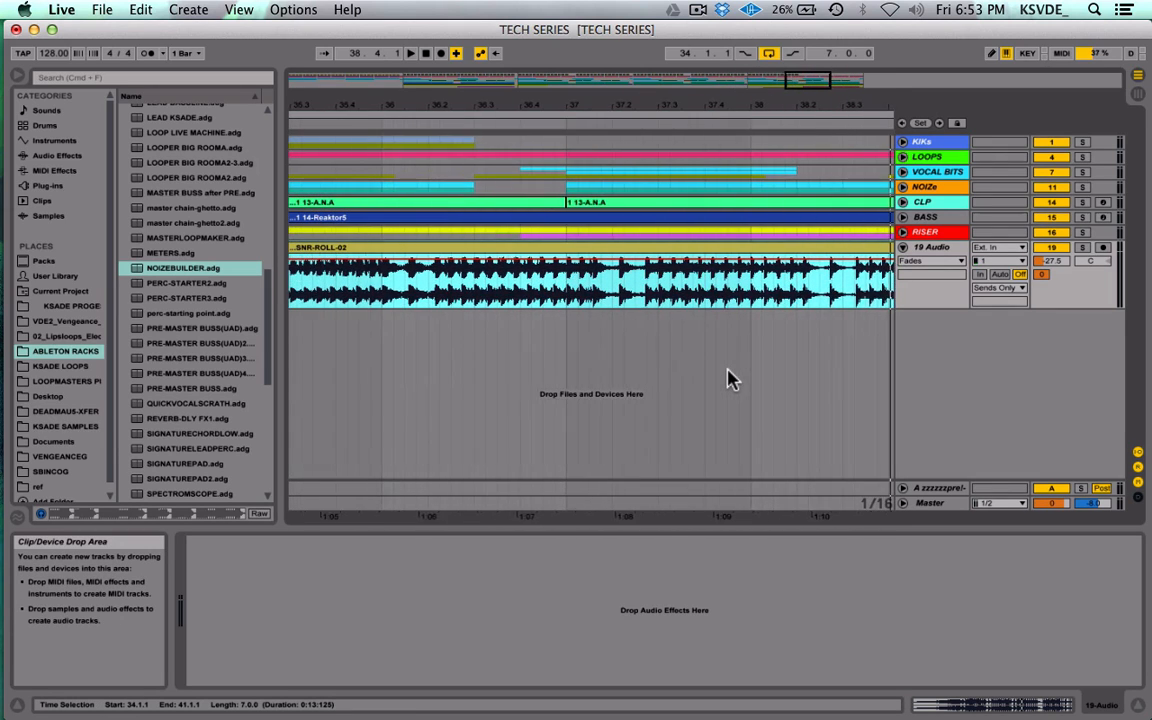
scroll(728, 378, "left", 6)
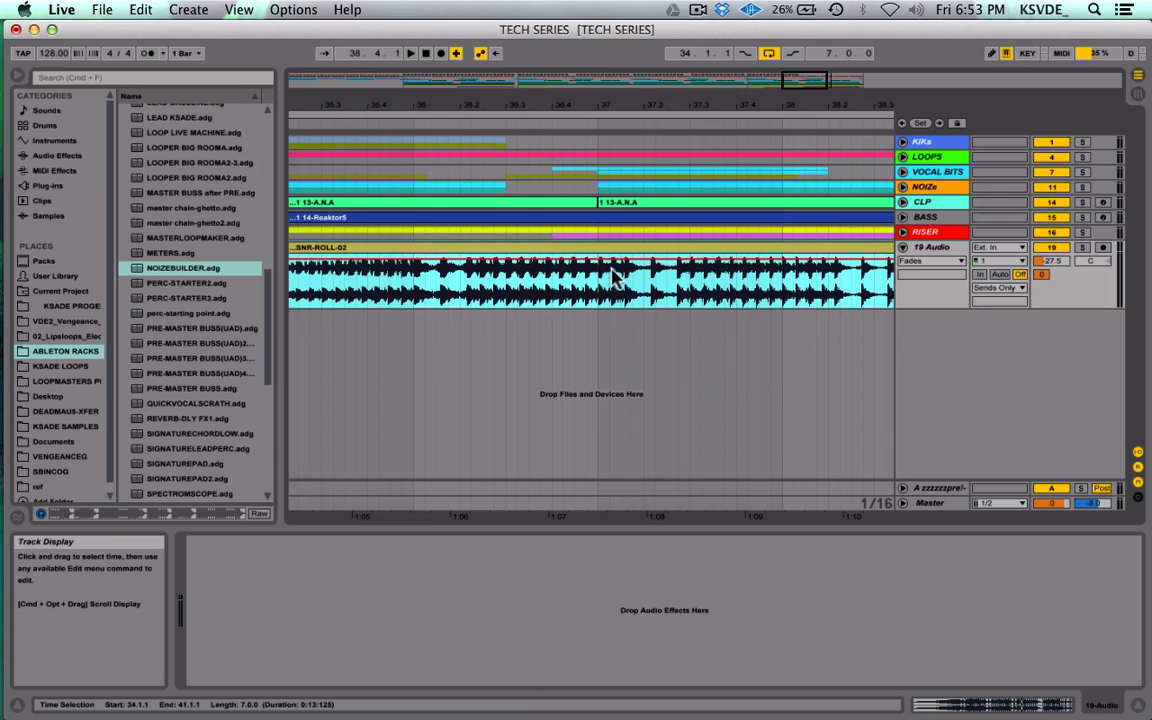
scroll(617, 255, "left", 3)
left_click_drag(658, 250, 591, 247)
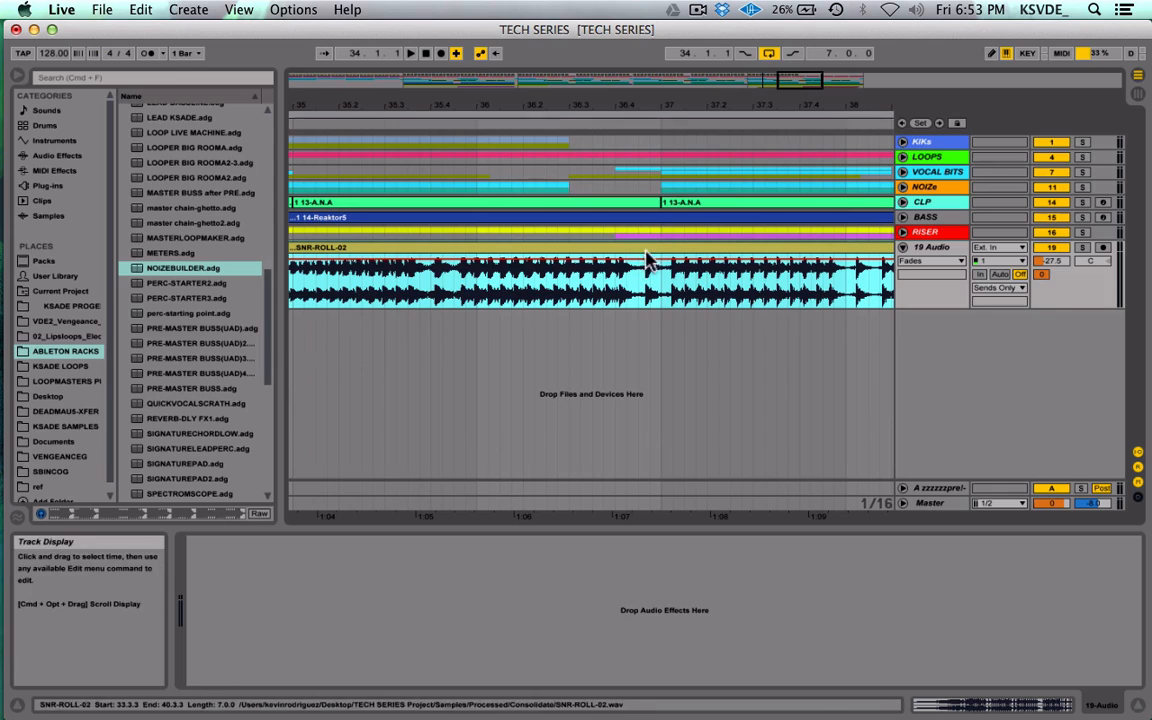
Step: Delete the consolidated snare roll and place the original SNR-ROLL-02.wav from KSADE LOOPS at bar 33 on the same track
scroll(645, 260, "left", 10)
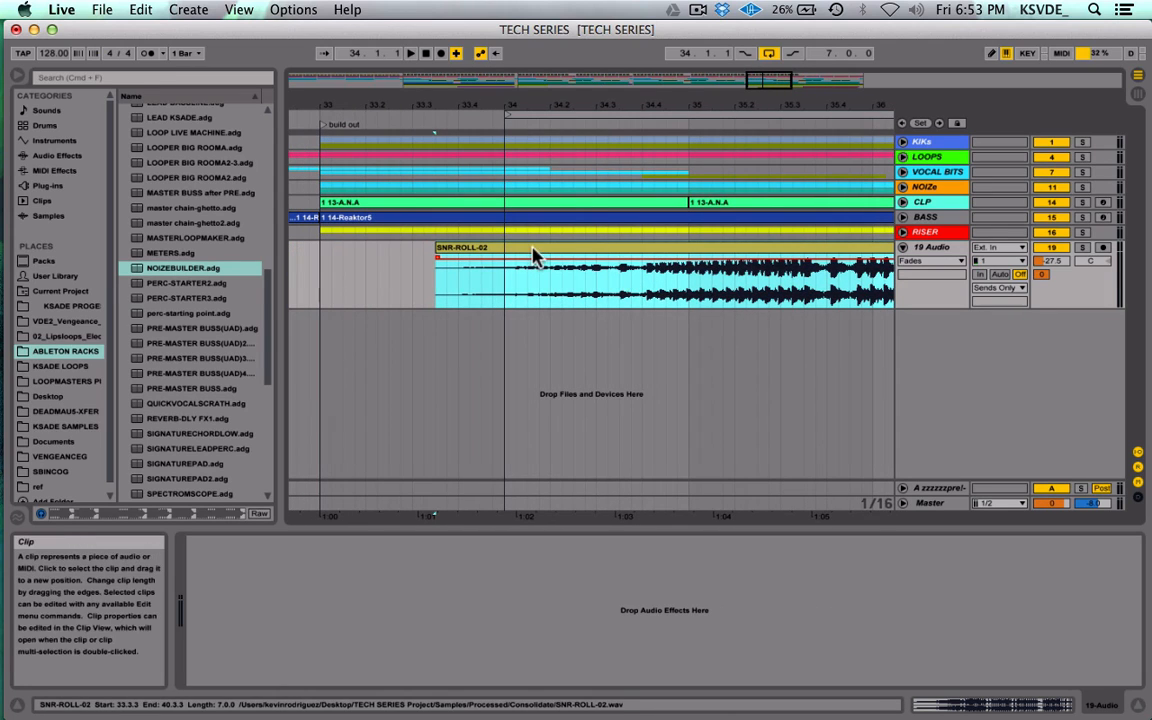
key("Delete")
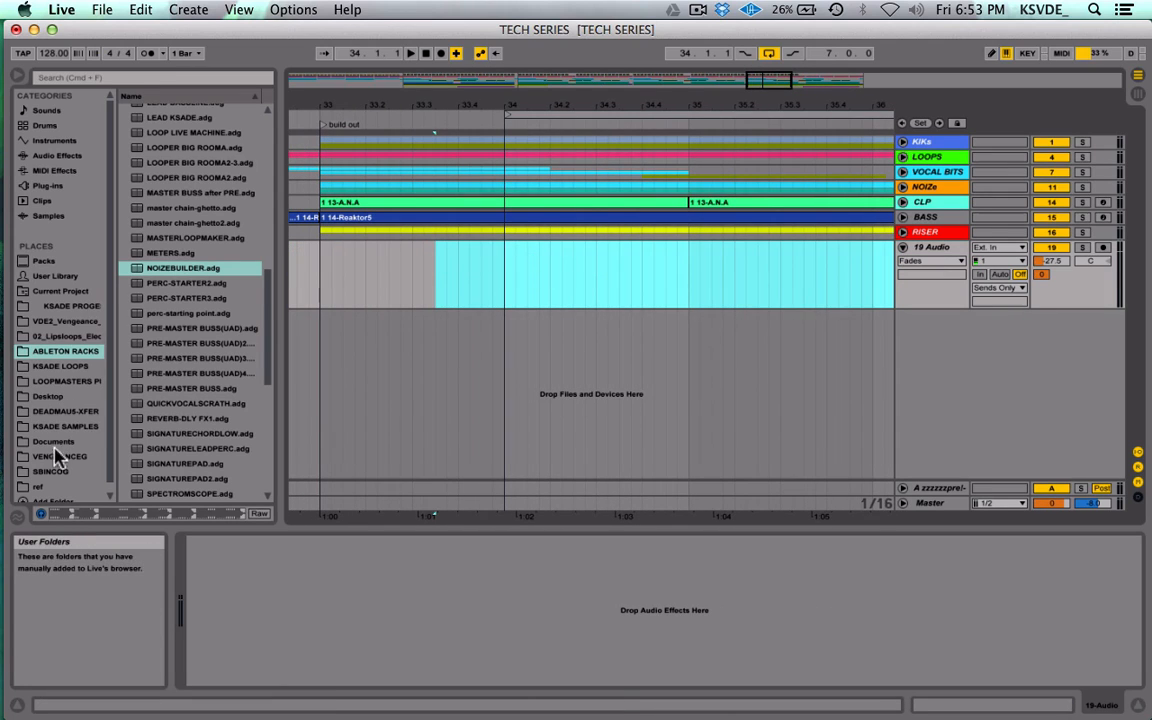
left_click(75, 367)
left_click_drag(177, 418, 320, 272)
Step: Trim the silent tail of the SNR-ROLL-02 clip so that it ends at 40.4.1
scroll(321, 274, "left", 3)
scroll(321, 274, "right", 5)
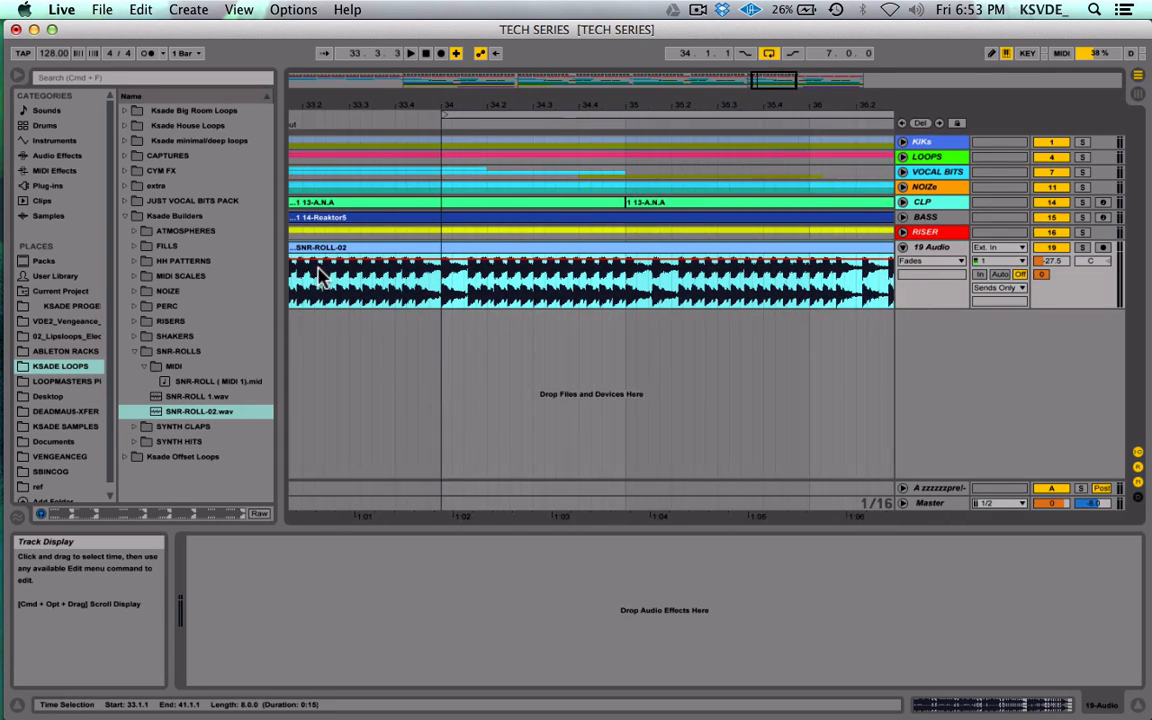
scroll(321, 274, "left", 5)
scroll(480, 287, "right", 5)
scroll(480, 287, "left", 3)
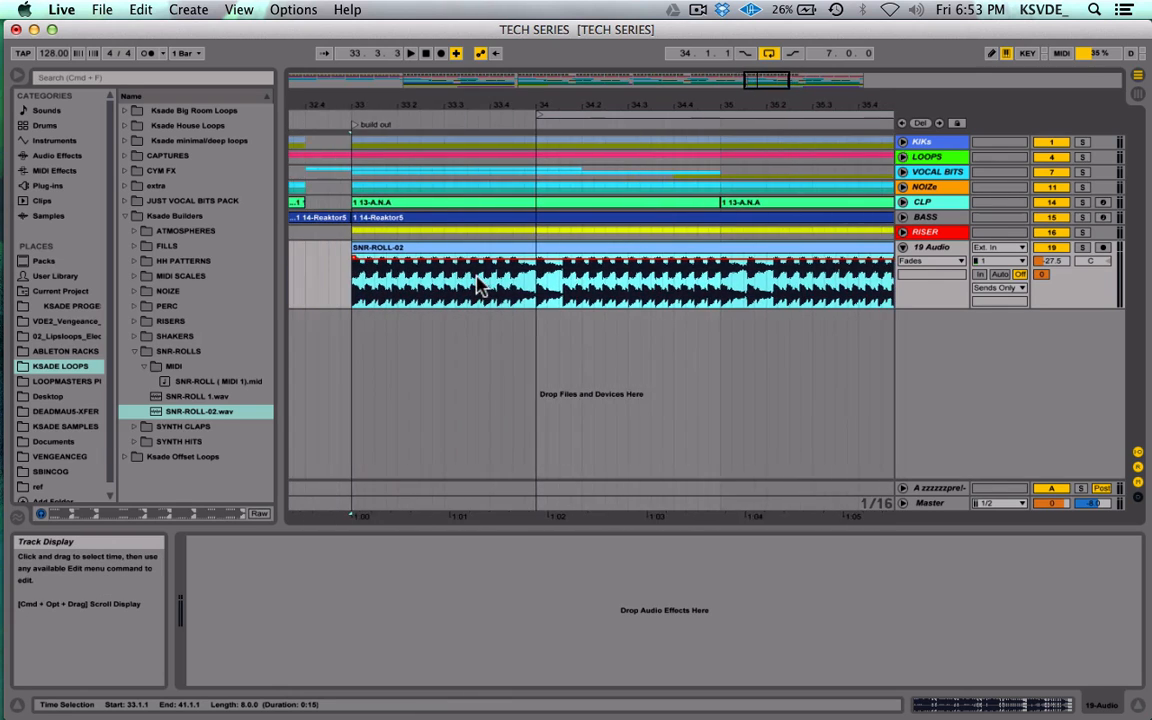
scroll(480, 287, "right", 5)
scroll(480, 287, "right", 2)
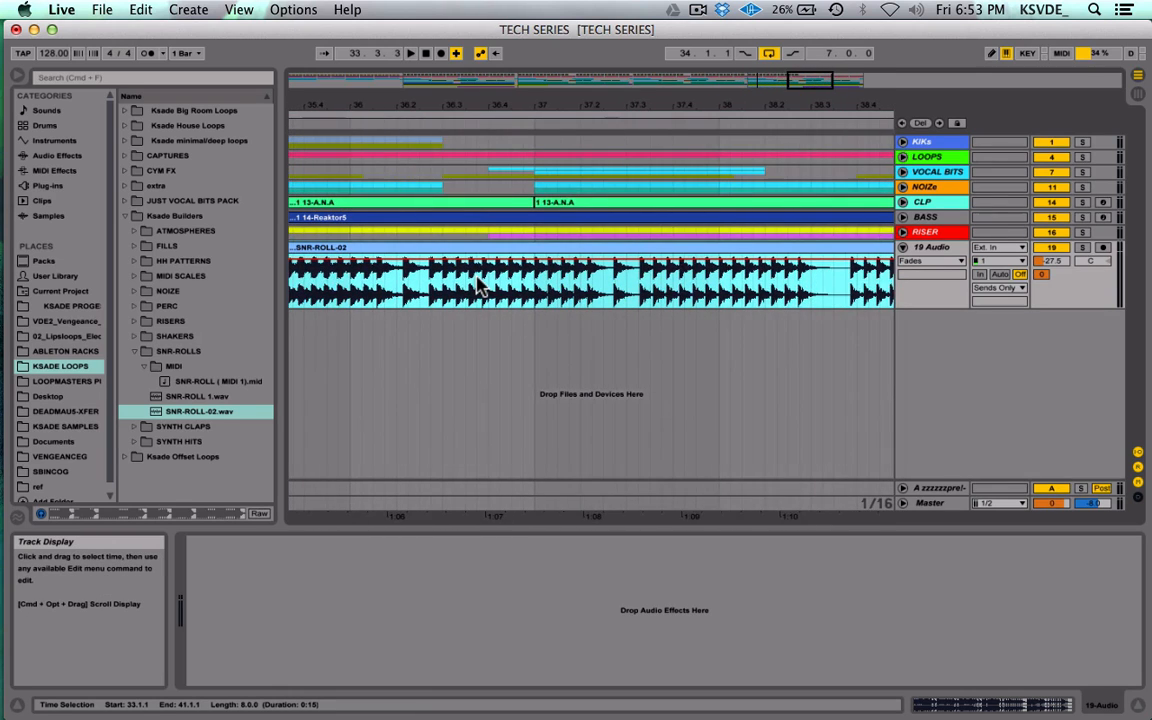
scroll(625, 347, "right", 8)
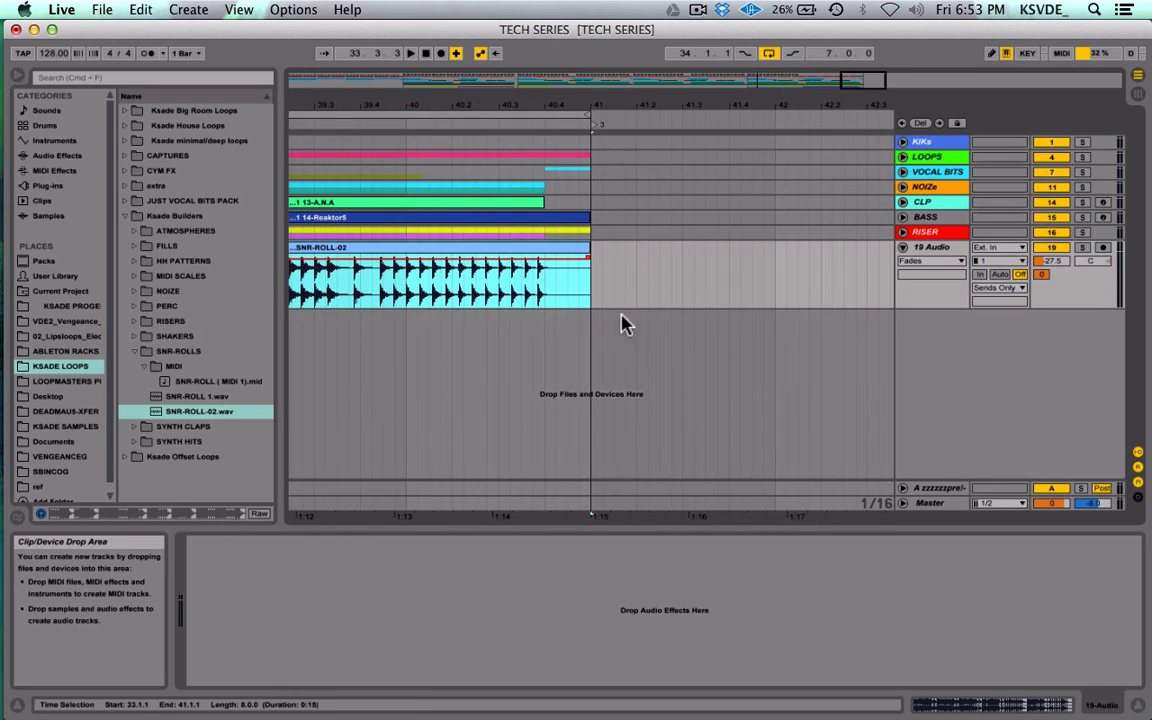
left_click_drag(589, 250, 520, 250)
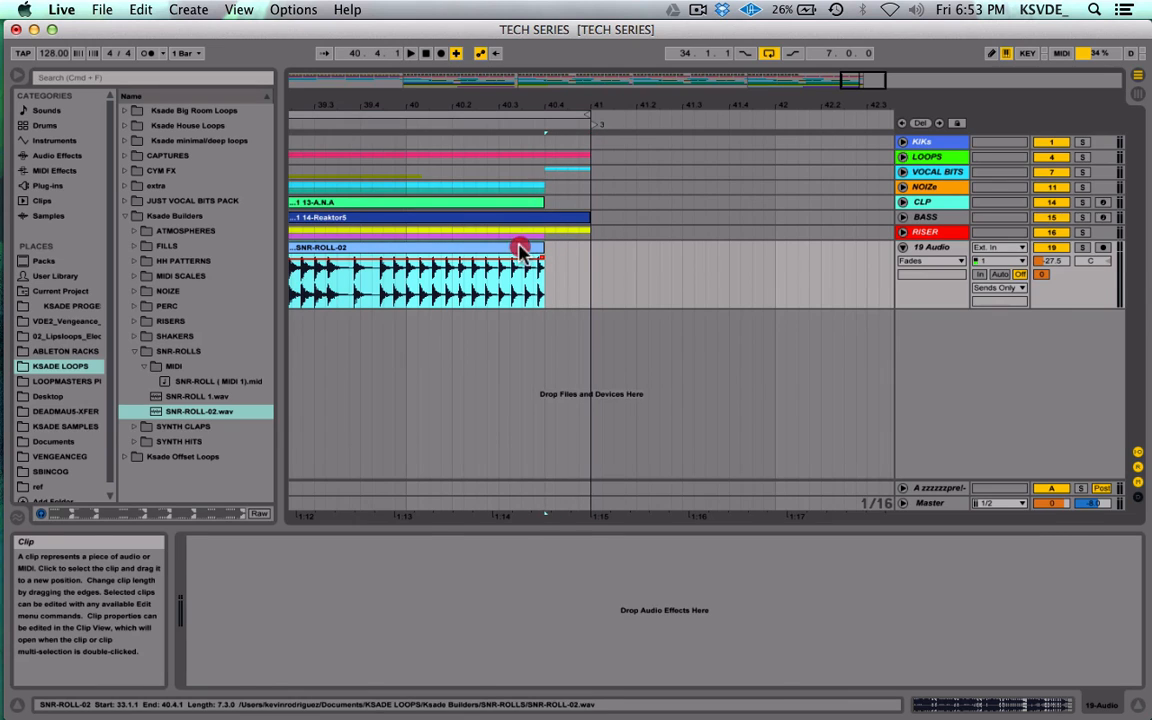
double_click(520, 250)
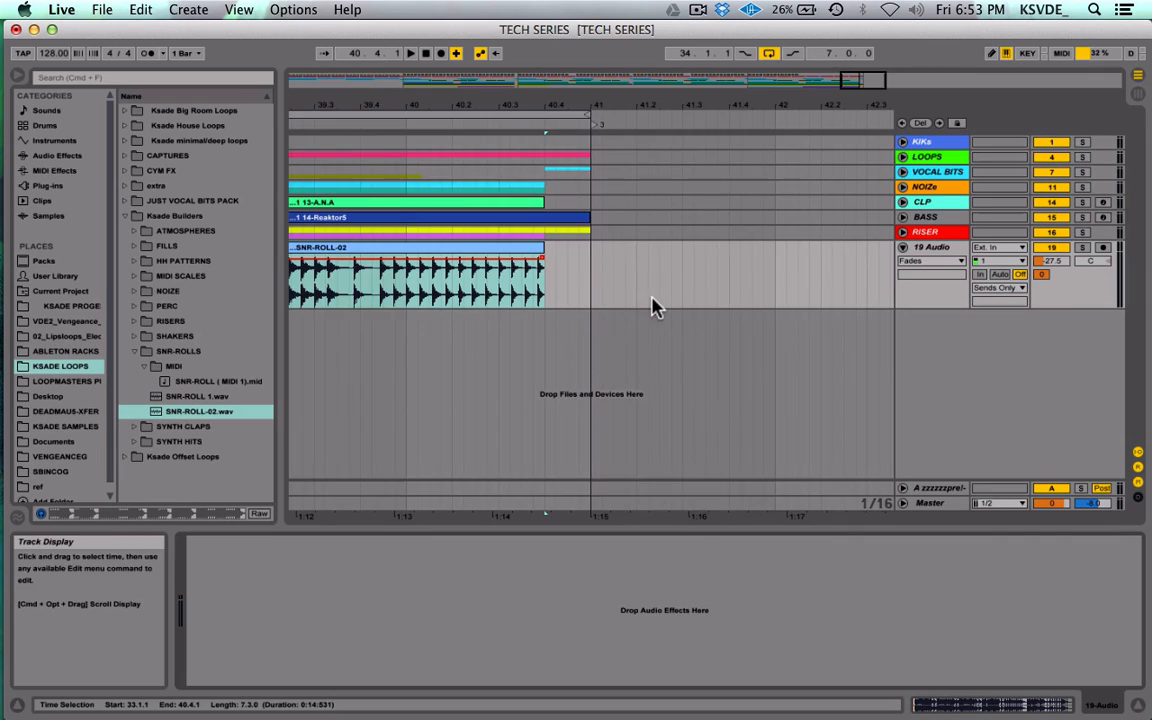
Step: Fade in the SNR-ROLL-02 clip from bar 33 to about the middle of bar 36
scroll(650, 303, "left", 6)
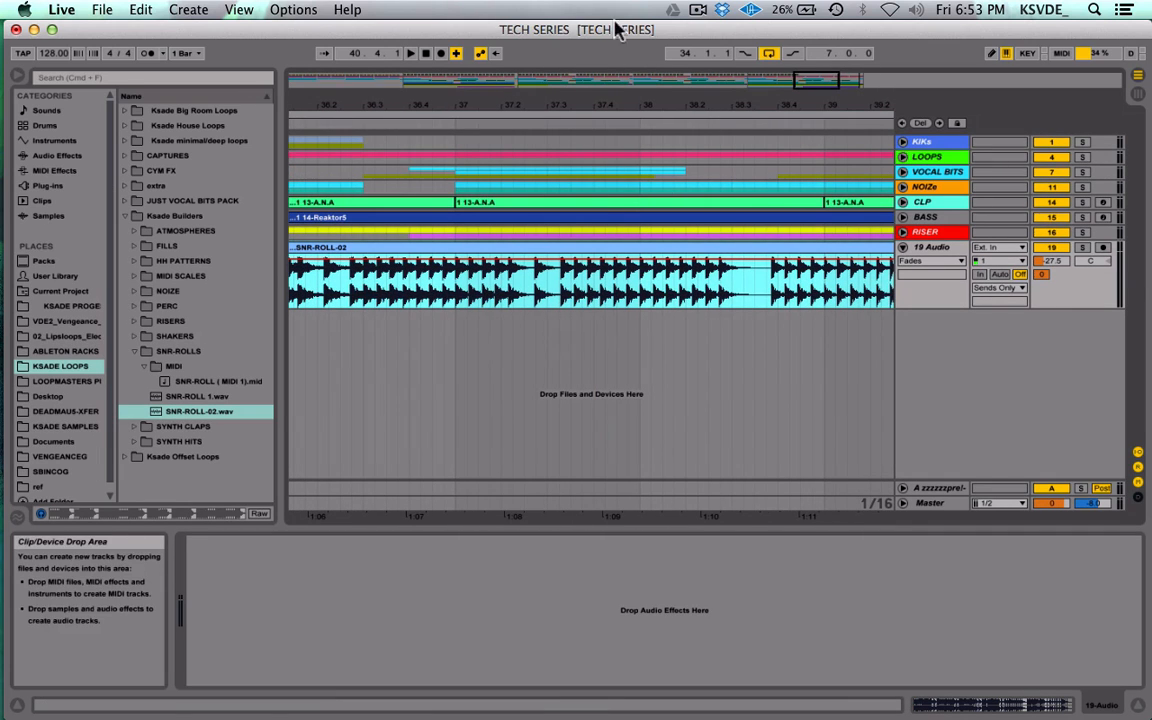
left_click_drag(826, 76, 826, 83)
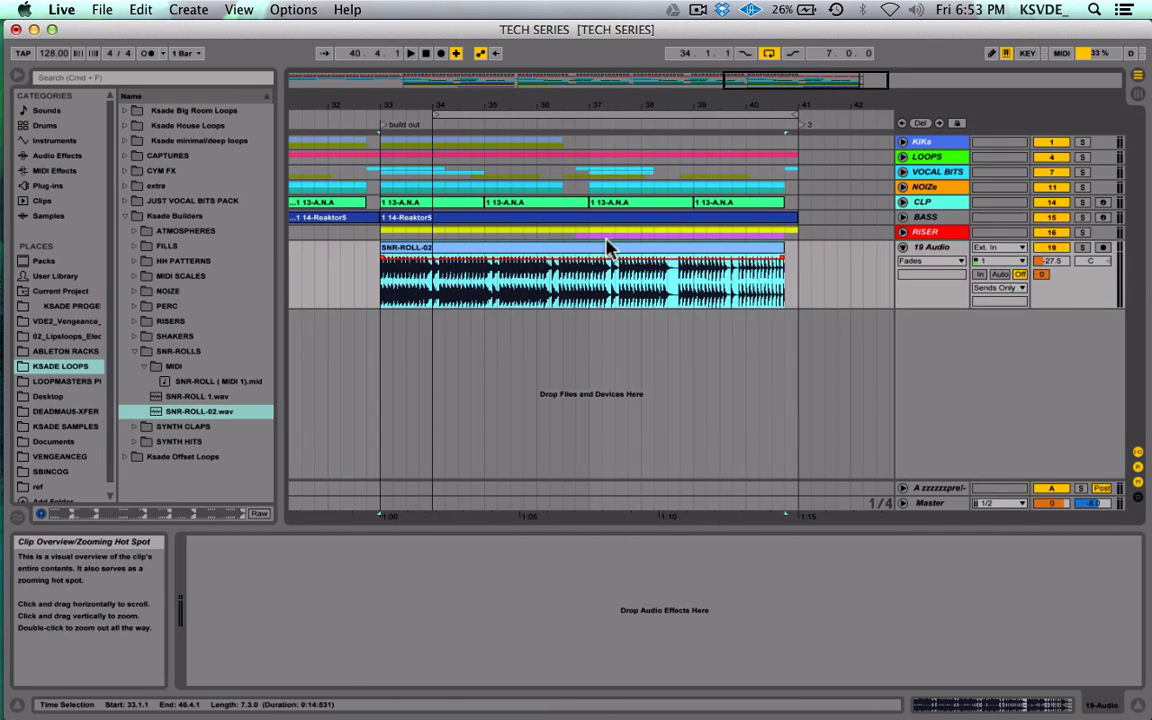
left_click_drag(385, 265, 562, 256)
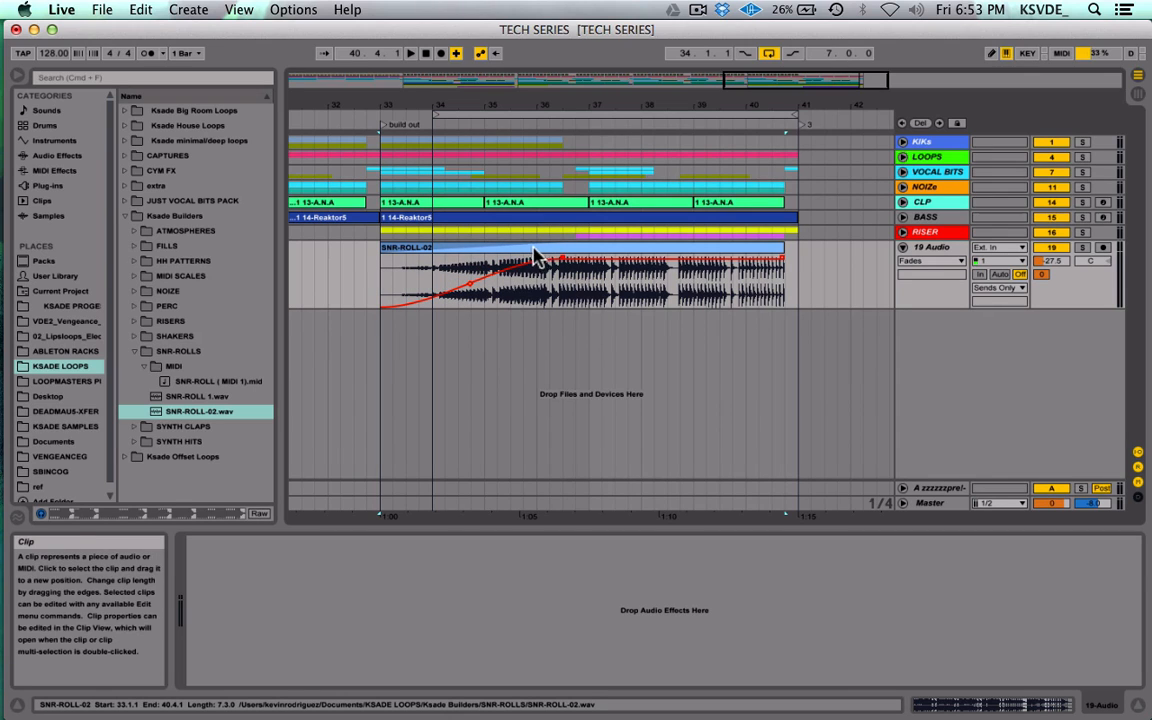
Step: Move the faded SNR-ROLL-02 clip to start at 34.1.1 and trim its end to 40.4.1
left_click(418, 249)
left_click_drag(418, 249, 467, 247)
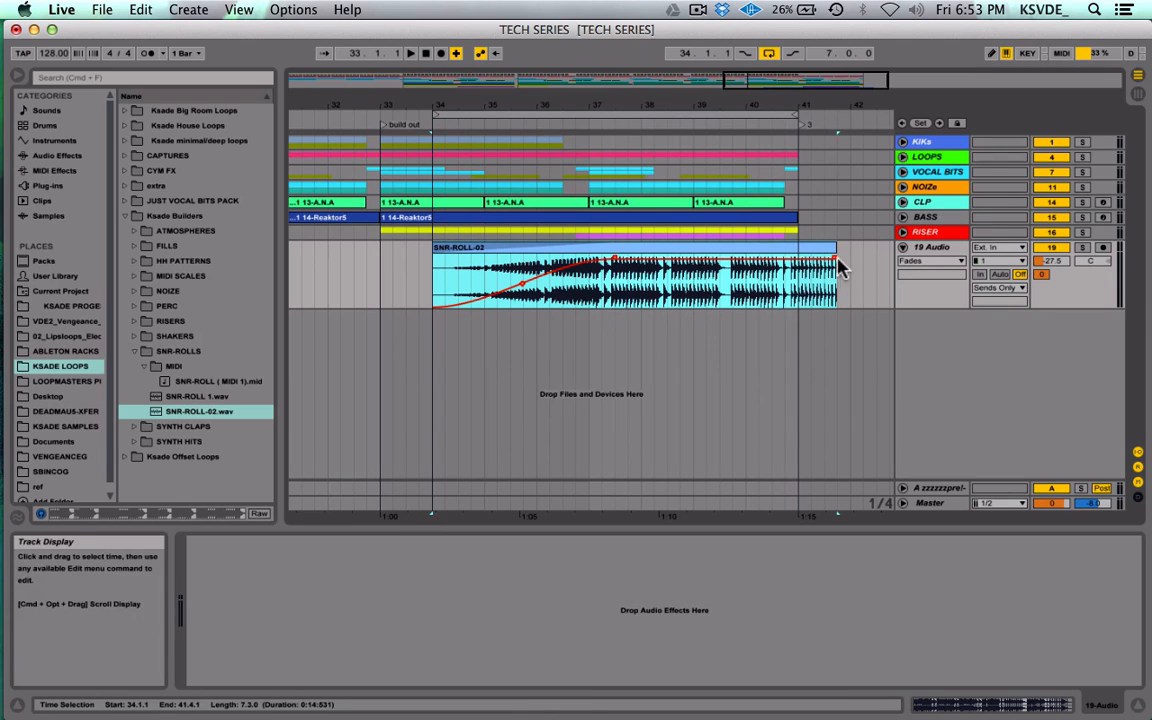
left_click_drag(836, 249, 798, 249)
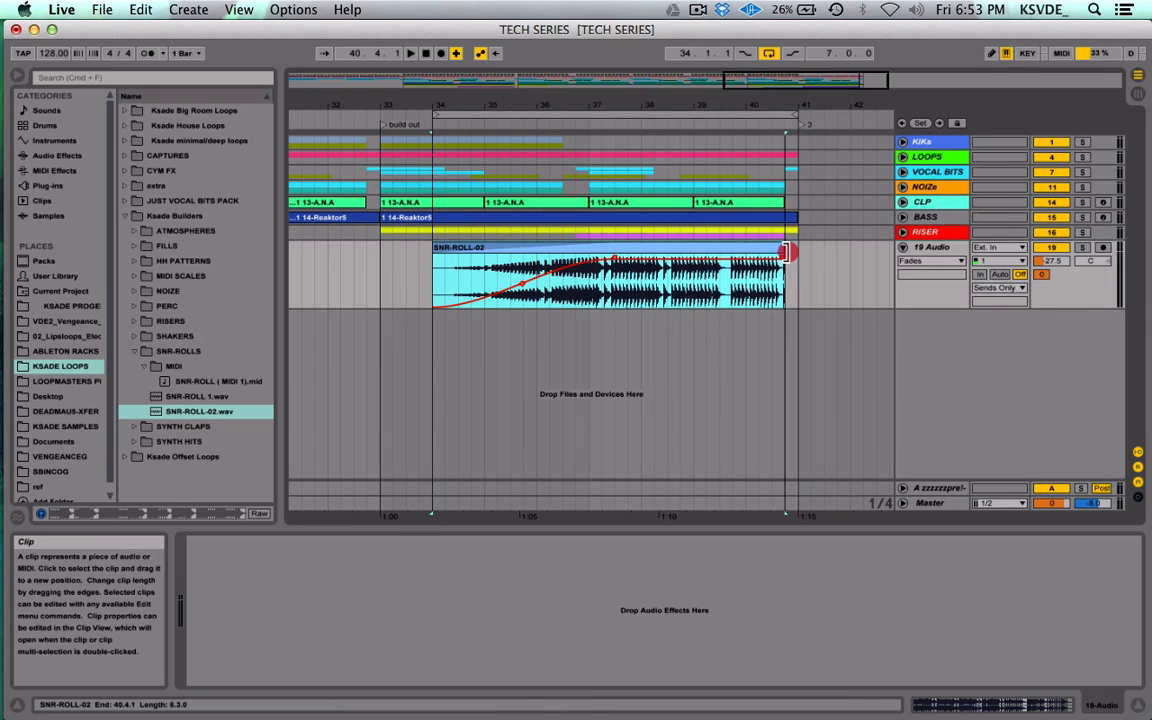
Step: Trim the SNR-ROLL-02 clip's end to 40.3.4 and give it a short fade-out
left_click_drag(746, 88, 752, 335)
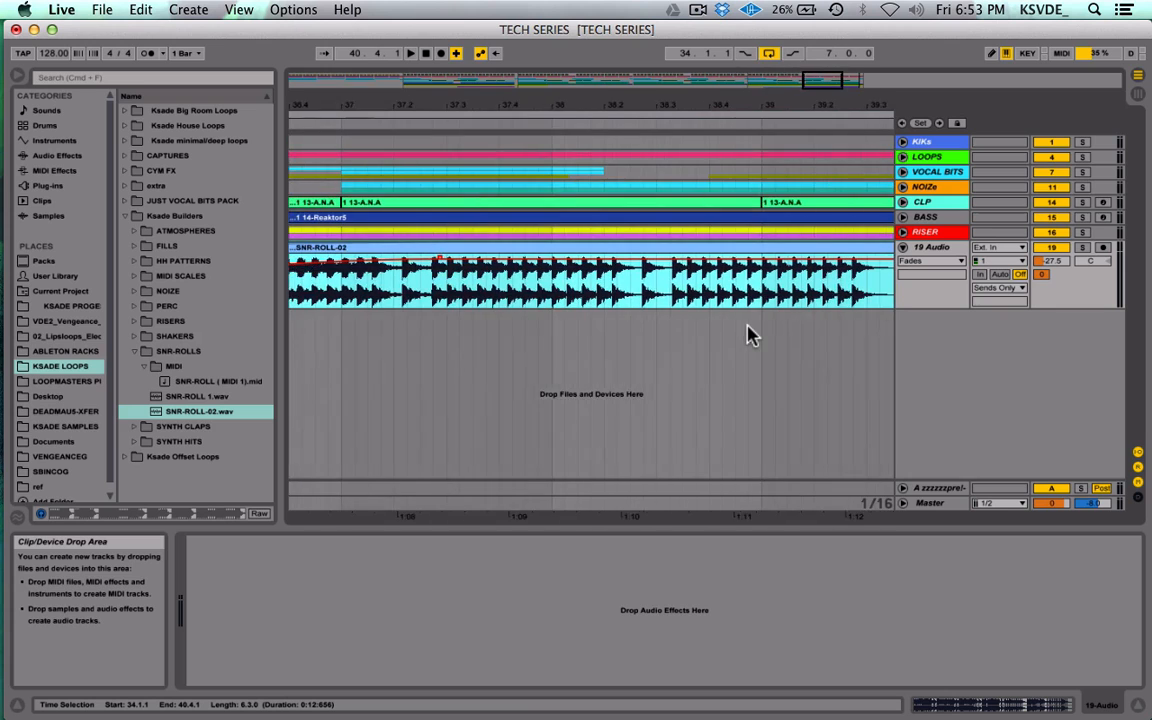
scroll(749, 330, "right", 6)
left_click_drag(776, 256, 770, 250)
left_click(749, 261)
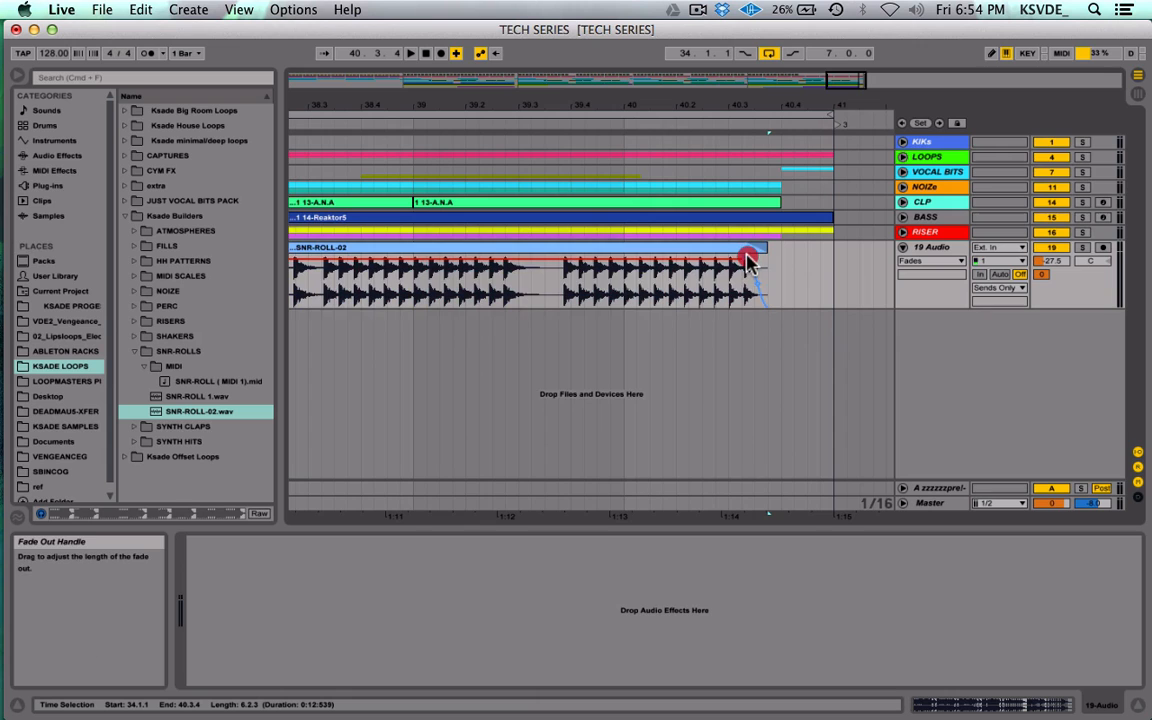
Step: Play the repositioned snare roll from bar 34 in the full mix, and stop after listening
key("space")
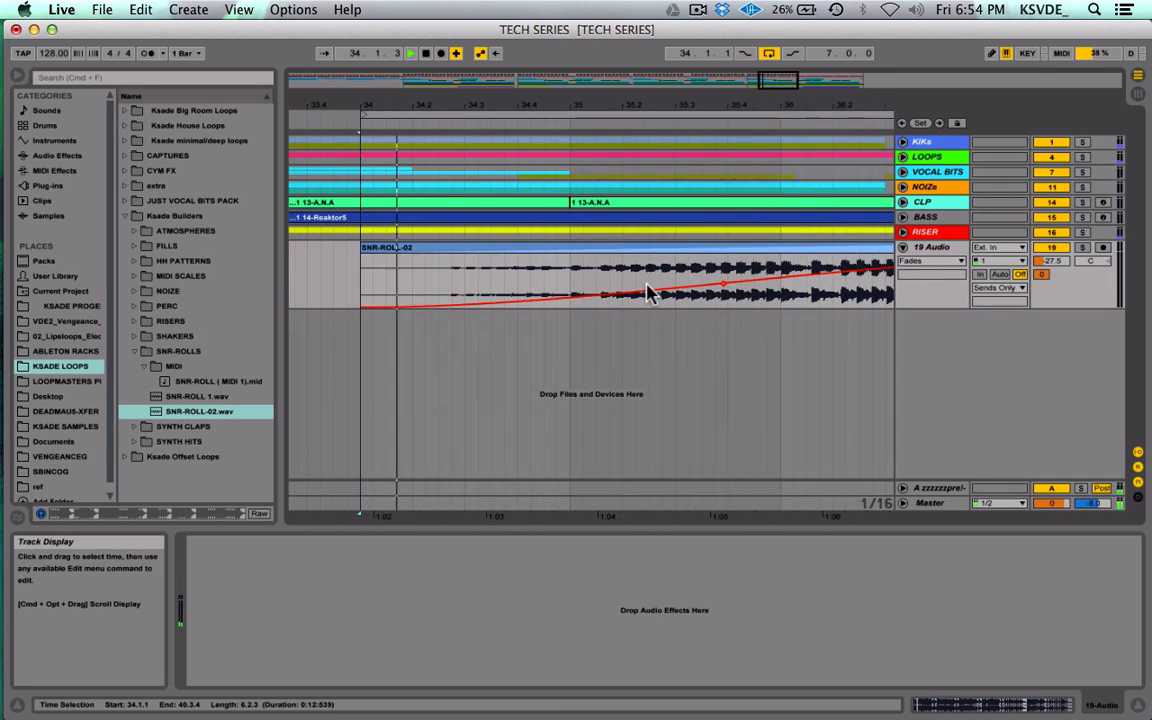
left_click_drag(783, 80, 780, 50)
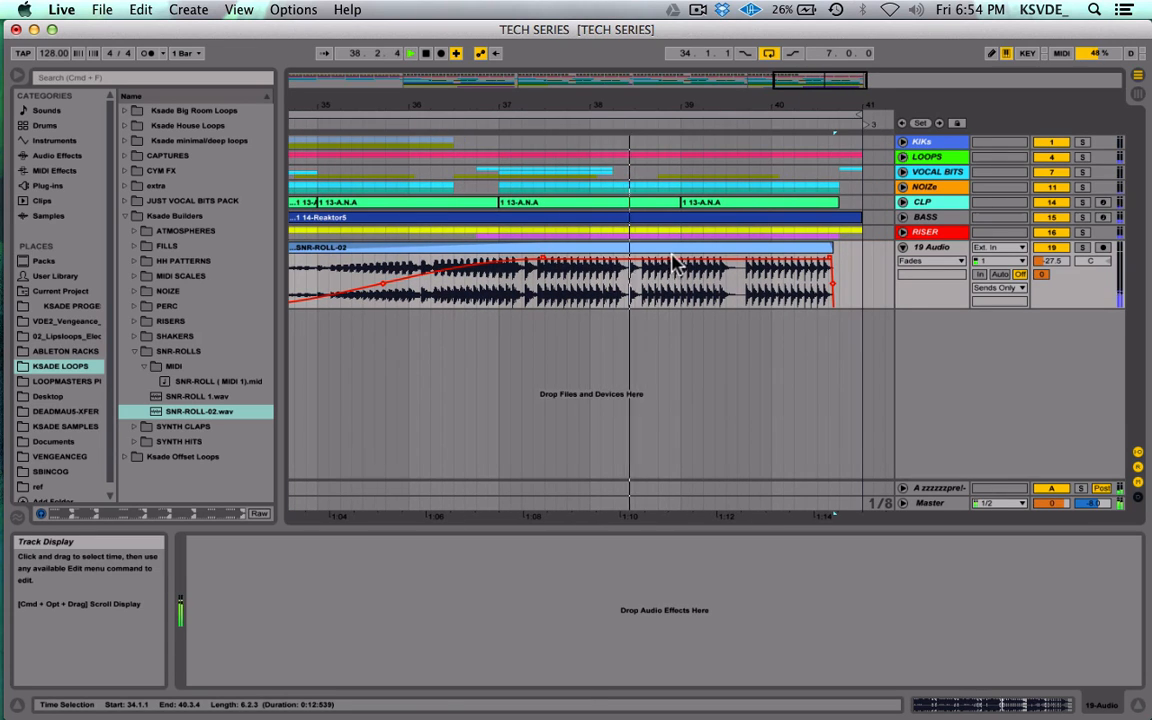
key("space")
Step: Delete the SNR-ROLL-02 clip and place SNR-ROLL 1.wav from the SNR-ROLLS folder on the same track
left_click(675, 262)
key("Delete")
left_click(213, 398)
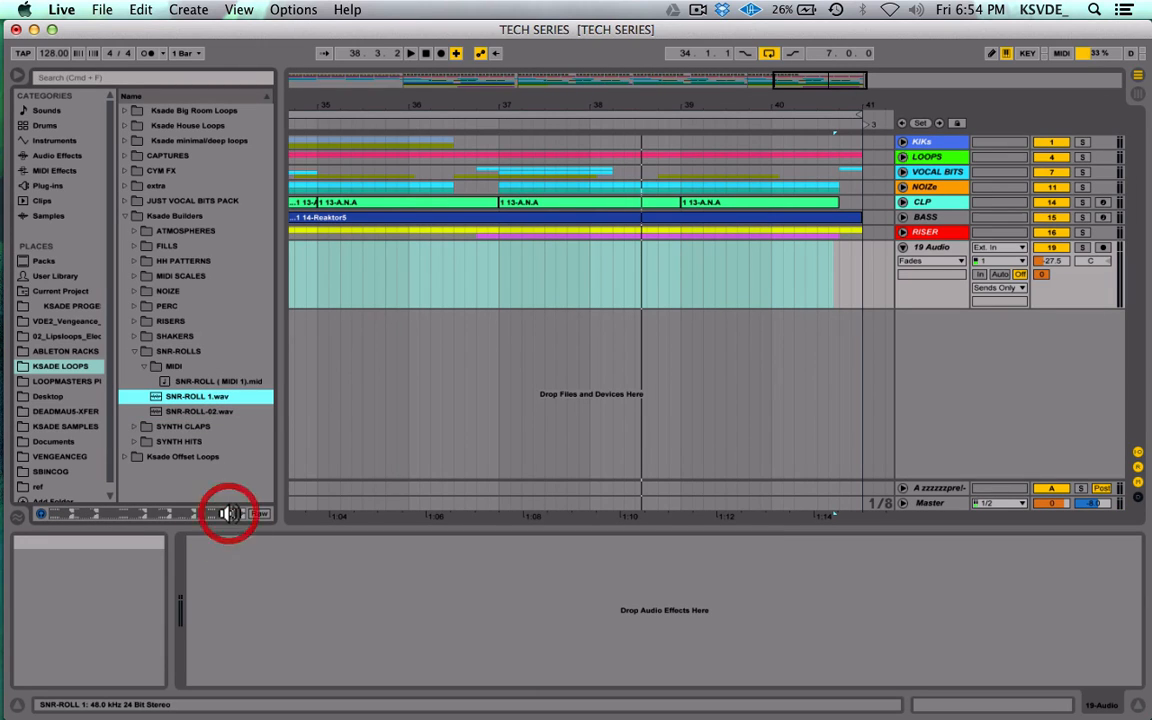
left_click_drag(183, 404, 334, 283)
Step: Move the SNR-ROLL 1 clip to start at 34.1.1 and set its end at 42.1.1
left_click_drag(828, 82, 832, 83)
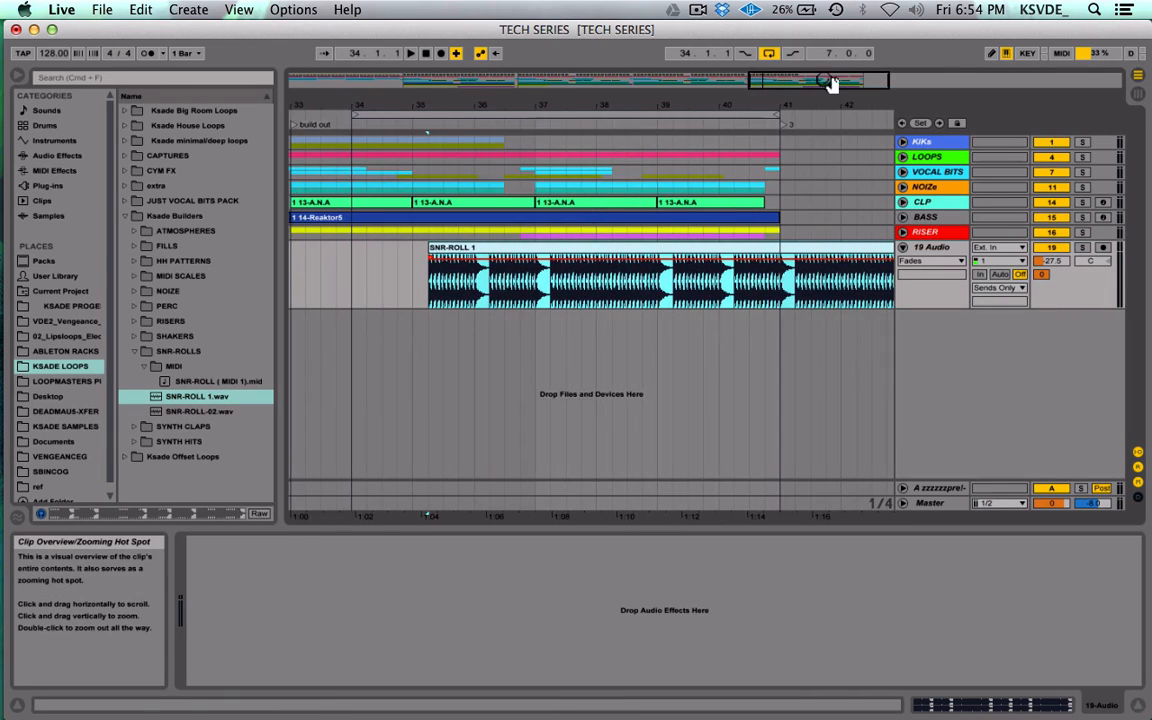
left_click_drag(689, 248, 610, 249)
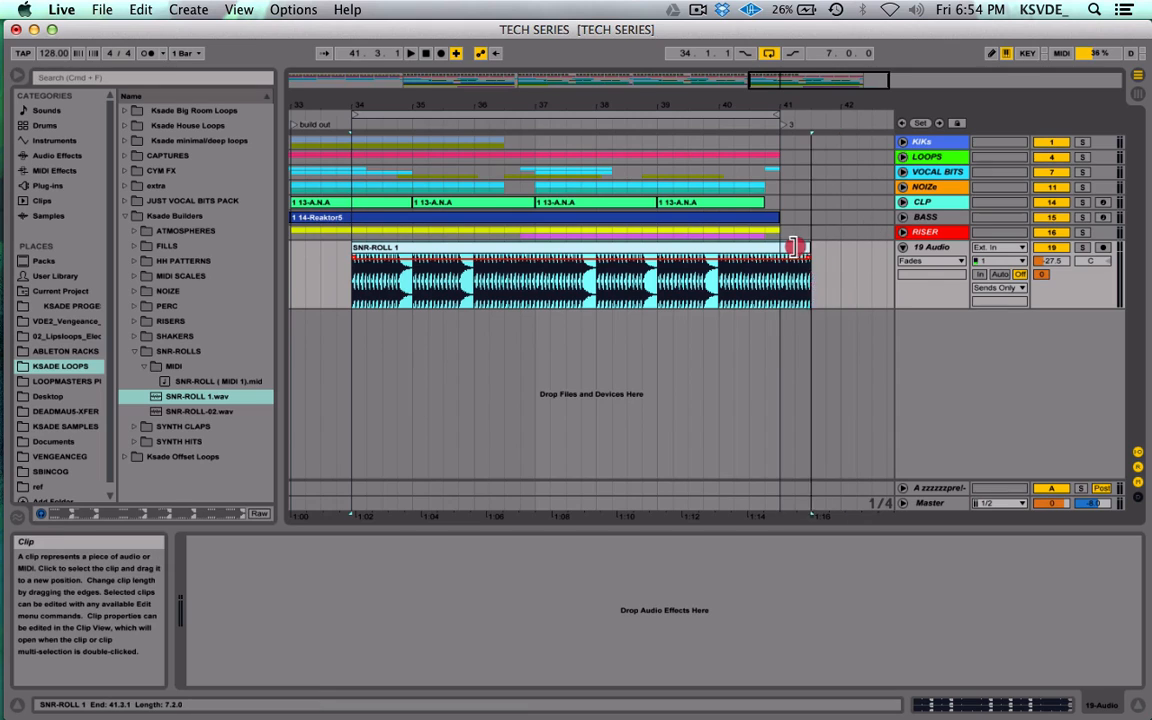
mouse_move(830, 245)
left_mouse_down()
mouse_move(853, 238)
mouse_move(843, 240)
left_mouse_up()
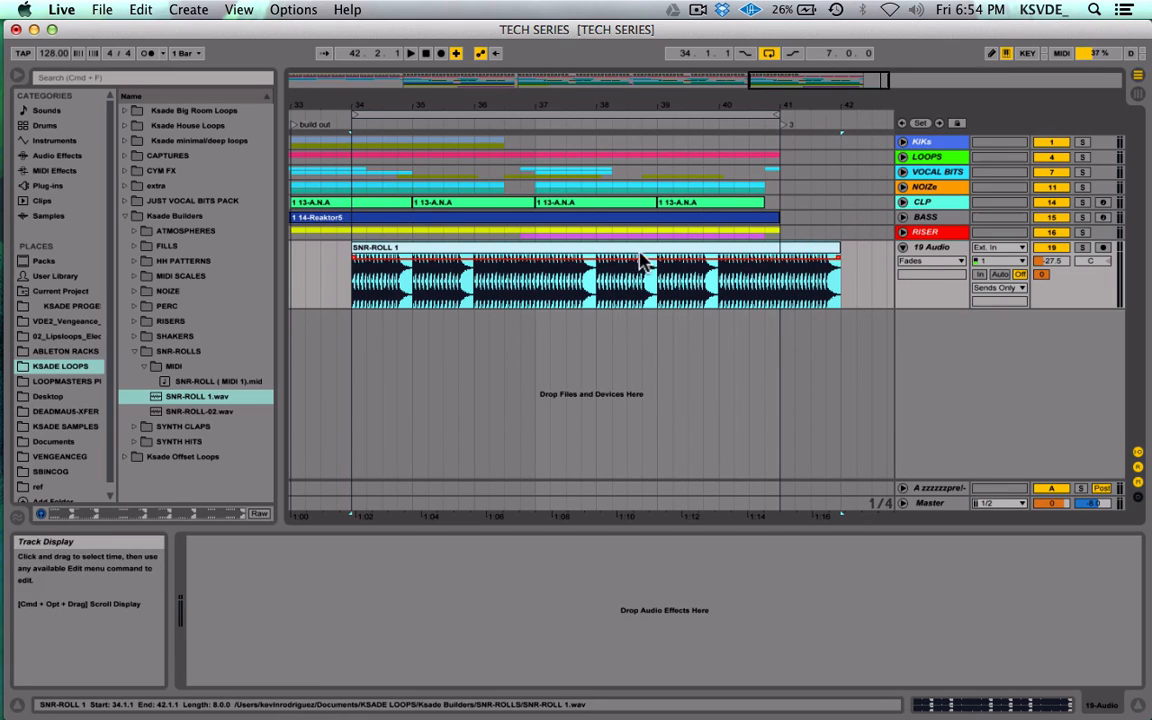
Step: Move the SNR-ROLL 1 clip to start at 33.1.1 and fade it in up to about bar 37
left_click_drag(630, 245, 571, 257)
scroll(665, 325, "left", 3)
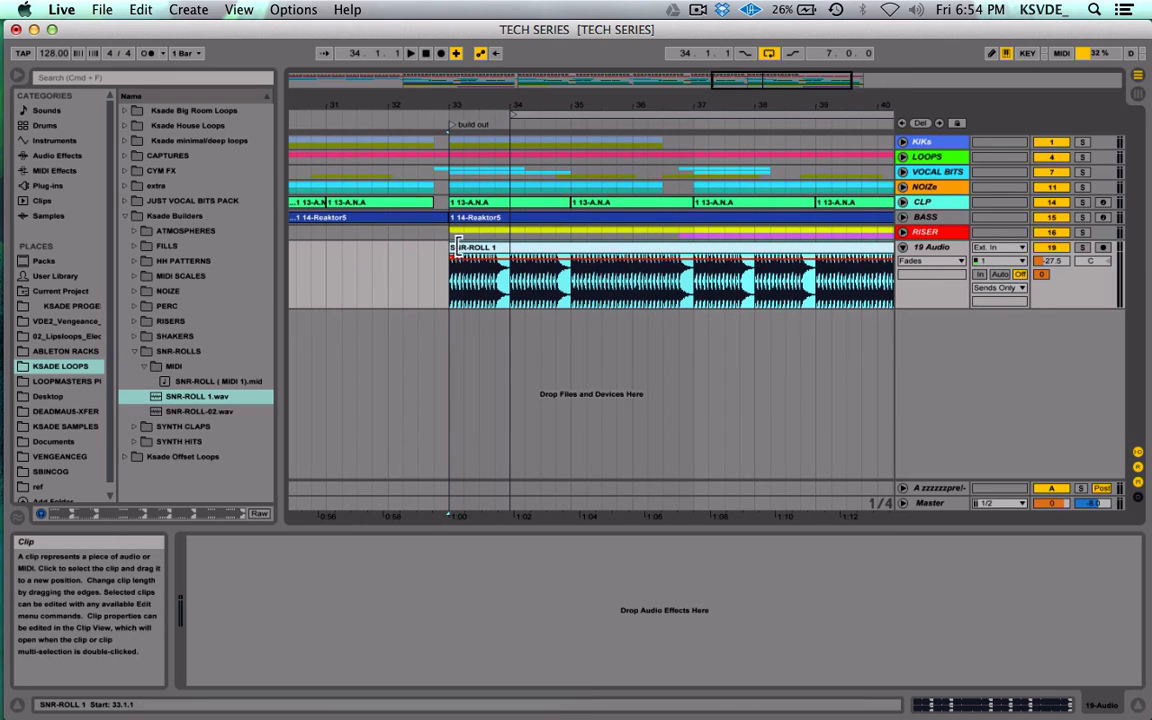
left_click_drag(455, 262, 688, 255)
left_click(730, 257)
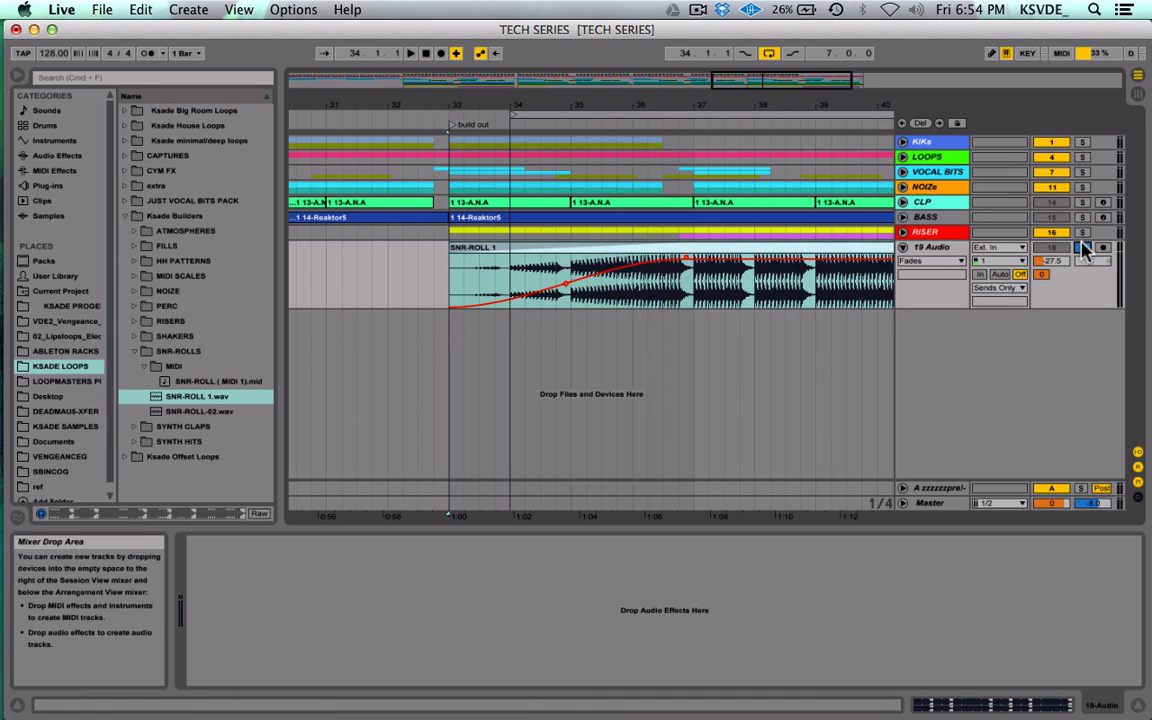
Step: Play the soloed SNR-ROLL 1 clip, inspect its peak on the master's expanded Spectrum display, and check the clip's transposition
left_click(787, 247)
key("space")
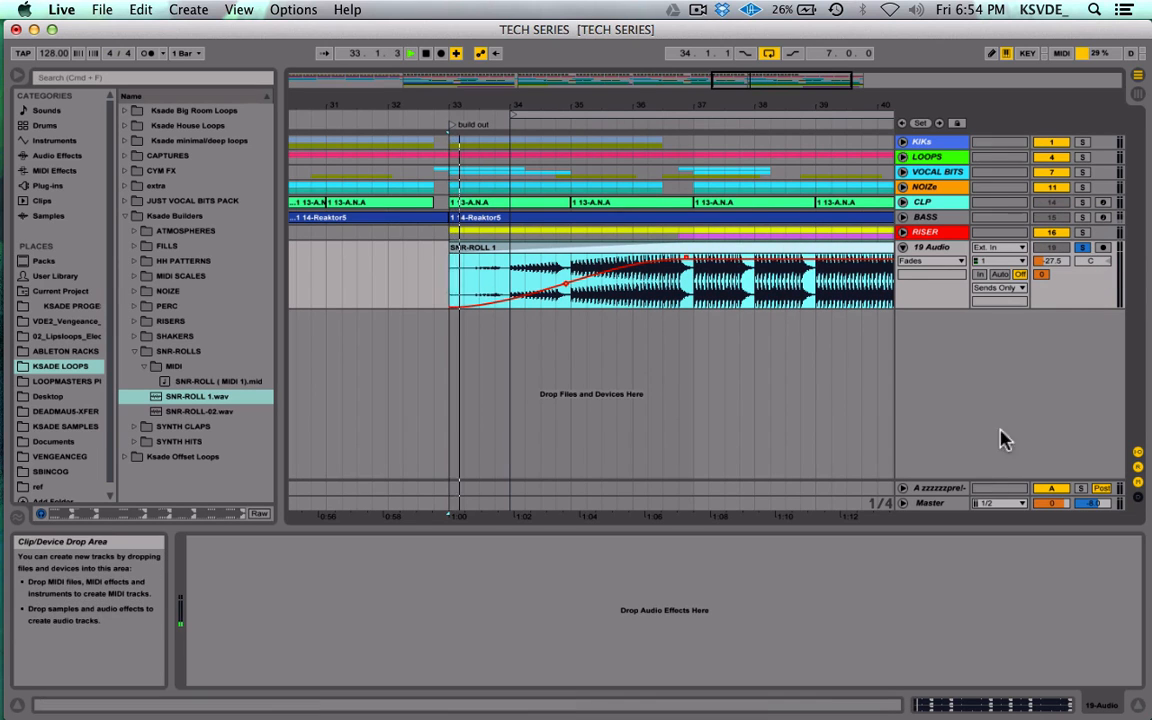
left_click(938, 504)
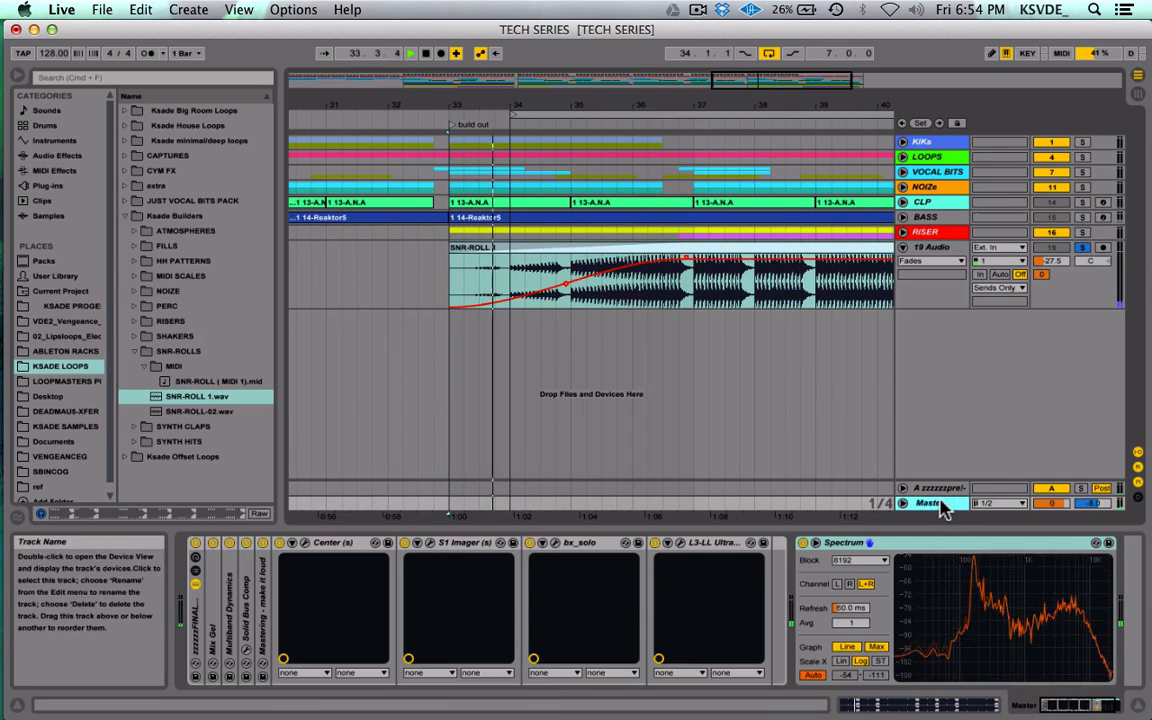
left_click(815, 543)
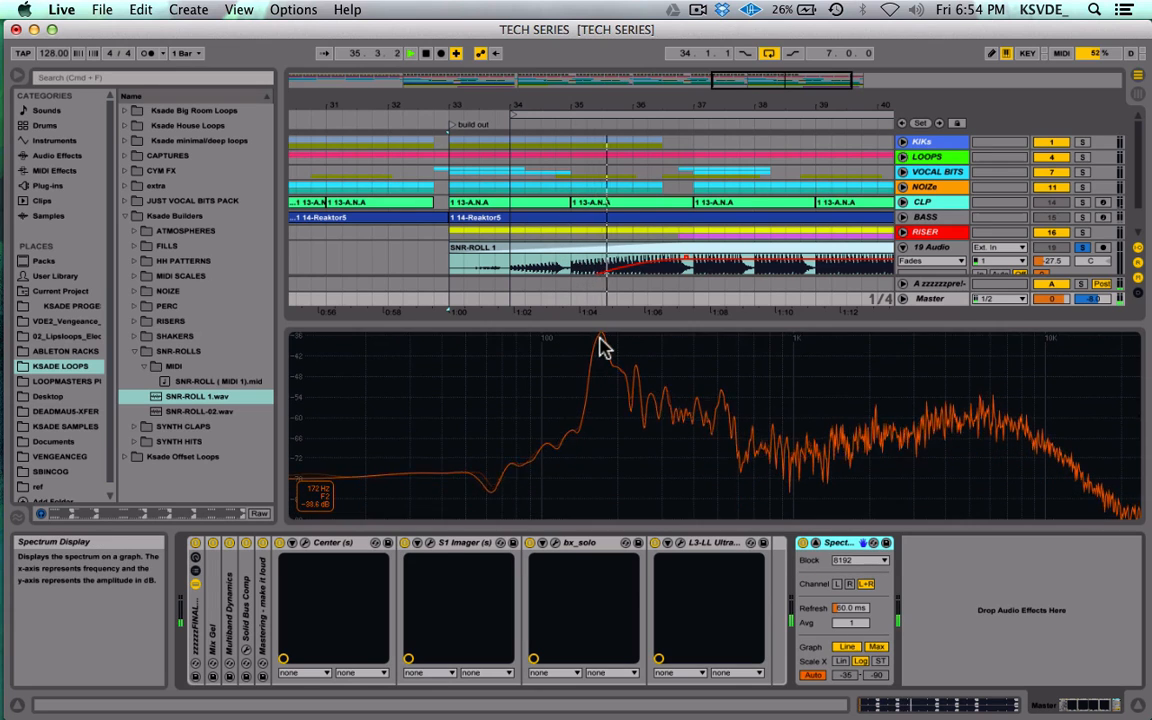
key("shift+Tab")
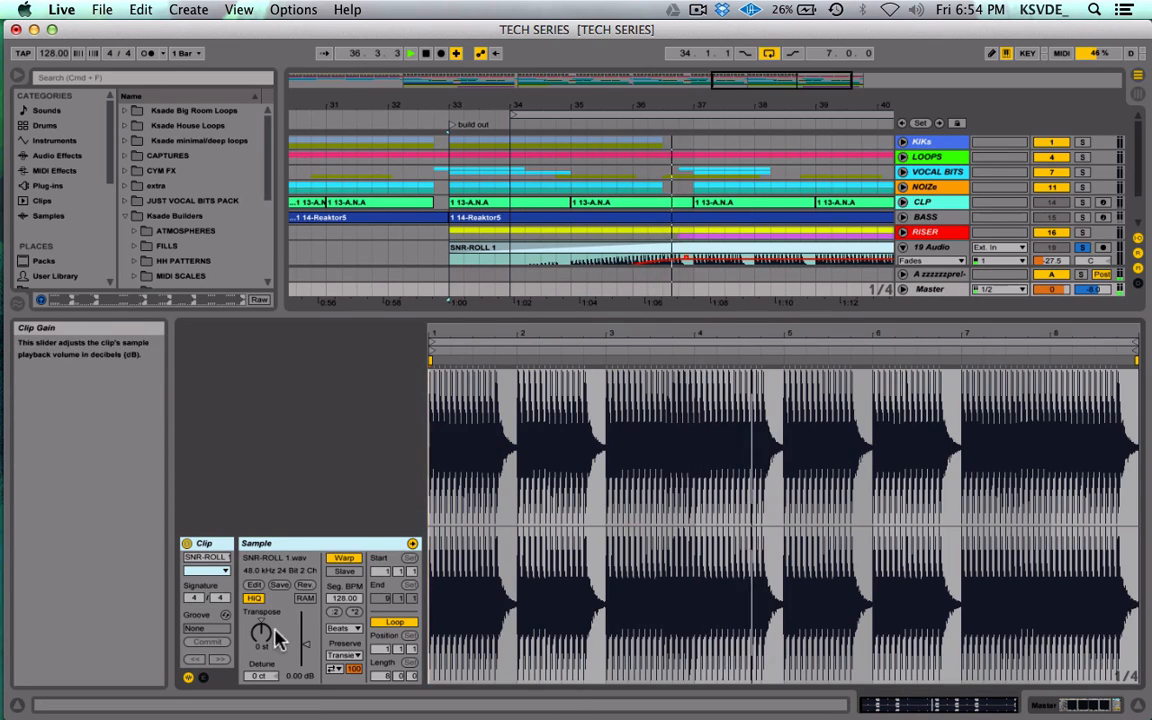
key("shift+Tab")
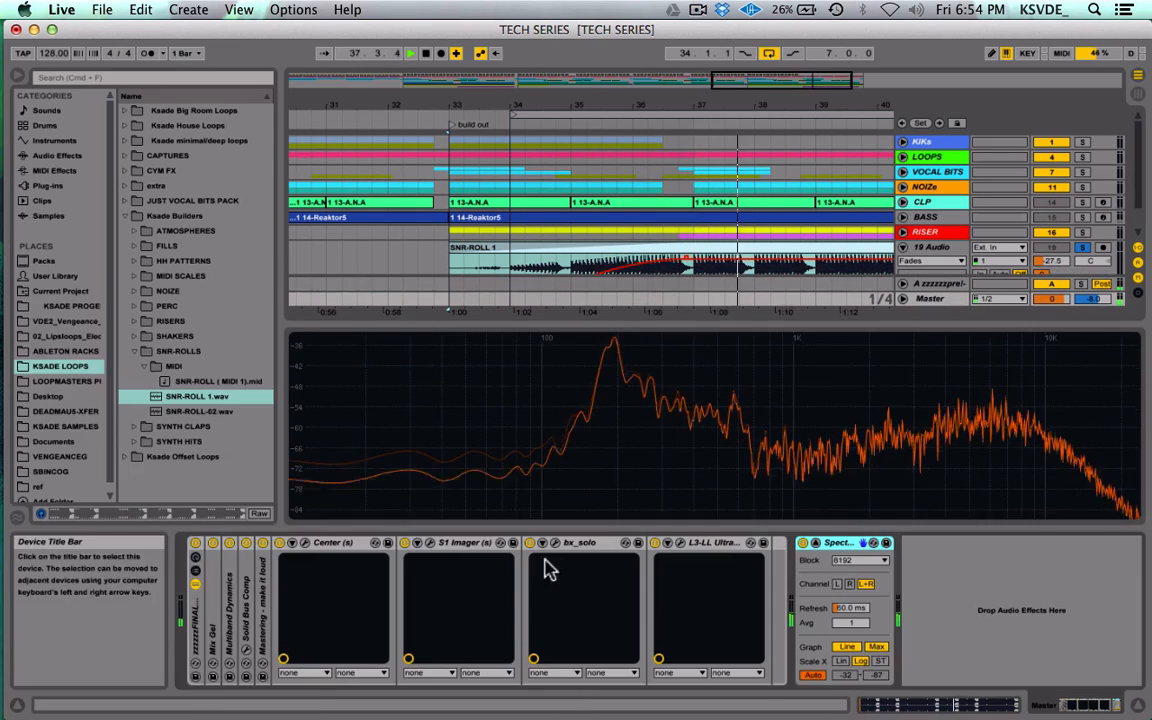
Step: Check the snare roll's peak on the Spectrum, return its display to the device chain, and consolidate the SNR-ROLL 1 clip
mouse_move(617, 366)
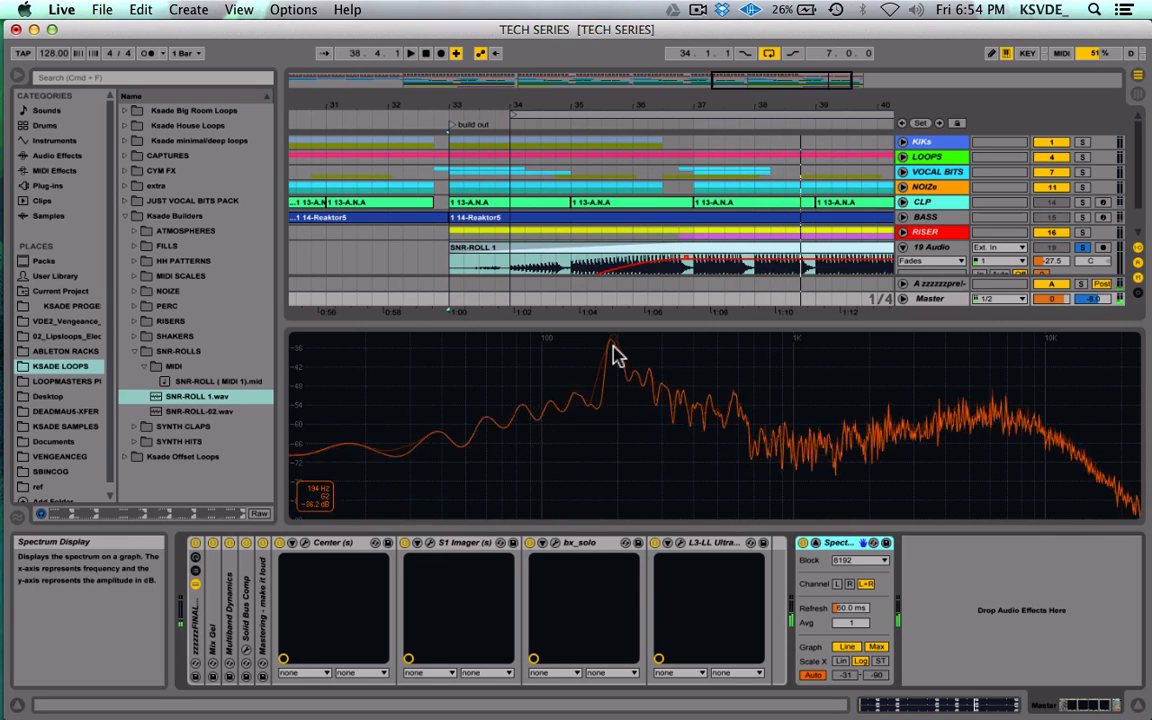
key("shift+Tab")
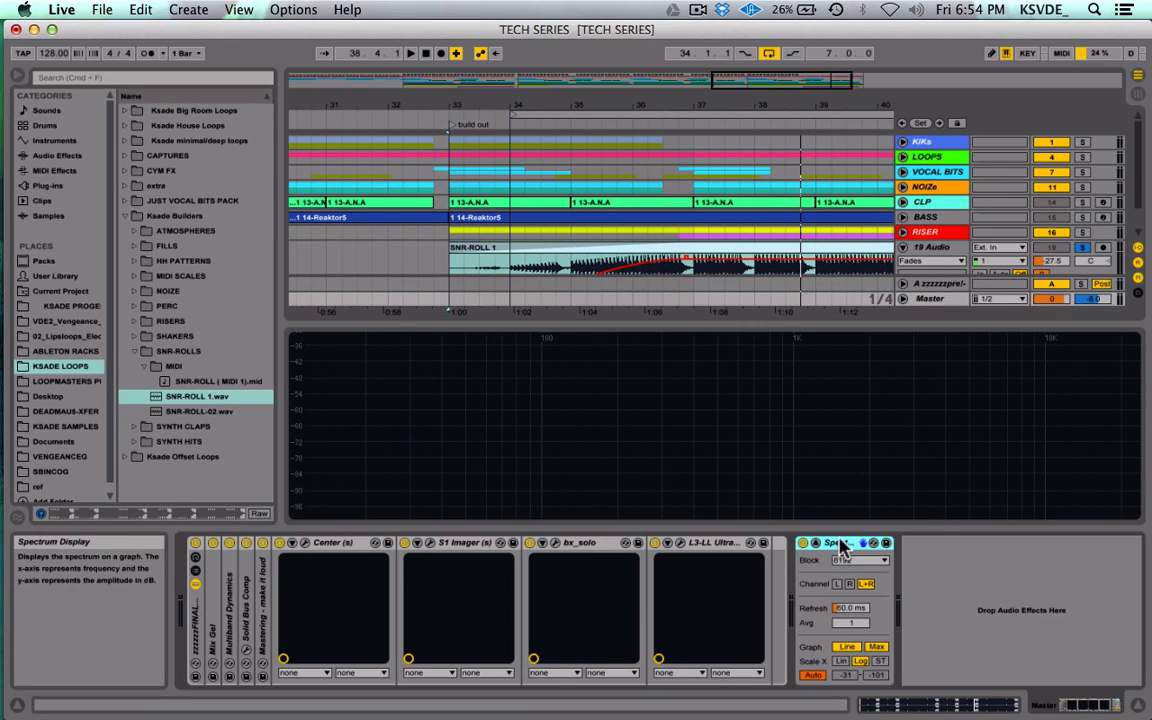
left_click(816, 544)
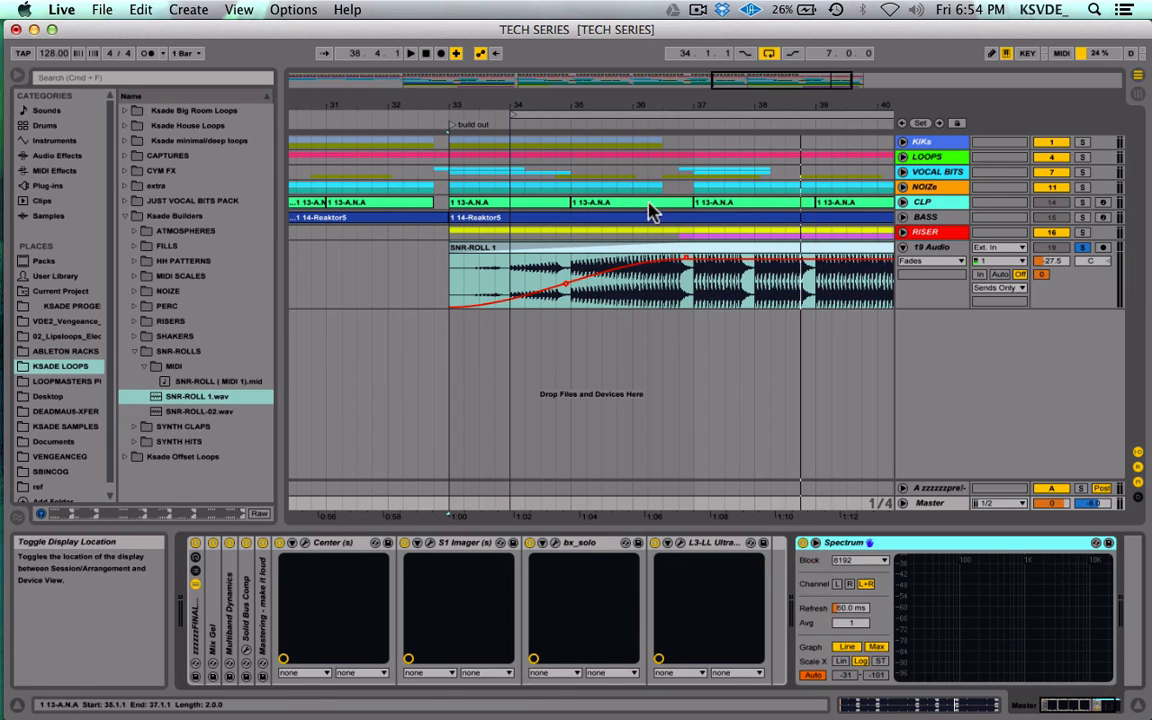
left_click(643, 247)
key("super+j")
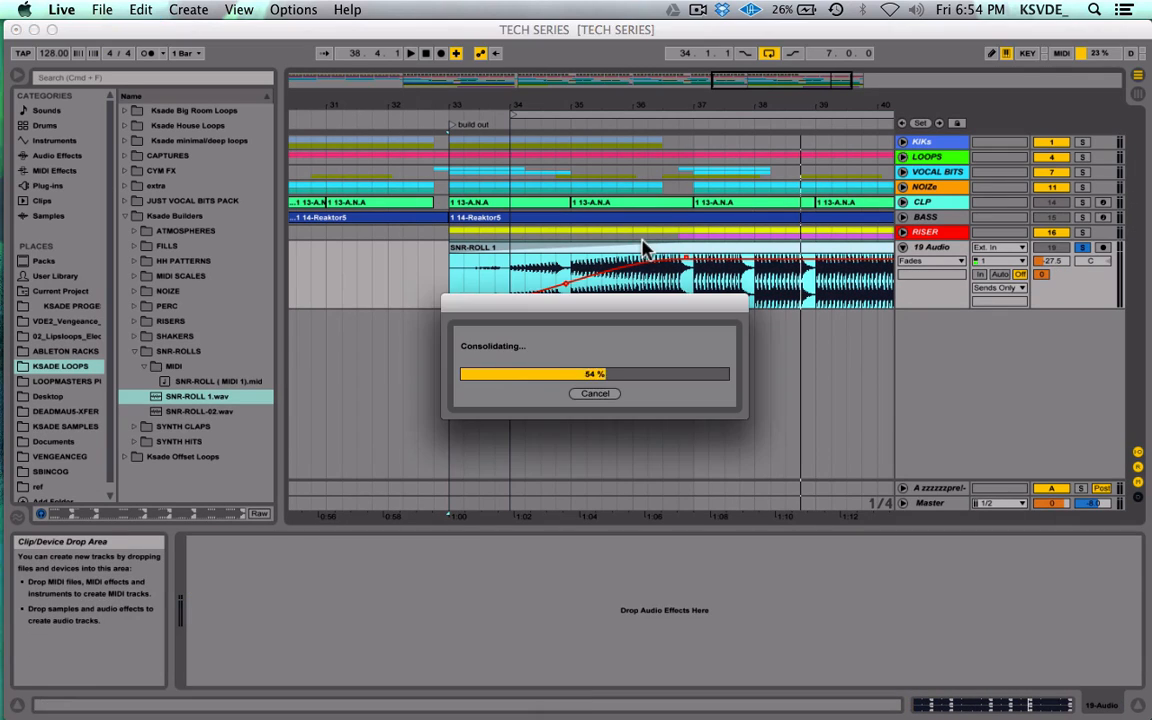
Step: Lower the 19 Audio track volume to -33.0 dB and play it unsoloed with the full mix from bar 33
left_click_drag(1051, 261, 1051, 316)
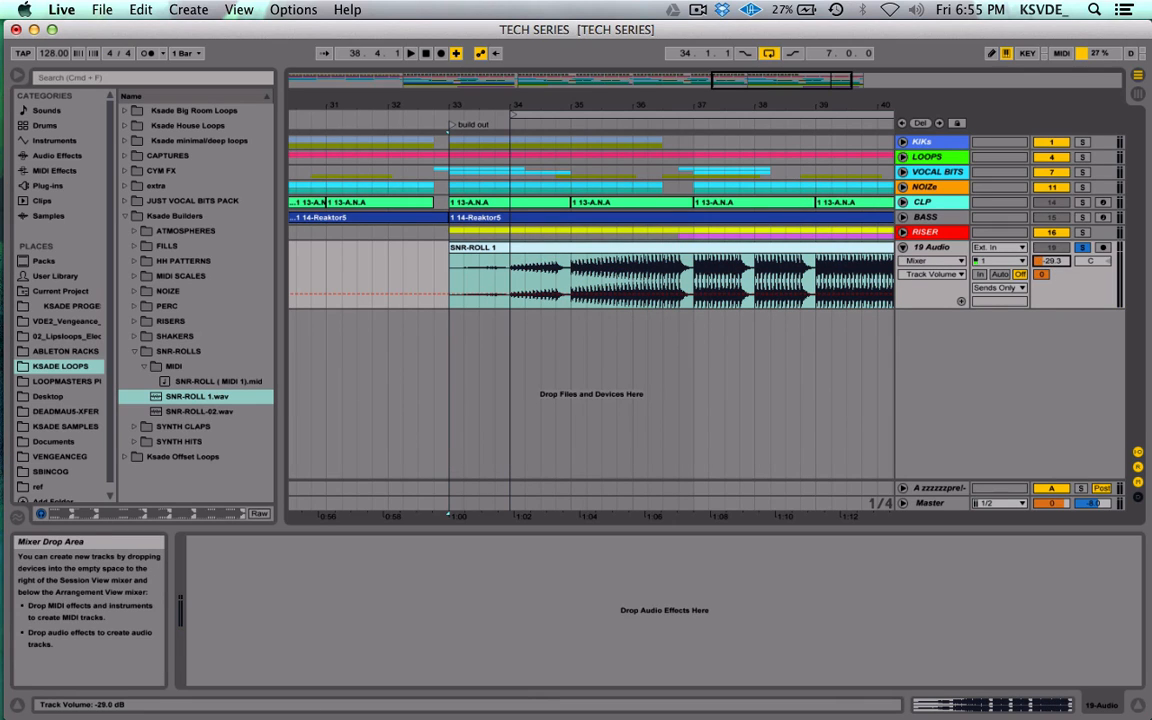
key("space")
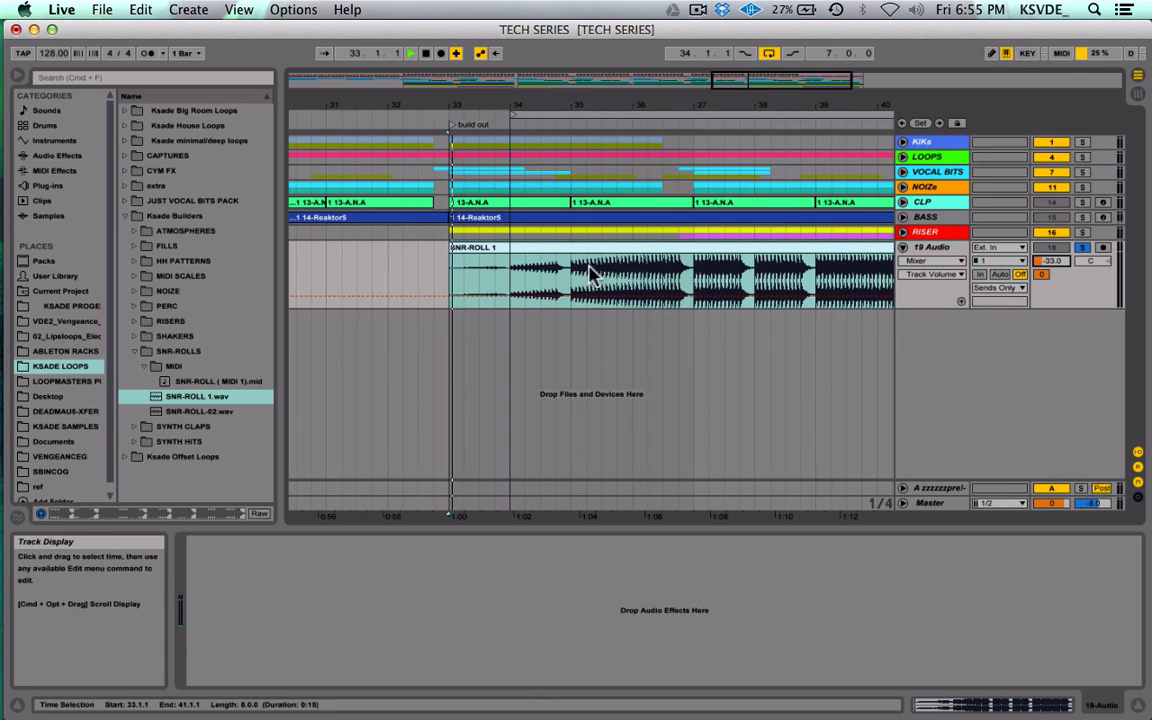
left_click(1083, 247)
left_click_drag(737, 82, 738, 68)
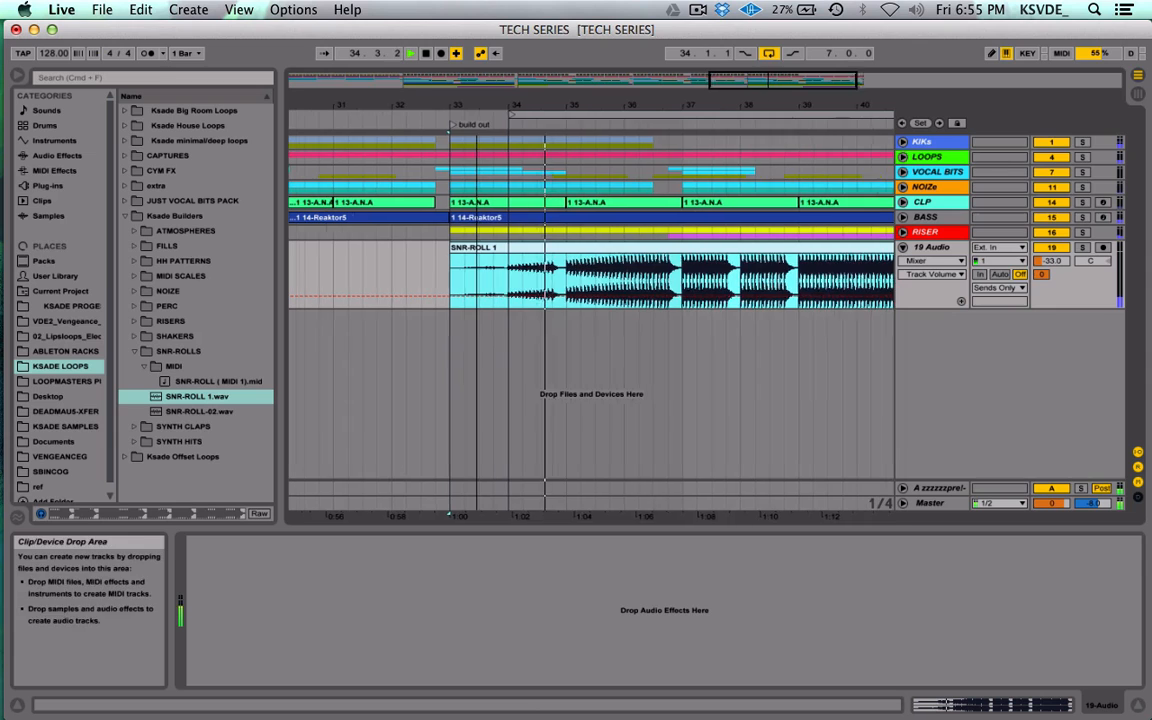
Step: Save the set and raise the 19 Audio track volume to -29.3 dB
left_click(930, 260)
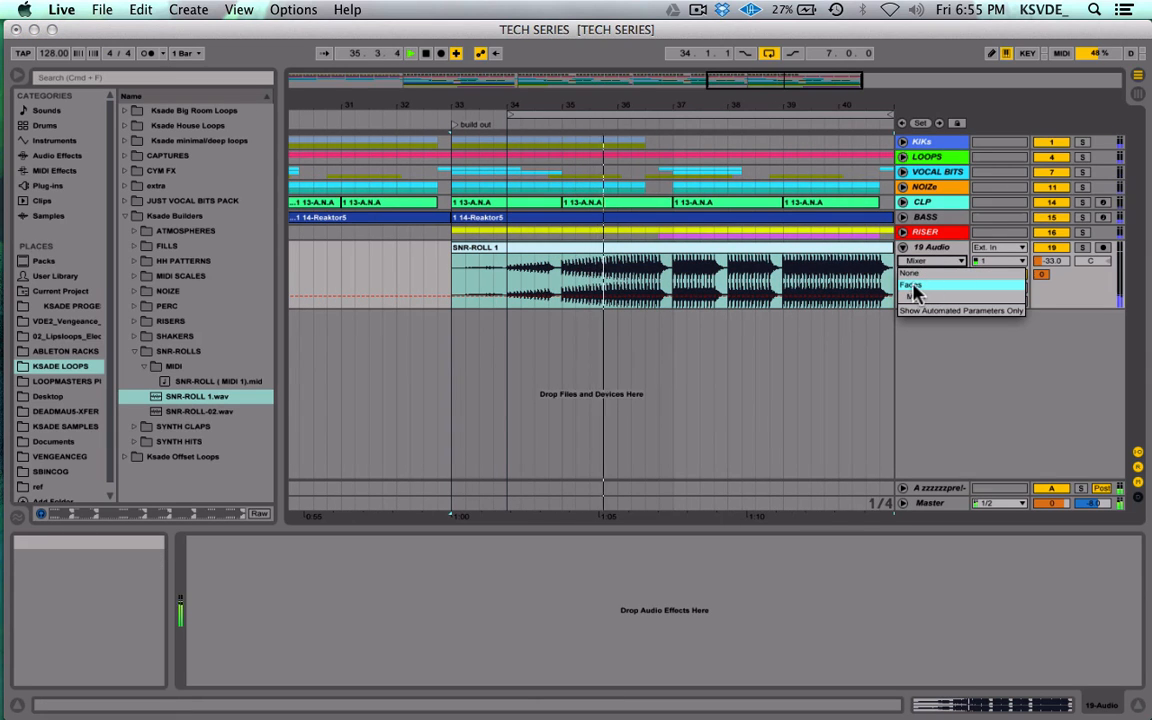
left_click(650, 408)
key("super+s")
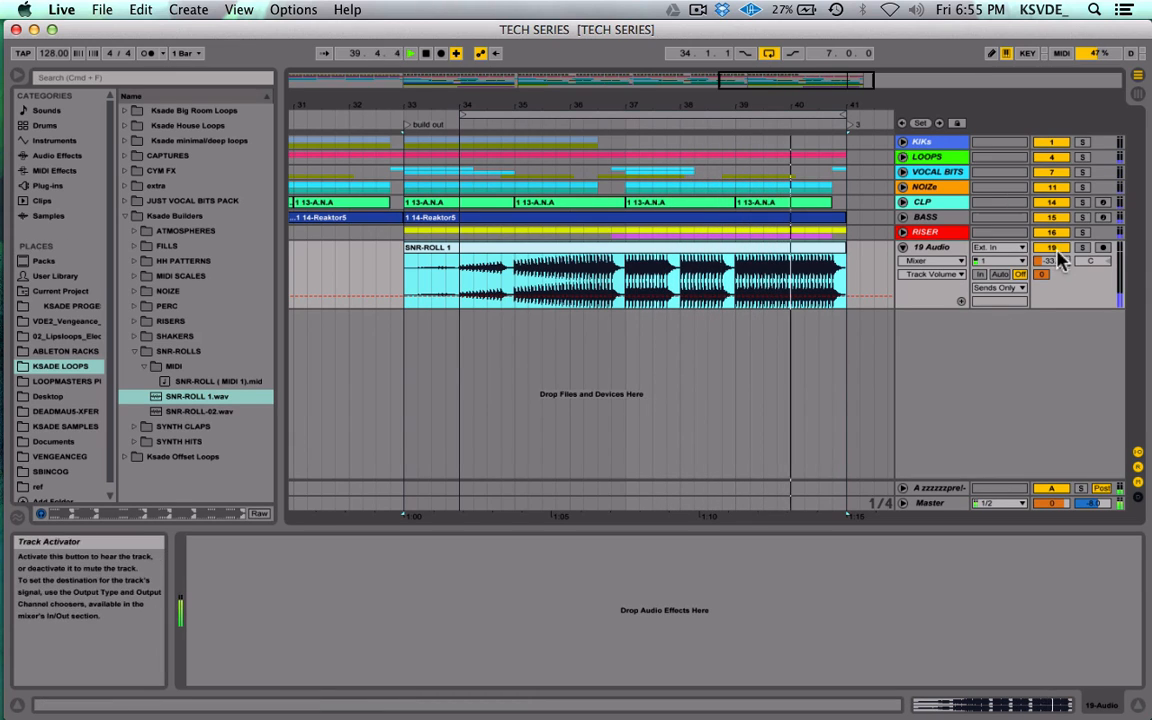
left_click_drag(1051, 260, 1051, 249)
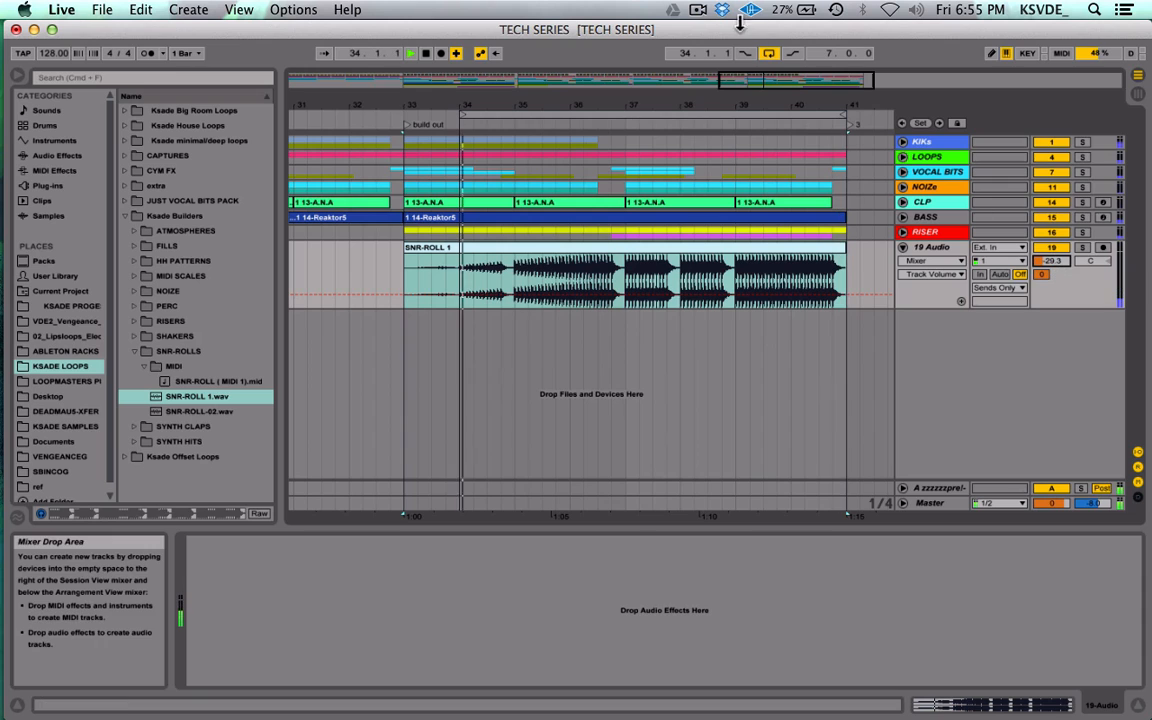
Step: Stop playback and extend the loop's start back to 33.1.1 so it covers the whole build out
left_click_drag(814, 78, 814, 63)
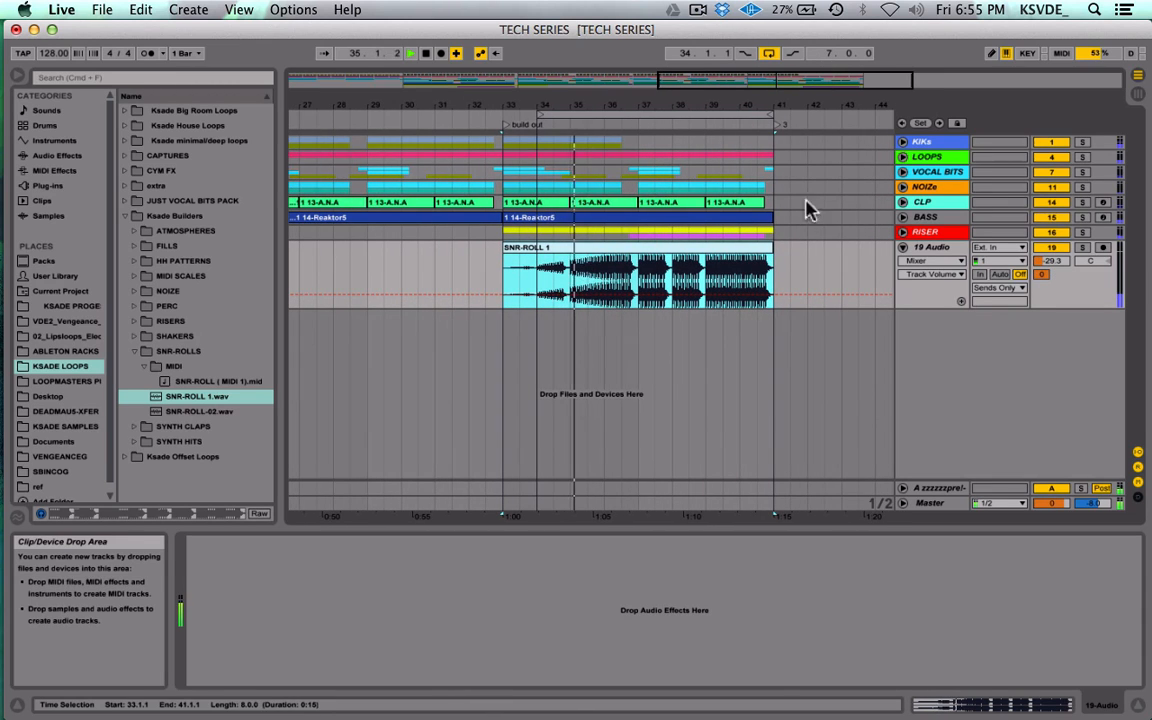
key("space")
left_click(469, 295)
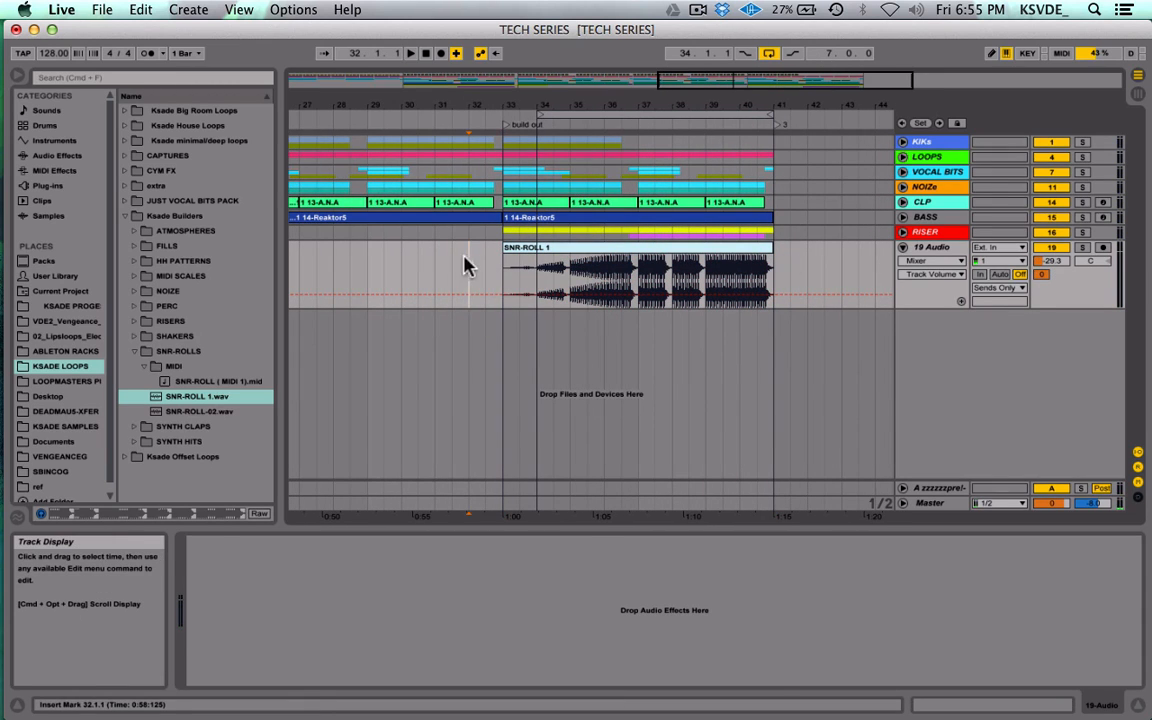
left_click_drag(538, 117, 513, 113)
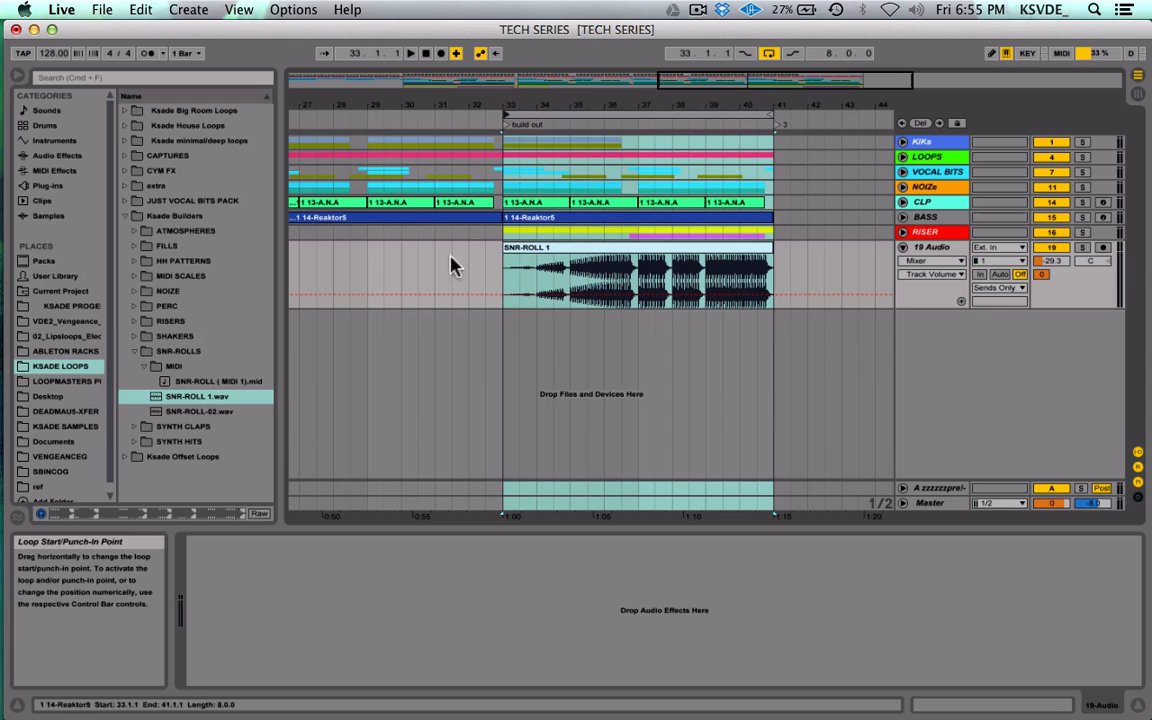
Step: Review the arrangement's sections from bar 1 through the build out and the empty bars 41 to 49
left_click(334, 272)
left_click_drag(714, 80, 584, 98)
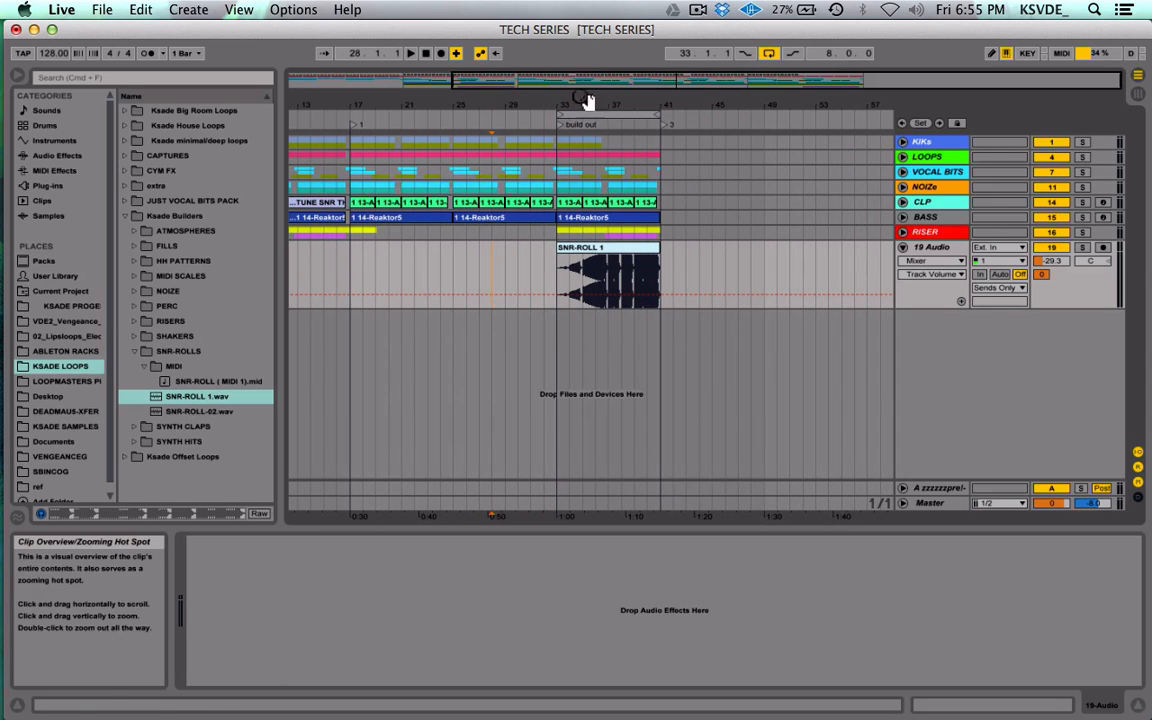
scroll(419, 260, "left", 5)
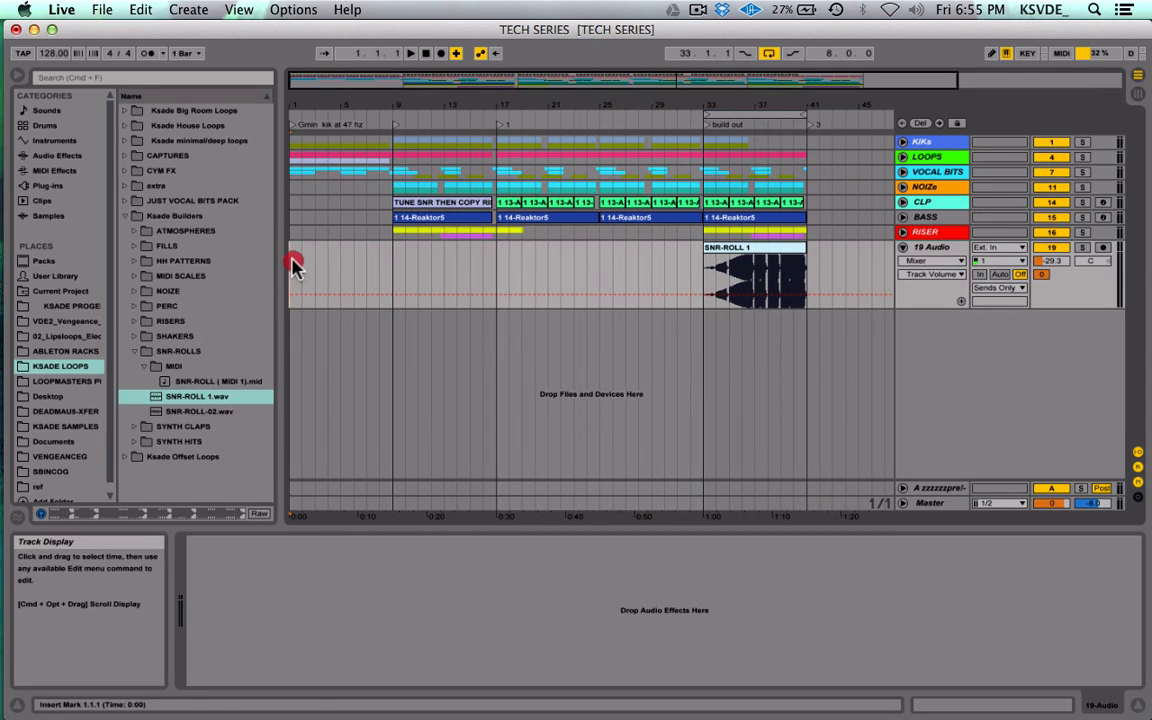
left_click_drag(294, 266, 778, 265)
left_click(710, 265)
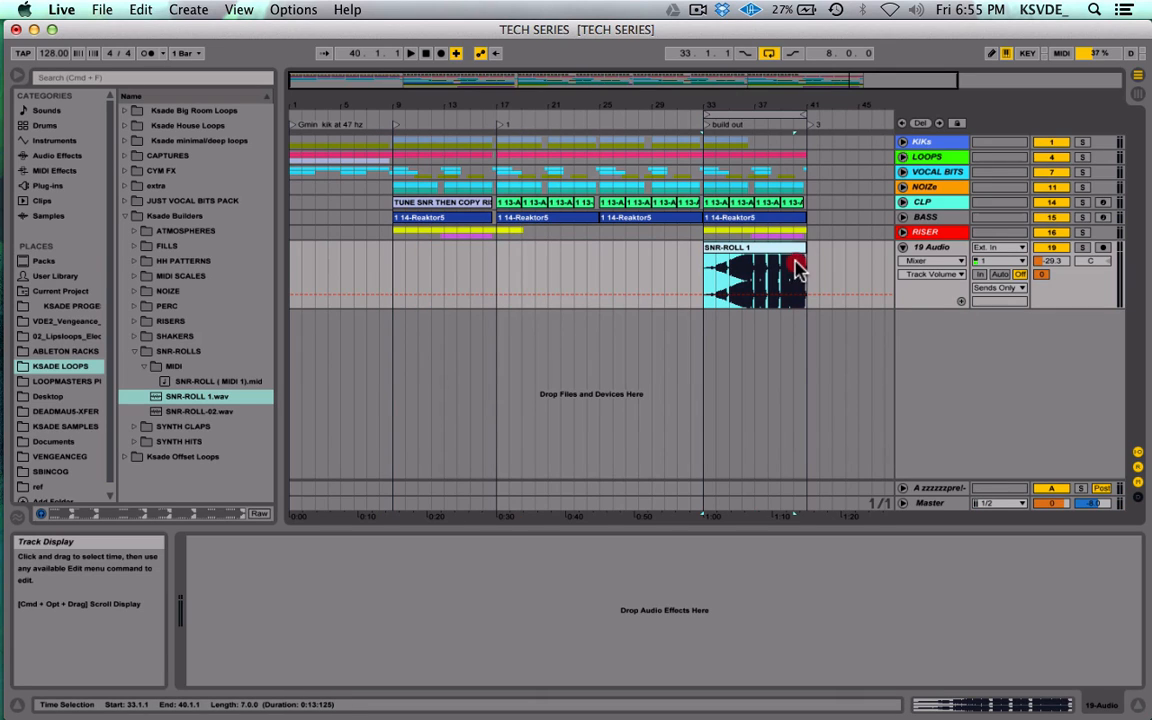
left_click_drag(497, 265, 710, 142)
left_click_drag(701, 266, 882, 264)
scroll(882, 264, "right", 5)
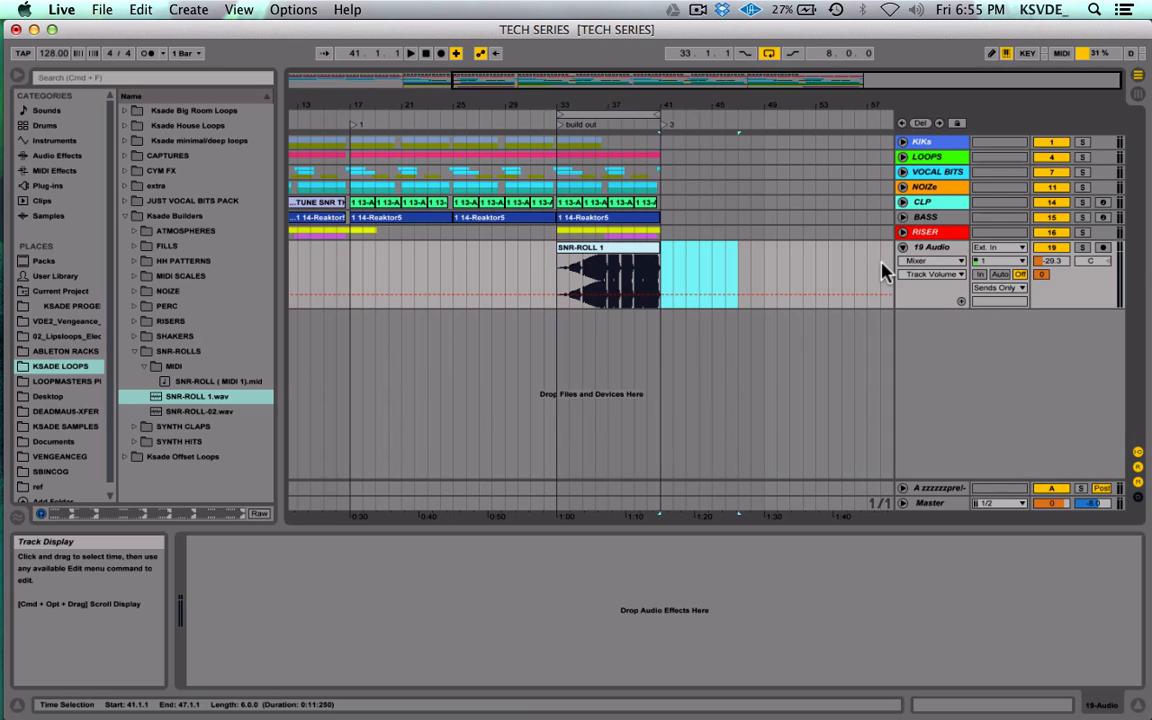
left_click_drag(761, 267, 652, 278)
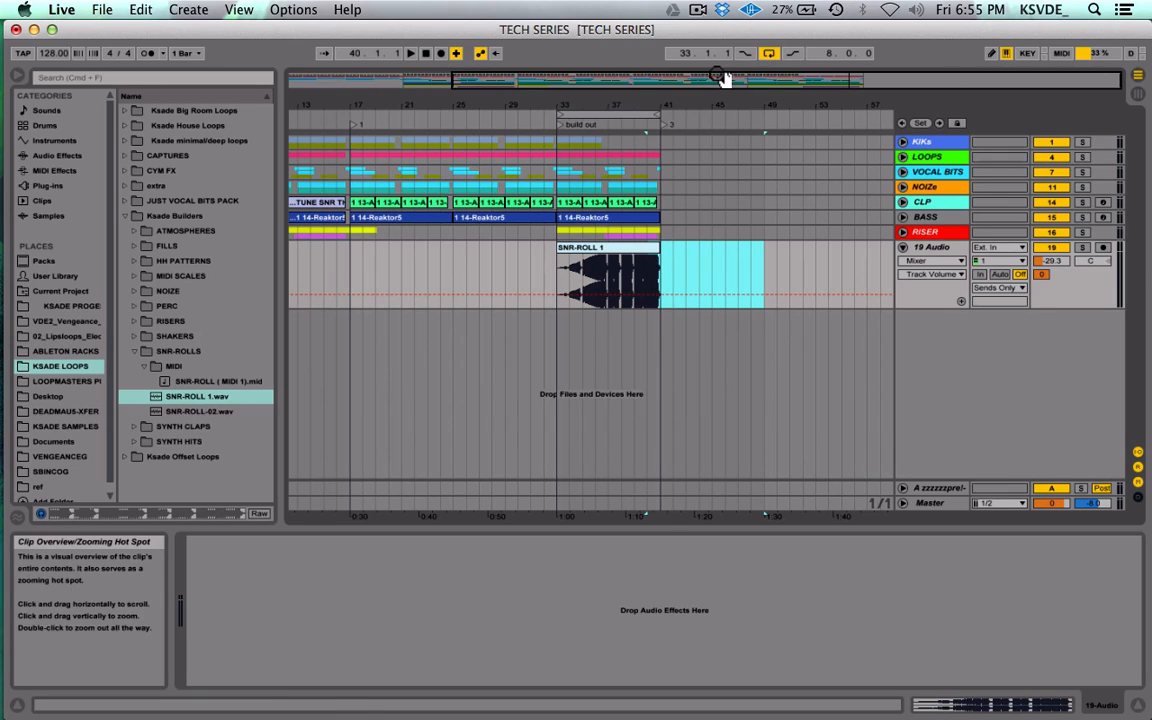
left_click_drag(722, 78, 626, 80)
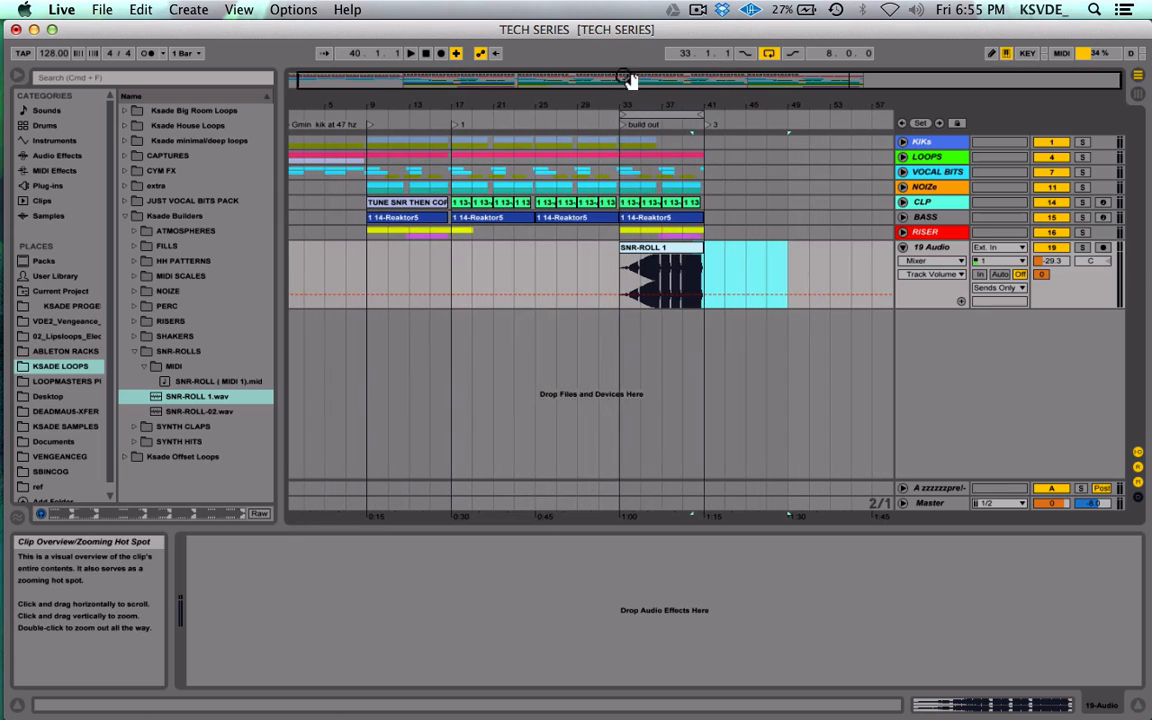
left_click(580, 256)
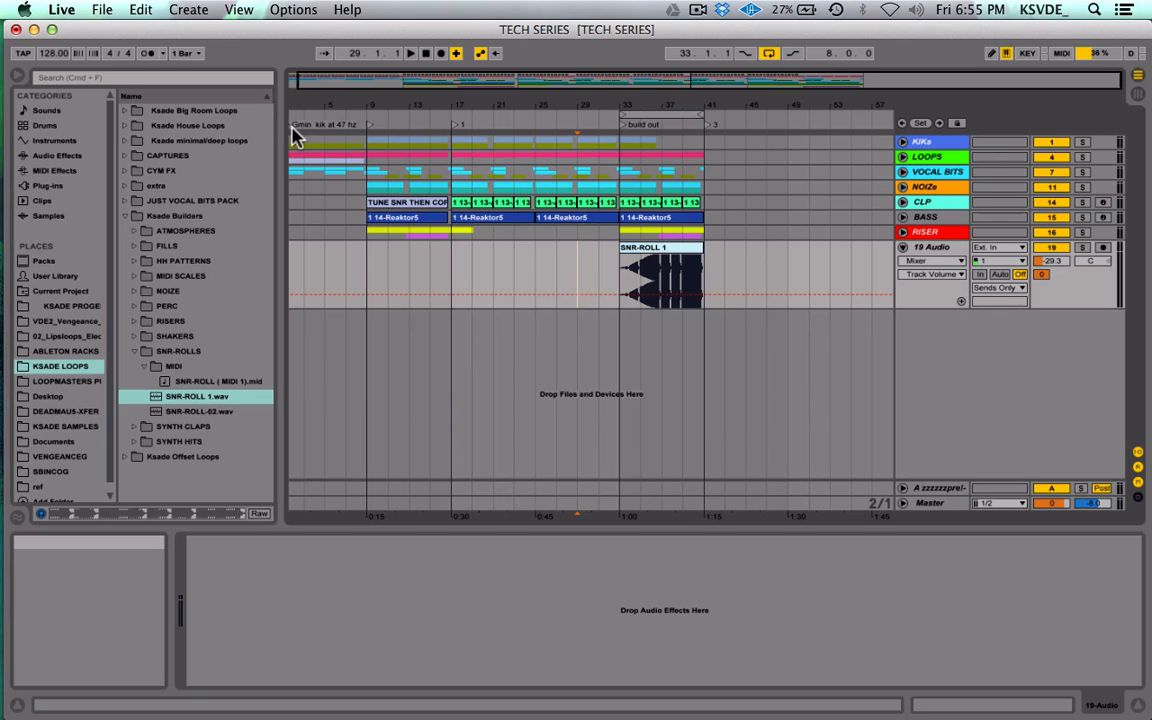
Step: Play the arrangement from bar 1 with looping off and glance at the track levels in the Session mixer
scroll(345, 235, "left", 1)
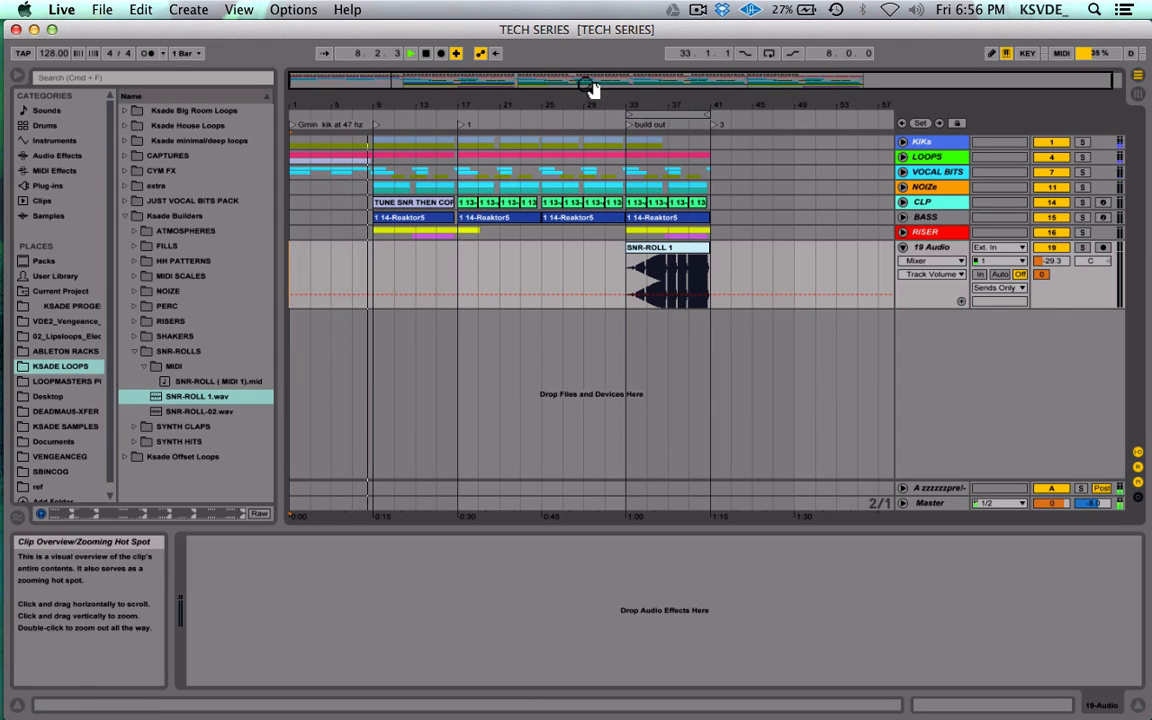
key("Tab")
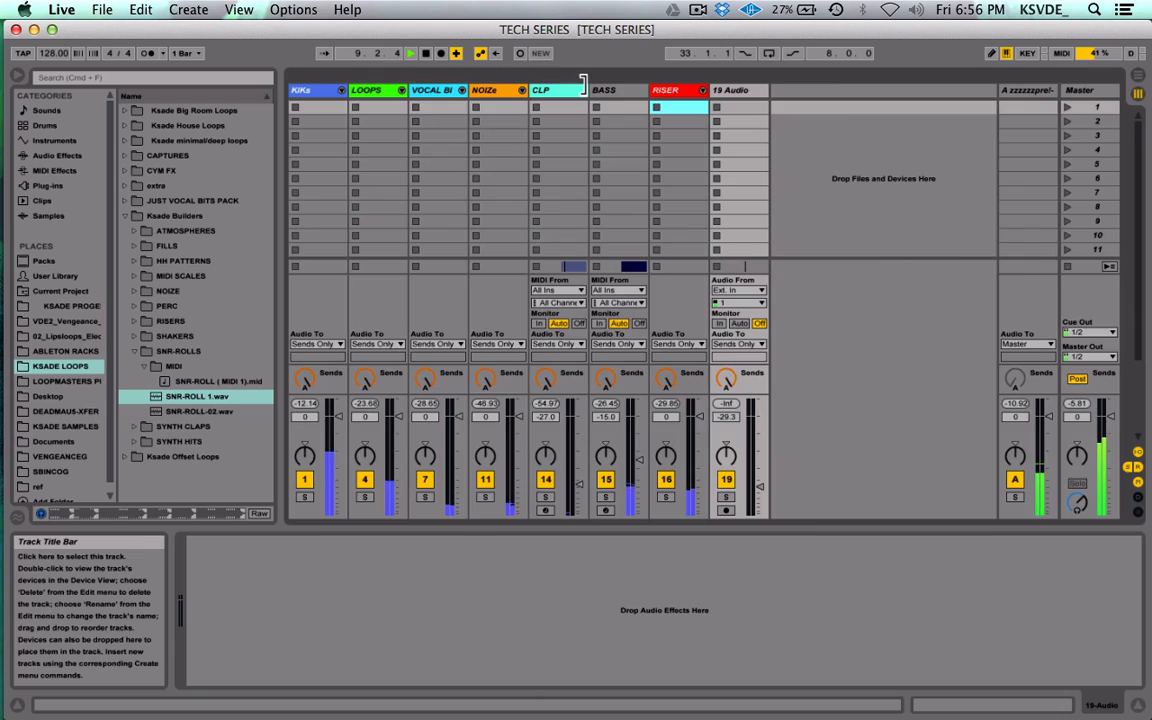
key("Tab")
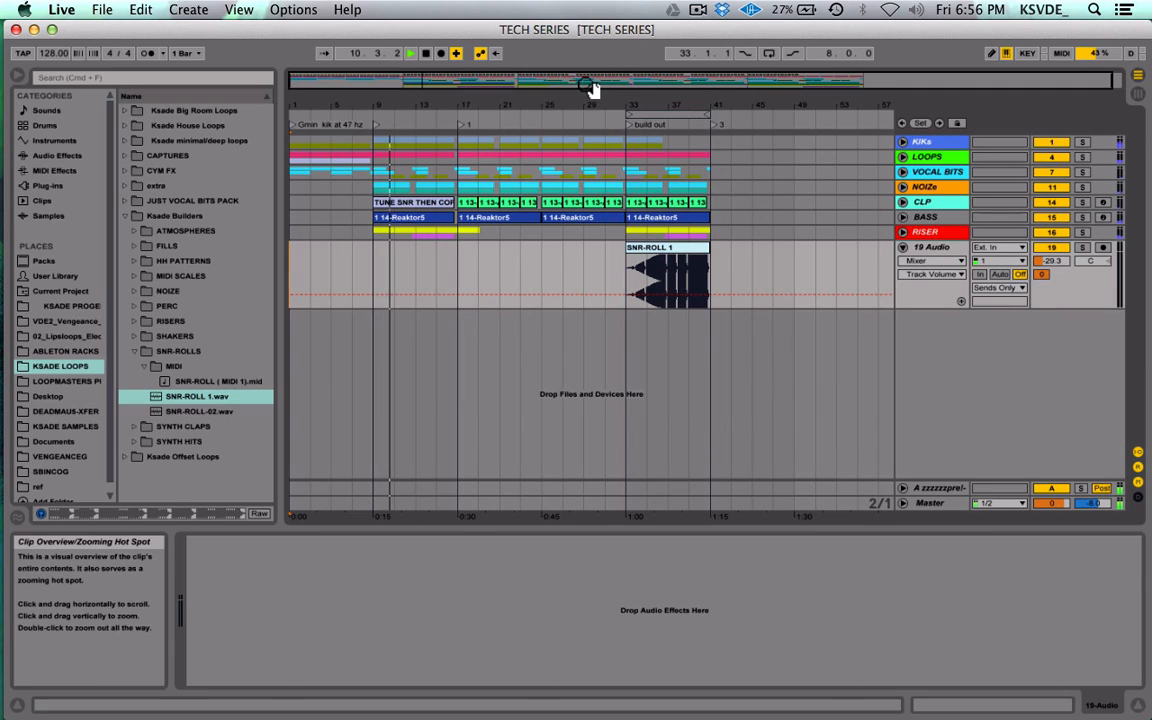
left_click(698, 9)
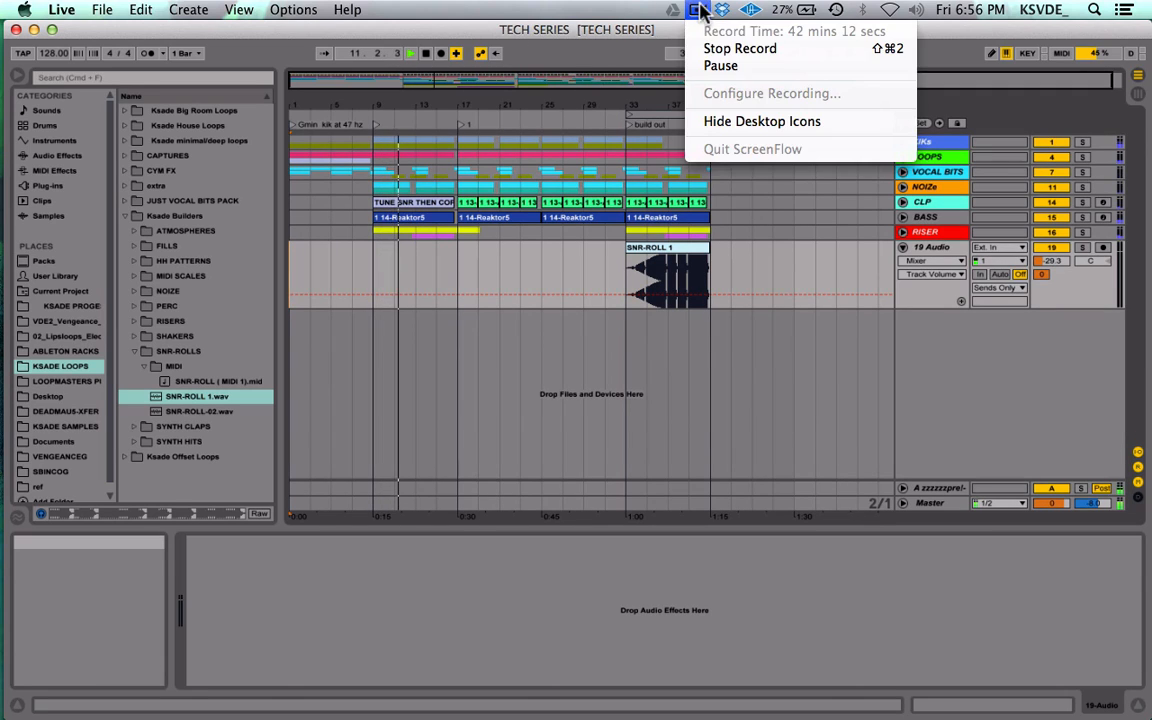
left_click(652, 30)
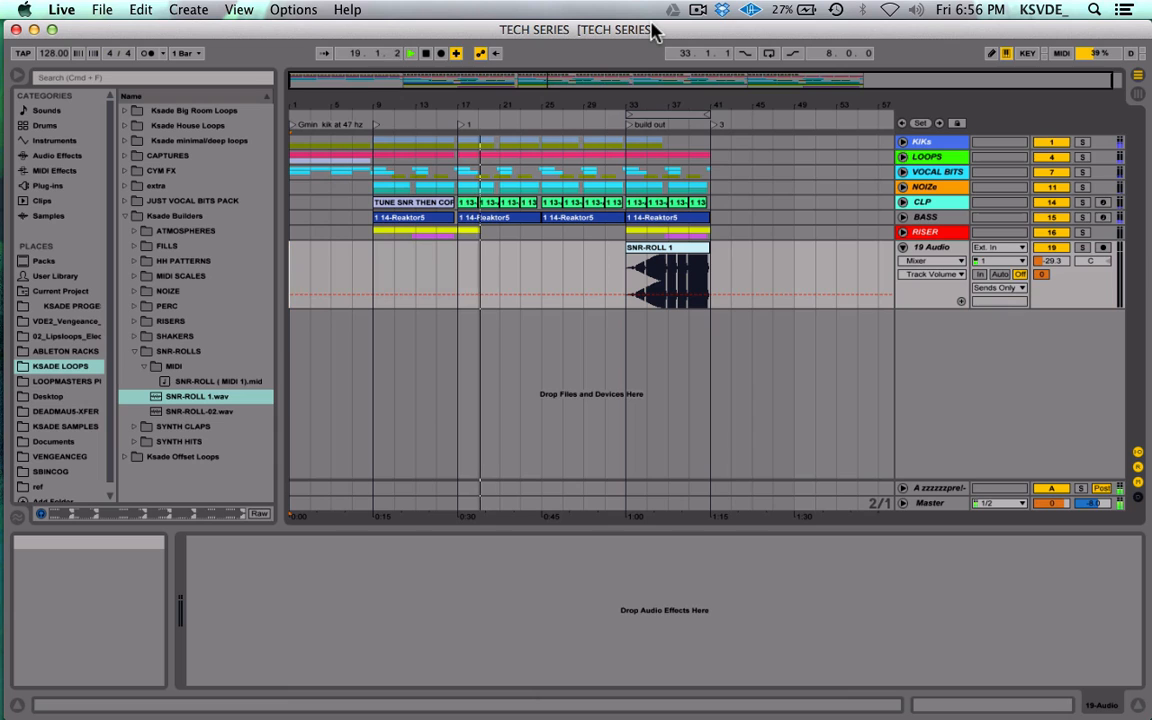
Step: Expand the LOOPS group and copy the 6 Audio clips spanning bars 1 to 9
left_click(903, 157)
left_click(362, 310)
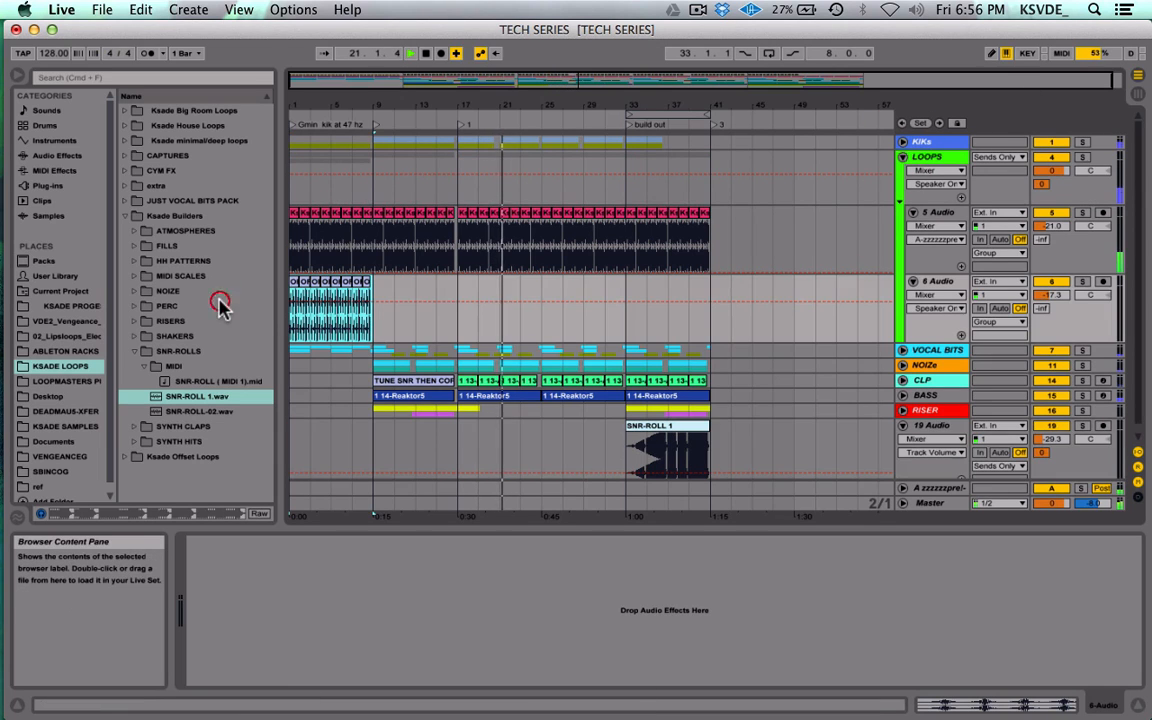
key("super+c")
Step: Paste the copied loops on the 6 Audio track at 25.1.1
left_click(544, 320)
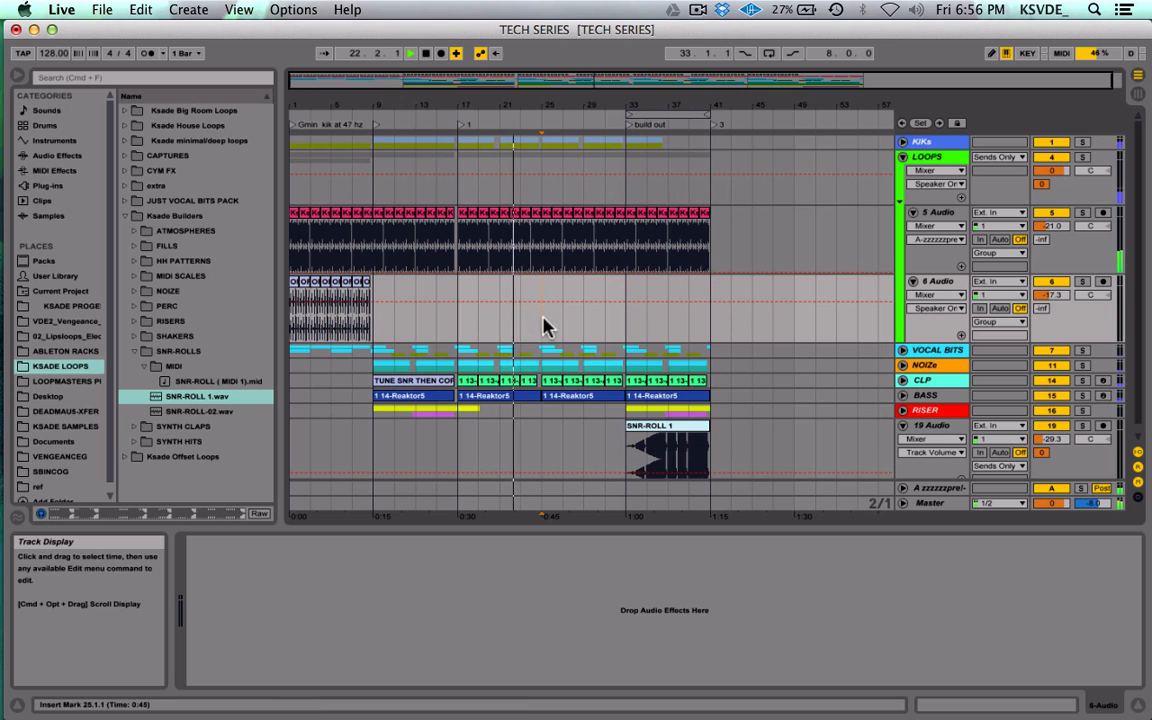
key("super+v")
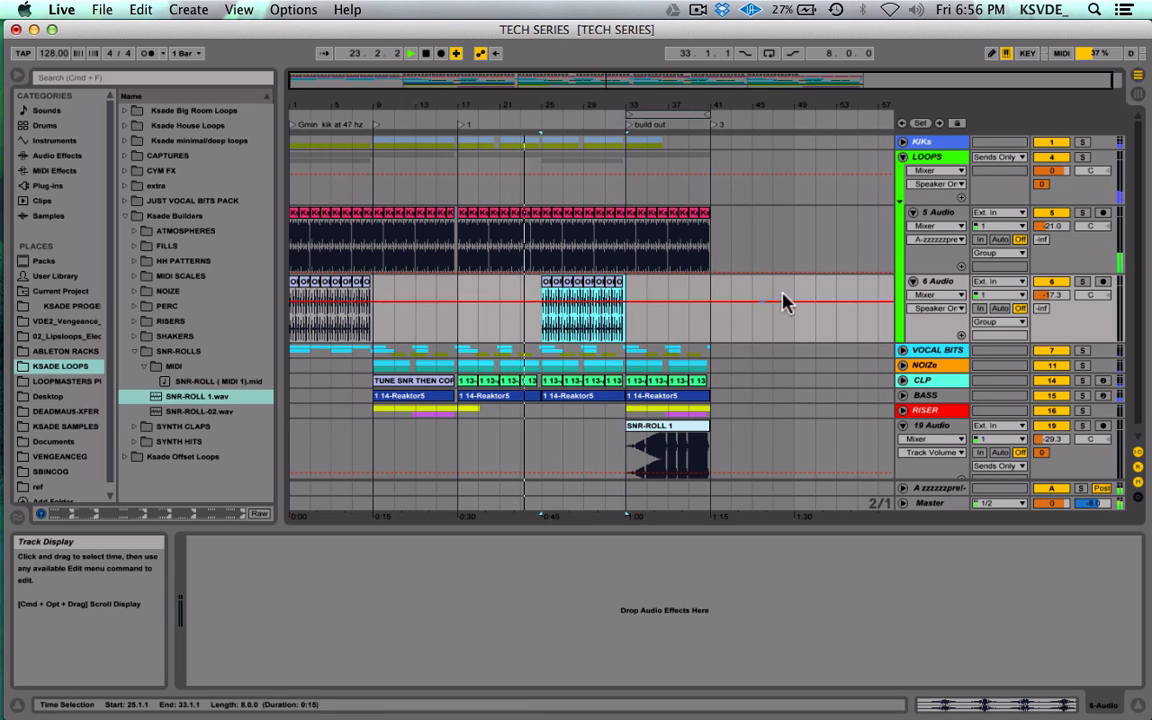
left_click_drag(648, 84, 648, 130)
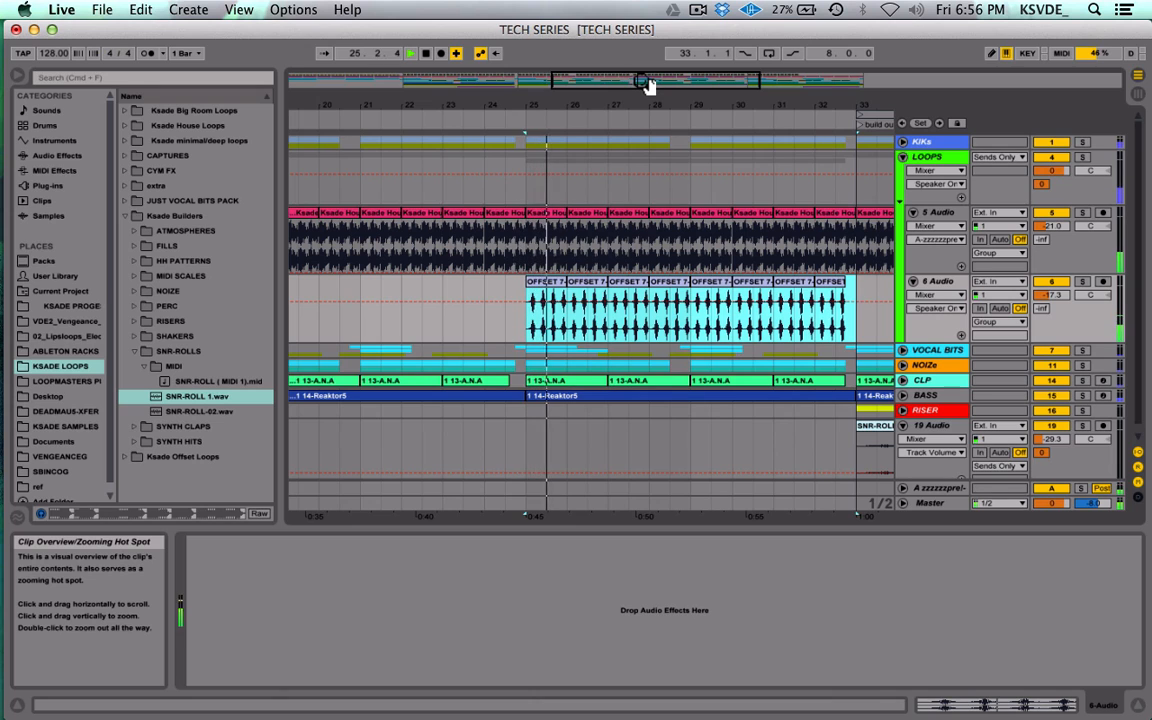
left_click_drag(648, 84, 648, 52)
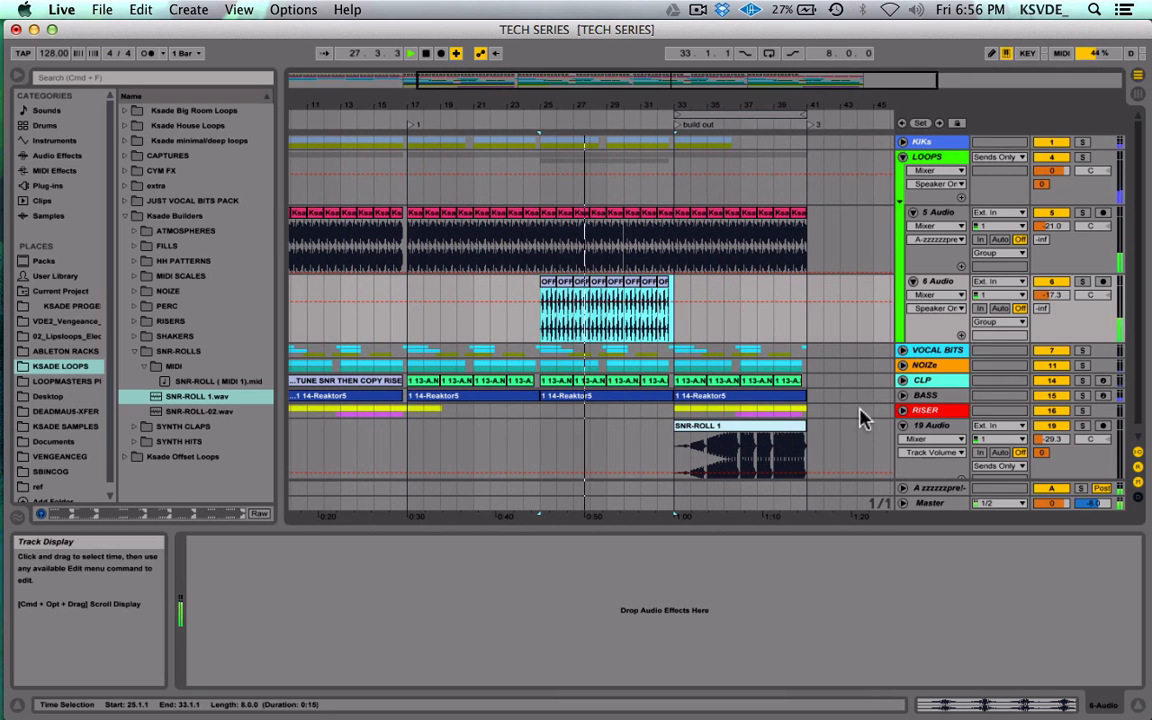
Step: Paste the copied loops on 6 Audio at 41.1.1 and delete the copies between bars 25 and 33
left_click(805, 321)
key("super+v")
left_click(668, 323)
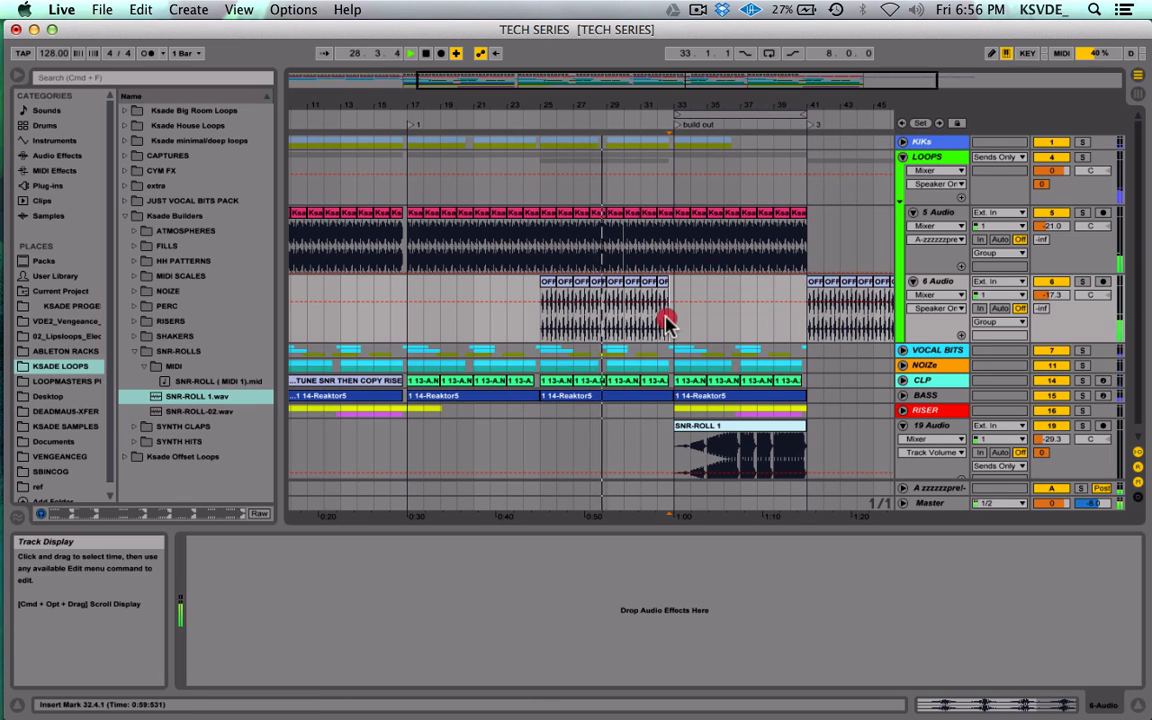
left_click_drag(667, 321, 507, 324)
key("Delete")
Step: Copy the KIKs group clips from 25.1.1 to 33.1.1 and paste them at 41.1.1
left_click_drag(543, 145, 676, 146)
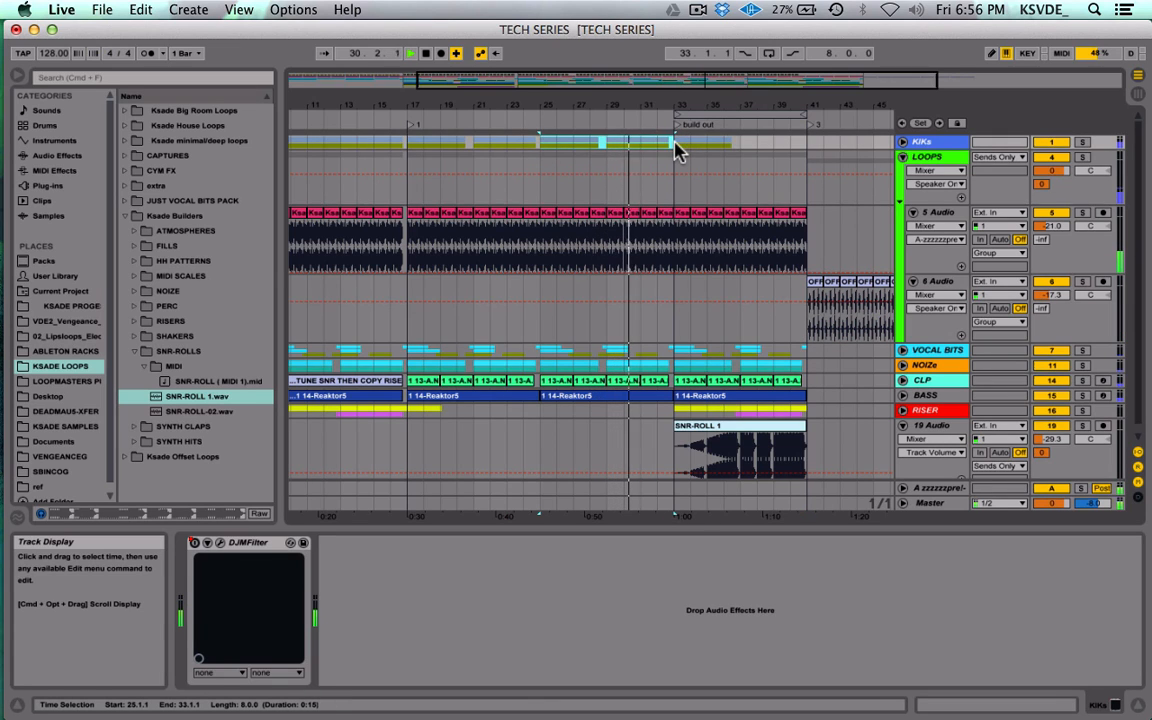
left_click(809, 143)
key("super+v")
scroll(684, 244, "right", 3)
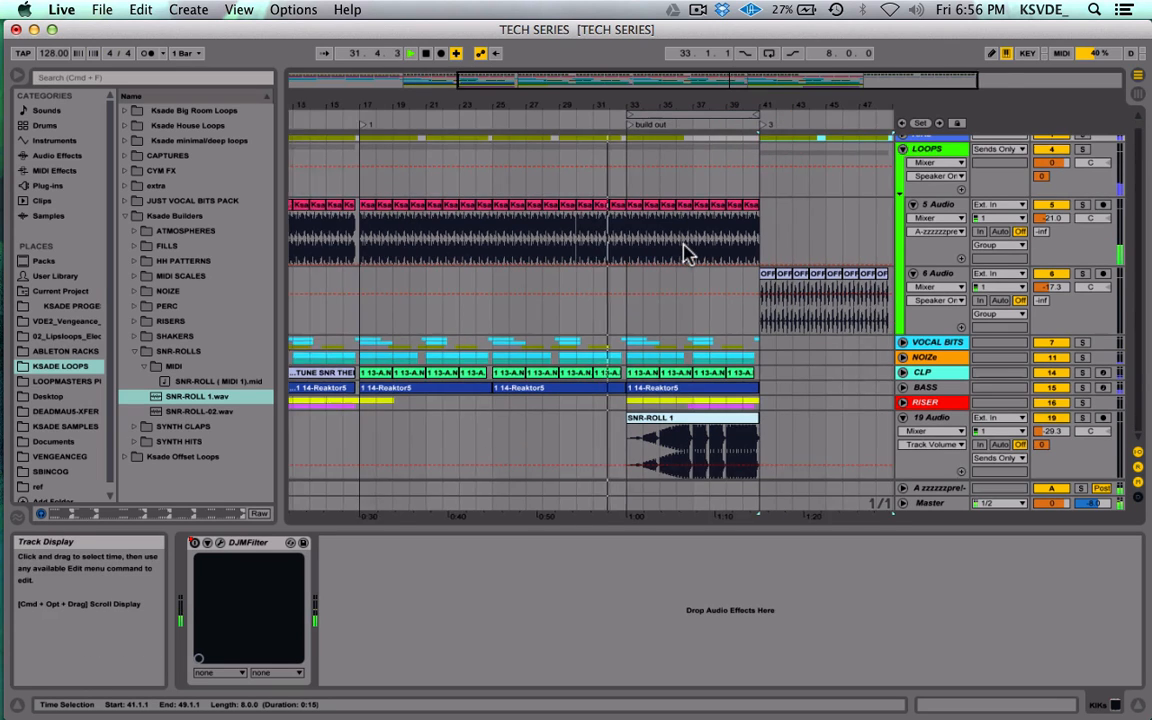
scroll(684, 250, "right", 2)
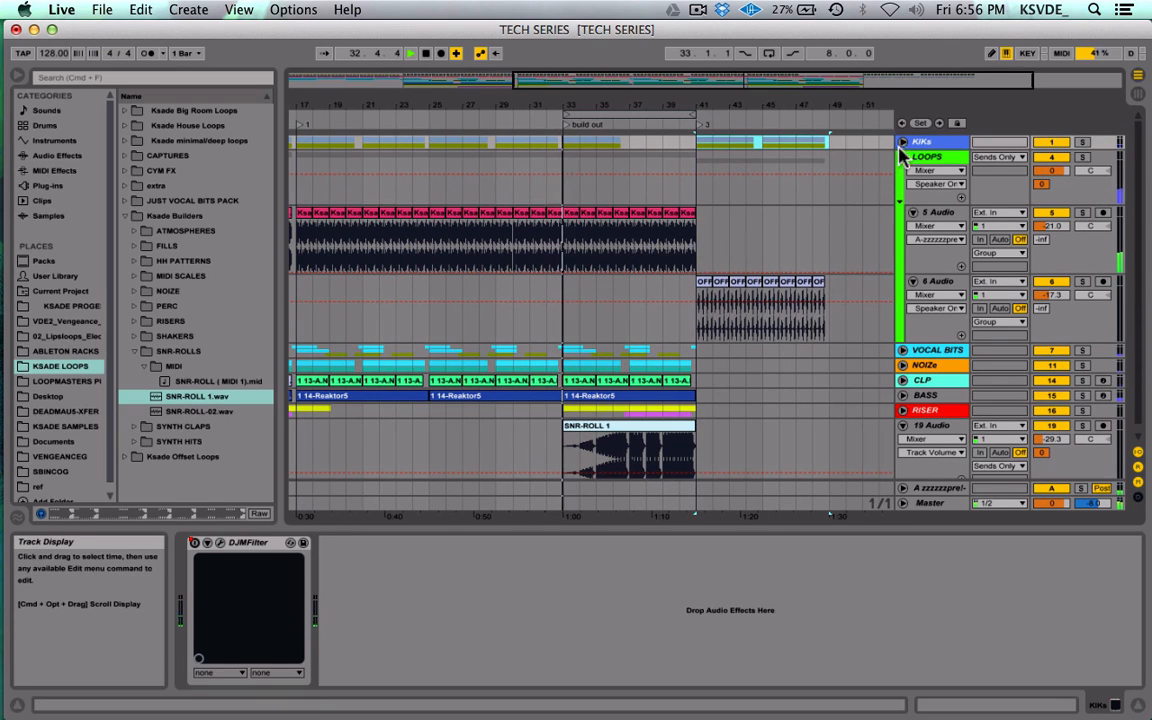
scroll(752, 296, "left", 1)
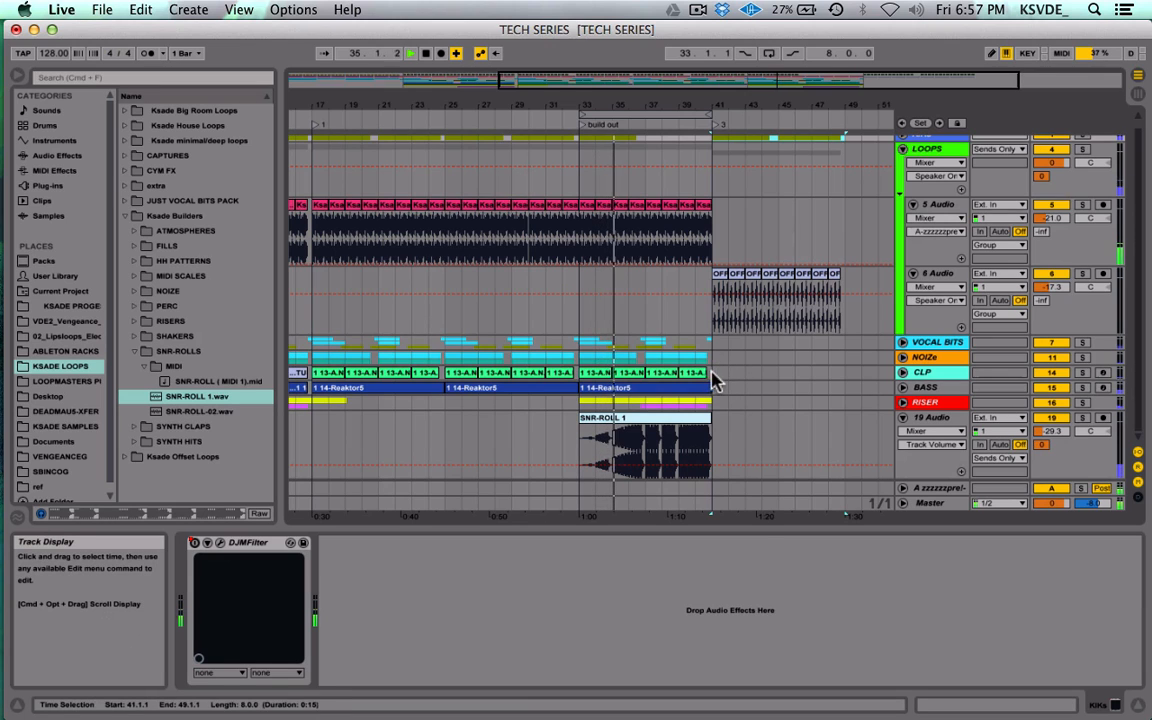
Step: Duplicate the VOCAL BITS, NOIZe and CLP clips from bars 33–41 to 41.1.1, then delete the NOIZe copies between bars 41 and 49
left_click(579, 343)
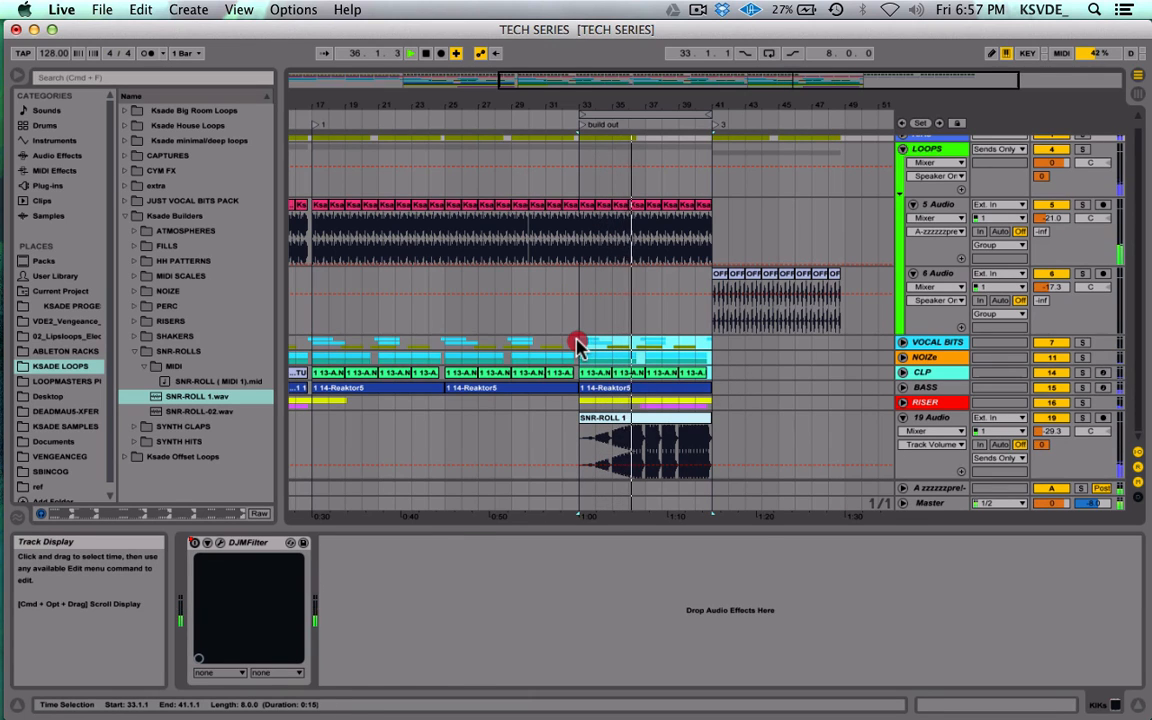
key("super+d")
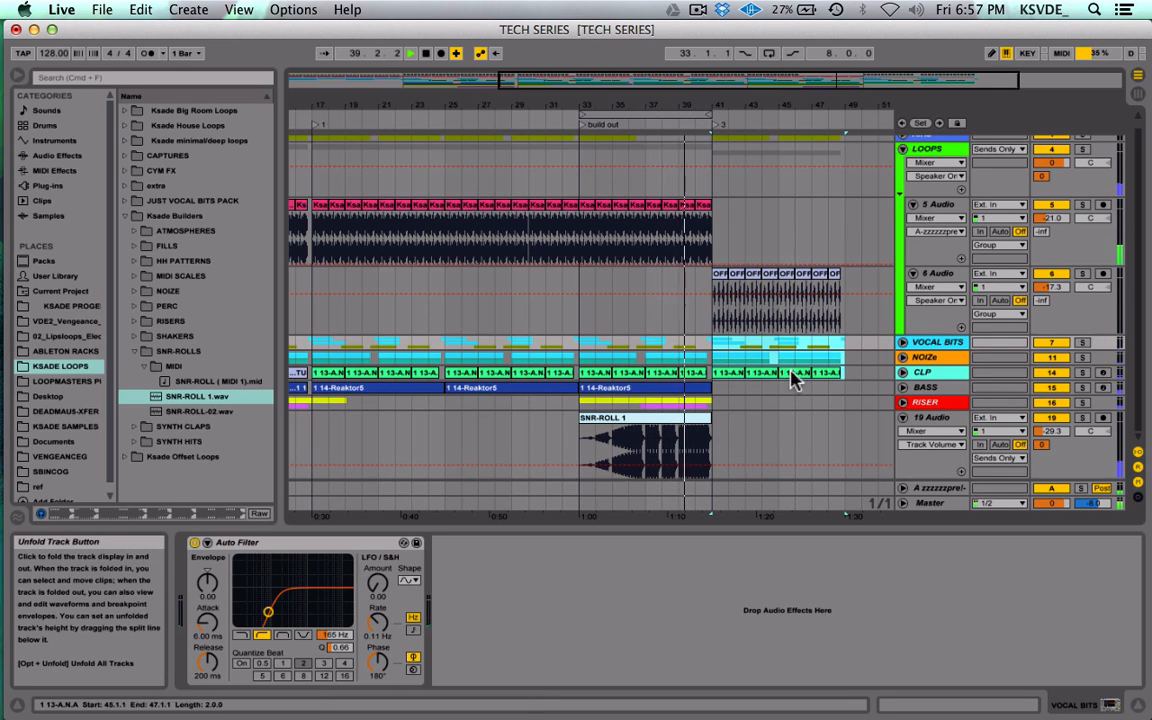
left_click(843, 360)
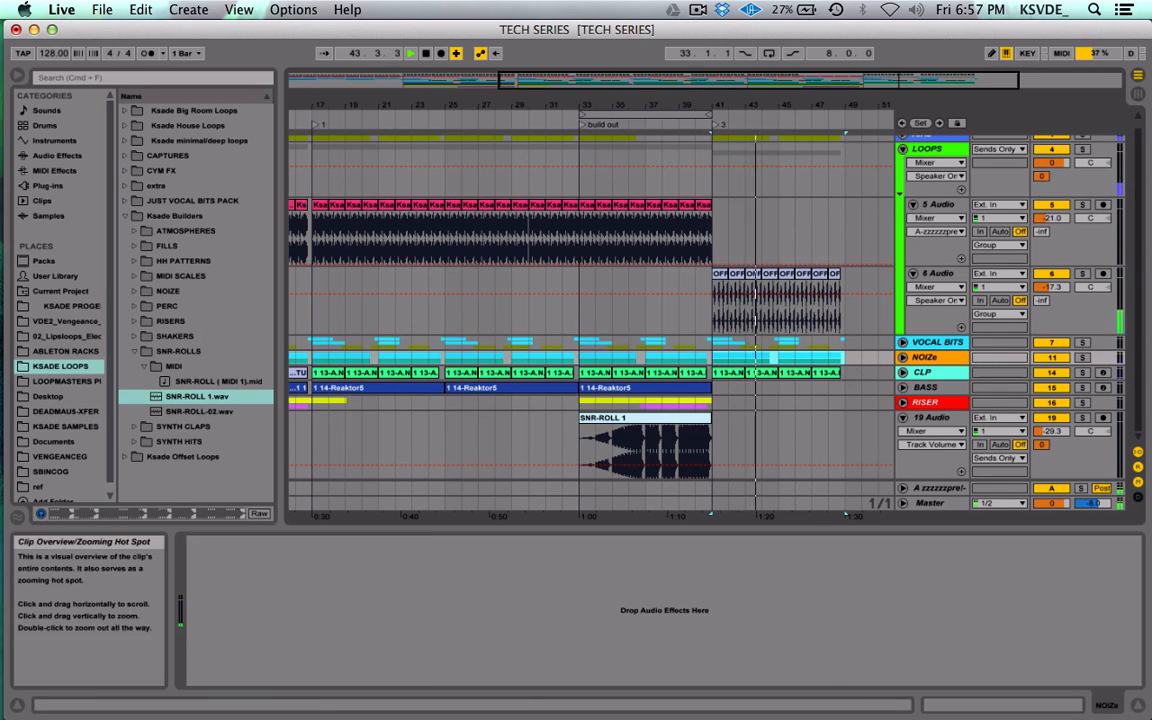
left_click_drag(828, 81, 828, 40)
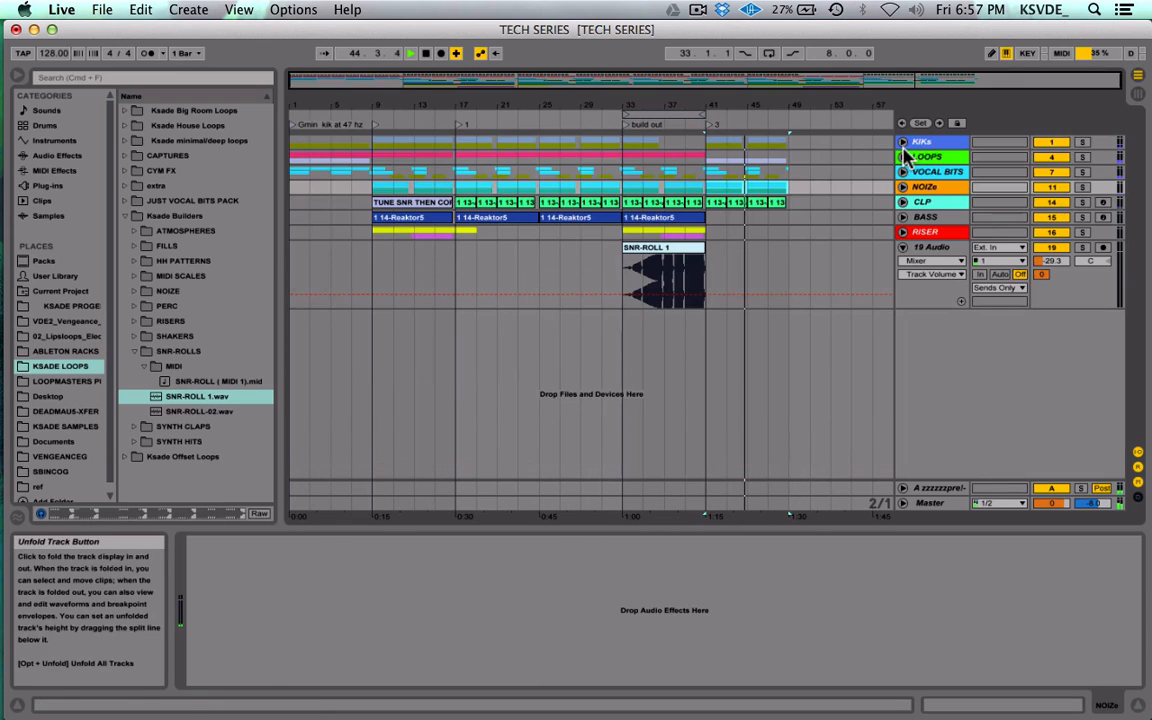
key("alt+u")
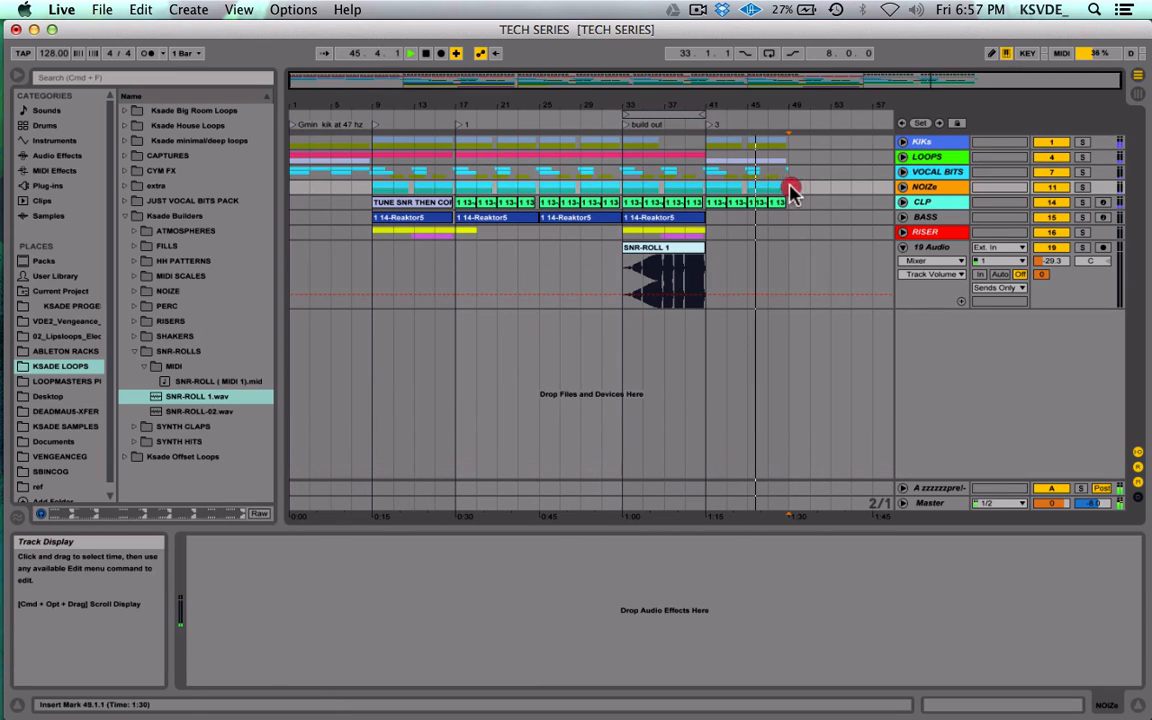
left_click(712, 190)
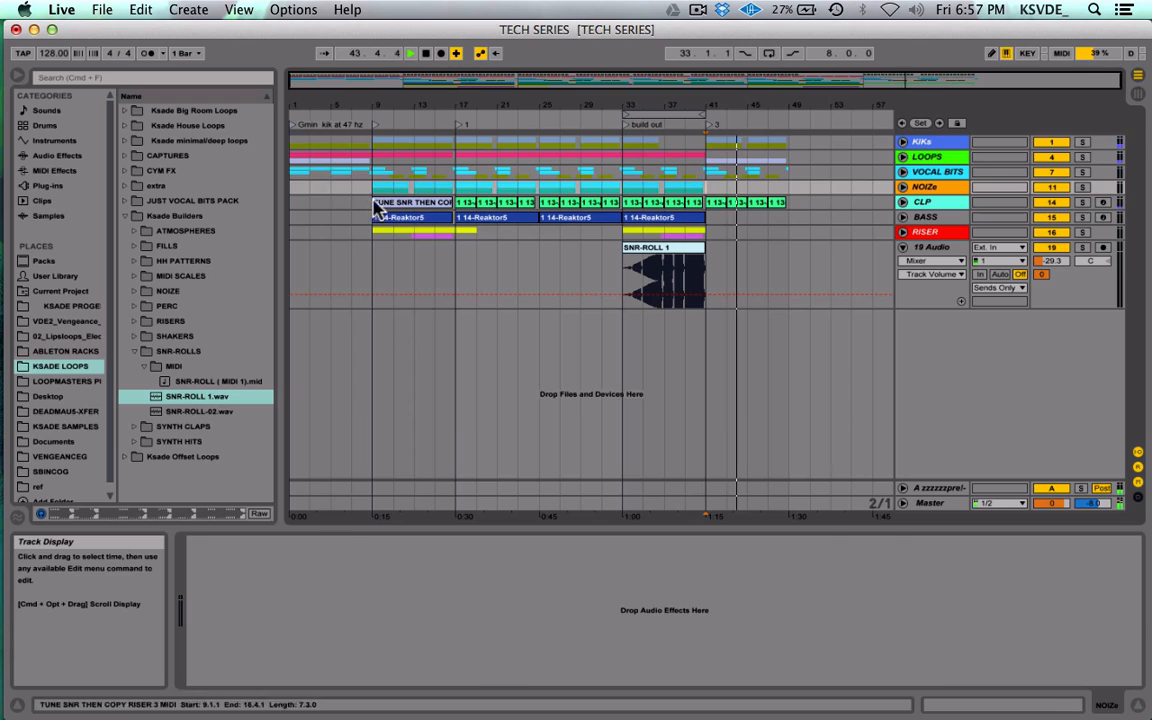
Step: Play the arrangement from points around bars 7, 9, 17 and 41 to compare the sections
left_click(342, 206)
left_click(374, 250)
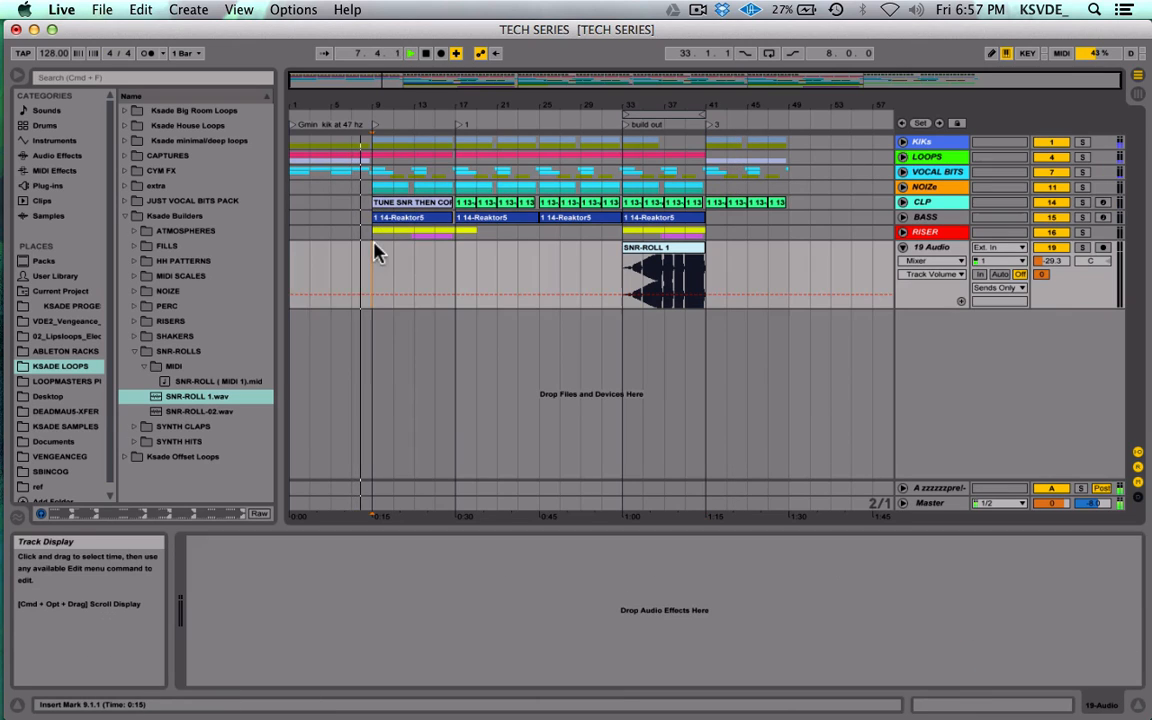
left_click(356, 187)
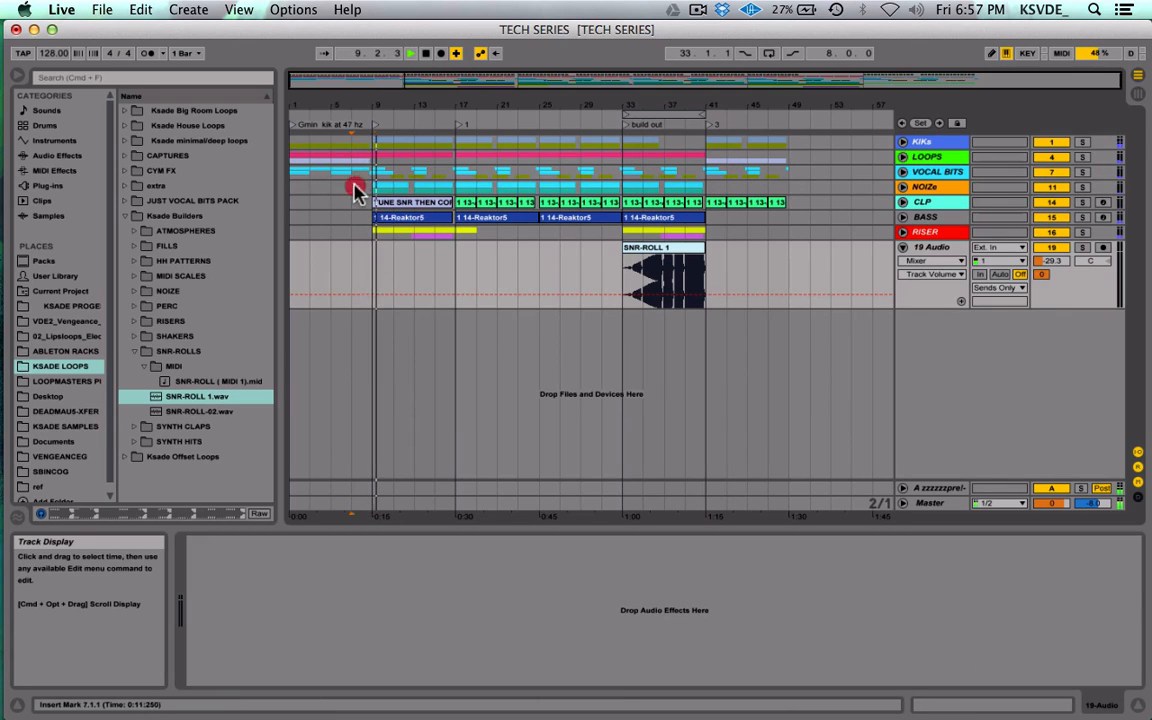
left_click(710, 128)
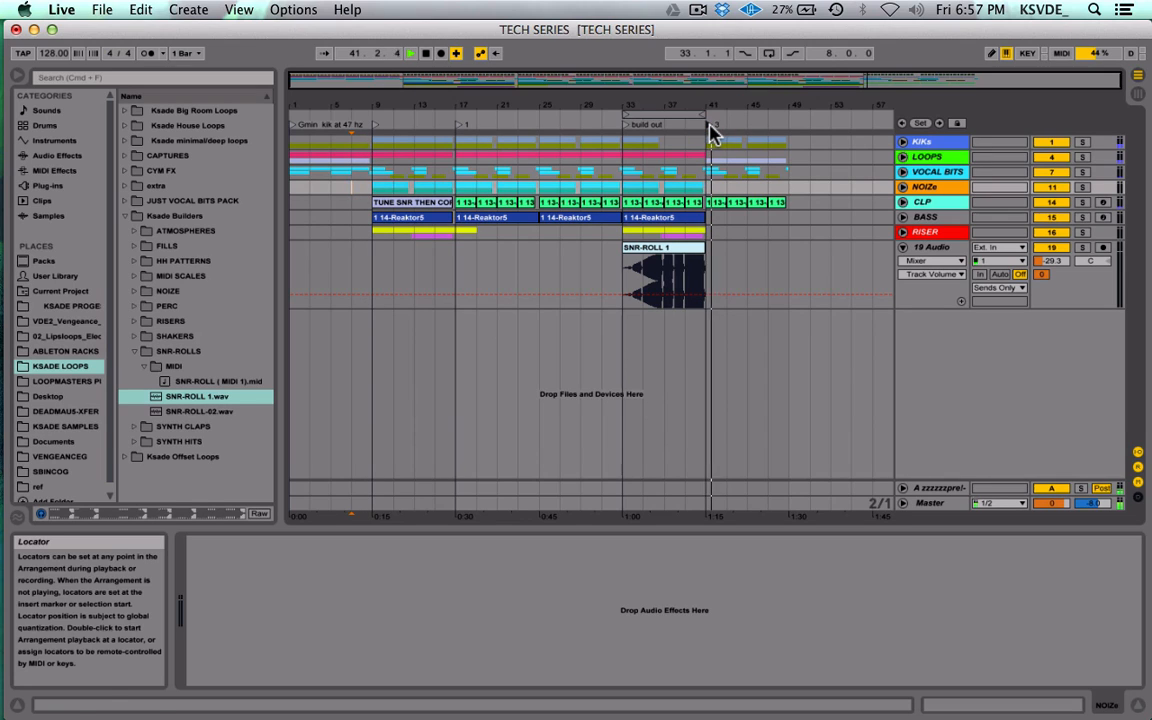
key("space")
left_click_drag(709, 219, 792, 118)
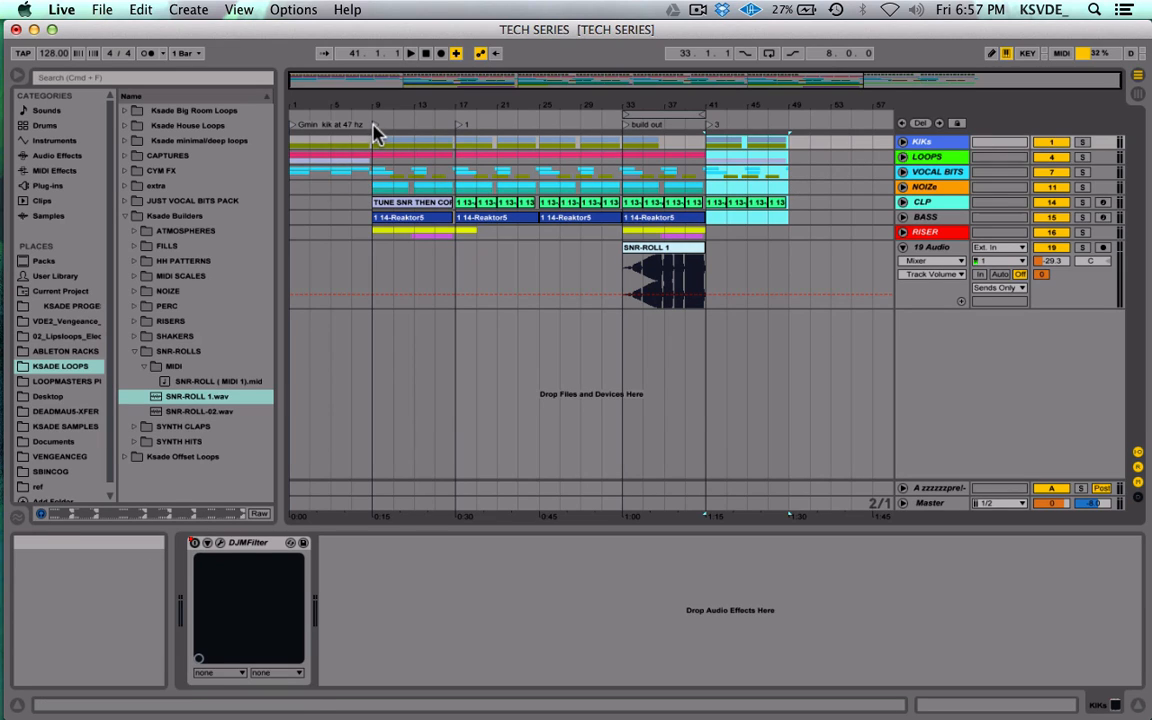
left_click(457, 128)
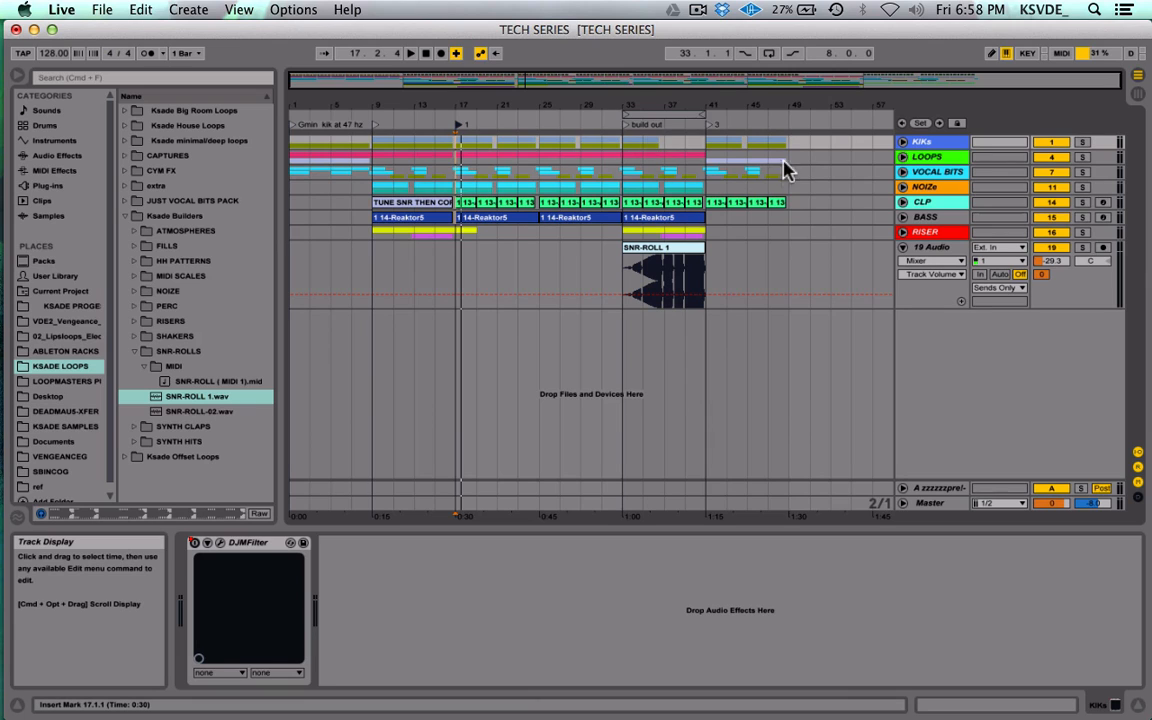
left_click(710, 187)
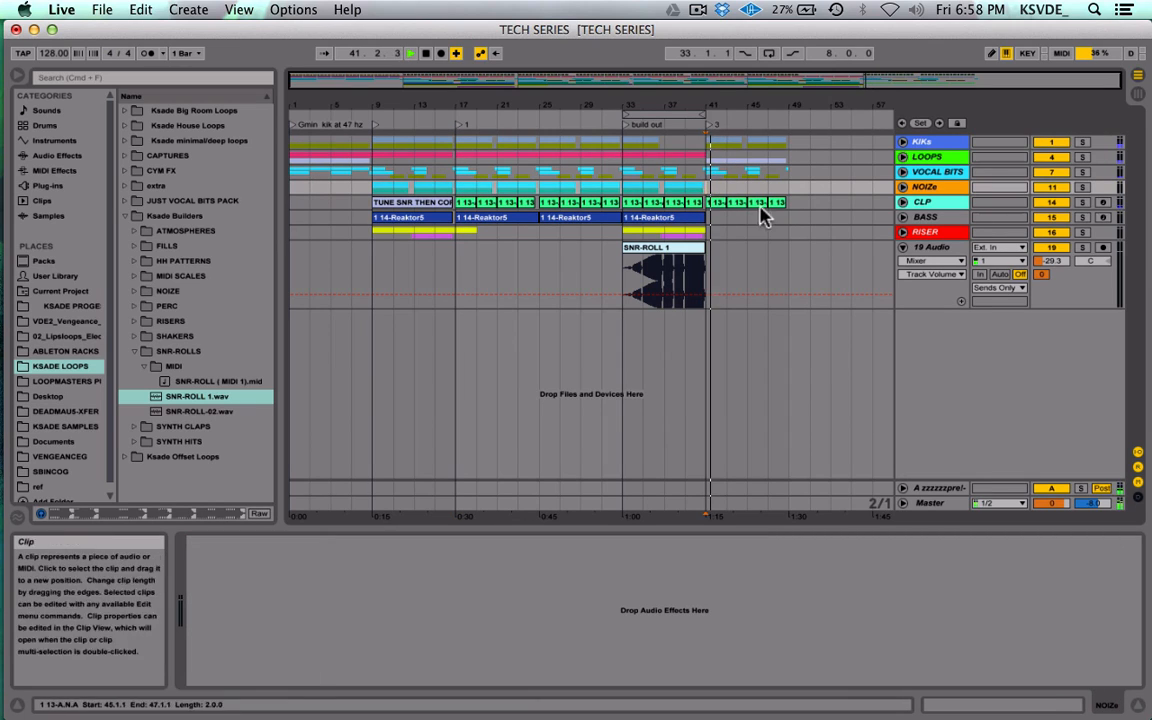
Step: Delete all clips between bars 41 and 49 on the KIKs through BASS tracks and stop playback
left_click_drag(792, 216, 707, 139)
key("Delete")
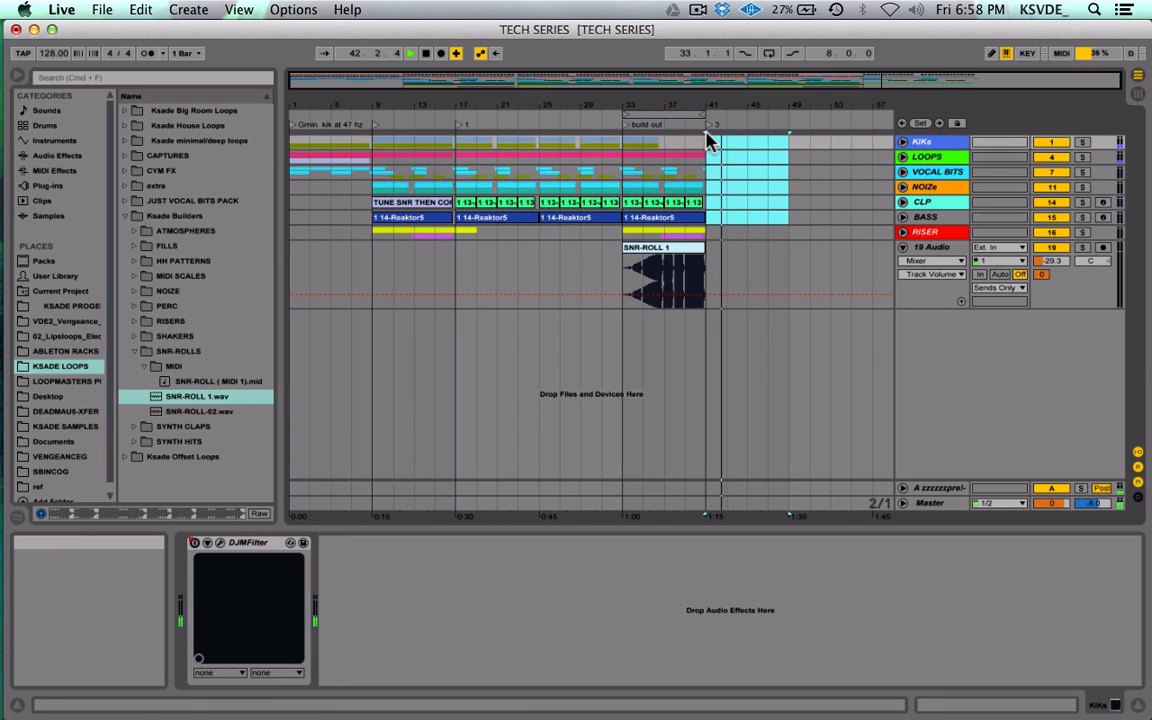
left_click(770, 219)
key("space")
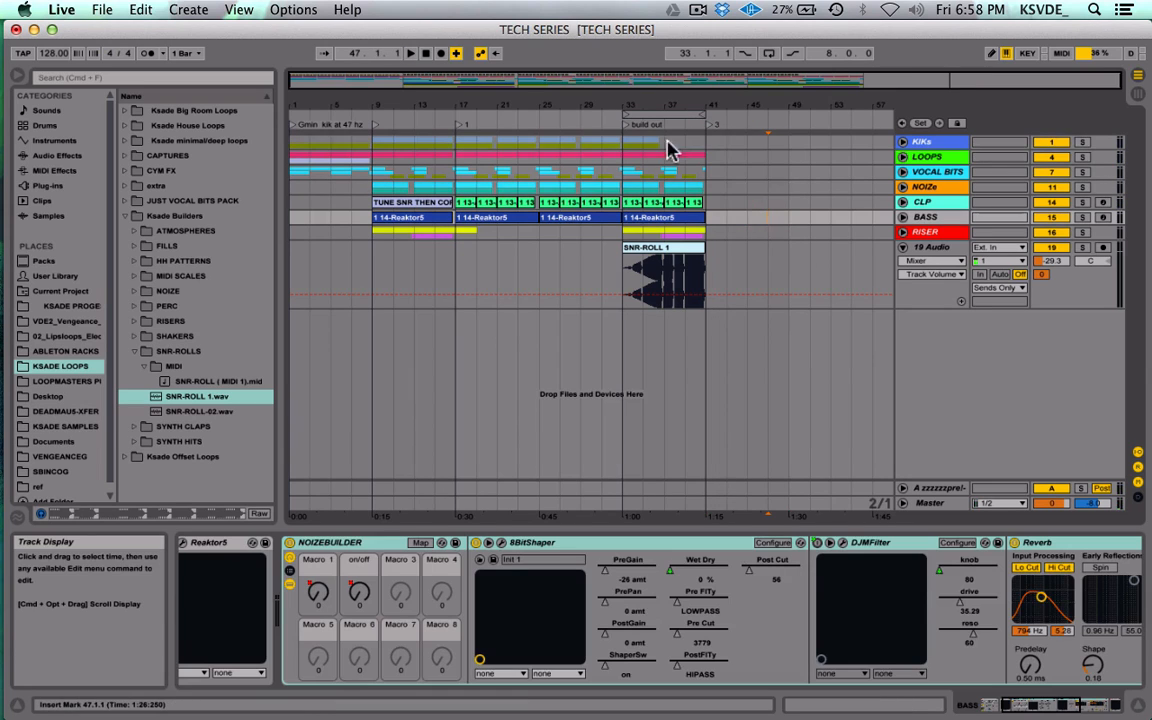
Step: Play the build out section from 33.1.1 and again from 39.1.1
left_click(622, 175)
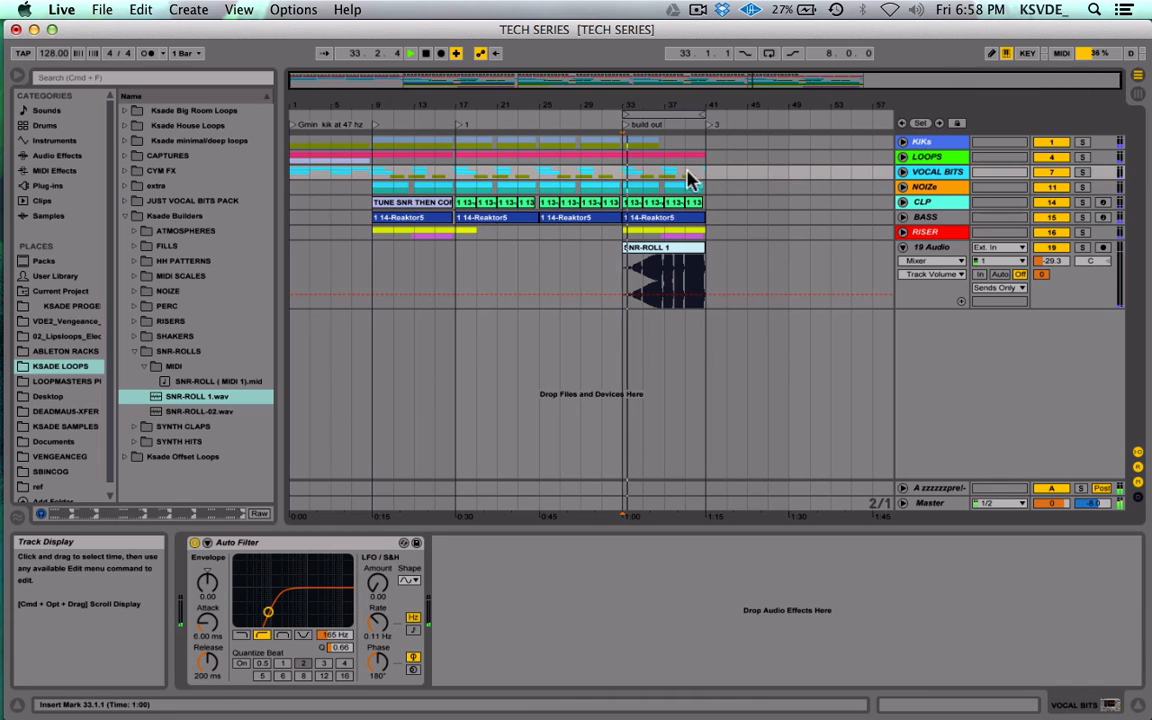
key("space")
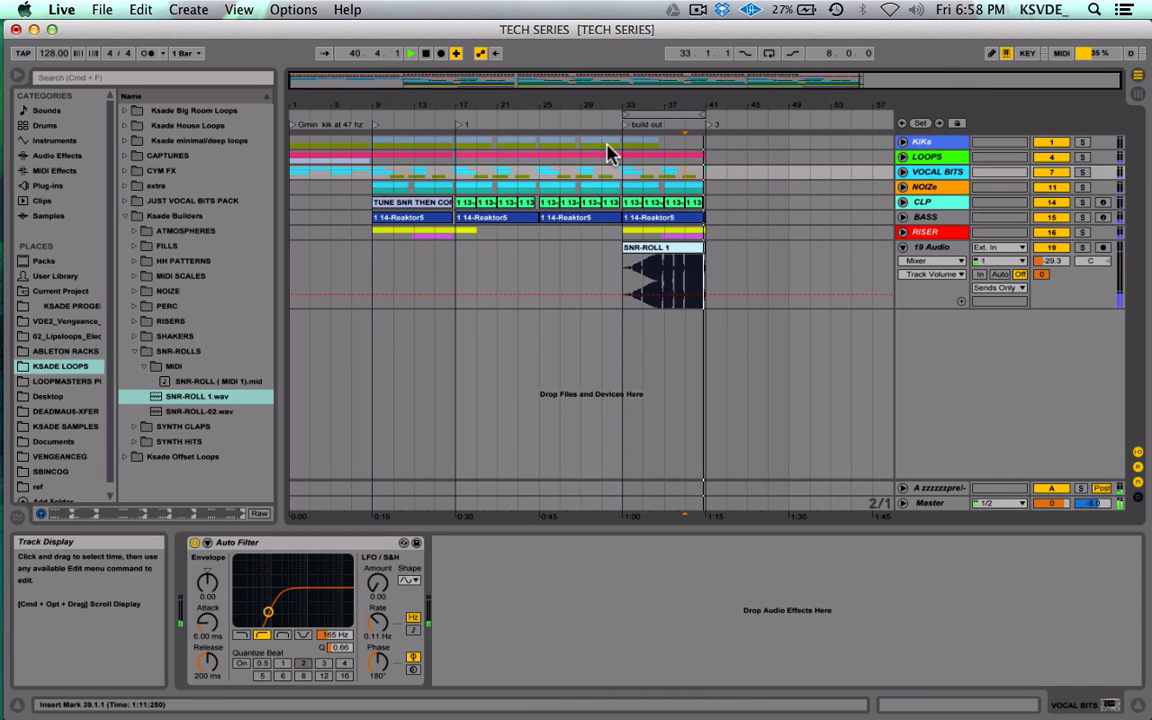
key("space")
Step: Collapse the 19 Audio track and save the set
left_click(903, 247)
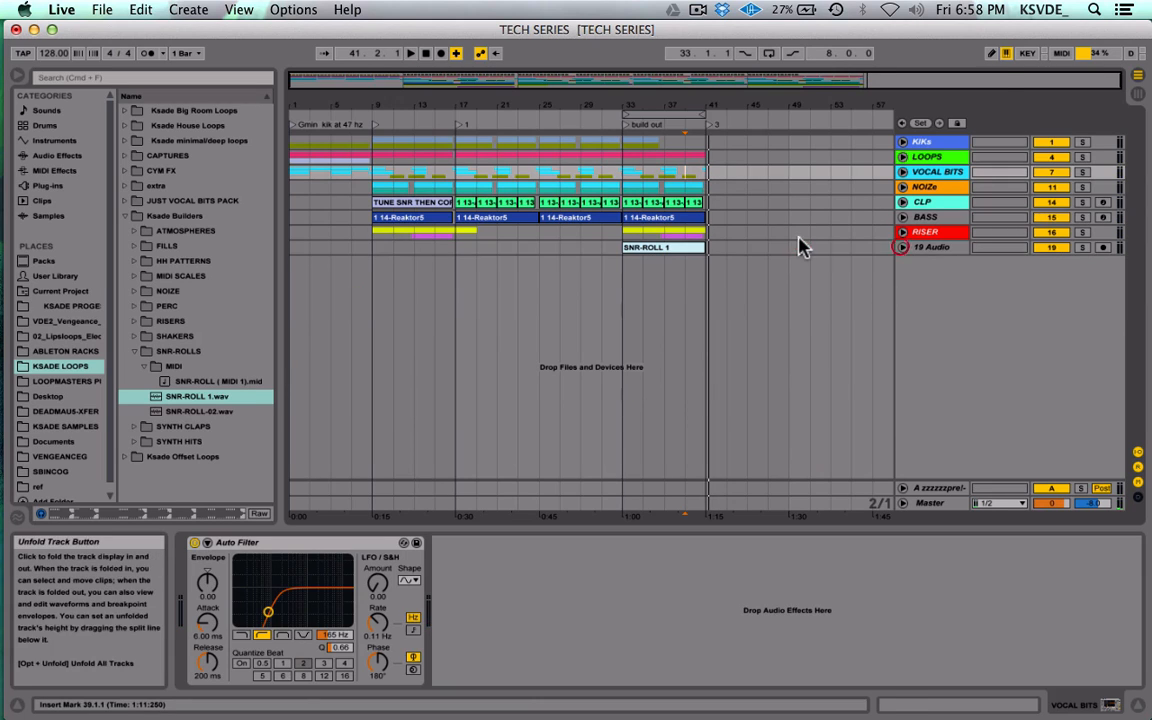
left_click(800, 245)
key("super+s")
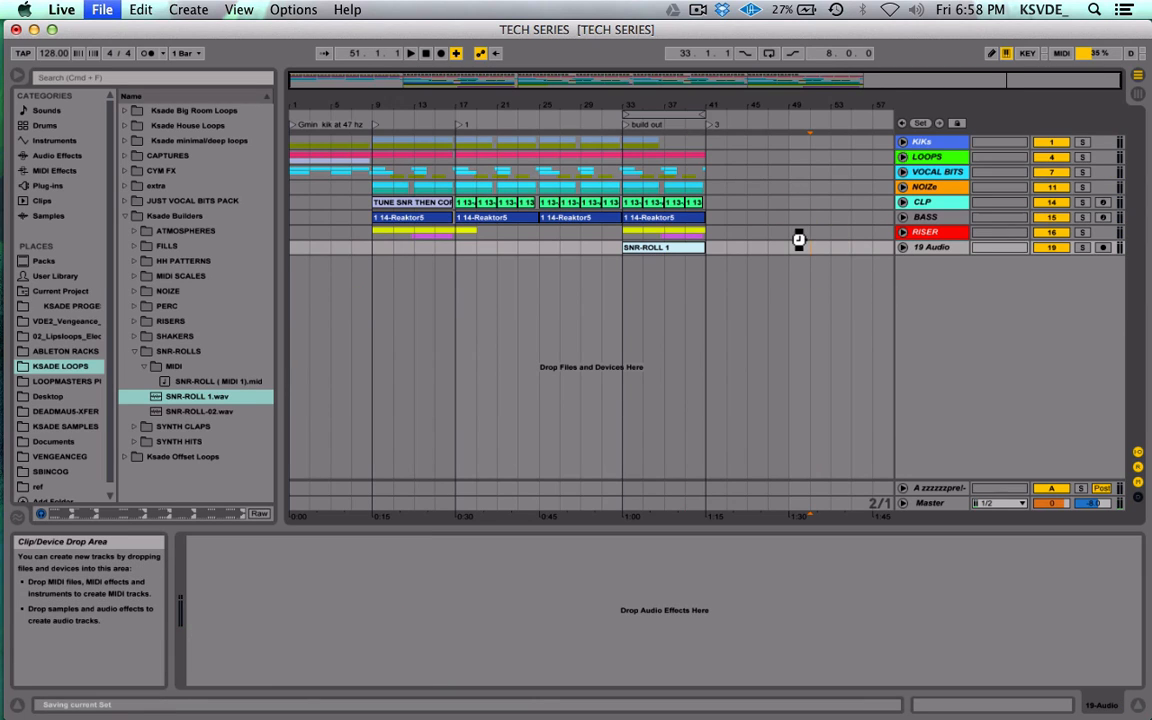
Step: Rename the 19 Audio track to SNRROLL and colour it orange
left_click(932, 249)
key("super+r")
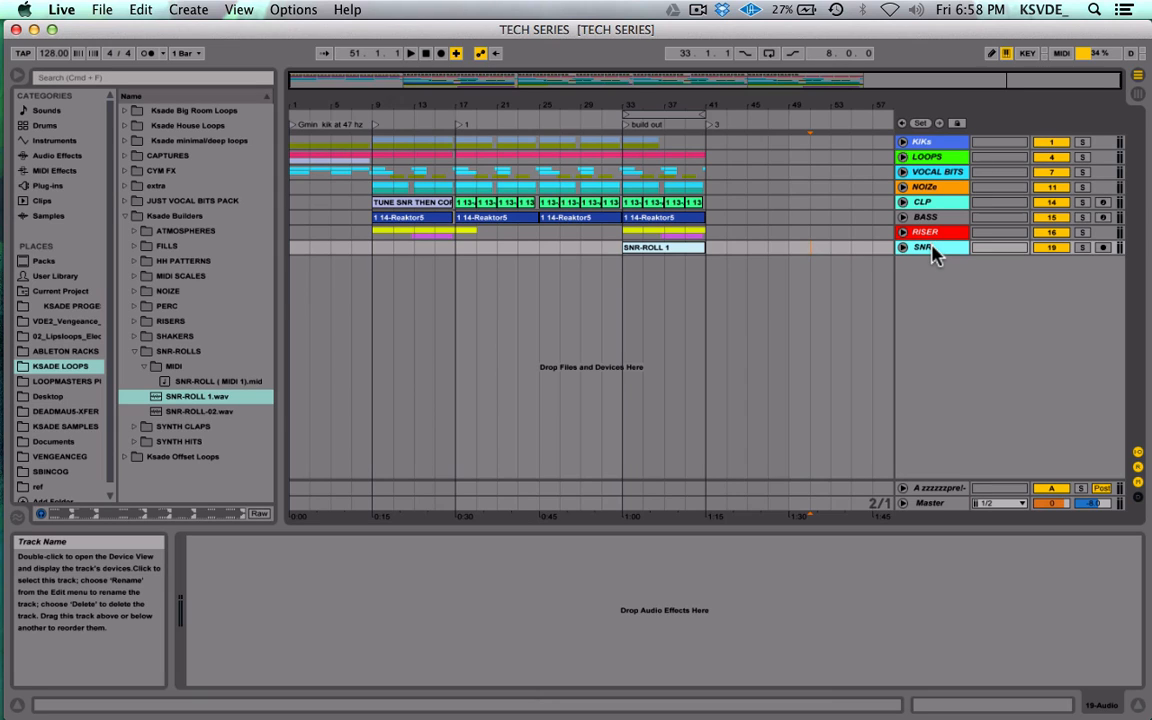
type("SNRROLL")
right_click(933, 249)
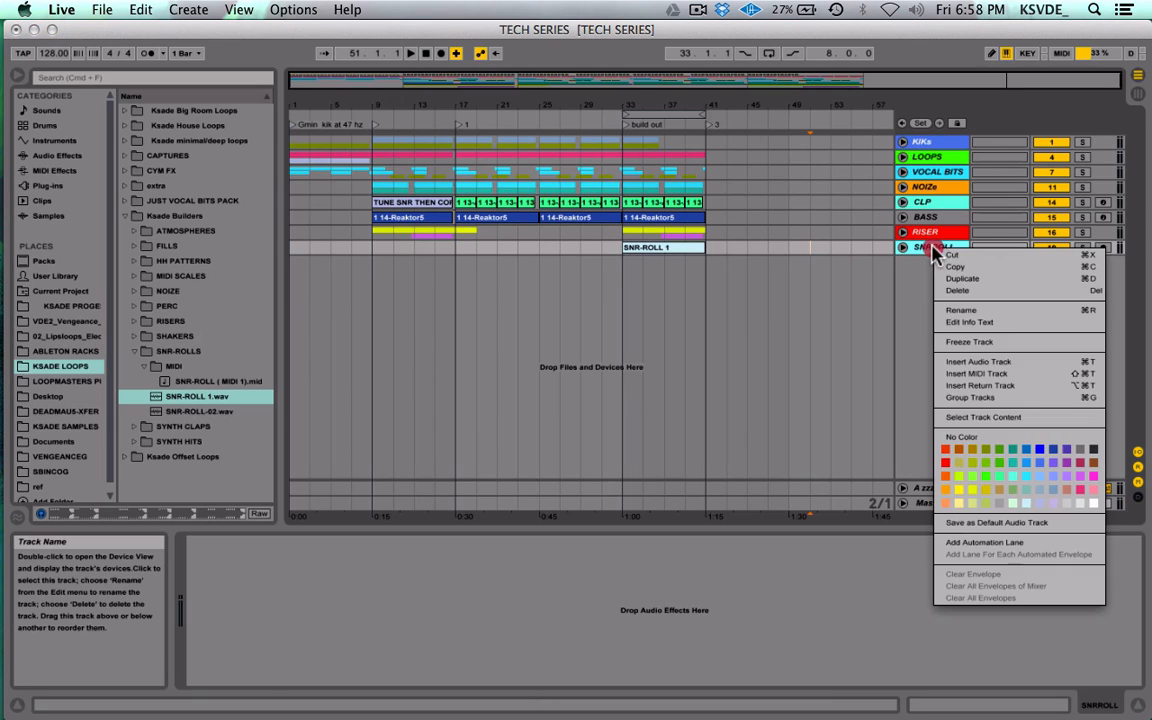
left_click(948, 488)
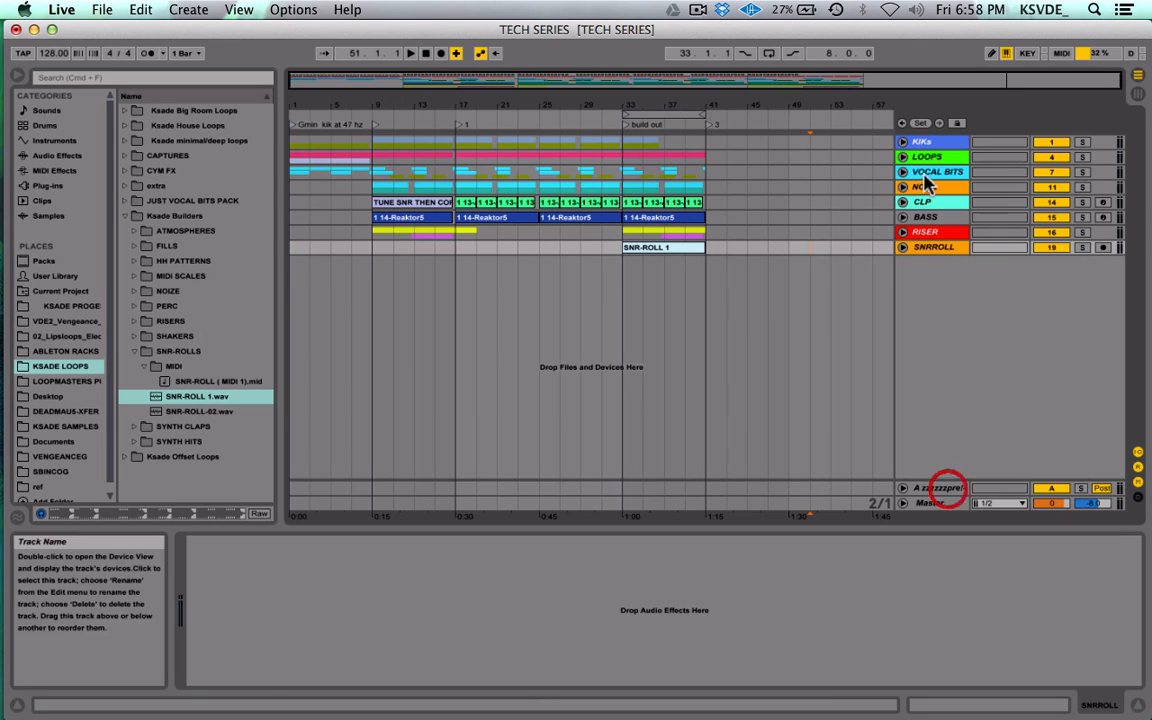
Step: Colour the BASS track black and save the set
left_click(940, 218)
right_click(940, 218)
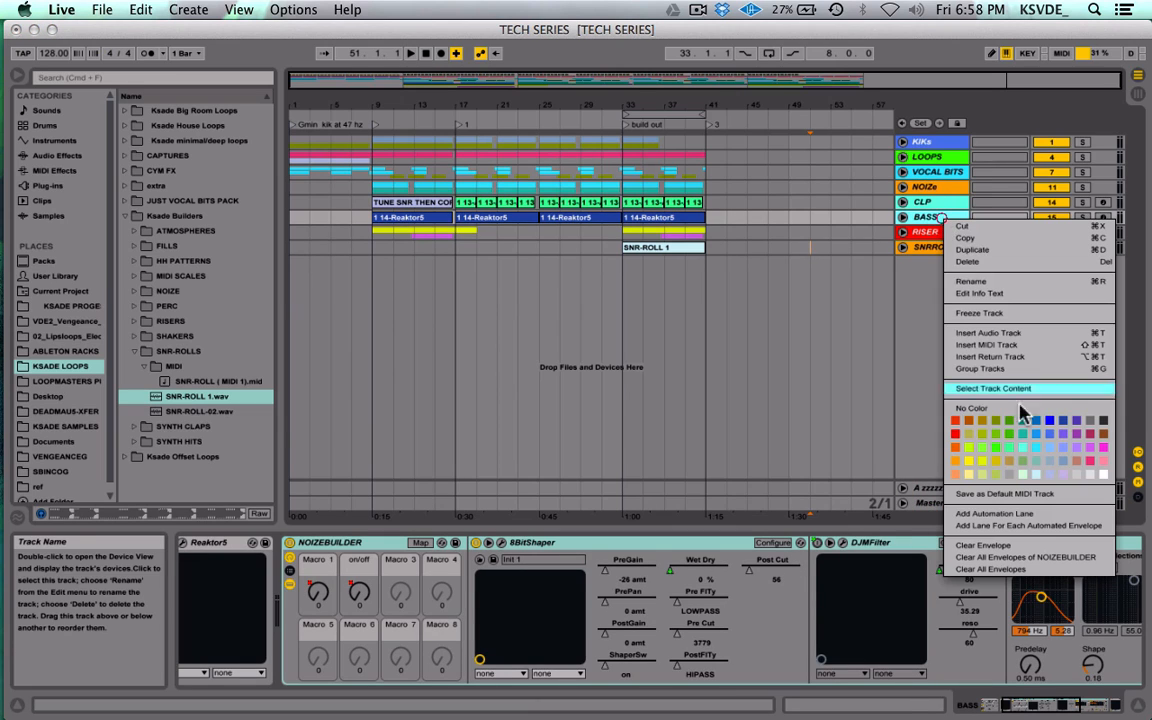
left_click(1106, 420)
key("super+s")
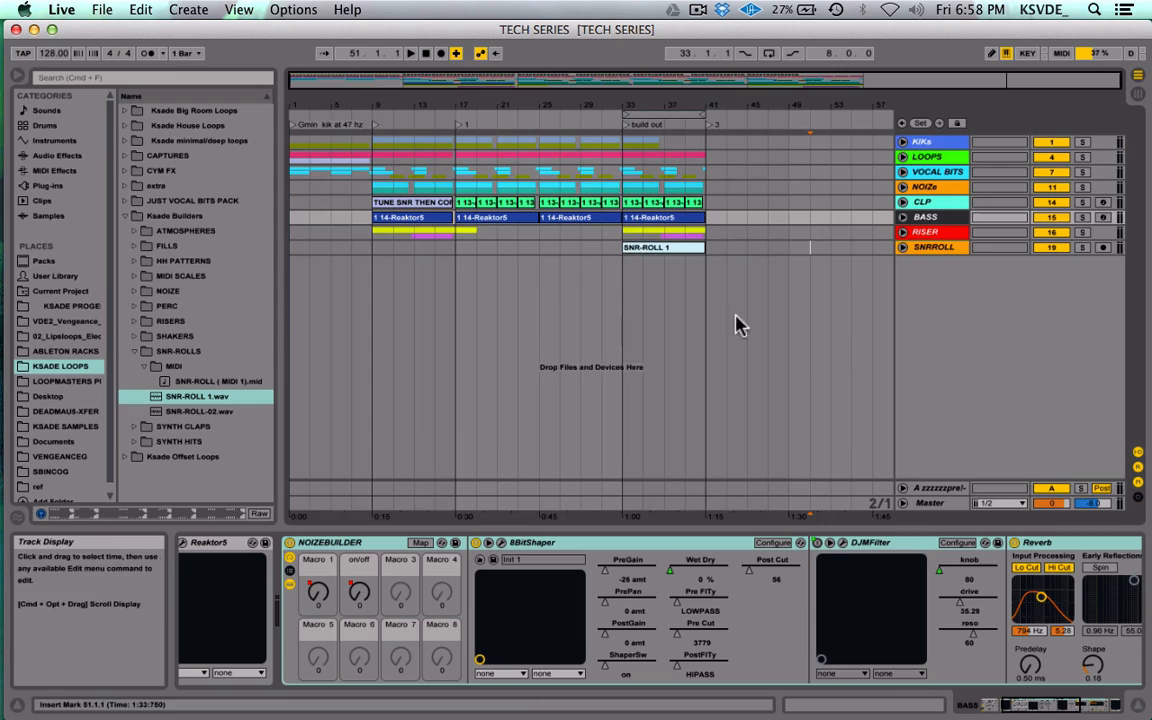
key("Tab")
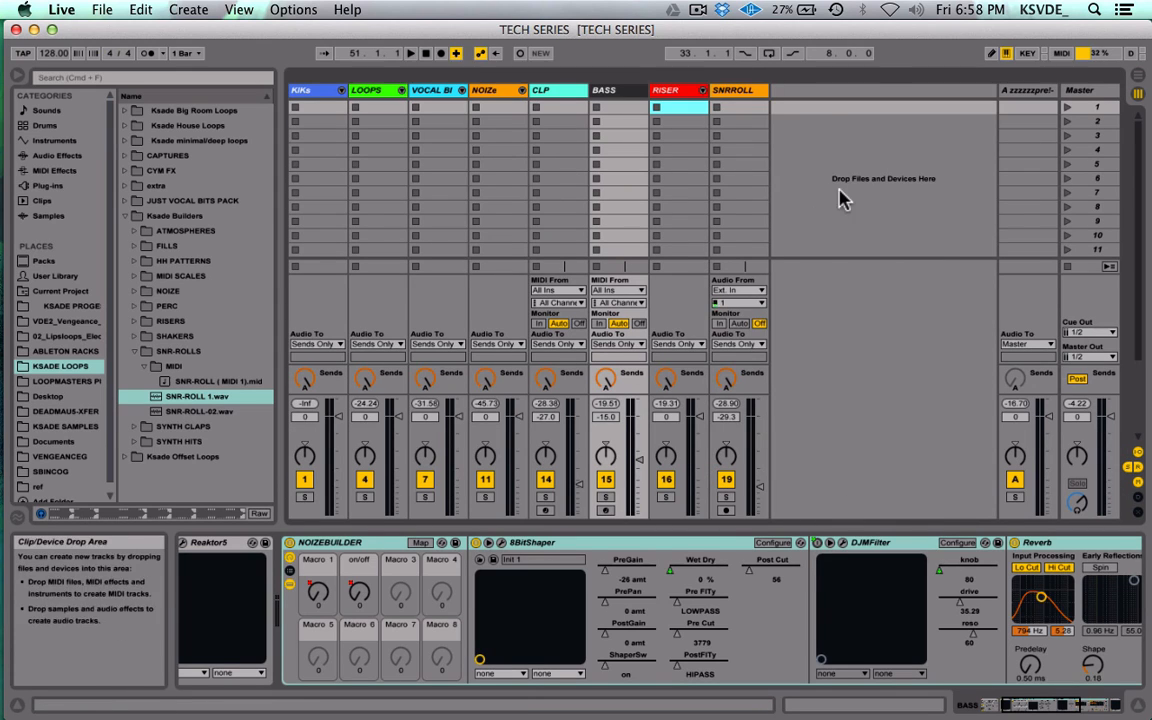
key("Tab")
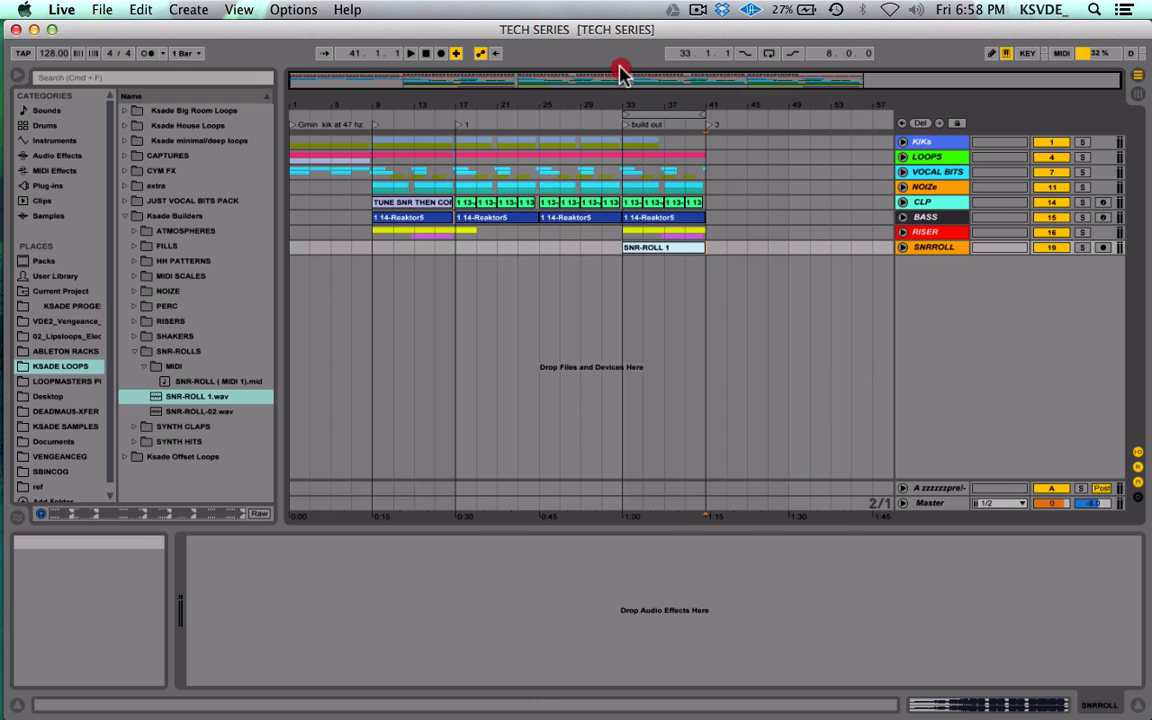
Step: Place the insert mark at 25.1.1 on SNRROLL and insert a new MIDI track below it
left_click_drag(625, 85, 678, 258)
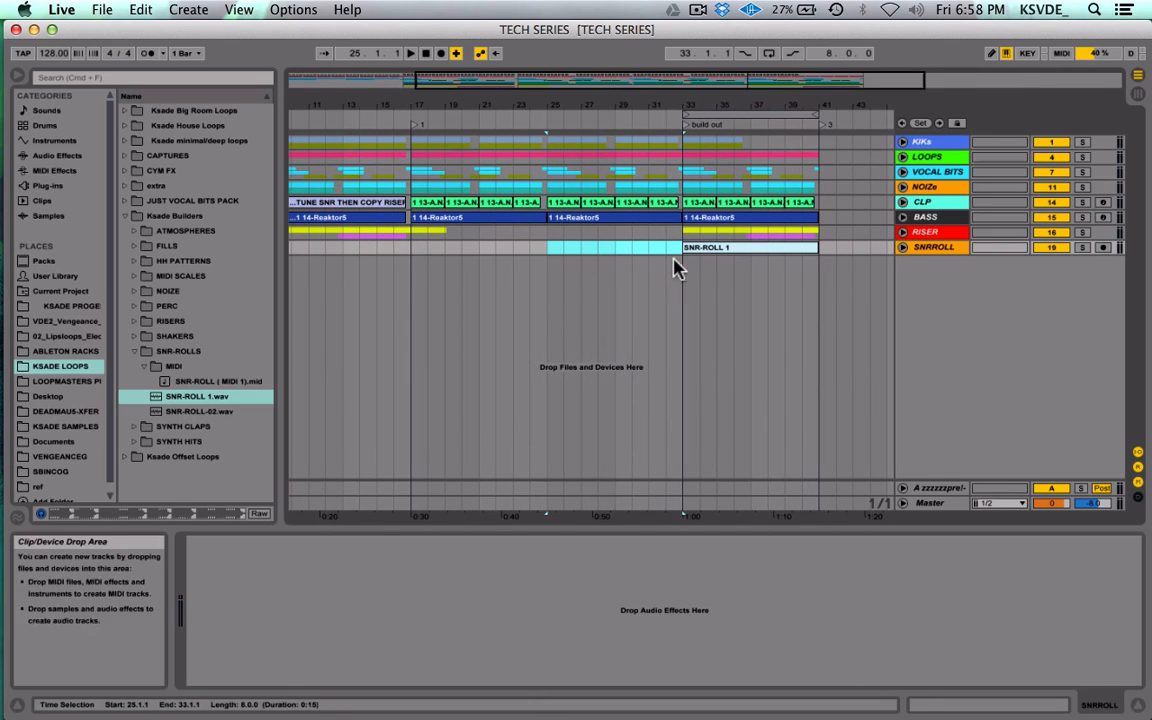
left_click(549, 296)
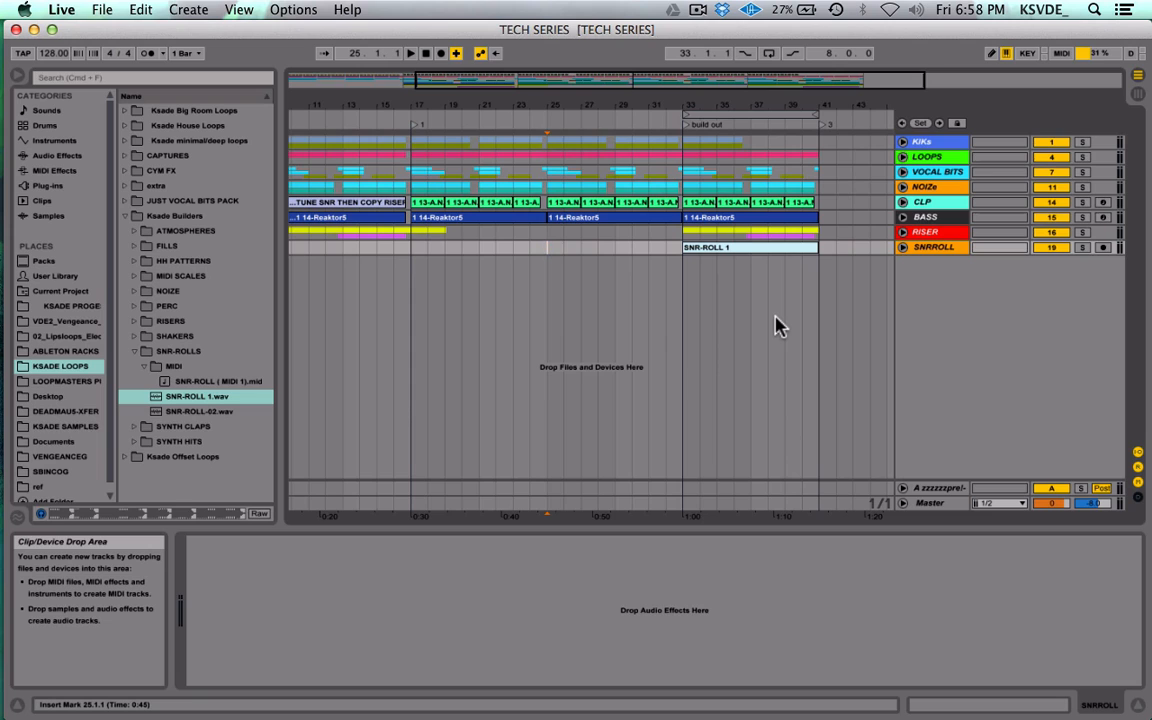
key("super+shift+t")
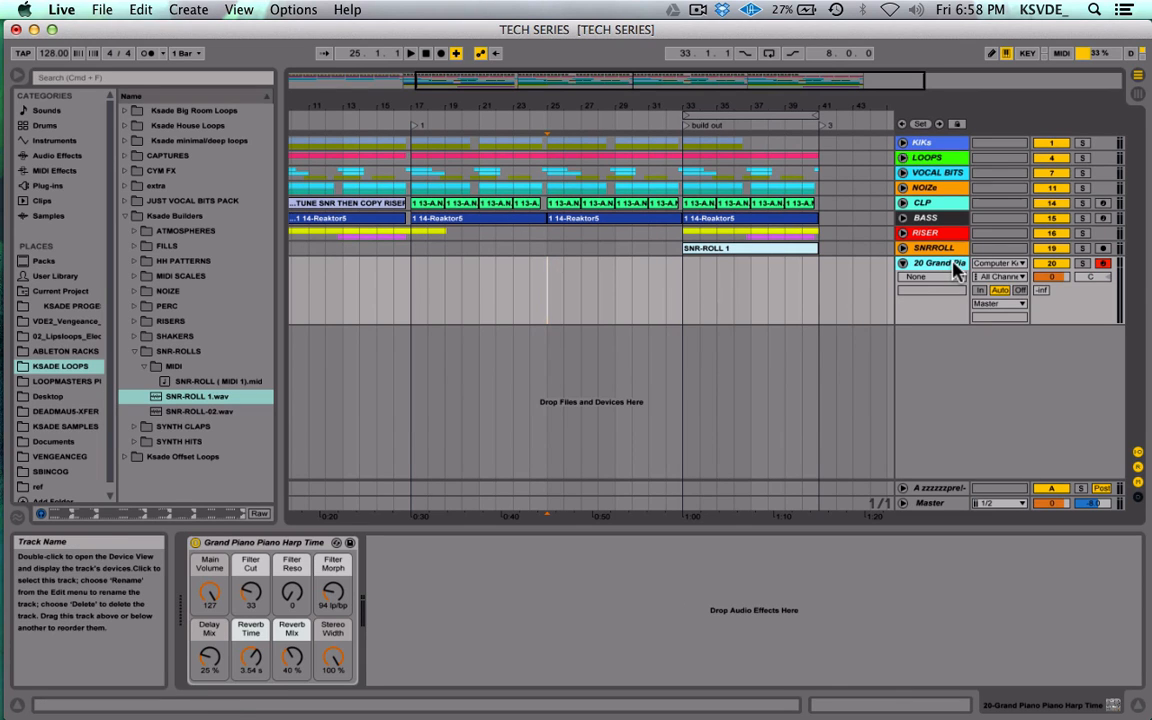
Step: Set the new MIDI track's input to All Ins and lower its volume to -12.8 dB
left_click(1000, 263)
left_click(990, 282)
left_click_drag(1051, 277, 1051, 306)
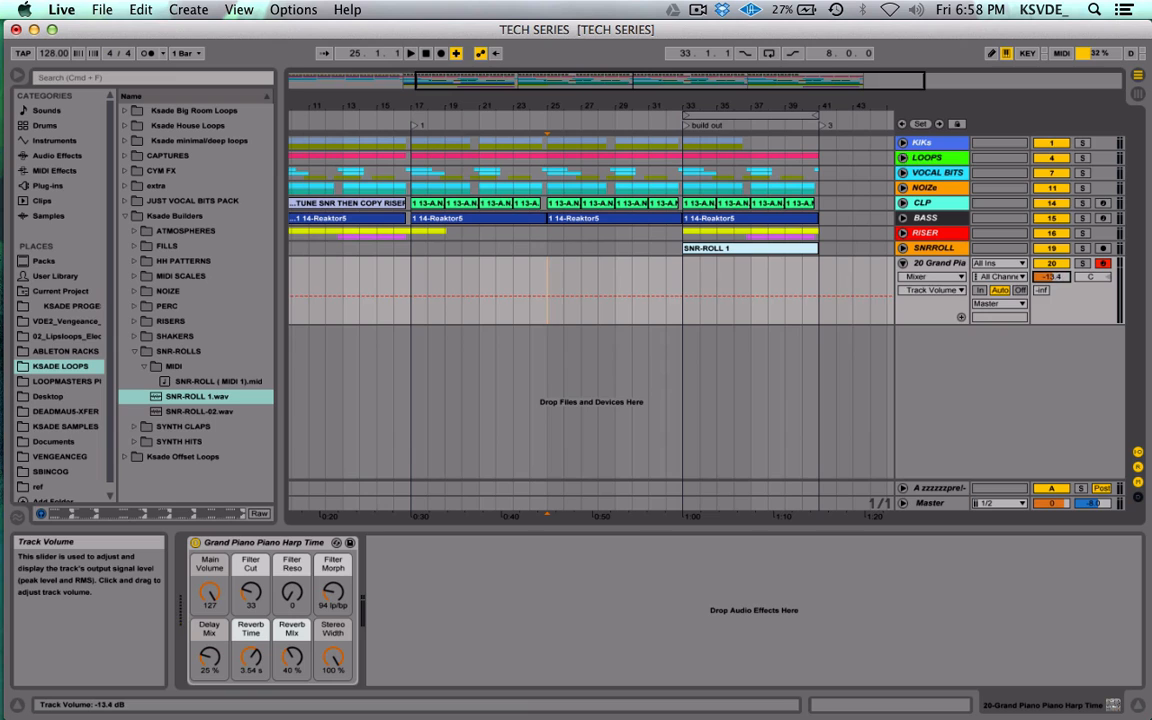
Step: Route the Grand Piano track's output to Sends Only and raise its send A to 0 dB
key("Tab")
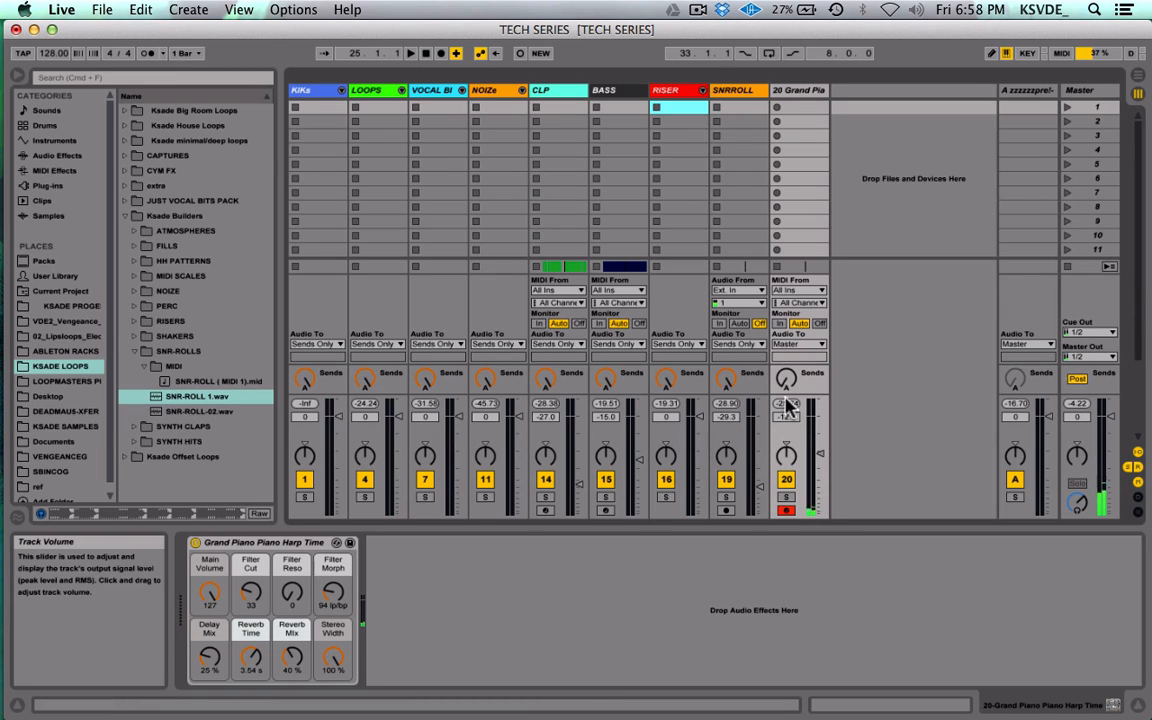
left_click(798, 343)
left_click(803, 568)
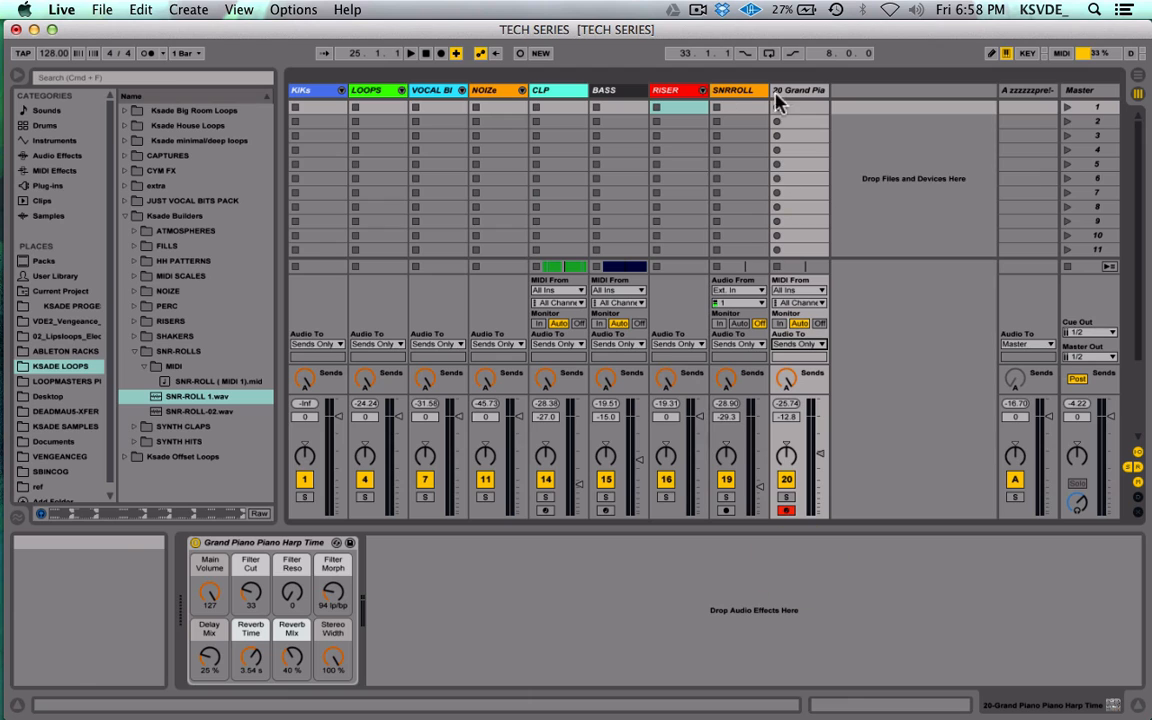
key("Tab")
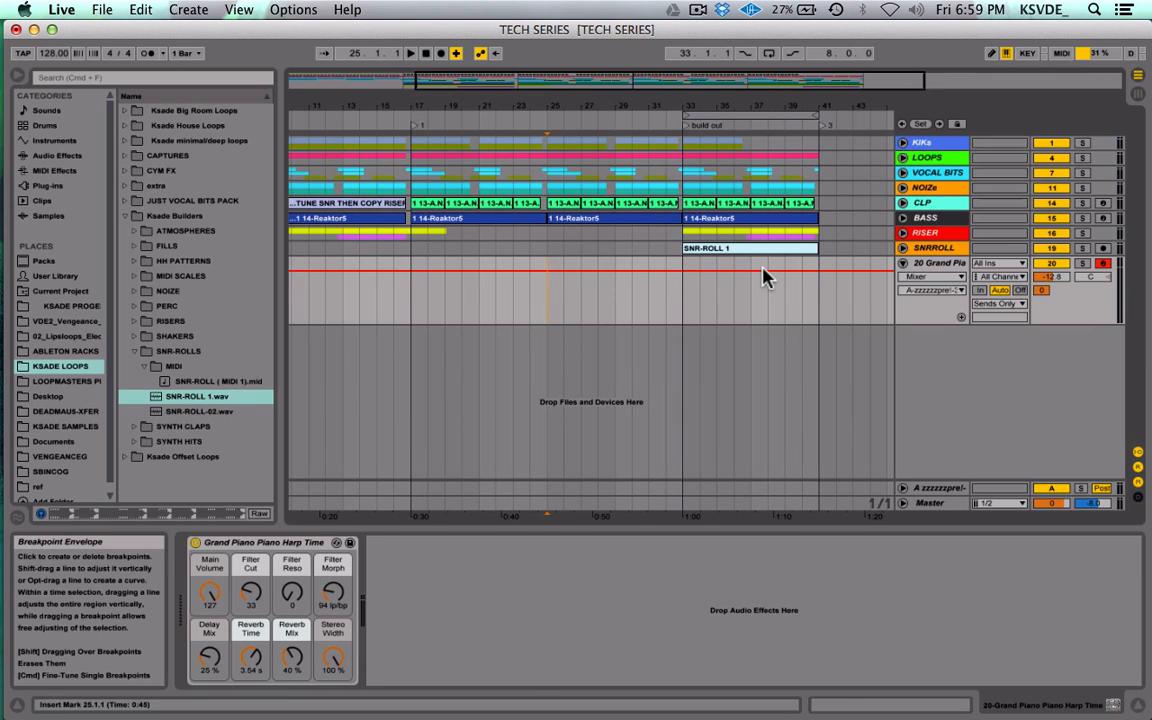
Step: Play the arrangement briefly from 24.1.1 with the new MIDI track armed
left_click(536, 322)
key("space")
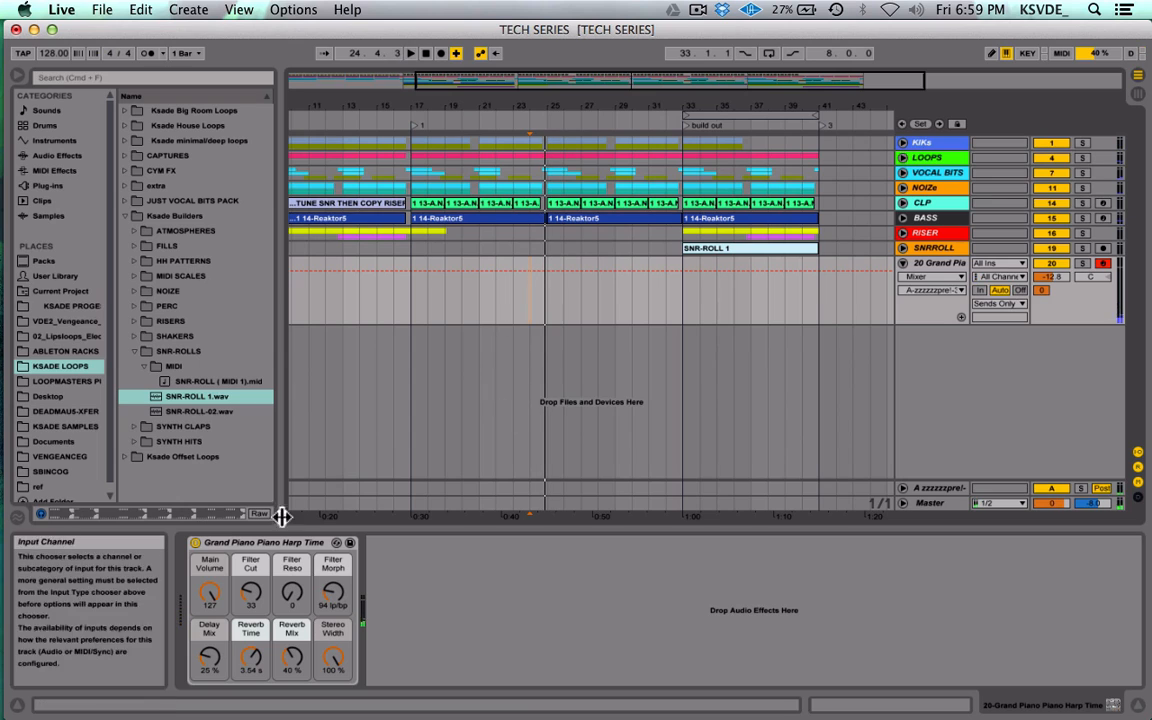
Step: Replace the Grand Piano instrument on the new MIDI track with the Native Instruments Massive plug-in
left_click(336, 542)
scroll(213, 316, "up", 5)
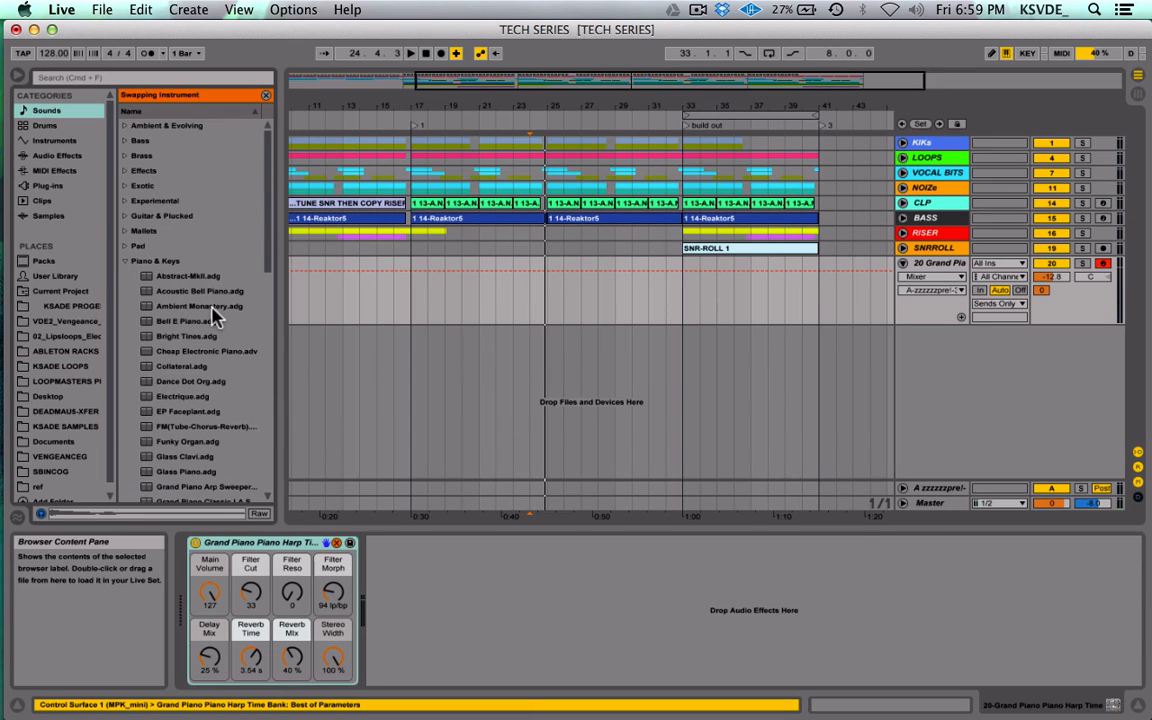
left_click(122, 258)
left_click(50, 187)
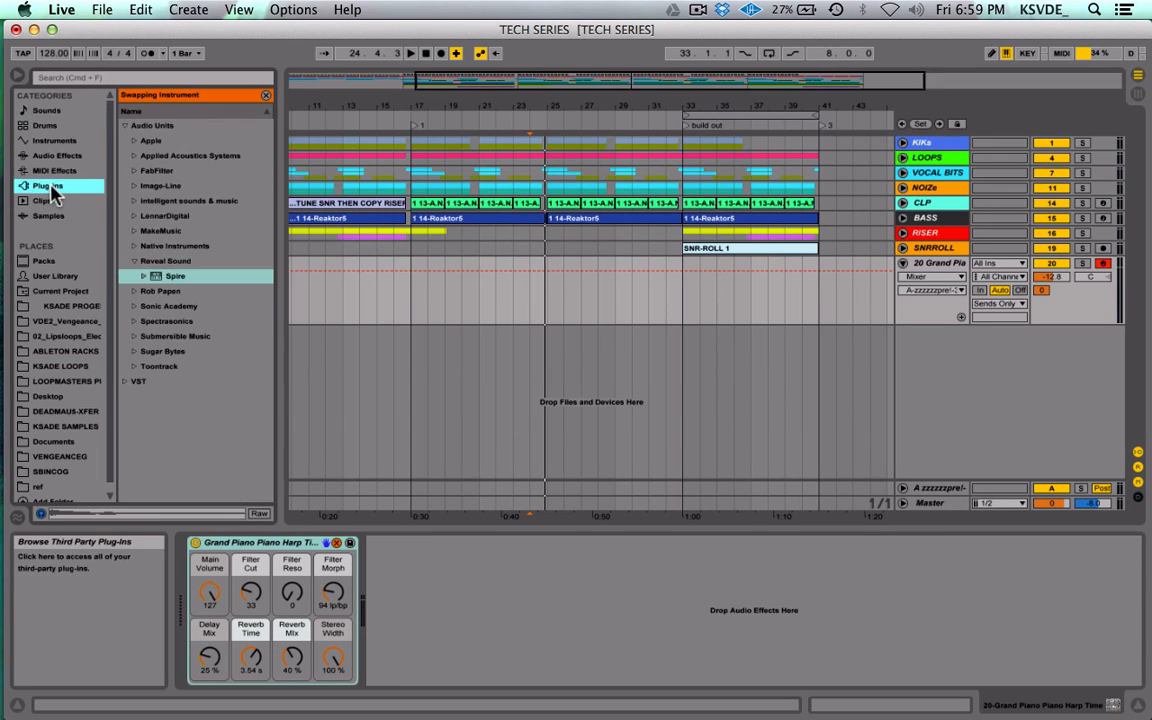
left_click(134, 260)
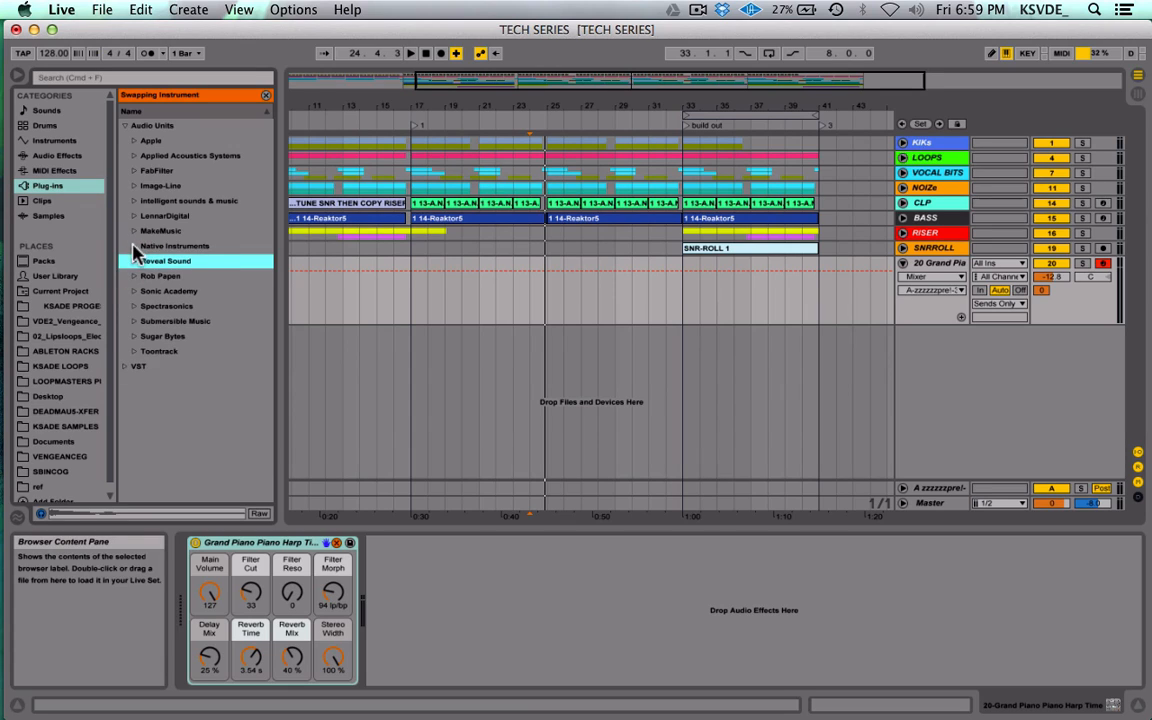
left_click(134, 247)
double_click(176, 336)
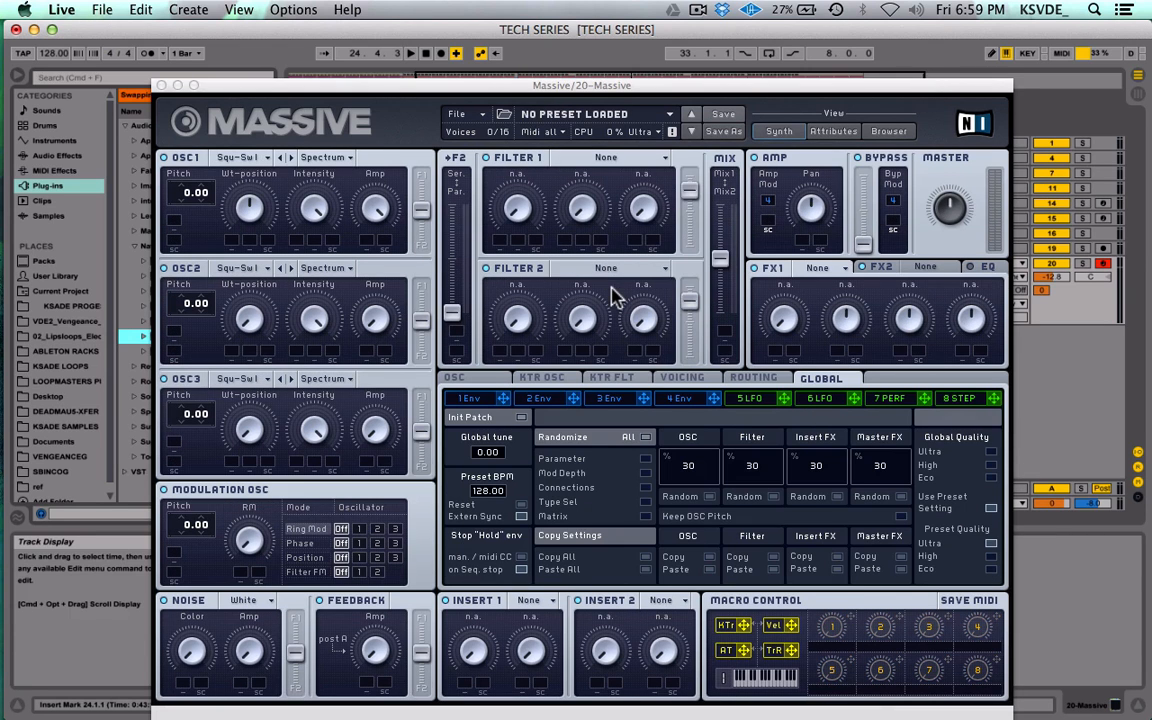
Step: Open Massive's preset browser and list the sounds in the ksade imports folder
left_click(868, 131)
left_click(440, 115)
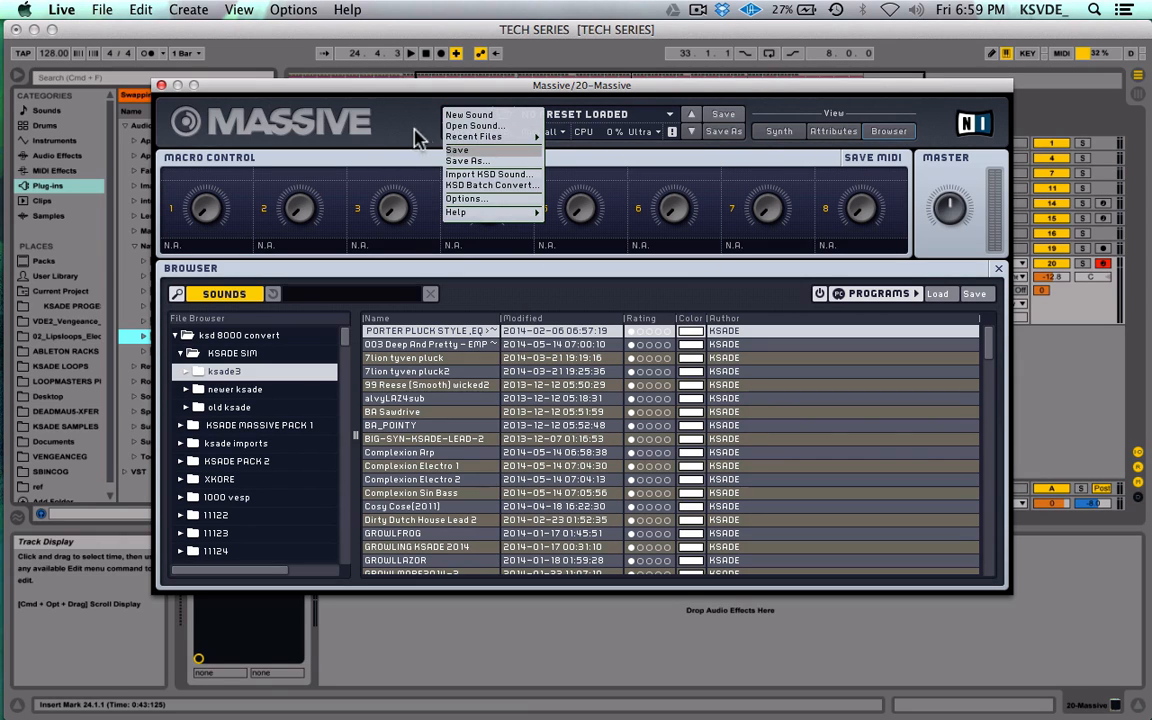
left_click(394, 96)
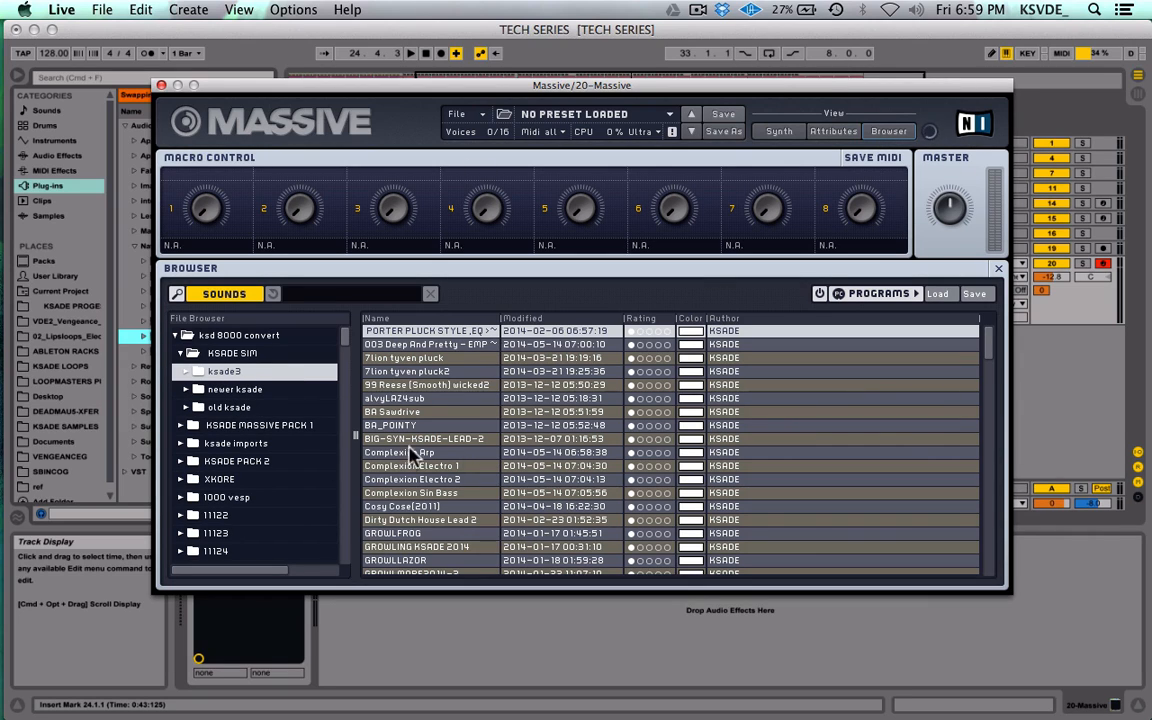
scroll(291, 465, "down", 5)
scroll(291, 465, "up", 5)
scroll(293, 465, "down", 5)
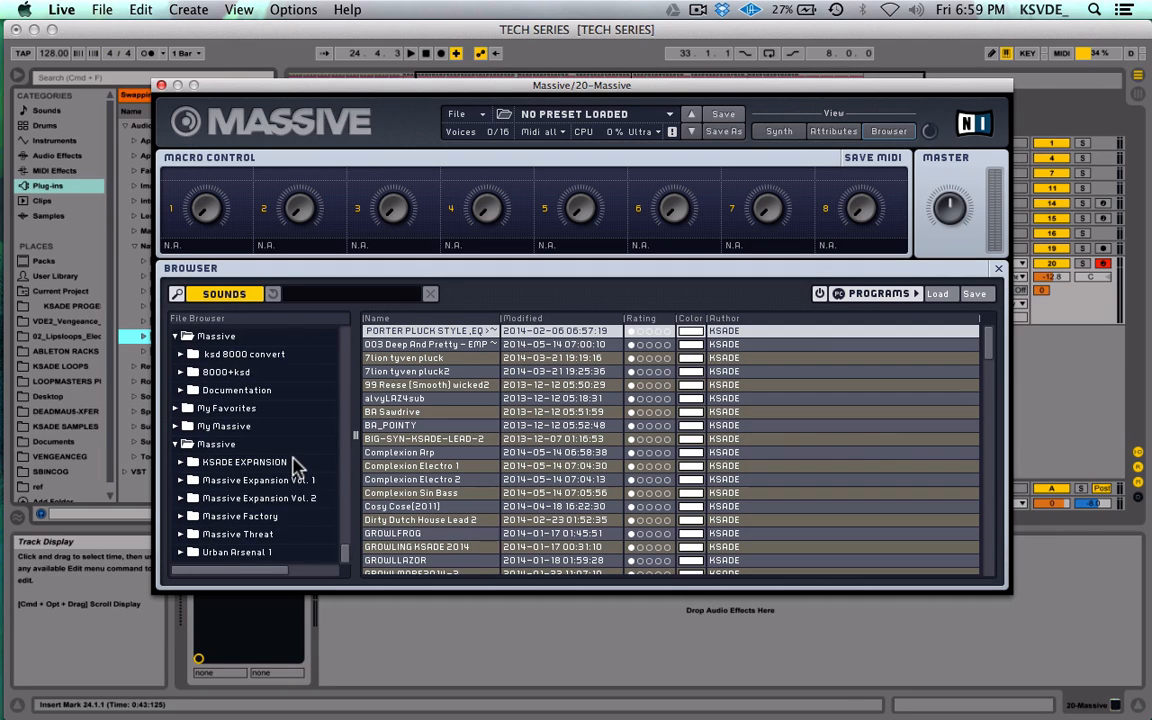
scroll(293, 465, "up", 5)
scroll(296, 463, "down", 5)
scroll(296, 463, "up", 5)
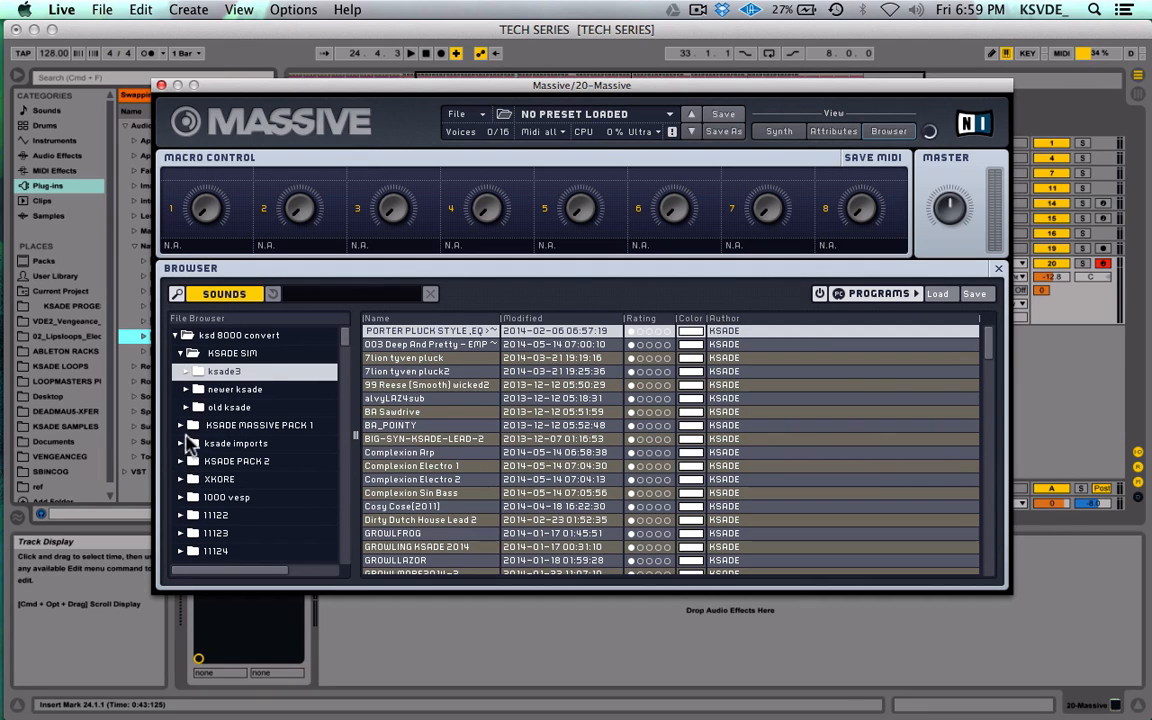
left_click(215, 443)
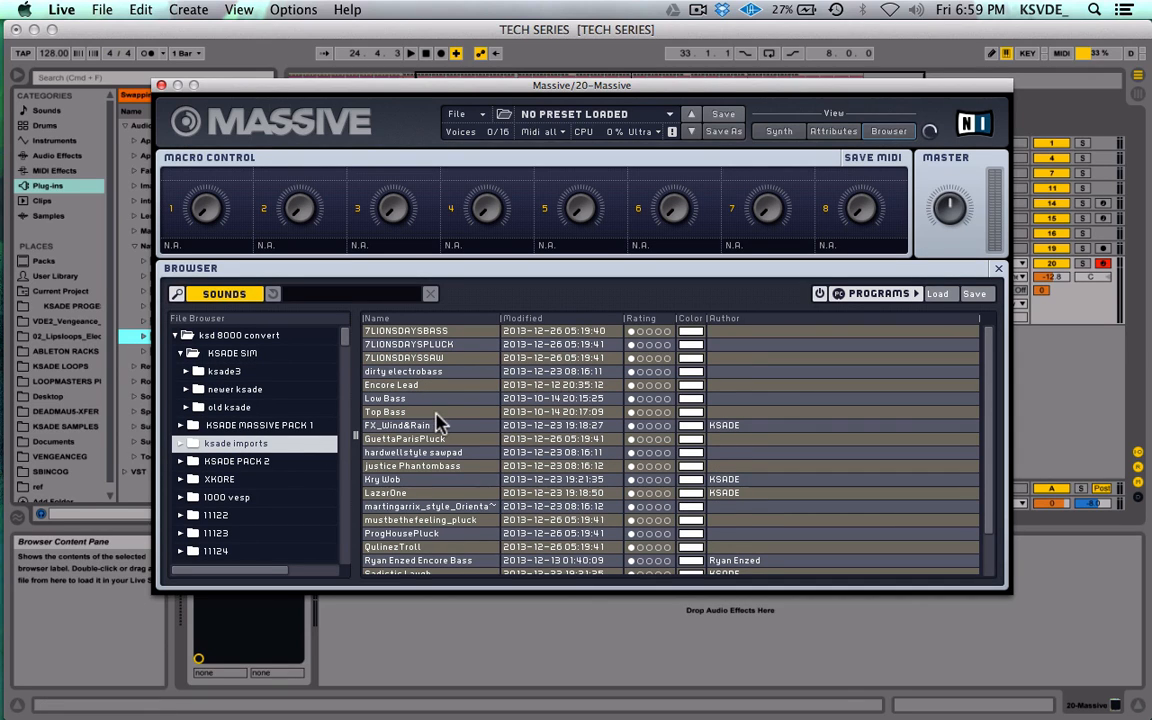
scroll(437, 422, "down", 2)
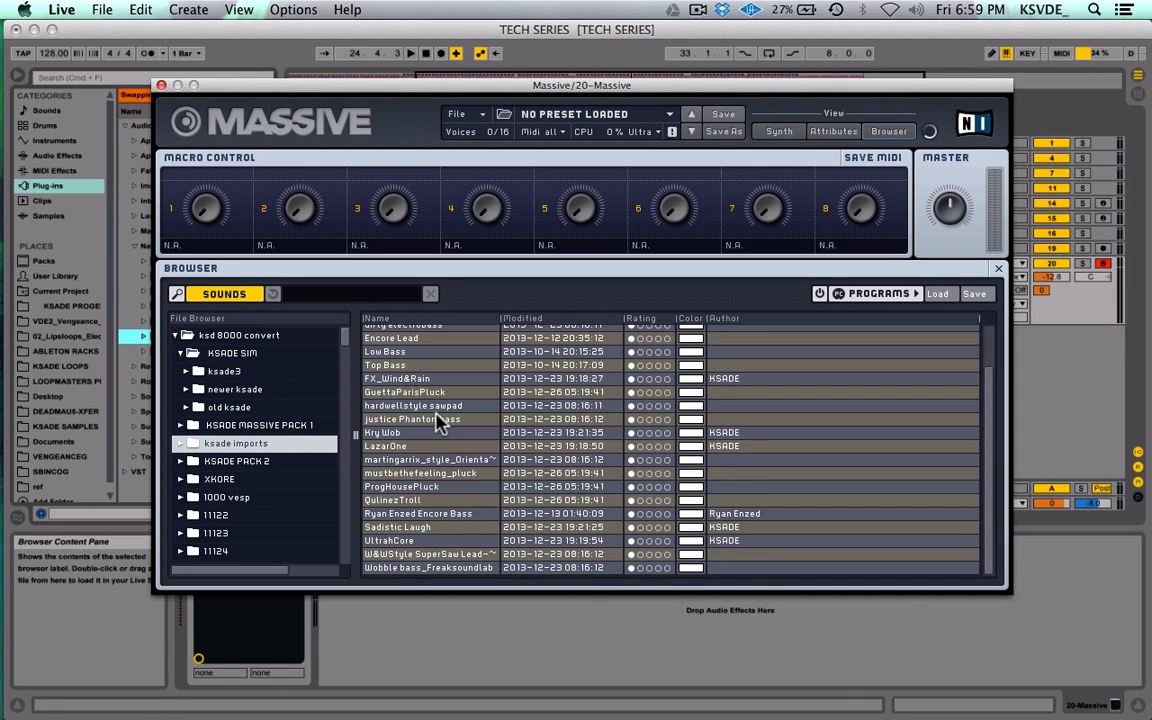
Step: Audition the last ksade imports presets up to UltrahCore and lower the Massive track's volume to -25.7 dB
double_click(450, 567)
left_click(691, 113)
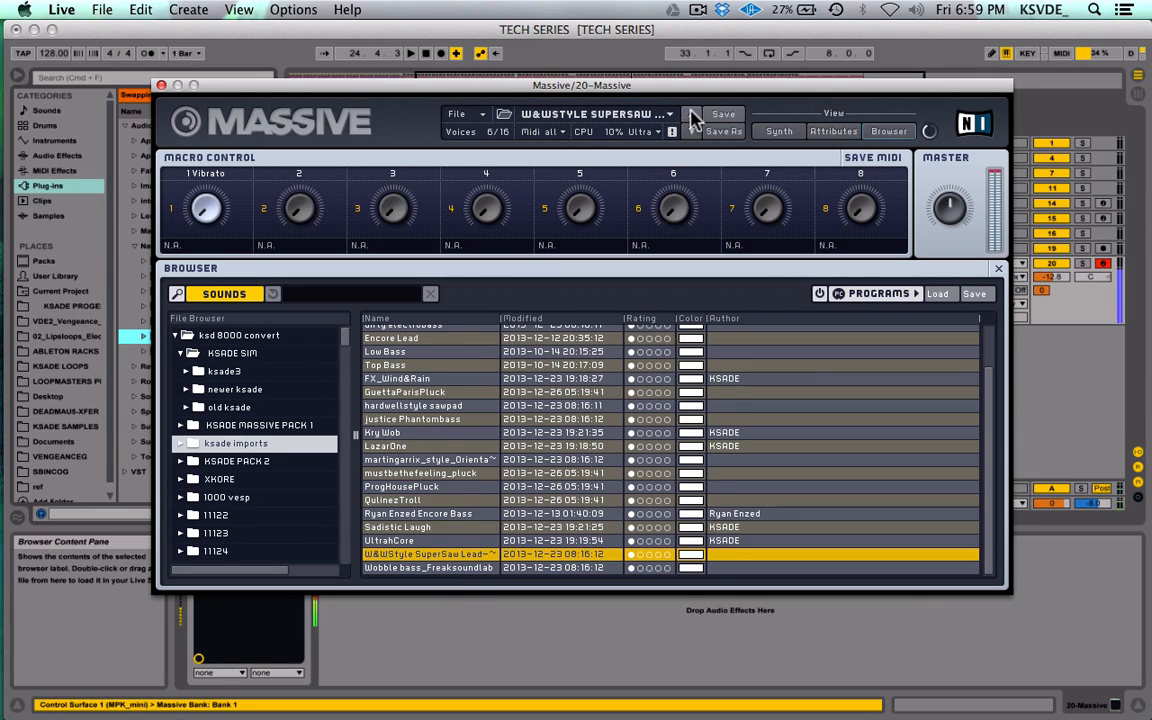
left_click(691, 113)
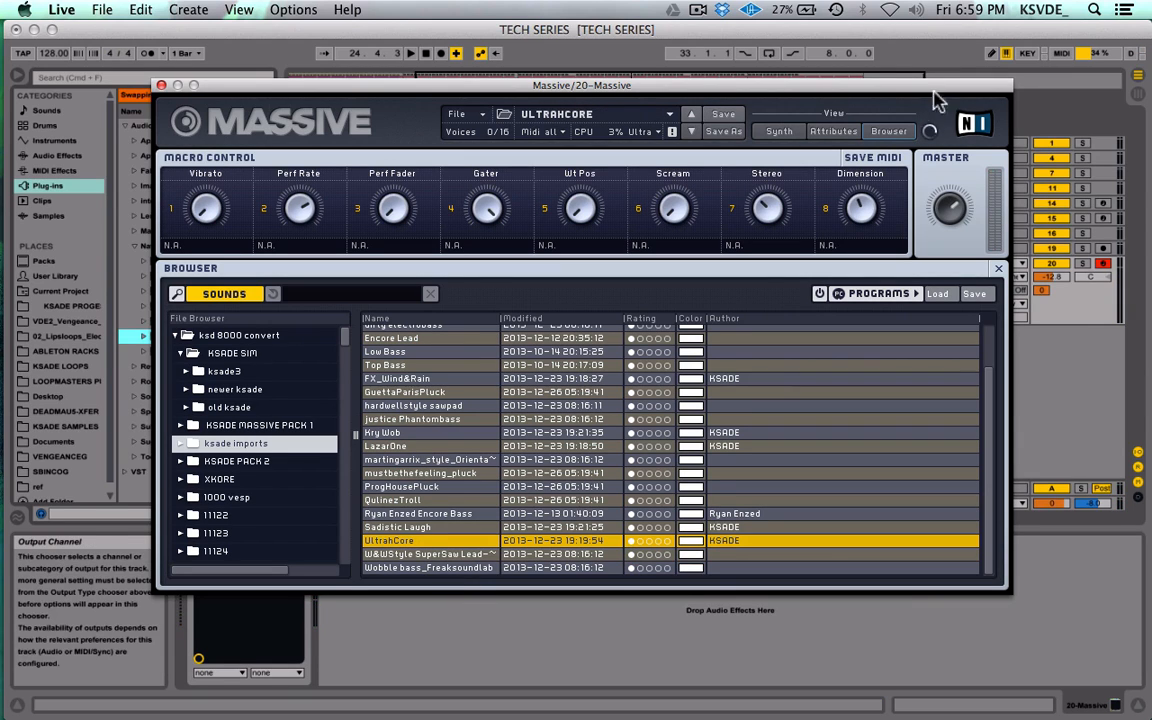
left_click(1052, 277)
left_click_drag(1052, 277, 1052, 330)
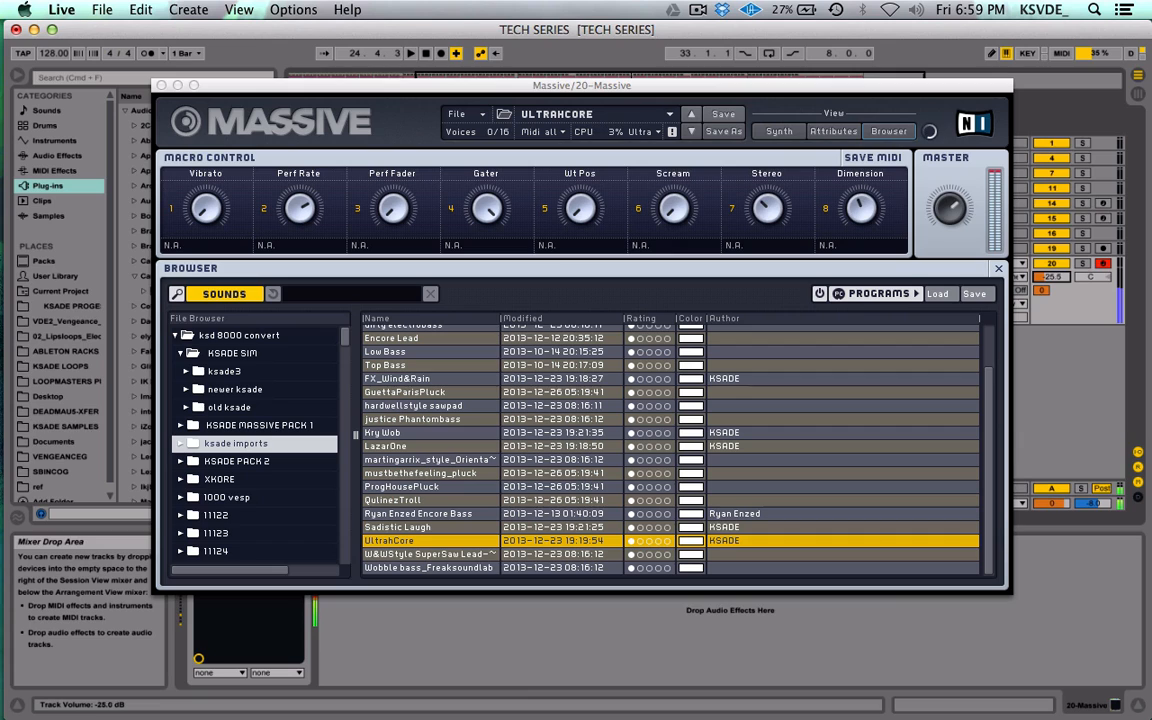
Step: Audition the preceding ksade imports presets one by one, from Sadistic Laugh back to the martingarrix_style preset
left_click(692, 114)
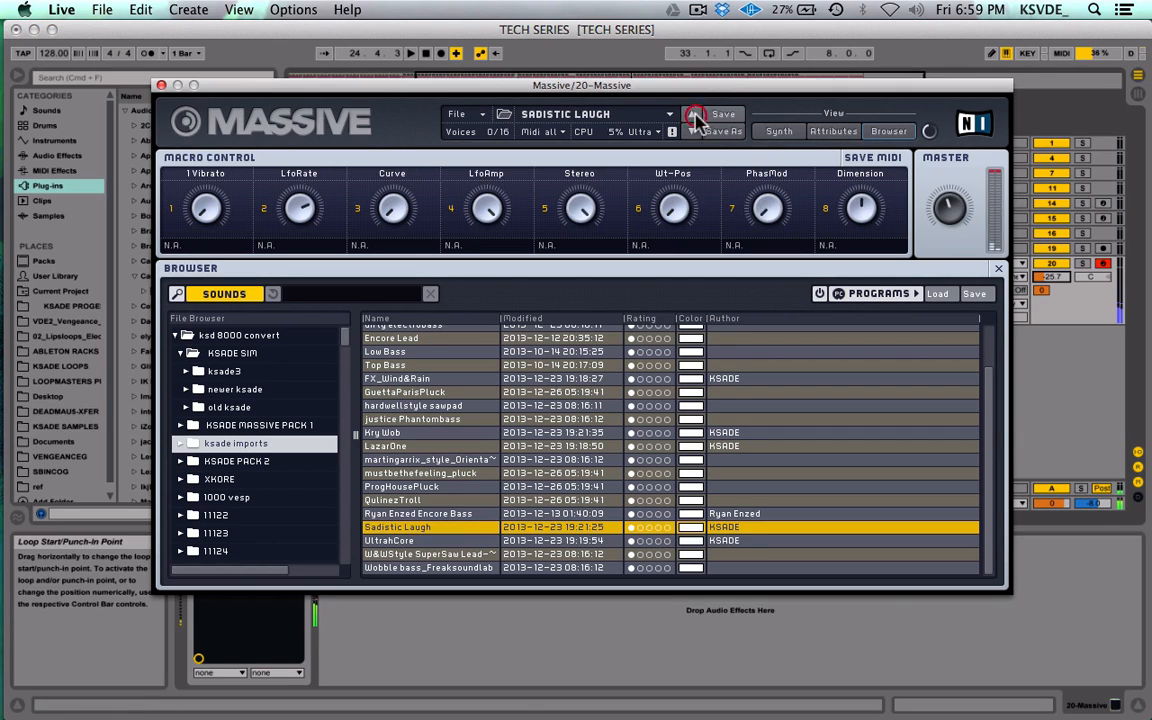
left_click(692, 114)
left_click(692, 114)
left_click(692, 114)
left_click(692, 114)
left_click(692, 114)
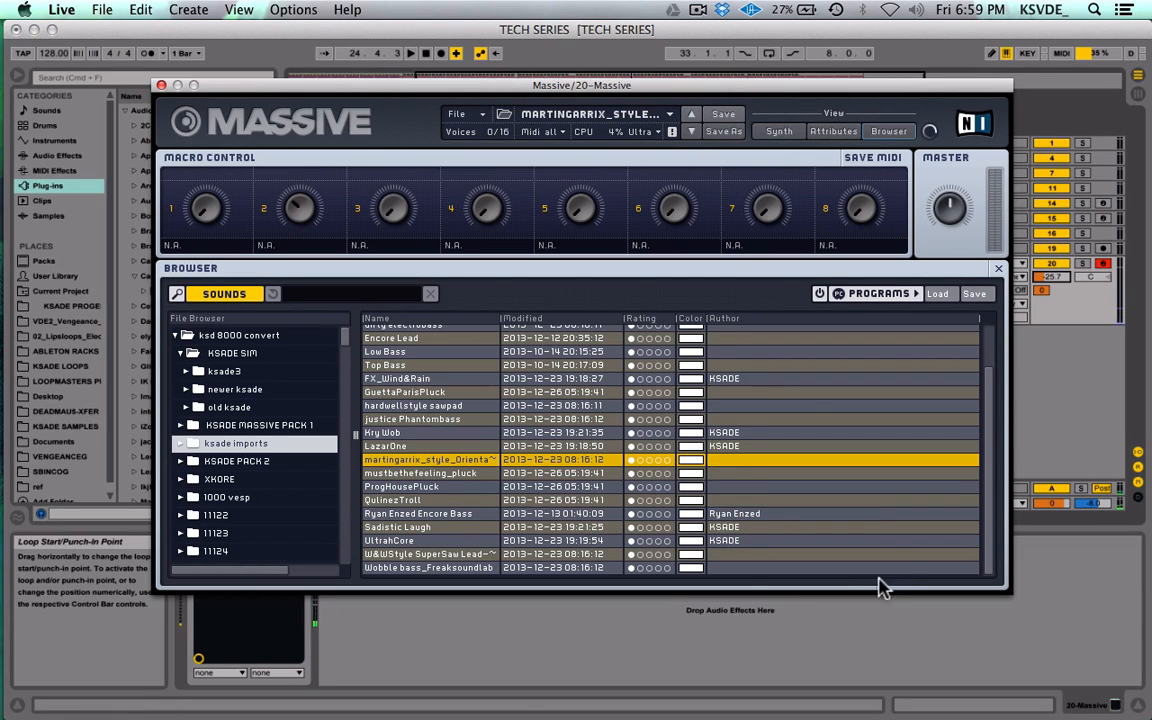
Step: Load the LazarOne preset and audition the sounds before it, back to FX_Wind&Rain
left_click(727, 513)
scroll(455, 480, "up", 3)
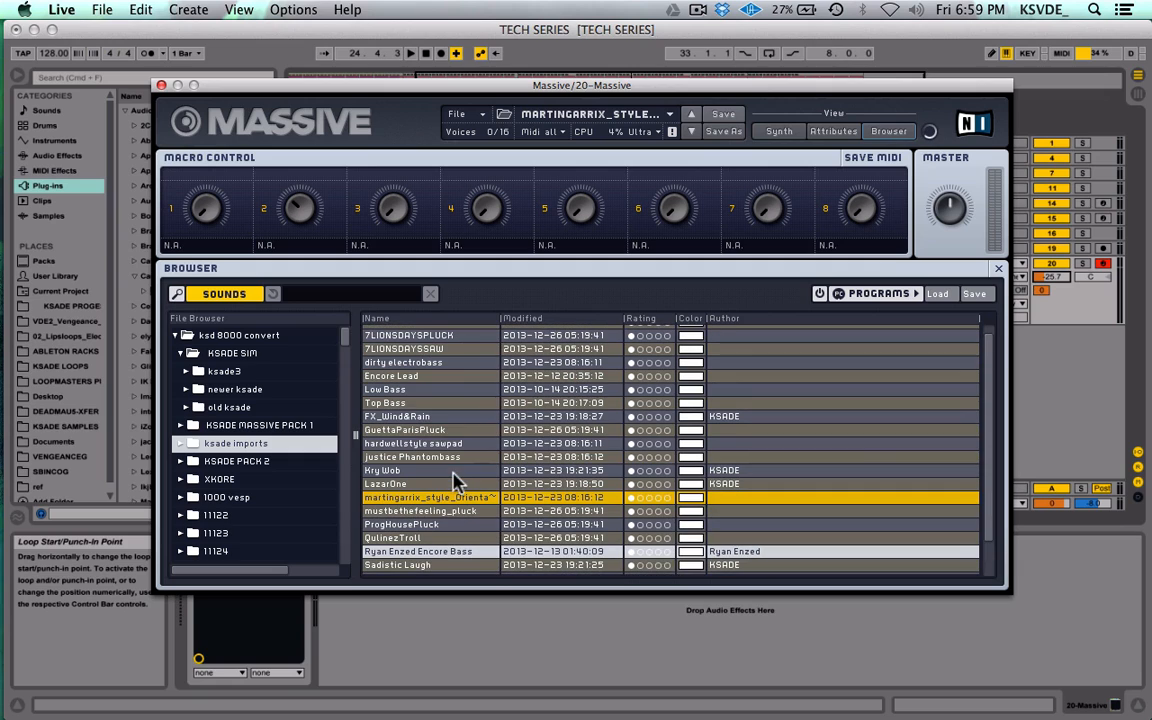
scroll(437, 463, "up", 1)
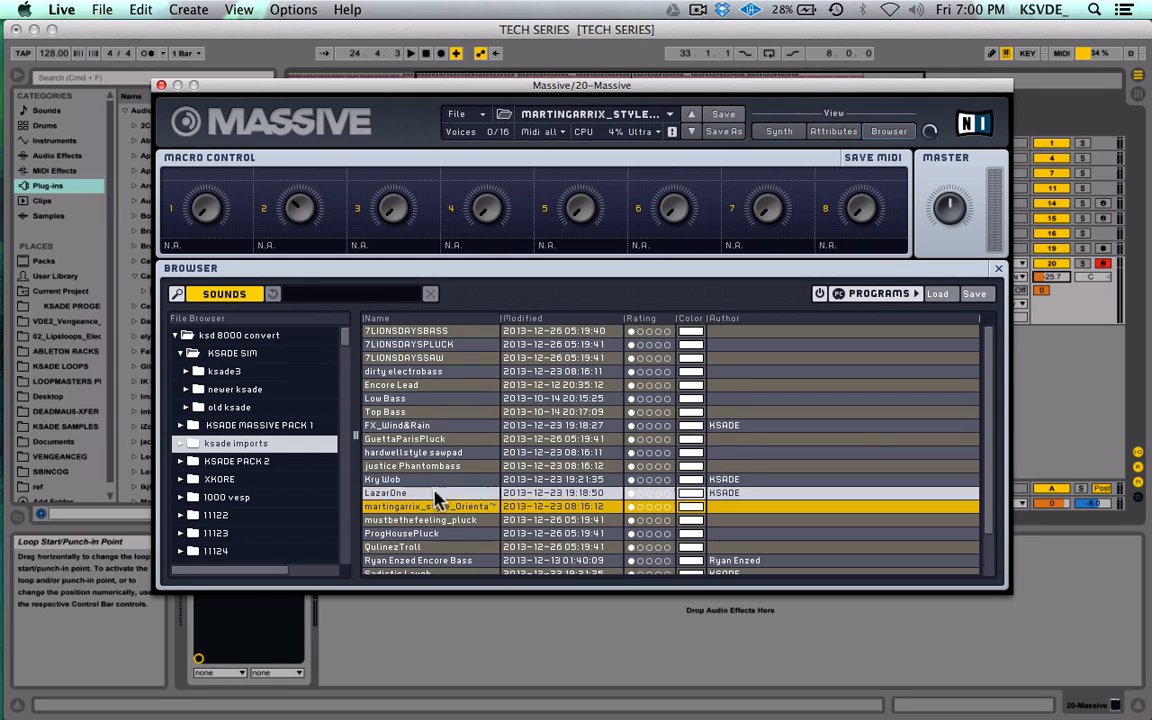
left_click(362, 492)
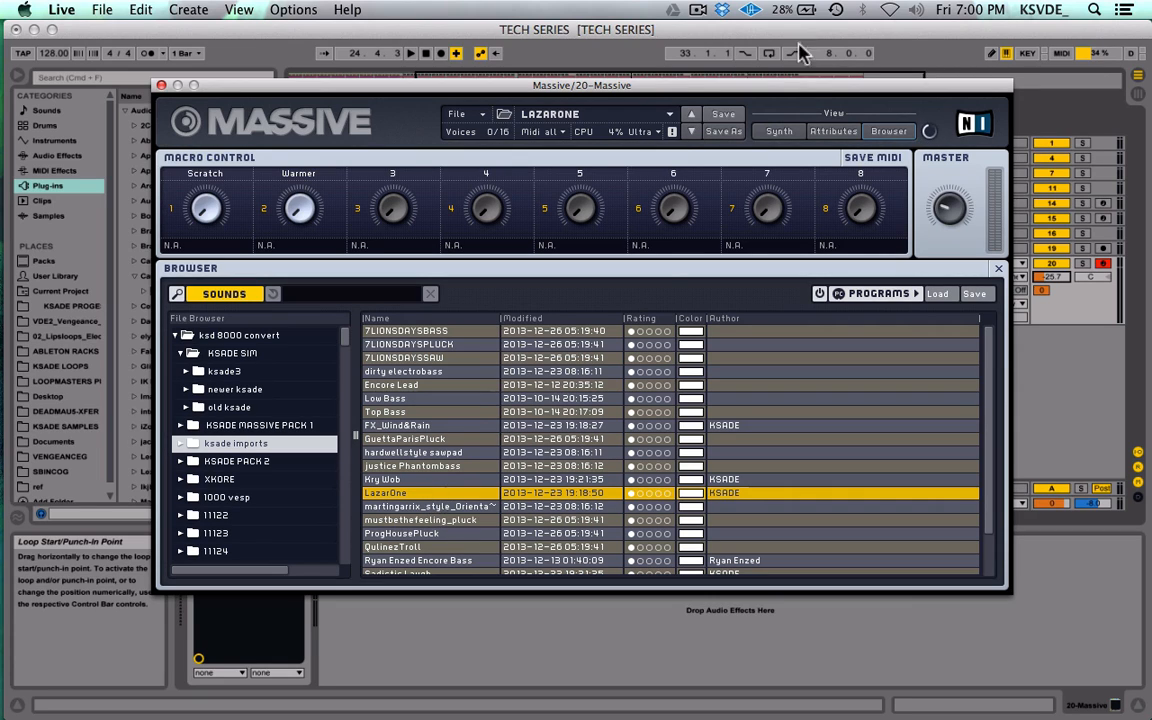
left_click(690, 116)
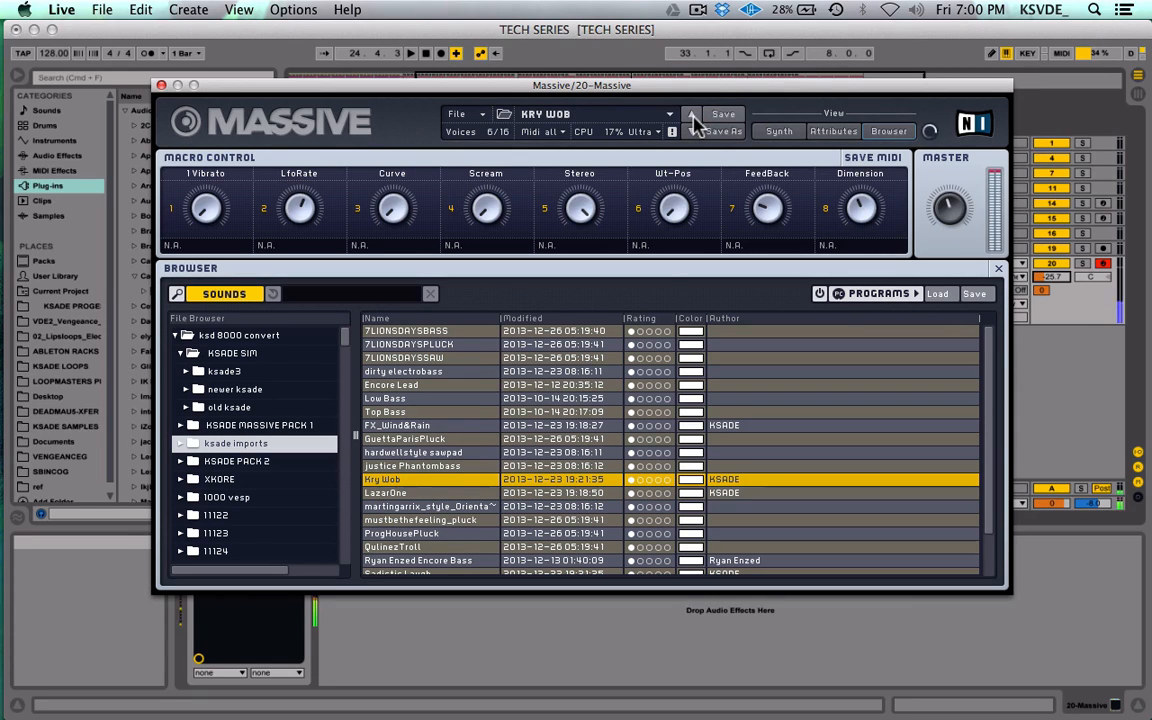
left_click(691, 117)
left_click(690, 116)
left_click(690, 116)
left_click(690, 116)
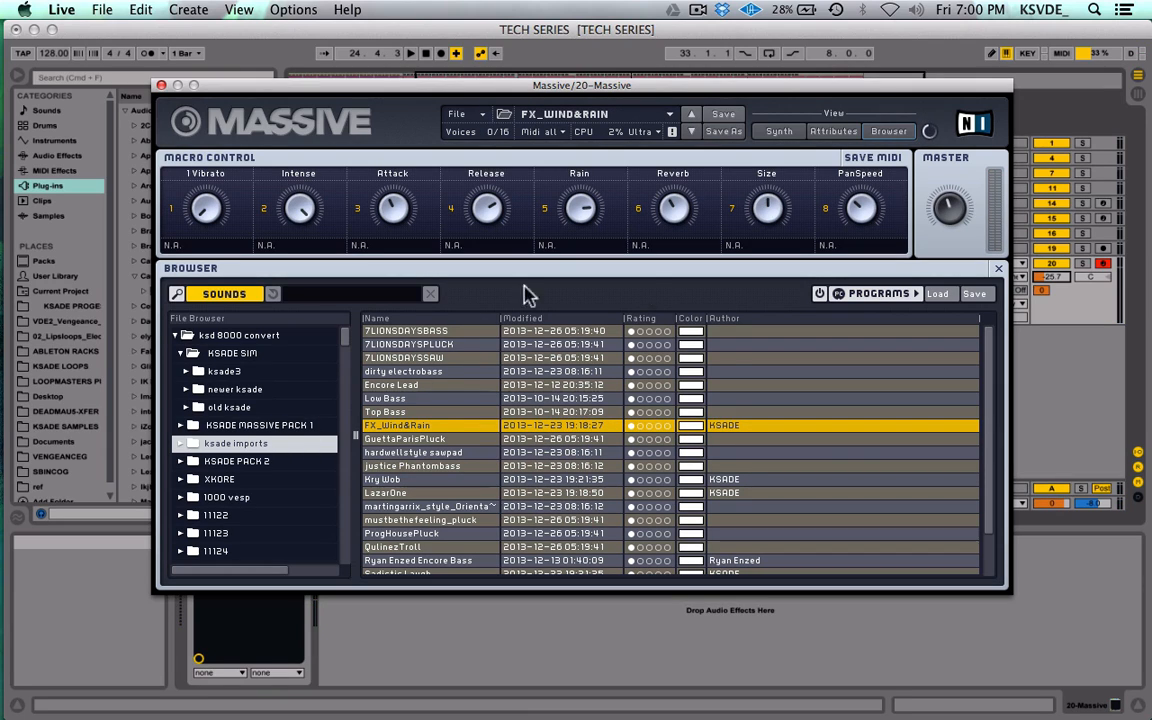
Step: Audition the presets from Top Bass back through the 7LIONSDAYS sounds and return to dirty electrobass
left_click(692, 116)
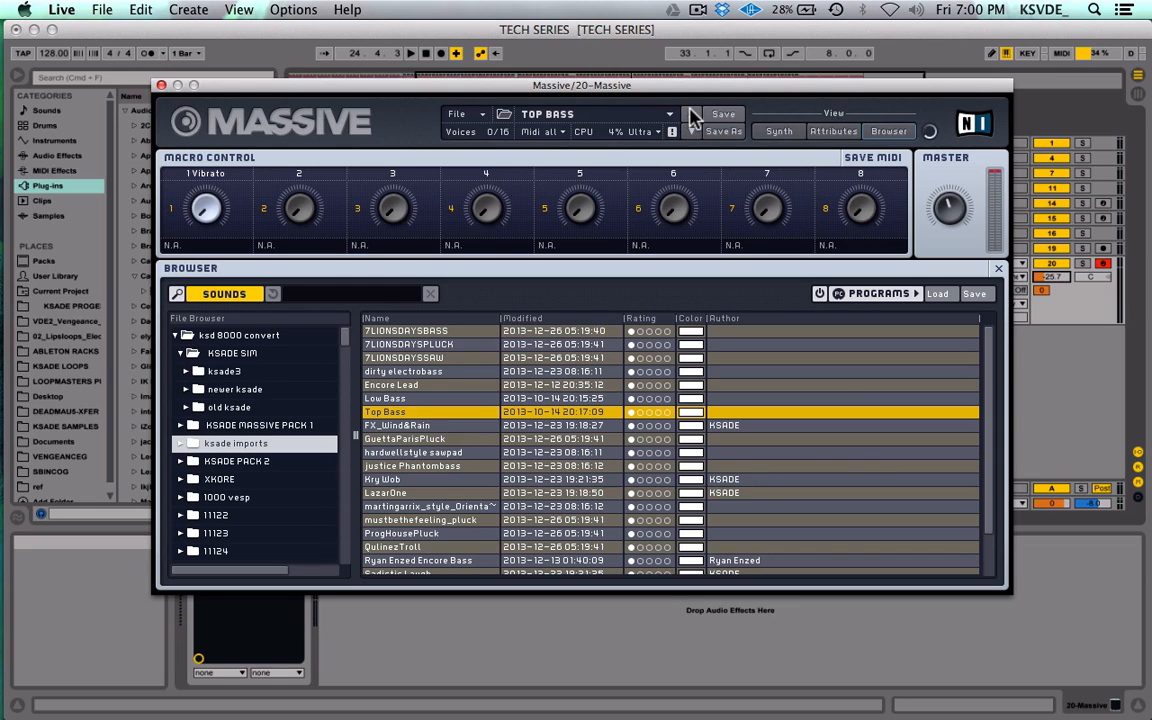
left_click(692, 113)
left_click(692, 113)
left_click(692, 113)
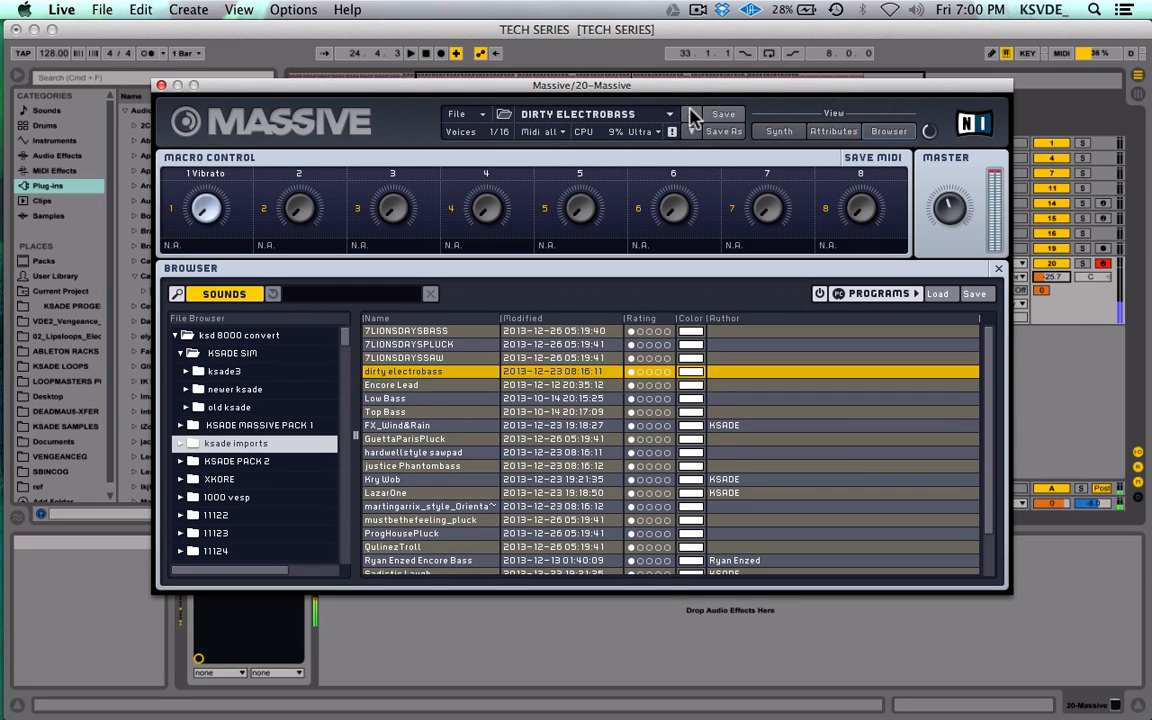
left_click(692, 113)
left_click(692, 113)
left_click(690, 134)
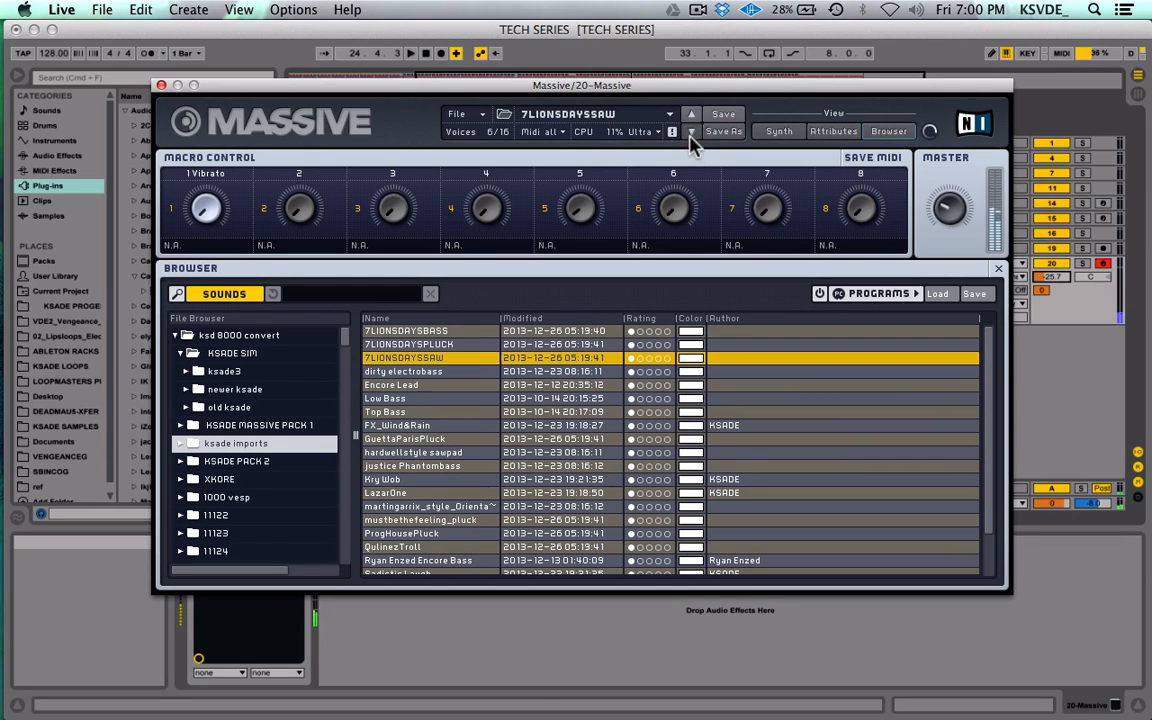
left_click(690, 134)
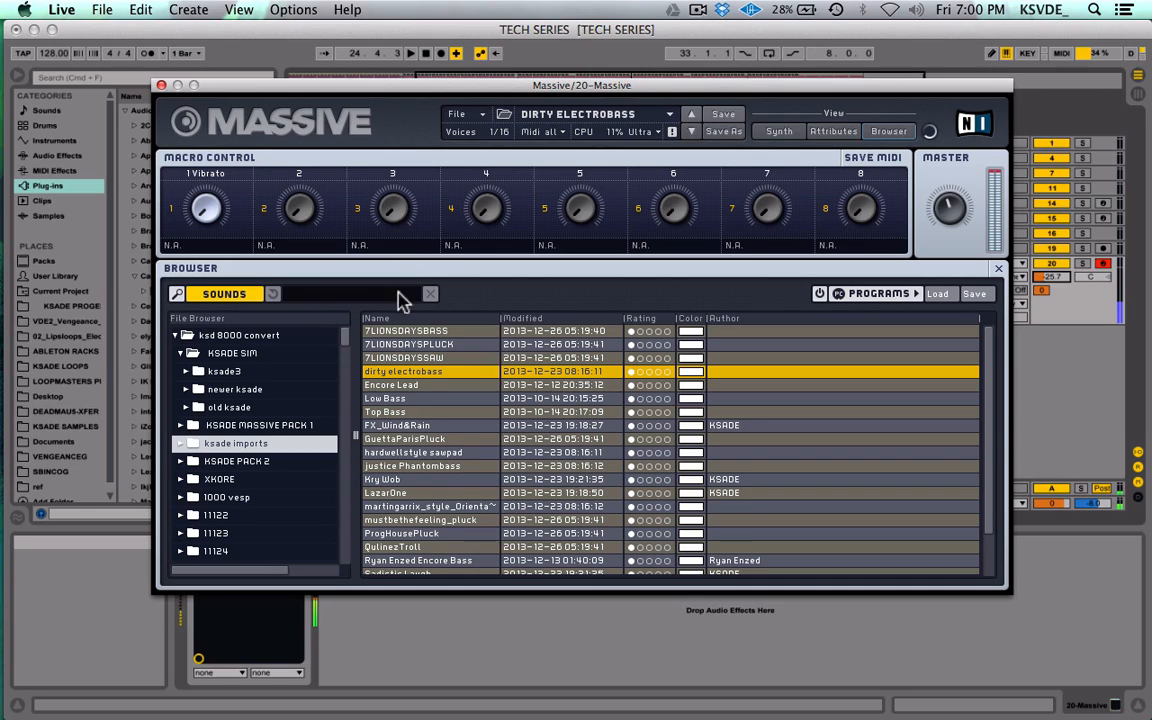
Step: Load the movethatbassksade preset from the KSADE MASSIVE PACK 1 folder and close the Massive window
left_click(200, 425)
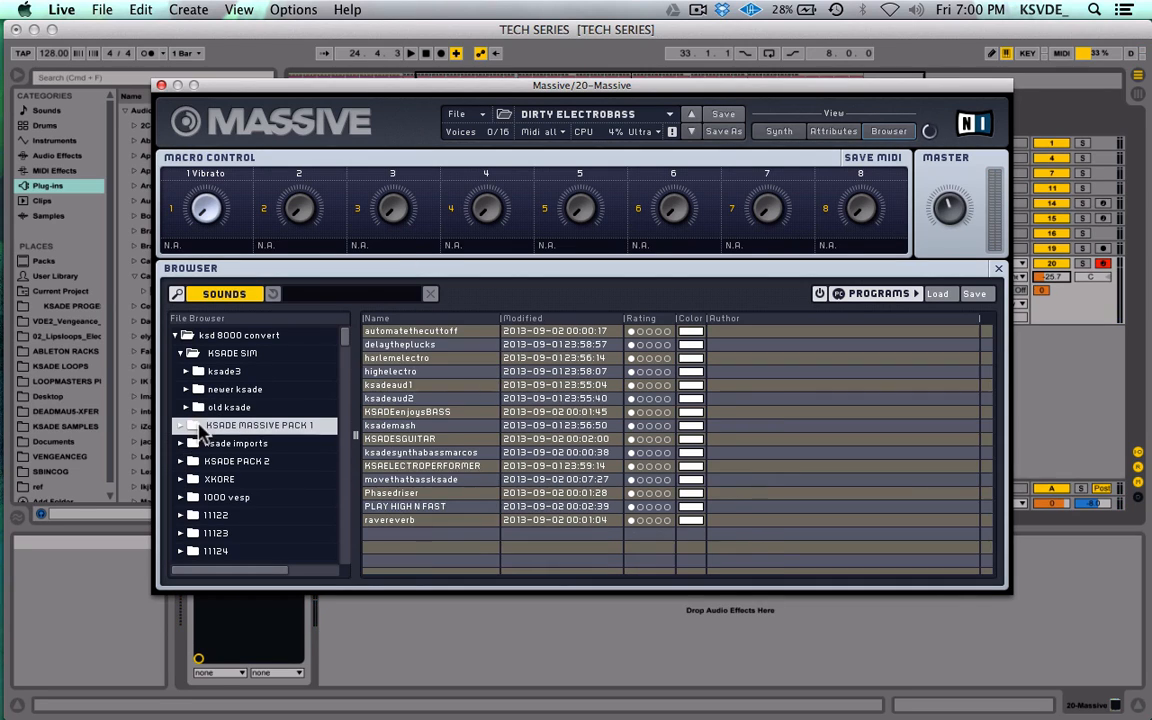
left_click(397, 521)
left_click(691, 113)
left_click(691, 113)
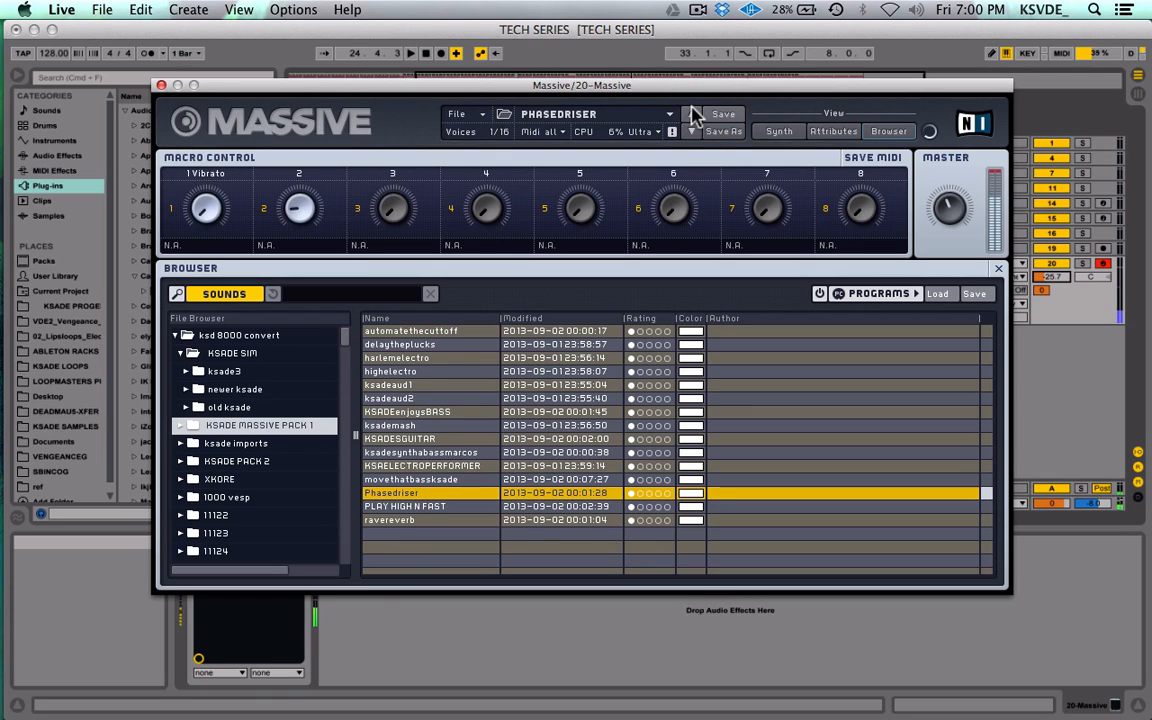
left_click(691, 113)
left_click(691, 131)
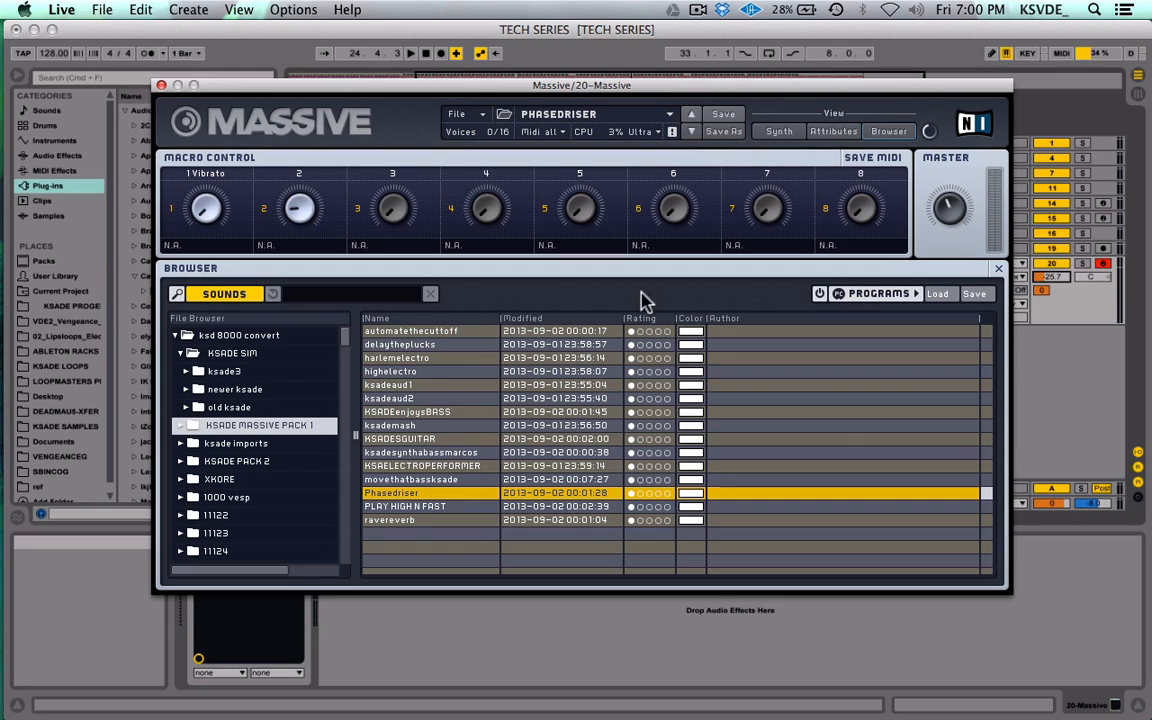
left_click(688, 117)
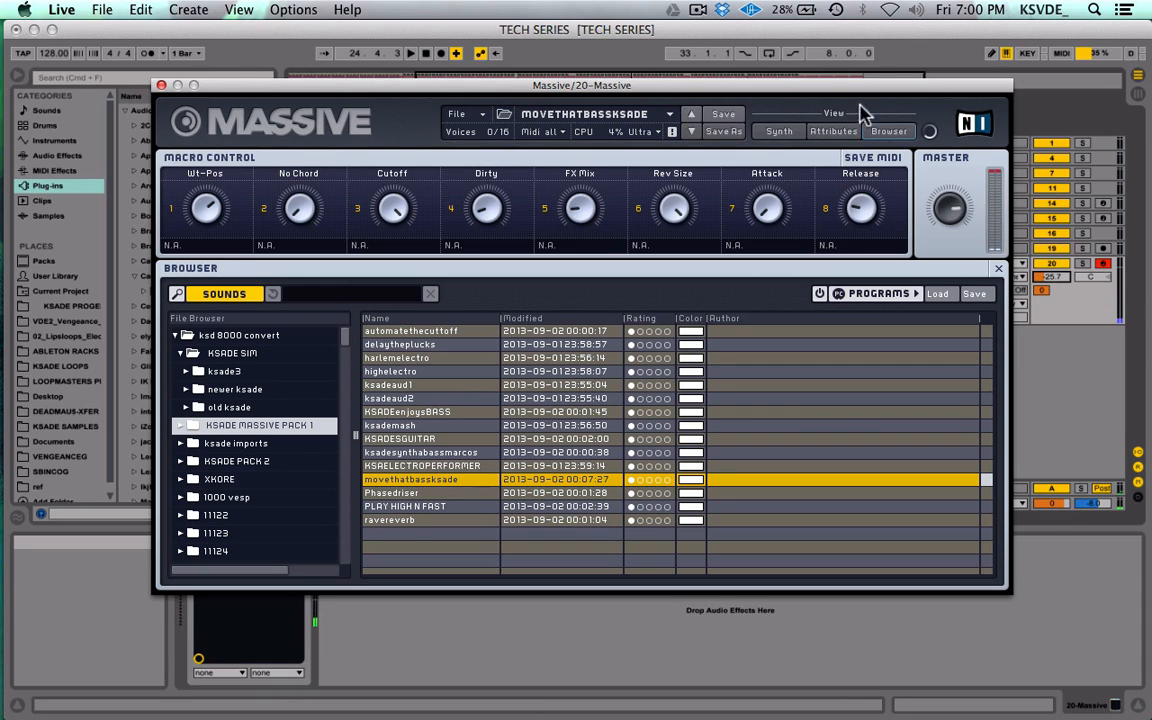
left_click(779, 131)
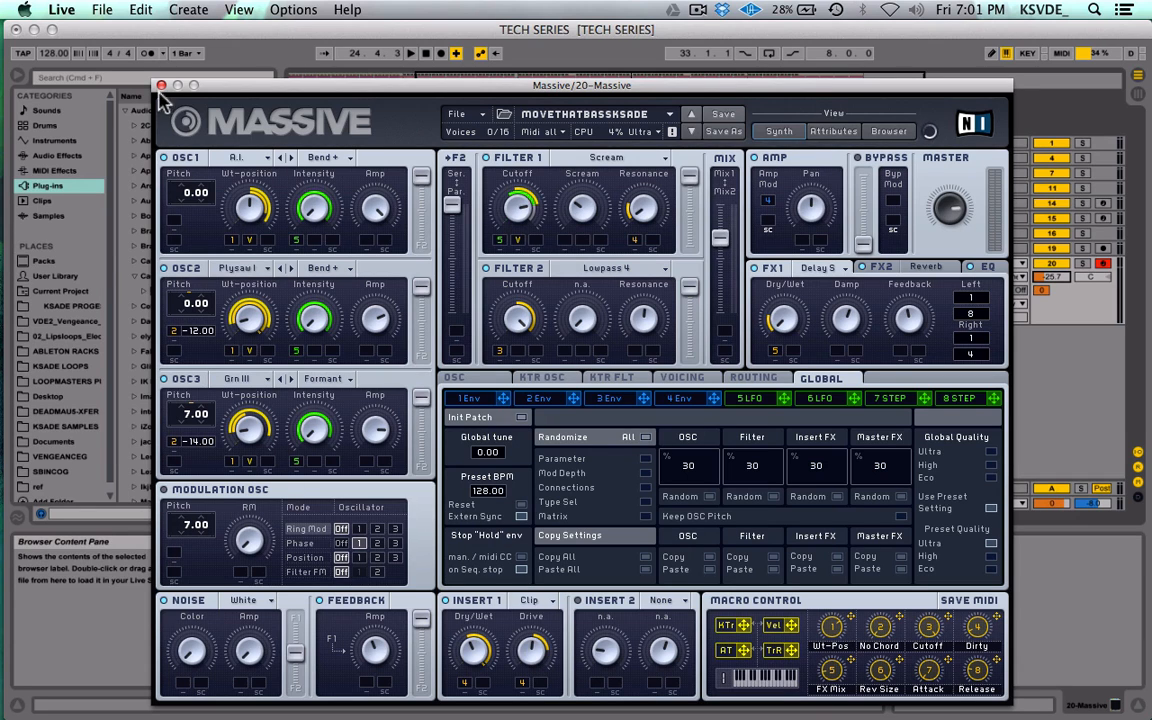
left_click(161, 85)
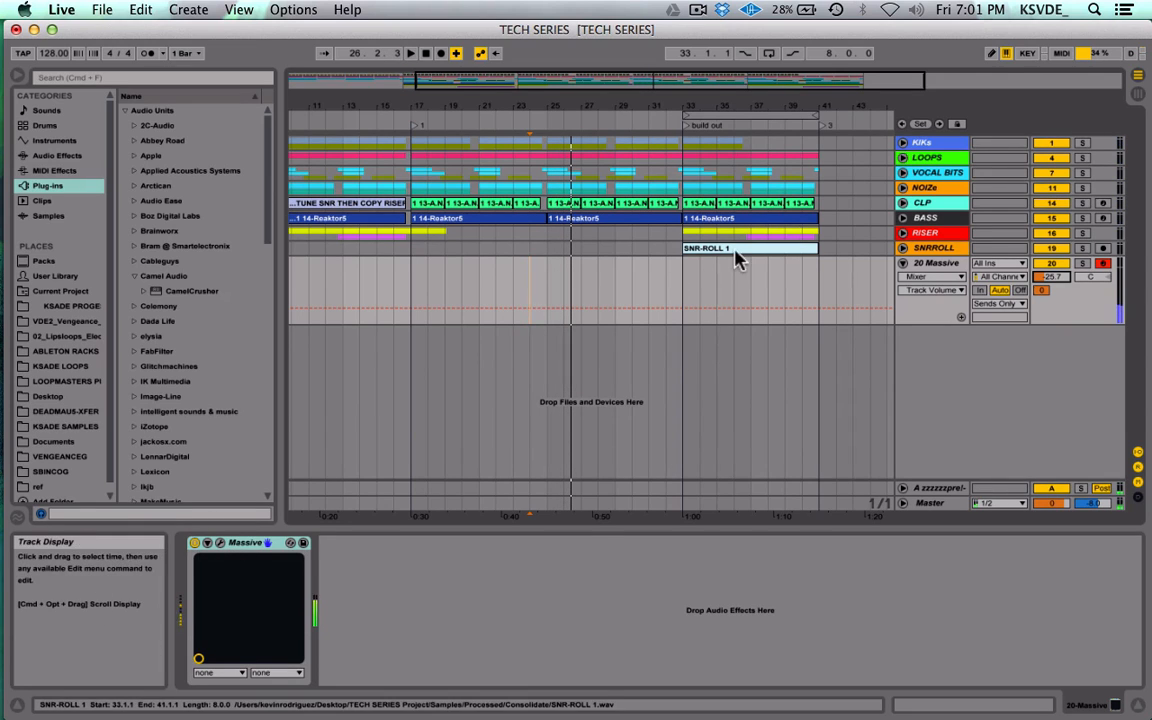
Step: Copy the KIKs group's material from 33.1.1 to 37.1.1 and paste it at 41.1.1
scroll(734, 234, "right", 5)
left_click_drag(656, 141, 595, 147)
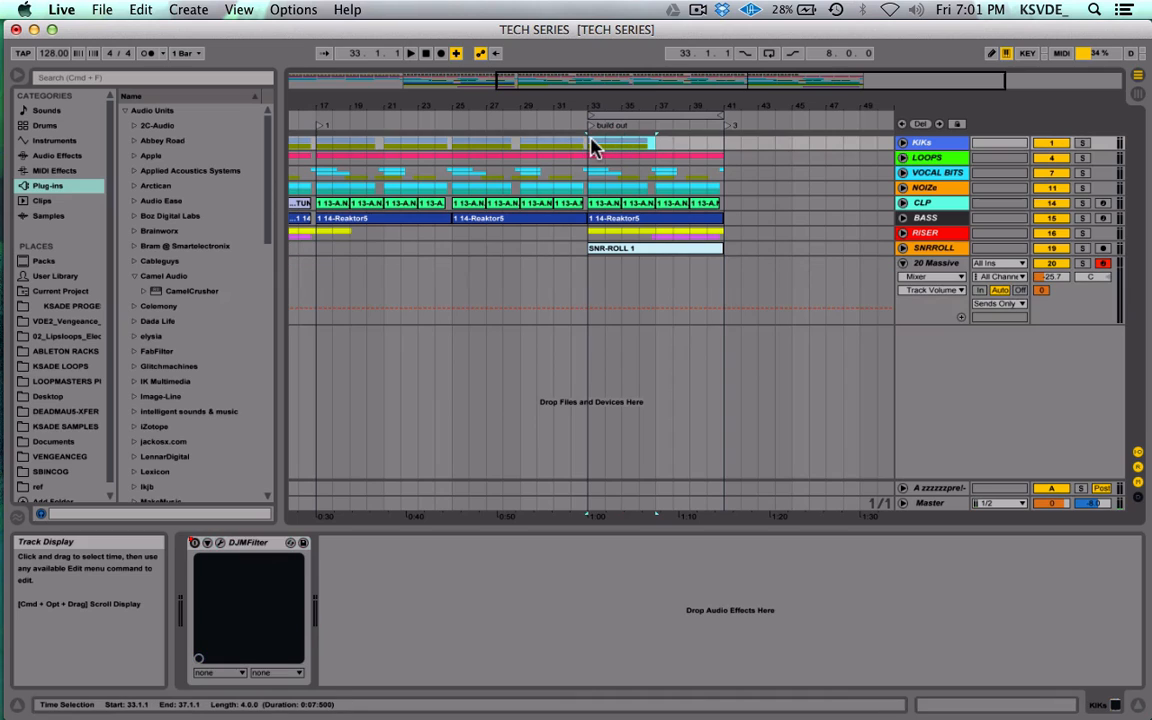
key("super+c")
left_click(724, 148)
key("super+v")
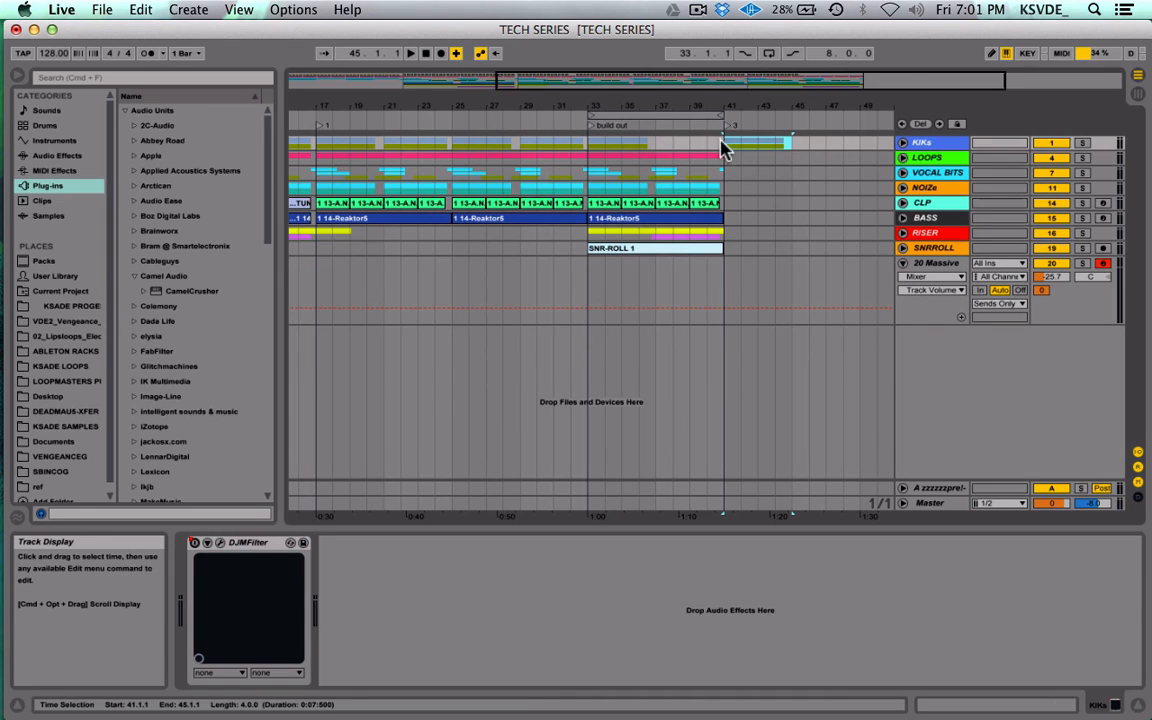
Step: Duplicate the VOCAL BITS and NOIZe material between 37.1.1 and 41.1.1 to bar 41 and play it back
left_click(723, 204)
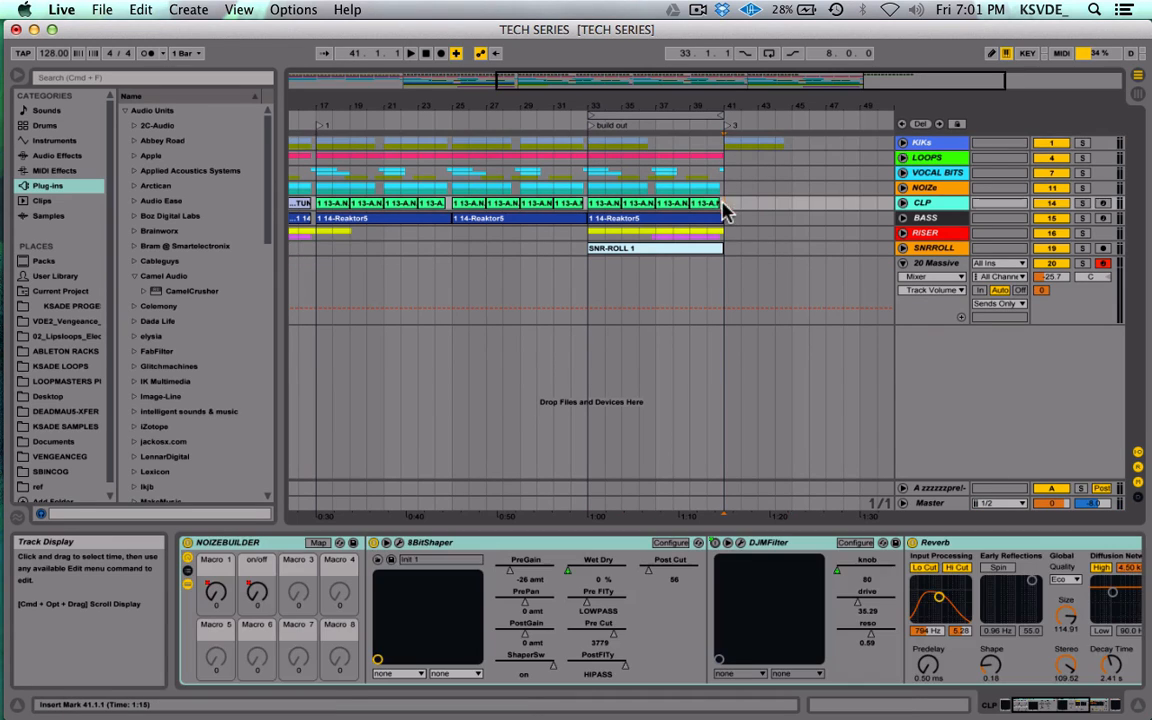
left_click_drag(724, 187, 655, 172)
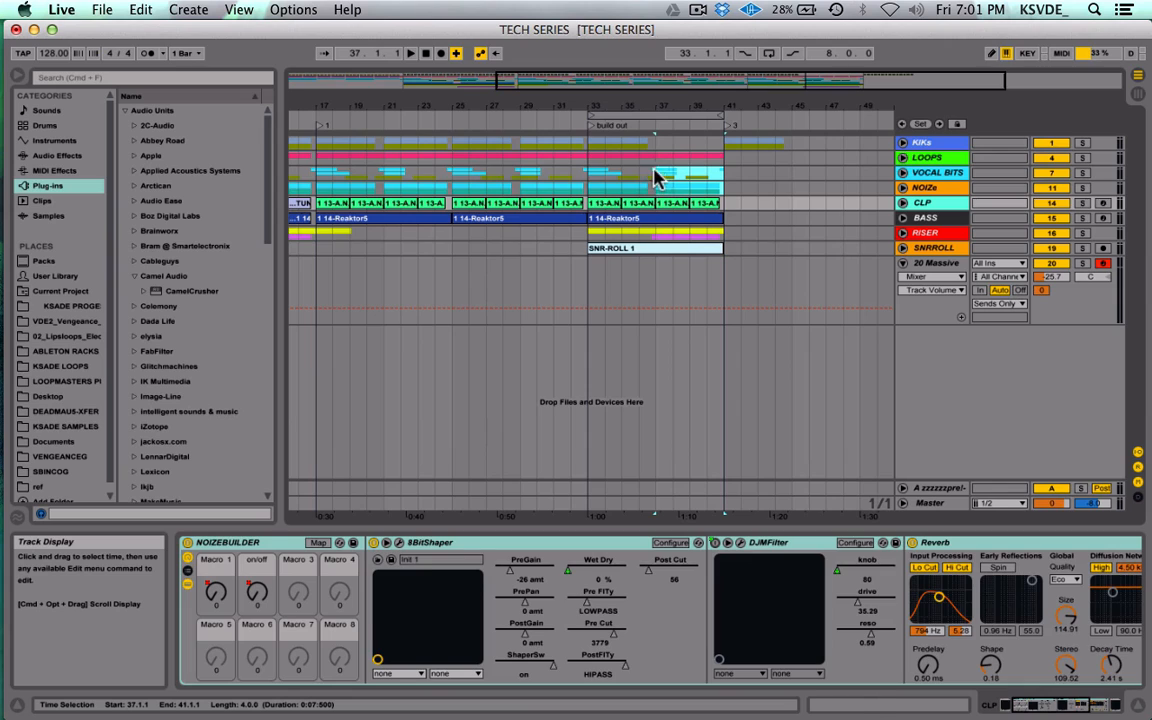
key("super+d")
key("space")
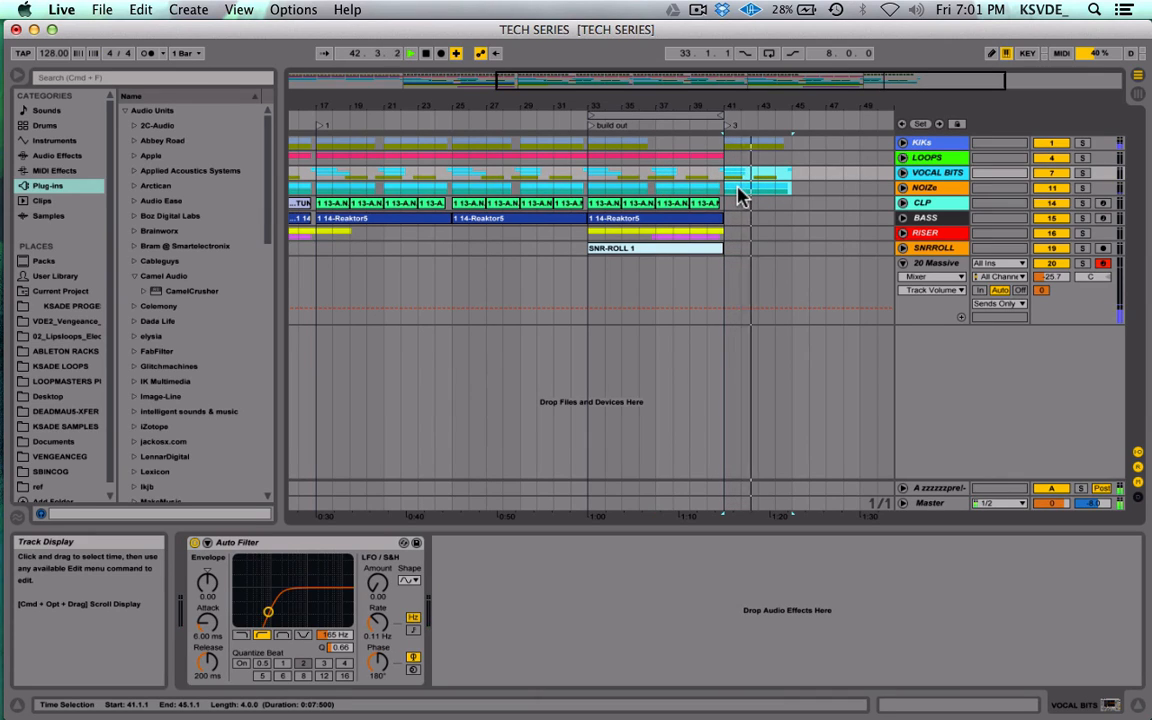
Step: Play back the extended section from bar 40 to check the transition into bar 41
key("space")
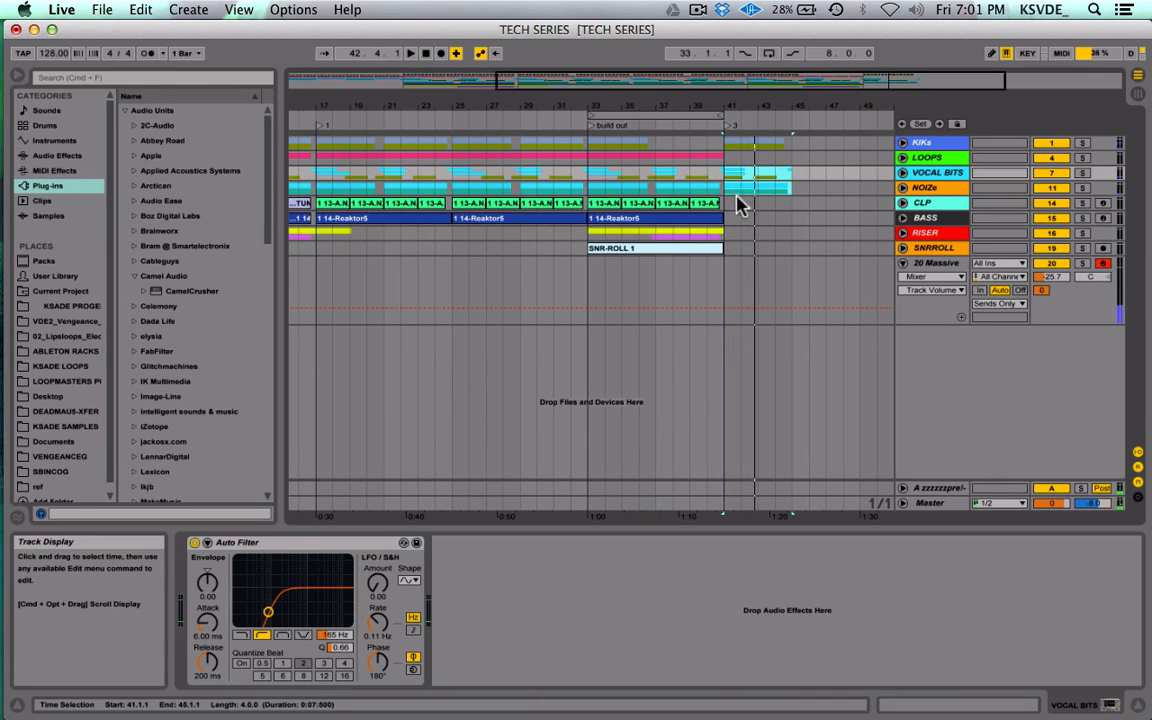
left_click(703, 144)
key("space")
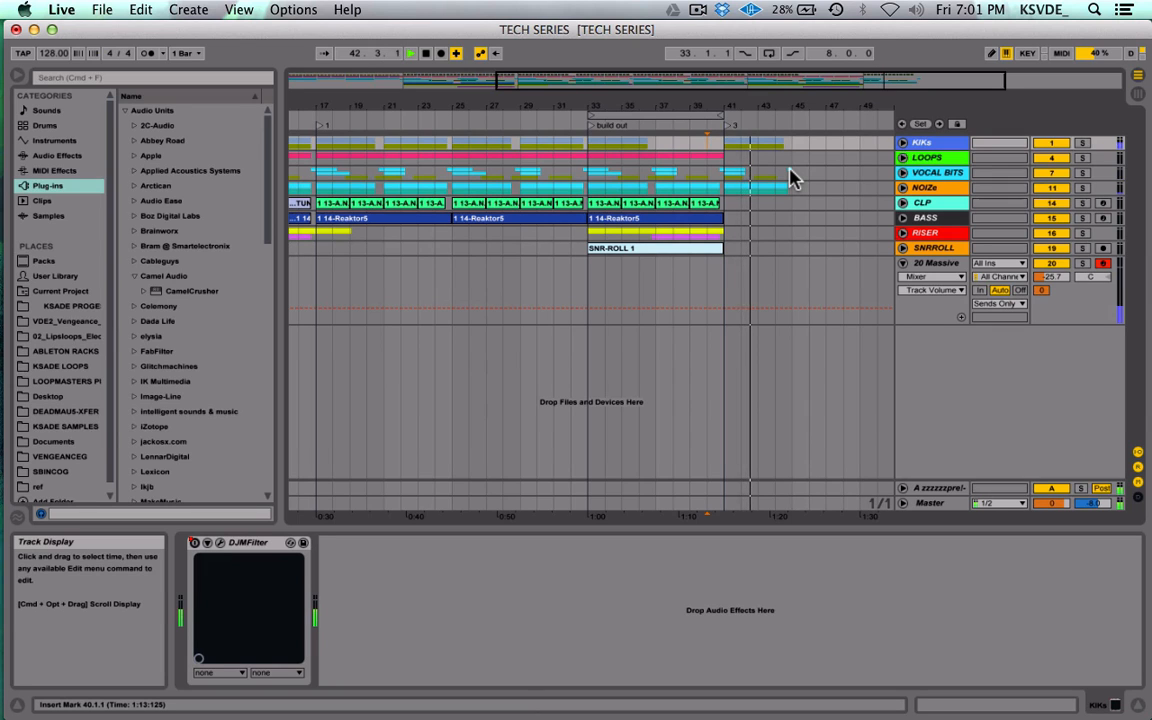
key("space")
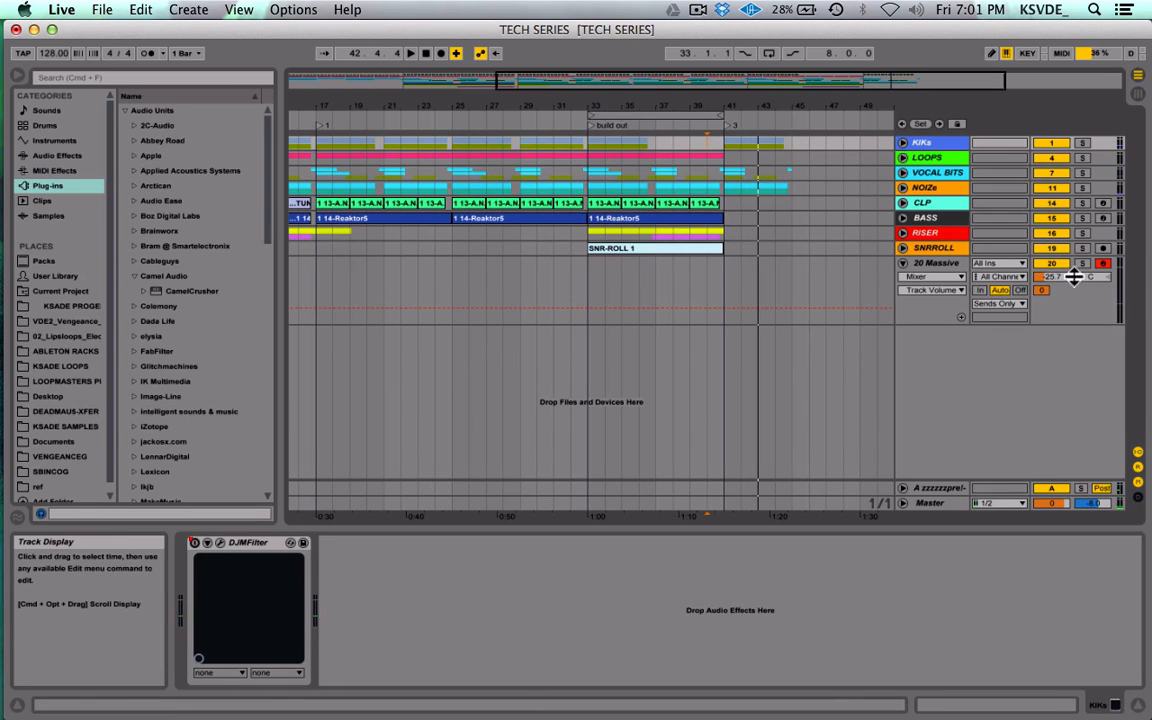
Step: Open the Massive synth on track 20 and load the automatethecuttoff preset from the KSADE MASSIVE PACK 1 folder
left_click(920, 262)
left_click(228, 550)
left_click(221, 544)
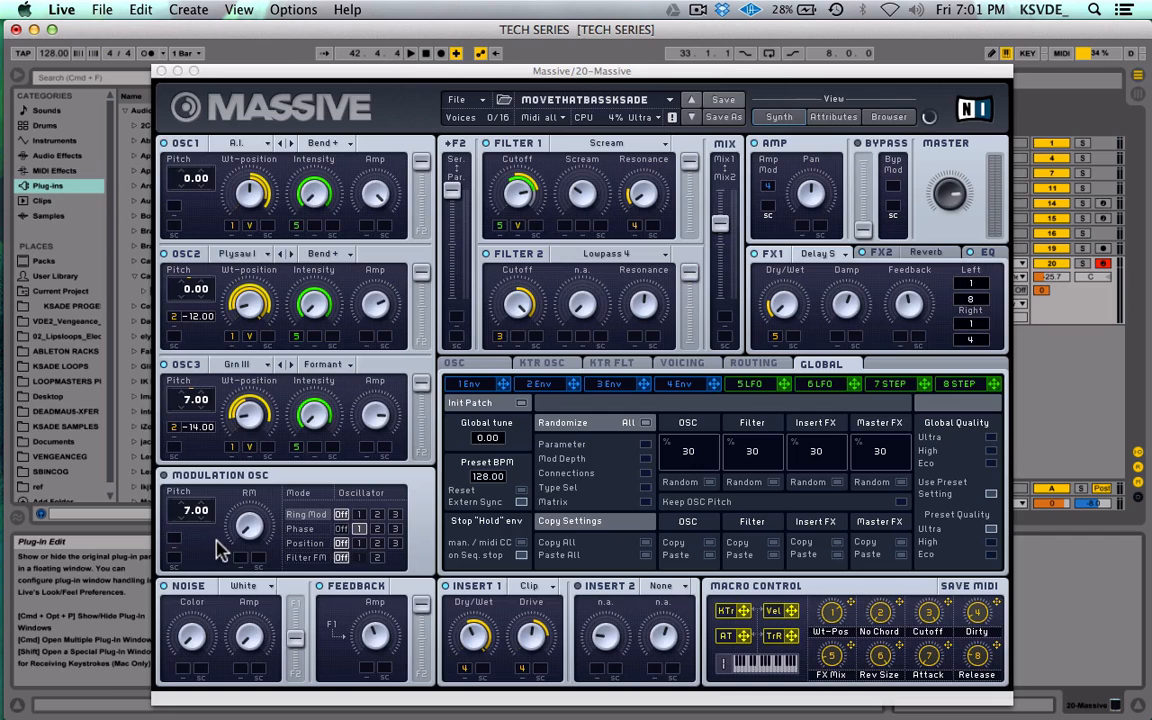
left_click(691, 100)
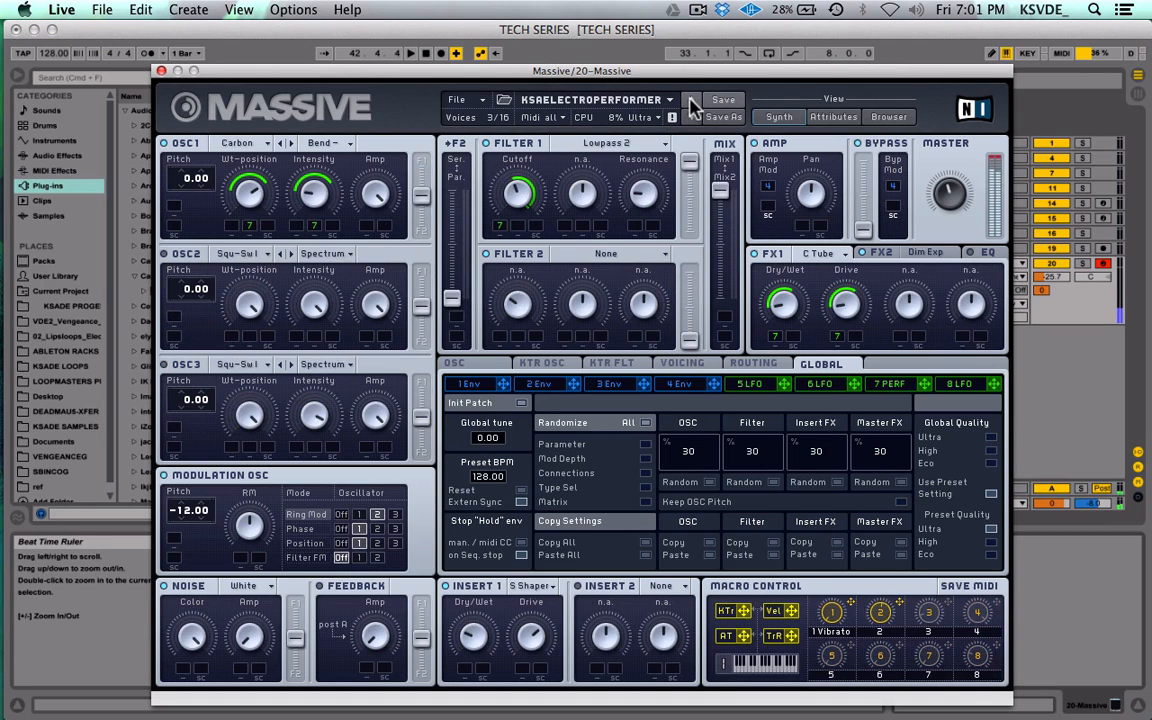
left_click(889, 117)
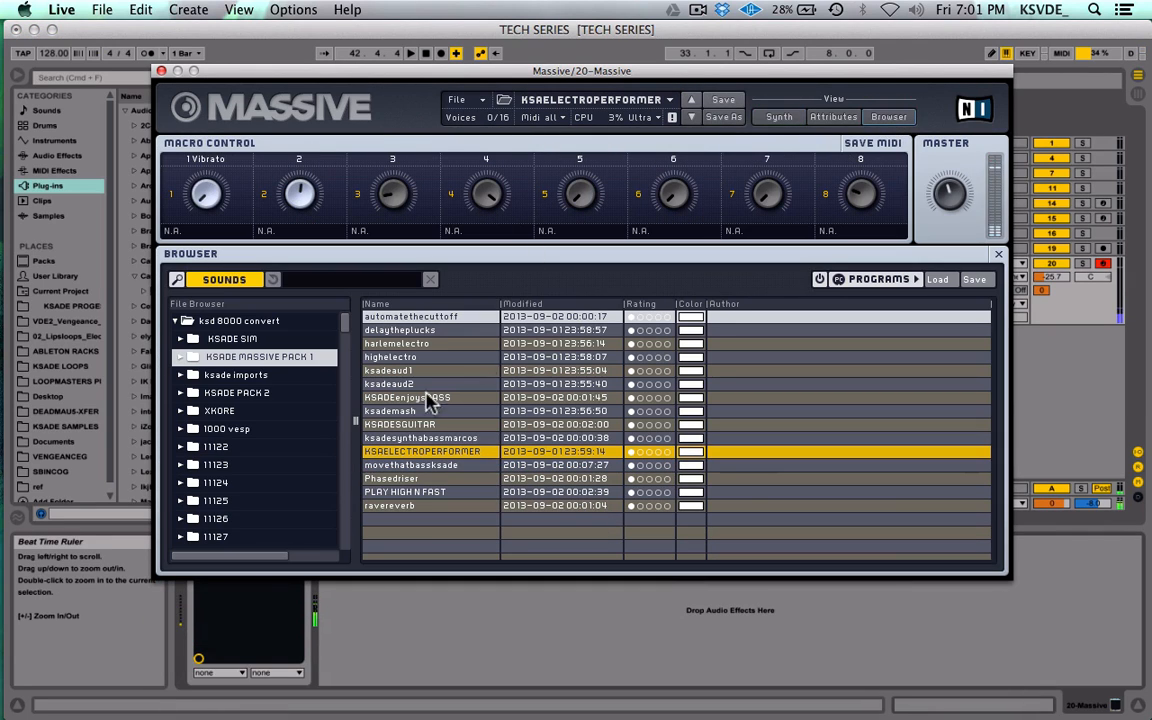
left_click(414, 316)
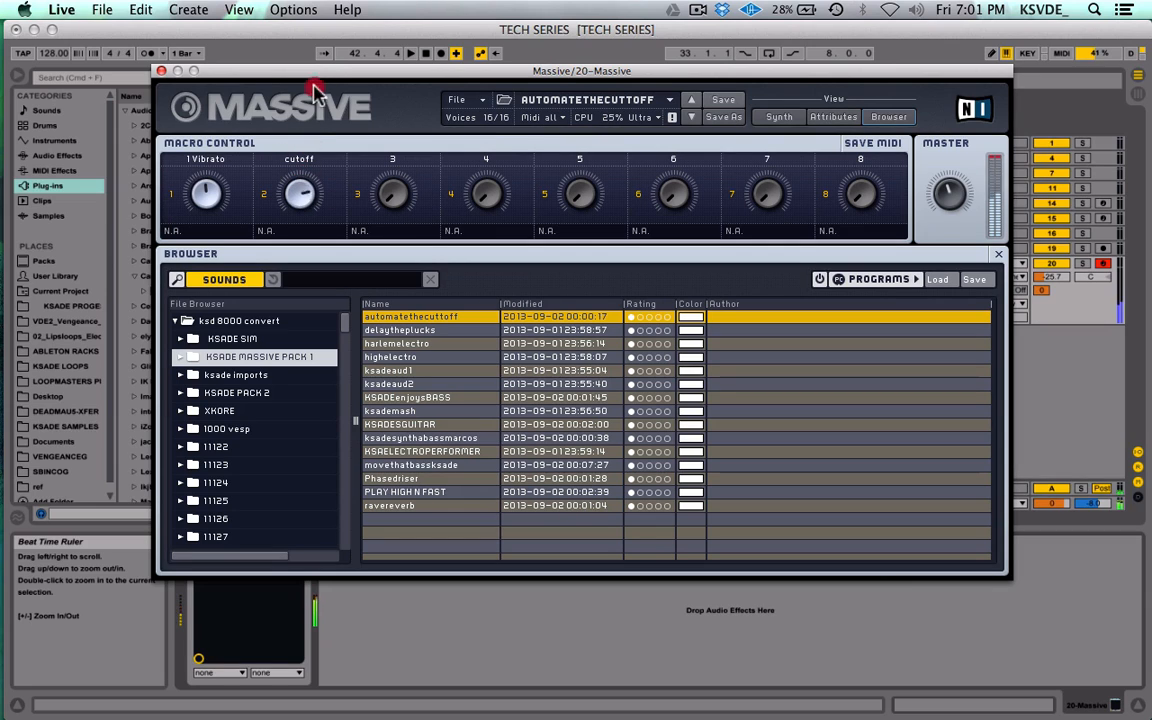
Step: Play the arrangement from bar 40 while raising Massive's cutoff macro, and close the synth window
left_click(331, 287)
key("space")
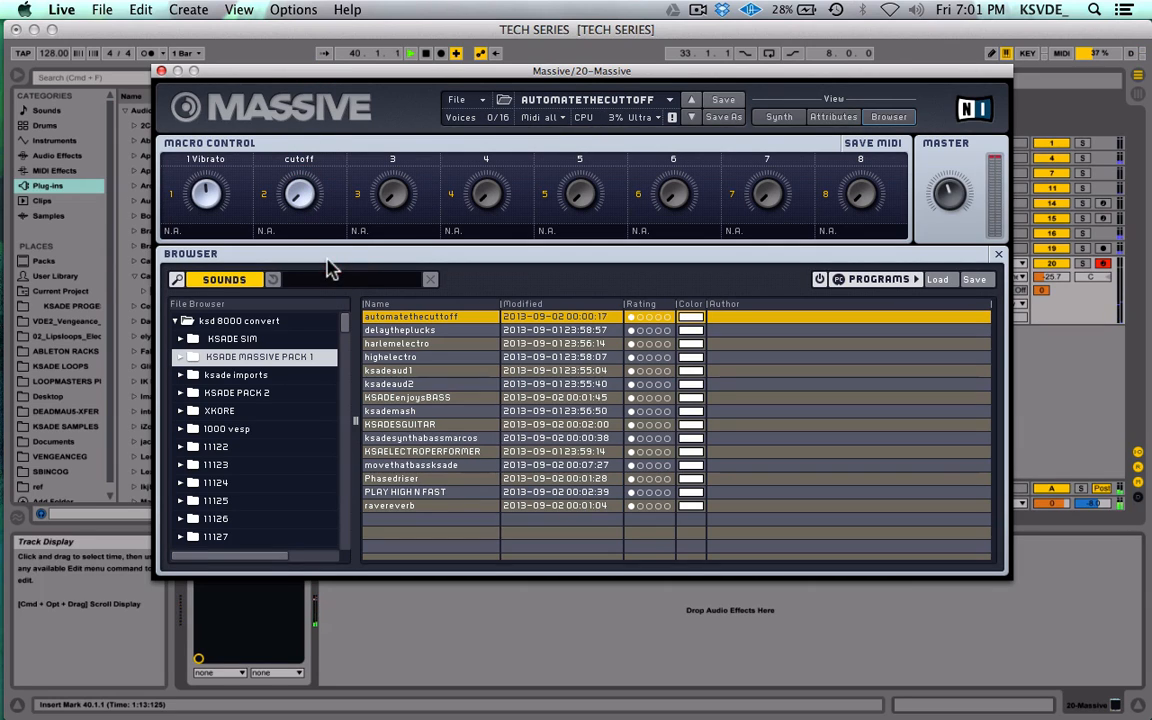
left_click(303, 194)
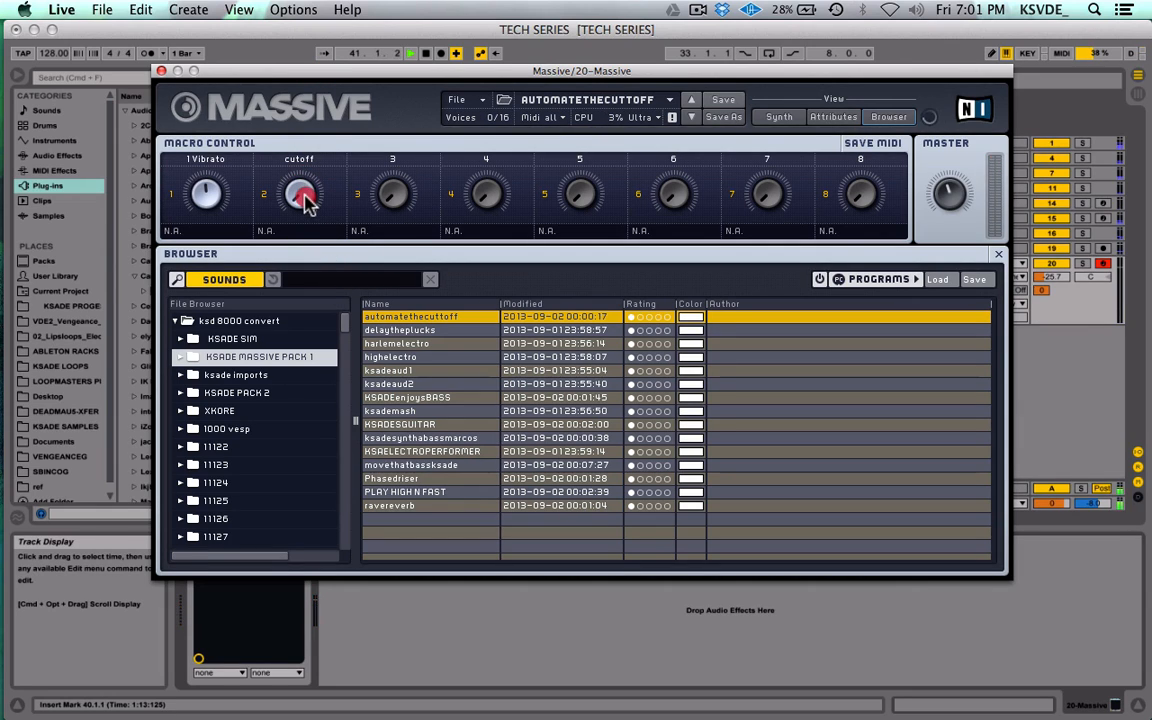
left_click_drag(305, 200, 325, 66)
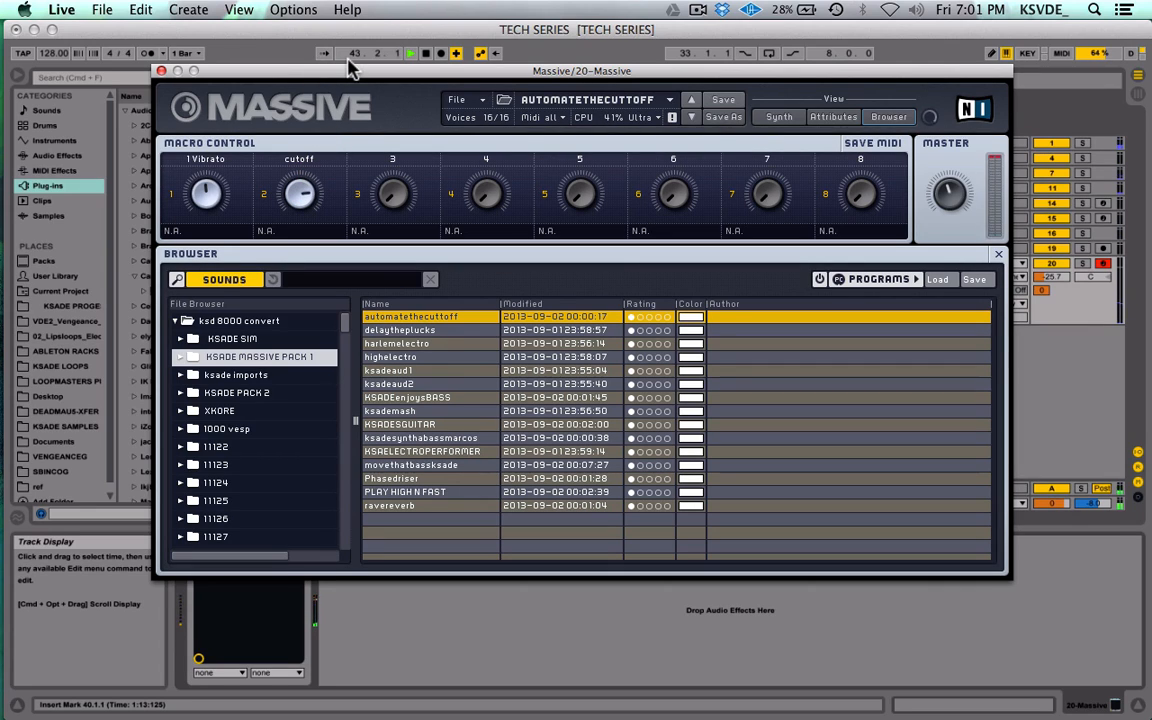
left_click(349, 64)
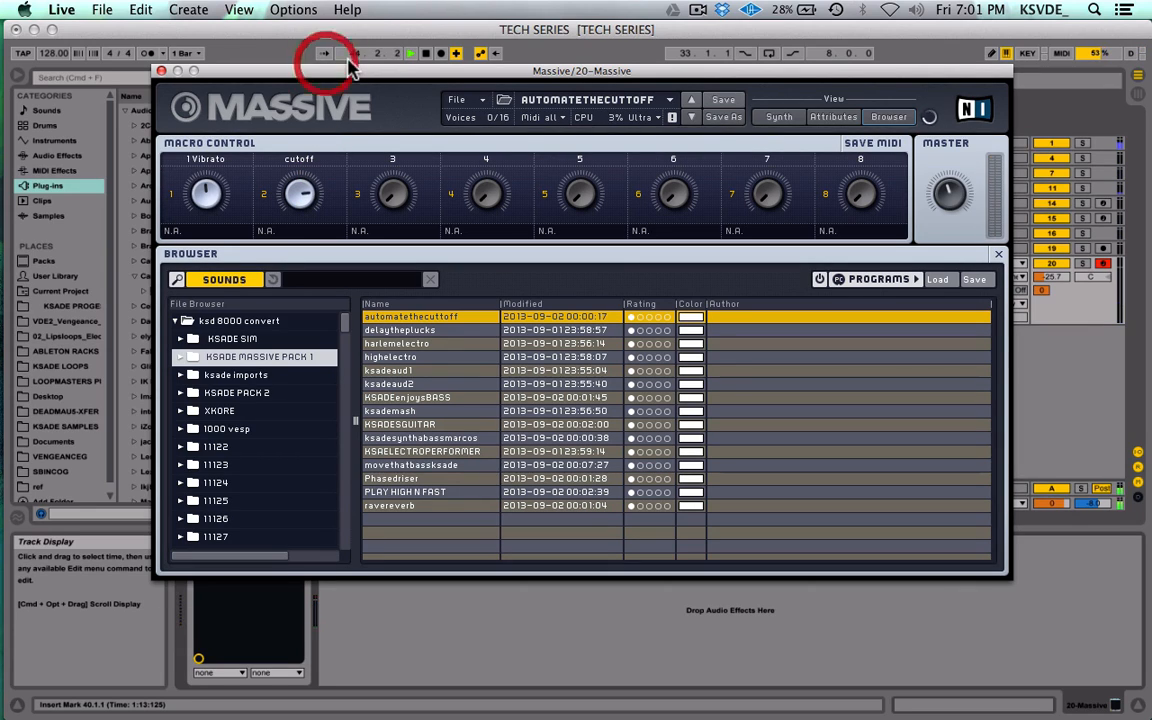
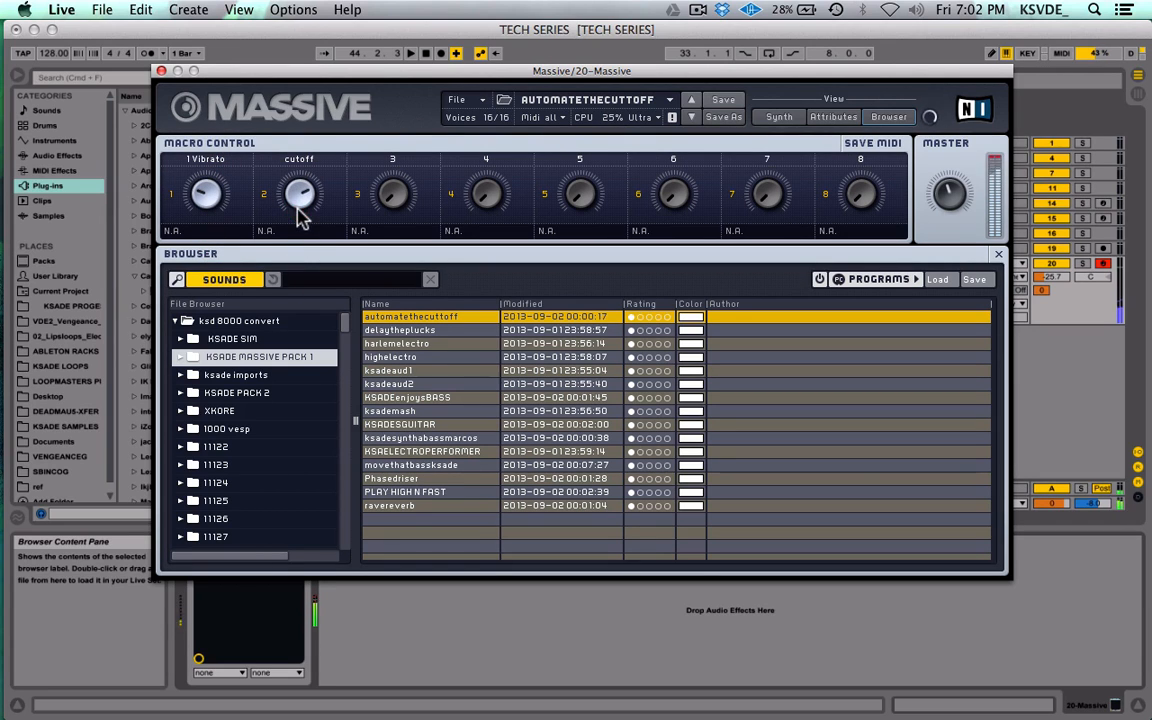
left_click(161, 71)
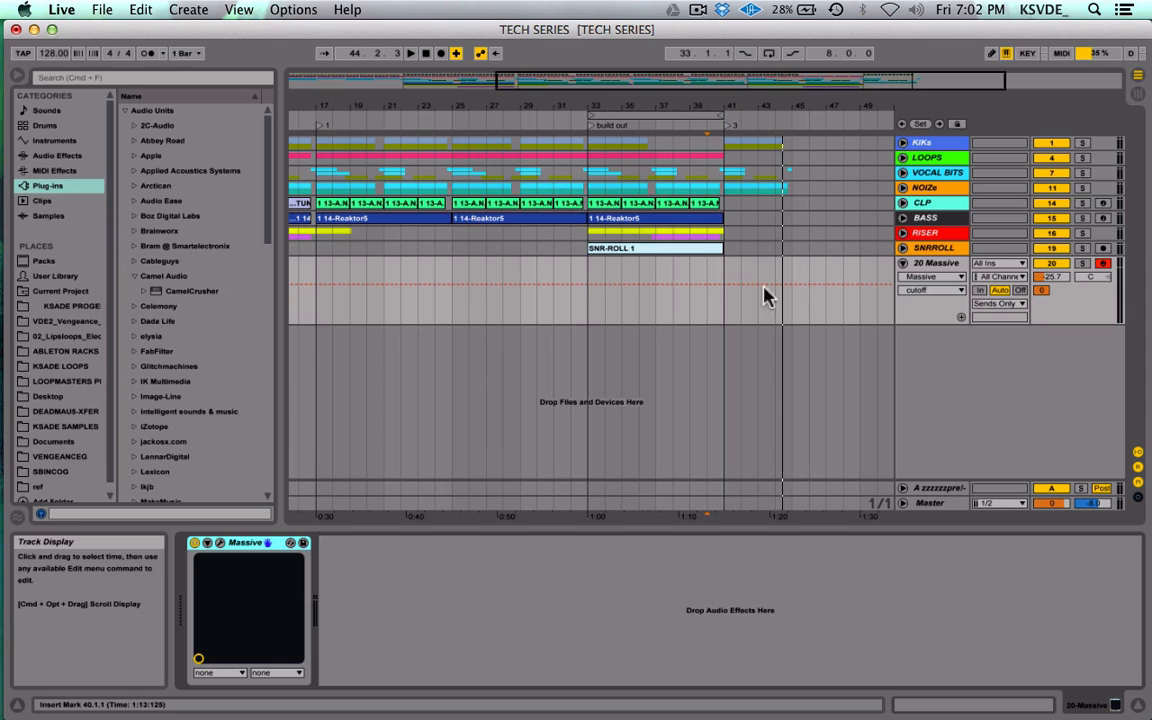
Step: Loop the range from 41.1.1 to 45.1.1 on the Massive track and play from bar 40
left_click_drag(716, 272, 790, 280)
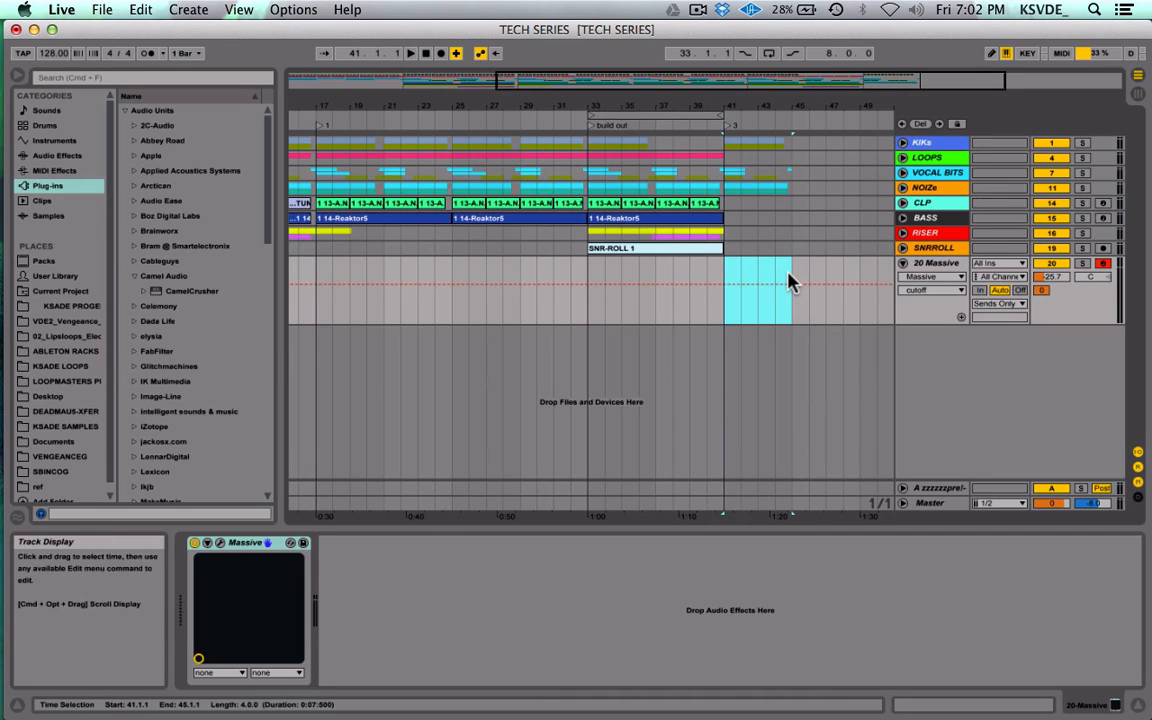
key("super+l")
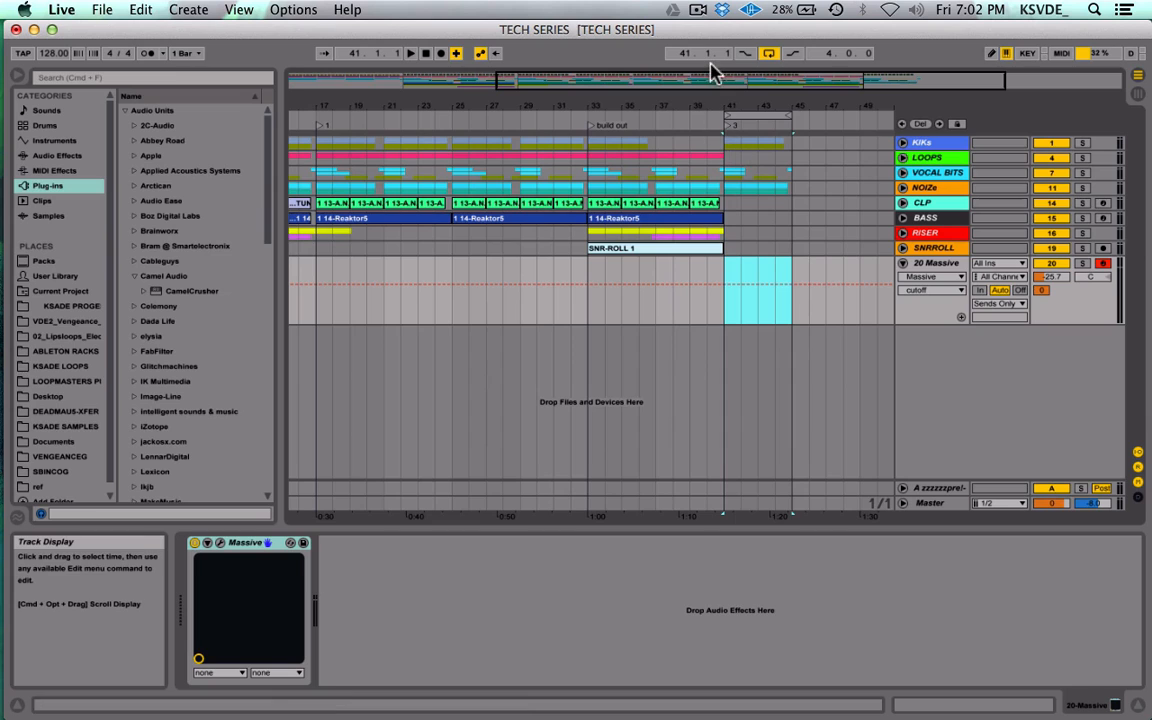
left_click_drag(715, 76, 715, 115)
scroll(757, 292, "right", 5)
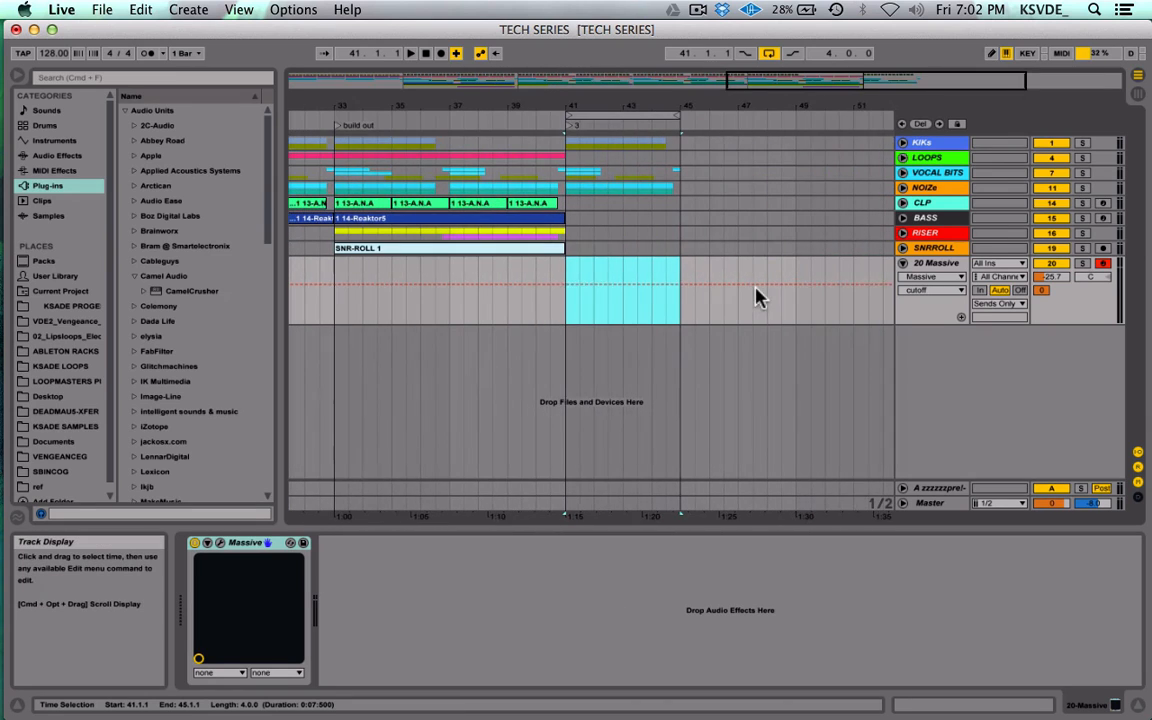
left_click(540, 277)
key("space")
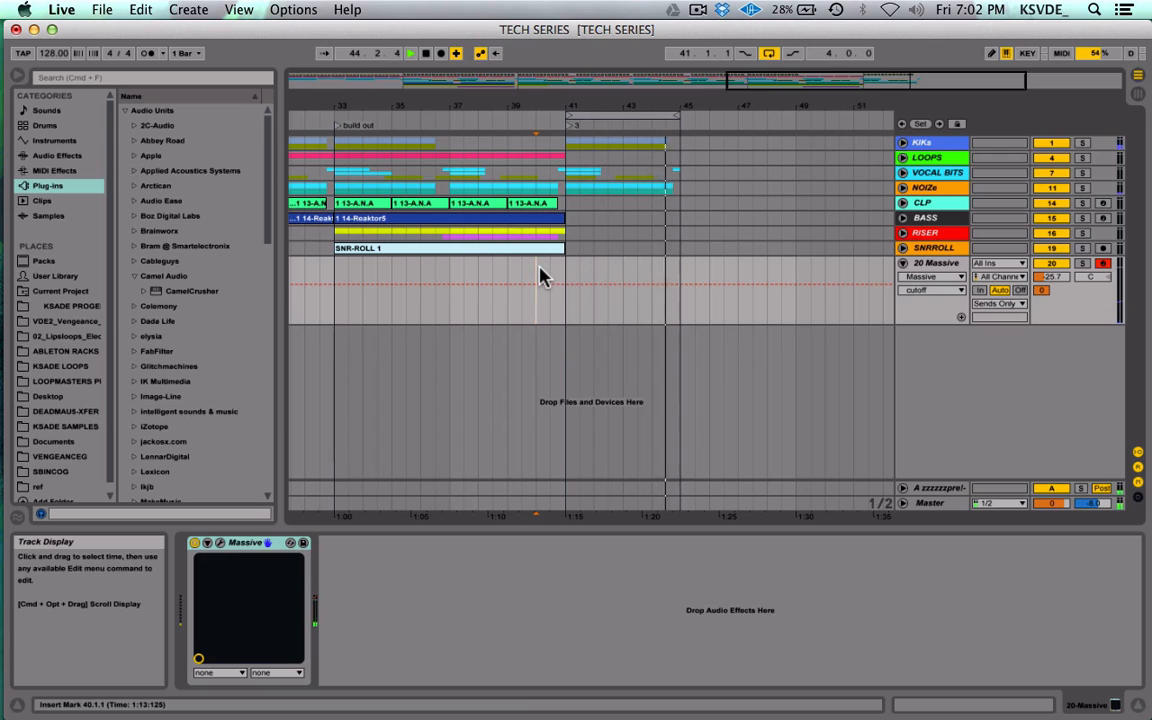
Step: Try the BASS clip from bar 33 duplicated at 41.1.1, play it briefly, and delete the copy
left_click(450, 226)
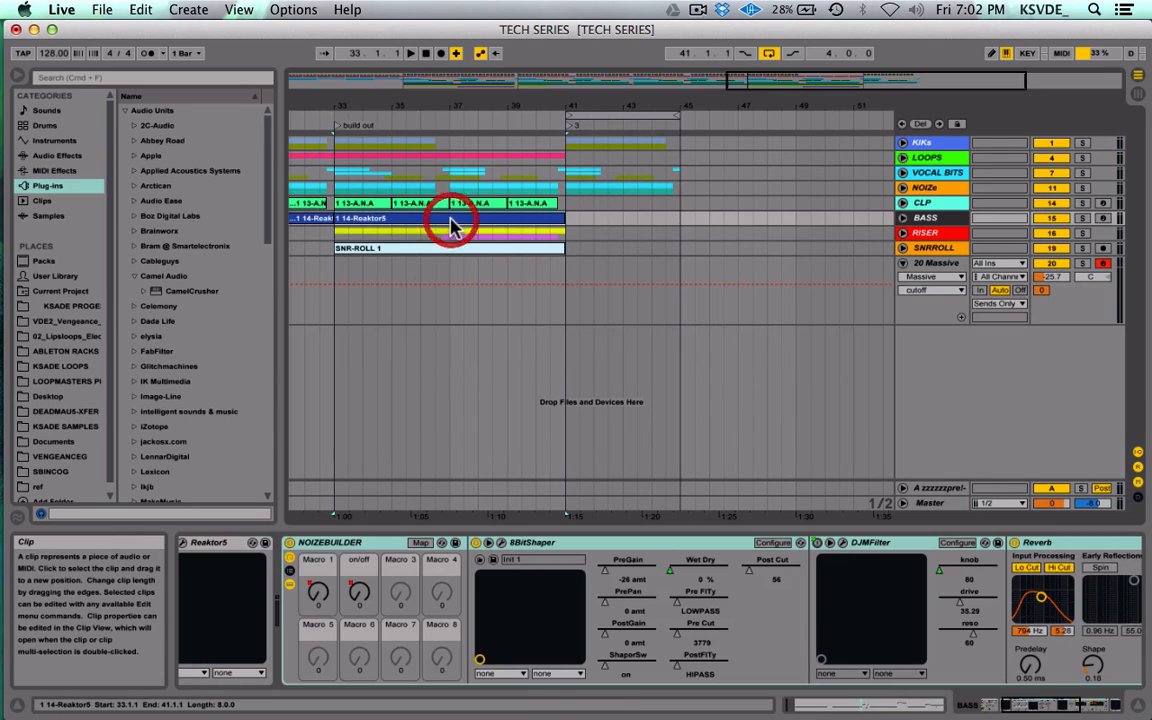
key("super+d")
key("space")
key("space")
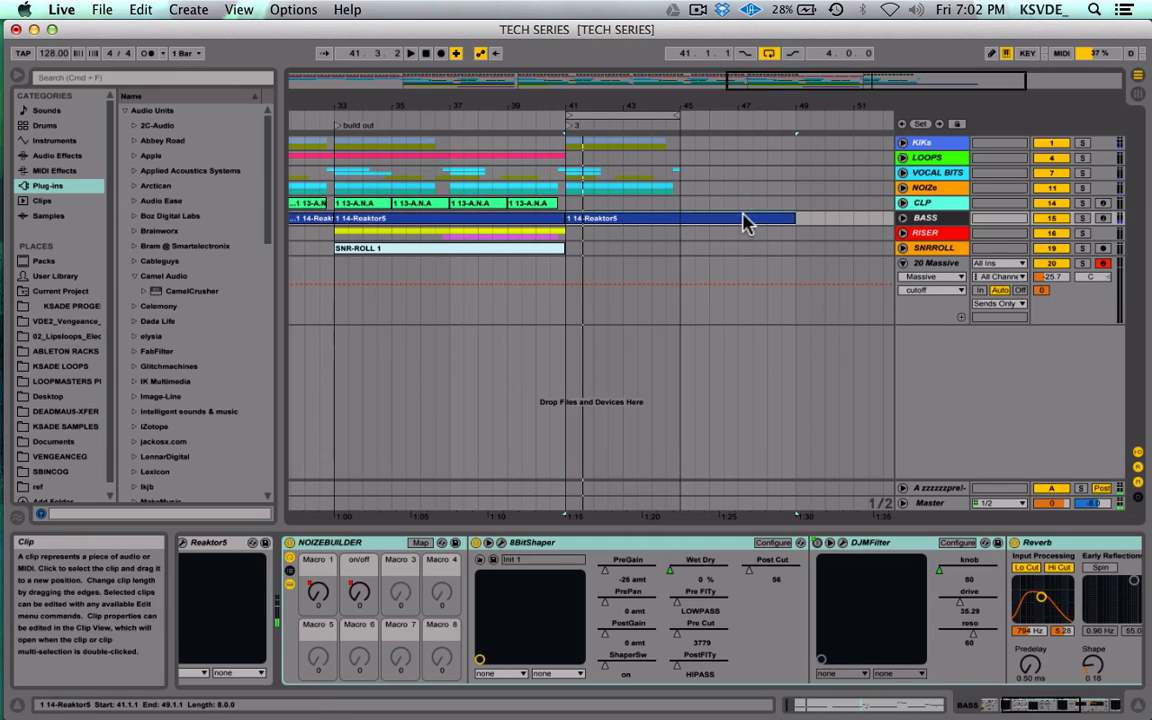
key("Delete")
left_click(568, 221)
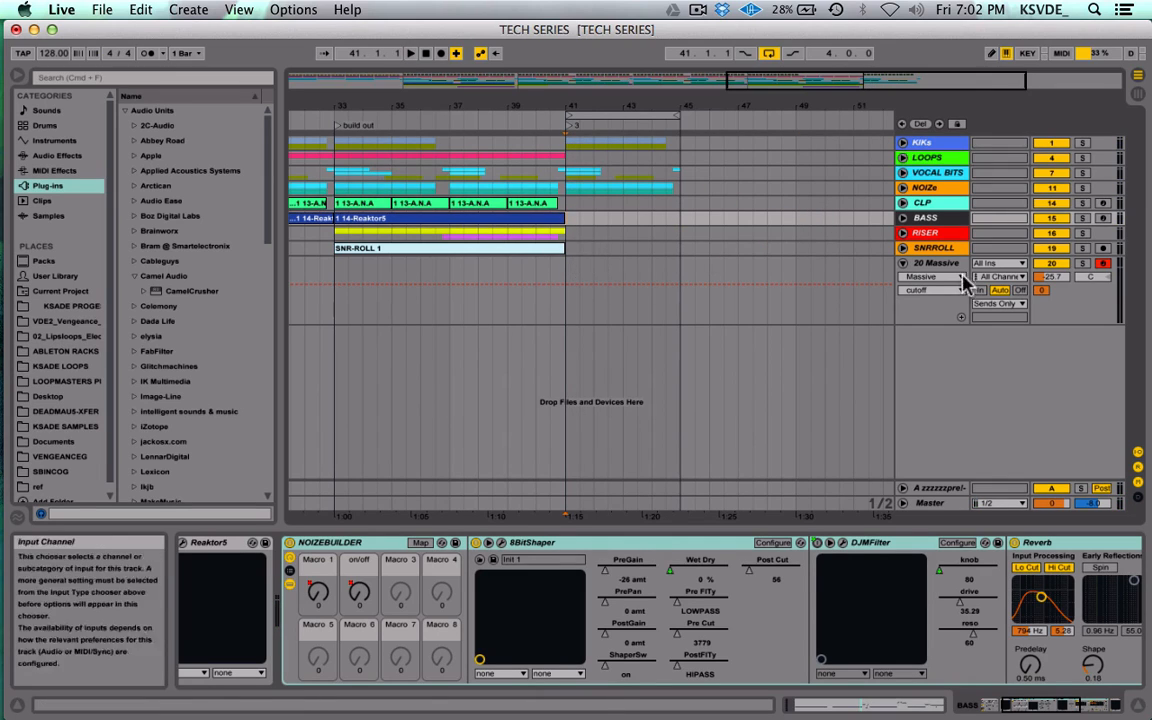
Step: Duplicate the 20 Massive track and open the copy's Massive synth
left_click(925, 263)
key("super+r")
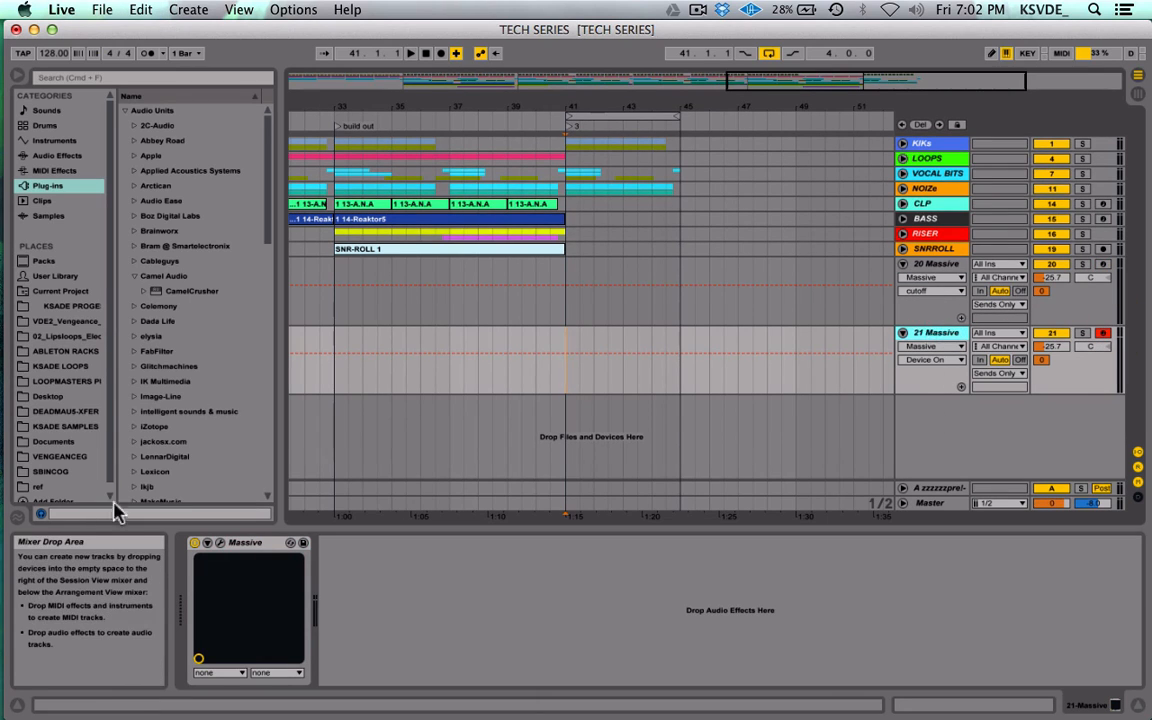
left_click(219, 542)
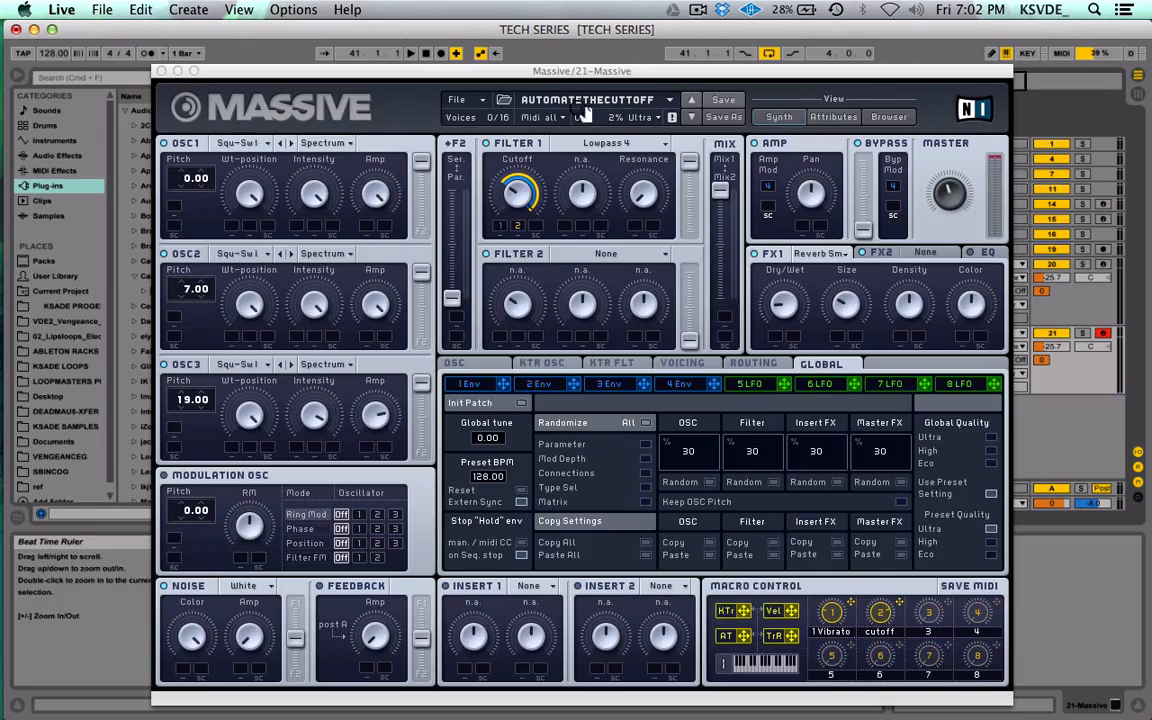
Step: Load the 003 Deep And Pretty preset from the ksade3 folder of KSADE SIM into the copied Massive
left_click_drag(583, 70, 525, 52)
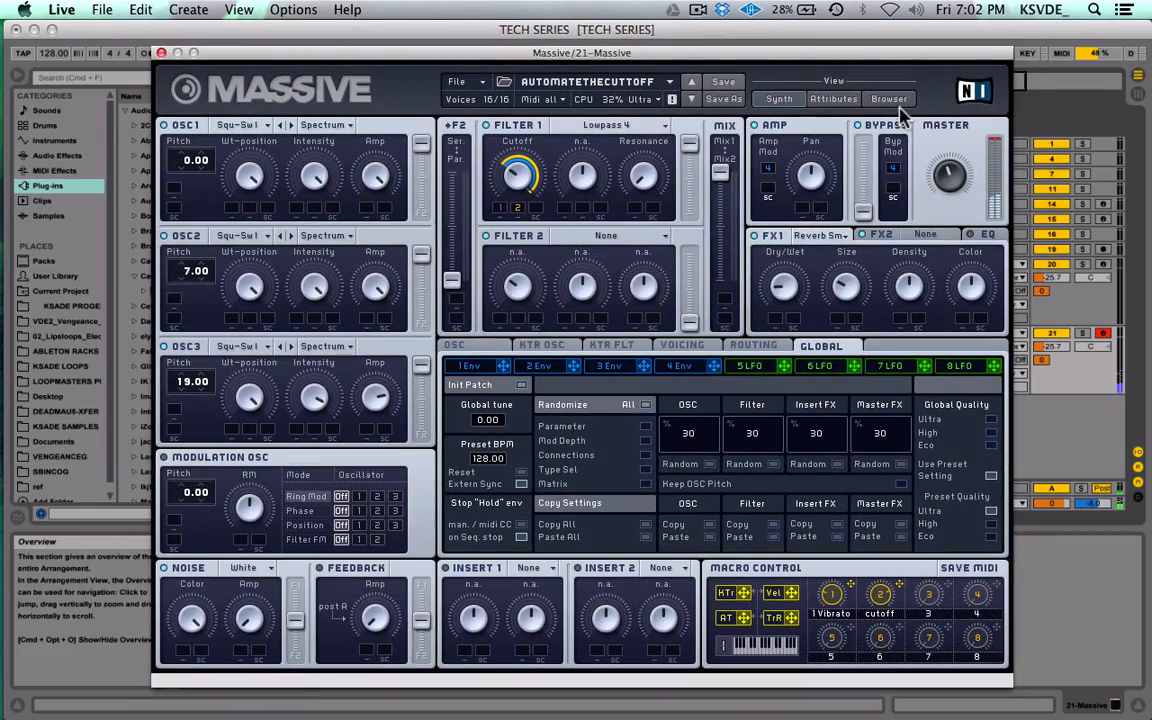
left_click(890, 100)
left_click(437, 312)
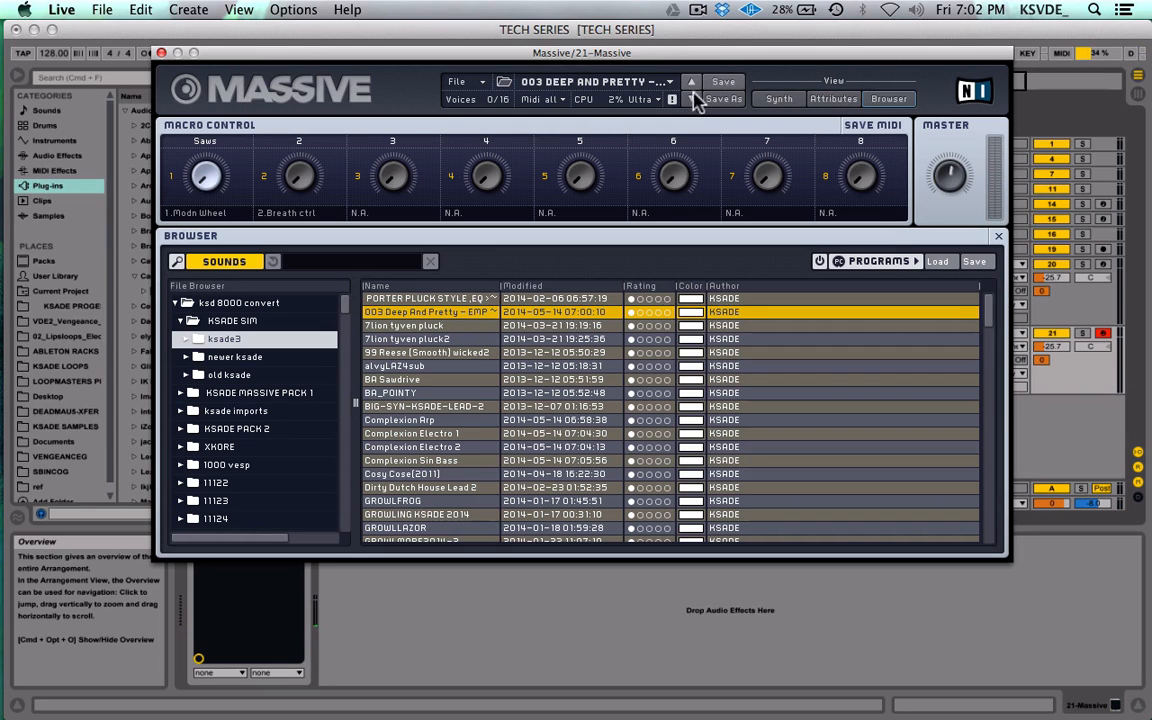
left_click_drag(875, 52, 698, 52)
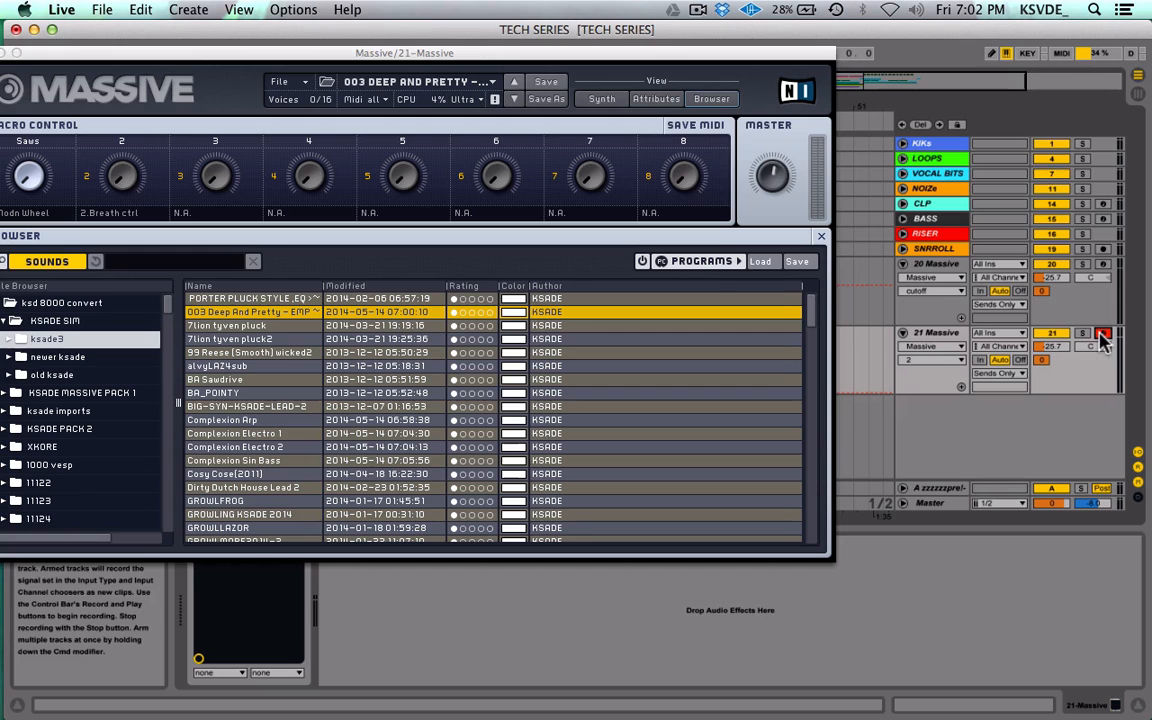
left_click_drag(477, 54, 742, 57)
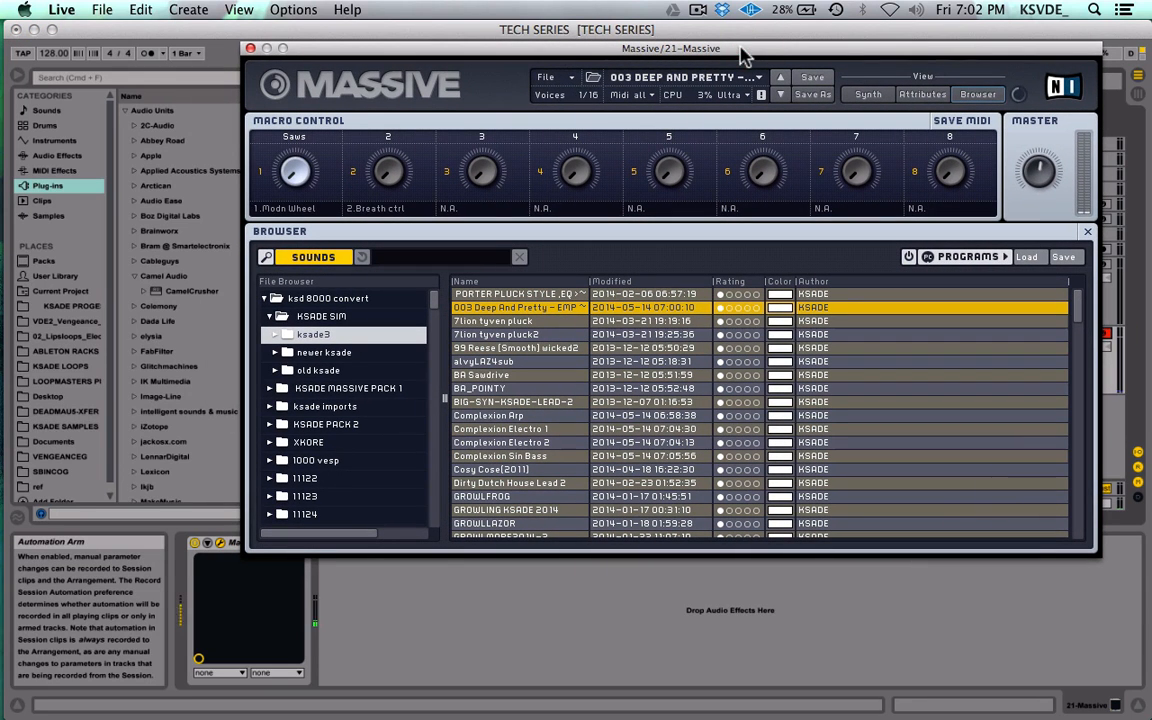
Step: Audition the ksade3 presets from 7lion tyven pluck onward, settle on knob3, and close the Massive window
left_click(490, 320)
left_click(778, 96)
left_click(778, 96)
left_click(778, 96)
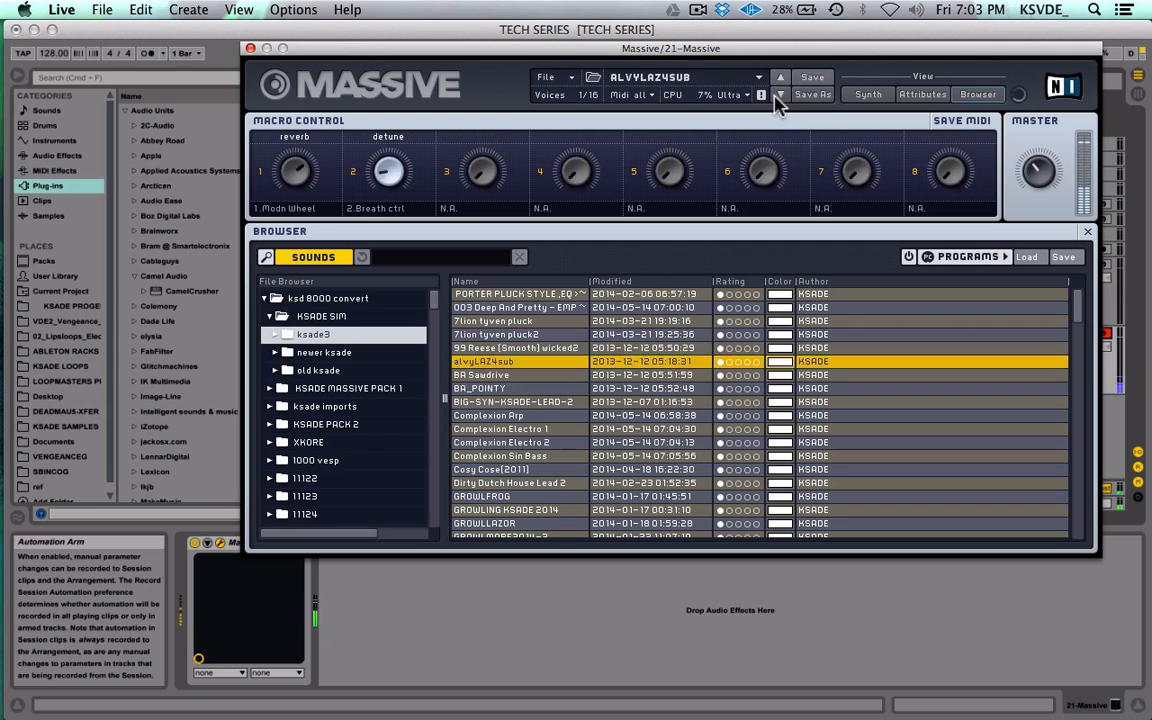
left_click(778, 96)
left_click(778, 96)
left_click(778, 96)
left_click(778, 96)
left_click(778, 96)
left_click(778, 96)
left_click(778, 96)
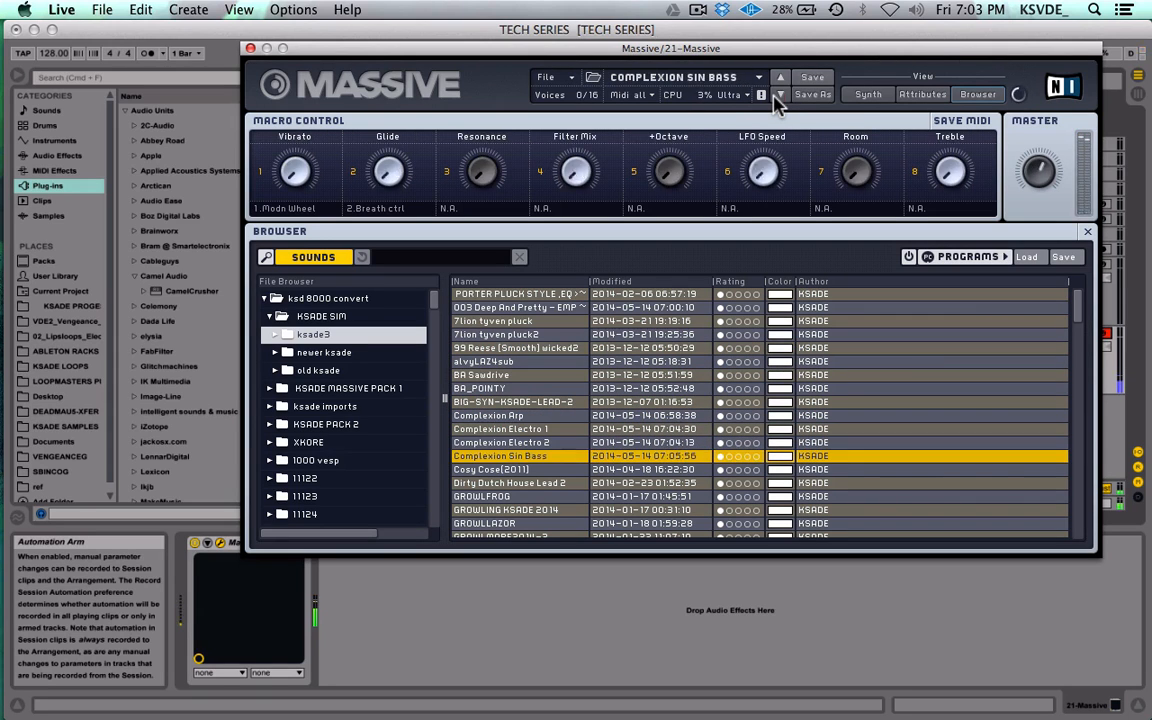
left_click(778, 96)
left_click(778, 96)
left_click(778, 96)
left_click(778, 96)
left_click(778, 96)
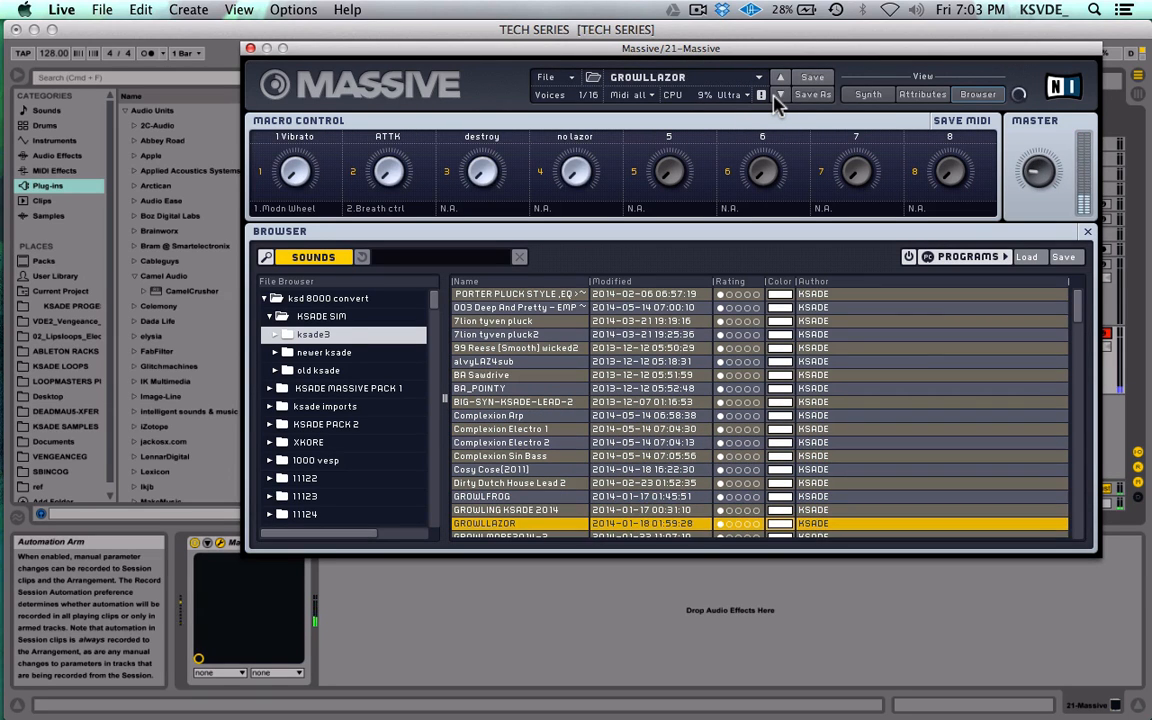
left_click(778, 96)
left_click(778, 96)
left_click(778, 96)
left_click(778, 96)
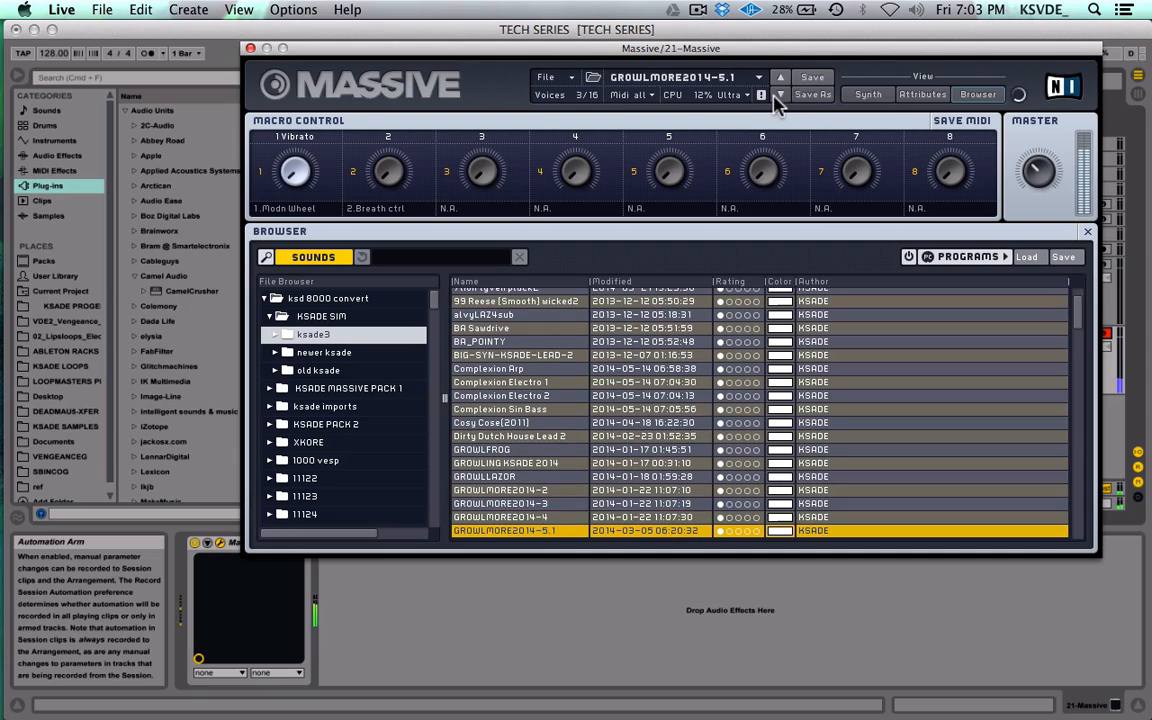
left_click(778, 96)
left_click(778, 96)
left_click(778, 96)
left_click(778, 96)
left_click(778, 96)
left_click(778, 96)
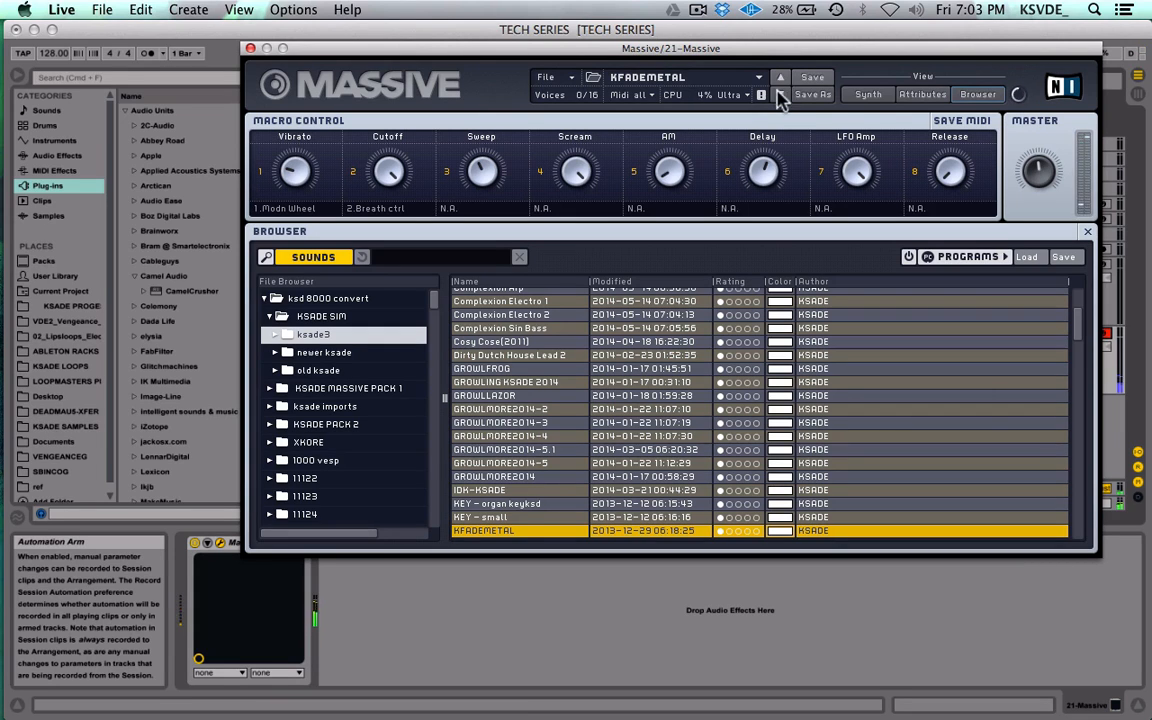
left_click(780, 95)
left_click(780, 95)
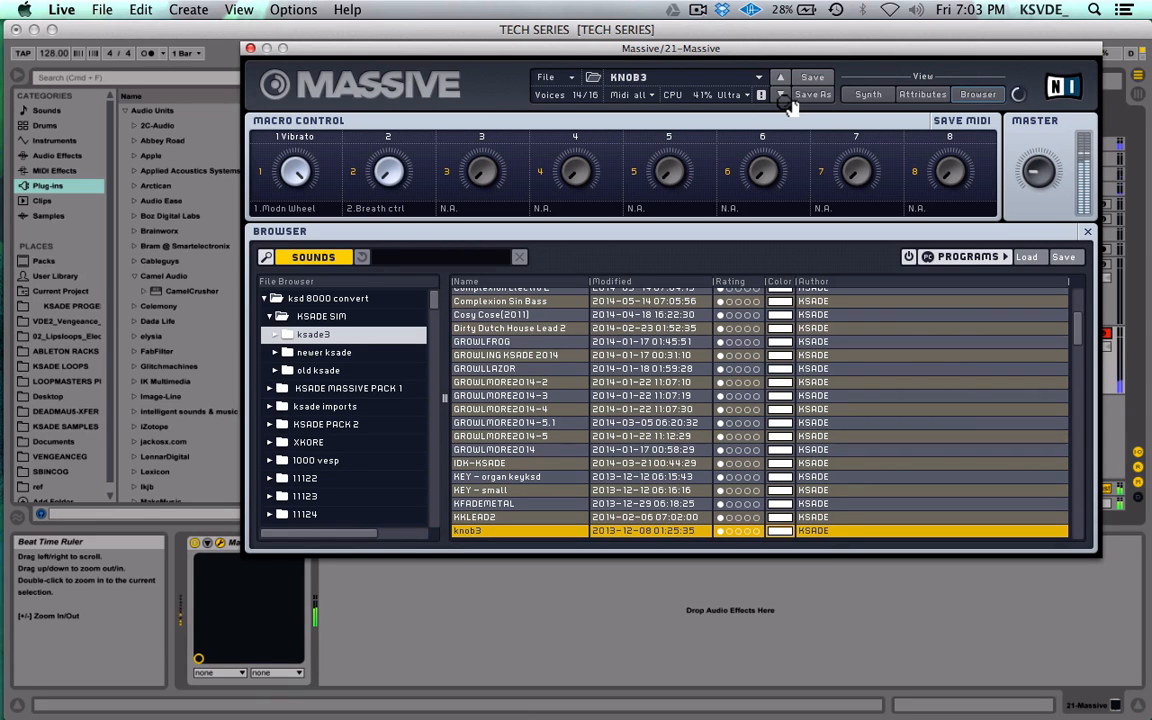
left_click(251, 49)
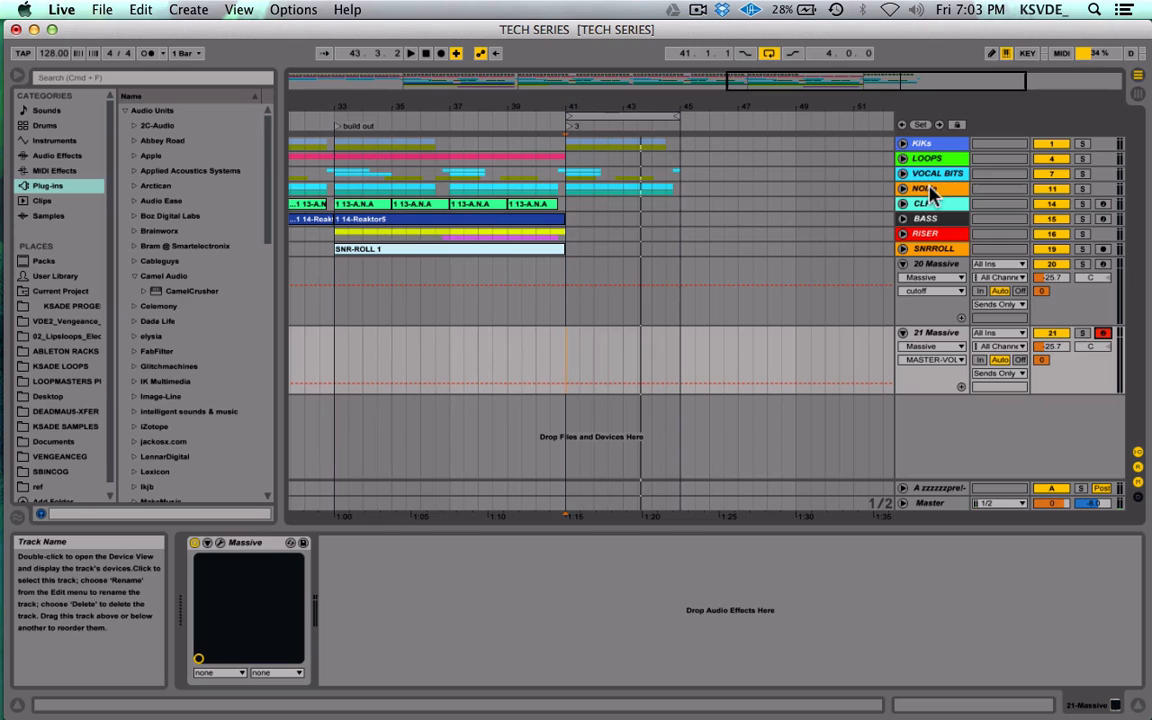
Step: Insert a new audio track and move it above both Massive tracks, directly below SNRROLL
left_click(932, 268)
key("super+t")
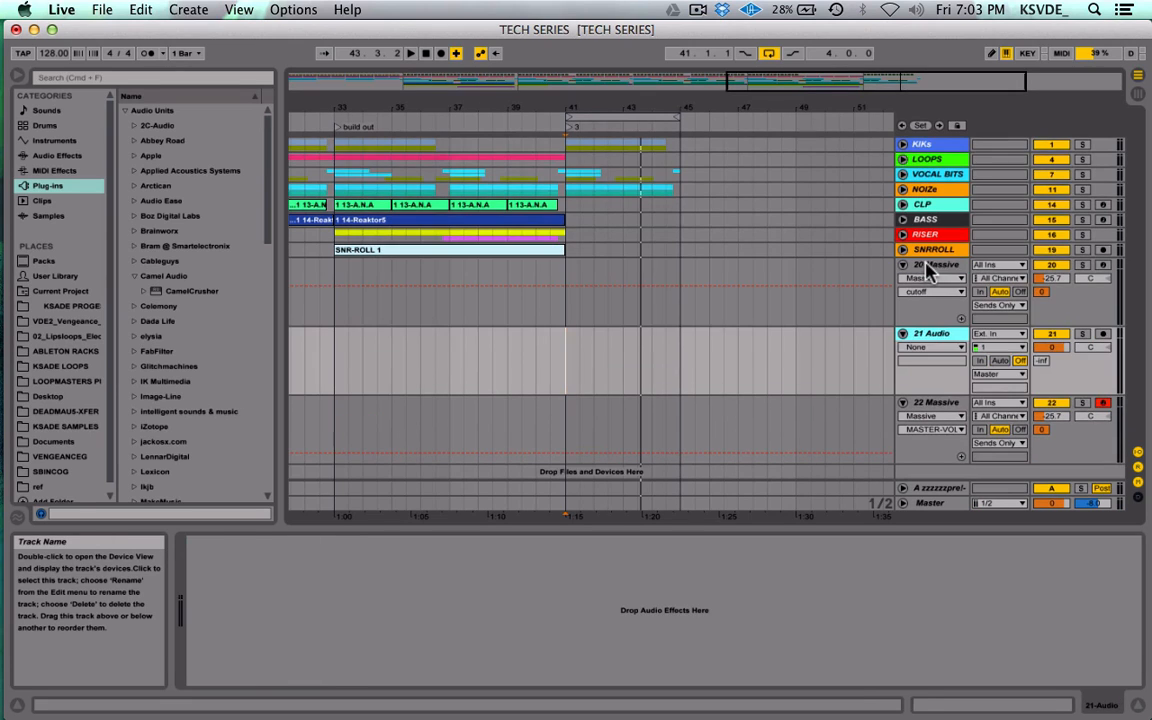
left_click(928, 268)
left_click_drag(938, 338, 938, 272)
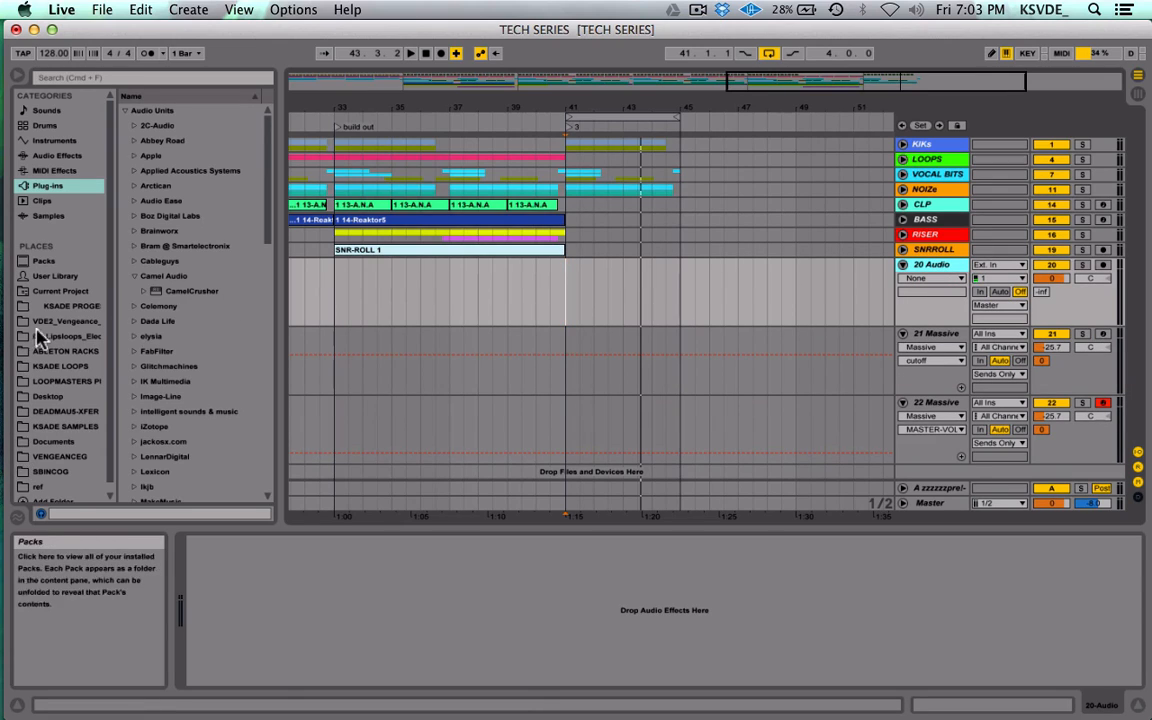
Step: Audition the atmosphere samples in KSADE LOOPS, Ksade Builders, ATMOSPHERES one by one up to ATMO-08.wav
scroll(60, 410, "down", 1)
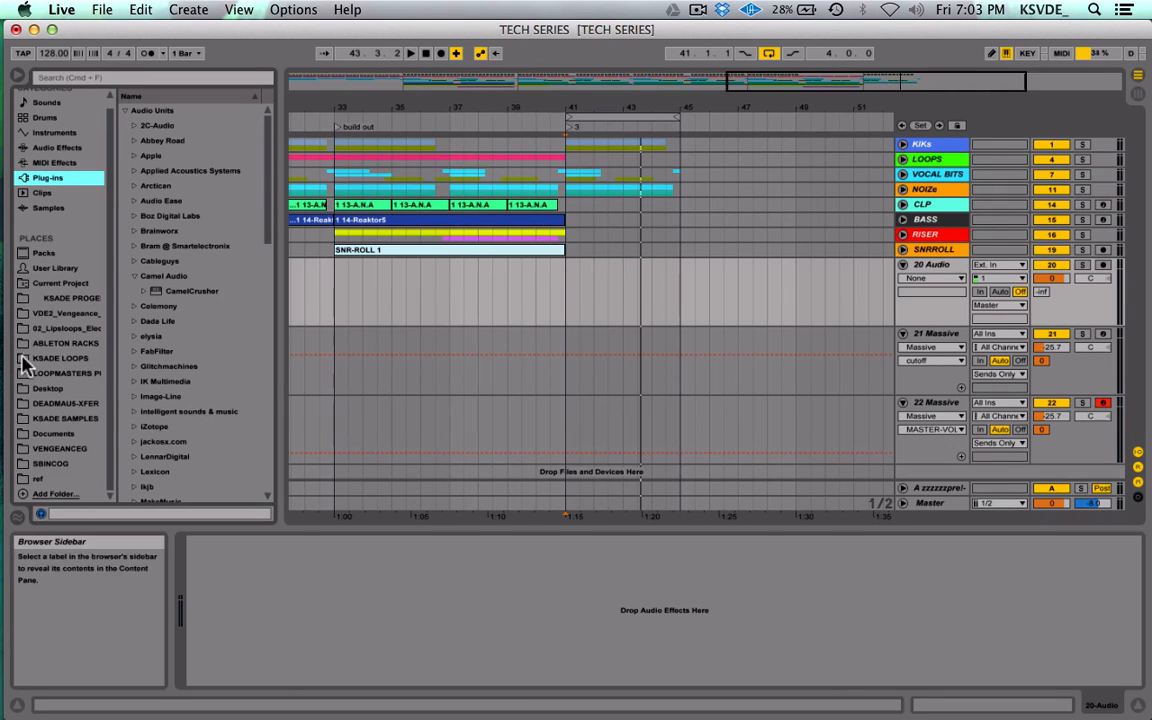
left_click(40, 358)
left_click(135, 352)
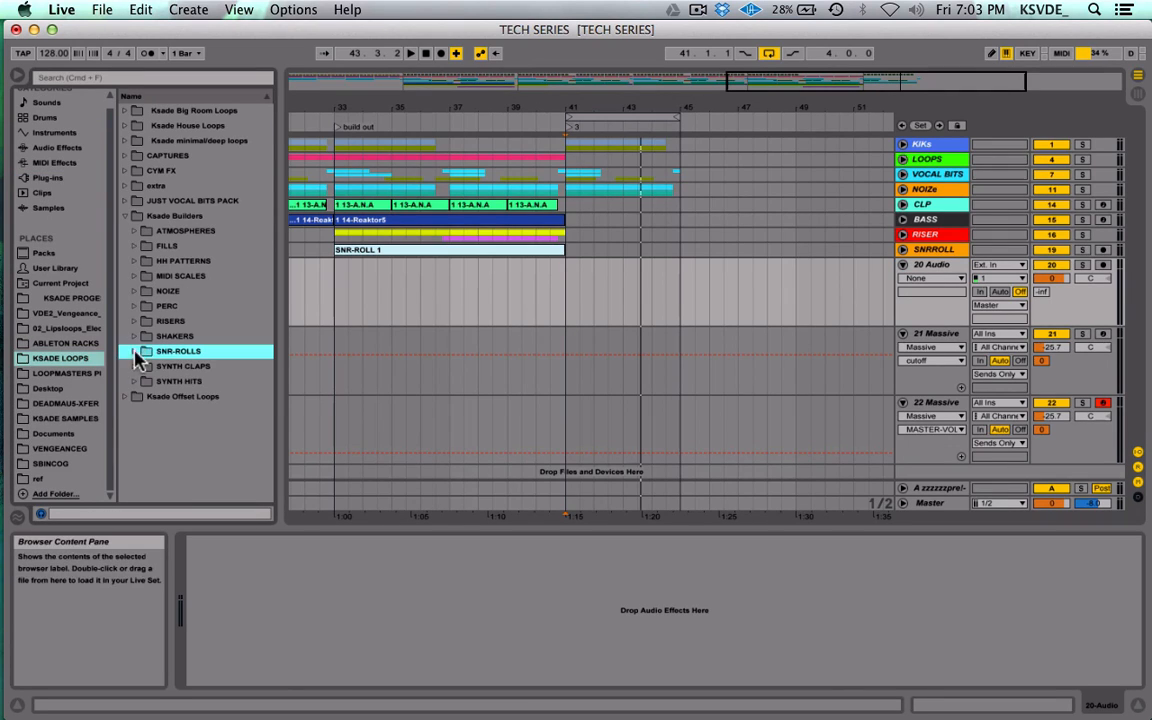
left_click(134, 231)
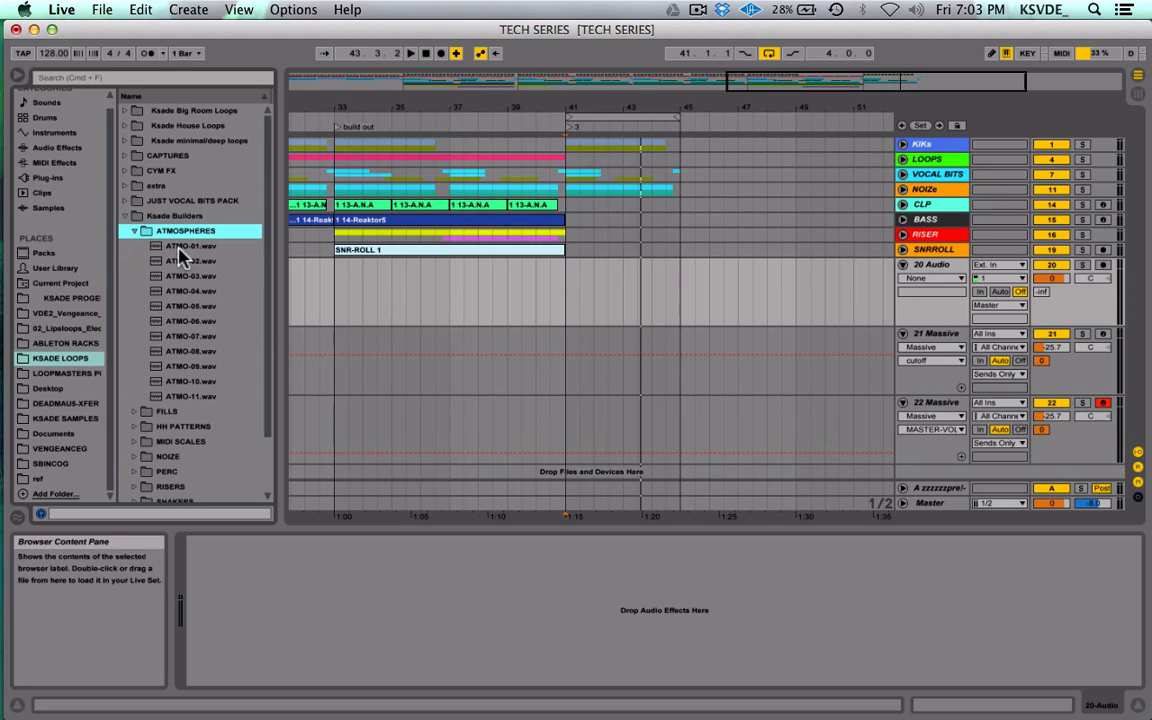
key("Down")
key("Down")
key("Down")
key("Down")
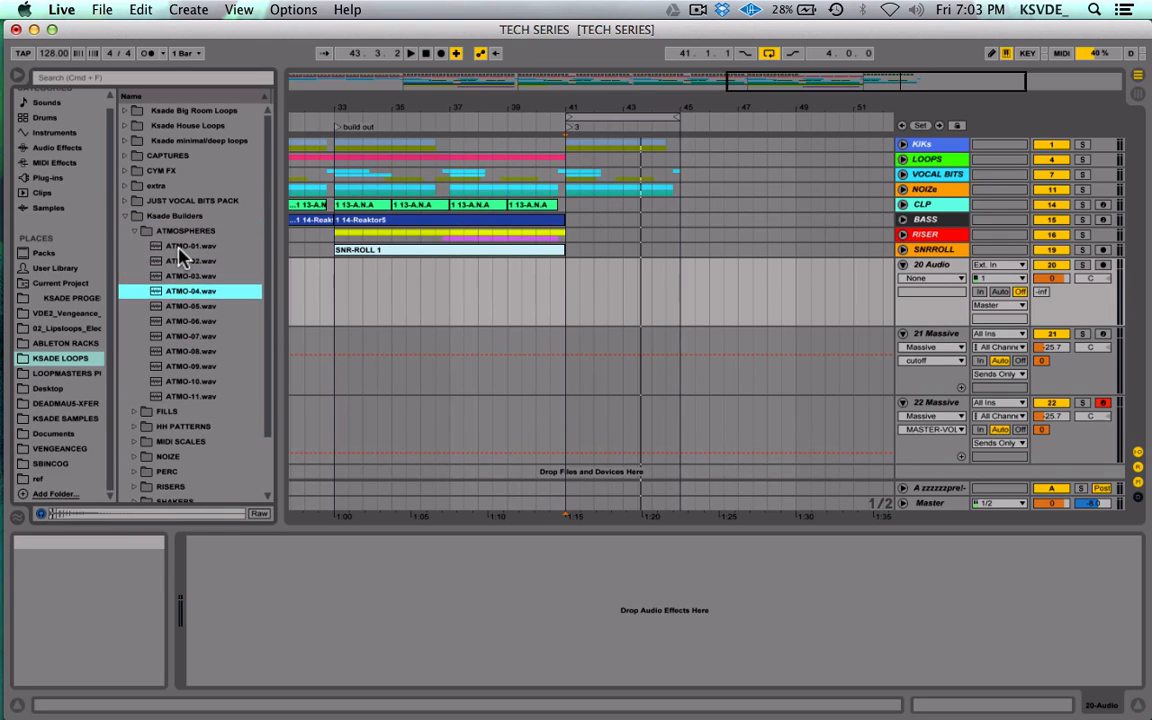
key("Down")
key("Down")
key("Down")
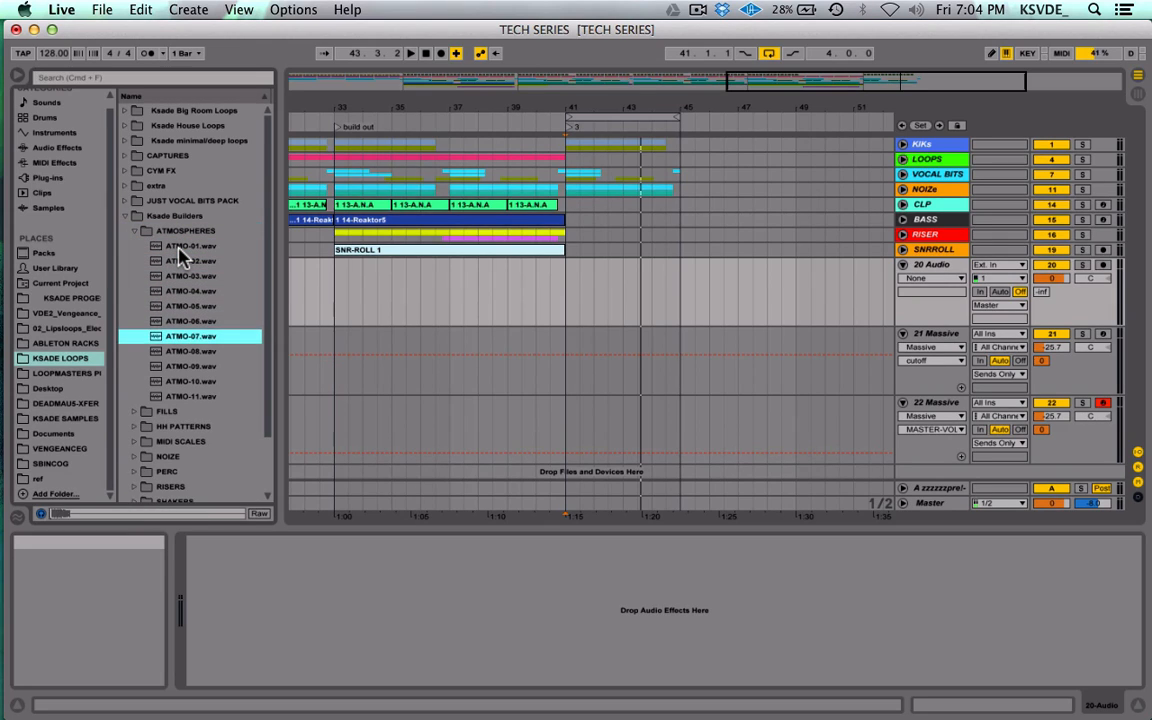
key("Down")
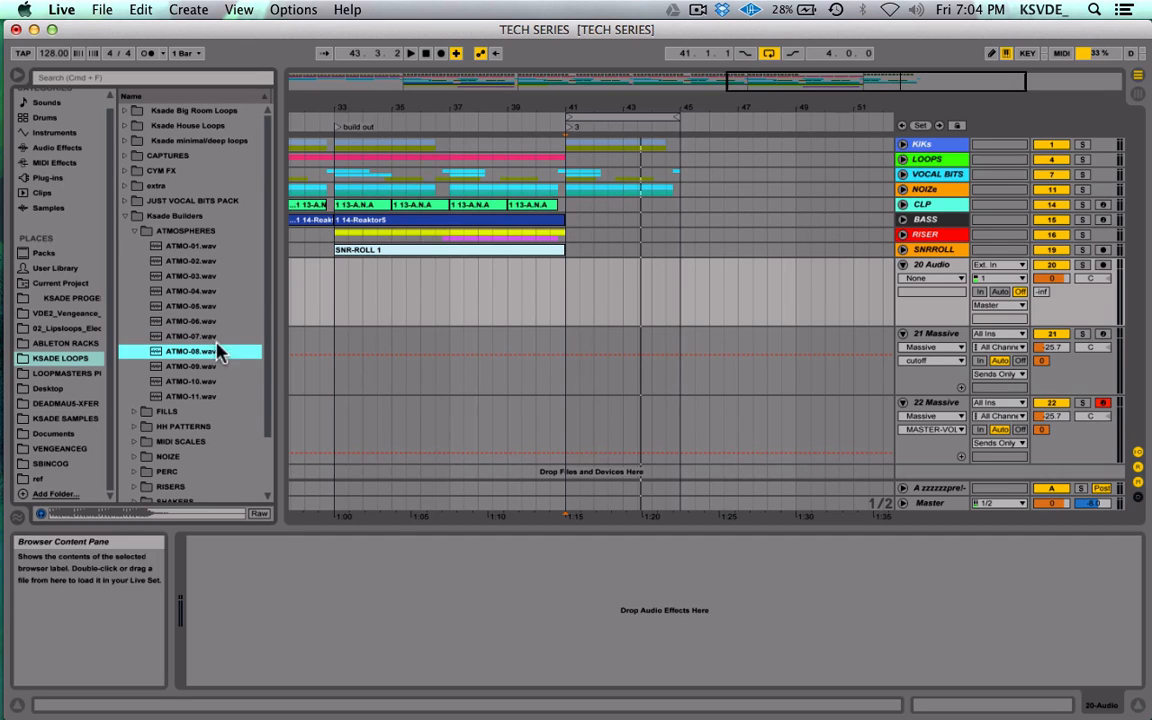
Step: Place ATMO-08.wav on the 20 Audio track at bar 41 and trim the clip to end at bar 45
left_click_drag(219, 352, 585, 293)
scroll(720, 230, "right", 5)
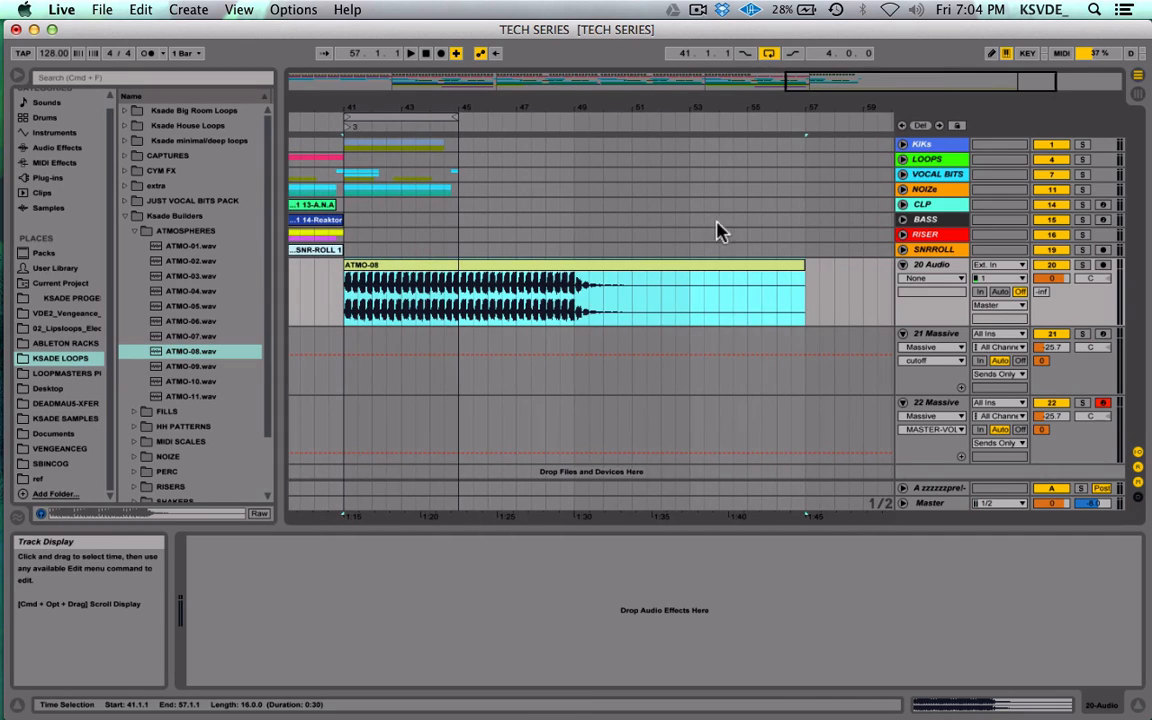
left_click_drag(797, 260, 455, 268)
Step: Lower the 20 Audio track's volume to -27.8 dB during playback and fold the track
key("space")
left_click_drag(1053, 278, 1053, 510)
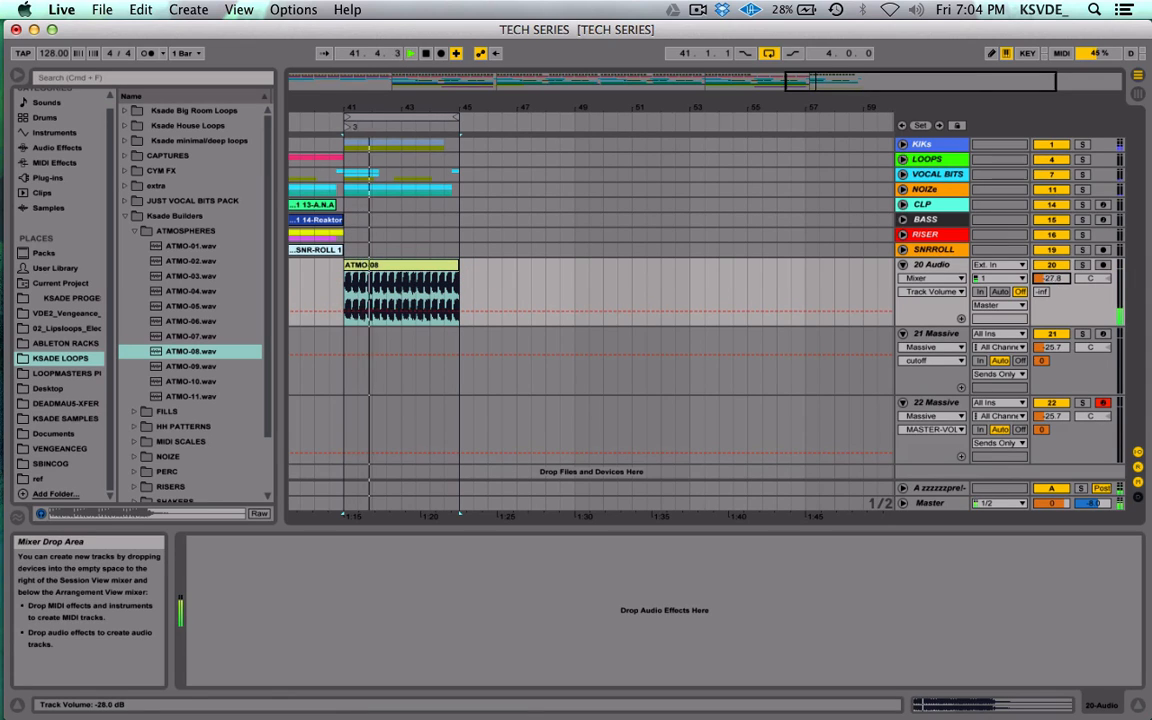
left_click(902, 265)
key("space")
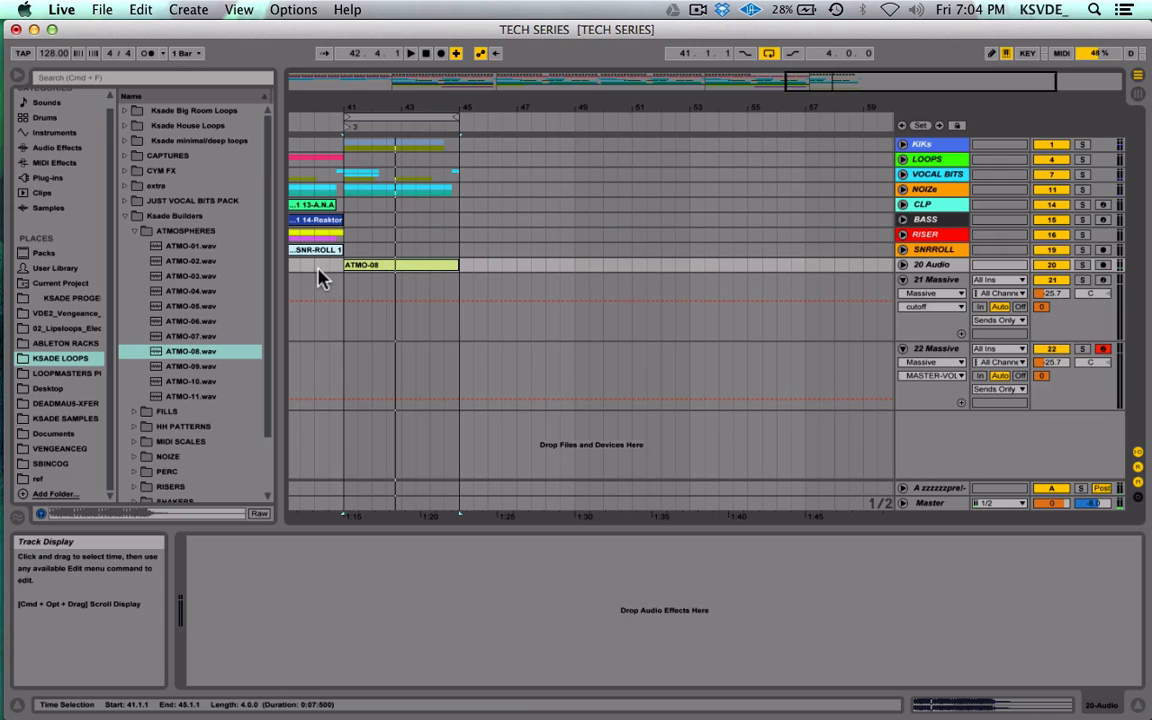
Step: Route the 20 Audio track's output to Sends Only in the Session view mixer and return to the arrangement
key("Tab")
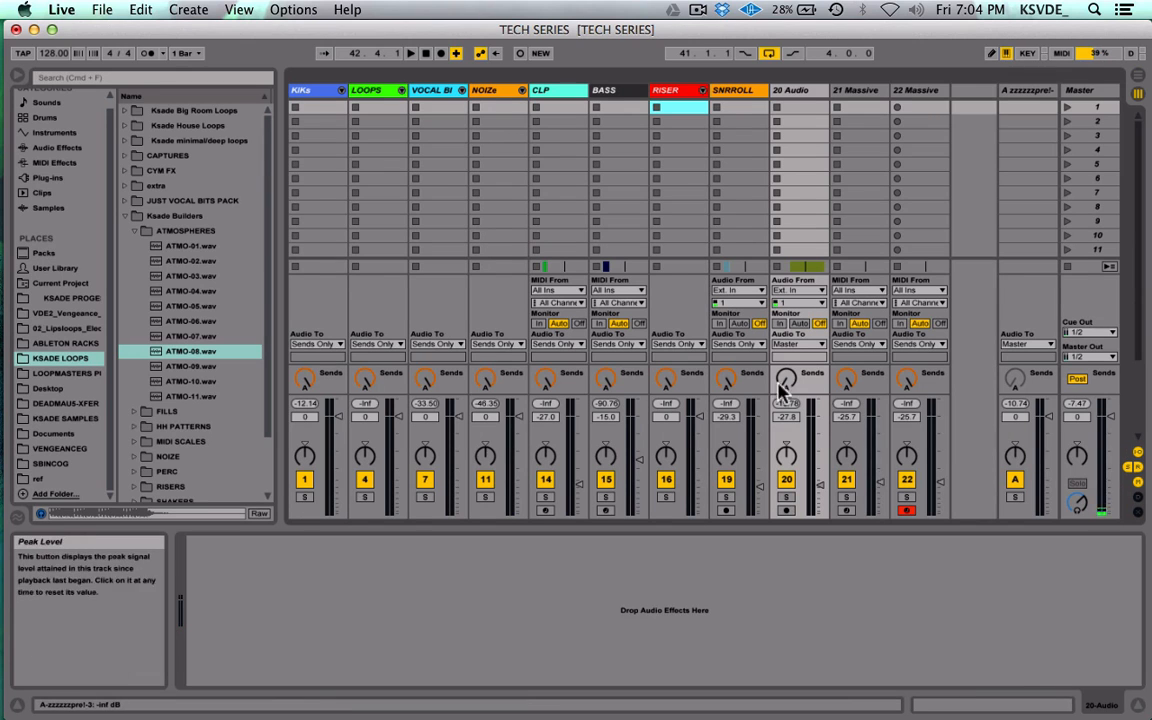
left_click(805, 344)
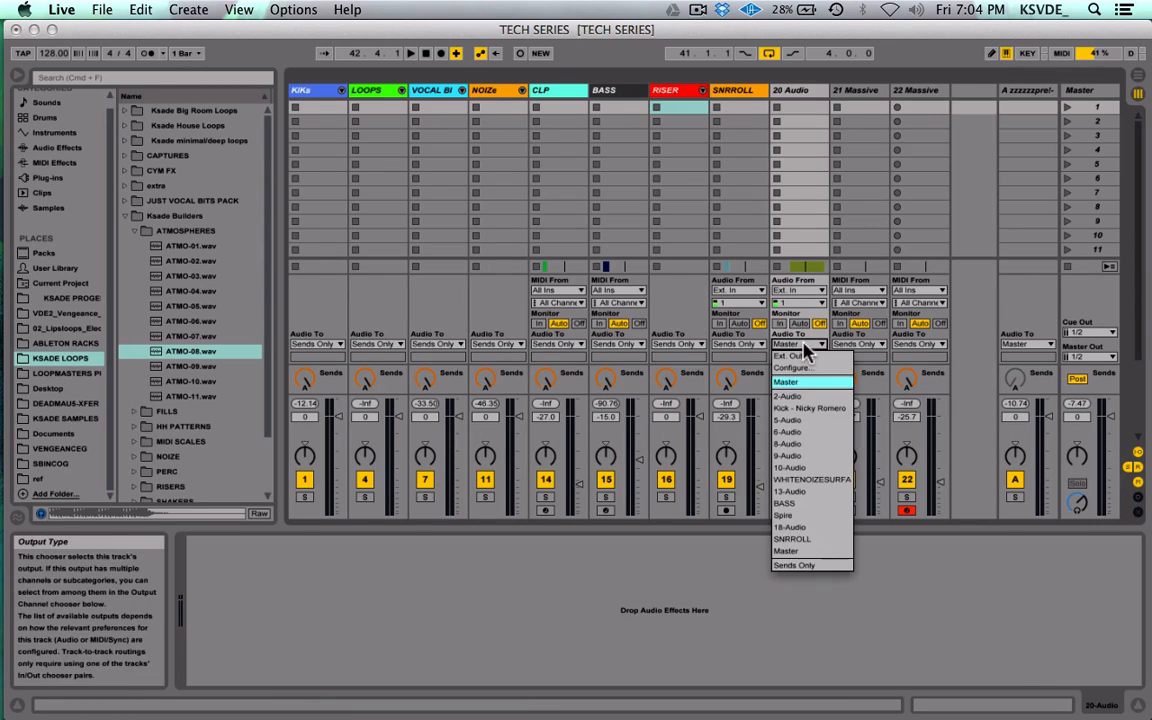
left_click(815, 563)
key("Tab")
key("space")
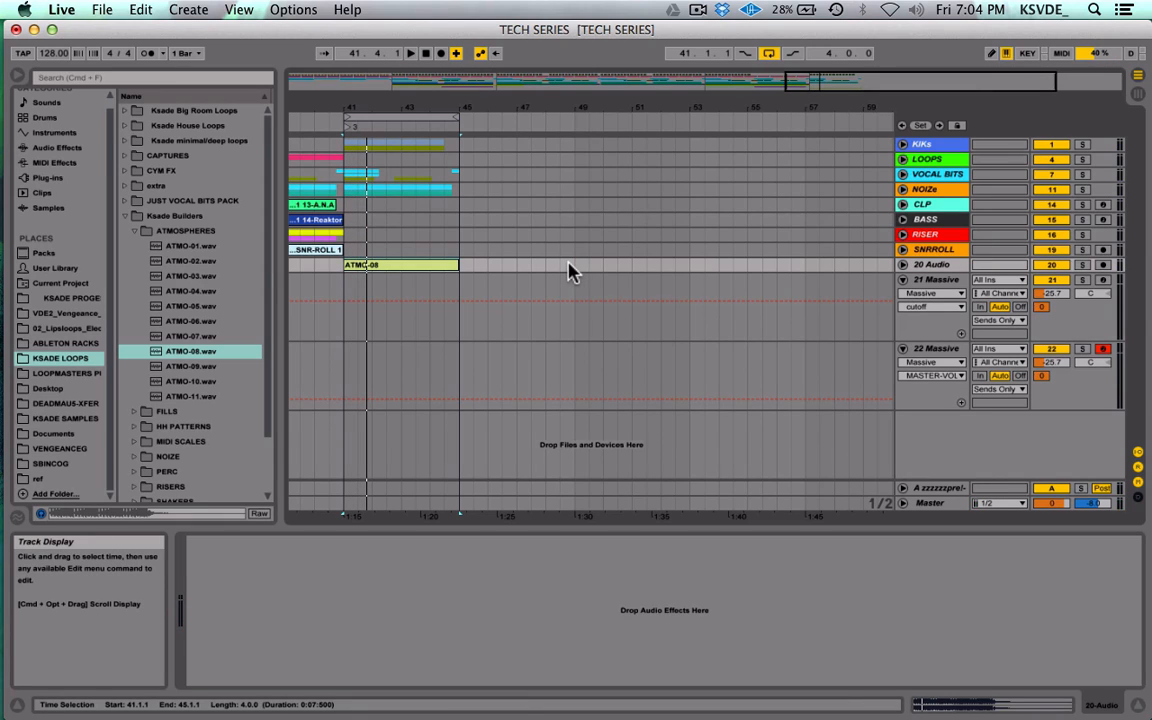
Step: Play back the ATMO-08 clip from bar 41 with the other tracks and mute the 20 Audio track
left_click(332, 275)
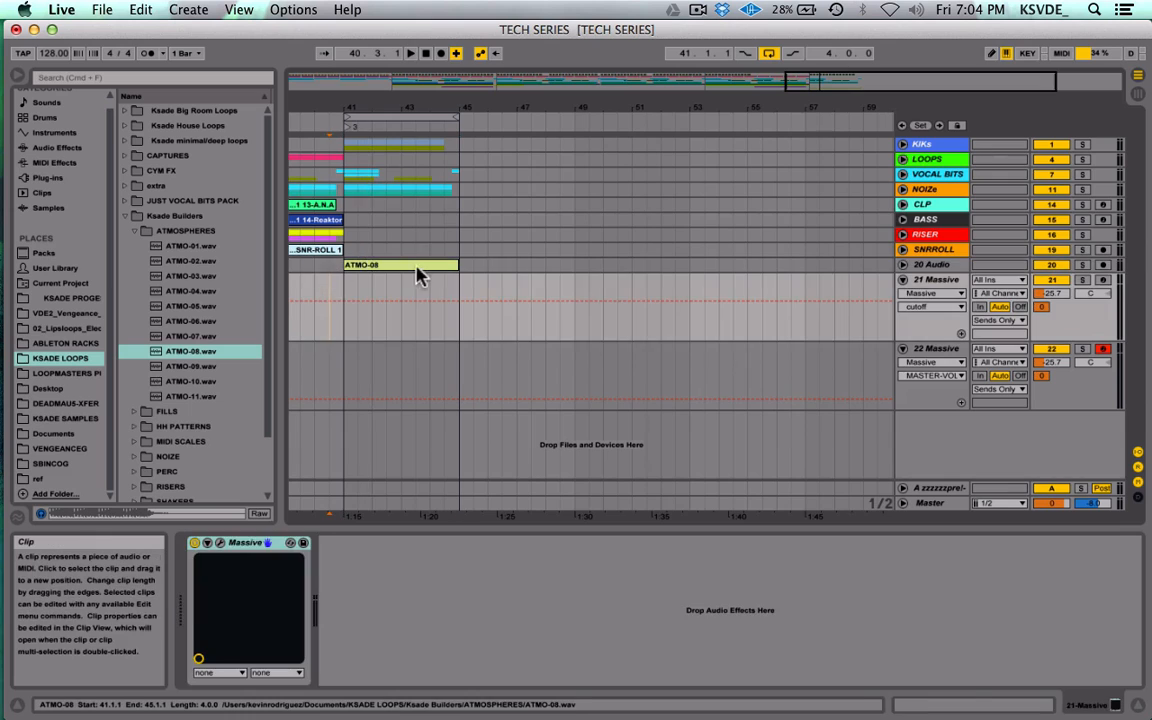
left_click(418, 265)
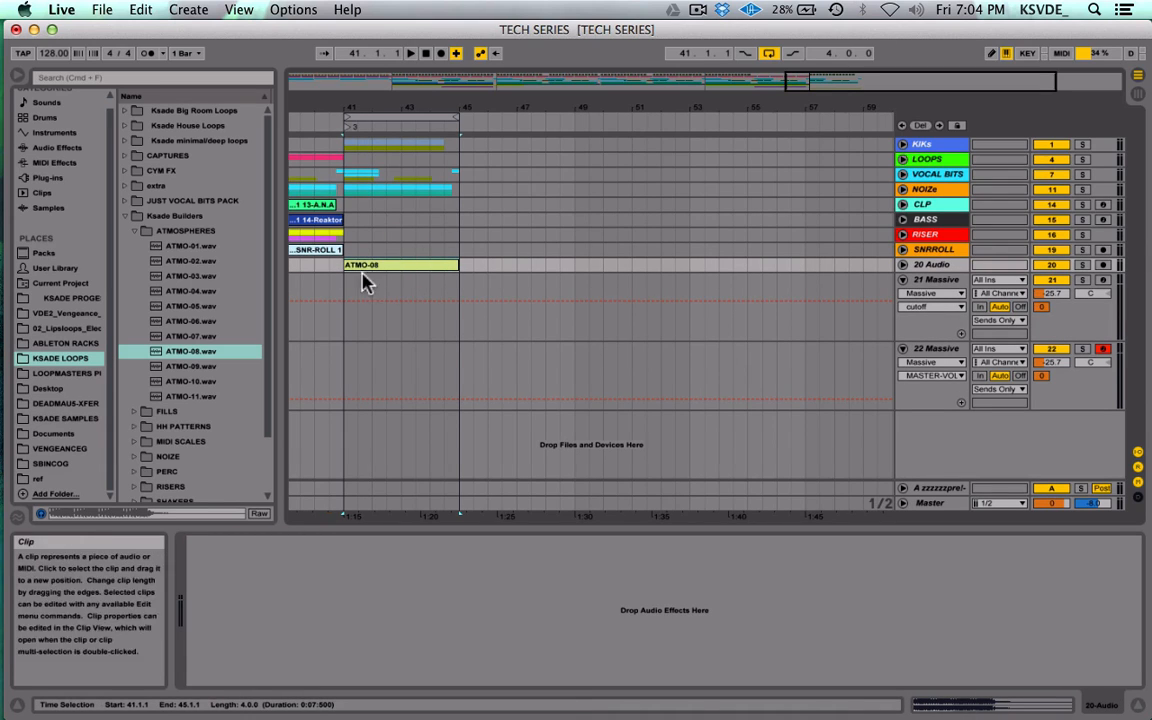
key("space")
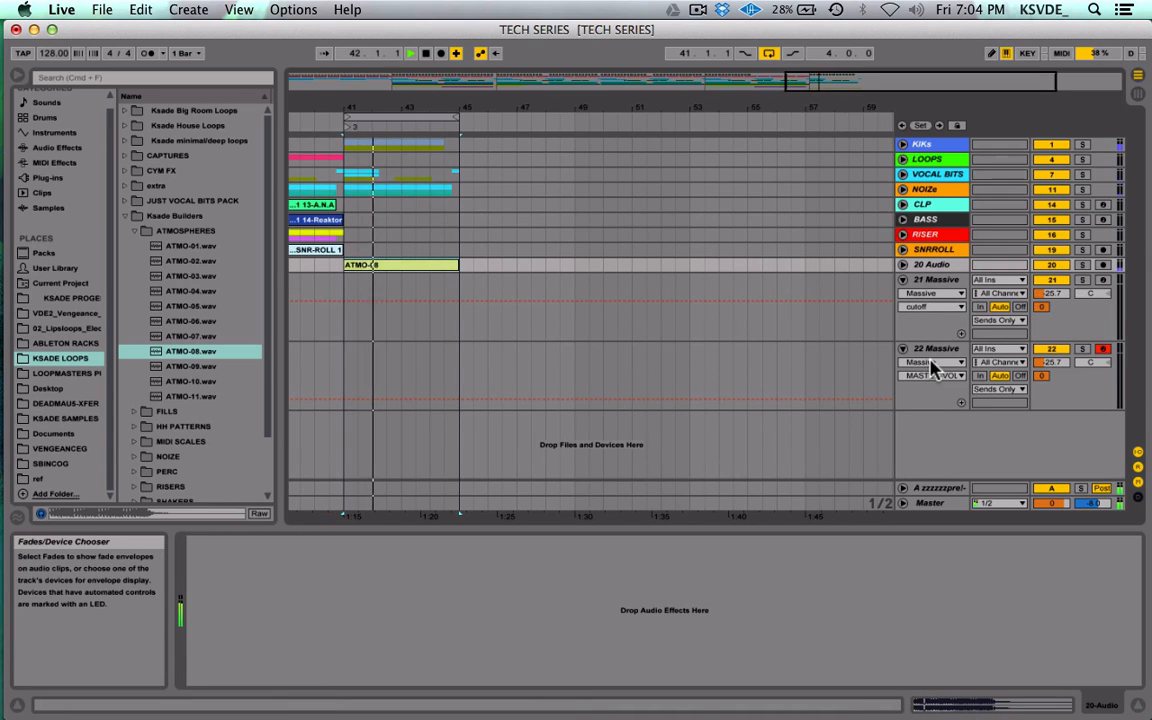
left_click(316, 284)
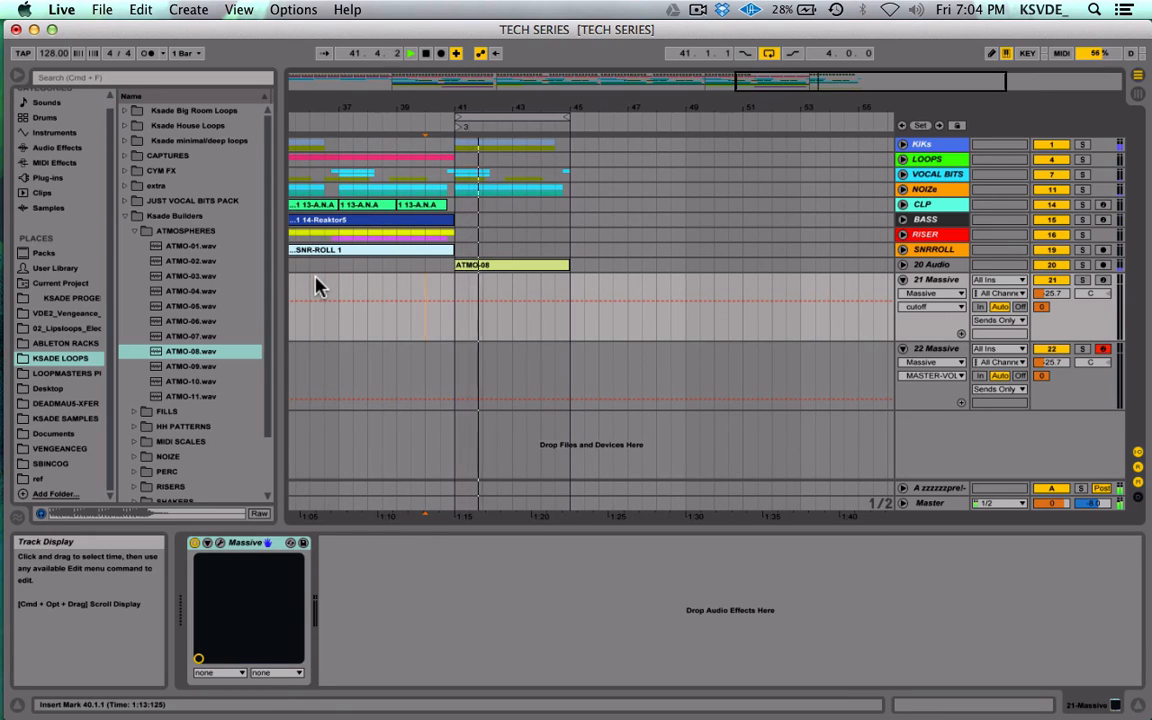
key("space")
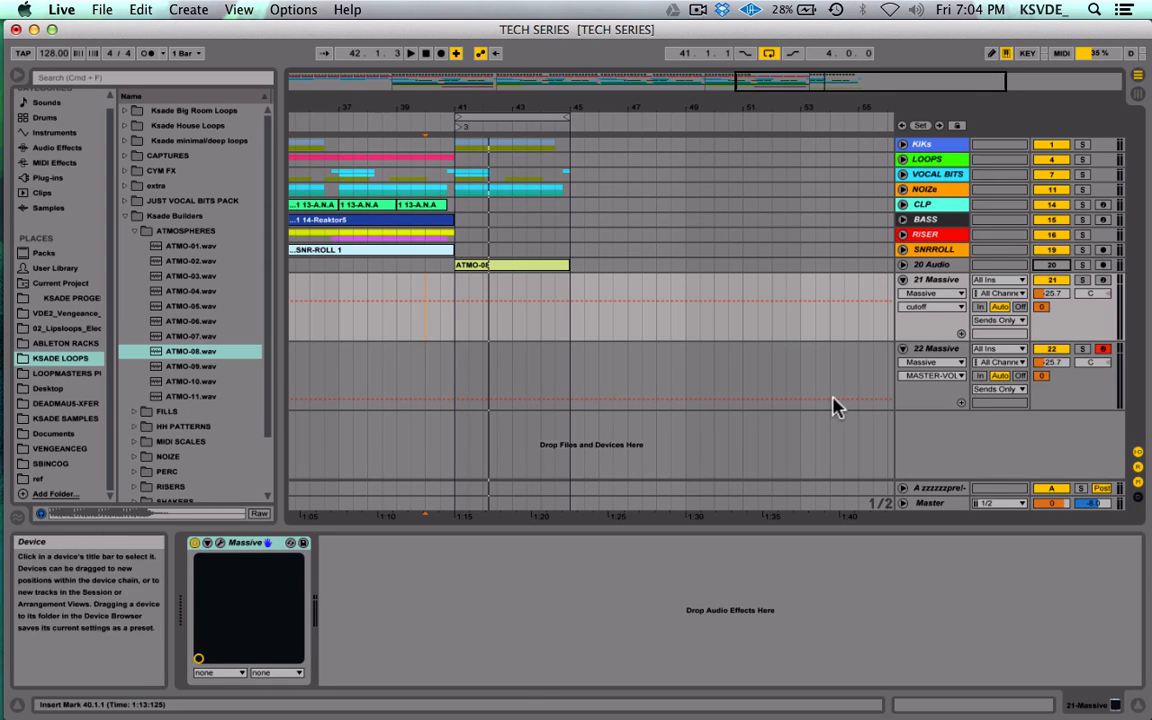
Step: Audition the ksade3 presets after knob3 in the 22 Massive synth, load KSADE SIGNATURE PLUCK2, and close its window
left_click(932, 350)
left_click(222, 546)
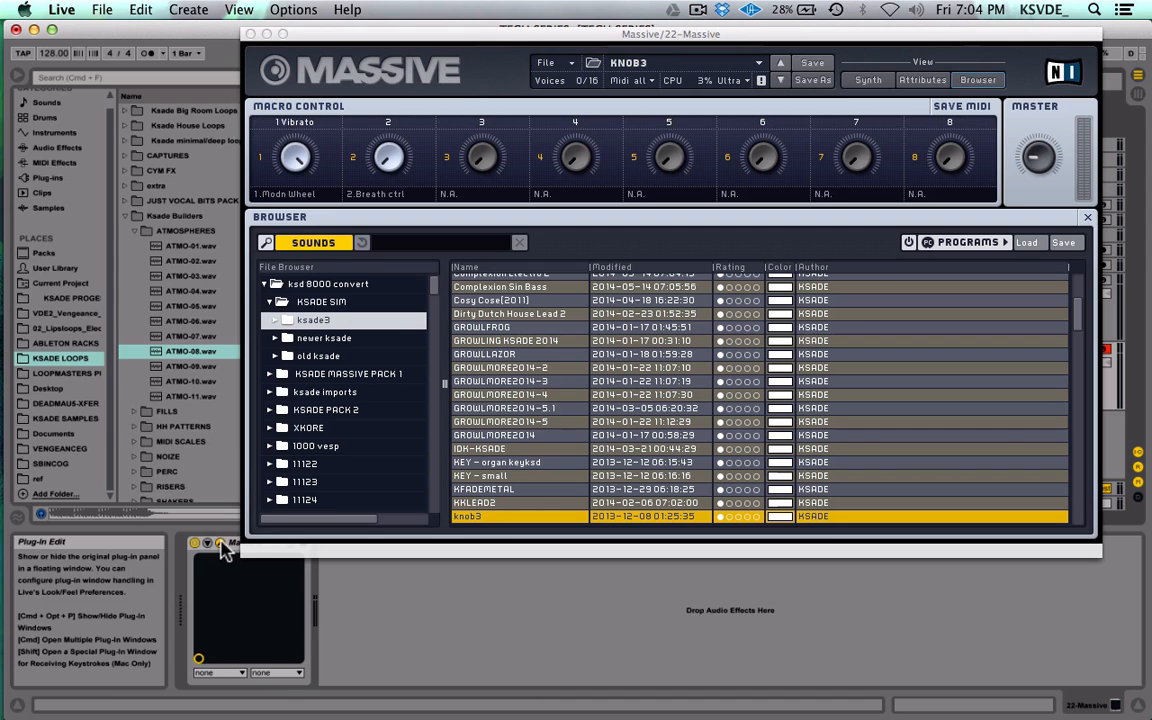
key("Down")
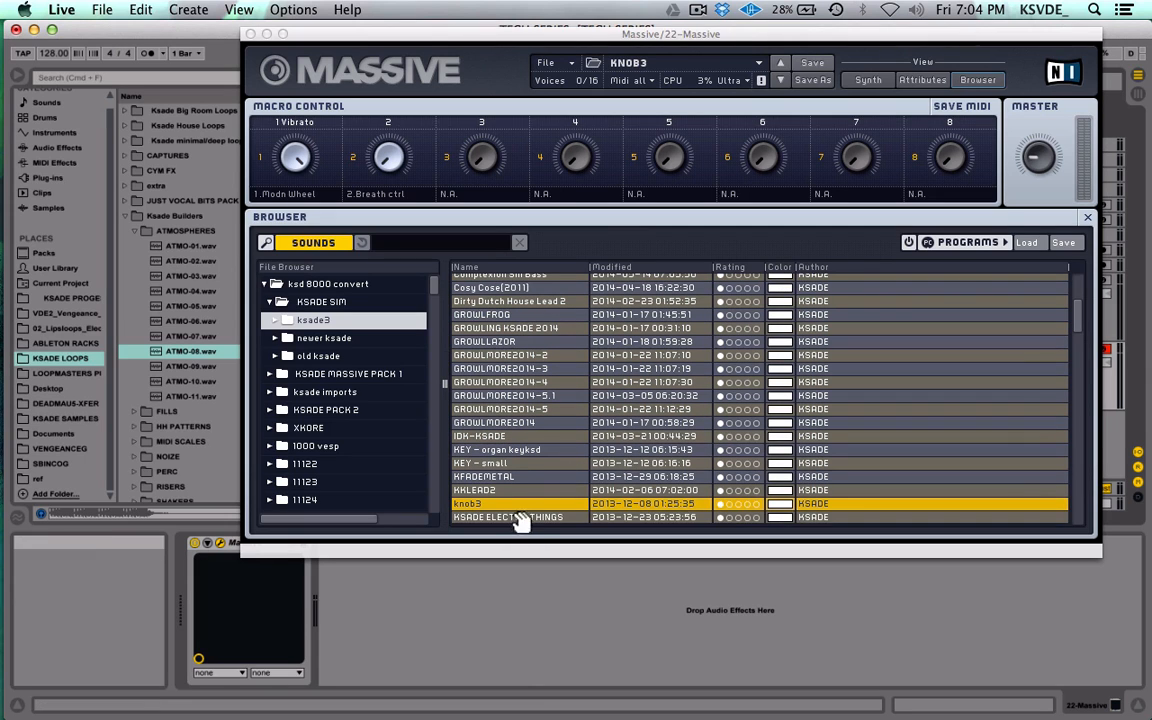
left_click(782, 80)
left_click(782, 80)
left_click(782, 80)
left_click(782, 80)
left_click(782, 80)
left_click(782, 80)
left_click(782, 80)
left_click(782, 80)
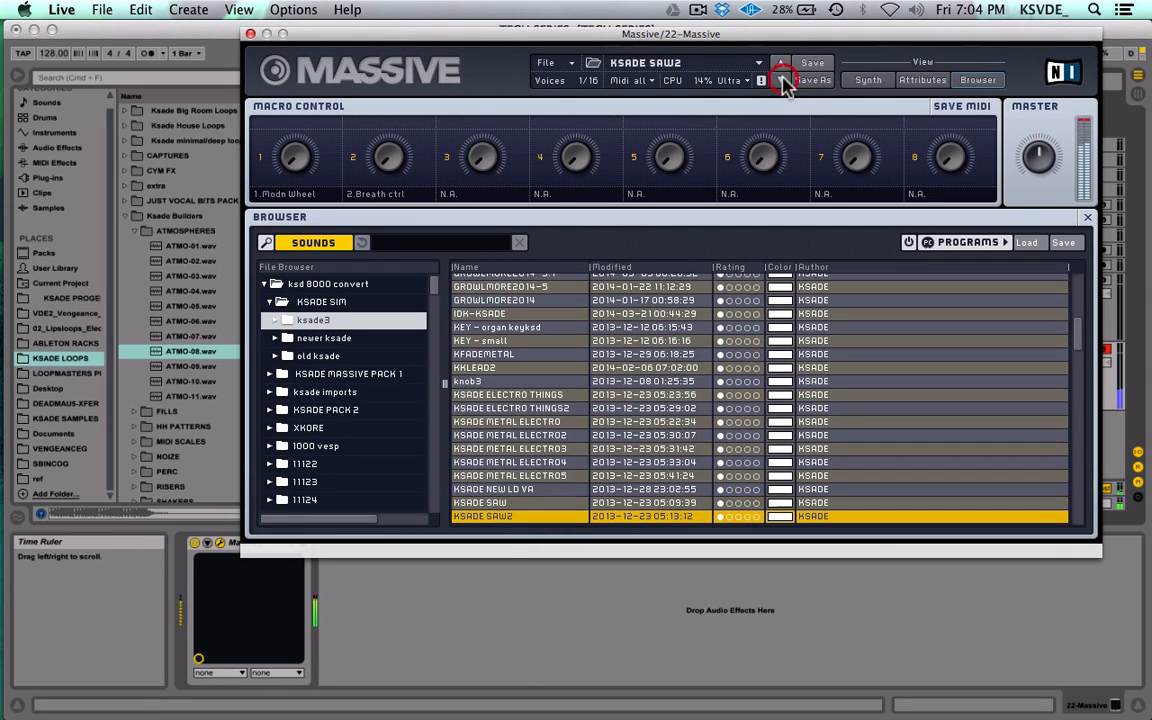
left_click(782, 80)
left_click(782, 80)
left_click(782, 80)
left_click(782, 80)
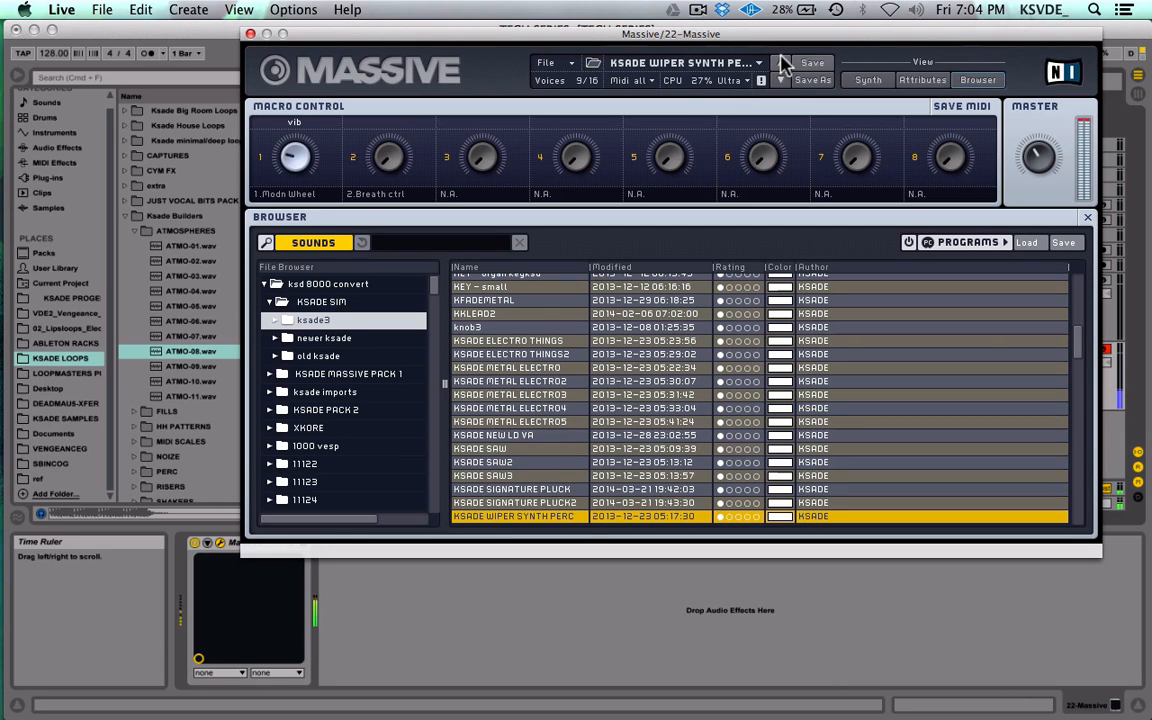
left_click(782, 63)
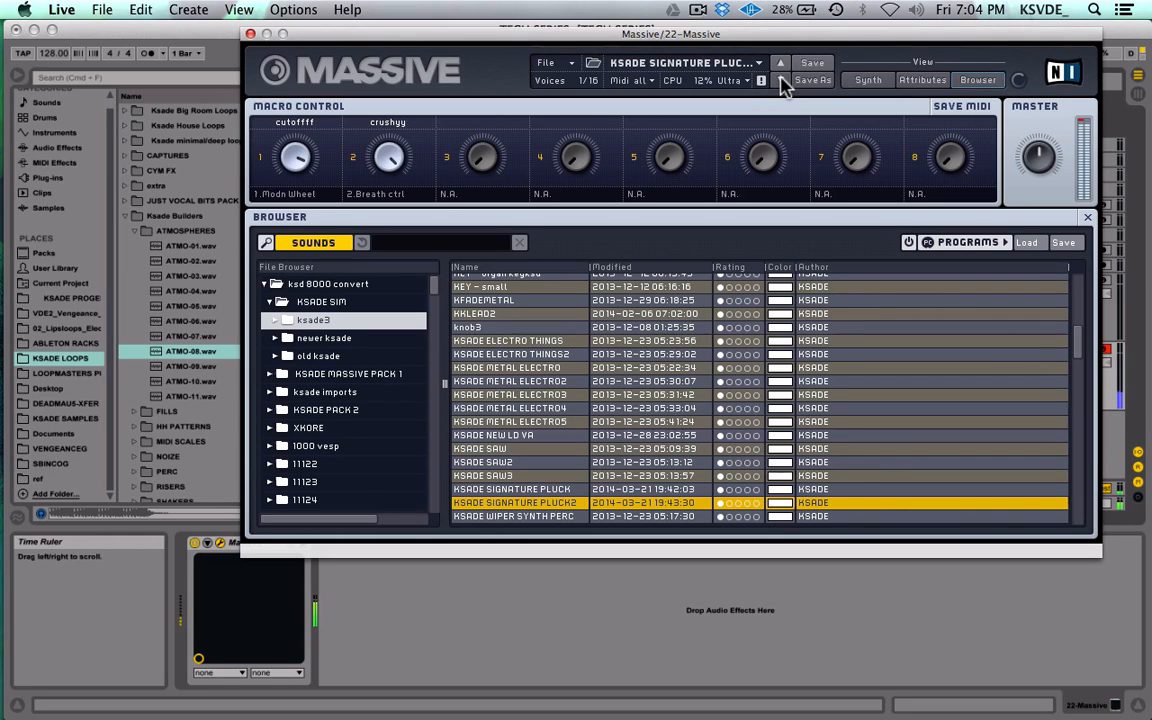
left_click(250, 34)
Step: Play back the bar 41 to 45 loop to hear the new 22 Massive preset against the arrangement
scroll(430, 341, "left", 5)
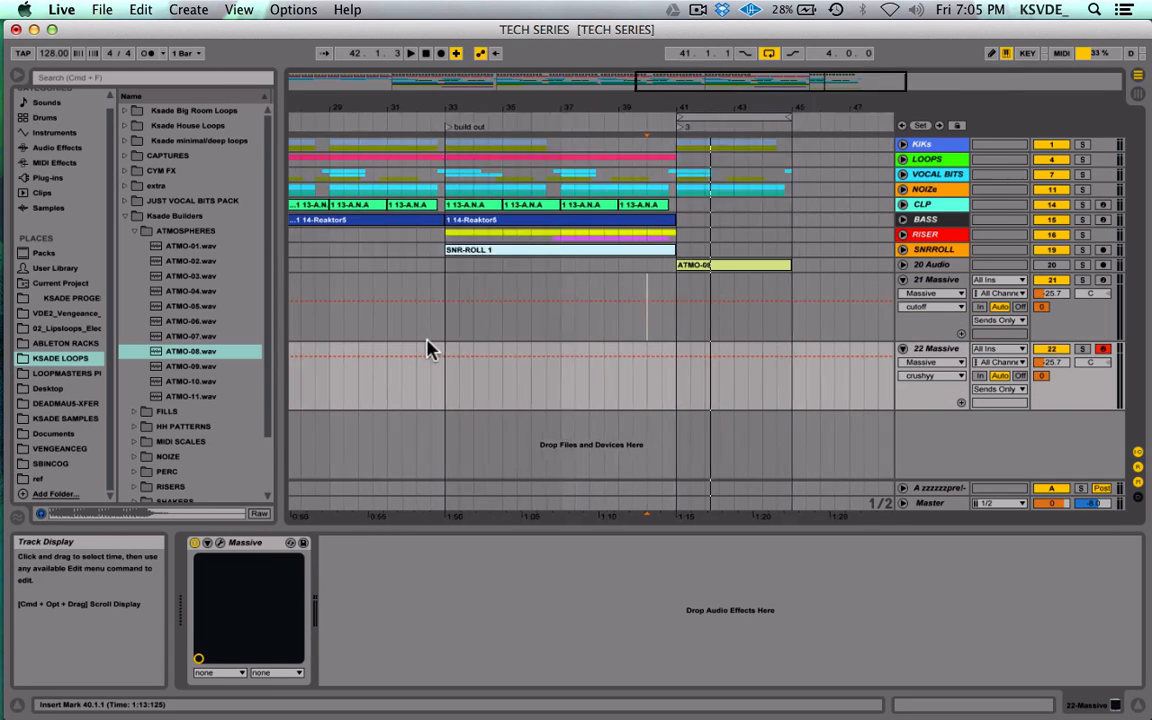
scroll(428, 341, "right", 3)
scroll(470, 340, "right", 2)
key("space")
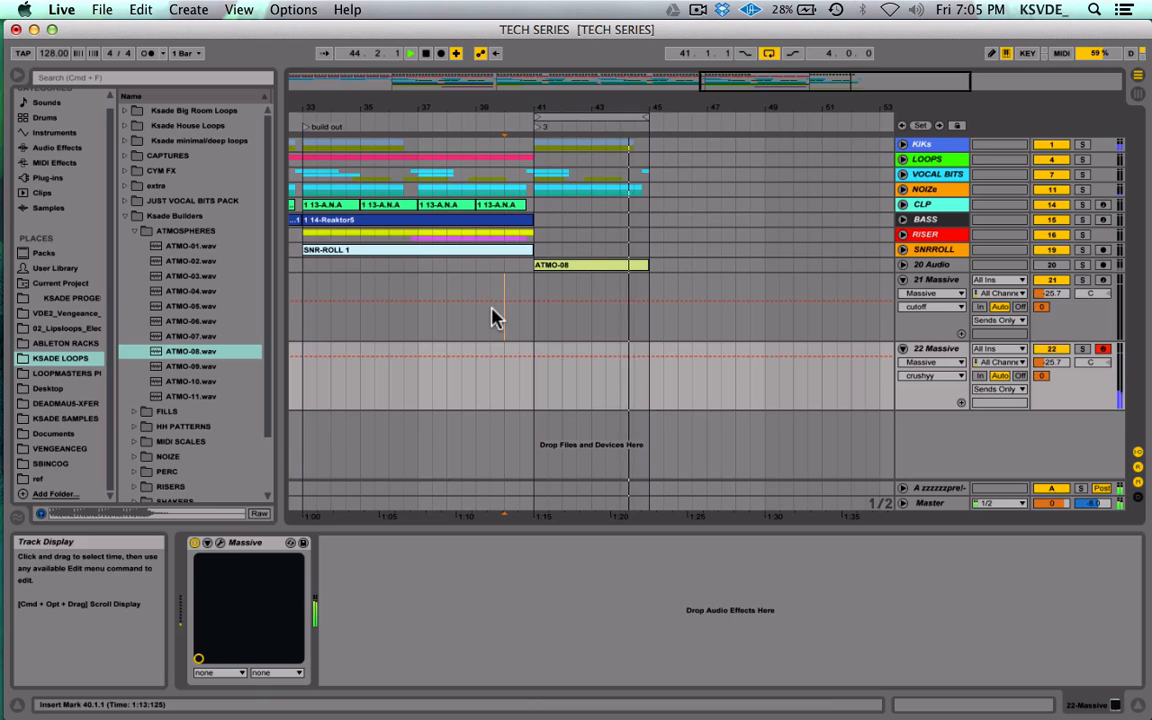
key("space")
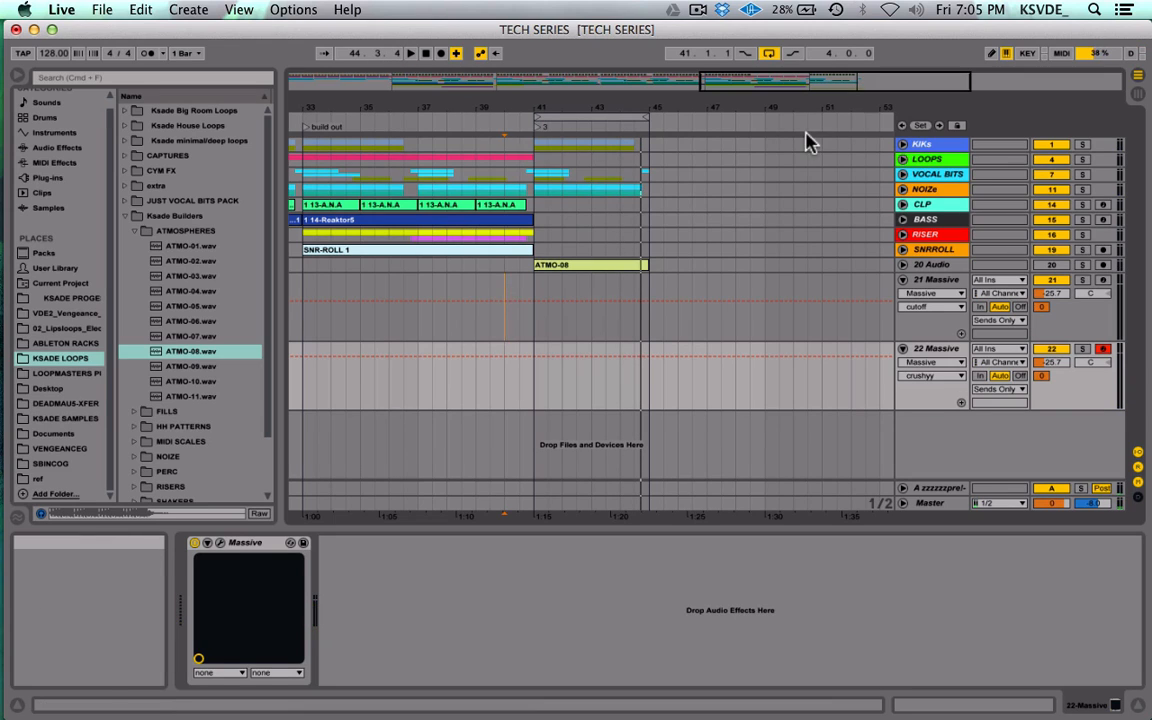
Step: Delete the KIKs and VOCAL BITS clips from bar 41 onward, playing the loop between the deletions
key("super+z")
left_click_drag(660, 141, 525, 139)
key("space")
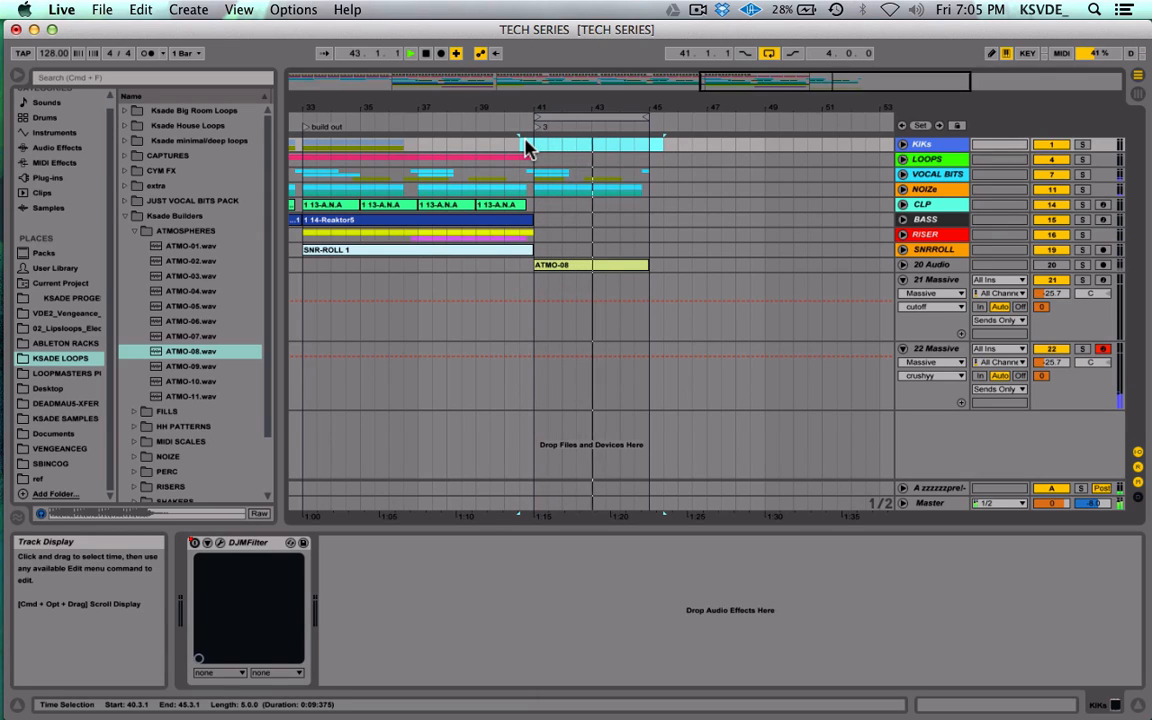
key("space")
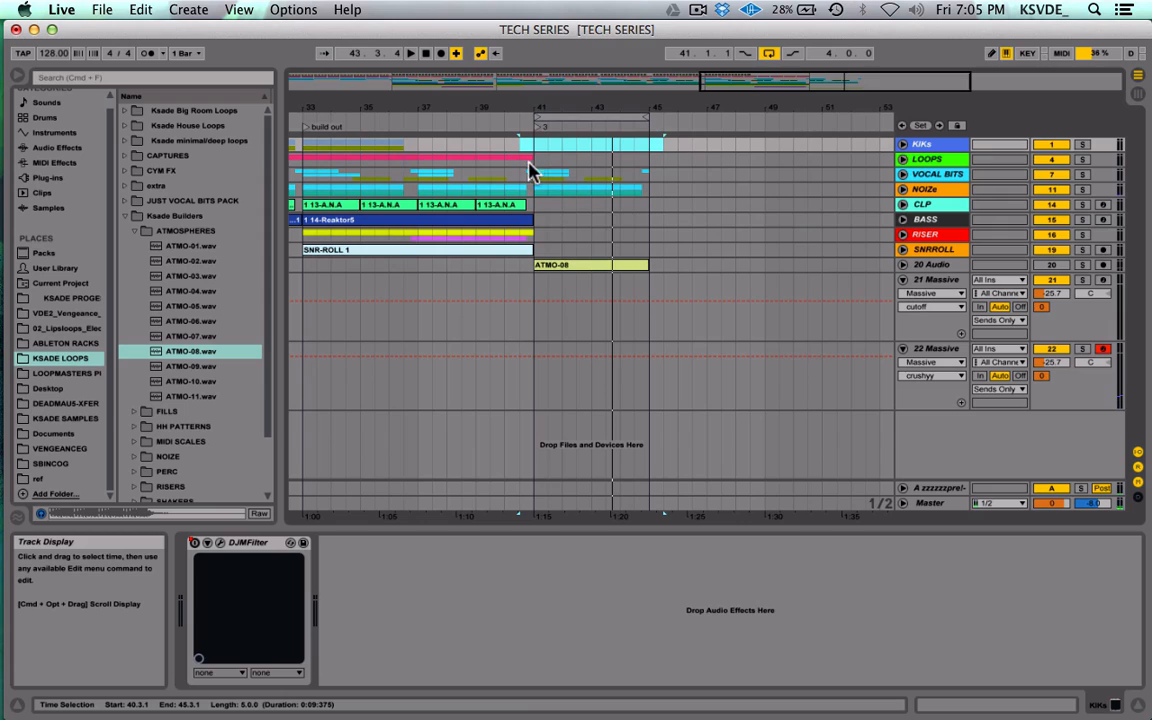
left_click_drag(537, 178, 694, 149)
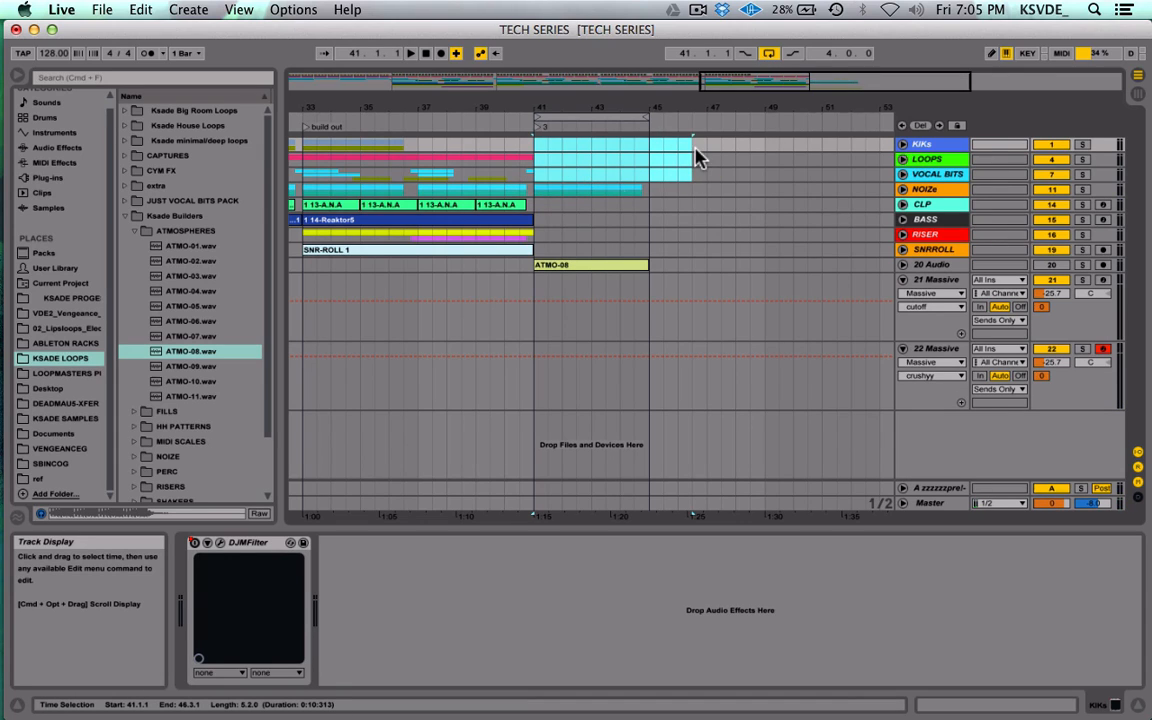
Step: Unfold the NOIZe group, delete both of its noise clips starting at bar 41, and fold the group again
left_click(589, 188)
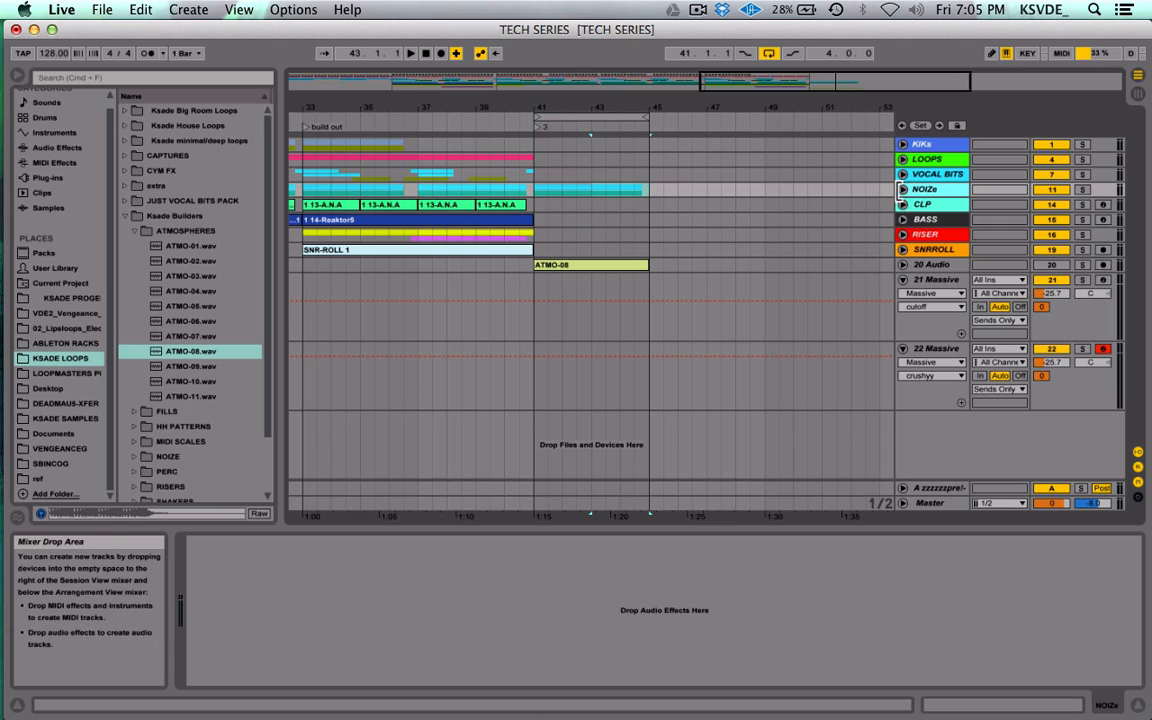
left_click(902, 189)
left_click(585, 312)
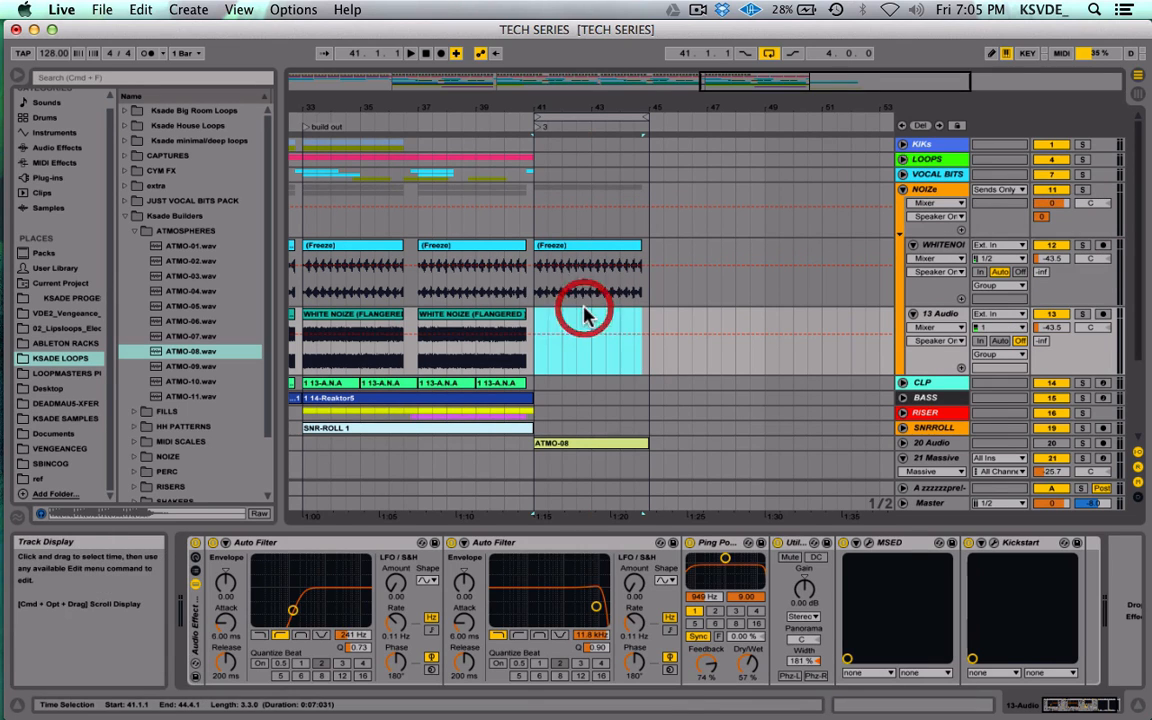
left_click(519, 330)
key("space")
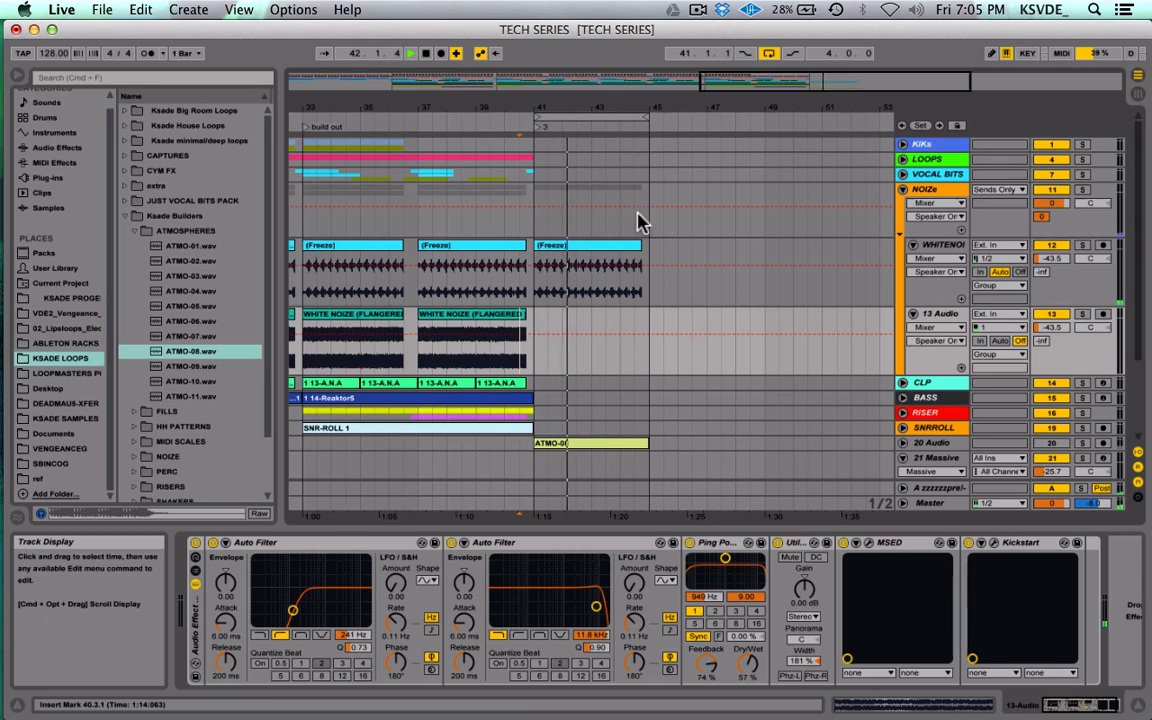
left_click(614, 250)
key("Delete")
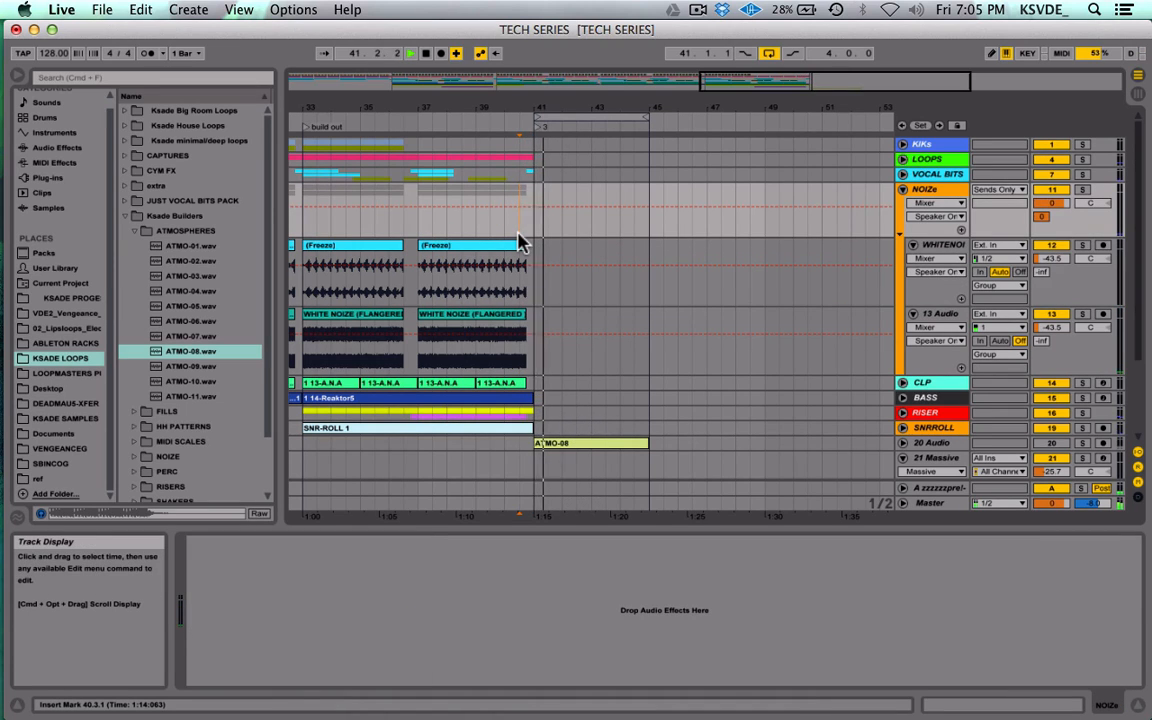
key("space")
left_click(902, 189)
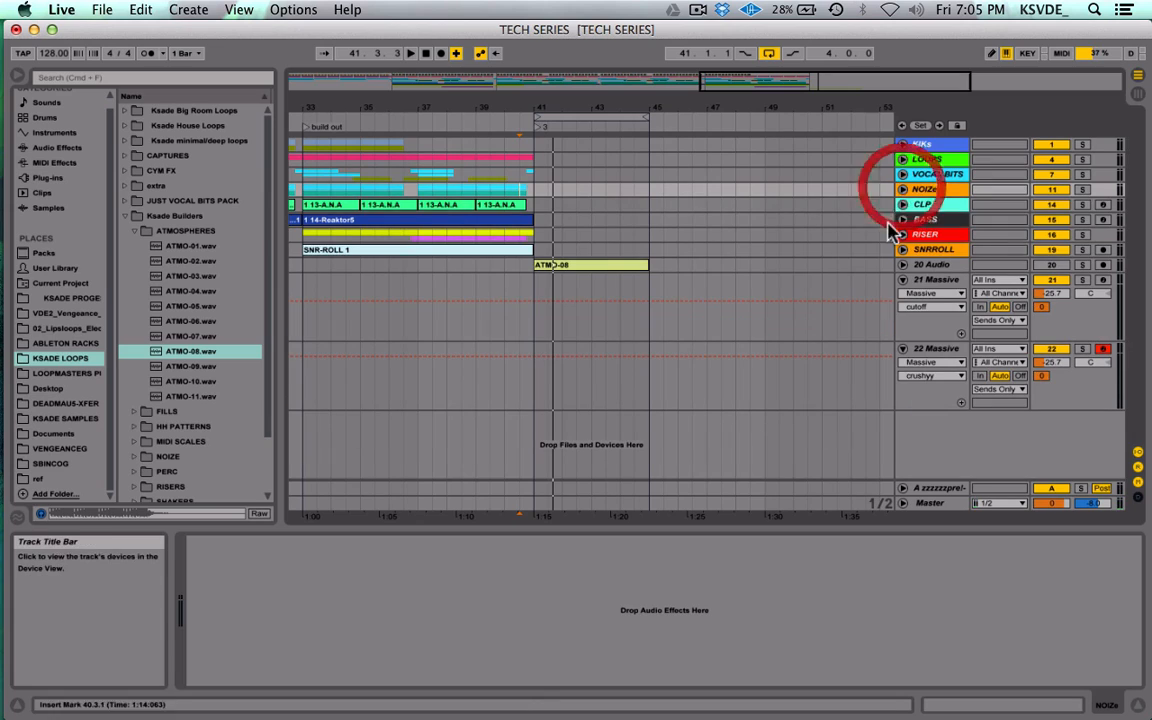
Step: Move the ATMO-08 clip on the 20 Audio track to bar 49 and unfold the track
left_click(910, 264)
left_click_drag(605, 268, 806, 266)
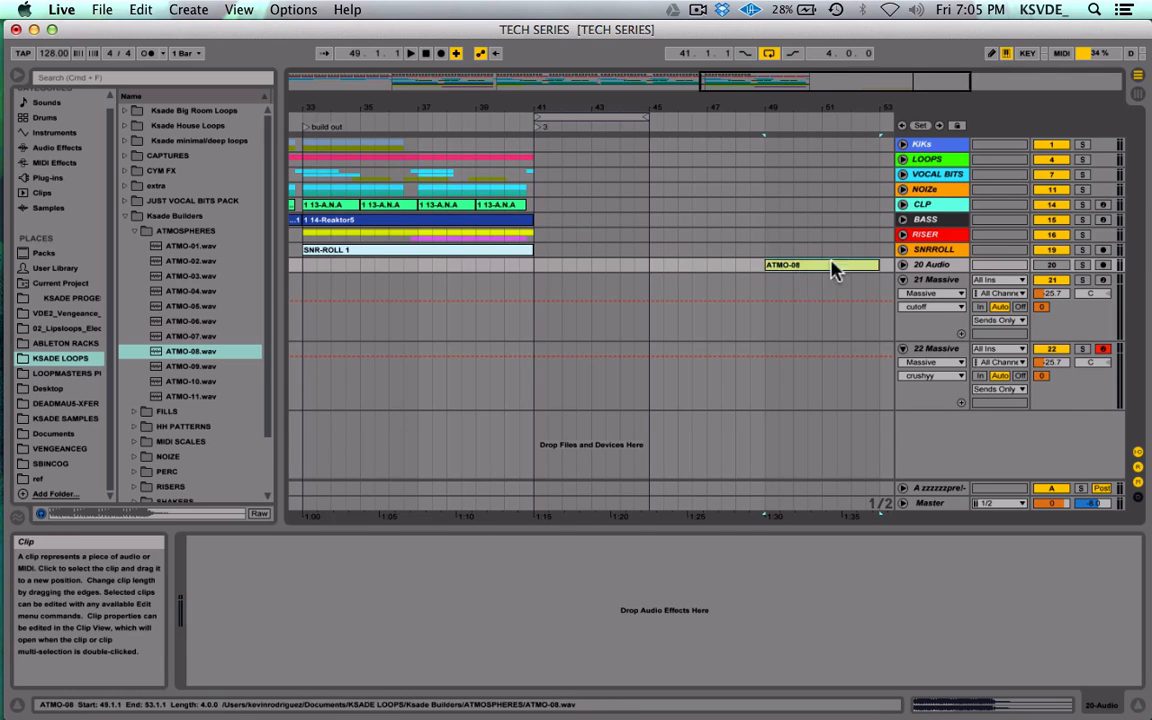
left_click(903, 265)
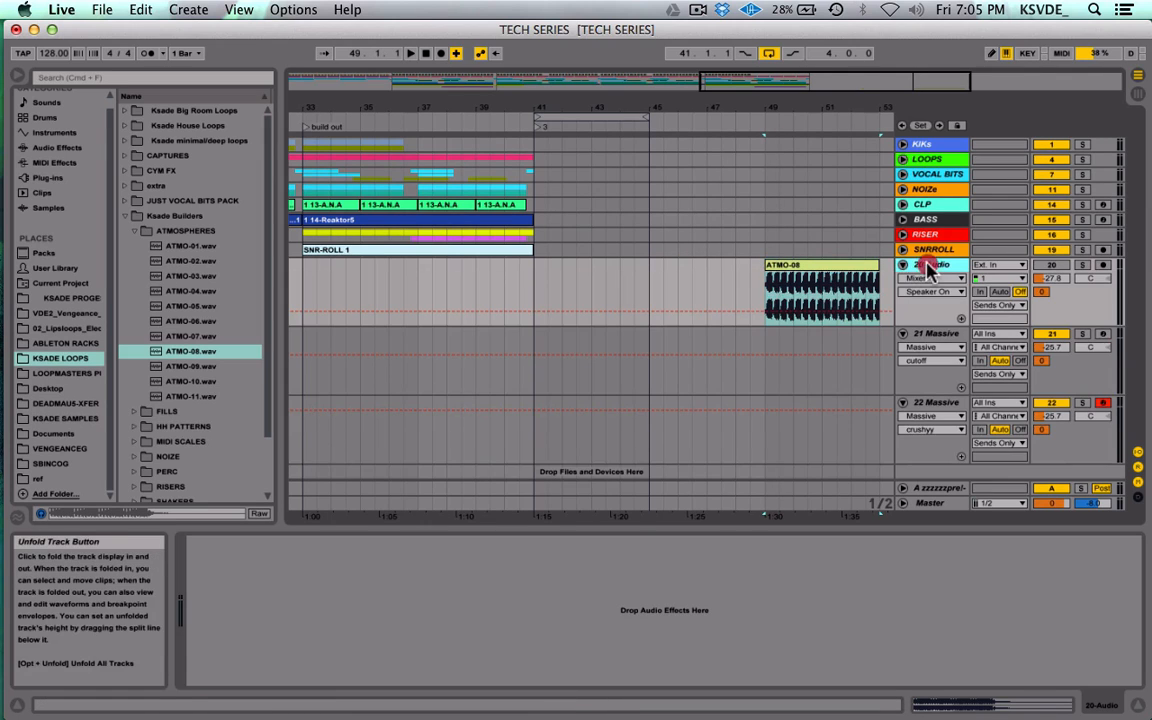
Step: Collapse the ATMOSPHERES and Ksade Builders folders, and expand the Desktop's EP.5 Project through Samples and Processed to Consolidate
left_click(134, 231)
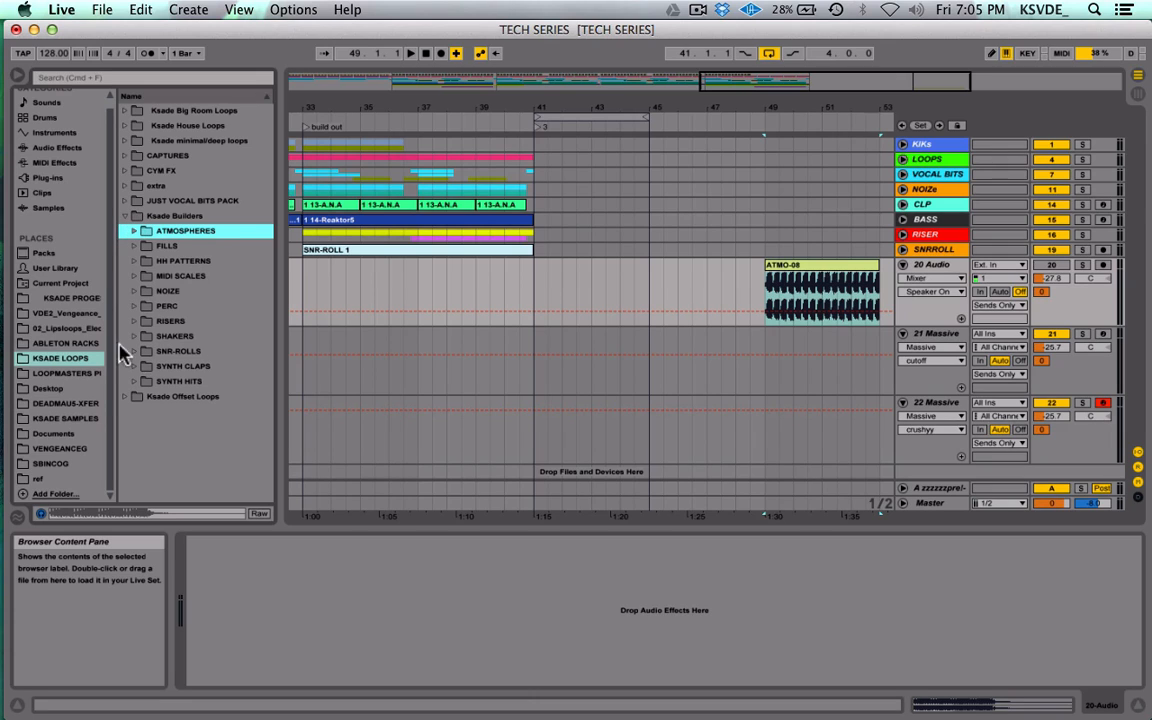
left_click(124, 216)
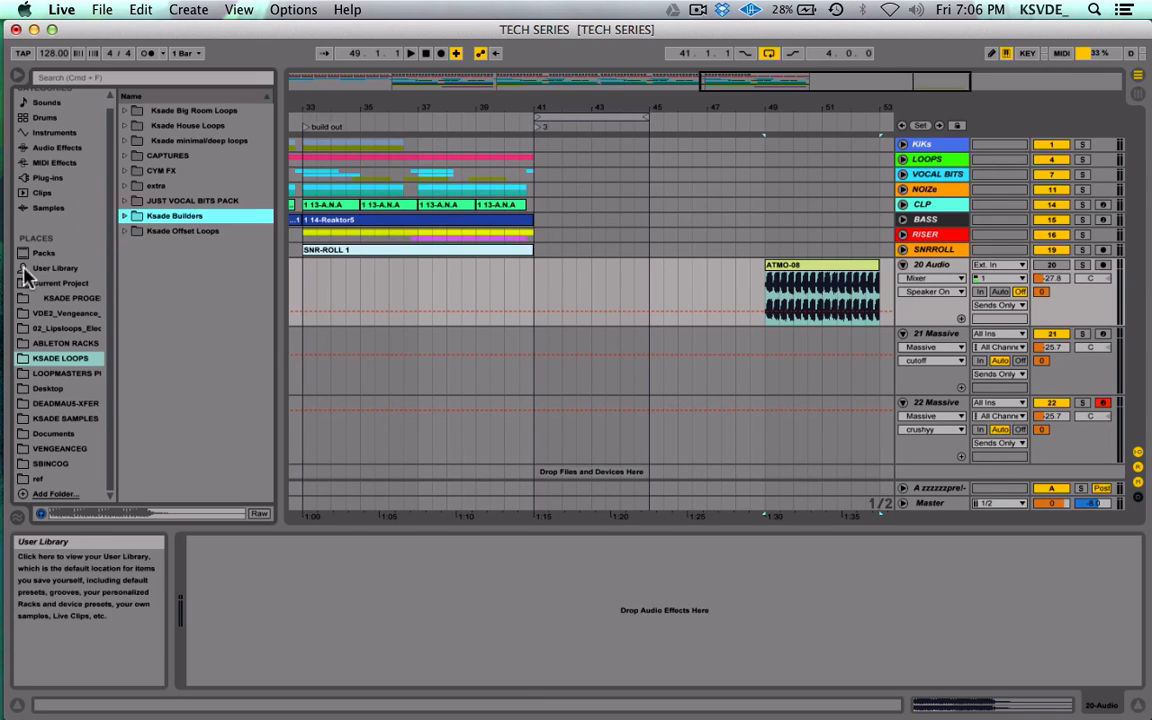
left_click(48, 389)
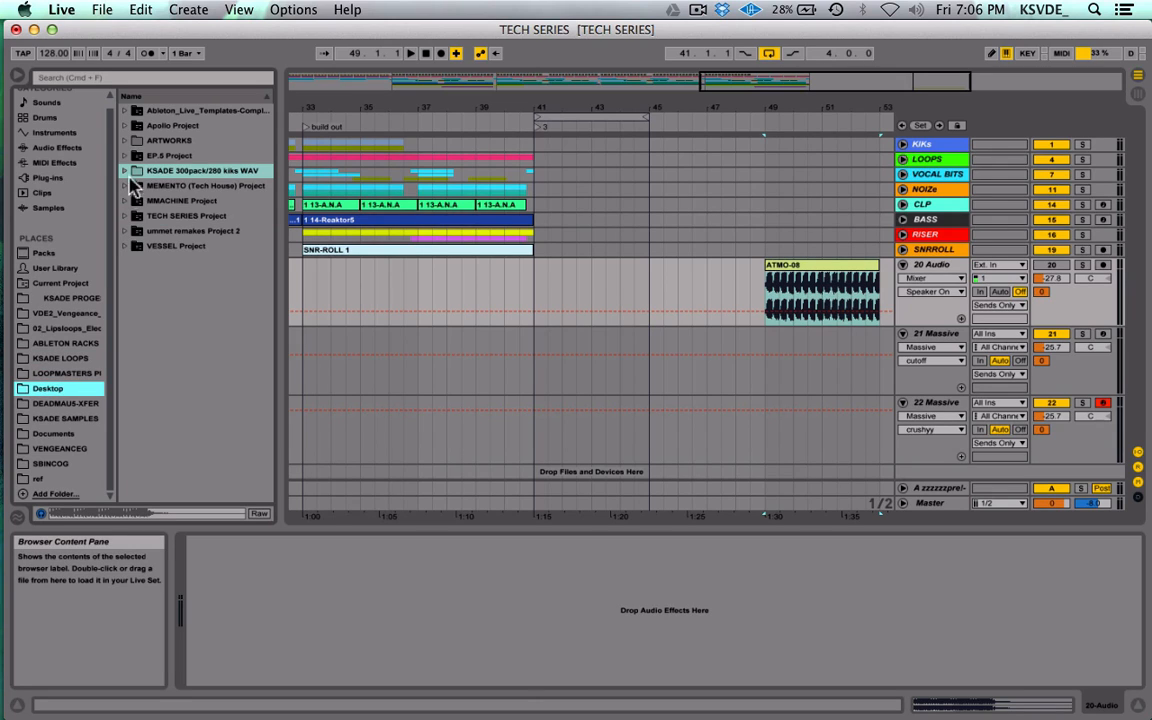
left_click(124, 156)
left_click(135, 171)
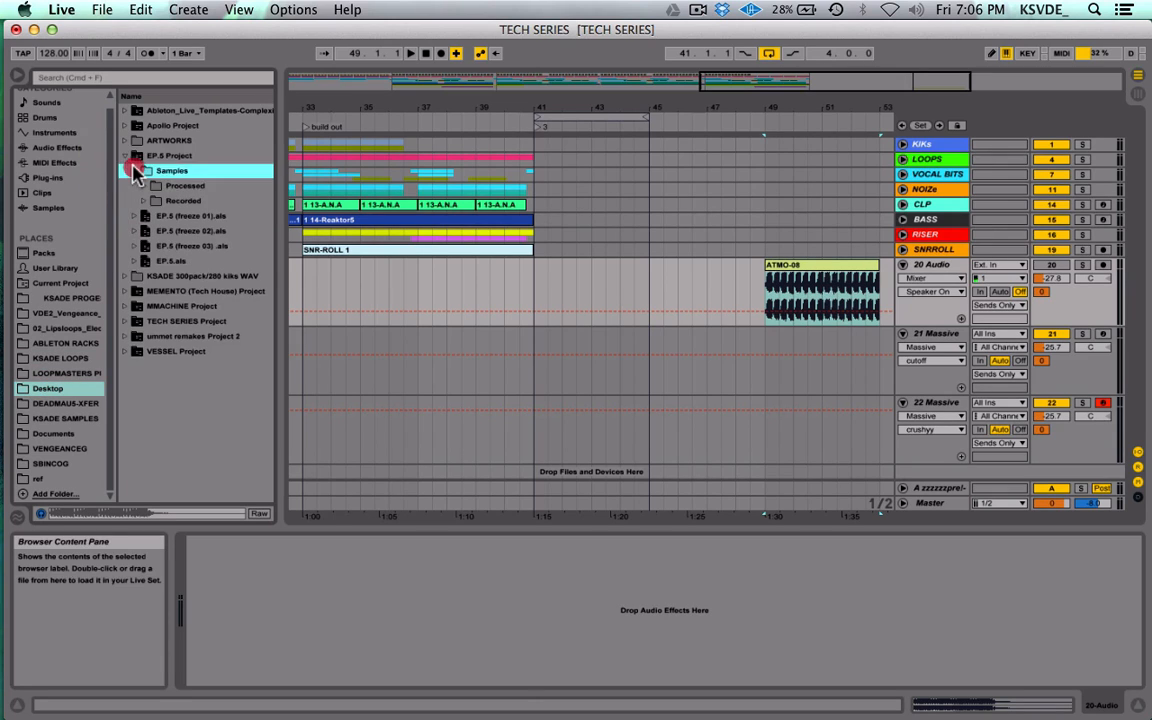
left_click(144, 186)
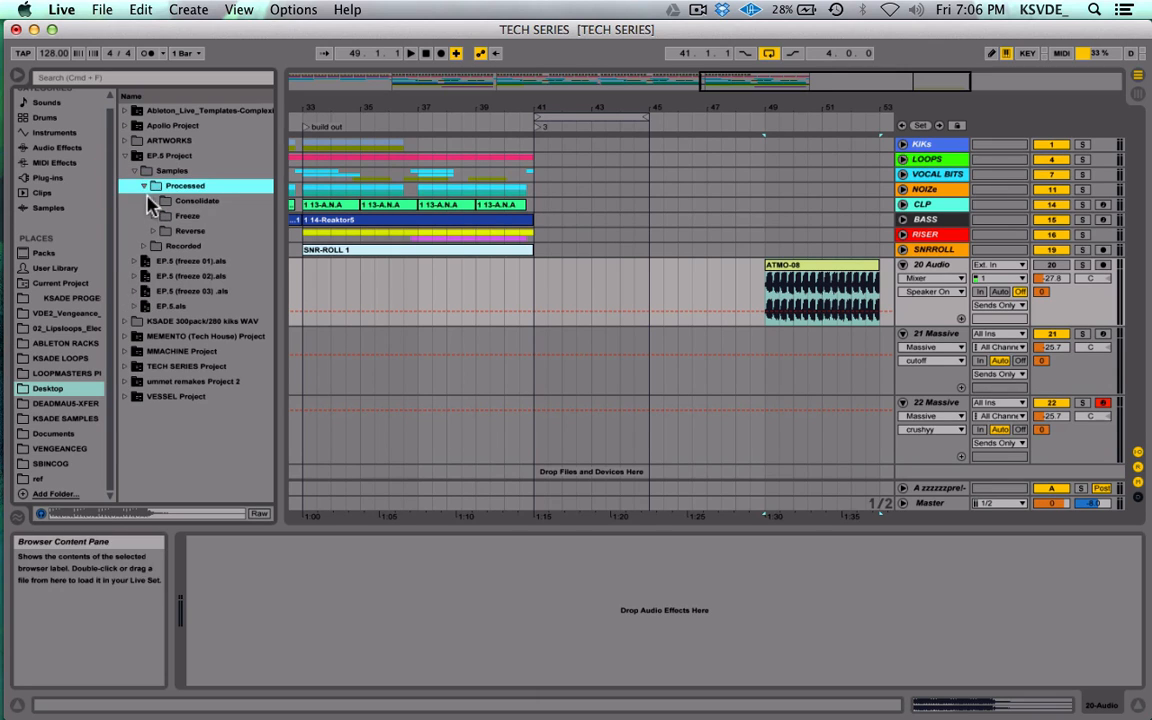
left_click(150, 200)
Step: Place the IMPACT (G) -01.wav sample from the Consolidate folder on the 20 Audio track at bar 41
scroll(175, 277, "down", 5)
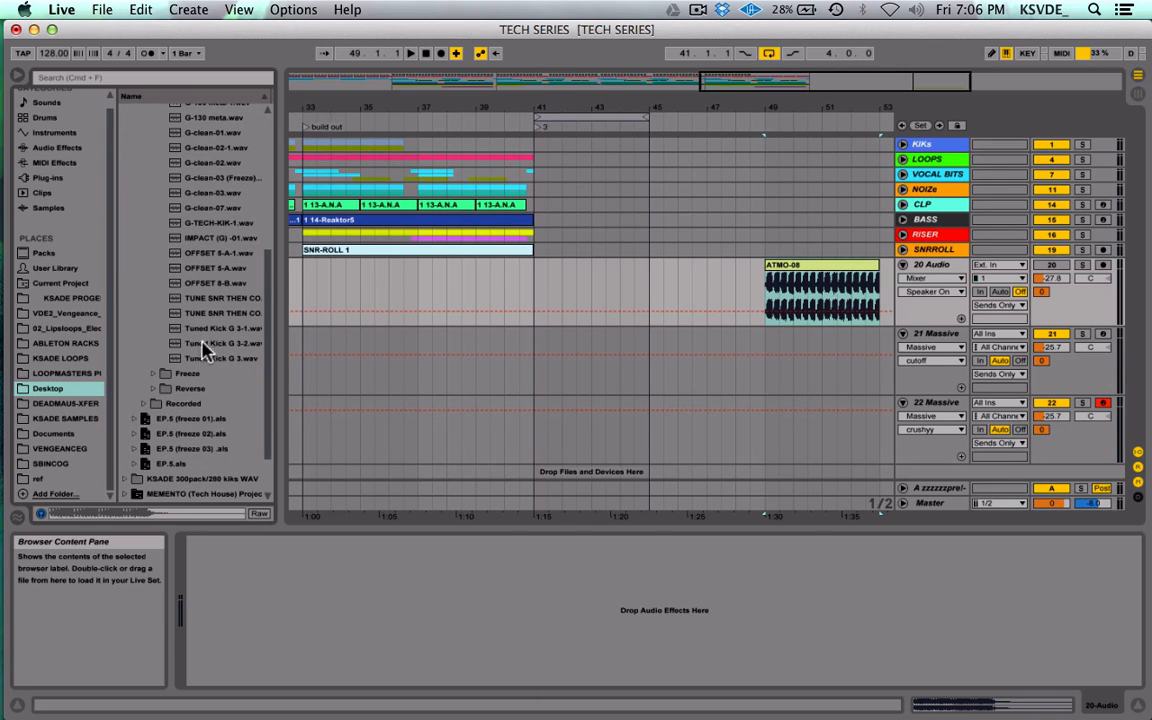
scroll(203, 350, "up", 7)
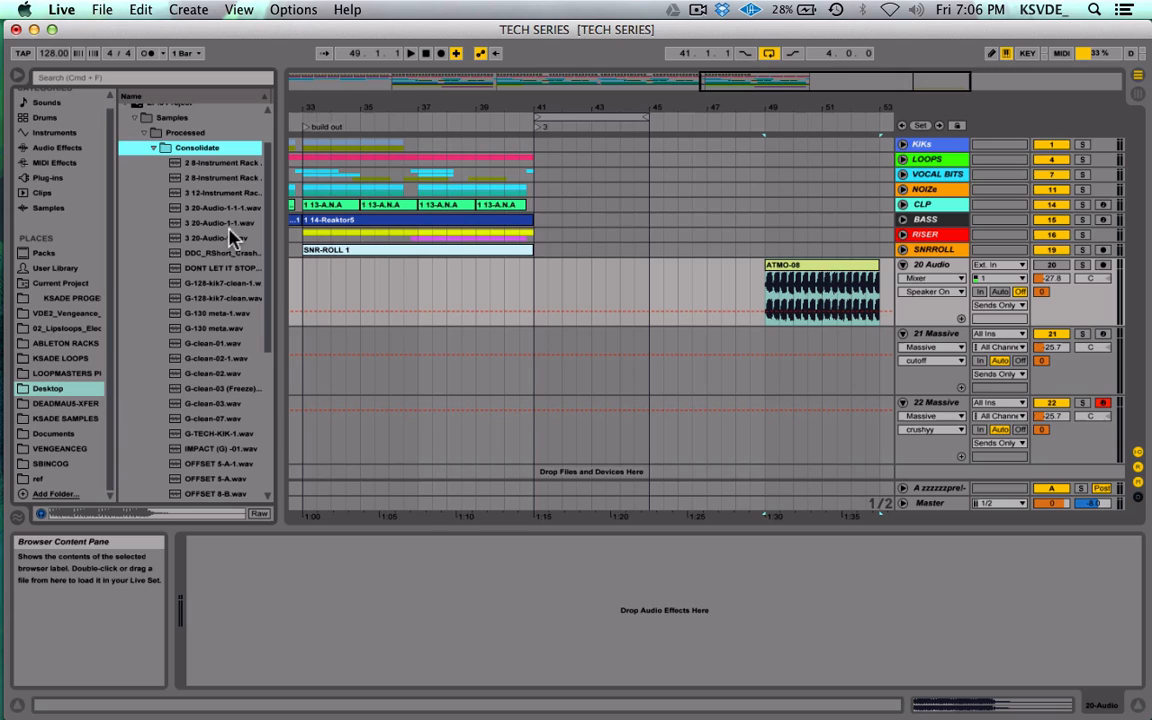
scroll(222, 248, "down", 1)
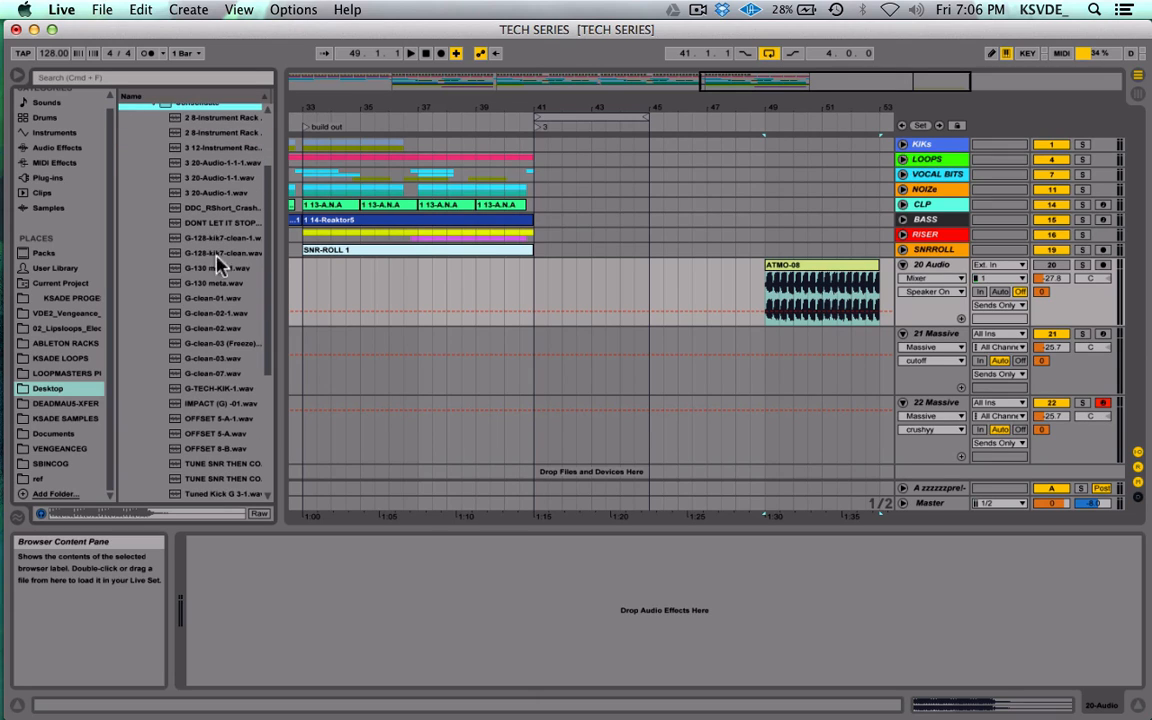
left_click(212, 405)
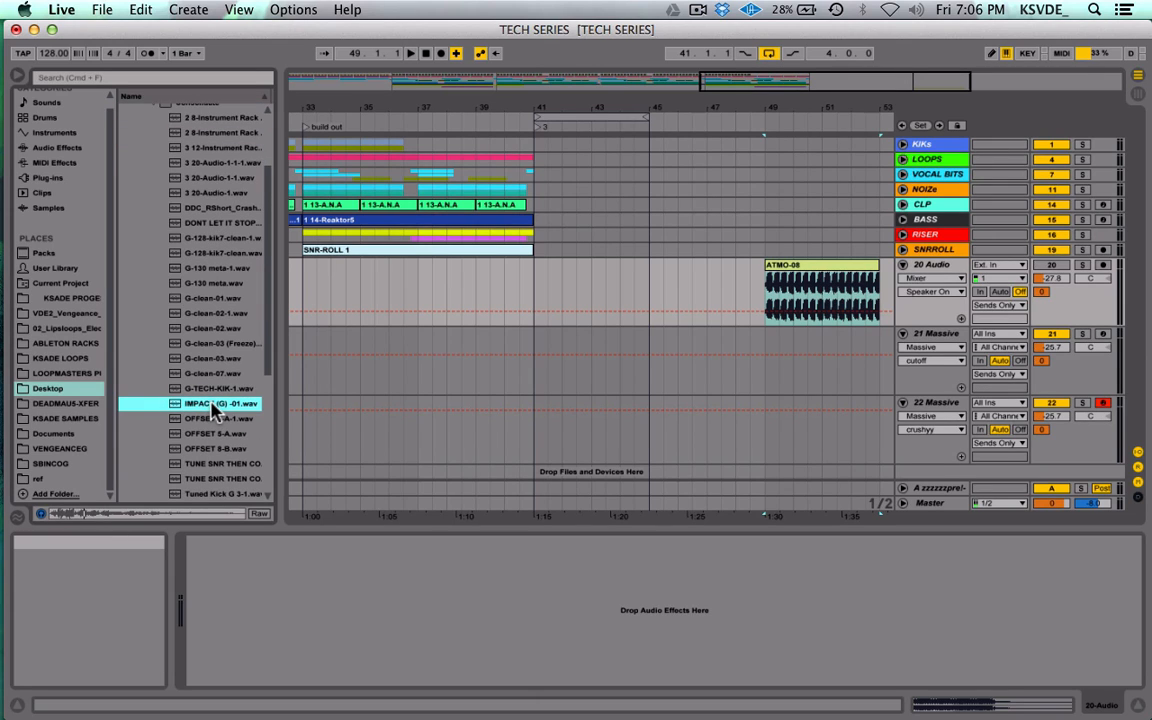
left_click_drag(213, 410, 540, 266)
Step: Play back the impact clip from bar 41 and activate the 20 Audio track
key("space")
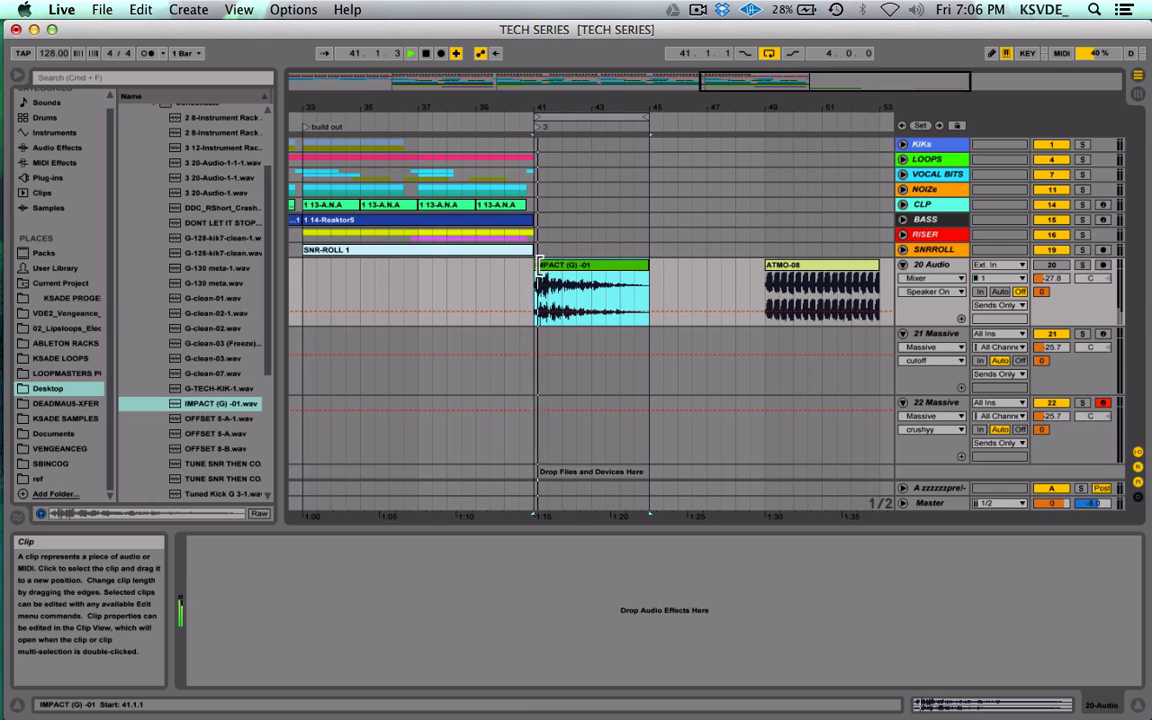
key("space")
key("space")
key("space")
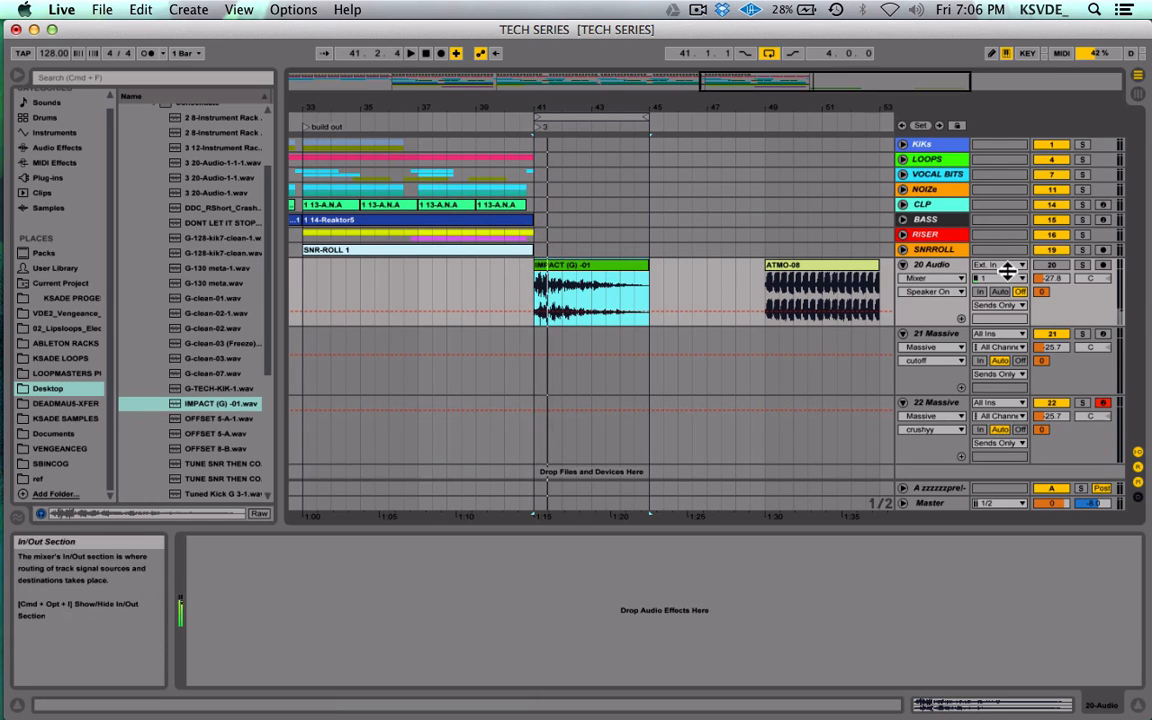
left_click(518, 310)
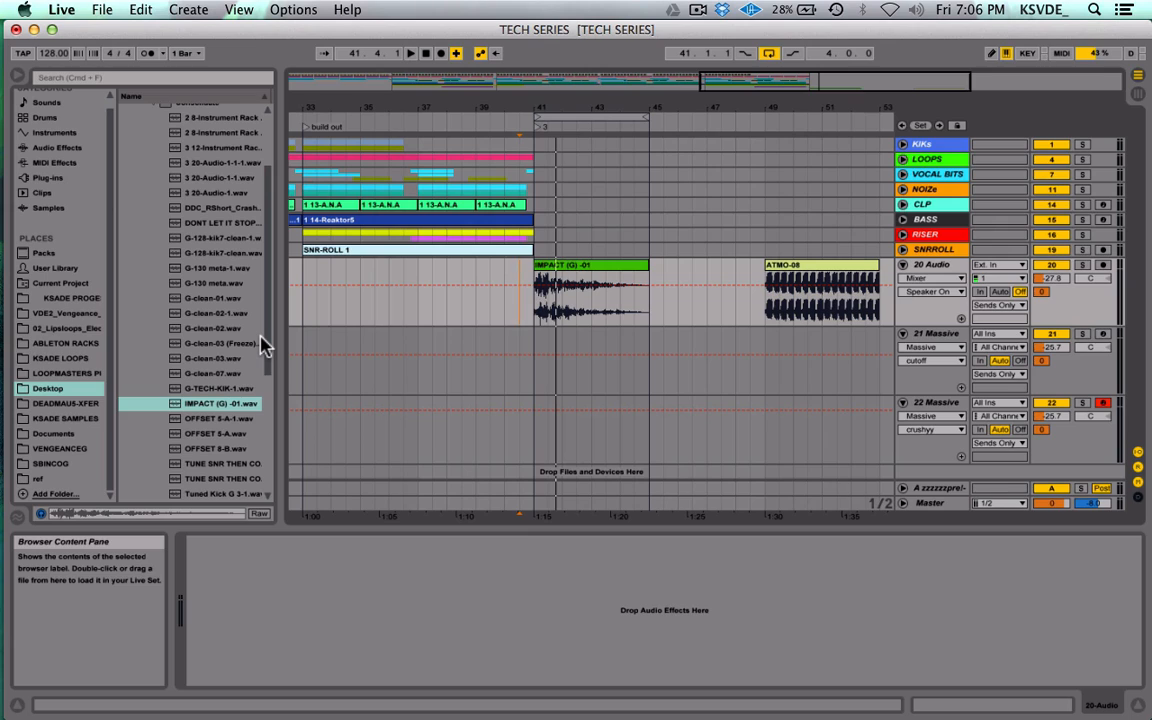
Step: Audition the other samples in the Consolidate folder, from the crash and DONT LET IT STOP through the tuned kicks, and collapse the folder
scroll(224, 352, "up", 2)
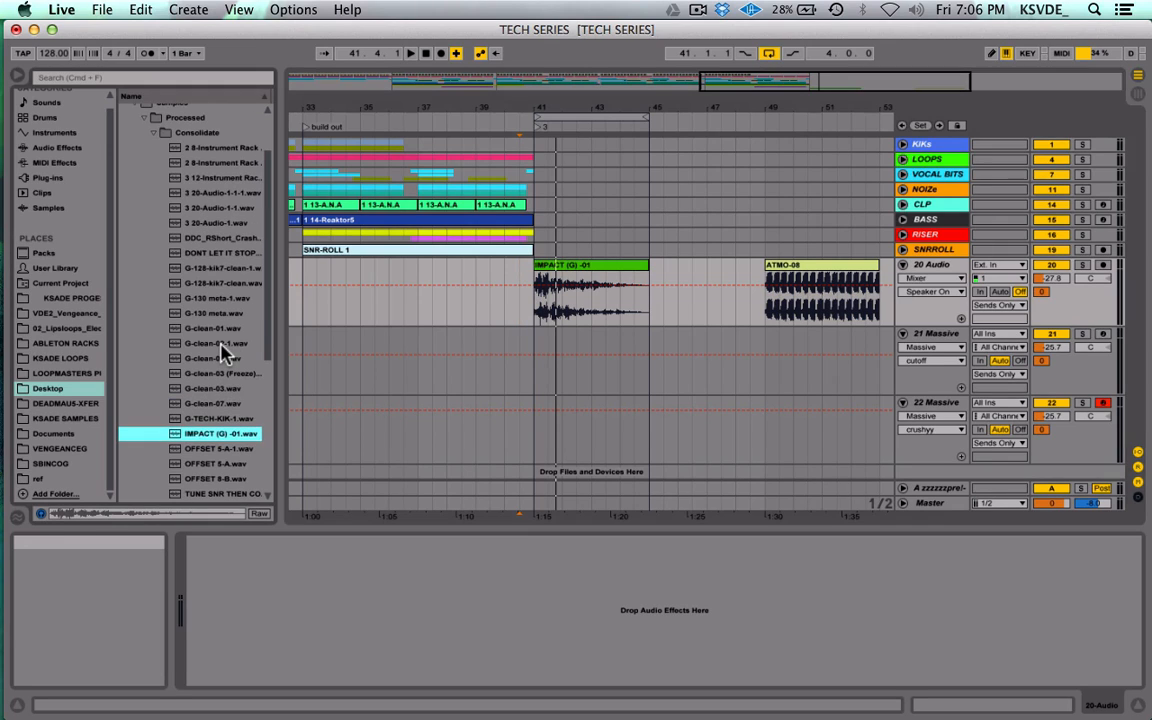
scroll(220, 283, "up", 1)
left_click(219, 267)
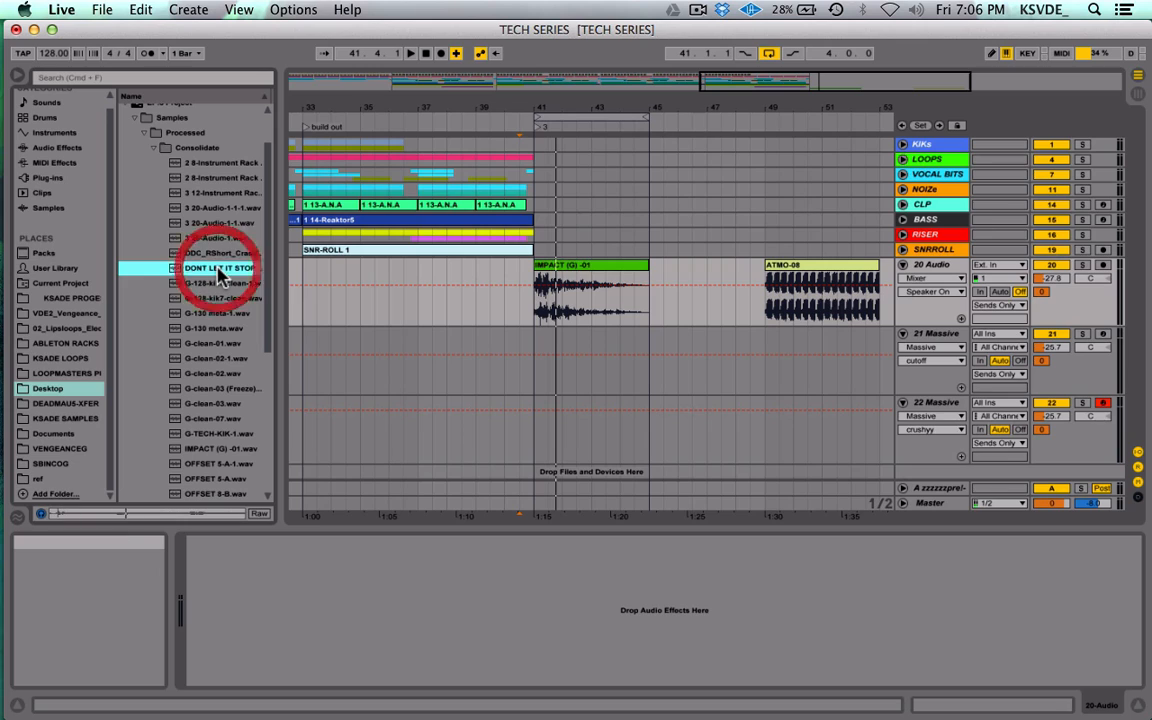
left_click(208, 251)
left_click(210, 267)
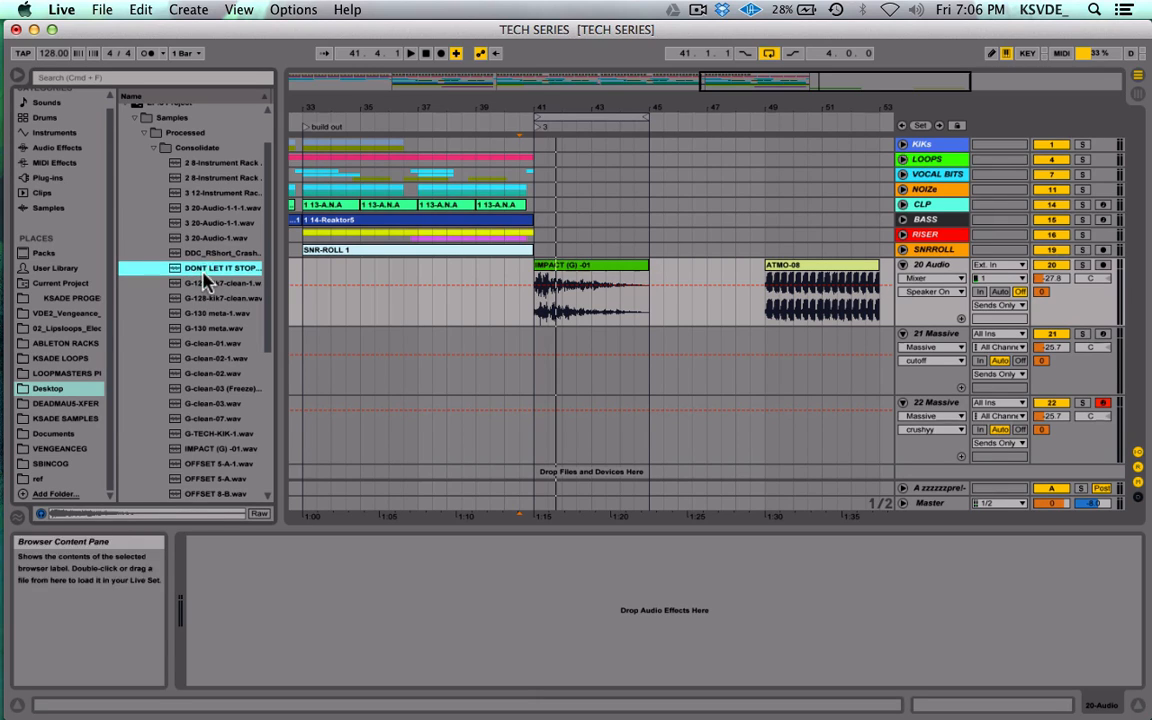
left_click(206, 284)
left_click(203, 328)
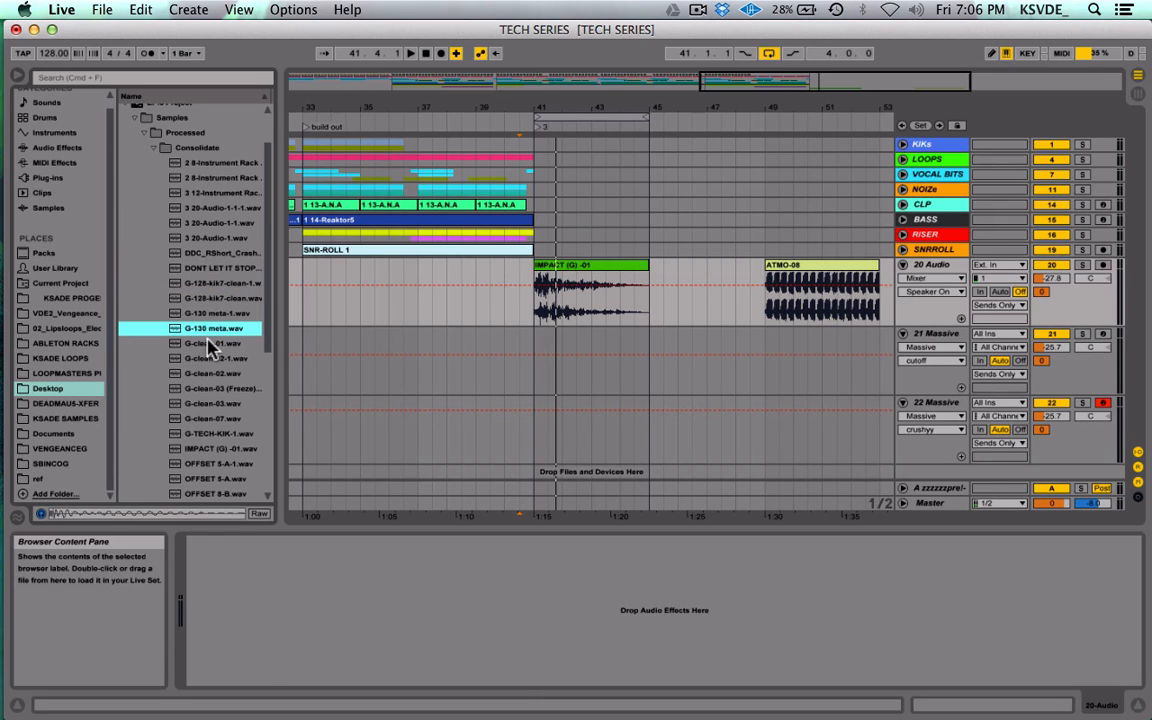
key("Down")
key("Down")
key("Down")
key("Down")
key("Down")
key("Down")
key("Down")
key("Down")
key("Down")
key("Down")
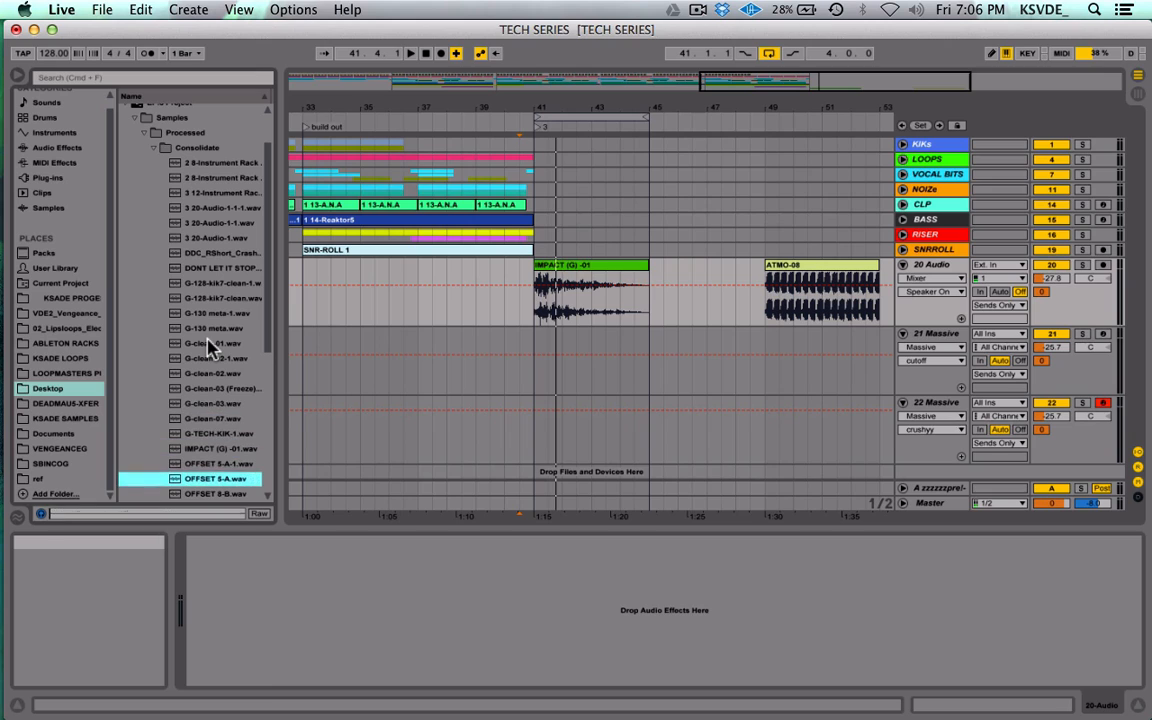
key("Down")
key("Down")
key("Down")
key("Down")
key("Down")
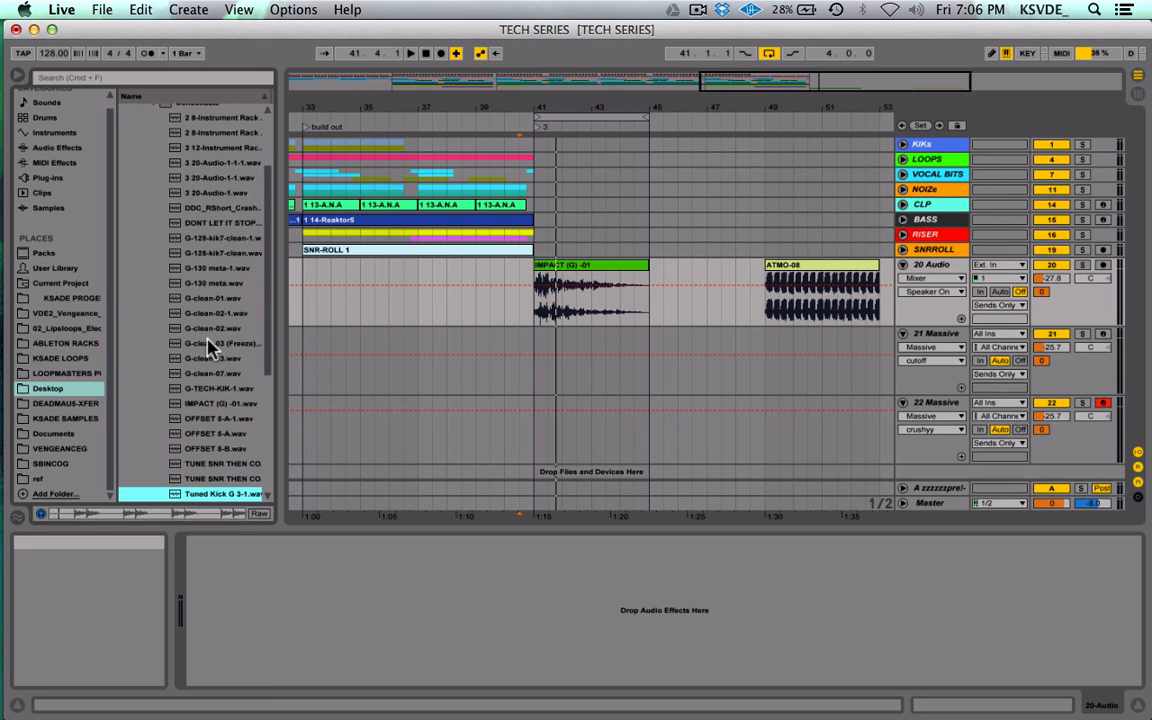
key("Down")
key("Down")
key("Down")
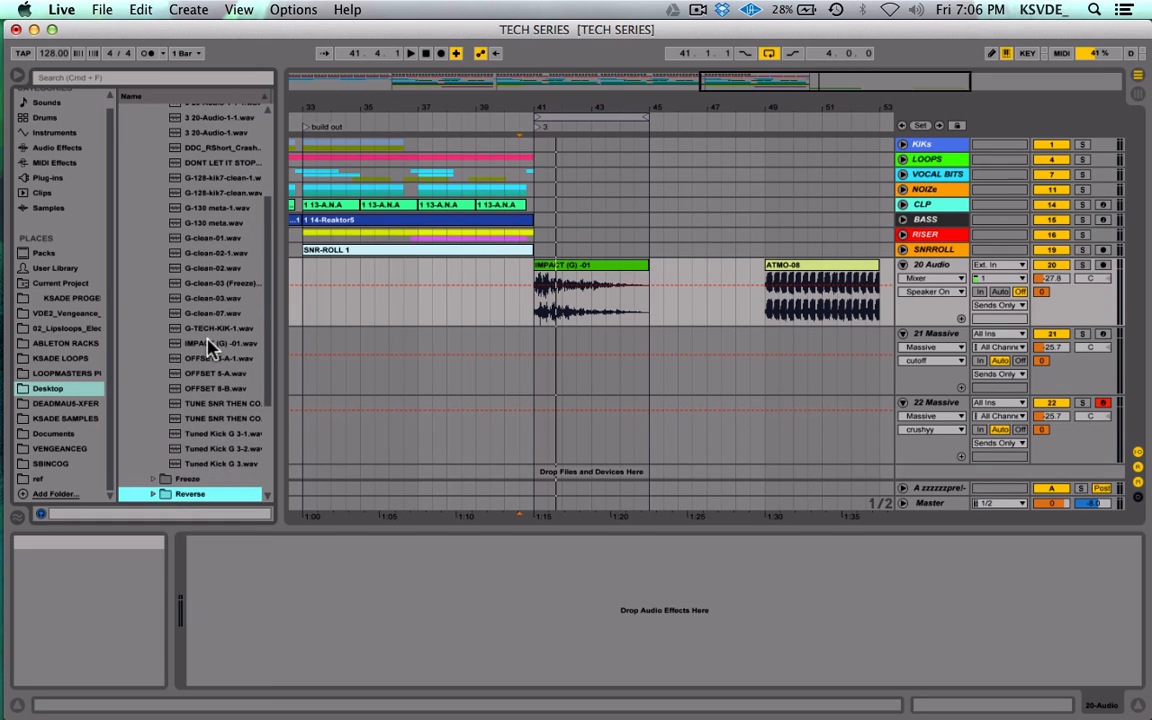
scroll(210, 345, "up", 10)
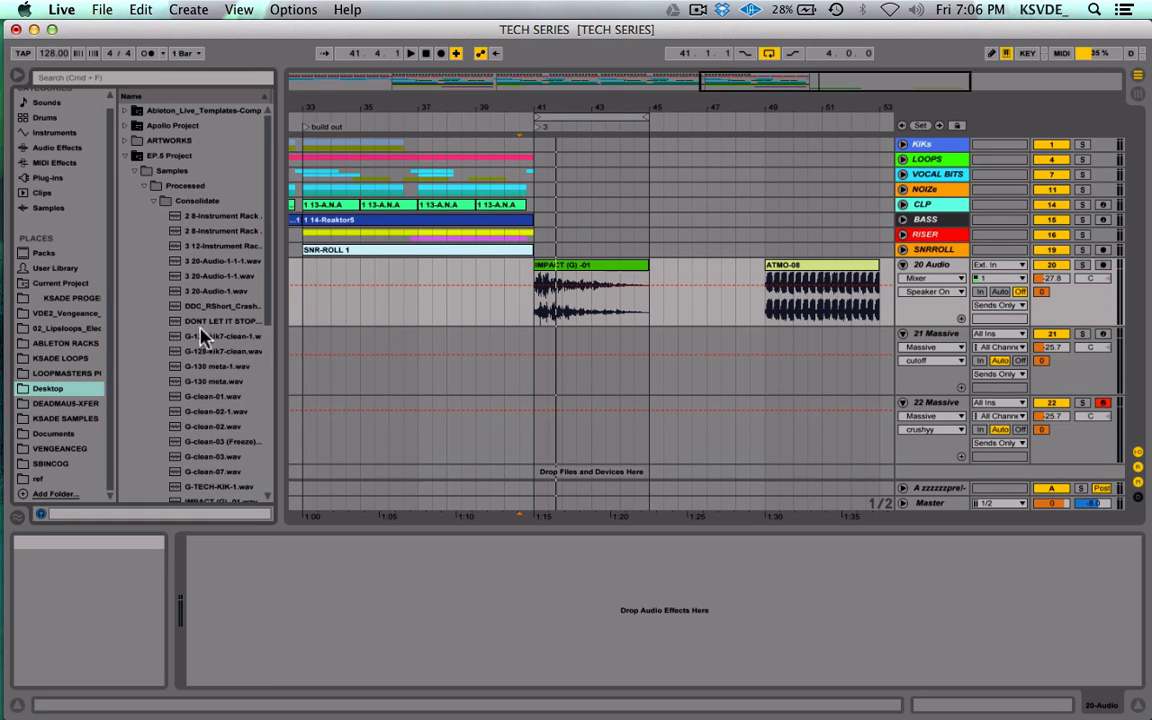
left_click(155, 204)
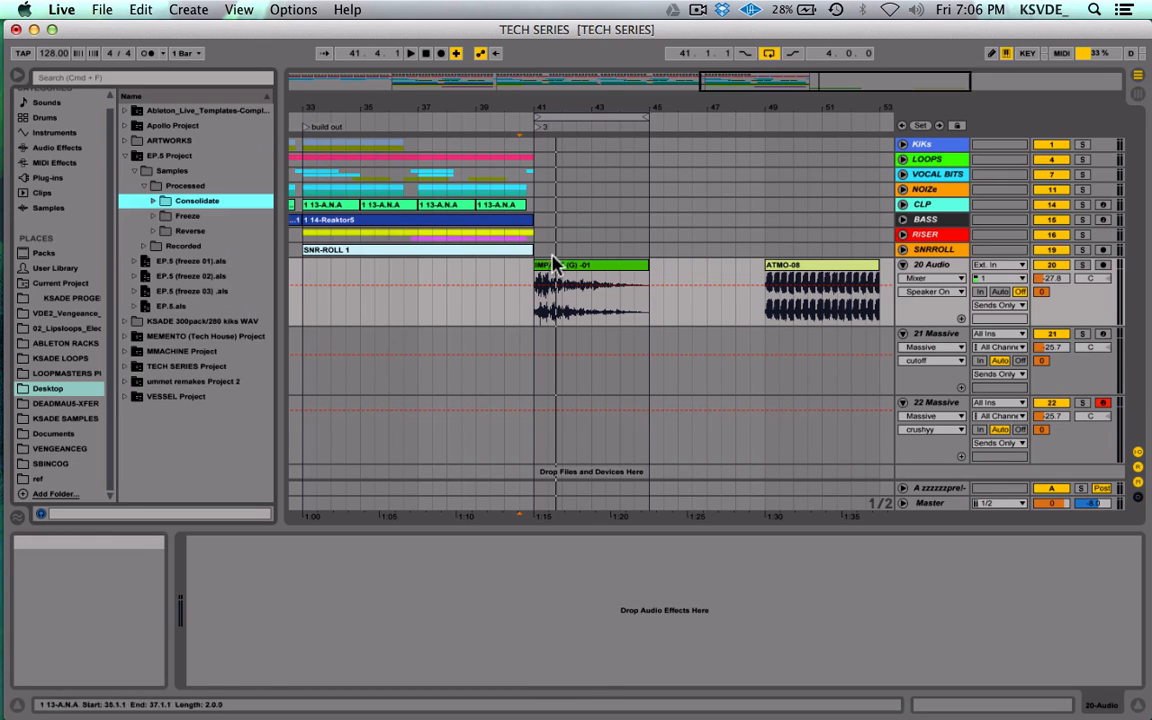
Step: Play the transition from bar 40.3 into the impact and raise the 20 Audio track's volume to -16.1
left_click(527, 310)
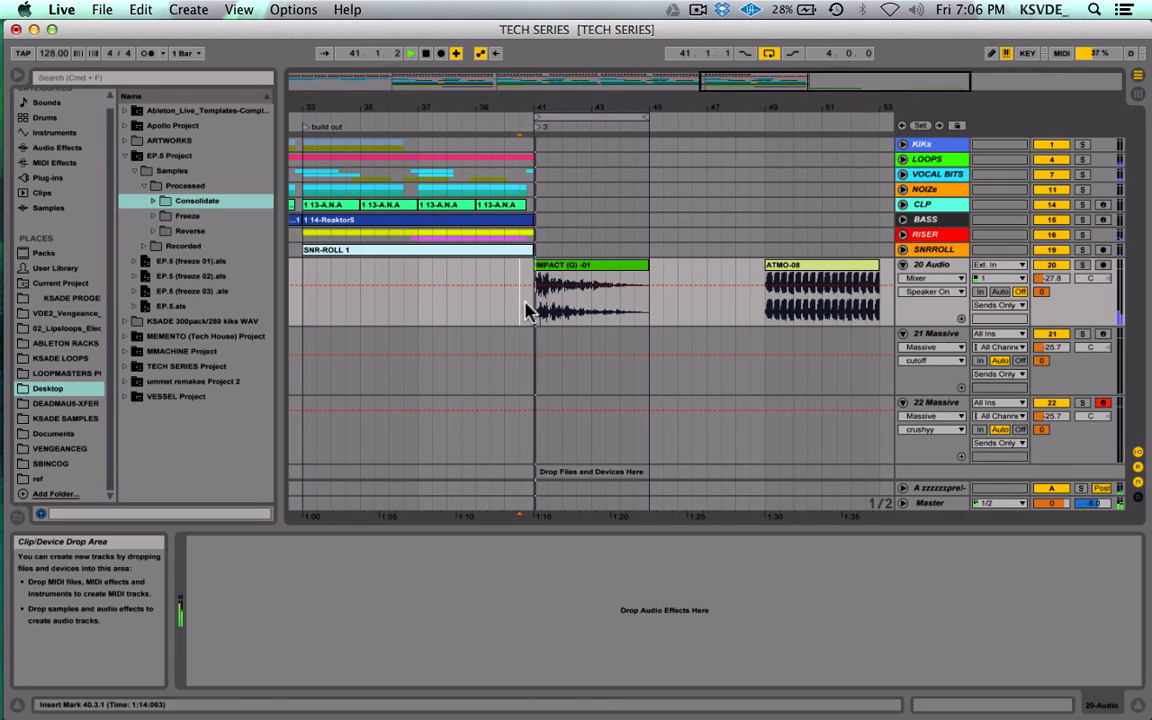
key("space")
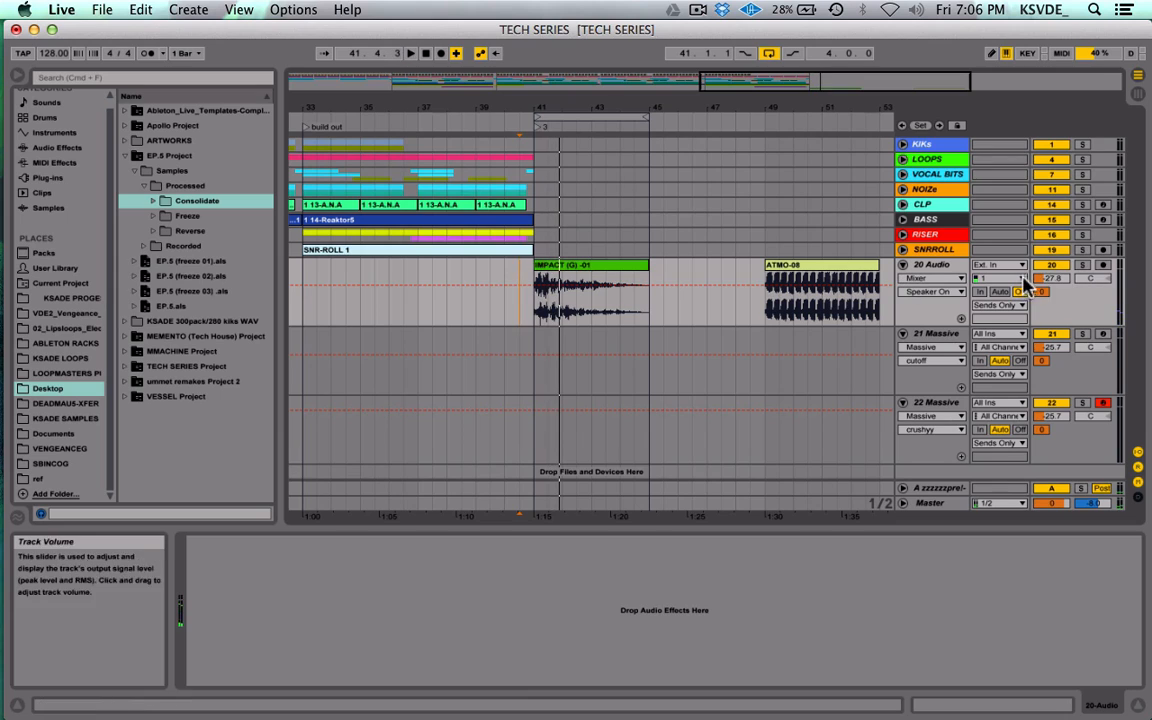
left_click_drag(1051, 281, 1051, 273)
key("space")
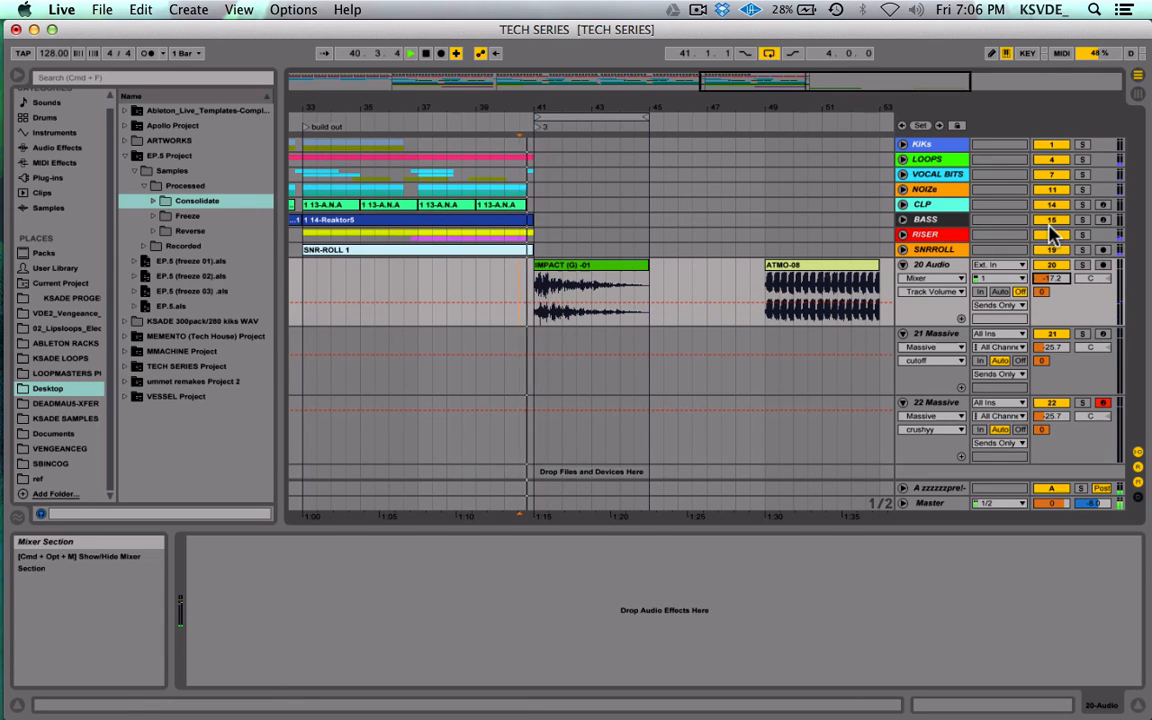
key("space")
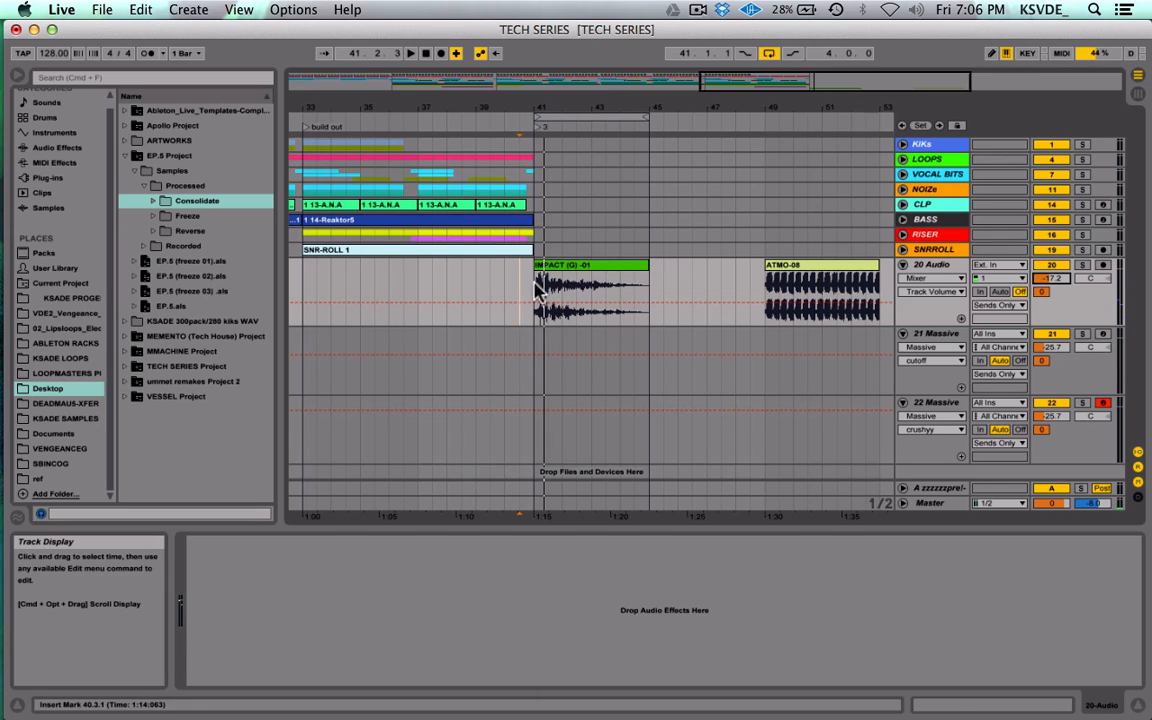
left_click(570, 268)
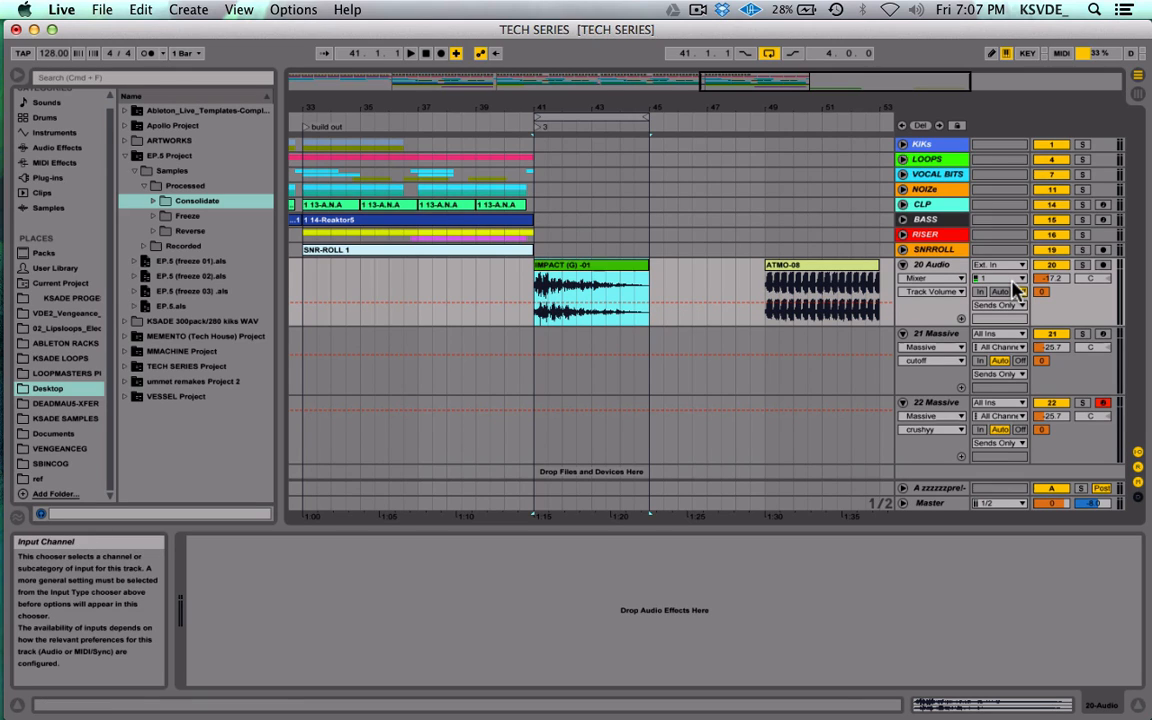
left_click_drag(1052, 278, 1052, 272)
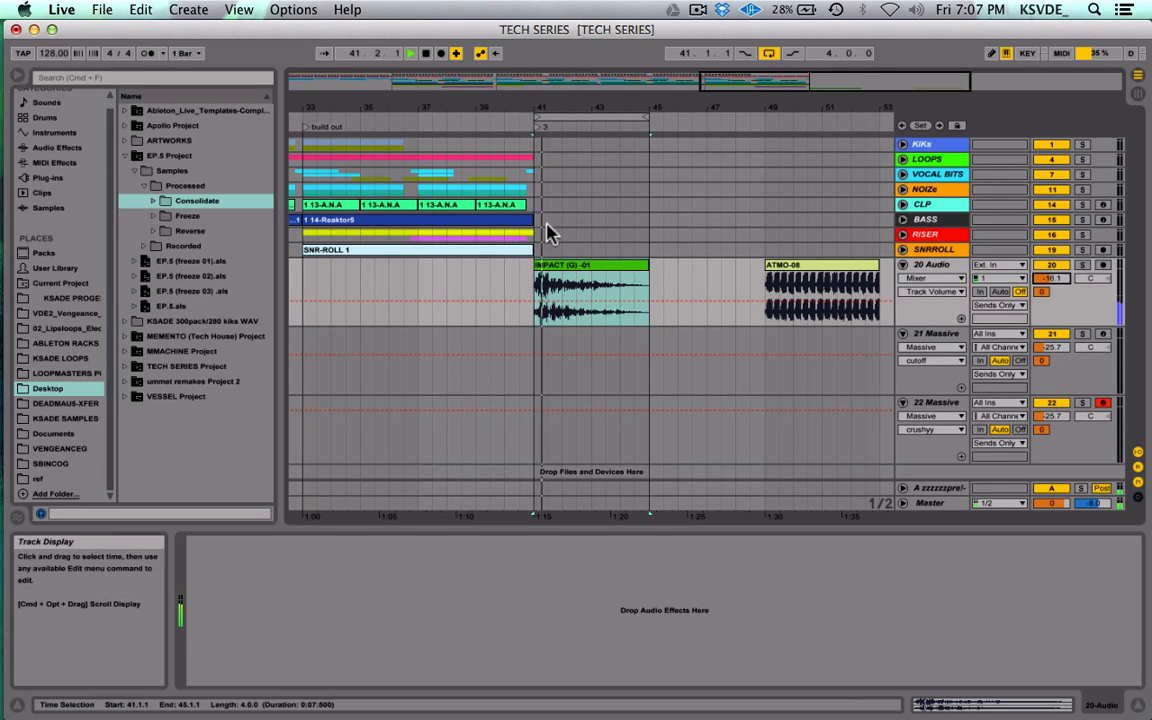
Step: Play from bar 40 into the impact section and lower the 22 Massive track's volume to -33.8
left_click(505, 270)
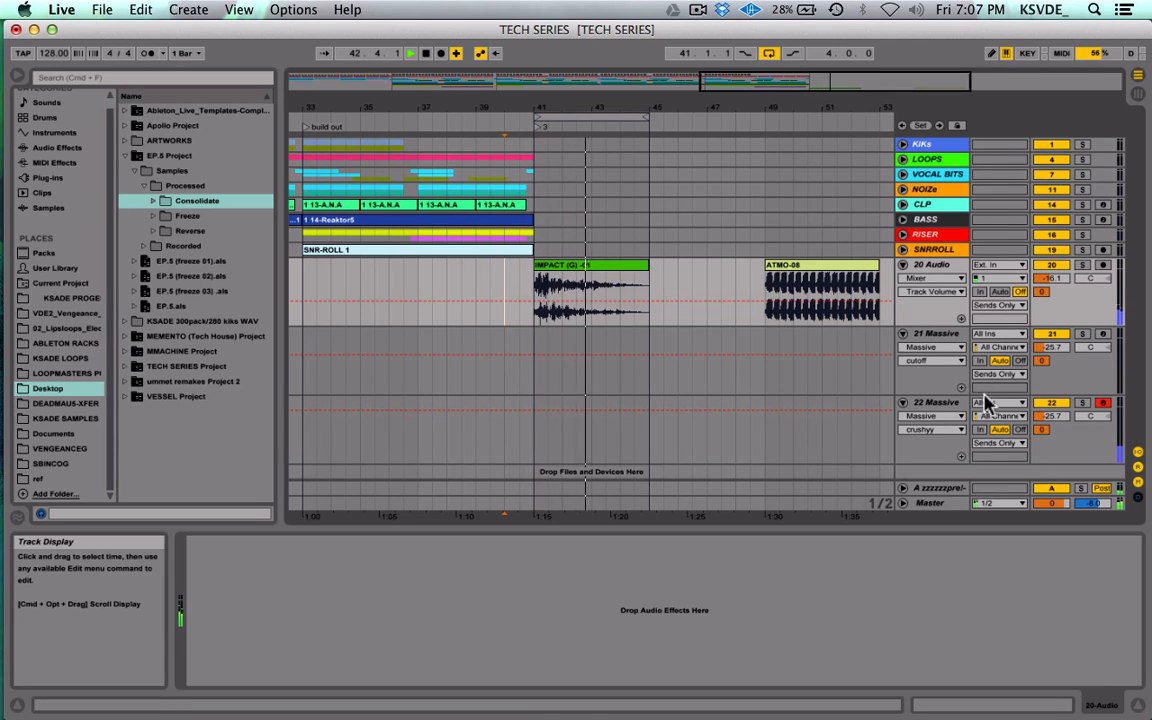
left_click_drag(1052, 415, 1052, 428)
key("space")
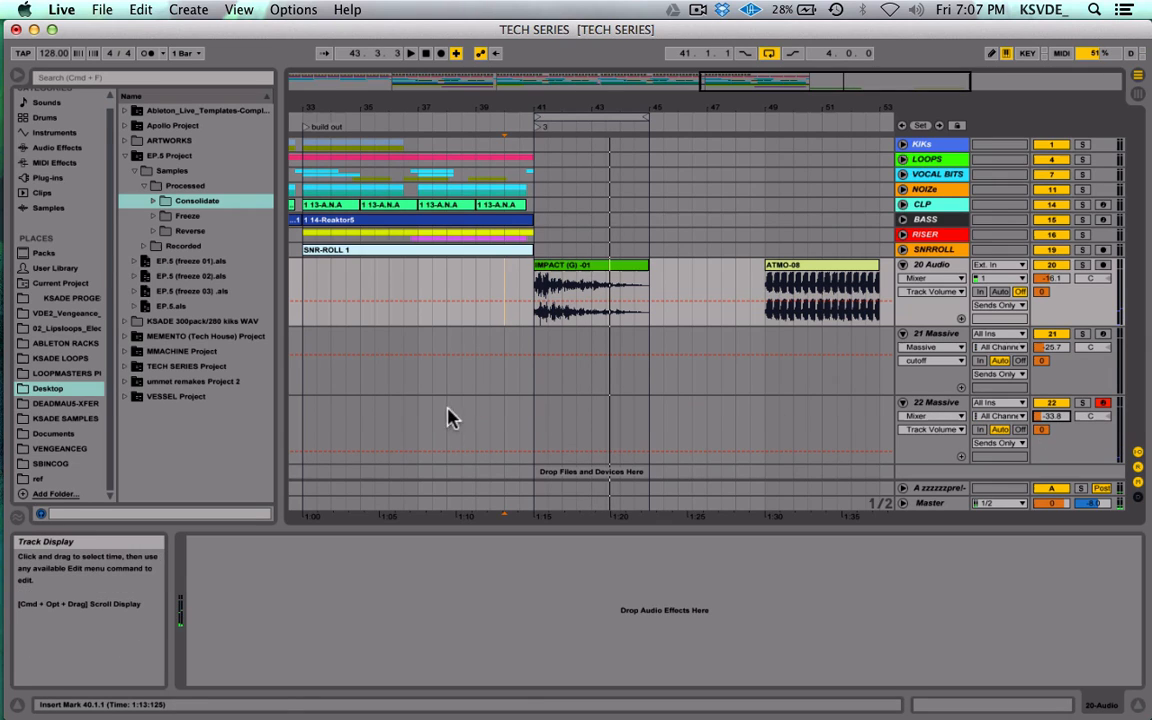
Step: Create an empty MIDI clip from bar 41 to 45 on the 22 Massive track and turn off note folding in its editor
left_click_drag(540, 428, 652, 430)
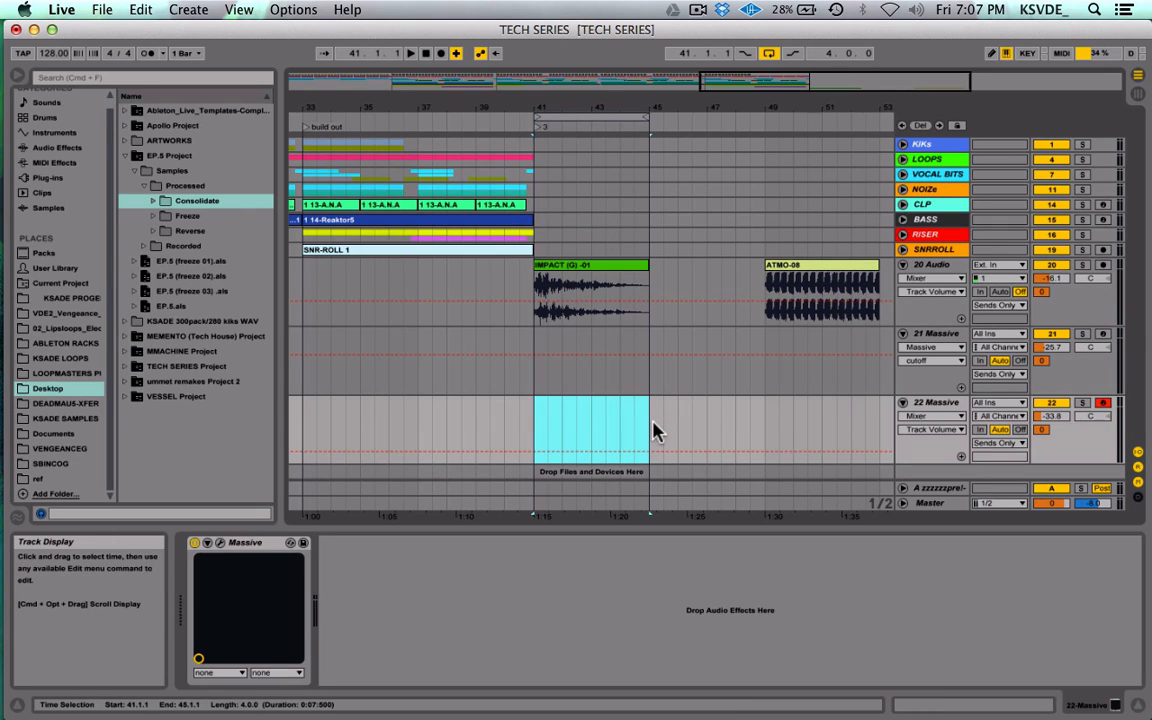
double_click(597, 408)
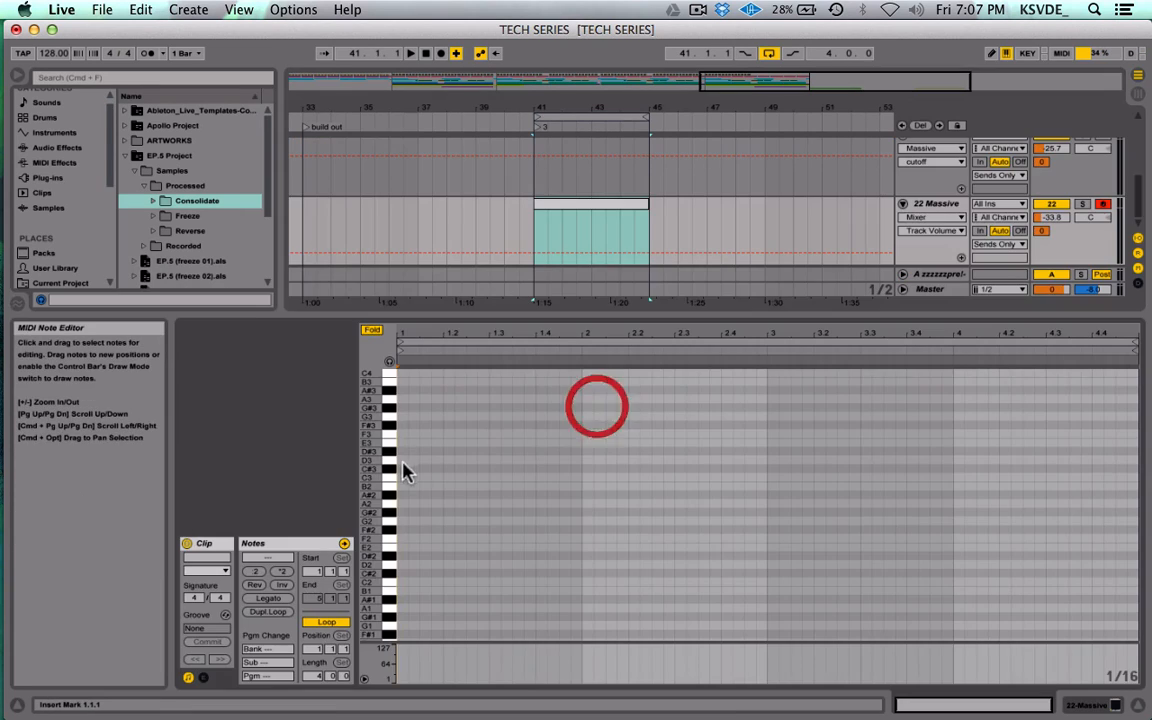
left_click(373, 331)
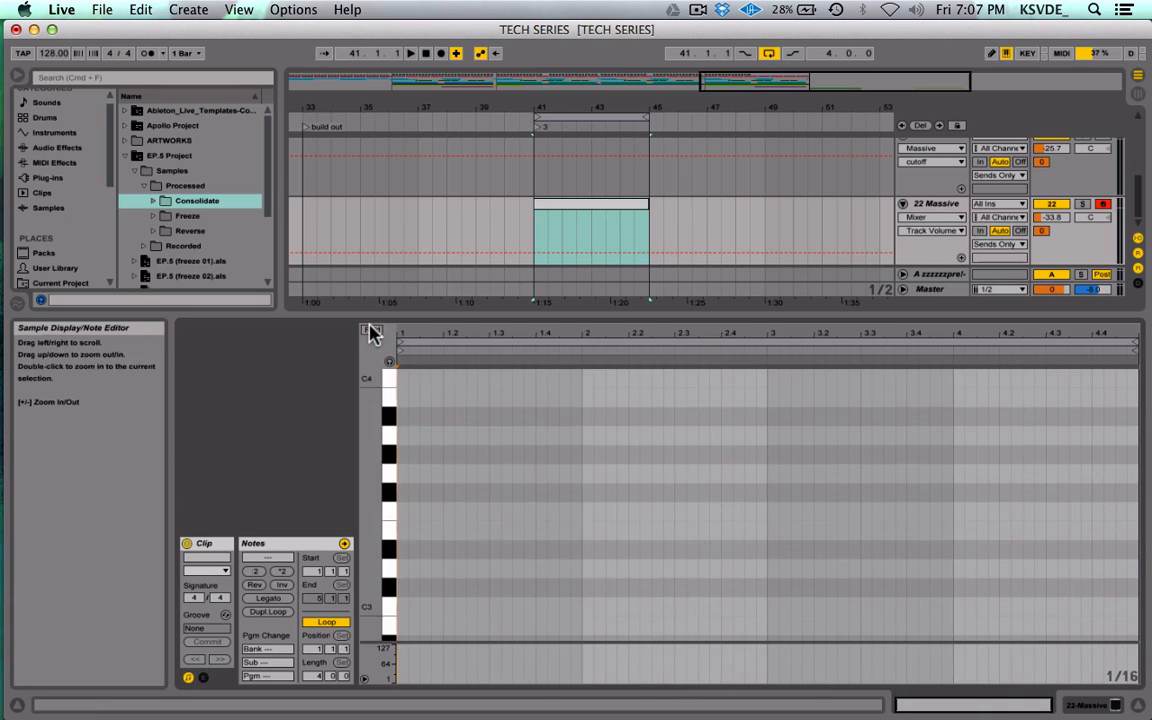
left_click_drag(366, 453, 366, 440)
scroll(432, 551, "down", 12)
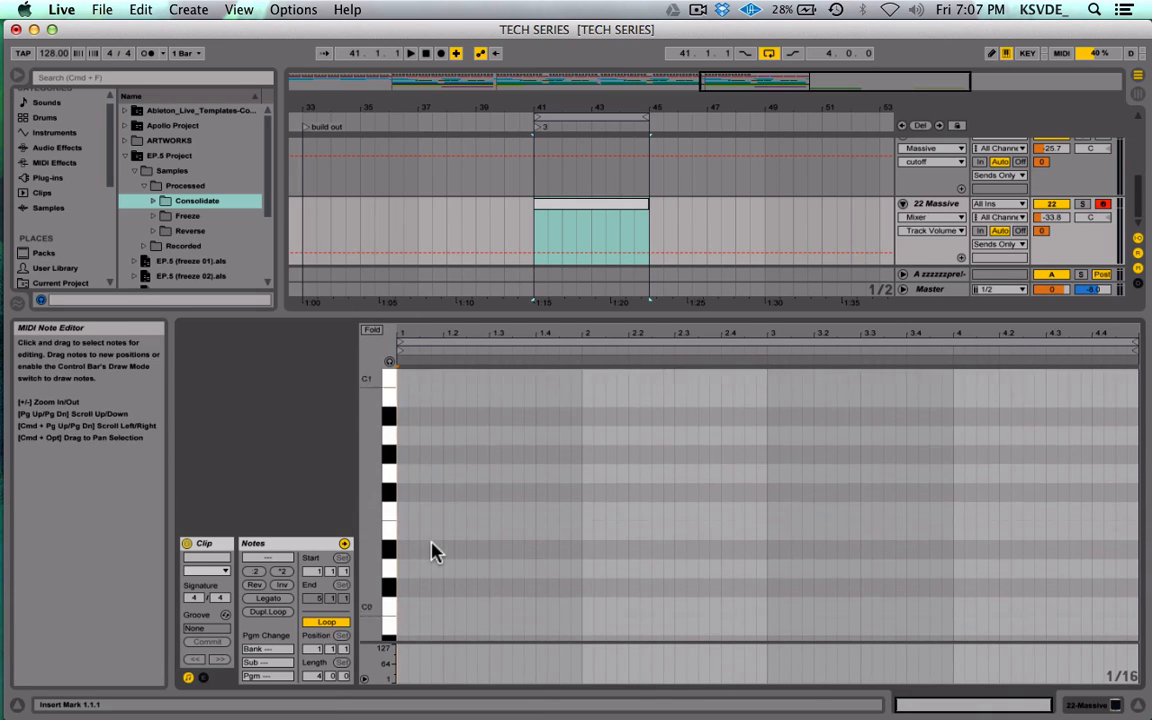
Step: Add a sixteenth note at the very start of the new 22 Massive clip and transpose it to C-1
double_click(427, 548)
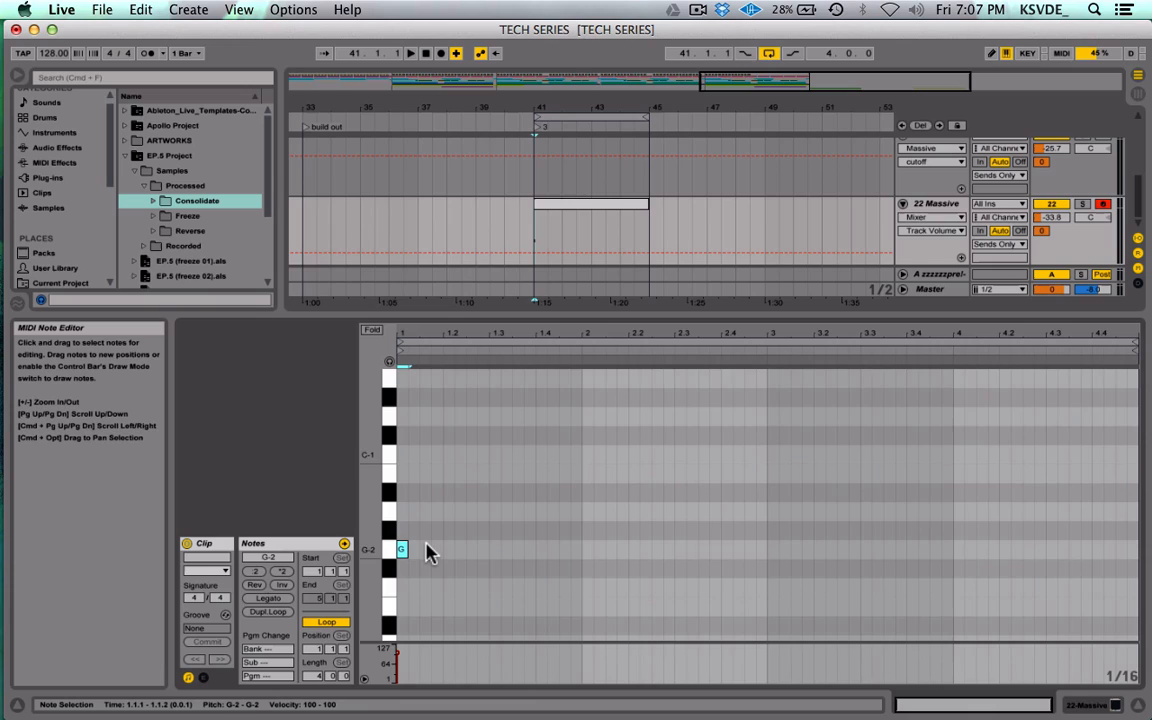
key("Down")
key("Down")
key("Down")
key("Down")
key("Down")
key("Down")
key("Down")
key("Up")
key("Up")
key("Up")
key("Up")
key("Up")
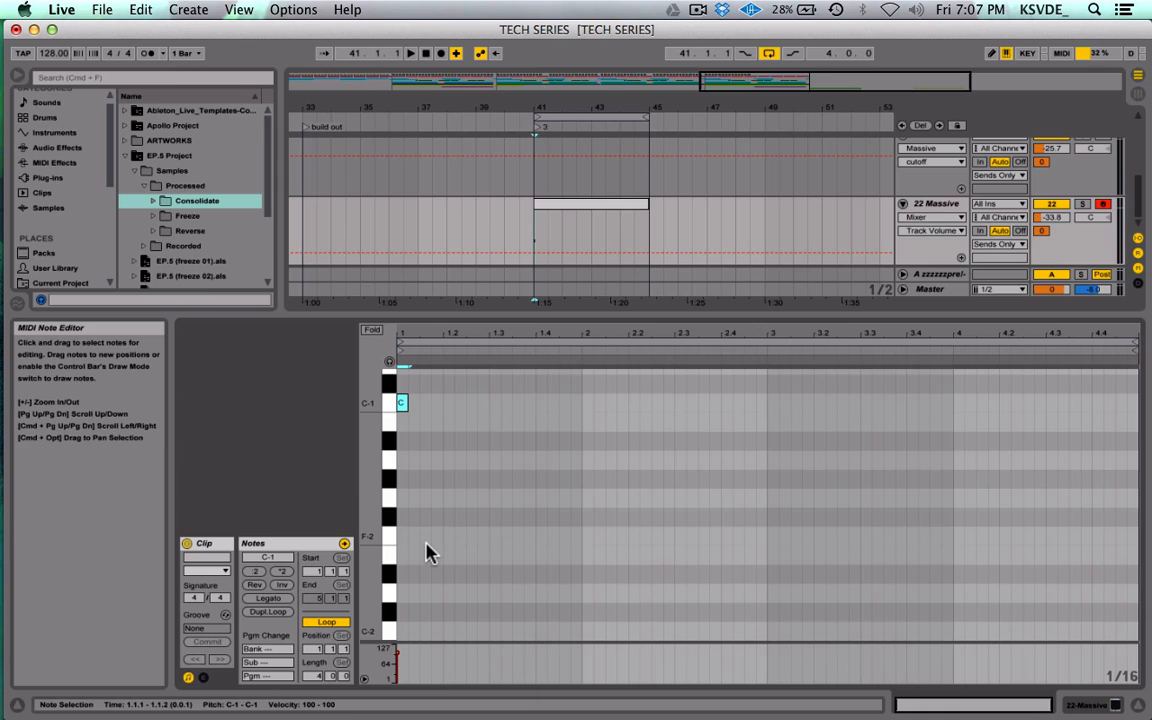
Step: Transpose the sixteenth note at the start of the 22 Massive clip to G1
mouse_move(371, 447)
left_mouse_down()
mouse_move(310, 449)
mouse_move(364, 470)
left_mouse_up()
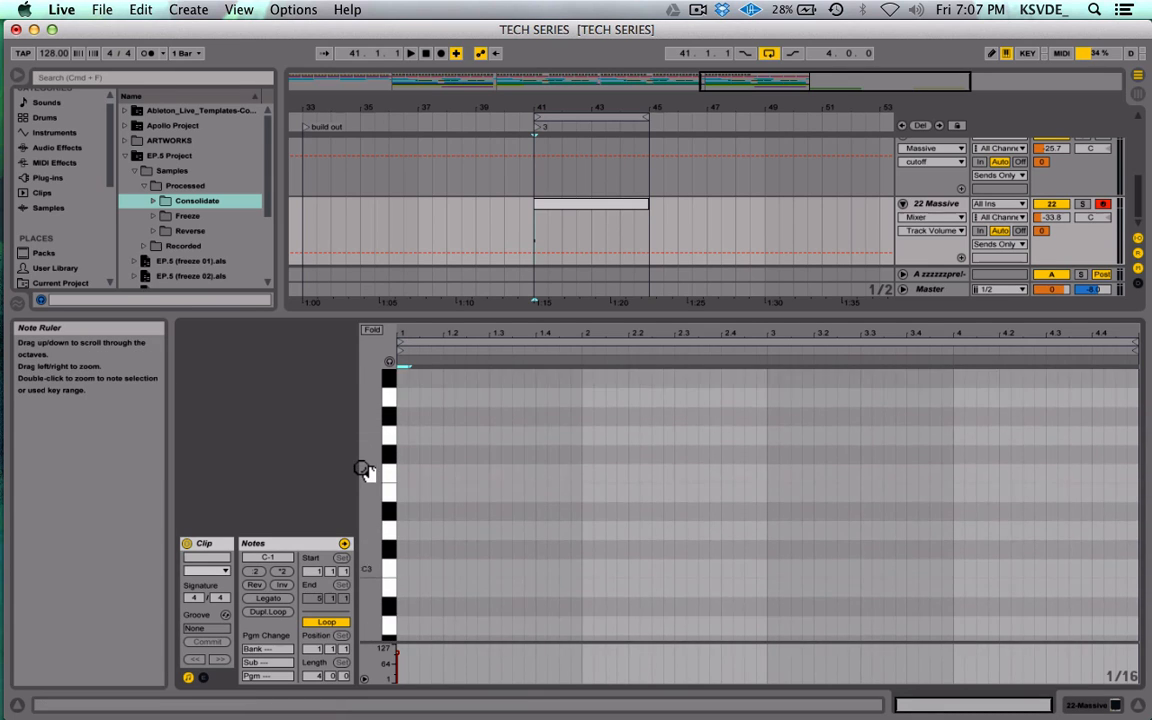
scroll(364, 470, "down", 10)
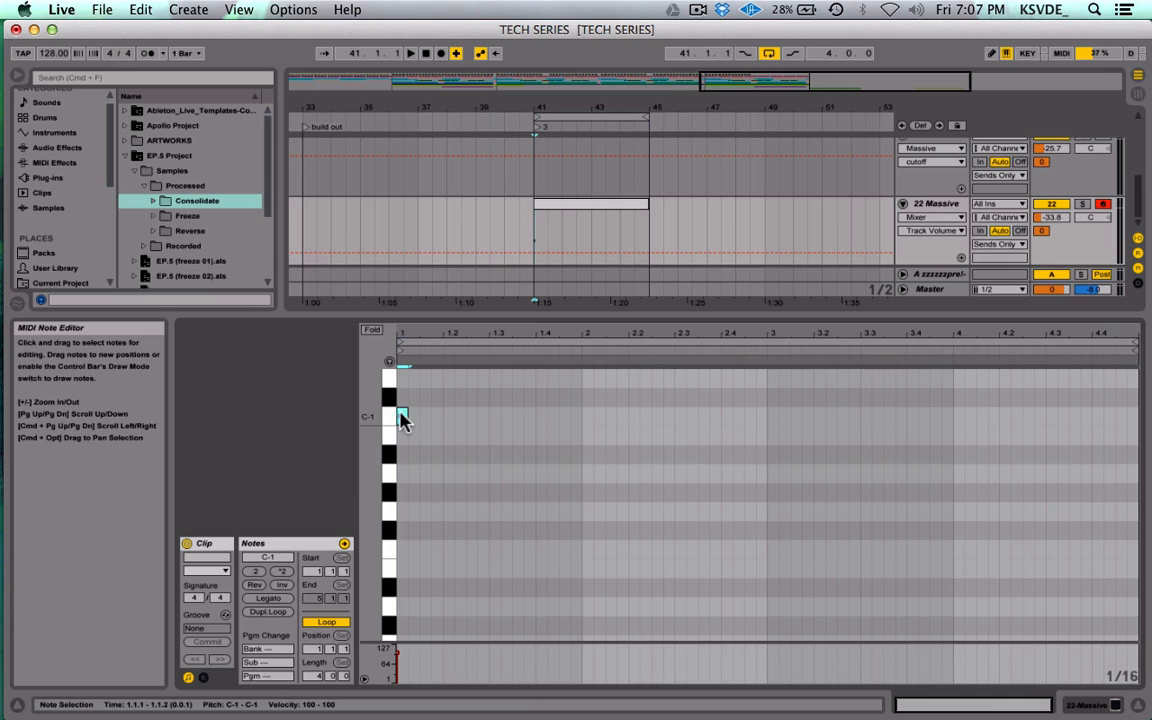
key("Up")
key("shift+Down")
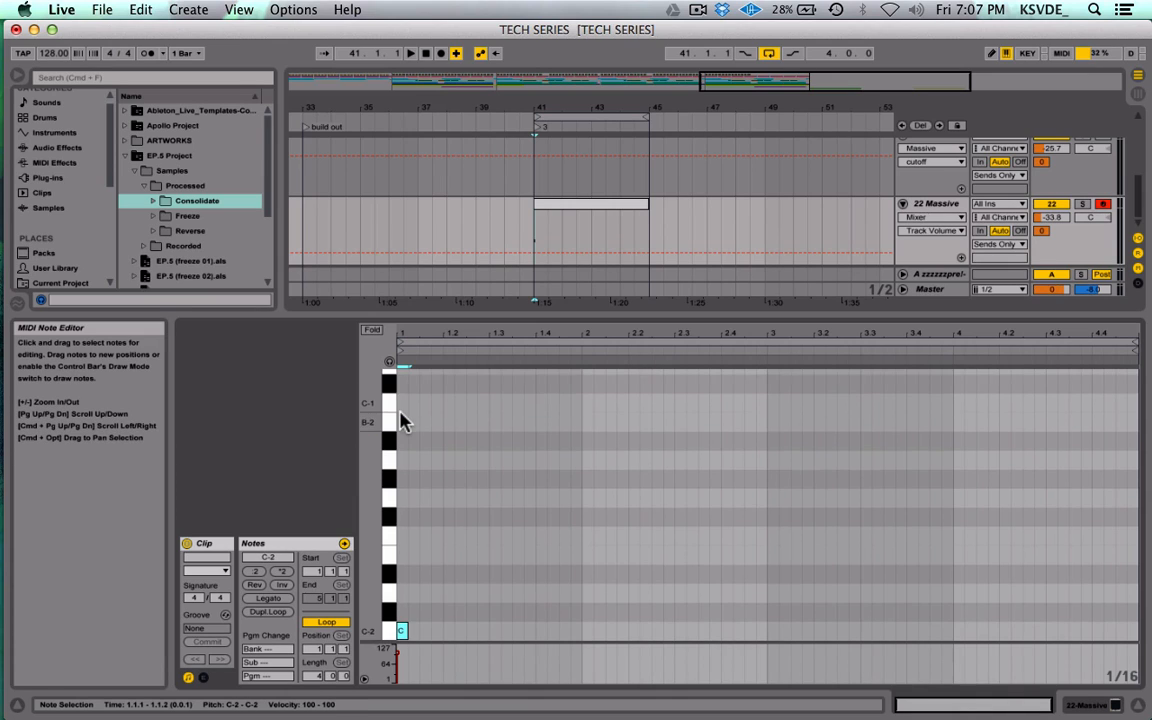
key("shift+Up")
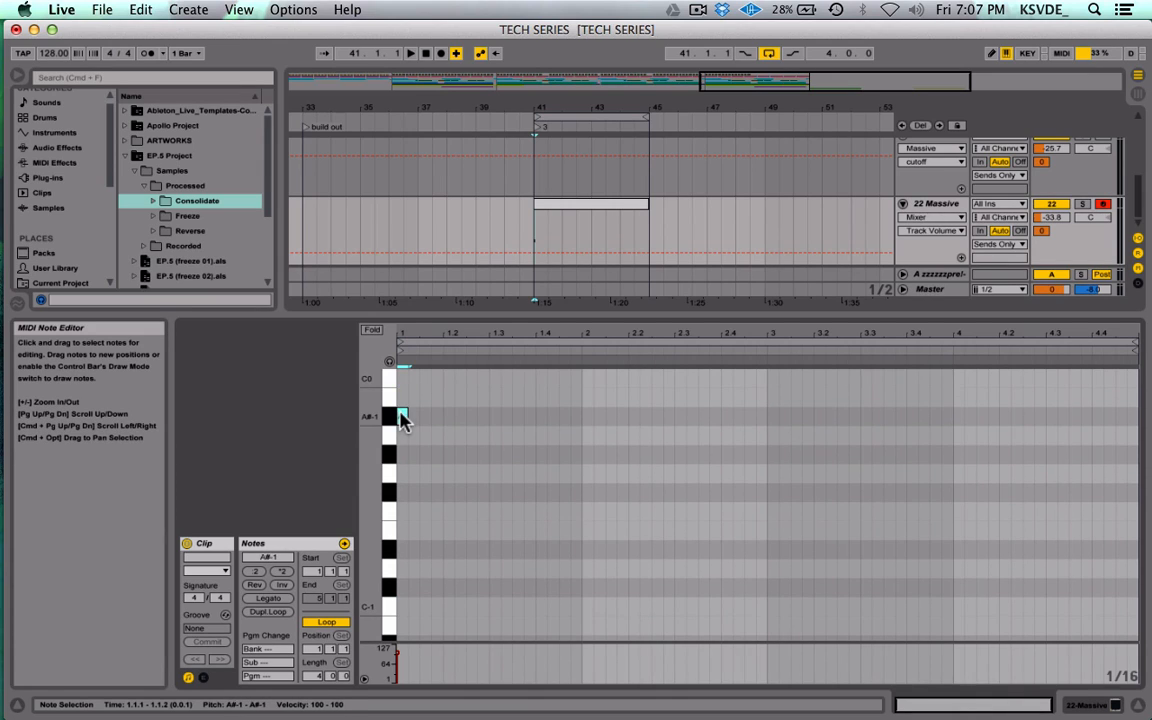
key("shift+Up")
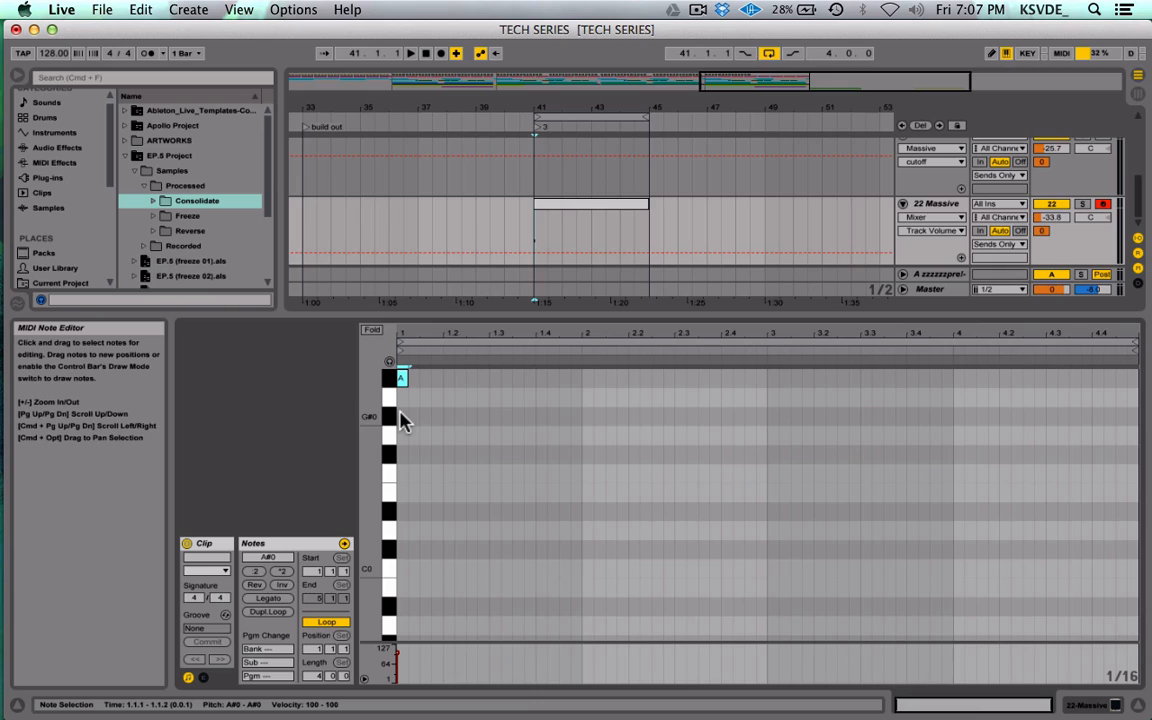
key("Up")
key("Up")
key("Up")
key("Up")
key("Up")
key("Up")
key("Up")
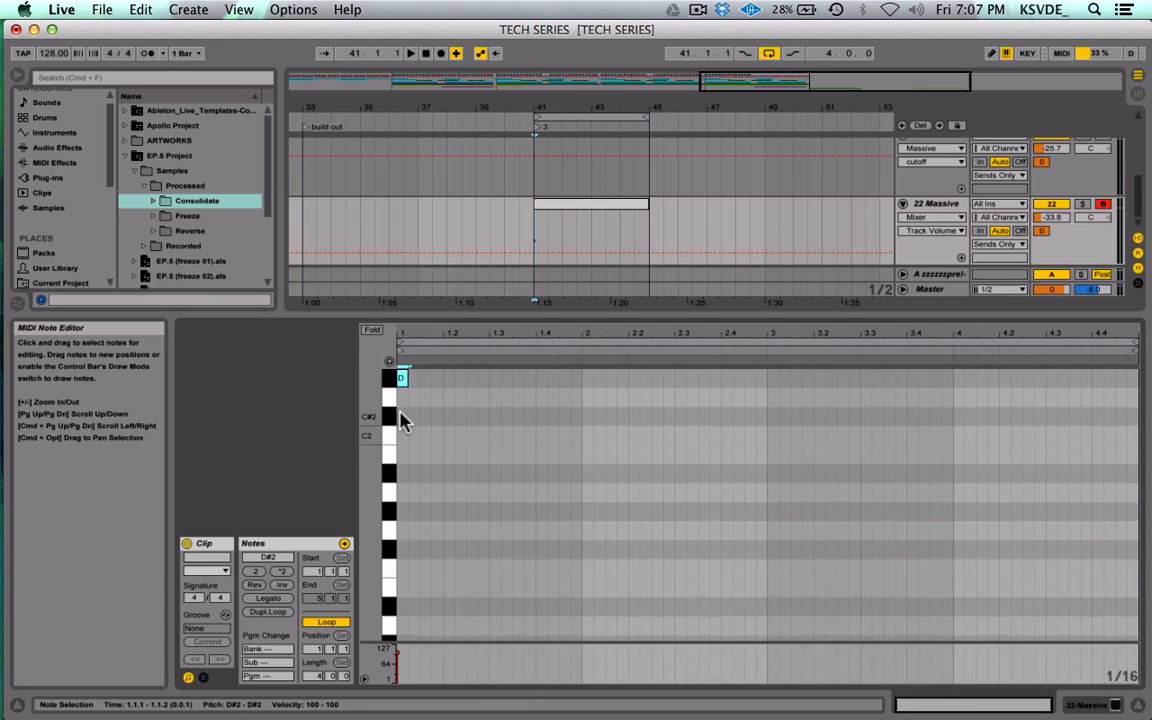
key("Up")
key("Up")
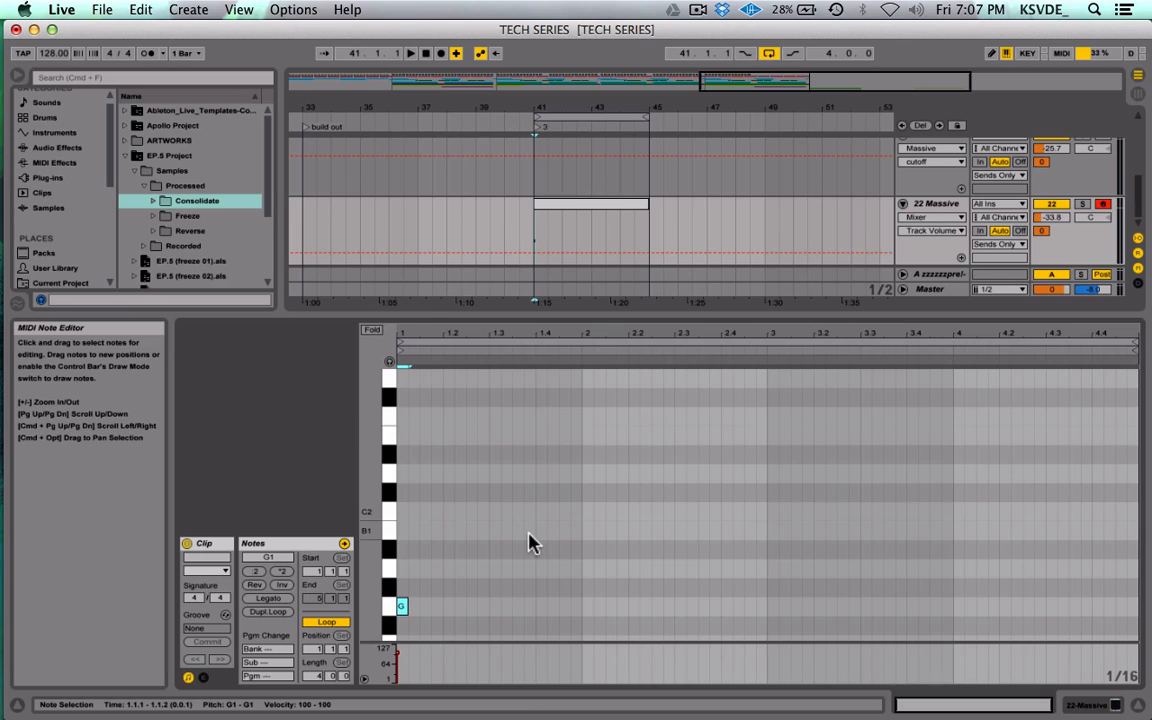
Step: Move the G1 note ahead of the clip's start to position -1.4.1
key("Left")
key("Left")
key("Left")
key("Left")
key("Left")
key("Left")
key("Left")
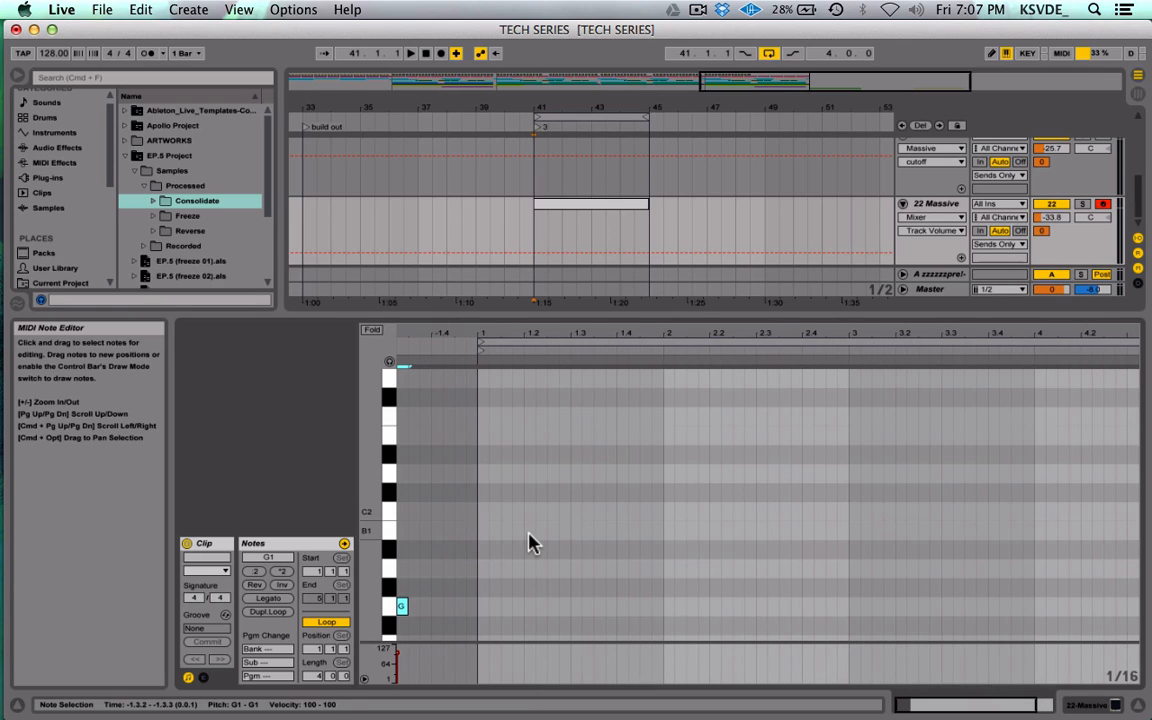
key("Right")
key("Right")
key("Right")
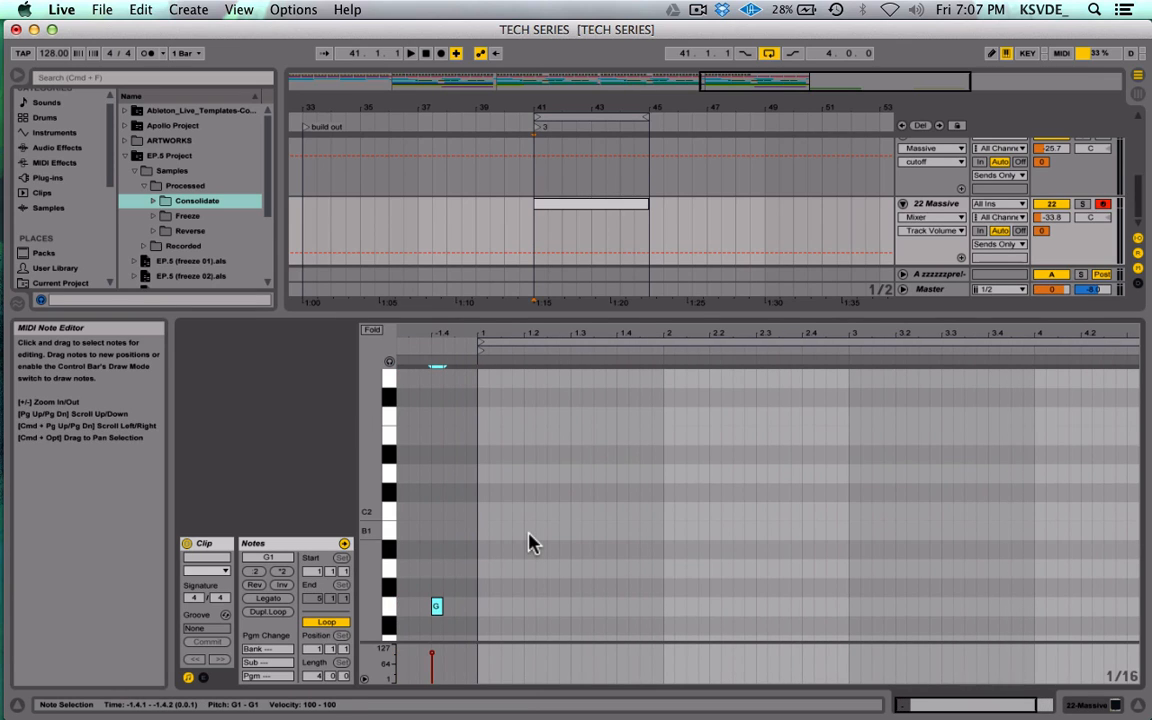
Step: Stack duplicates of the G1 note at -1.4.1 on A1, A#1, C2, D2, D#2, F2 and G2 to form a G minor scale guide
key("super+d")
key("Up")
key("Up")
key("Up")
key("Up")
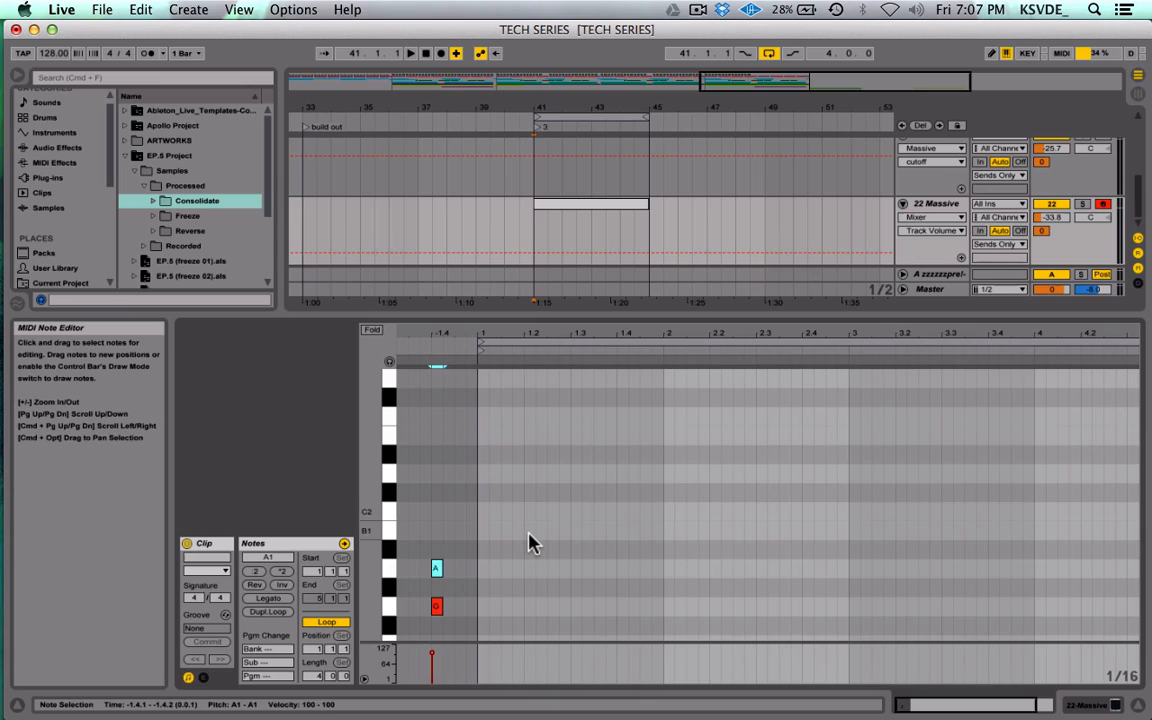
key("Up")
key("Up")
key("Up")
key("Up")
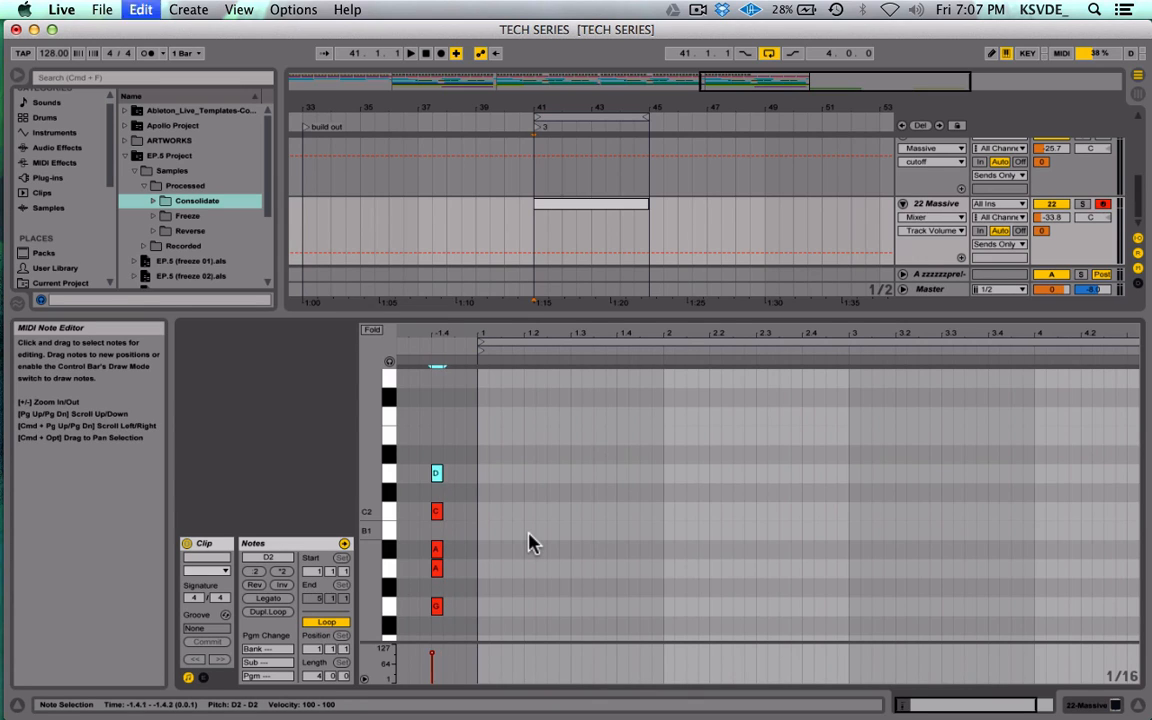
key("Up")
key("Up")
key("Up")
key("Up")
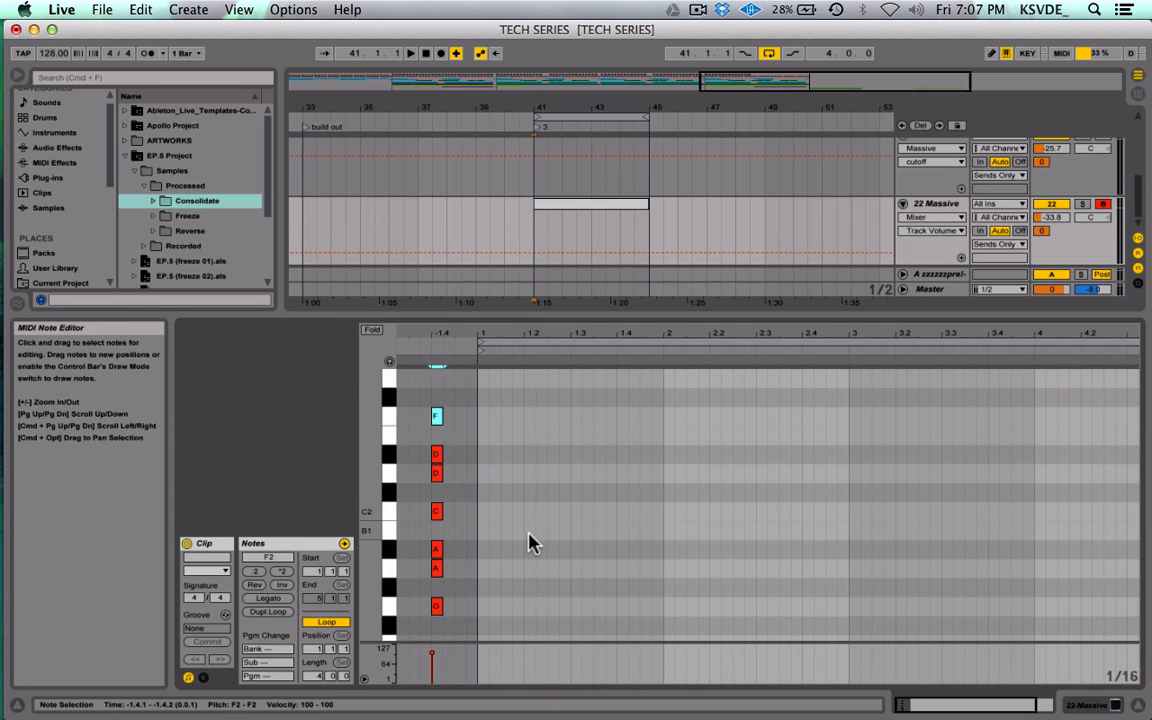
key("Left")
Step: Duplicate the G1–G2 scale guide, transpose the copy up an octave to G2–G3 and shift it back before the clip start
left_click_drag(412, 610, 460, 376)
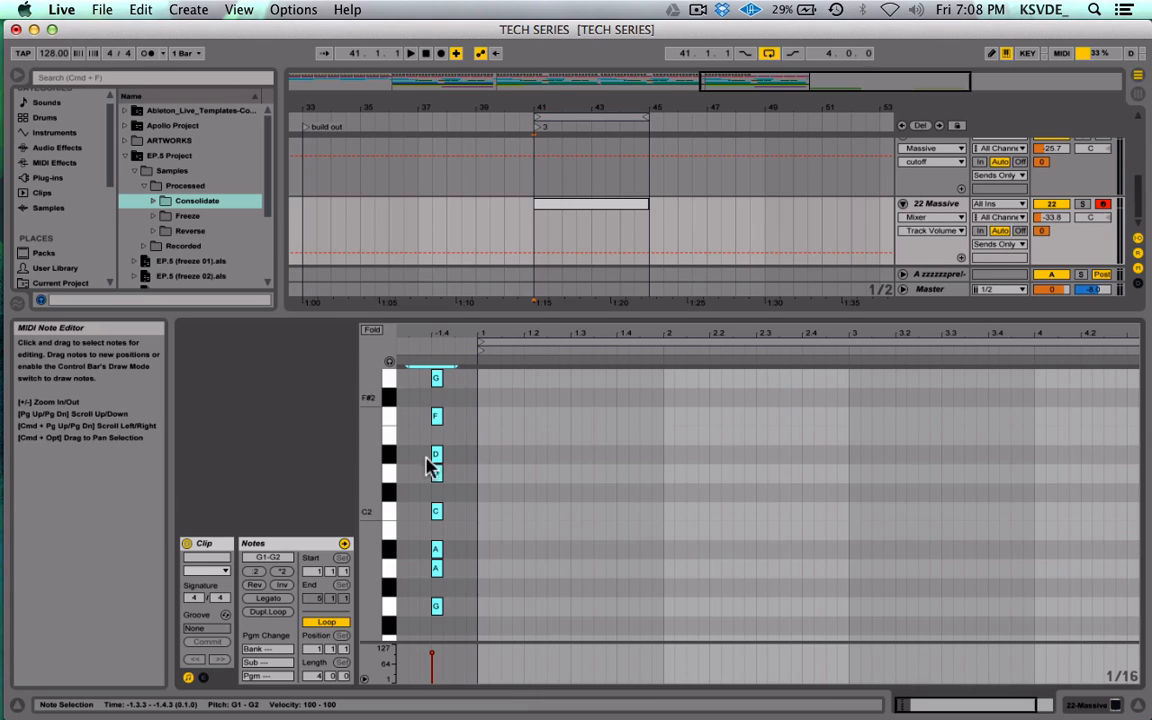
double_click(436, 546)
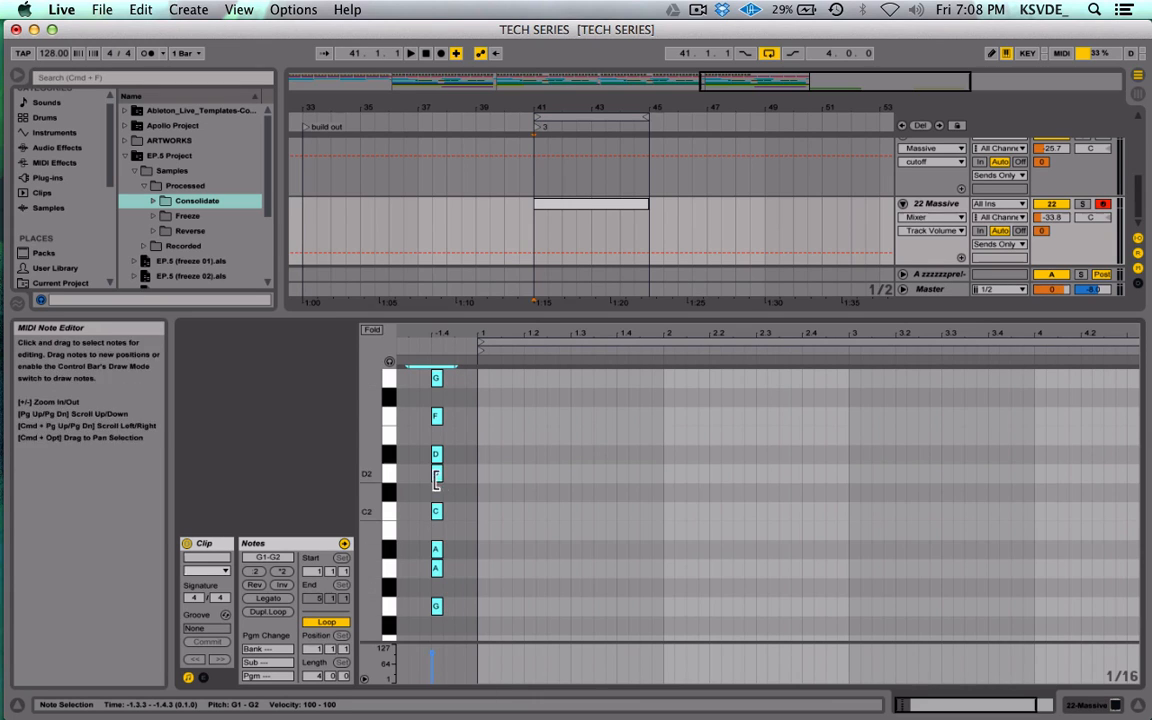
left_click(420, 379)
left_click_drag(420, 379, 437, 663)
left_click_drag(409, 614, 456, 364)
key("super+d")
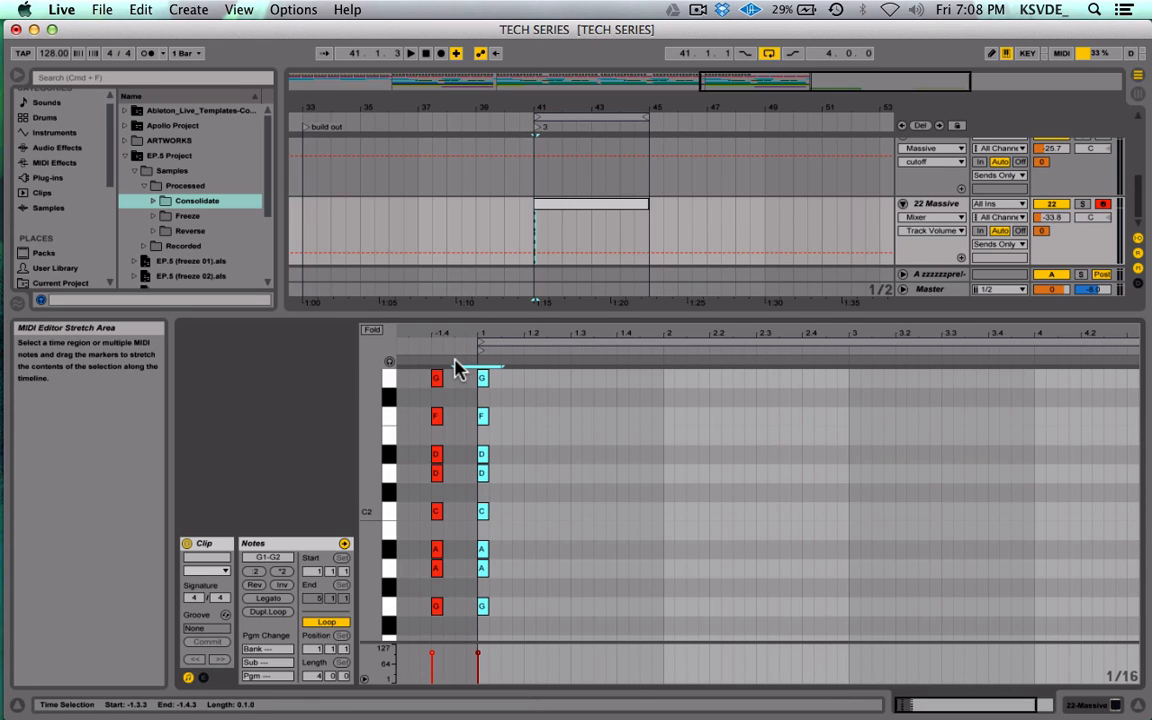
key("shift+Up")
key("Left")
key("Left")
key("Left")
key("Left")
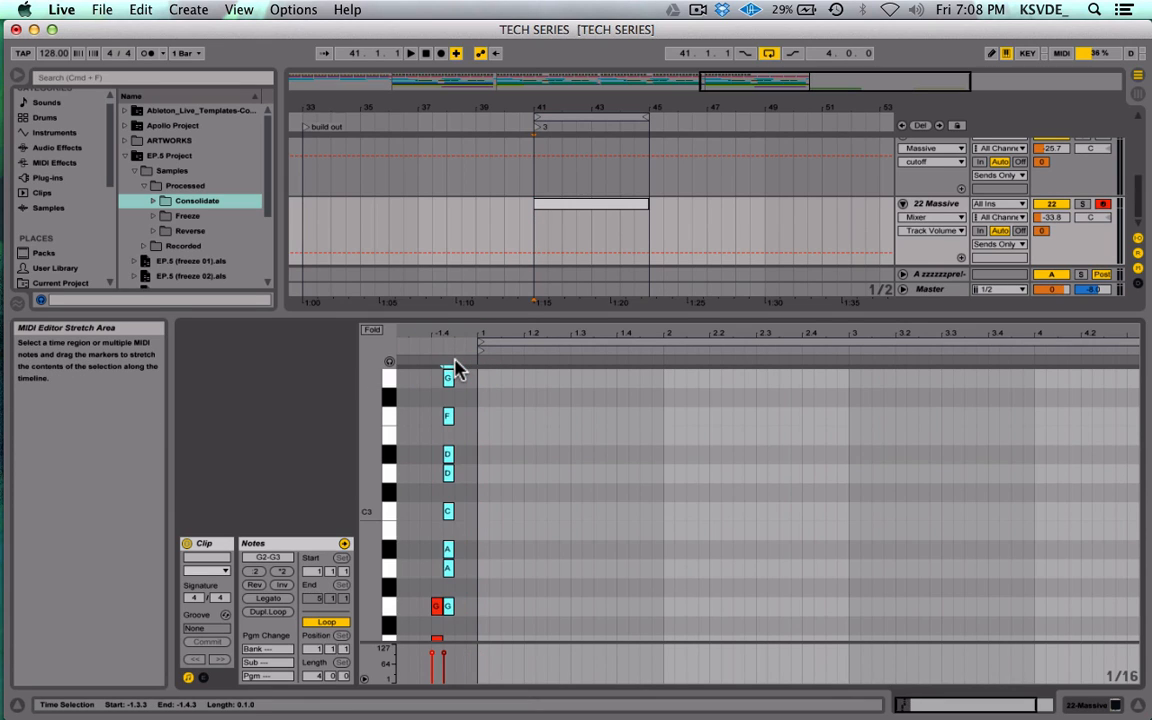
Step: Extend the scale guide with duplicated octaves G3–G4 and G4–G5, aligned with the other guide notes at -1.4.1
key("super+d")
key("shift+Up")
key("shift+Left")
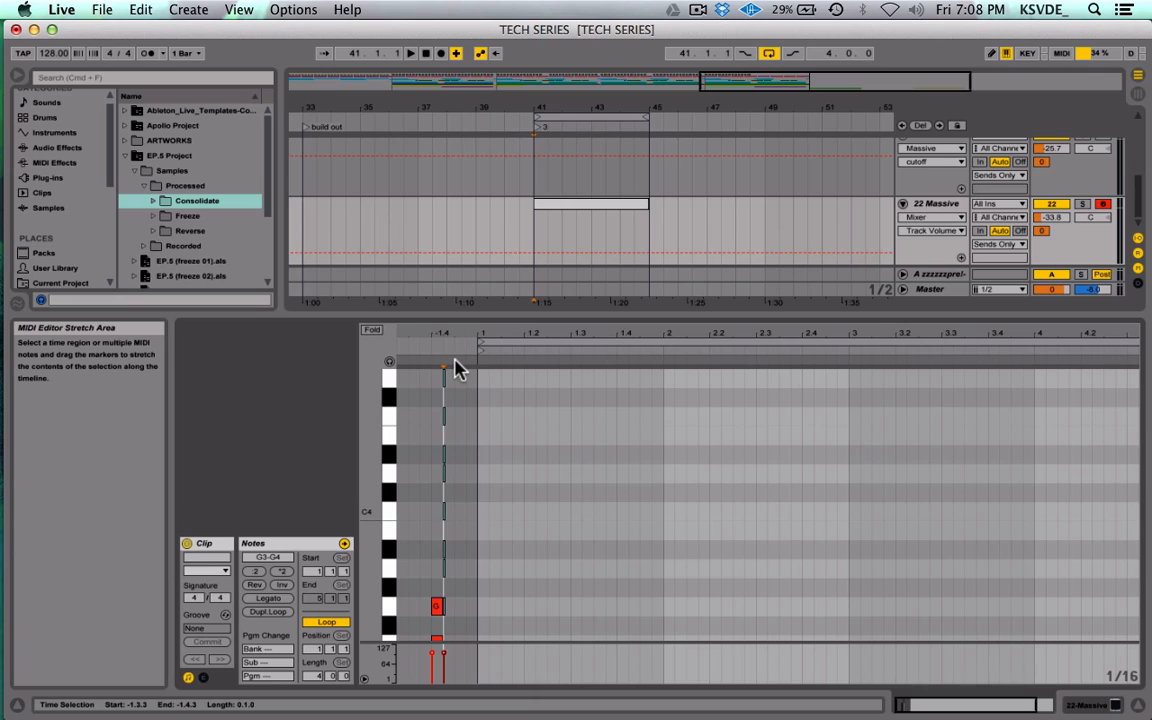
key("super+z")
key("Left")
key("super+d")
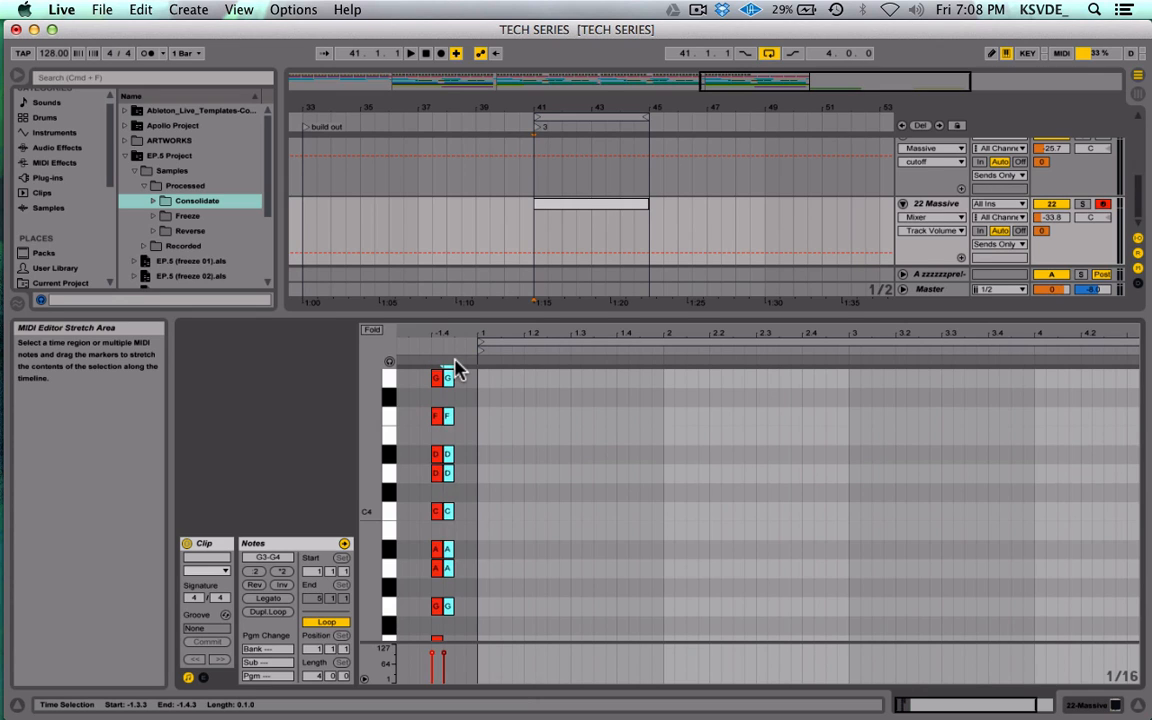
key("shift+Up")
key("Left")
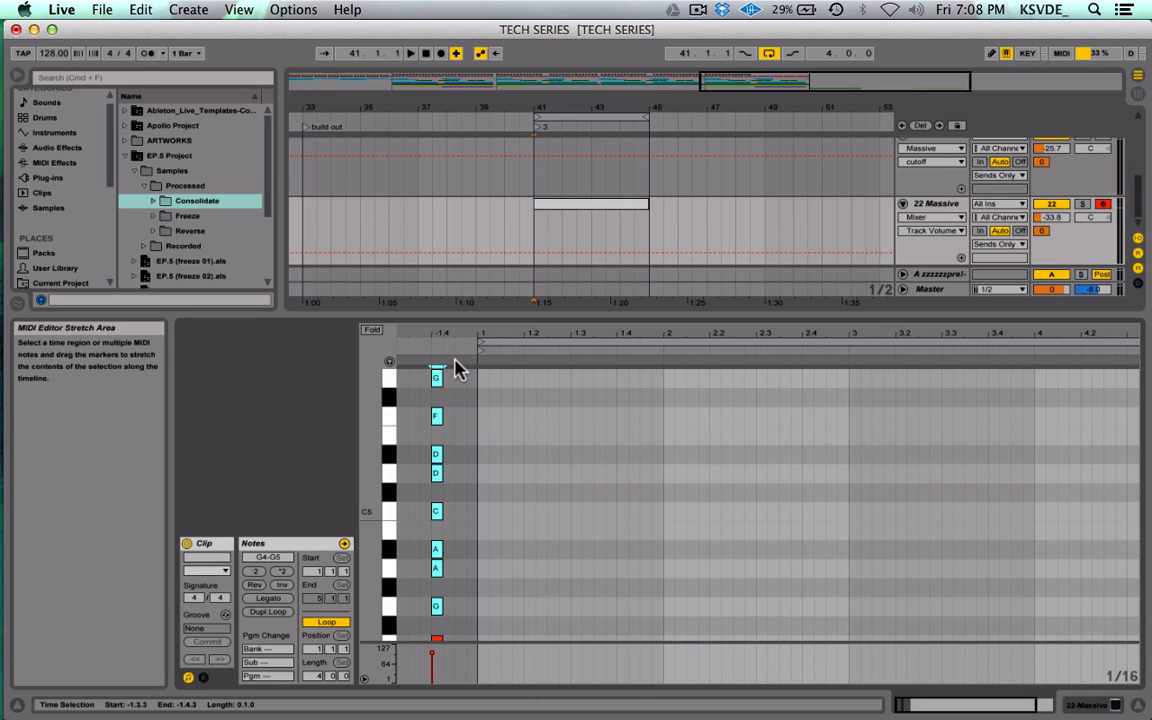
Step: Fold the note editor to the scale guide's pitches and try a sixteenth G1 note at the clip's start
left_click(374, 331)
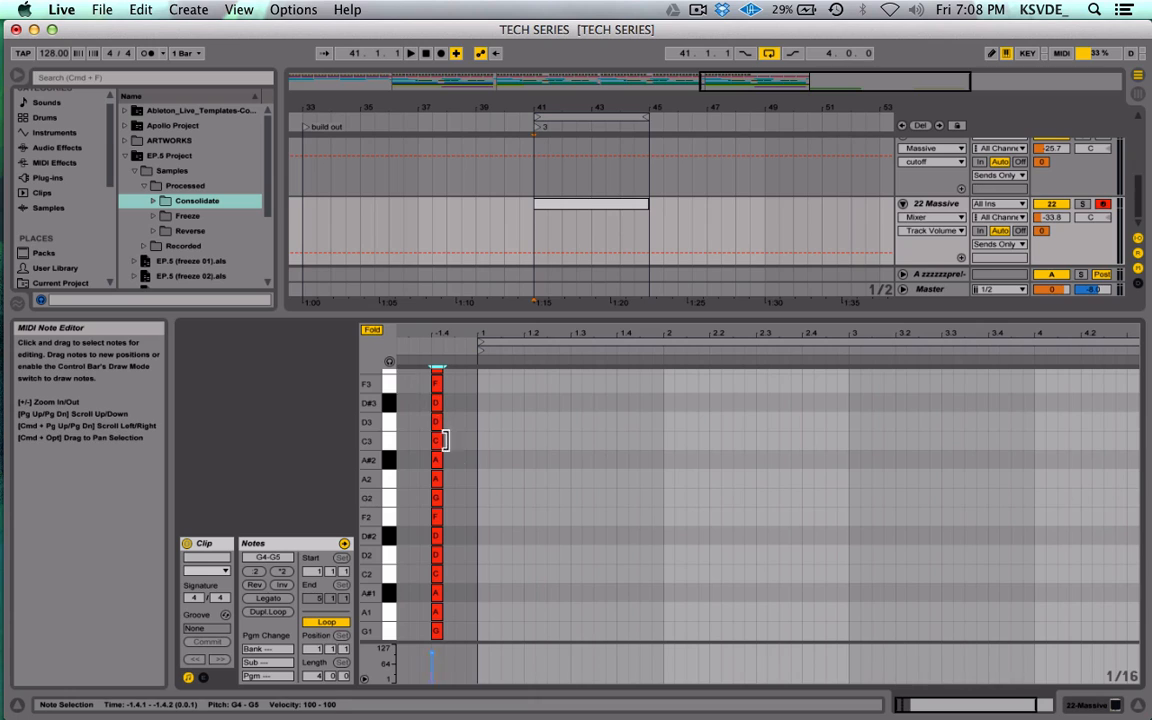
scroll(436, 543, "up", 5)
scroll(436, 543, "down", 5)
double_click(480, 632)
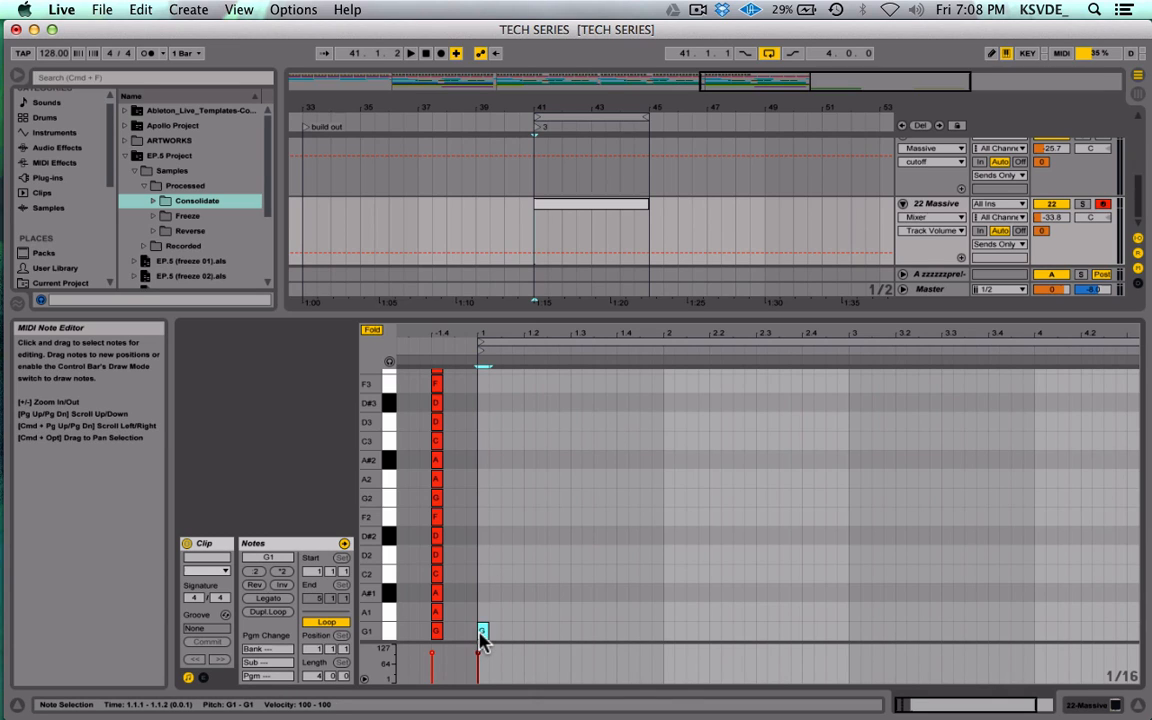
double_click(479, 633)
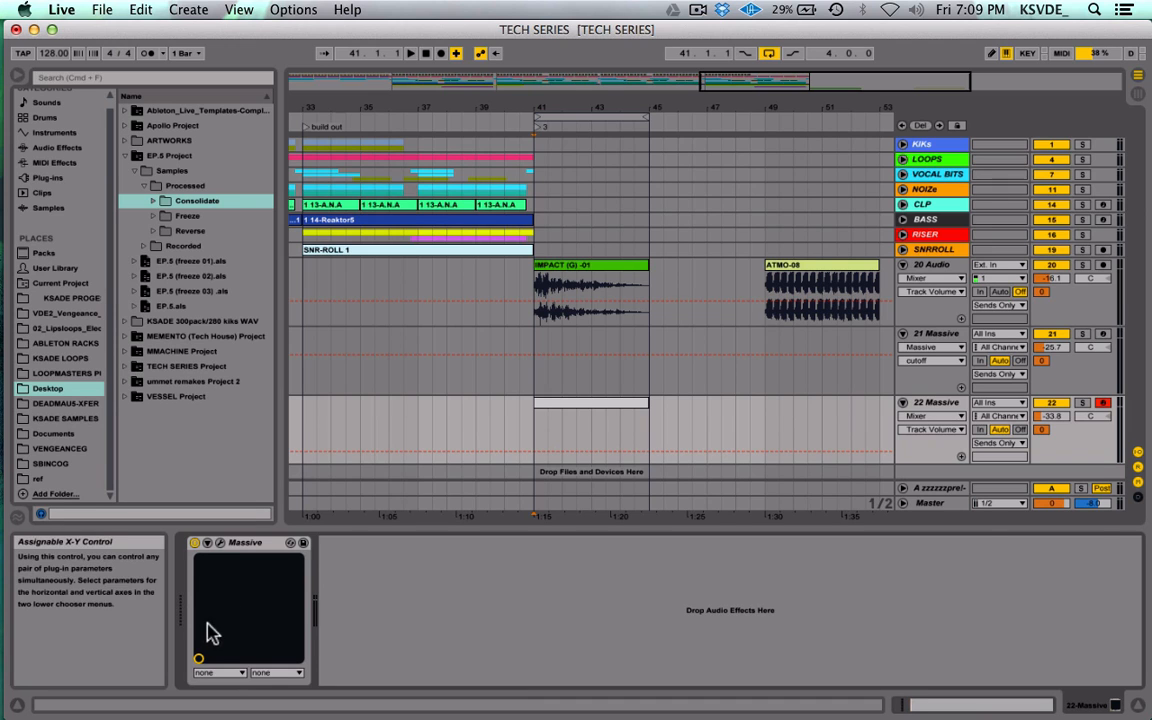
Step: Open the 22 Massive track's synth and set its voicing to Polyphon
left_click(220, 542)
left_click(866, 80)
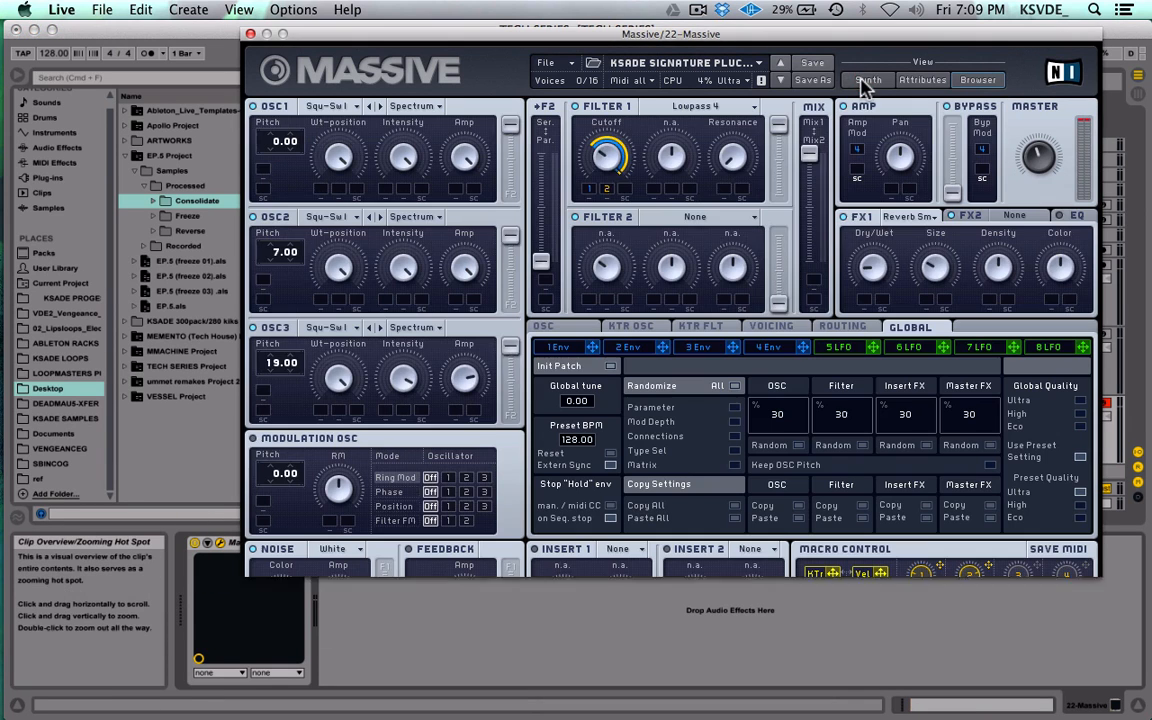
left_click(785, 331)
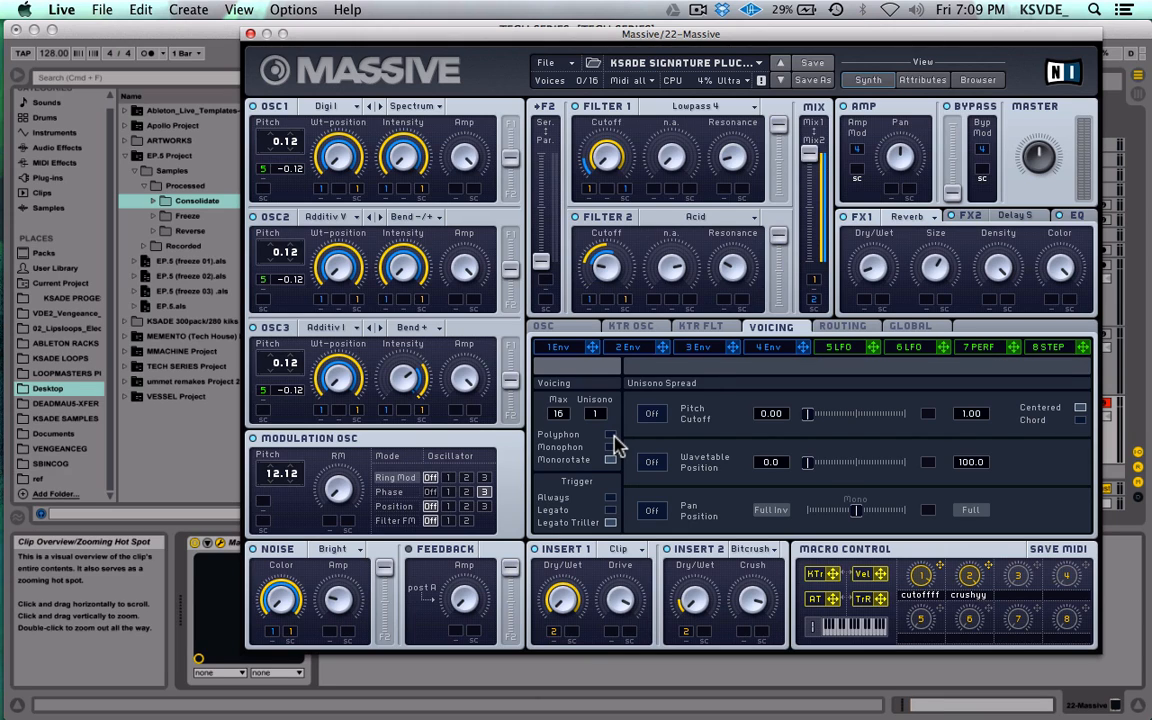
left_click(611, 436)
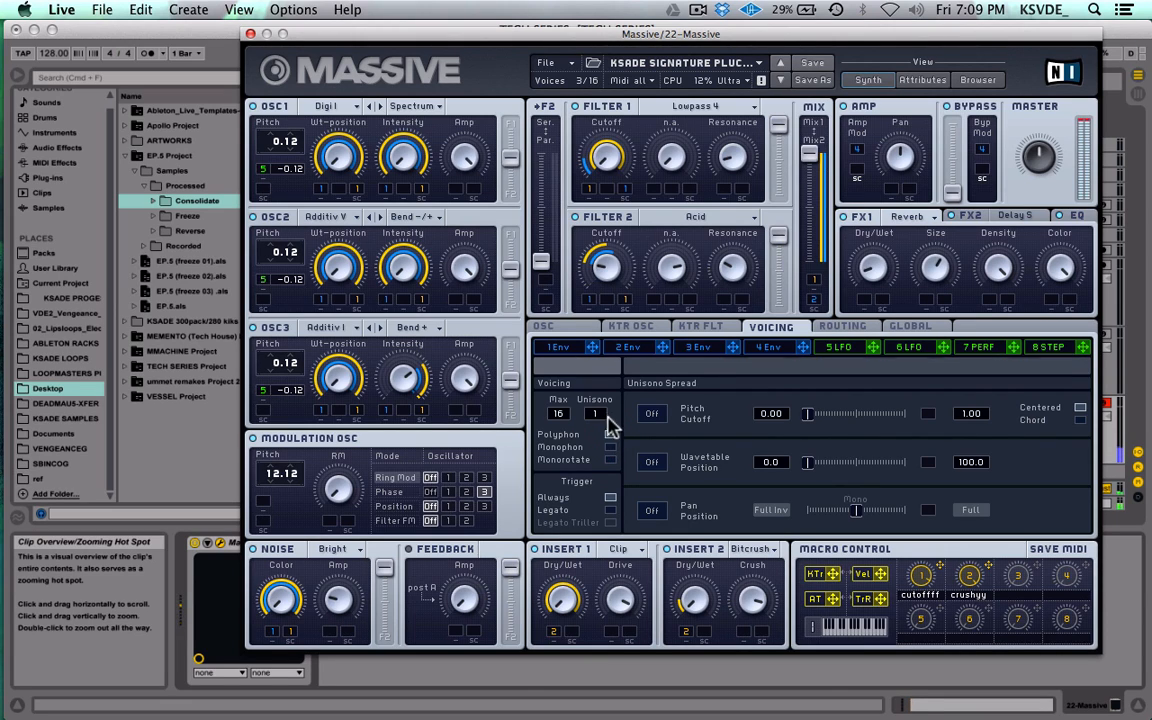
Step: Set Massive's Unisono to 4 voices and lower its master volume slightly
left_click(600, 412)
left_click_drag(1042, 155, 1045, 203)
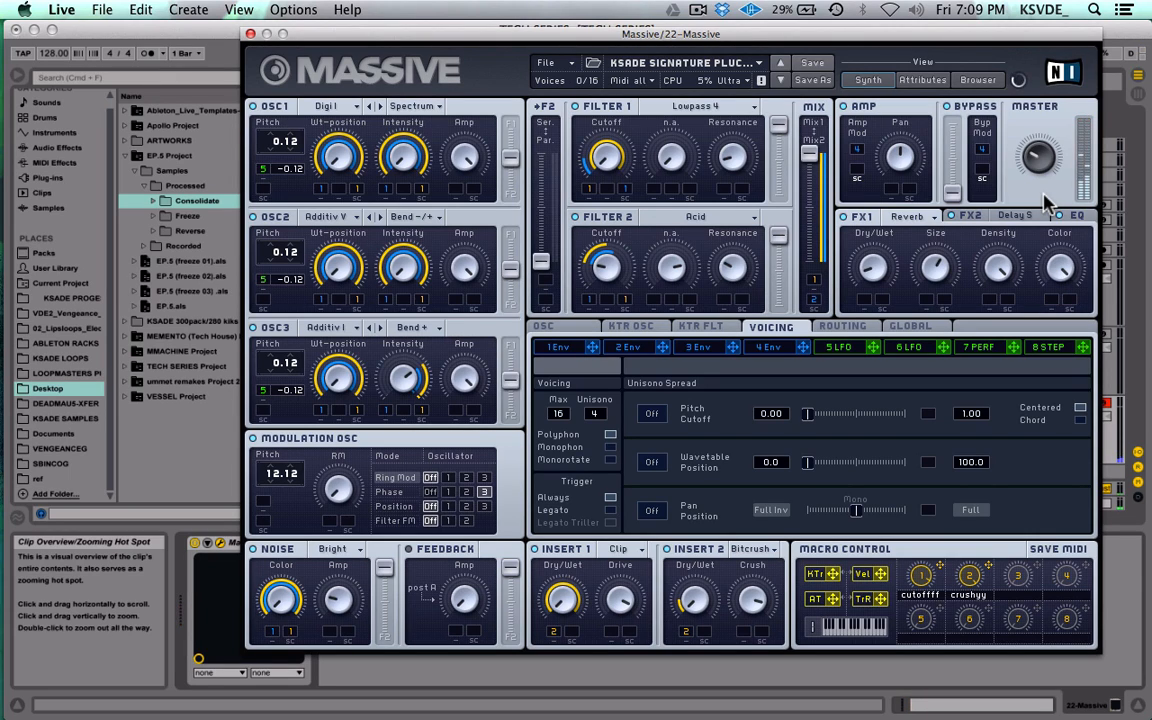
Step: Turn on the unisono pan position spread, shift it from Mono toward Full Inv, and set Unisono to 1
left_click(654, 510)
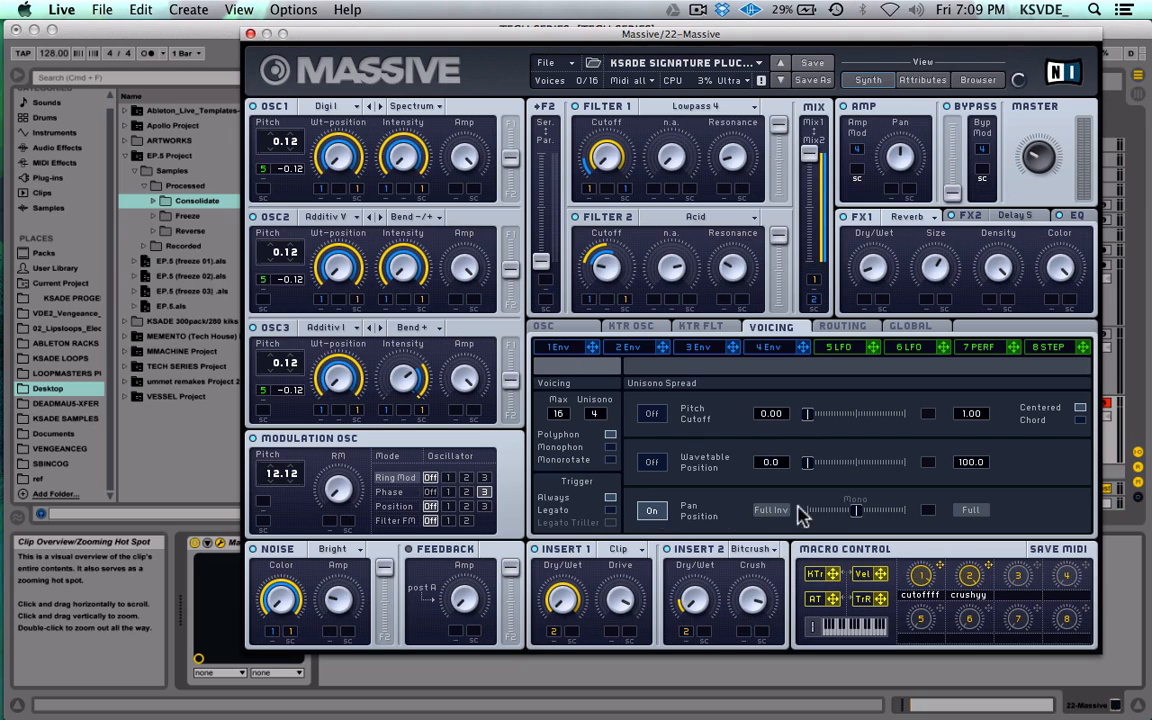
left_click_drag(854, 511, 830, 508)
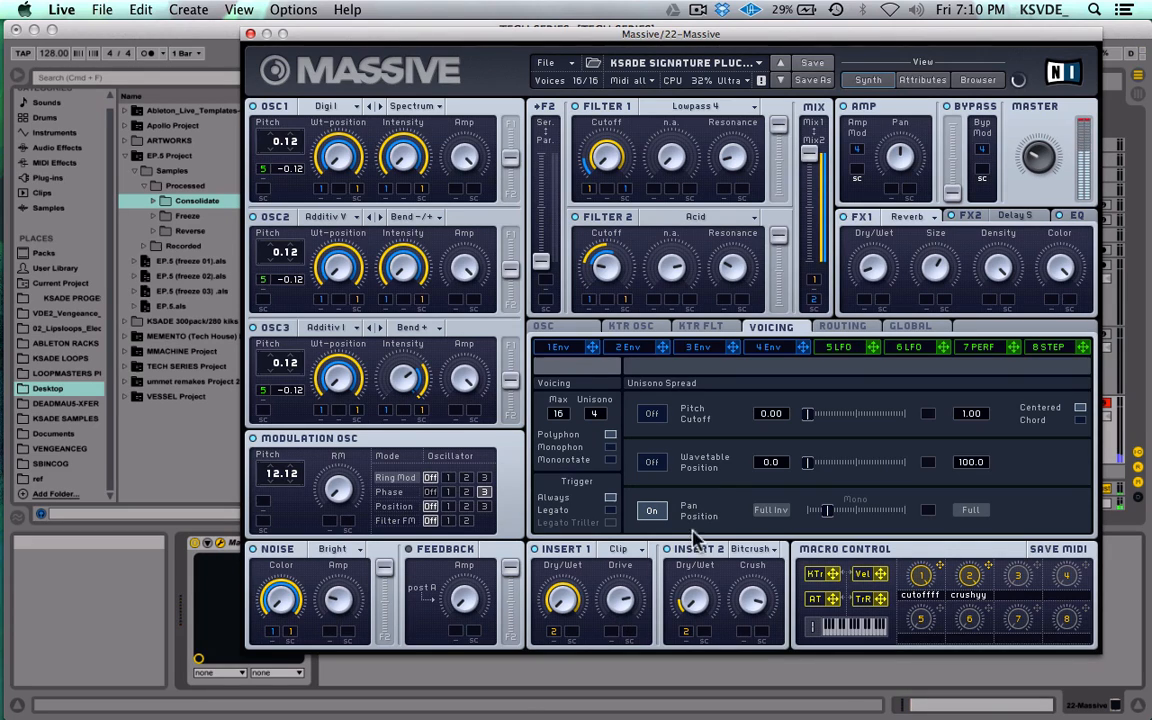
left_click_drag(597, 414, 597, 574)
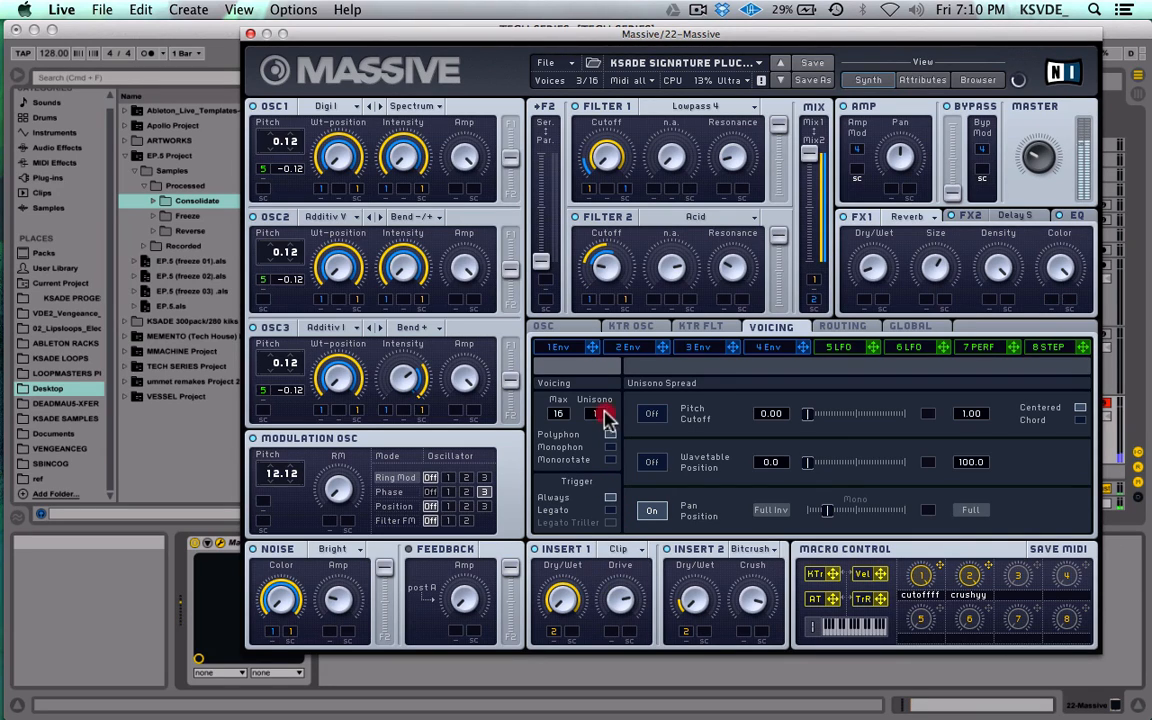
Step: Set Massive's maximum unison voices to 3 and close the synth window
left_click_drag(604, 409, 604, 395)
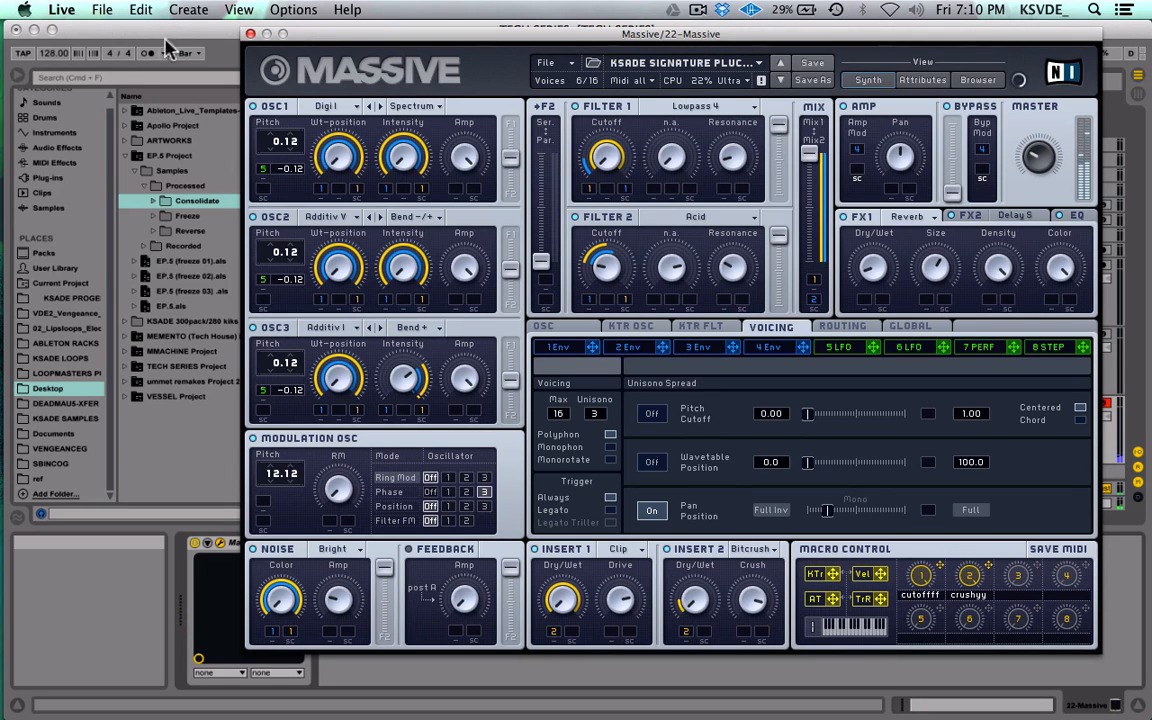
left_click(250, 34)
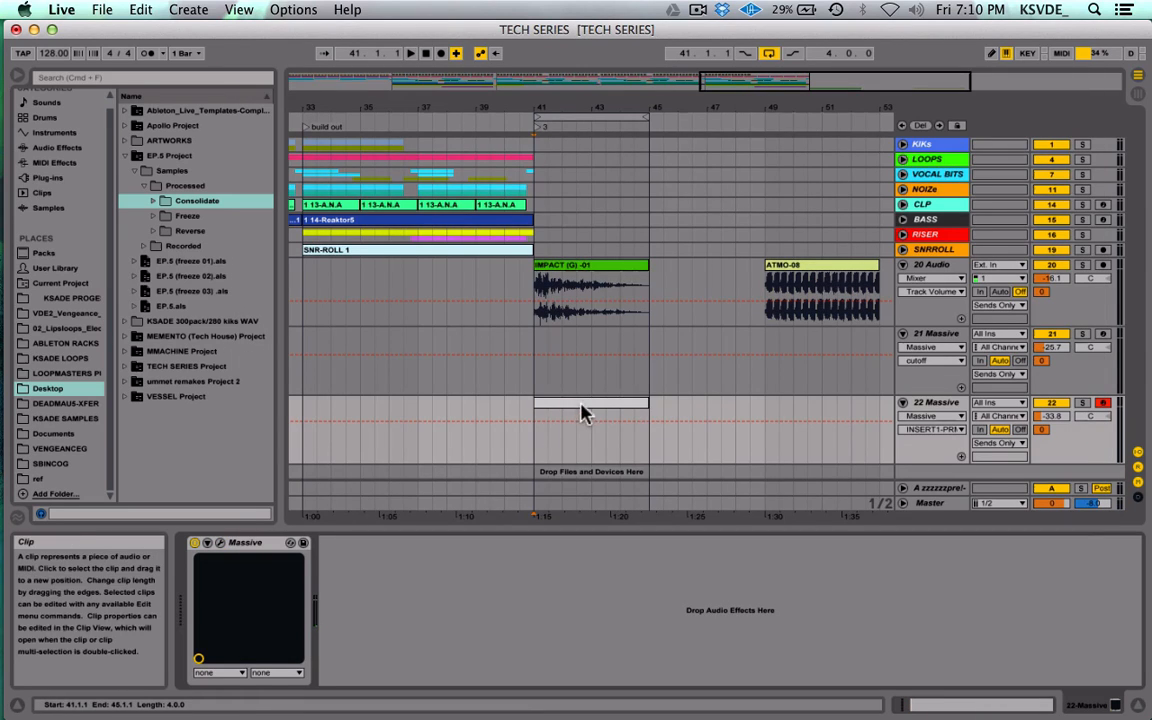
Step: Open the empty clip on track 22 Massive for note editing and add a one-bar G1 note at its start
left_click(582, 410)
double_click(580, 406)
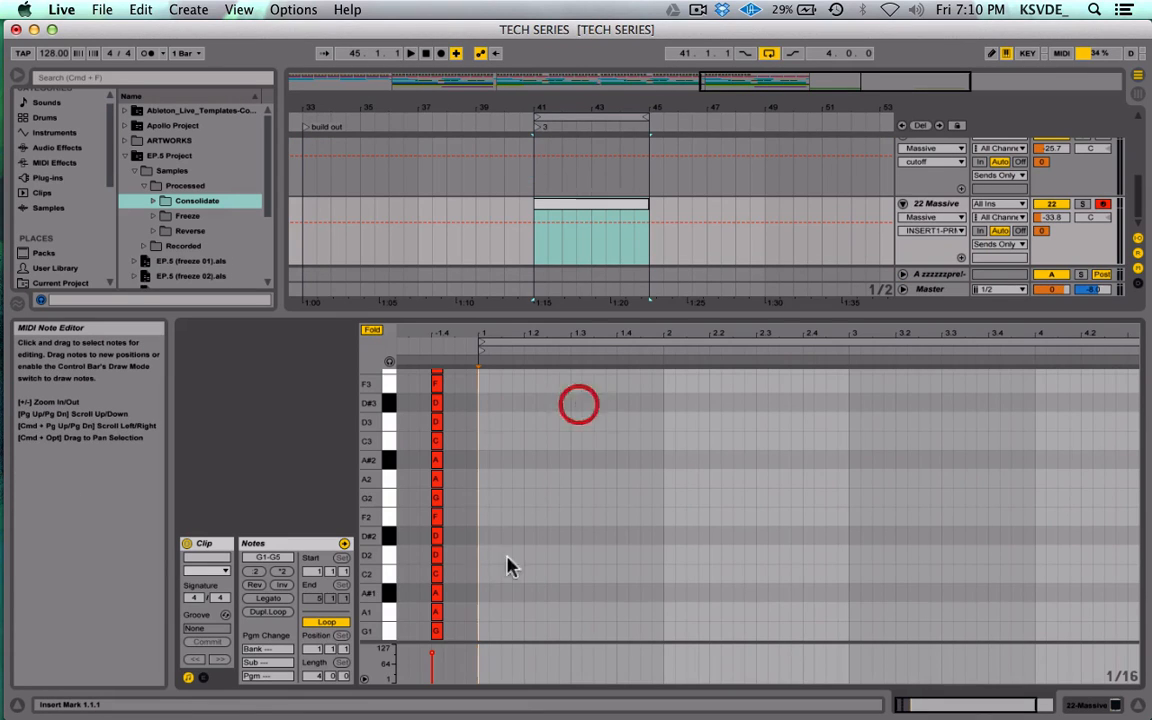
double_click(483, 632)
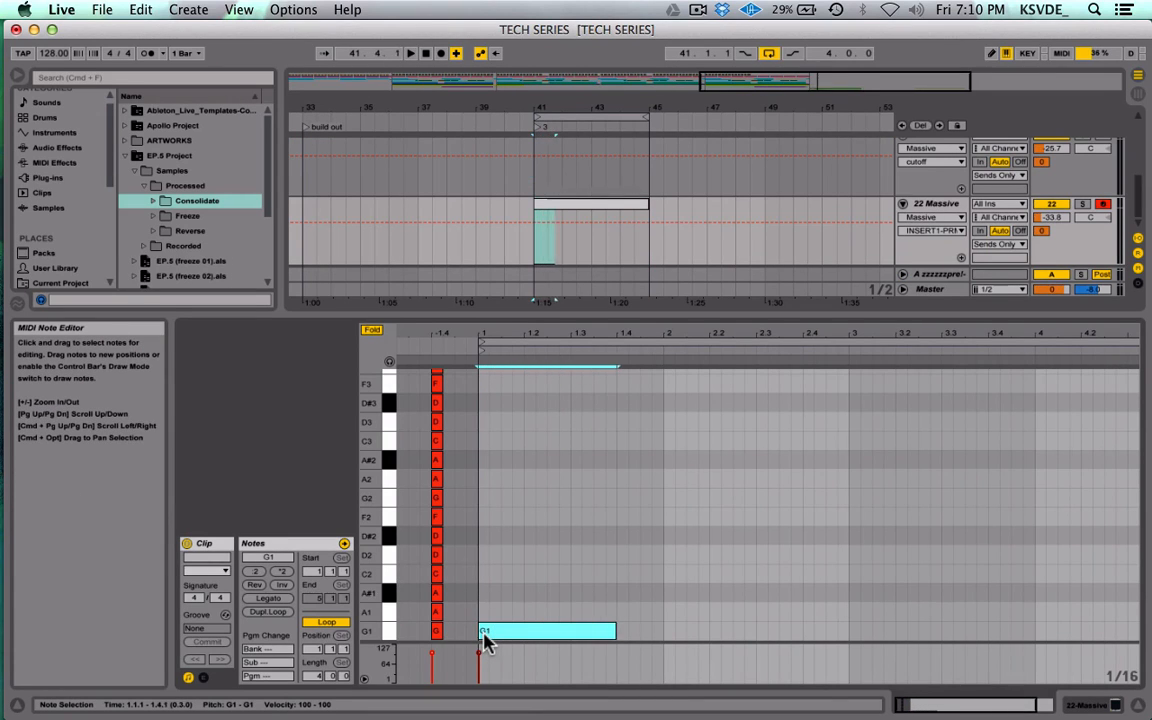
key("shift+Left")
key("shift+Left")
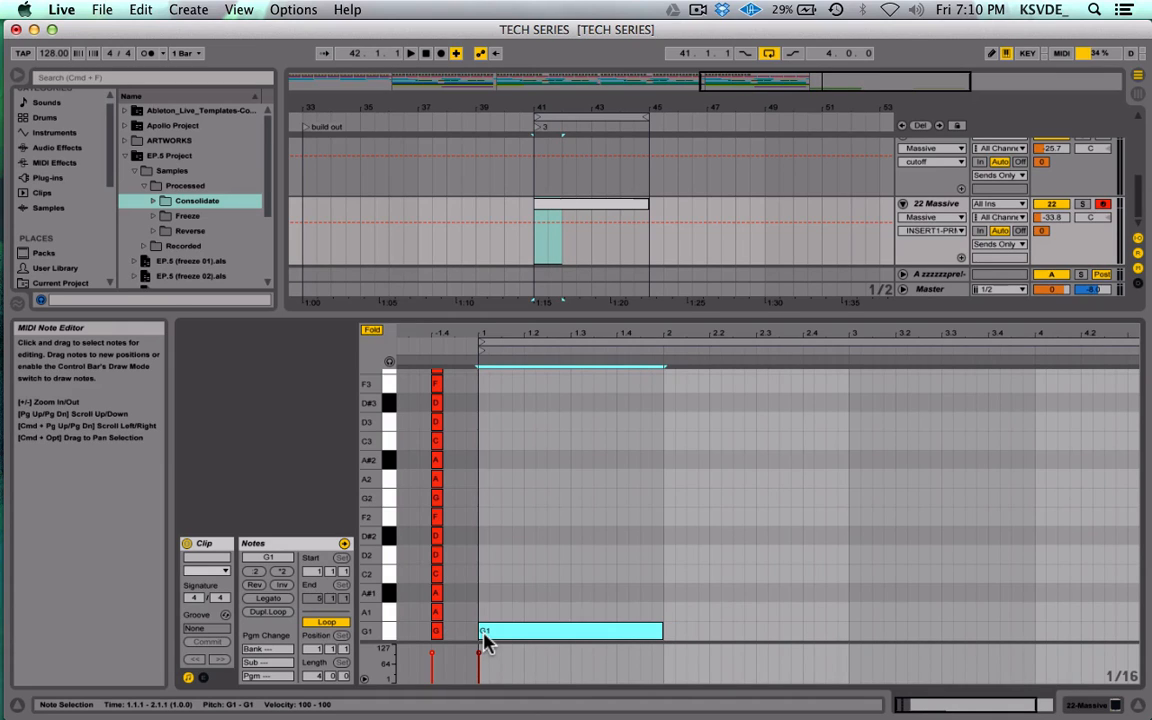
Step: Duplicate the G1 note, raise the copy to C2 and align it with the start of bar 1
key("super+d")
key("Up")
key("Up")
key("Up")
key("Up")
key("Left")
key("Left")
key("Left")
key("Left")
key("Left")
key("Left")
key("Left")
key("Left")
key("Left")
key("Left")
key("Left")
key("Left")
key("Left")
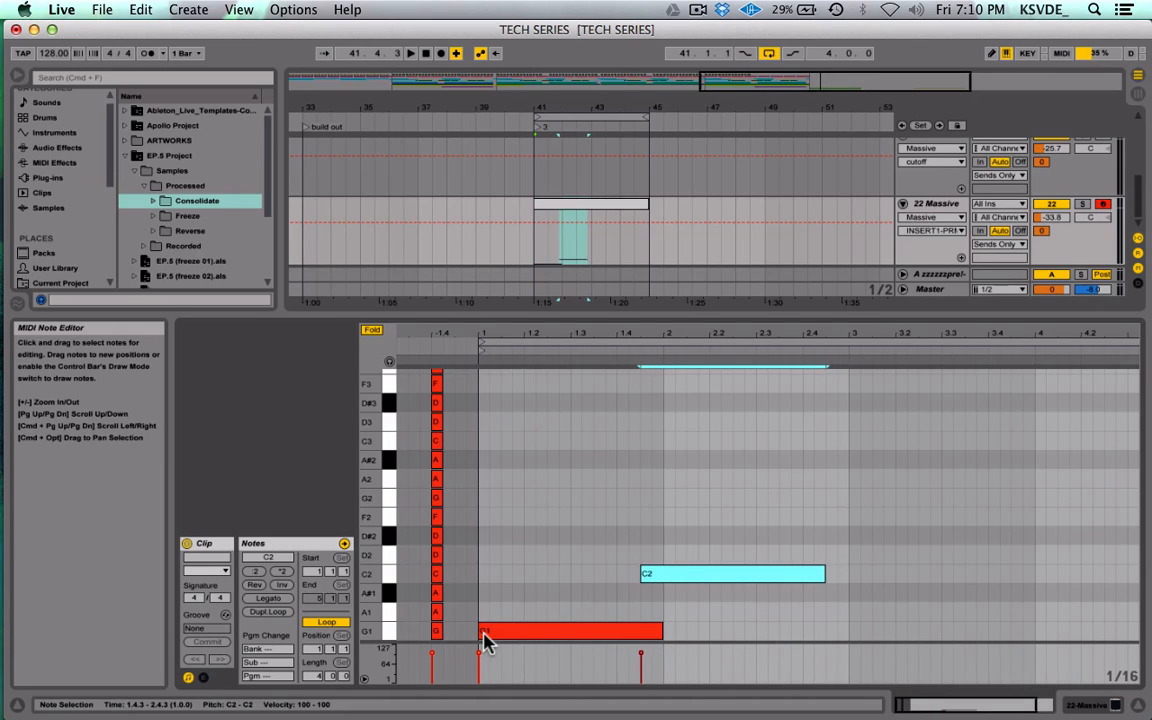
key("Left")
key("Left")
key("Left")
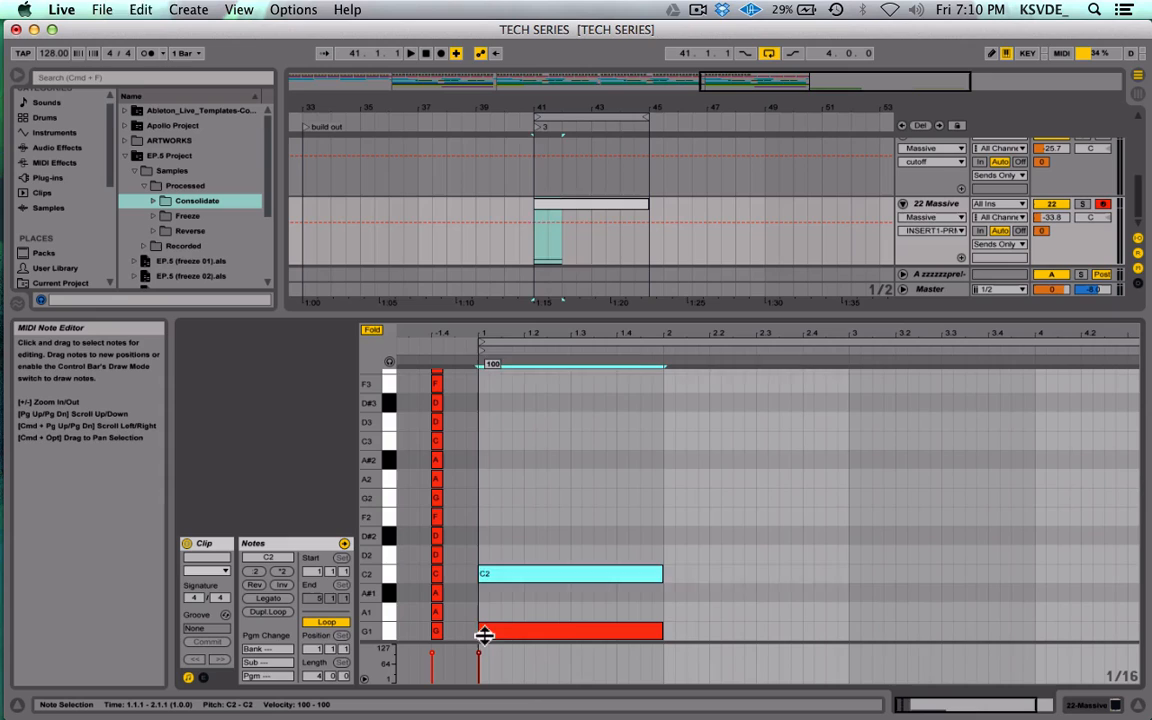
Step: Duplicate the G1 and C2 notes into bar 2 an octave higher and delete the extra C2 there
key("super+d")
left_click_drag(600, 465, 440, 645)
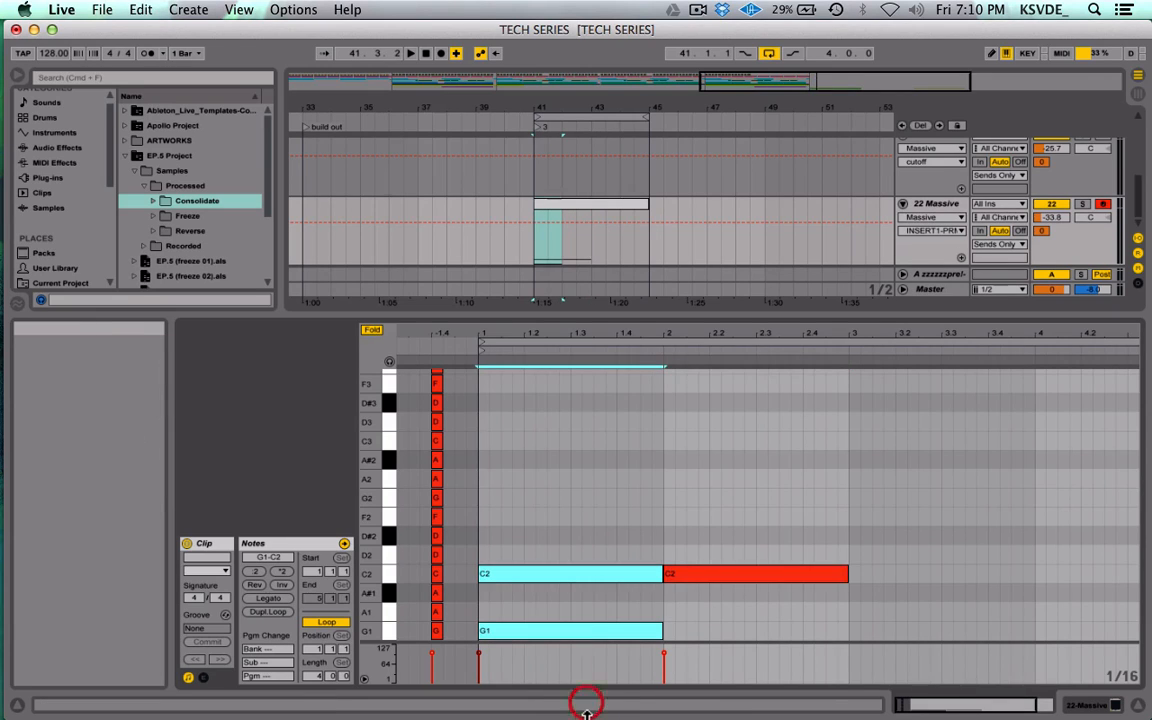
key("super+d")
key("shift+Up")
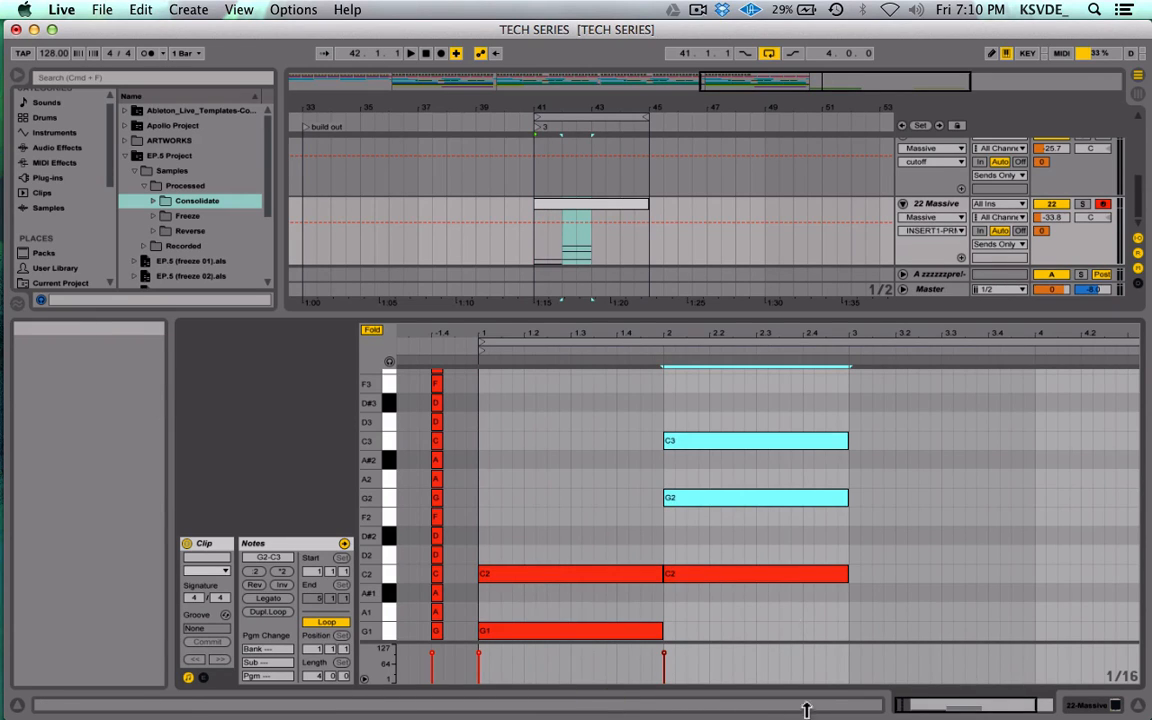
left_click(724, 574)
key("Delete")
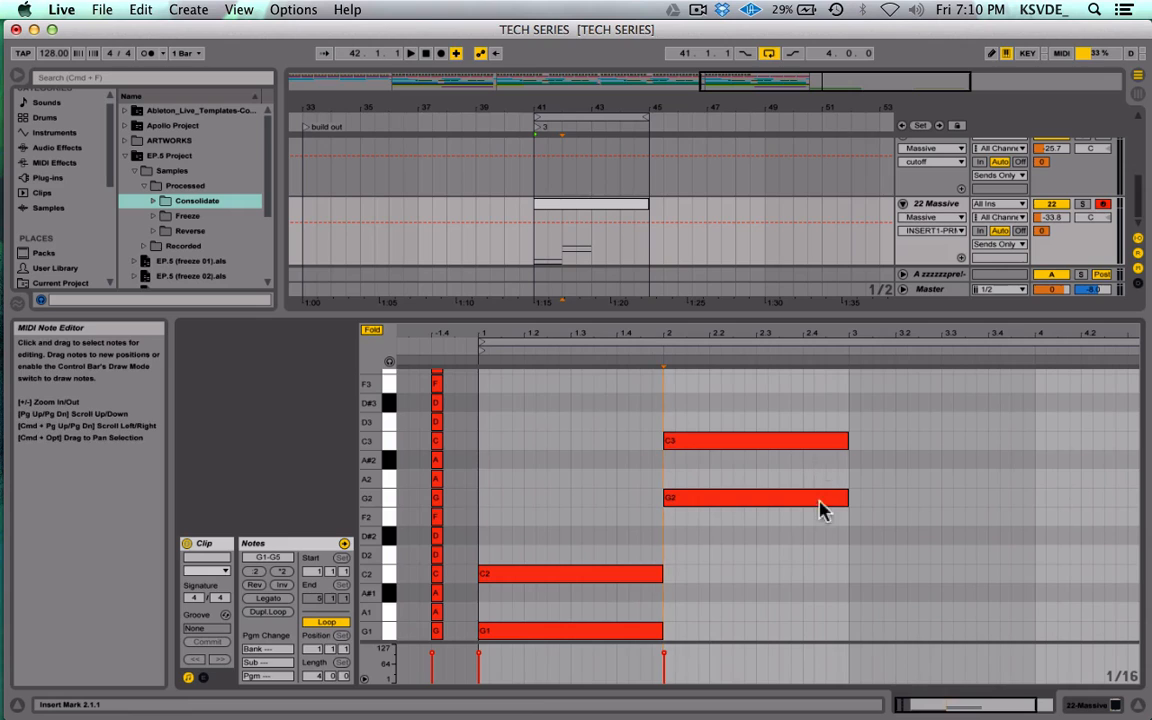
Step: Move the G2 and C3 notes to the start of bar 1, raise them to A#2 and D#3, and play the chord
left_click_drag(820, 512, 761, 381)
key("Left")
key("Left")
key("Left")
key("Left")
key("Left")
key("Left")
key("Left")
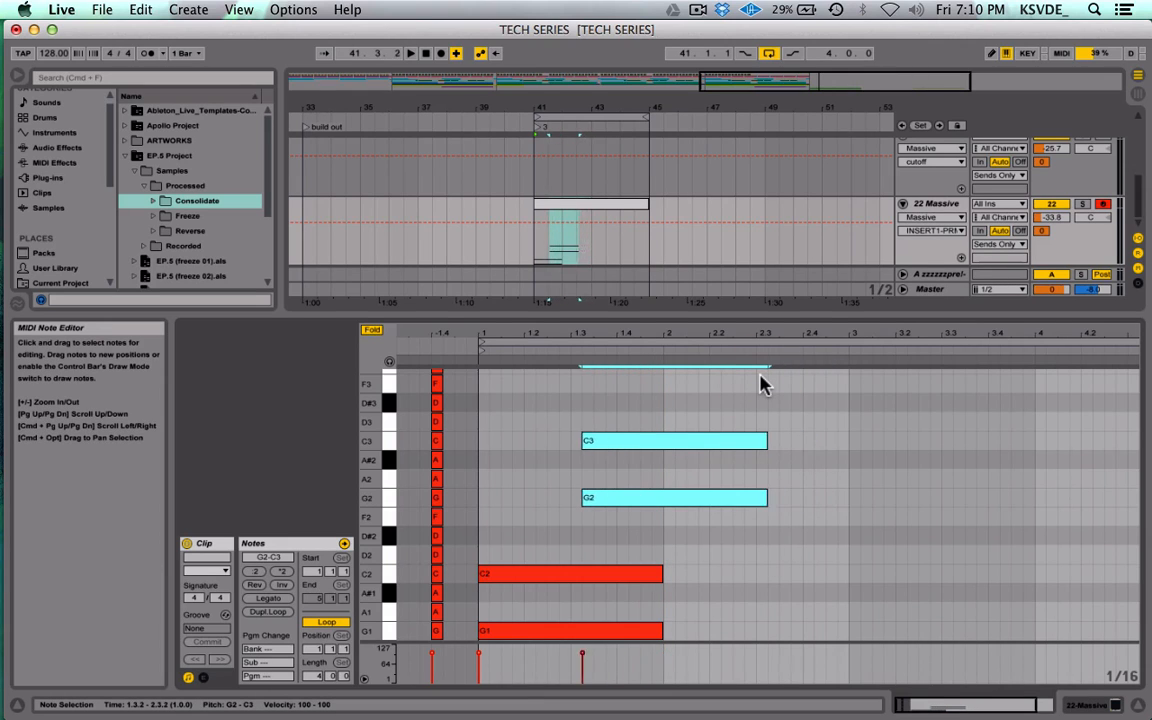
key("Left")
key("Left")
key("Left")
key("Left")
key("Left")
key("Left")
key("Left")
key("Left")
key("Left")
key("Left")
key("Left")
key("Left")
key("Right")
key("Right")
key("Right")
key("Up")
key("Up")
key("Up")
key("space")
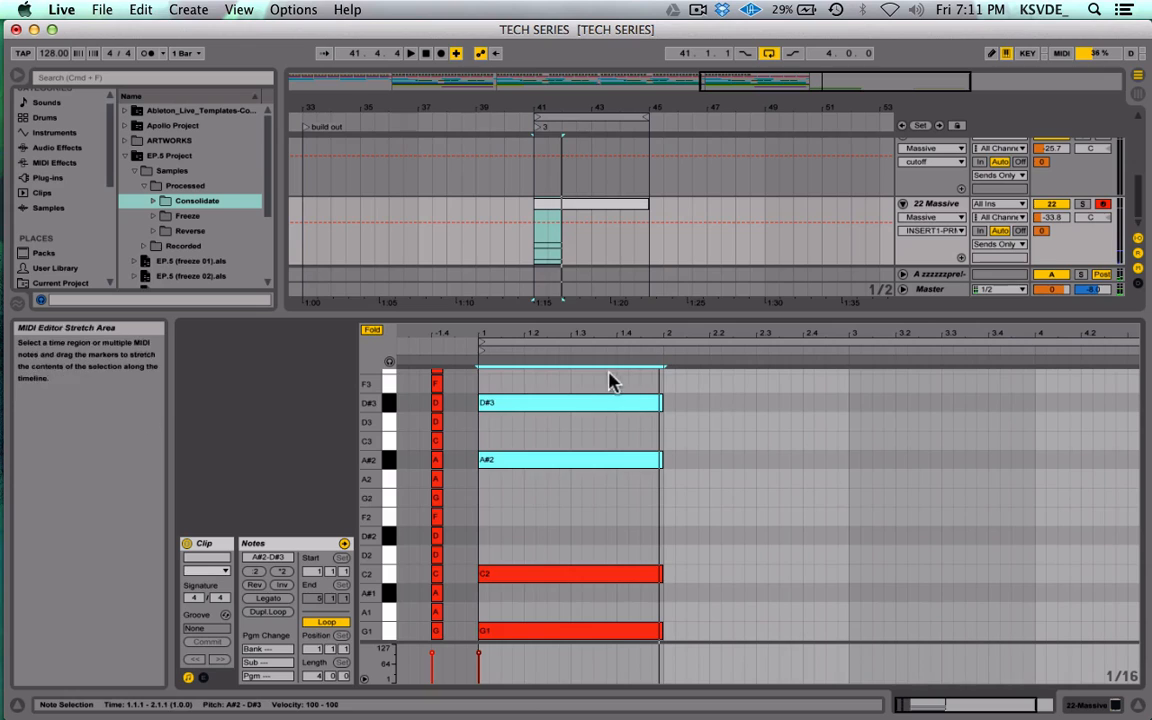
Step: Duplicate the whole bar 1 chord into bar 2, raise it to A1, D2, C3 and F3, and play it
key("super+a")
key("super+d")
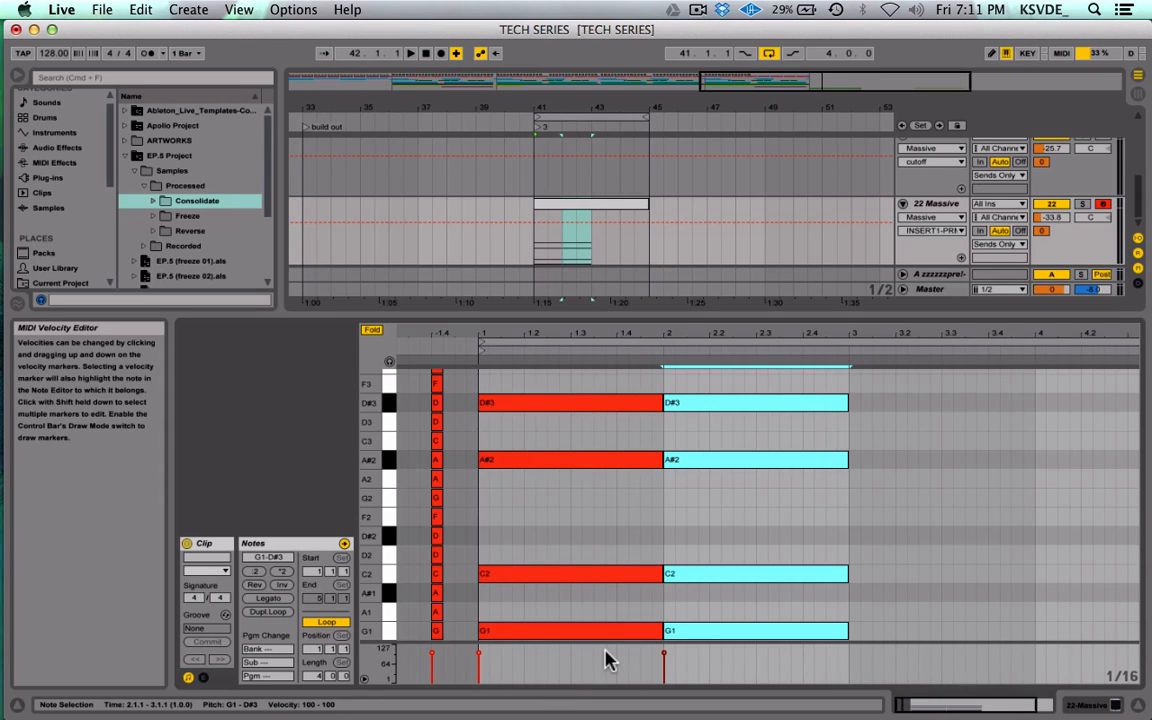
key("Up")
key("Up")
key("space")
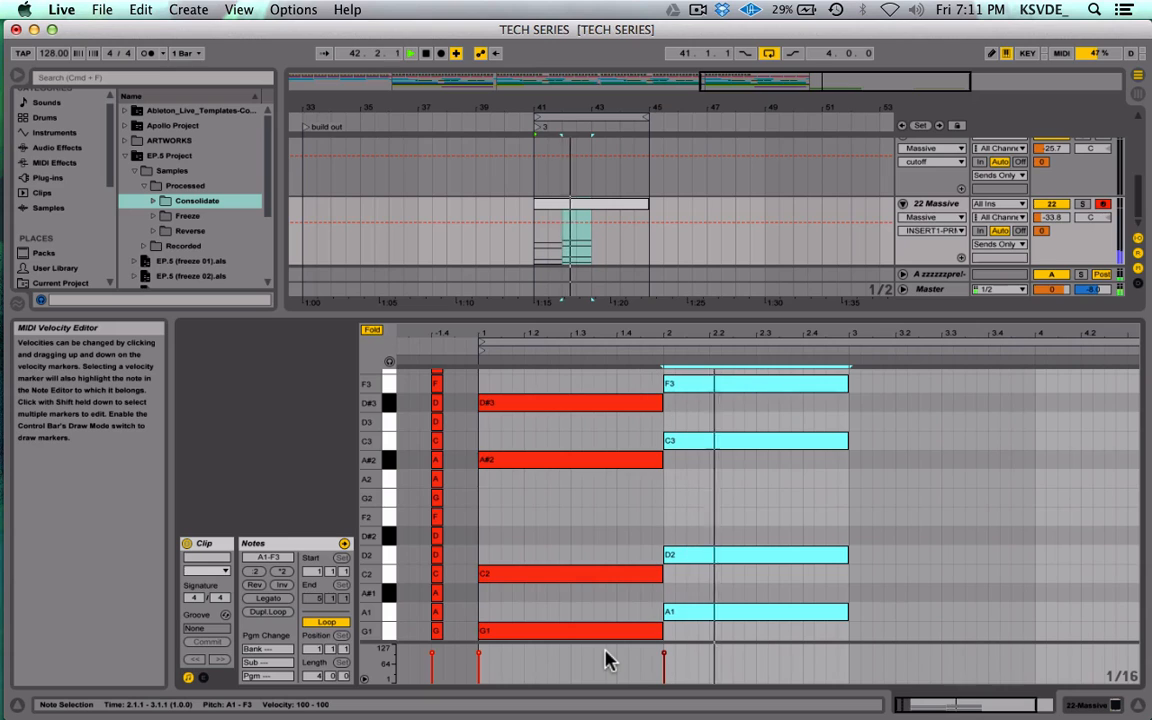
Step: Duplicate the chord into bar 3 as A#1, D#2, D3 and G3, and into bar 4 as G1, C2, A#2 and D#3
key("super+d")
key("Up")
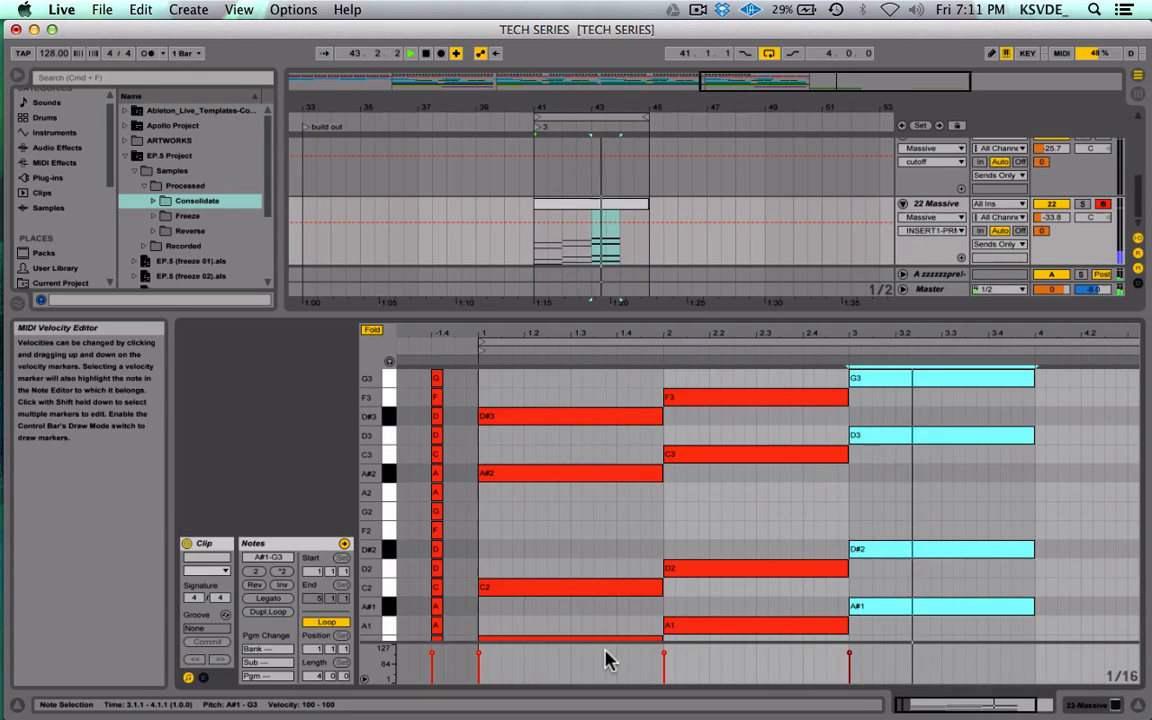
key("super+d")
key("Down")
key("Down")
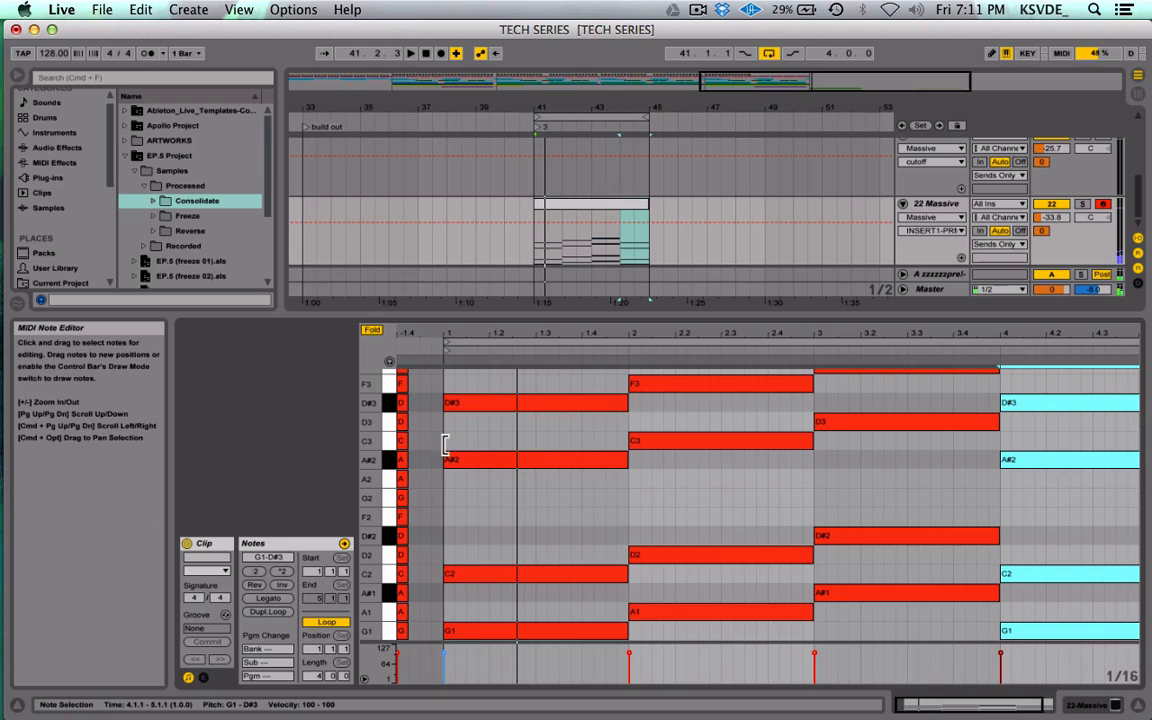
Step: Copy the scale guide notes before the clip start one octave lower, covering G0 to G1, and play the loop
left_click_drag(412, 492, 384, 669)
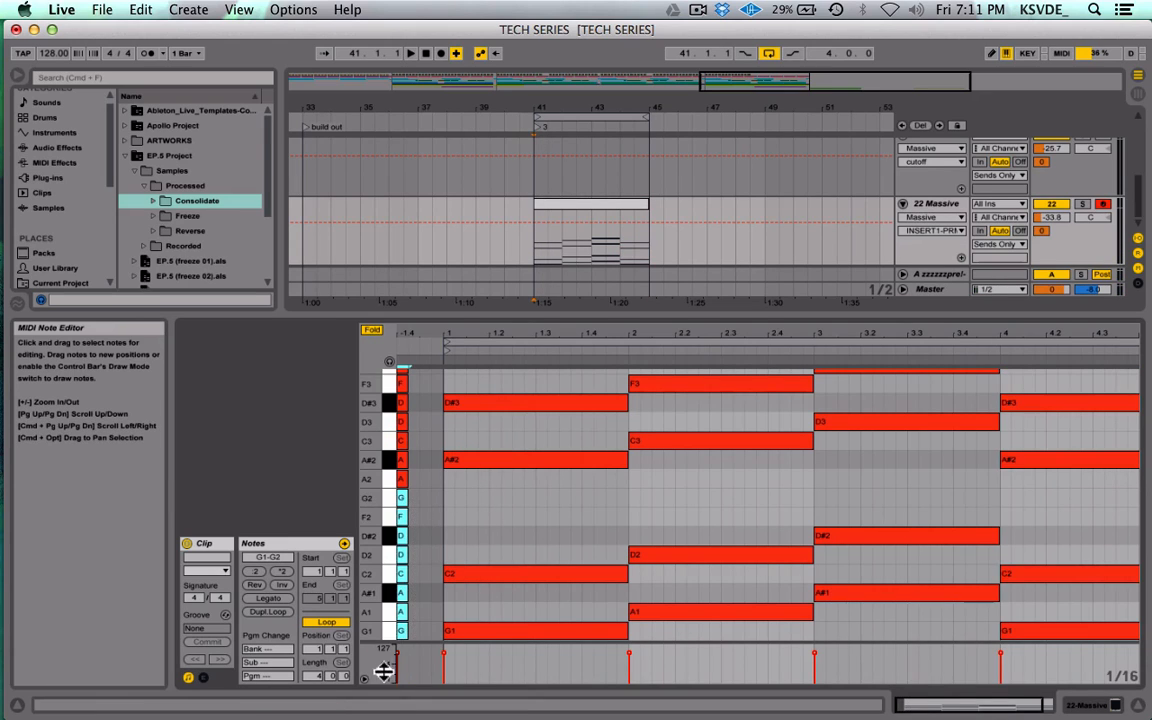
key("super+d")
key("shift+Down")
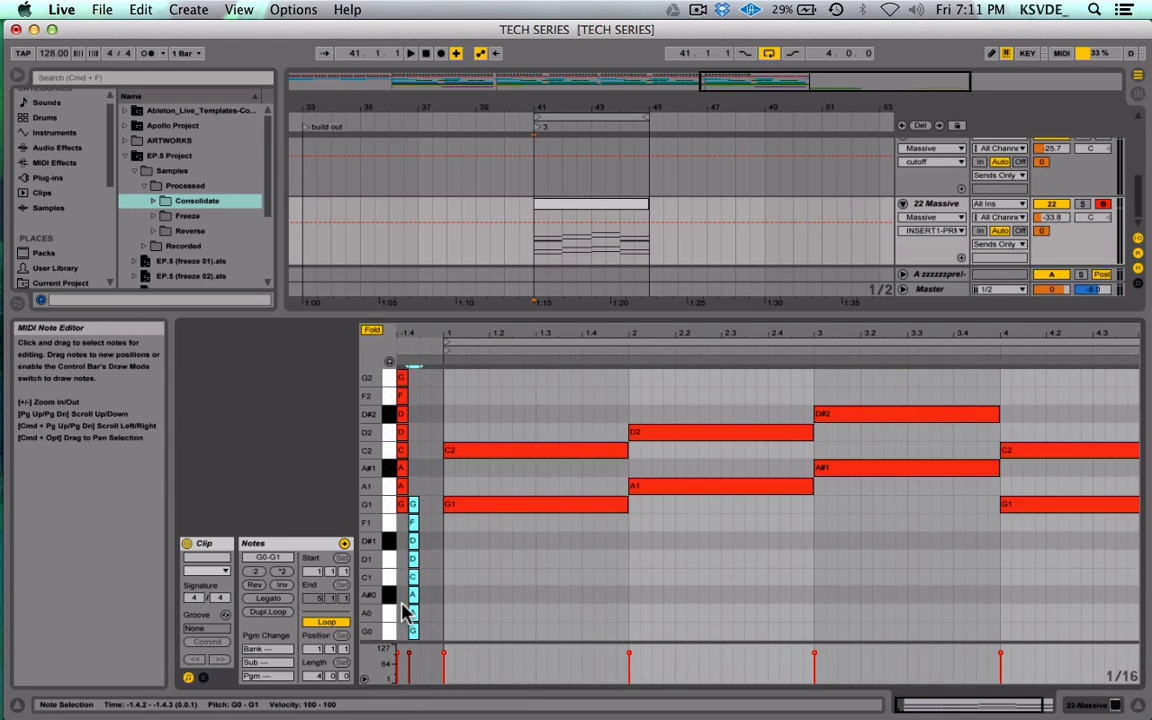
key("Left")
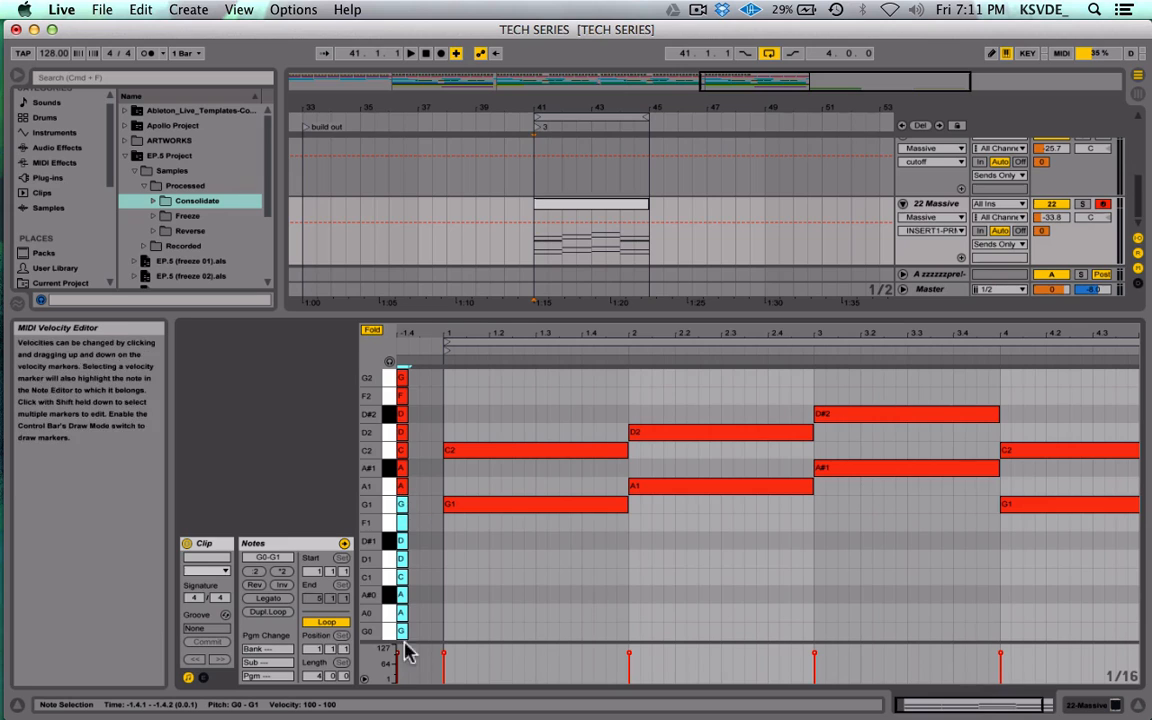
double_click(376, 332)
scroll(643, 466, "up", 5)
scroll(643, 466, "left", 1)
key("space")
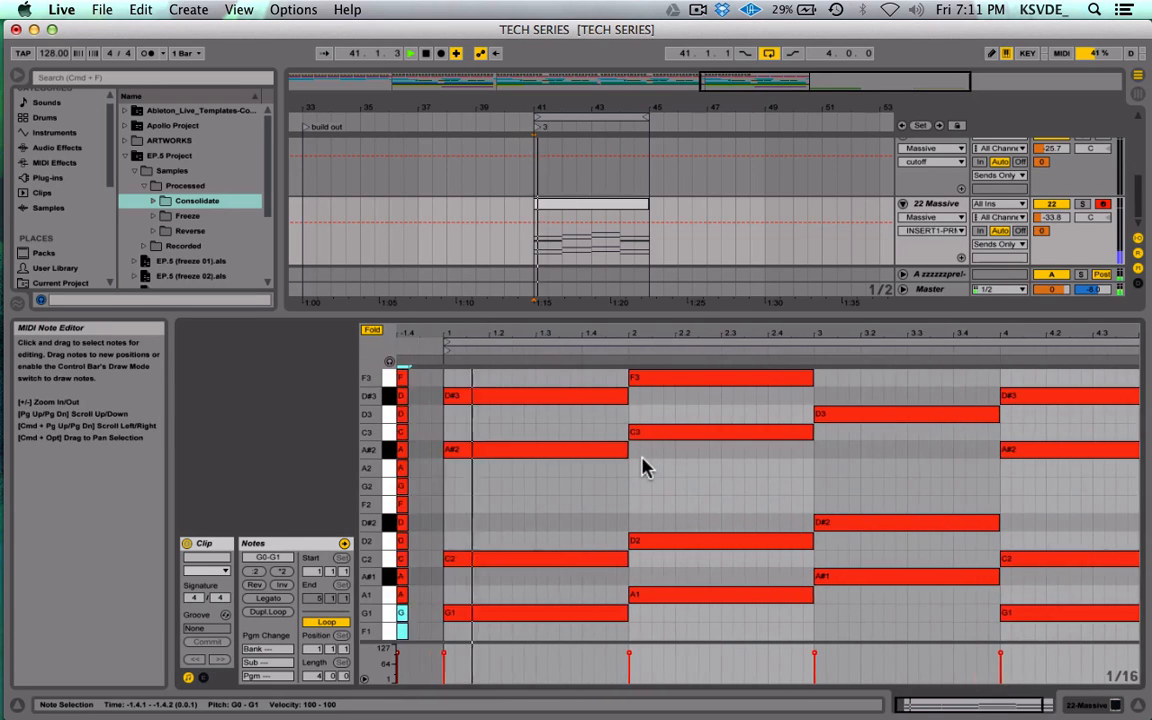
Step: Lower the bar 4 chord one scale step to F1, A#1, A2 and D3
scroll(643, 466, "right", 2)
scroll(643, 466, "up", 1)
left_click_drag(1068, 393, 1067, 649)
key("Down")
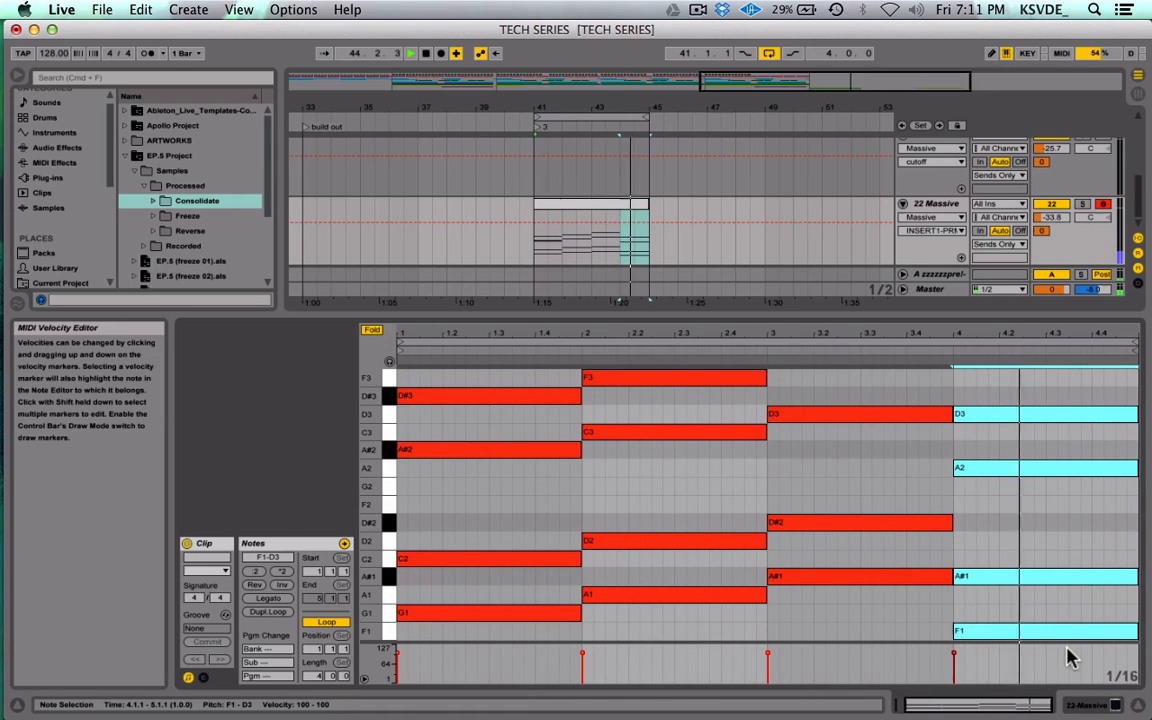
Step: Copy the chord clip from track 22 Massive to track 21 Massive at bar 41 and solo track 21
left_click(1085, 705)
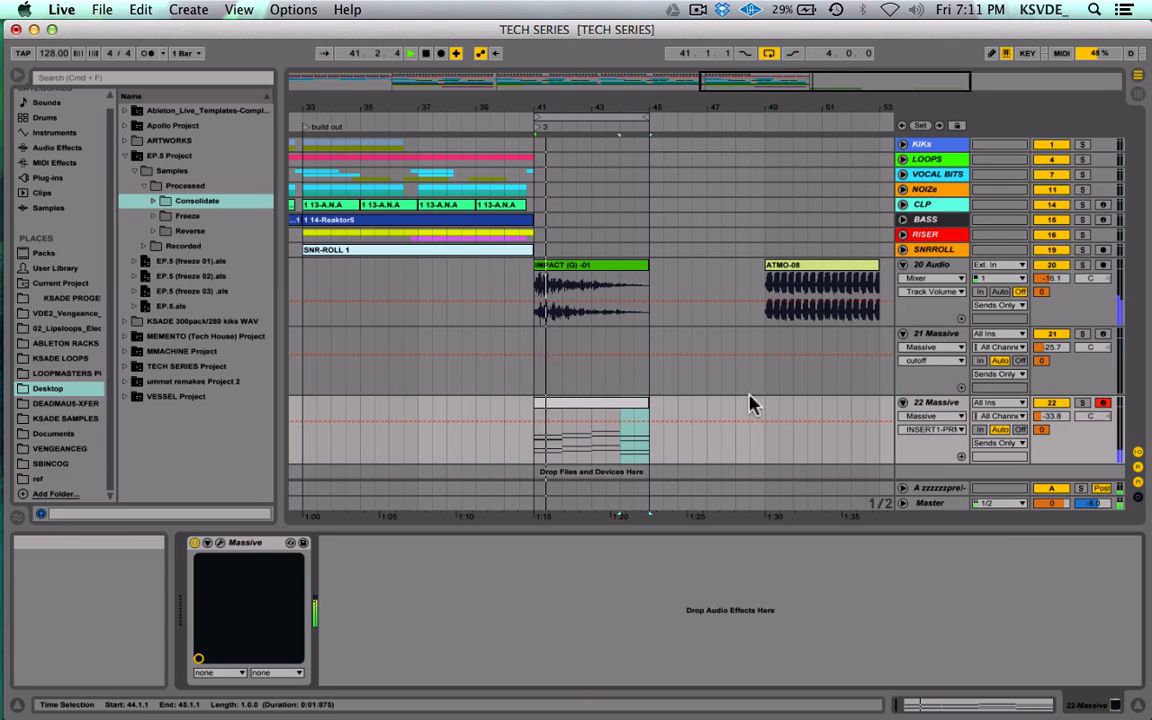
left_click_drag(555, 404, 560, 370)
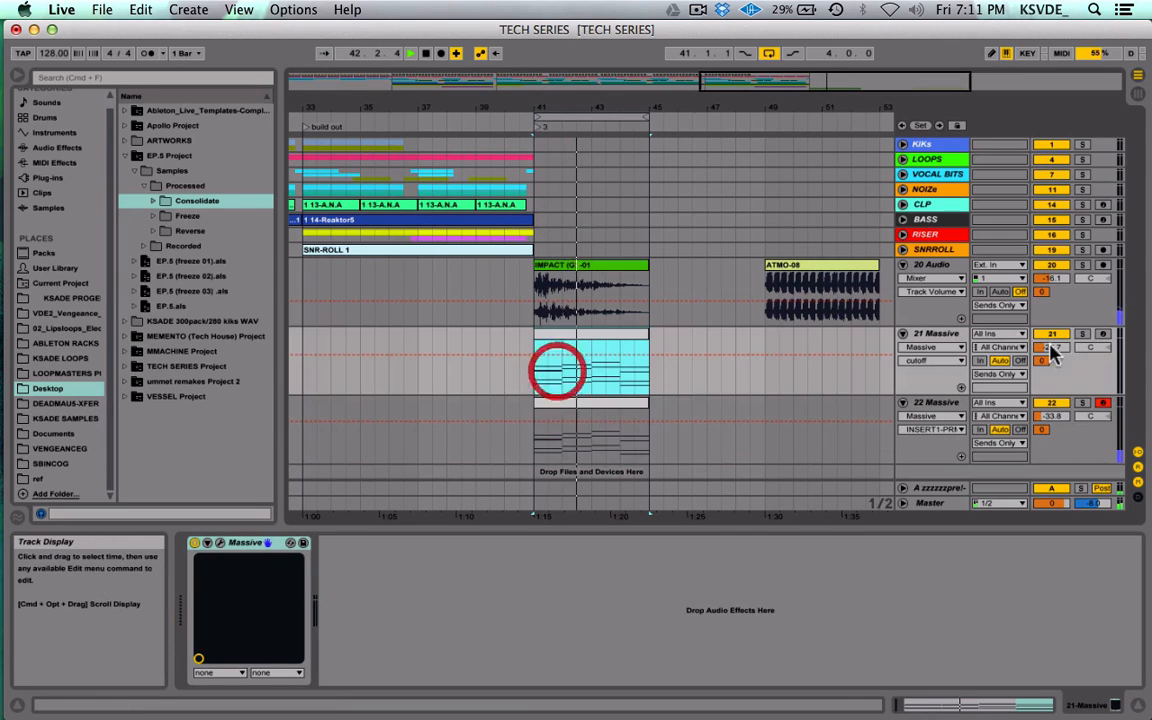
left_click(1082, 333)
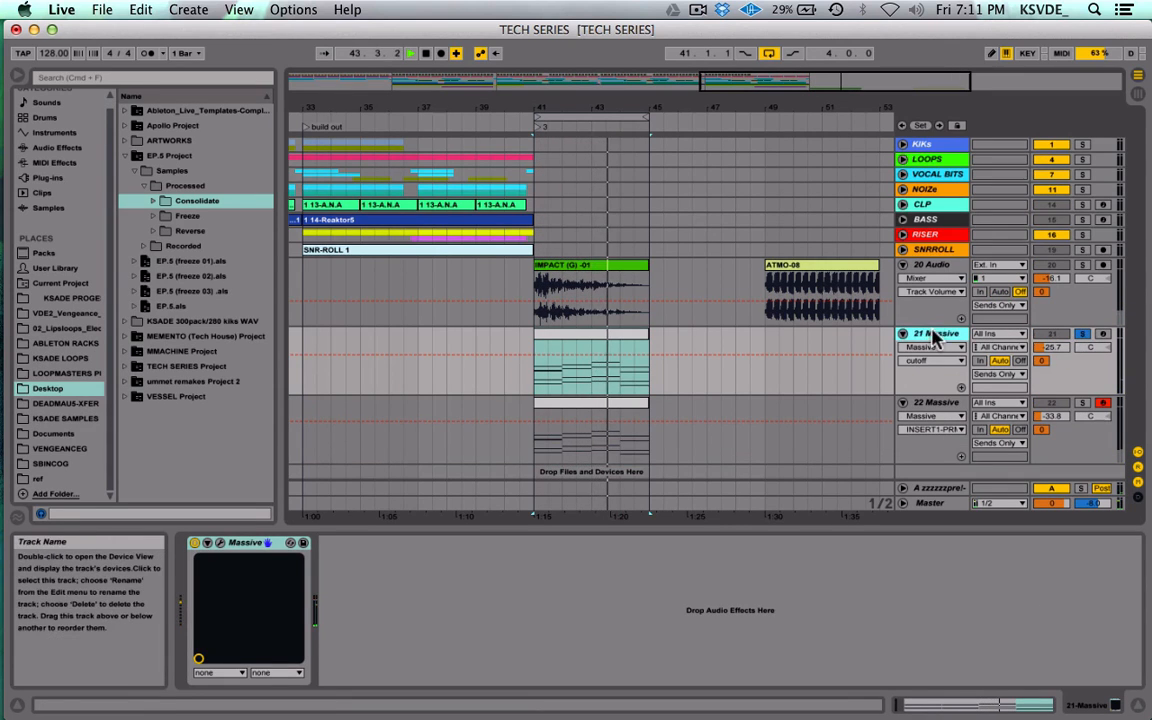
Step: In track 21's Massive, turn down the cutoff macro and slightly raise the decay level of envelope 4
left_click(290, 542)
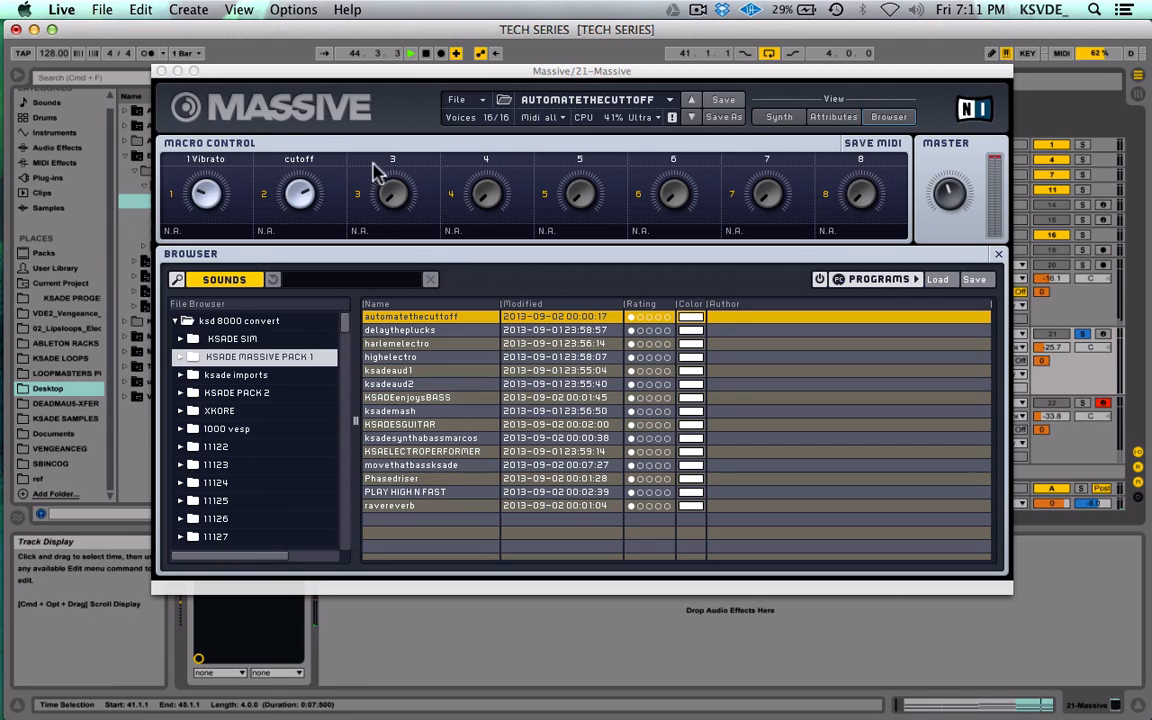
left_click(214, 183)
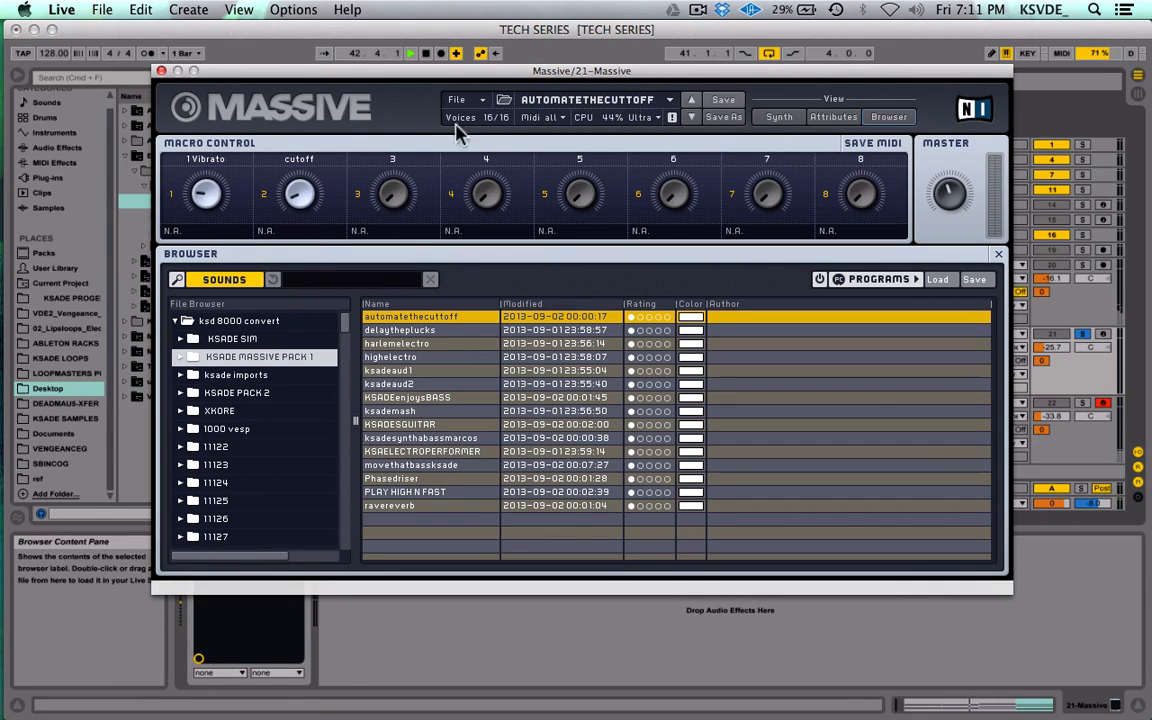
left_click(779, 118)
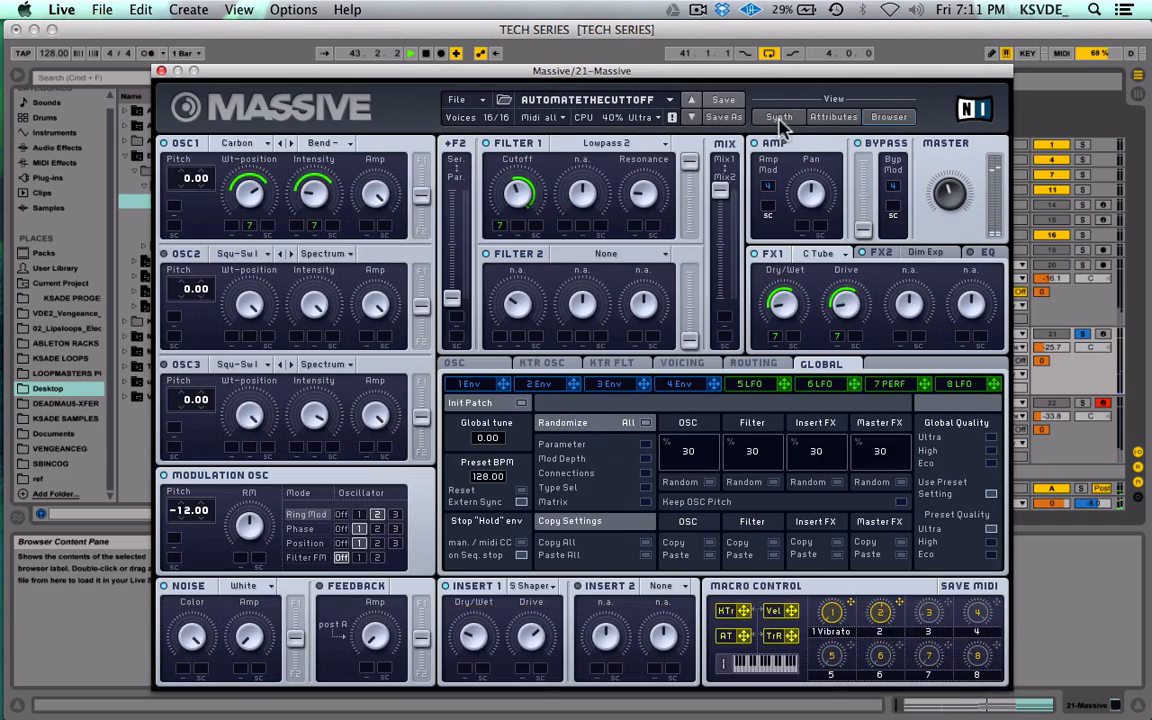
left_click(684, 385)
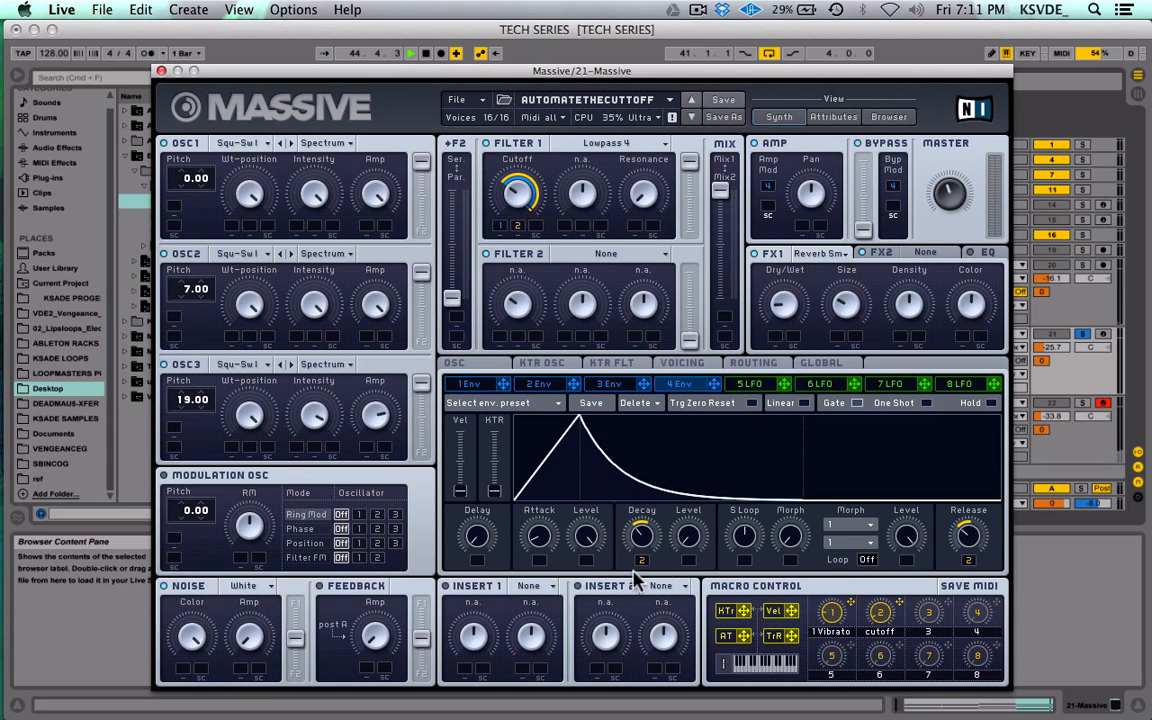
key("space")
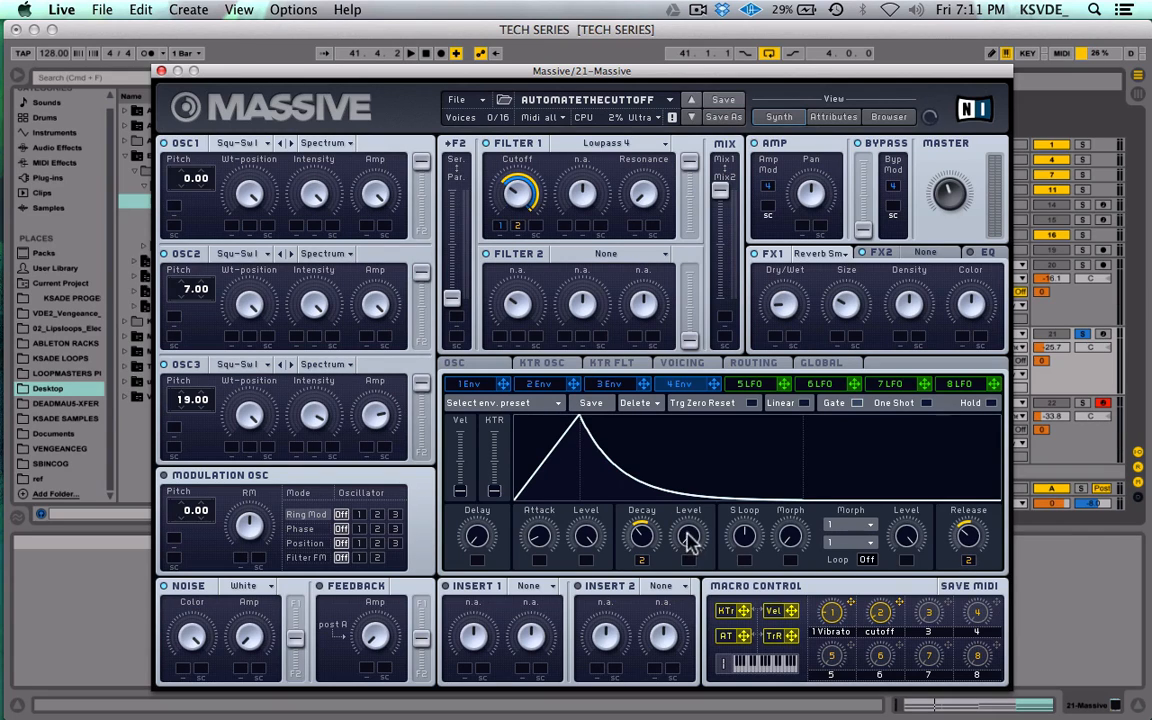
left_click_drag(688, 538, 686, 508)
key("space")
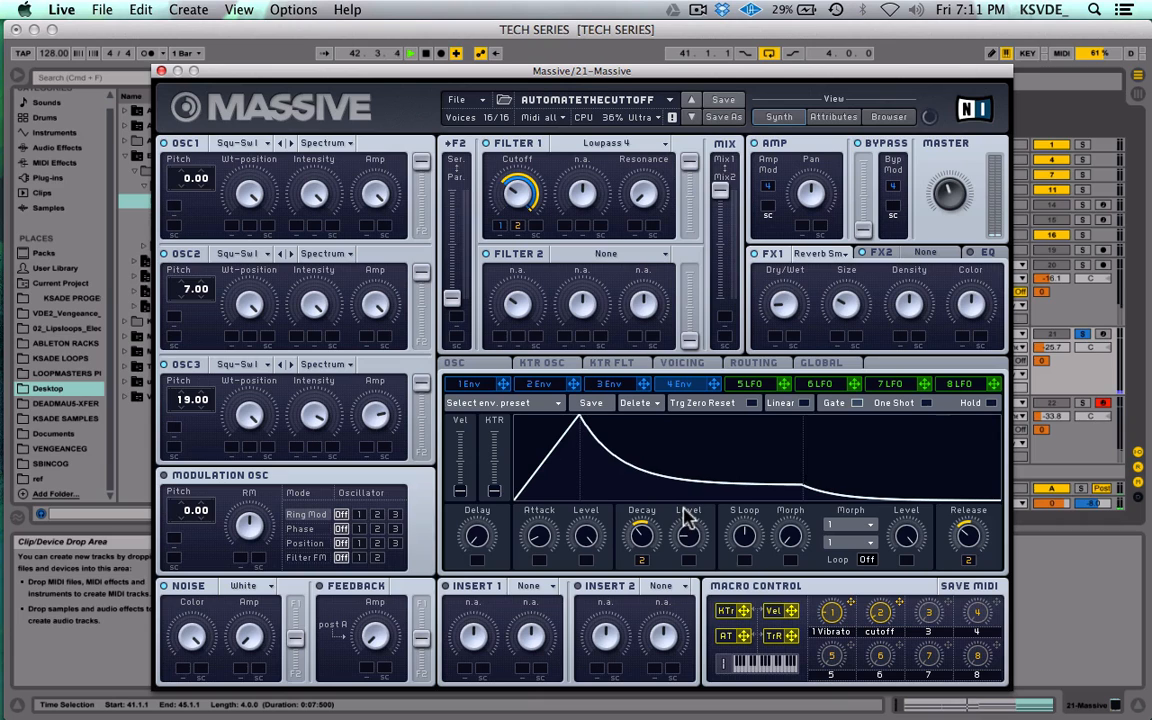
Step: Close the Massive window and take track 21 out of solo
left_click(161, 71)
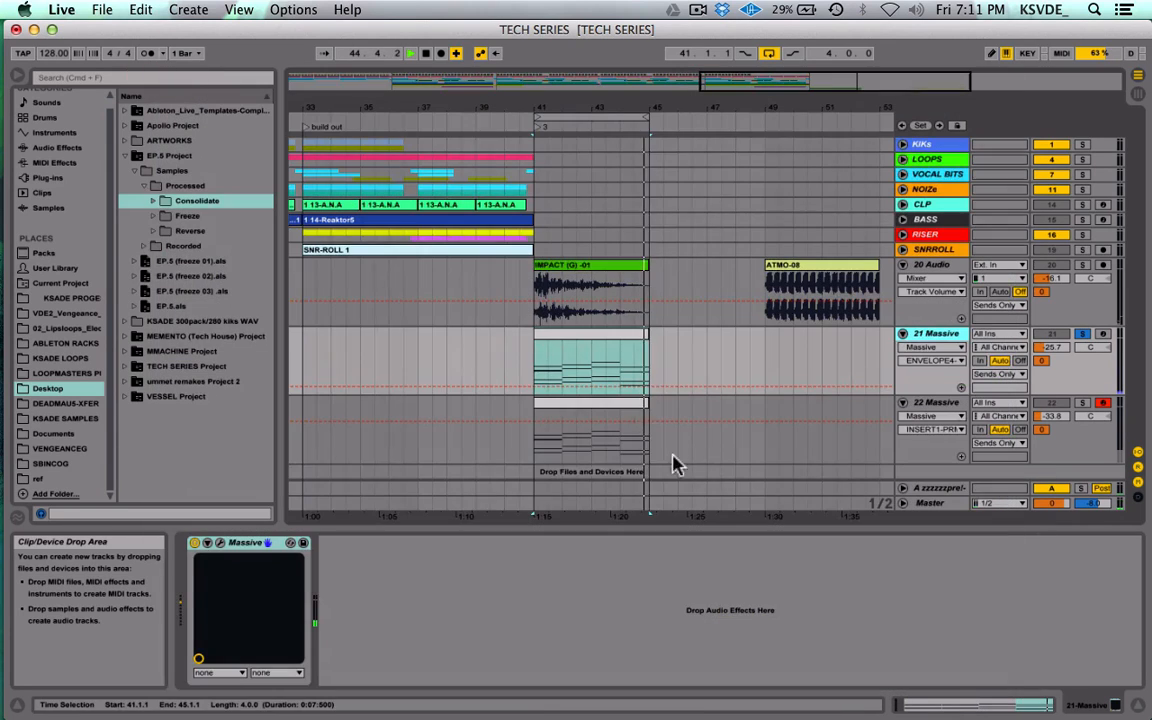
left_click(1083, 335)
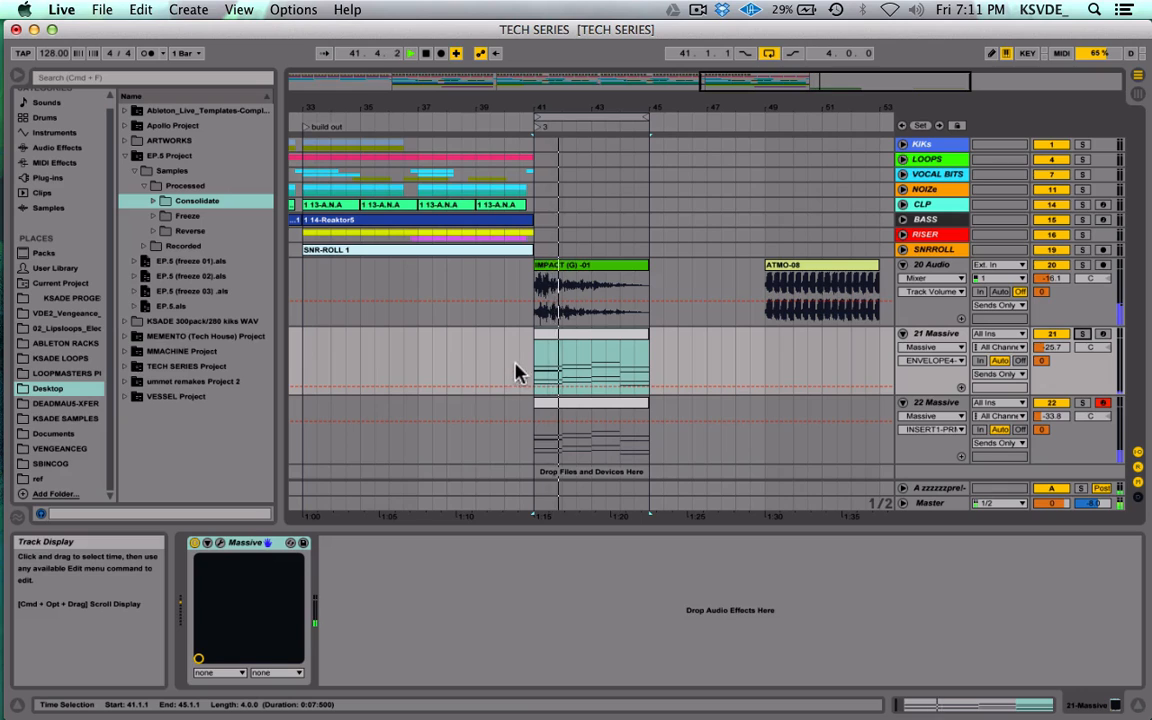
Step: Open the chord clip on track 21 and transpose all its notes down one octave
double_click(599, 352)
left_click(687, 496)
key("super+a")
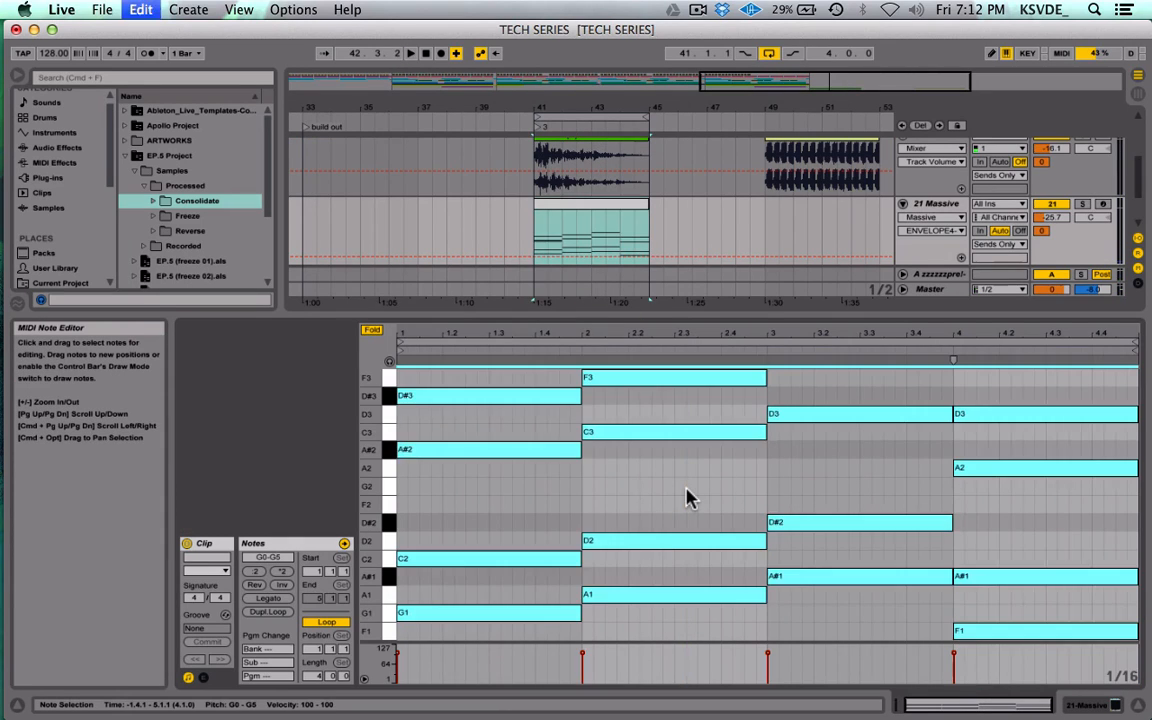
key("Up")
key("shift+Down")
key("shift+Down")
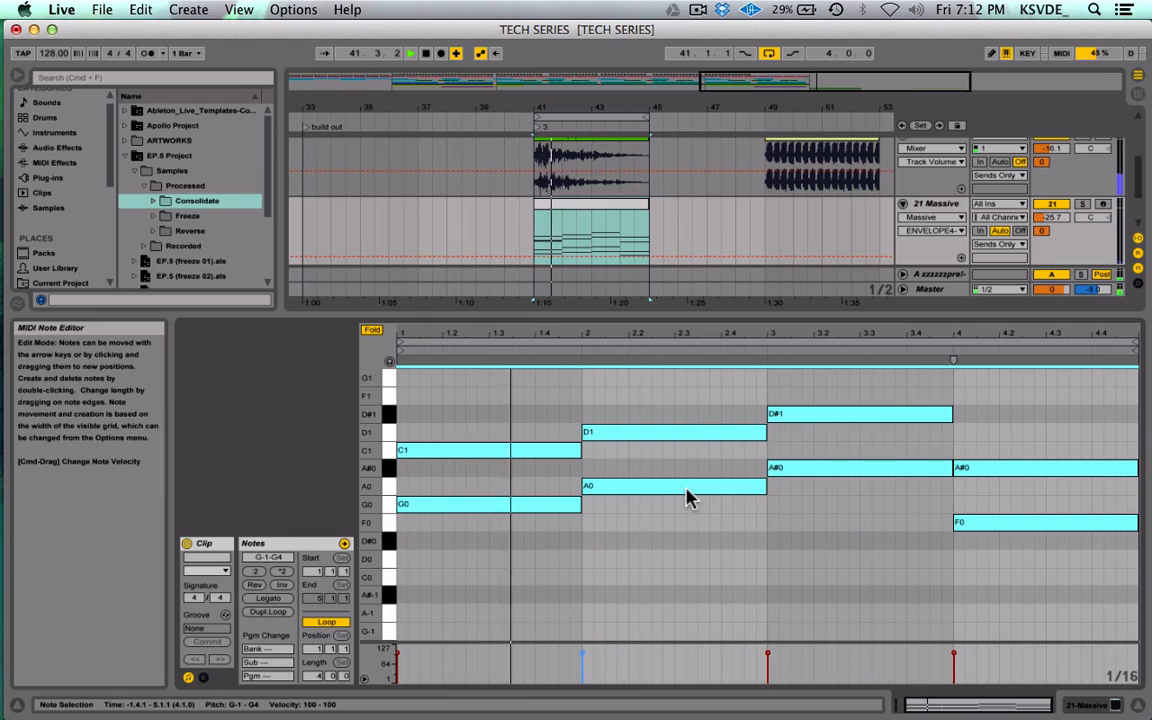
Step: Transpose all the selected notes in track 21's clip up three octaves
key("shift+Up")
key("shift+Up")
key("shift+Up")
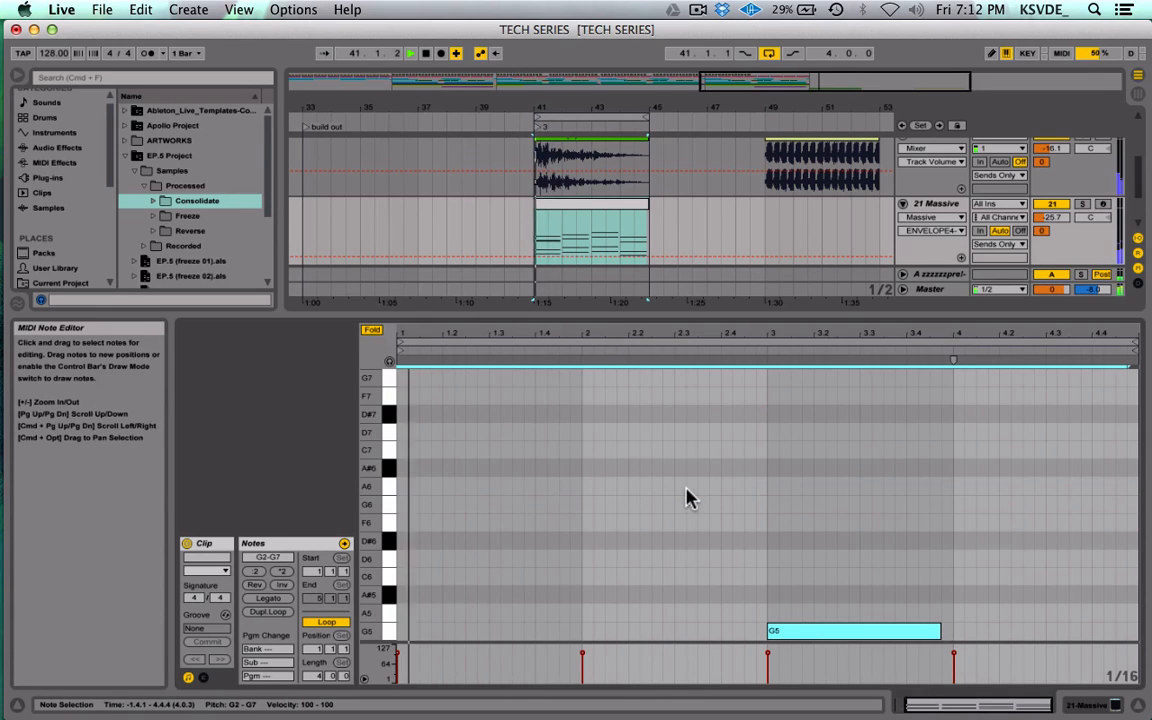
Step: Transpose all the selected notes in track 21's clip down two octaves
key("shift+Down")
key("shift+Down")
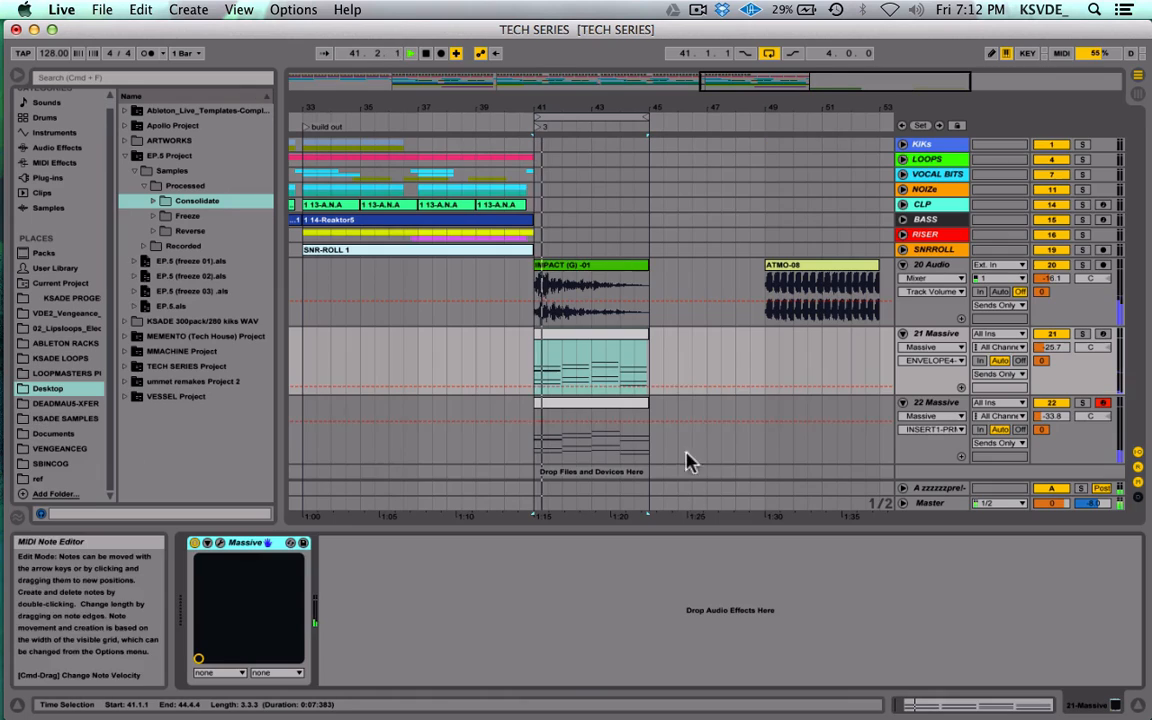
left_click(586, 340)
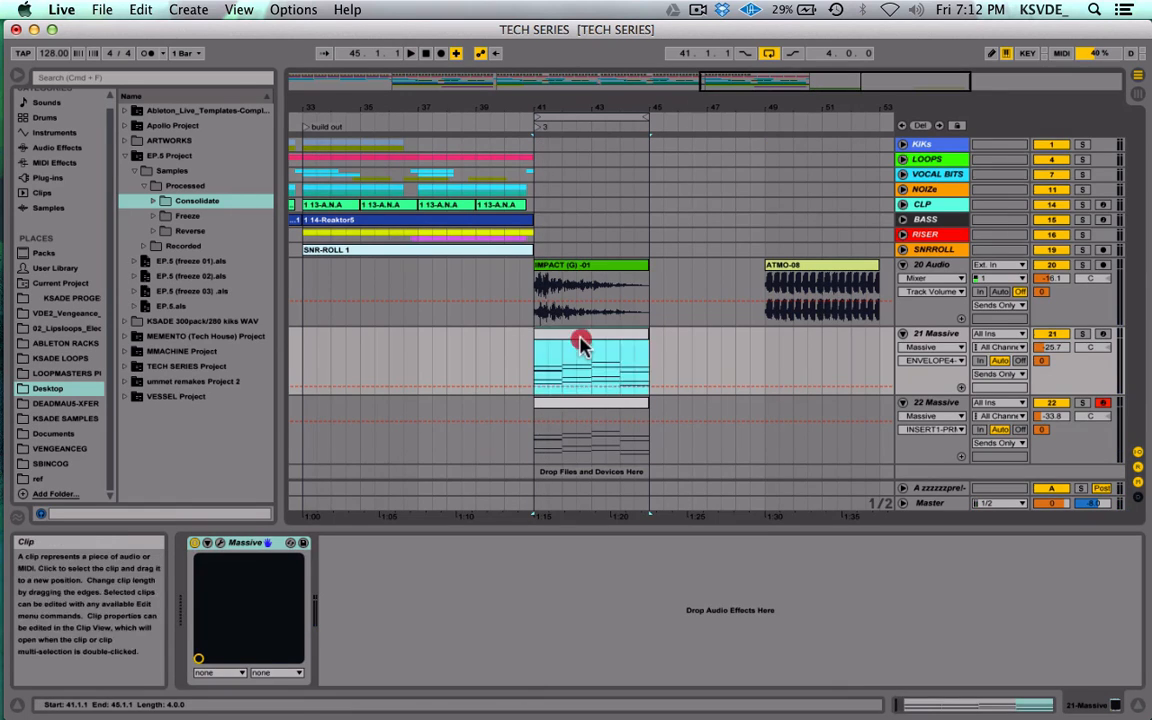
Step: Play all notes in track 21's clip at double tempo and shift them two sixteenths later so the chords start at bar 1
double_click(586, 340)
key("super+a")
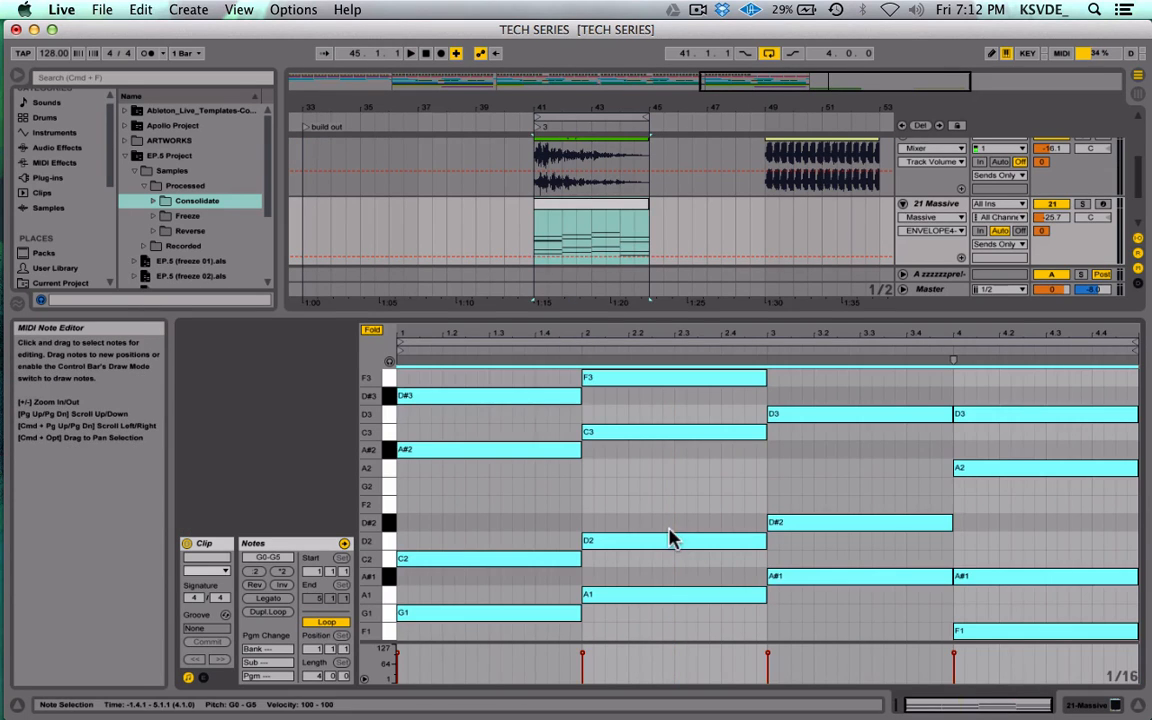
left_click(257, 578)
key("Right")
key("Right")
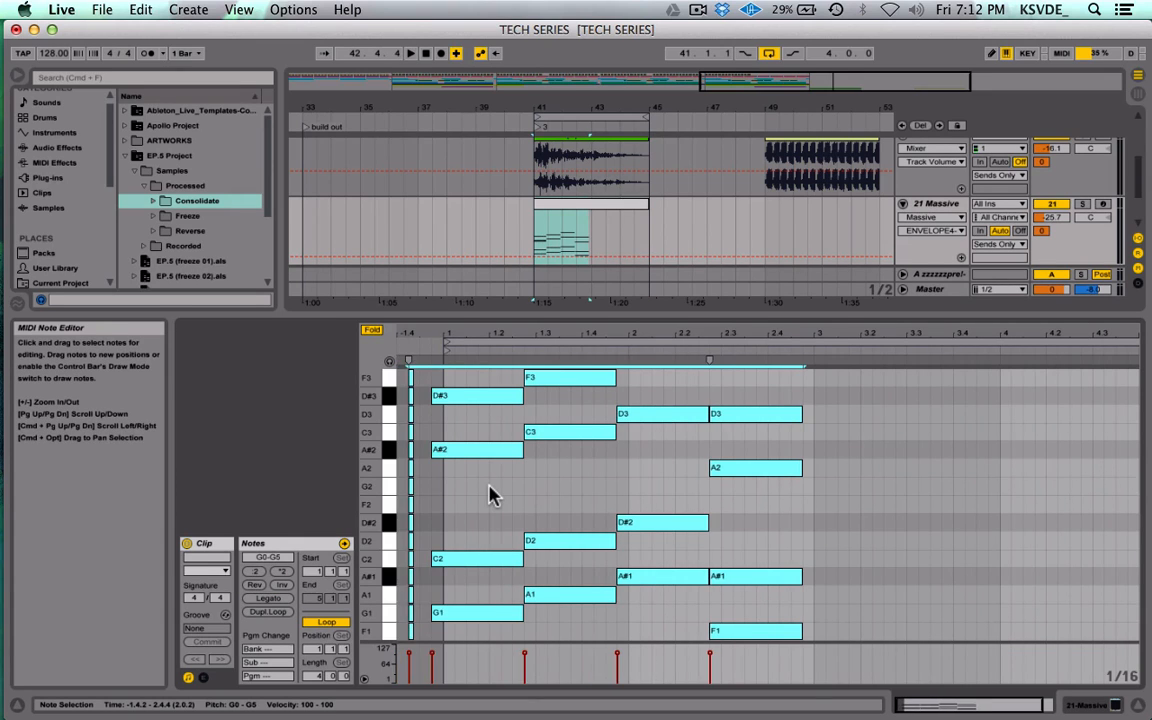
left_click(532, 483)
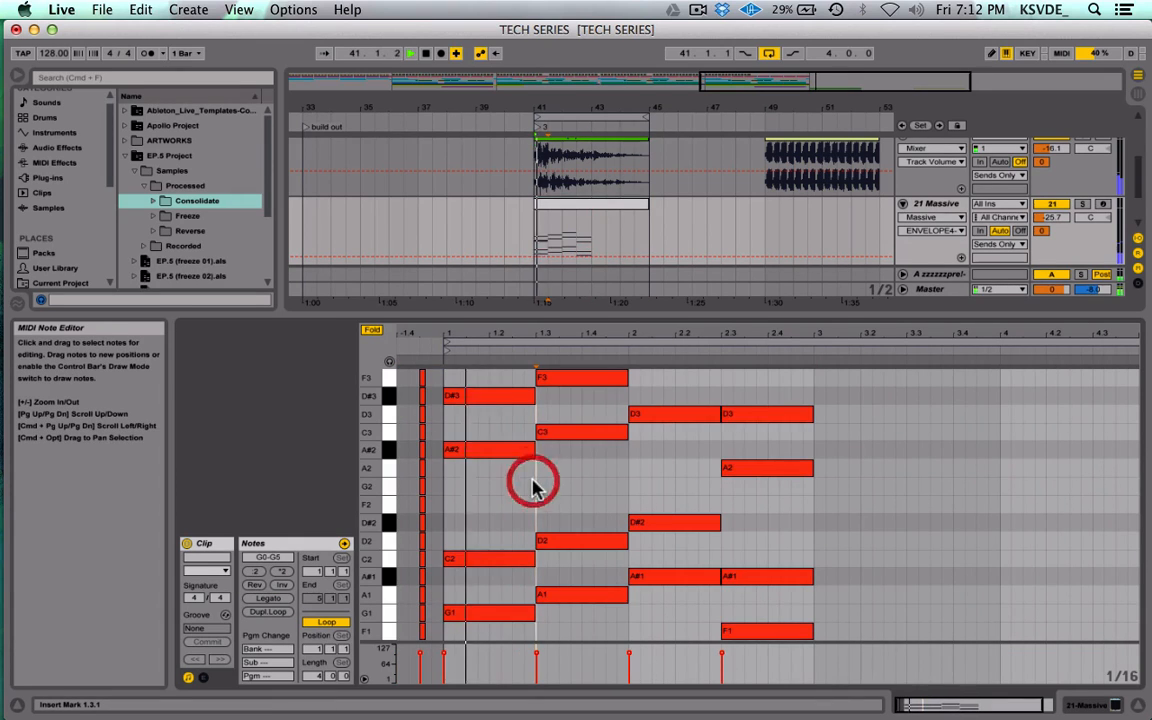
key("space")
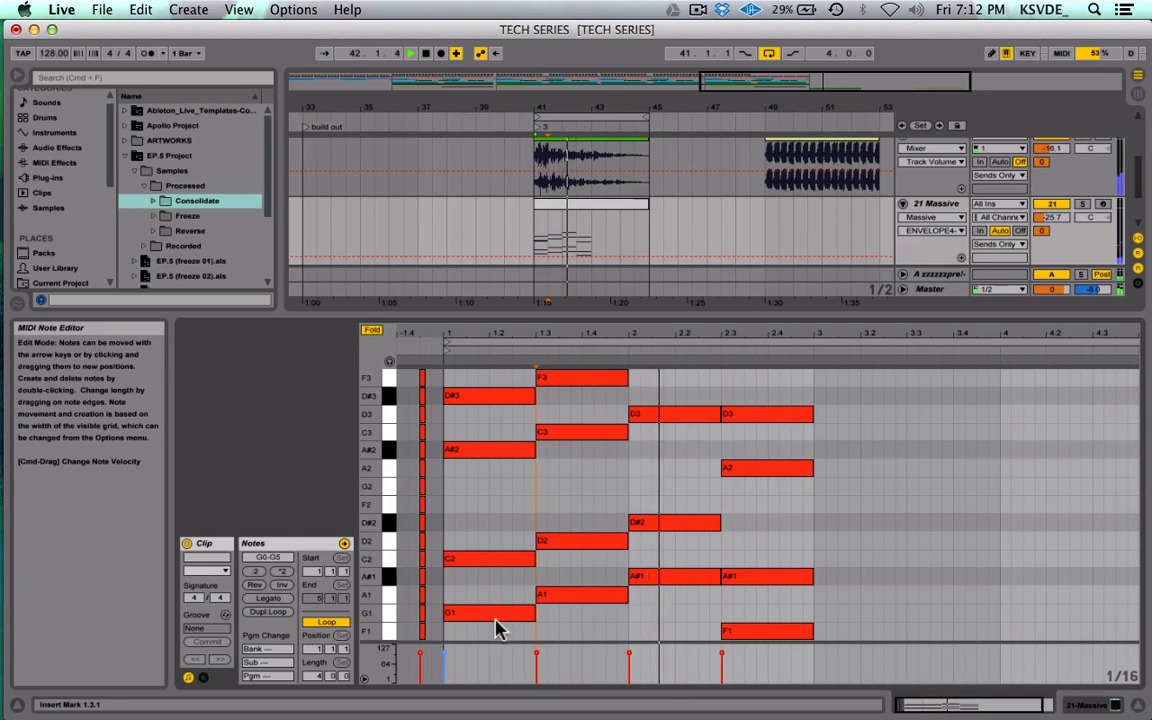
Step: Delete the upper chord notes from A2 to F3 and play the remaining lower notes at double tempo
left_click_drag(481, 481, 800, 373)
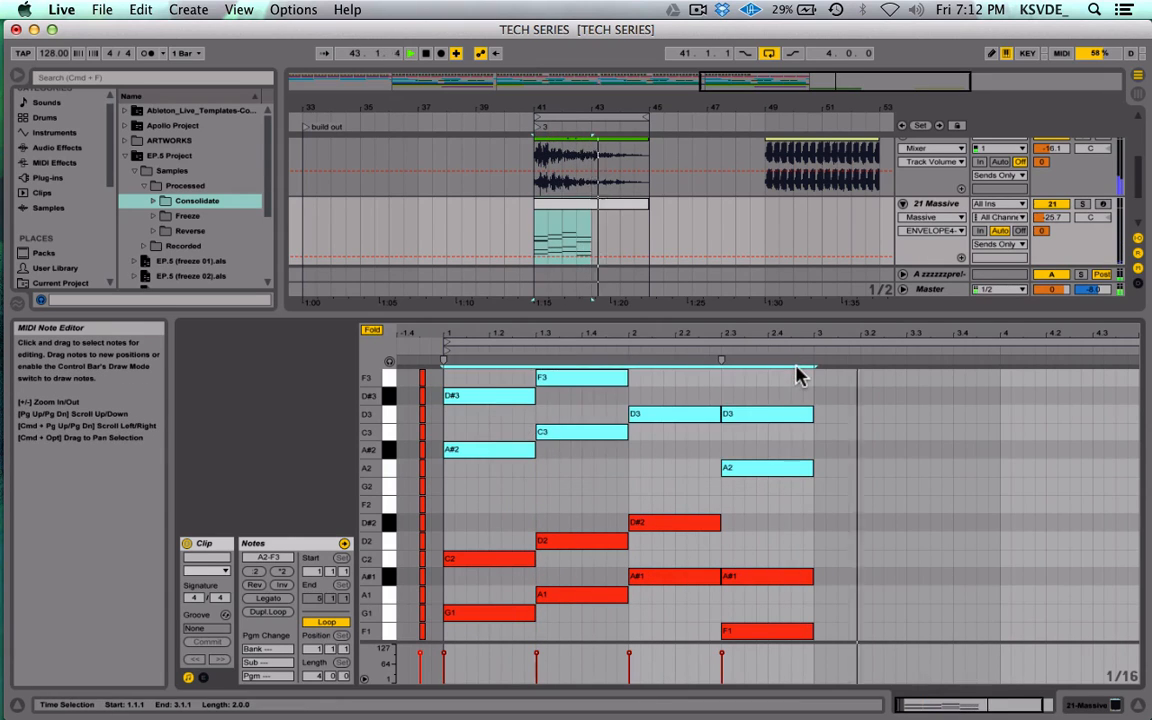
key("Delete")
left_click_drag(481, 474, 751, 645)
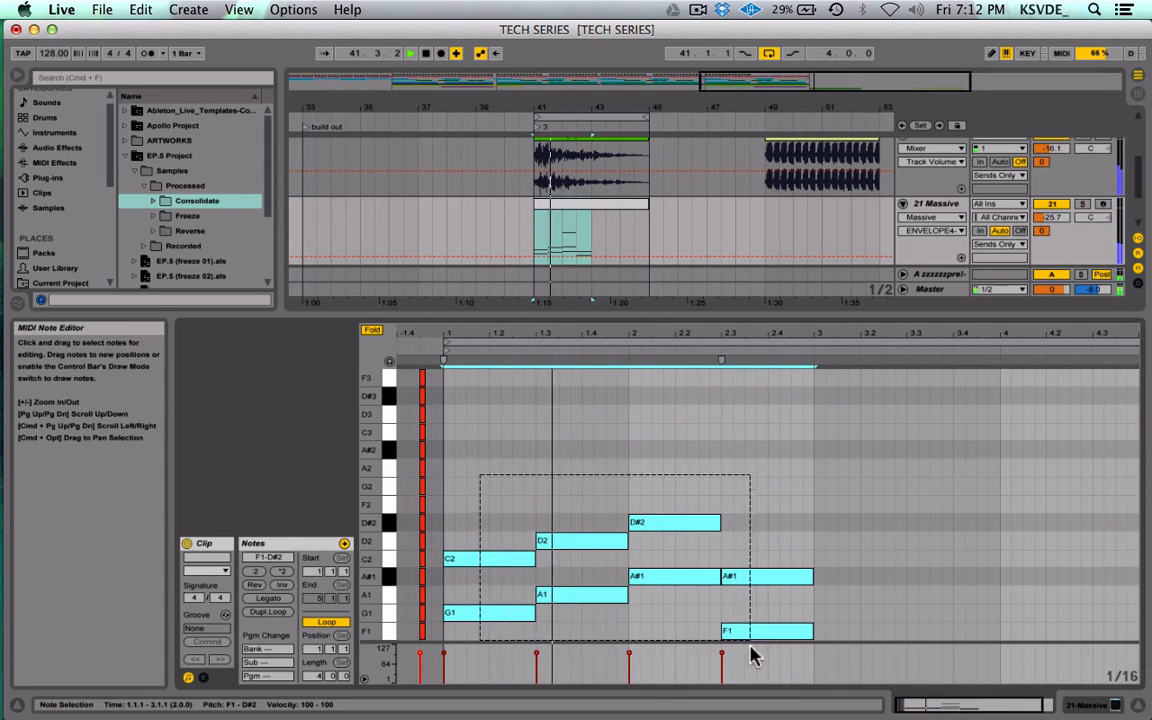
key("space")
left_click(255, 572)
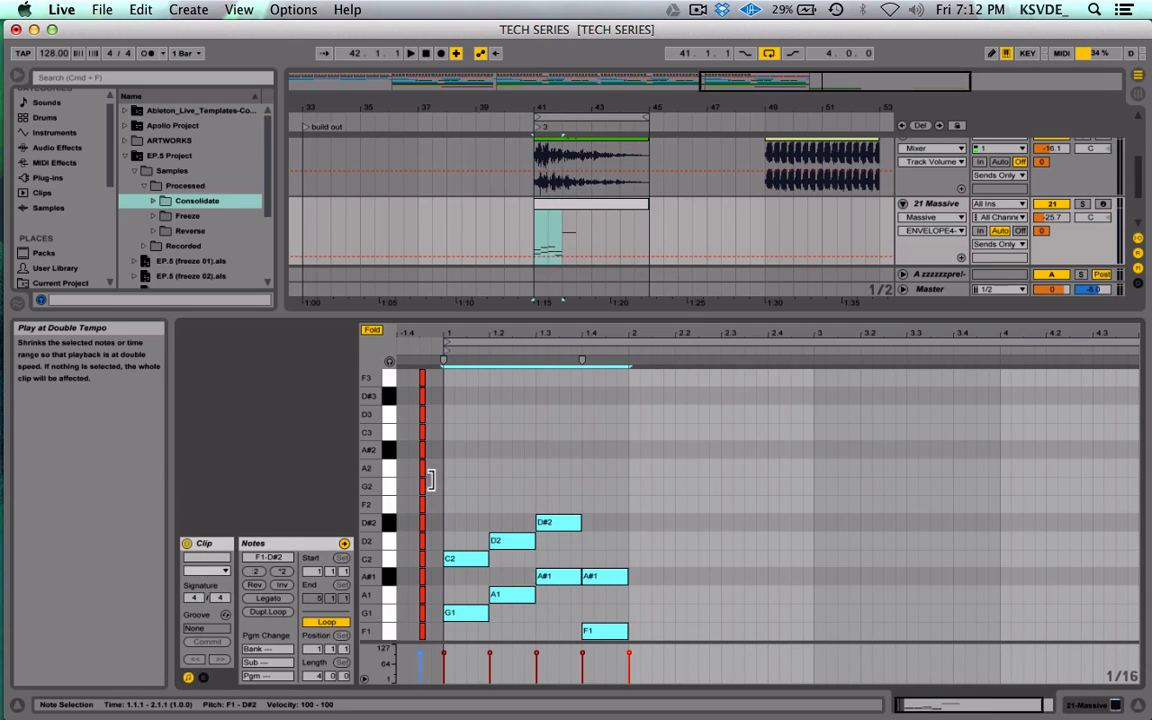
Step: Duplicate the one-bar pattern of lower notes three times to fill the four-bar clip
key("space")
left_click_drag(460, 473, 610, 636)
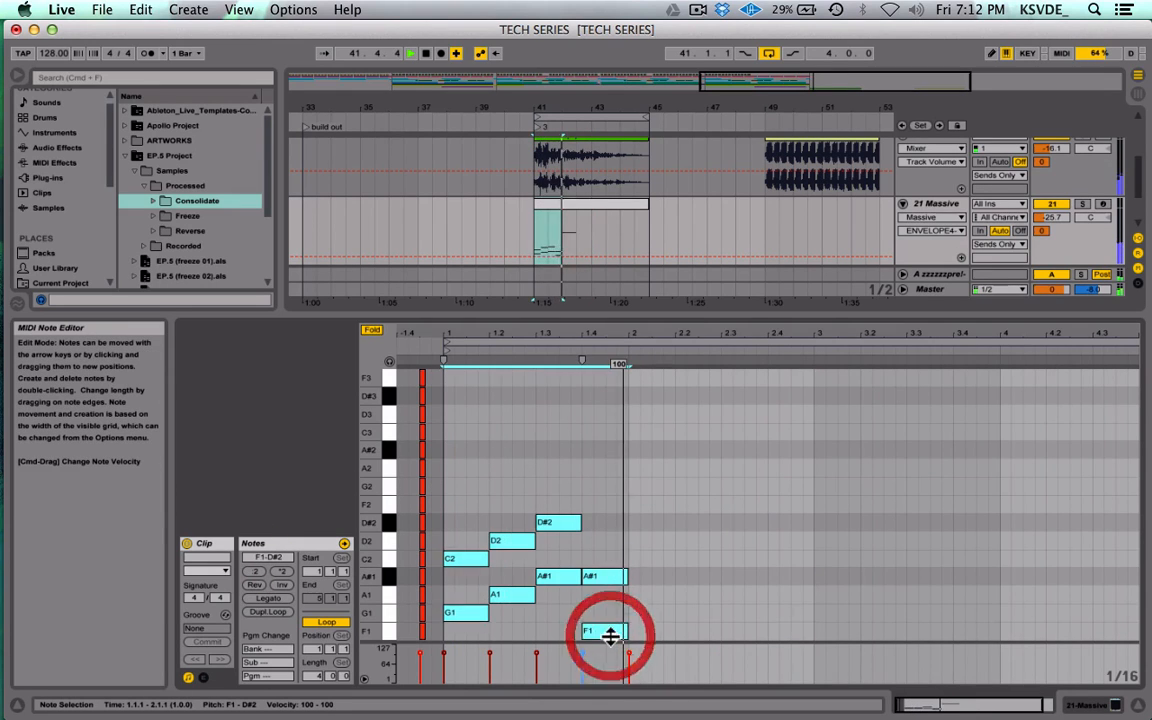
key("super+d")
key("super+d")
key("super+d")
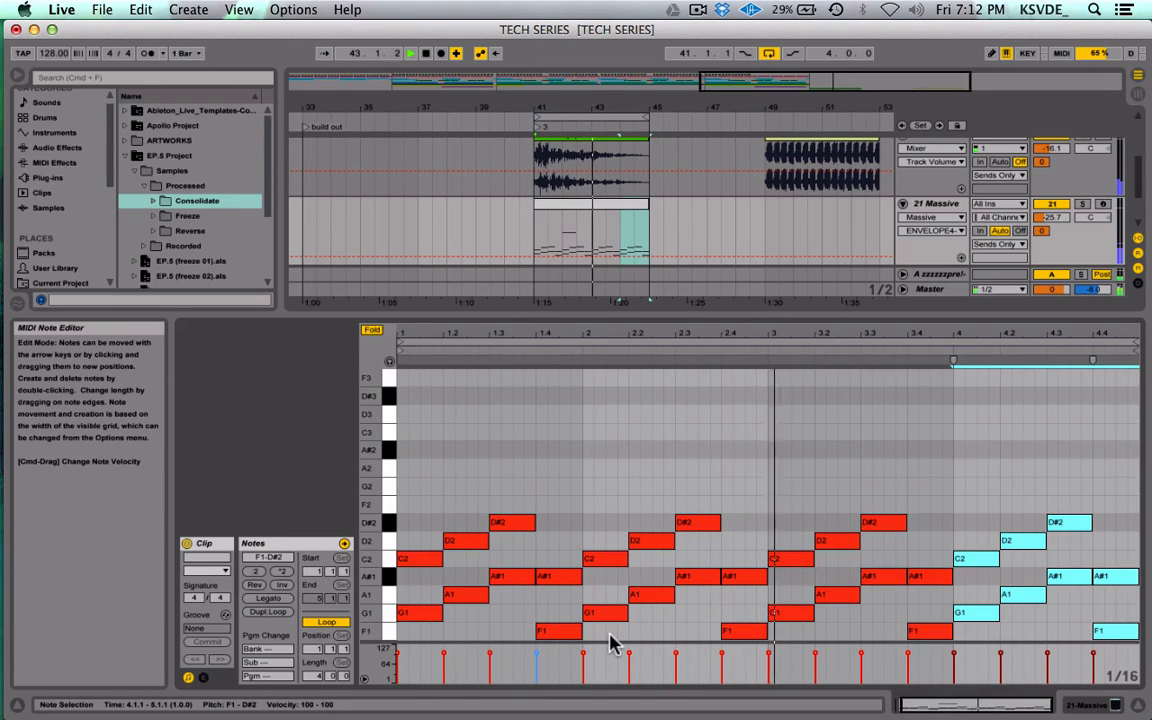
Step: Open the Massive synth on track 21, check its cutoff macro while listening, and close its window
key("shift+Tab")
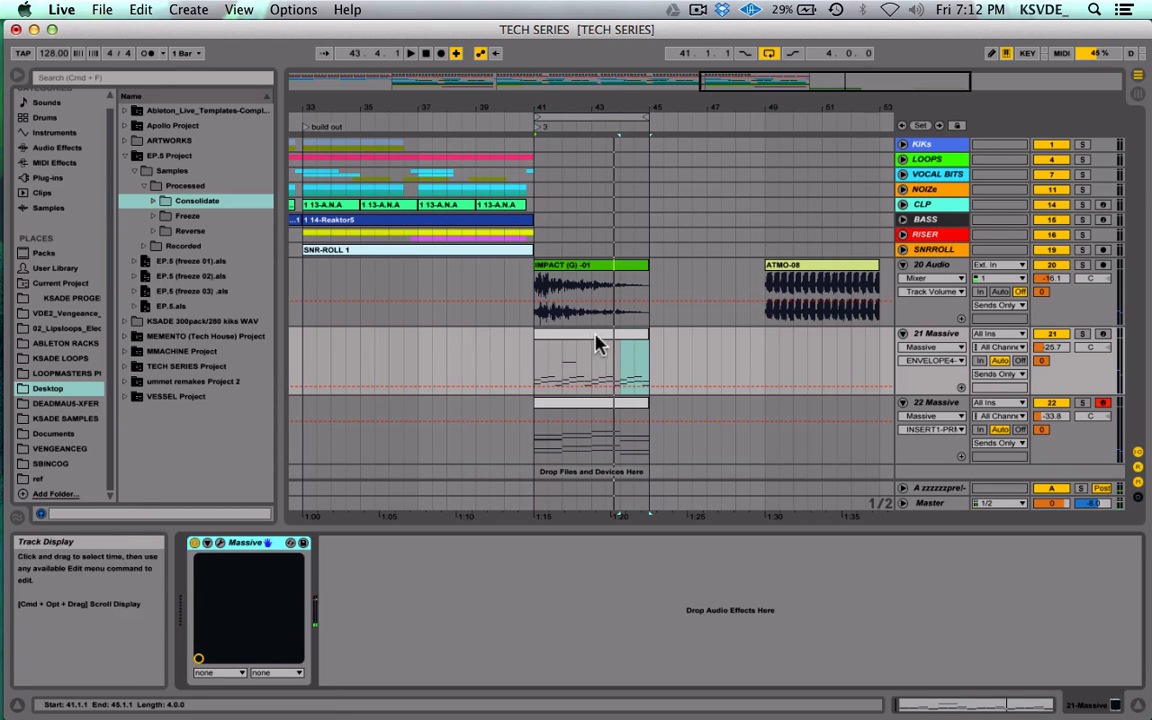
key("space")
double_click(597, 336)
key("shift+Tab")
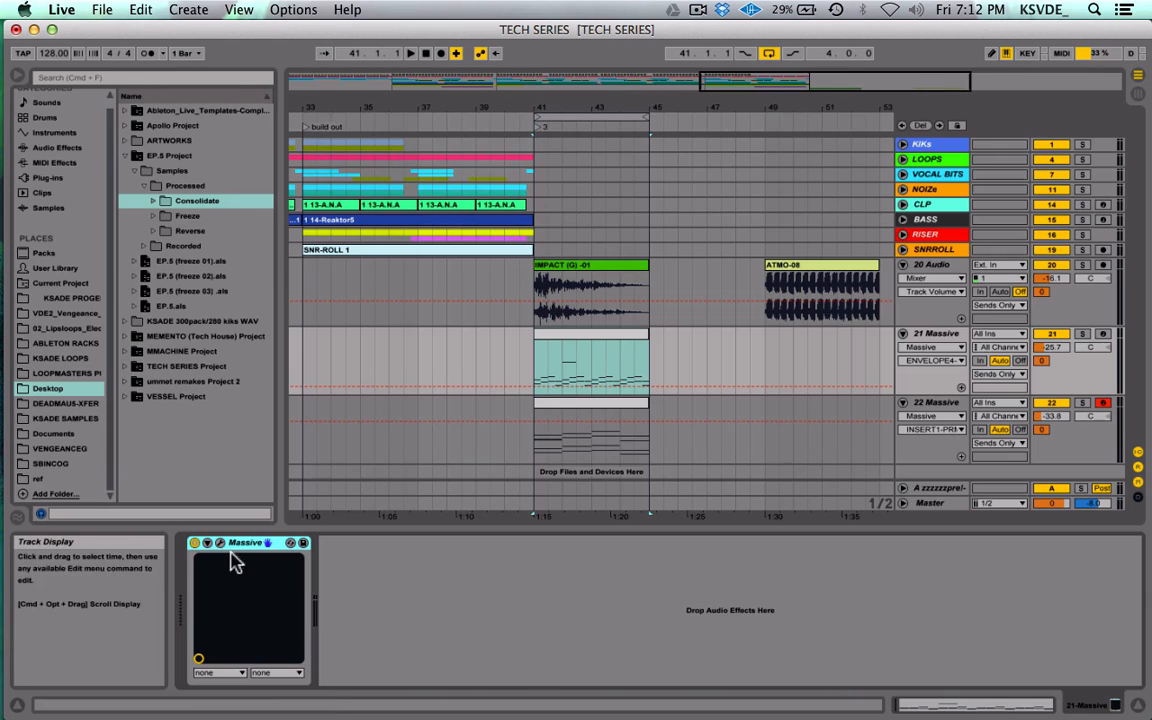
left_click(221, 543)
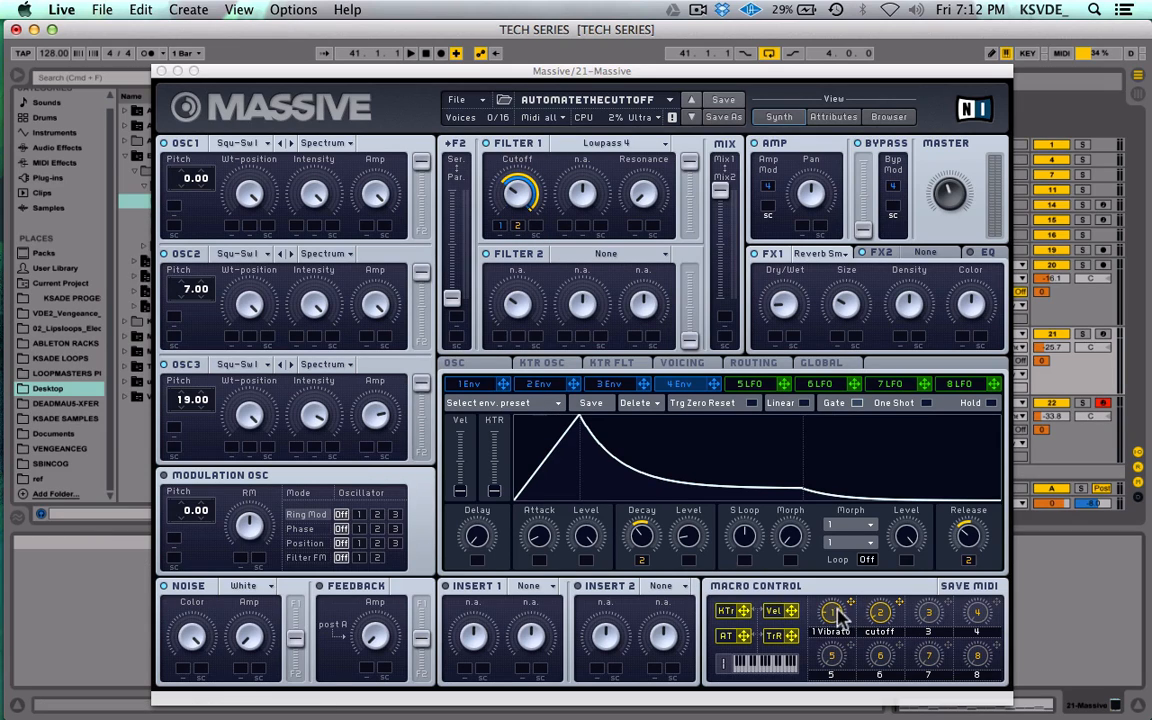
left_click(884, 657)
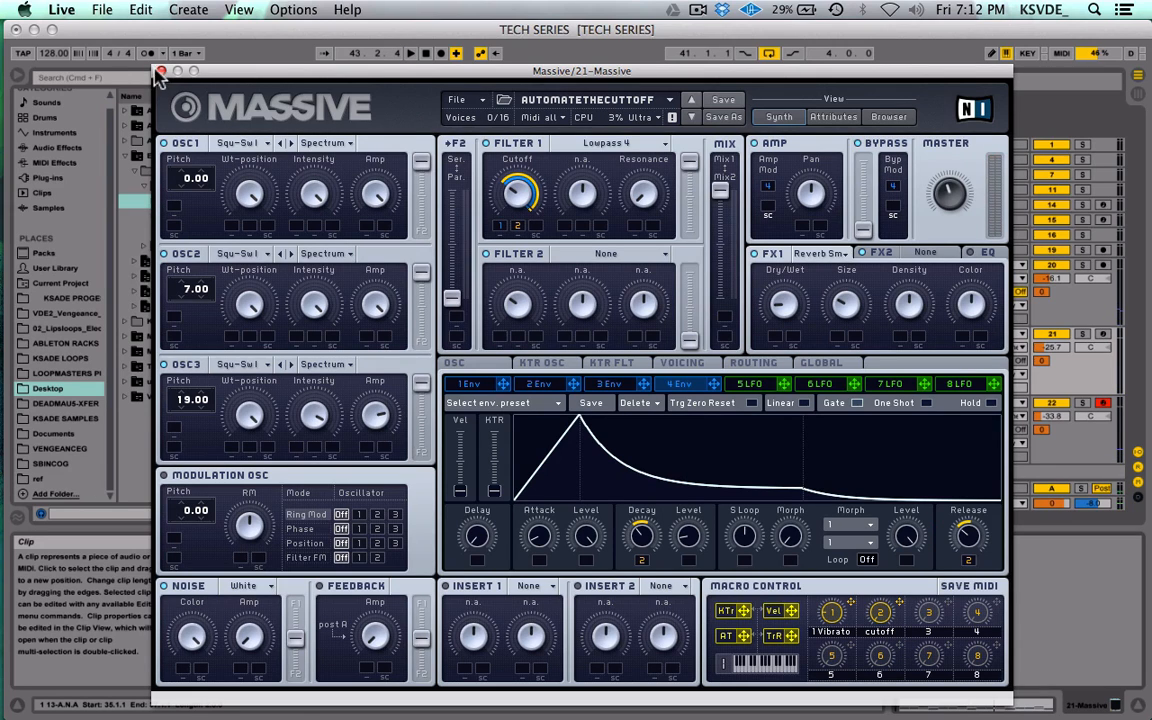
left_click(160, 72)
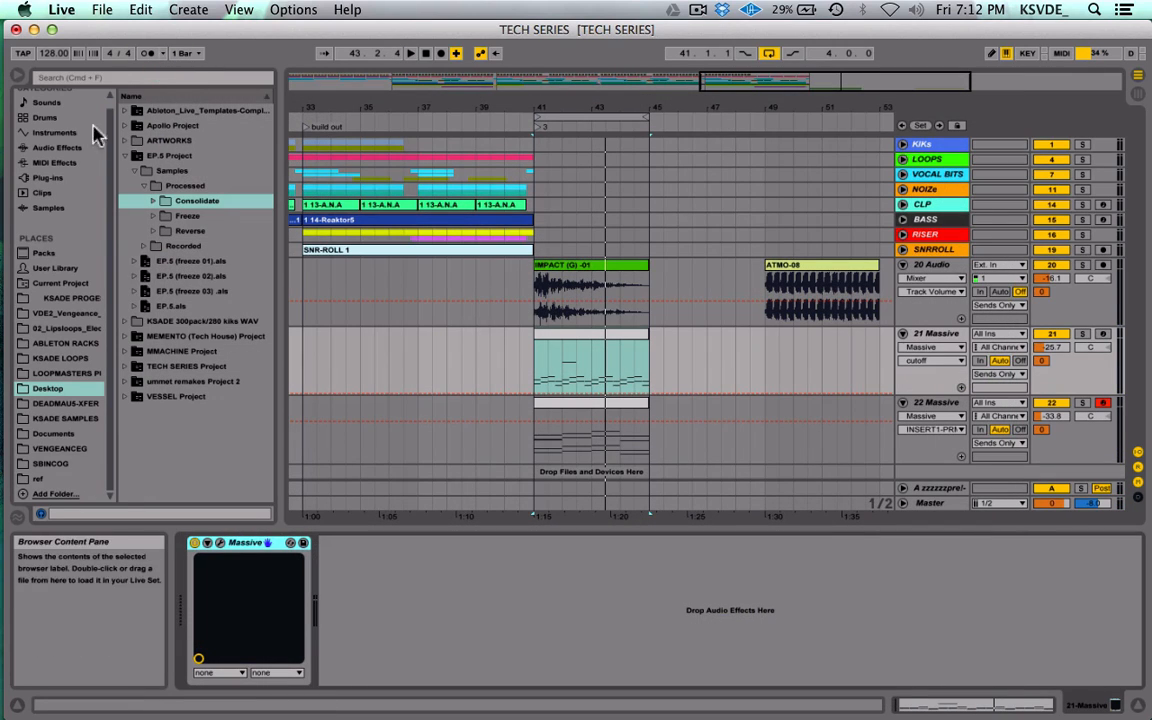
Step: Add an Arpeggiator MIDI effect before Massive on track 21 and set its rate to 1/16
scroll(52, 120, "up", 1)
left_click(52, 170)
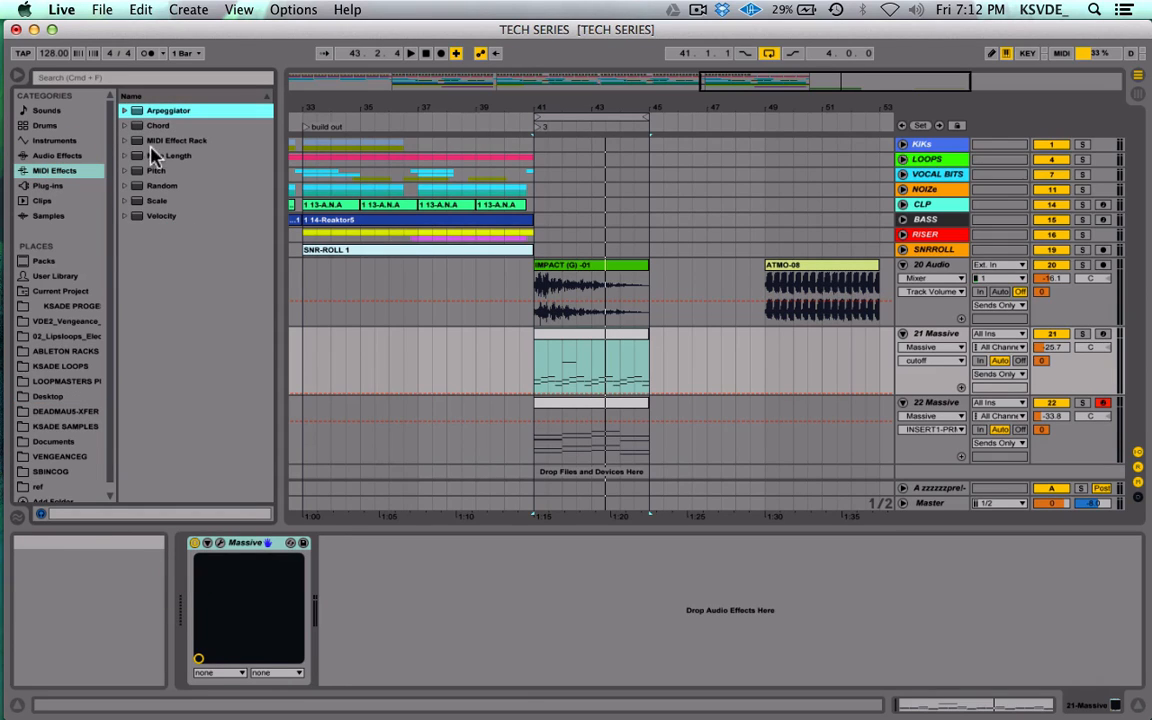
left_click_drag(128, 112, 249, 636)
key("space")
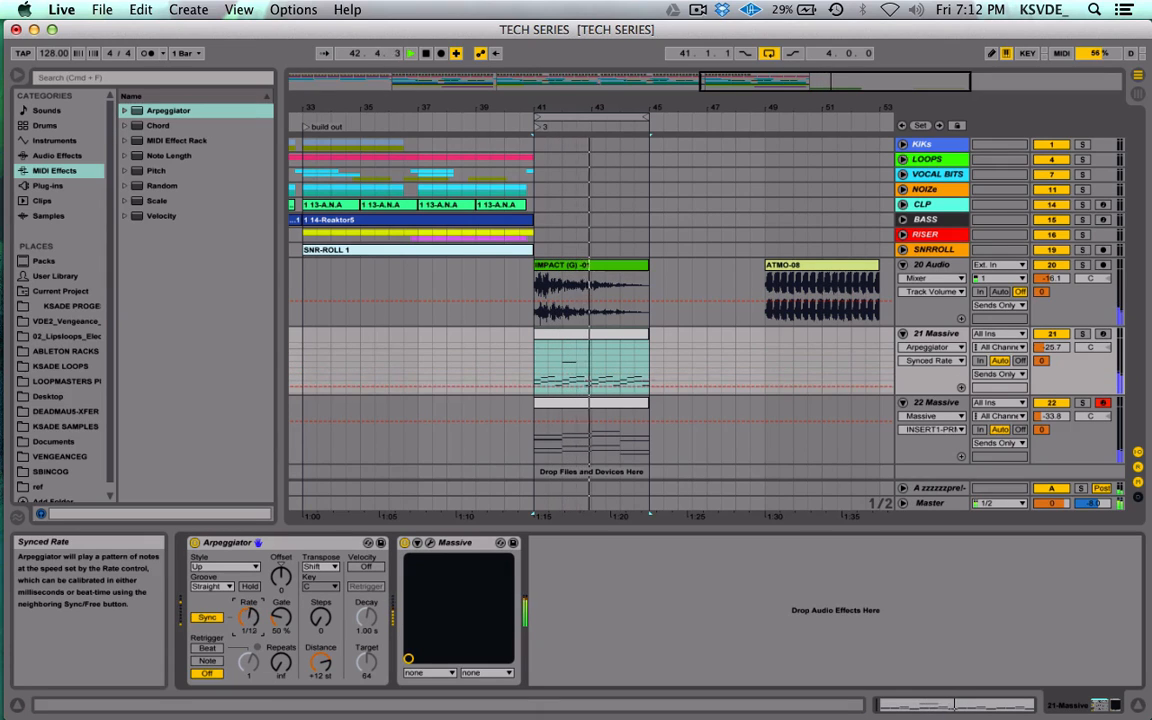
left_click_drag(249, 617, 249, 626)
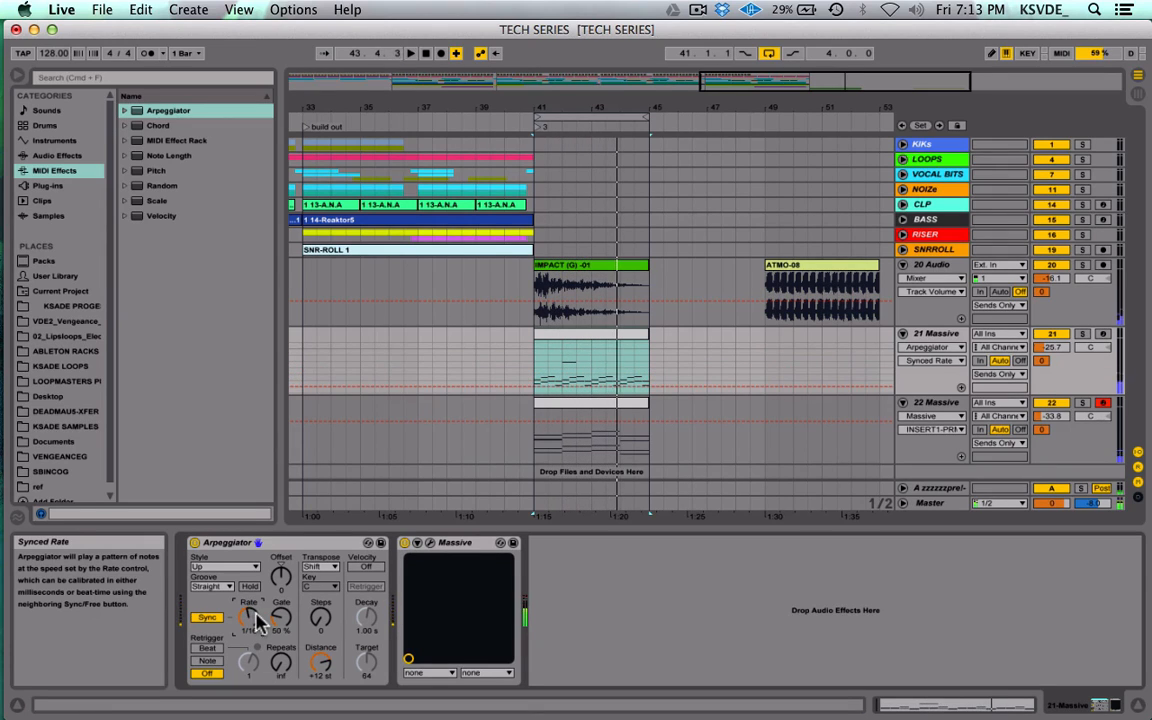
Step: Set the arpeggiator to Chord Trigger style with Minor transposition, 2 steps and a distance of 0 st
left_click(224, 566)
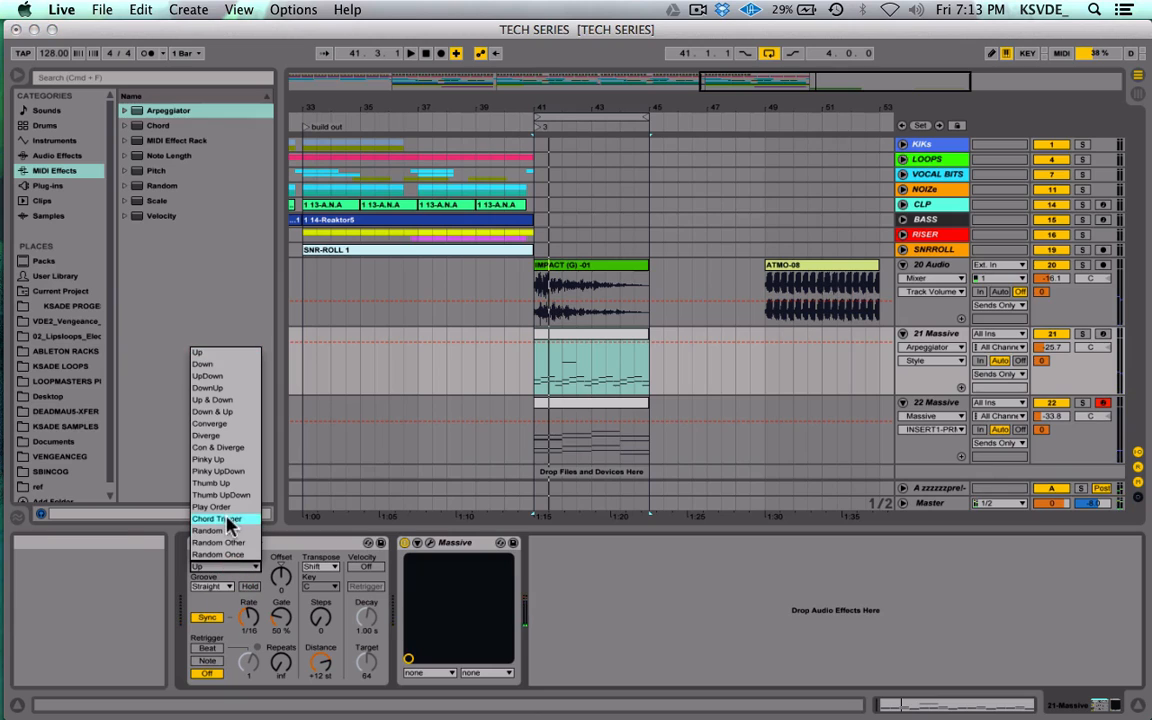
left_click(228, 520)
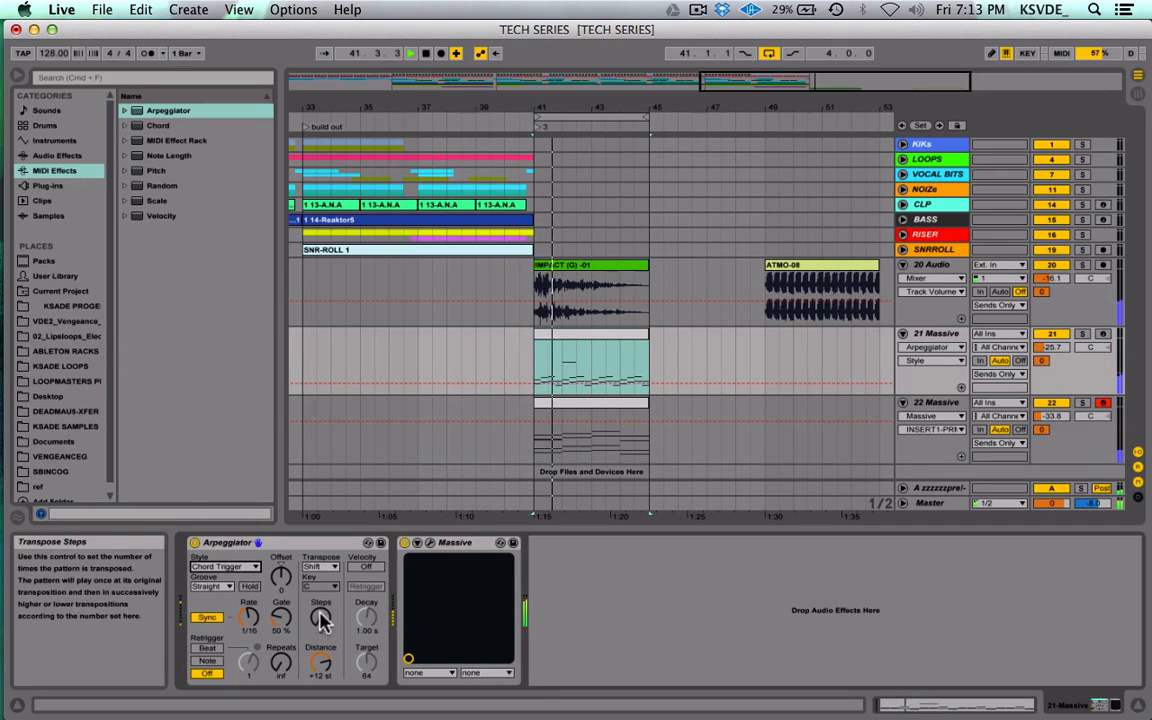
left_click(320, 566)
left_click(326, 520)
left_click(321, 617)
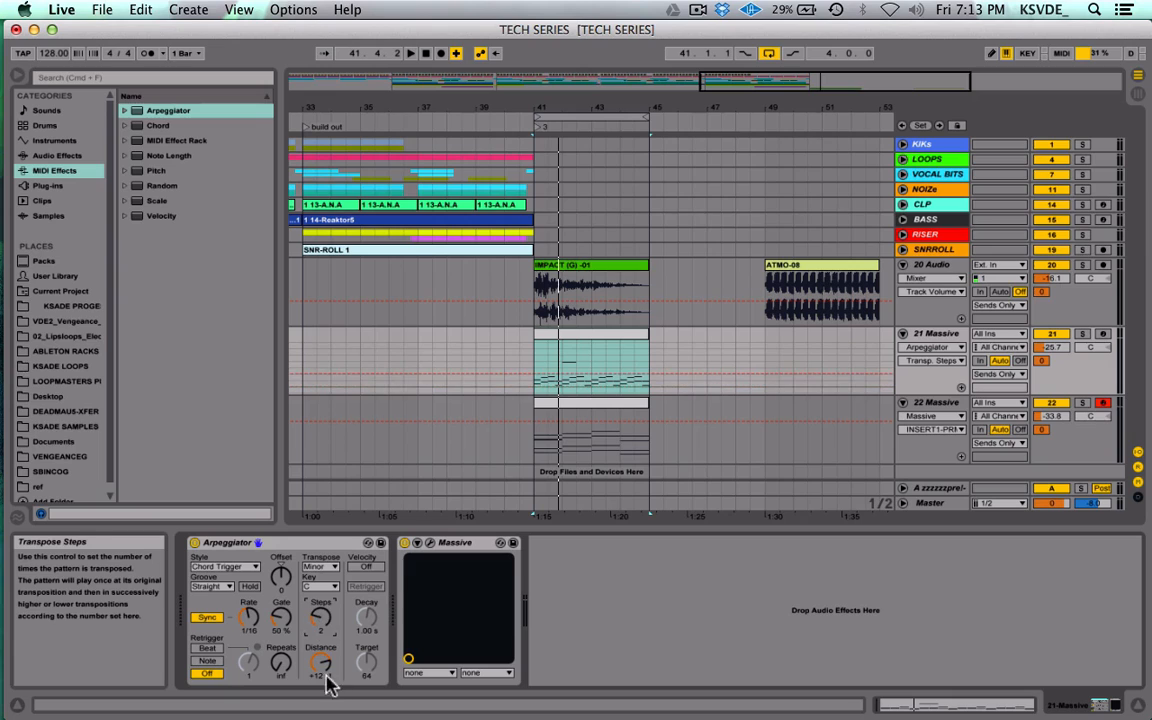
left_click_drag(326, 676, 326, 680)
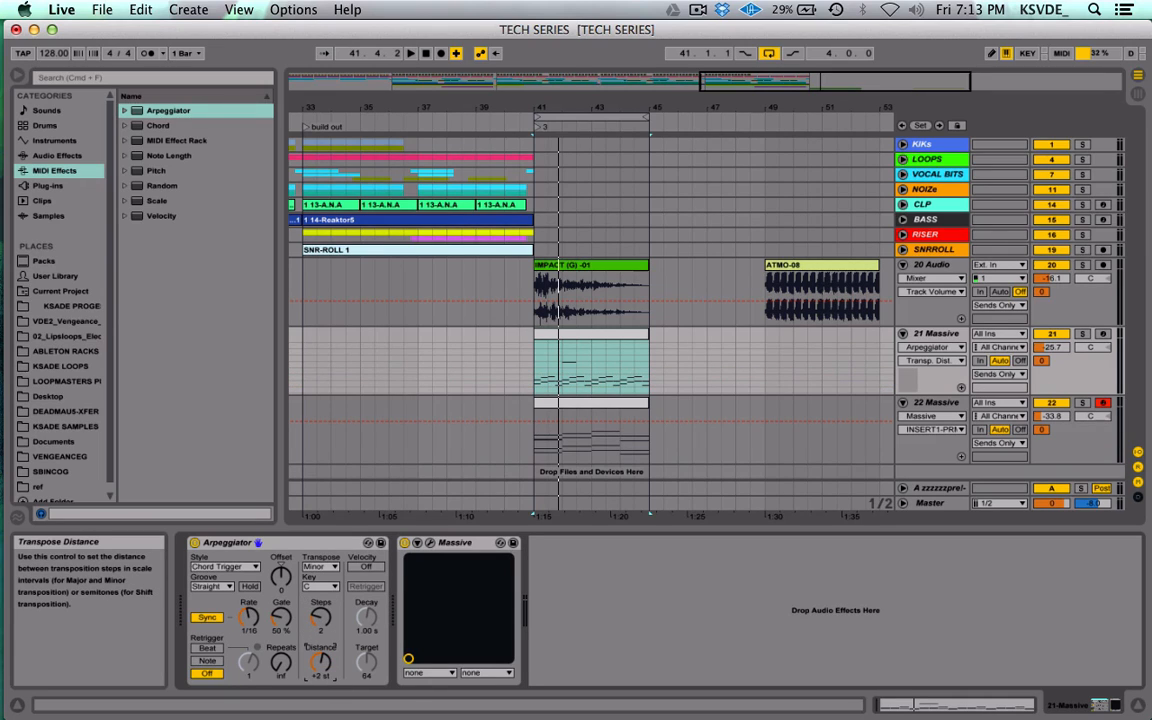
key("space")
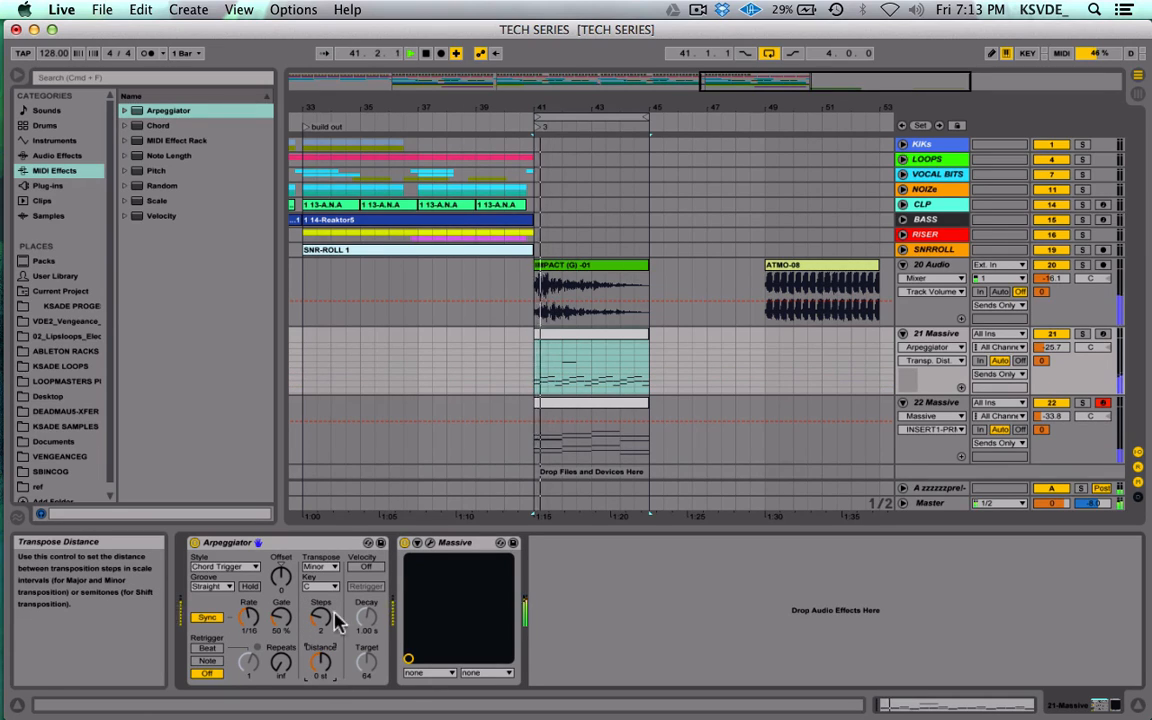
Step: Try the arpeggiator's Down style and settle on the Up style
left_click(228, 564)
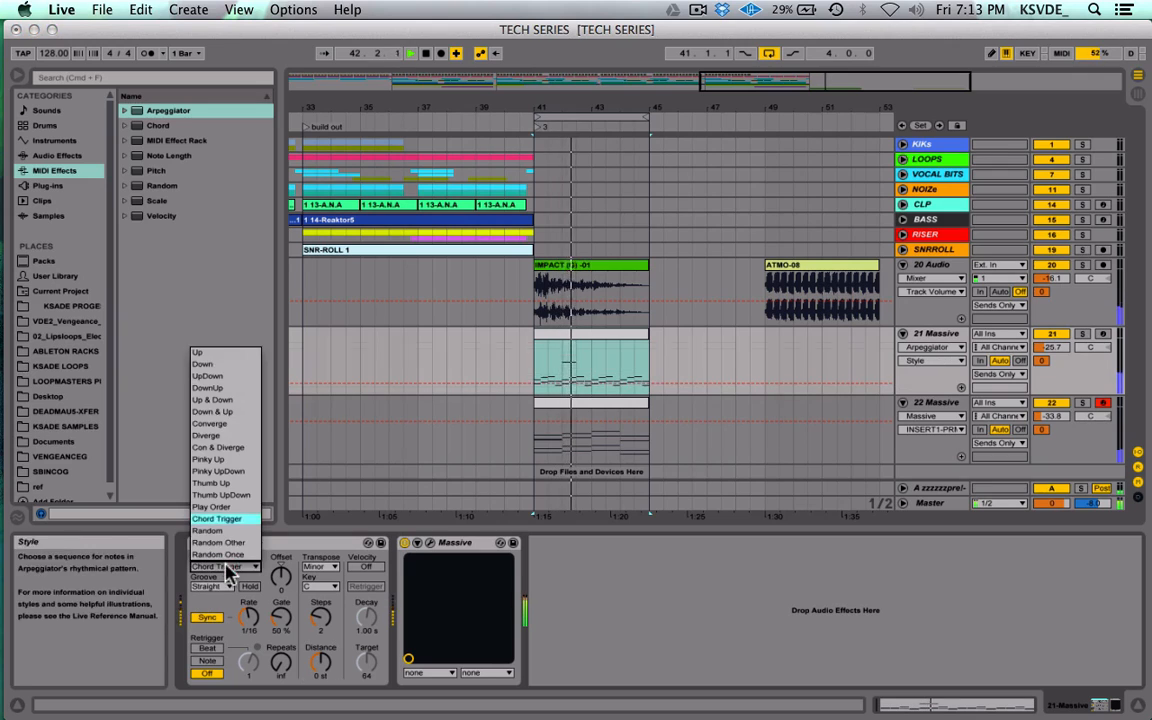
left_click(223, 365)
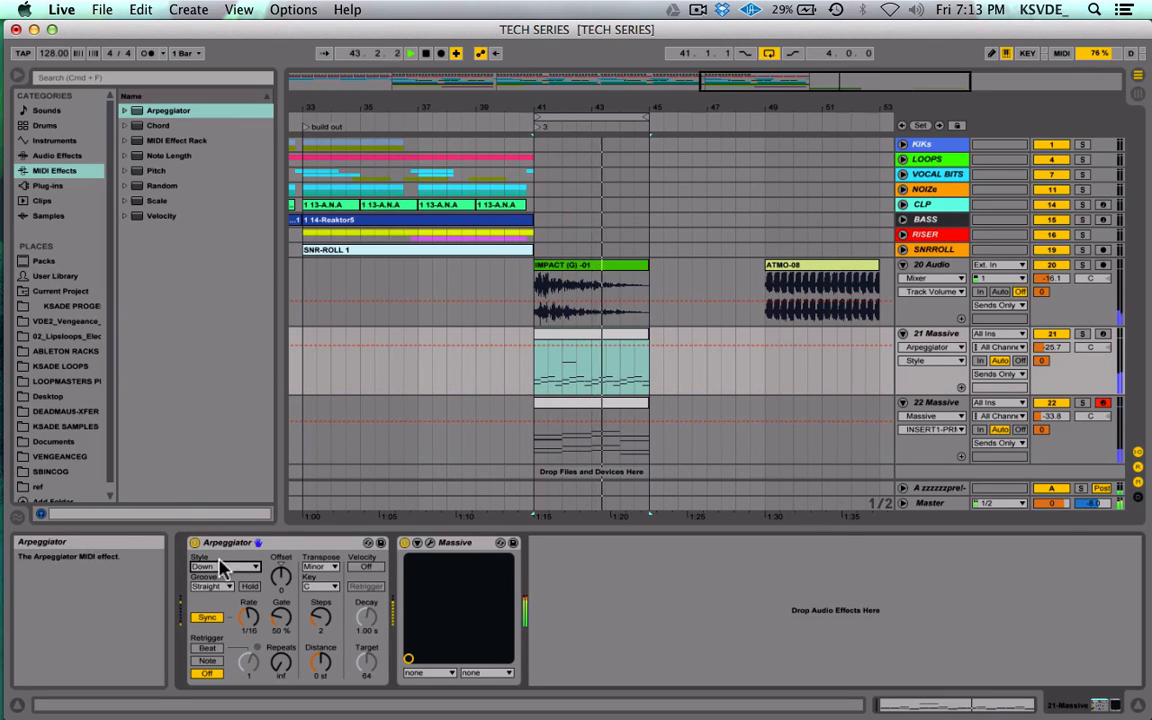
left_click(222, 566)
left_click(215, 347)
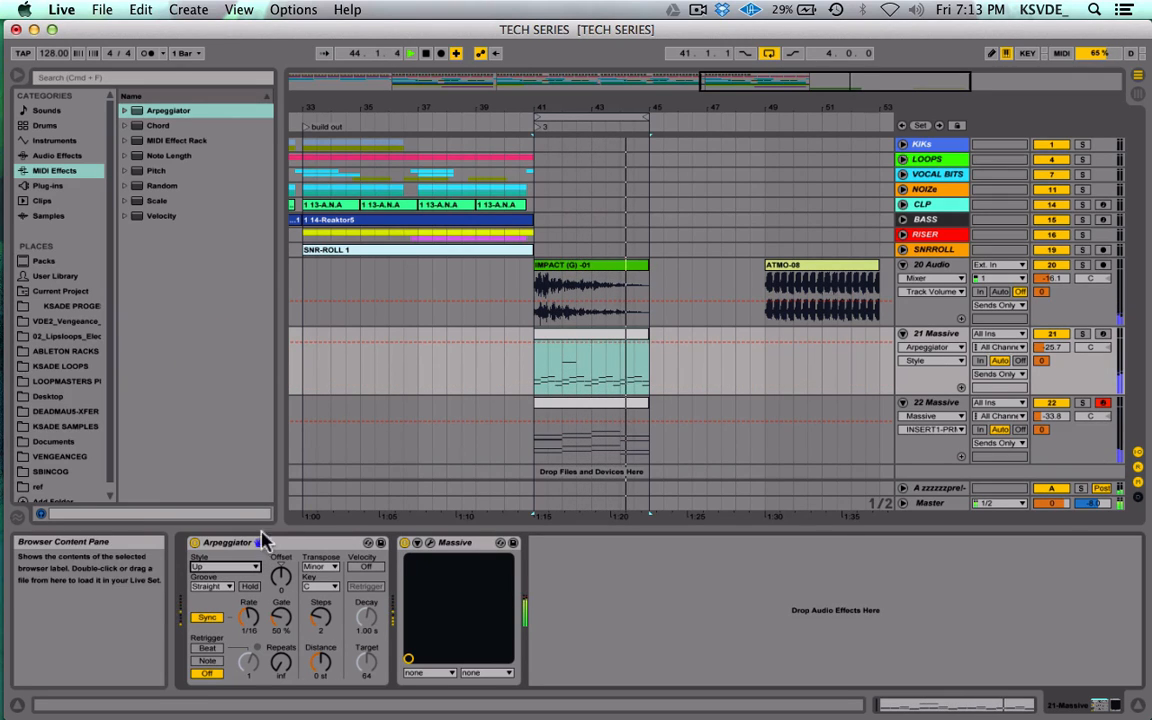
Step: Delete the repeated notes in bars 3 and 4 of track 21's clip and select the first two bars
double_click(585, 333)
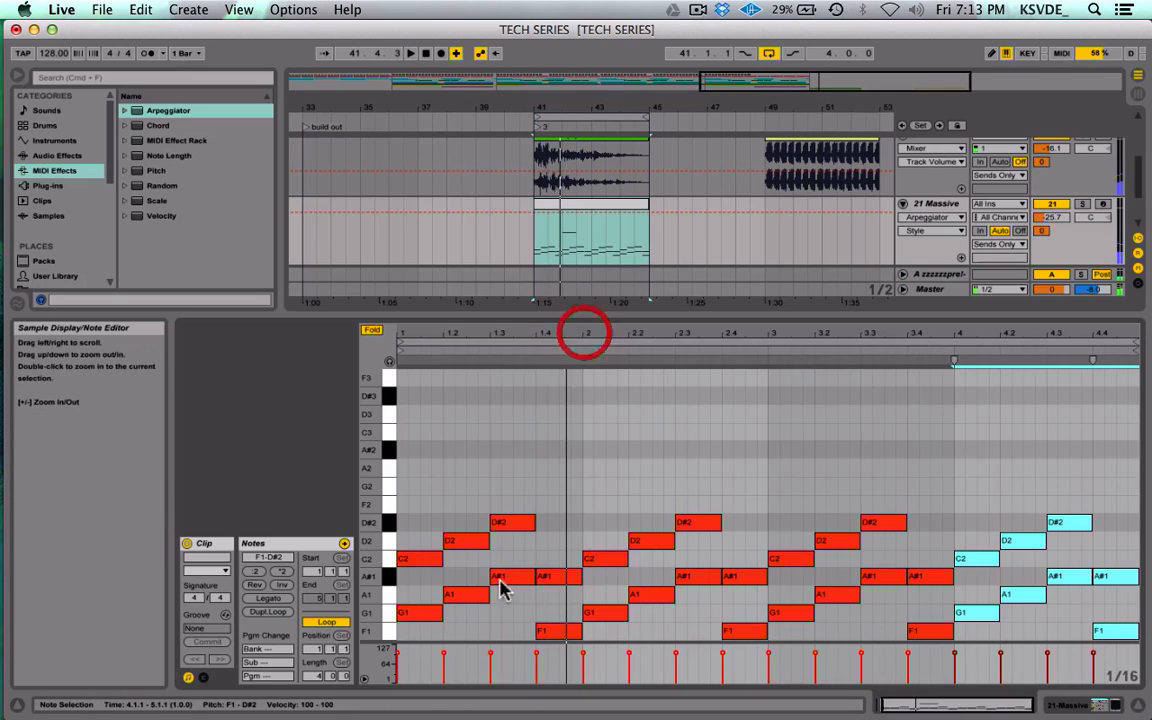
left_click_drag(778, 430, 1115, 640)
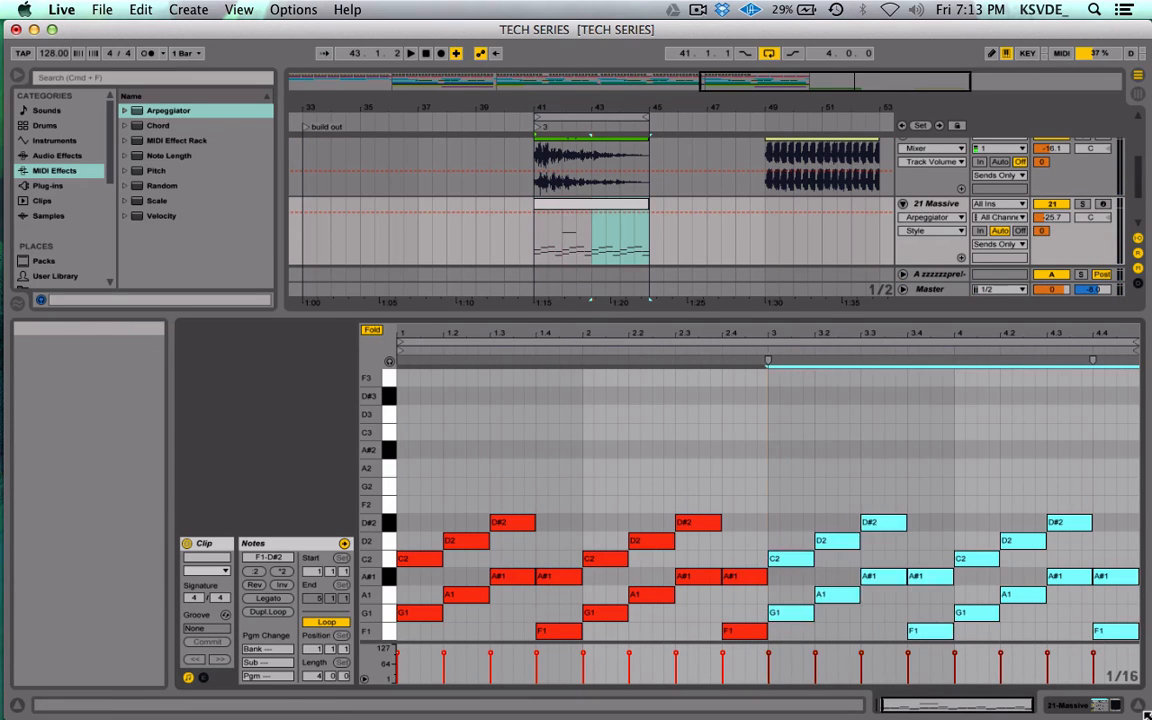
key("Delete")
left_click_drag(645, 593, 422, 692)
left_click(422, 692)
key("shift+Tab")
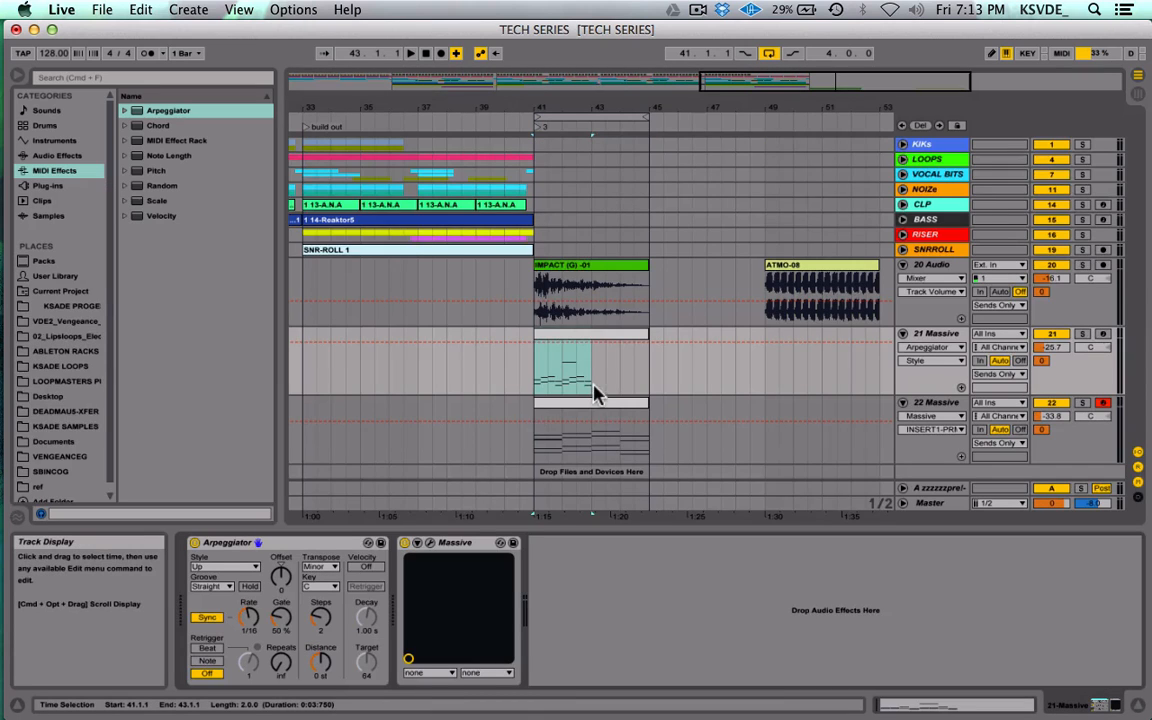
Step: Replace track 21's clip with a copy of track 22's chord clip and open its notes
left_click_drag(592, 403, 592, 373)
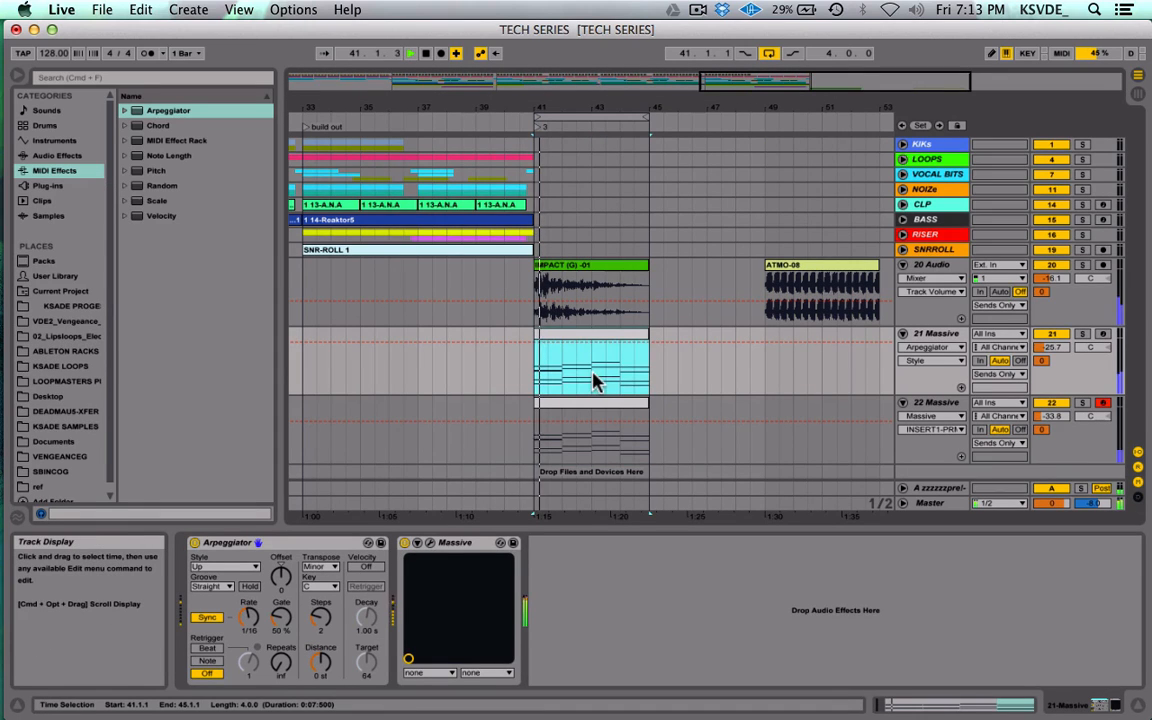
double_click(578, 334)
key("space")
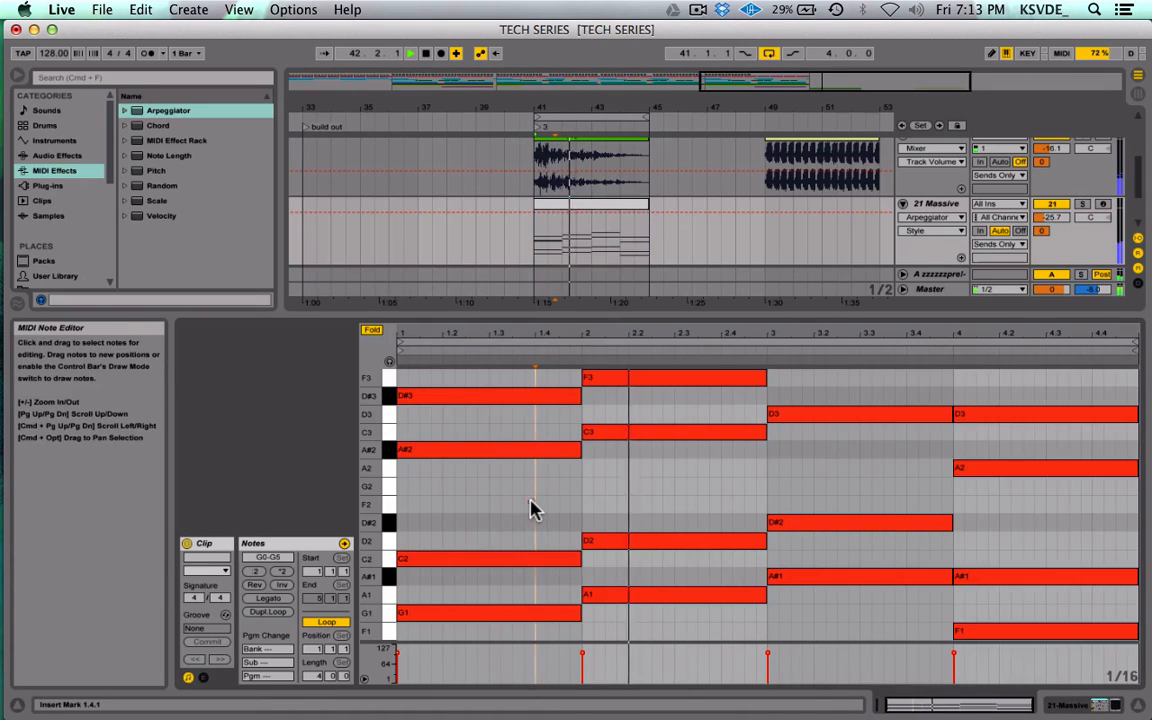
Step: Transpose all the notes in track 21's new chord clip down one octave
key("super+a")
key("shift+Down")
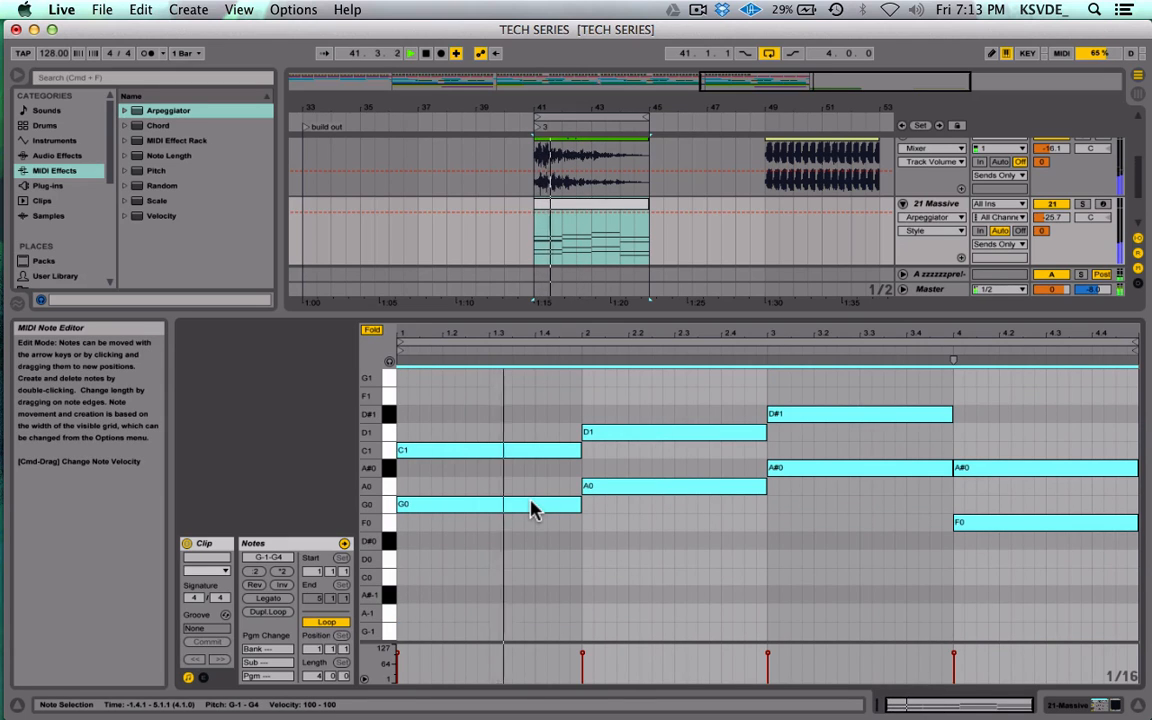
left_click_drag(946, 697, 937, 705)
scroll(812, 527, "up", 10)
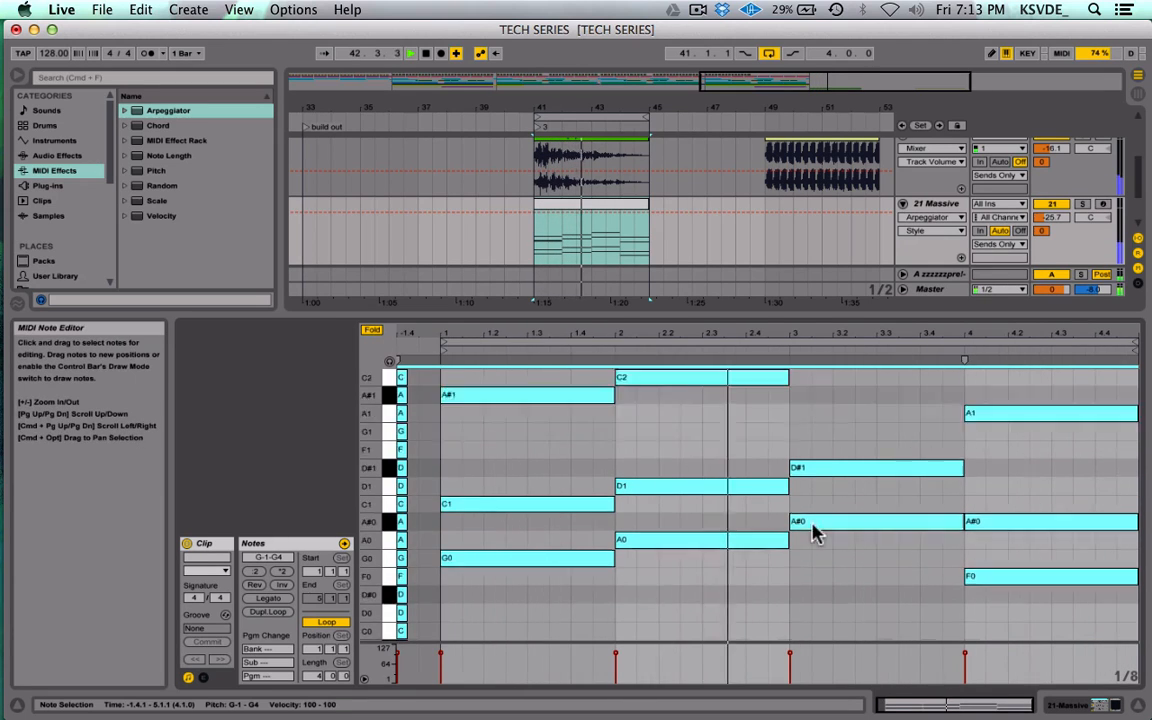
scroll(805, 519, "down", 6)
scroll(800, 517, "up", 1)
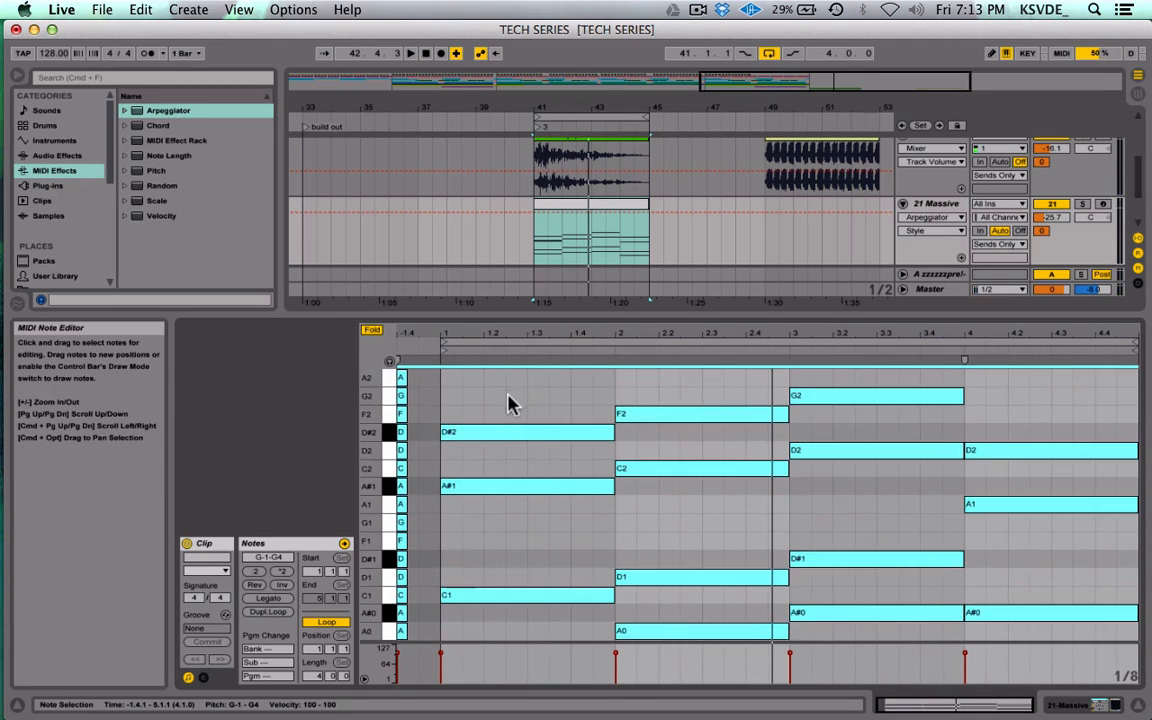
Step: Delete the top notes of the chords in bars 1 to 4 of track 21's clip
left_click_drag(509, 448, 786, 335)
key("Delete")
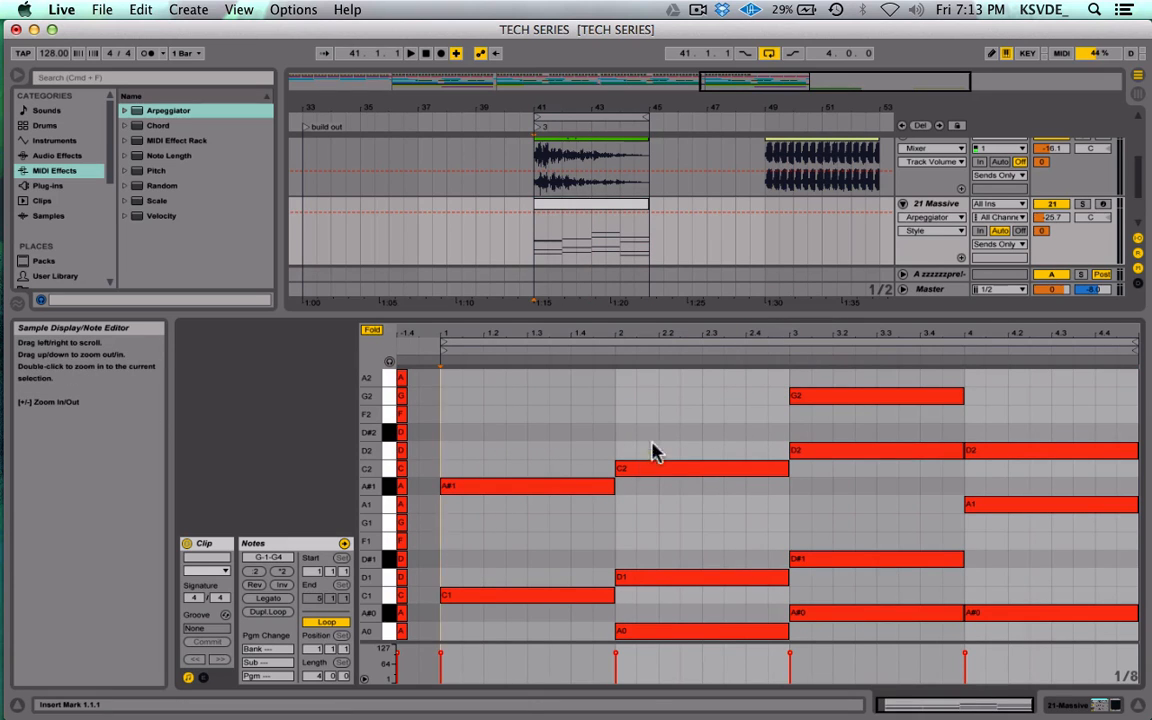
left_click_drag(710, 374, 1029, 391)
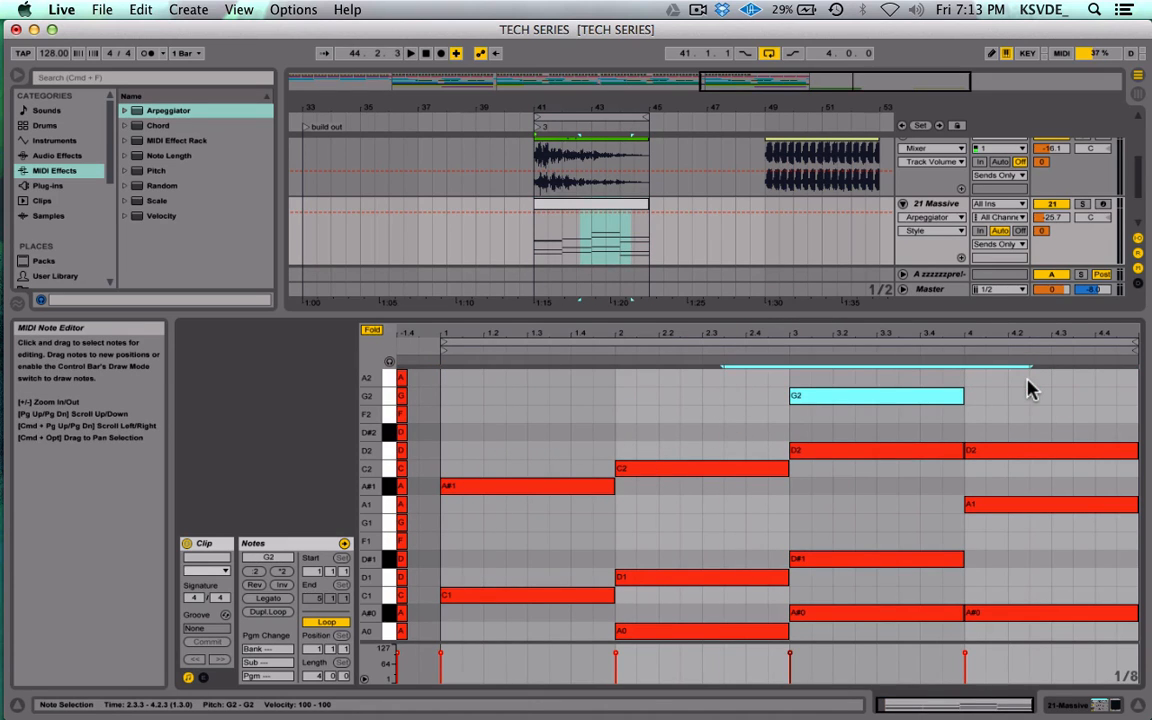
key("Delete")
scroll(877, 489, "up", 3)
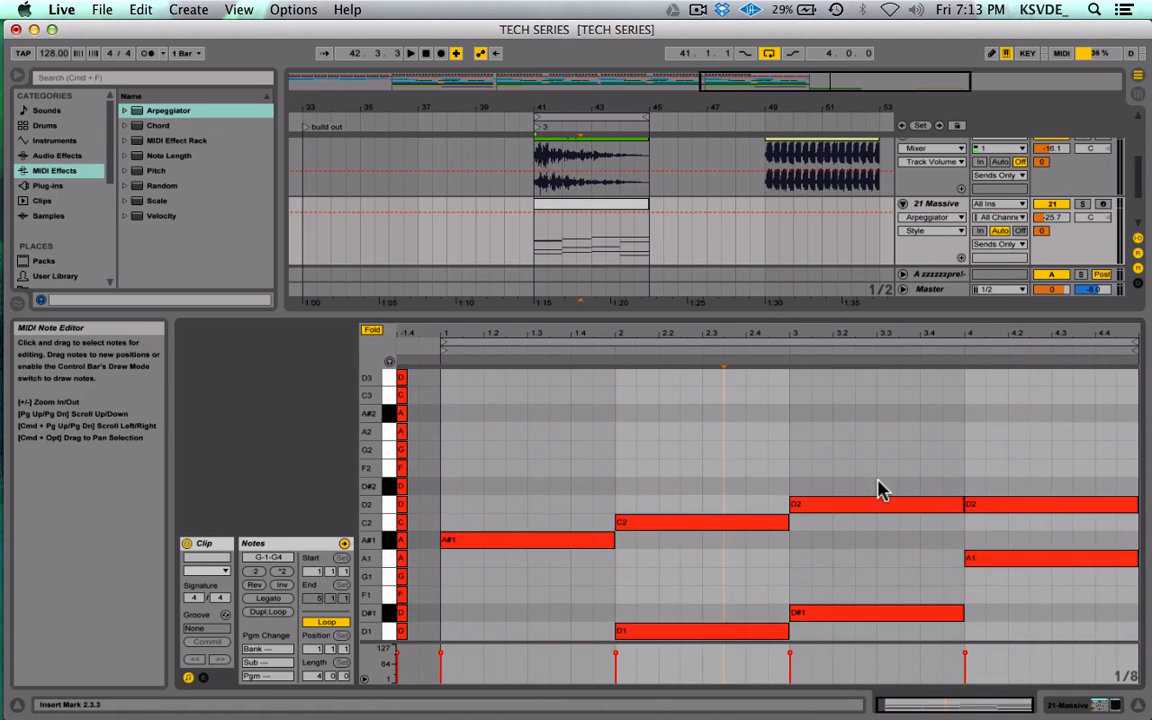
left_click(1015, 519)
left_click(1020, 508)
key("Delete")
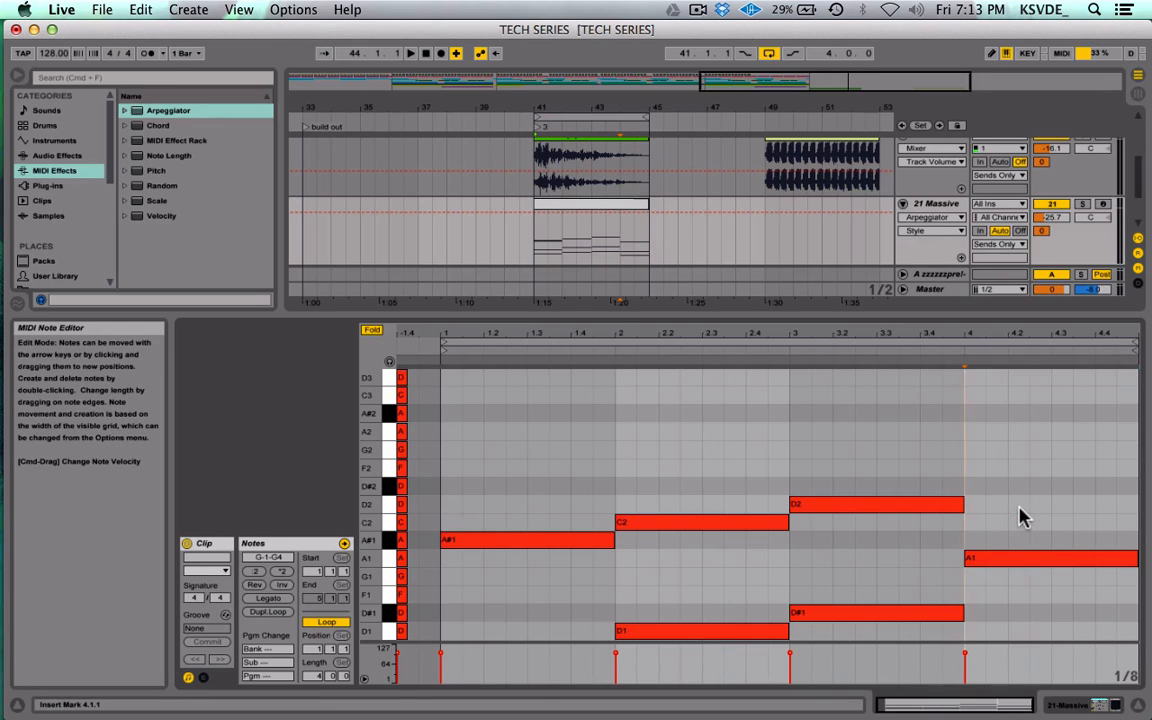
Step: Play the chords and set track 21's arpeggiator rate to 1/12 and gate to 200%
key("shift+Tab")
key("space")
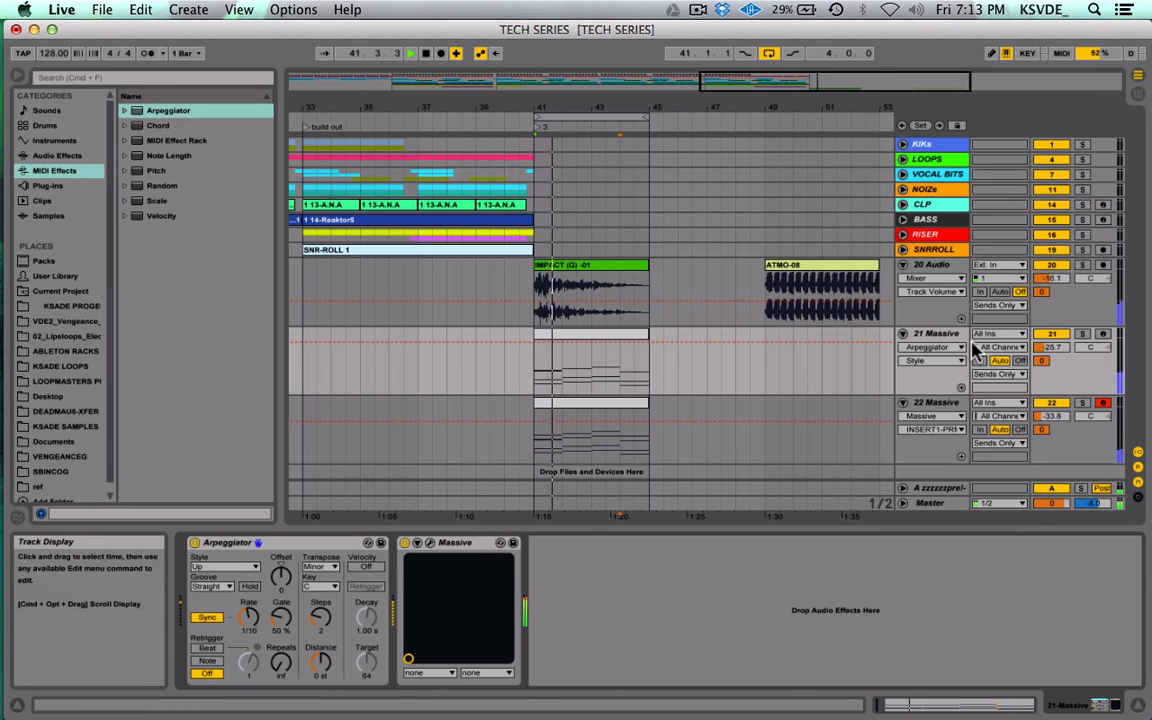
left_click_drag(258, 612, 281, 596)
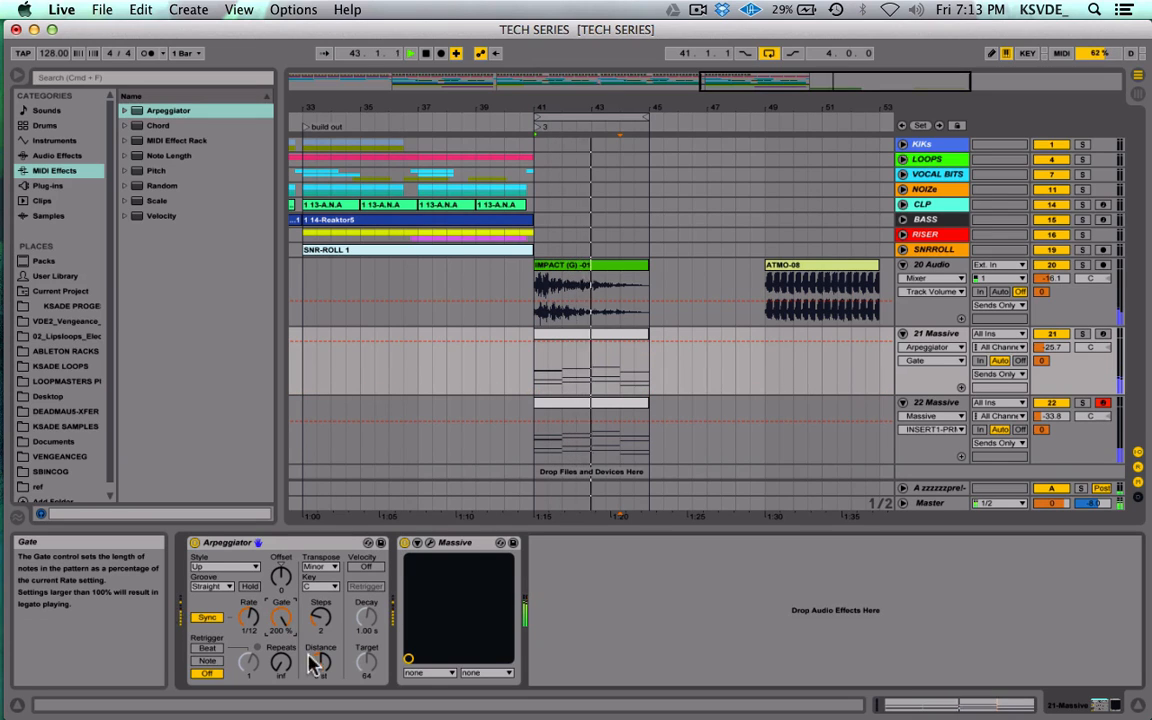
Step: Mute track 22 and delete the Arpeggiator from track 21
left_click(1054, 403)
left_click(499, 365)
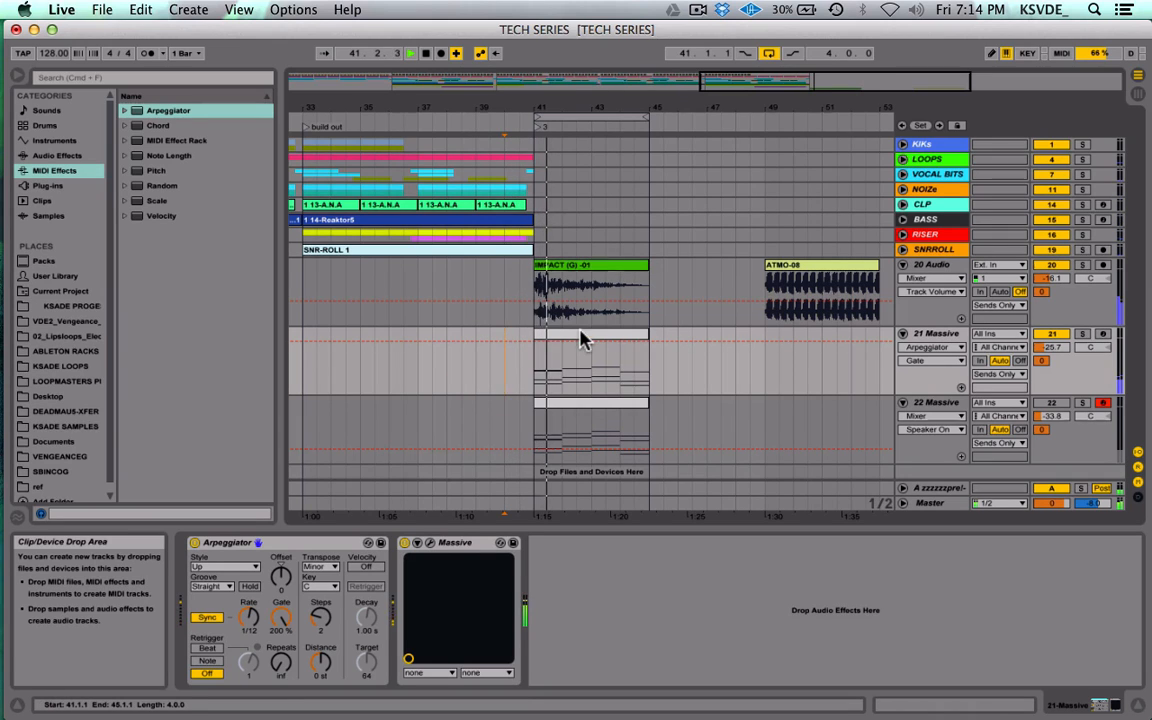
left_click(945, 334)
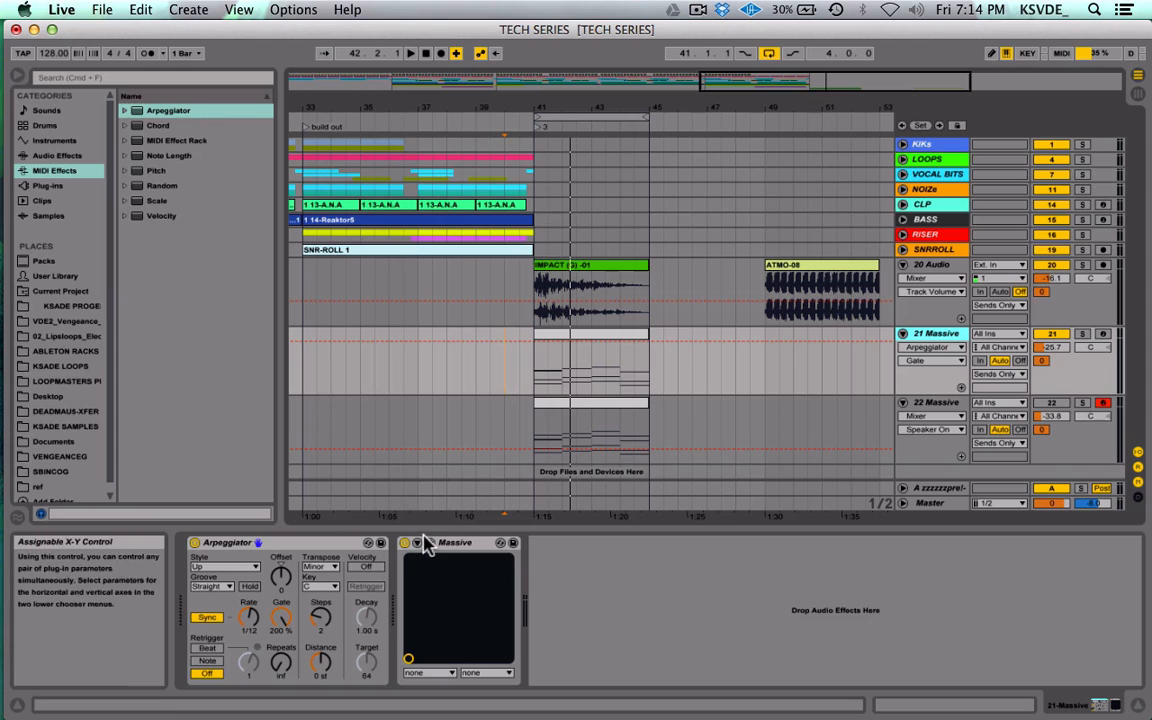
left_click(194, 542)
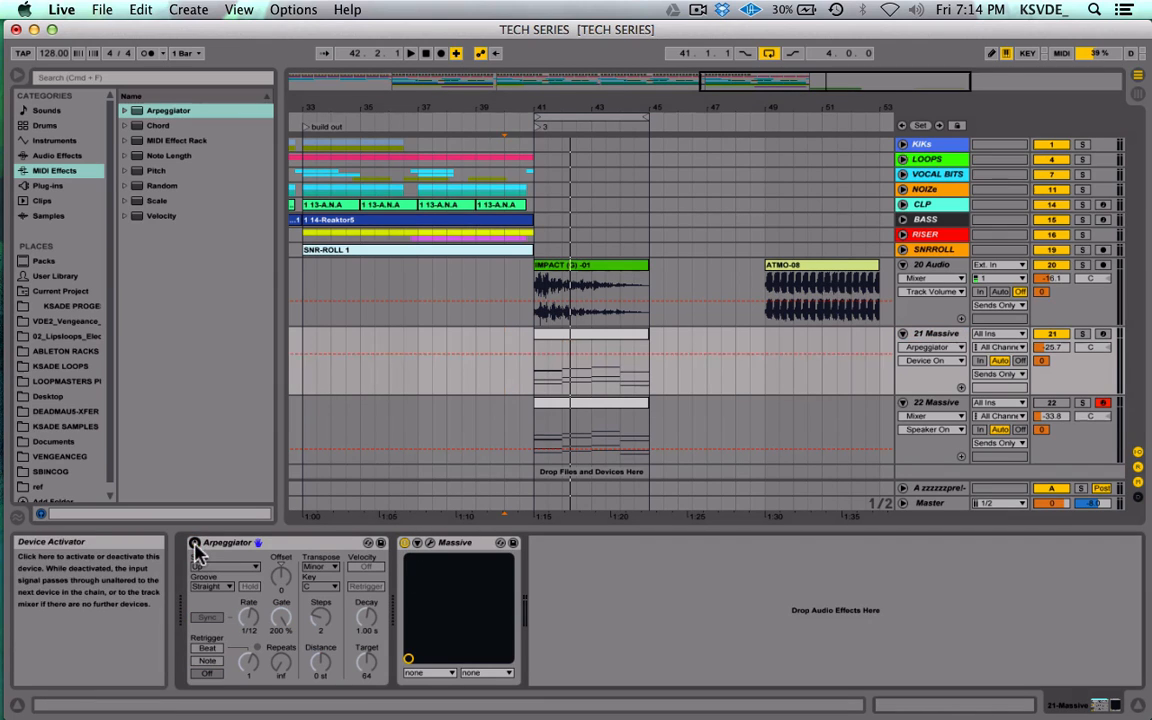
left_click(309, 544)
key("Delete")
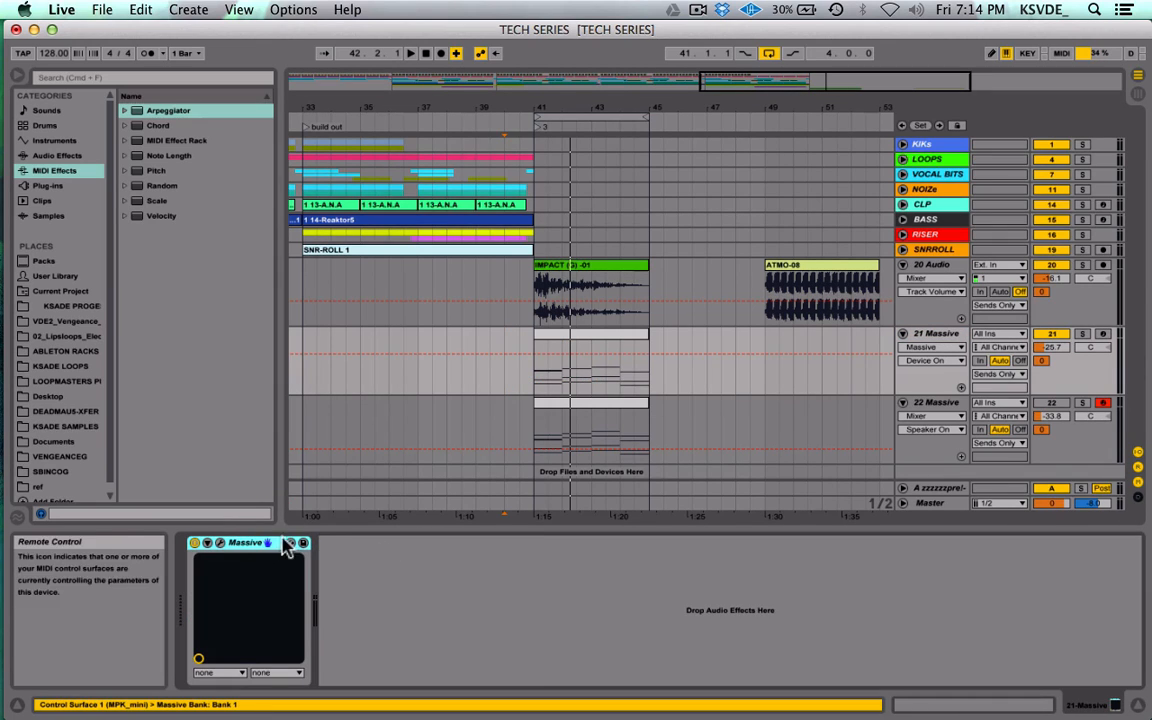
Step: Swap track 21's Massive instrument for LennarDigital's Sylenth1
left_click(219, 542)
left_click(133, 246)
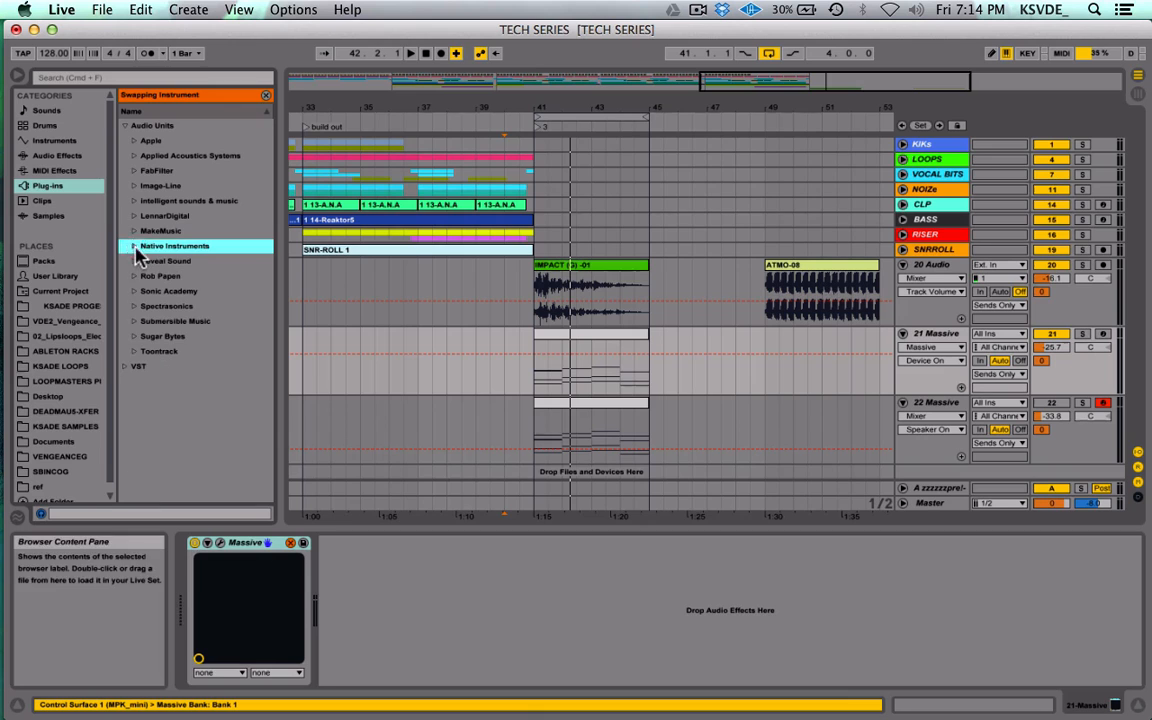
left_click(134, 216)
left_click(155, 230)
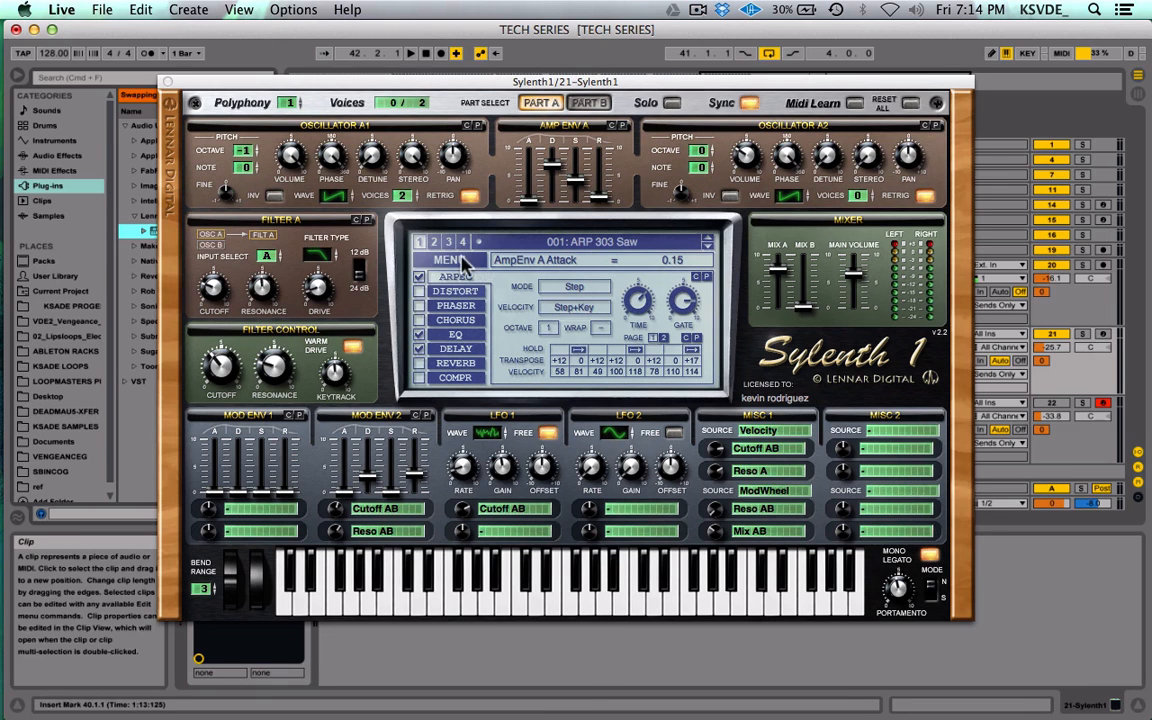
left_click(450, 260)
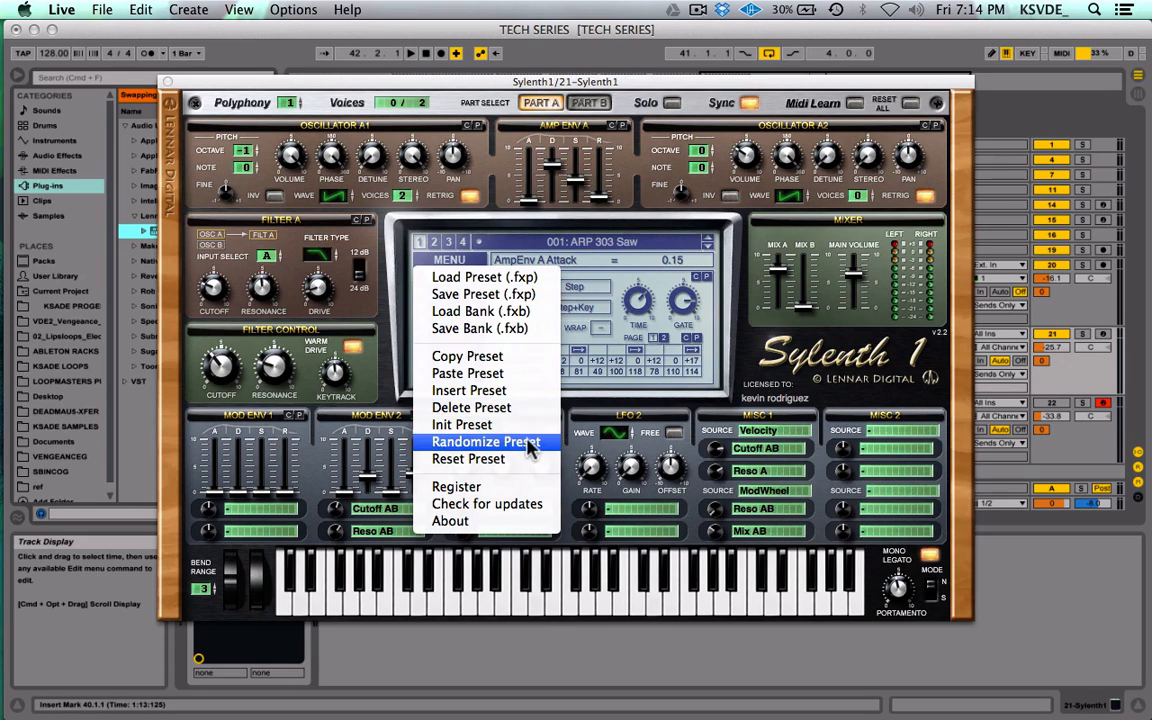
left_click(521, 333)
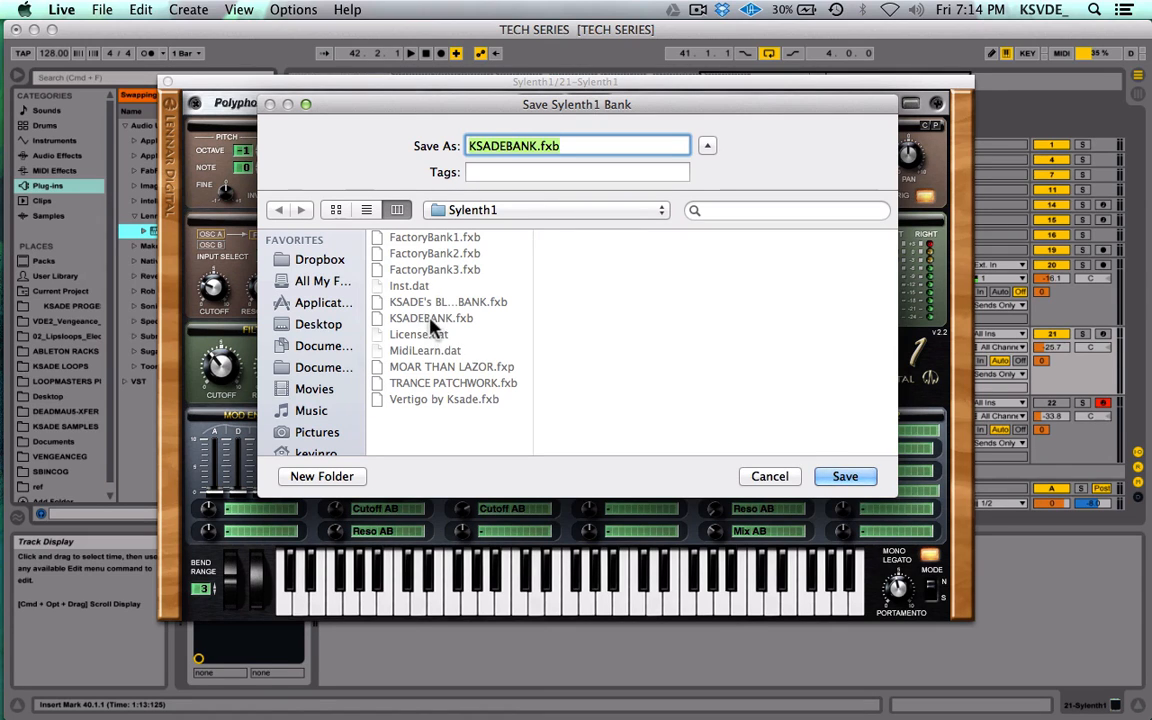
left_click(768, 477)
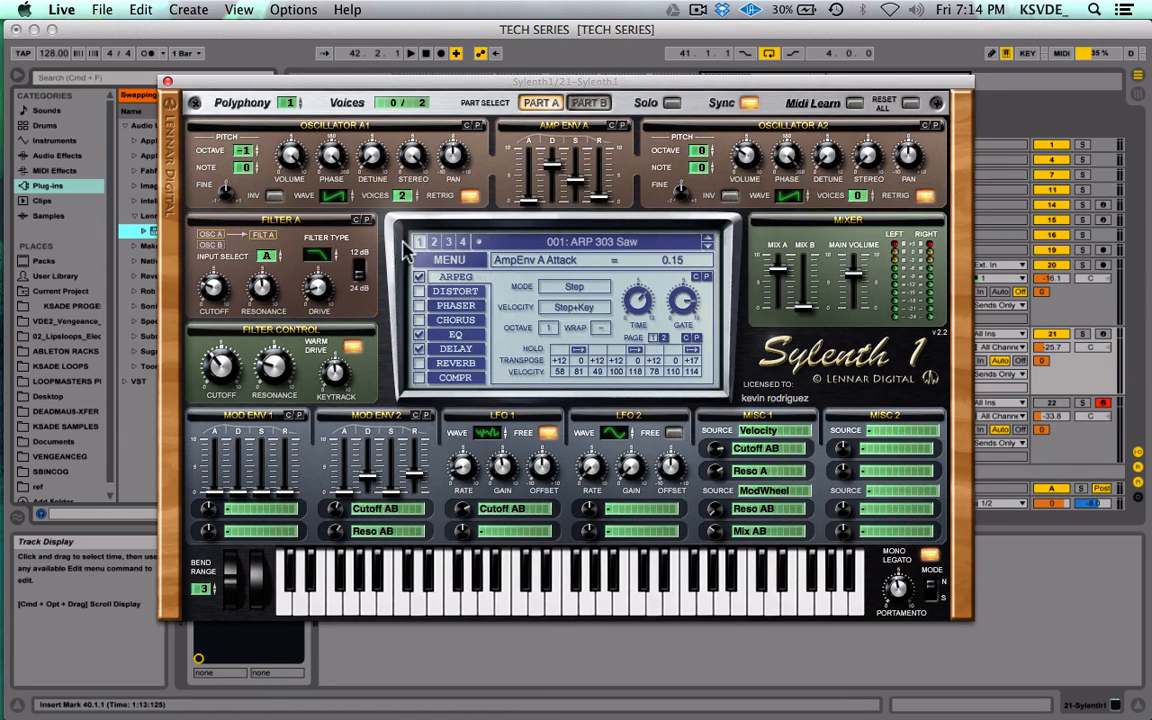
Step: Load the KSADEBANK.fxb bank into Sylenth1
left_click(449, 260)
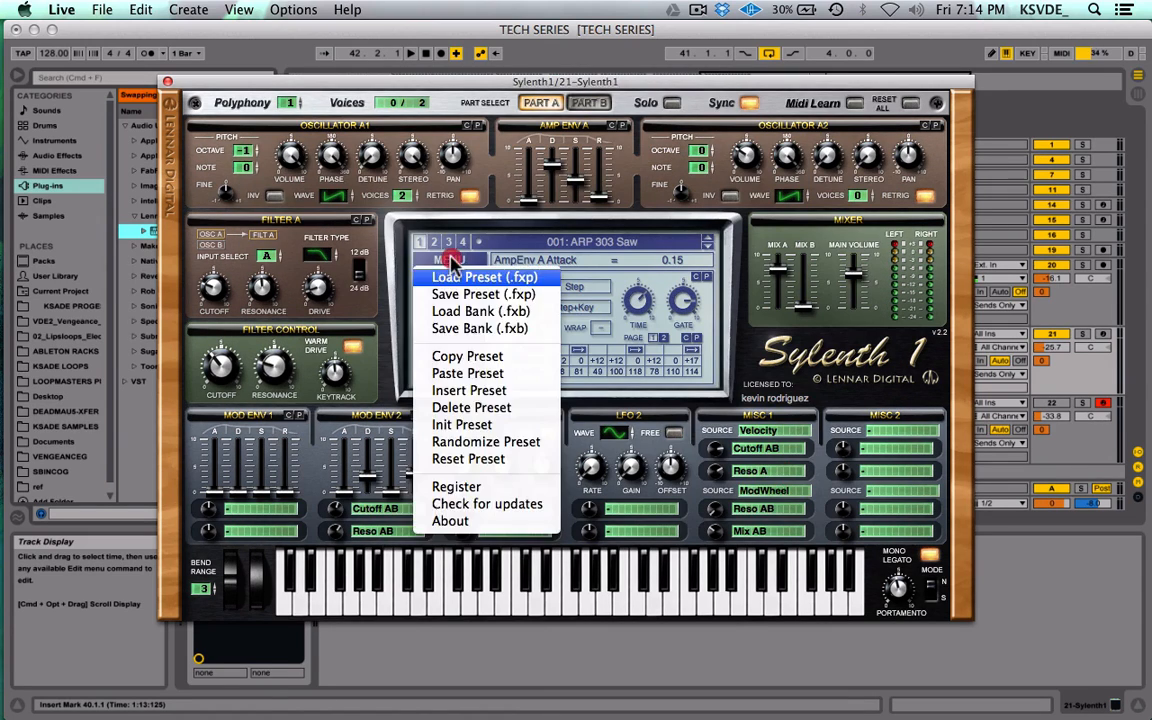
left_click(490, 312)
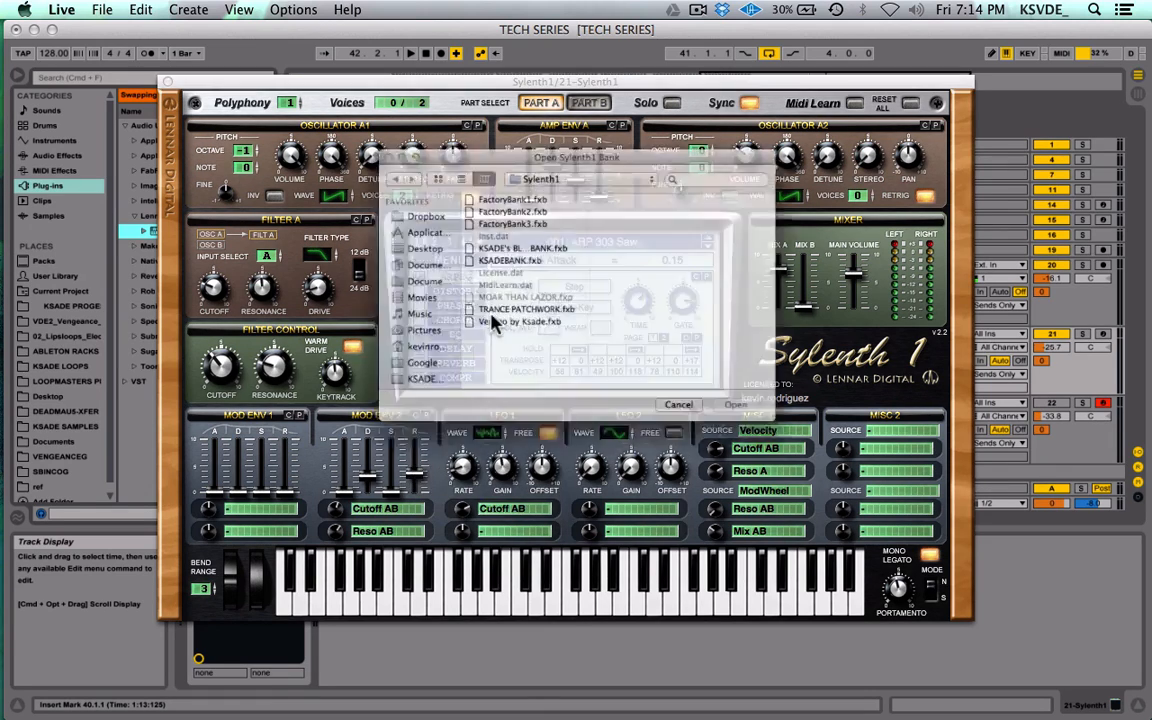
left_click(479, 255)
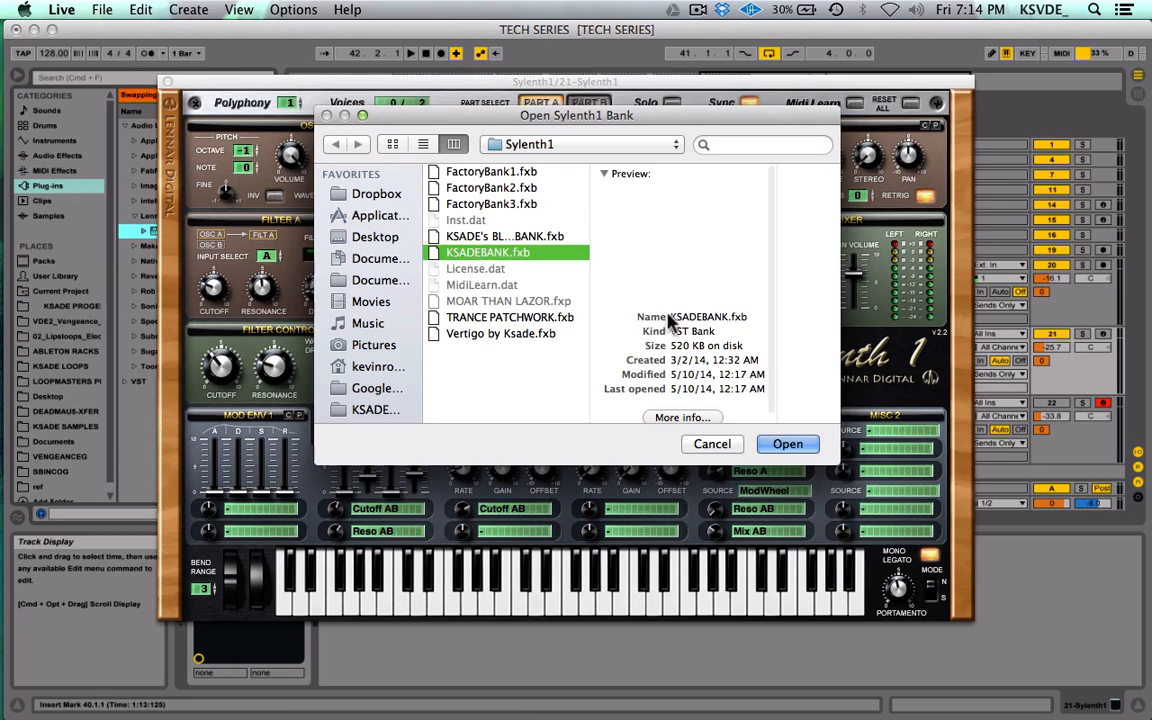
left_click(787, 446)
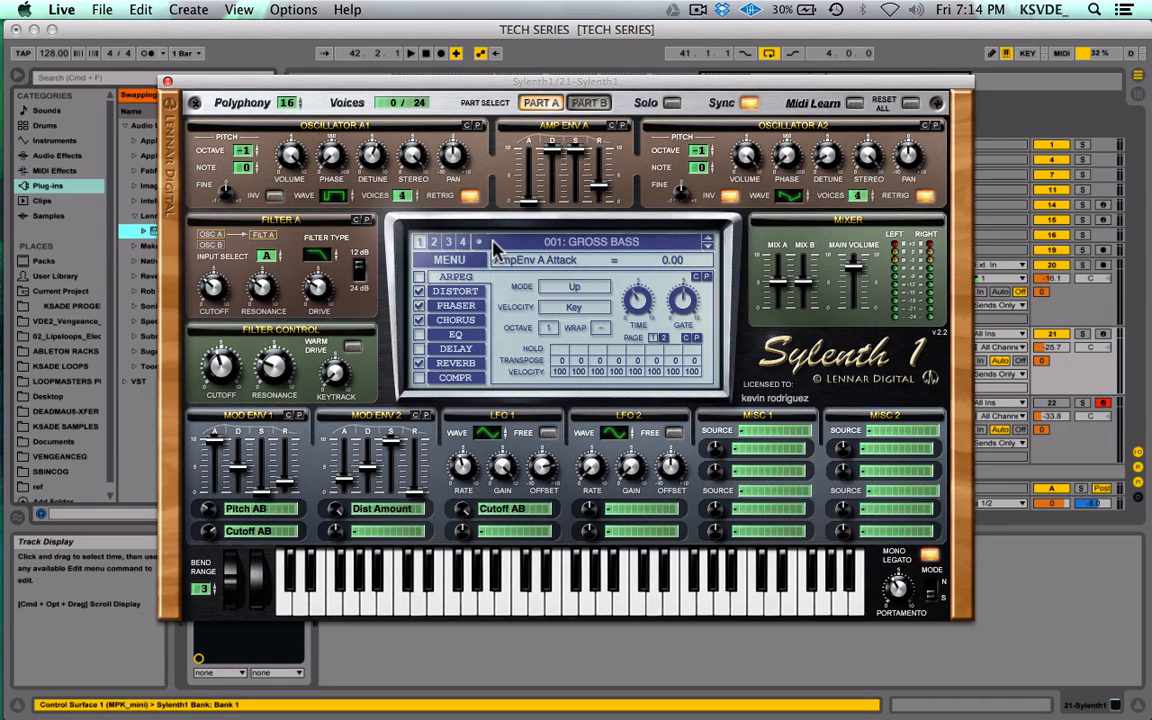
Step: Play track 21's chord clip to audition Sylenth1's GROSS BASS preset
key("space")
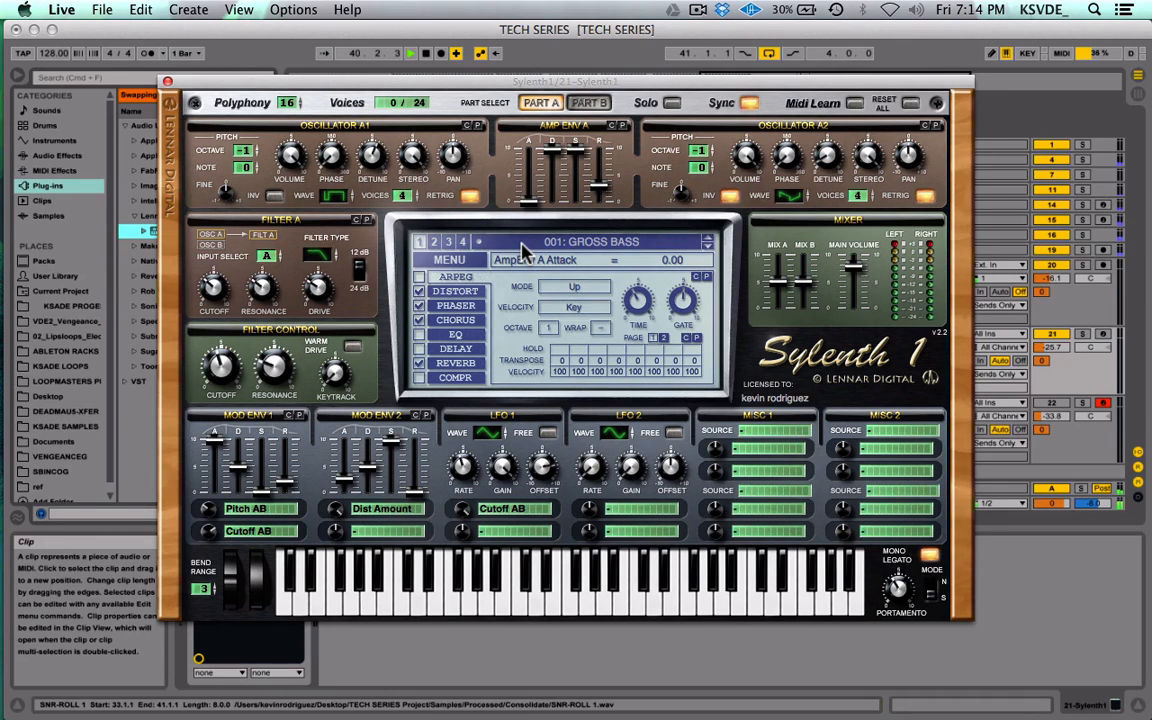
left_click_drag(370, 84, 373, 442)
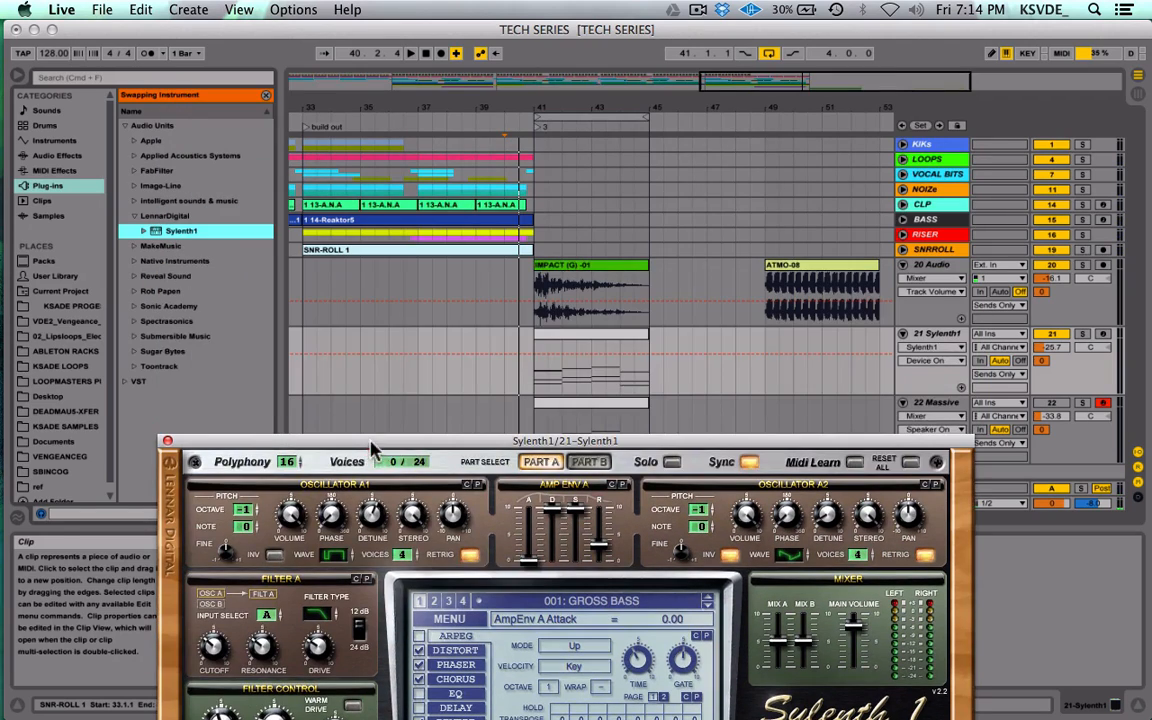
left_click(558, 342)
key("space")
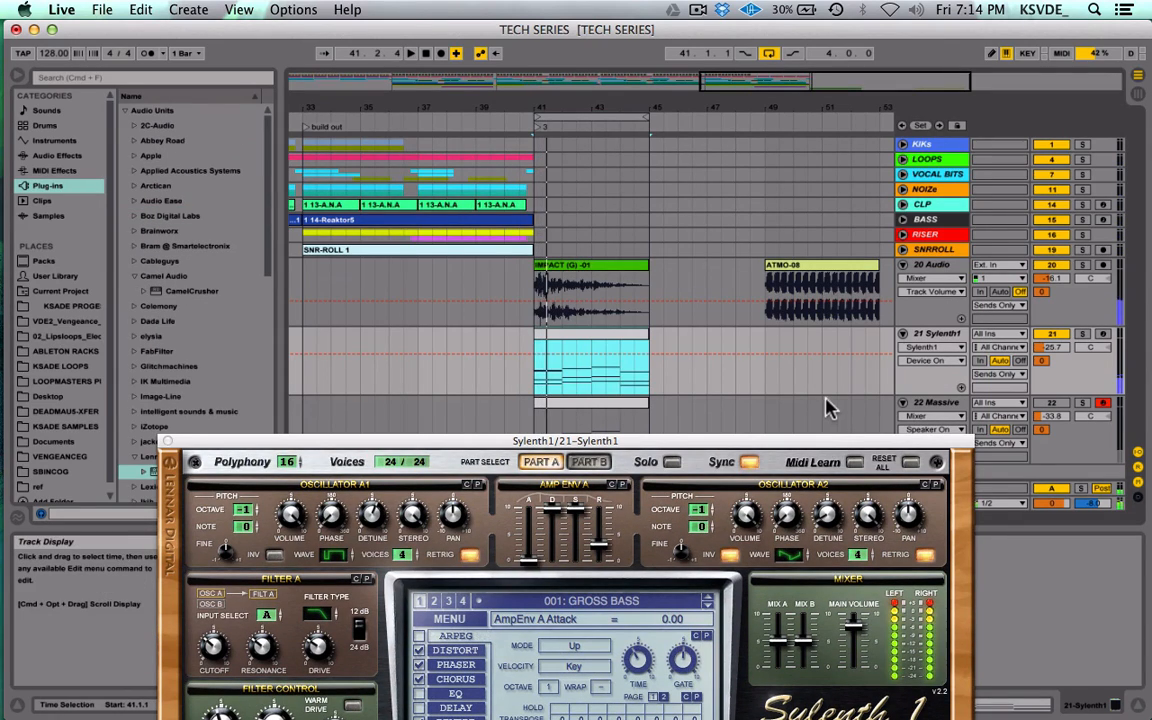
key("space")
Step: Choose the Sylenth1 preset 027: ARP KSADE SPACE for track 21 and close the instrument window
left_click_drag(820, 442, 820, 8)
left_click(591, 252)
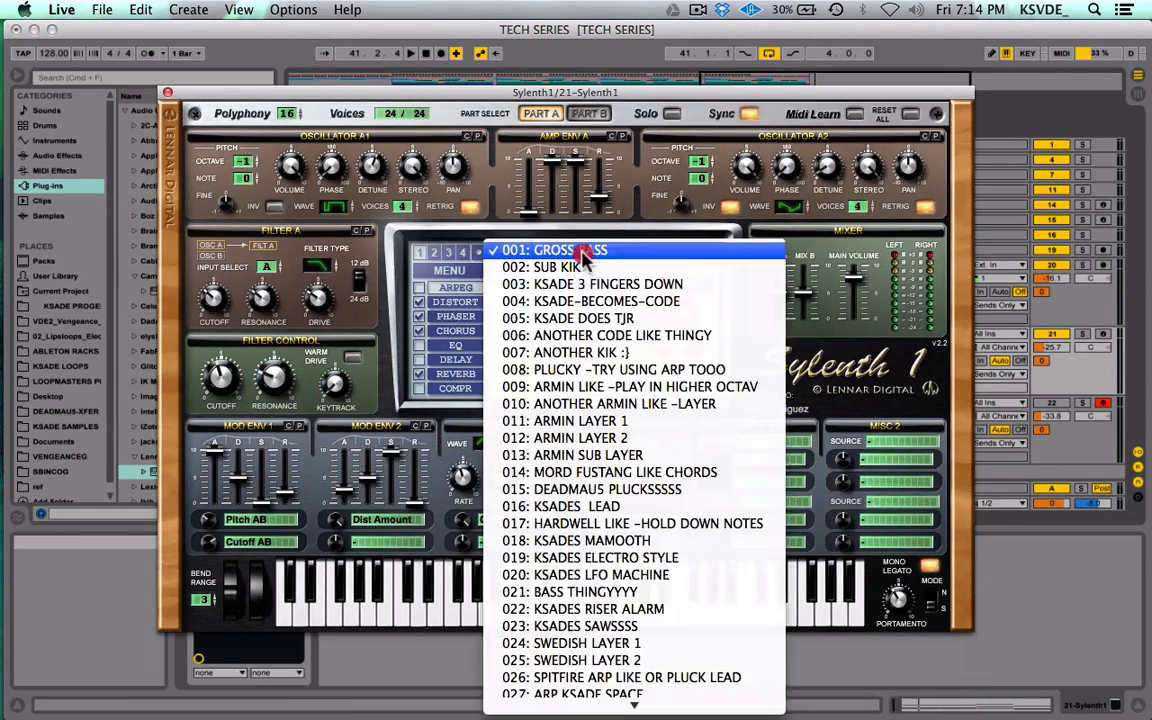
scroll(720, 570, "down", 10)
scroll(710, 490, "up", 1)
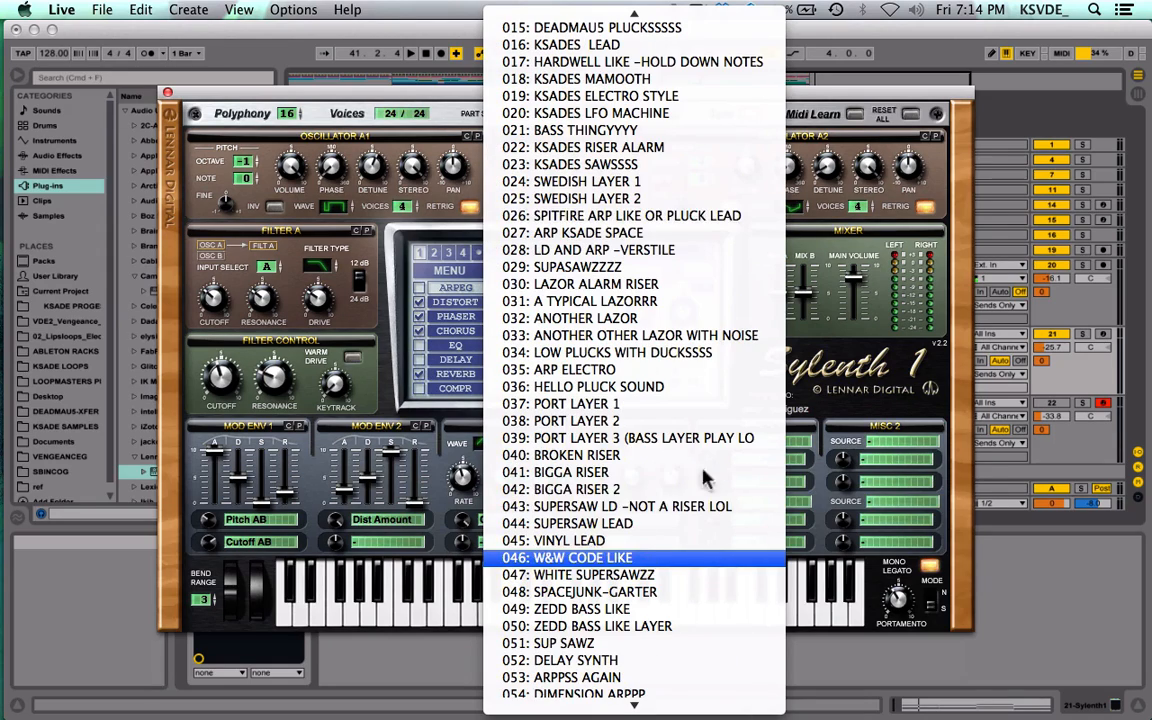
left_click(665, 235)
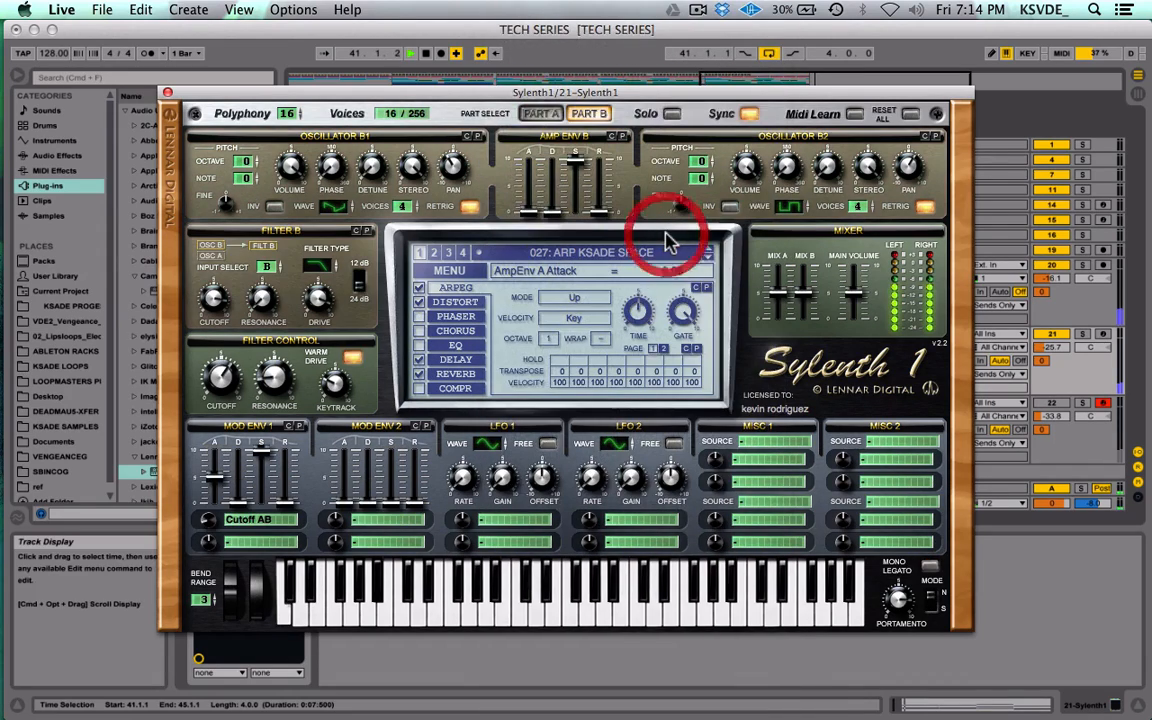
left_click(167, 92)
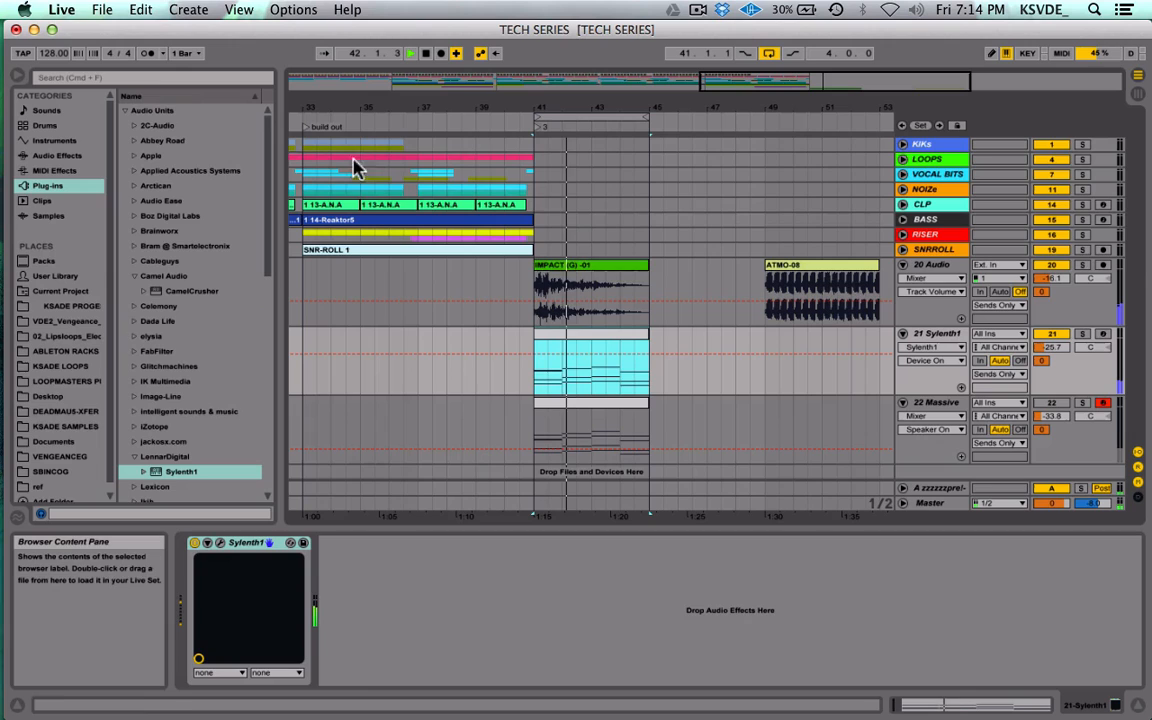
Step: Transpose all the notes in track 21's clip up one octave
double_click(558, 334)
key("super+a")
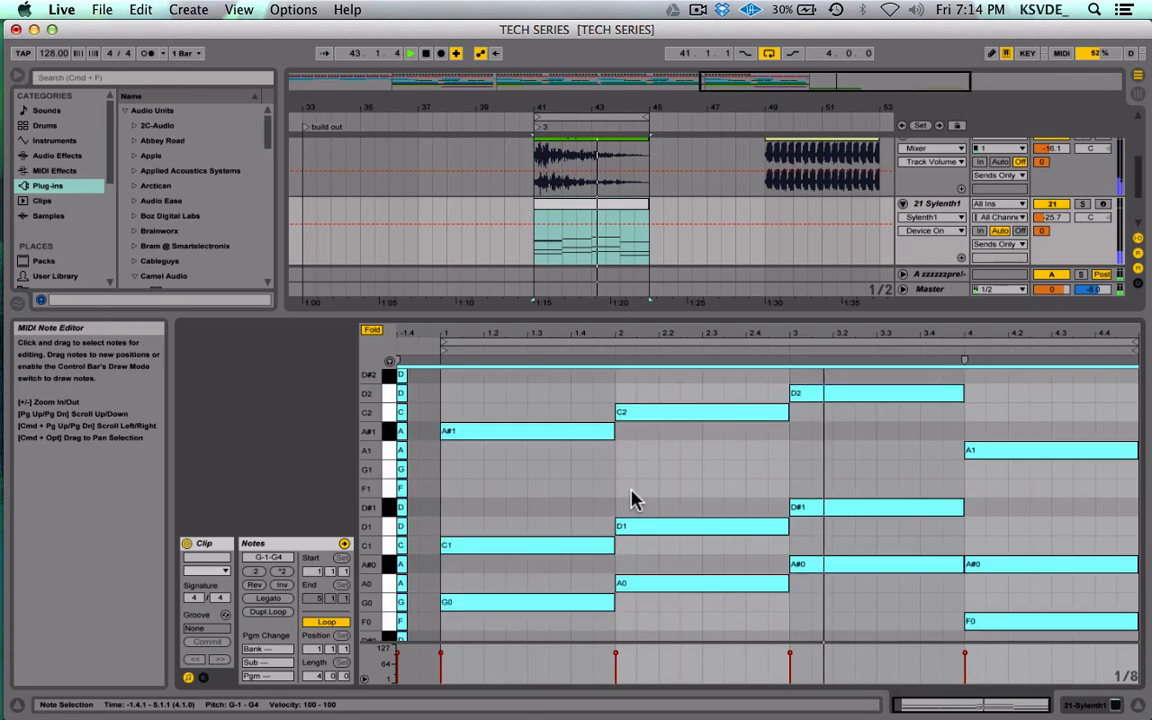
key("Delete")
key("super+v")
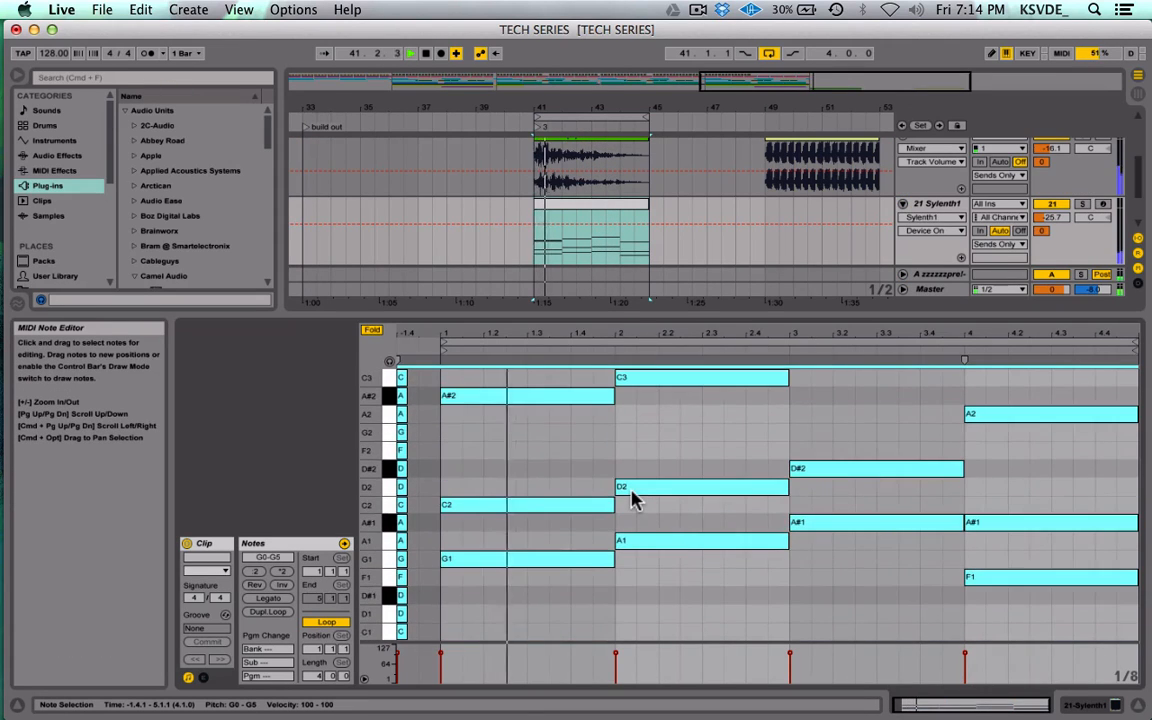
scroll(632, 496, "up", 5)
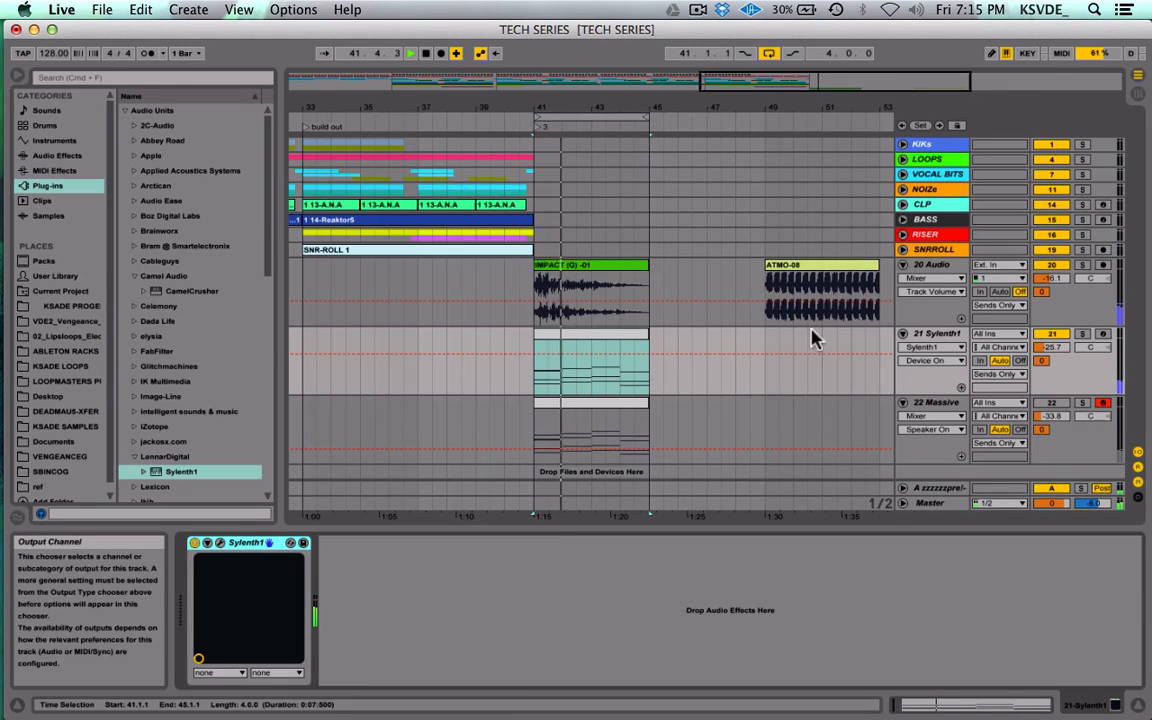
Step: Set Sylenth1's arpeggiator time to 1/8T and track 21's volume to -22.3
left_click(220, 542)
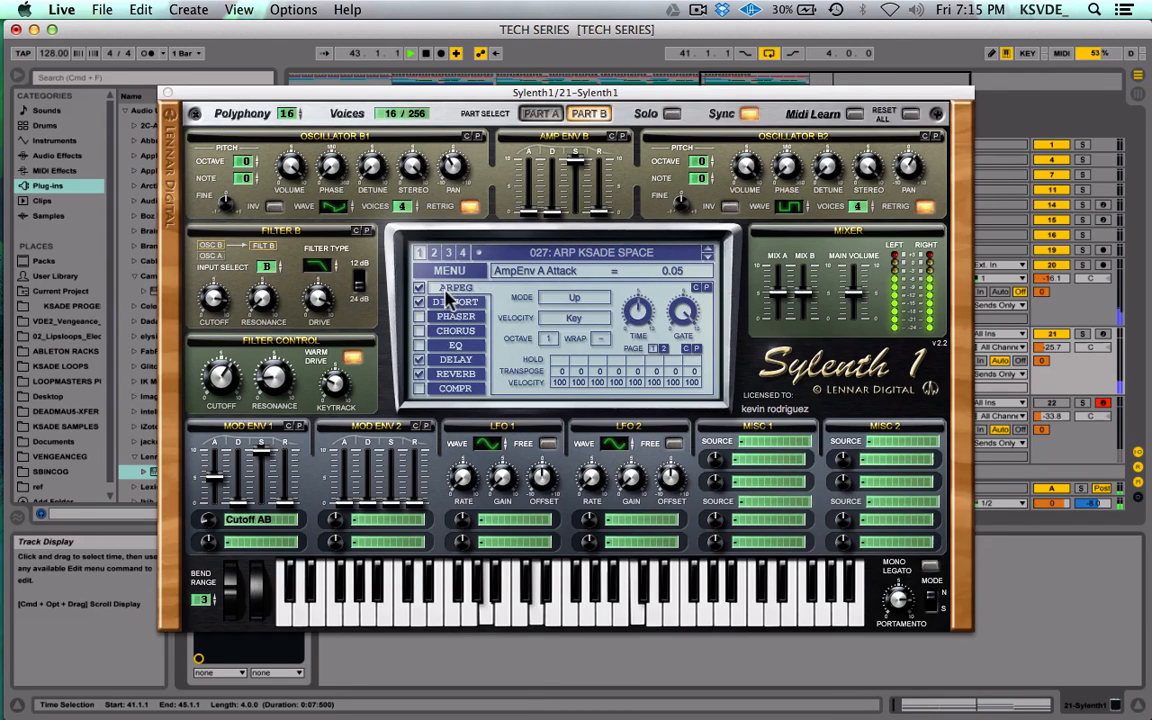
left_click_drag(640, 310, 645, 305)
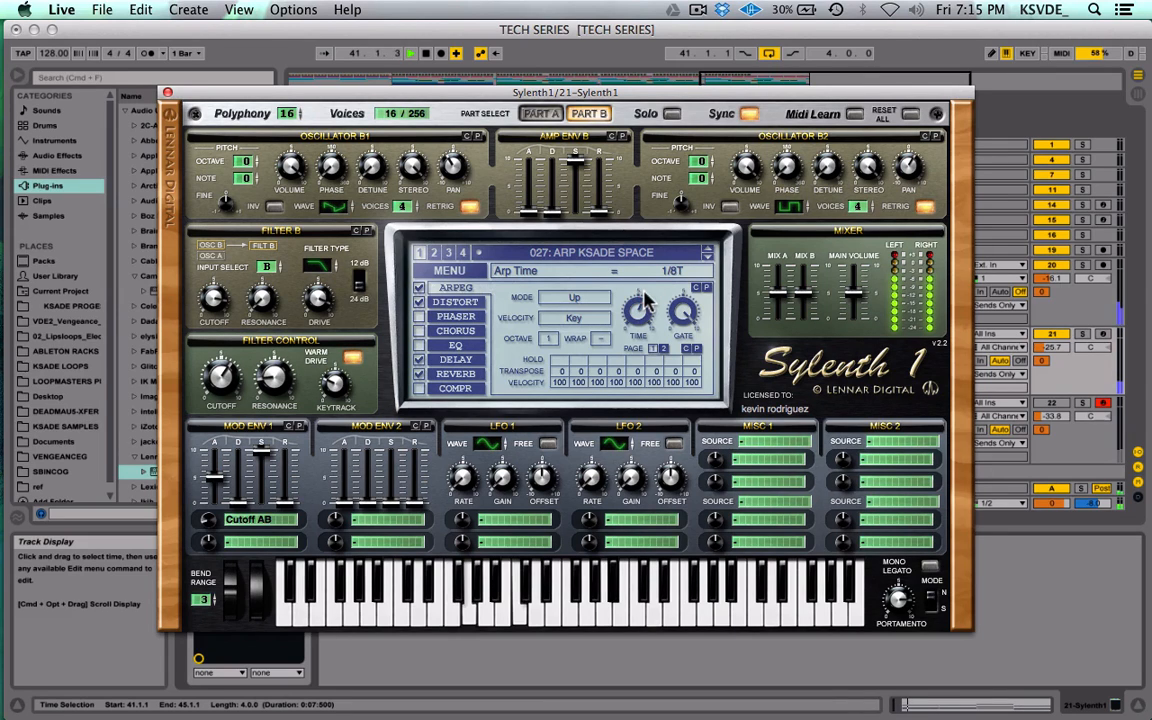
left_click(645, 300)
left_click(168, 92)
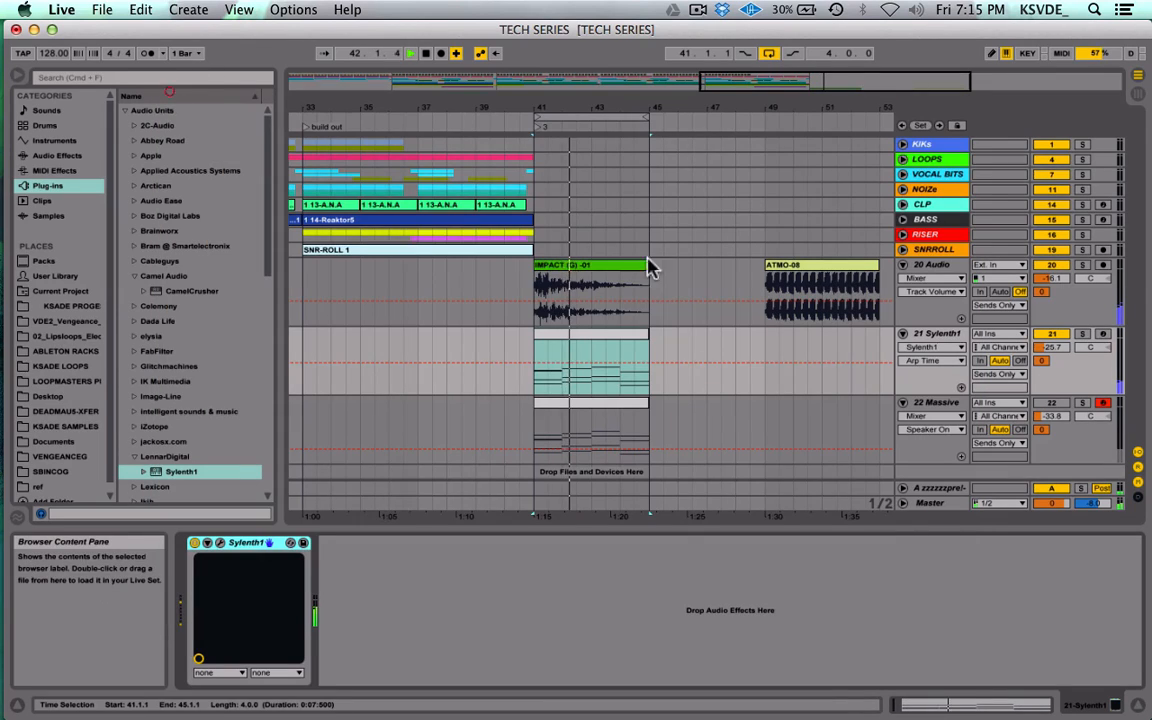
left_click(520, 338)
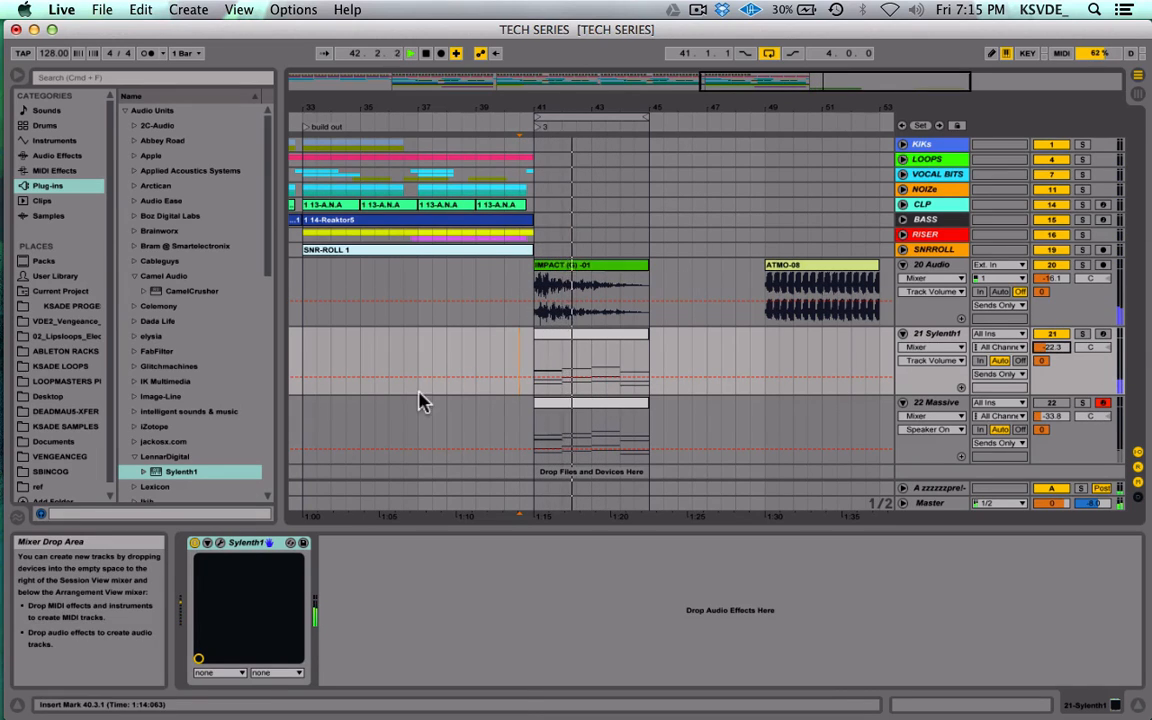
Step: Replace track 21's clip with a copy of track 22's full chord clip and transpose all its notes up two octaves
left_click(603, 370)
double_click(582, 333)
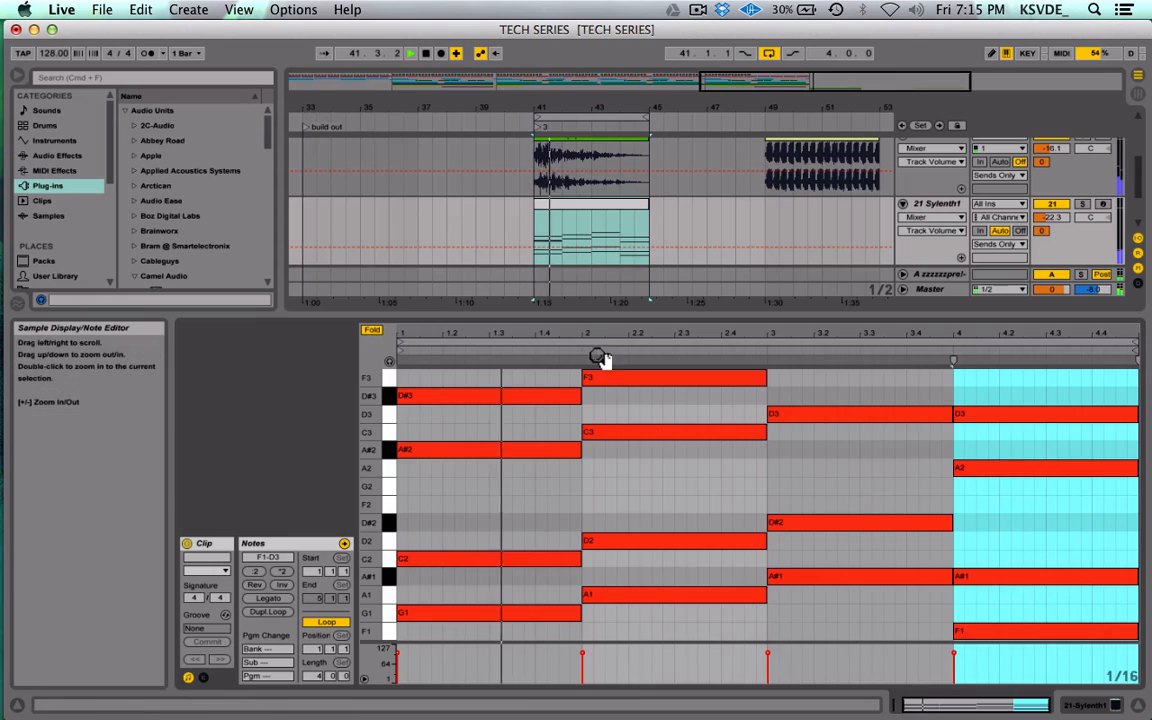
key("super+a")
key("shift+Up")
key("shift+Up")
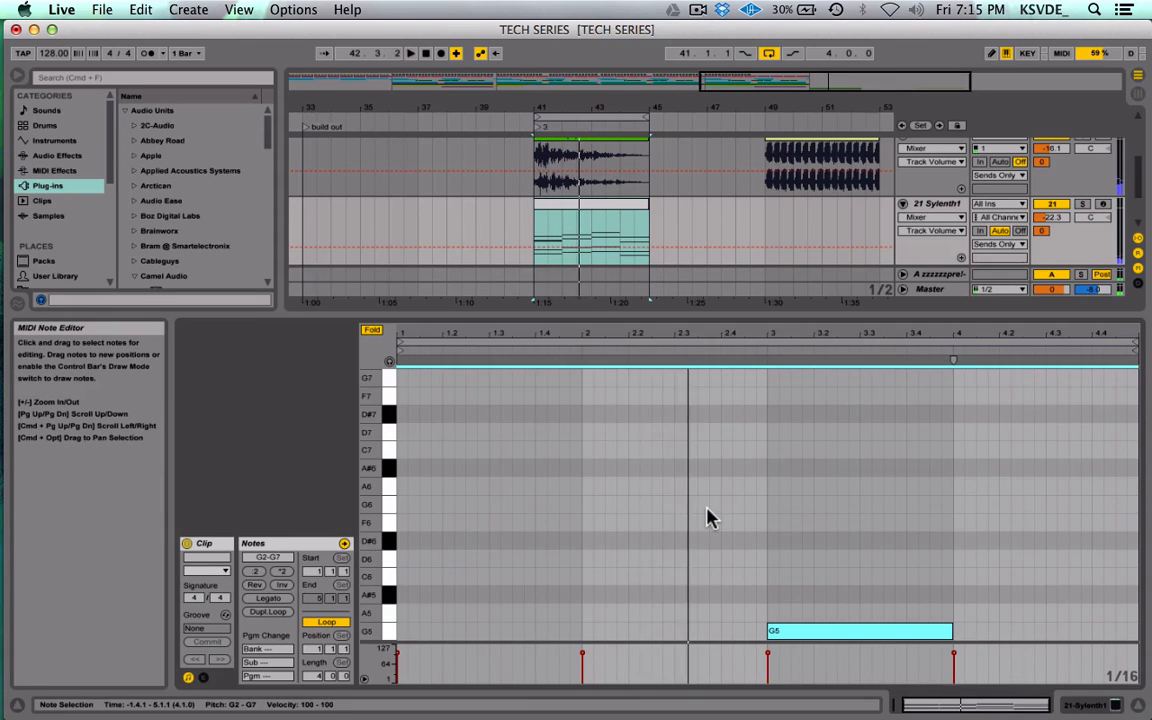
Step: Transpose all the notes in track 21's clip down one octave and return to its device view
key("shift+Down")
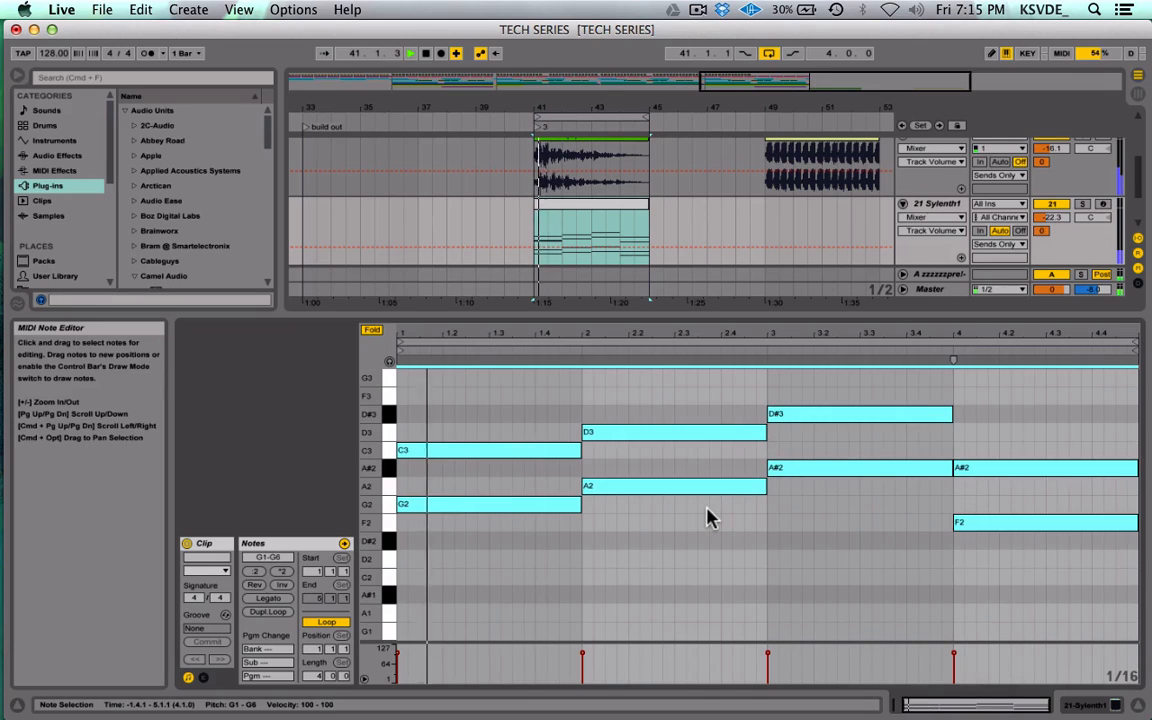
scroll(707, 517, "up", 1)
key("shift+Tab")
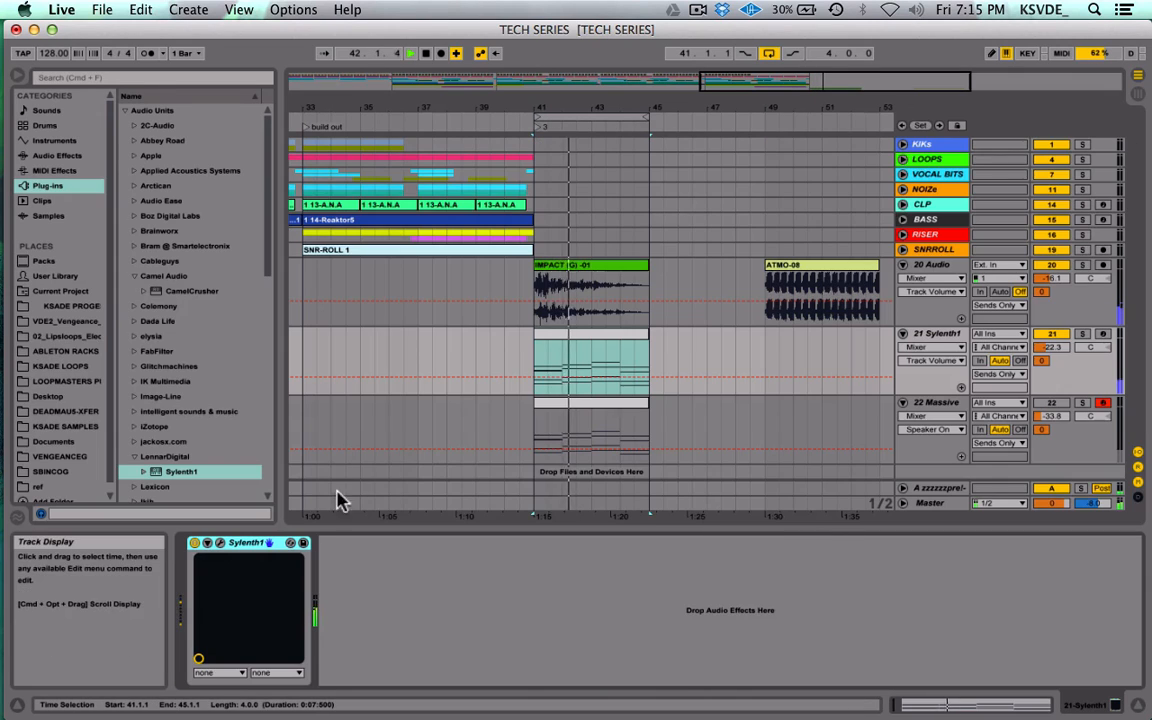
Step: Open track 21's Sylenth1 and set the arpeggiator time to 1/8T and its gate to 87.62 %
left_click(220, 543)
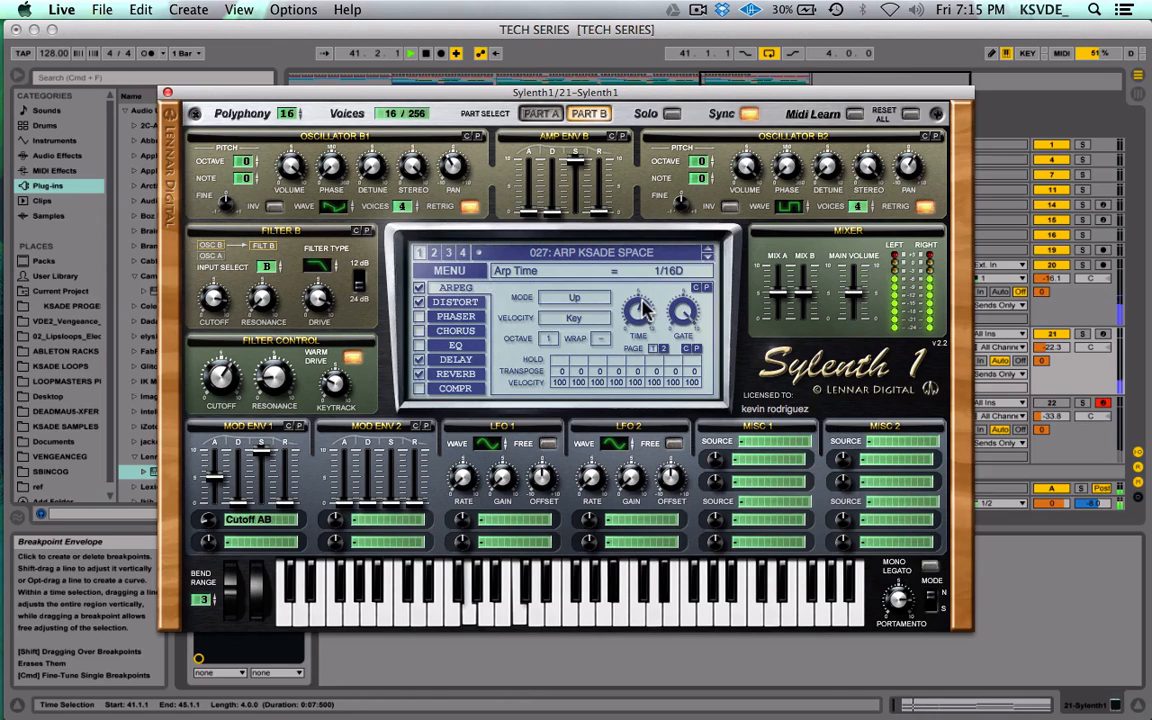
left_click_drag(644, 311, 647, 289)
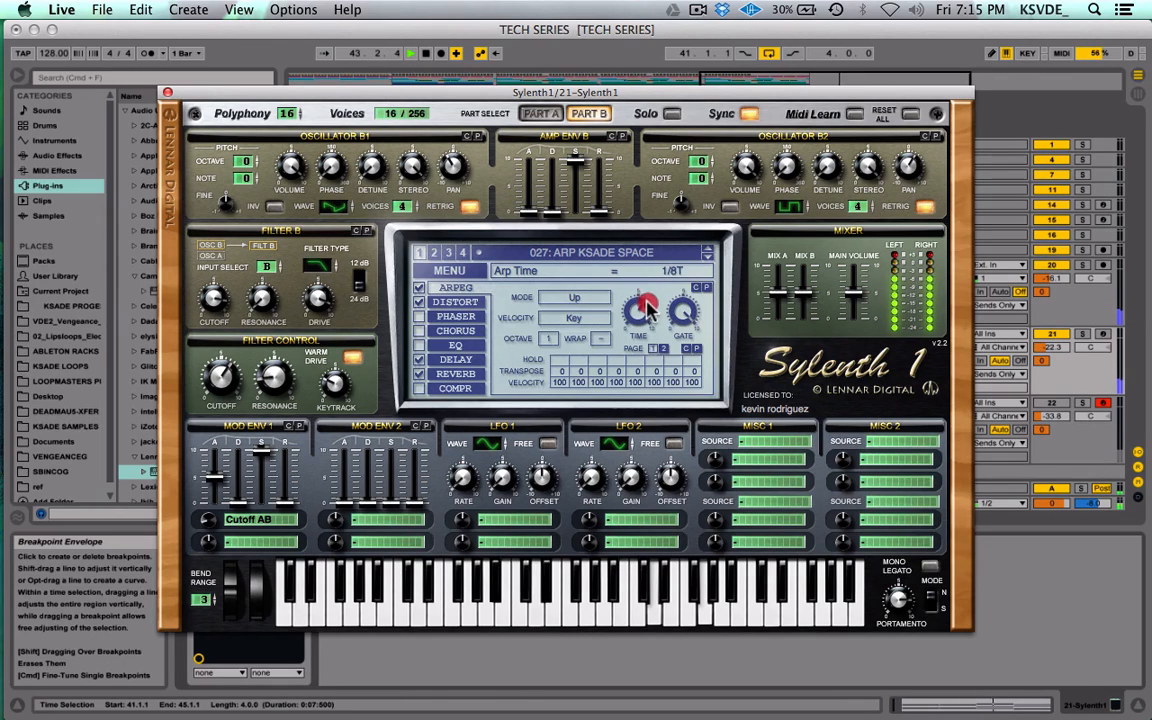
left_click_drag(647, 310, 645, 314)
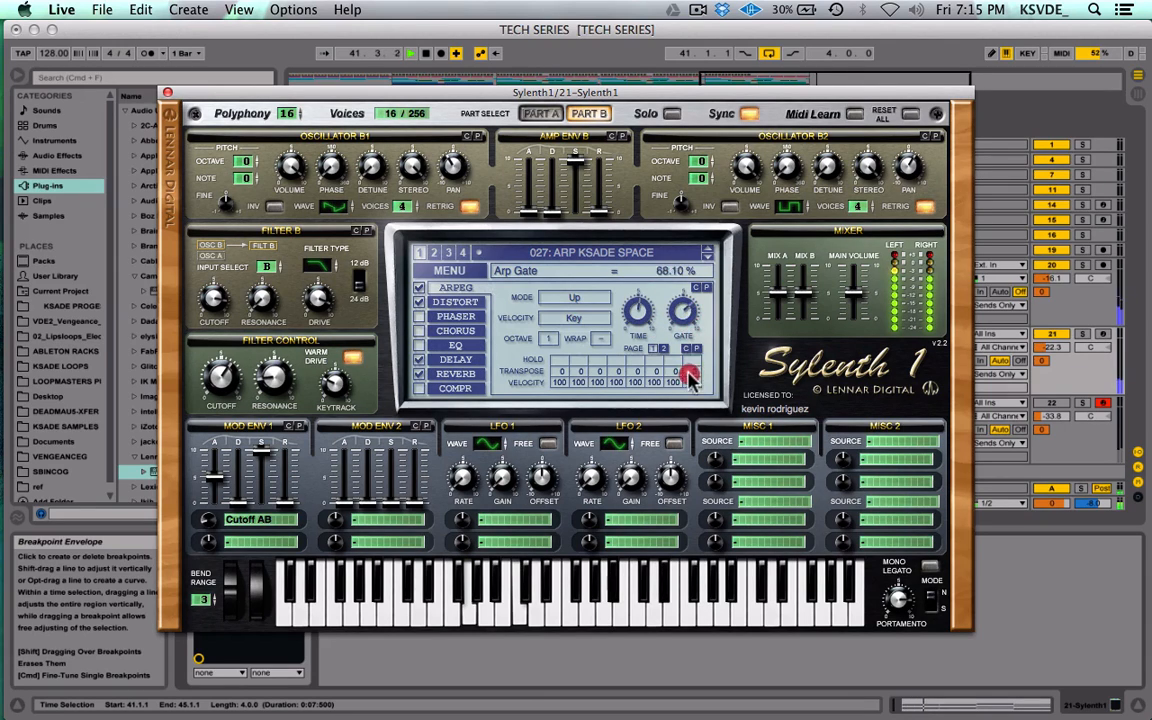
left_click_drag(680, 470, 686, 343)
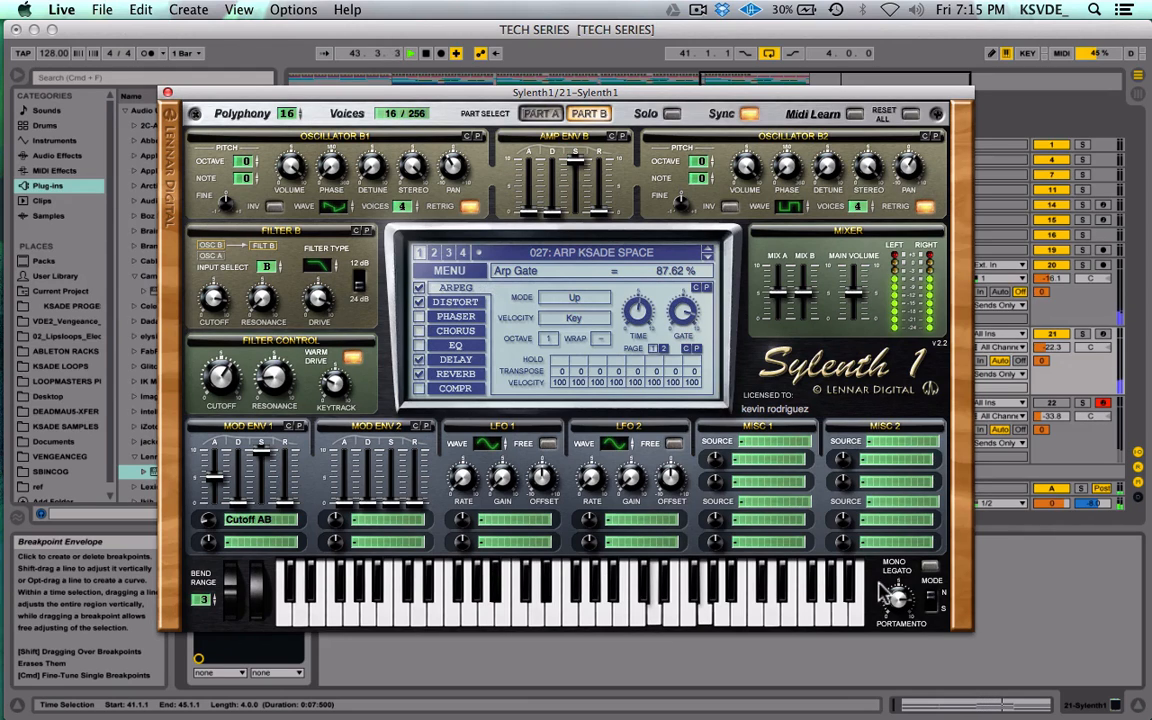
Step: Set Sylenth1's portamento time to 4.10 and its delay low cut to 3.23 Hz, and close the instrument window
left_click(930, 568)
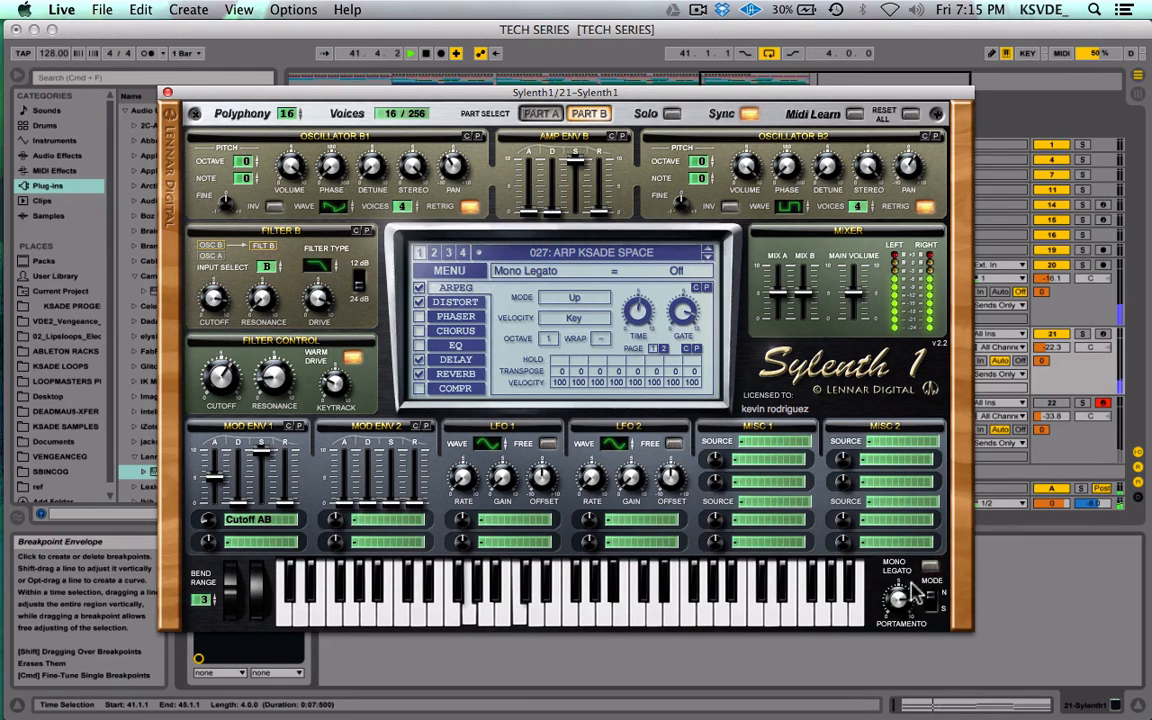
left_click(930, 602)
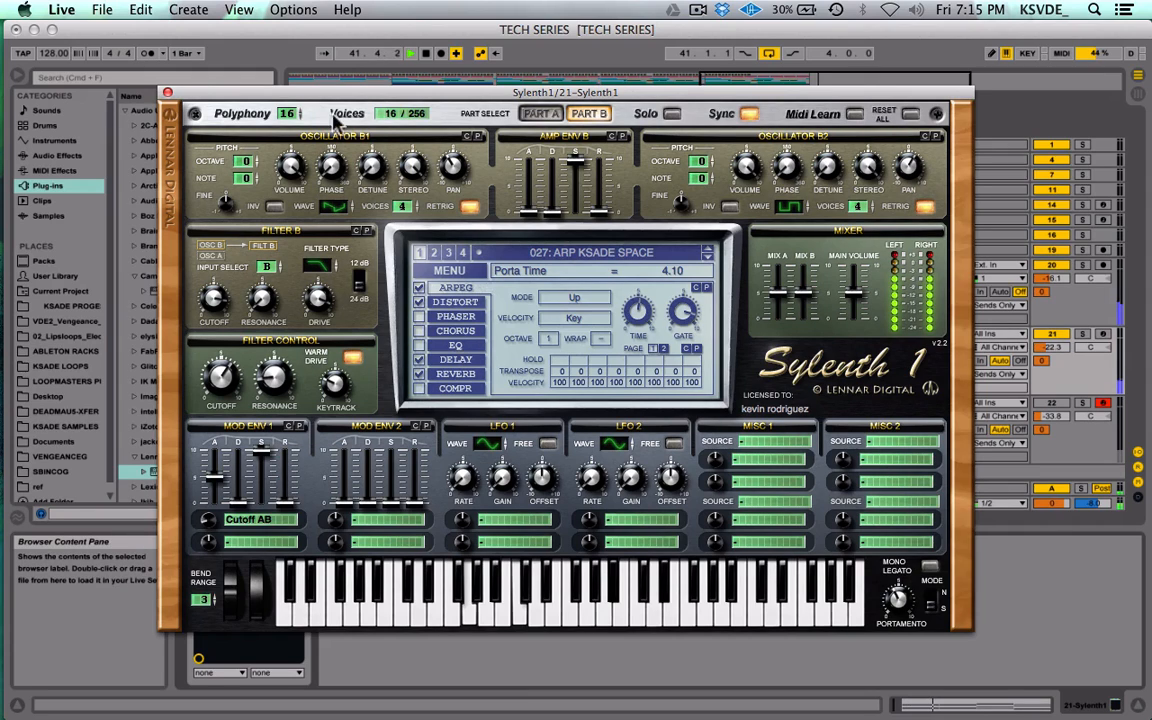
left_click(455, 362)
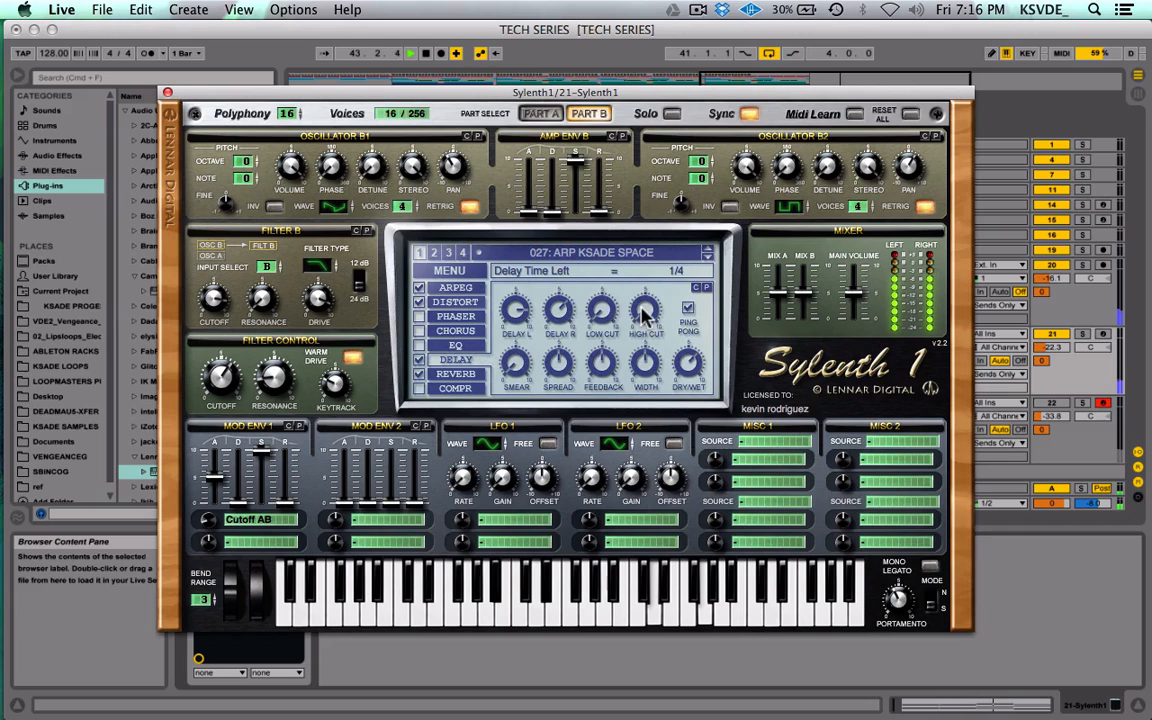
left_click(609, 282)
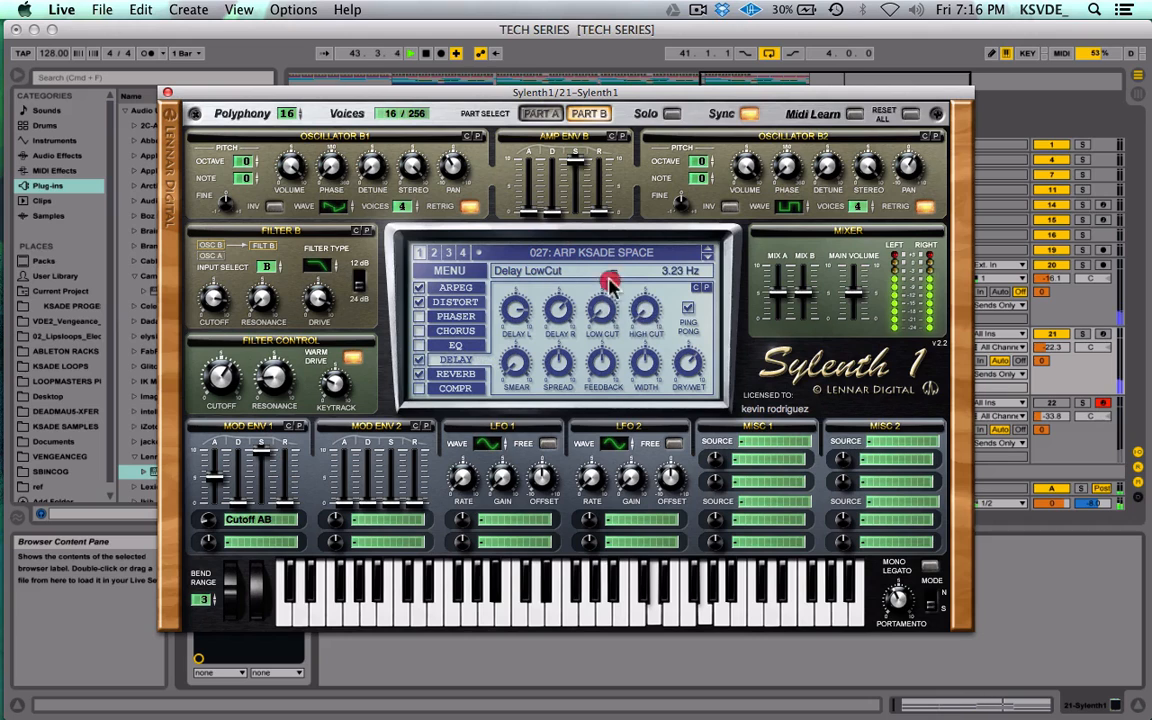
left_click(167, 92)
Step: Reopen track 21's Sylenth1 to compare the sound with distortion off and on, leave it on, and close the window
left_click(938, 333)
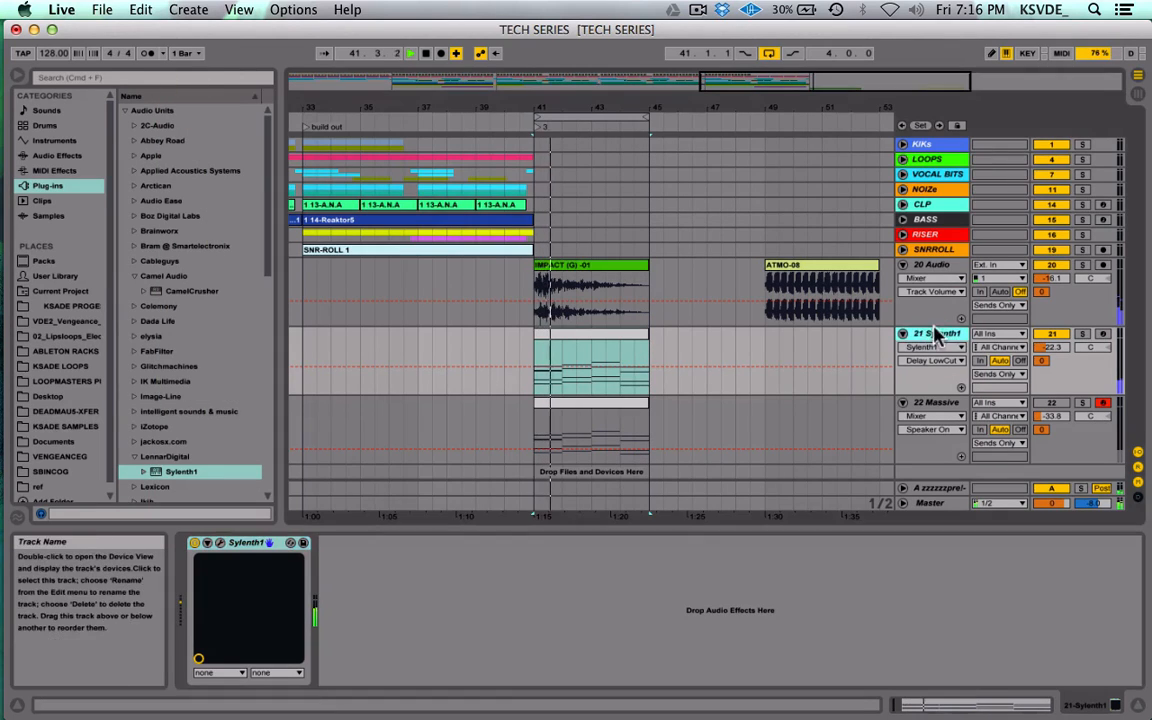
left_click(218, 542)
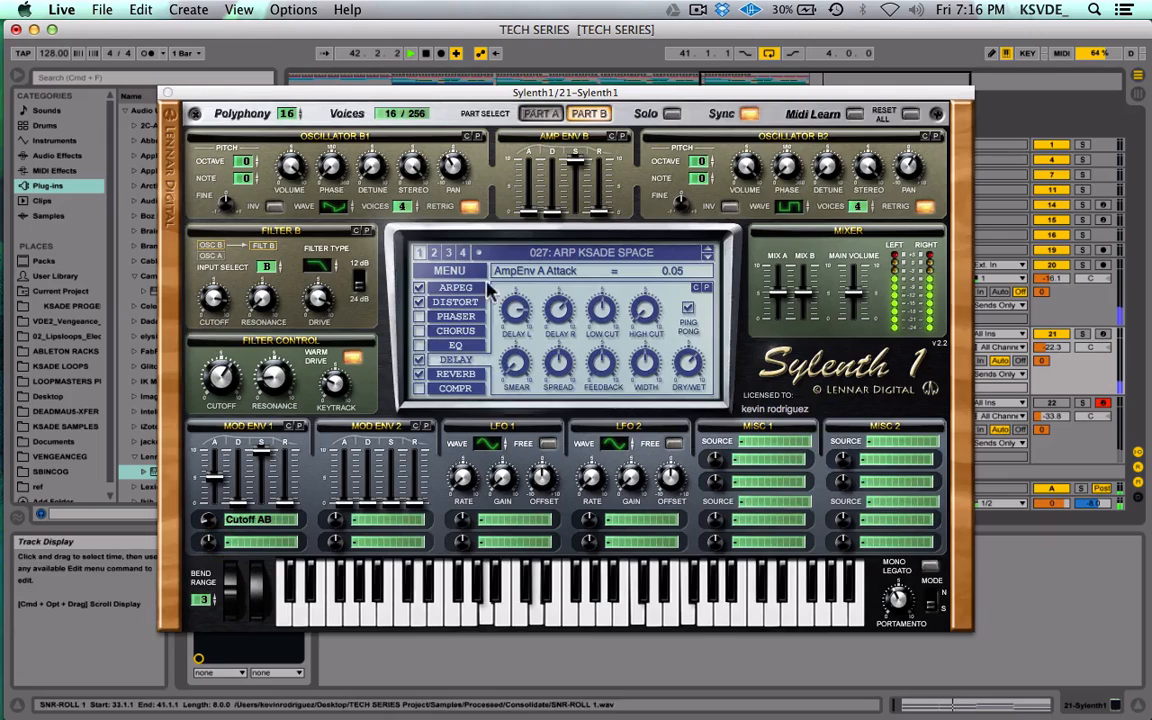
left_click(419, 302)
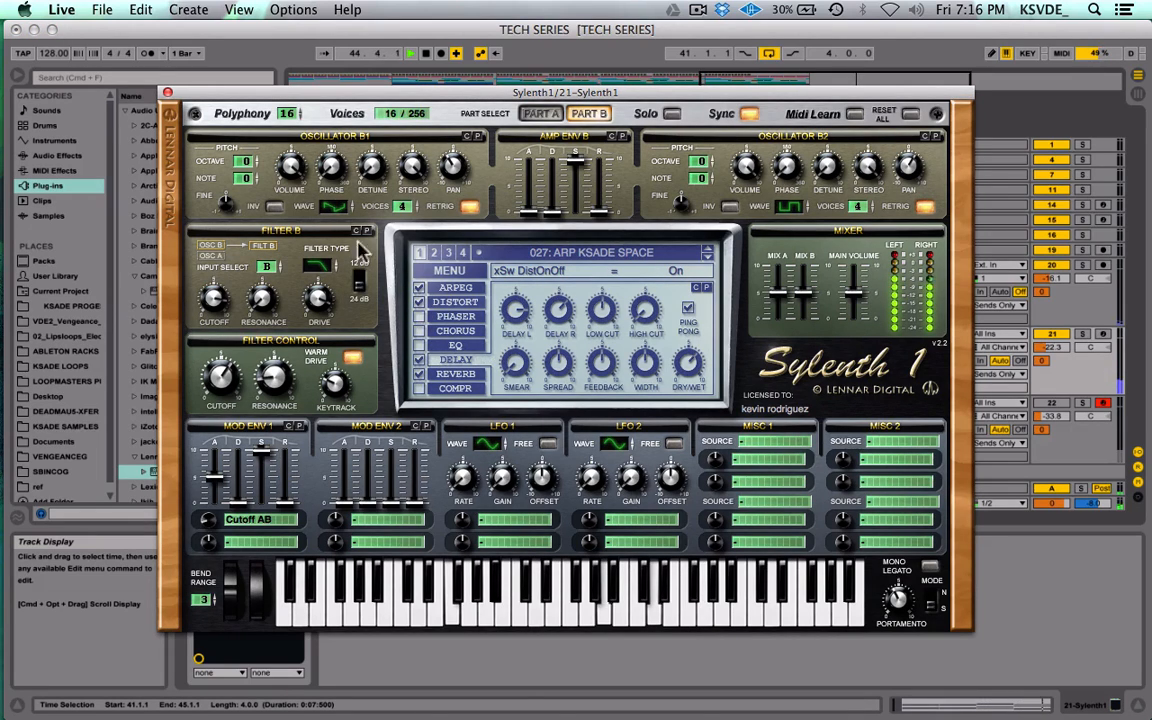
left_click(167, 93)
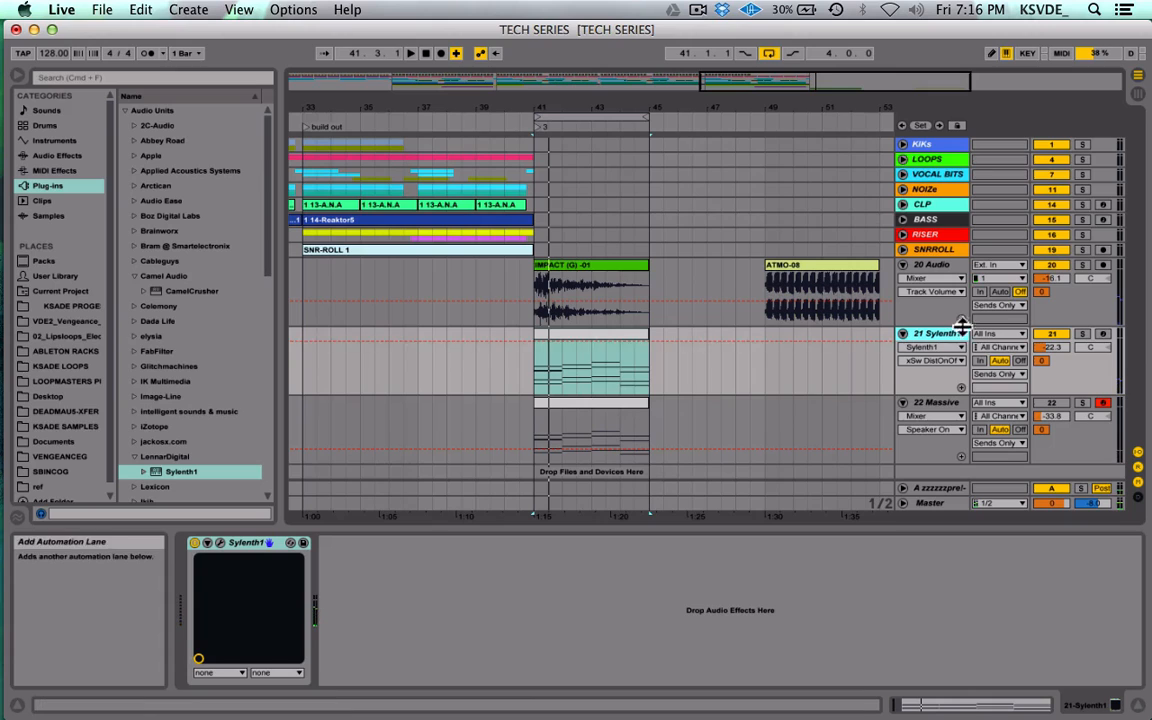
Step: Reactivate Massive track 22, solo it and check its chord clip's notes during playback
left_click(1050, 404)
key("space")
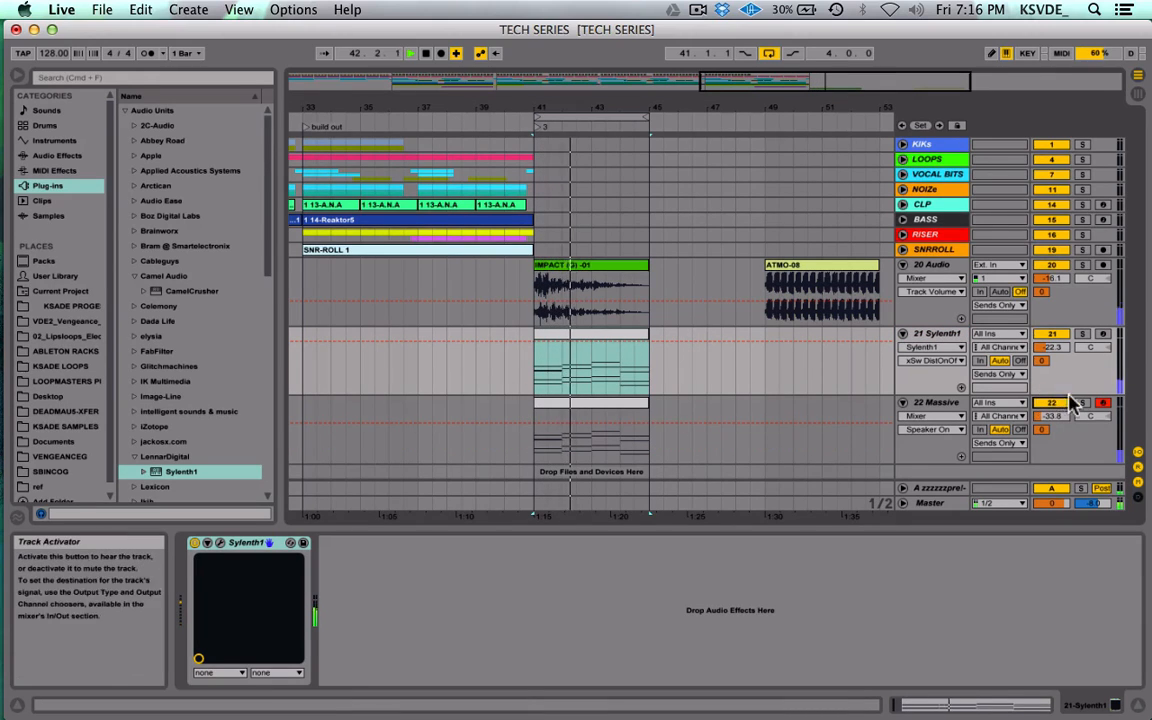
left_click(936, 403)
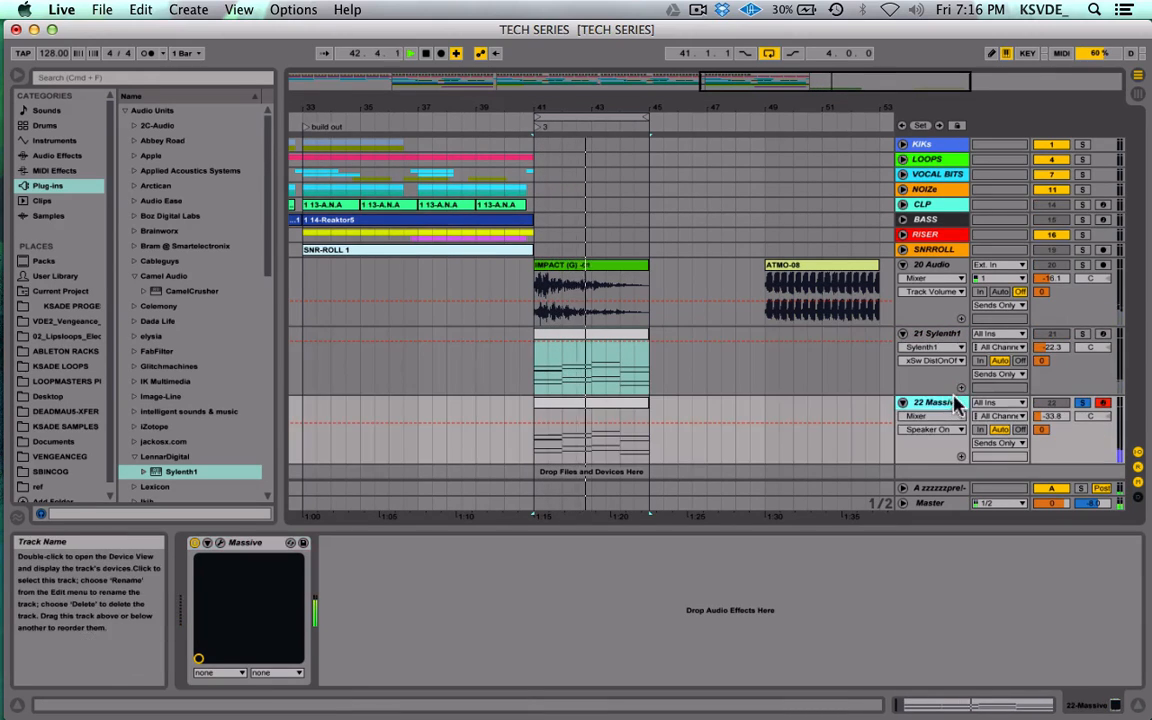
double_click(565, 402)
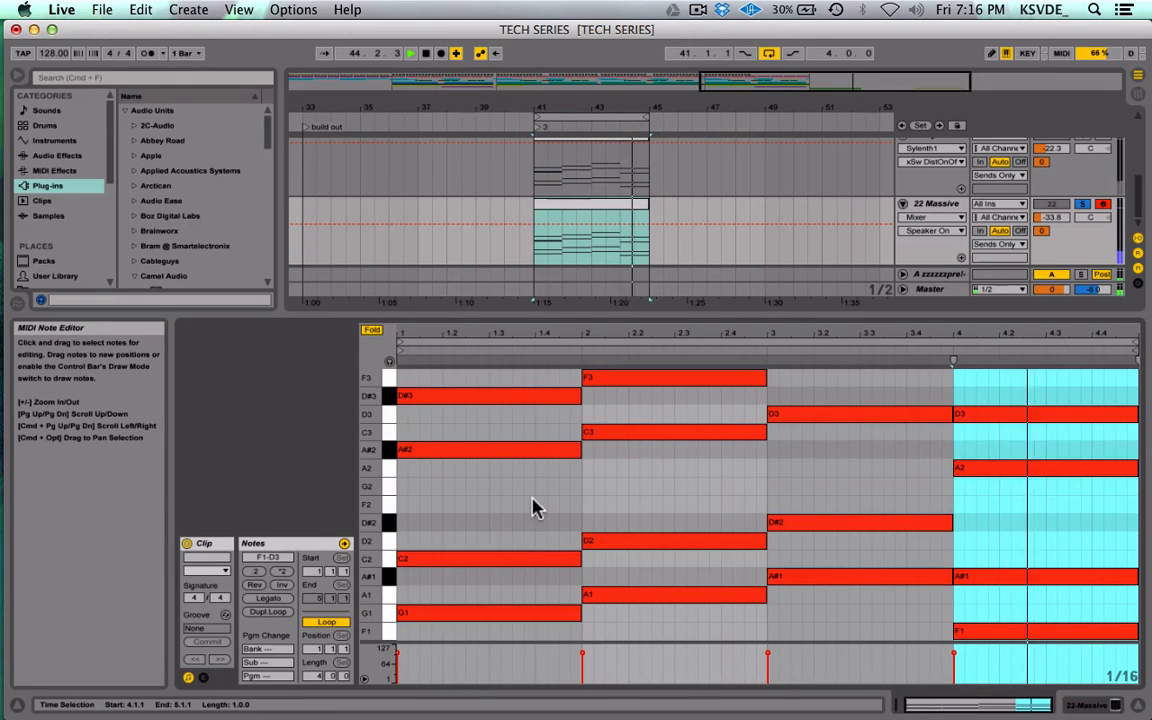
key("shift+Tab")
key("space")
Step: Duplicate Sylenth1 track 21 and load preset 115: ANYTHING LD in the copy, closing its instrument window
left_click(943, 333)
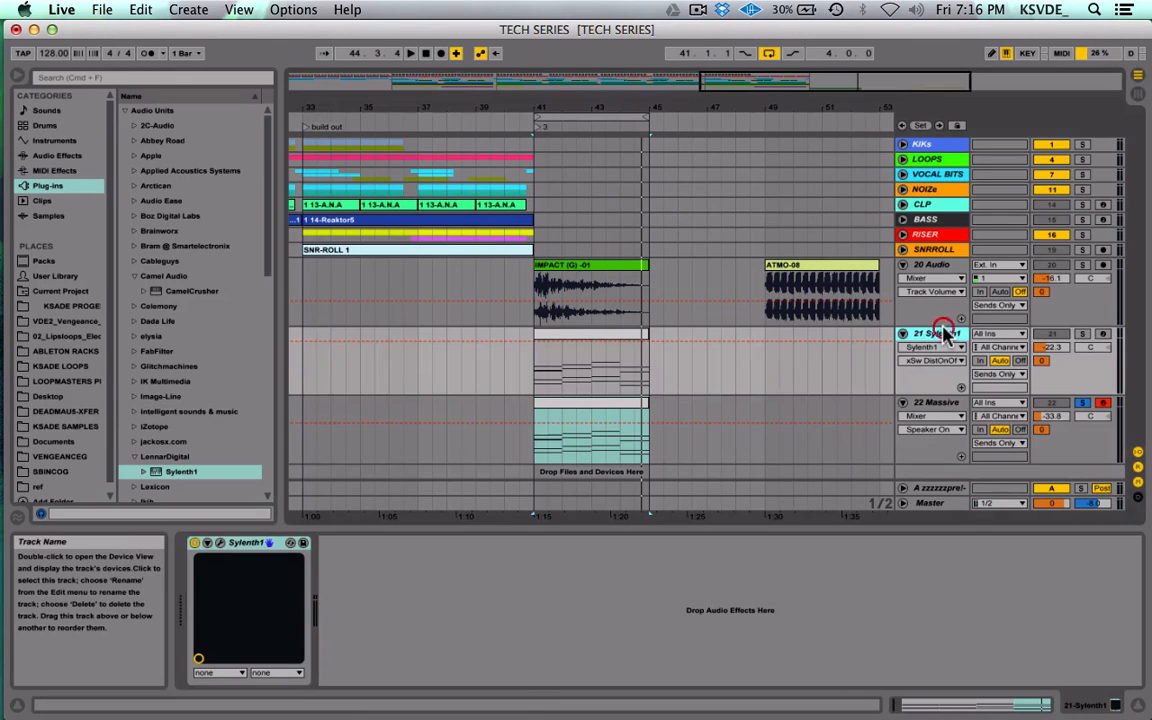
key("super+d")
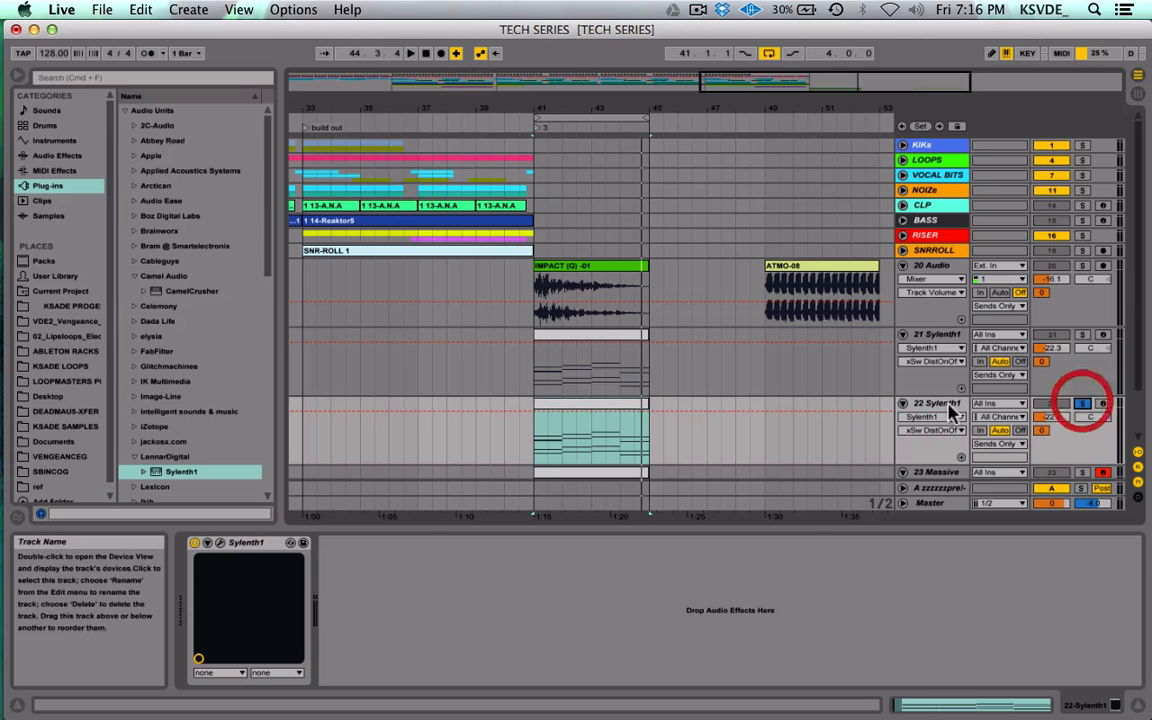
left_click(218, 543)
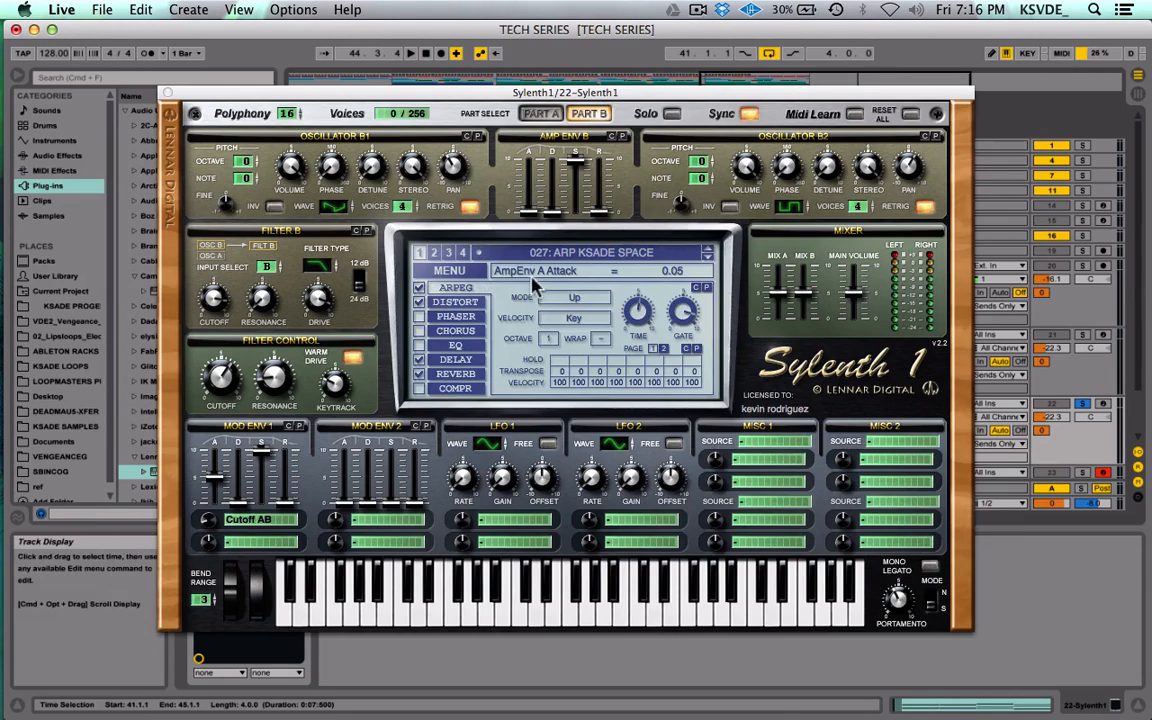
left_click(535, 250)
scroll(550, 553, "down", 15)
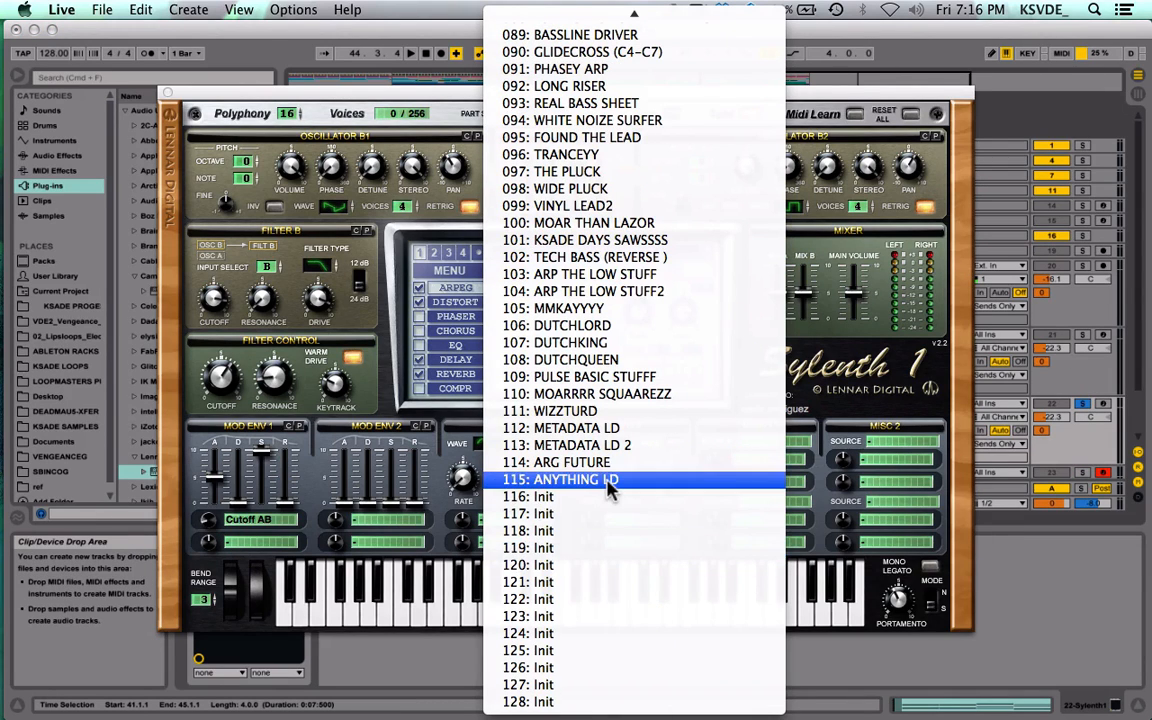
left_click(610, 488)
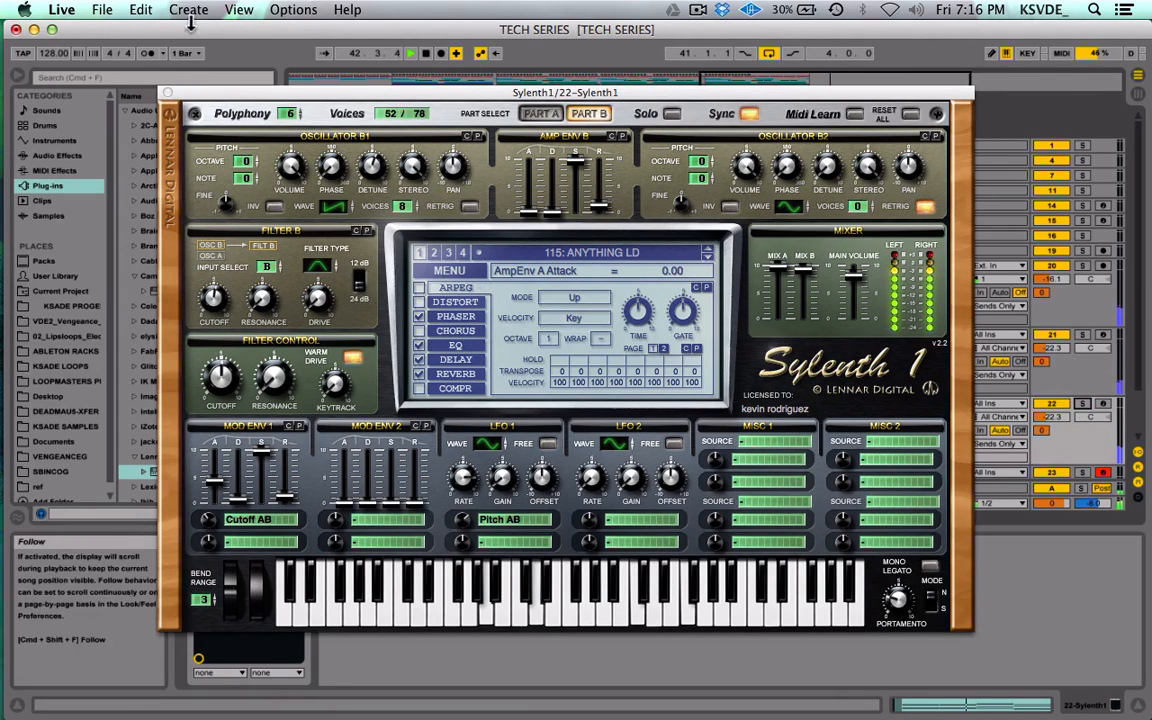
left_click(167, 93)
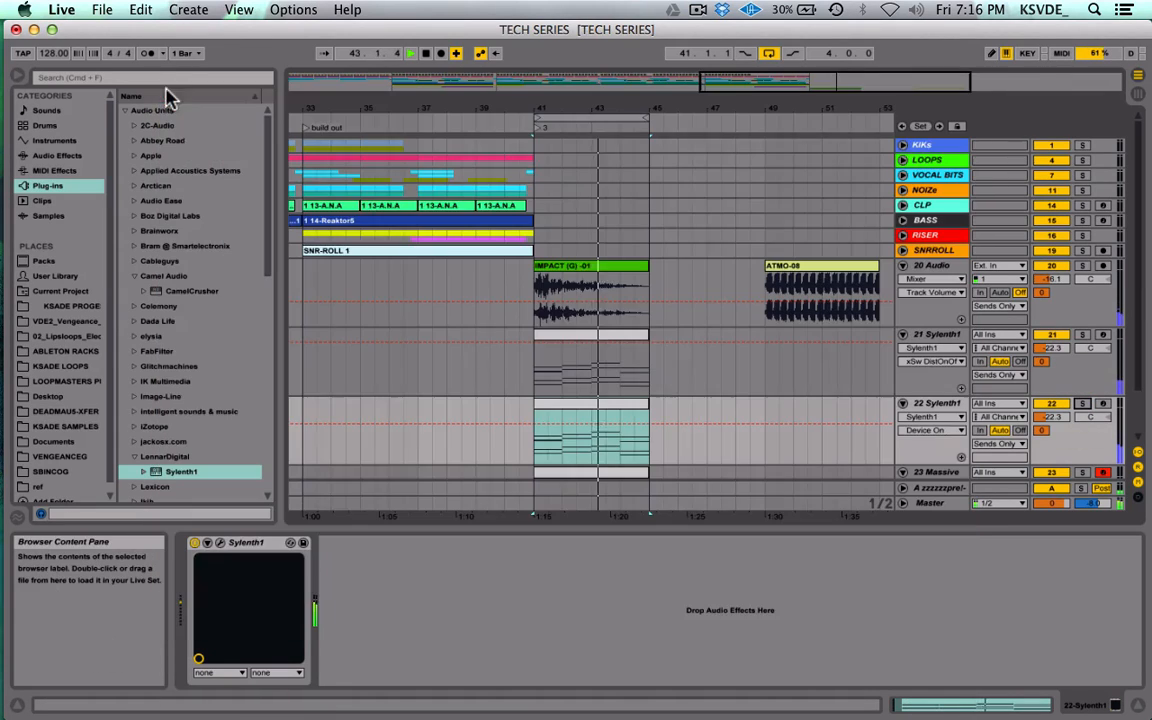
Step: Move the chord clips on tracks 21, 22 and 23 together to start at bar 42, and play from 39.3.1
left_click(504, 444)
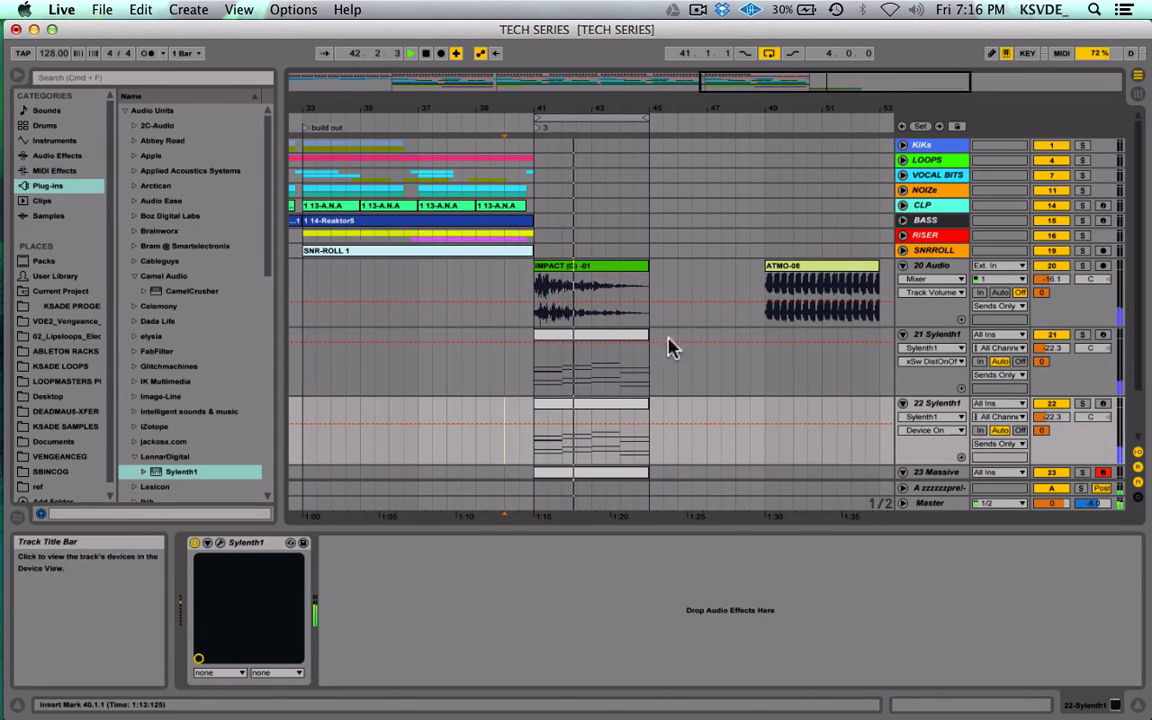
left_click(585, 332)
left_click(587, 472, "shift")
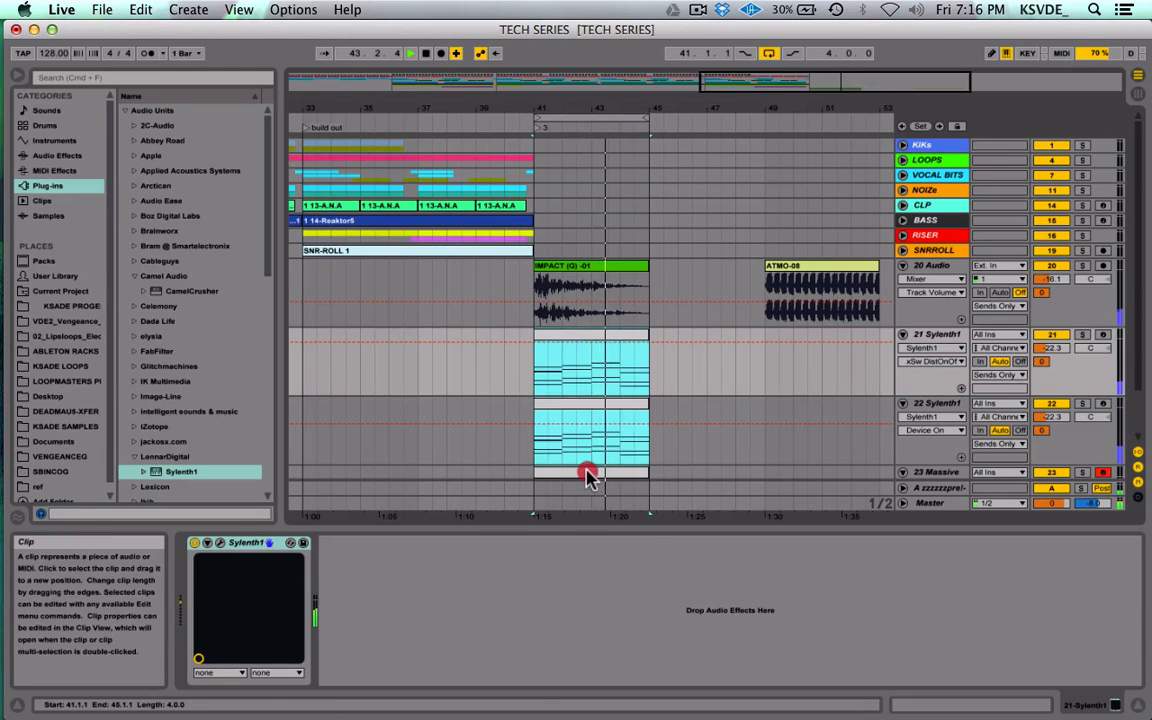
left_click_drag(587, 472, 617, 465)
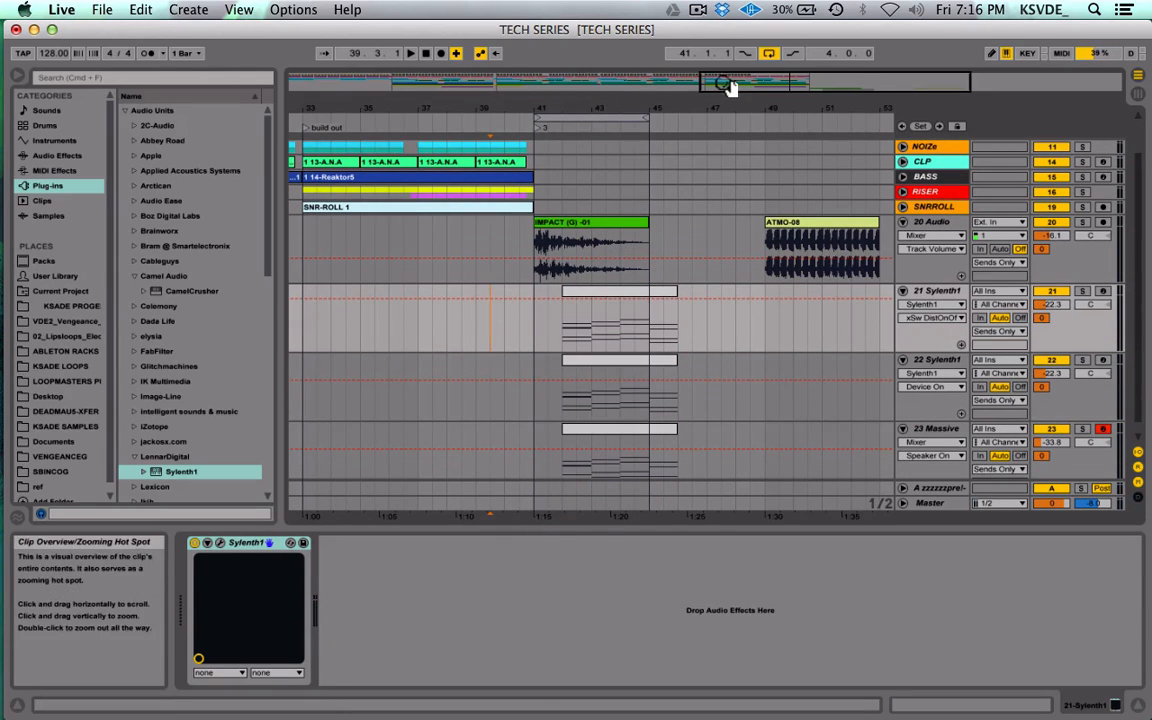
left_click_drag(733, 85, 731, 90)
key("space")
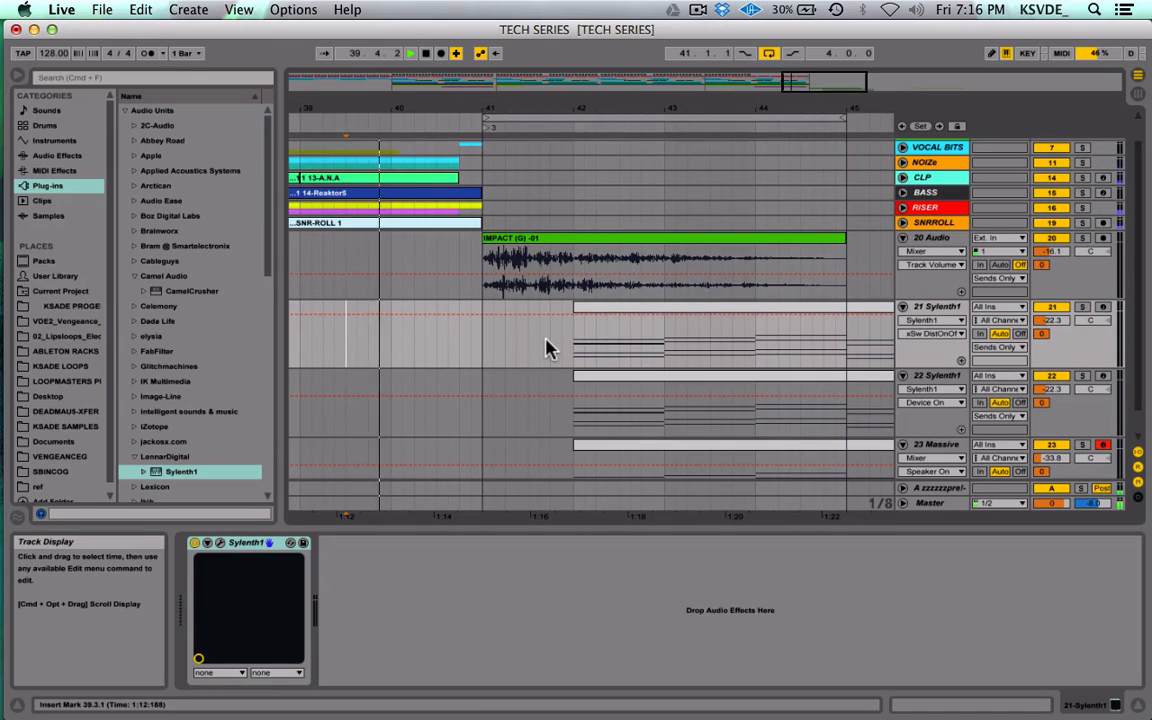
Step: Delete the Massive clip at bar 42 on track 23 and save the set
scroll(548, 347, "up", 2)
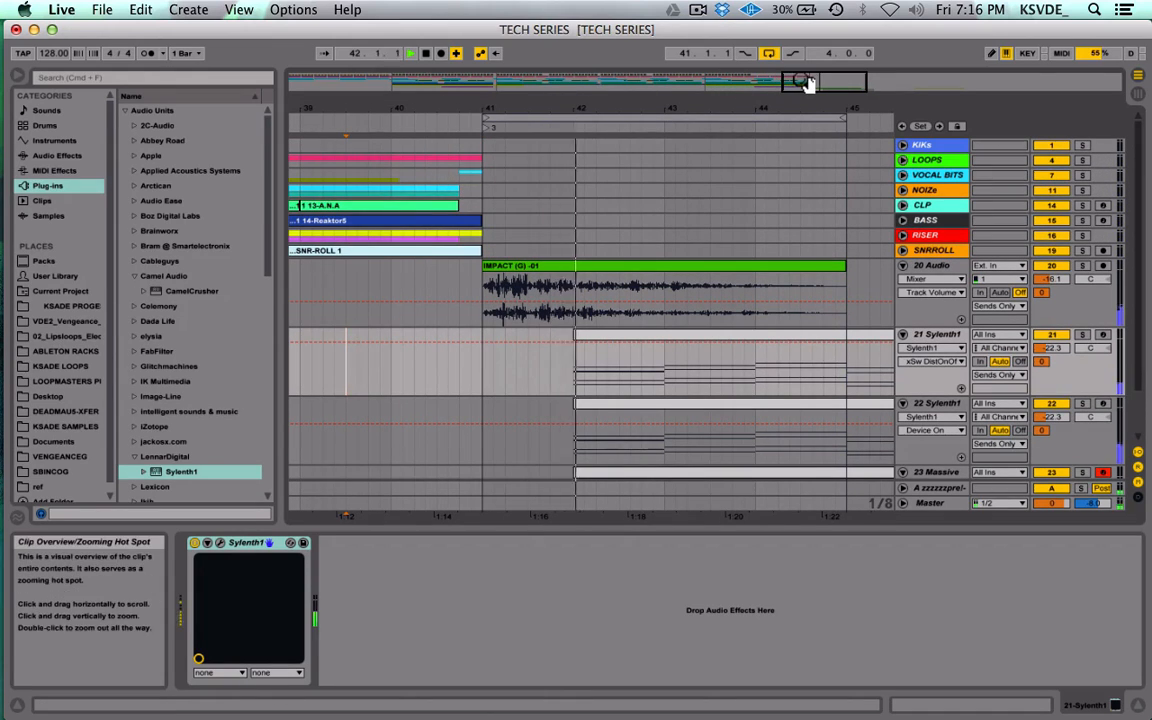
left_click_drag(805, 85, 805, 72)
scroll(646, 350, "down", 2)
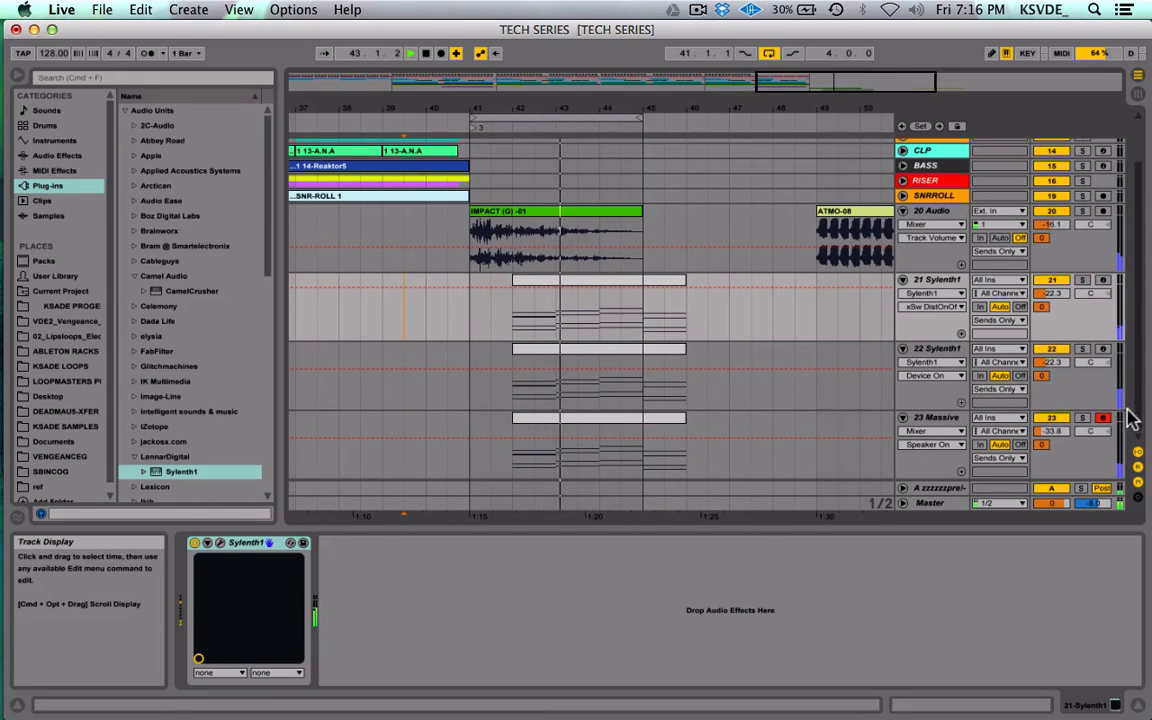
left_click(548, 420)
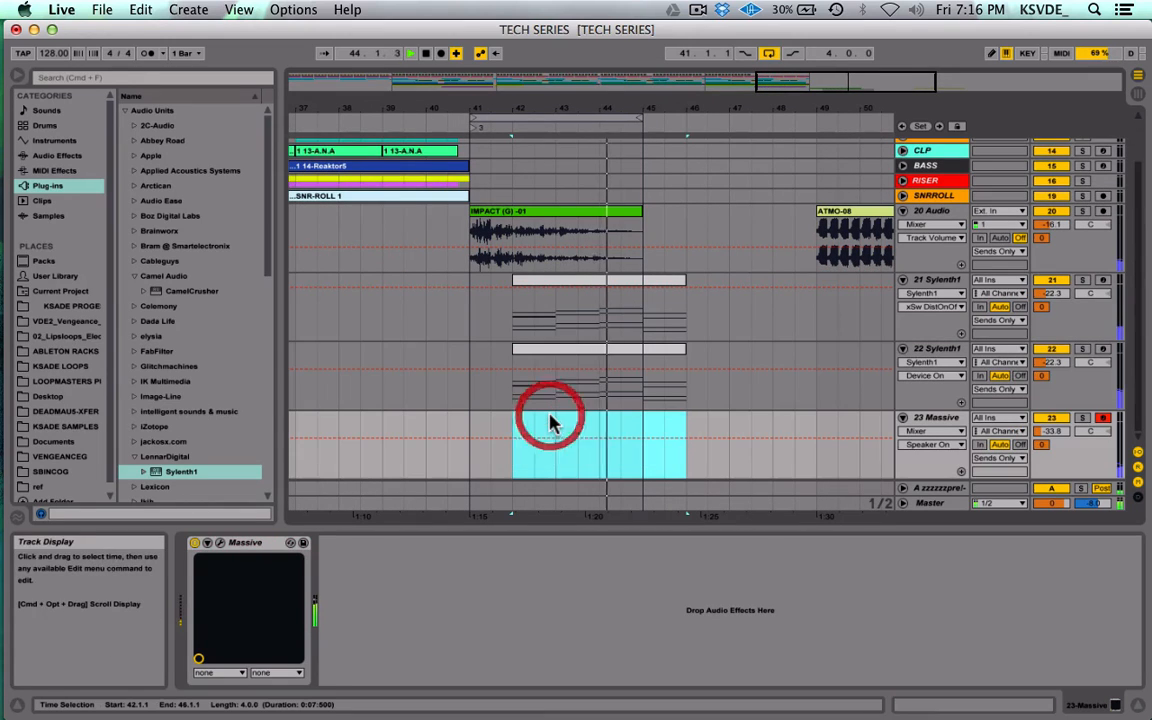
left_click(411, 352)
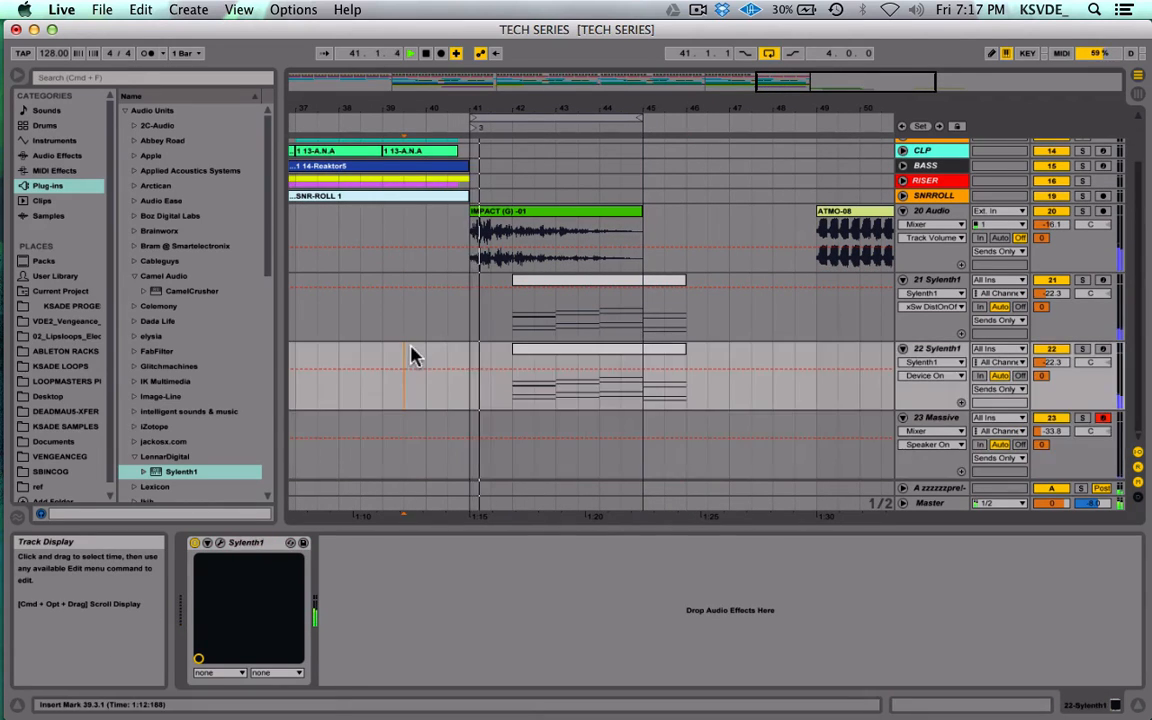
key("super+s")
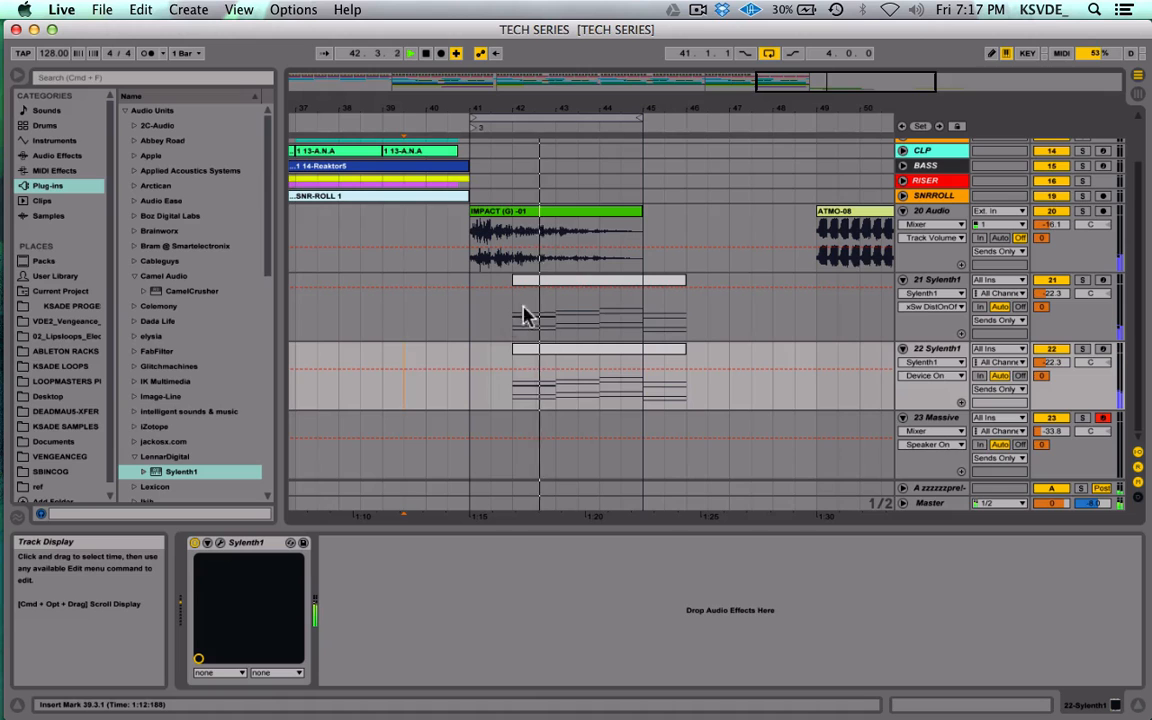
Step: Unfold the LOOPS group and audition its 5 Audio loop track soloed from bar 33
left_click_drag(763, 84, 763, 70)
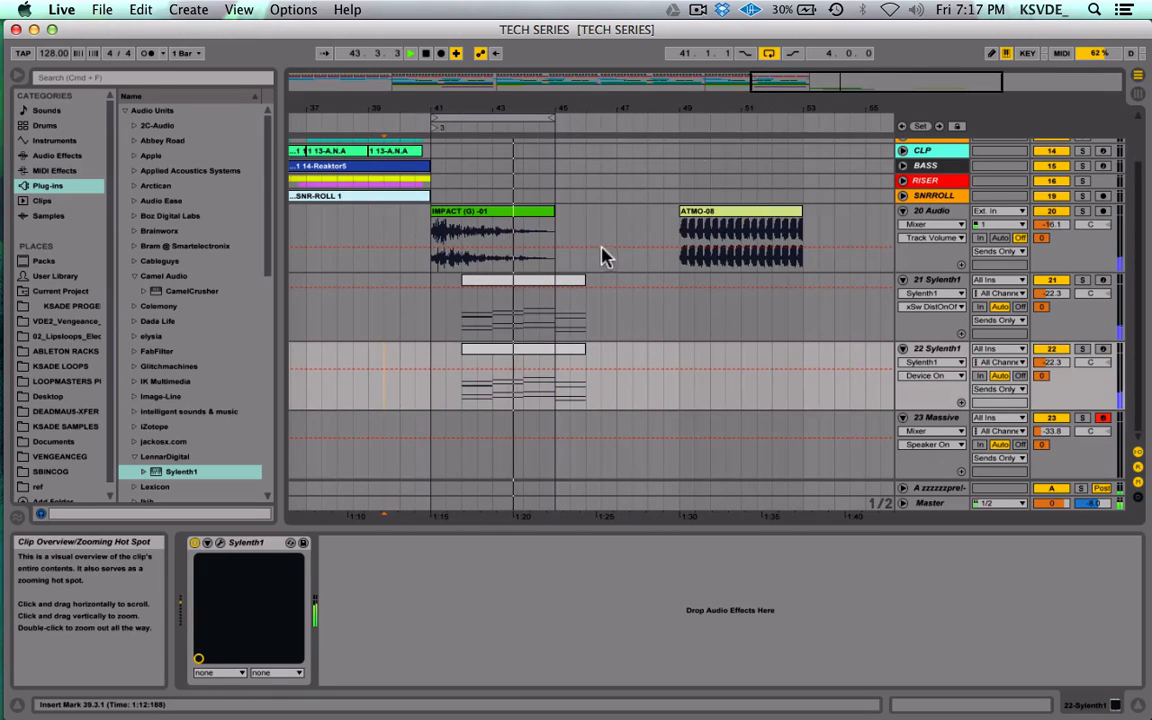
scroll(604, 255, "left", 5)
scroll(604, 255, "up", 2)
left_click(902, 161)
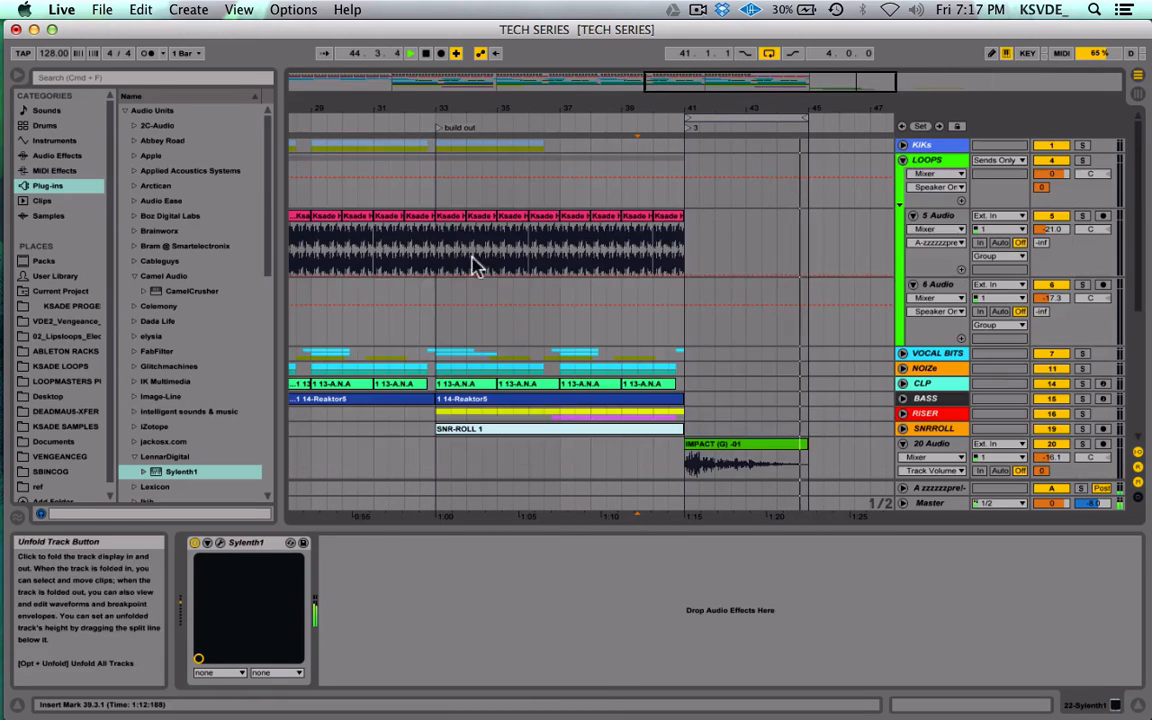
left_click(440, 257)
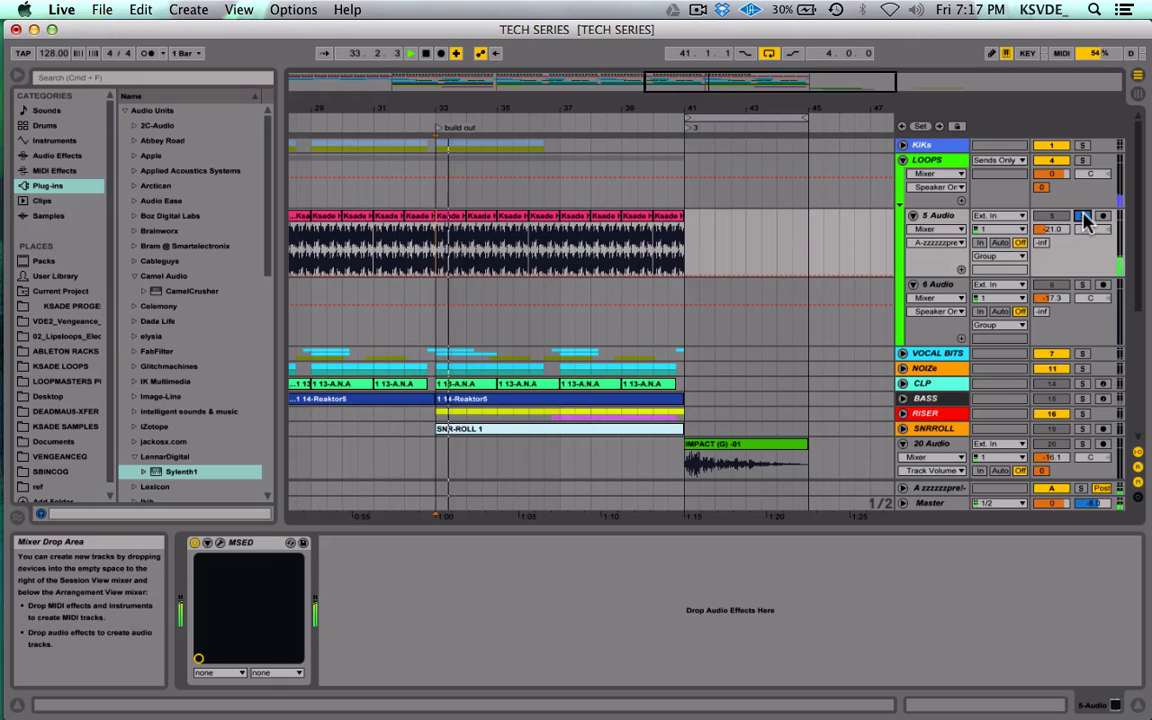
Step: Copy the bars 5 to 9 clips on the 5 Audio and 6 Audio loop tracks and paste them at bar 42
scroll(368, 255, "left", 5)
scroll(368, 255, "left", 6)
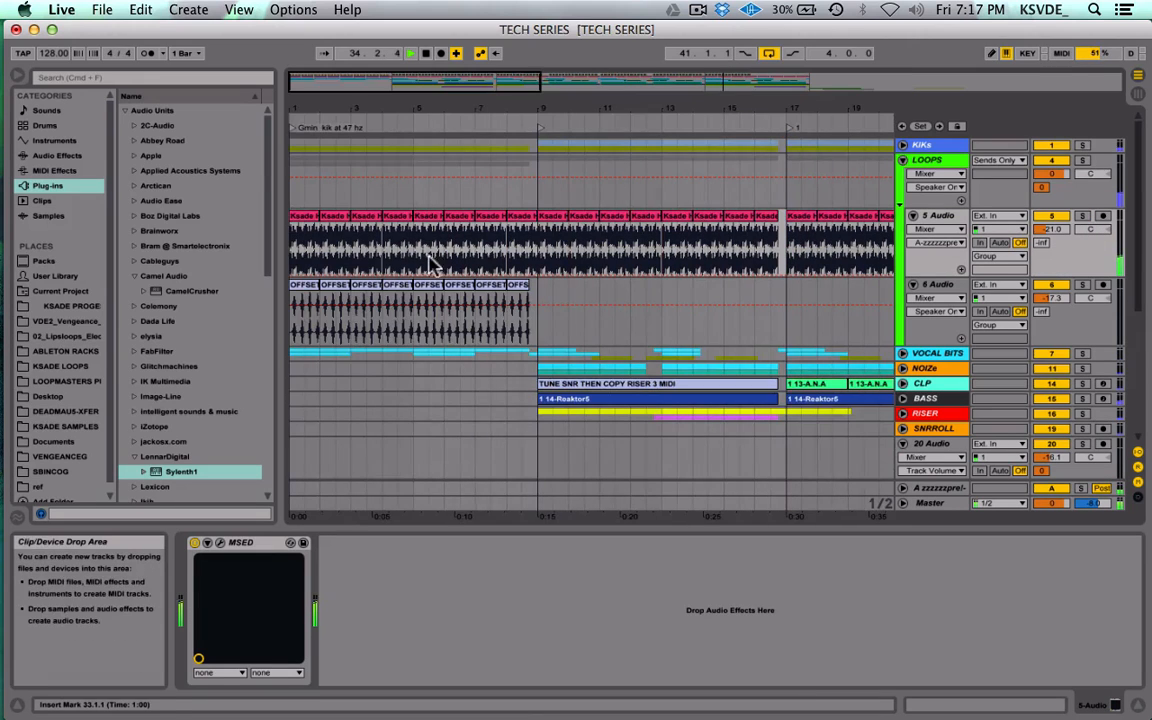
left_click_drag(542, 300, 415, 222)
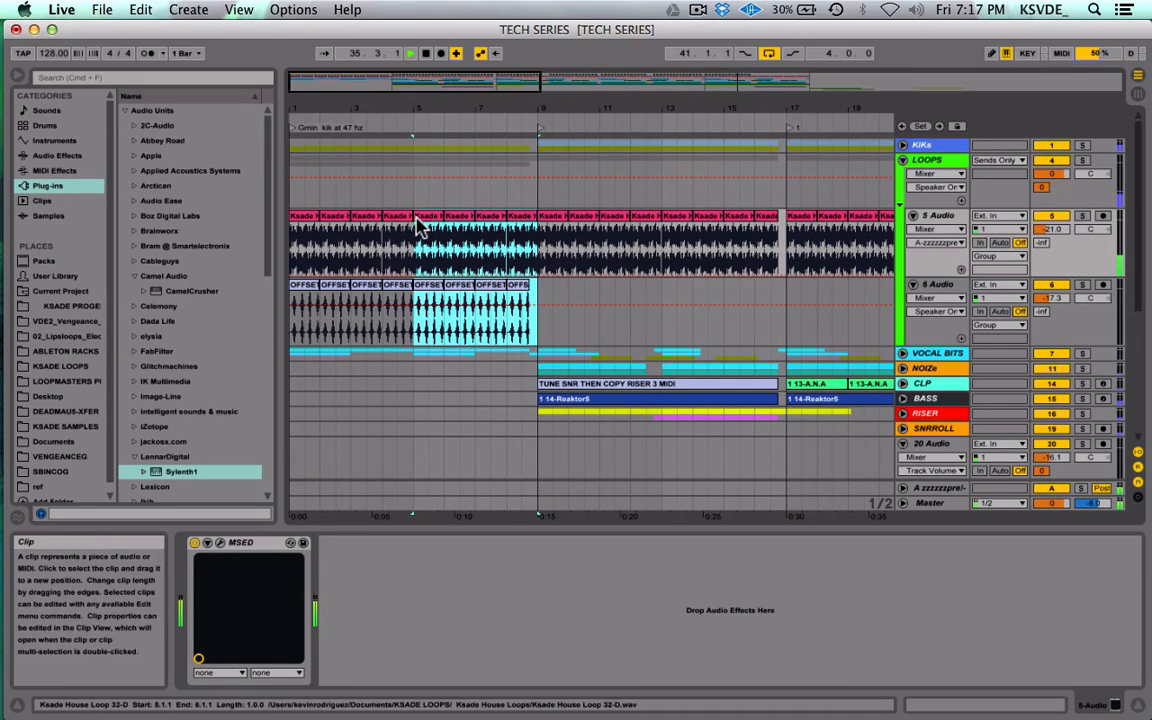
scroll(400, 228, "right", 15)
scroll(392, 222, "left", 3)
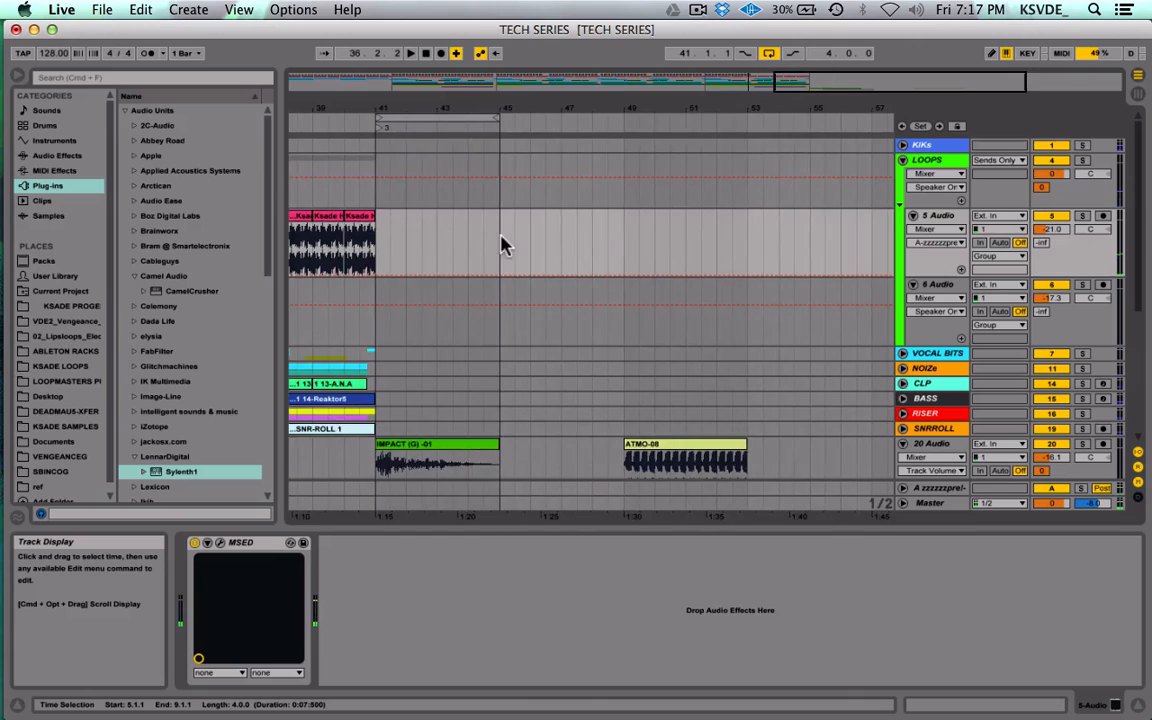
scroll(501, 236, "down", 5)
scroll(501, 236, "up", 5)
scroll(457, 198, "left", 2)
left_click(540, 239)
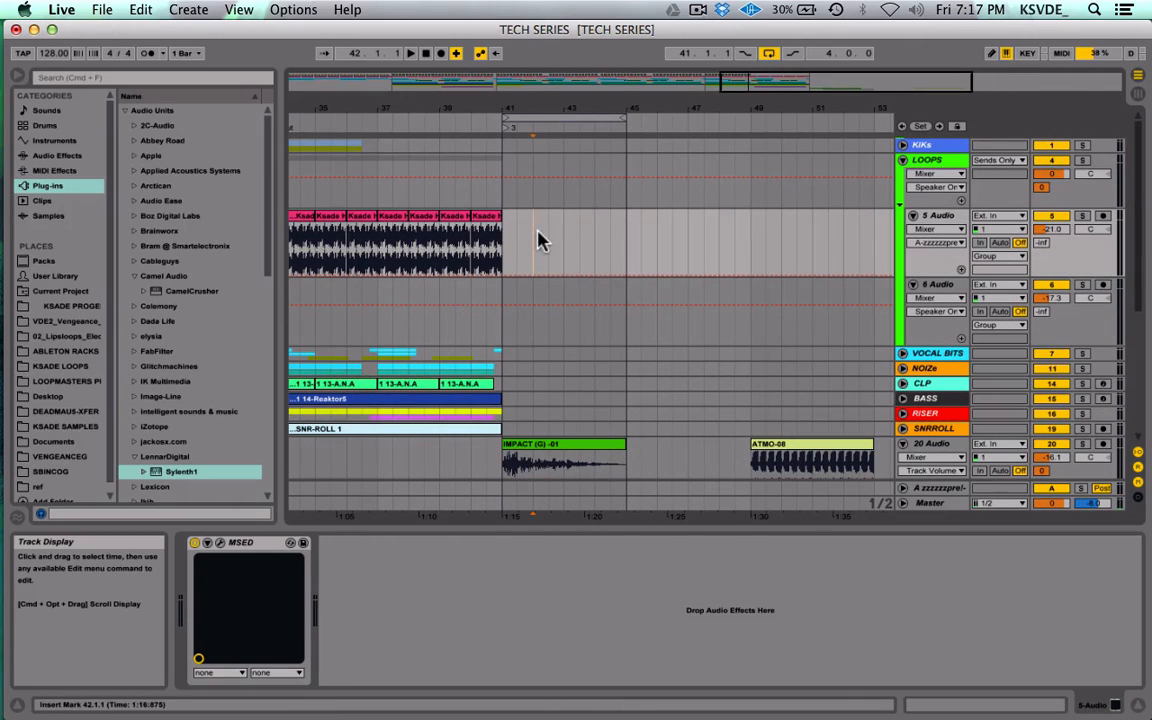
key("super+v")
Step: Rename the locator at bar 41 to release, and play the arrangement from bars 39 and 30
left_click(506, 134)
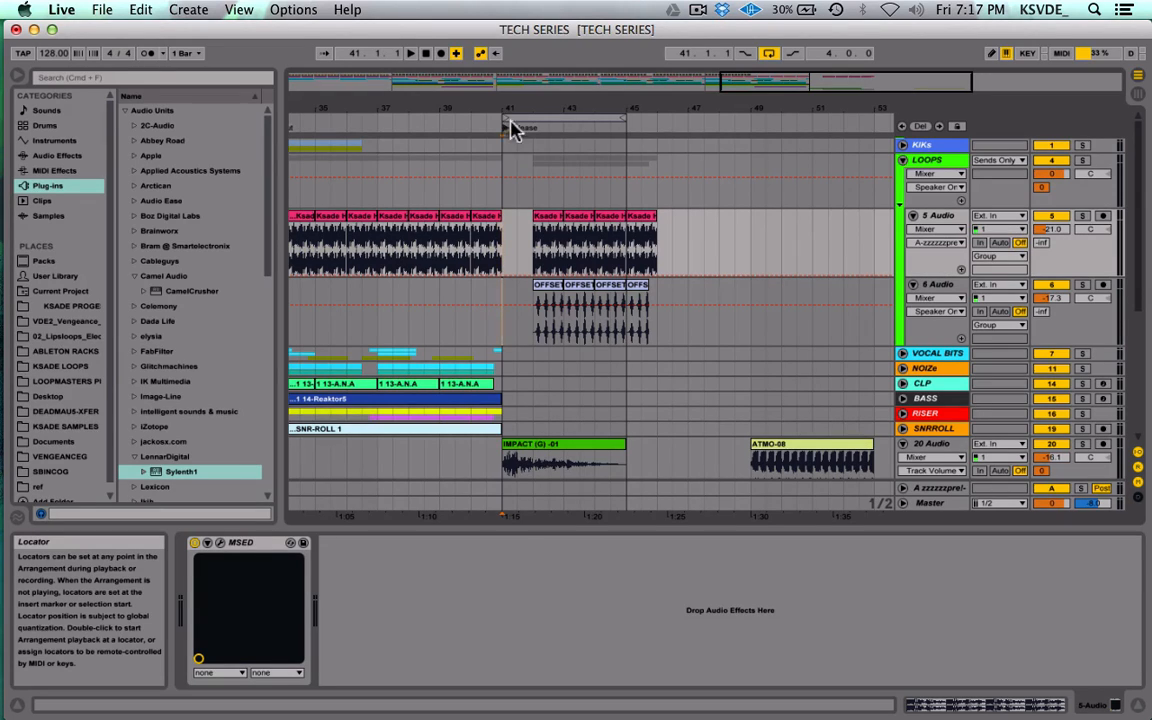
left_click_drag(800, 81, 797, 52)
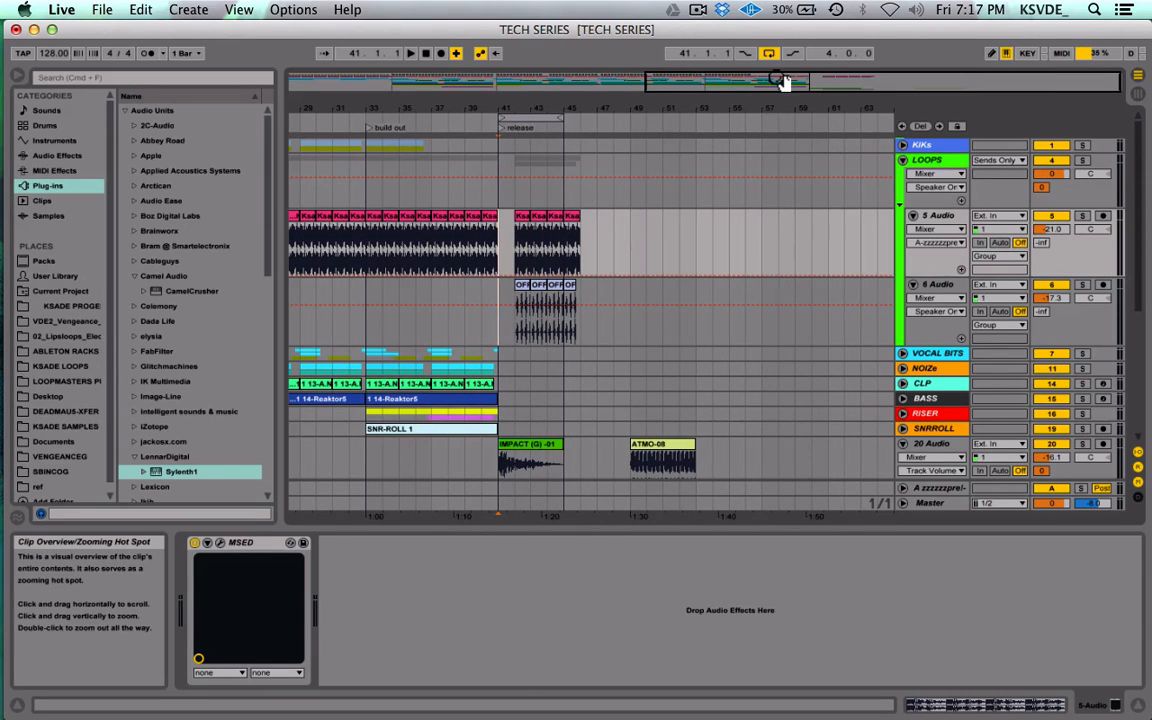
left_click(465, 330)
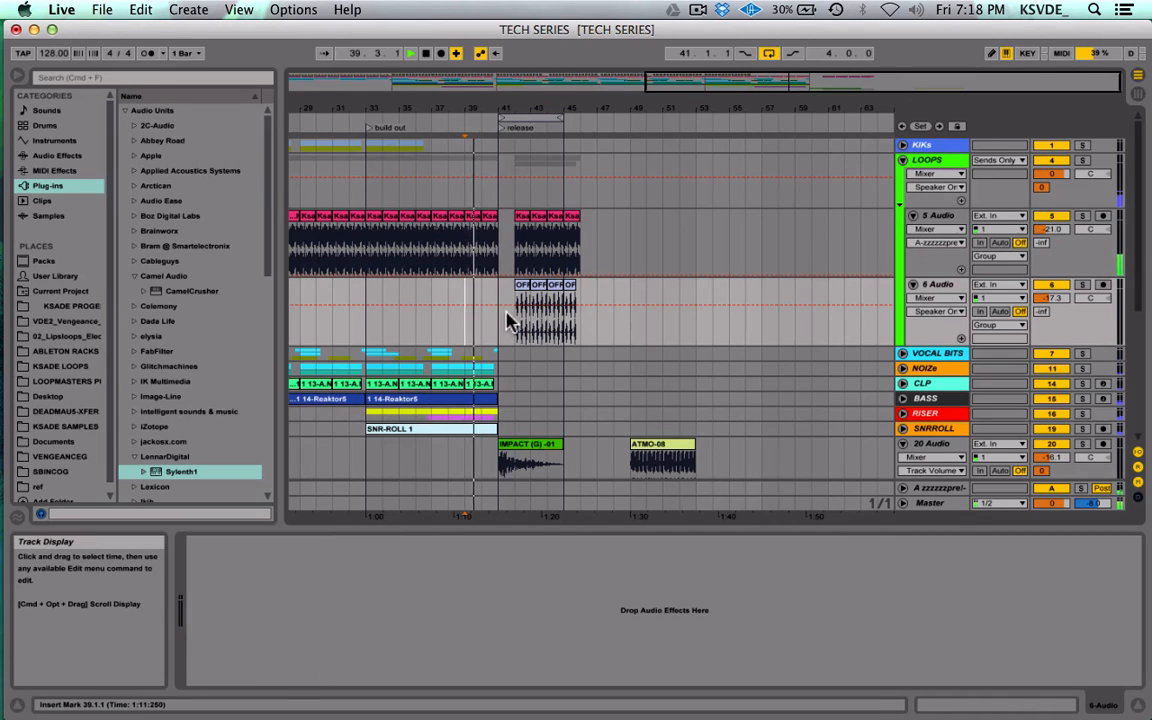
key("space")
scroll(428, 326, "left", 4)
left_click(432, 326)
key("space")
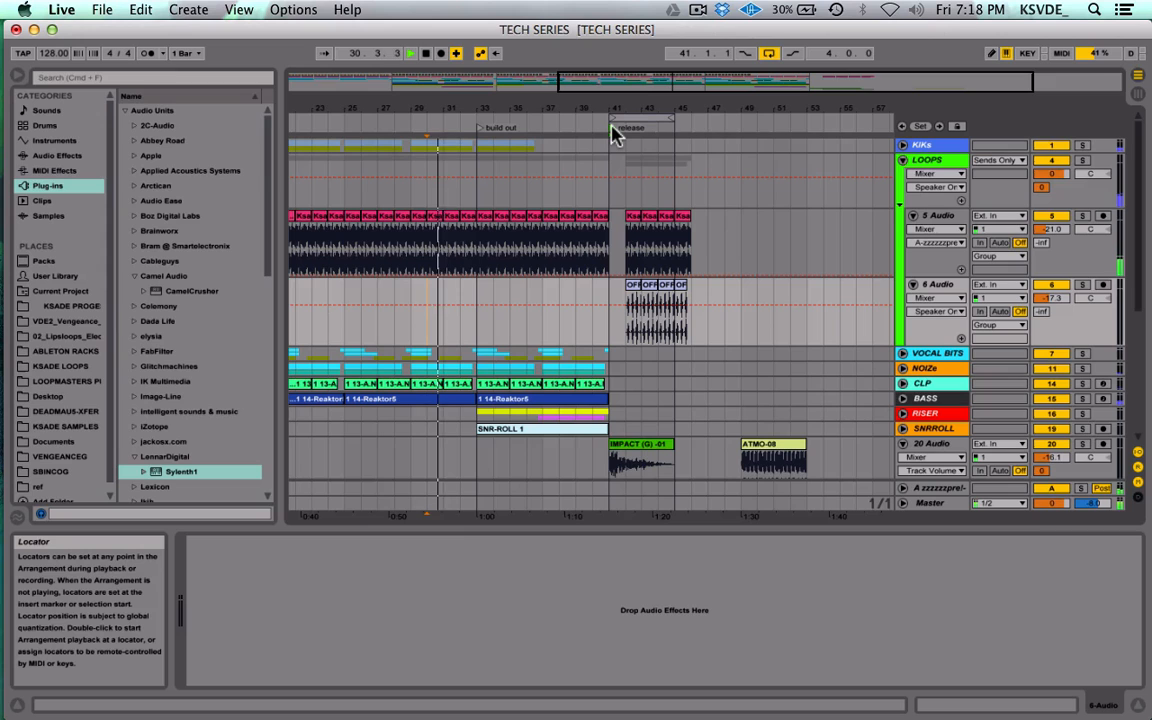
Step: Delete the pasted Ksade House Loop clips between bars 42 and 46 on the 5 Audio track
scroll(712, 226, "down", 5)
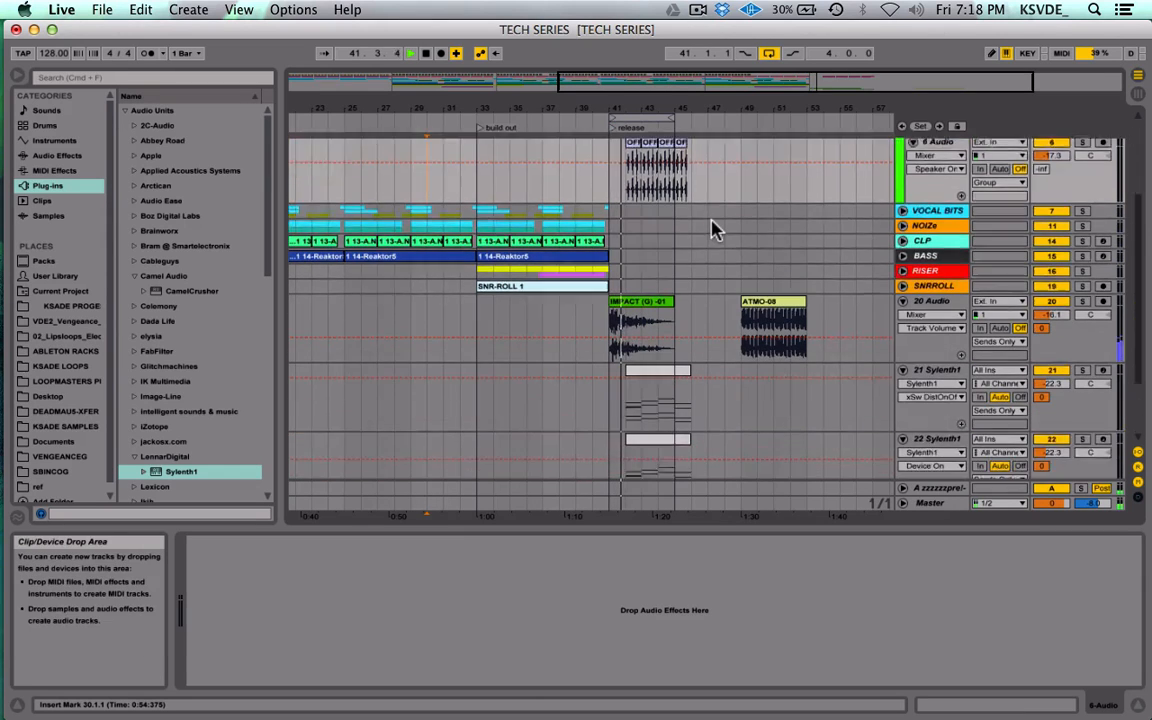
left_click_drag(683, 85, 686, 87)
scroll(792, 450, "right", 5)
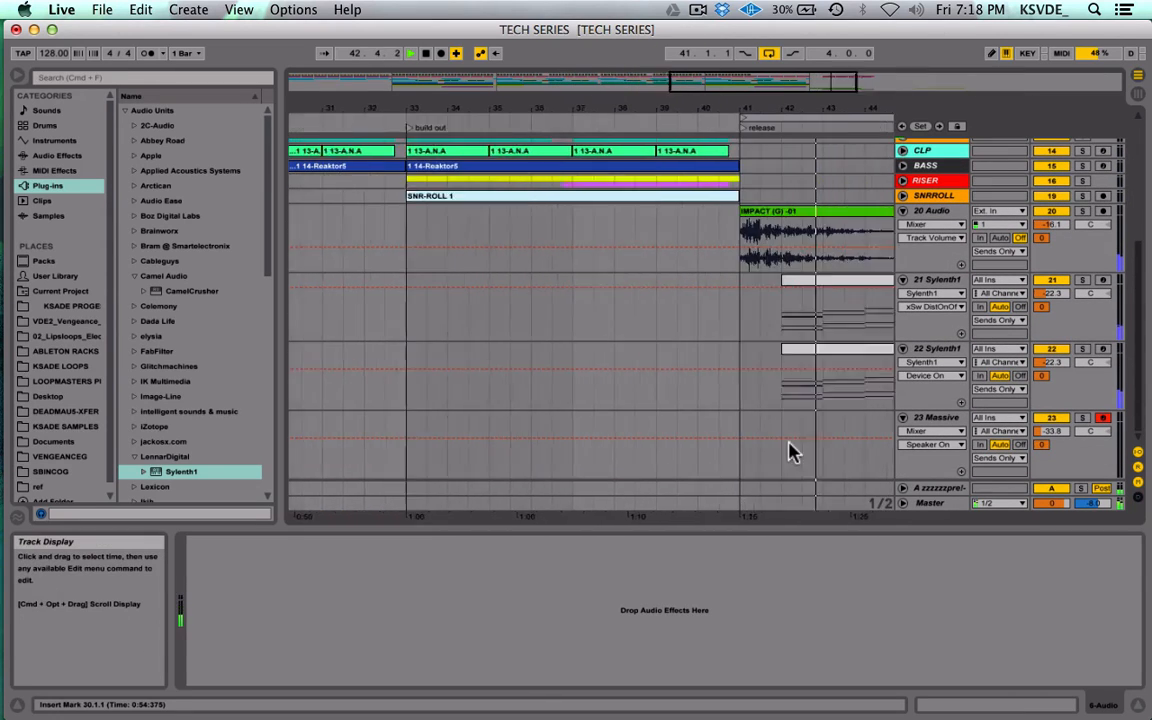
scroll(792, 450, "up", 5)
left_click(465, 226)
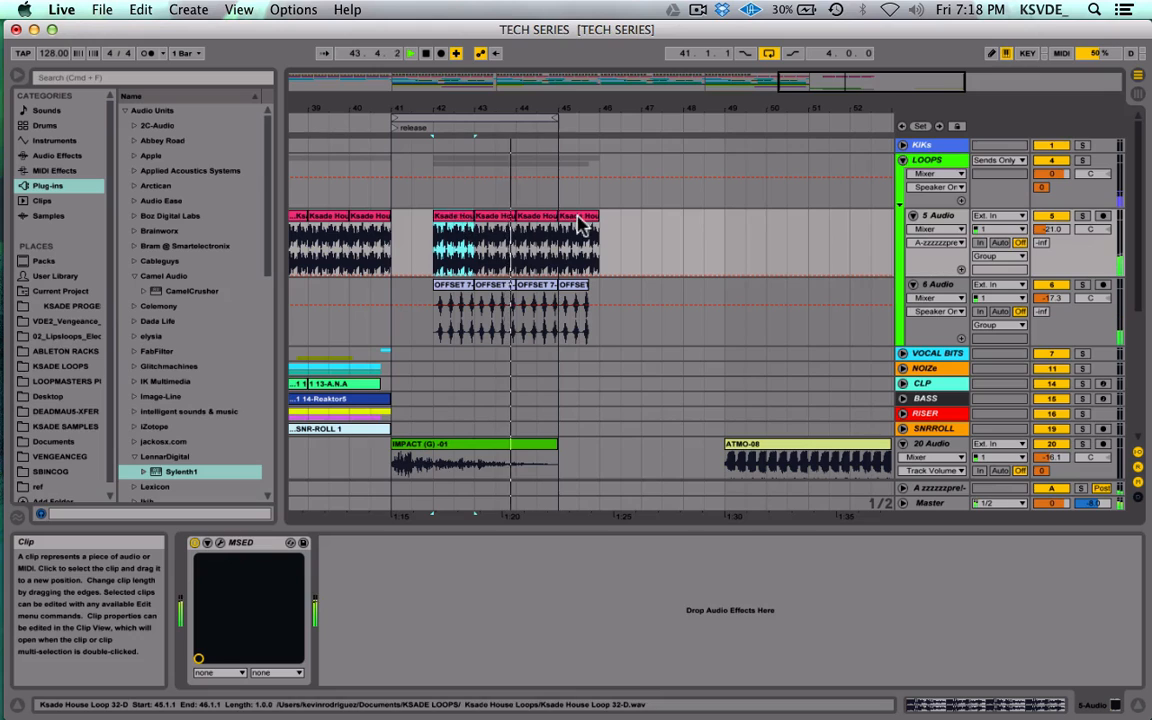
left_click(583, 217, "shift")
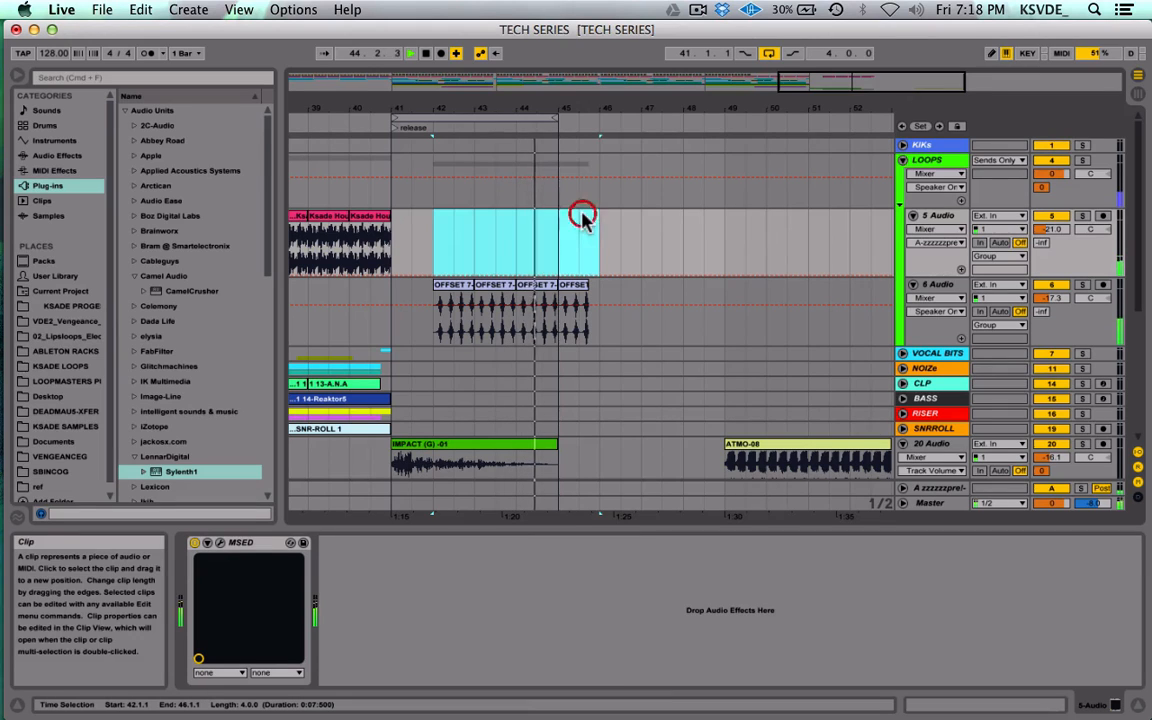
key("Delete")
Step: Duplicate the OFFSET clips on 6 Audio from bar 42 to bar 46, and delete the originals at bar 42
left_click(404, 250)
left_click_drag(433, 255, 440, 313)
left_click(591, 313)
key("super+d")
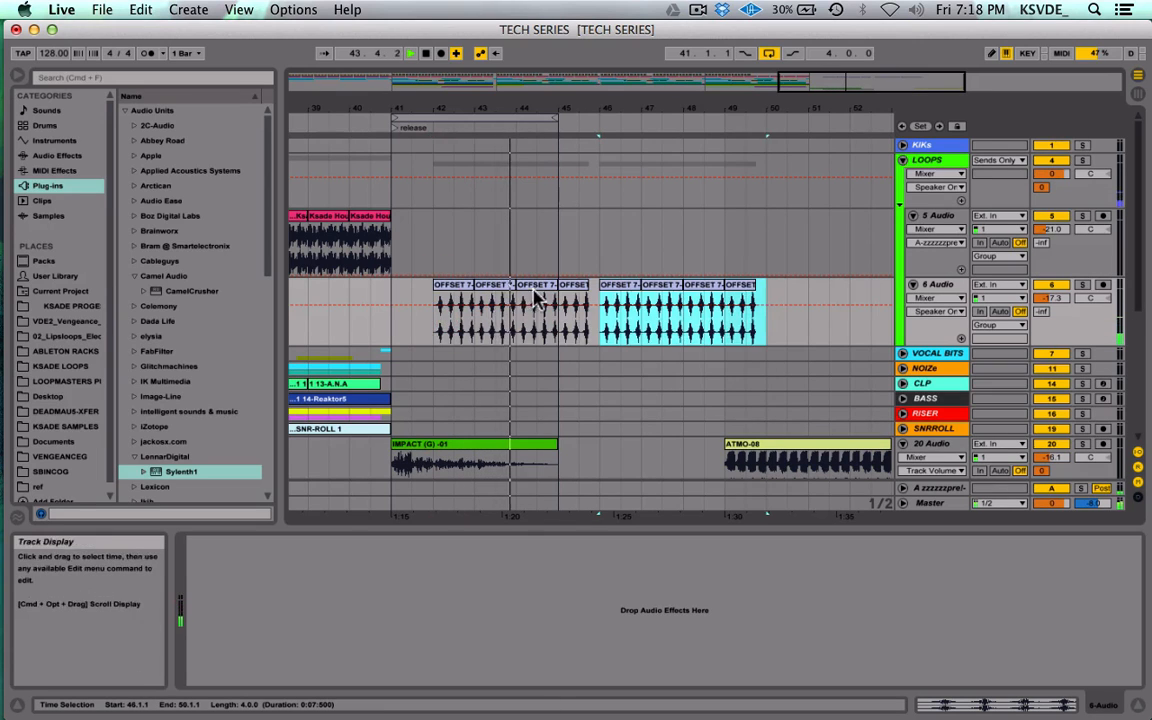
left_click(458, 298)
left_click(568, 292, "shift")
key("Delete")
Step: Stop playback and move the ATMO-08 clip on track 20 Audio to start at bar 46
scroll(571, 296, "down", 4)
scroll(571, 296, "right", 2)
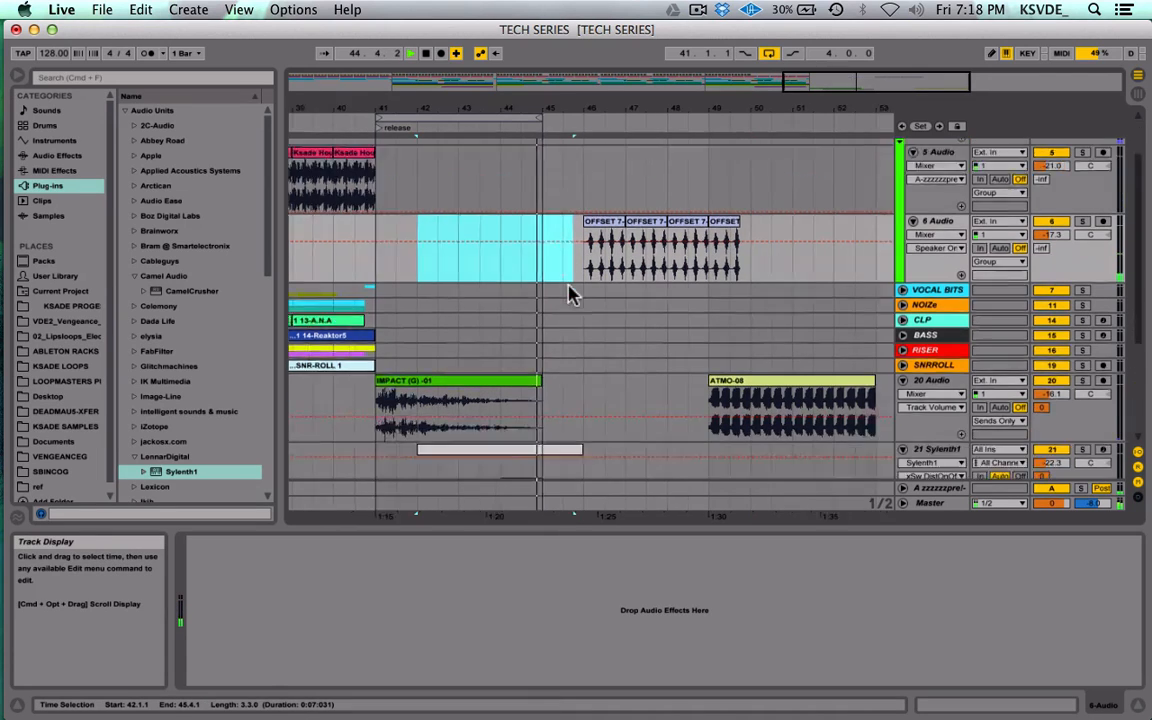
key("space")
left_click_drag(686, 317, 586, 319)
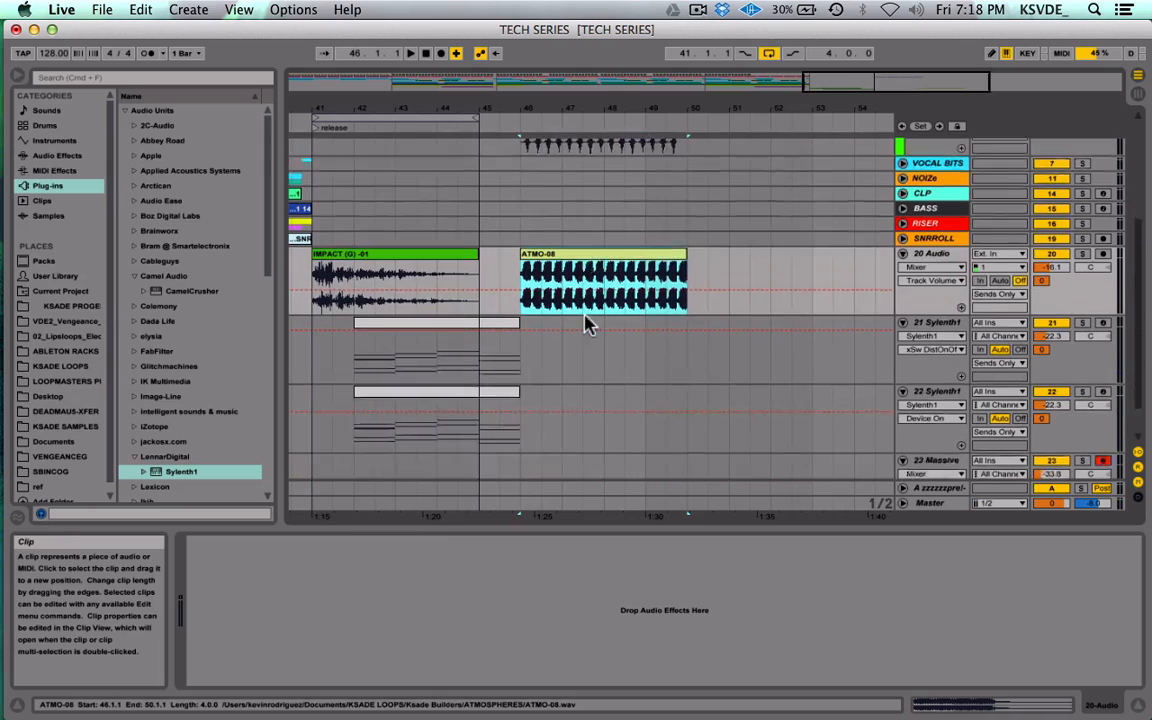
Step: Duplicate the chord clips on both Sylenth1 tracks so the copies start at bar 46, and play from there
scroll(586, 319, "down", 3)
left_click(488, 284)
left_click(487, 352, "shift")
key("super+d")
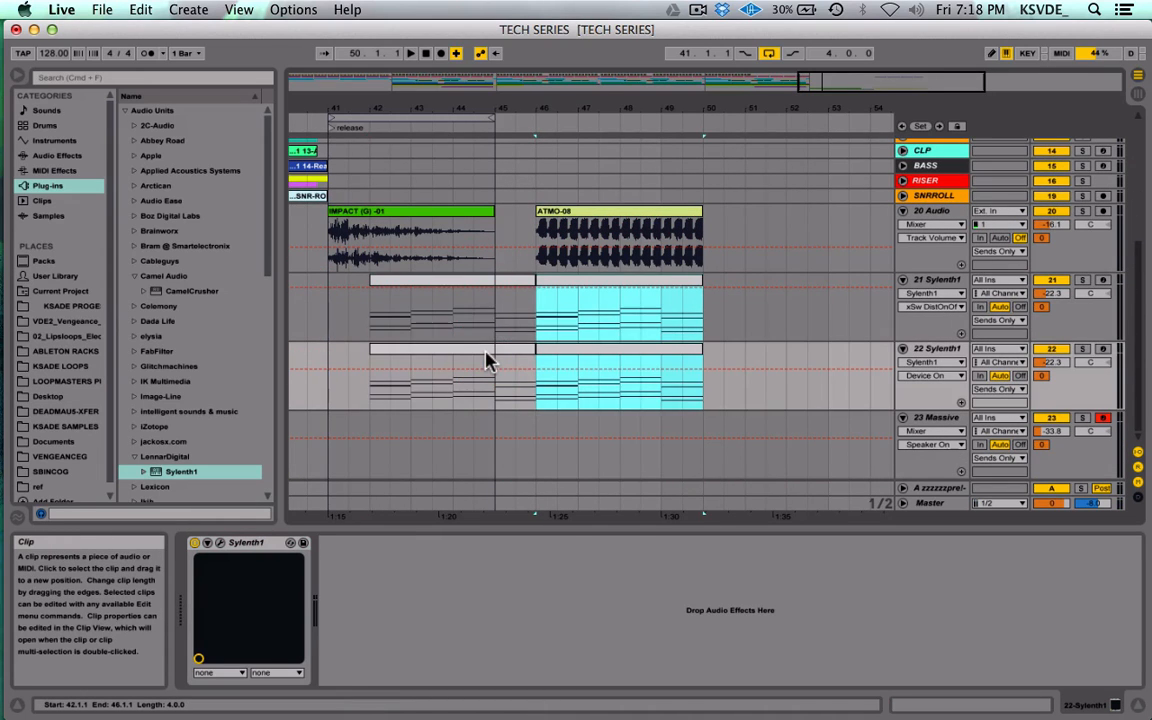
key("space")
scroll(489, 360, "up", 3)
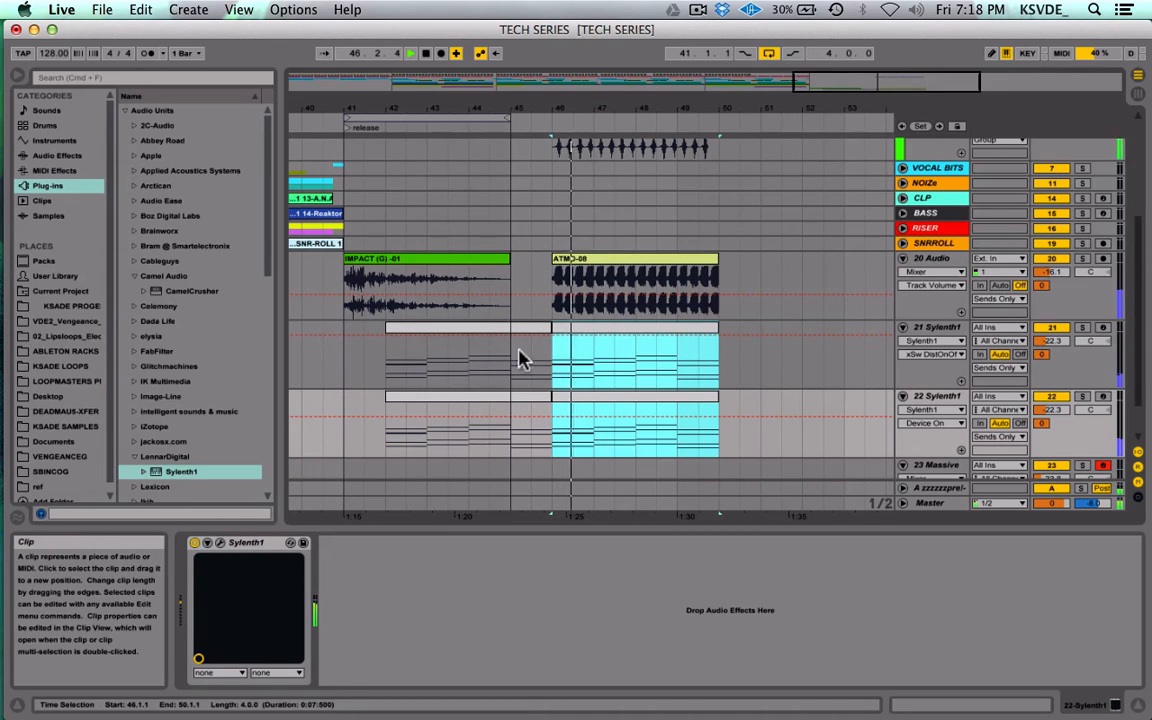
Step: Duplicate the 20 Audio track and clear all clips from the copy
left_click(635, 262)
key("space")
left_click(927, 260)
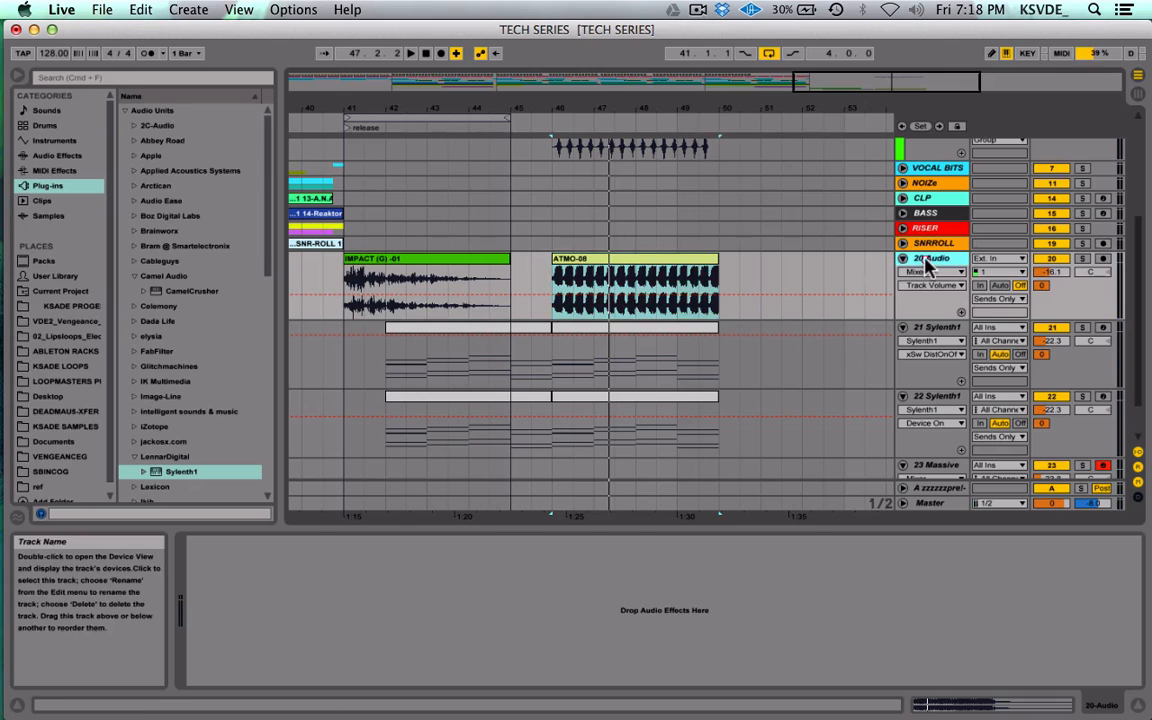
key("super+d")
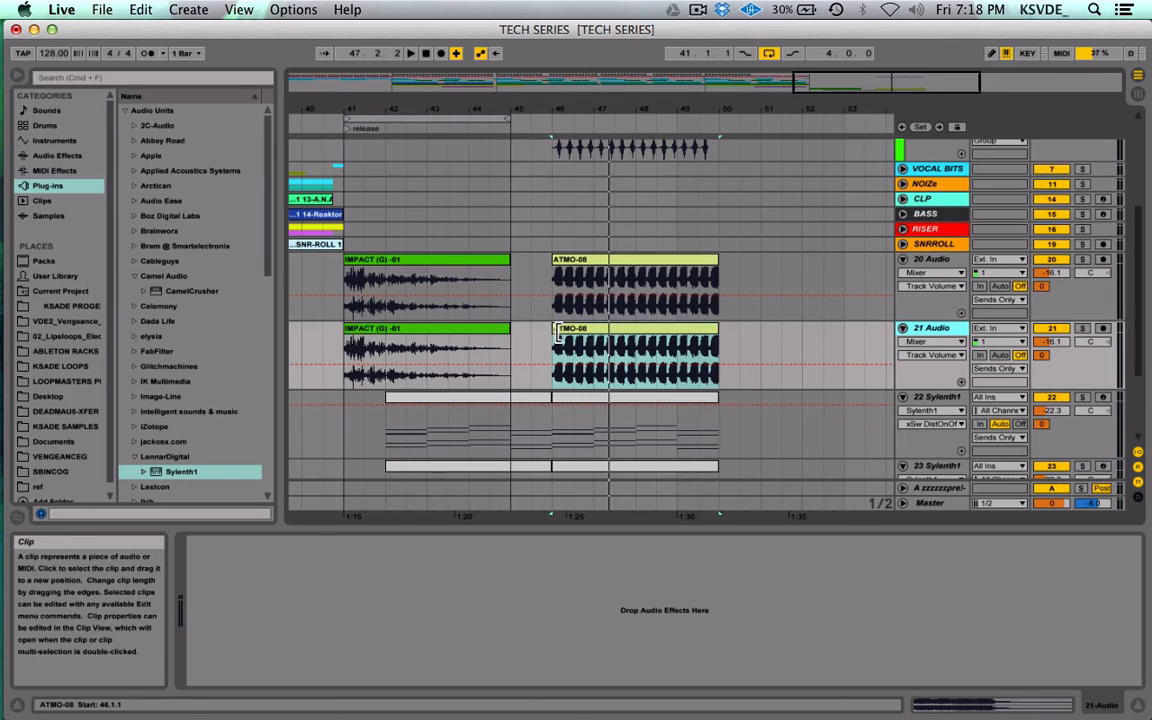
right_click(945, 335)
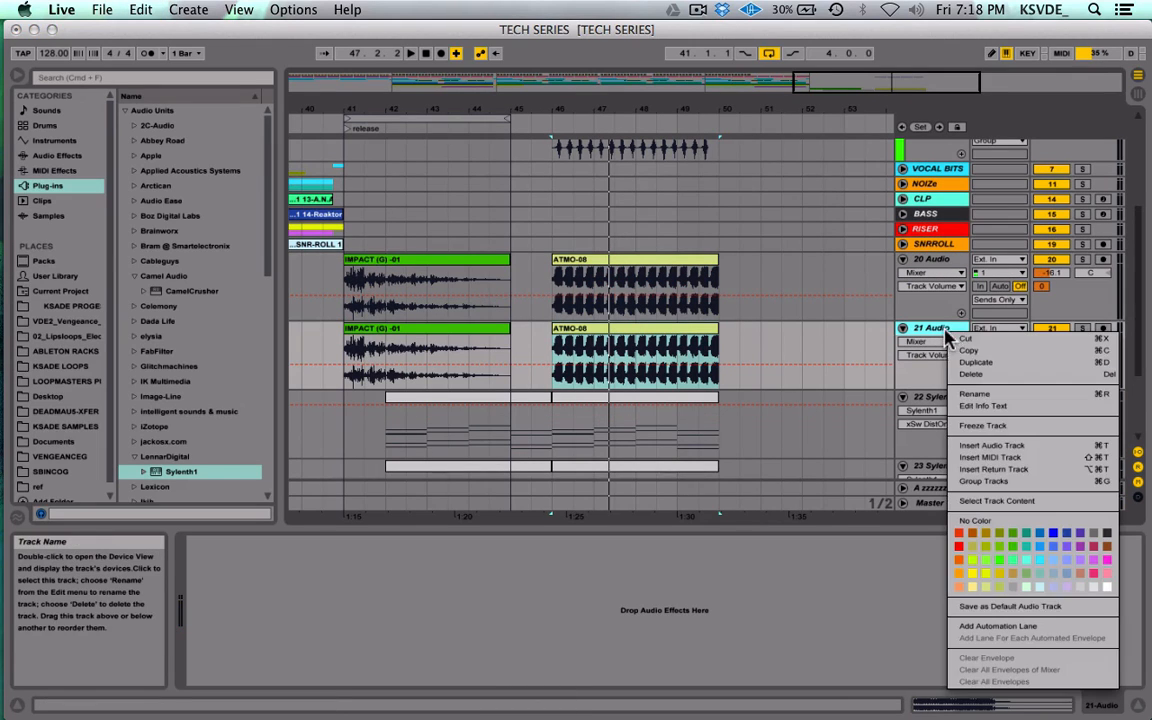
left_click(1015, 503)
key("Delete")
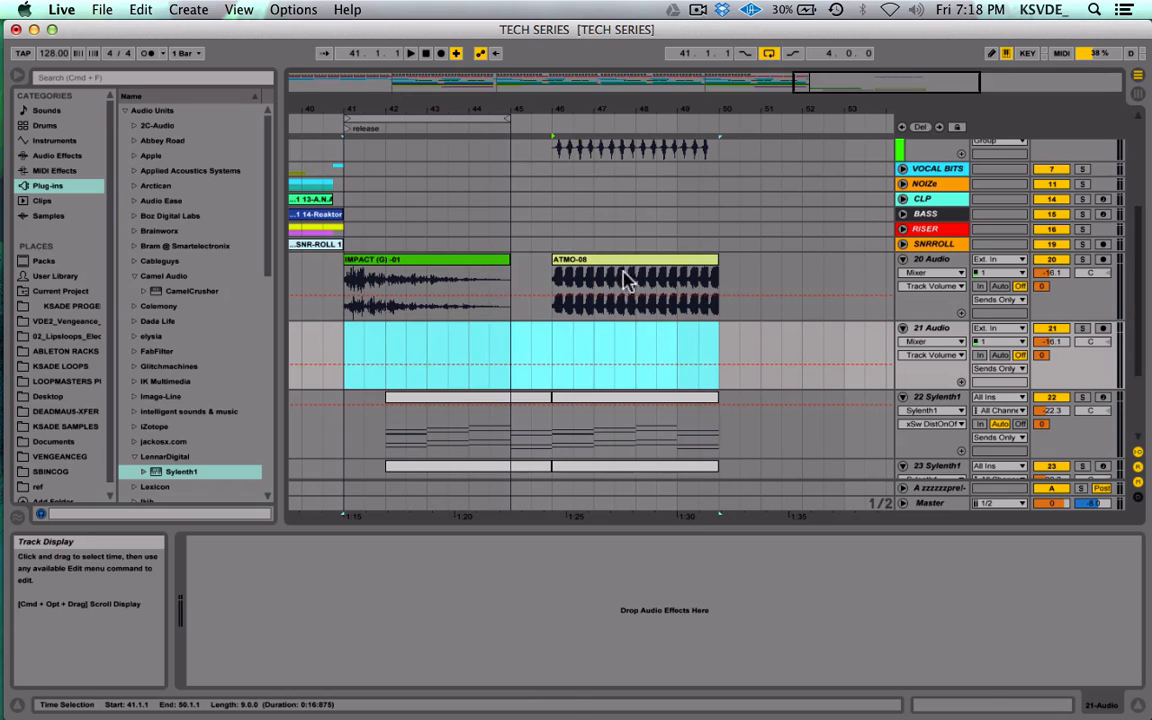
Step: Move the ATMO-08 clip down to the empty 21 Audio track, lower that track's volume to -32.6 dB and play
left_click_drag(622, 260, 621, 372)
left_click_drag(787, 86, 857, 86)
left_click(1056, 342)
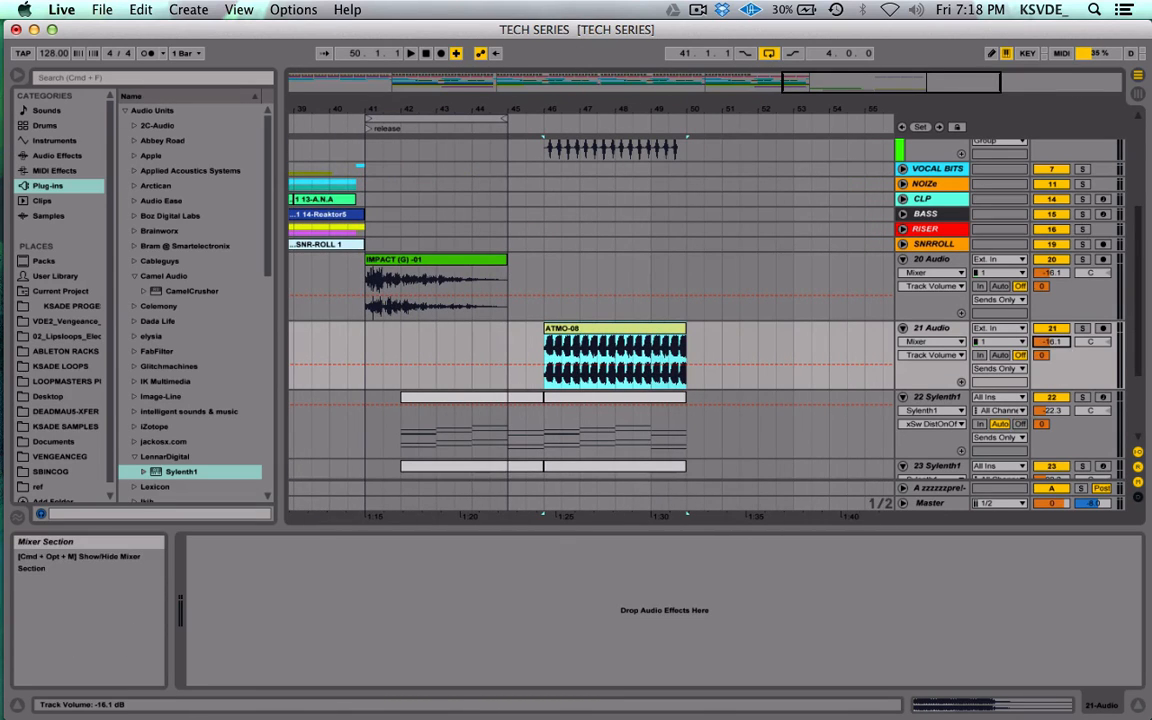
left_click_drag(1053, 342, 1053, 376)
key("space")
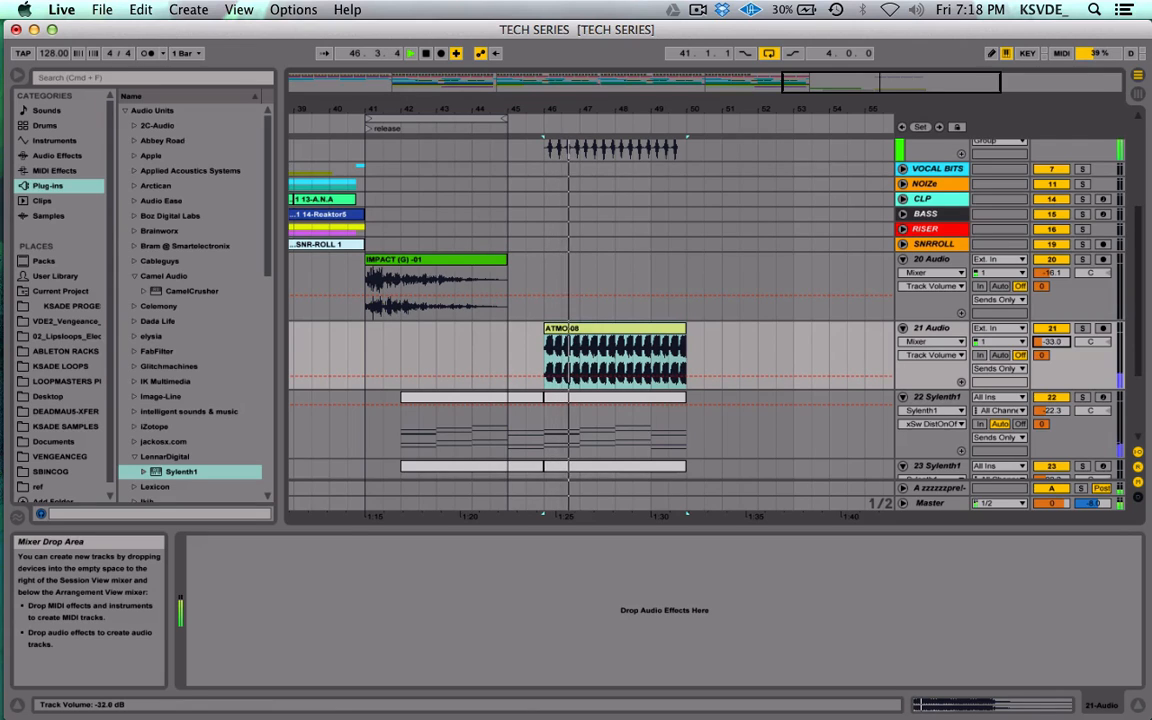
Step: Copy the bar 46 chord clip from 23 Sylenth1 to the 24 Massive track and play it
scroll(676, 334, "down", 3)
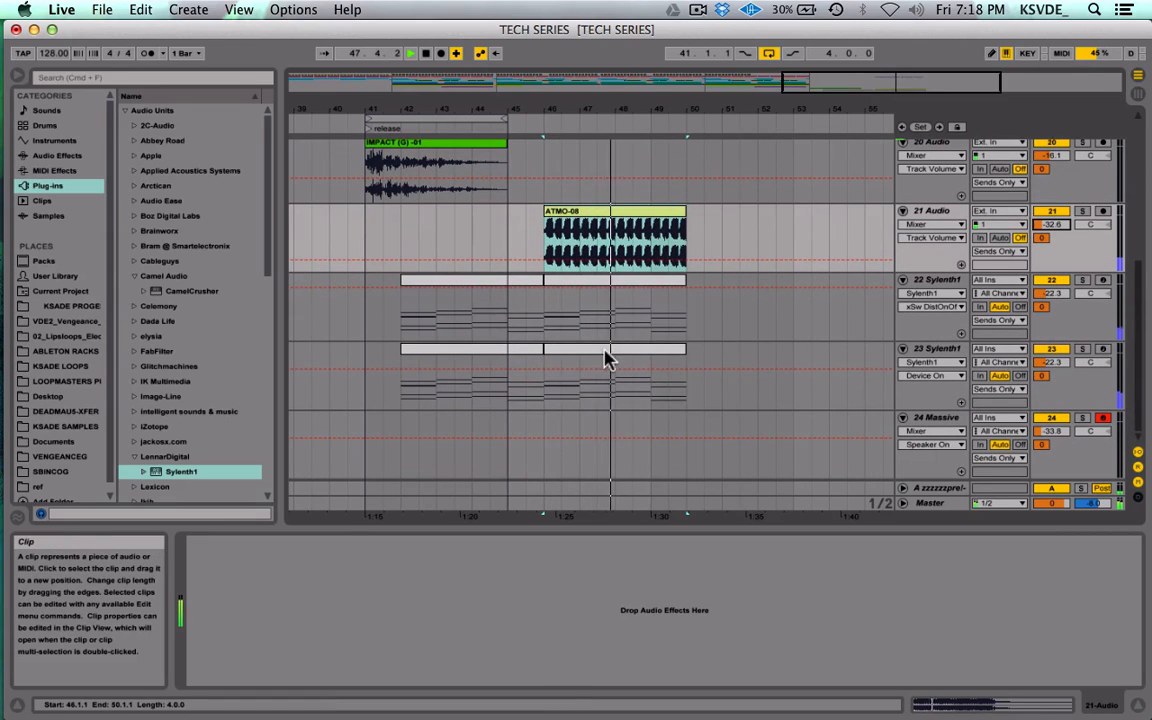
key("space")
mouse_move(608, 358)
left_mouse_down()
mouse_move(607, 424)
mouse_move(584, 412)
mouse_move(599, 379)
left_mouse_up()
key("space")
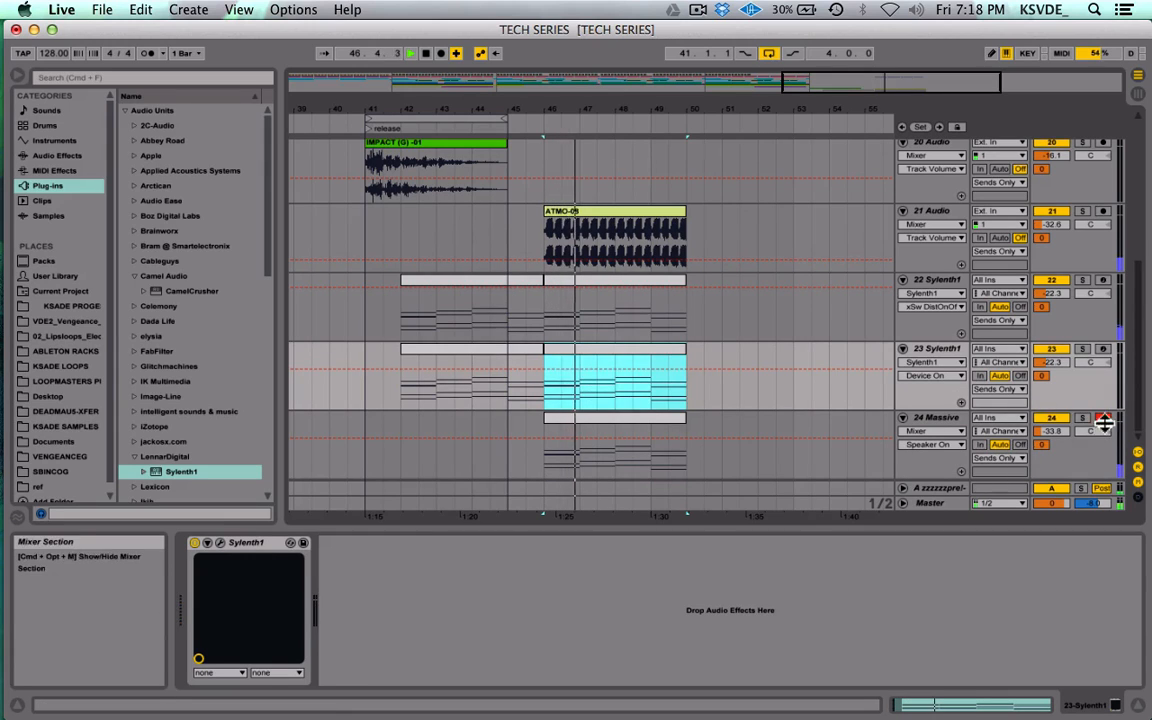
Step: Solo the 24 Massive track and set the arrangement loop to its chord clip from bar 46 to 50
left_click(953, 417)
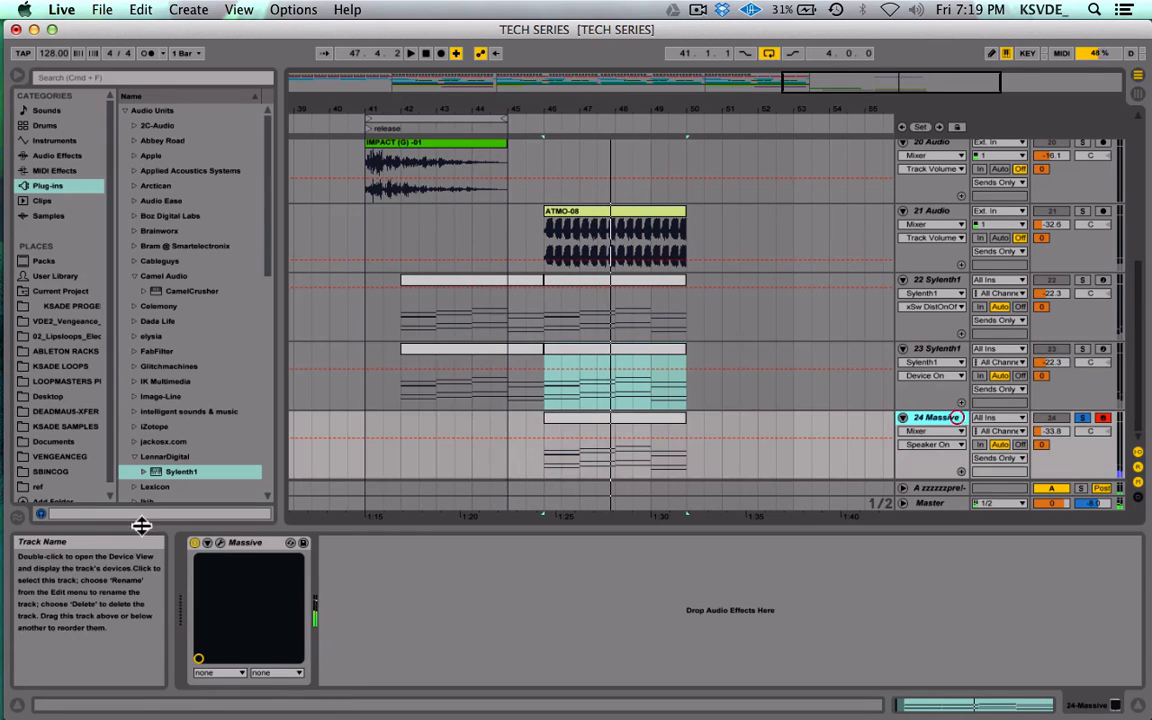
left_click(580, 428)
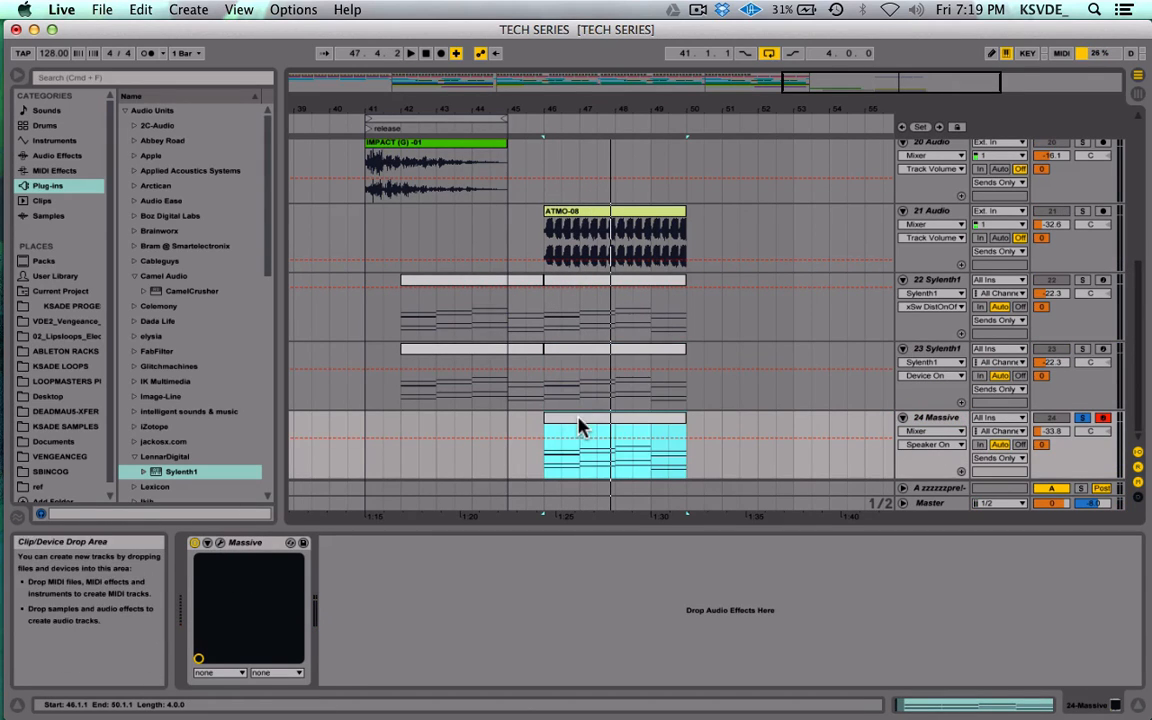
key("super+l")
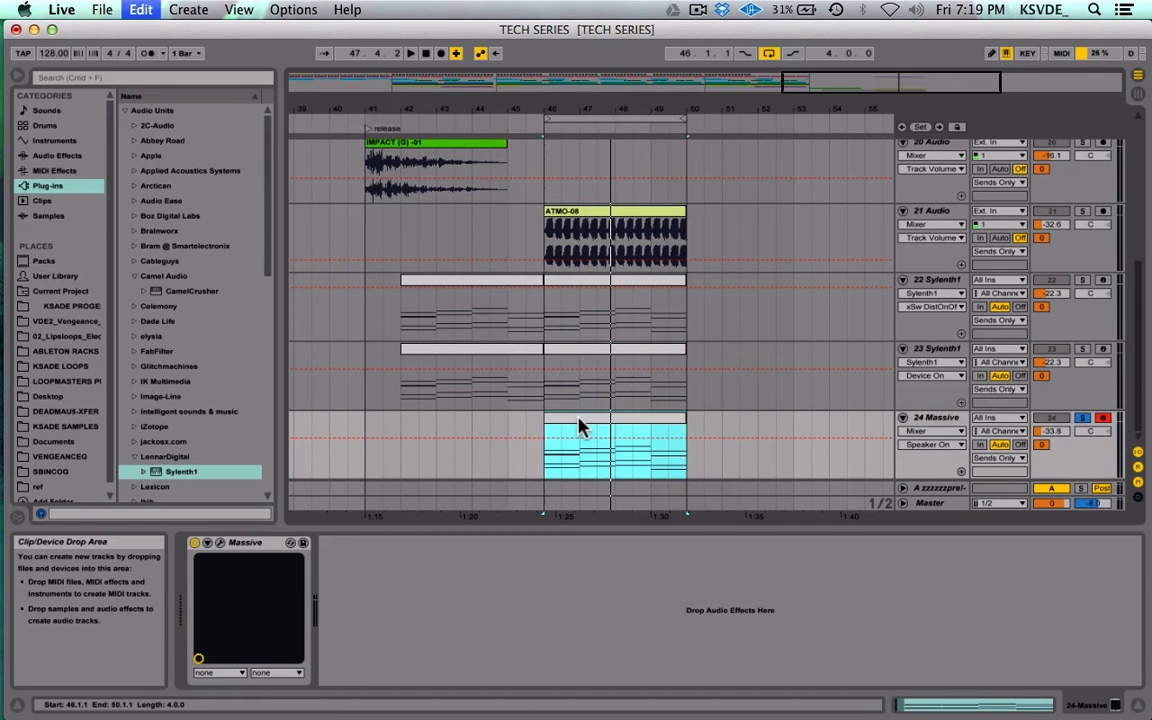
Step: Load the MOODOAD preset from the ksade3 folder into Massive and close the instrument window
left_click(220, 545)
left_click(978, 80)
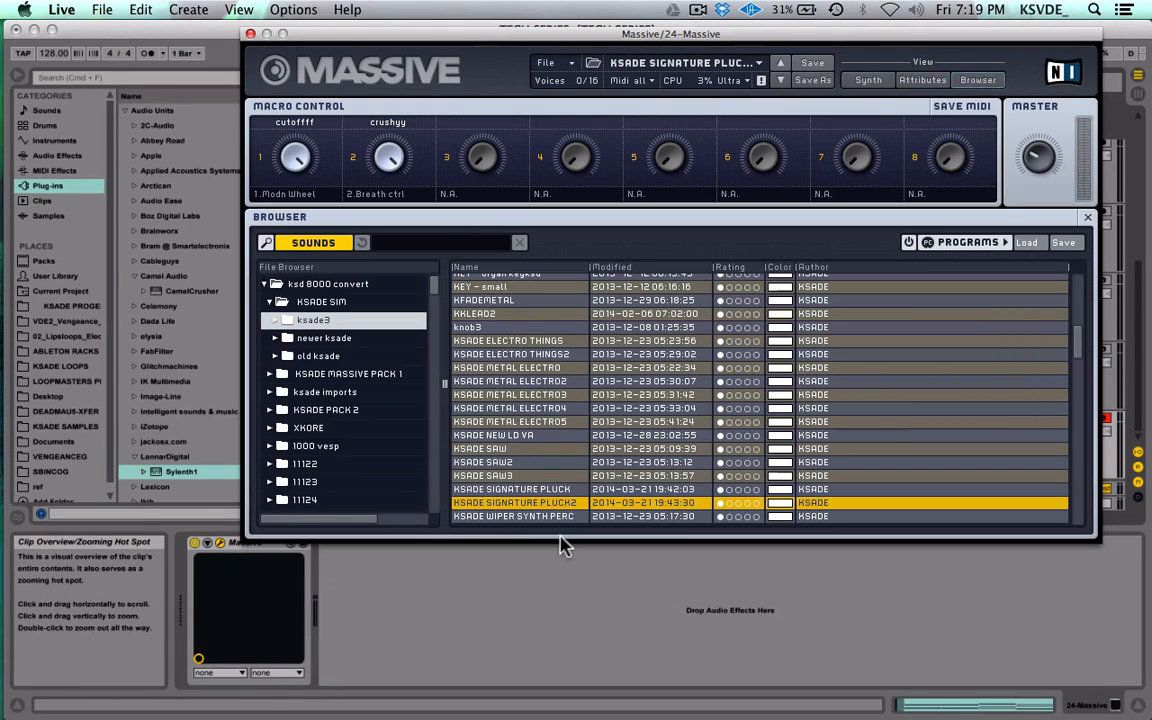
scroll(563, 490, "down", 10)
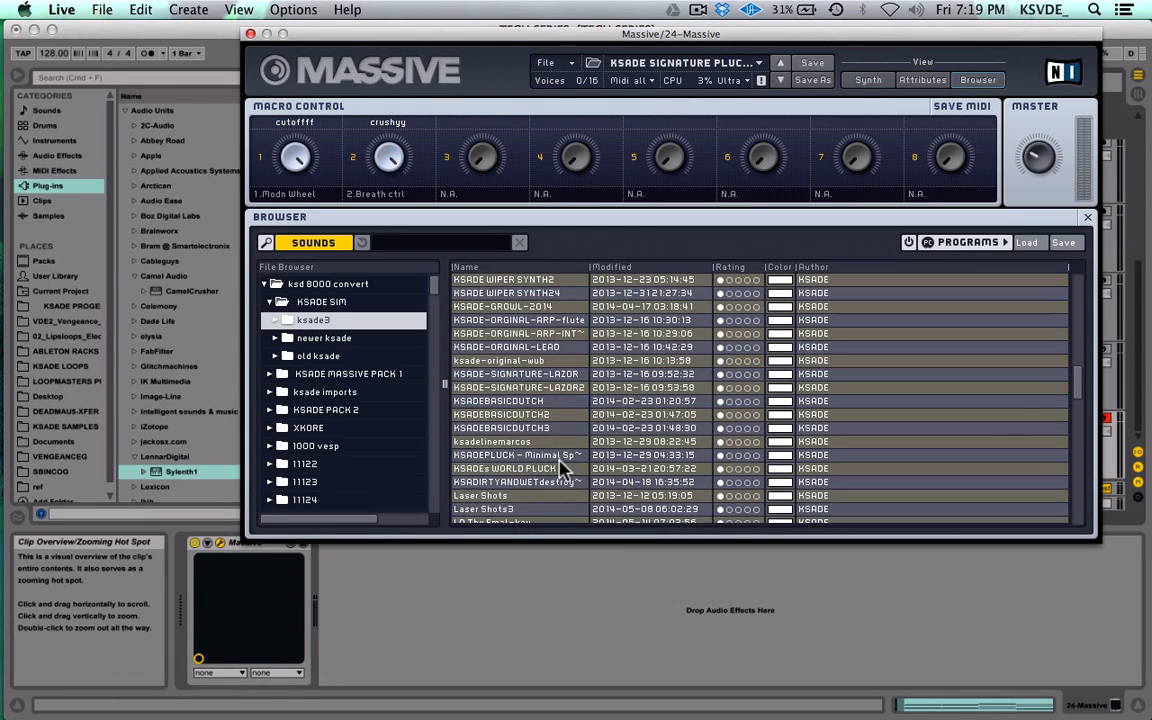
scroll(563, 470, "down", 5)
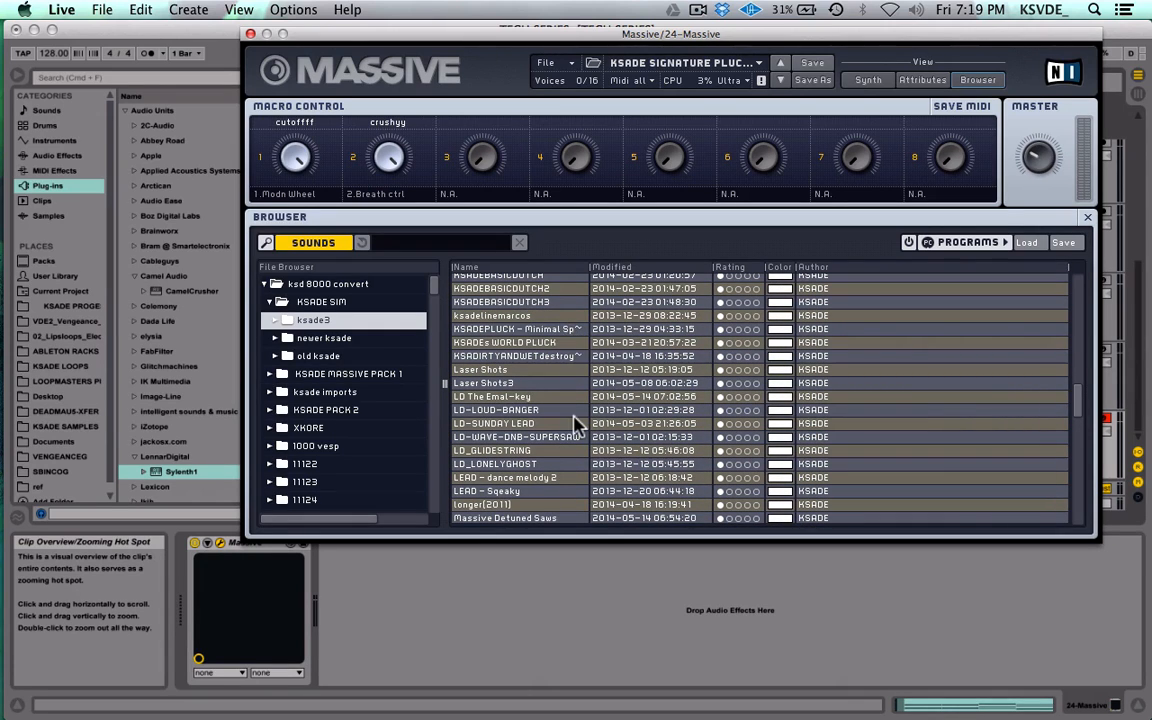
scroll(578, 425, "down", 2)
scroll(530, 462, "down", 2)
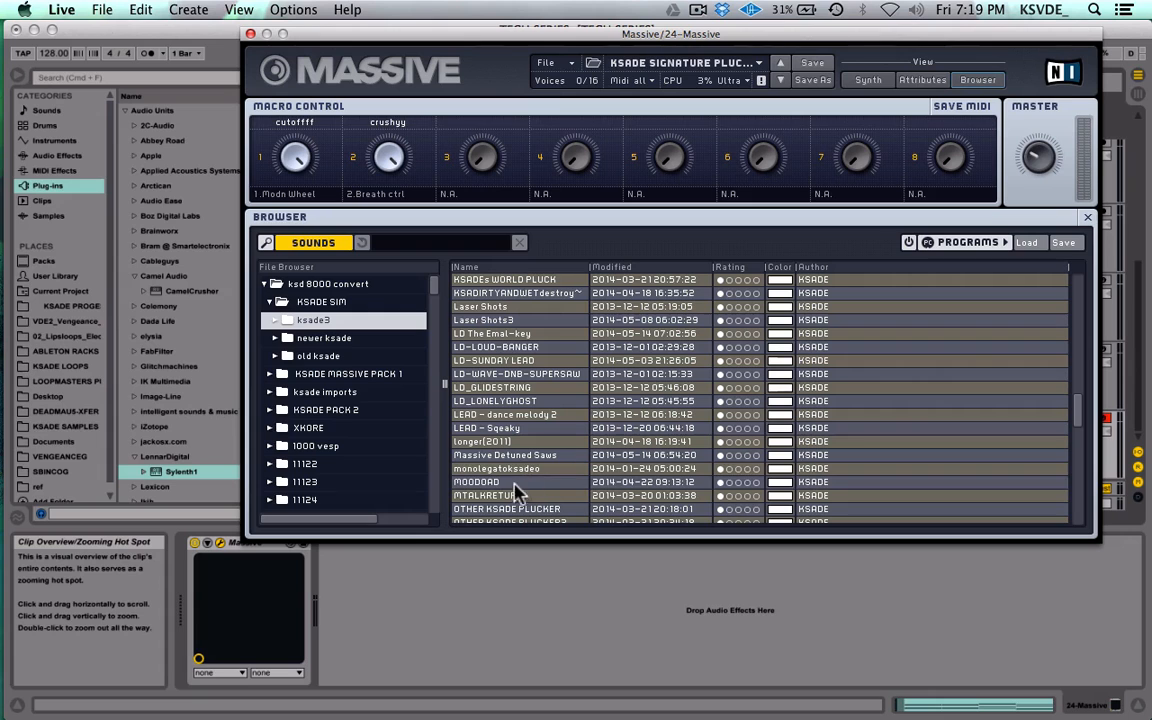
left_click(511, 484)
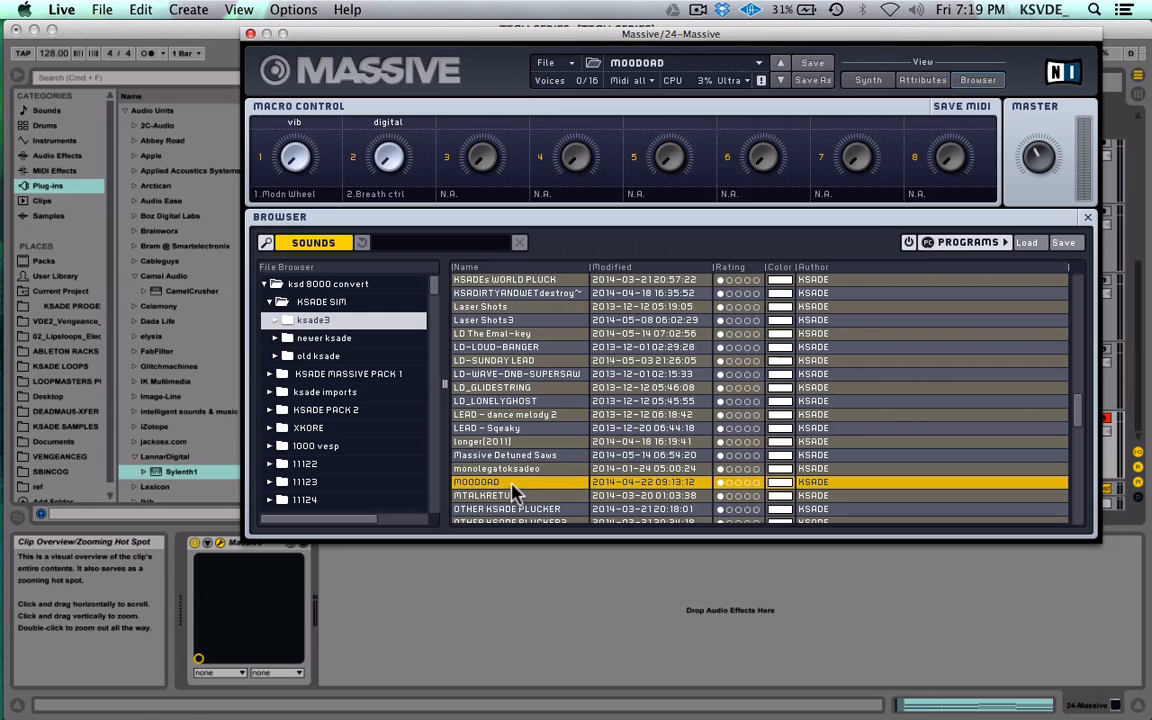
left_click(250, 34)
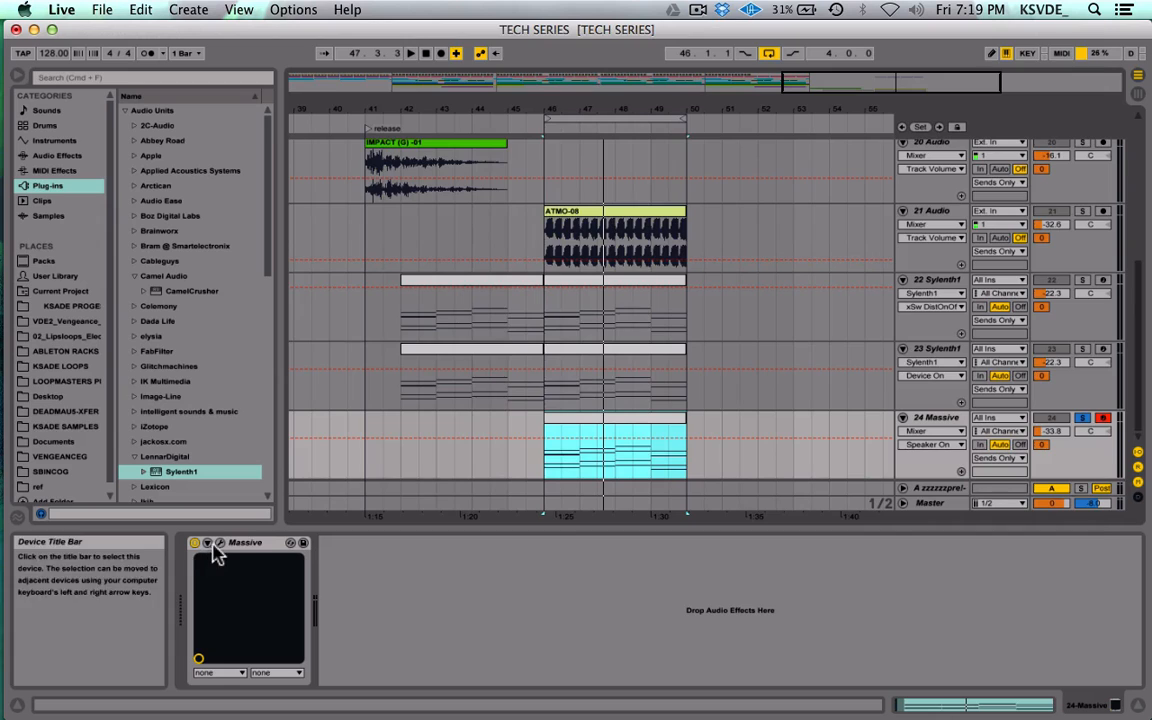
Step: Open the Massive instrument on the 24 Massive track and view the MOODOAD preset's Synth page
left_click(220, 542)
left_click(867, 80)
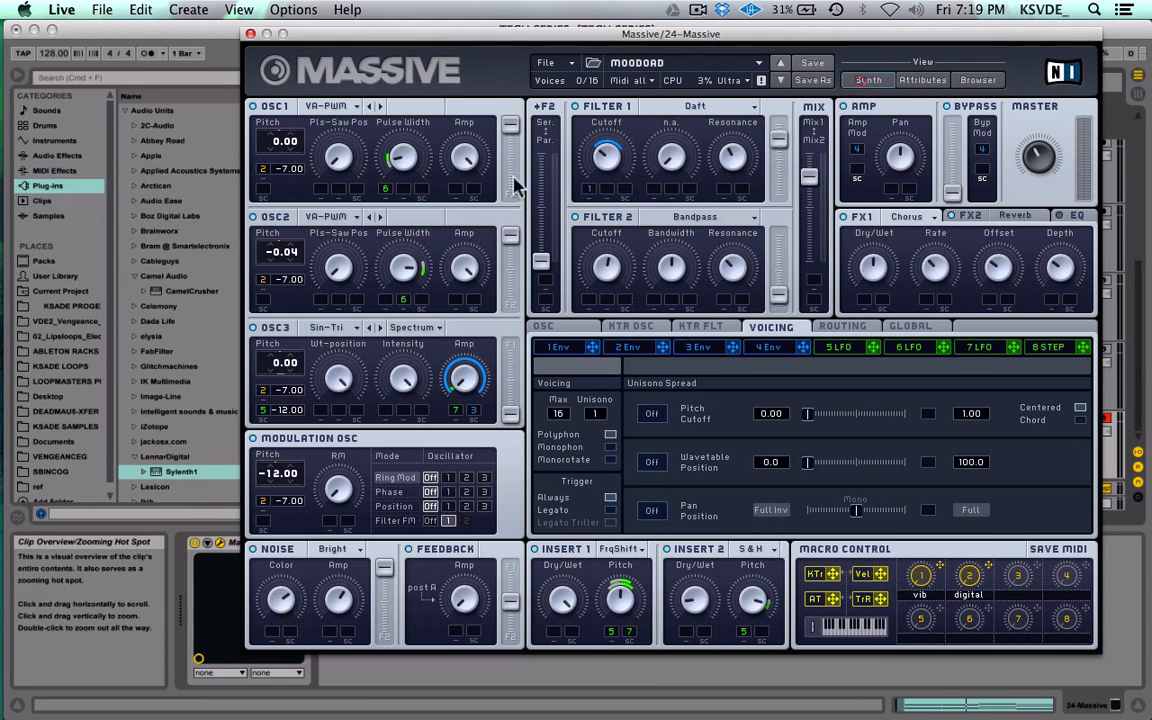
left_click(250, 34)
Step: Turn off solo on the 24 Massive track and play the breakdown from bar 42, then from before the release marker
left_click(405, 424)
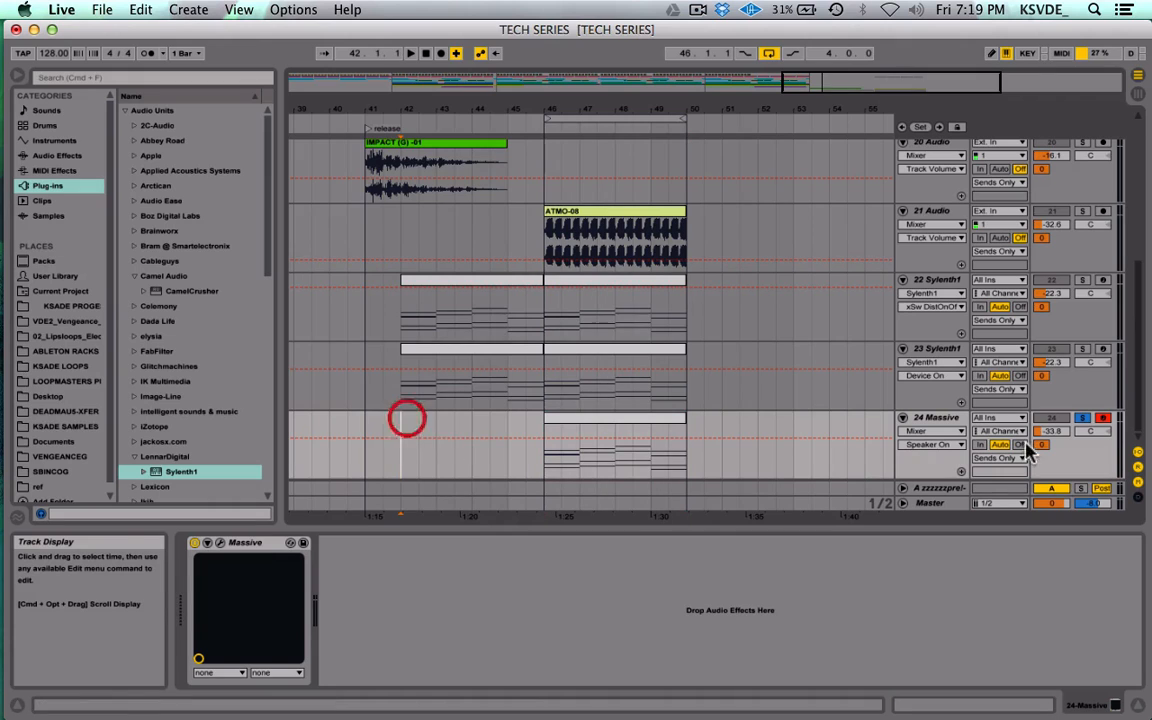
key("space")
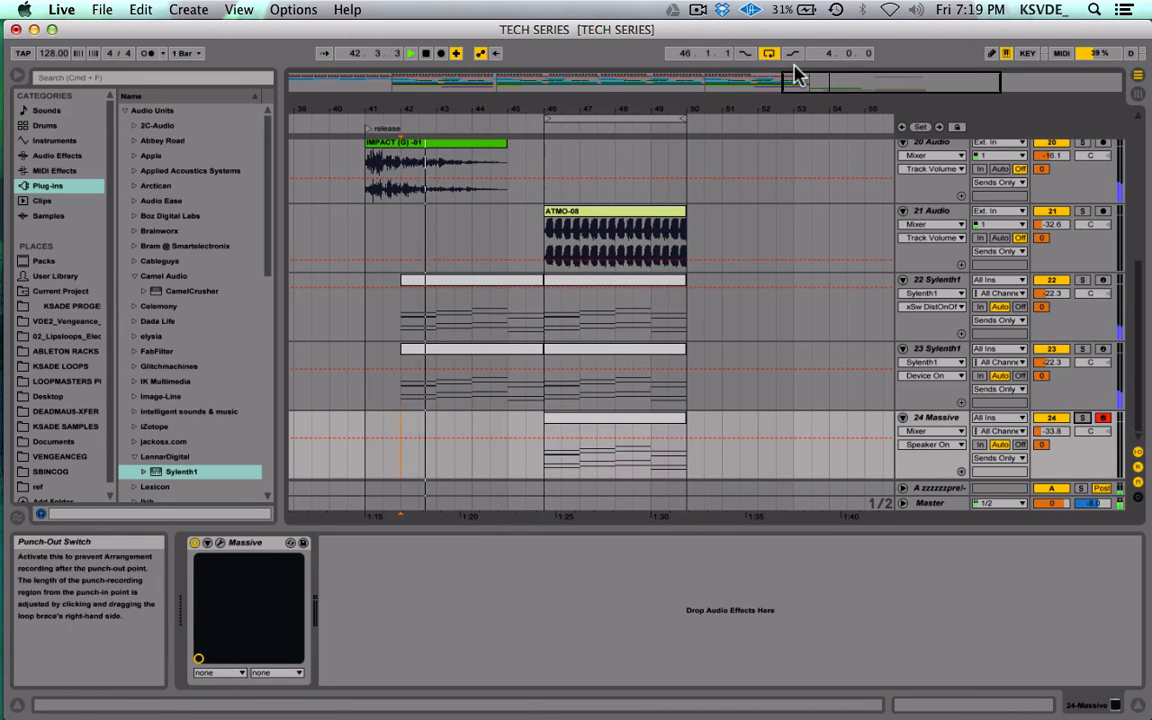
left_click(353, 427)
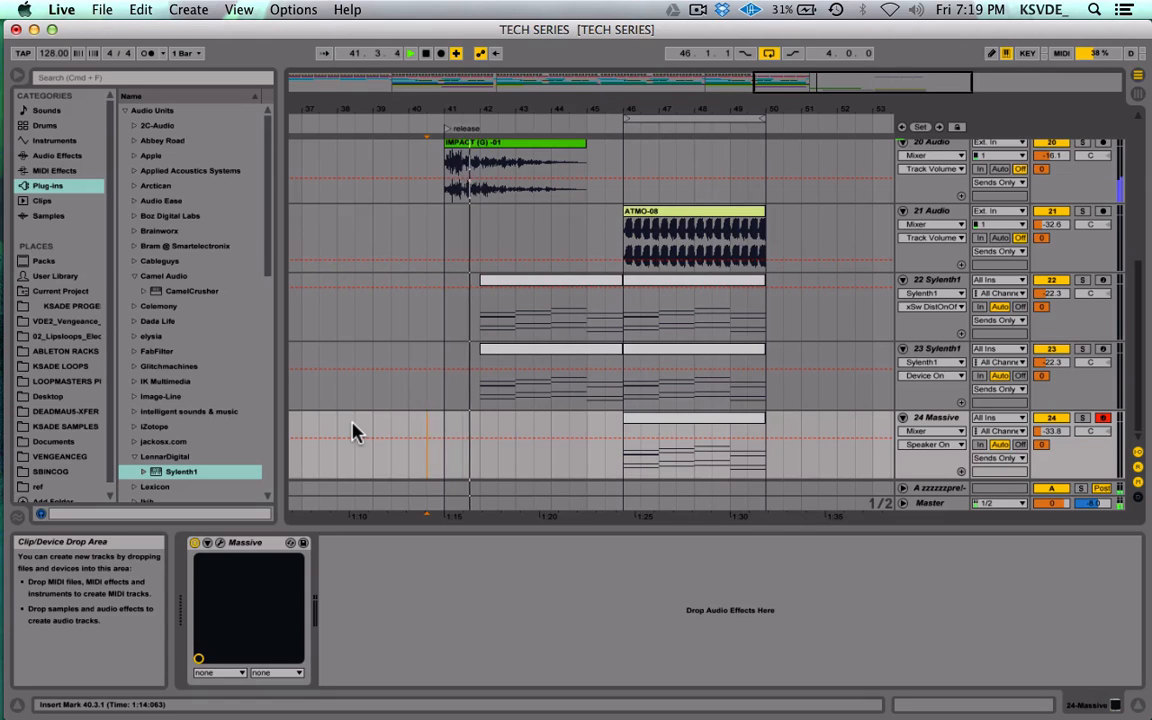
key("space")
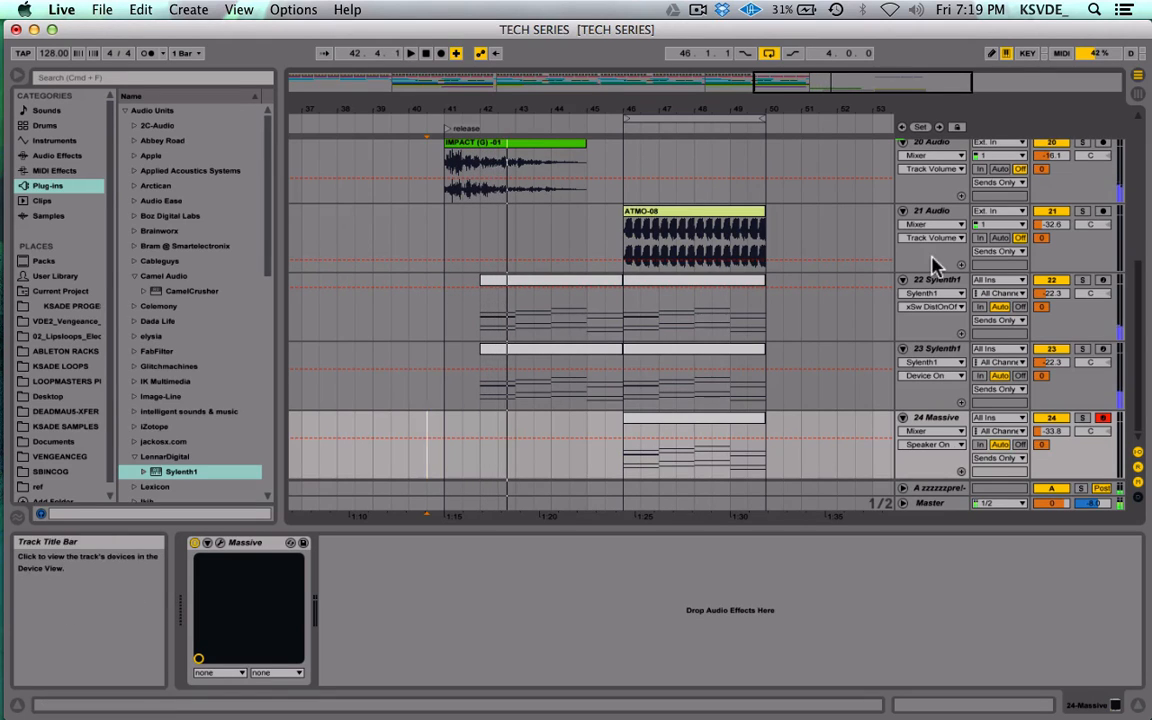
Step: Group the 22 Sylenth1, 23 Sylenth1 and 24 Massive tracks and fold the group
left_click(916, 281)
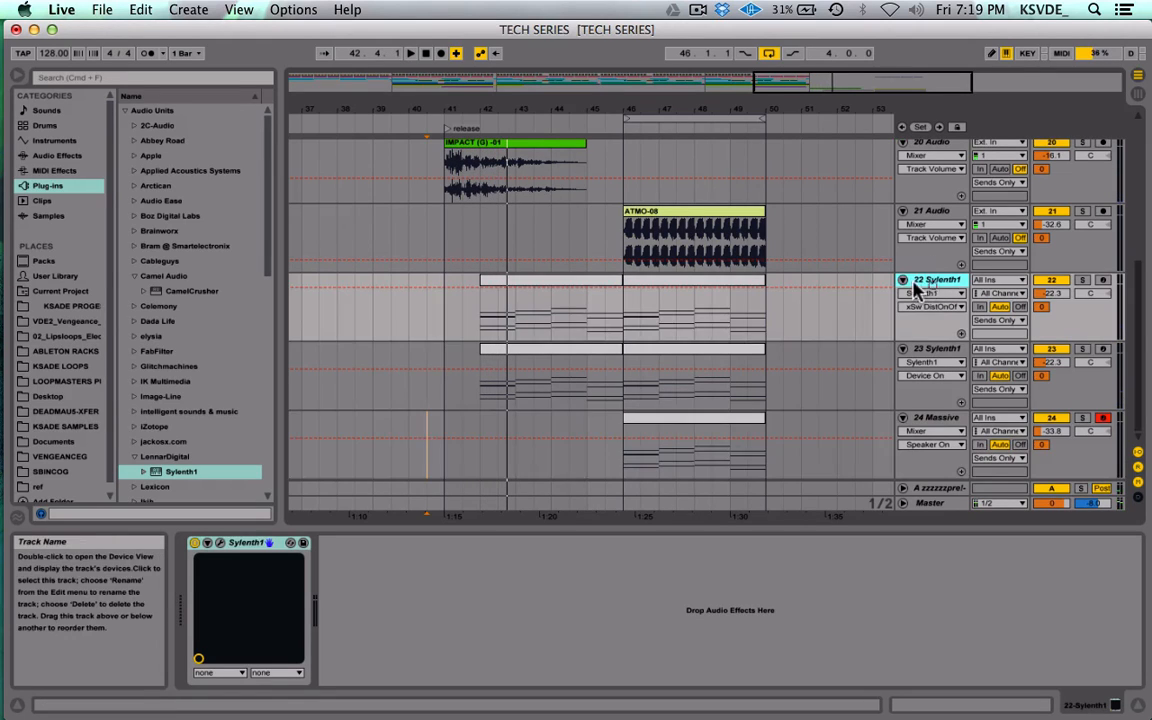
left_click(933, 420, "shift")
key("super+g")
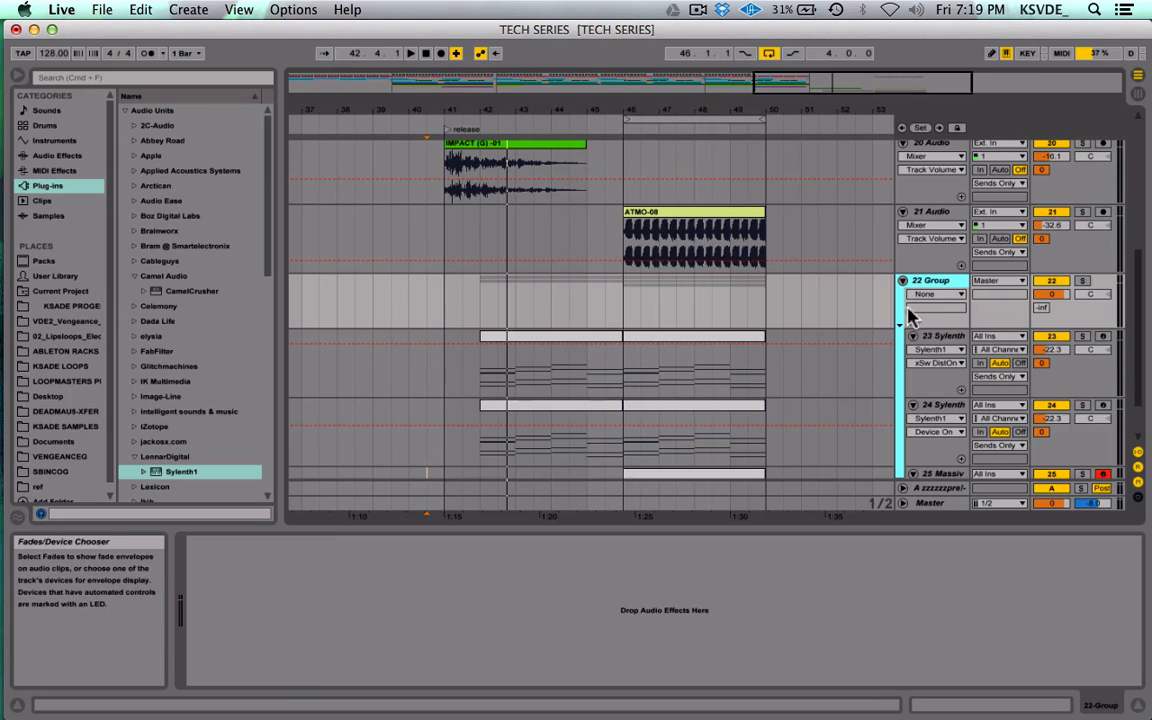
left_click(902, 281)
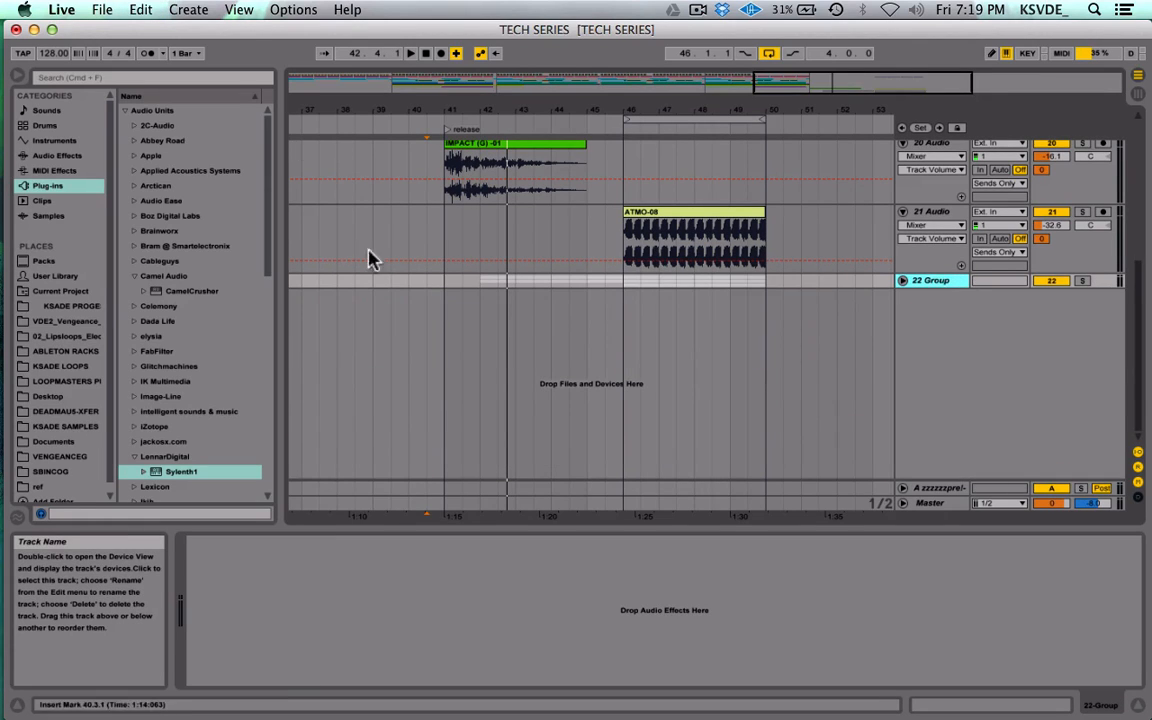
Step: Add a Reverb audio effect to the 22 Group track and set its decay time to 6.83 s
left_click(58, 155)
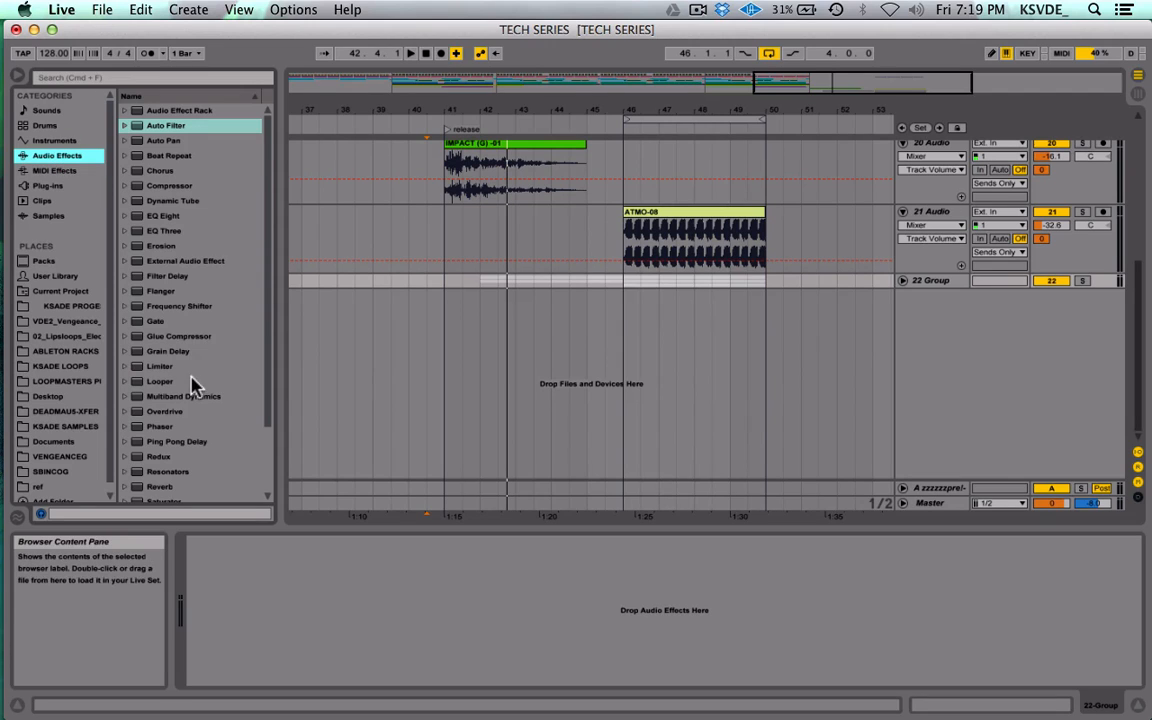
scroll(177, 437, "down", 3)
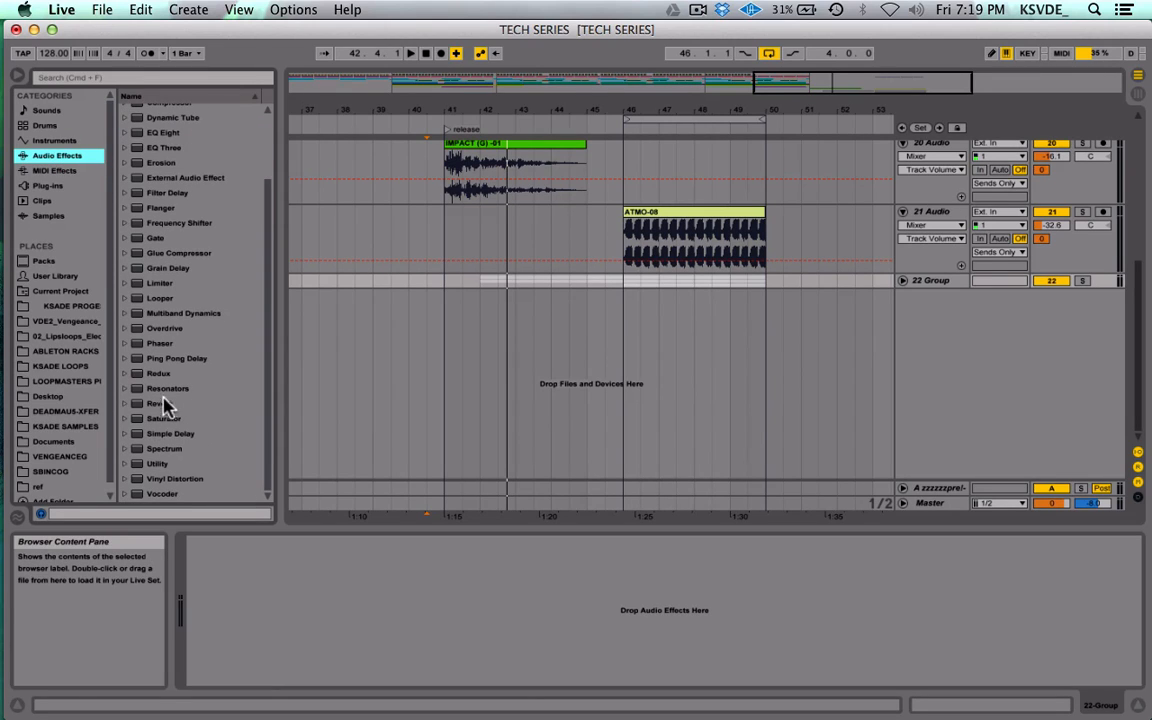
left_click_drag(165, 405, 1037, 375)
left_click_drag(929, 280, 929, 281)
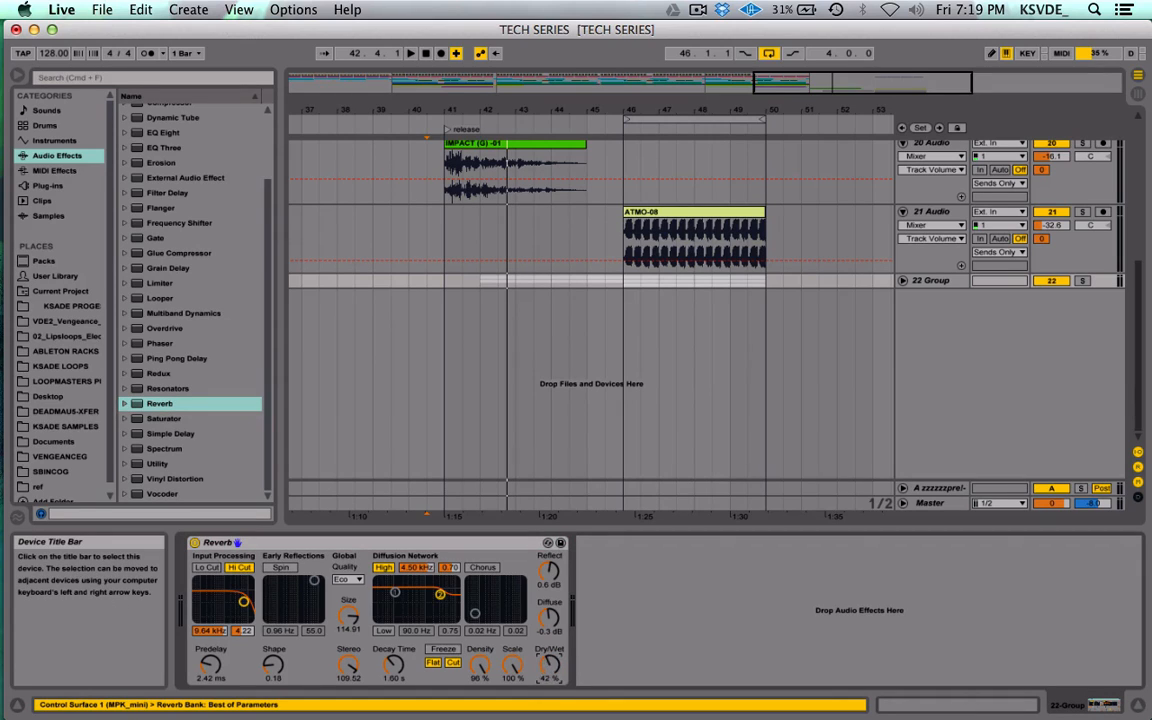
left_click_drag(390, 662, 390, 630)
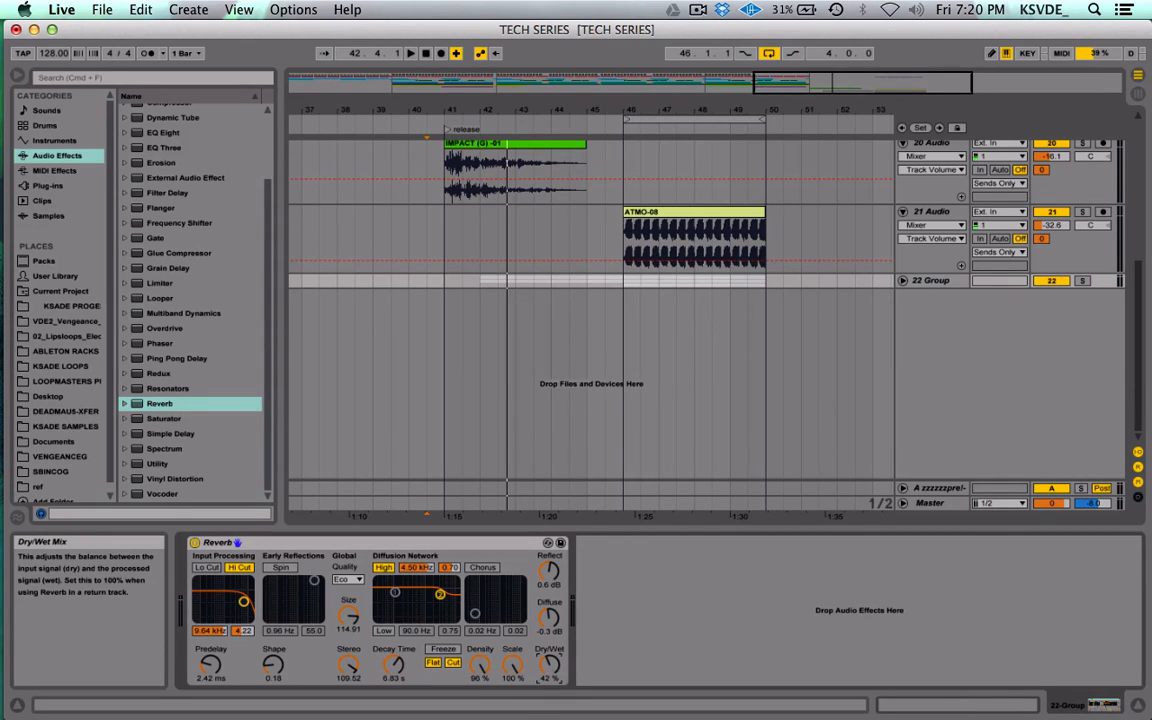
Step: Turn off the arrangement loop and play the grouped chords from bar 49 past their end to hear the reverb tail
left_click(517, 280)
key("space")
left_click(753, 288)
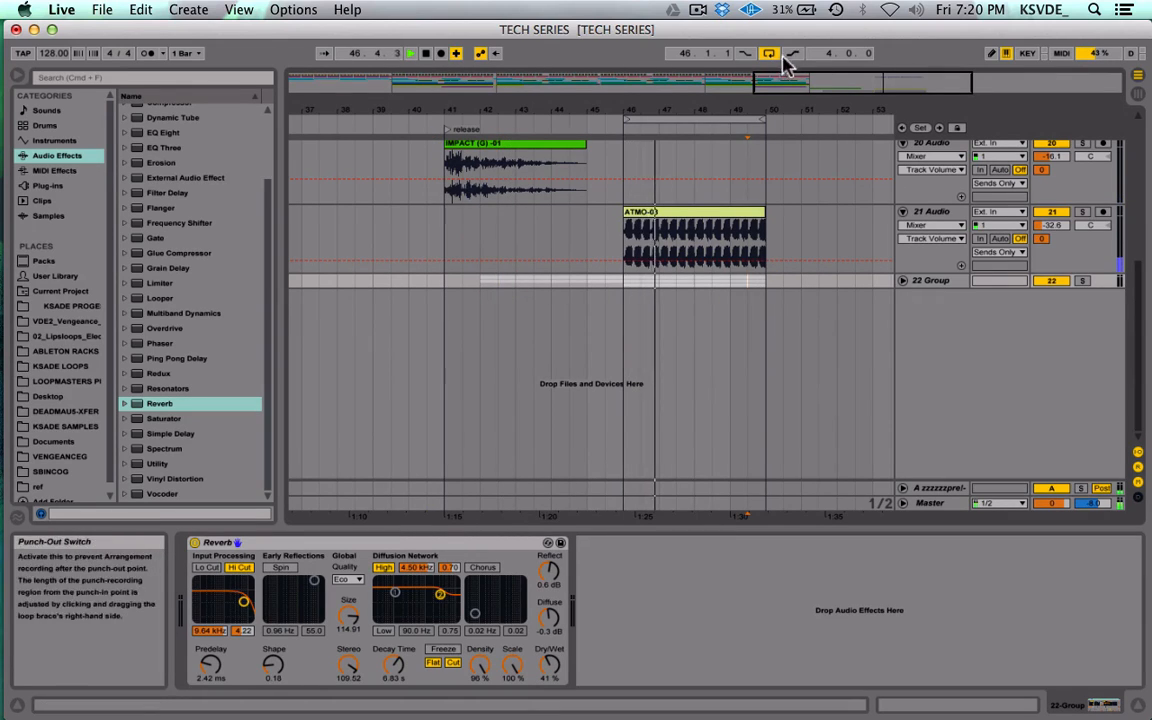
left_click(769, 53)
left_click(730, 285)
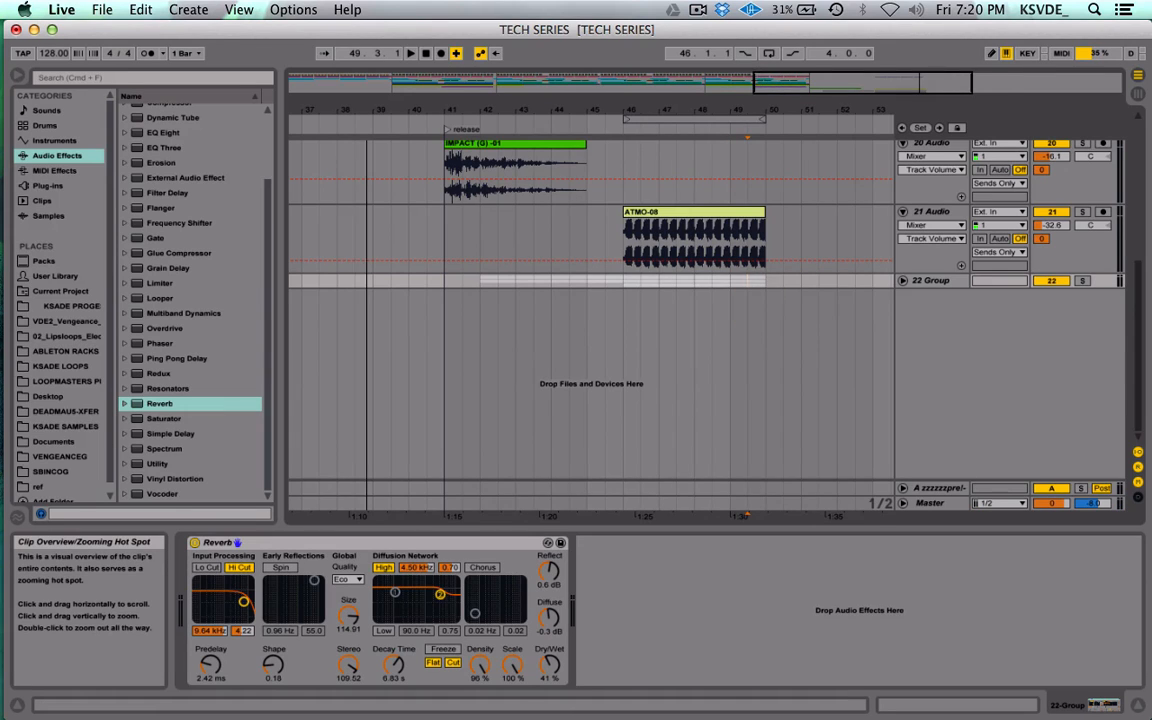
left_click_drag(768, 80, 787, 87)
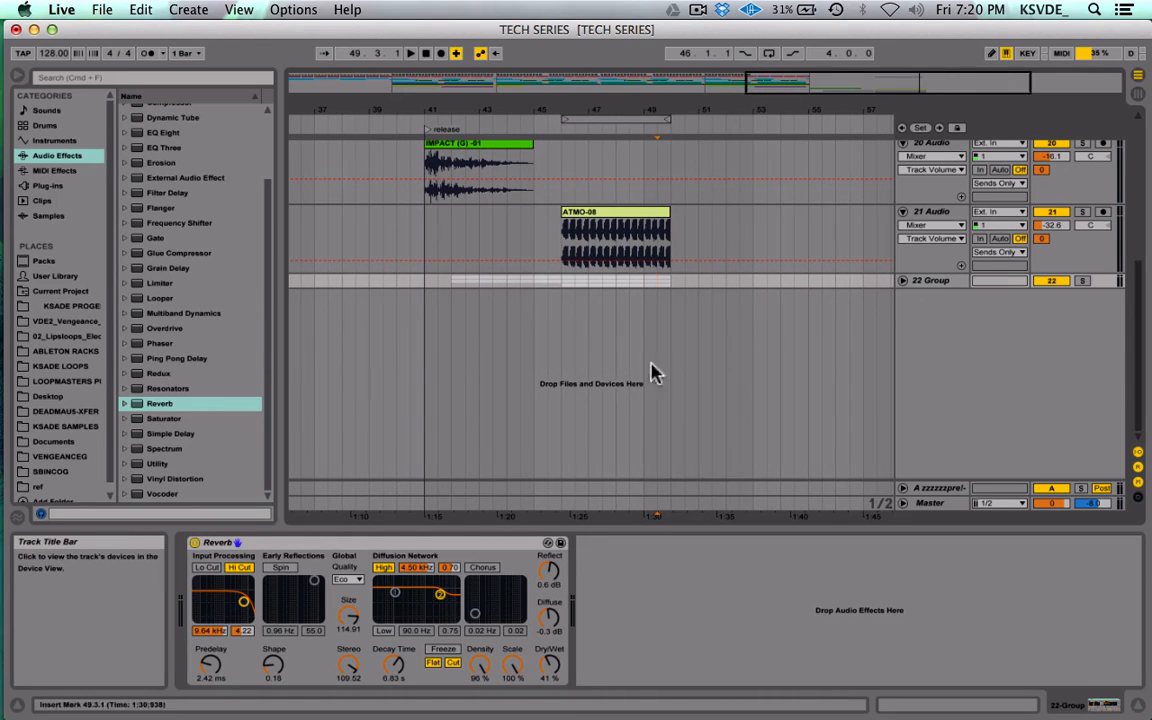
key("space")
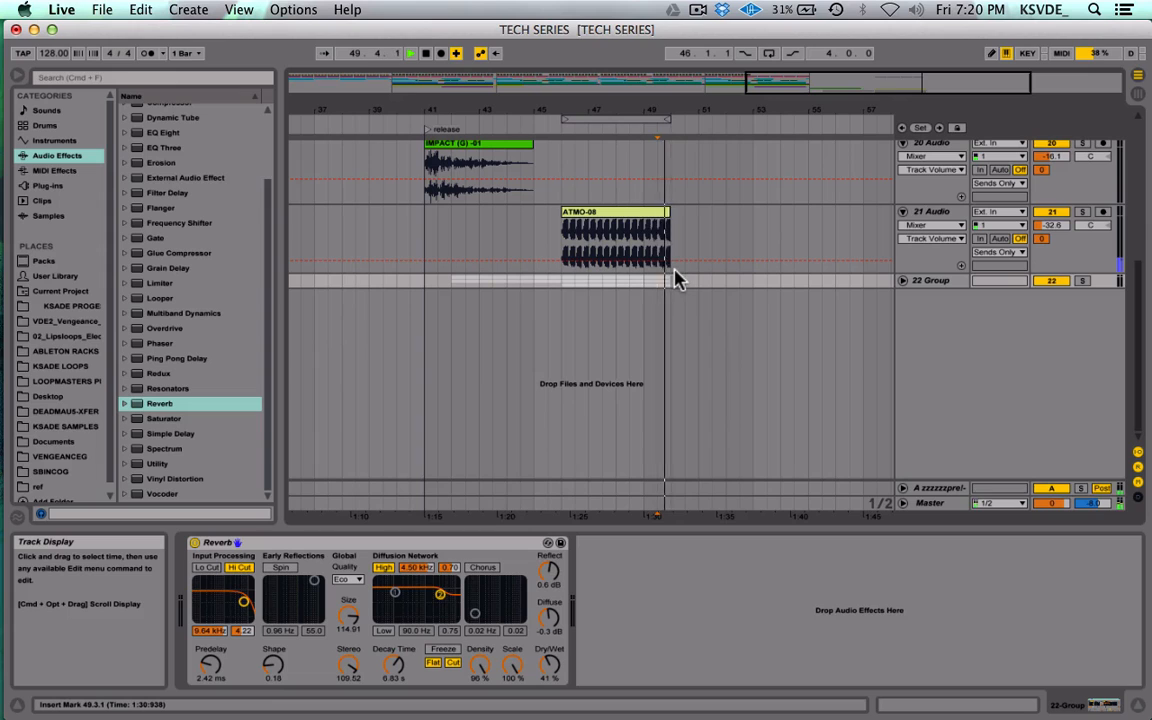
key("space")
Step: Insert a new audio track below the 22 Group and set its audio input to 22-Group
left_click(946, 283)
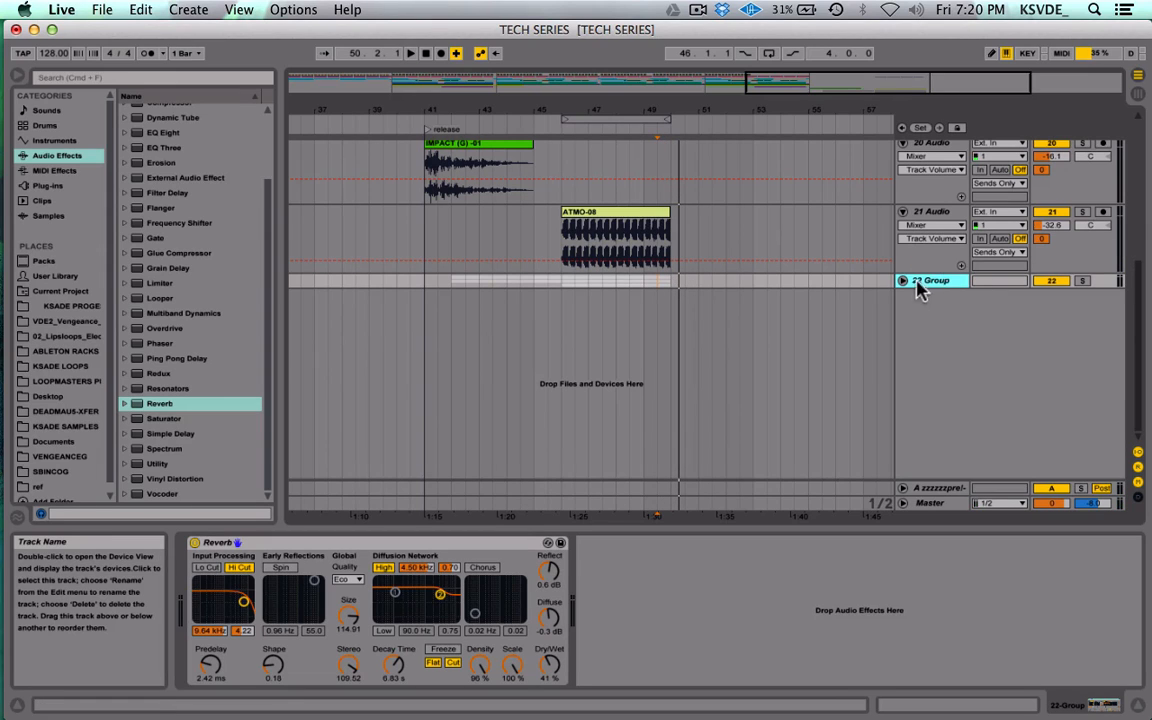
key("super+t")
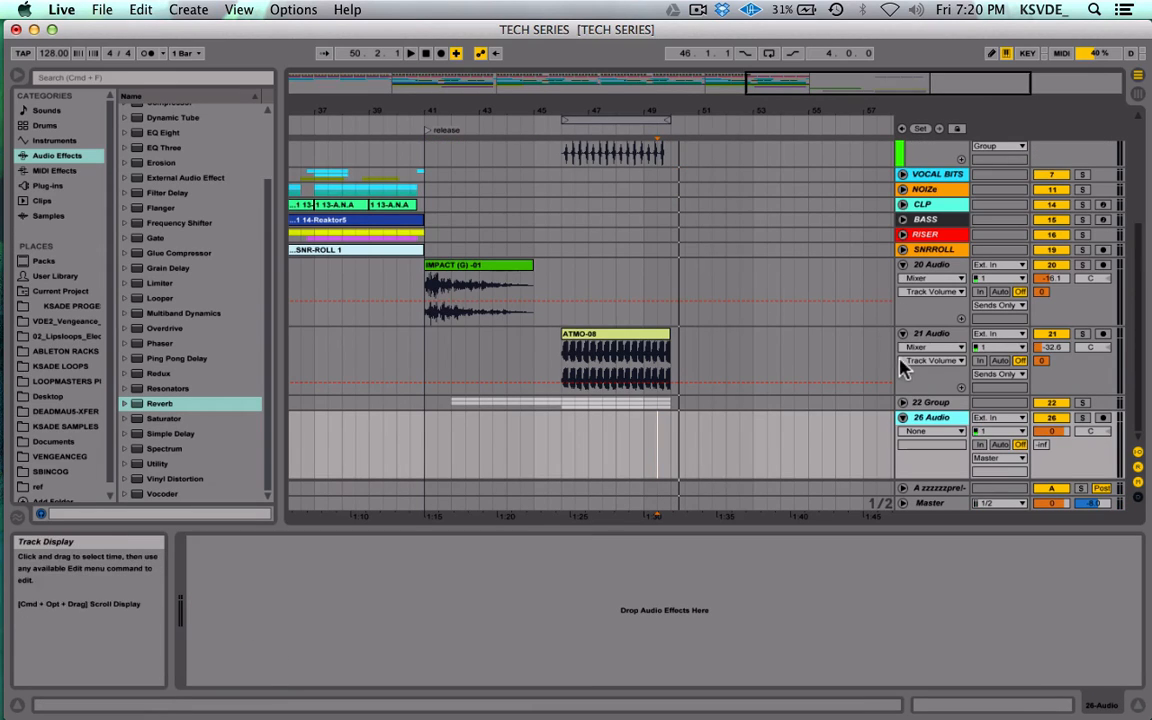
left_click(943, 431)
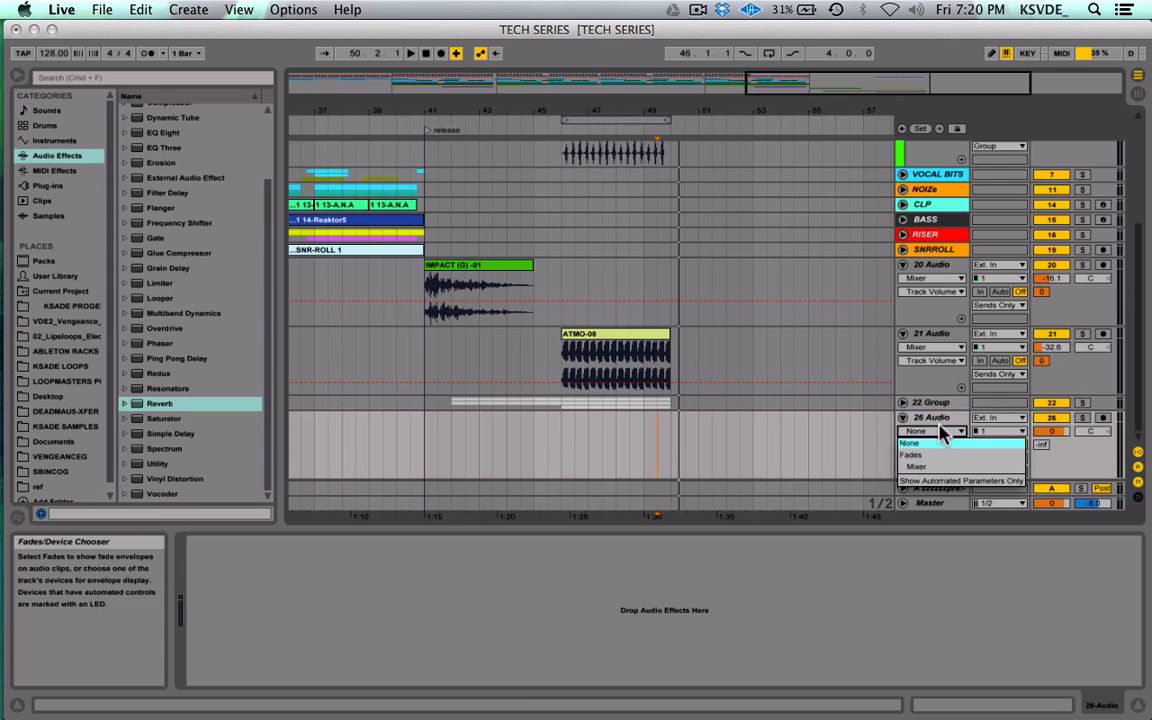
left_click(932, 442)
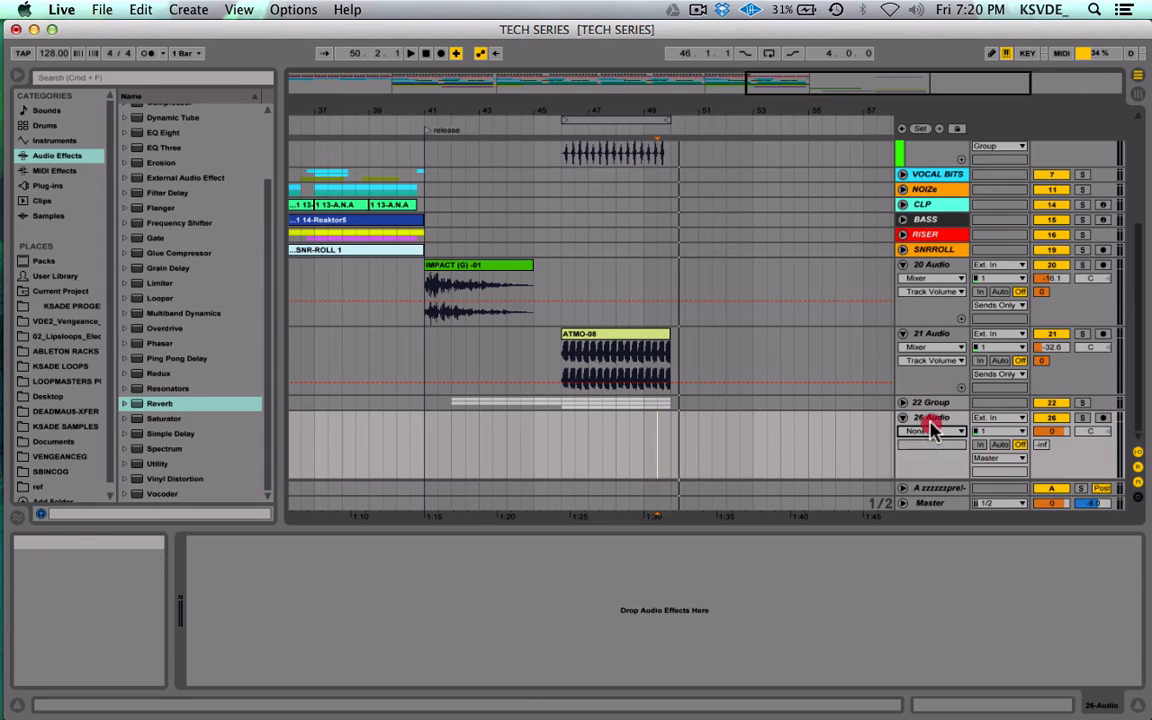
left_click(1000, 418)
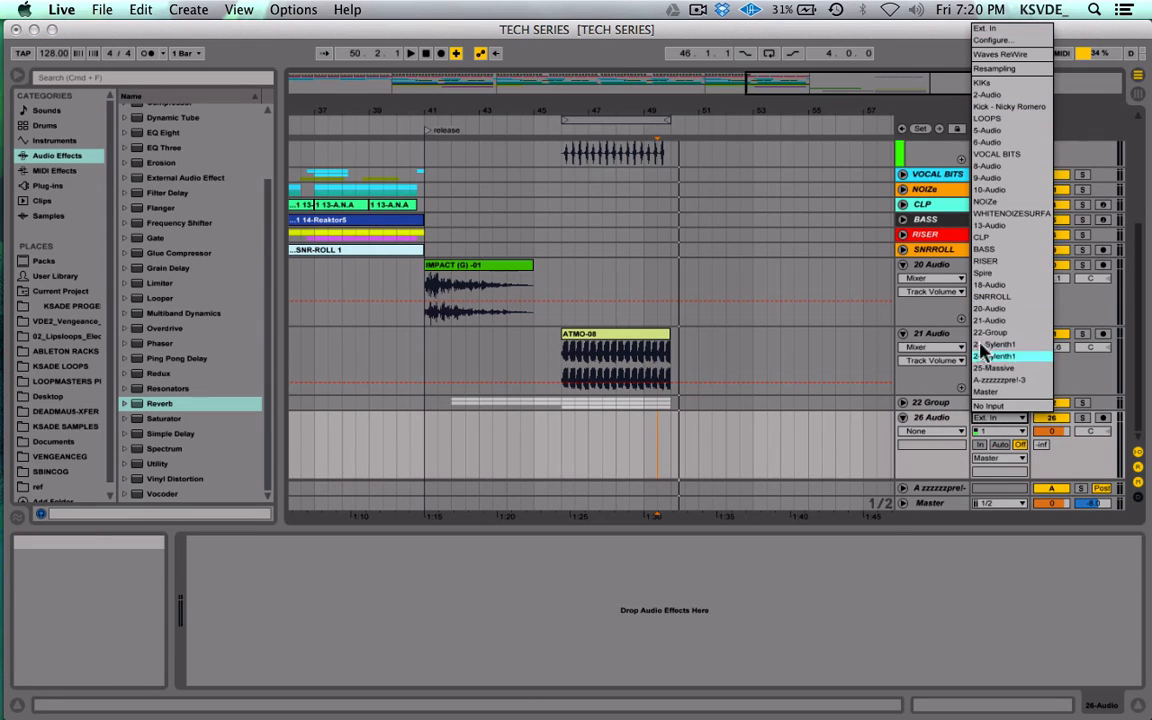
left_click(1015, 333)
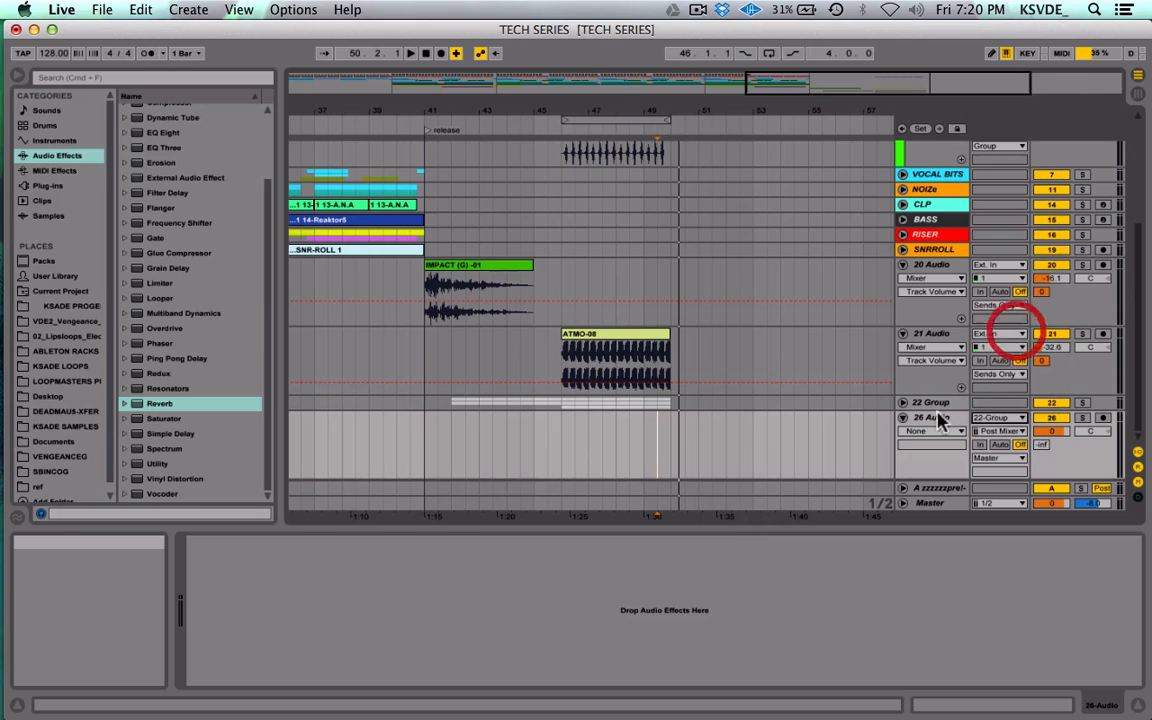
Step: Arm the 26 Audio track and record the group's output onto it from bar 49
left_click(1104, 419)
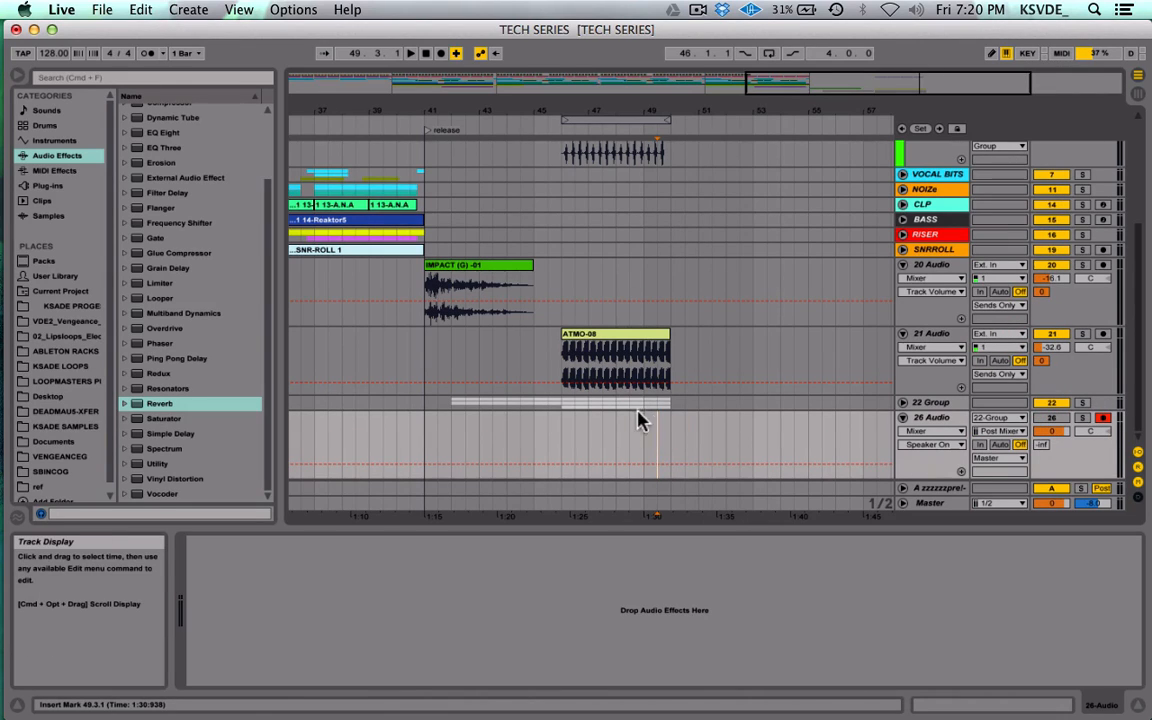
left_click(440, 53)
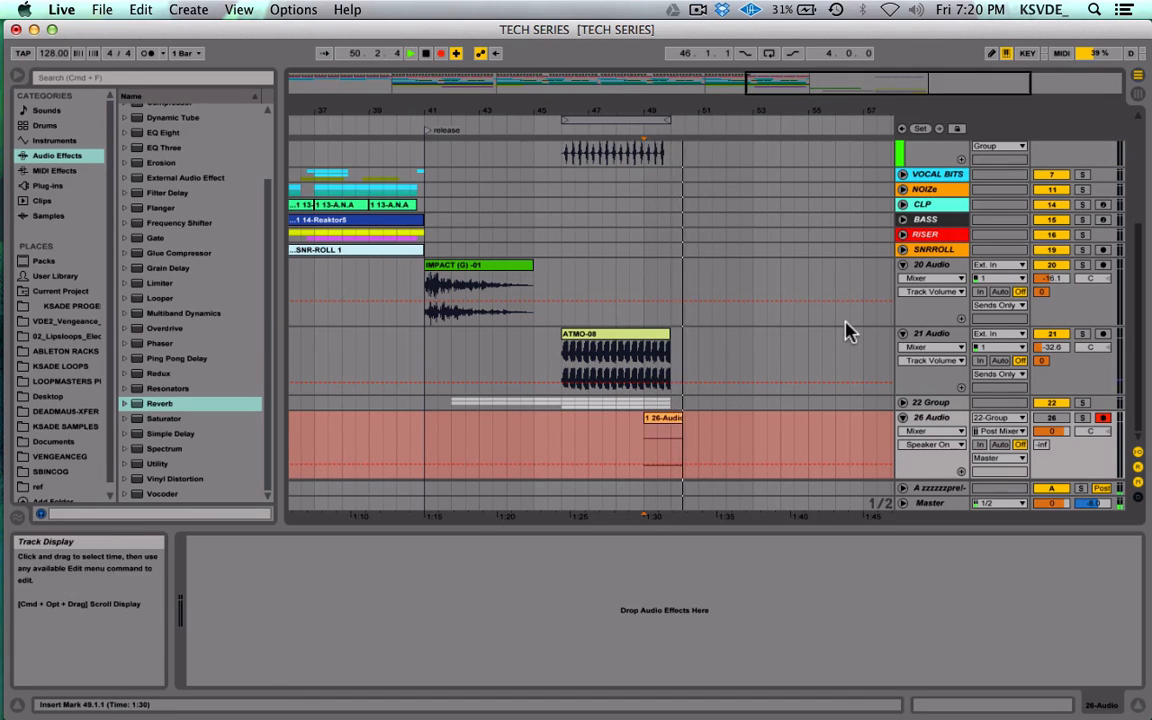
key("space")
Step: In the session mixer, route 23 Sylenth1, 24 Sylenth1 and 25 Massive to Group and lower their sends to -inf dB
key("Tab")
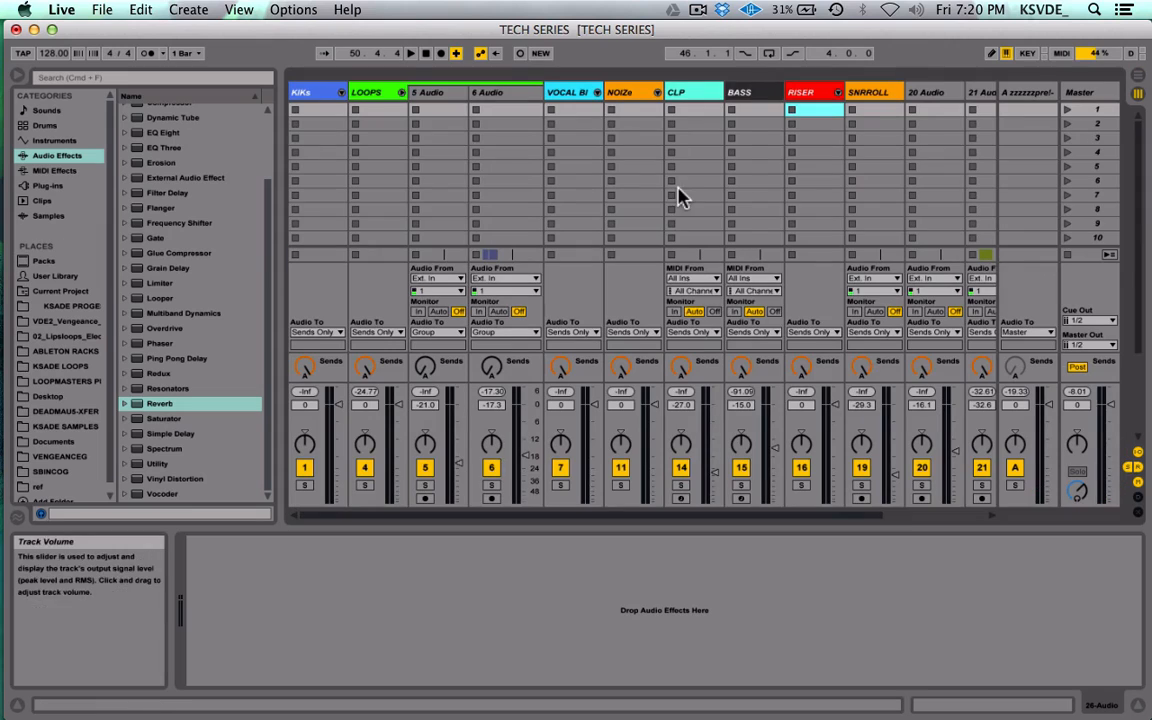
scroll(928, 103, "right", 3)
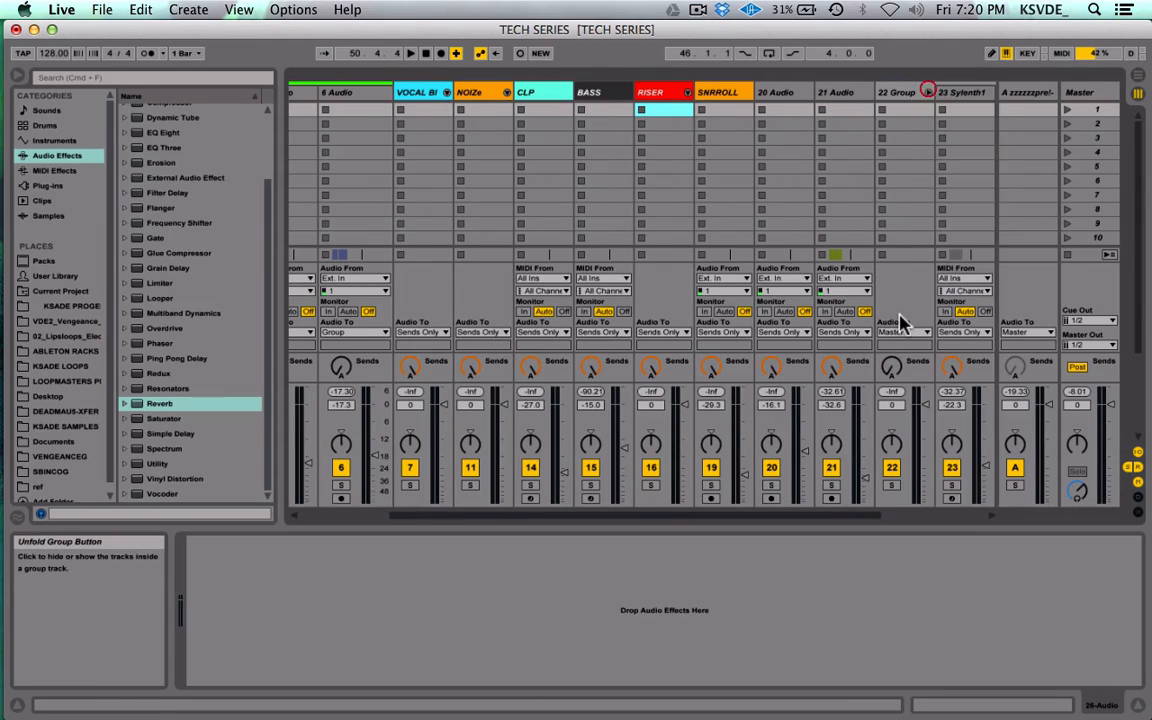
left_click(928, 92)
left_click(790, 93)
left_click(900, 92, "shift")
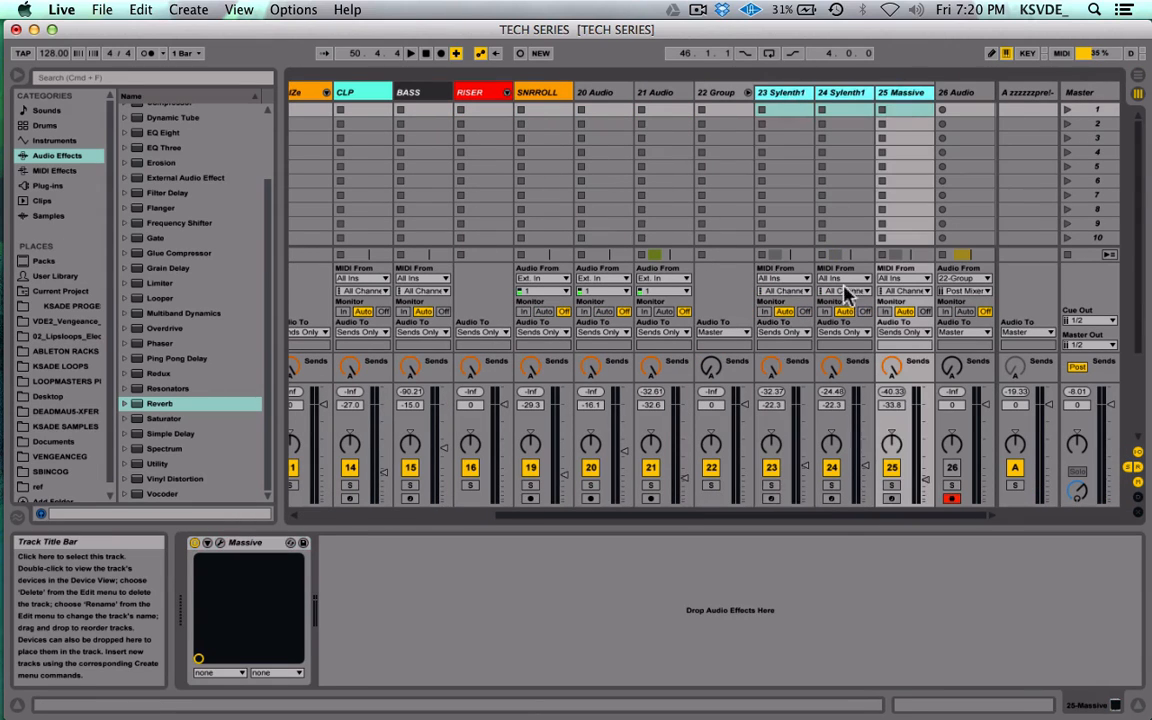
left_click(784, 332)
left_click(784, 330)
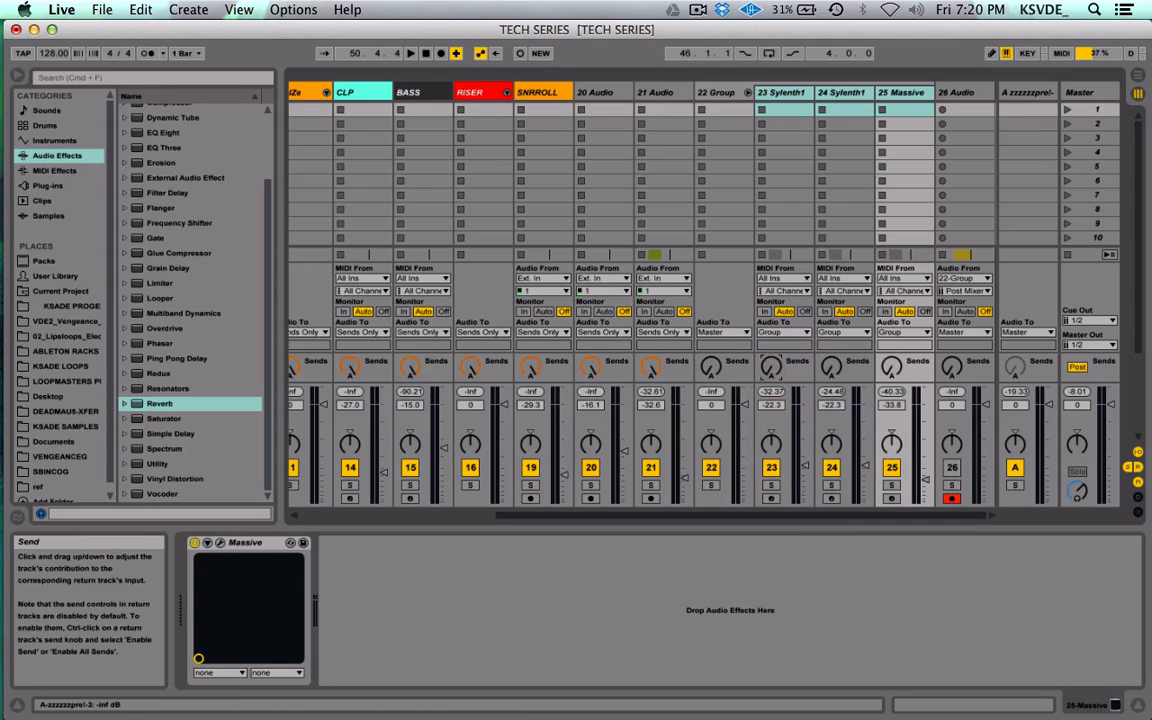
Step: Turn up the 22 Group's send, route its output to Sends Only, fold the group and return to the arrangement
left_click(712, 331)
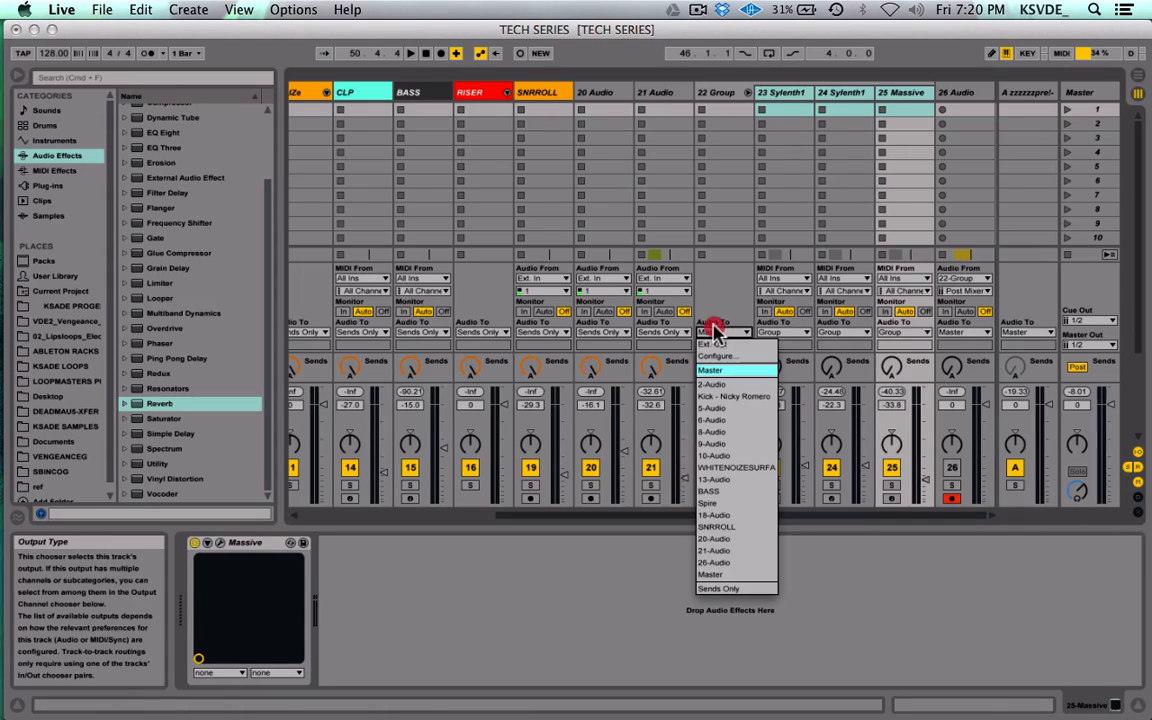
left_click(718, 588)
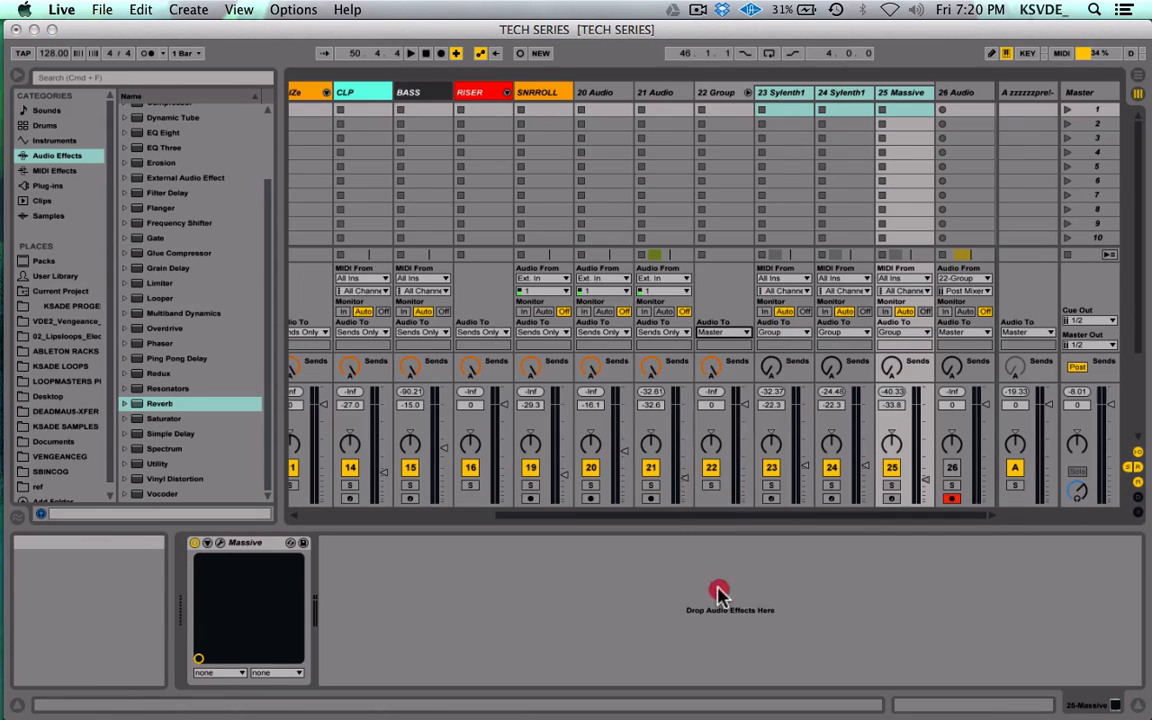
left_click(747, 92)
key("shift+Tab")
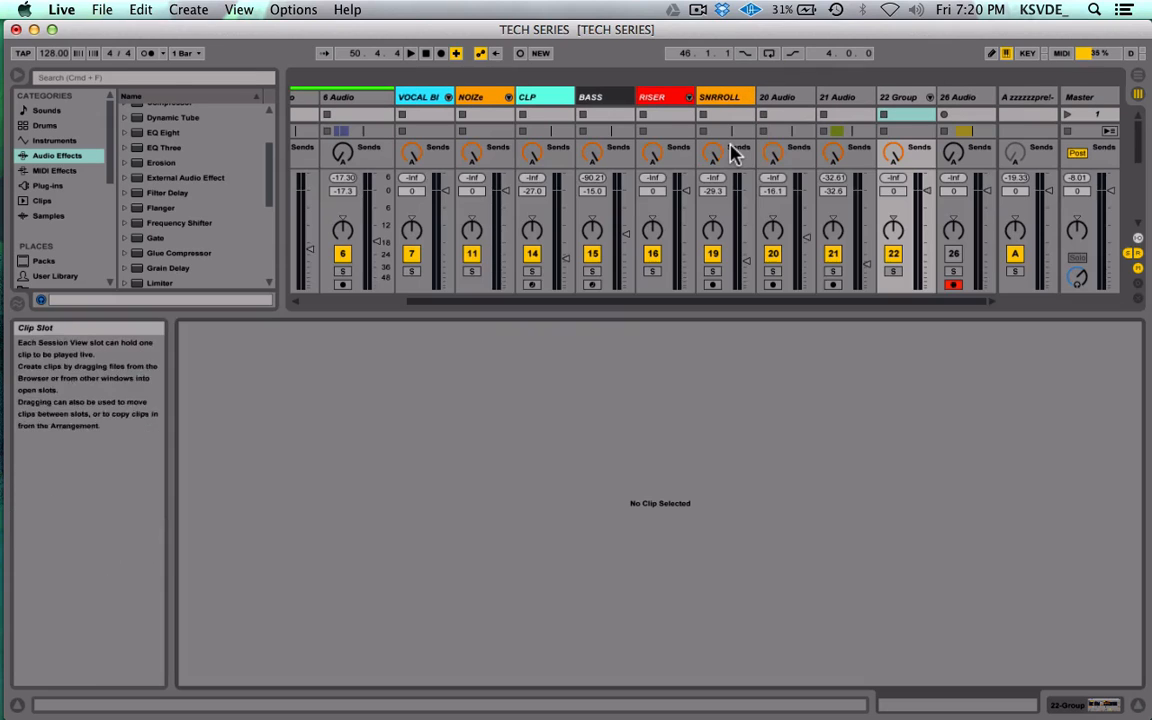
key("shift+Tab")
key("Tab")
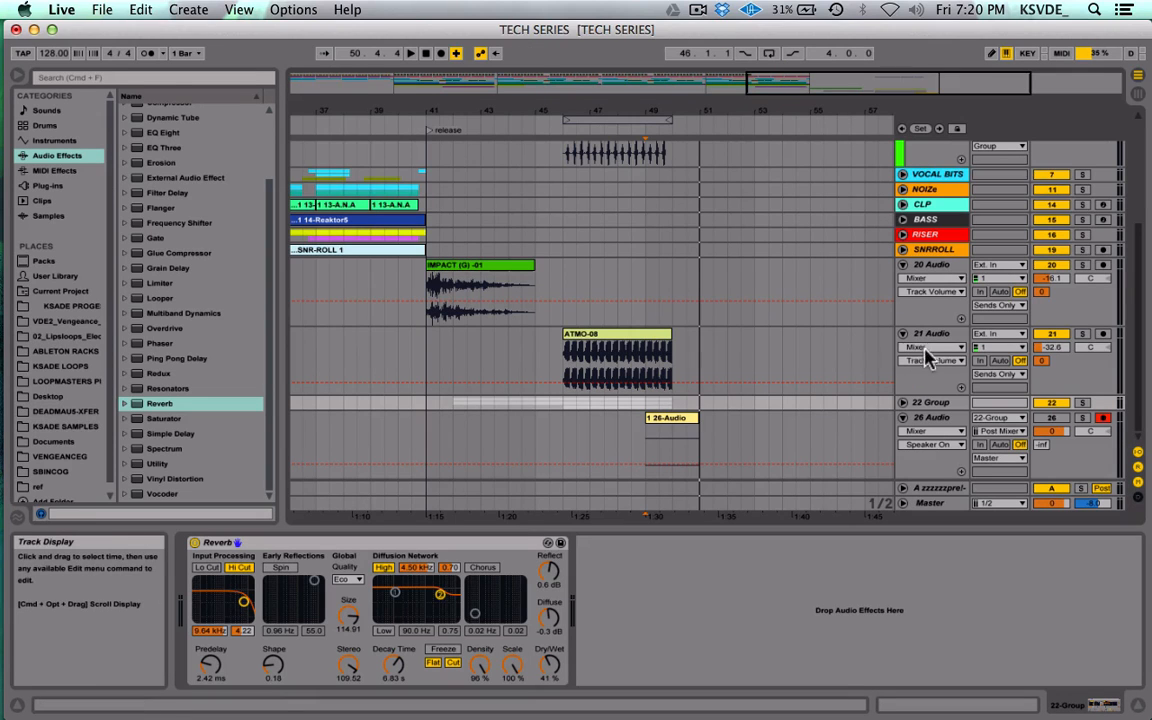
Step: Solo the 22 Group and set the 26 Audio track's input to the A-zzzzzzpre!-3 return track
left_click(945, 403)
left_click(1082, 402)
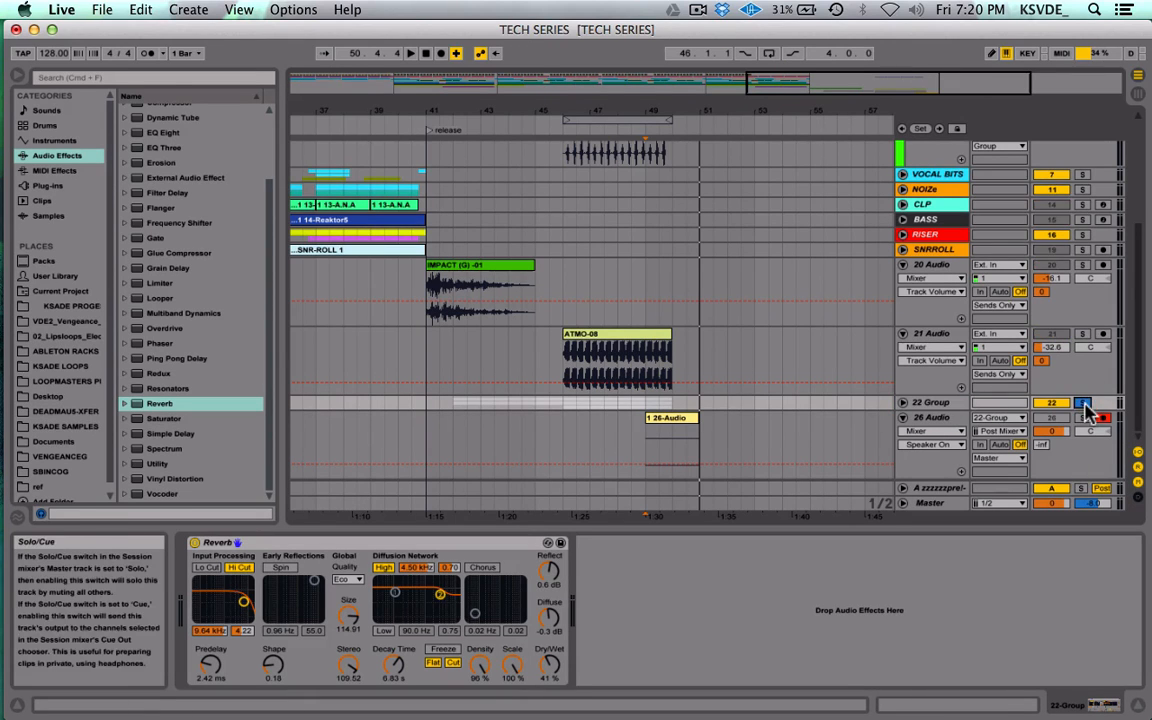
left_click(986, 417)
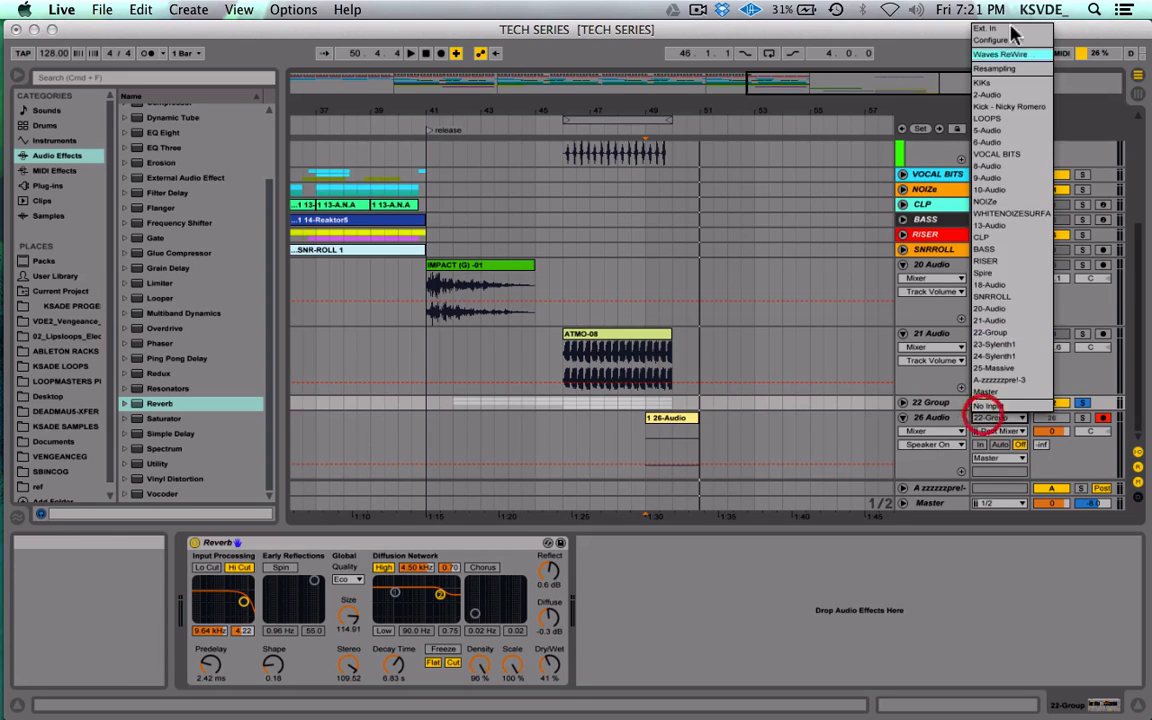
left_click(1013, 381)
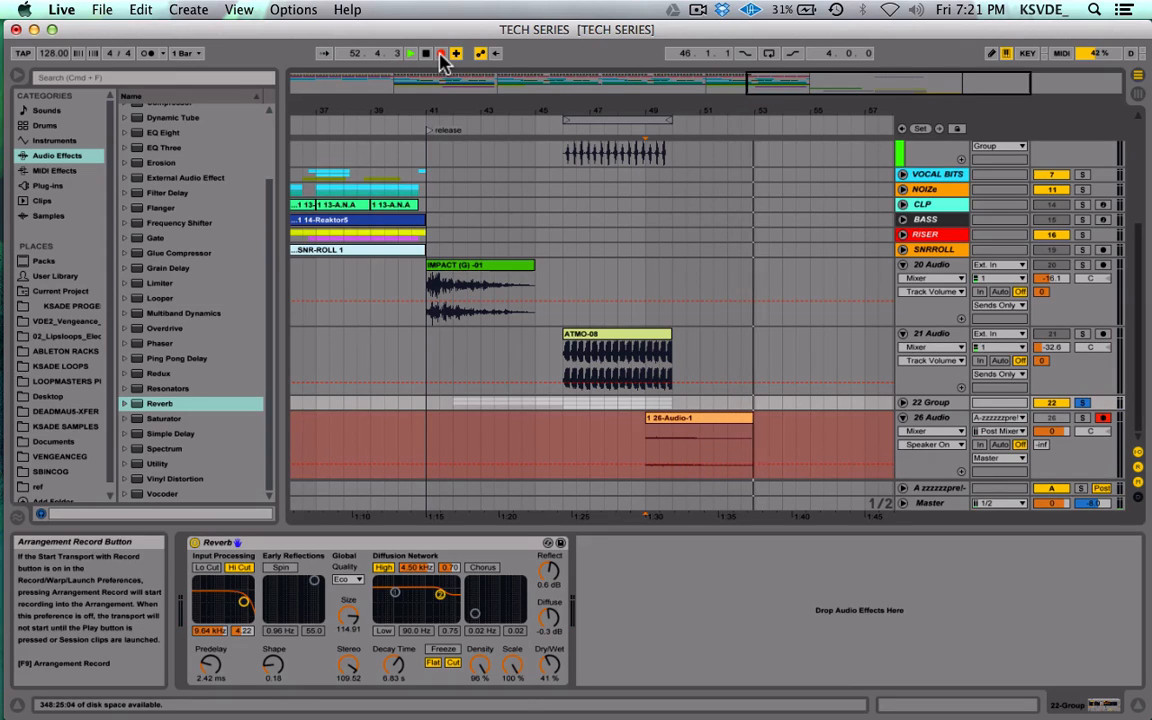
Step: Stop the recording, switch off the Reverb on 22 Group and unsolo the group
key("space")
left_click(936, 402)
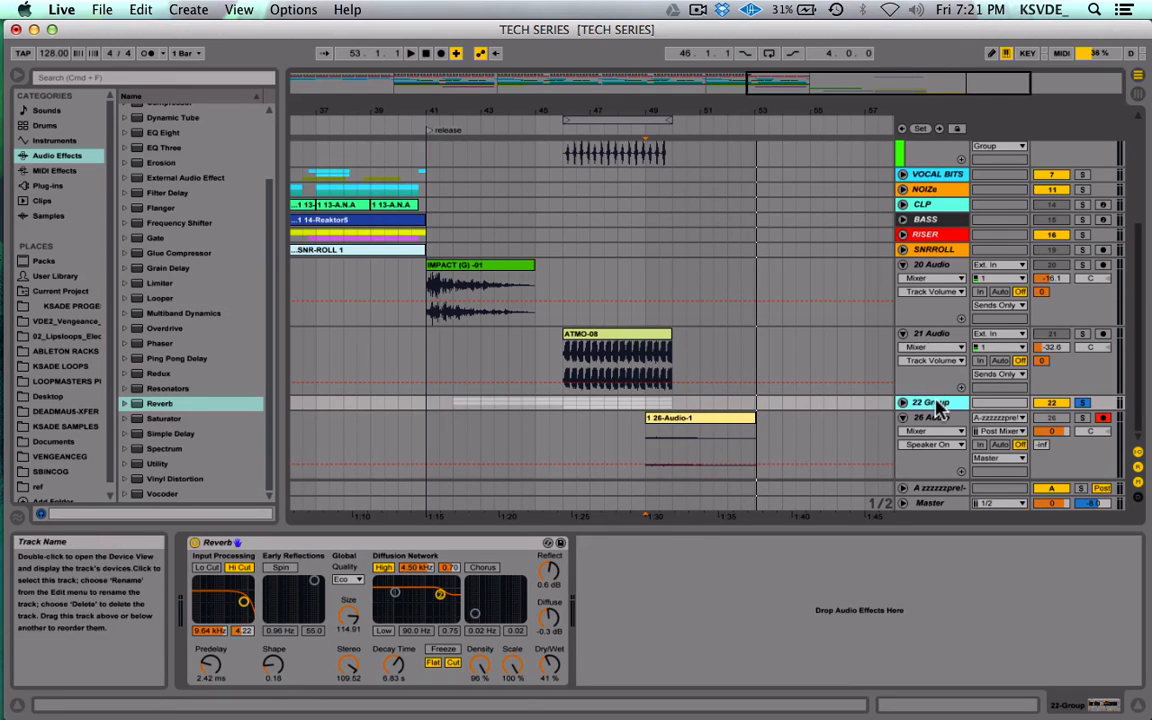
key("Tab")
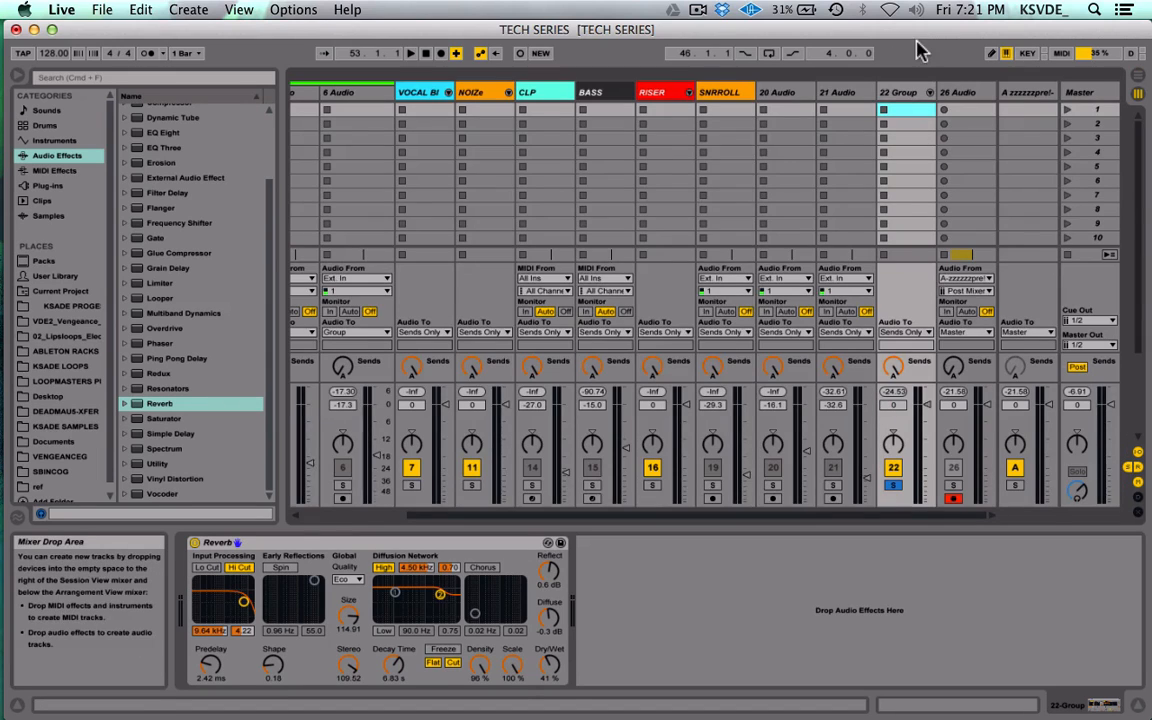
key("Tab")
left_click(205, 542)
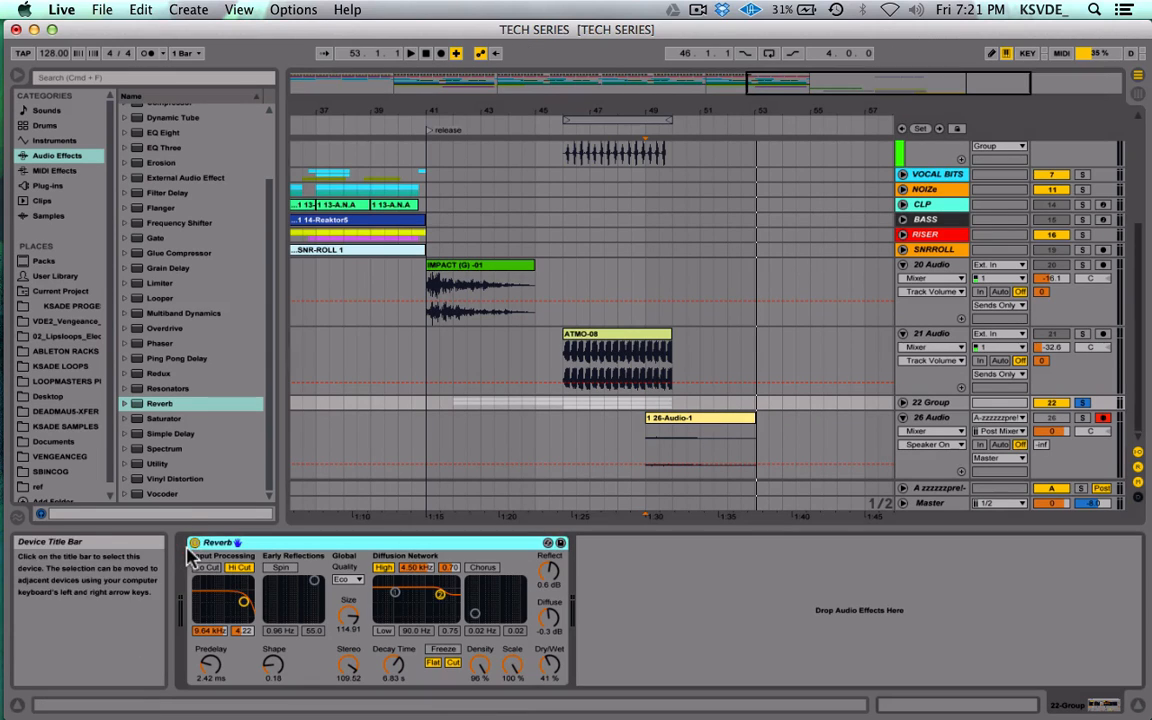
left_click(1083, 403)
Step: Play back from bar 49, disarm and solo the 26 Audio track, and set its input to Ext. In
key("space")
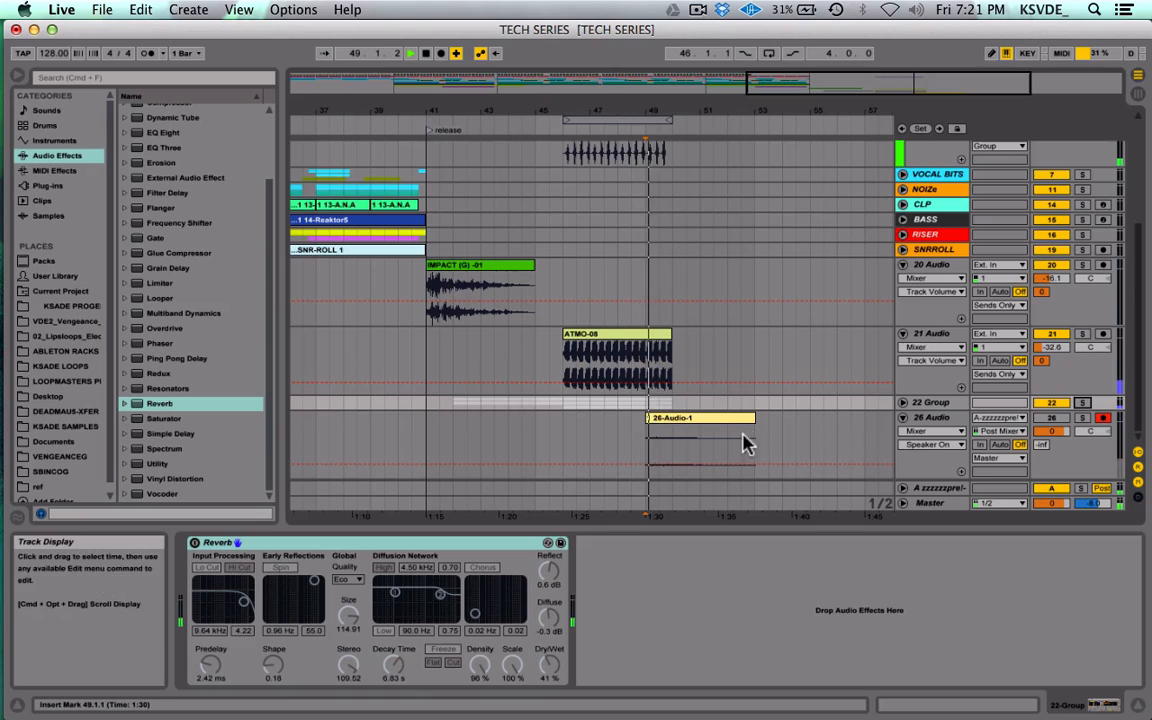
left_click(1081, 418)
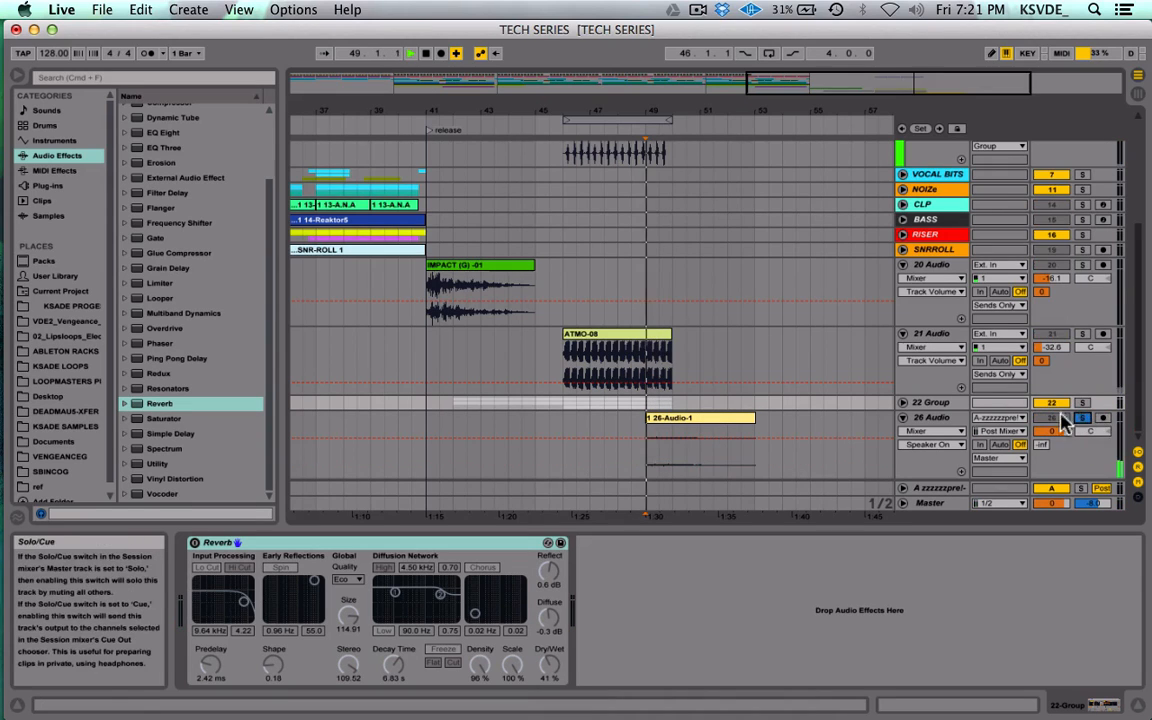
left_click(999, 417)
left_click(1005, 30)
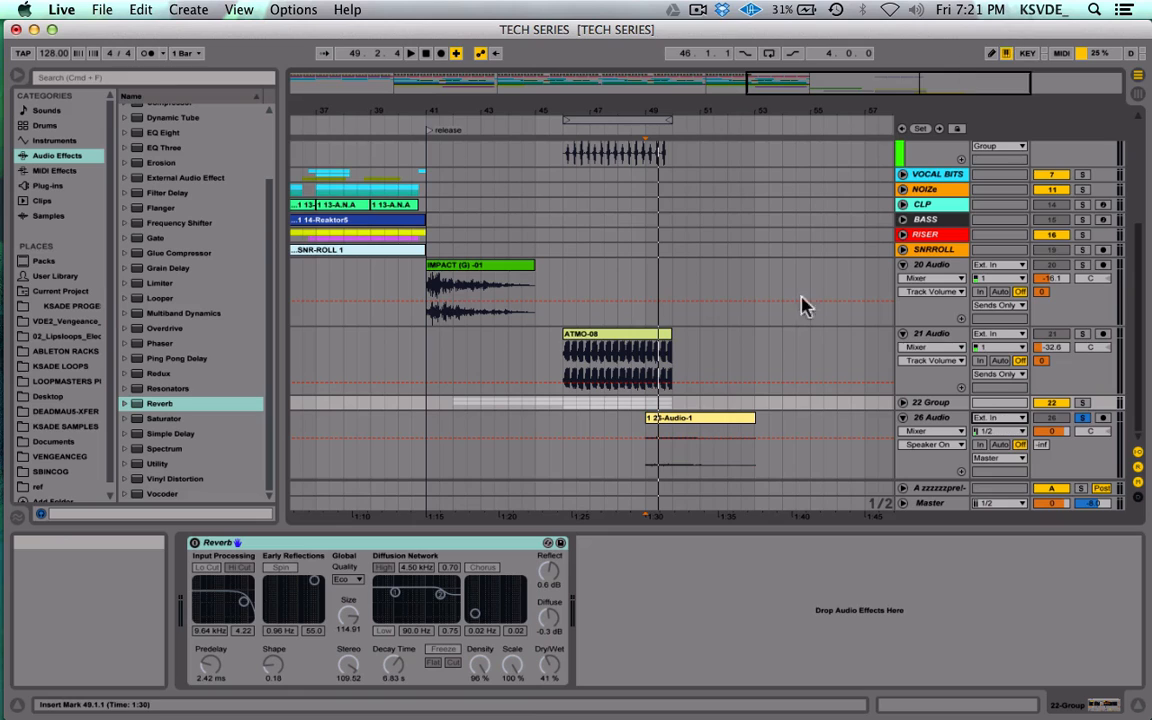
Step: Remove the first bar of the recorded clip on 26 Audio and move the rest to start at bar 39
left_click(705, 425)
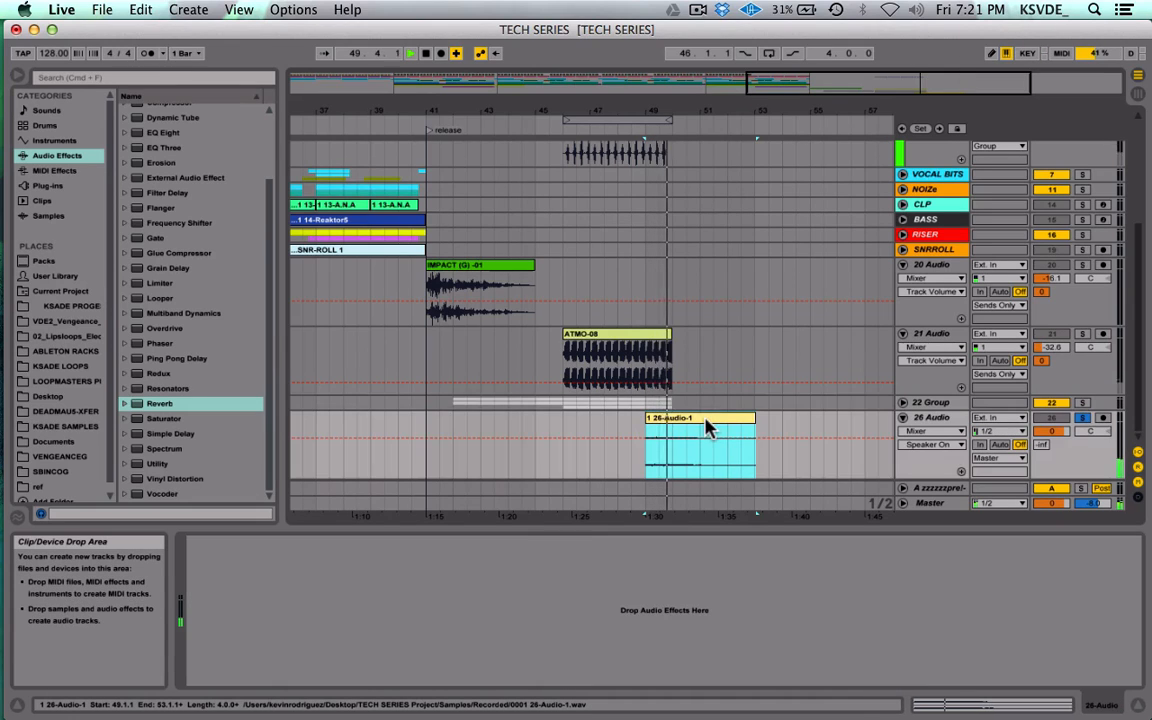
left_click_drag(674, 428, 622, 426)
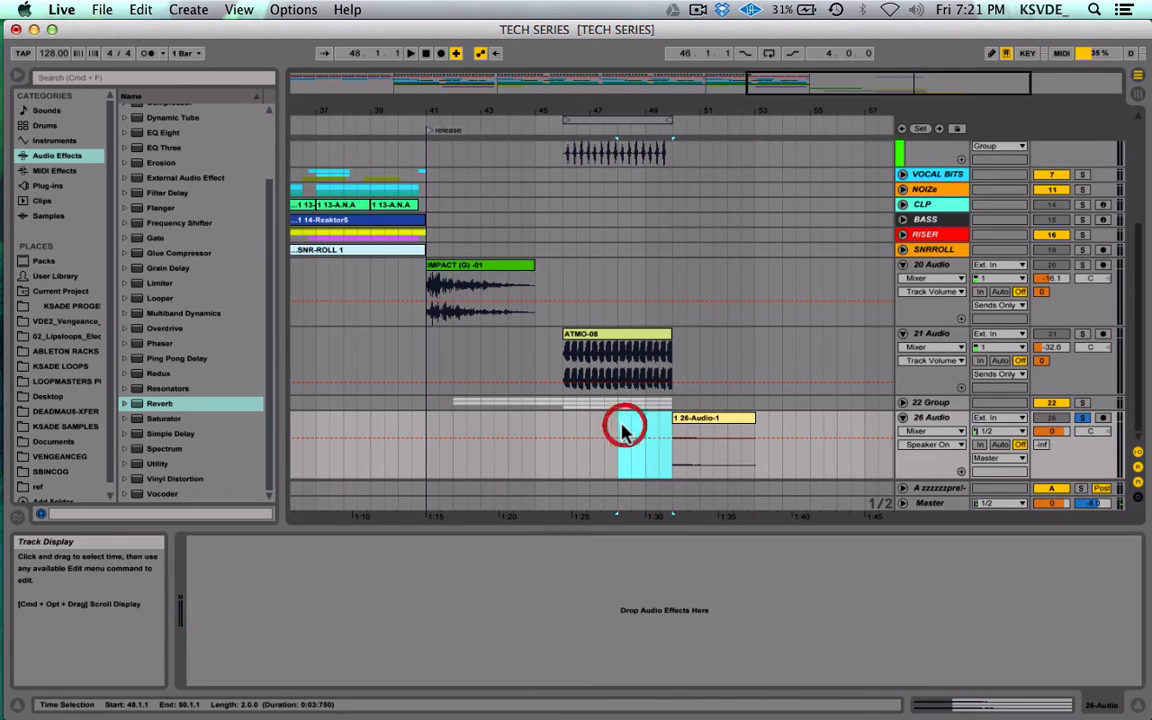
left_click_drag(699, 430, 395, 431)
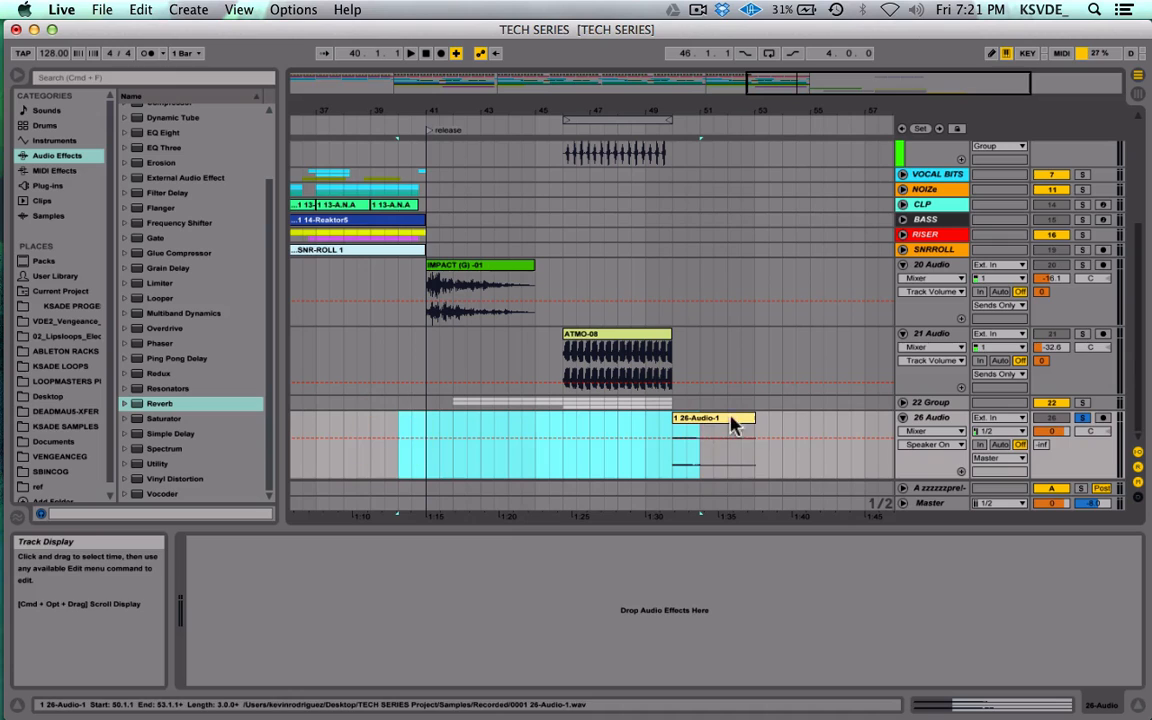
left_click_drag(730, 419, 427, 432)
Step: Reverse the recorded reverb clip on 26 Audio and play it from around bar 40
double_click(417, 419)
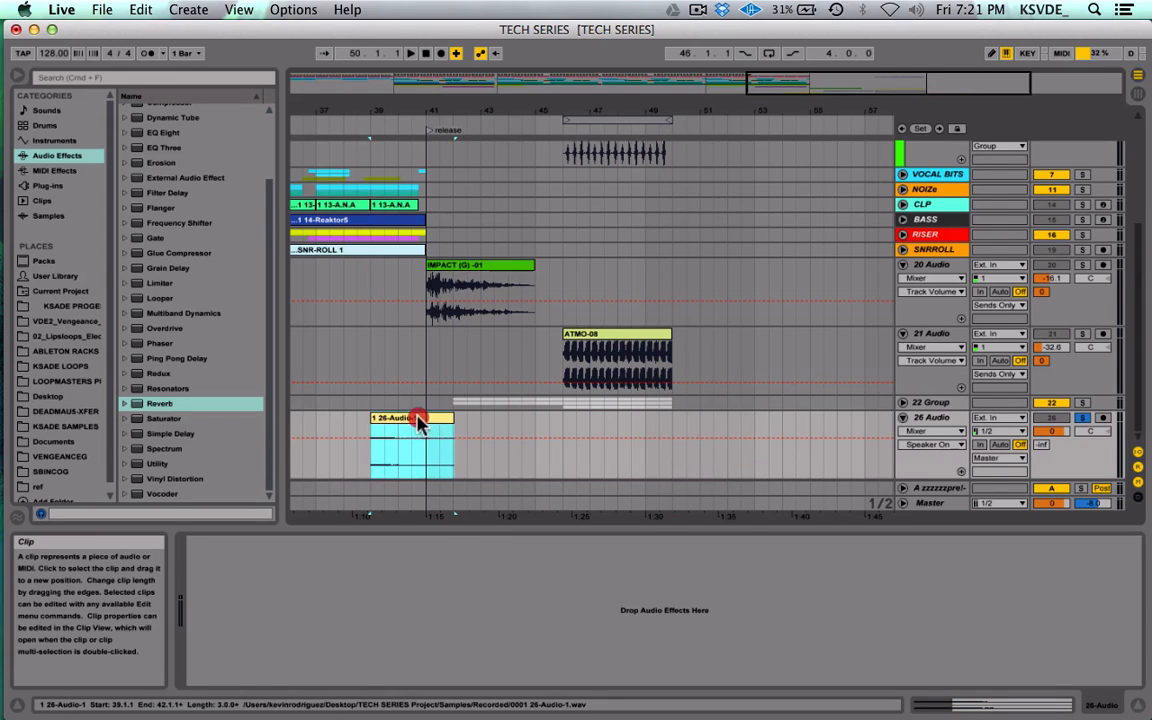
left_click(303, 586)
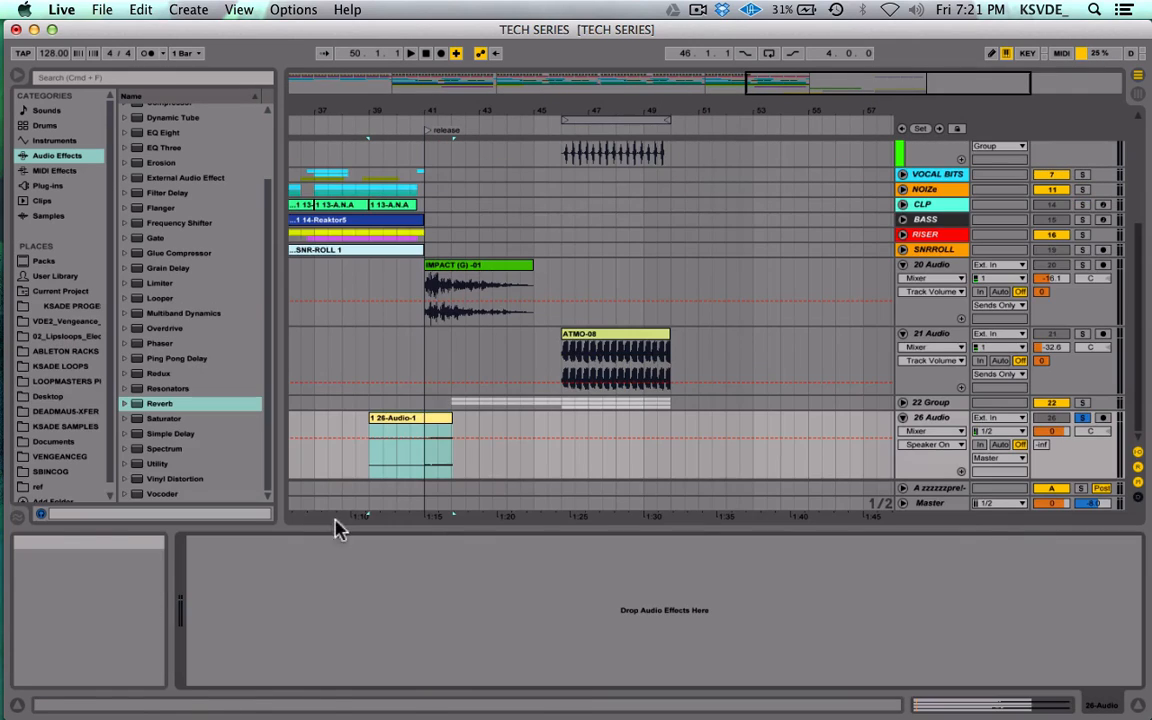
left_click(428, 427)
key("space")
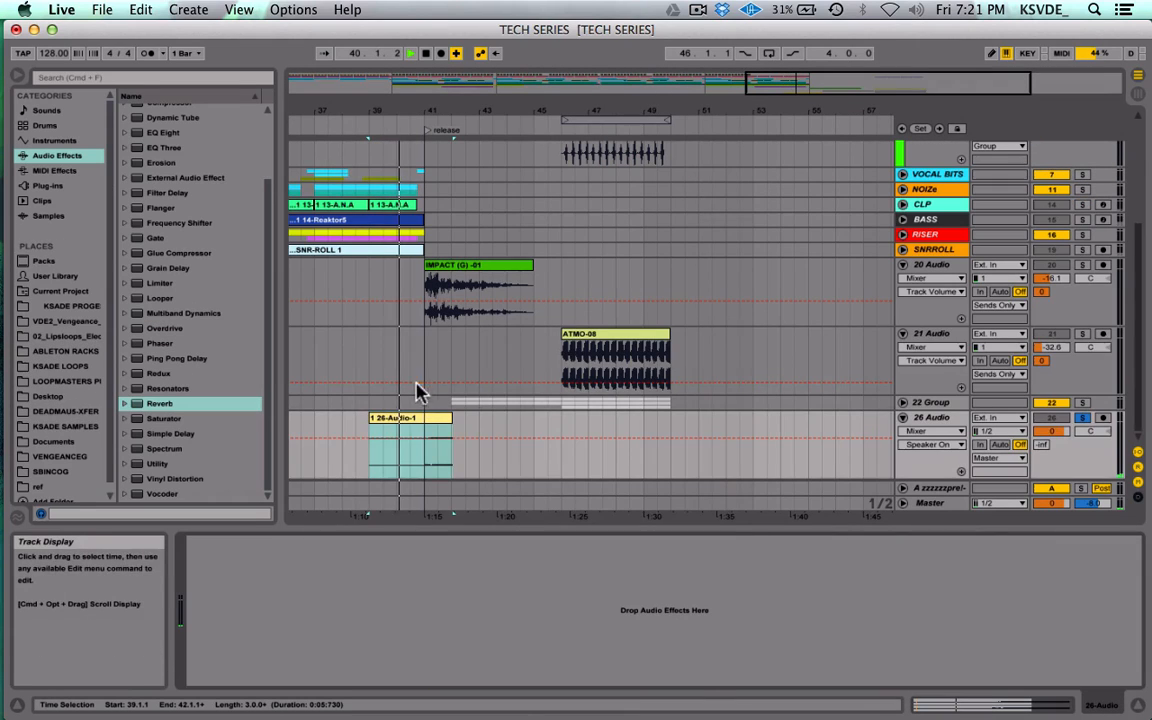
left_click(415, 388)
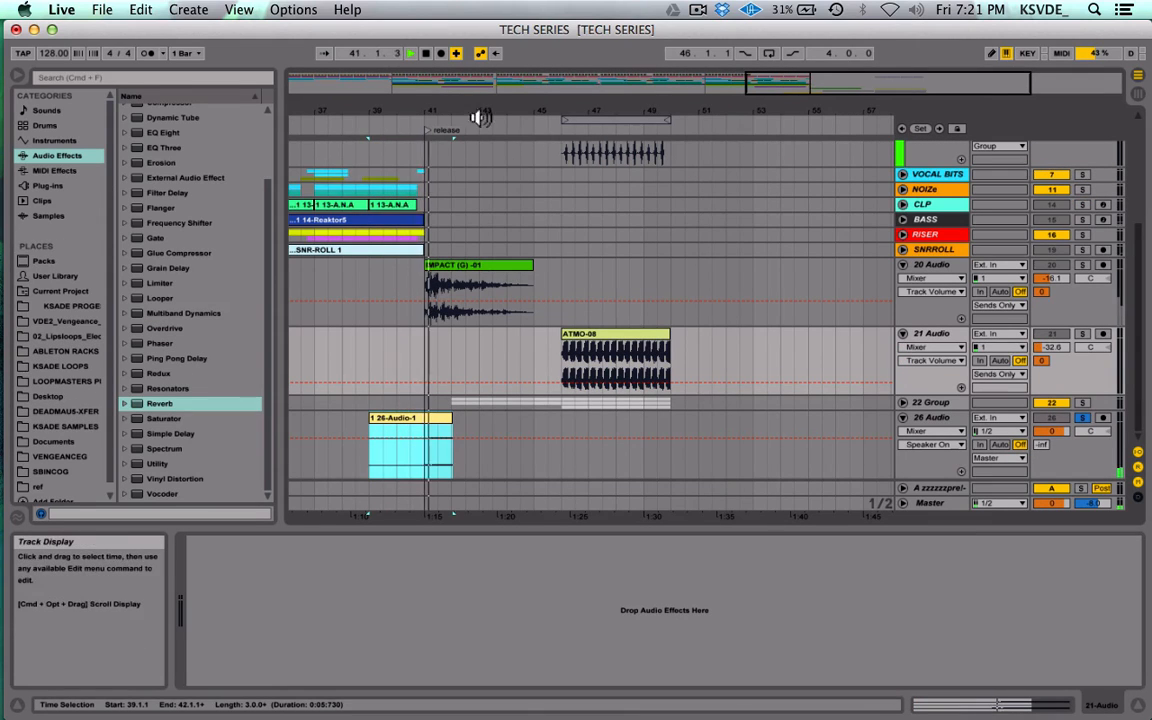
Step: Try shifting the reversed clip a sixteenth later to start at 39.1.2, and undo the move
left_click_drag(834, 82, 743, 154)
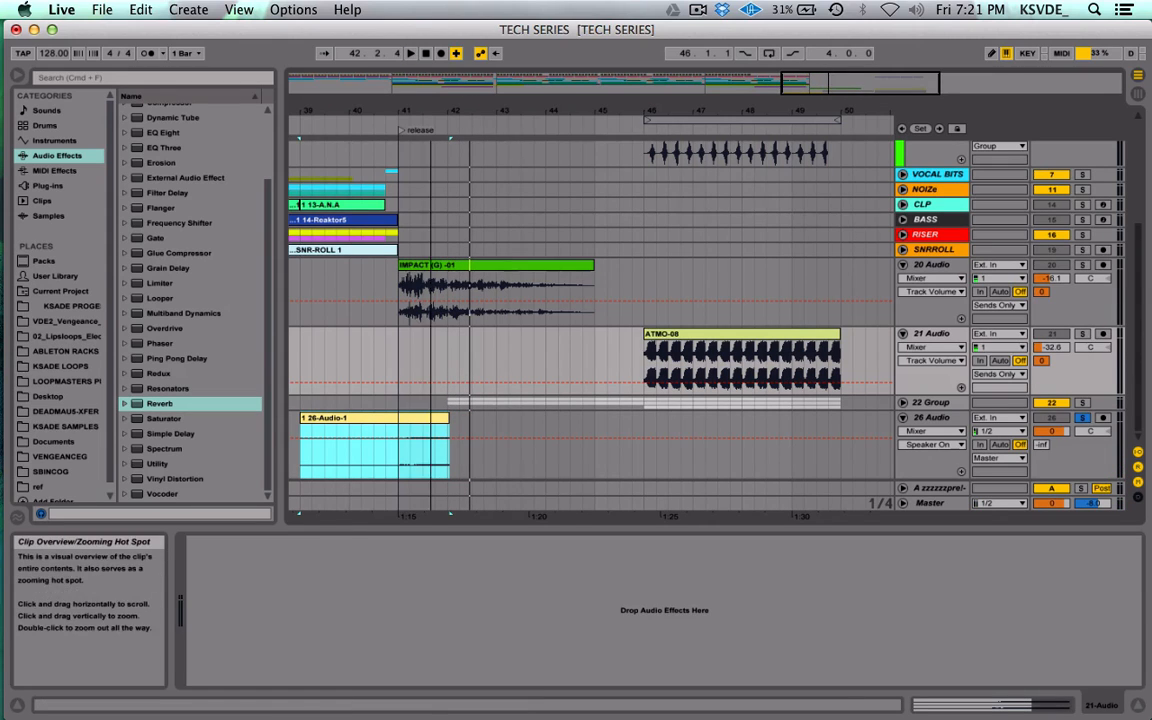
left_click_drag(825, 82, 775, 143)
scroll(510, 413, "left", 3)
left_click(540, 420)
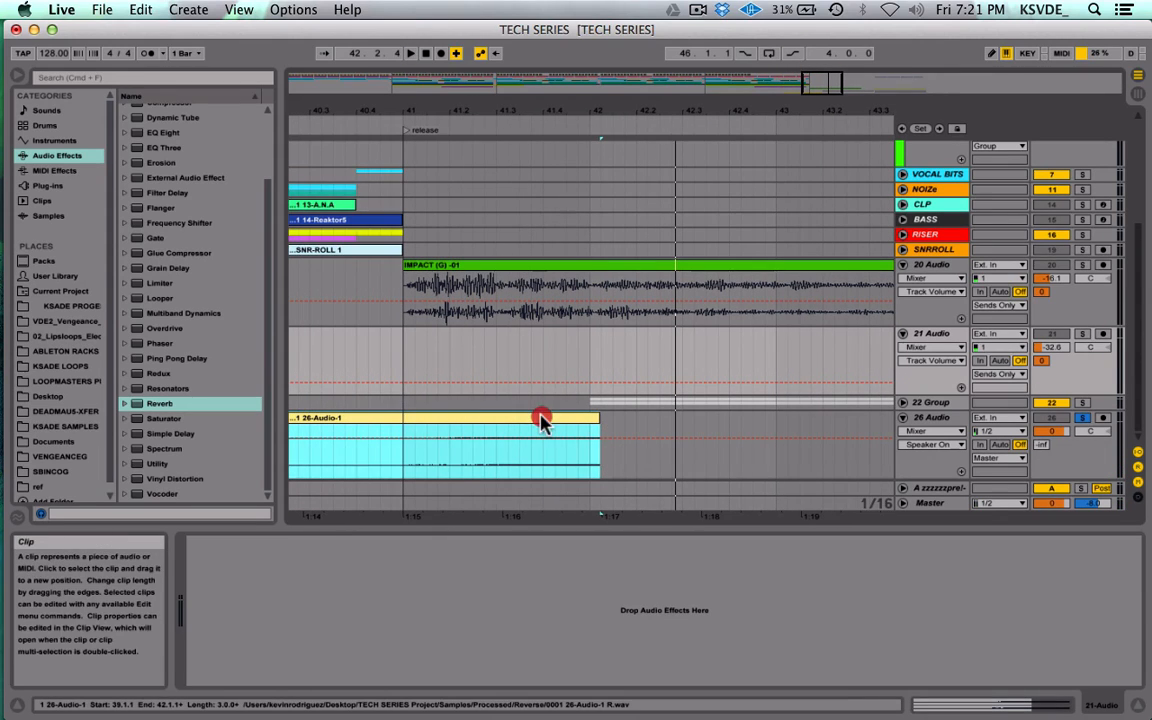
left_click_drag(540, 420, 599, 424)
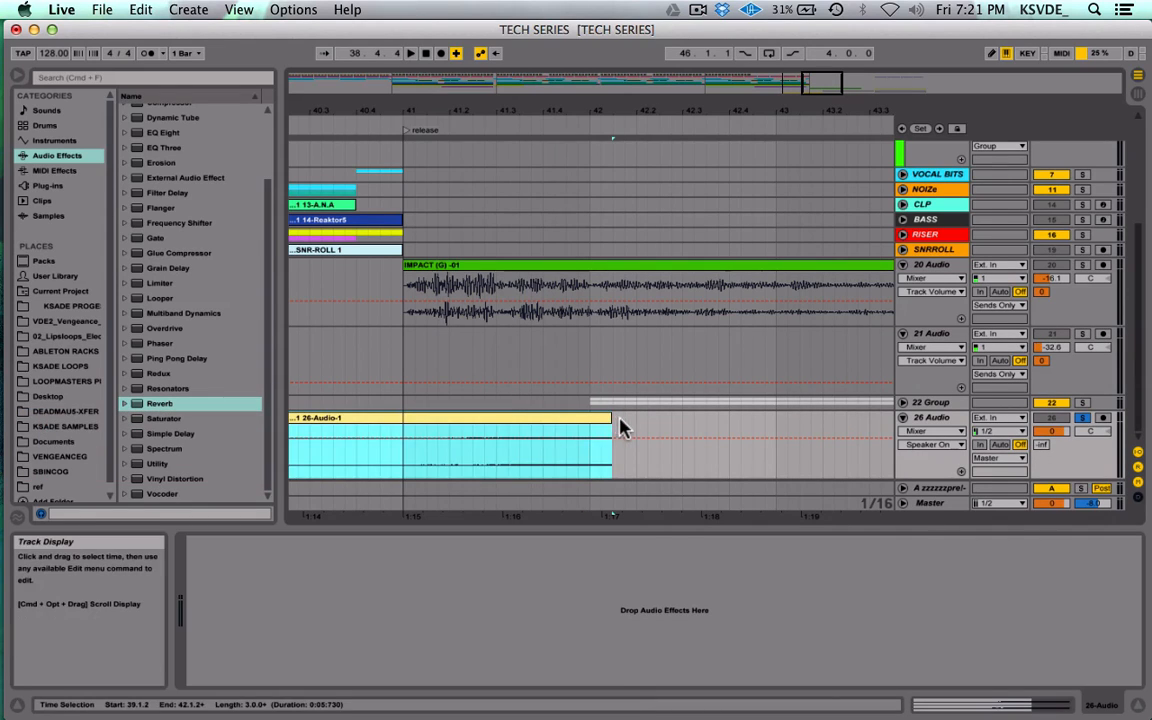
left_click(620, 428)
key("super+z")
Step: Delete the part of the reversed clip that extends past bar 42
left_click(620, 428)
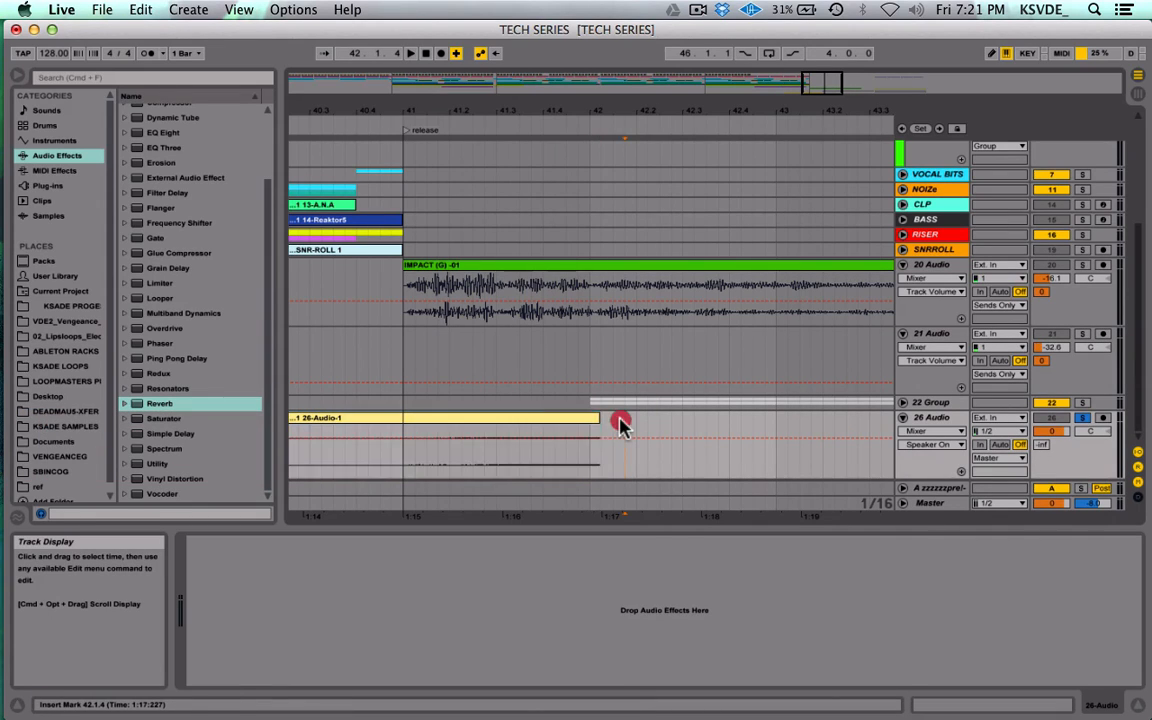
left_click_drag(620, 426, 592, 418)
key("Delete")
Step: Play the transition from 39.4.4 and unsolo 26 Audio to hear the reversed clip with the full mix
scroll(592, 425, "left", 5)
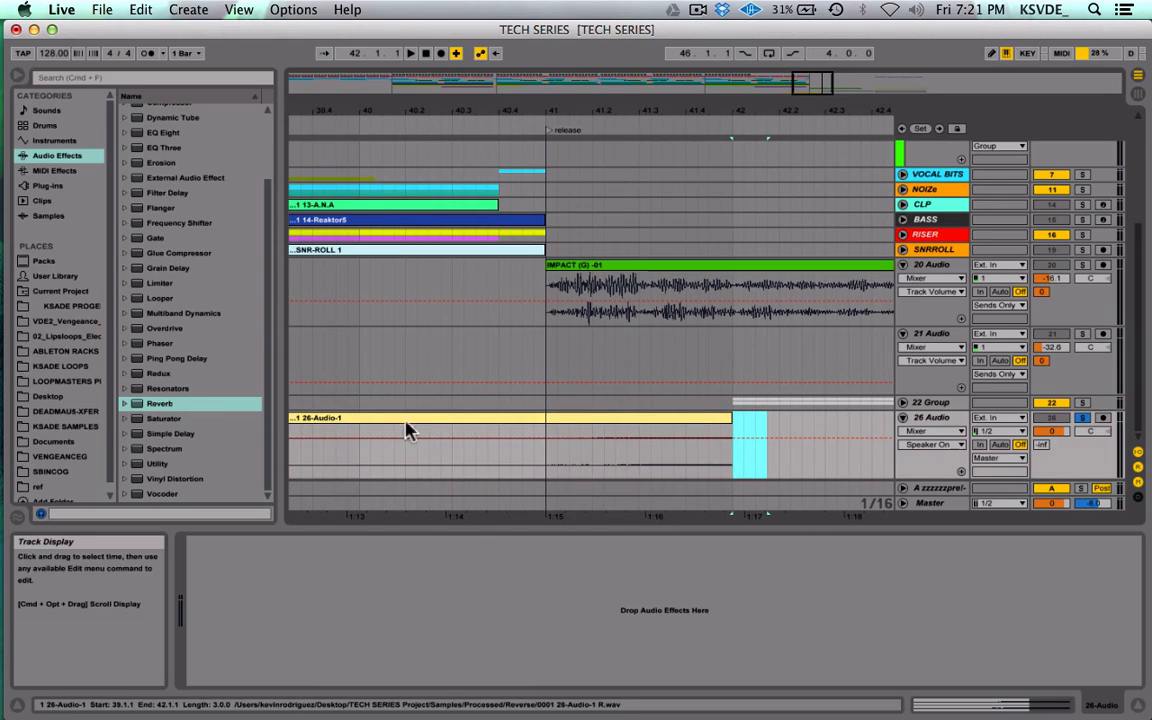
left_click(345, 419)
left_click(347, 353)
key("space")
left_click(1082, 419)
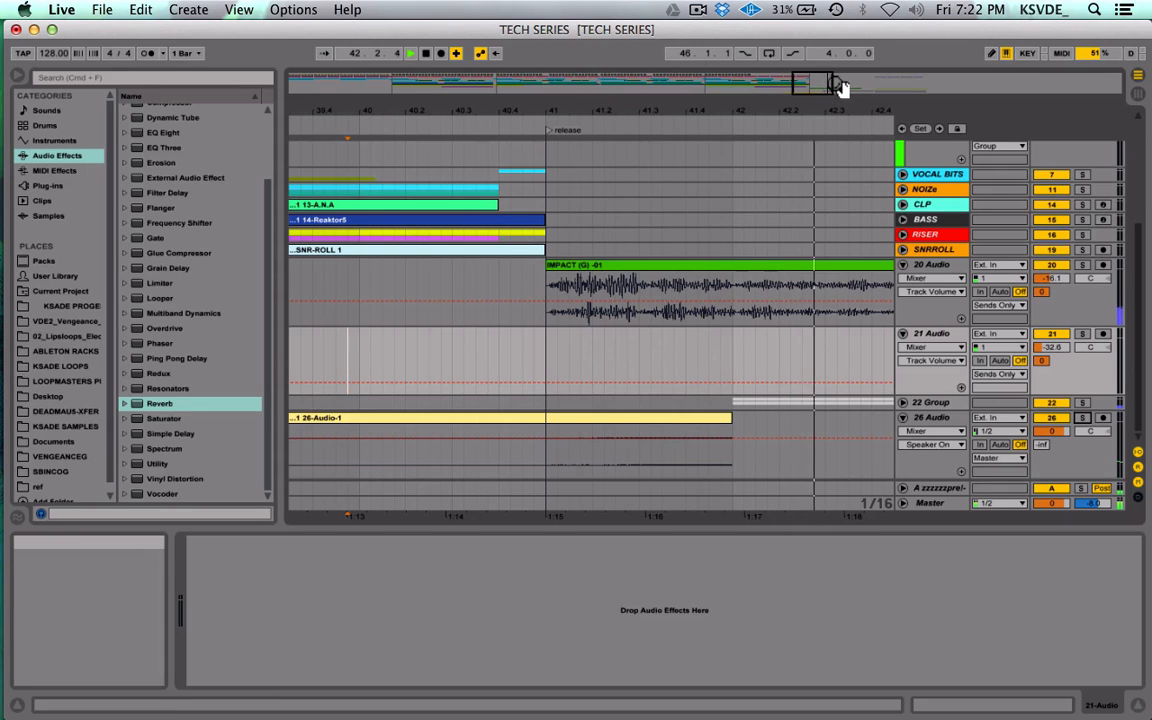
left_click_drag(838, 86, 810, 90)
key("space")
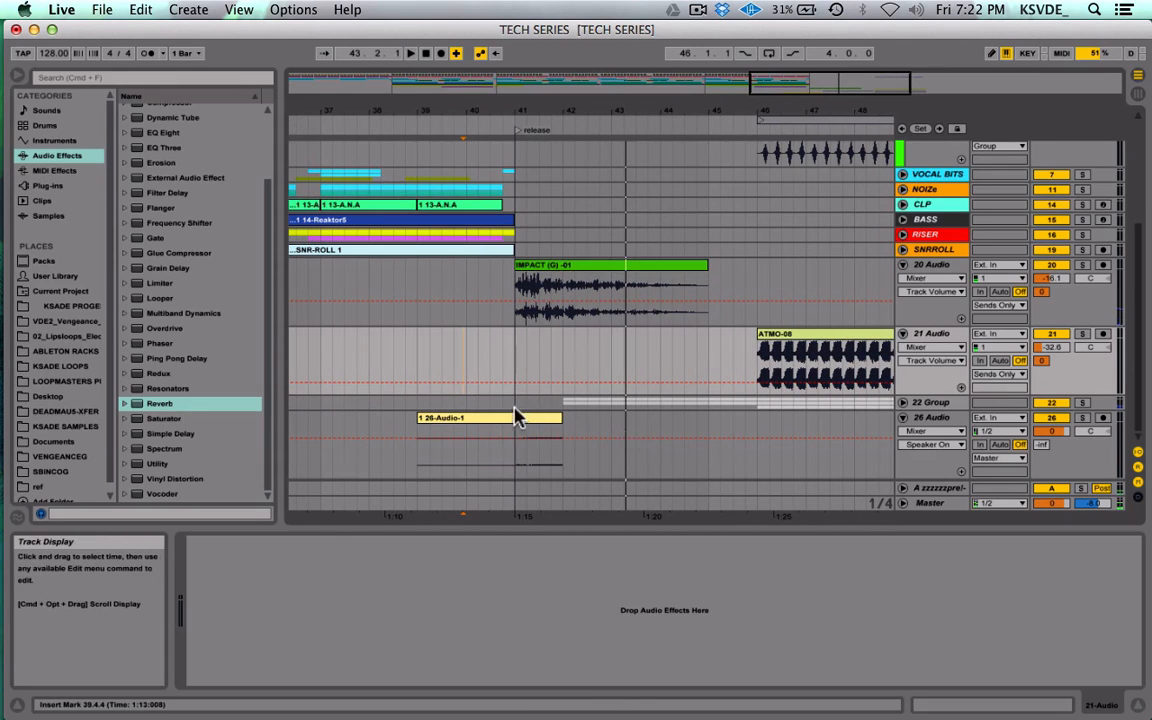
Step: Move the reversed 26 Audio clip to start at bar 41 and play the release section from 40.4.1
left_click_drag(515, 418, 613, 425)
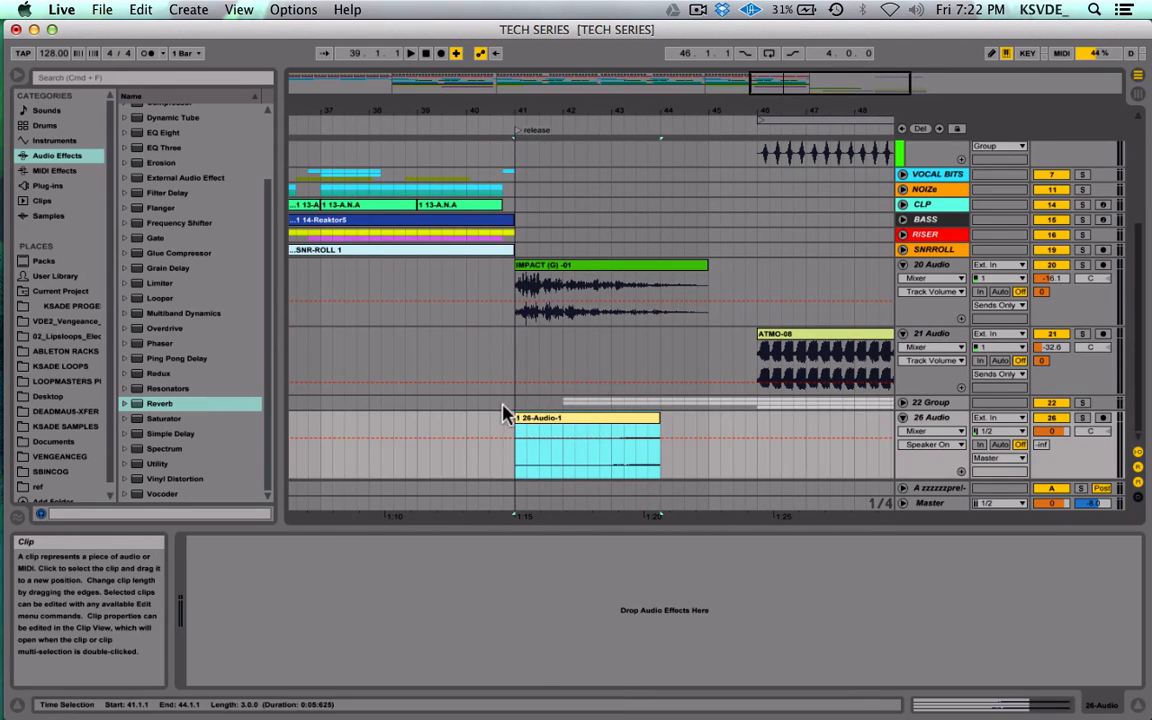
left_click(503, 413)
key("space")
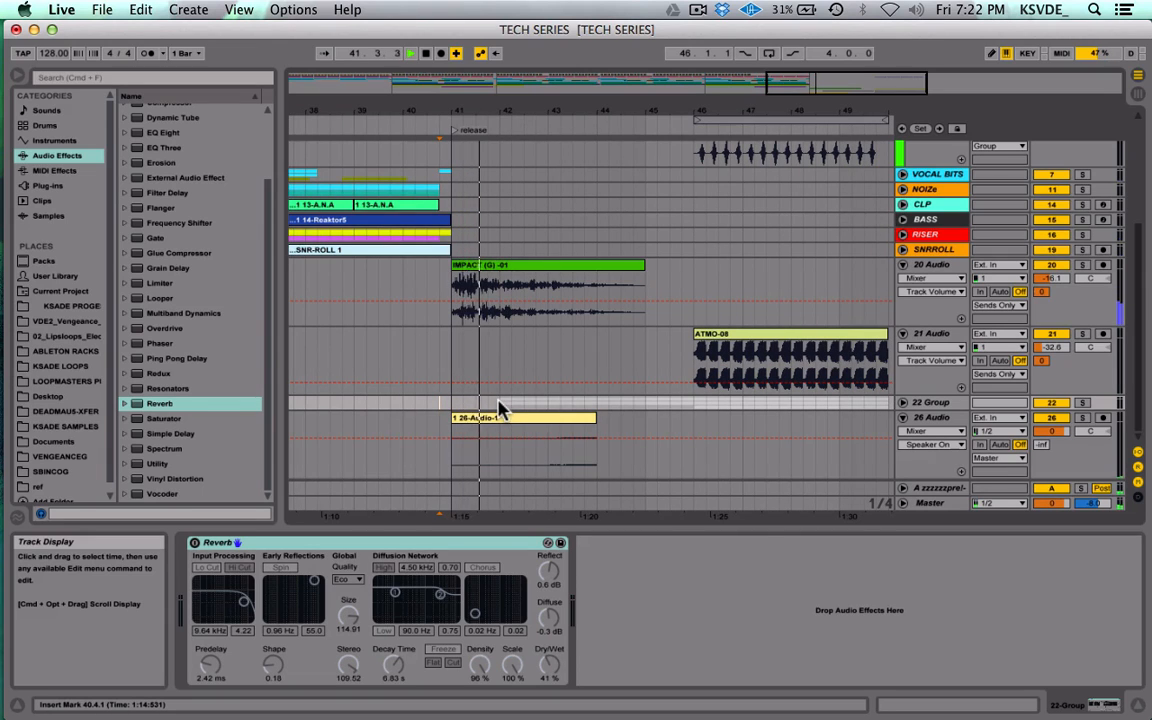
left_click_drag(504, 406, 818, 402)
left_click_drag(802, 88, 732, 80)
key("space")
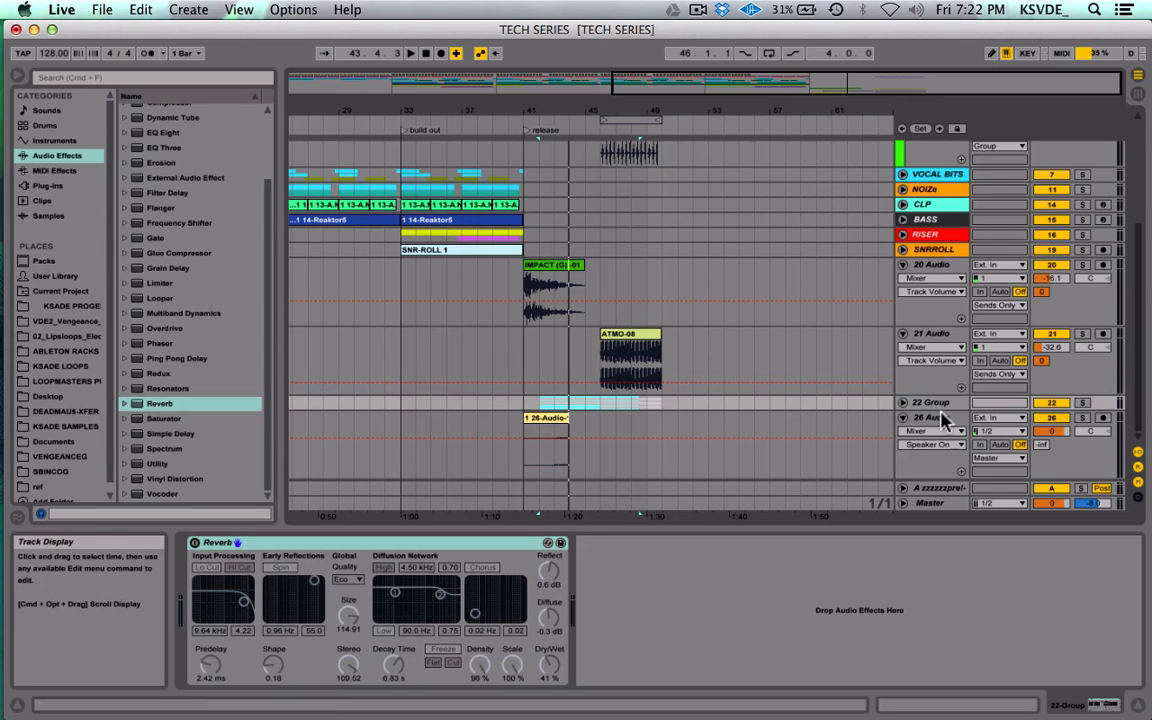
Step: Unfold 22 Group and colour all the chord clips on its Sylenth1 and Massive tracks bright green
left_click(904, 402)
scroll(890, 400, "down", 5)
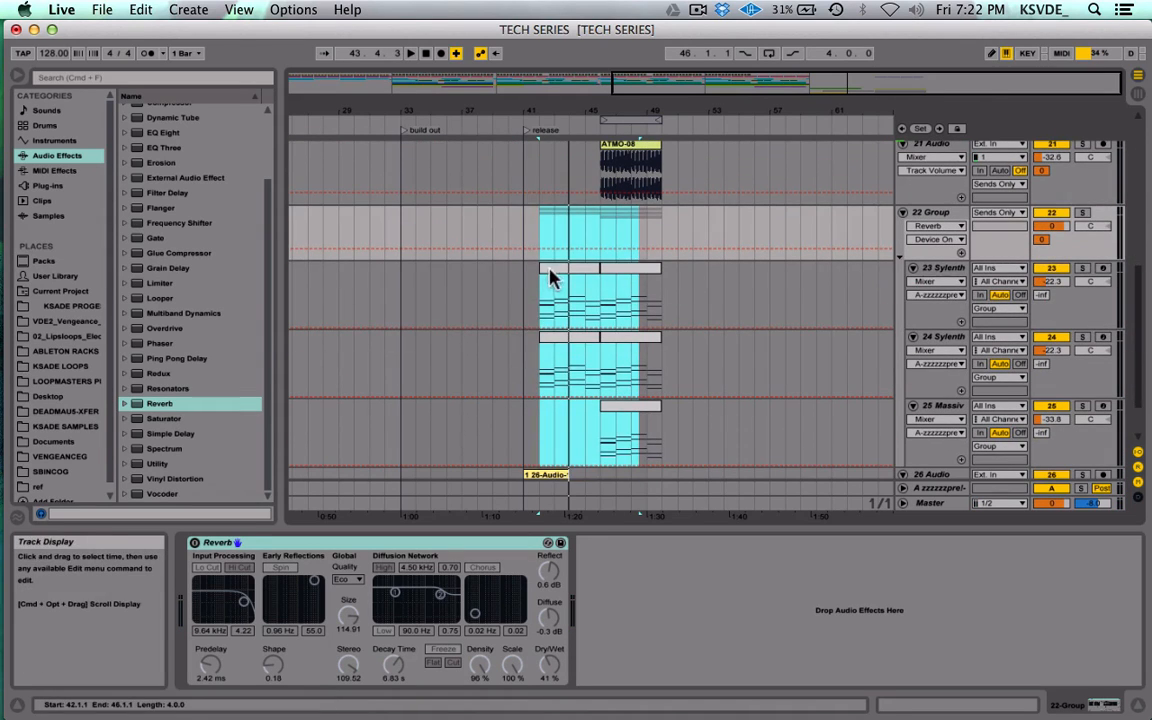
left_click(552, 267)
left_click(647, 407, "shift")
right_click(647, 407)
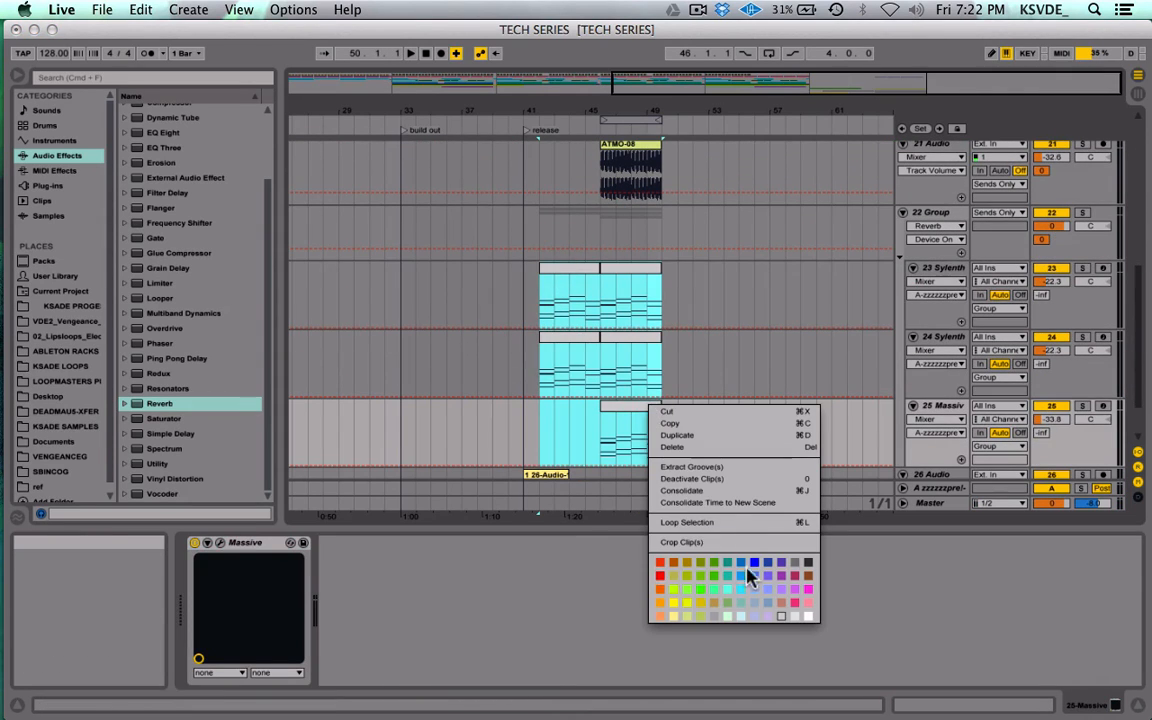
left_click(700, 592)
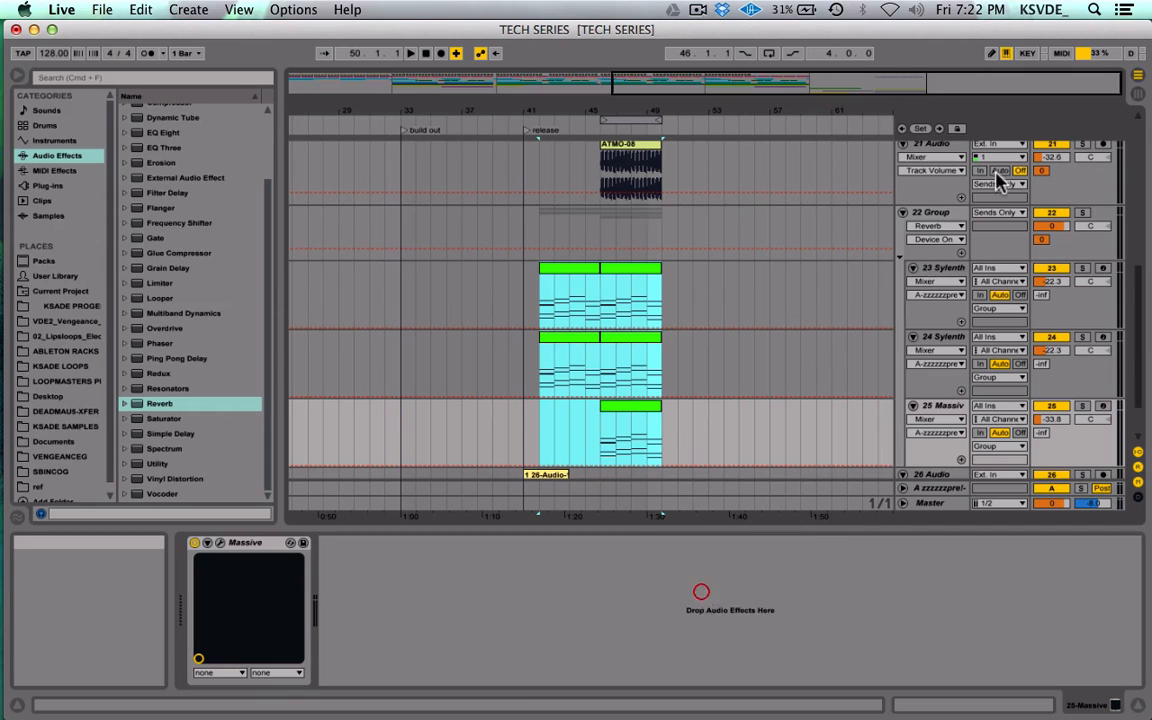
Step: Colour the 22 Group track bright green
left_click(943, 215)
right_click(943, 215)
left_click(1005, 428)
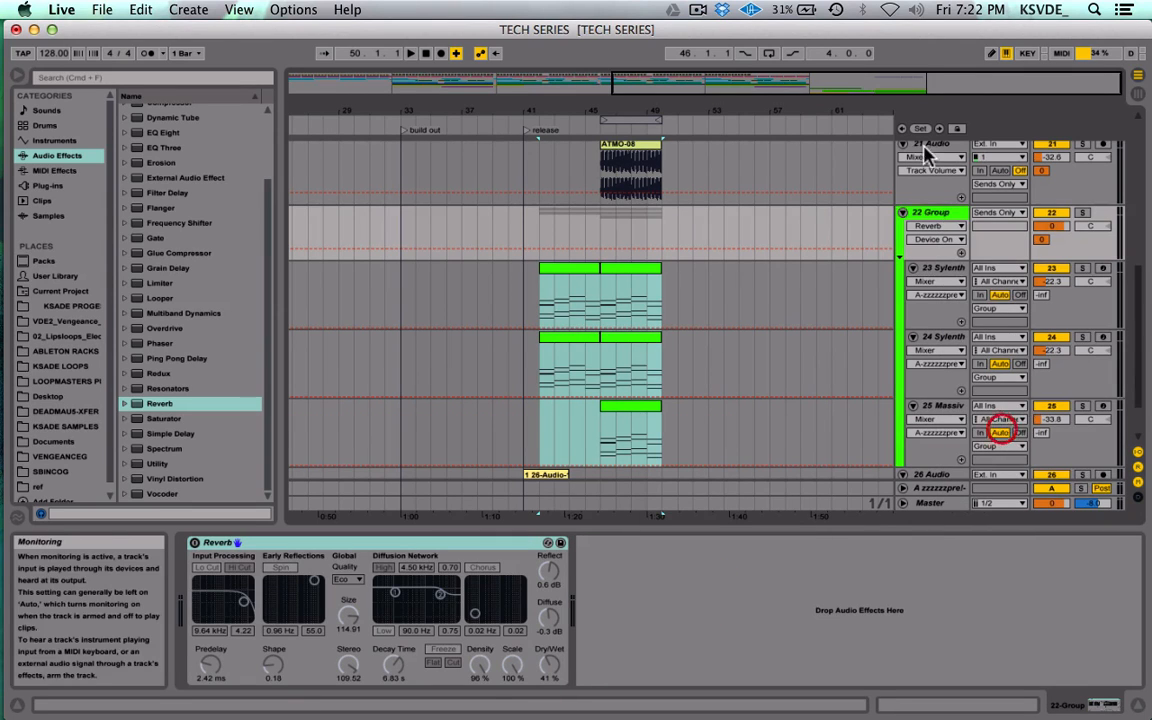
Step: Colour the 20 Audio and 21 Audio tracks purple and fold both tracks
scroll(932, 276, "up", 2)
scroll(932, 276, "up", 2)
left_click(930, 252)
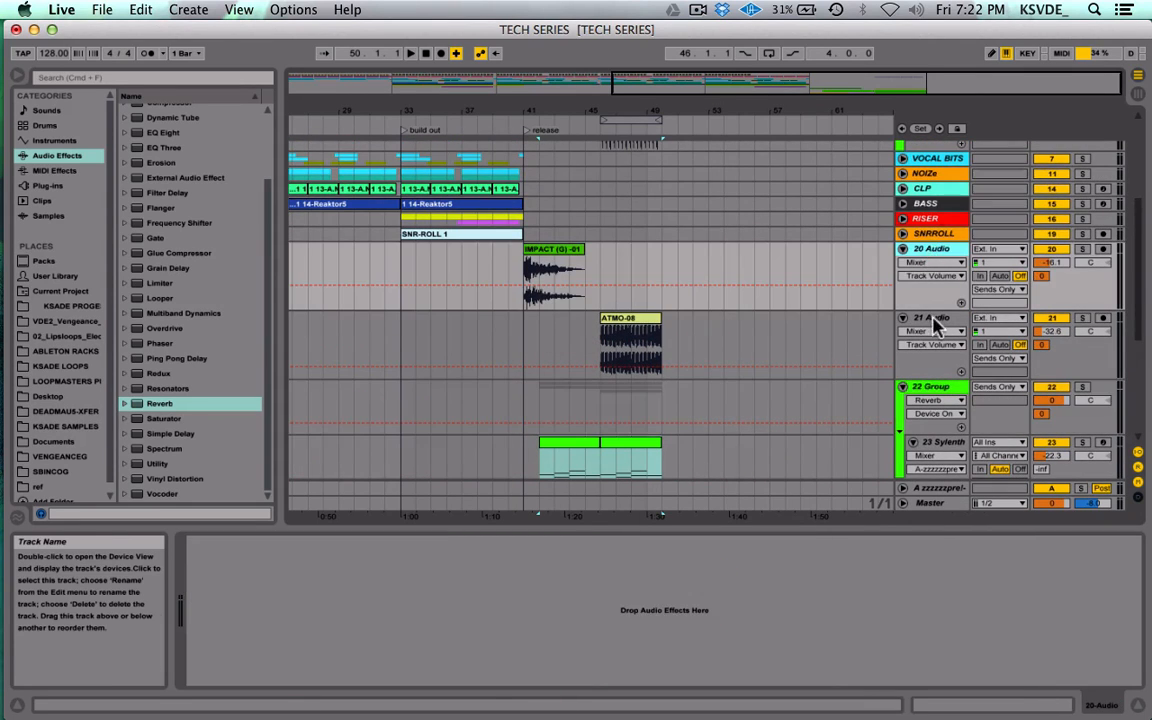
left_click(787, 466)
left_click(945, 252)
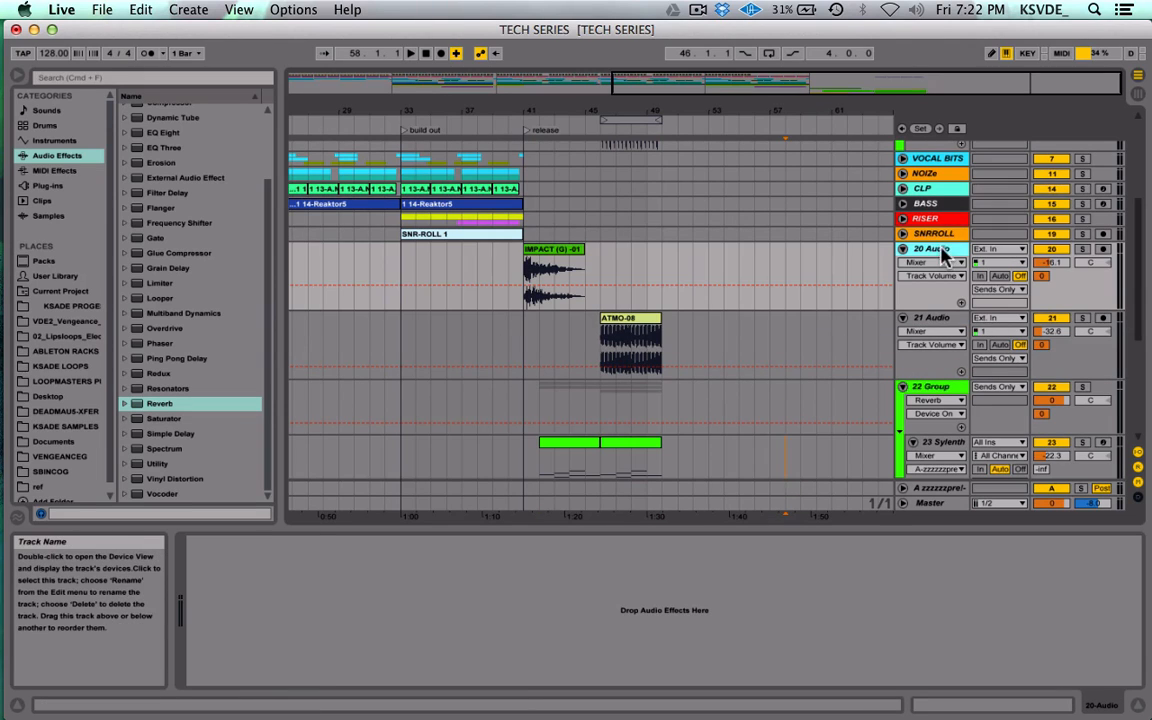
right_click(941, 318)
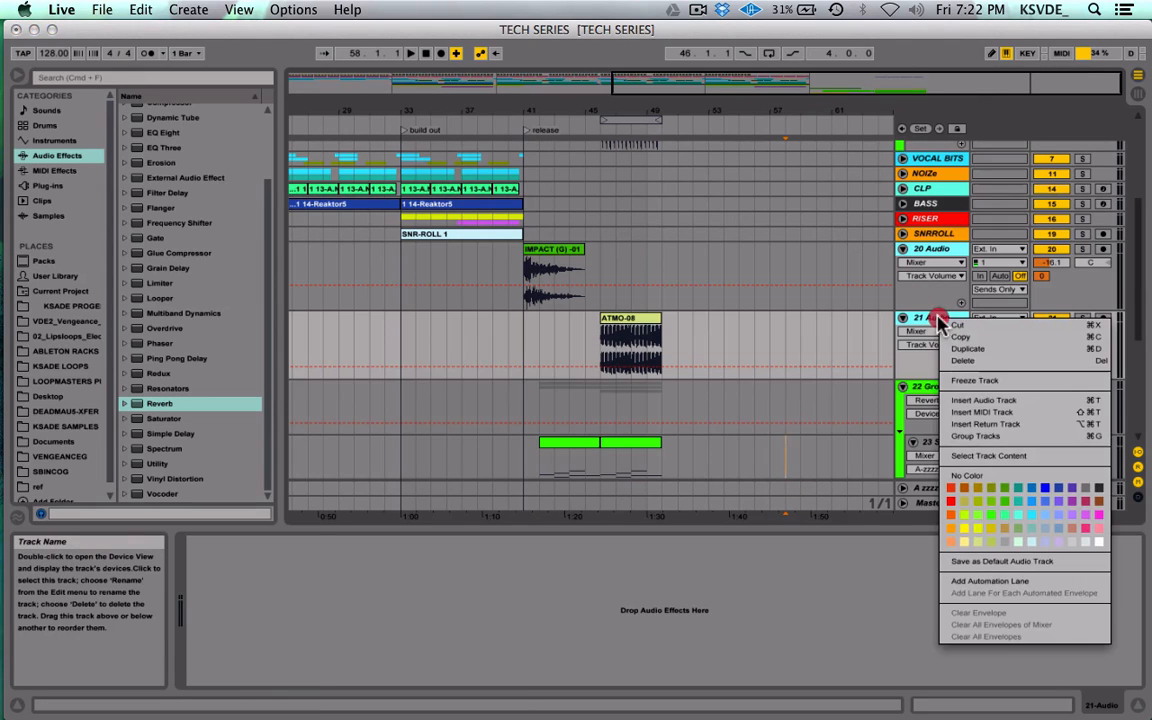
left_click(1082, 516)
left_click(902, 249)
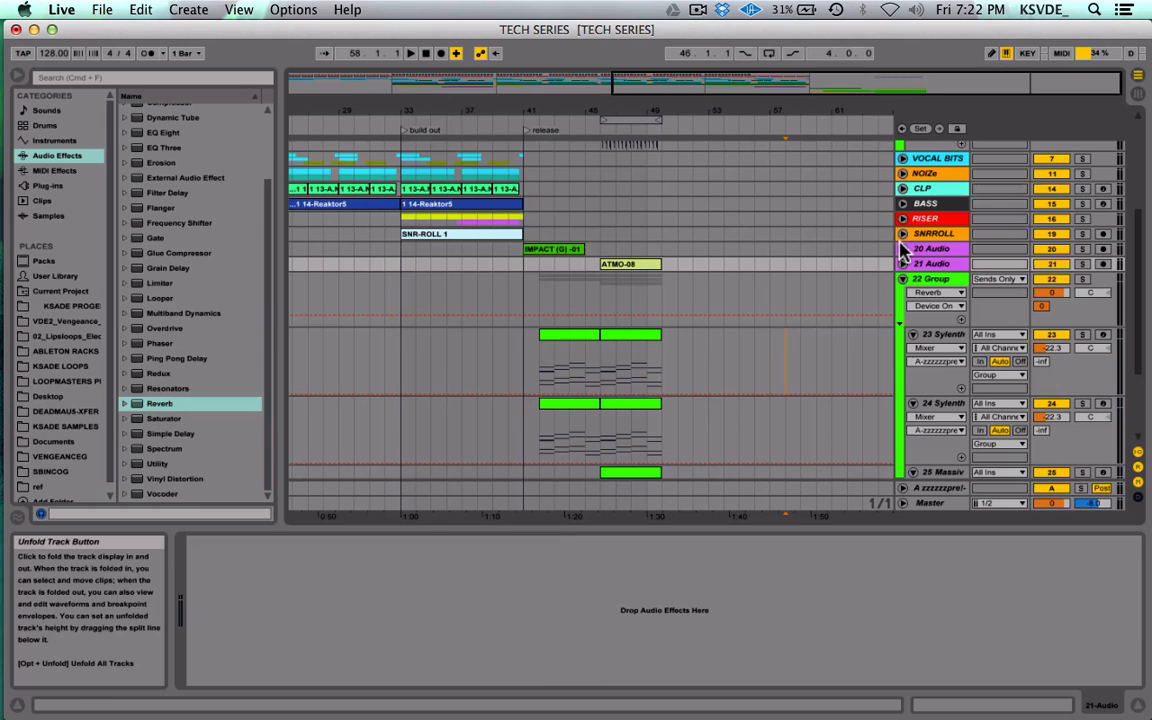
Step: Colour the IMPACT (G) -01 and ATMO-08 clips light purple
left_click(798, 283)
left_click(578, 247)
left_click(645, 262, "shift")
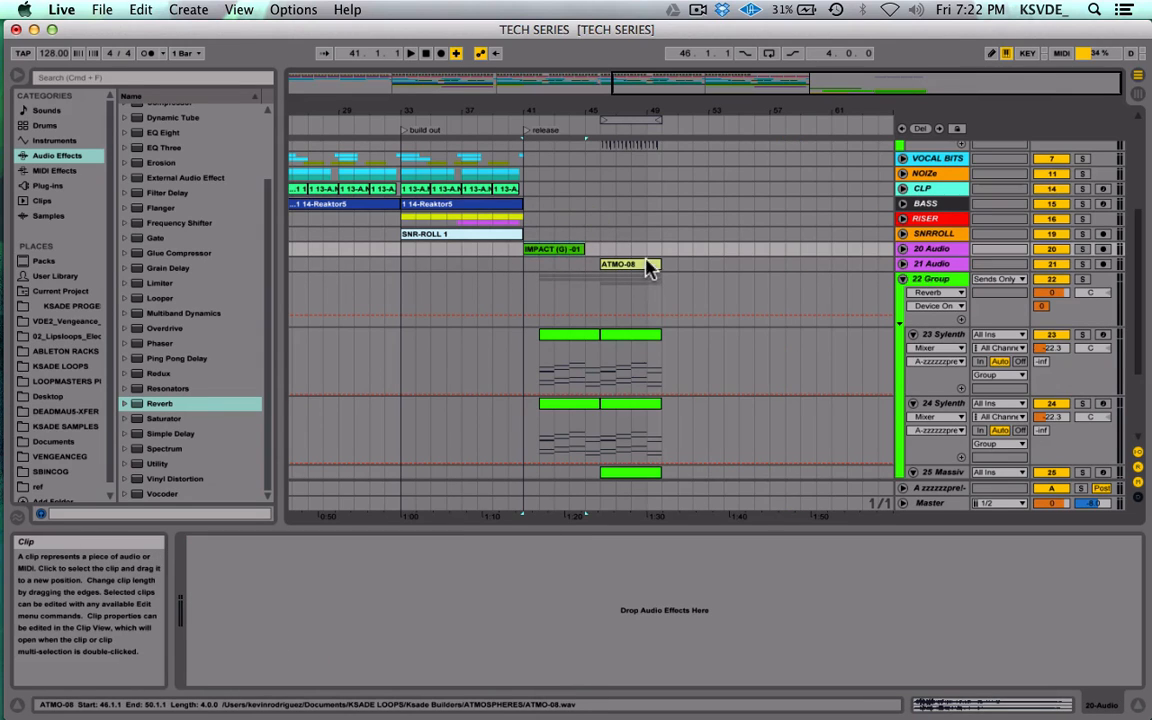
right_click(650, 266)
left_click(790, 458)
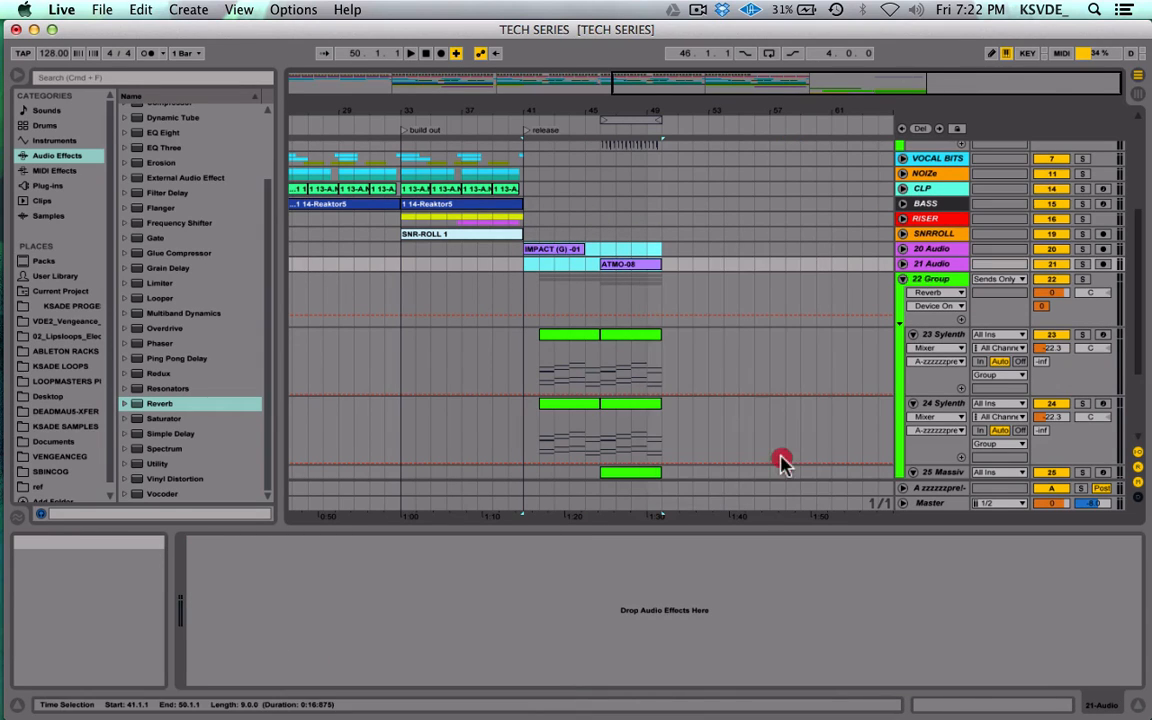
Step: Move all the Sylenth1 and Massive chord clips in 22 Group to start at bar 45, and play from bar 40
left_click(903, 280)
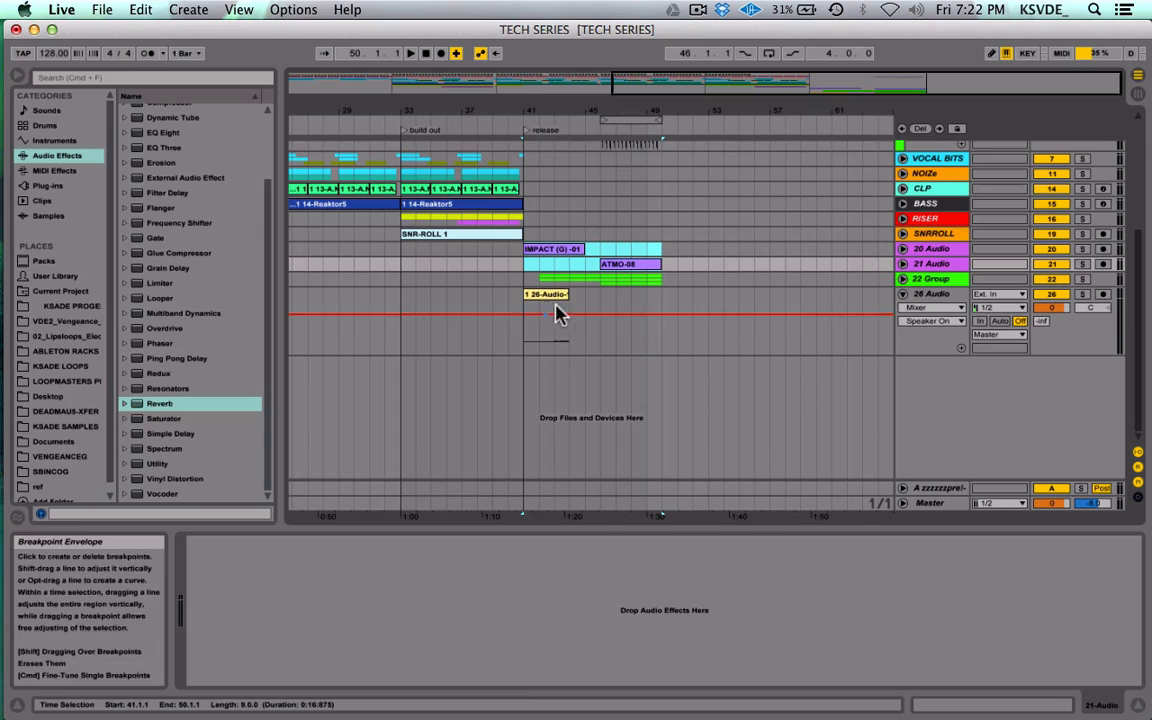
left_click_drag(528, 280, 790, 280)
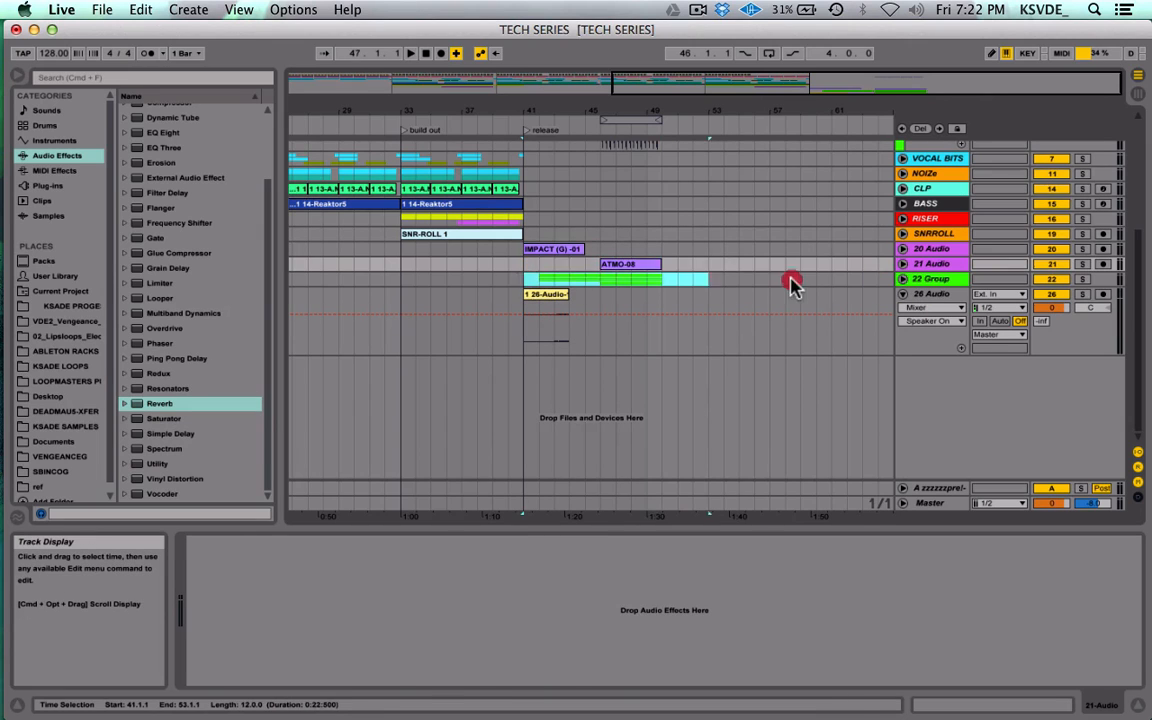
left_click(903, 279)
left_click_drag(583, 334, 590, 334)
scroll(590, 342, "down", 5)
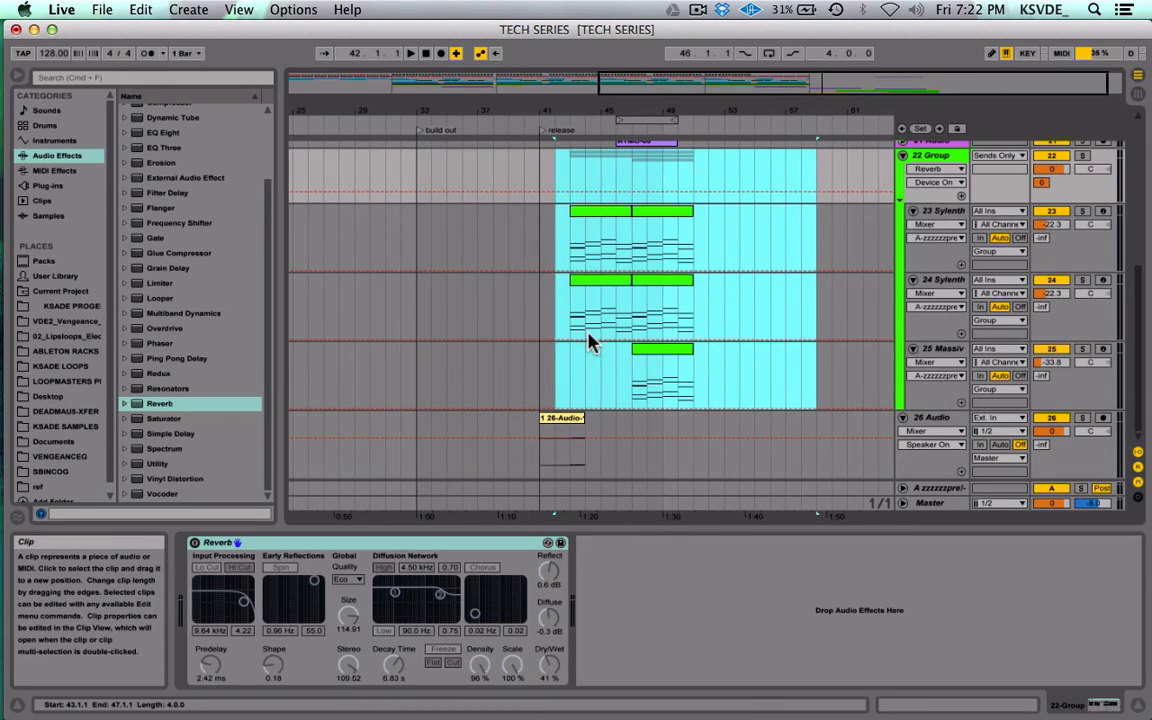
left_click(597, 214)
left_click_drag(600, 217, 630, 220)
left_click(532, 237)
key("space")
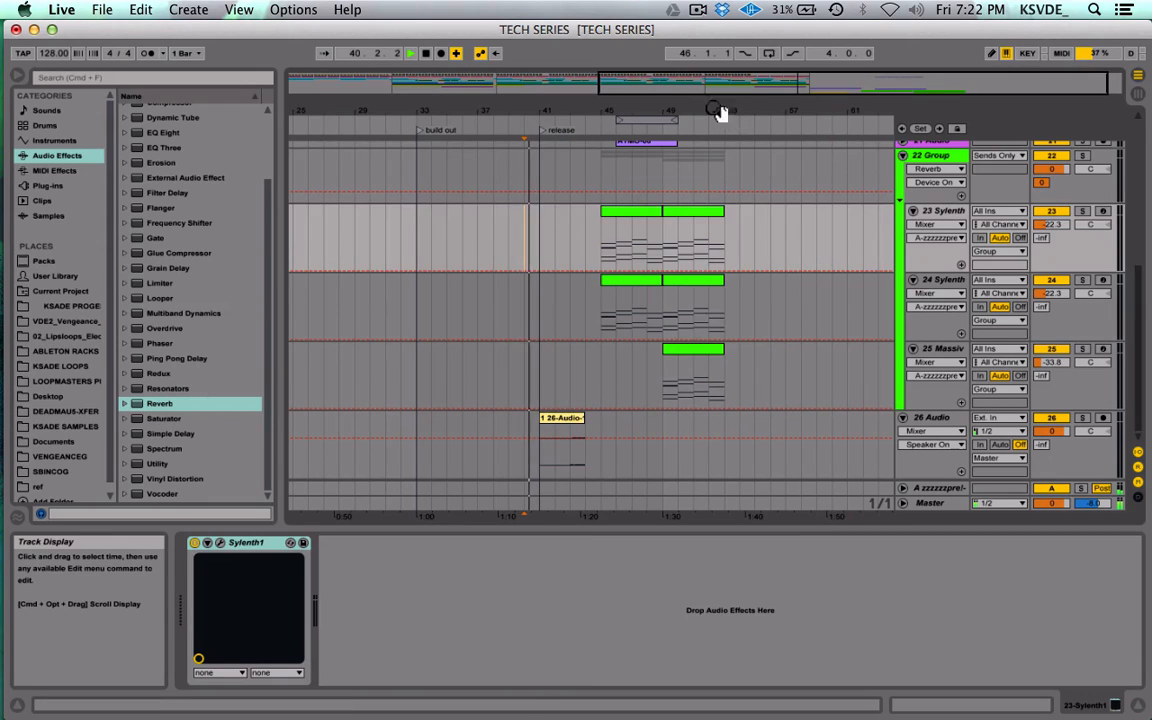
Step: Move all the chord clips in 22 Group to start at bar 44, right where the reversed 26 Audio clip ends
left_click_drag(700, 78, 705, 85)
scroll(697, 323, "right", 5)
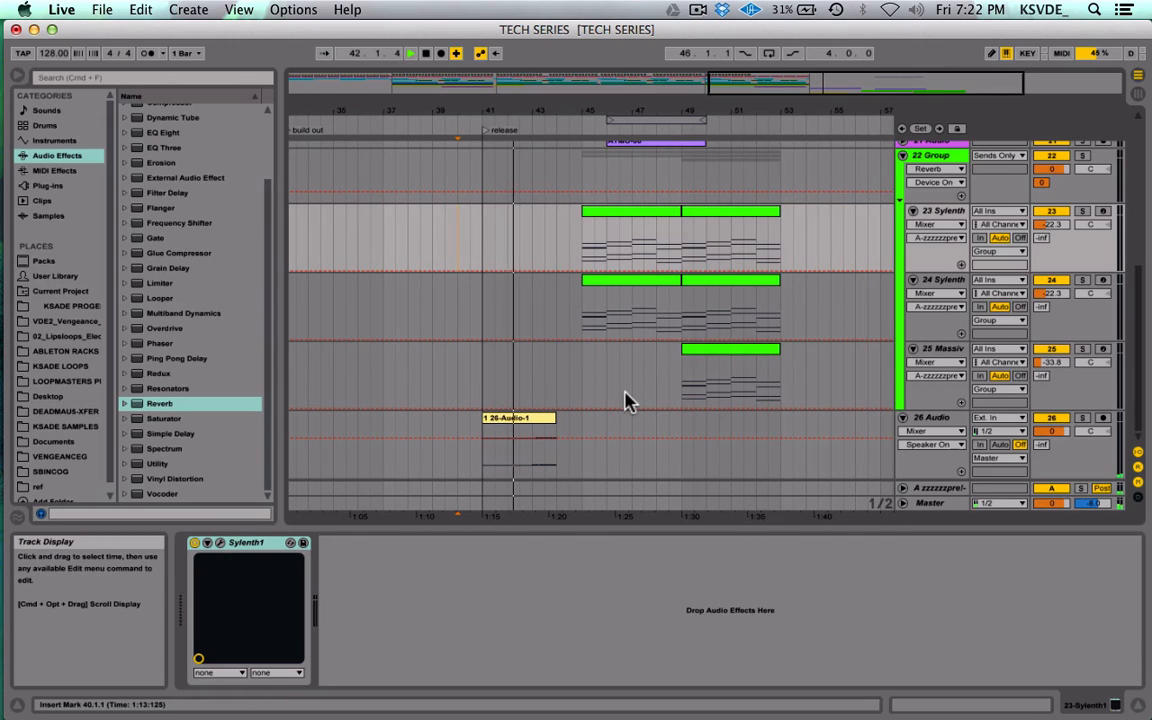
left_click(620, 232)
left_click(737, 350, "shift")
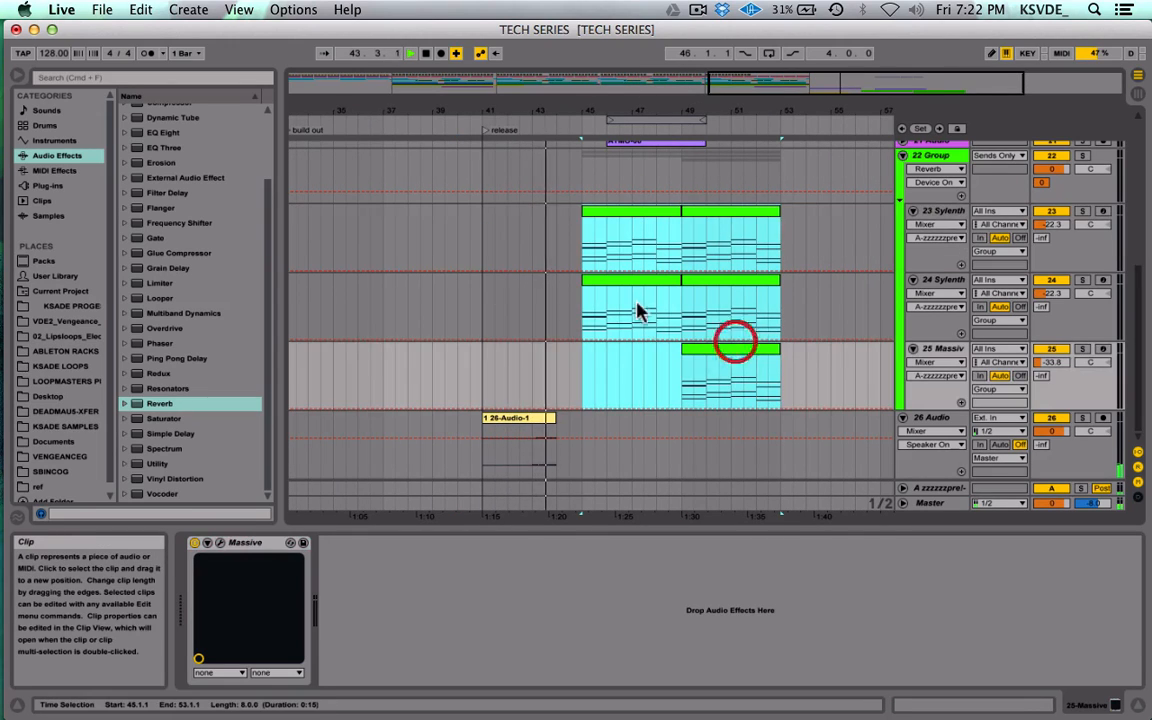
left_click_drag(638, 277, 612, 287)
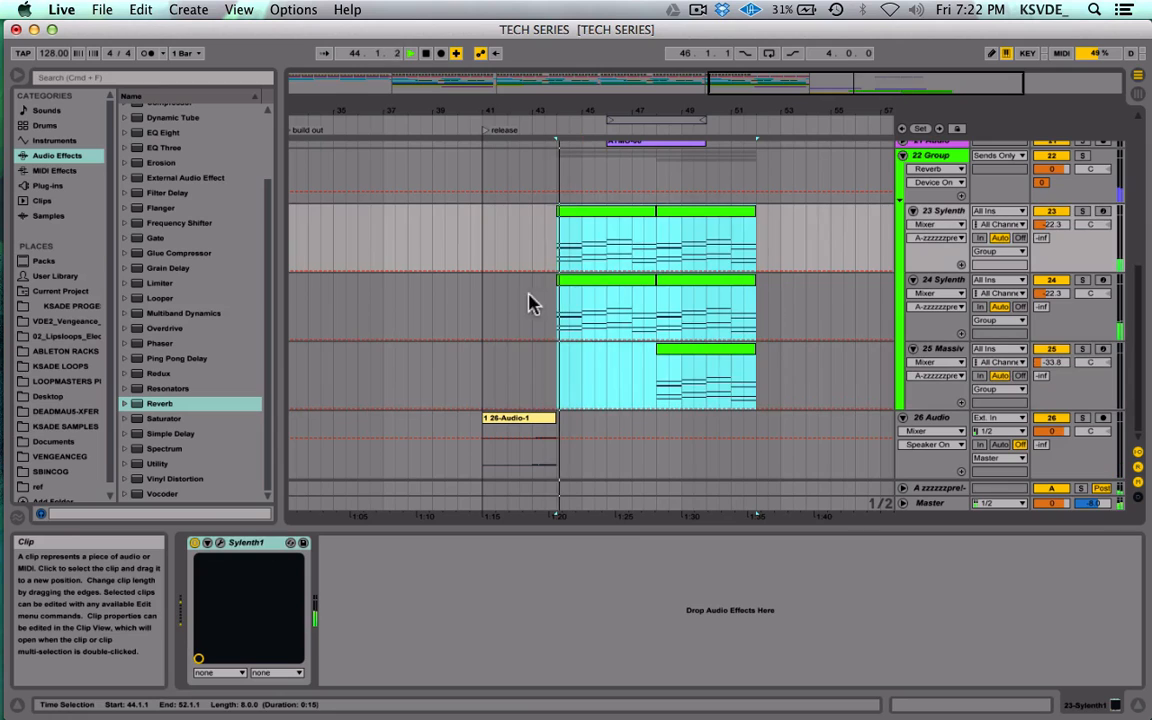
Step: Play the transition from bar 41 and select bars 41 to 44 across 22 Group to examine the gap before the chords
left_click(480, 303)
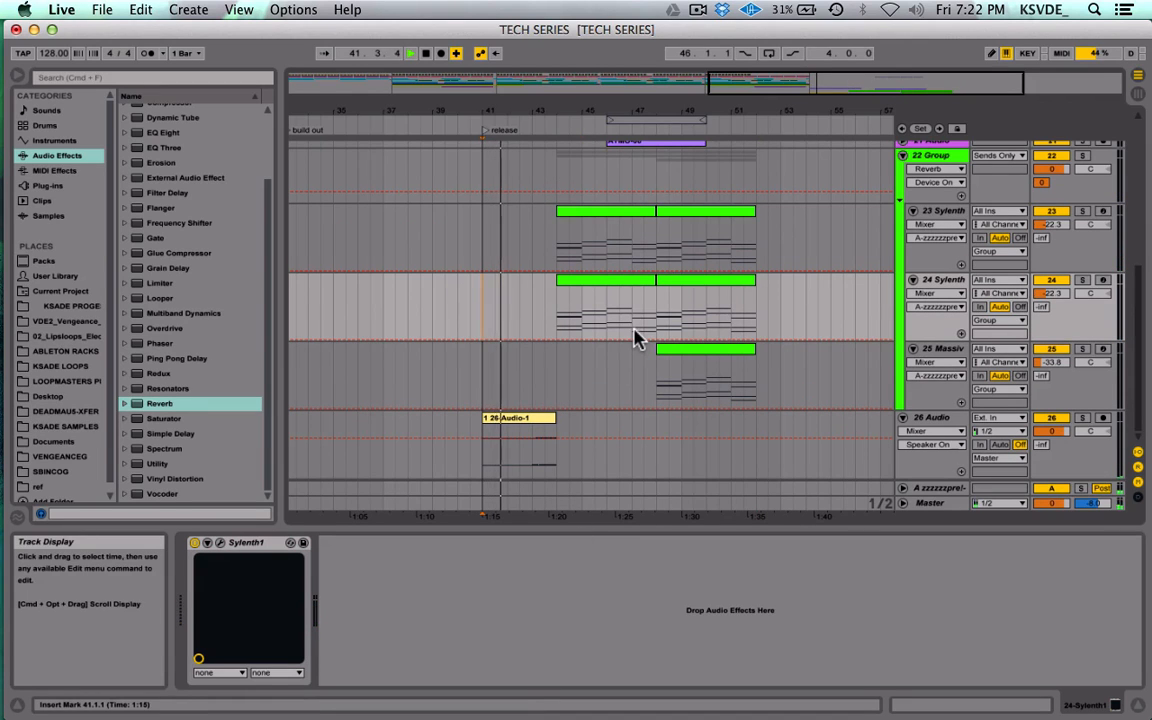
left_click_drag(730, 88, 732, 110)
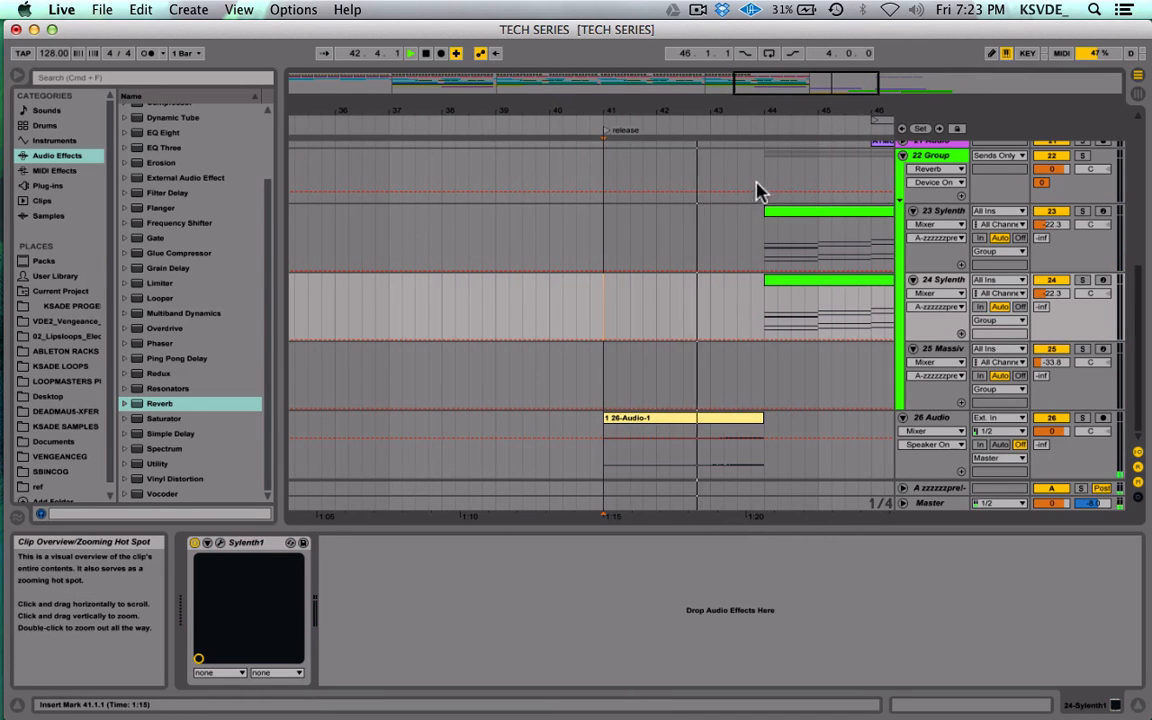
left_click_drag(764, 170, 609, 170)
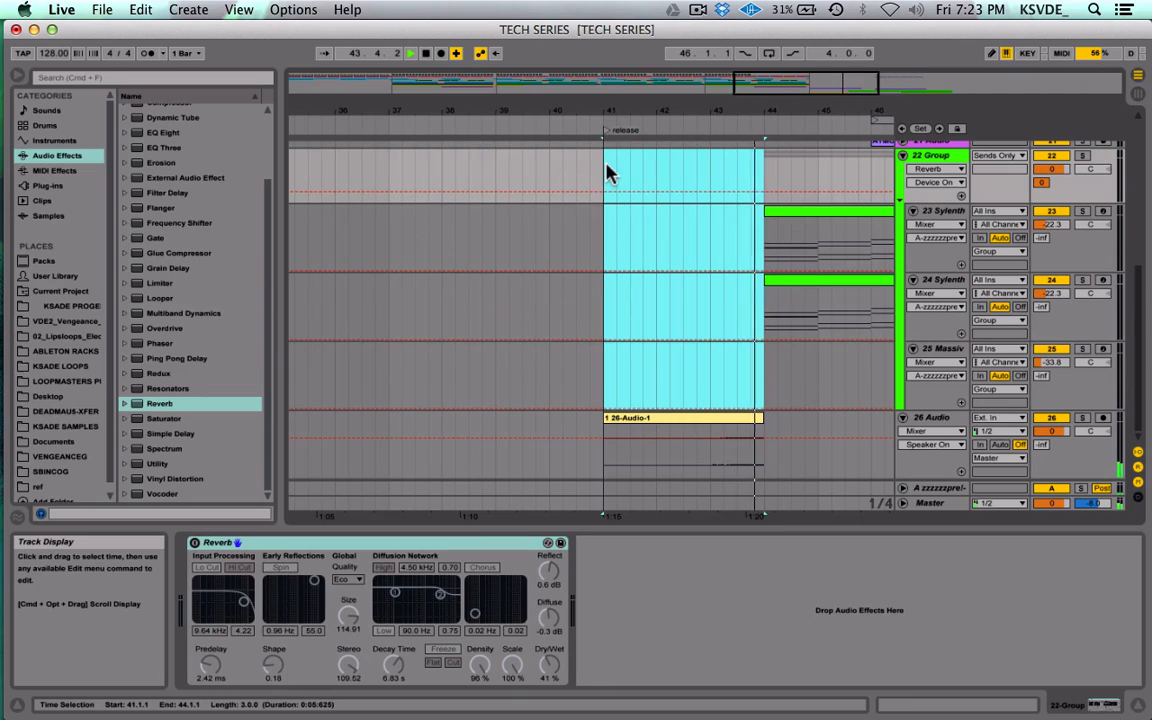
scroll(607, 171, "up", 3)
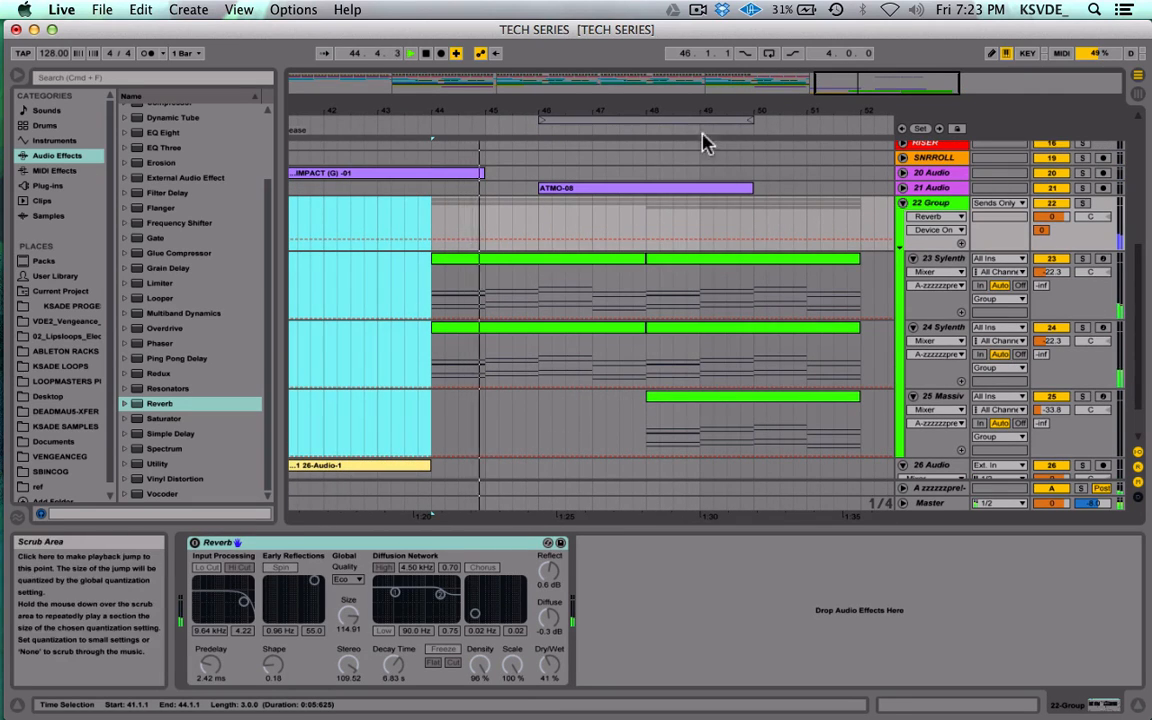
scroll(588, 262, "down", 2)
scroll(588, 262, "left", 1)
key("space")
scroll(501, 226, "left", 3)
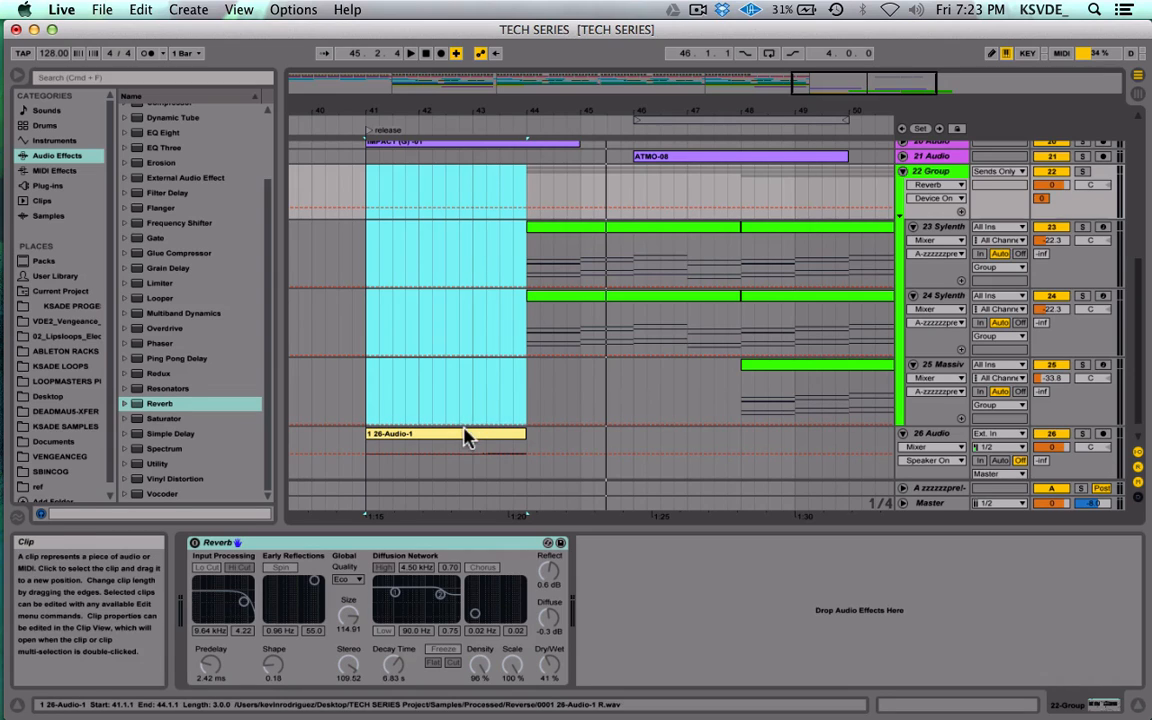
Step: Move the reversed 26 Audio clip one bar earlier to bar 40 and trim its start to bar 41
left_click_drag(524, 436, 440, 444)
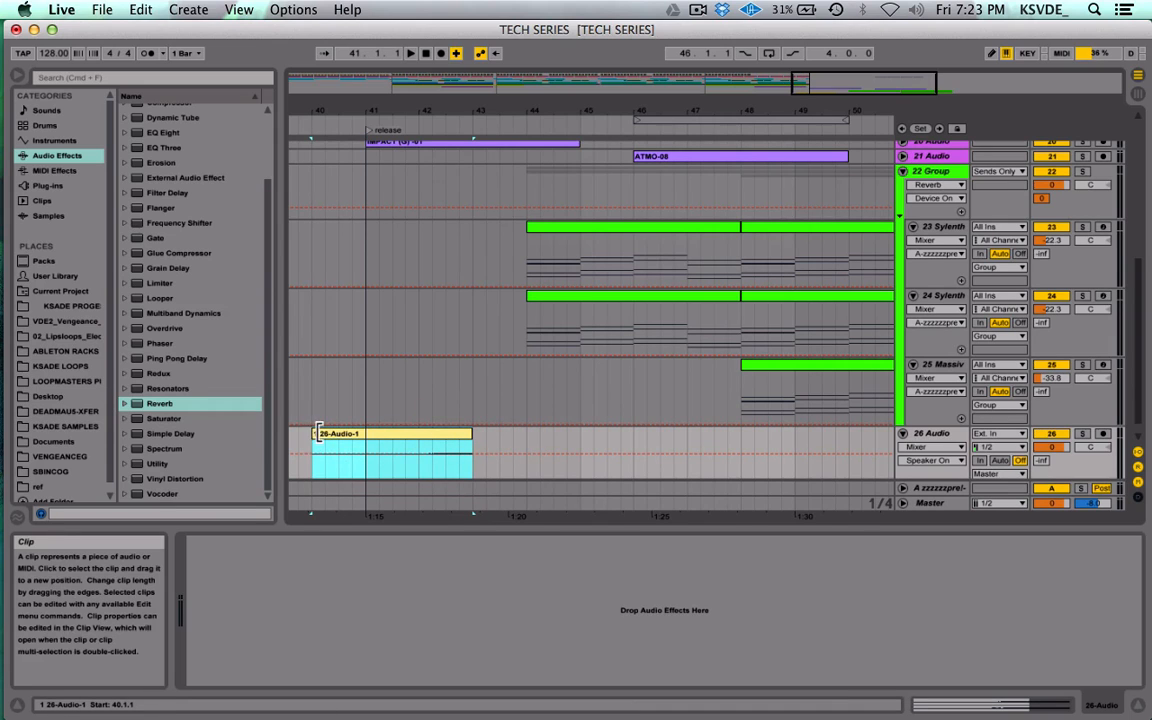
left_click_drag(316, 434, 368, 437)
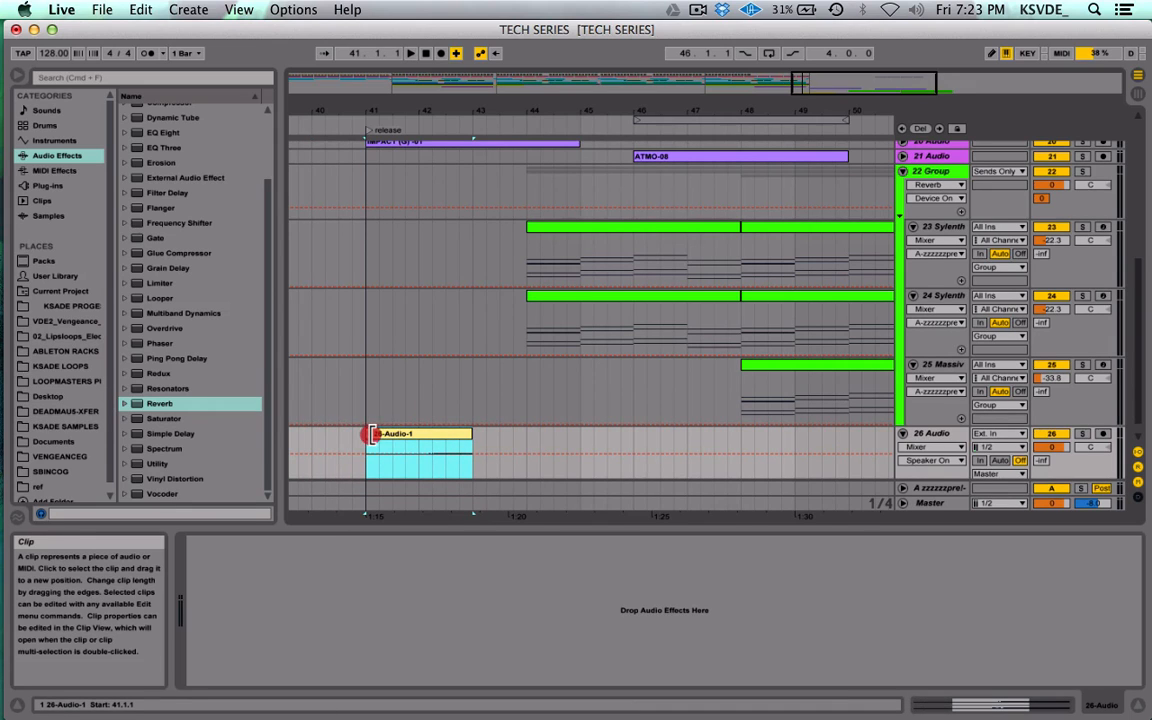
Step: Move all the chord clips in 22 Group to start at bar 43, and play the transition from bar 40
left_click(617, 231)
scroll(619, 233, "right", 1)
scroll(650, 300, "right", 3)
left_click(648, 362, "shift")
scroll(648, 352, "left", 5)
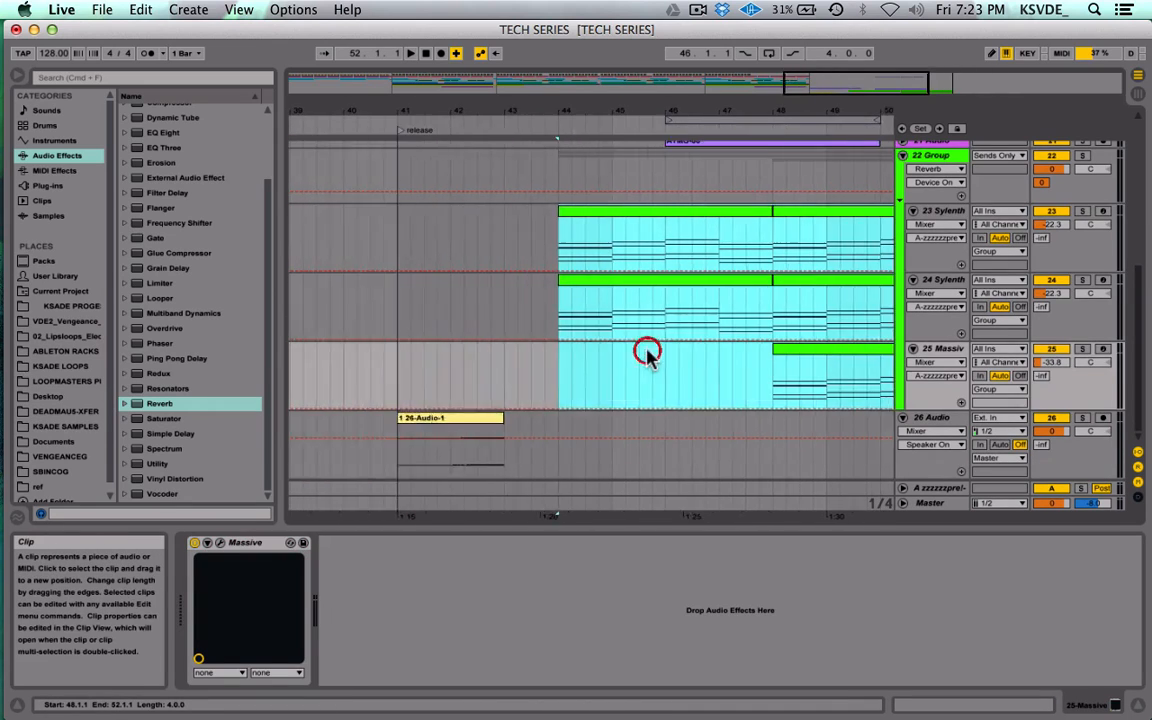
left_click_drag(635, 224, 586, 229)
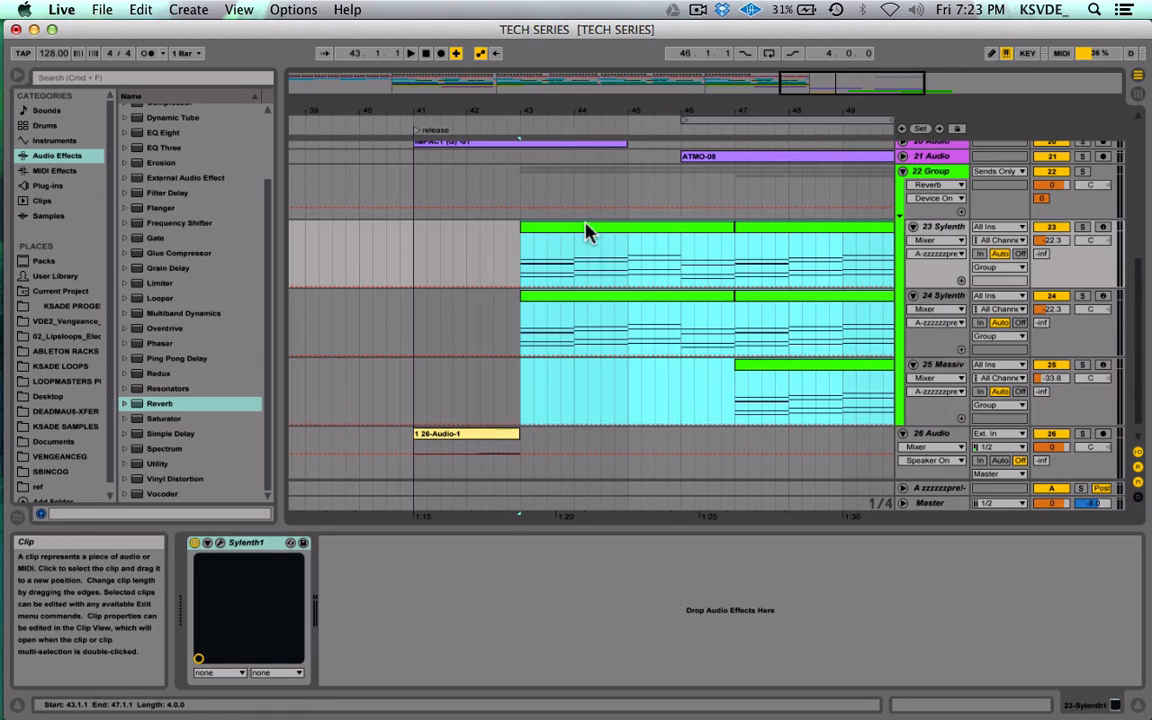
left_click(355, 252)
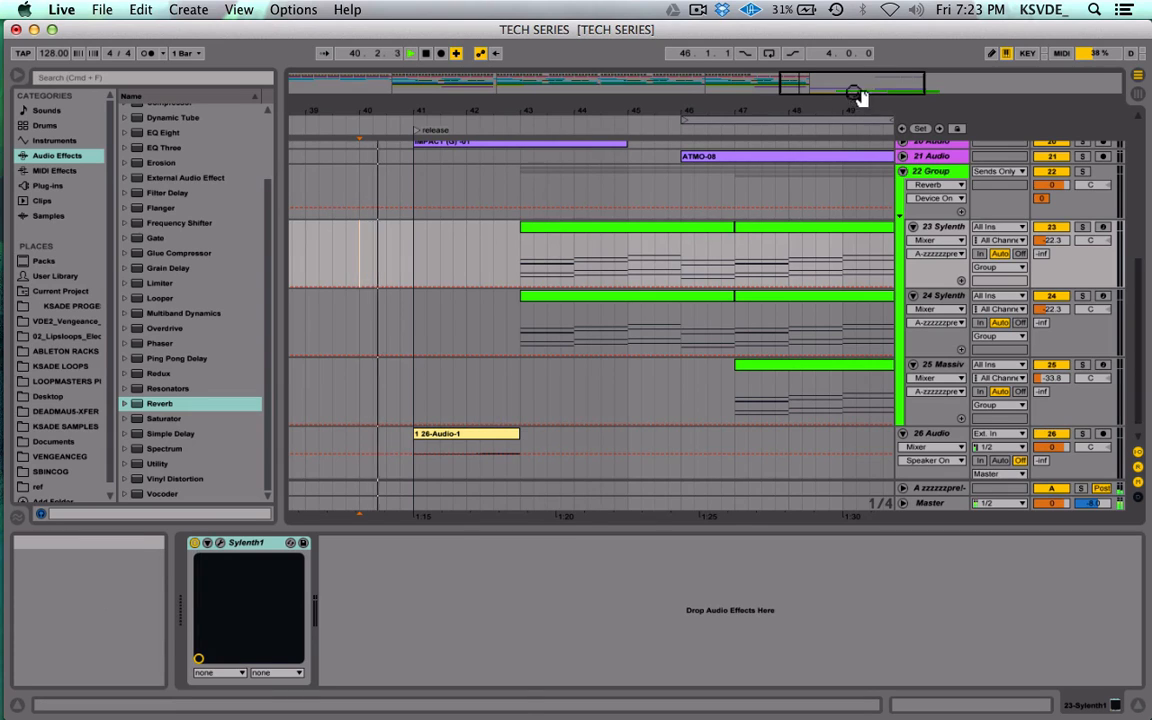
left_click_drag(861, 98, 860, 90)
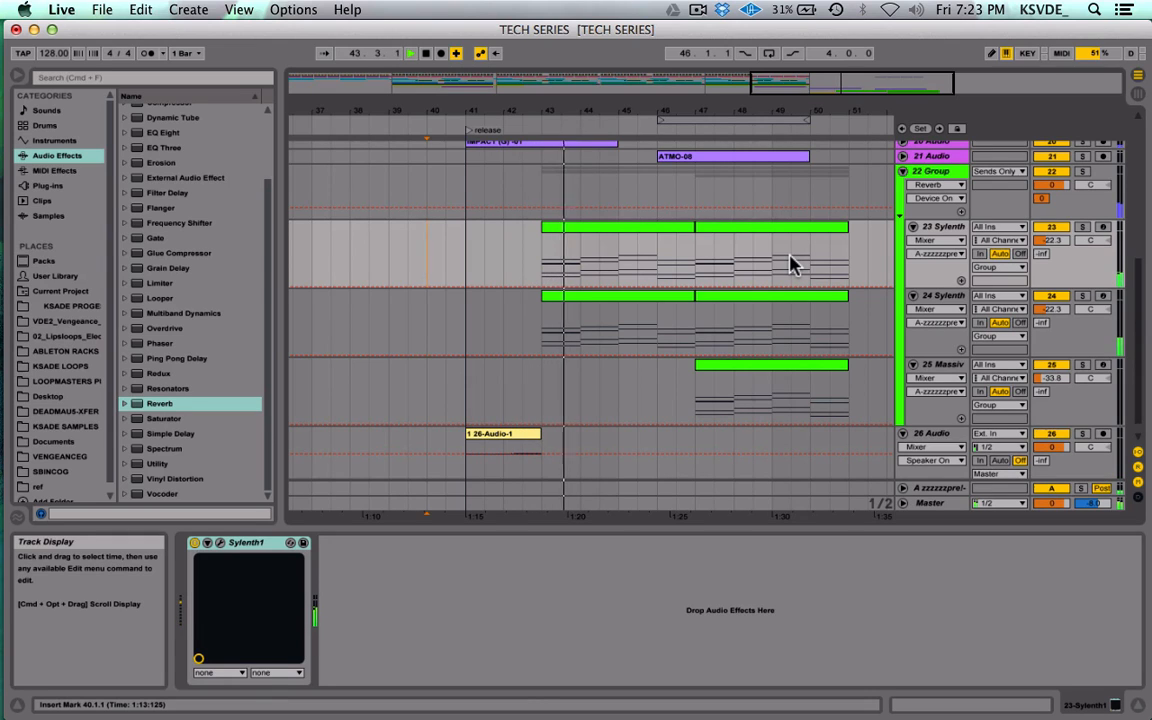
Step: Fold 22 Group and mute the 21 Audio track that holds the ATMO-08 clip
left_click(903, 175)
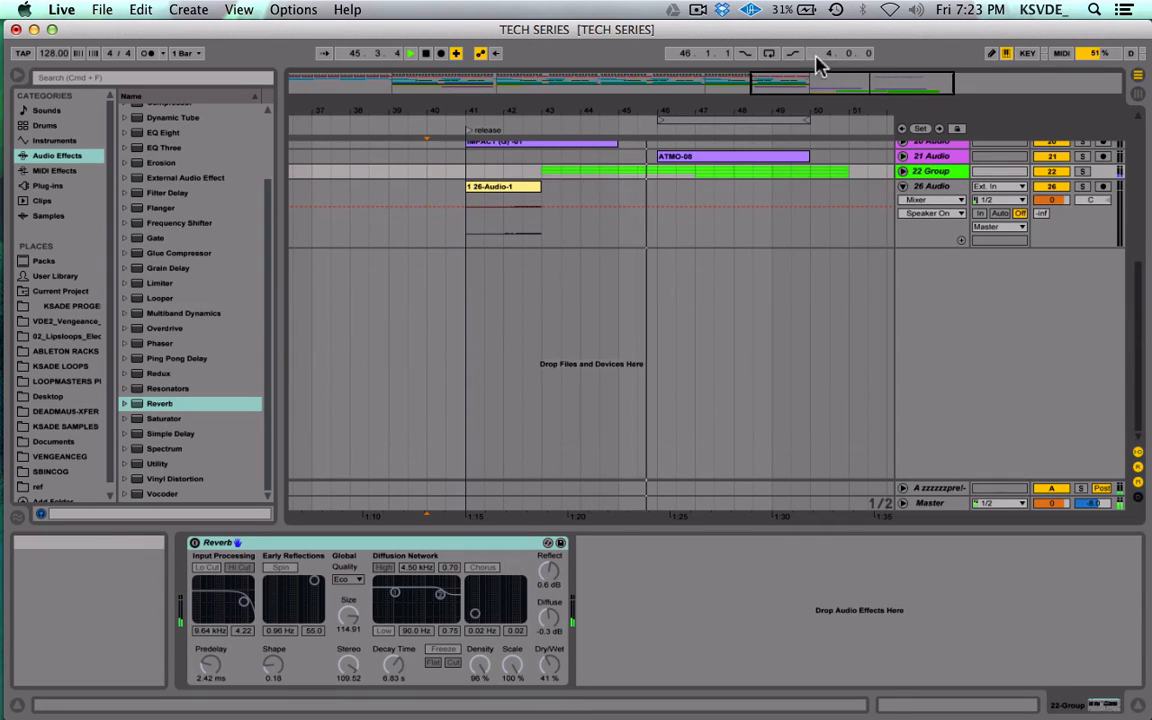
left_click_drag(818, 82, 818, 70)
scroll(650, 185, "up", 3)
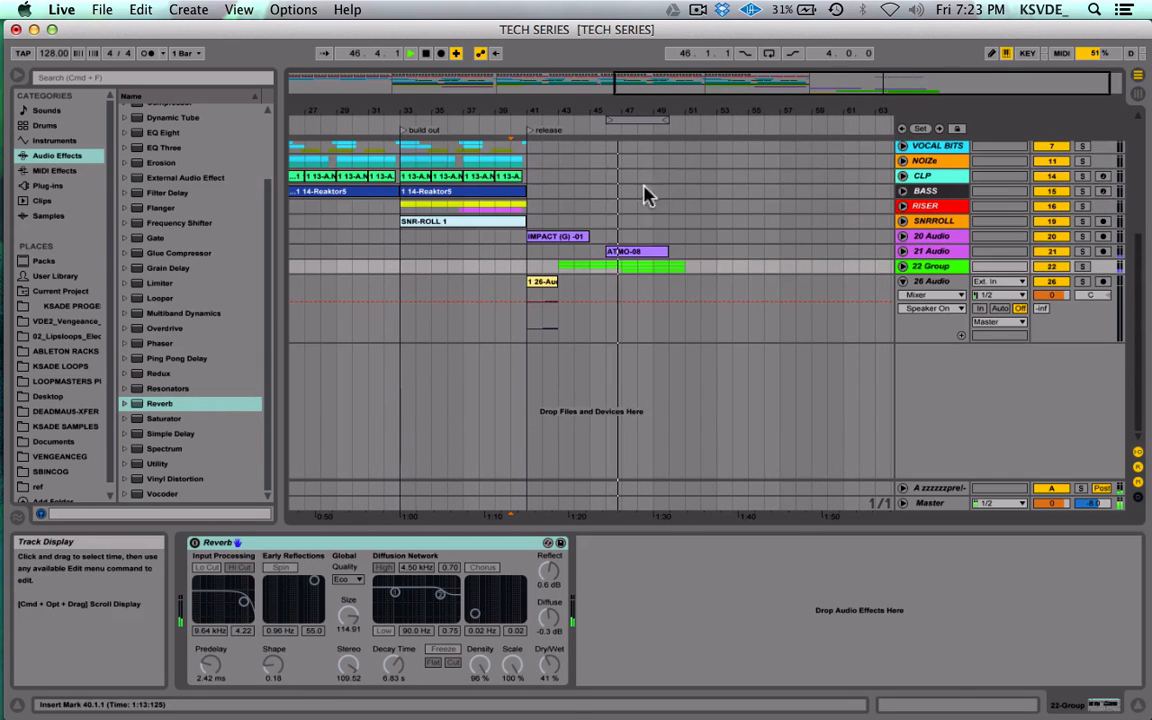
left_click(626, 251)
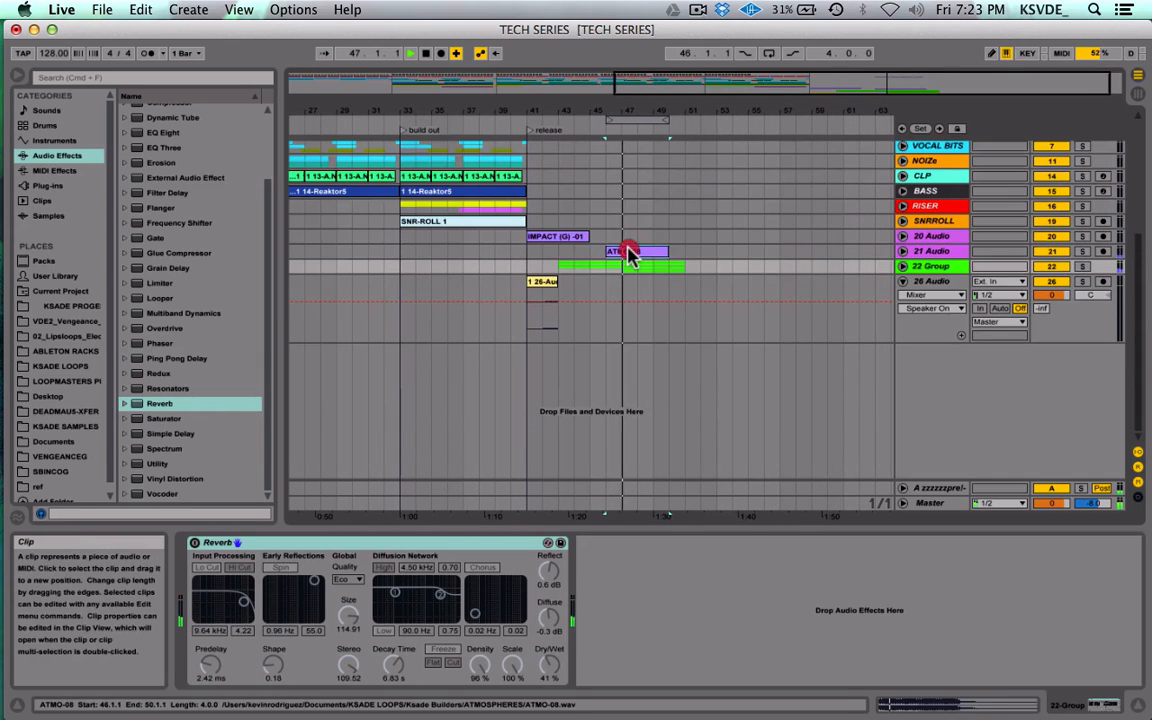
left_click(1043, 252)
Step: Move the loop clips after the release on the 6 Audio track to start at bar 47, and play from there
scroll(608, 264, "up", 5)
left_click_drag(607, 293, 678, 297)
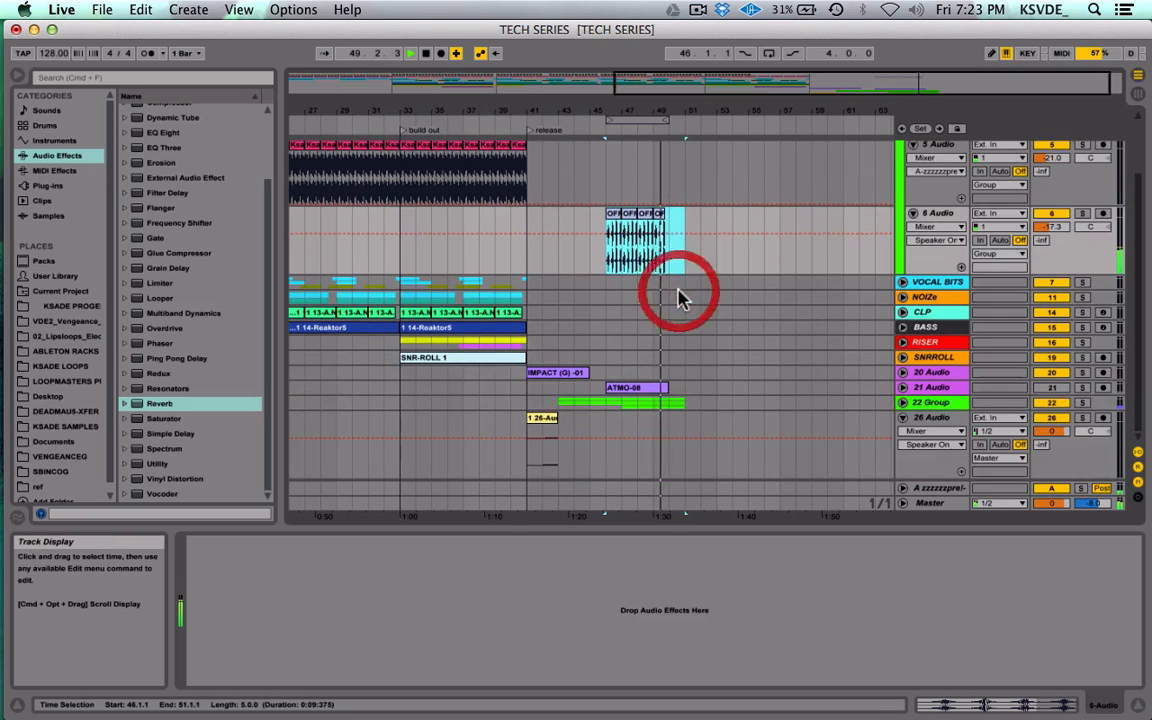
left_click(903, 402)
scroll(755, 334, "down", 3)
scroll(694, 278, "up", 5)
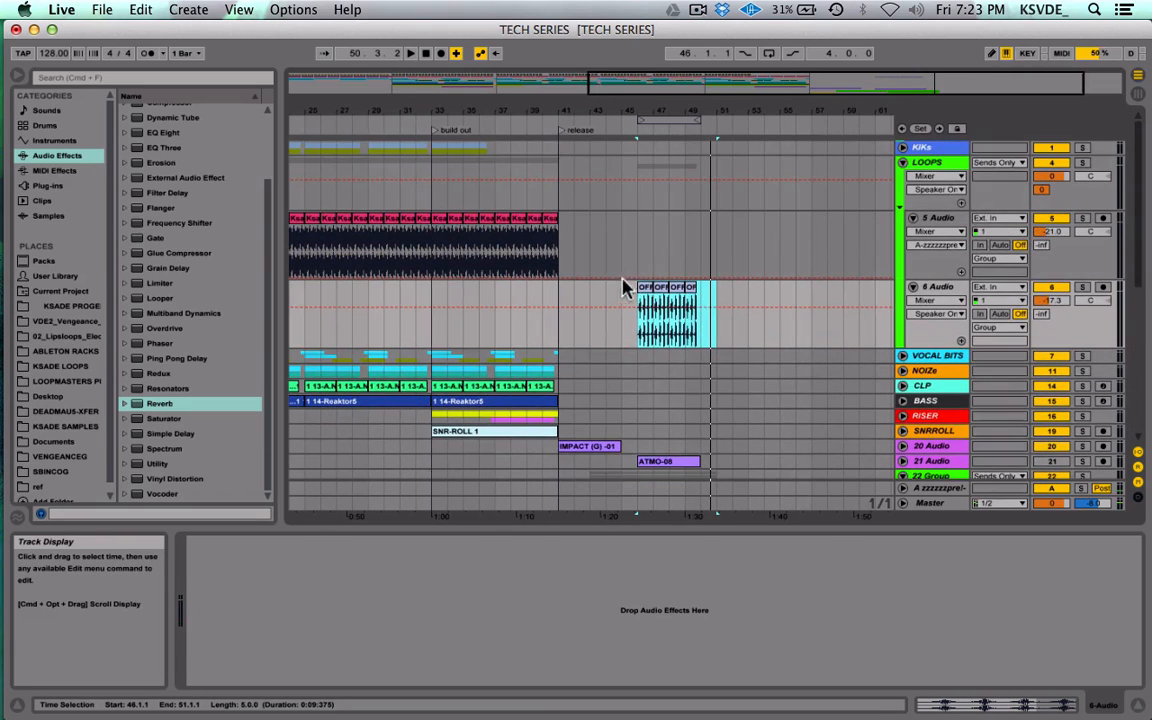
left_click(645, 290)
key("space")
Step: Add locators named "soft intro" at bar 43 and "elements build" at bar 47
scroll(655, 285, "down", 10)
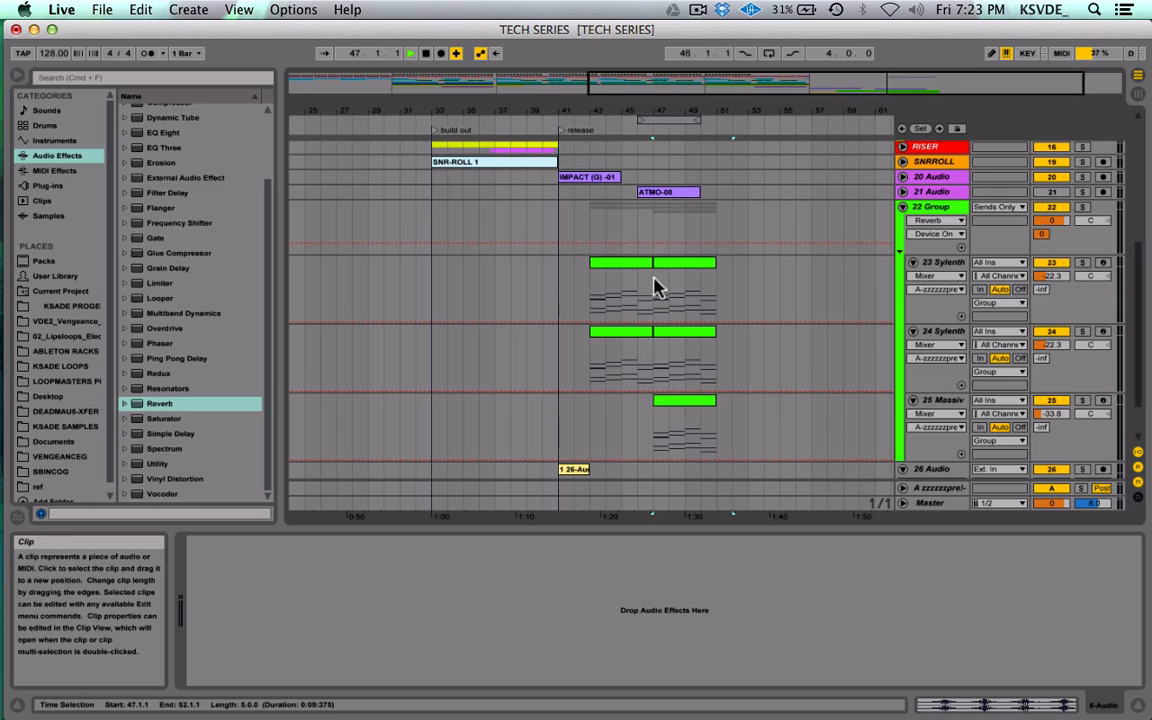
left_click(650, 237)
left_click(920, 128)
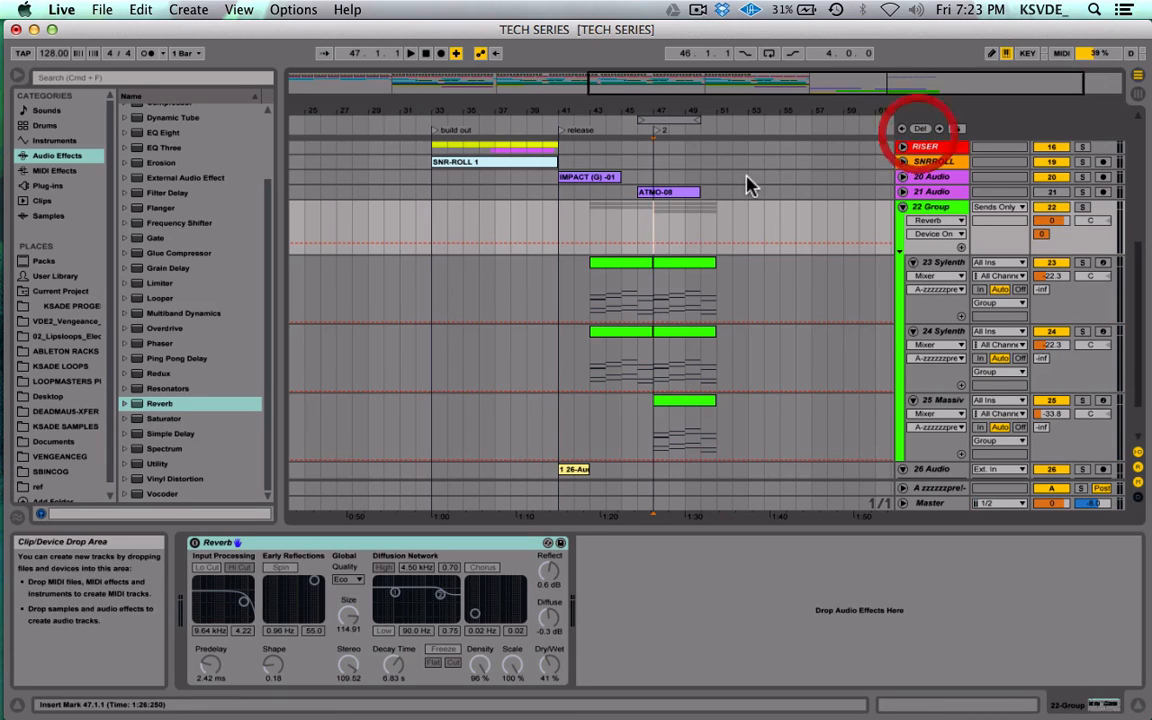
left_click(589, 215)
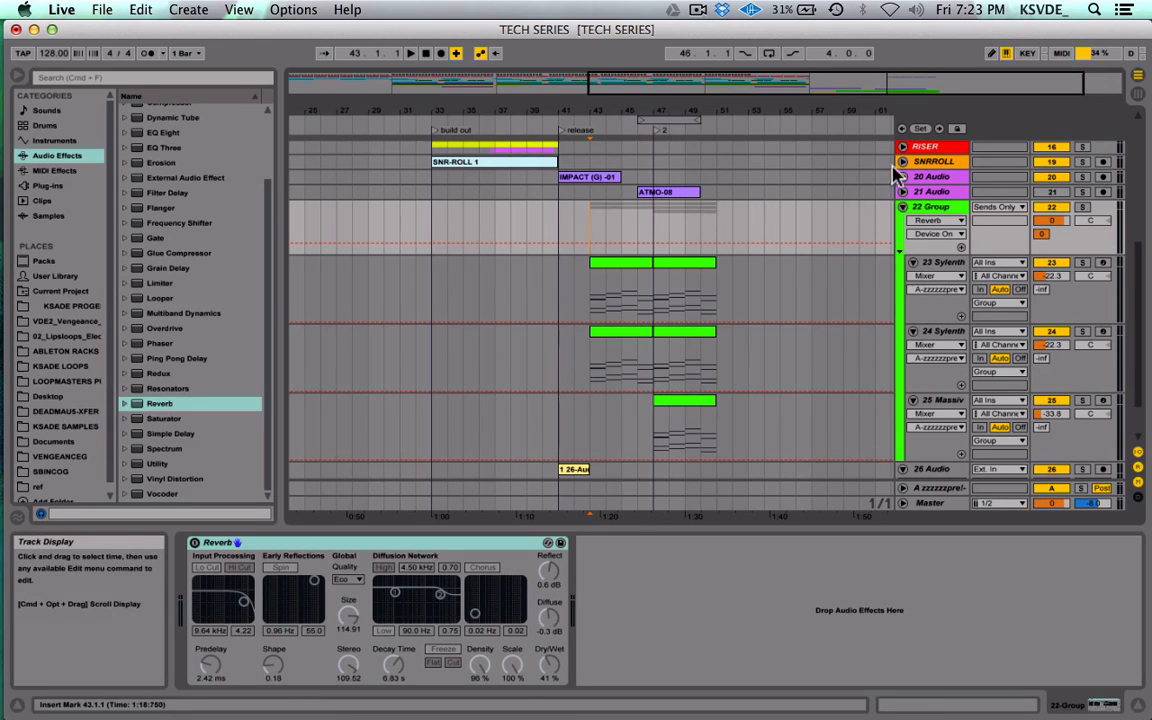
left_click(920, 128)
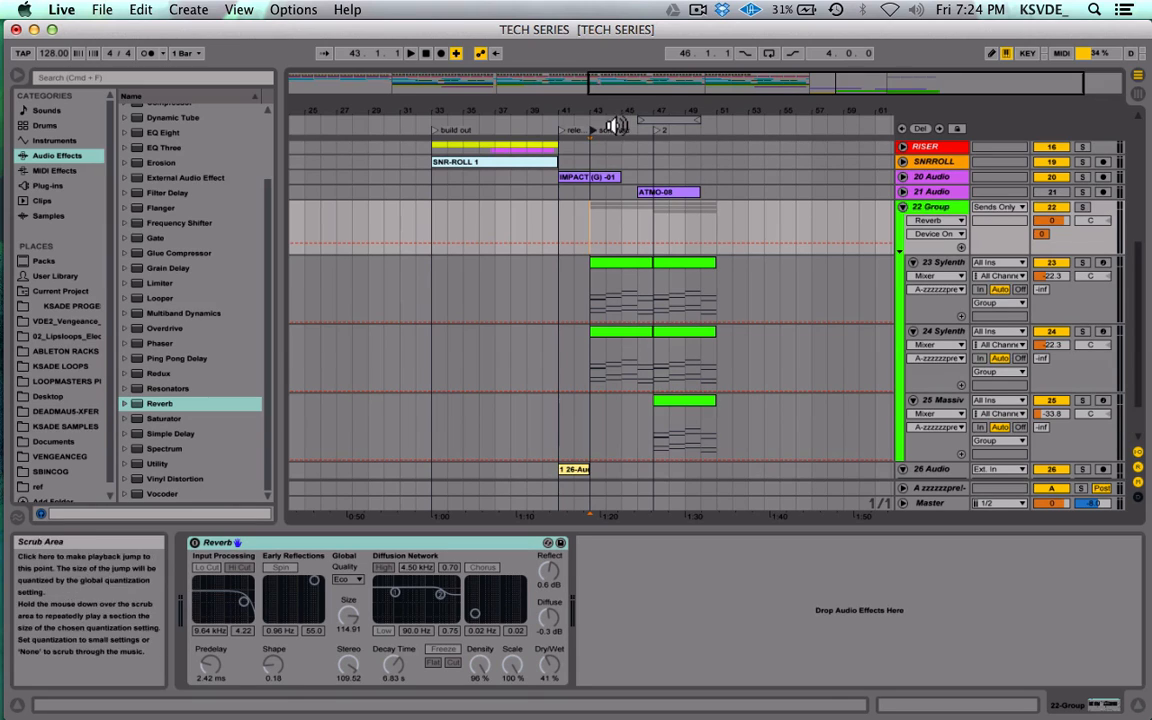
left_click(656, 134)
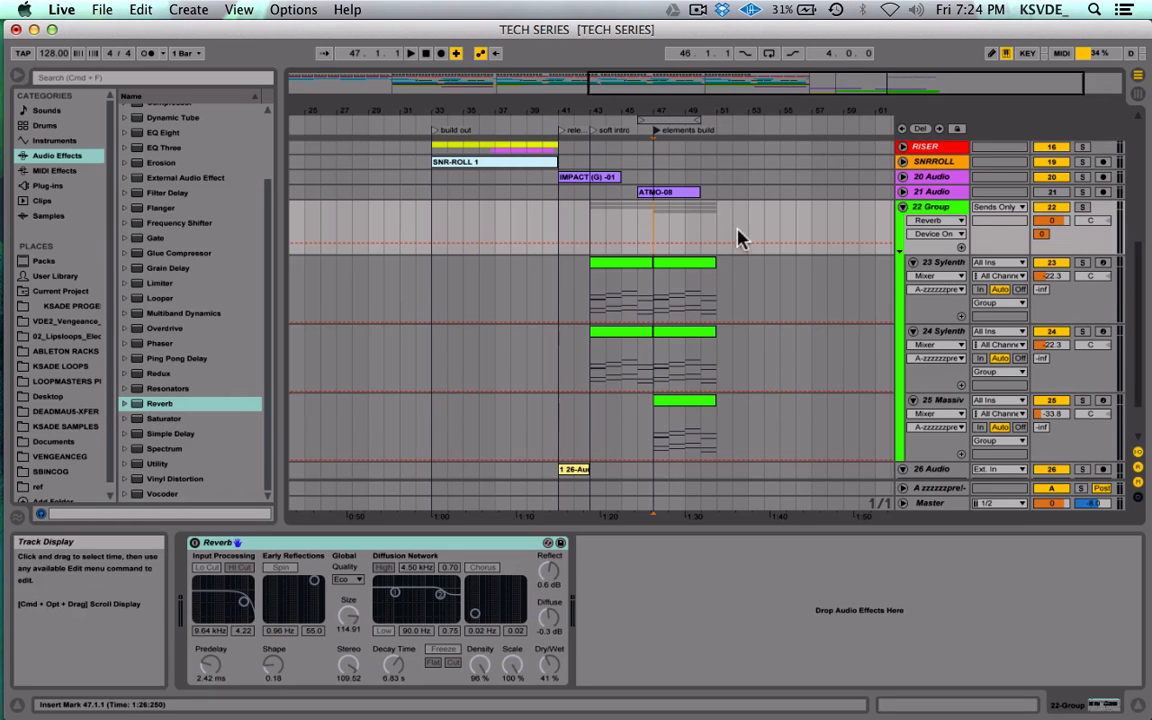
Step: Fold 22 Group, show the whole arrangement and play the breakdown transition from bar 39
left_click(903, 208)
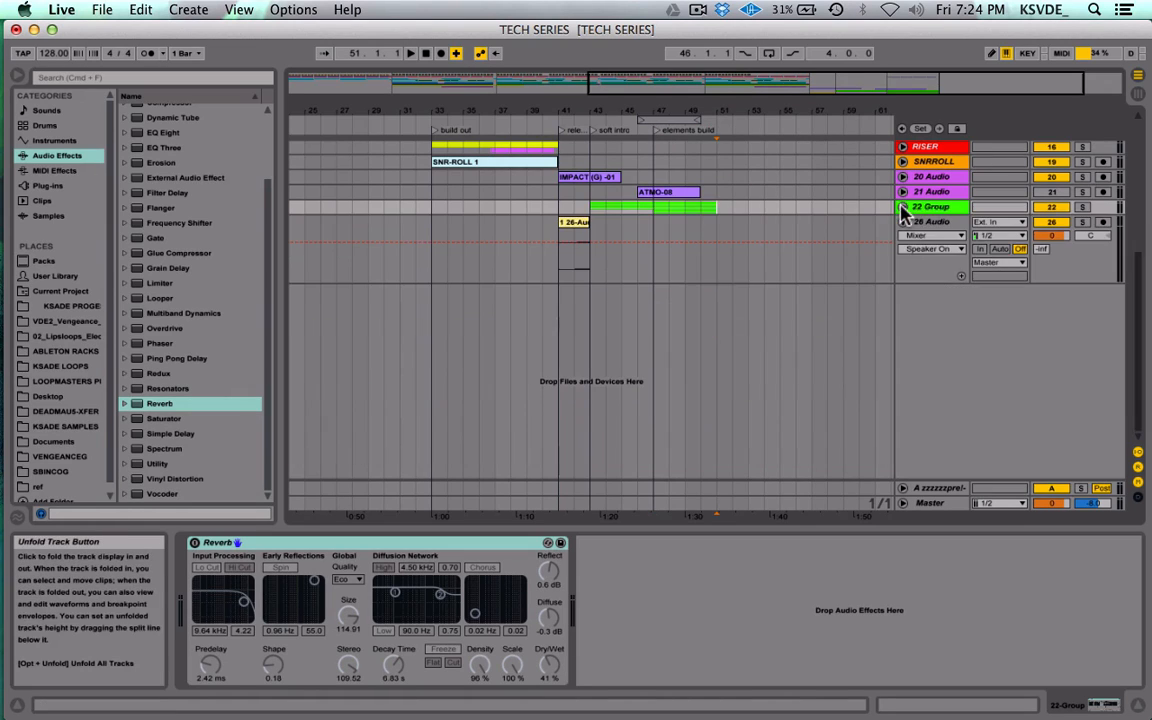
left_click_drag(687, 78, 630, 85)
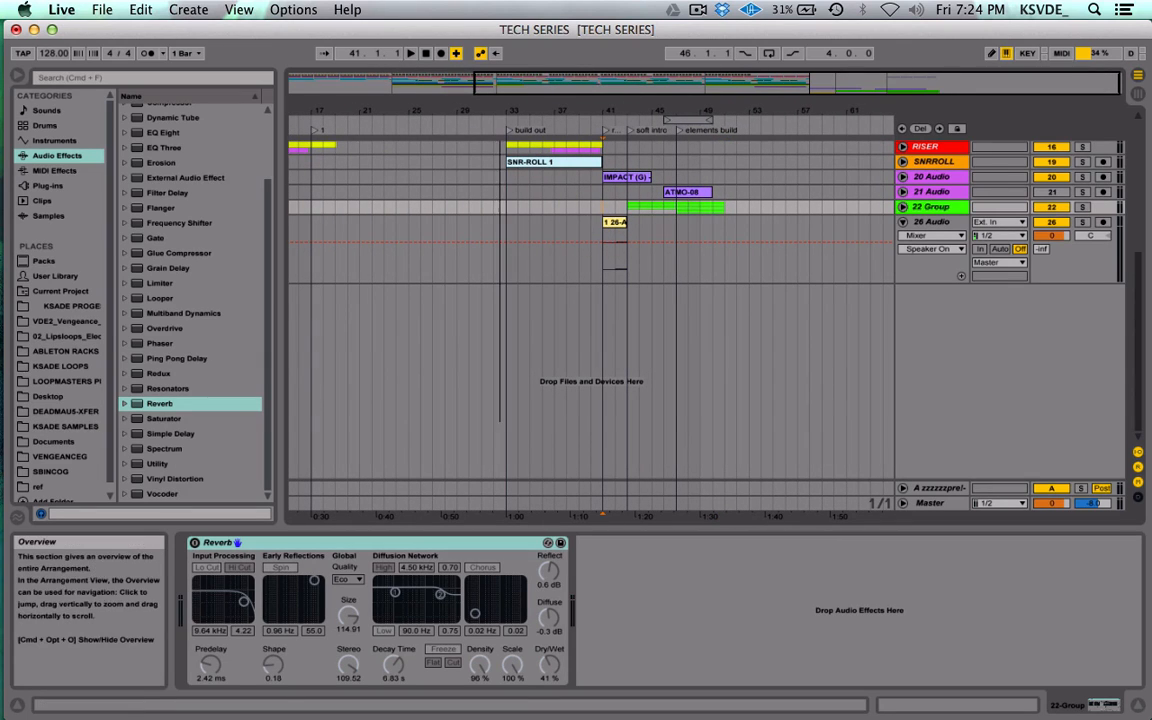
left_click_drag(706, 80, 526, 73)
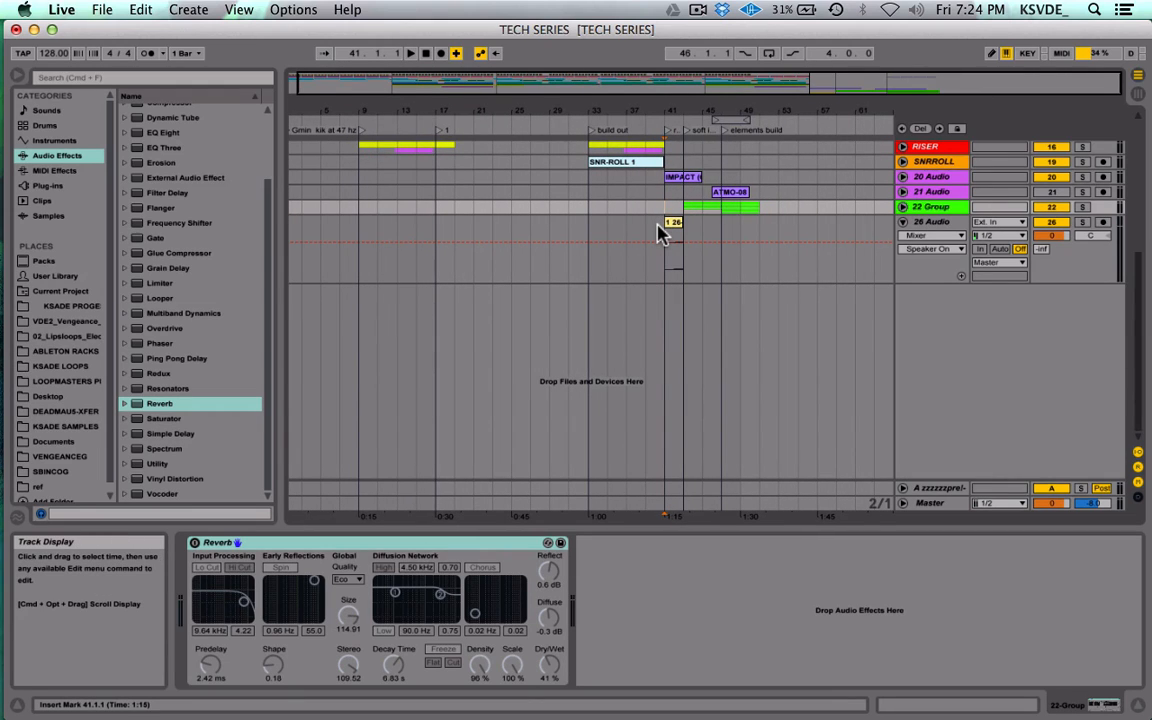
left_click(660, 232)
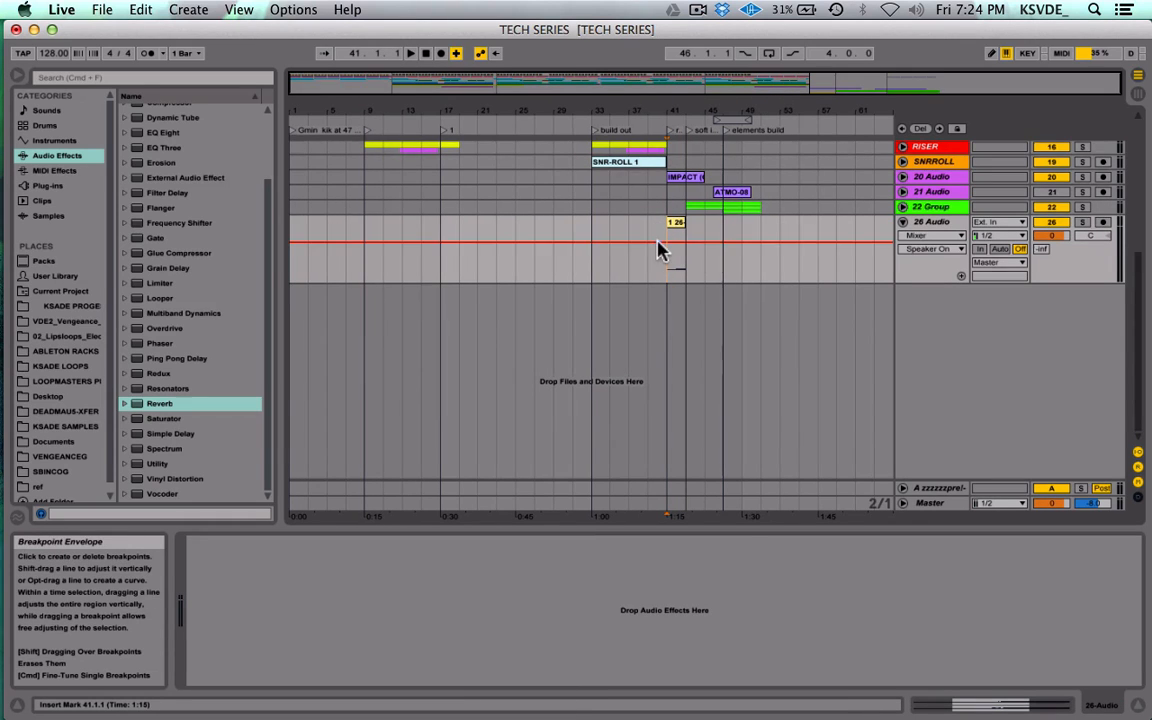
scroll(661, 249, "up", 5)
left_click(646, 366)
key("space")
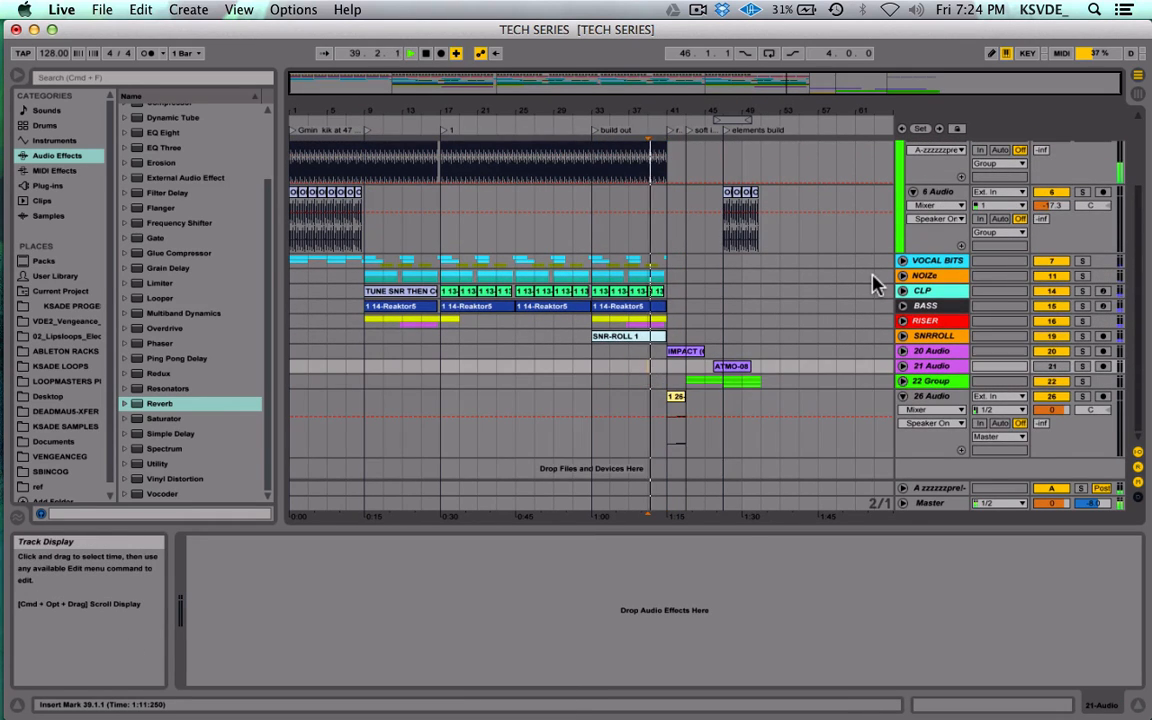
Step: Fold the LOOPS group and copy bars 33 to 37 of the KiKs group to bar 51
scroll(818, 212, "up", 4)
scroll(830, 200, "down", 5)
left_click(805, 225)
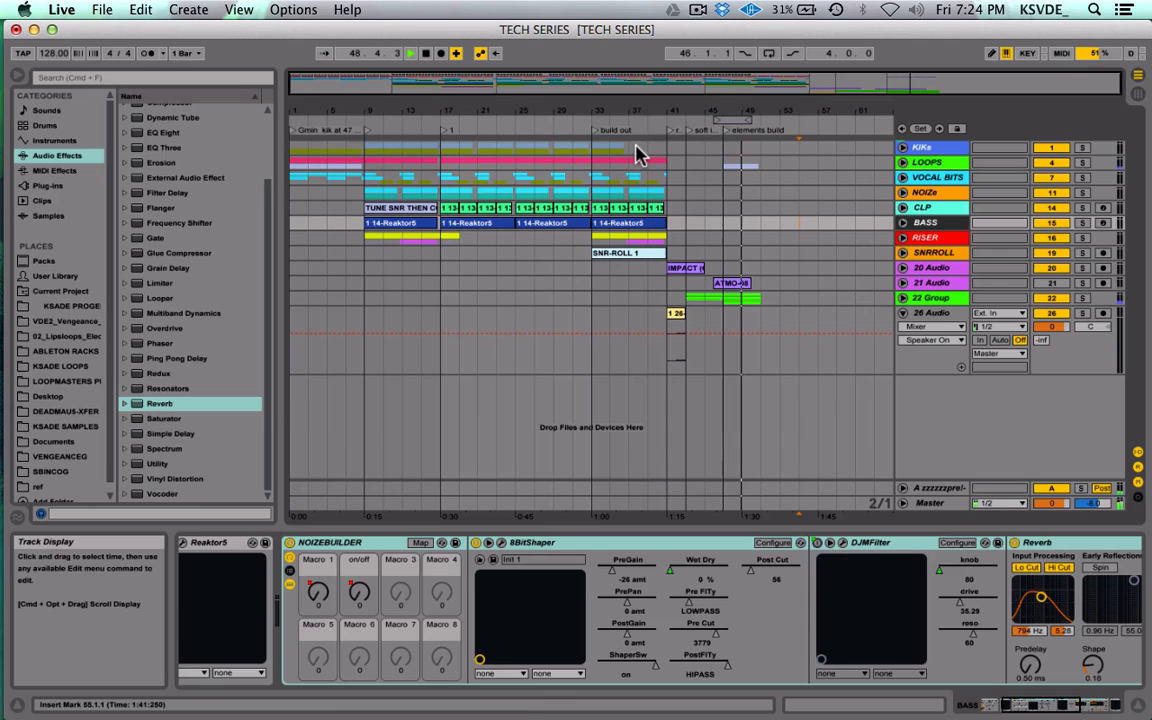
left_click_drag(625, 150, 588, 155)
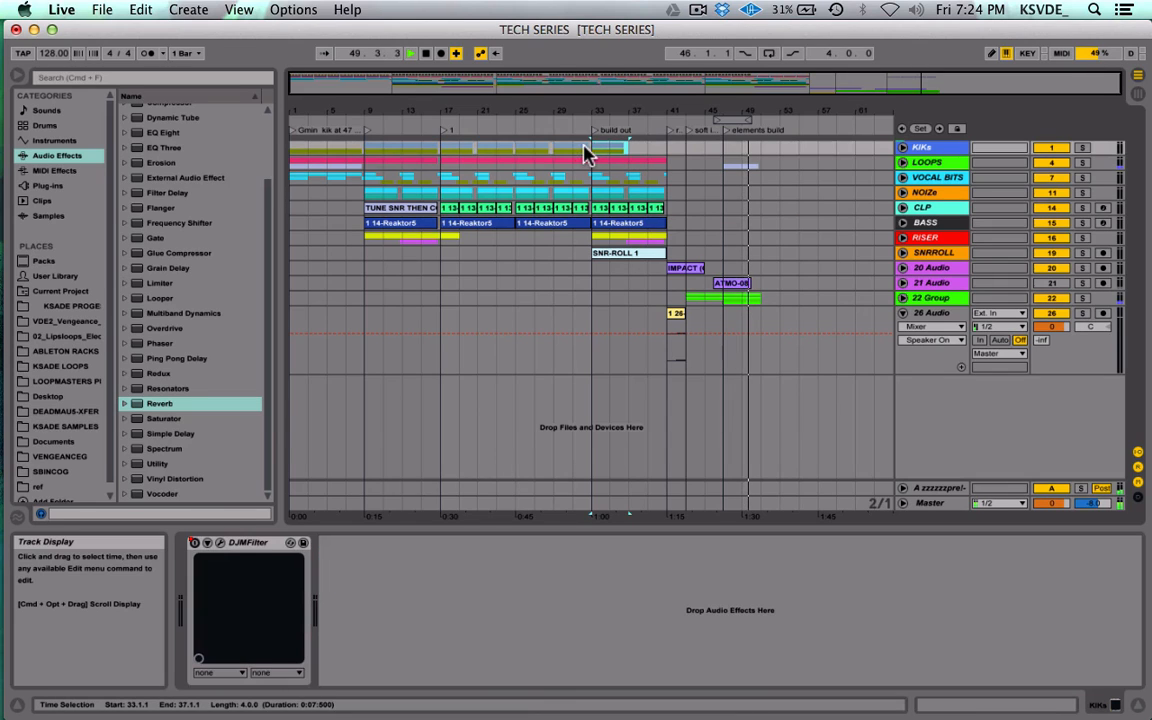
left_click(755, 150)
key("super+v")
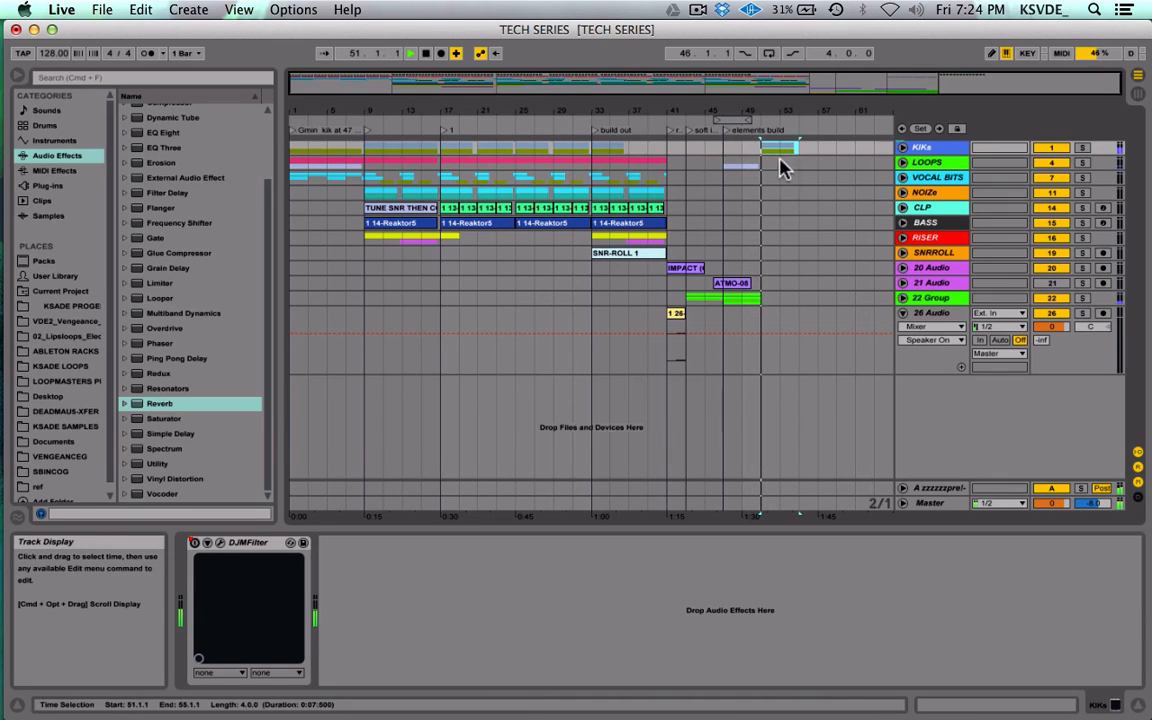
Step: Copy bars 5 to 9 of the LOOPS group to bar 51 and play from there
left_click_drag(762, 302, 728, 296)
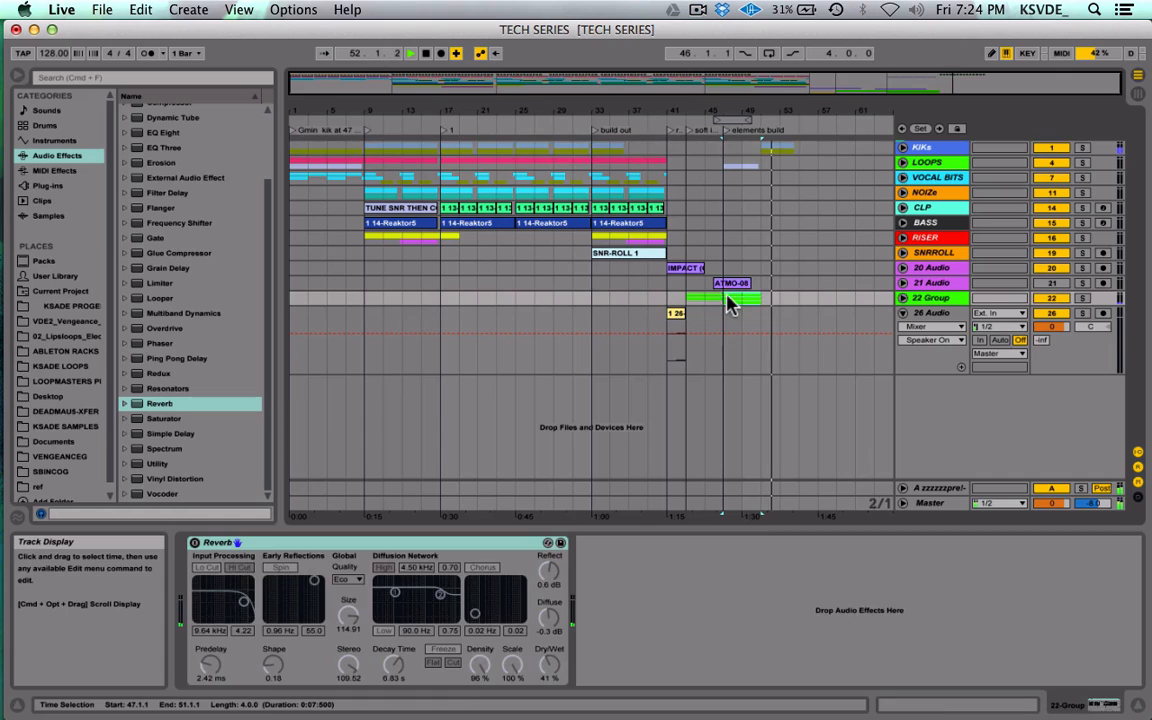
left_click(598, 165)
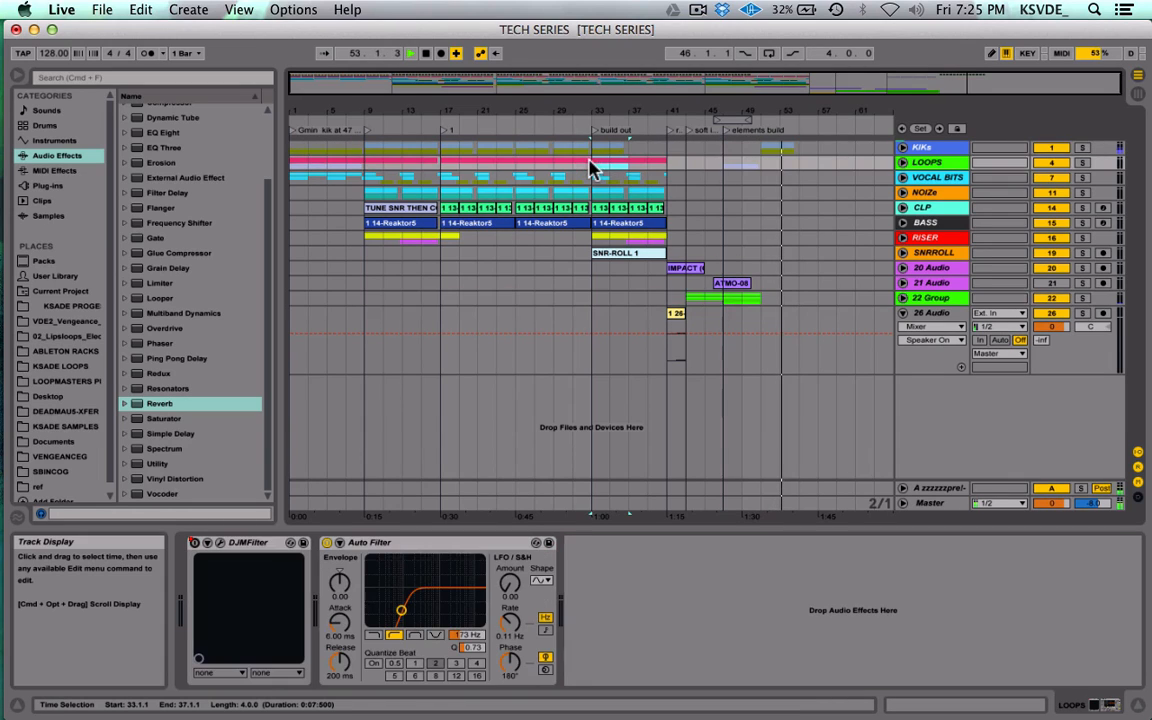
left_click_drag(362, 173, 329, 167)
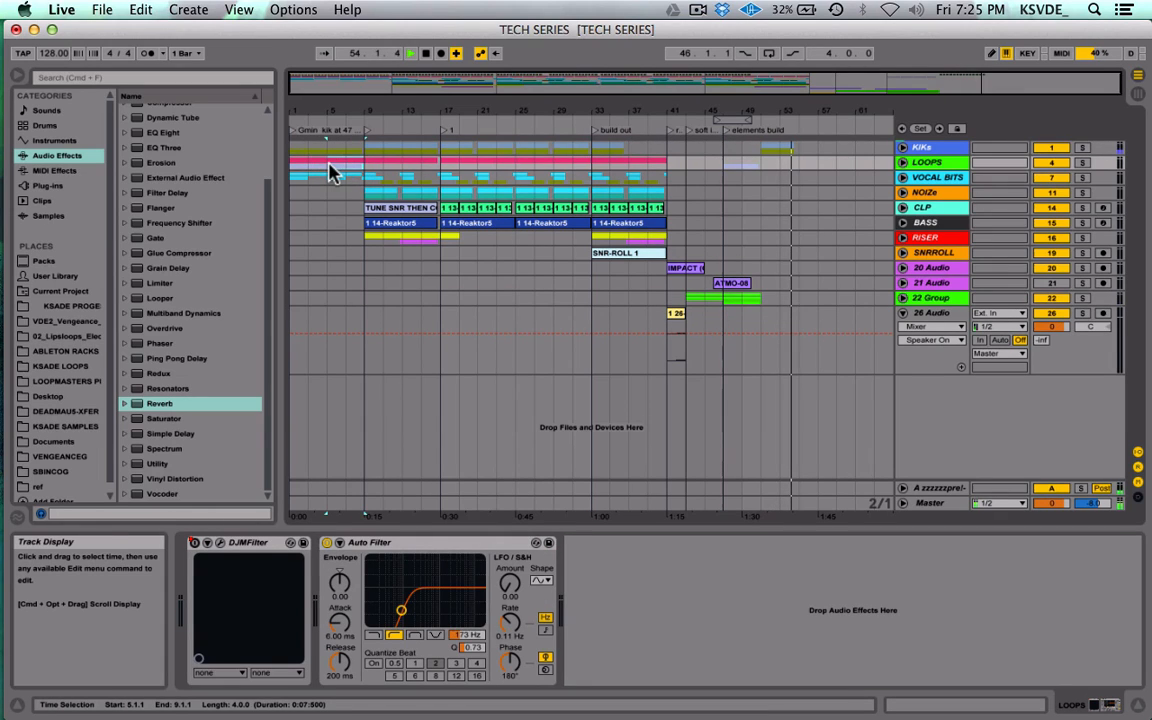
left_click(759, 166)
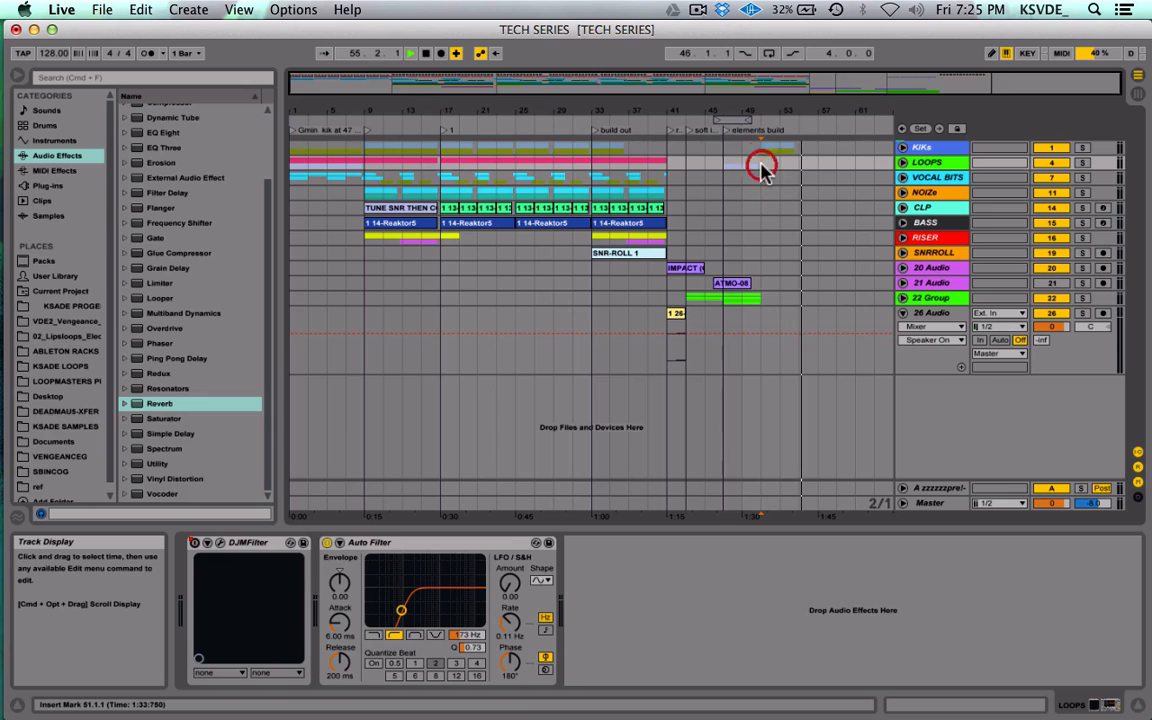
key("super+v")
key("space")
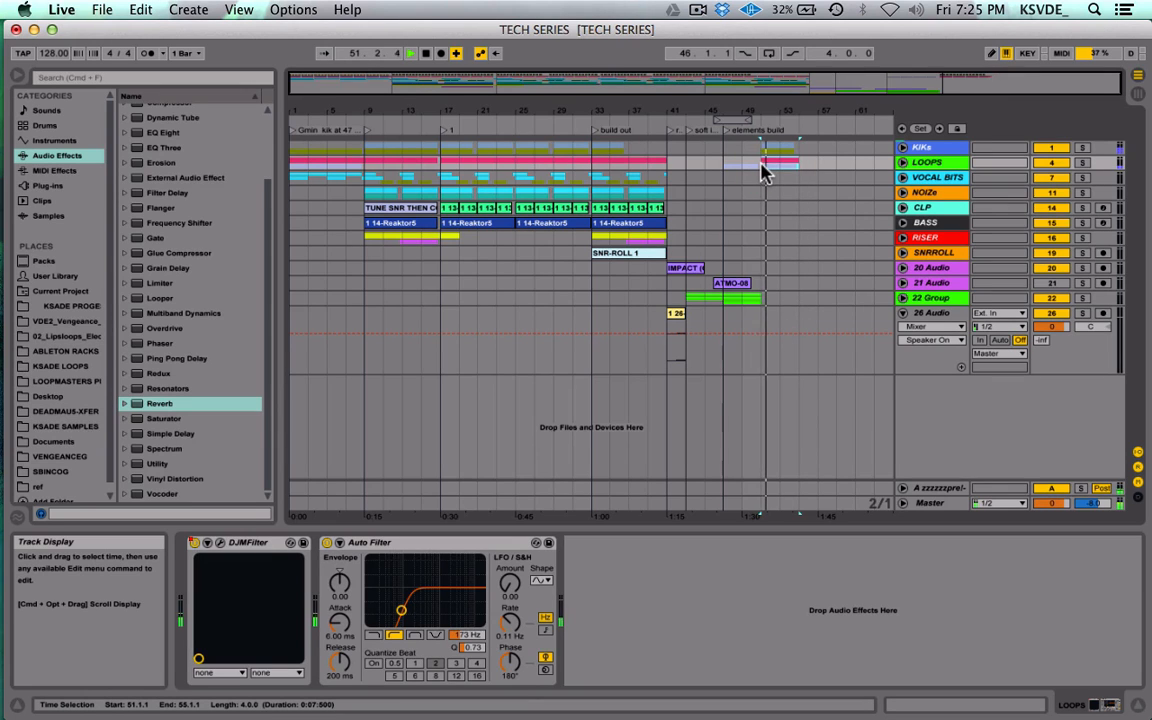
Step: Unfold LOOPS, delete the copied clips from bar 51 on the 5 Audio track while it is soloed, then unsolo it and fold the group
left_click(902, 162)
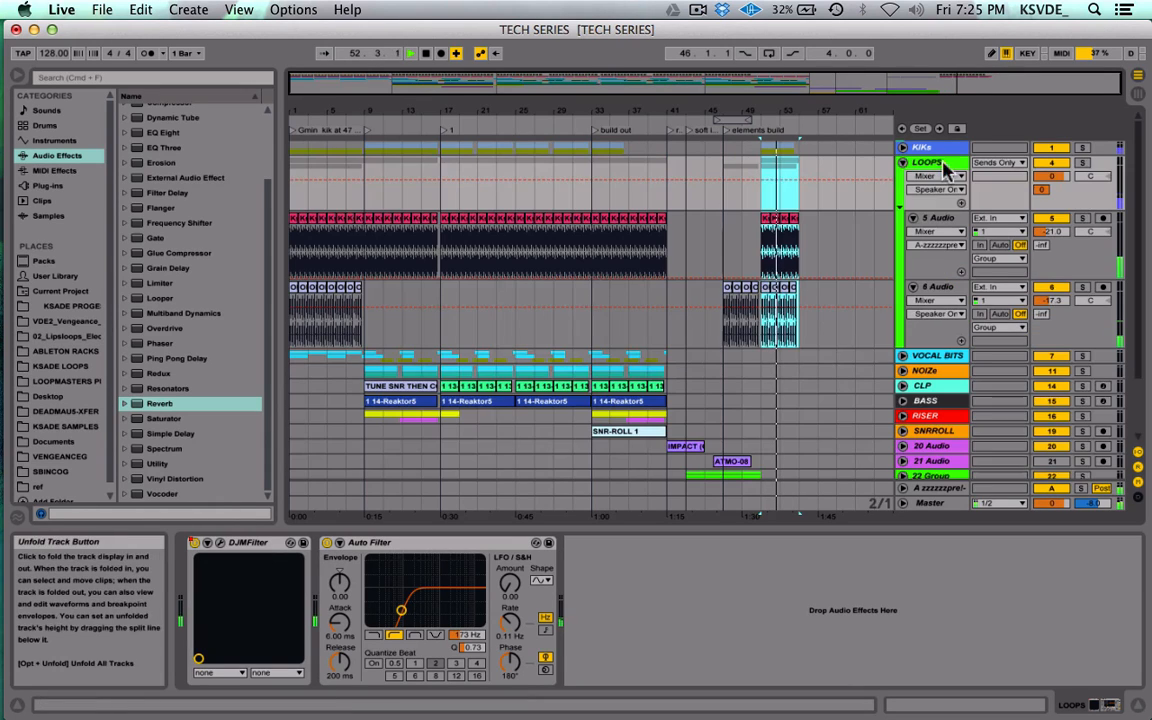
left_click(1083, 218)
left_click_drag(767, 247, 816, 246)
key("Delete")
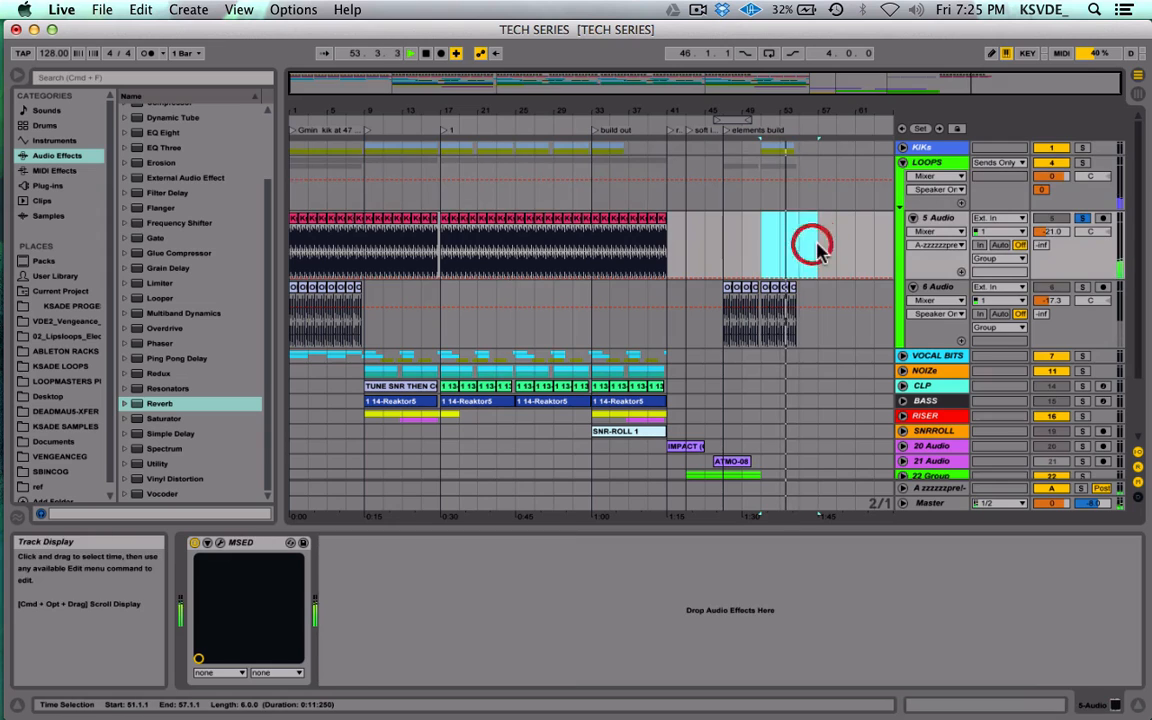
left_click(1083, 218)
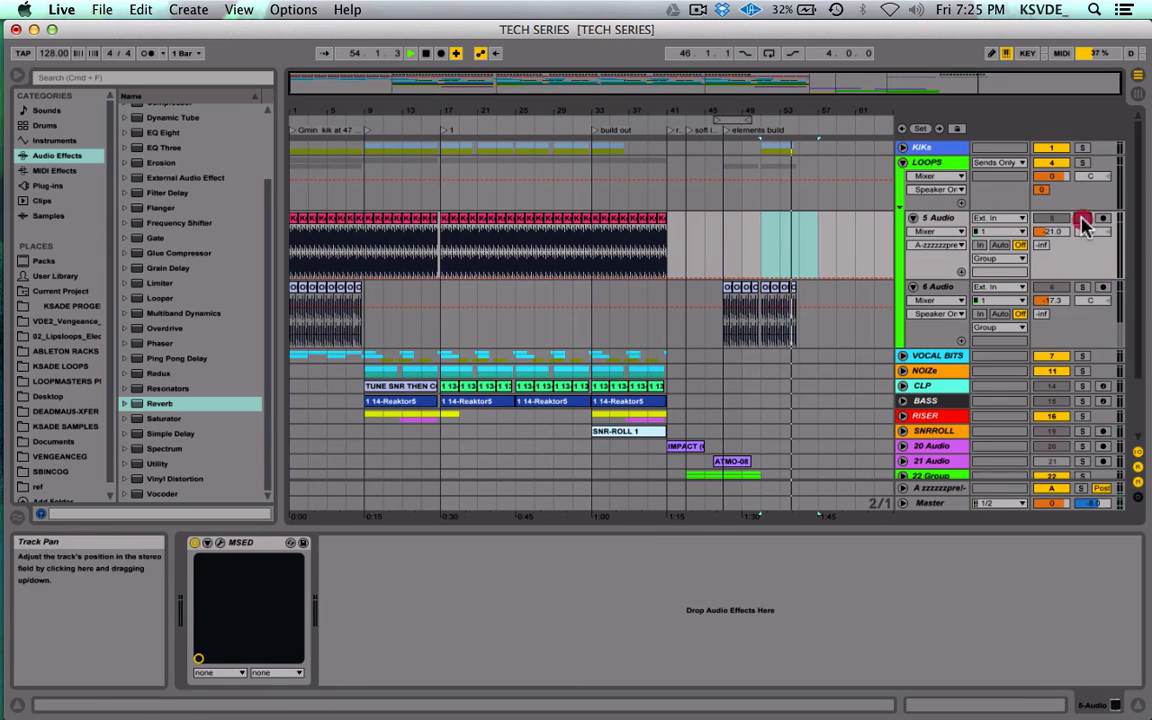
left_click(902, 162)
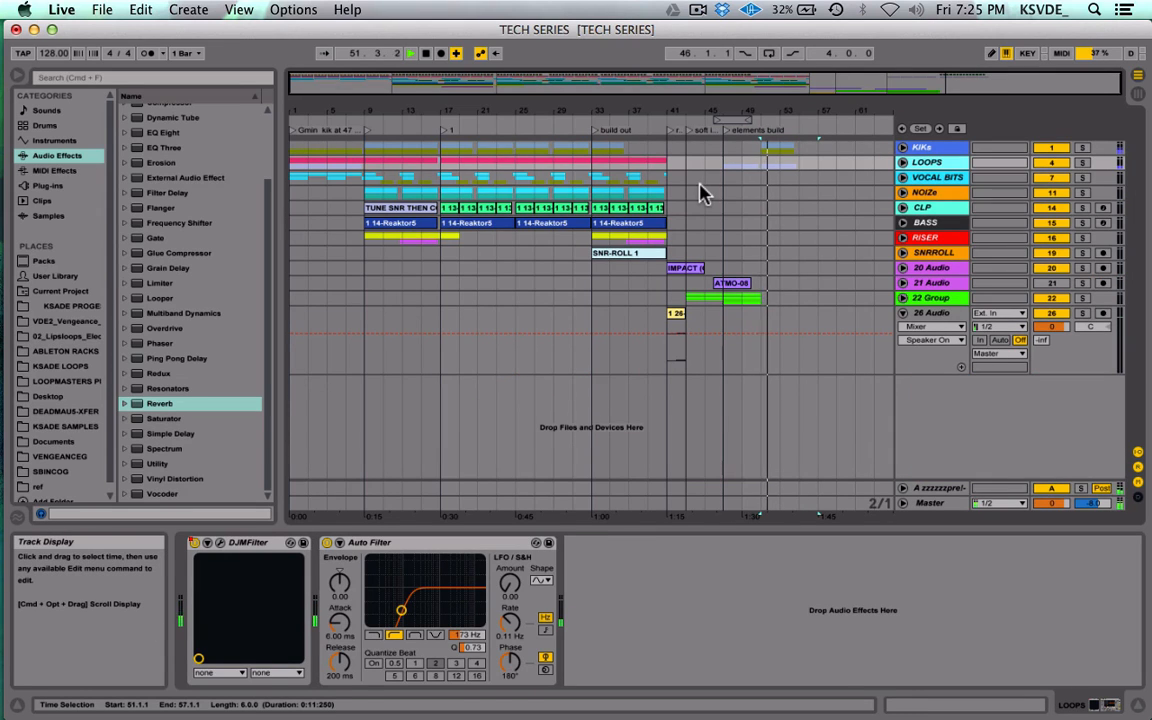
Step: Duplicate bars 47 to 51 of 22 Group to bar 51 while playing from bar 41, and save the set
left_click(673, 314)
mouse_move(771, 298)
left_mouse_down()
mouse_move(738, 298)
mouse_move(761, 301)
left_mouse_up()
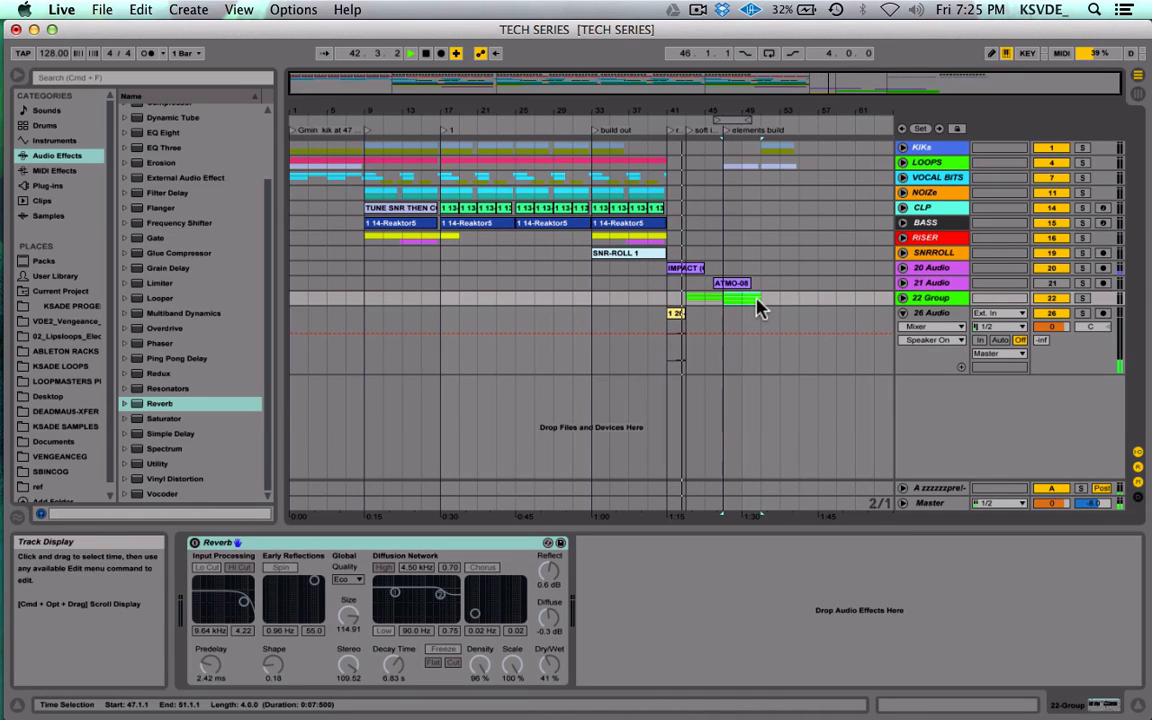
left_click(697, 10)
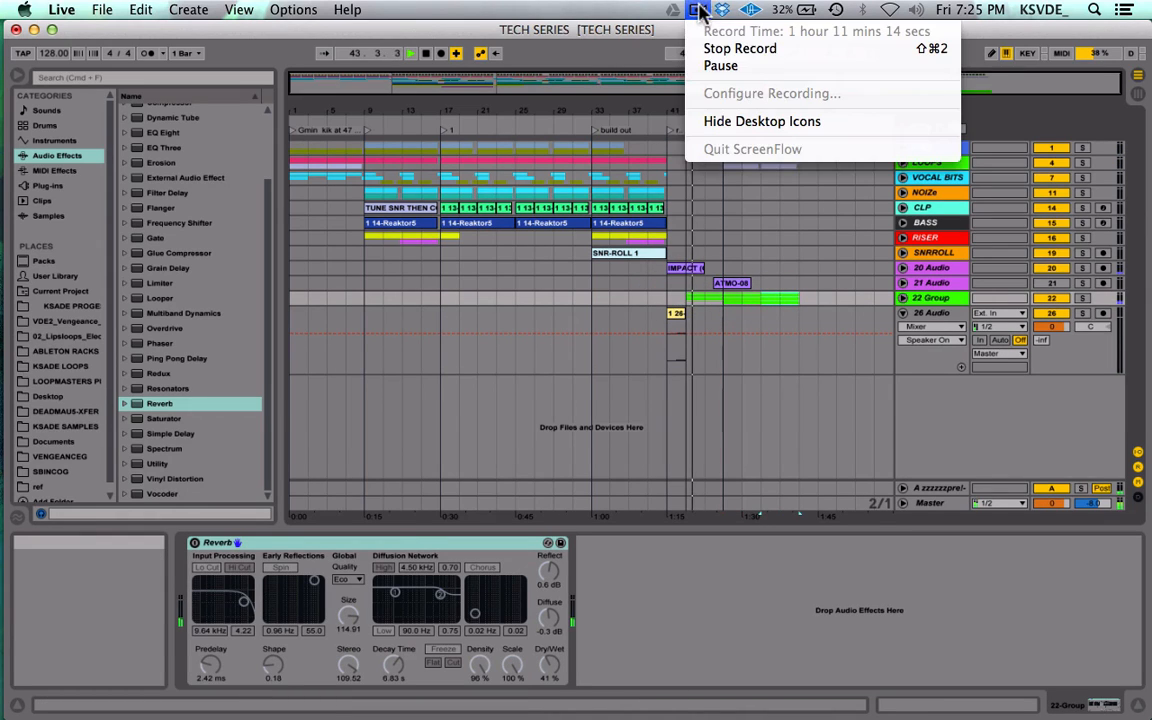
left_click(657, 27)
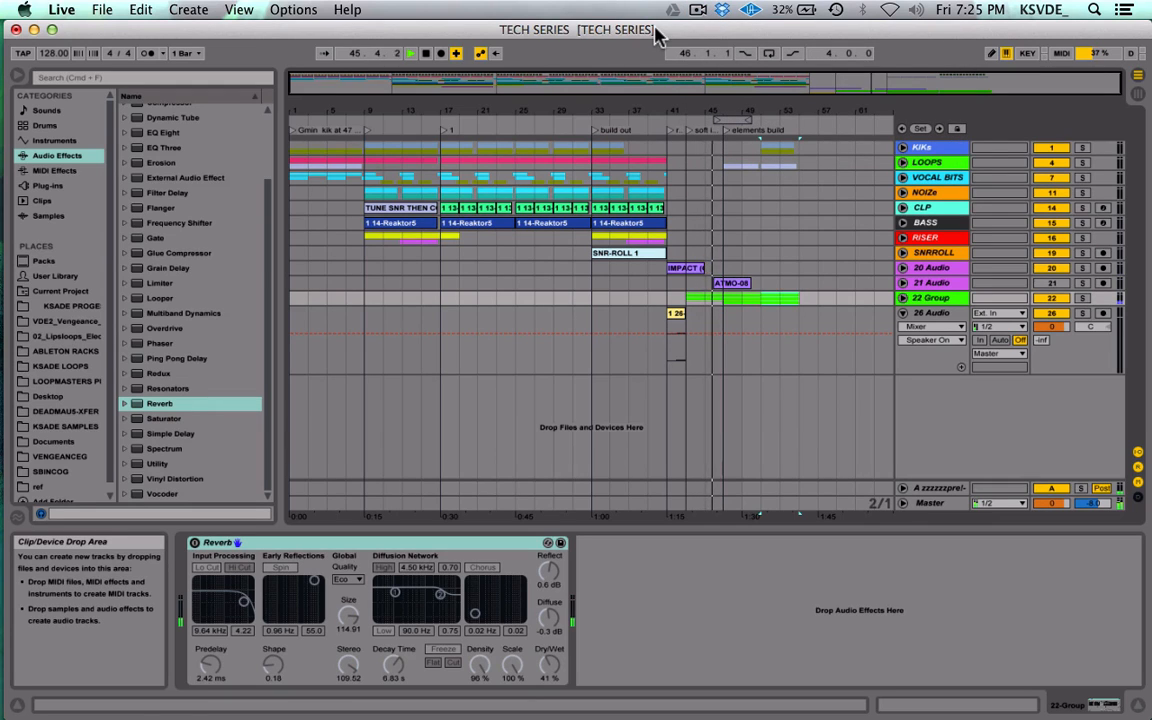
left_click(786, 220)
key("super+s")
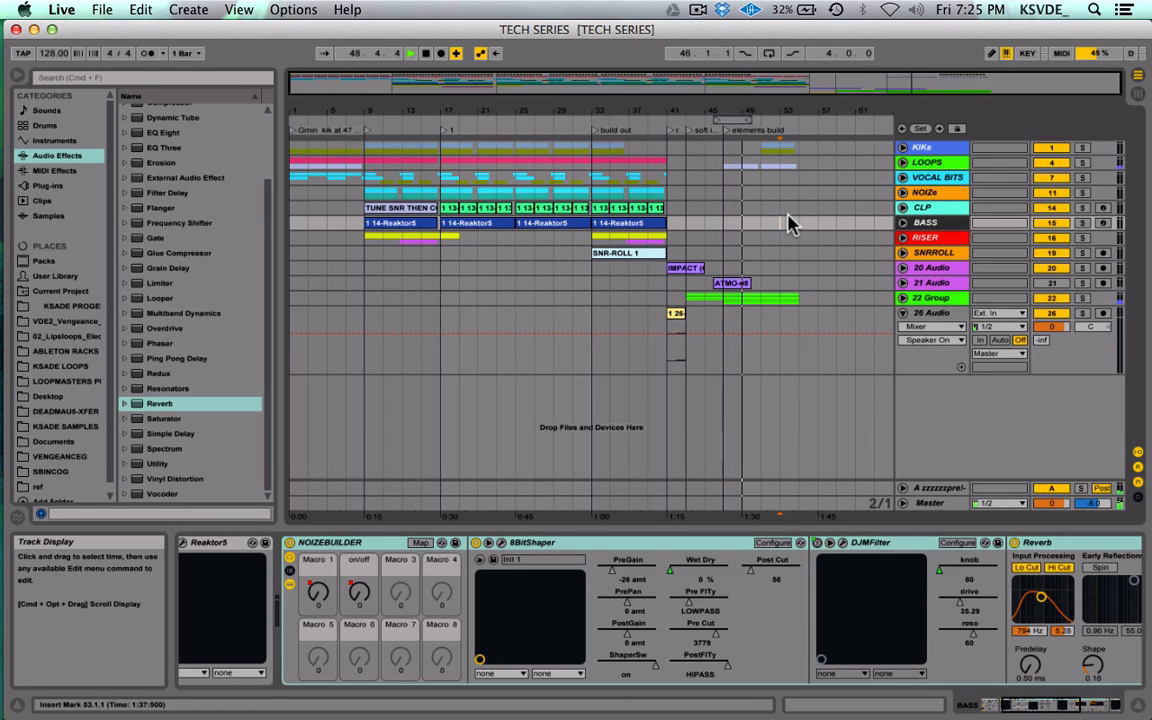
Step: Fold the 26 Audio track, stop playback and add a locator at bar 55
left_click(903, 313)
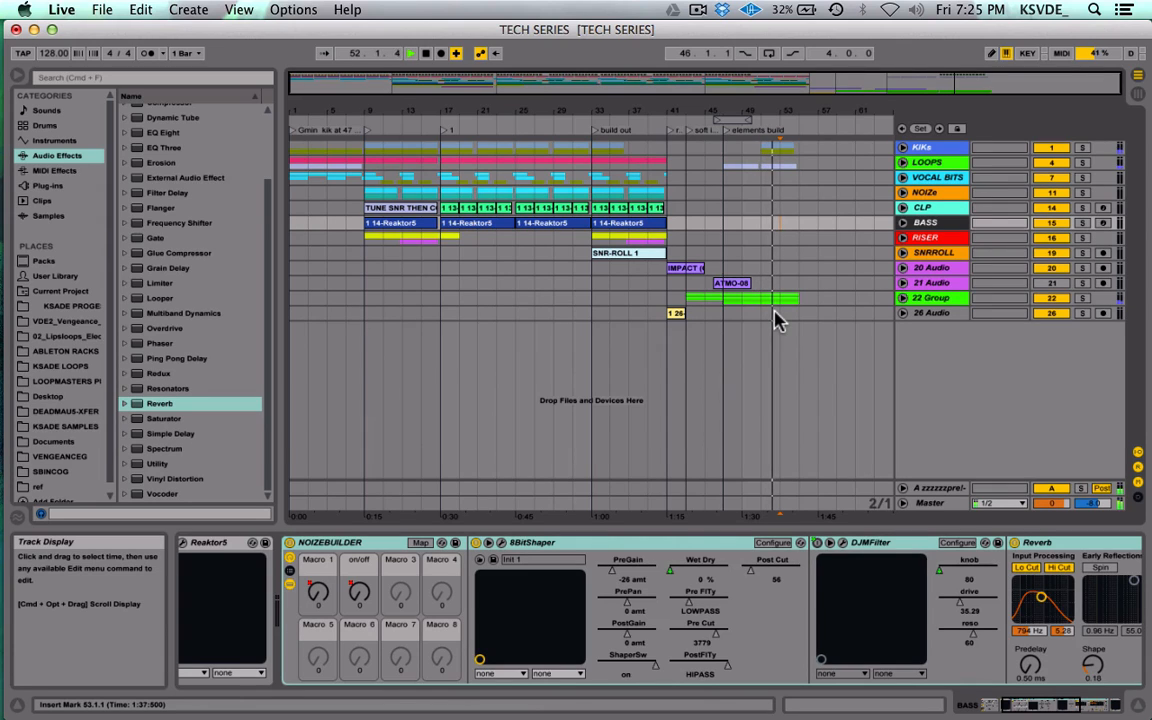
left_click_drag(799, 315, 762, 115)
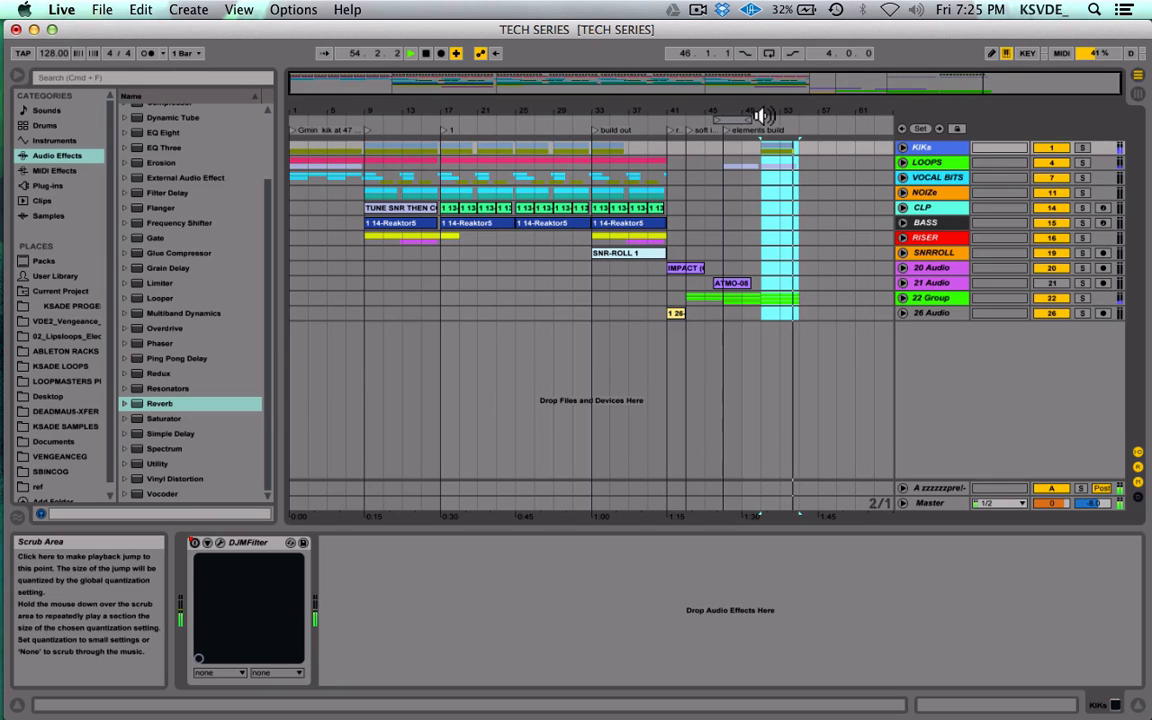
key("space")
left_click(791, 237)
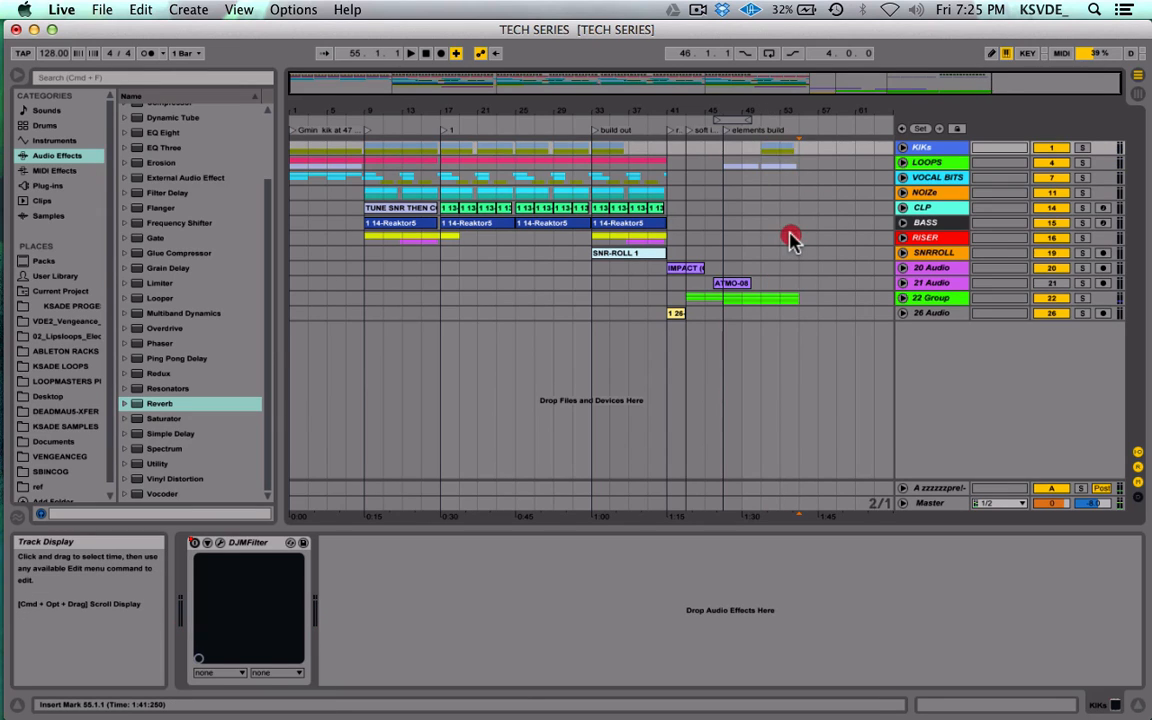
key("Up")
key("Up")
key("Up")
key("Up")
left_click(920, 128)
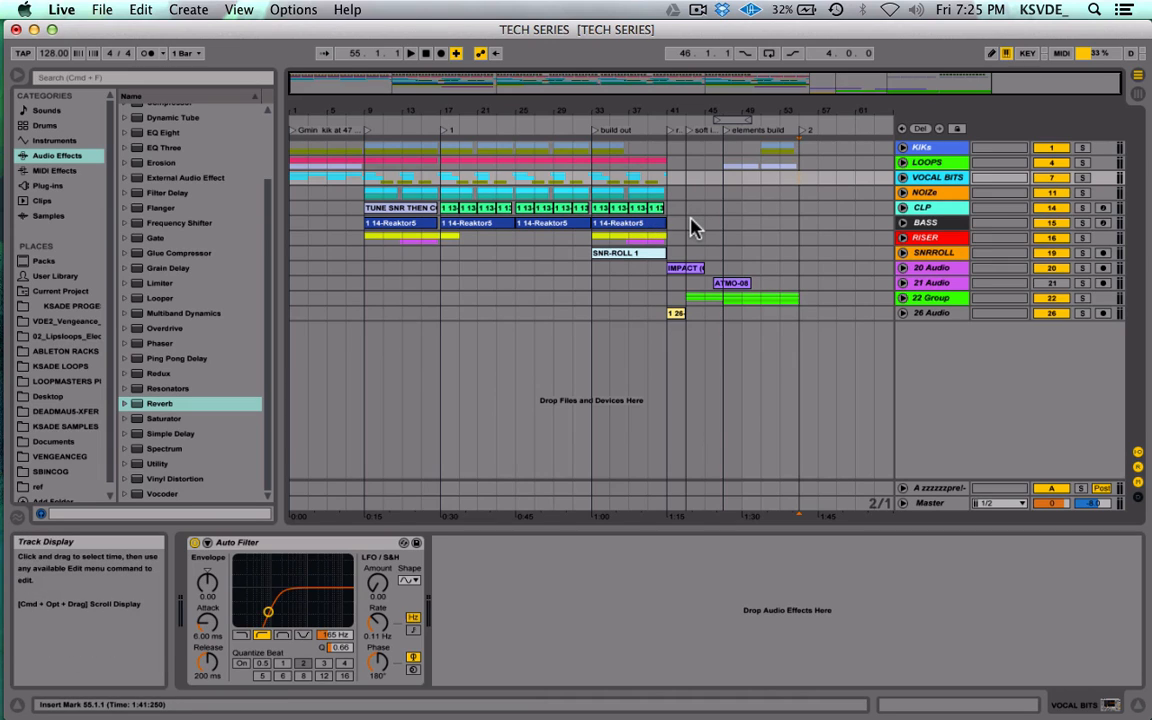
Step: Rename the locator at bar 55 as "ATTK HARD"
left_click_drag(690, 220, 810, 221)
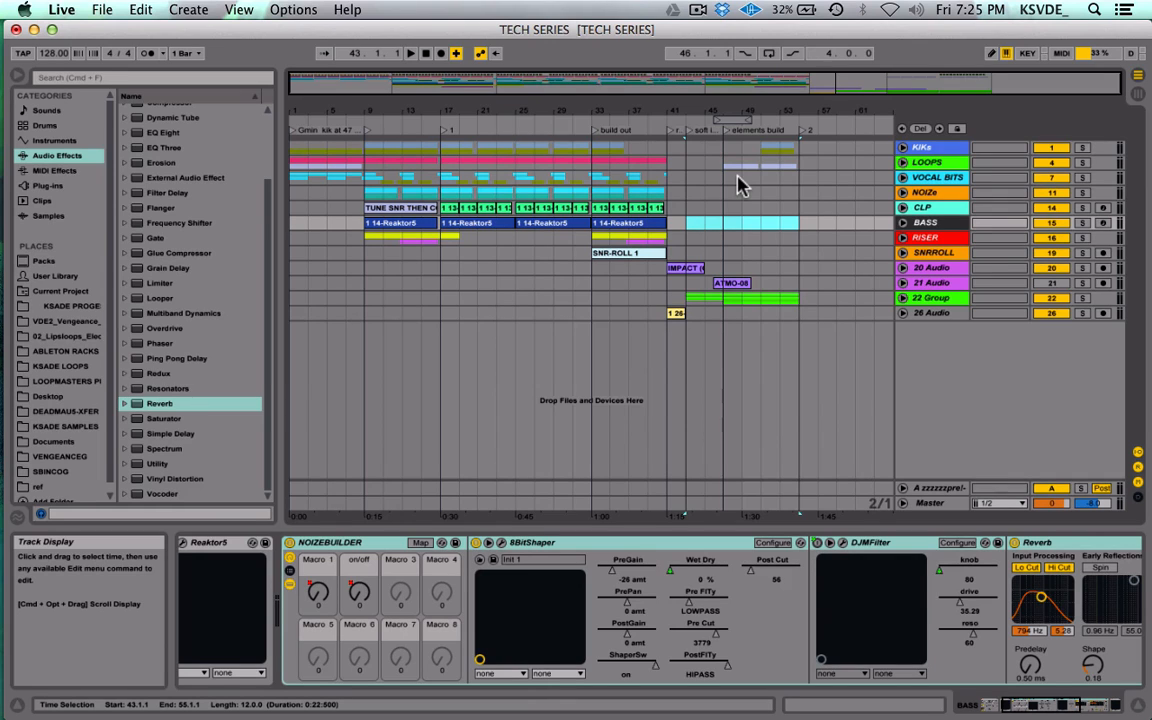
left_click_drag(800, 230, 1145, 148)
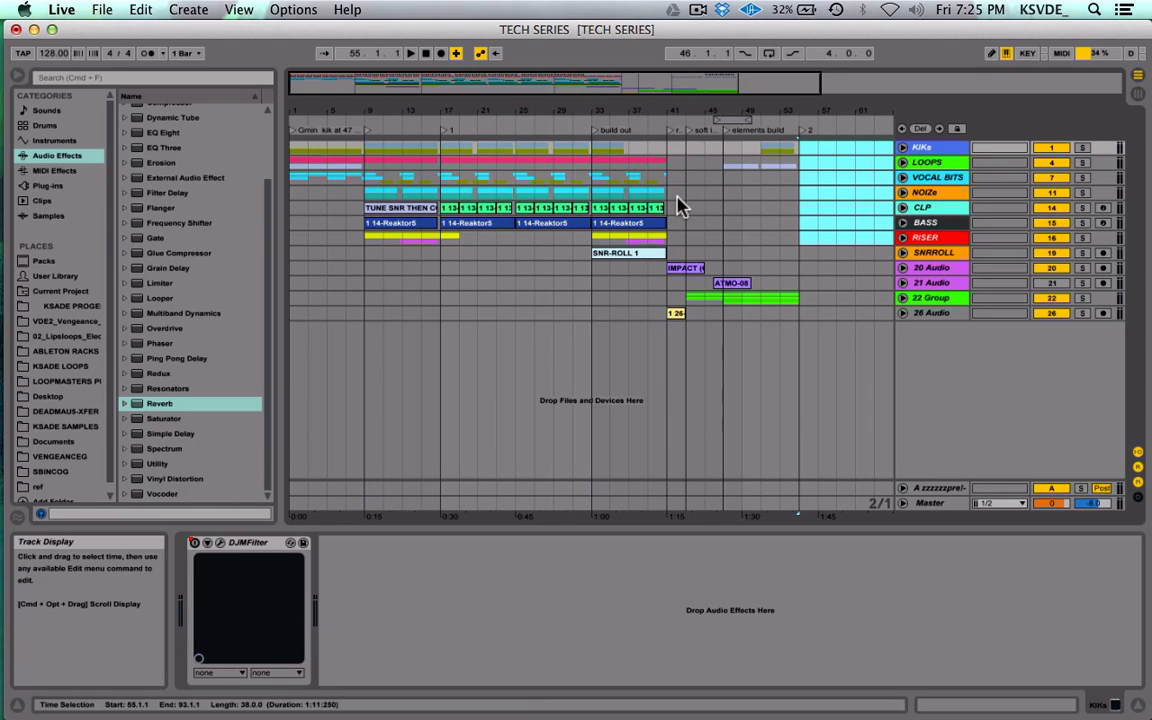
left_click(799, 131)
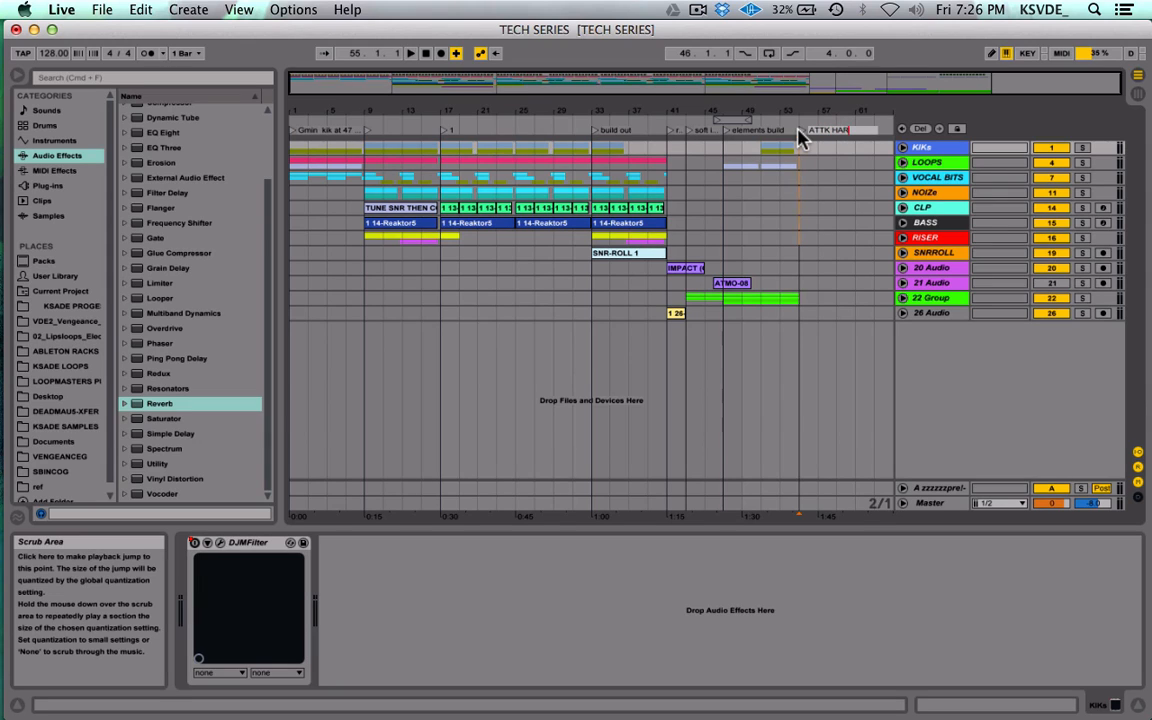
Step: Place the insert marker at bar 51 on the CLP track and save the set
left_click_drag(789, 193, 877, 200)
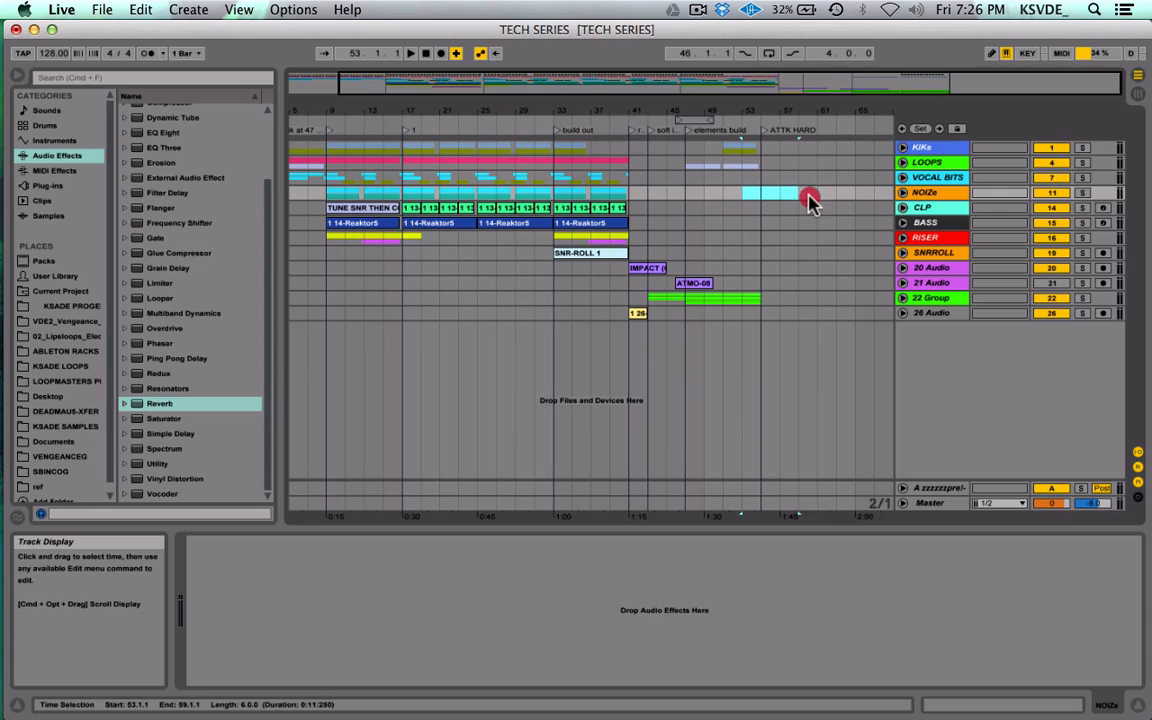
left_click(459, 244)
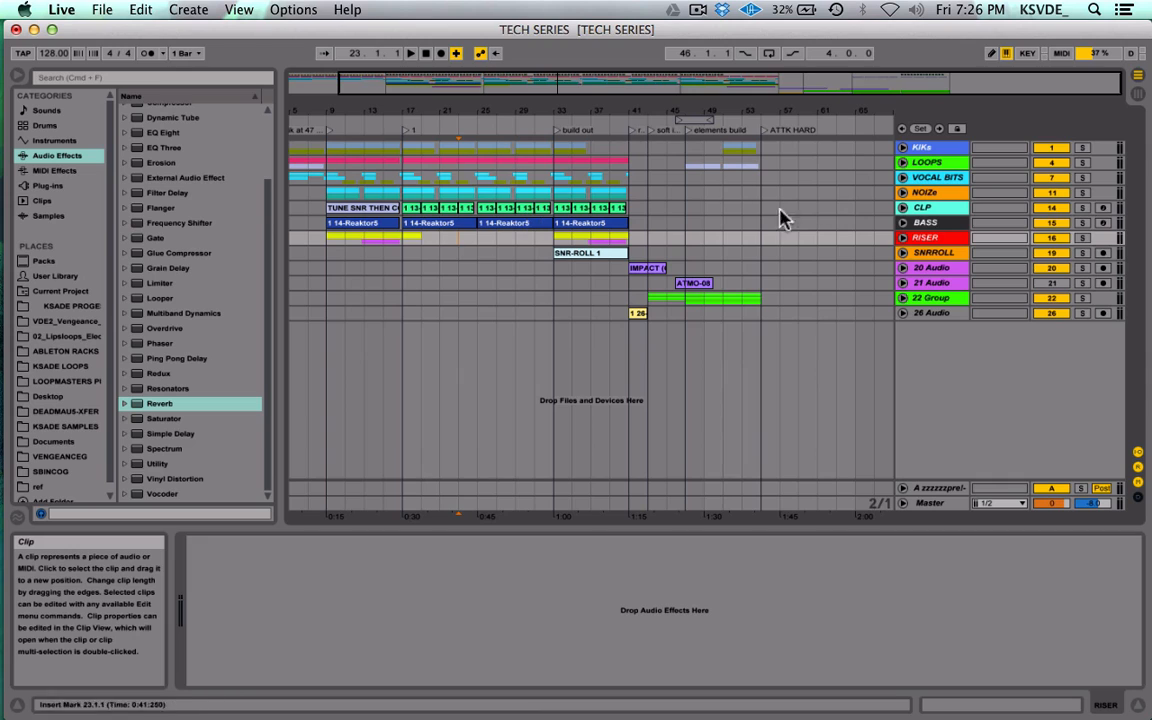
left_click(725, 213)
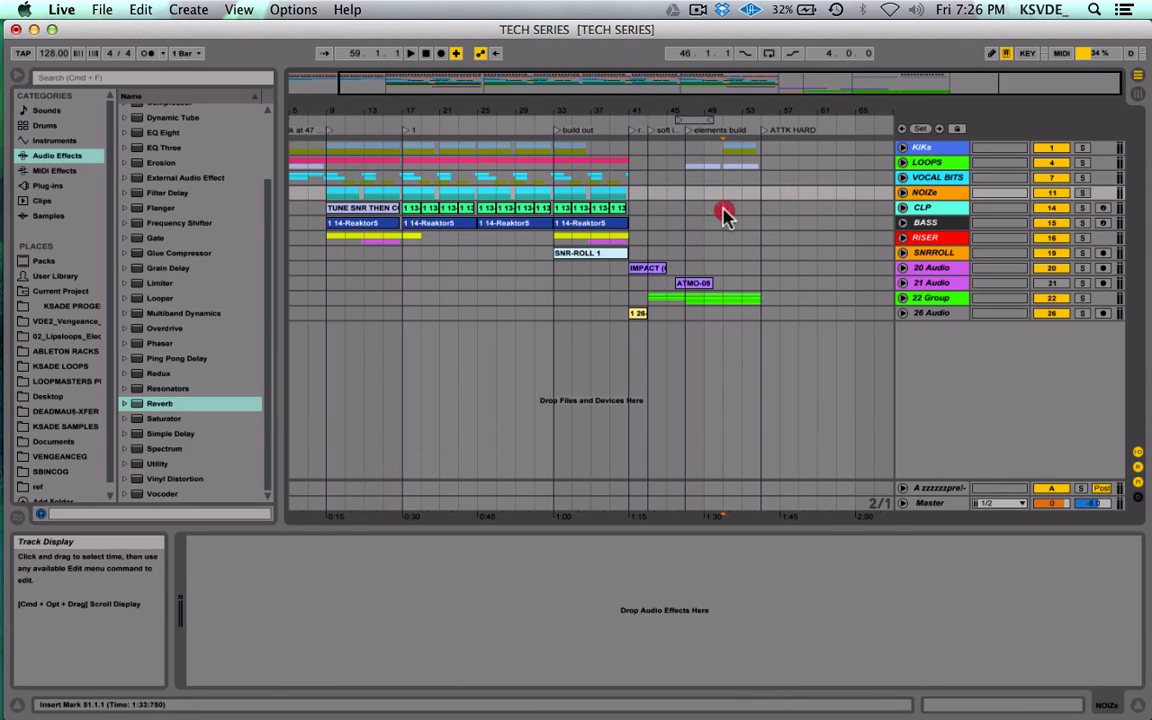
key("super+s")
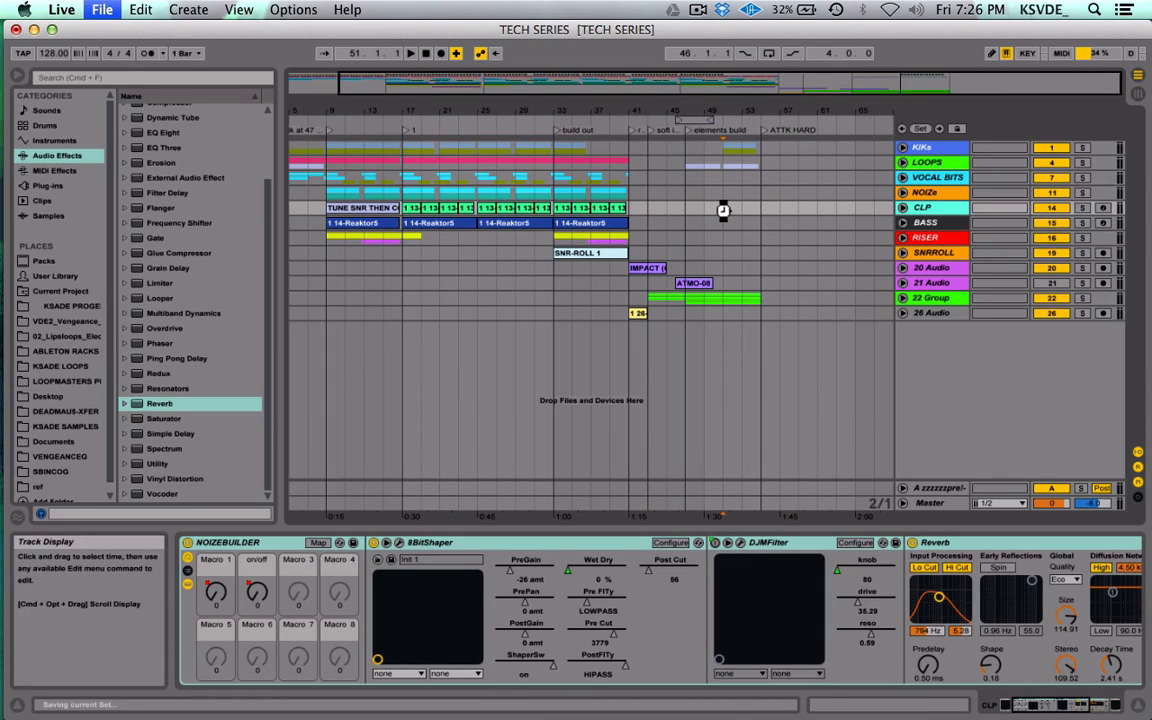